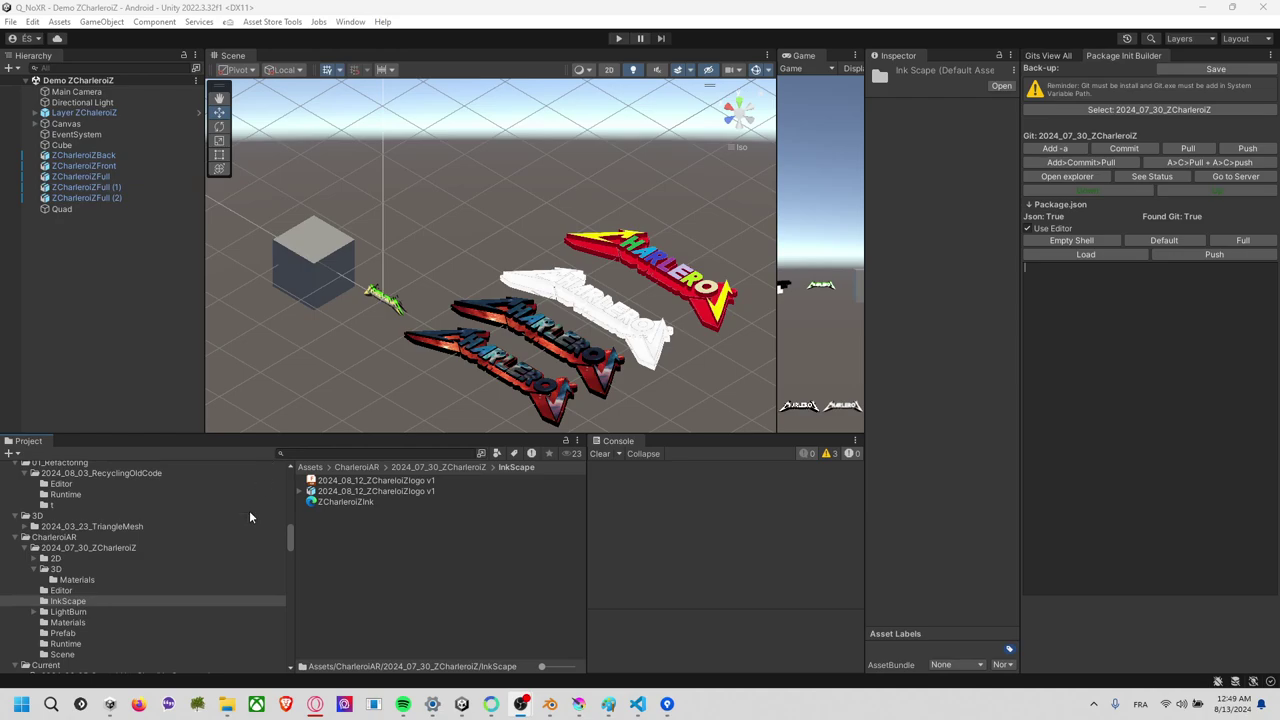
# Launch Inkscape from a Start menu search for 'in'.
pyautogui.click(21, 705)
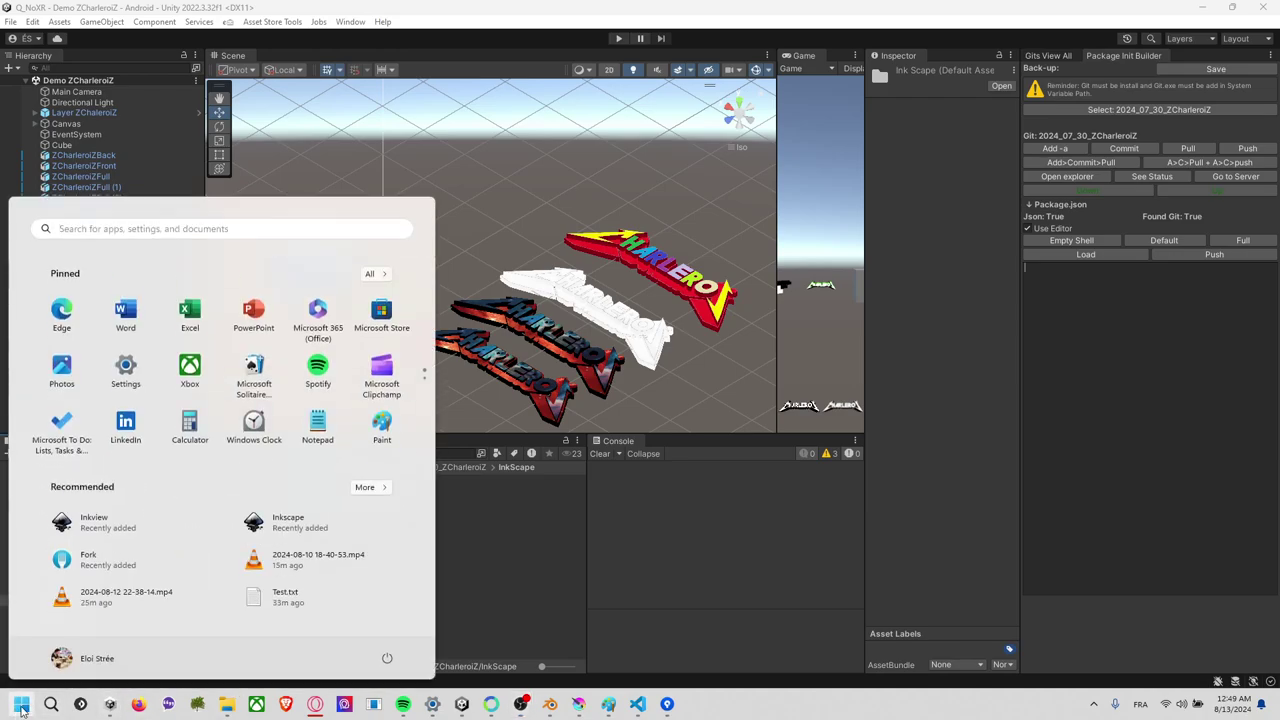
pyautogui.write('in')
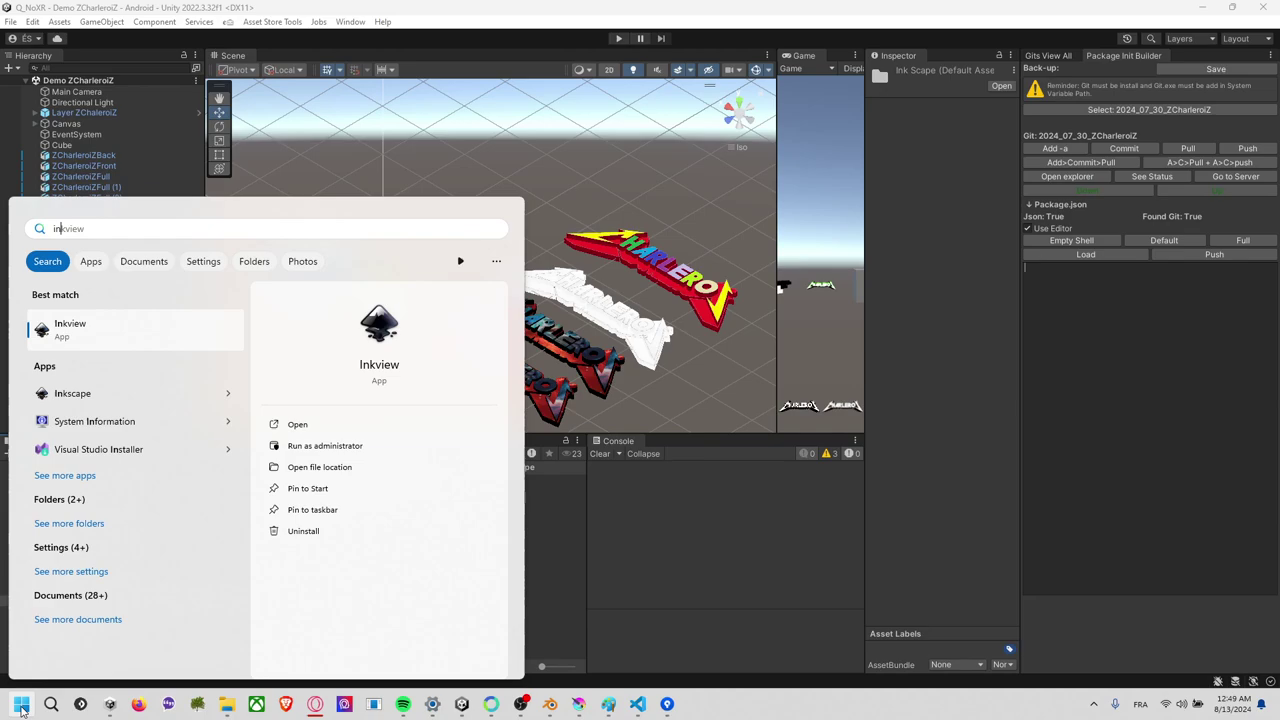
pyautogui.press('Down')
pyautogui.press('Down')
pyautogui.press('Up')
pyautogui.press('Return')
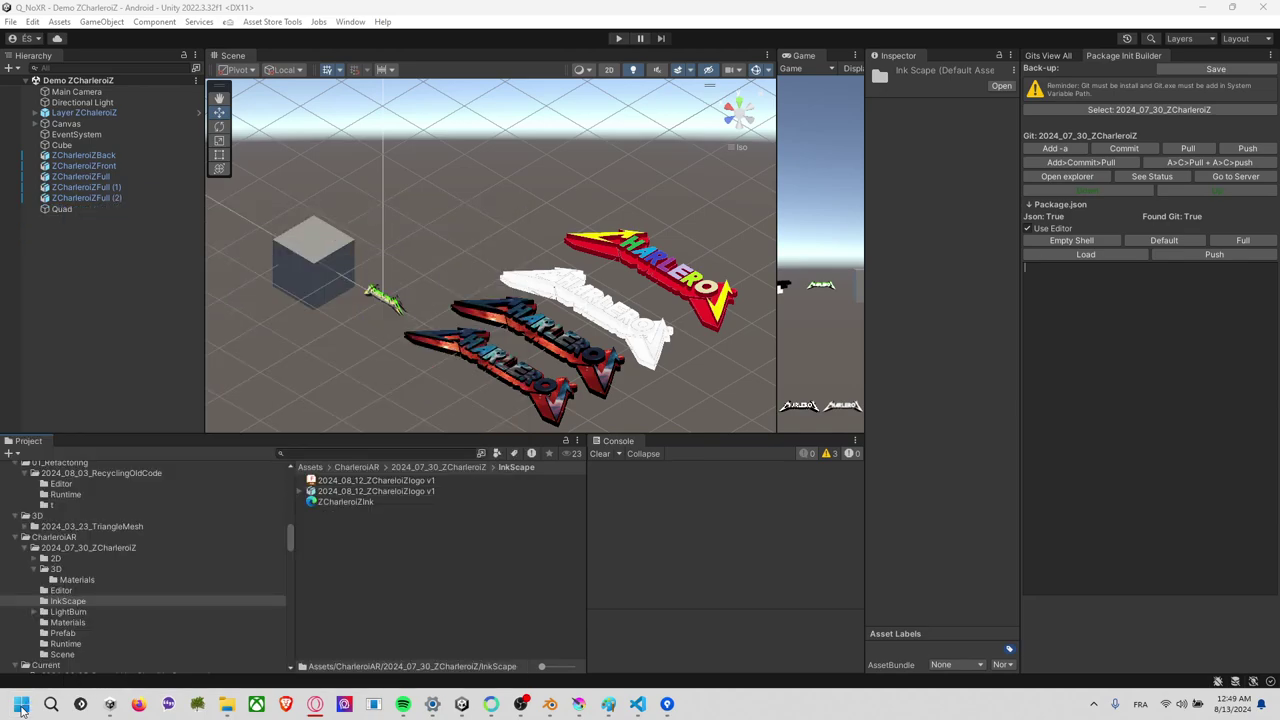
# Switch to the Blender window showing the default cube, camera and light.
pyautogui.click(21, 705)
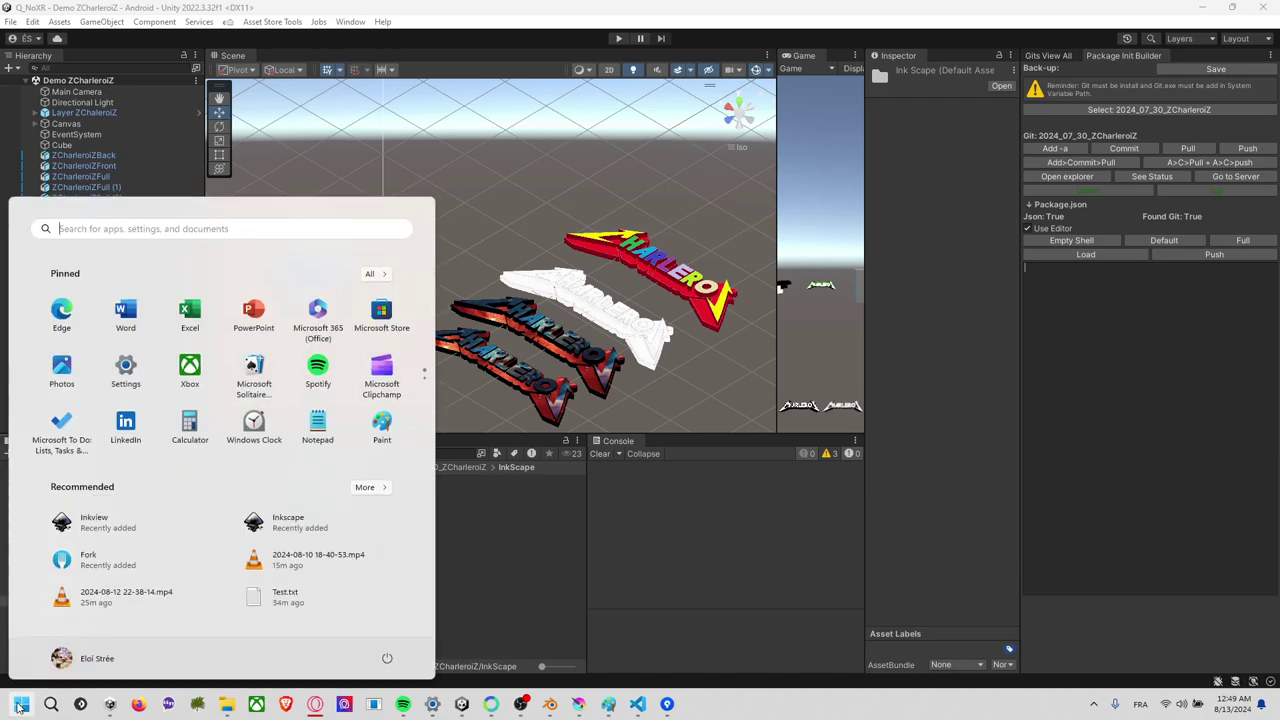
pyautogui.write('fusio')
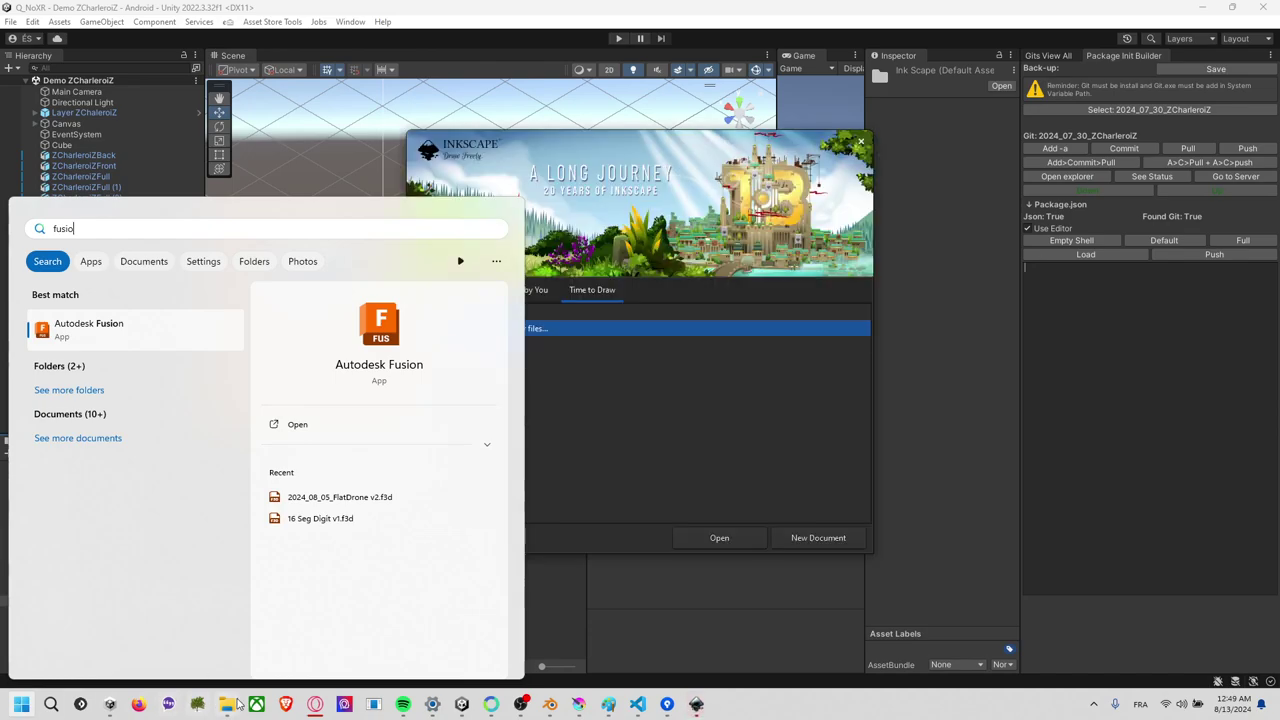
pyautogui.click(551, 705)
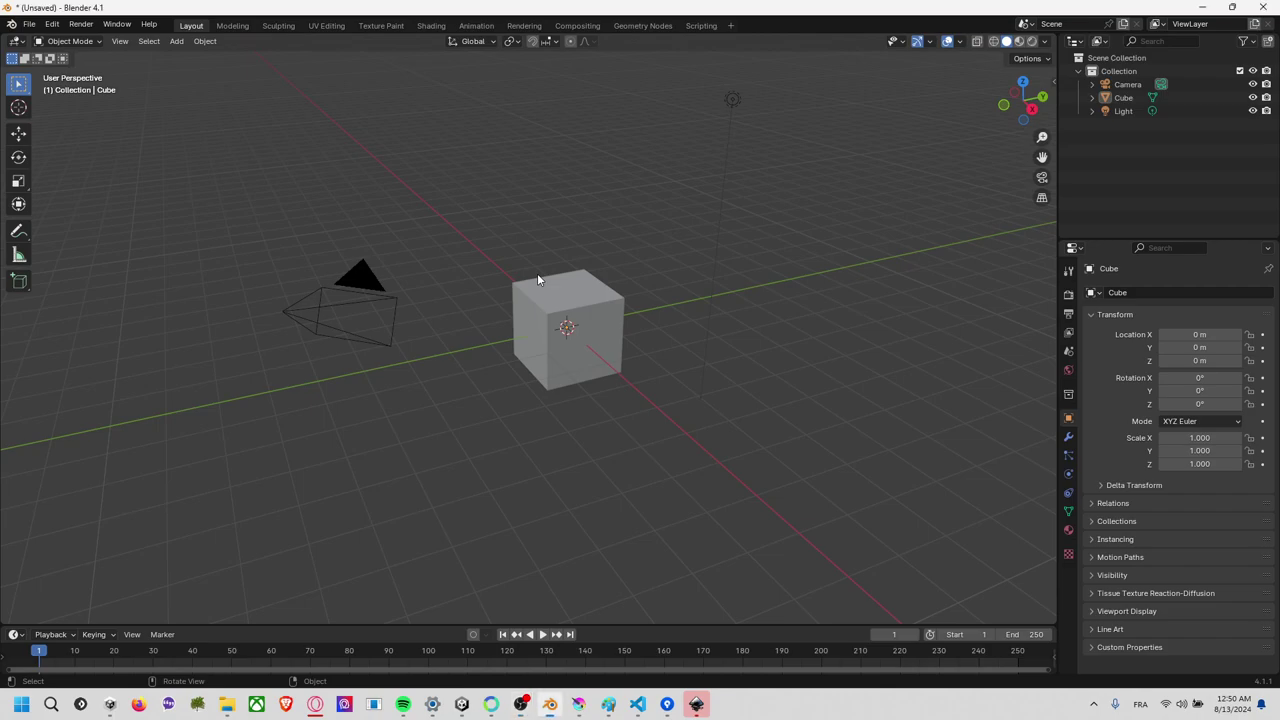
# Box-select the default camera, cube and light and delete them, emptying the scene.
pyautogui.hotkey('alt', 'Tab')
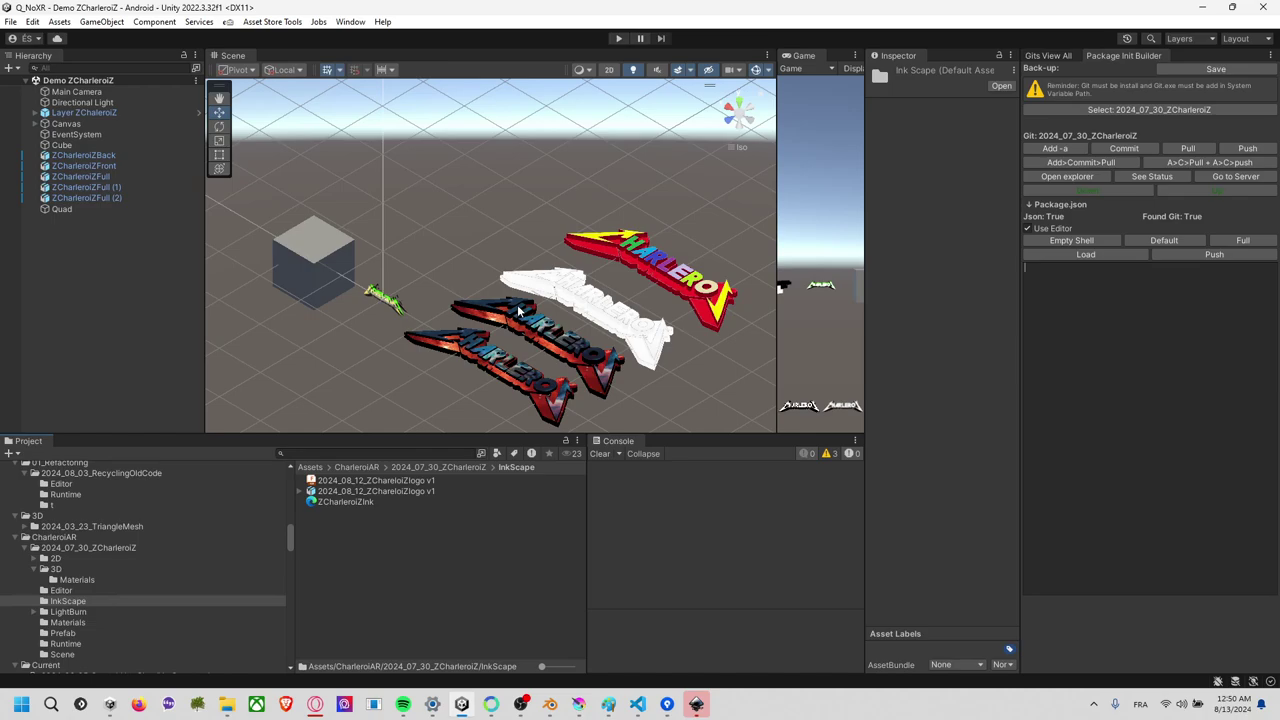
pyautogui.hotkey('alt', 'Tab')
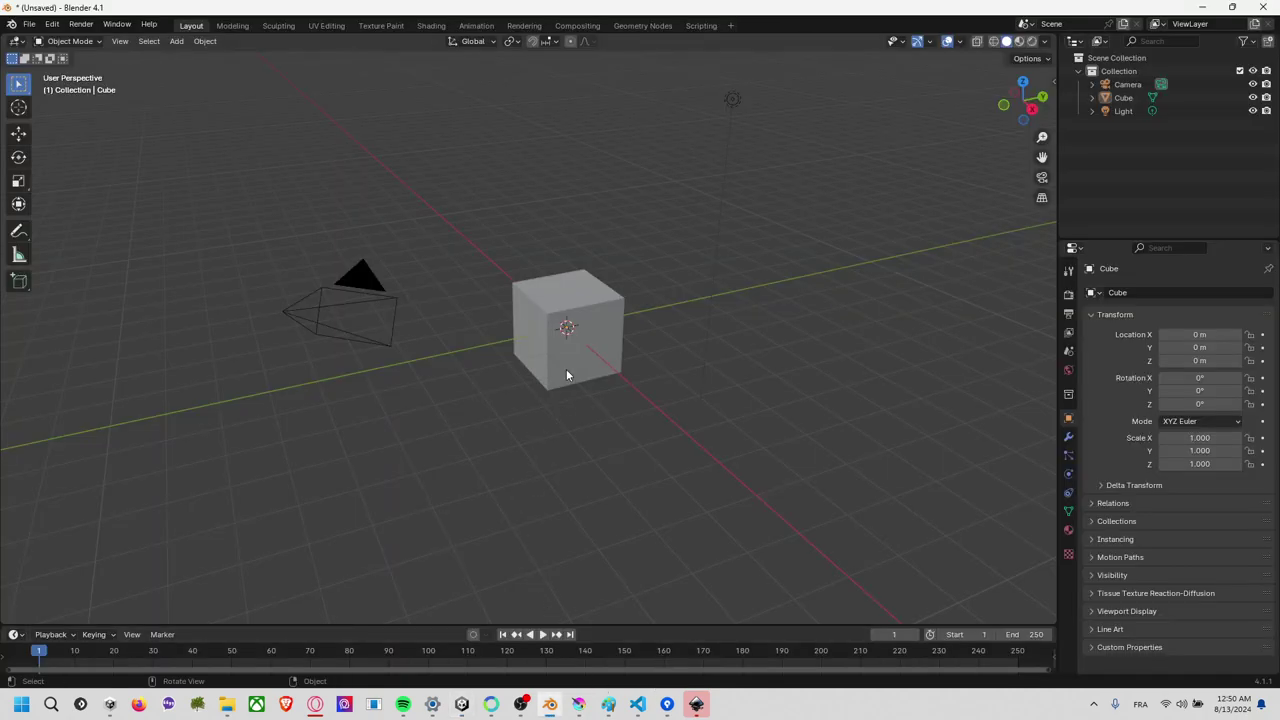
pyautogui.moveTo(288, 94); pyautogui.dragTo(796, 403)
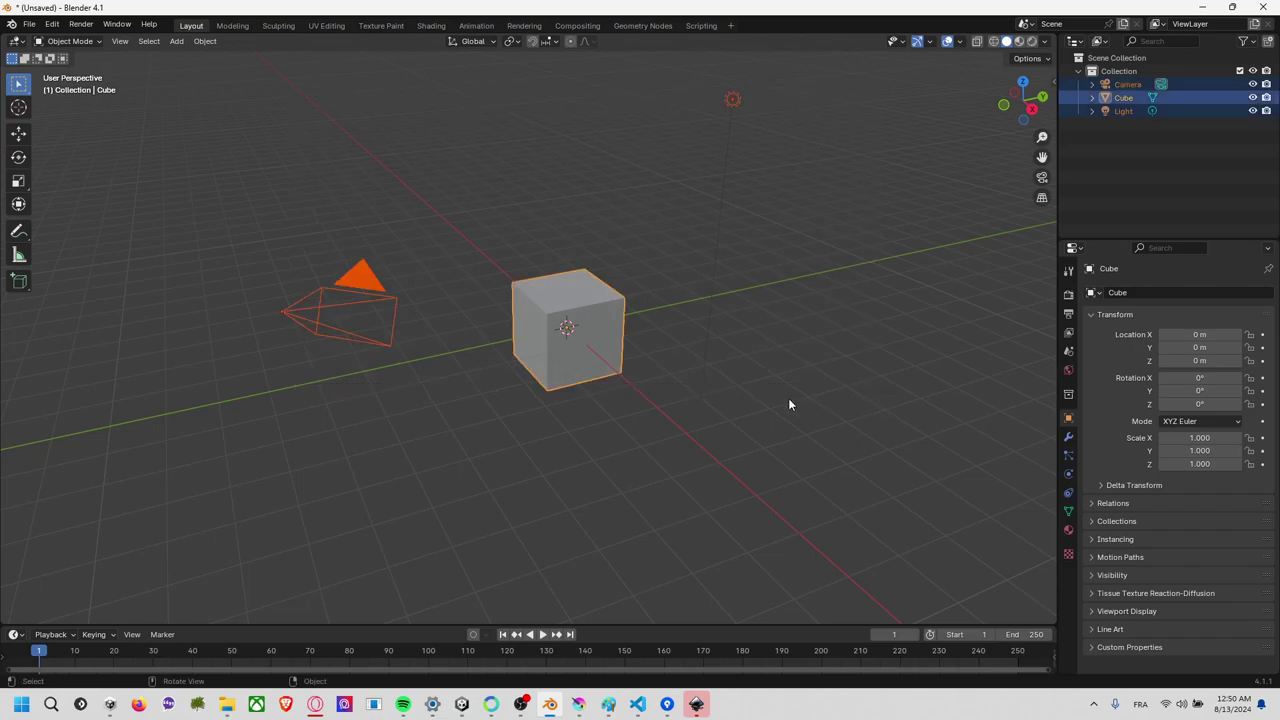
pyautogui.press('Delete')
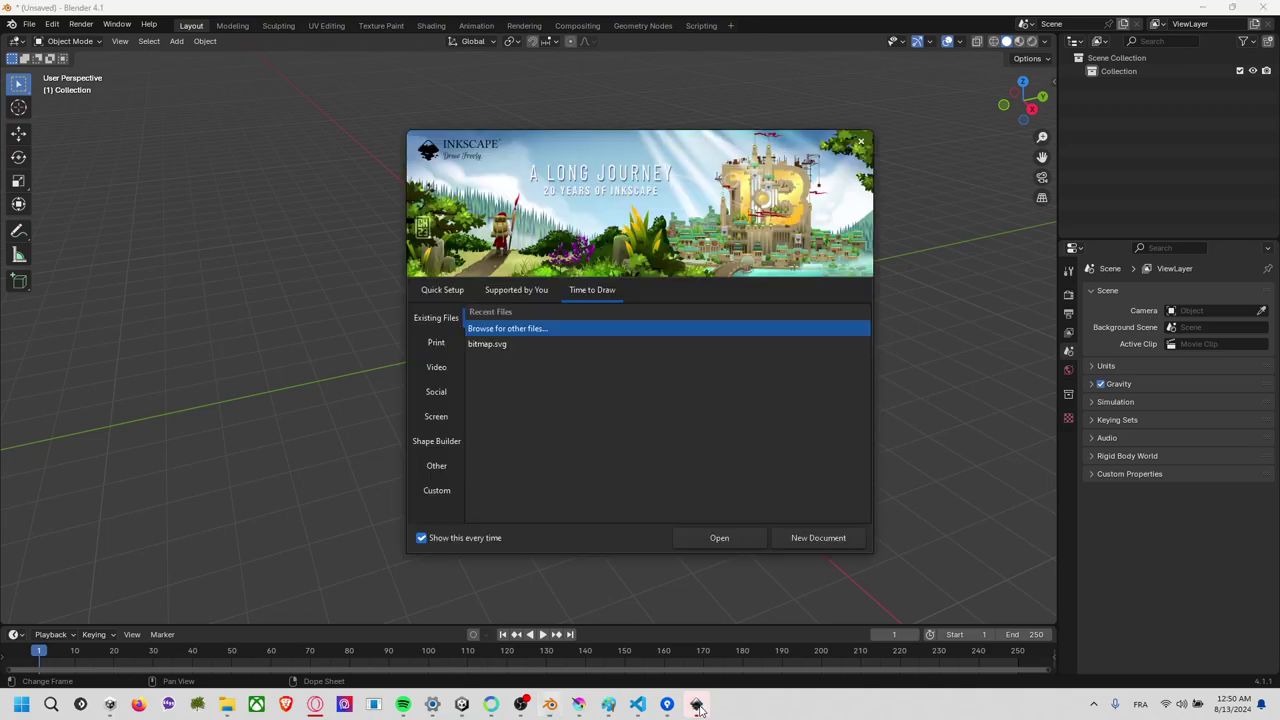
# Open bitmap.svg from Inkscape's recent files and zoom in on the CHARLEROI logo.
pyautogui.click(517, 344)
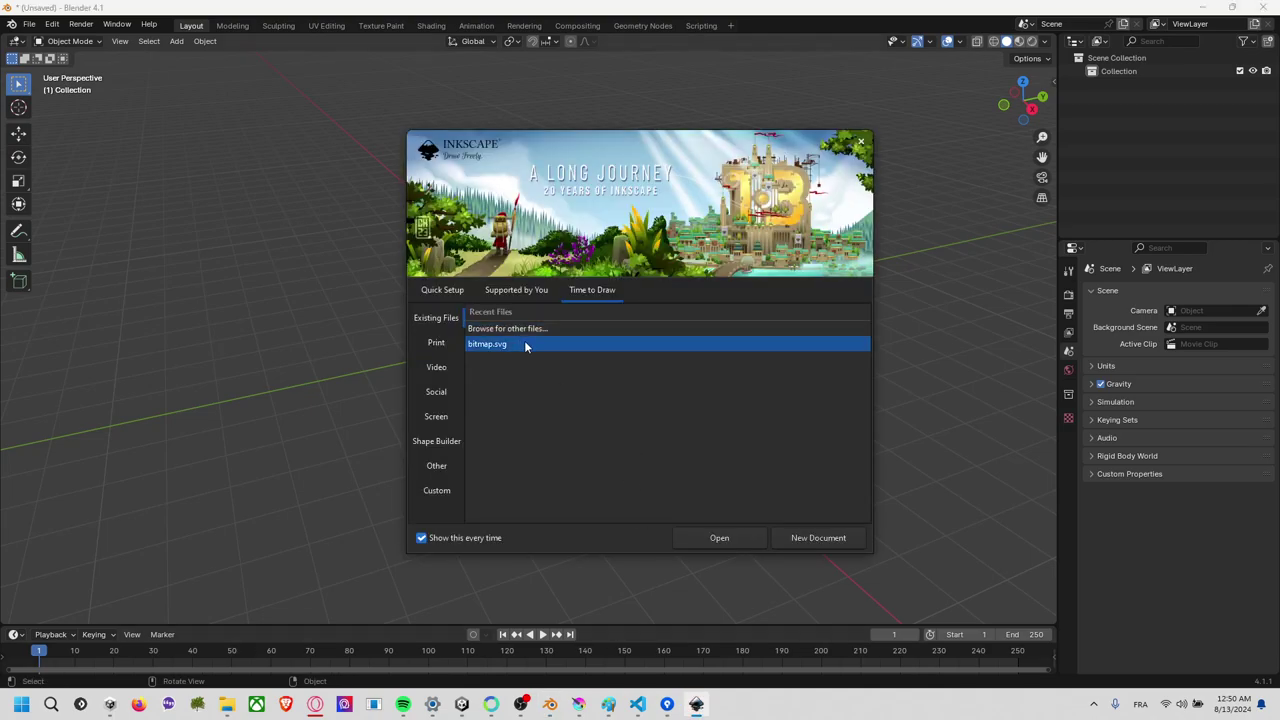
pyautogui.doubleClick(523, 344)
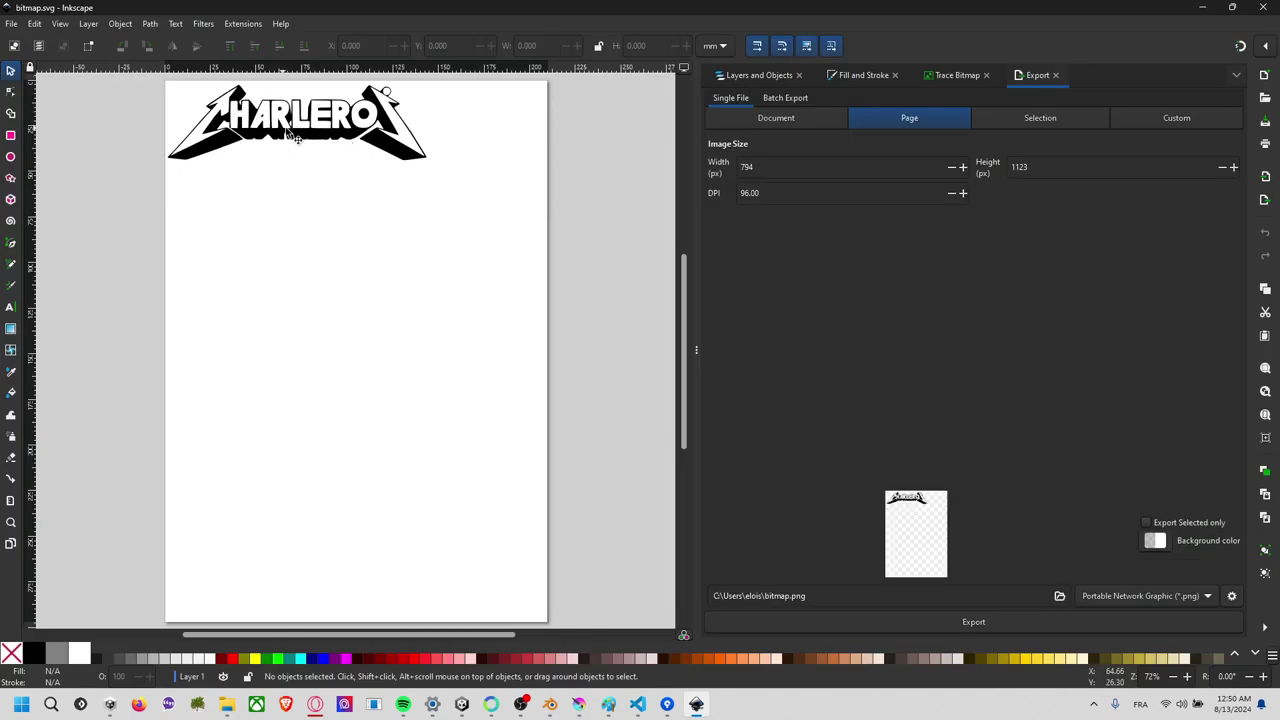
pyautogui.scroll(5, 314, 198)
pyautogui.keyDown('ctrl'); pyautogui.scroll(3, 315, 380); pyautogui.keyUp('ctrl')
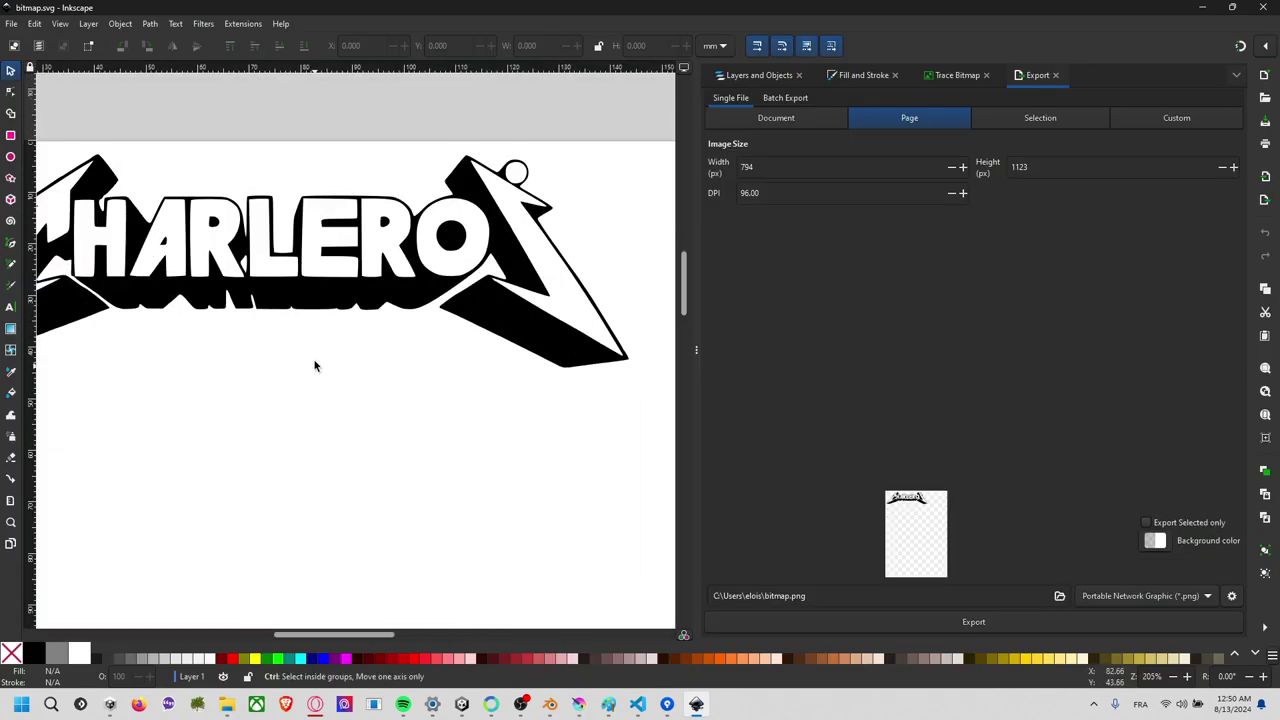
pyautogui.keyDown('ctrl'); pyautogui.scroll(1, 383, 366); pyautogui.keyUp('ctrl')
pyautogui.scroll(-5, 433, 425)
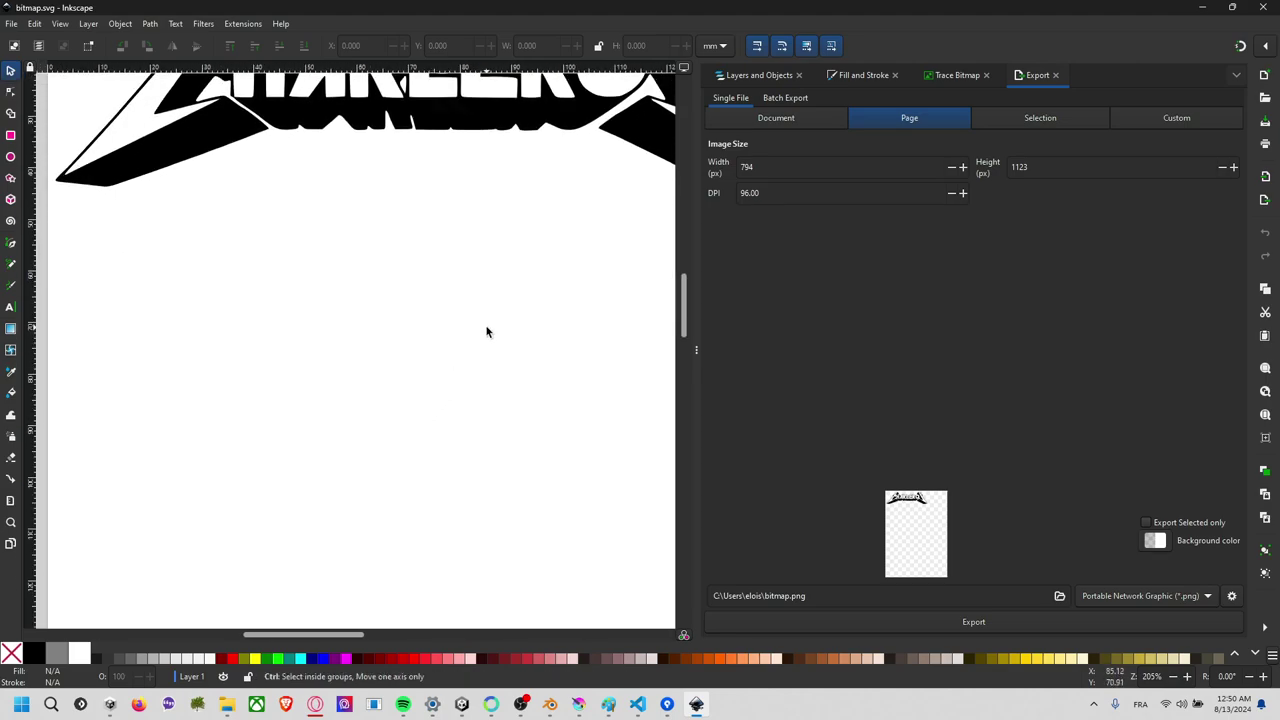
pyautogui.scroll(-2, 486, 331)
pyautogui.scroll(4, 491, 326)
pyautogui.scroll(2, 443, 386)
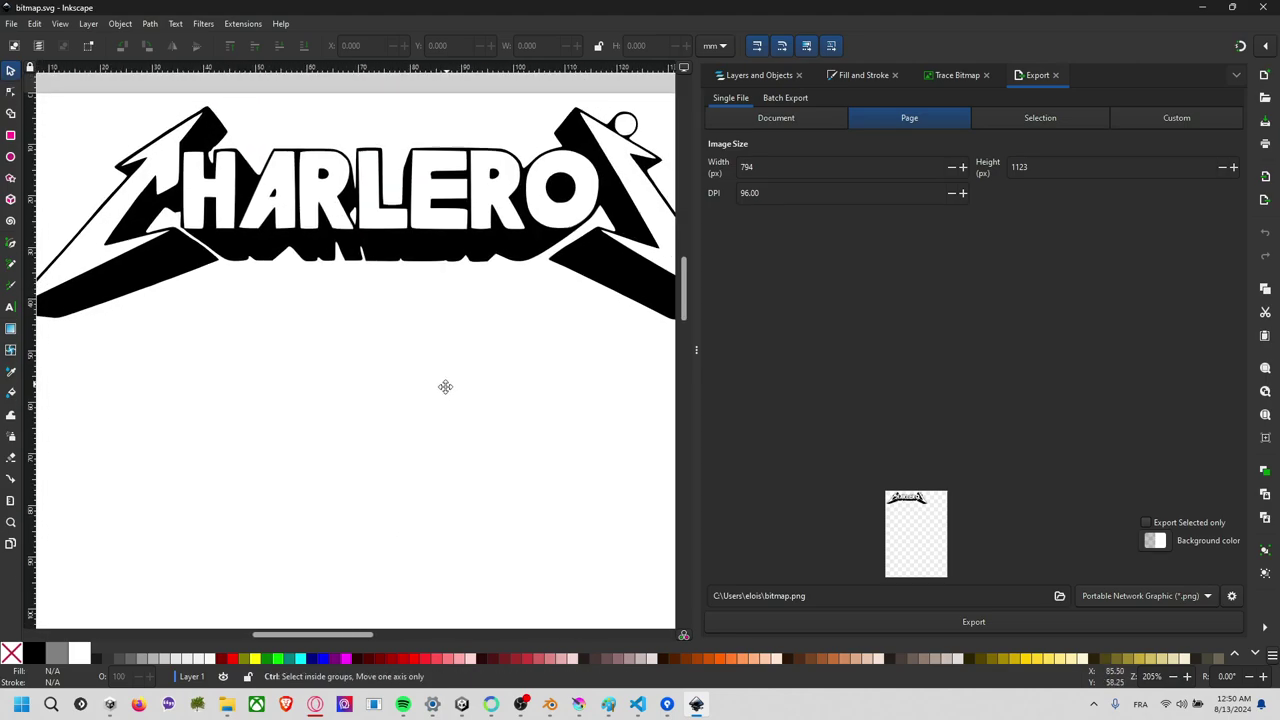
pyautogui.scroll(-4, 446, 386)
pyautogui.scroll(3, 446, 386)
# Bring up the Path > Trace Bitmap settings, then return to Blender.
pyautogui.click(176, 27)
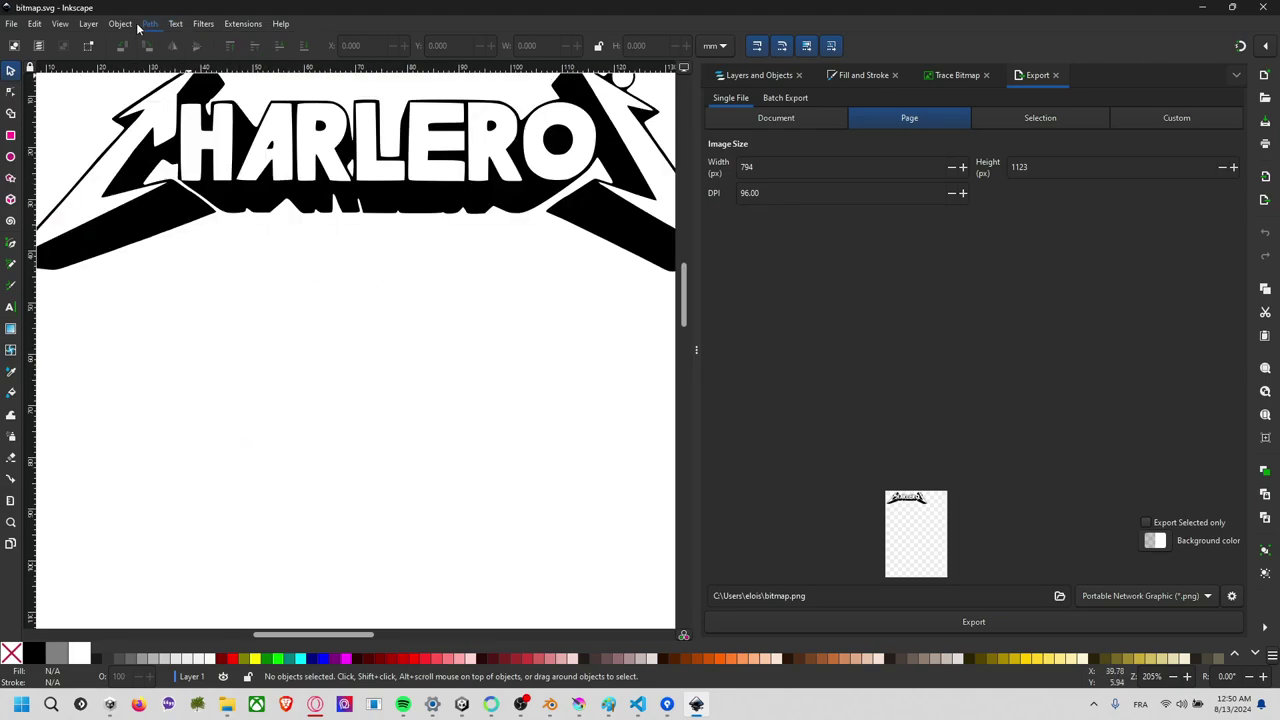
pyautogui.click(183, 75)
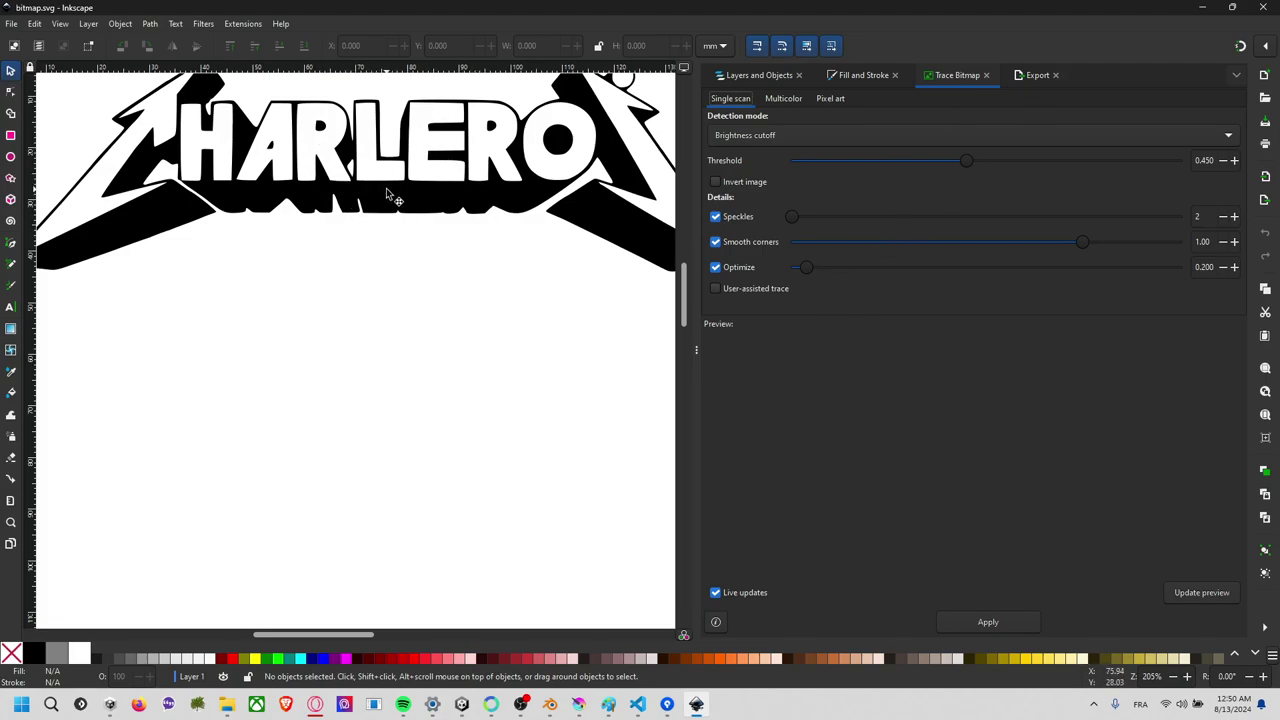
pyautogui.scroll(-2, 417, 205)
pyautogui.scroll(1, 417, 205)
pyautogui.scroll(3, 418, 205)
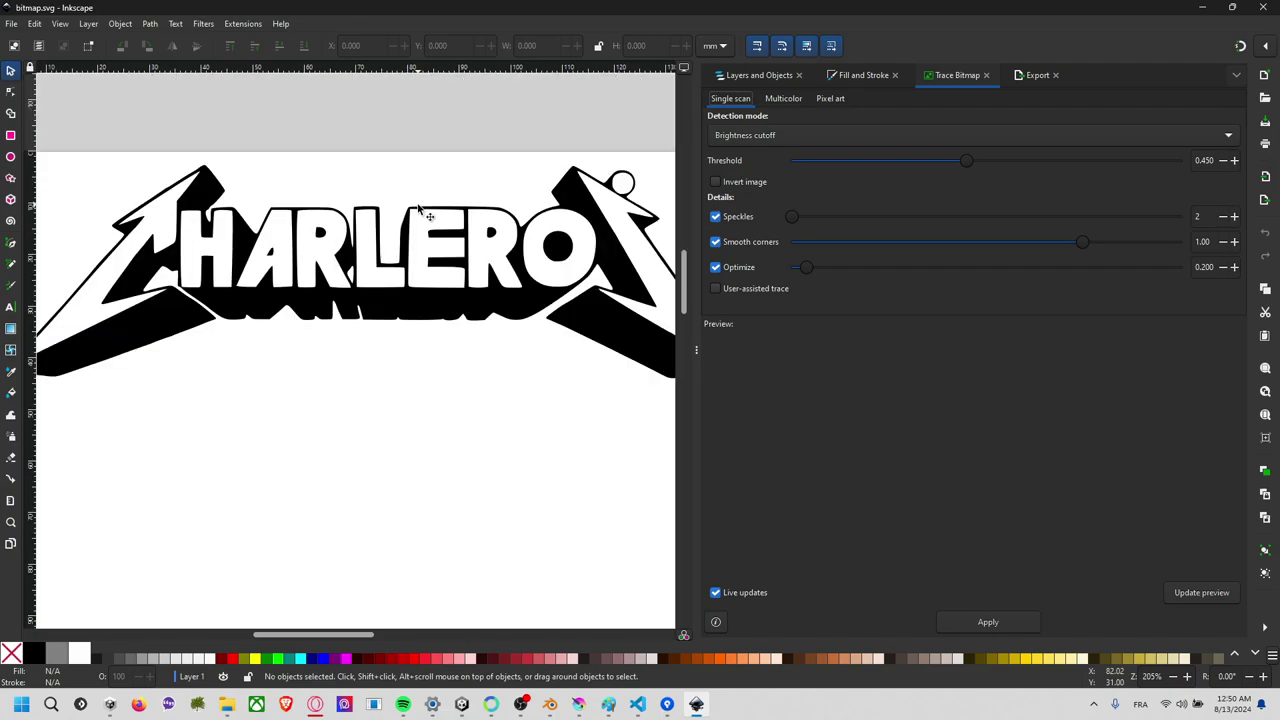
pyautogui.hotkey('alt', 'Tab')
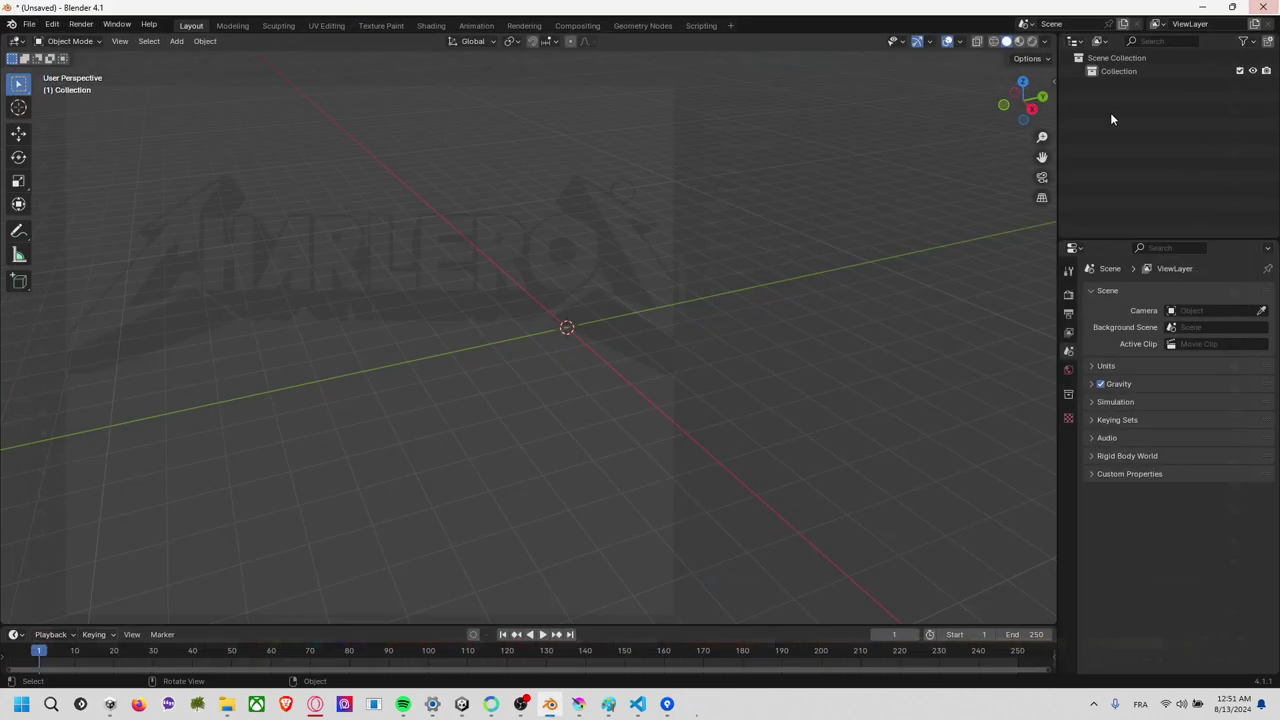
# Copy the project's InkScape folder path from File Explorer.
pyautogui.hotkey('alt', 'Tab')
pyautogui.hotkey('alt', 'Tab')
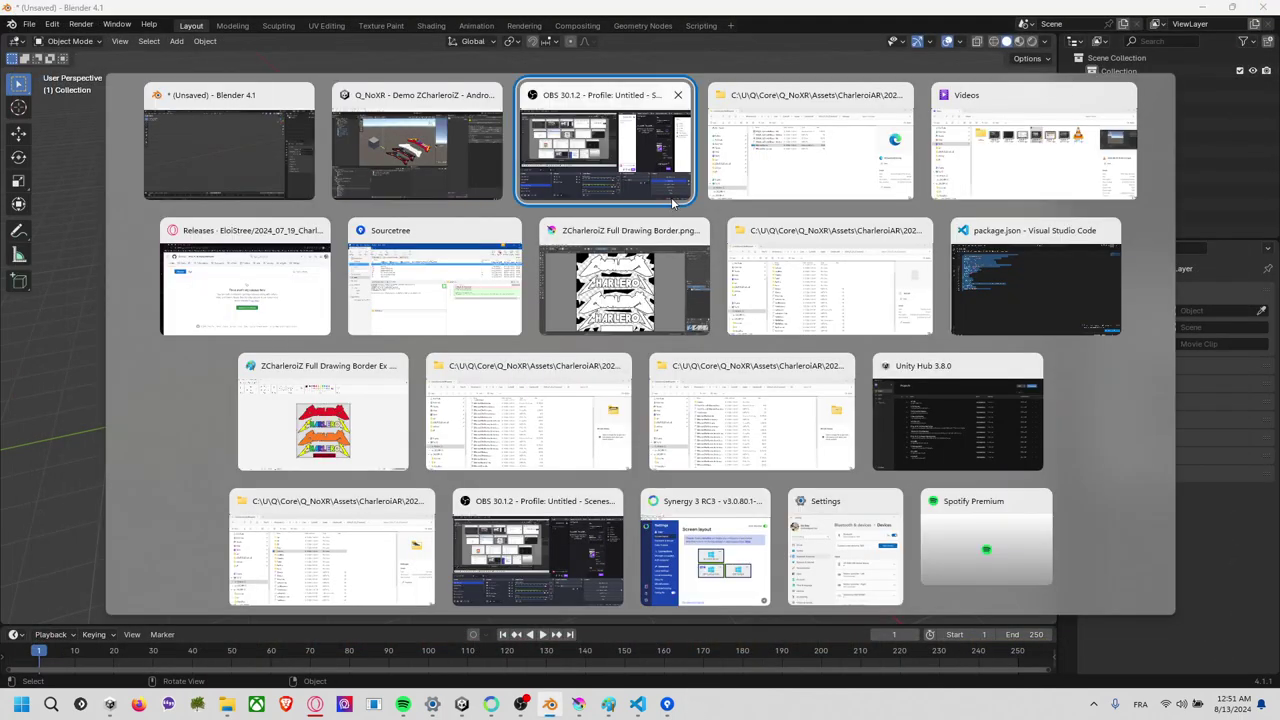
pyautogui.hotkey('alt', 'Tab')
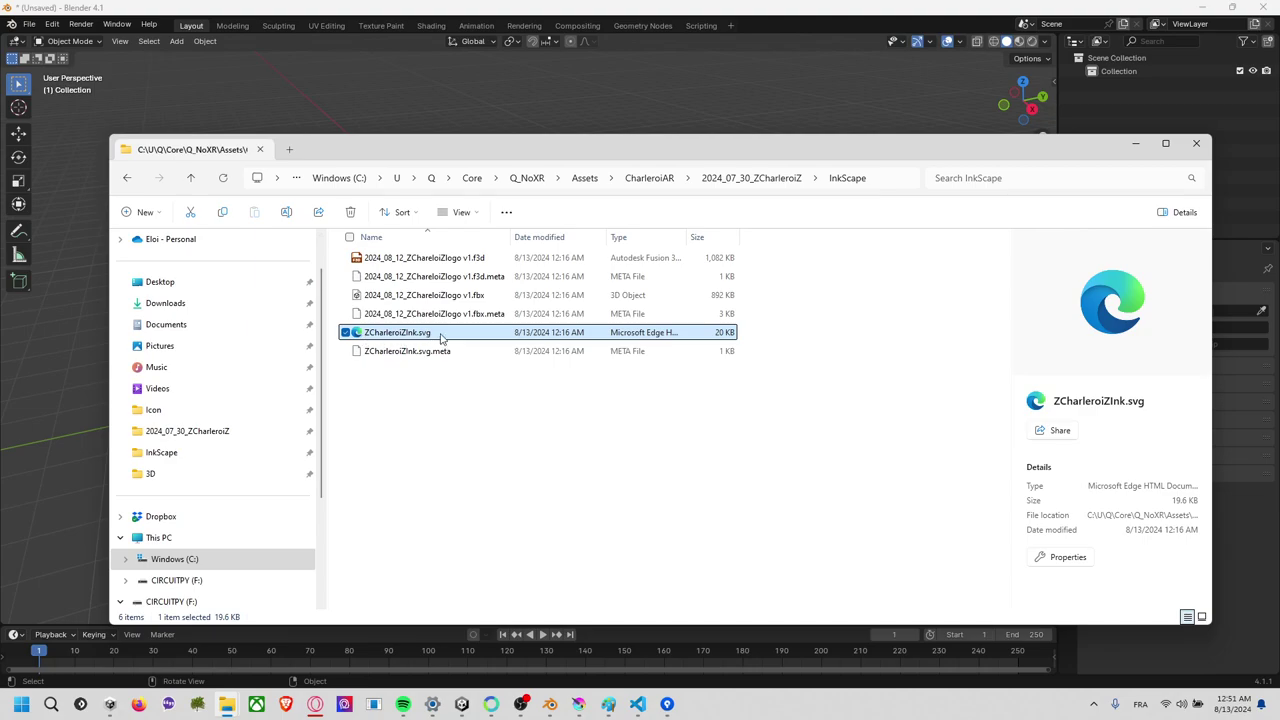
pyautogui.click(490, 102)
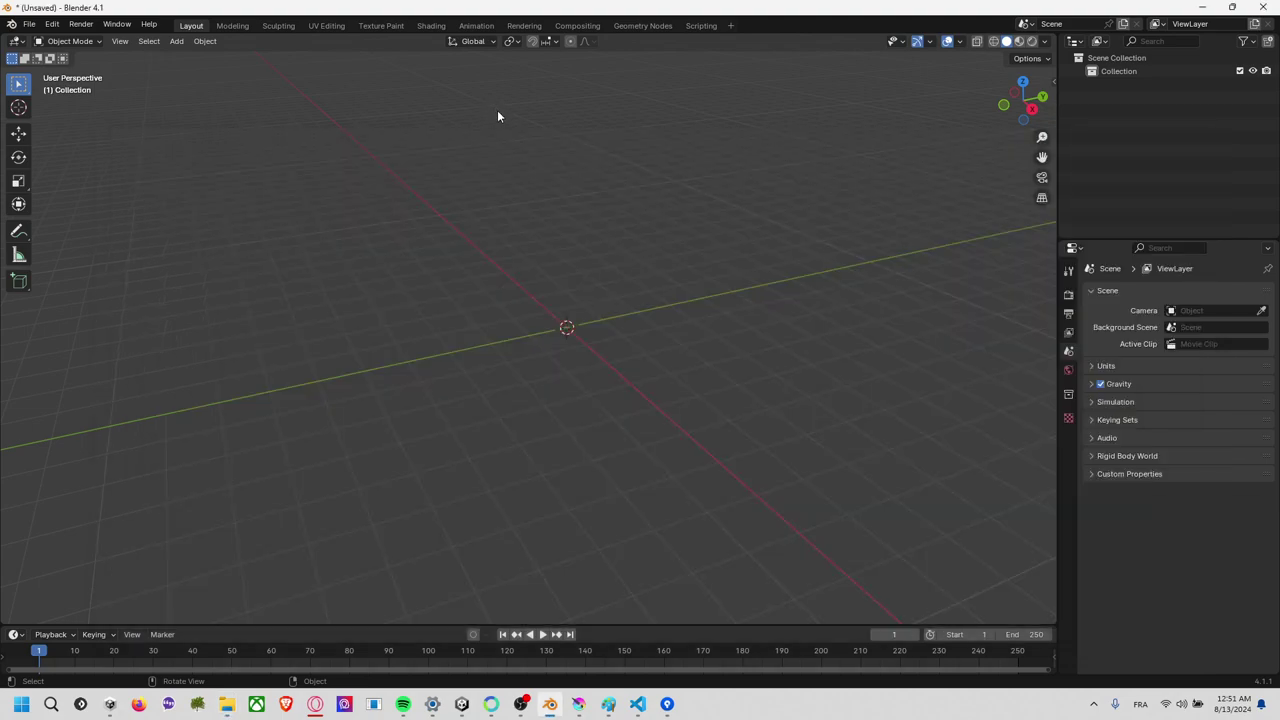
pyautogui.hotkey('alt', 'Tab')
pyautogui.click(882, 178)
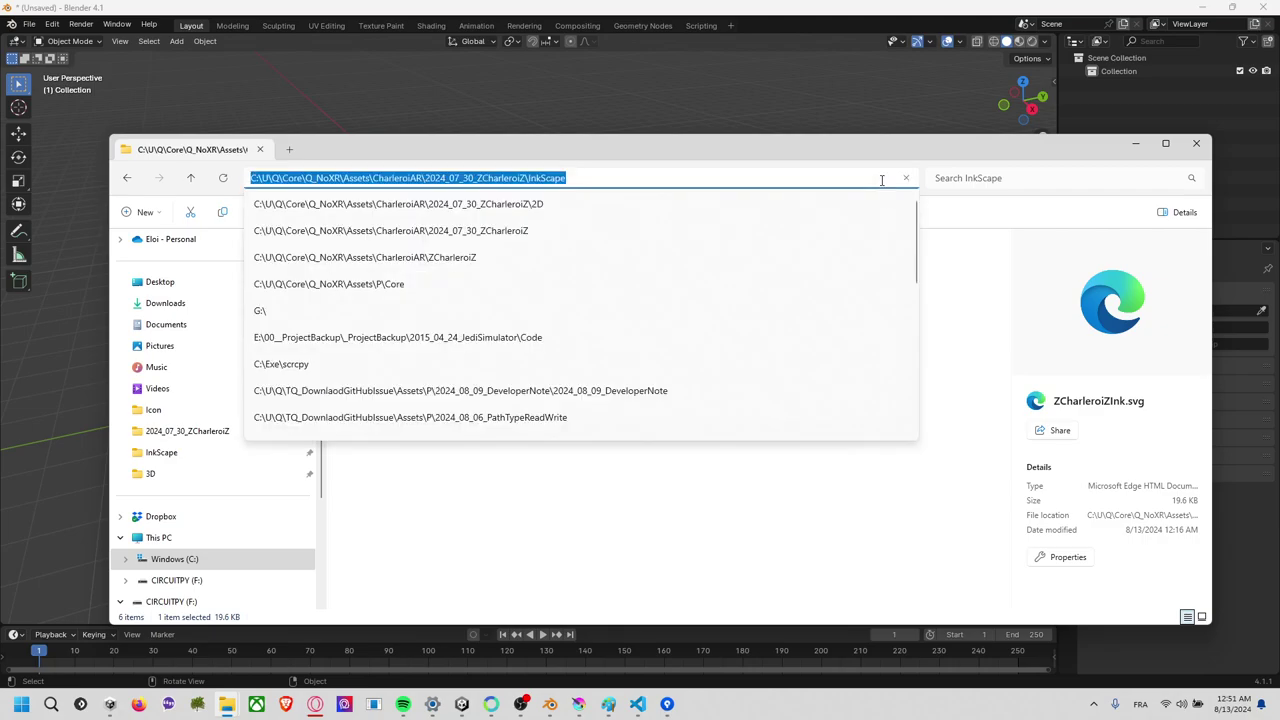
# Import ZCharleroiZInk.svg from the pasted InkScape folder as a Scalable Vector Graphics file.
pyautogui.click(29, 24)
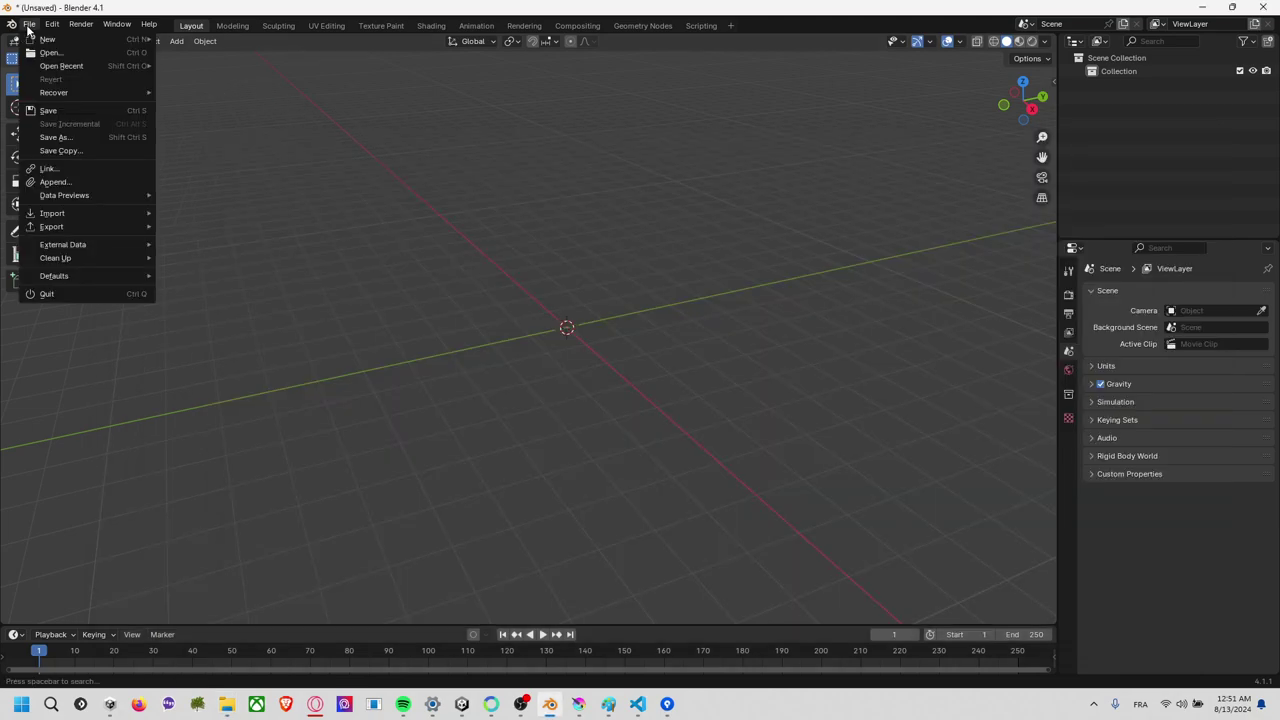
pyautogui.moveTo(52, 213)
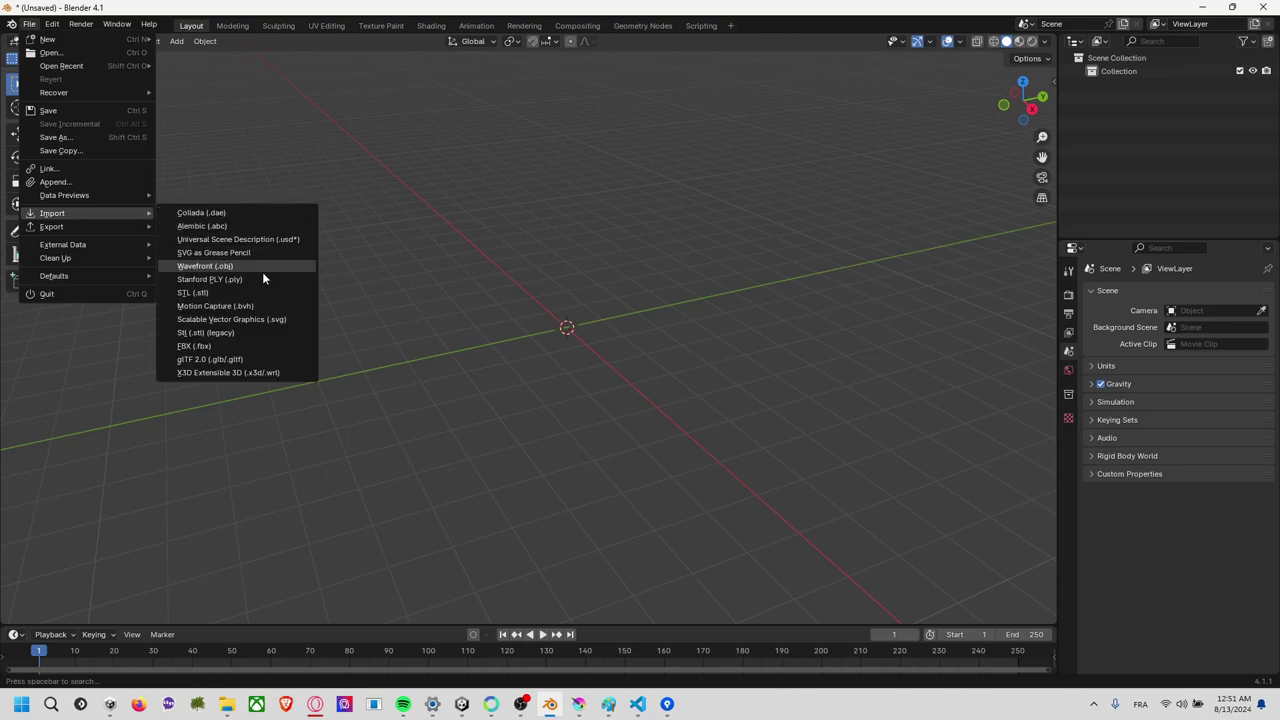
pyautogui.click(276, 319)
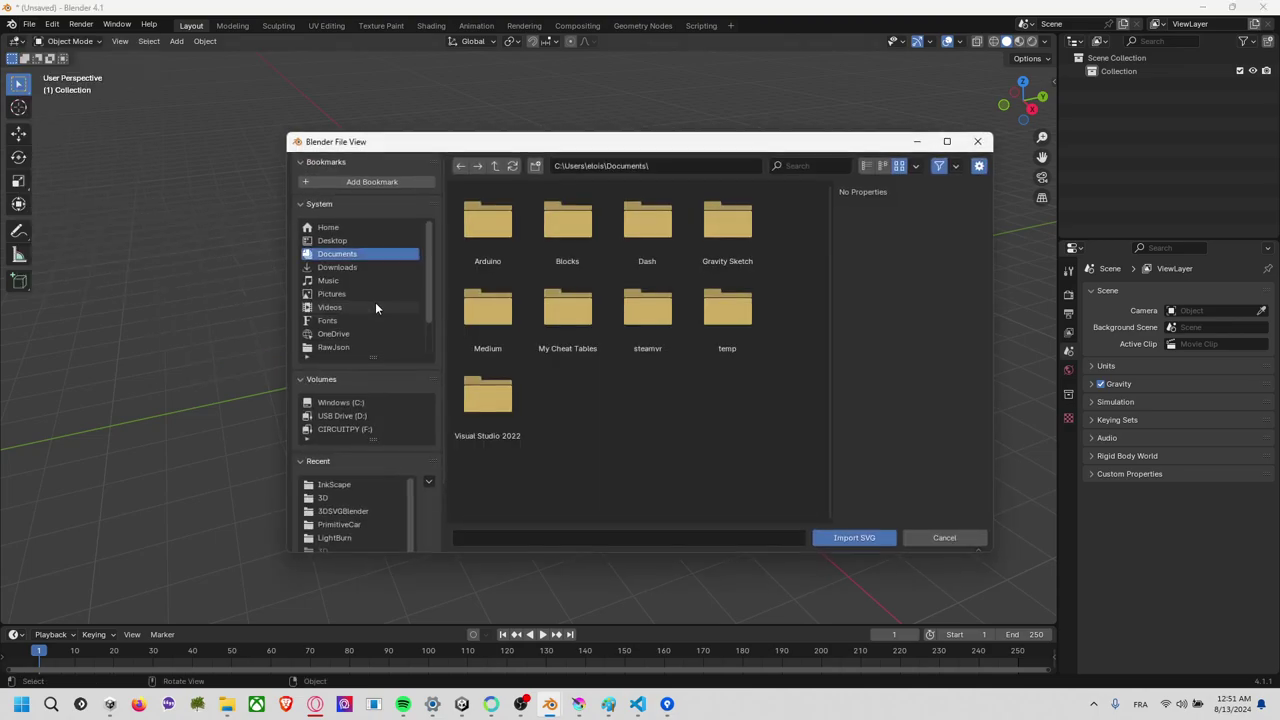
pyautogui.click(688, 169)
pyautogui.hotkey('ctrl', 'v')
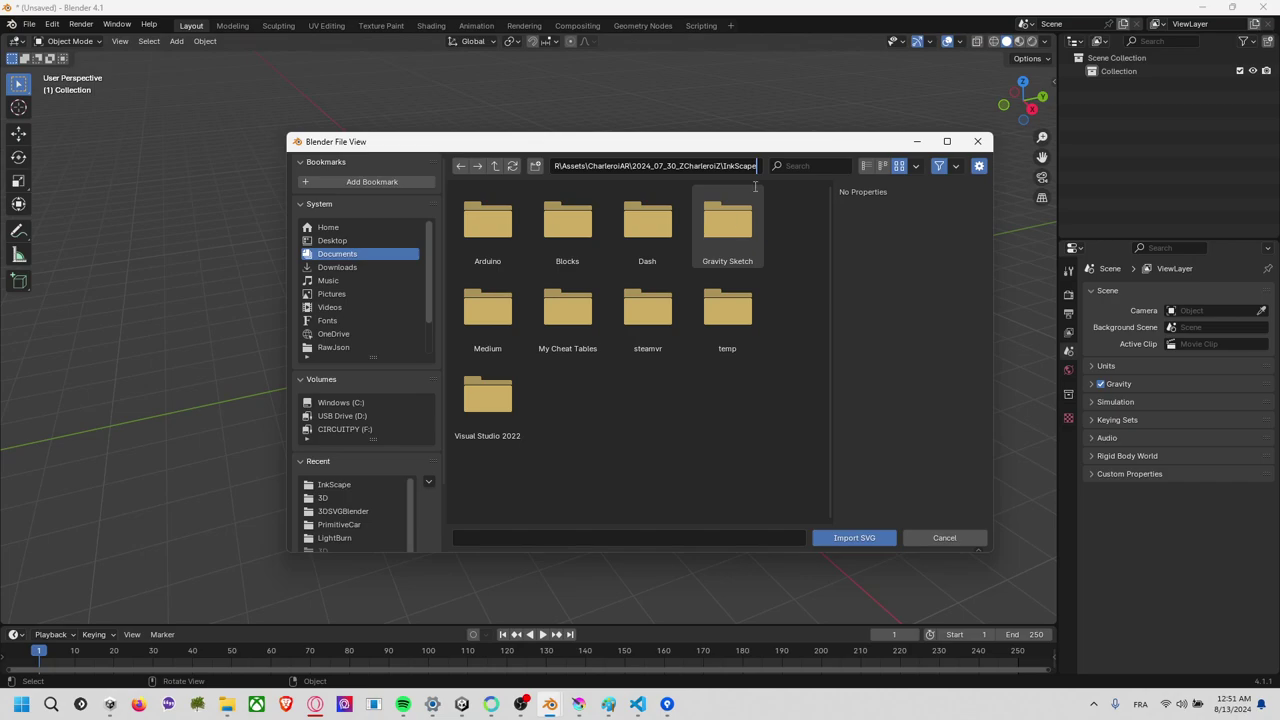
pyautogui.press('Return')
pyautogui.click(487, 220)
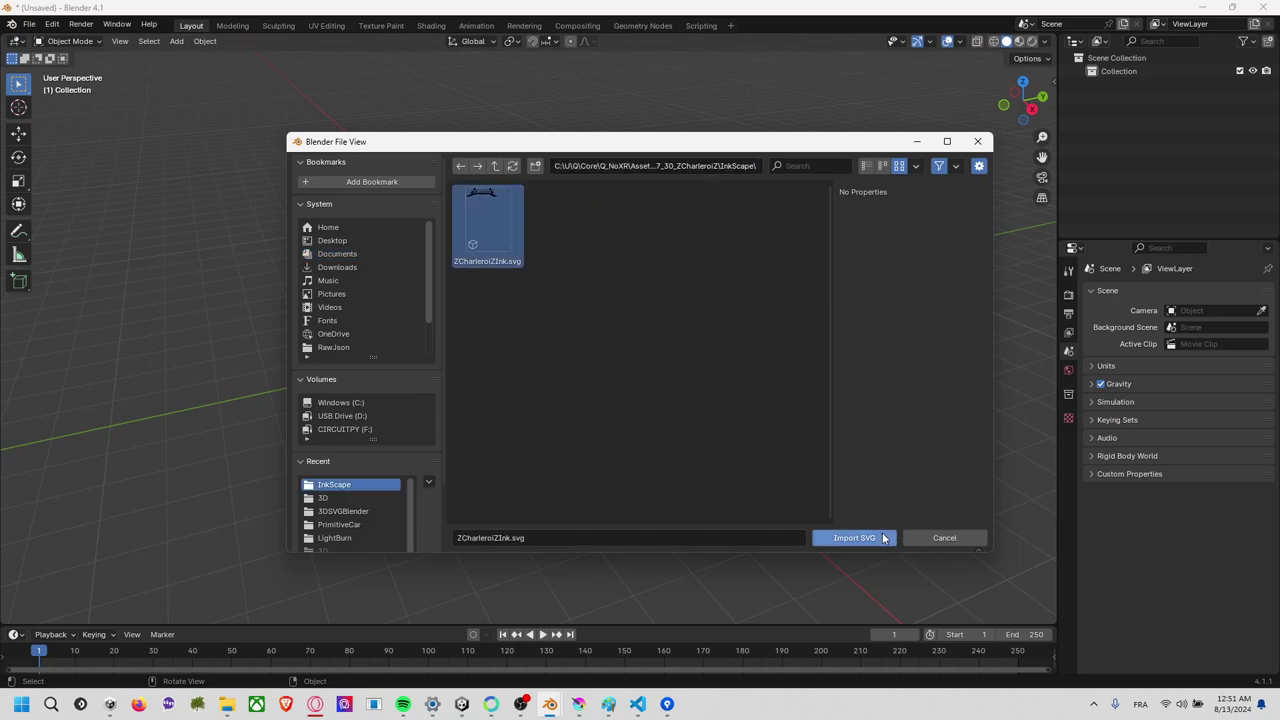
pyautogui.click(880, 538)
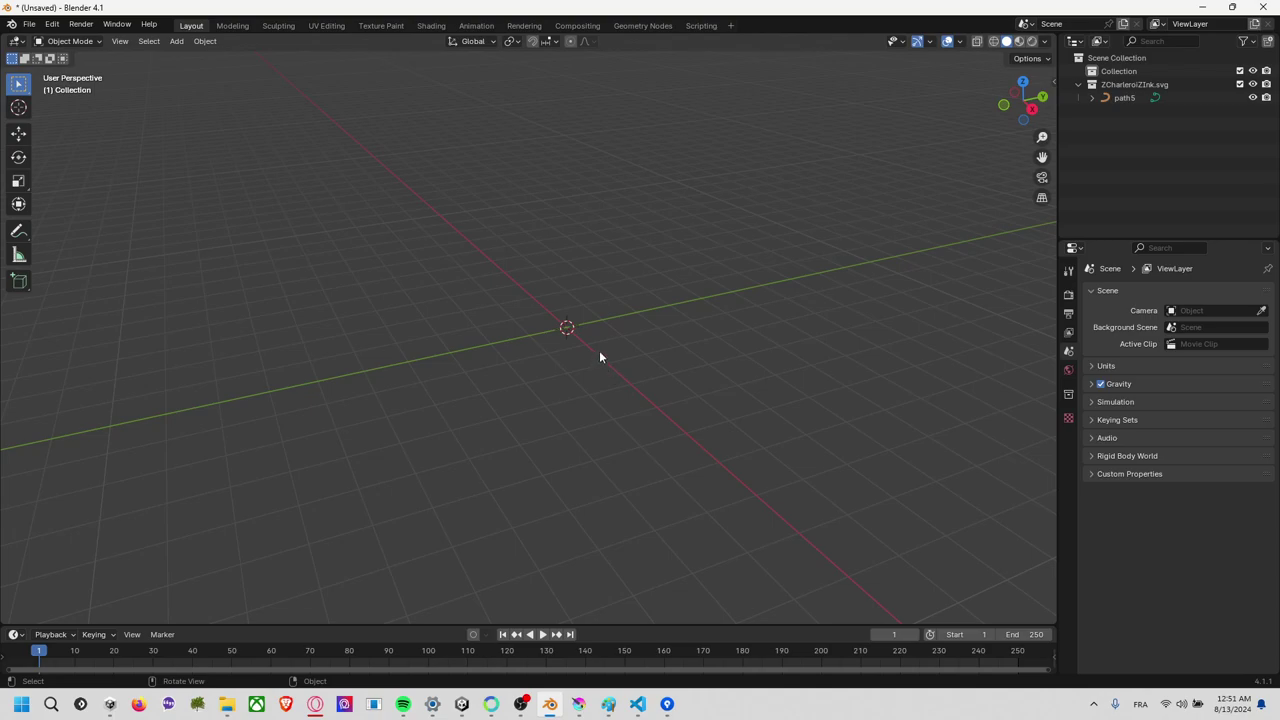
# Box-select the imported path5 curve in the viewport.
pyautogui.moveTo(756, 380)
pyautogui.mouseDown(button='middle')
pyautogui.moveTo(688, 354)
pyautogui.moveTo(814, 397)
pyautogui.moveTo(730, 430)
pyautogui.mouseUp(button='middle')
pyautogui.press('b')
pyautogui.moveTo(730, 424); pyautogui.dragTo(642, 358)
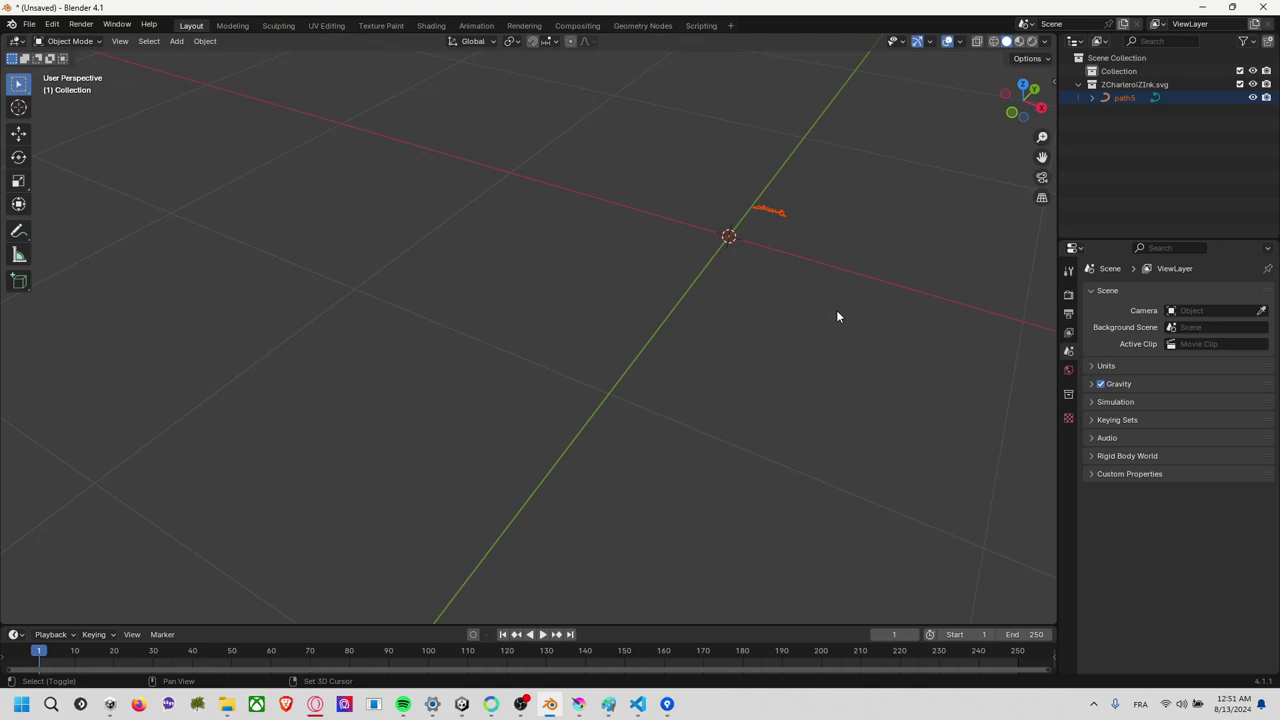
pyautogui.moveTo(836, 310)
pyautogui.keyDown('shift'); pyautogui.mouseDown(button='middle')
pyautogui.moveTo(621, 428)
pyautogui.moveTo(664, 389)
pyautogui.mouseUp(button='middle'); pyautogui.keyUp('shift')
pyautogui.scroll(3, 750, 380)
pyautogui.moveTo(833, 372)
pyautogui.keyDown('shift'); pyautogui.mouseDown(button='middle')
pyautogui.moveTo(528, 411)
pyautogui.moveTo(684, 378)
pyautogui.mouseUp(button='middle'); pyautogui.keyUp('shift')
pyautogui.moveTo(803, 362); pyautogui.dragTo(766, 378, button='middle')
# Scale the CHARLEROI path up and frame the enlarged logo.
pyautogui.press('s')
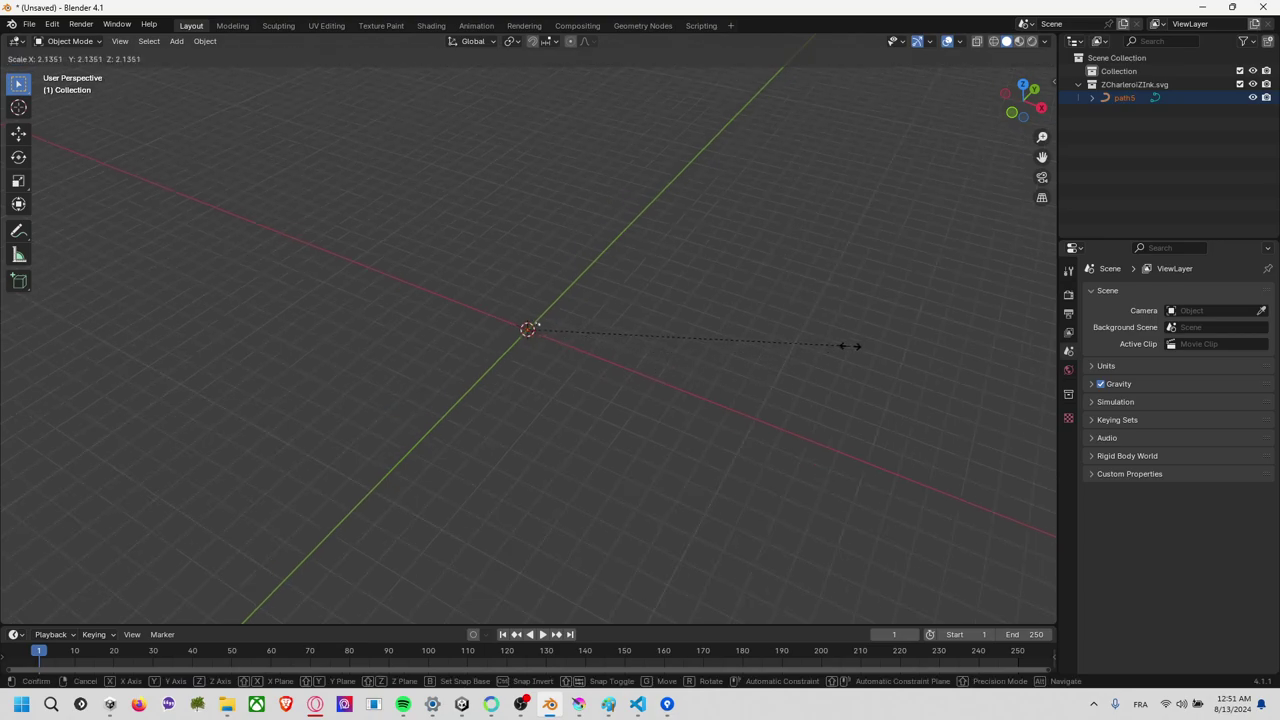
pyautogui.click(368, 337)
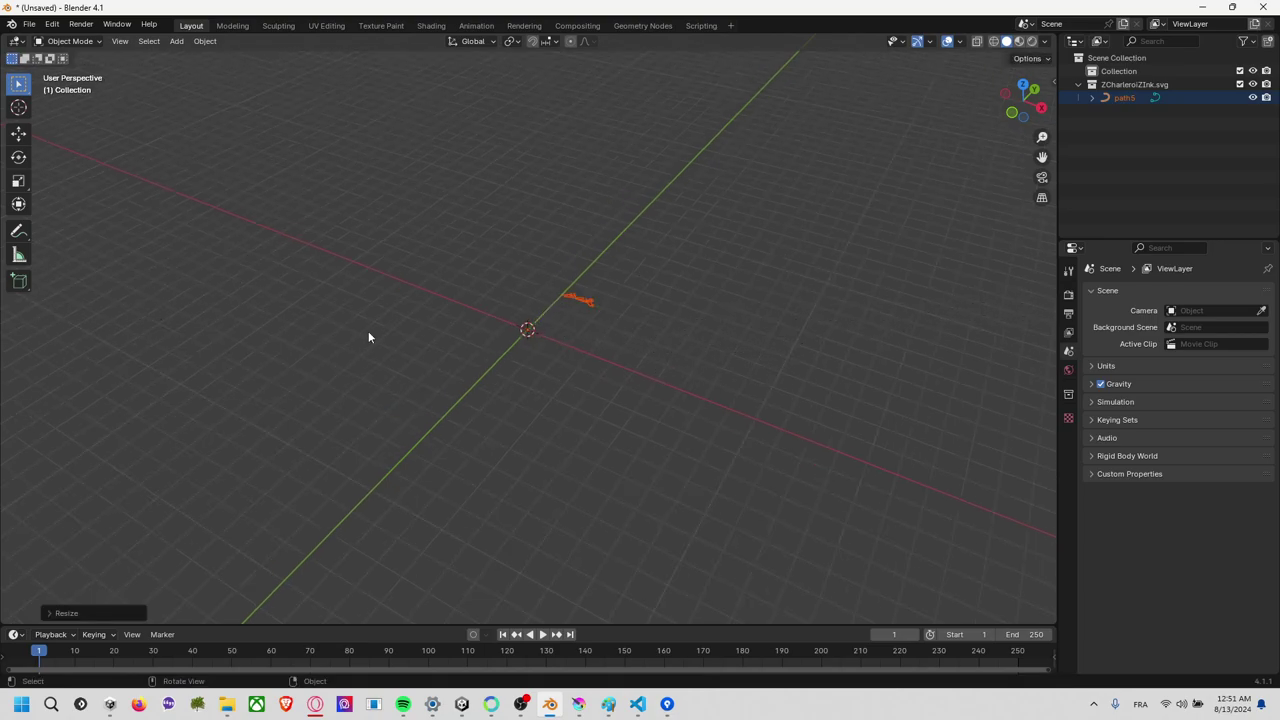
pyautogui.moveTo(576, 325)
pyautogui.mouseDown(button='middle')
pyautogui.moveTo(563, 334)
pyautogui.moveTo(634, 317)
pyautogui.moveTo(537, 423)
pyautogui.moveTo(466, 446)
pyautogui.moveTo(543, 400)
pyautogui.moveTo(420, 515)
pyautogui.moveTo(377, 506)
pyautogui.moveTo(534, 326)
pyautogui.moveTo(474, 351)
pyautogui.moveTo(366, 519)
pyautogui.moveTo(483, 366)
pyautogui.moveTo(591, 326)
pyautogui.moveTo(603, 394)
pyautogui.moveTo(692, 414)
pyautogui.moveTo(451, 204)
pyautogui.moveTo(760, 170)
pyautogui.mouseUp(button='middle')
pyautogui.scroll(8, 500, 427)
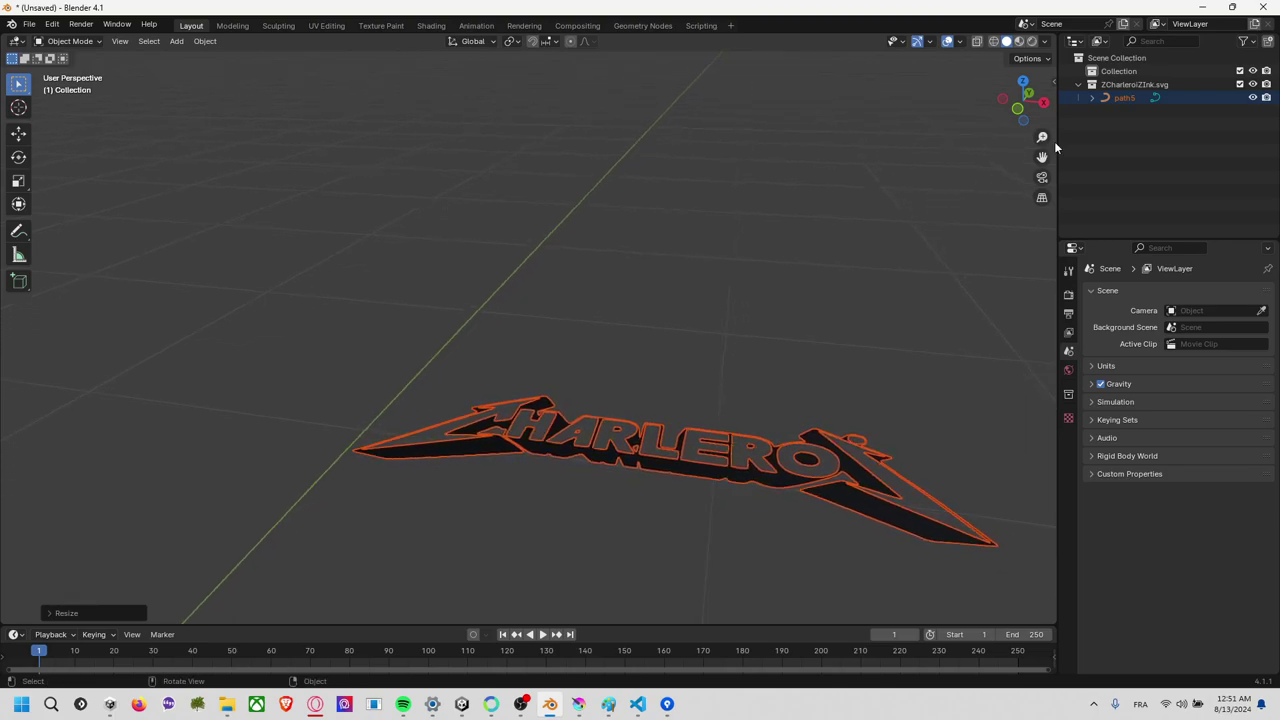
# Put path5 into Edit Mode and try making a segment with F.
pyautogui.click(1091, 97)
pyautogui.click(1138, 111)
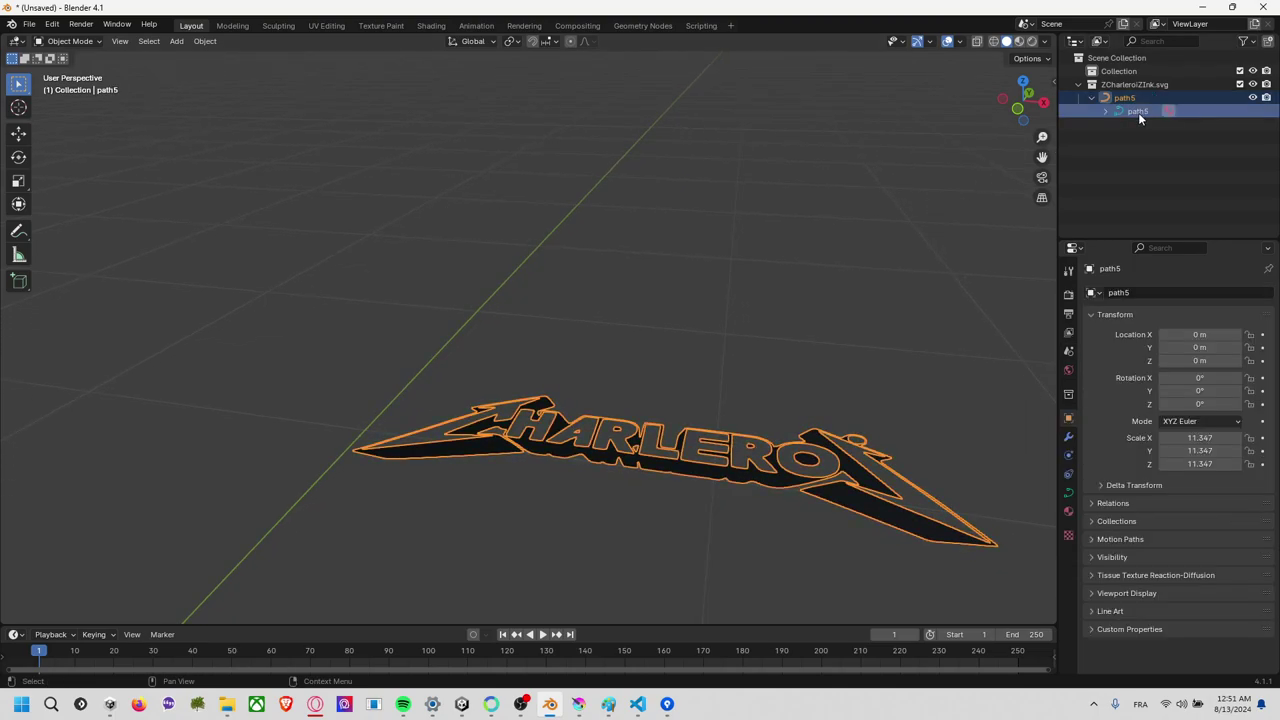
pyautogui.click(68, 41)
pyautogui.click(84, 67)
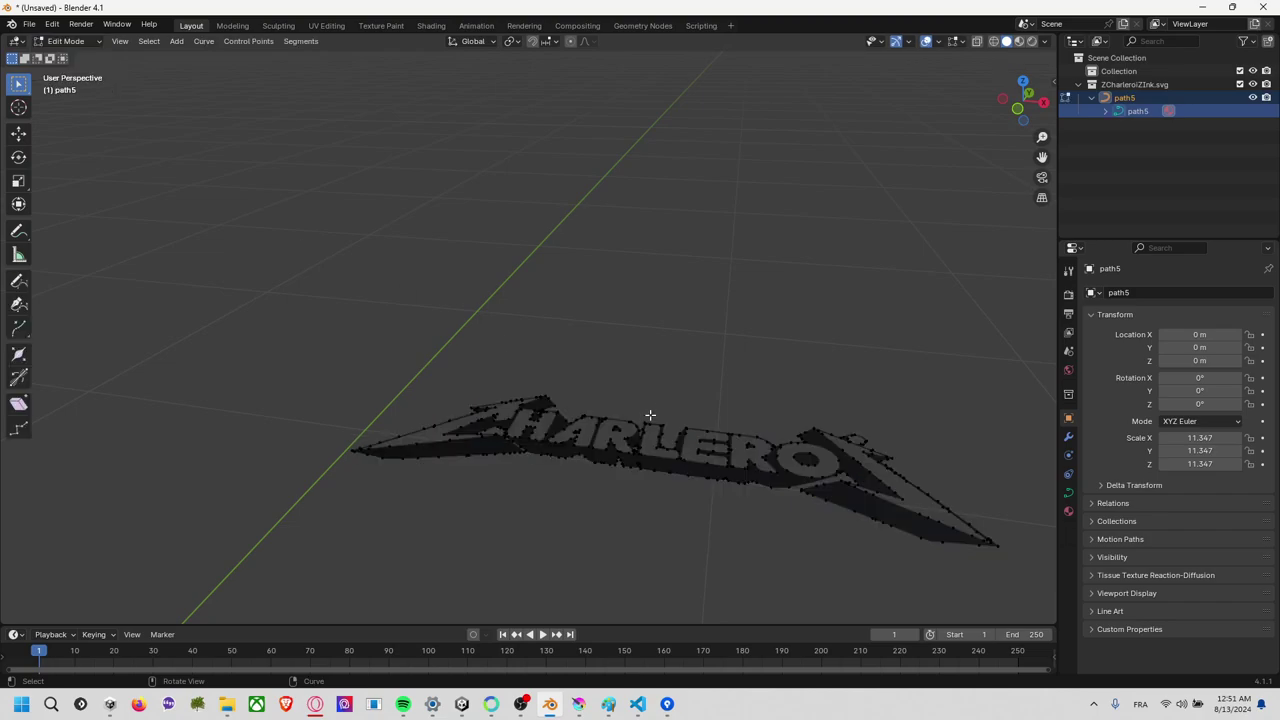
pyautogui.moveTo(616, 426); pyautogui.dragTo(622, 434, button='middle')
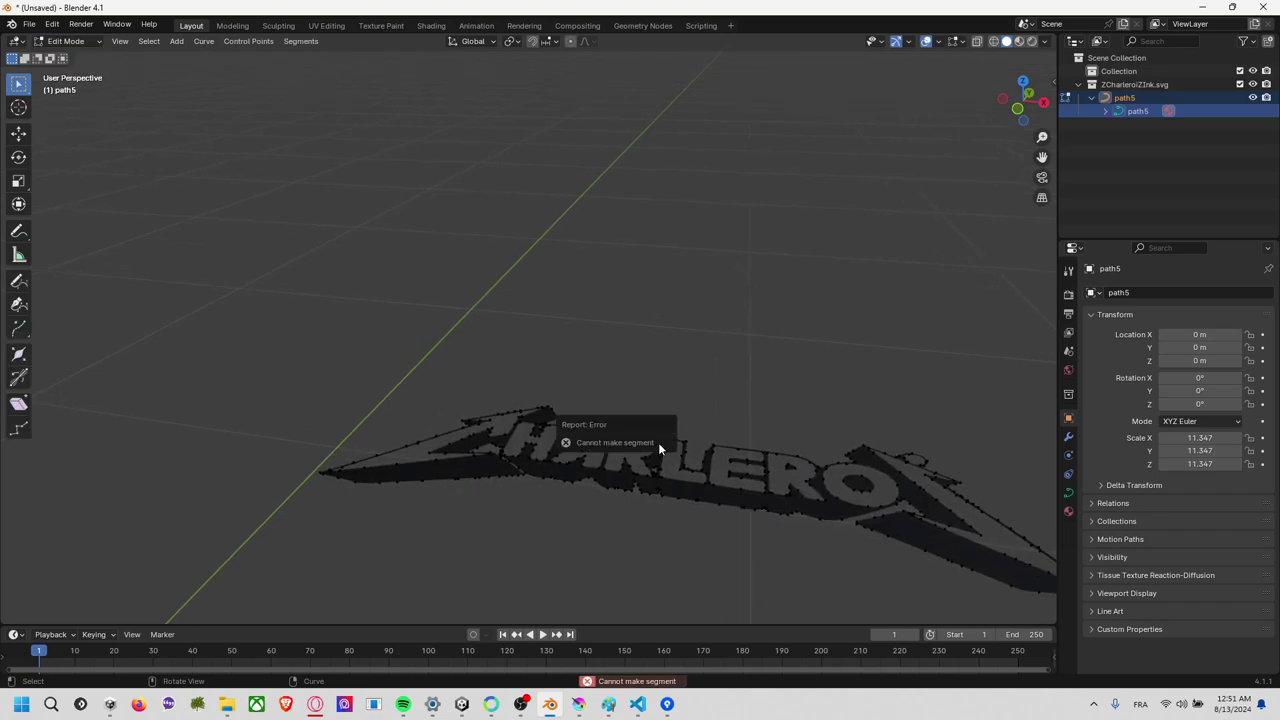
pyautogui.press('f')
pyautogui.moveTo(650, 384)
pyautogui.mouseDown(button='middle')
pyautogui.moveTo(644, 421)
pyautogui.moveTo(629, 417)
pyautogui.moveTo(654, 429)
pyautogui.moveTo(669, 409)
pyautogui.mouseUp(button='middle')
pyautogui.rightClick(675, 420)
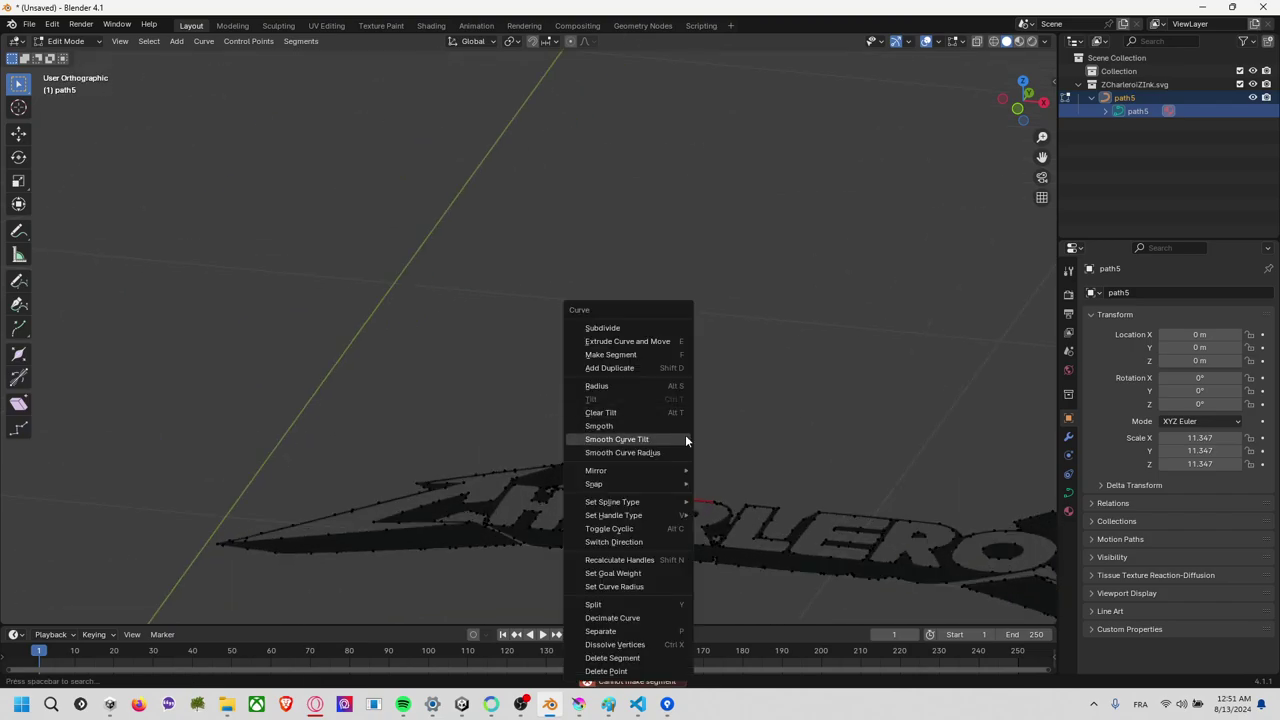
pyautogui.press('Escape')
pyautogui.moveTo(763, 409)
pyautogui.mouseDown(button='middle')
pyautogui.moveTo(737, 429)
pyautogui.moveTo(777, 429)
pyautogui.moveTo(640, 547)
pyautogui.moveTo(606, 389)
pyautogui.mouseUp(button='middle')
# Move a control point with G, then undo the move.
pyautogui.press('g')
pyautogui.click(640, 272)
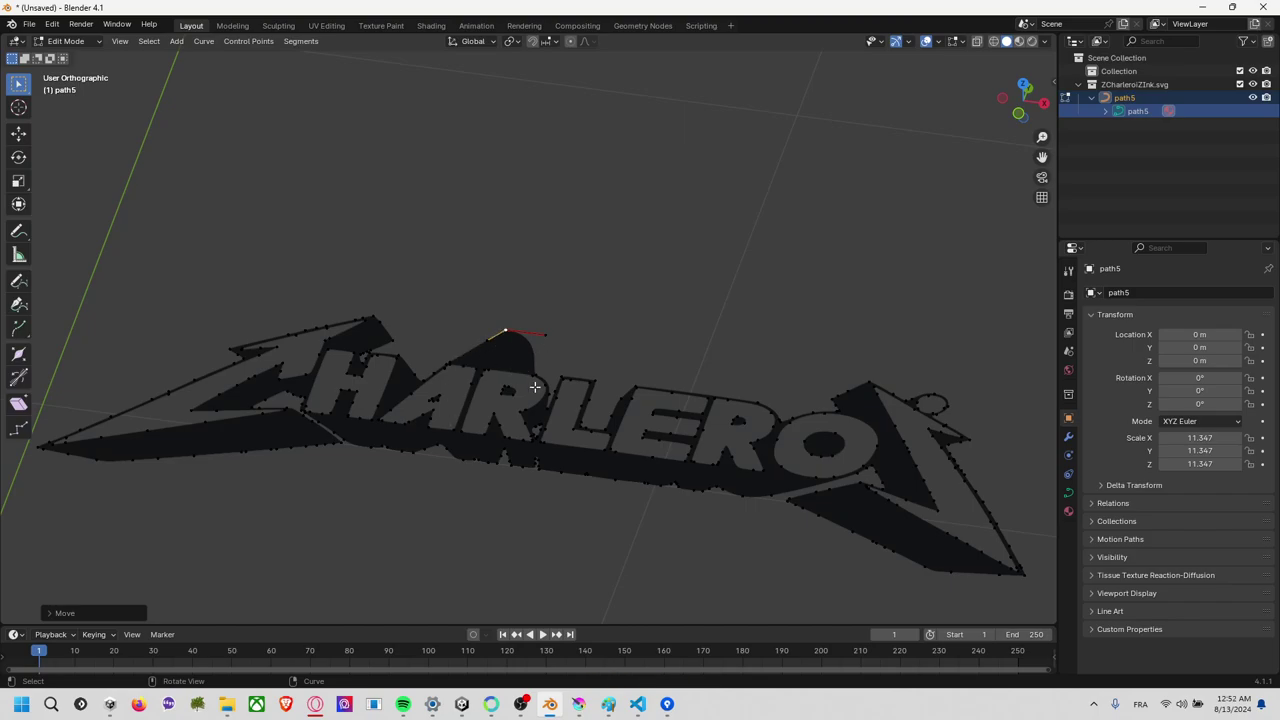
pyautogui.hotkey('ctrl', 'z')
pyautogui.hotkey('ctrl', 'z')
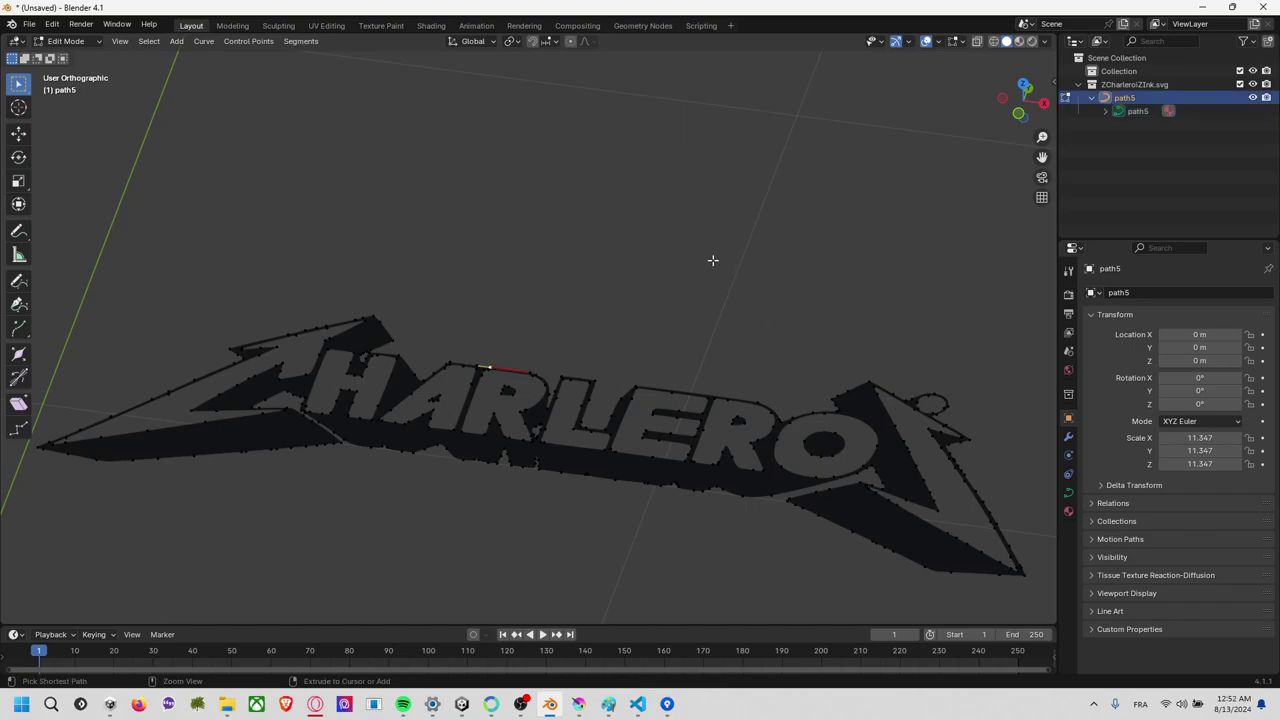
pyautogui.moveTo(441, 430); pyautogui.dragTo(436, 414, button='middle')
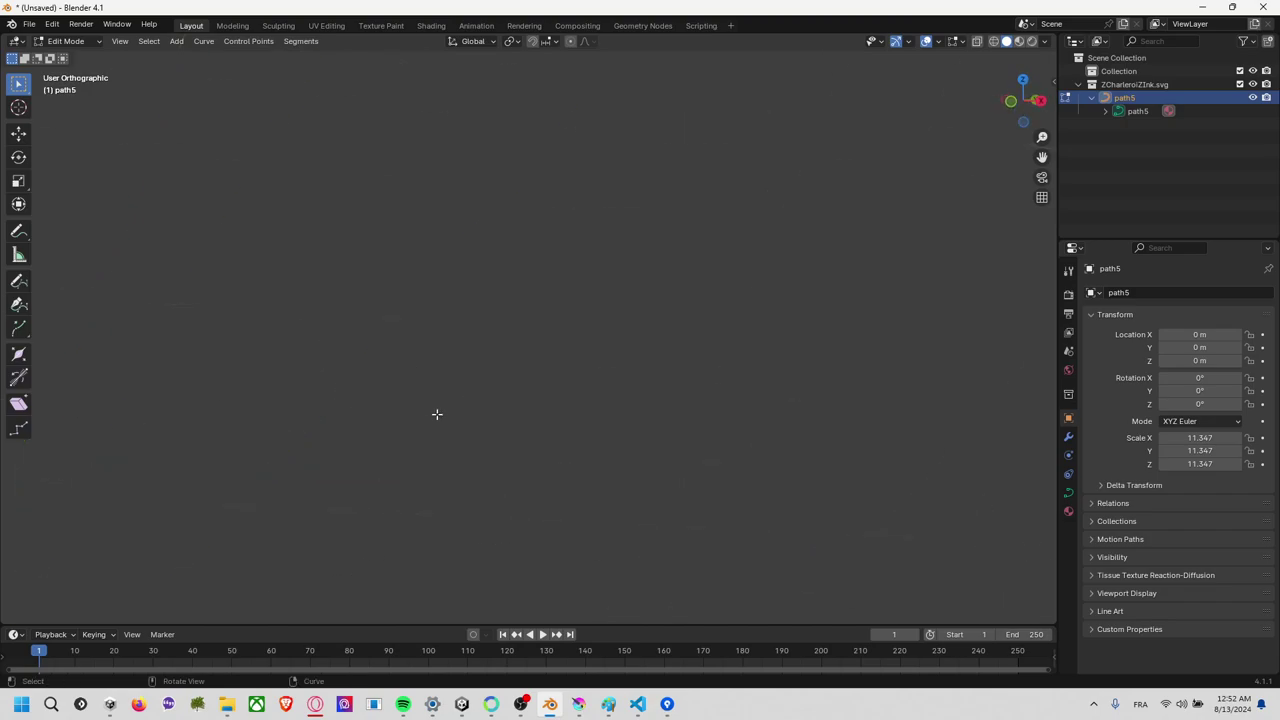
pyautogui.moveTo(461, 357)
pyautogui.mouseDown(button='middle')
pyautogui.moveTo(508, 428)
pyautogui.moveTo(503, 317)
pyautogui.moveTo(574, 190)
pyautogui.moveTo(491, 189)
pyautogui.mouseUp(button='middle')
pyautogui.scroll(-3, 487, 200)
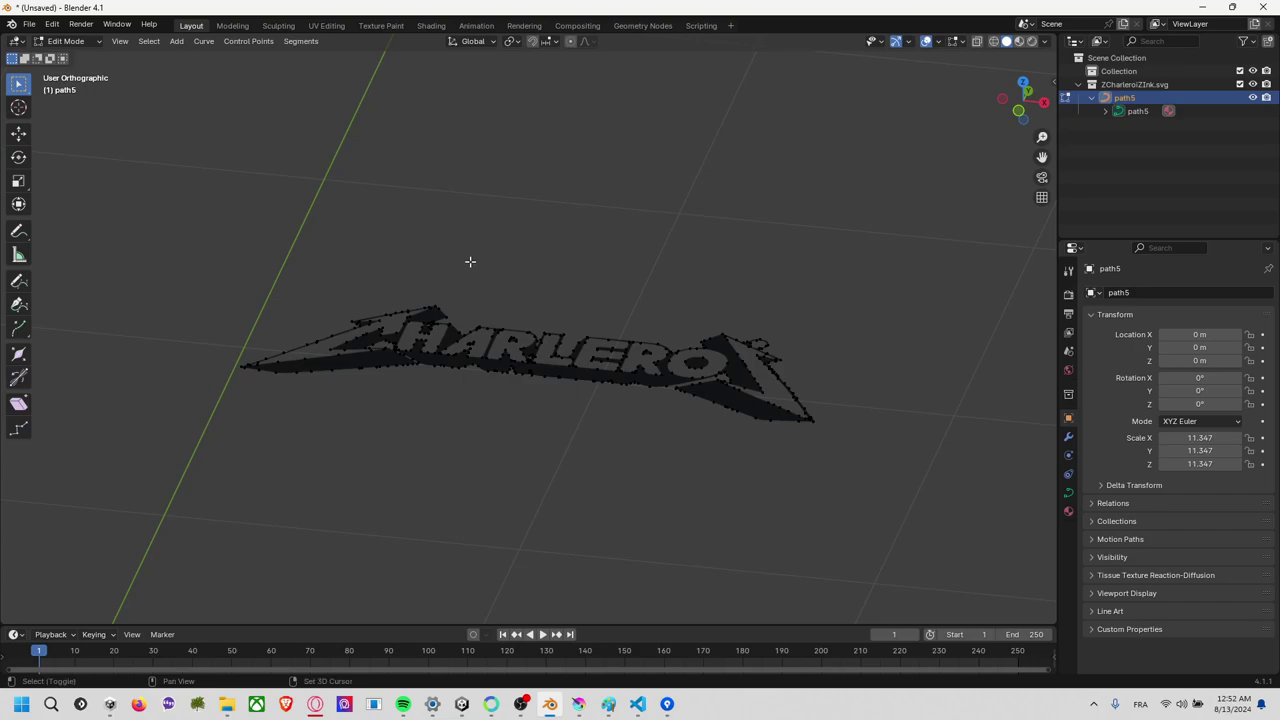
pyautogui.moveTo(471, 263)
pyautogui.mouseDown(button='middle')
pyautogui.moveTo(455, 251)
pyautogui.moveTo(468, 257)
pyautogui.mouseUp(button='middle')
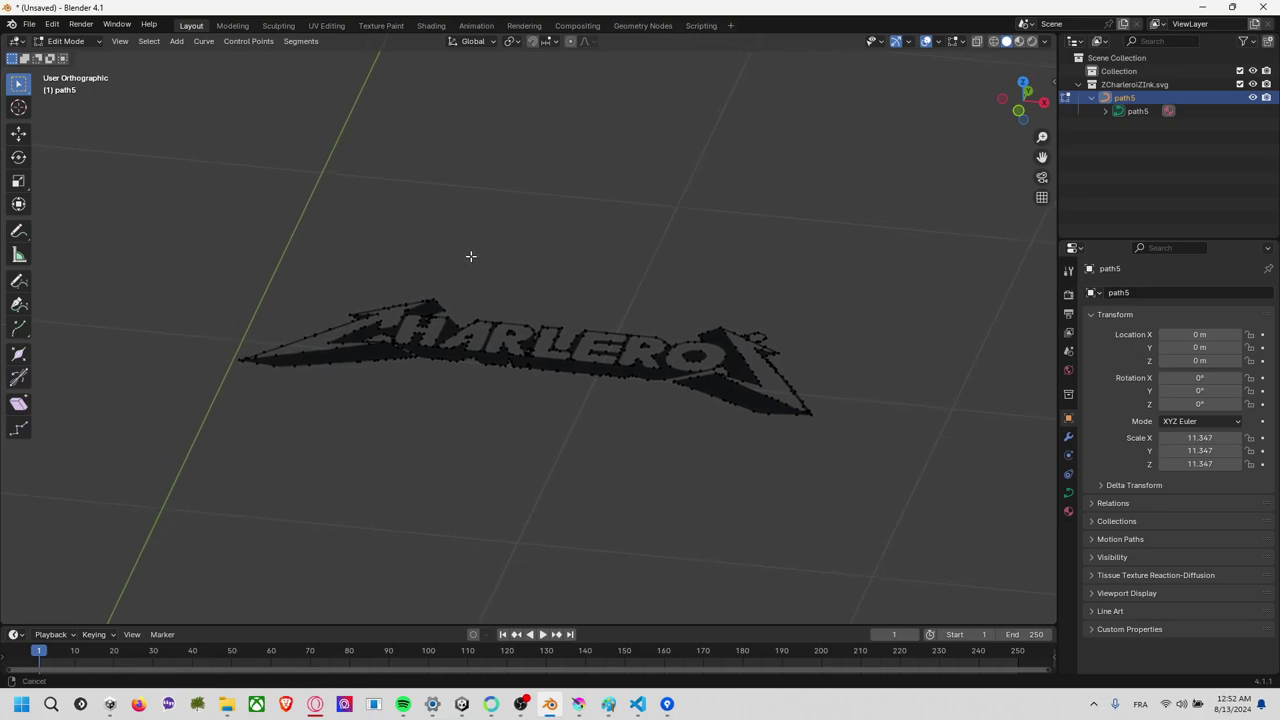
# Return to Object Mode and open the F3 command search.
pyautogui.click(94, 42)
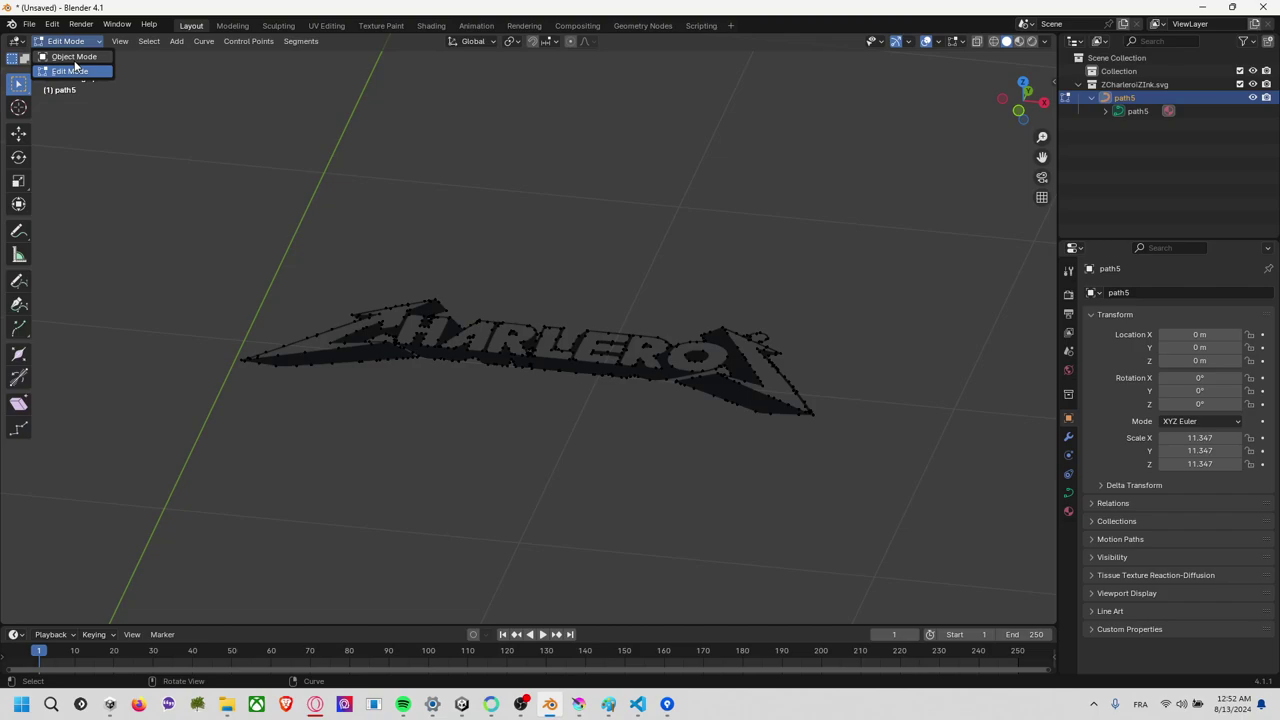
pyautogui.click(74, 57)
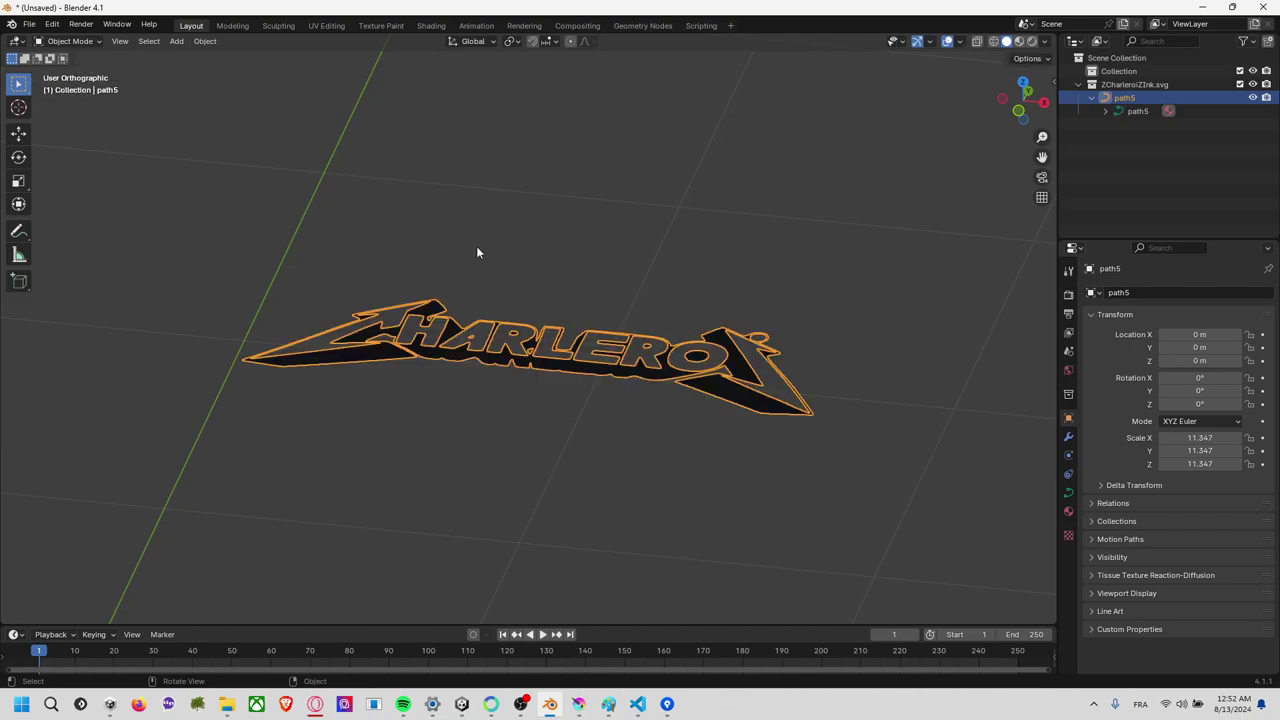
pyautogui.press('F3')
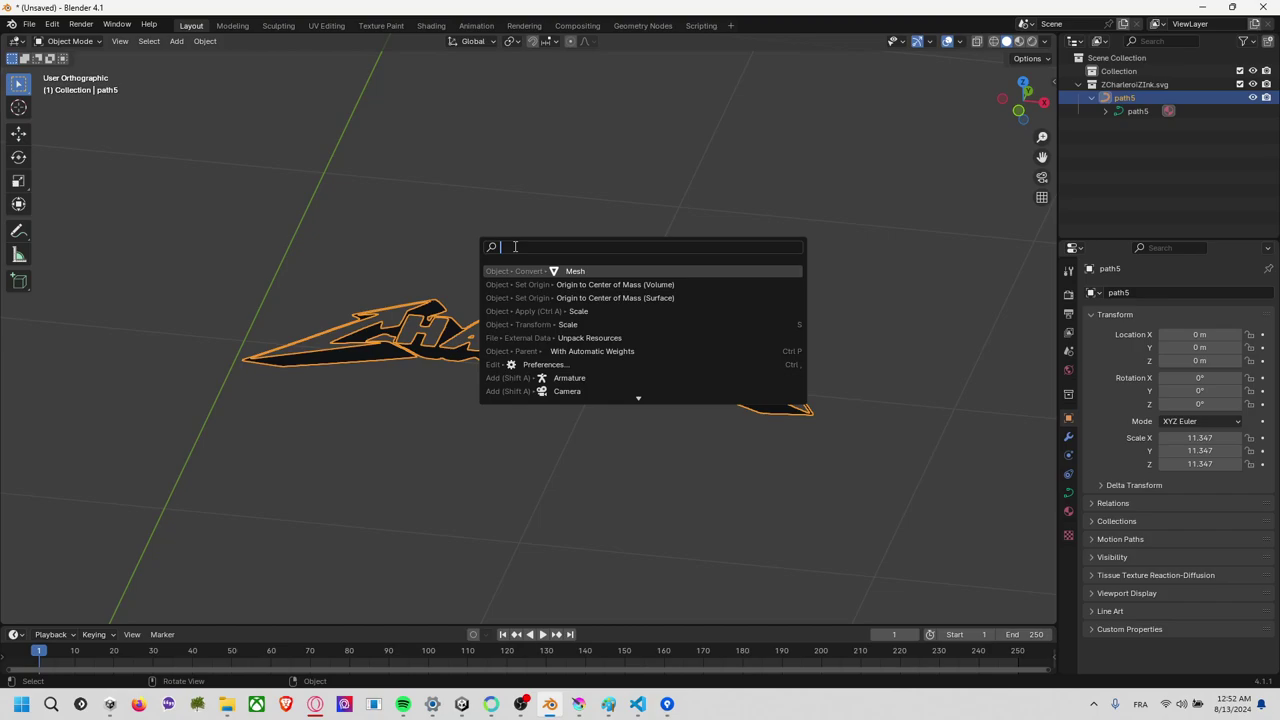
# Run 'convert mesh' to turn path5 into a mesh and show its mesh data.
pyautogui.write('conve')
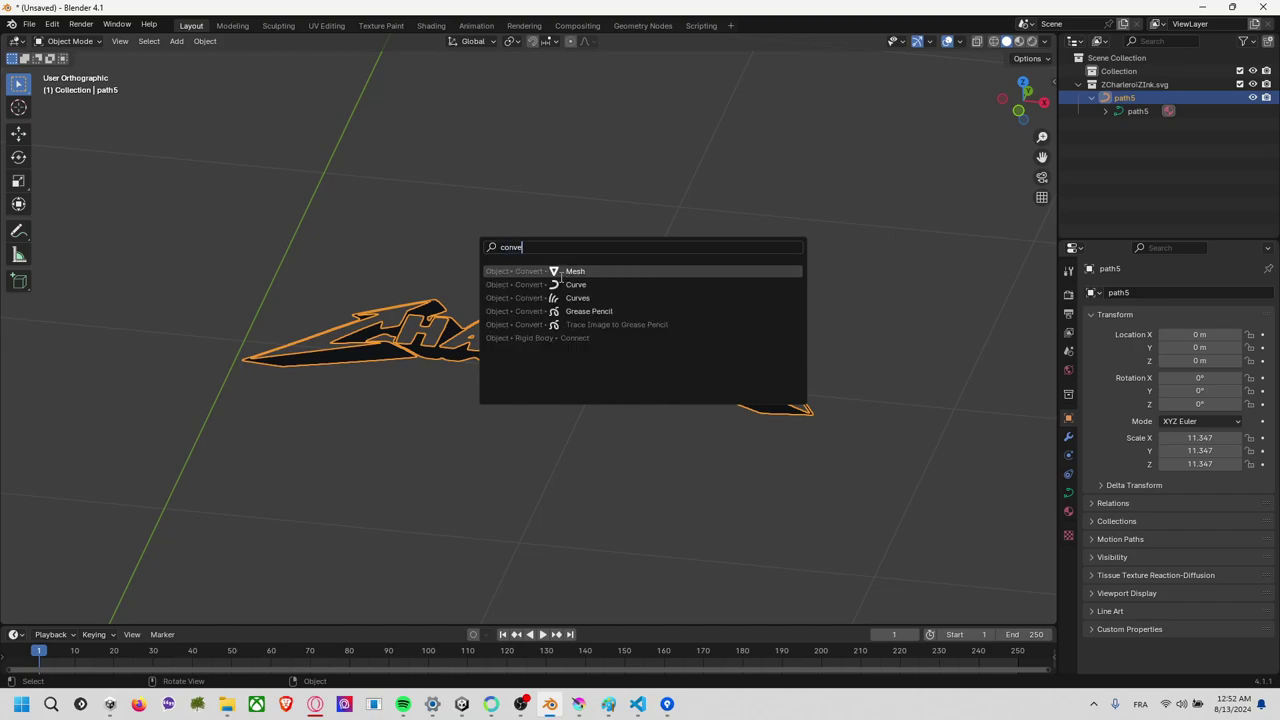
pyautogui.write('rt mesh')
pyautogui.press('Return')
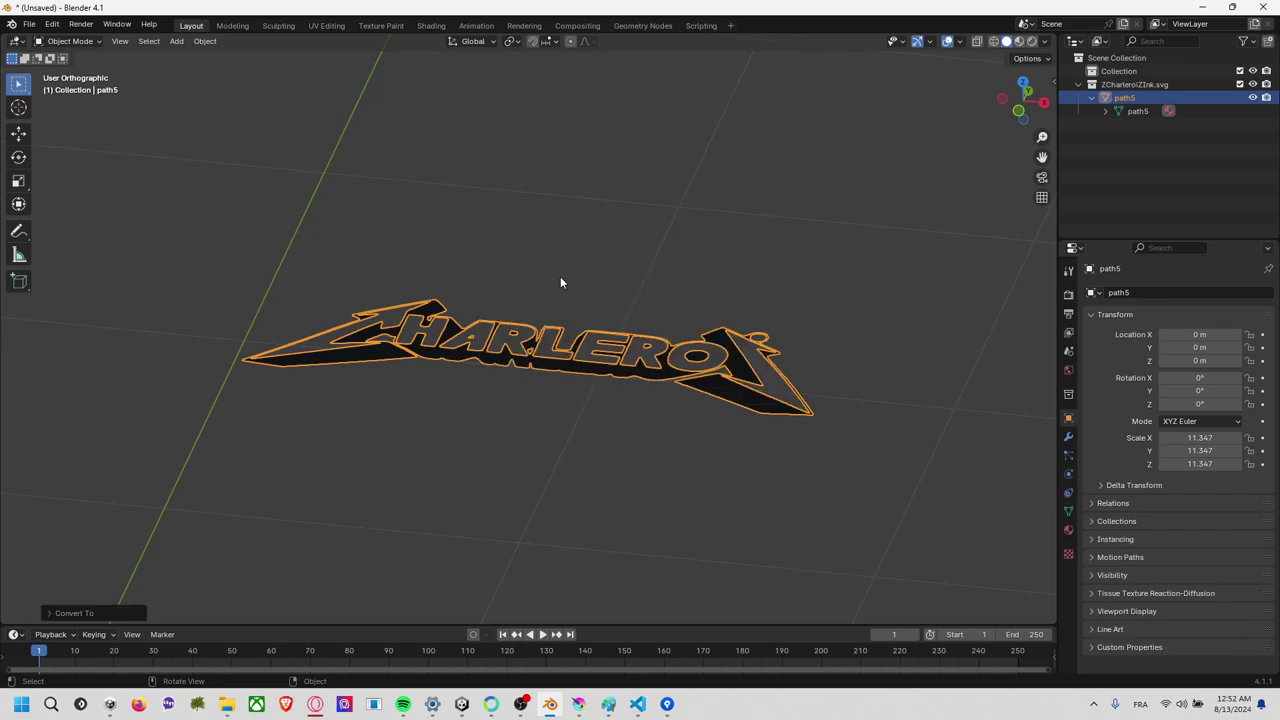
pyautogui.hotkey('ctrl', 'z')
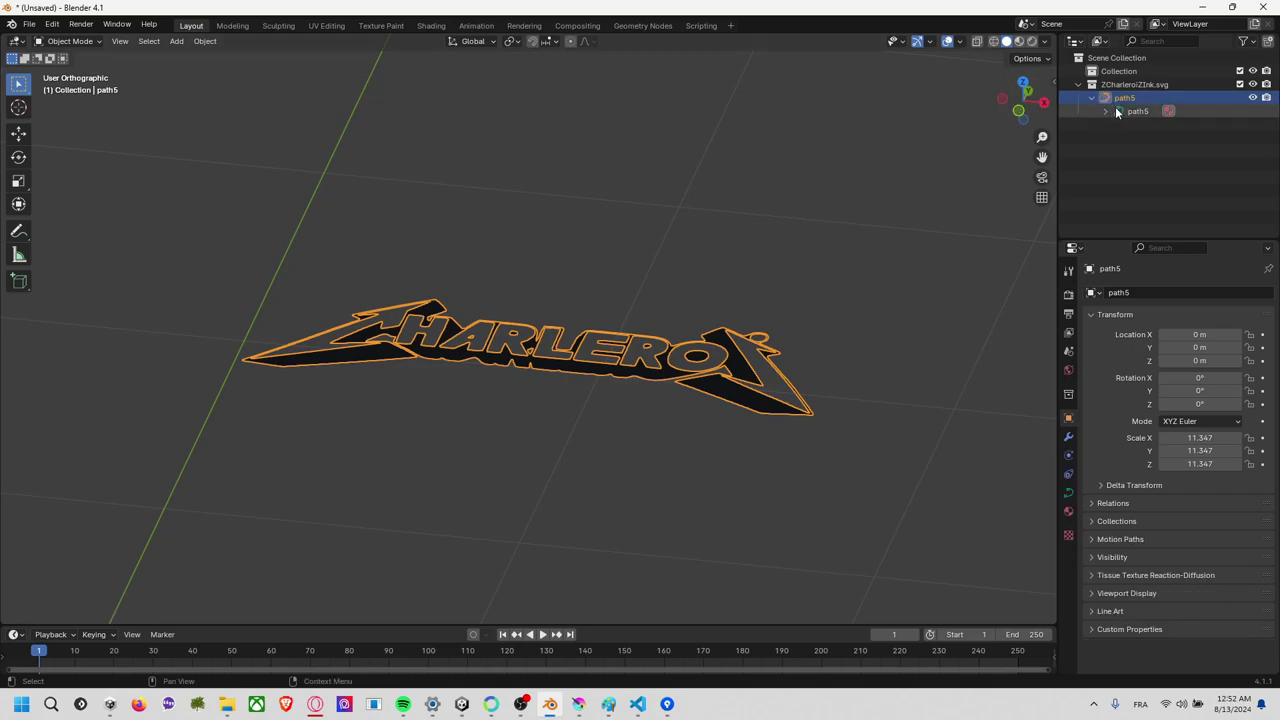
pyautogui.click(1135, 111)
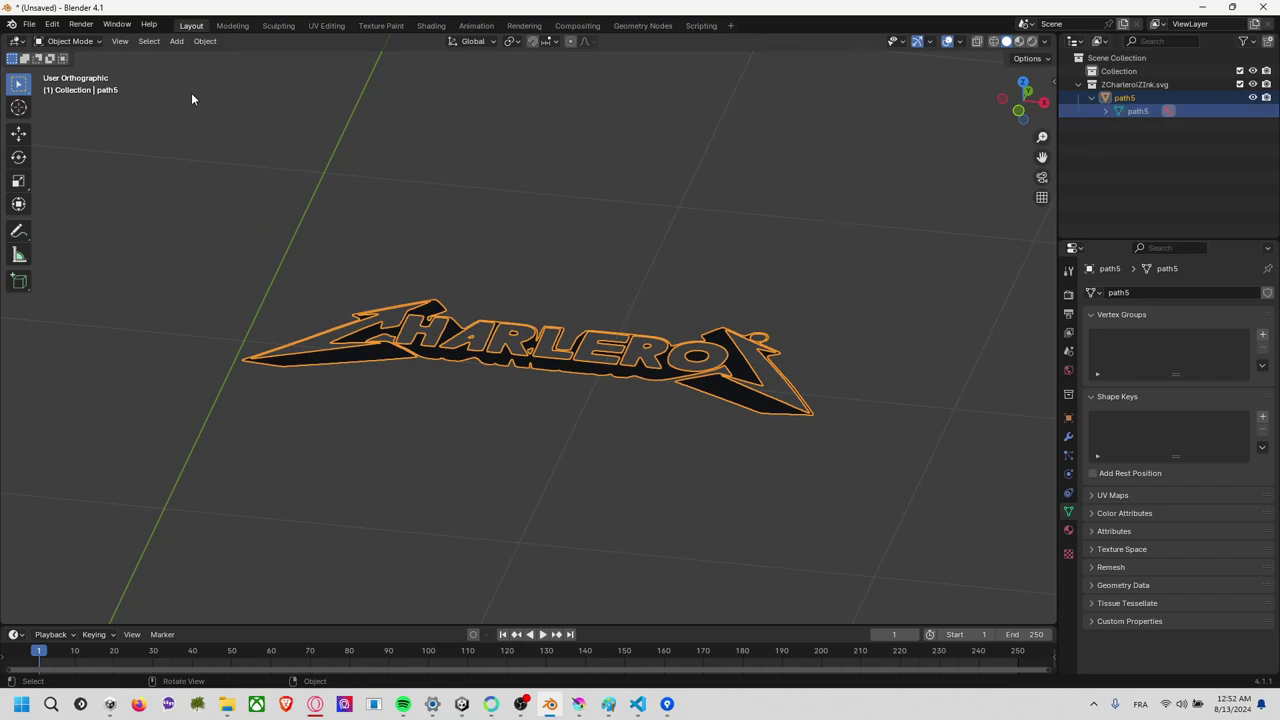
# Put the CHARLEROI mesh into Edit Mode and select all of it.
pyautogui.click(69, 41)
pyautogui.click(60, 68)
pyautogui.scroll(3, 545, 330)
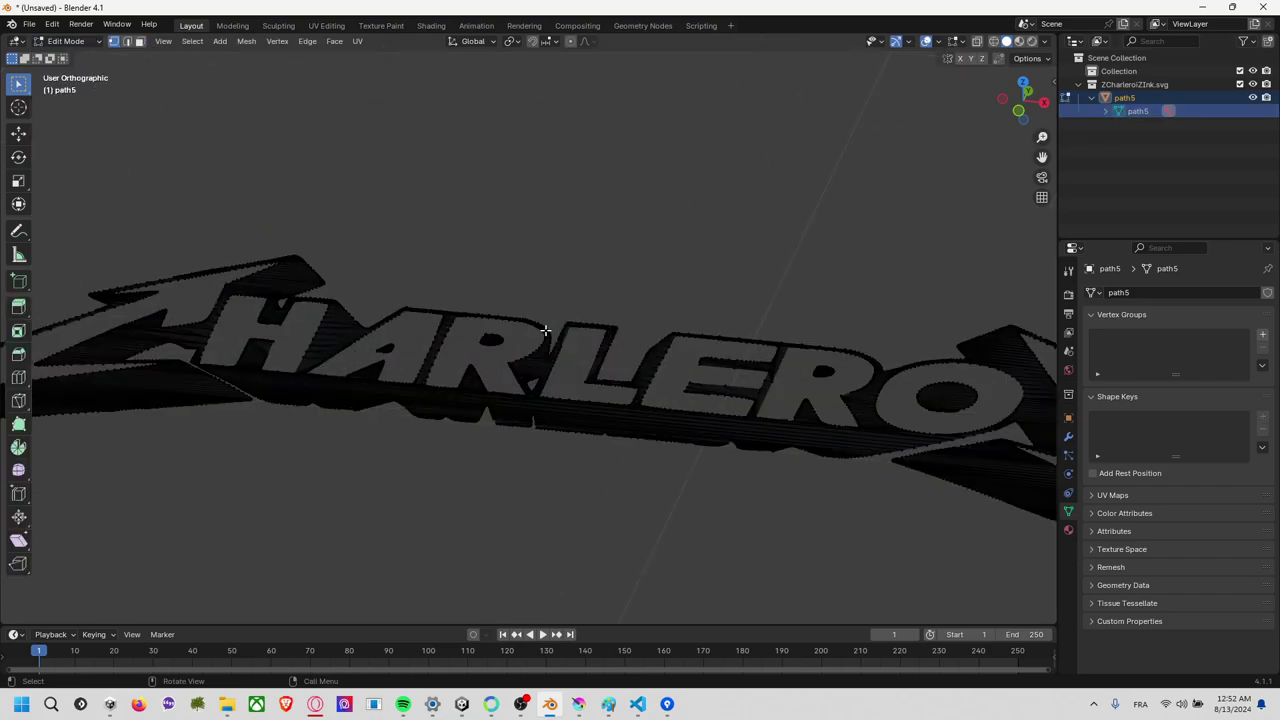
pyautogui.scroll(3, 545, 330)
pyautogui.scroll(2, 549, 329)
pyautogui.keyDown('alt'); pyautogui.click(581, 300); pyautogui.keyUp('alt')
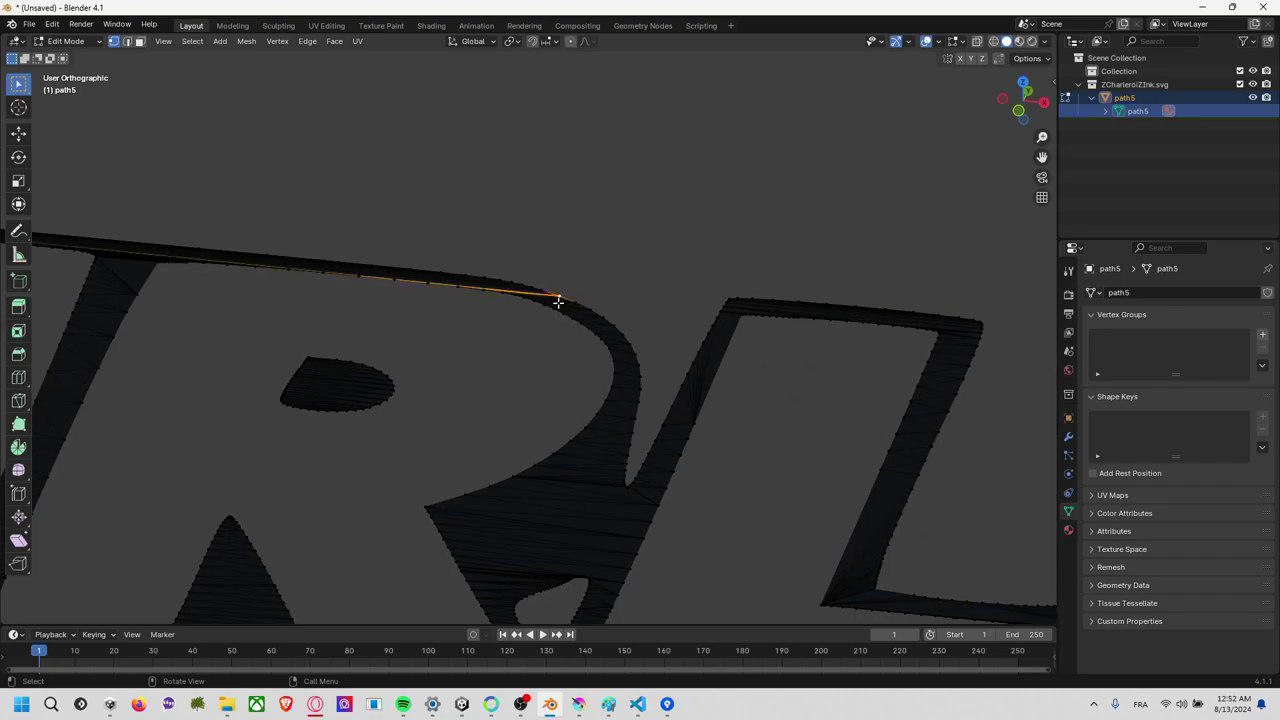
pyautogui.click(602, 318)
pyautogui.press('a')
# Extrude the whole lettering upward about 0.07 m and return to Object Mode.
pyautogui.scroll(-4, 695, 284)
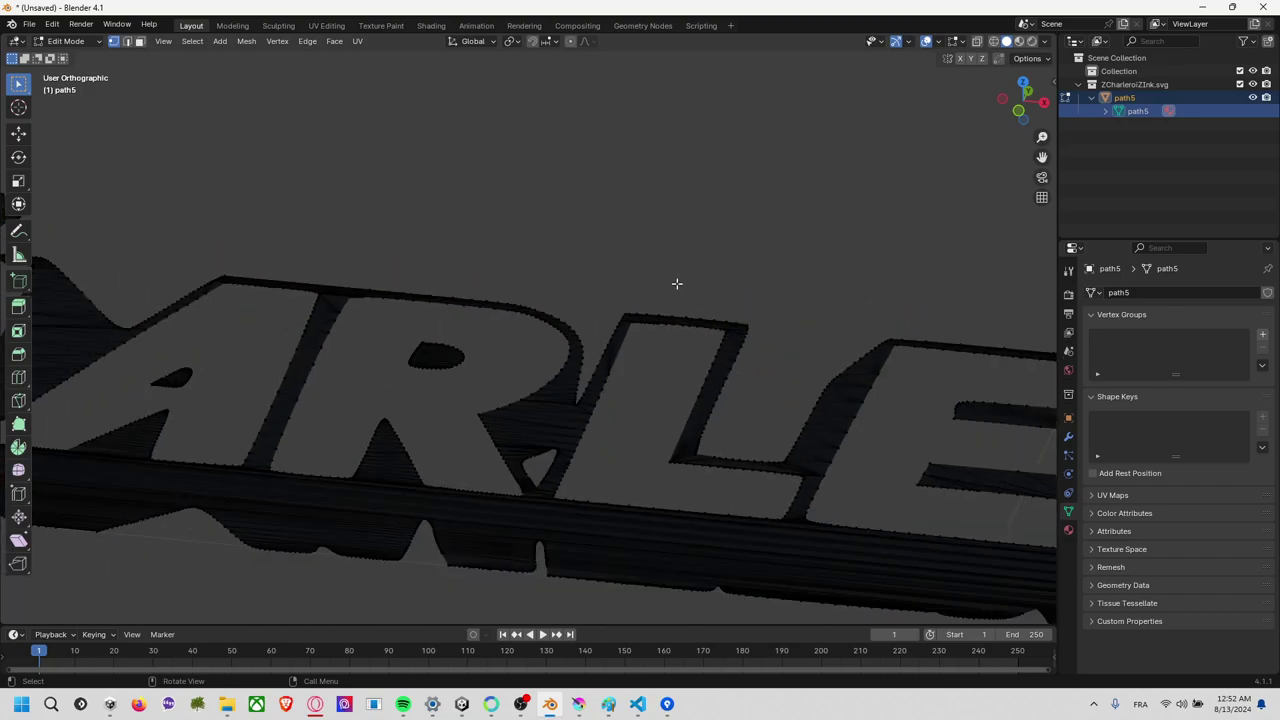
pyautogui.scroll(-3, 677, 283)
pyautogui.scroll(-2, 675, 285)
pyautogui.click(673, 279)
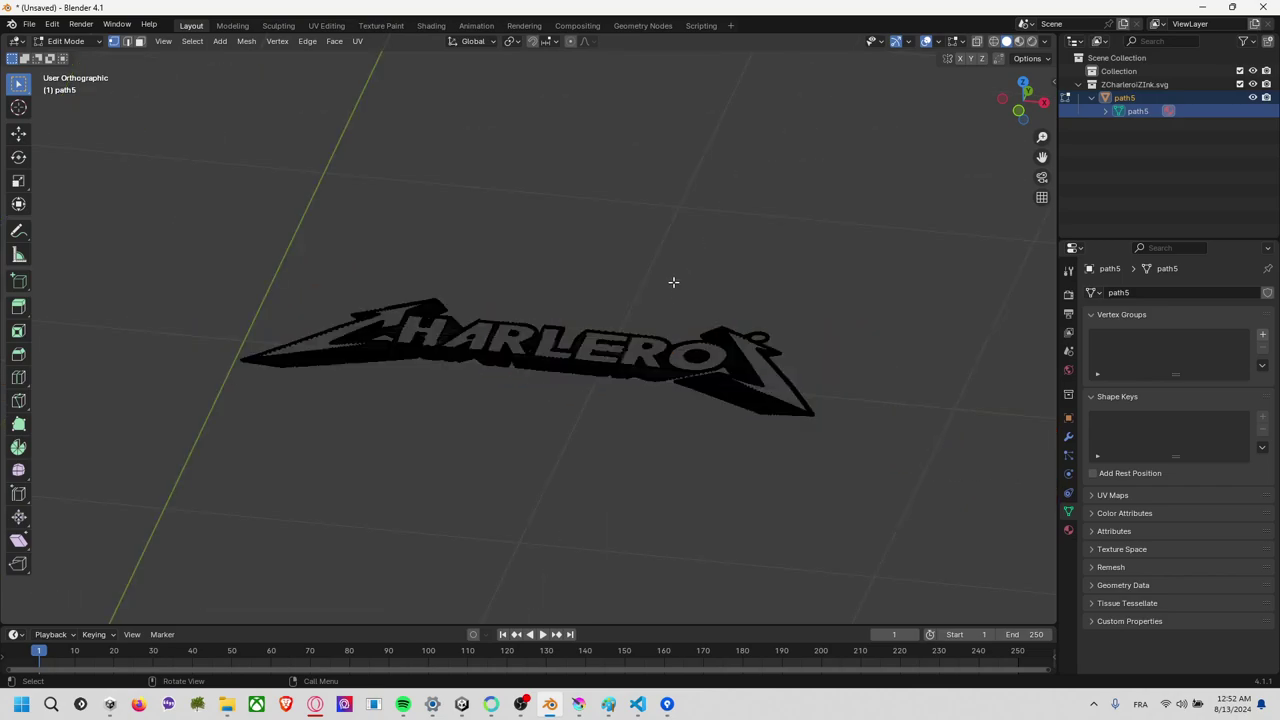
pyautogui.moveTo(671, 283); pyautogui.dragTo(643, 256, button='middle')
pyautogui.press('a')
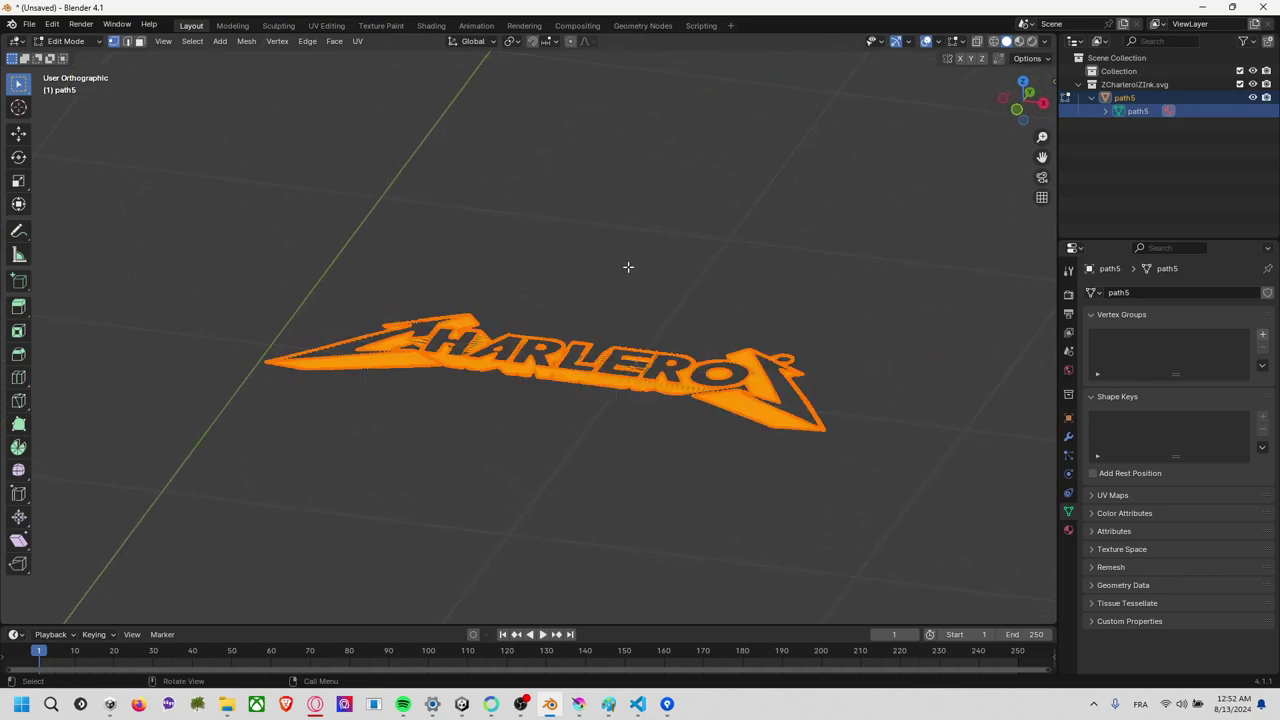
pyautogui.press('e')
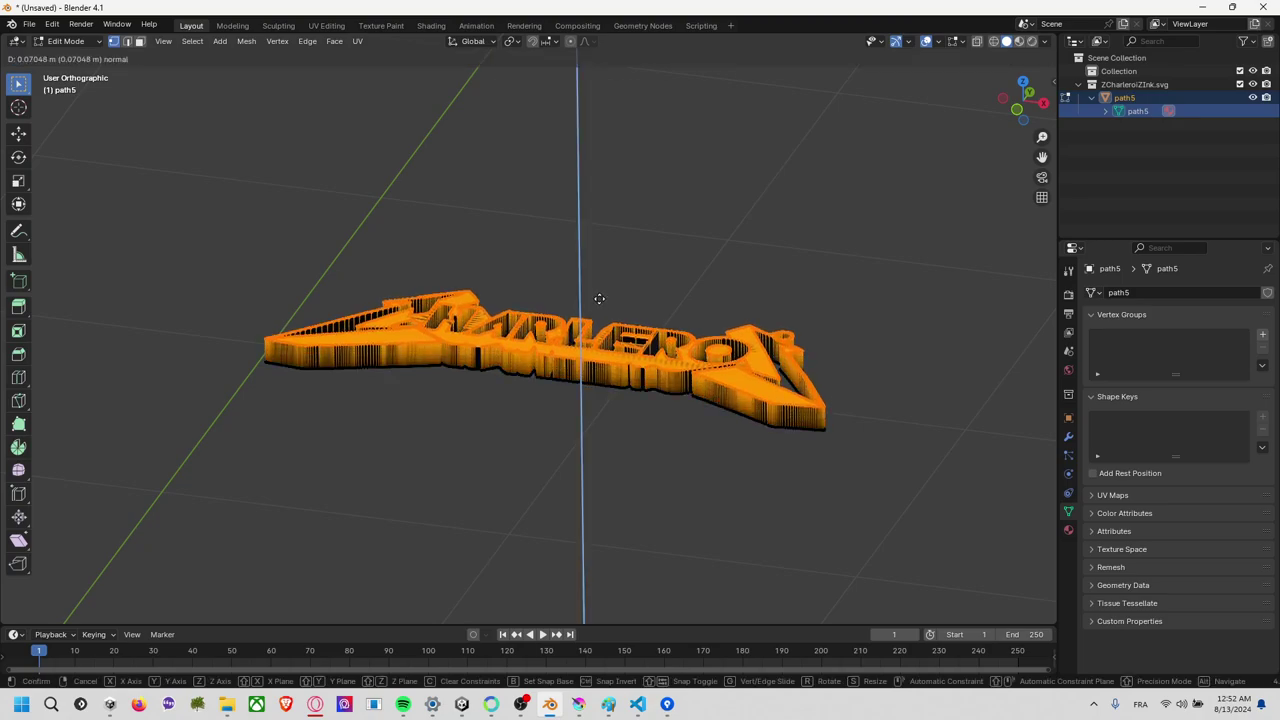
pyautogui.click(599, 298)
pyautogui.click(634, 297)
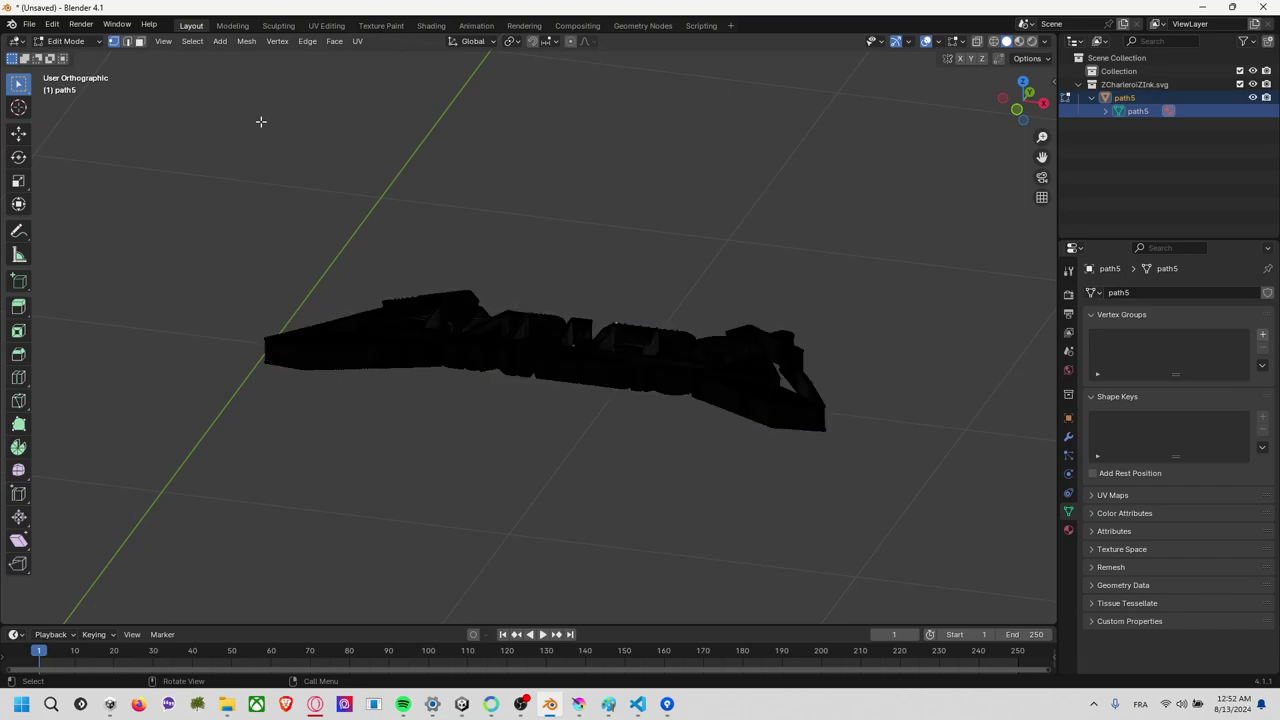
pyautogui.click(66, 41)
pyautogui.click(93, 58)
# Keep solid shading and orbit around the extruded CHARLEROI logo from several angles.
pyautogui.press('z')
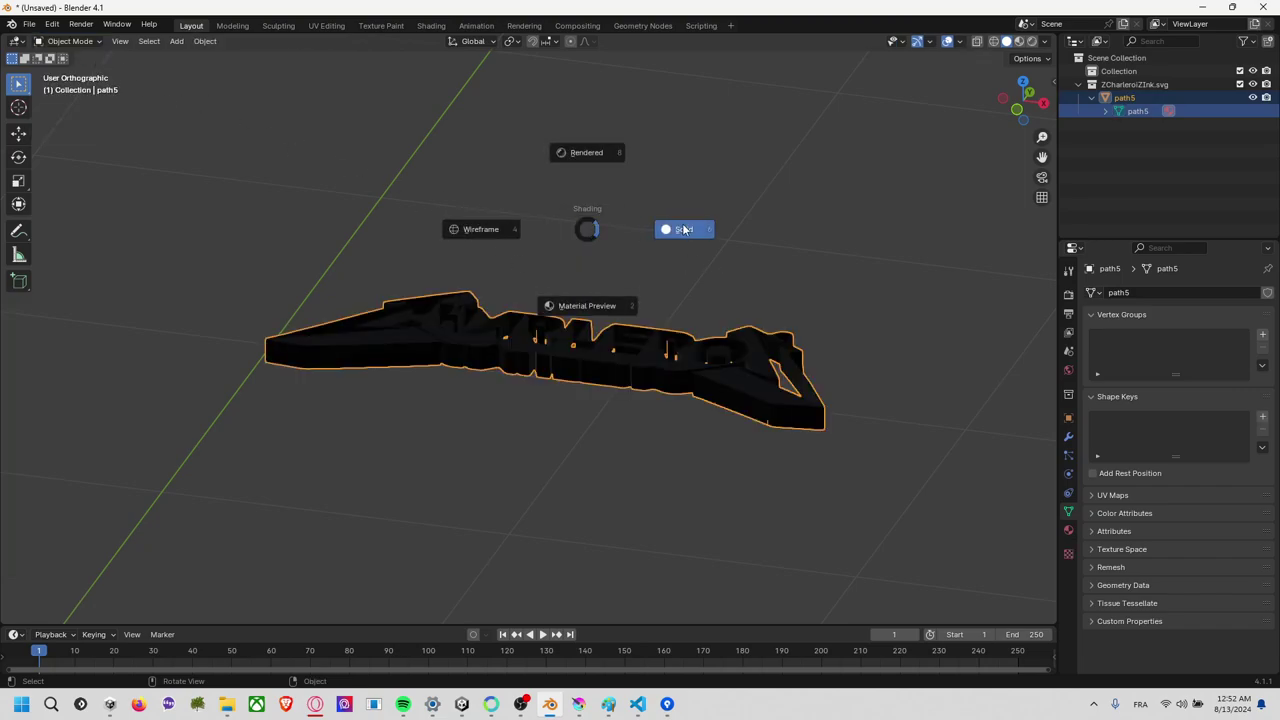
pyautogui.click(684, 229)
pyautogui.moveTo(660, 246); pyautogui.dragTo(680, 285, button='middle')
pyautogui.rightClick(680, 285)
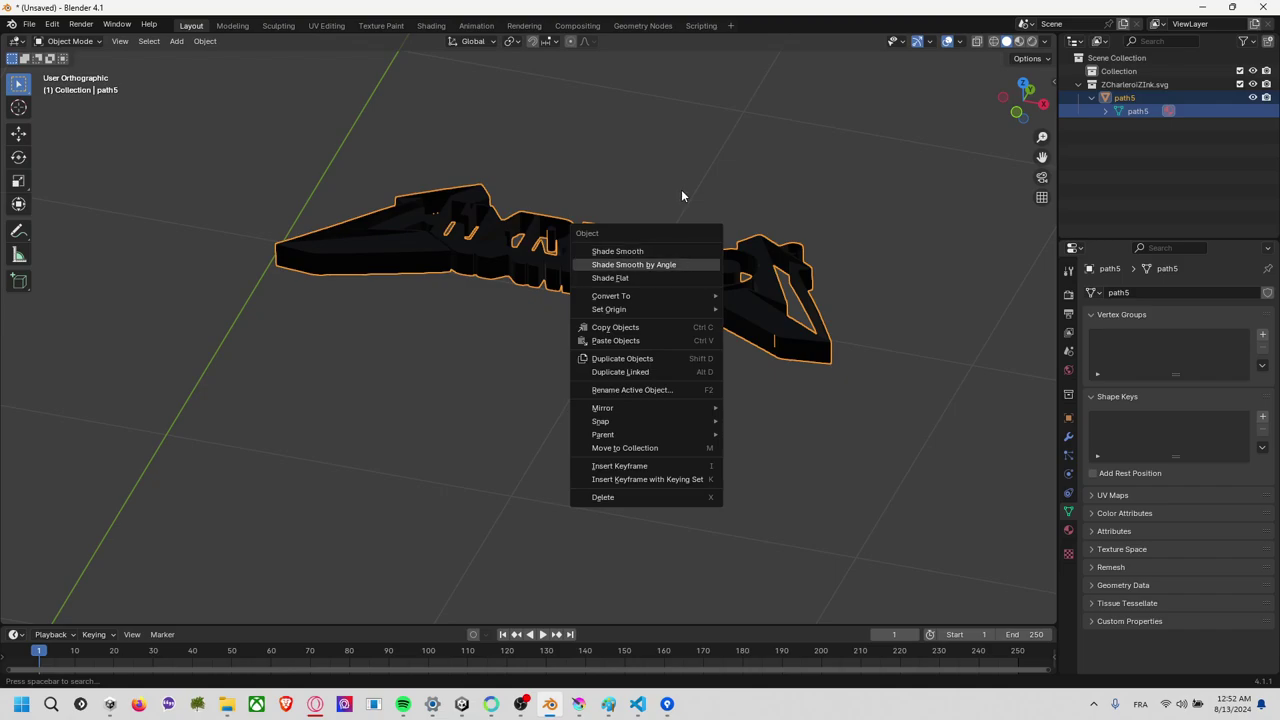
pyautogui.moveTo(688, 186); pyautogui.dragTo(438, 347, button='middle')
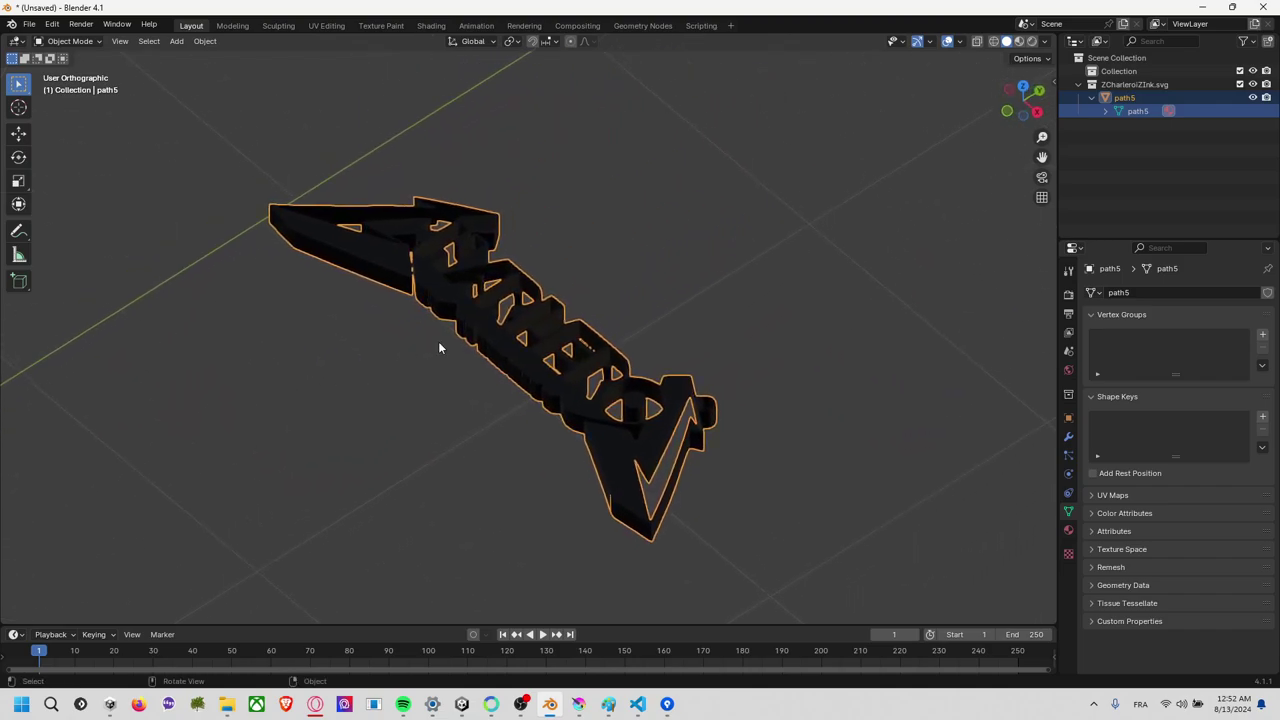
pyautogui.scroll(5, 438, 347)
pyautogui.scroll(-6, 438, 347)
pyautogui.click(694, 304)
pyautogui.moveTo(694, 304)
pyautogui.mouseDown(button='middle')
pyautogui.moveTo(670, 287)
pyautogui.moveTo(689, 340)
pyautogui.moveTo(583, 260)
pyautogui.moveTo(451, 217)
pyautogui.moveTo(733, 267)
pyautogui.mouseUp(button='middle')
pyautogui.moveTo(744, 305); pyautogui.dragTo(317, 292, button='middle')
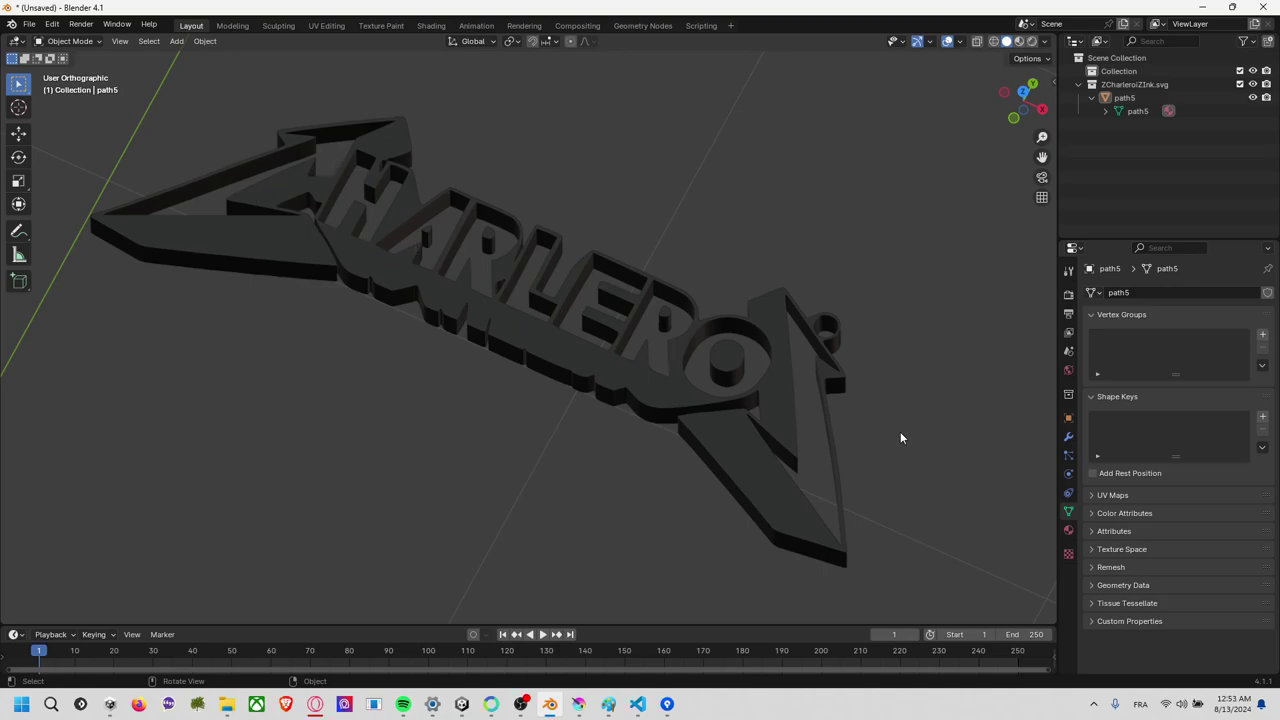
# View the logo straight down in Top Orthographic.
pyautogui.scroll(-2, 866, 384)
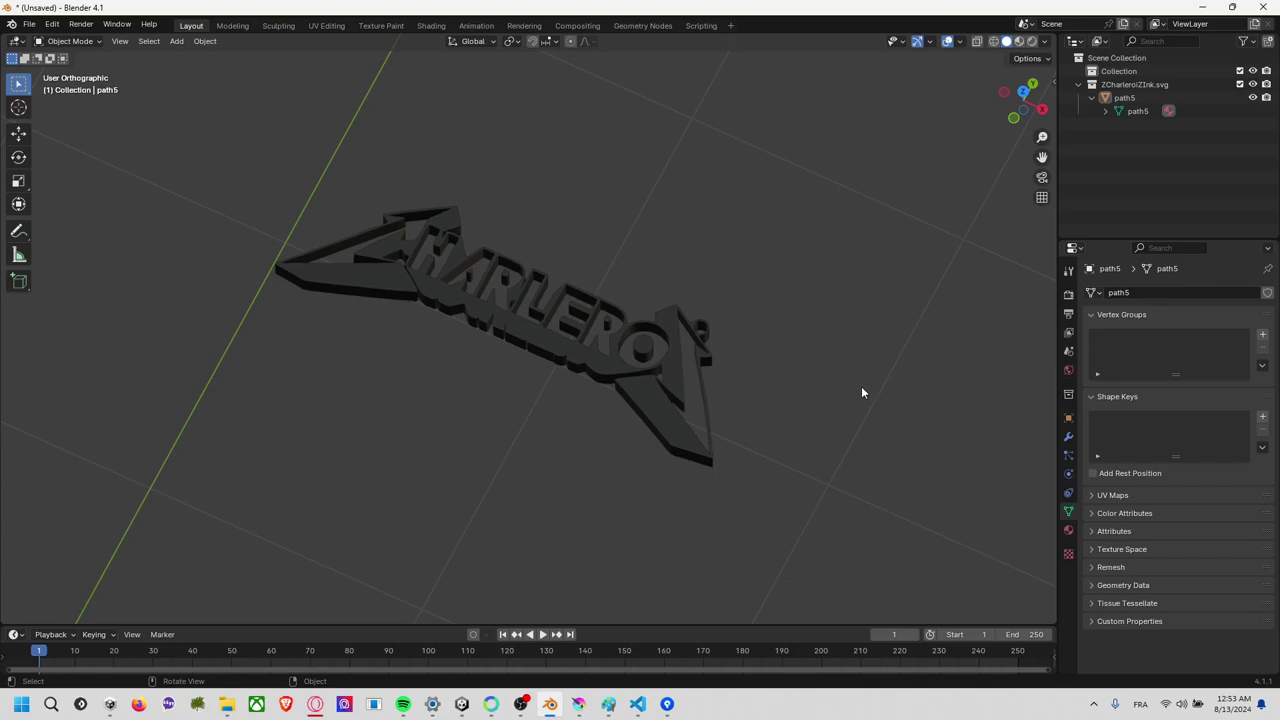
pyautogui.scroll(-2, 858, 392)
pyautogui.scroll(-1, 854, 398)
pyautogui.moveTo(1012, 101); pyautogui.dragTo(980, 112)
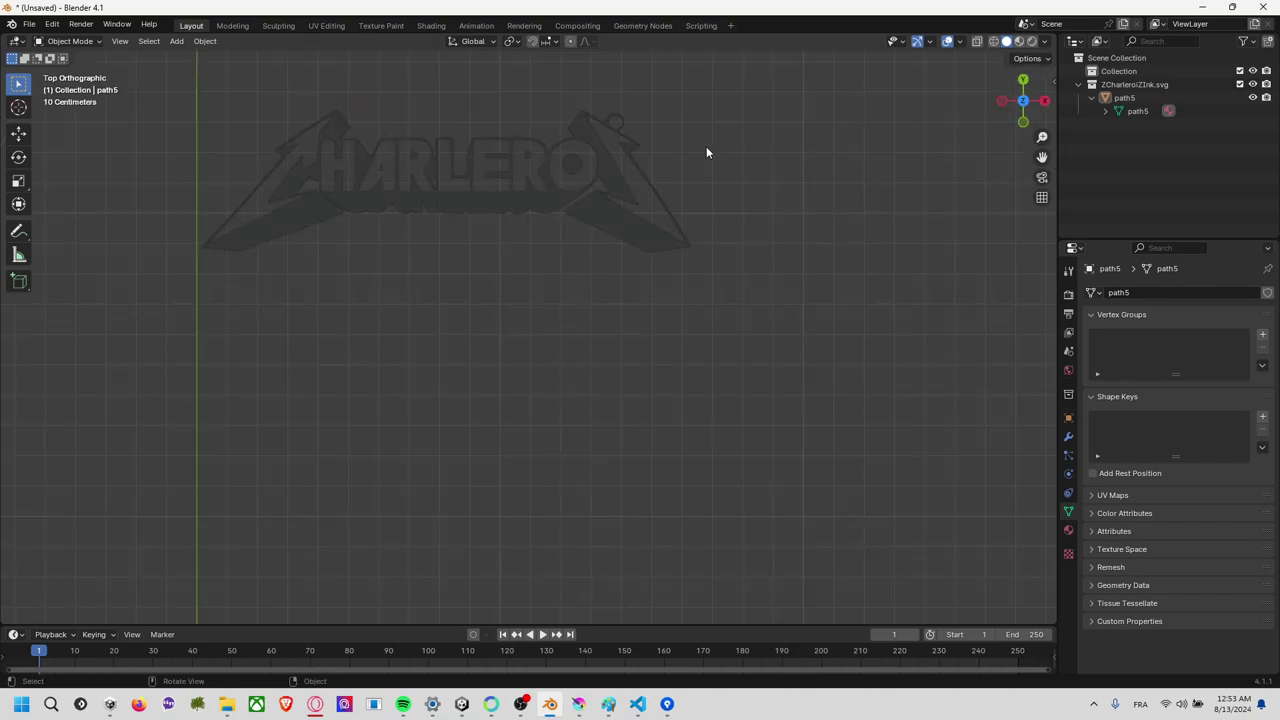
pyautogui.click(1022, 101)
pyautogui.scroll(2, 800, 320)
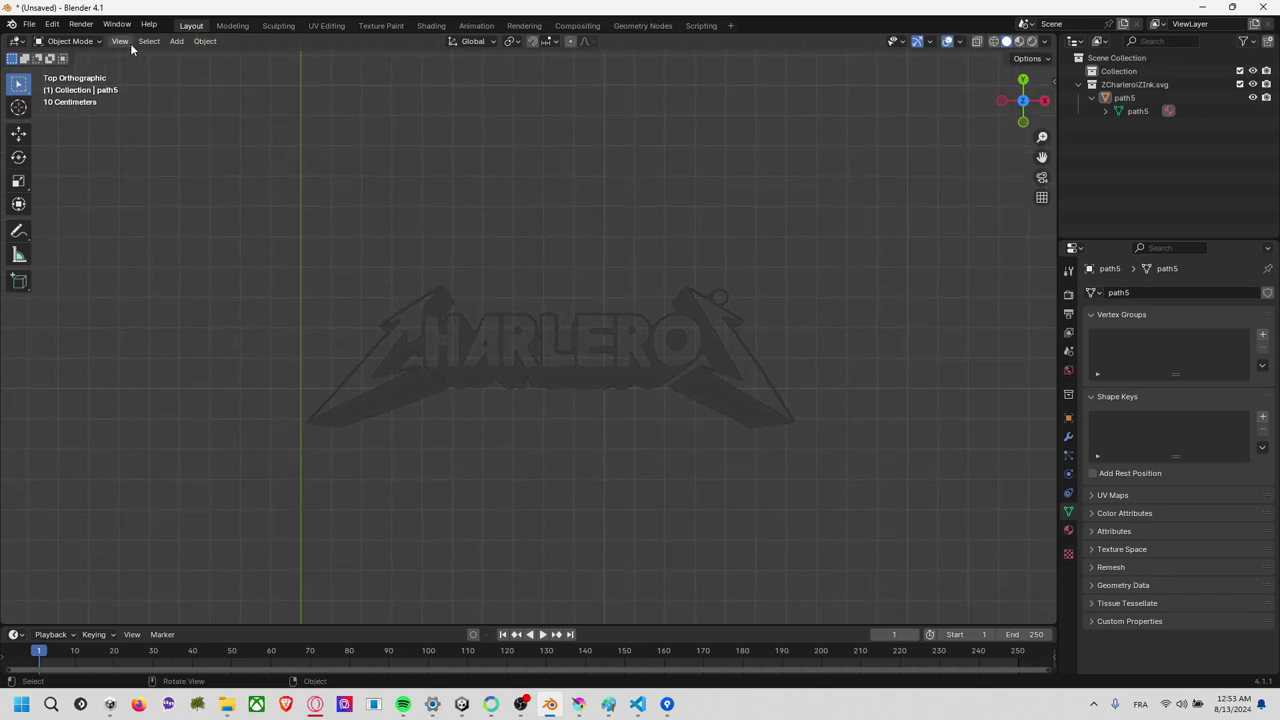
# Add a cube mesh, move it, and switch the viewport to wireframe shading.
pyautogui.click(176, 41)
pyautogui.moveTo(196, 56)
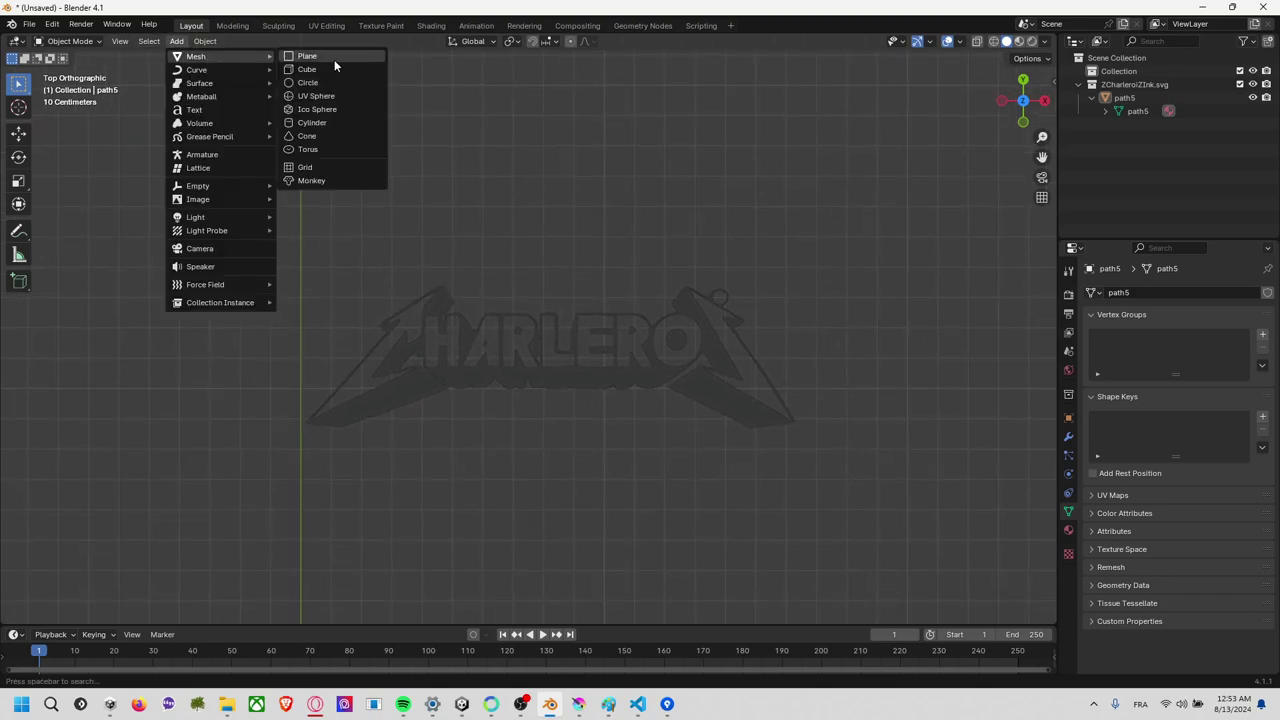
pyautogui.click(334, 69)
pyautogui.scroll(-8, 510, 200)
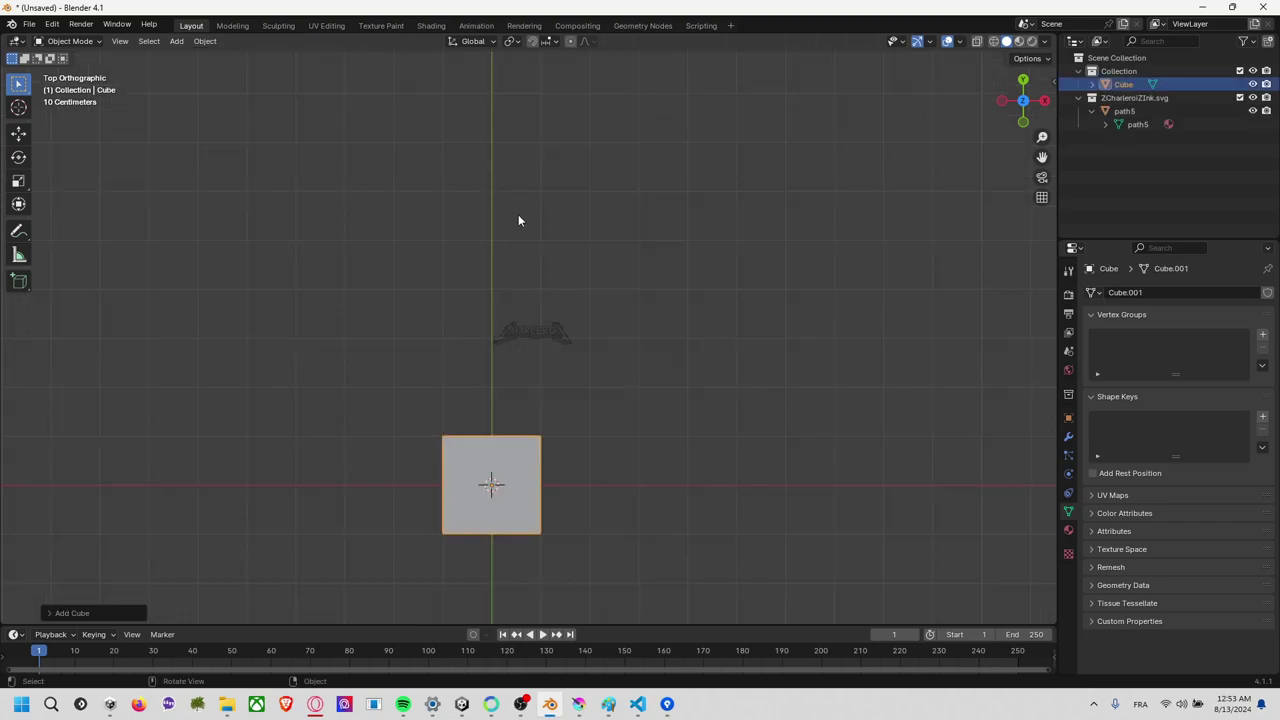
pyautogui.press('g')
pyautogui.click(596, 334)
pyautogui.scroll(2, 600, 345)
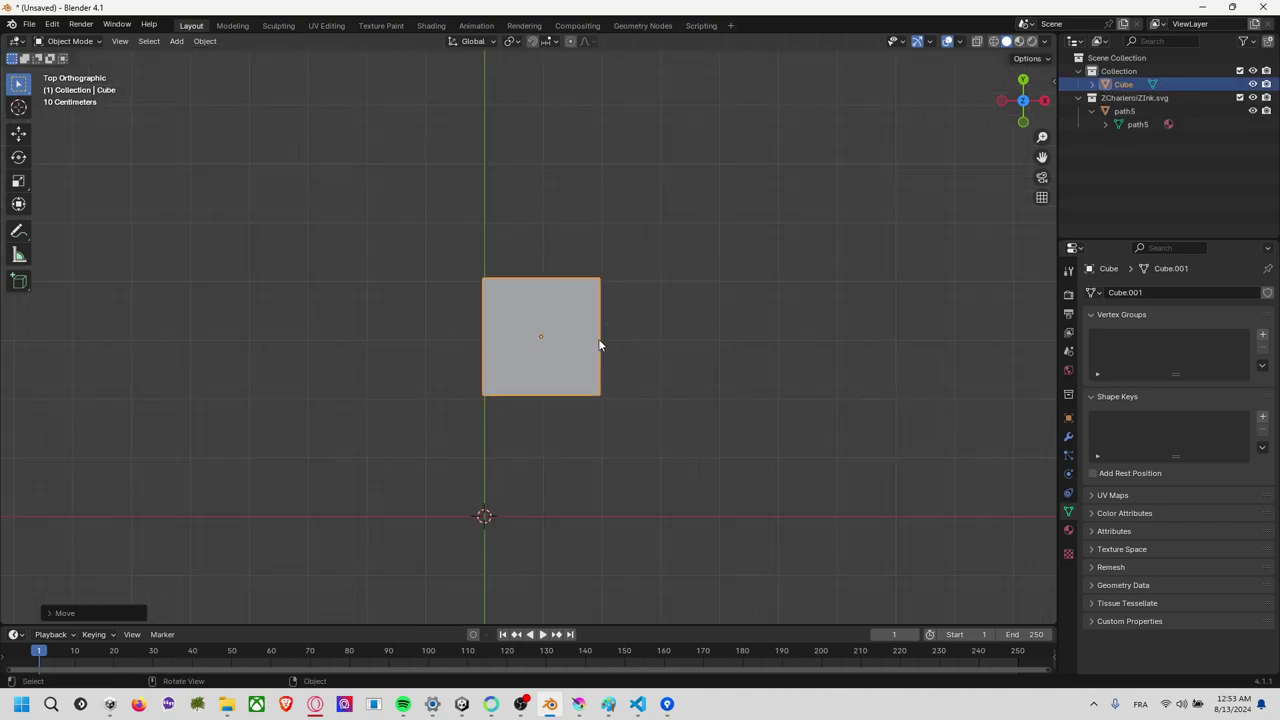
pyautogui.scroll(6, 602, 346)
pyautogui.press('z')
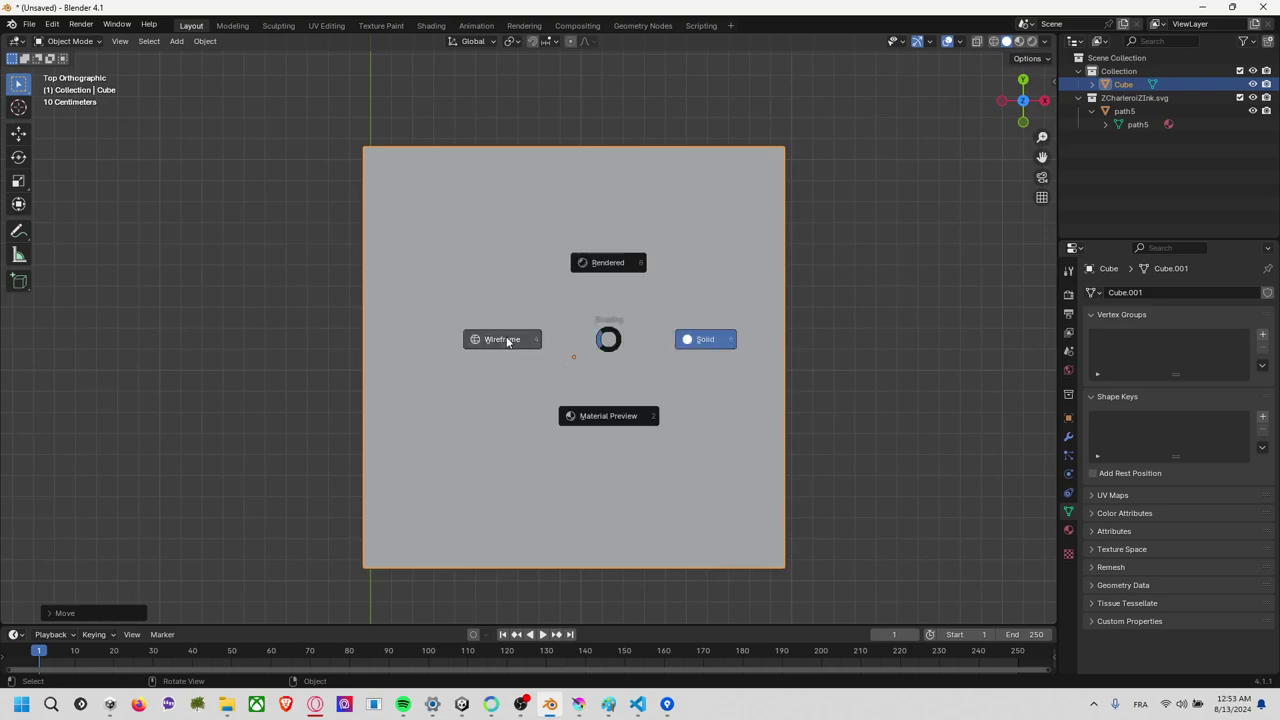
pyautogui.click(507, 341)
# Move the cube so it sits centred over the CHARLEROI logo.
pyautogui.press('g')
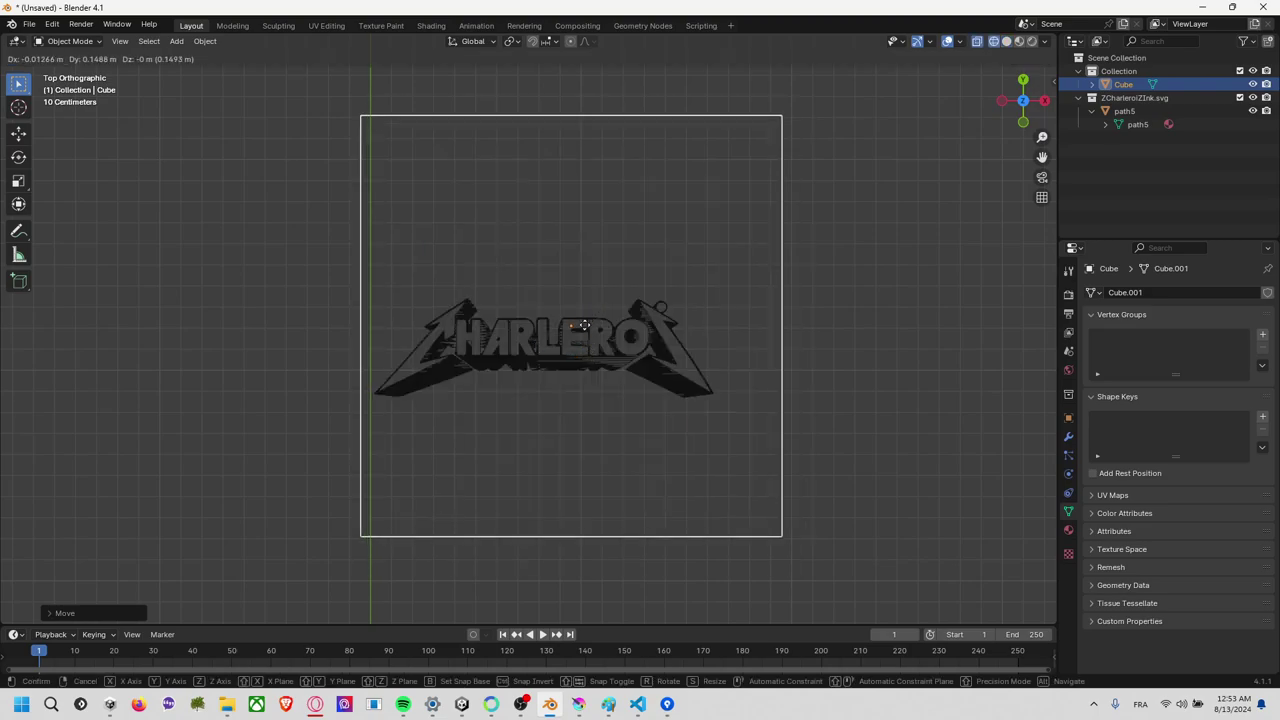
pyautogui.click(570, 339)
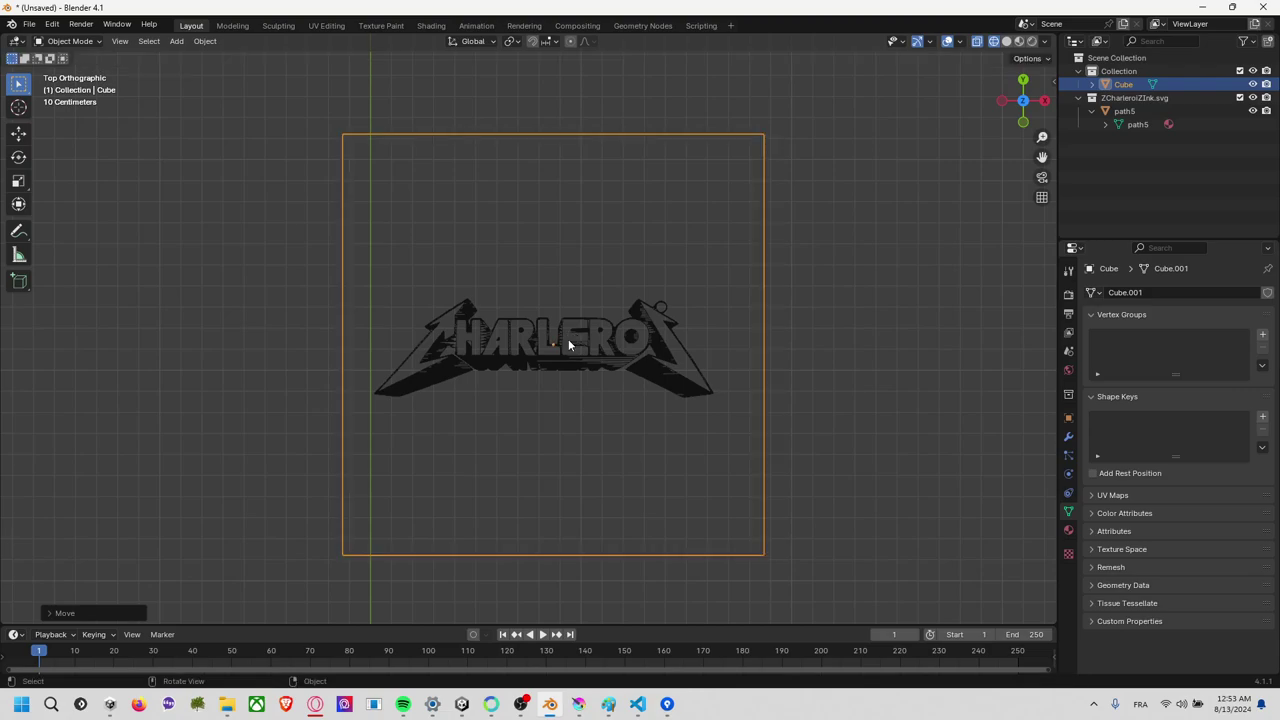
pyautogui.scroll(3, 570, 340)
pyautogui.scroll(-3, 585, 343)
pyautogui.scroll(-1, 631, 331)
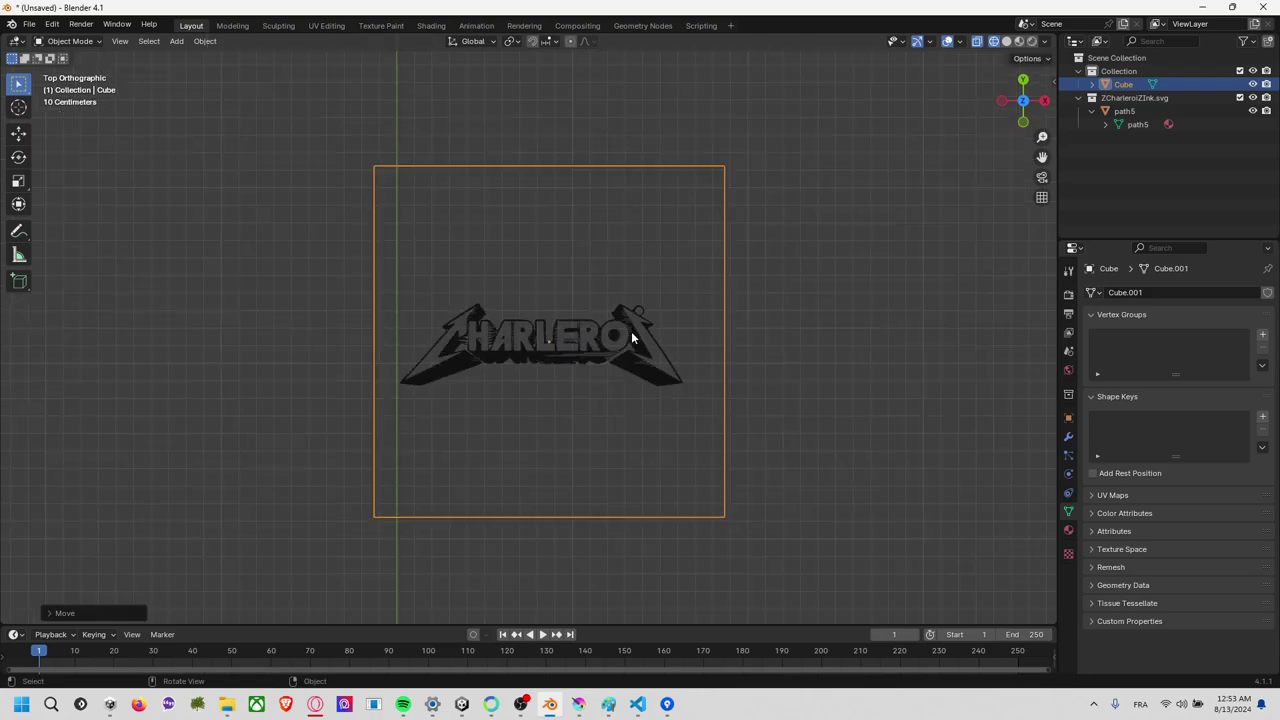
# Shrink the cube slightly.
pyautogui.press('r')
pyautogui.press('Escape')
pyautogui.press('s')
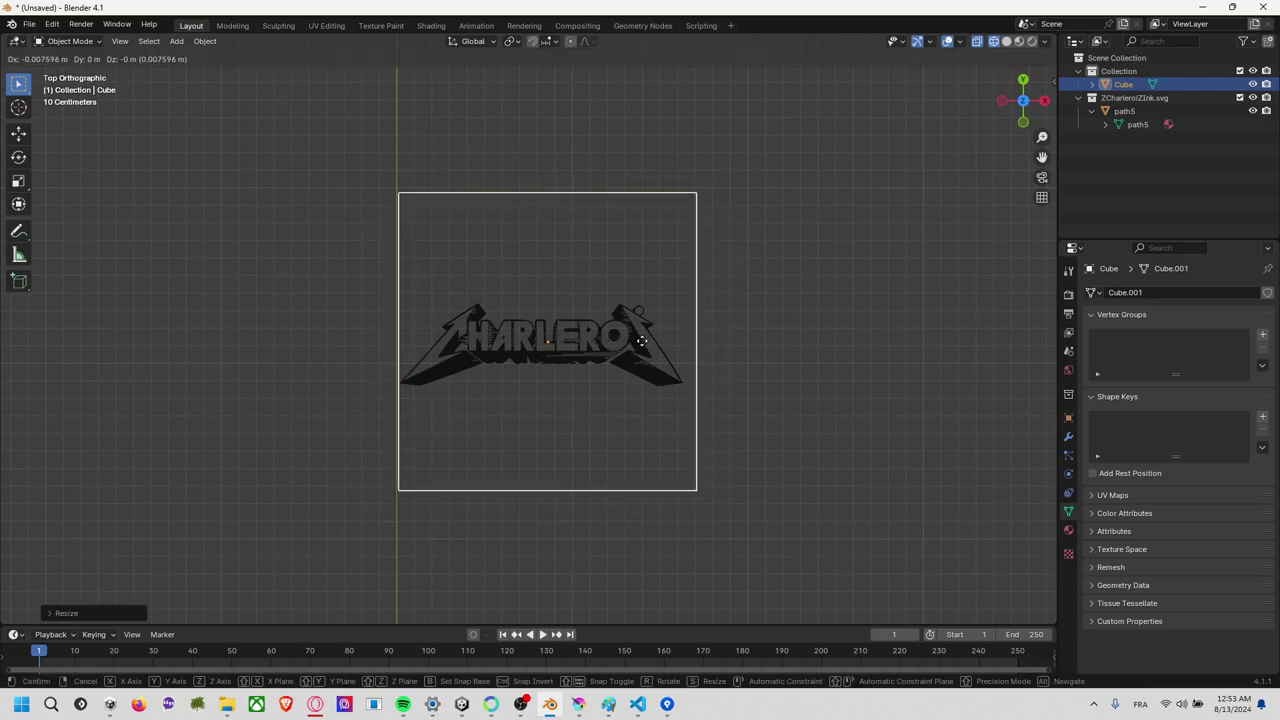
pyautogui.press('Escape')
pyautogui.press('s')
pyautogui.press('Escape')
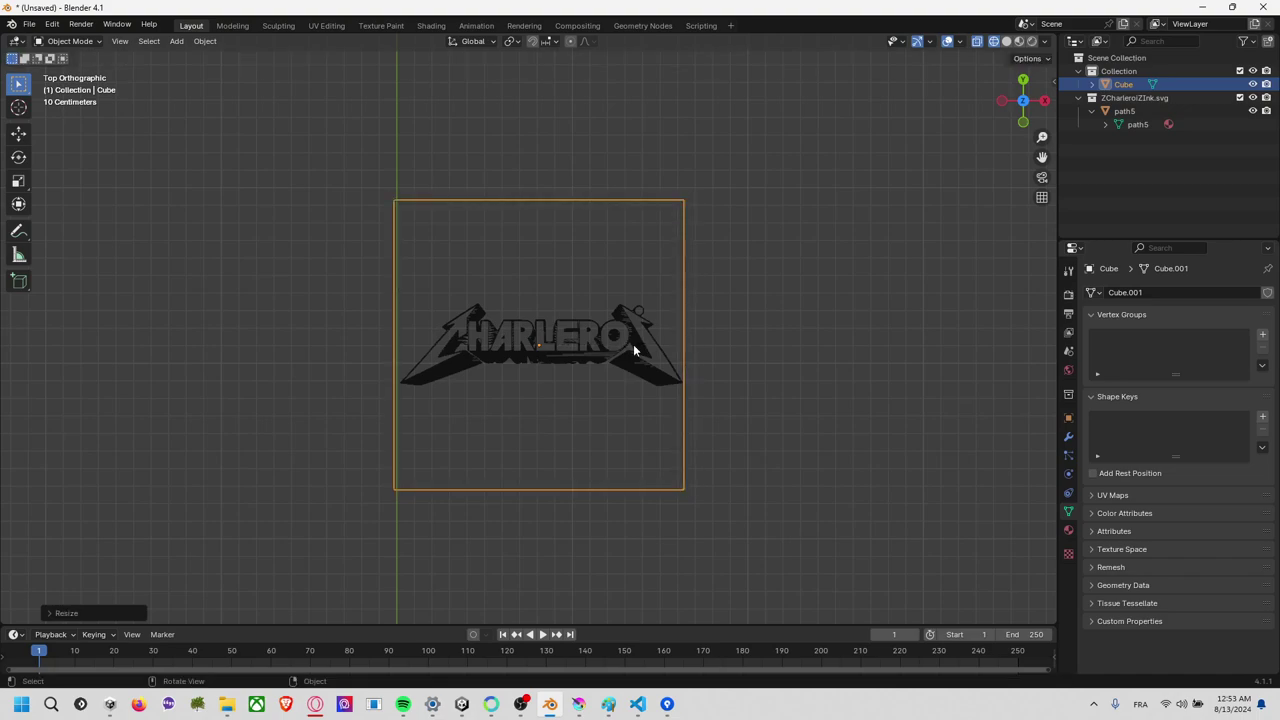
pyautogui.press('s')
pyautogui.press('Escape')
# Scale the cube along Y into a narrower slab that fits the logo.
pyautogui.press('g')
pyautogui.press('z')
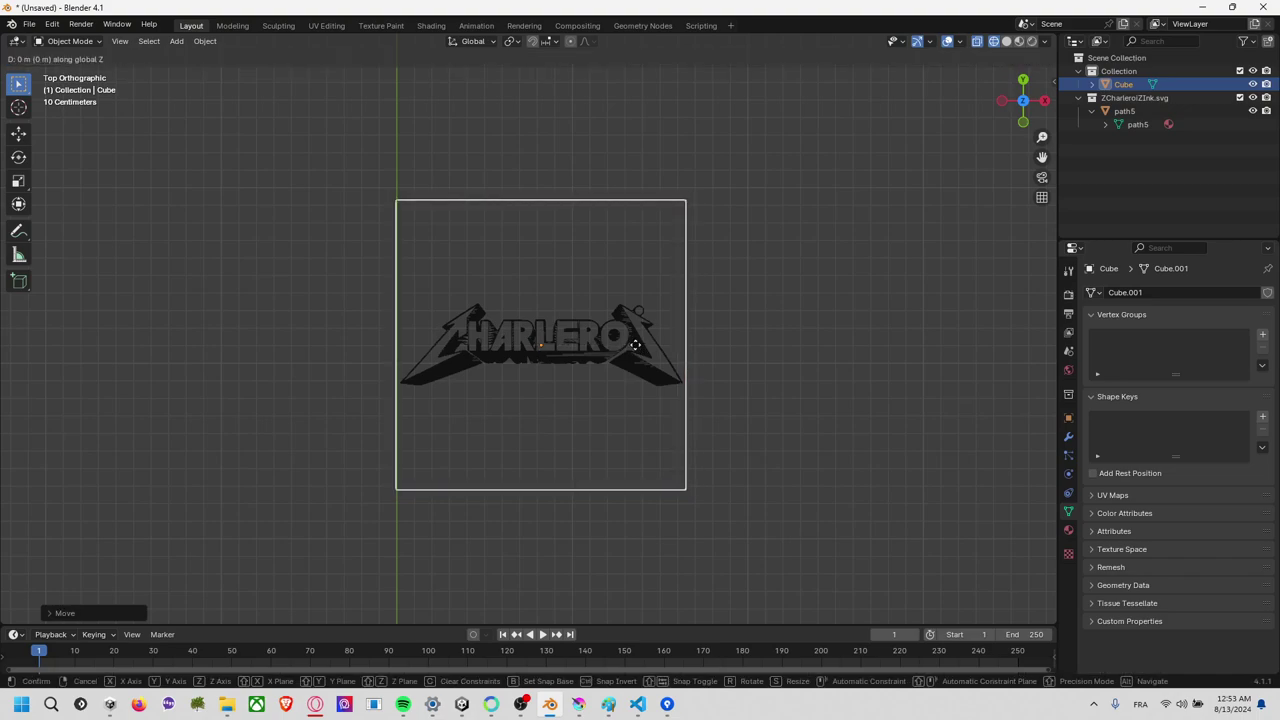
pyautogui.press('y')
pyautogui.press('Escape')
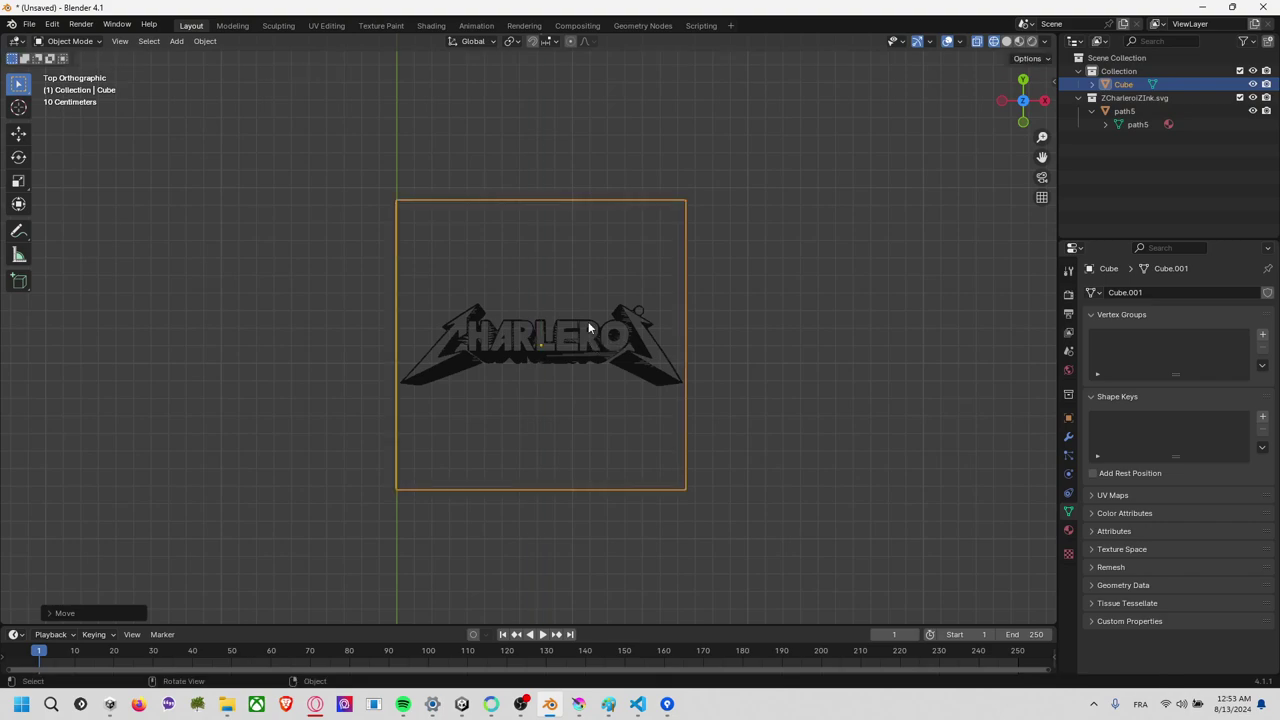
pyautogui.press('s')
pyautogui.press('y')
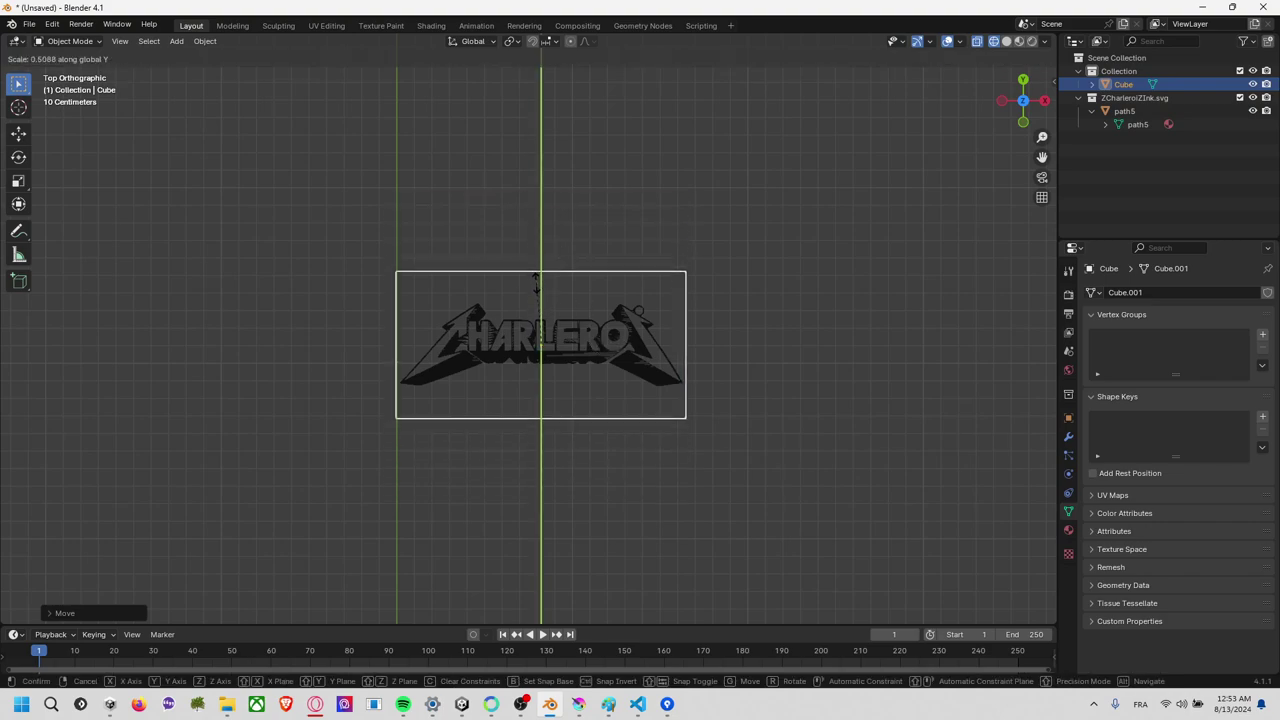
pyautogui.click(533, 300)
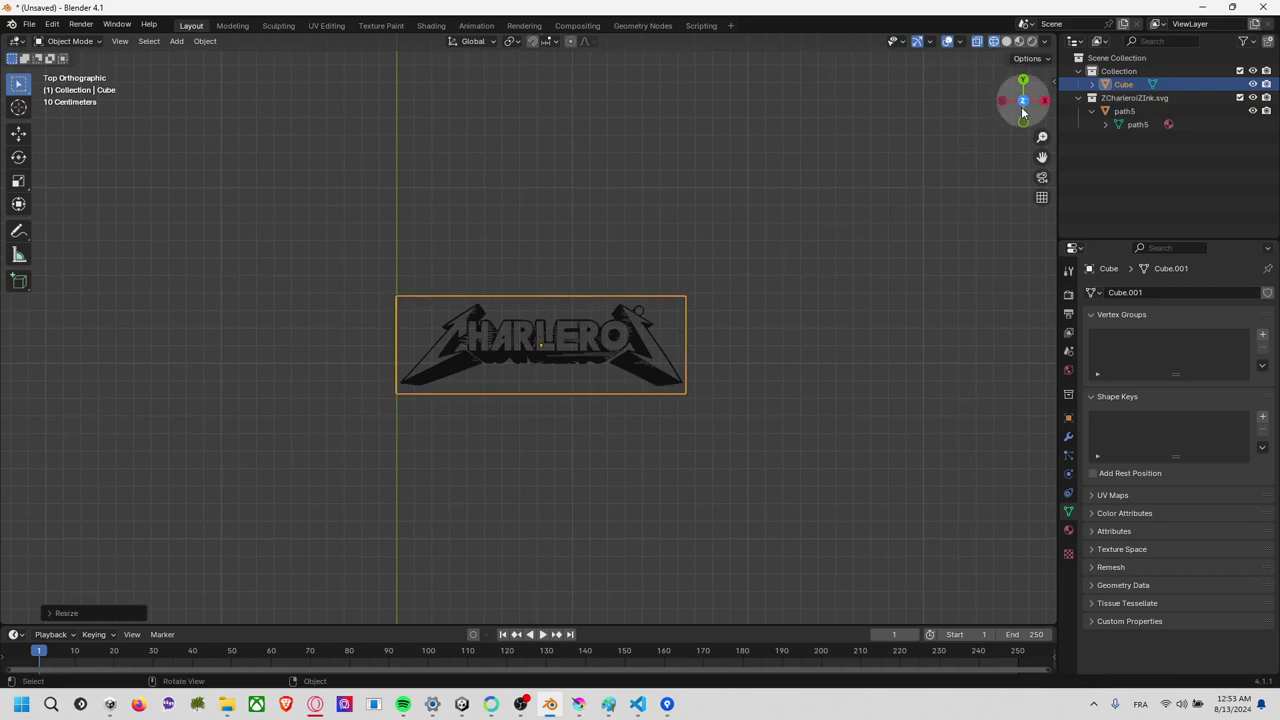
# From the right side view, flatten the box along Z into a thin slab.
pyautogui.click(1044, 100)
pyautogui.press('s')
pyautogui.press('z')
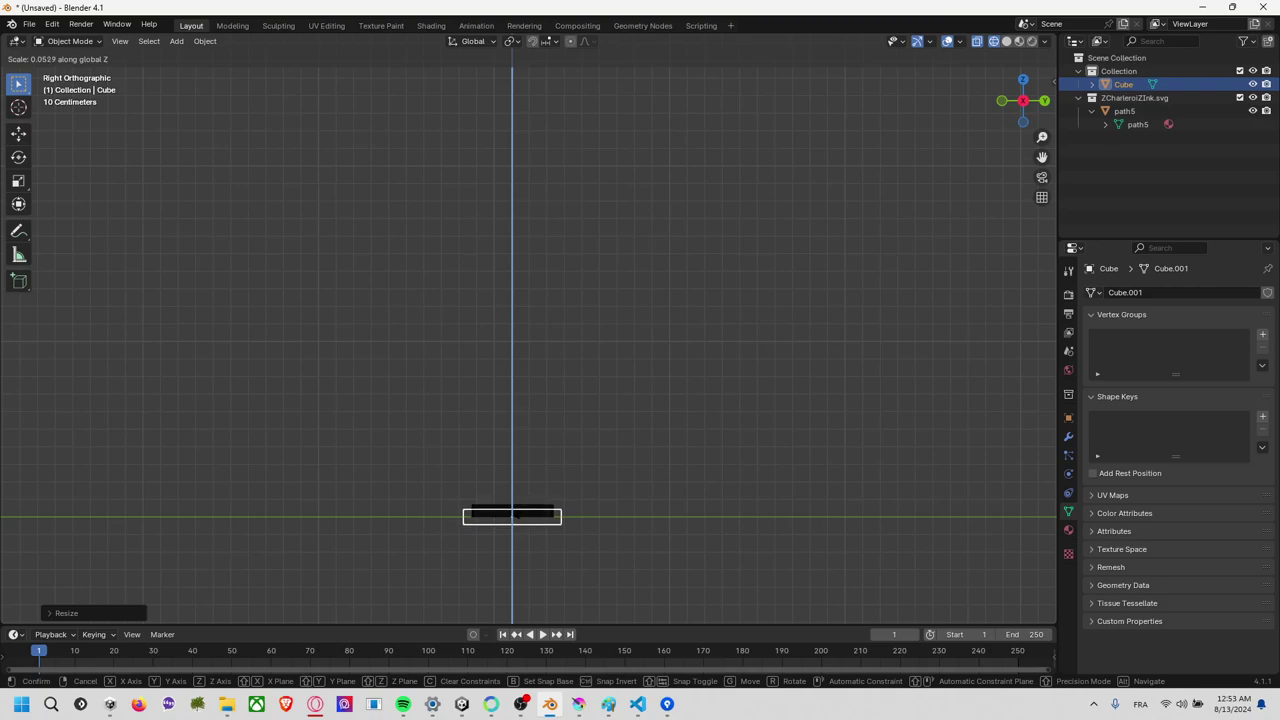
pyautogui.click(518, 526)
pyautogui.keyDown('shift'); pyautogui.scroll(-4, 518, 526); pyautogui.keyUp('shift')
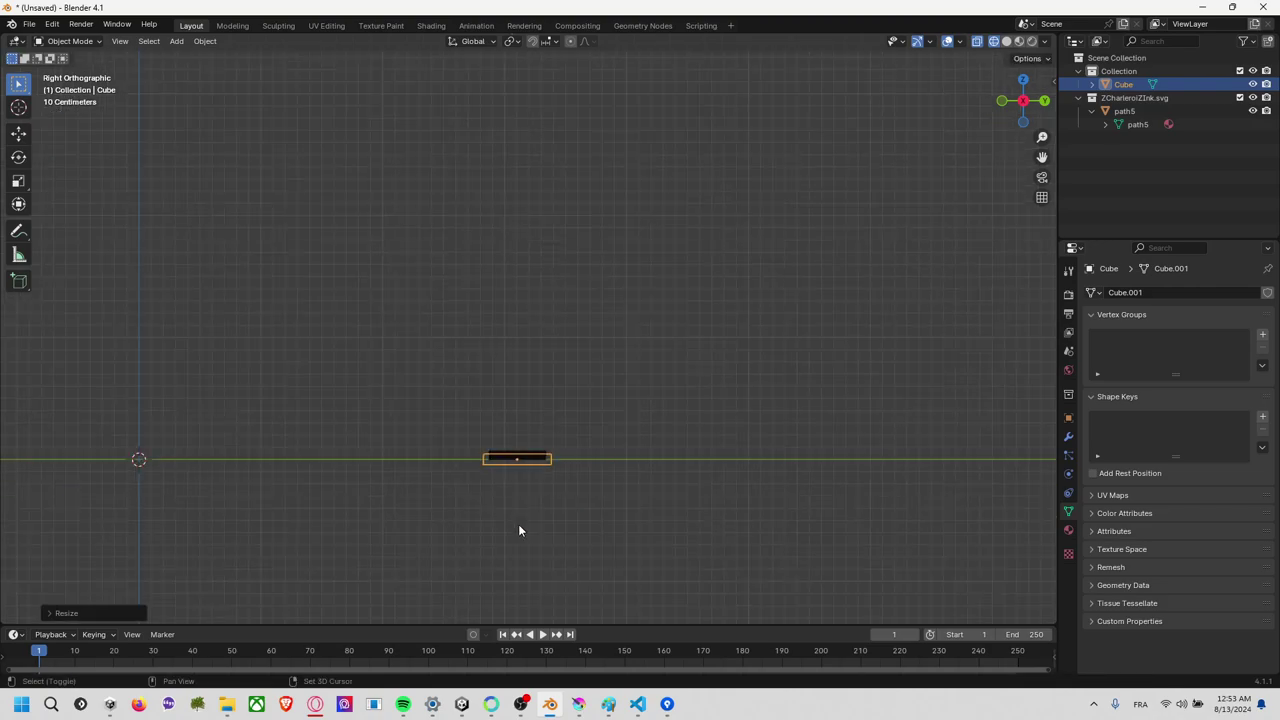
pyautogui.keyDown('shift'); pyautogui.moveTo(518, 524); pyautogui.dragTo(538, 464, button='middle'); pyautogui.keyUp('shift')
pyautogui.scroll(5, 538, 464)
pyautogui.keyDown('shift'); pyautogui.moveTo(595, 514); pyautogui.dragTo(580, 168, button='middle'); pyautogui.keyUp('shift')
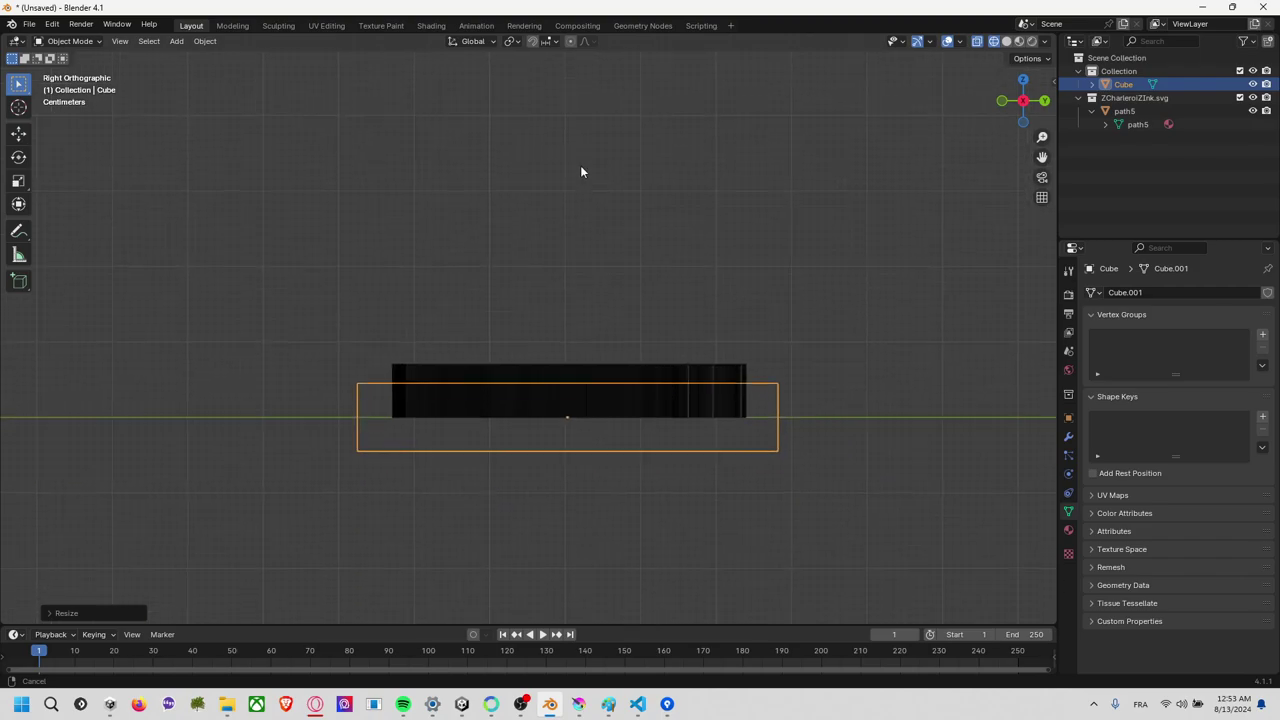
# Adjust the slab's Z thickness and raise it into the logo's base.
pyautogui.press('s')
pyautogui.press('z')
pyautogui.click(578, 368)
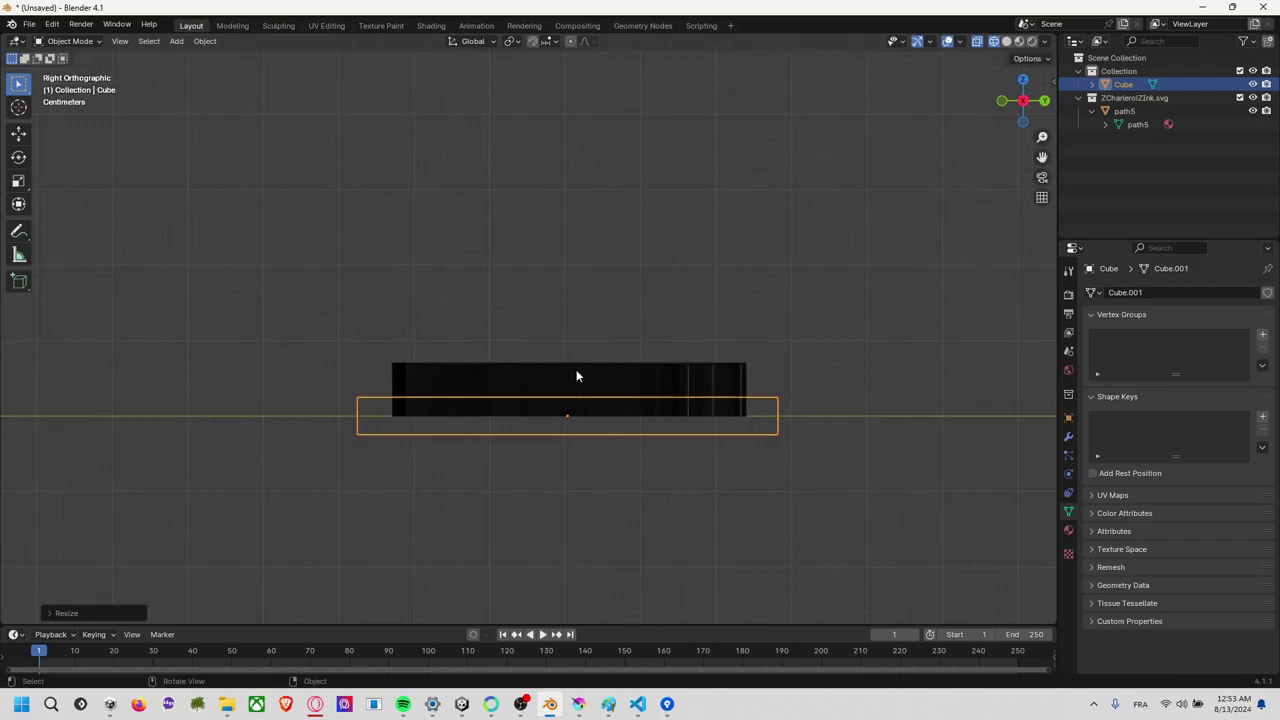
pyautogui.press('g')
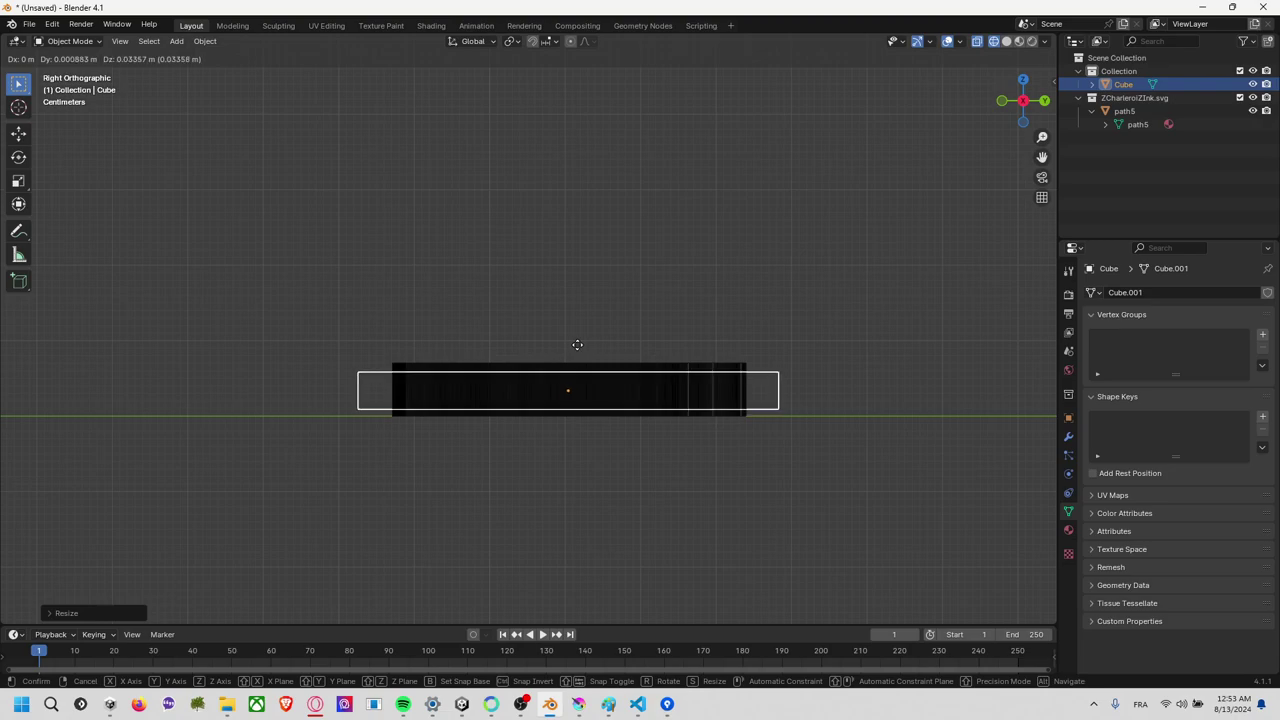
pyautogui.click(576, 345)
# Return to solid shading and select the slab.
pyautogui.moveTo(472, 276)
pyautogui.mouseDown(button='middle')
pyautogui.moveTo(642, 358)
pyautogui.moveTo(577, 304)
pyautogui.mouseUp(button='middle')
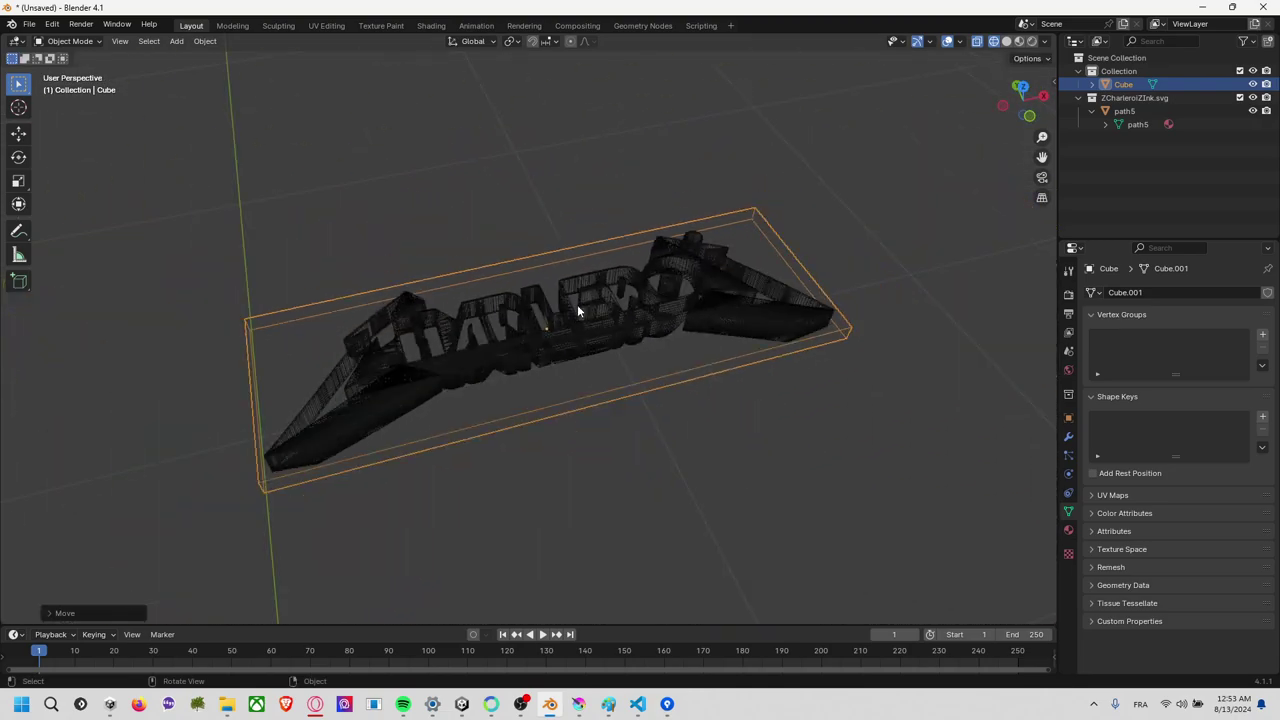
pyautogui.press('z')
pyautogui.click(675, 300)
pyautogui.click(620, 210)
pyautogui.moveTo(620, 210)
pyautogui.mouseDown(button='middle')
pyautogui.moveTo(527, 198)
pyautogui.moveTo(605, 308)
pyautogui.mouseUp(button='middle')
pyautogui.click(624, 350)
pyautogui.click(624, 318)
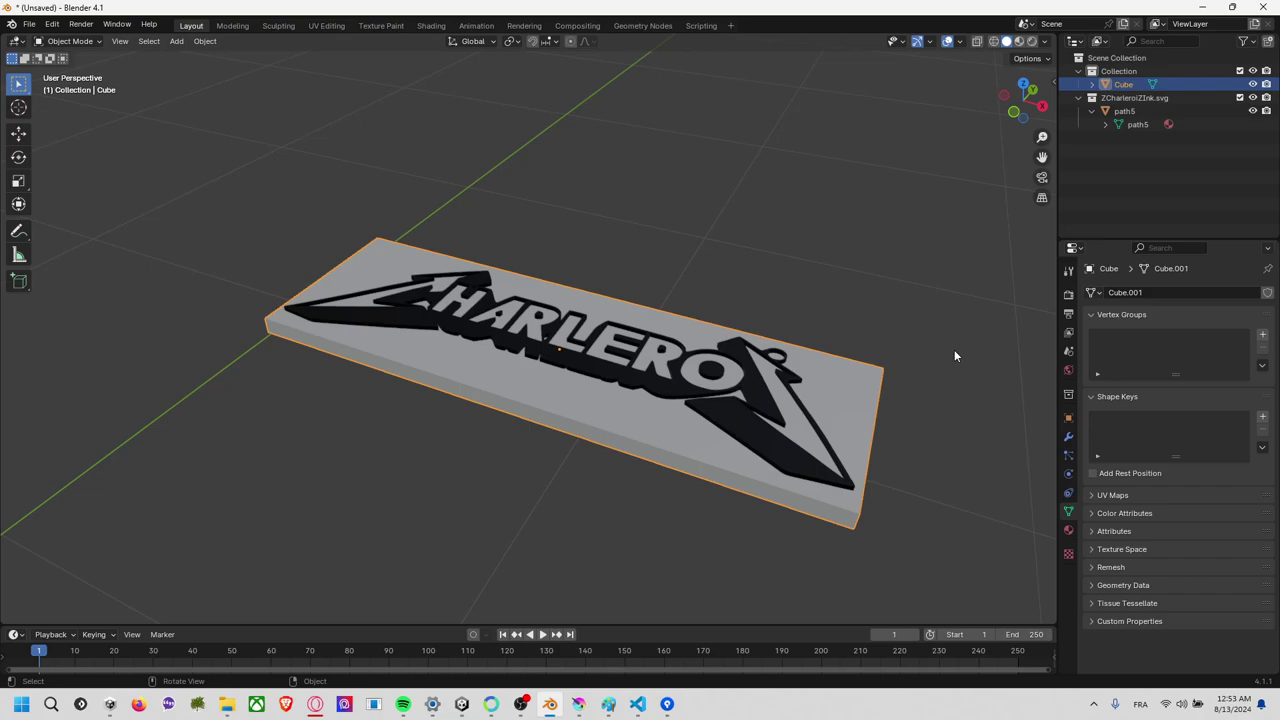
# Add a Boolean modifier to the slab with path5 as the cutting object.
pyautogui.click(1069, 442)
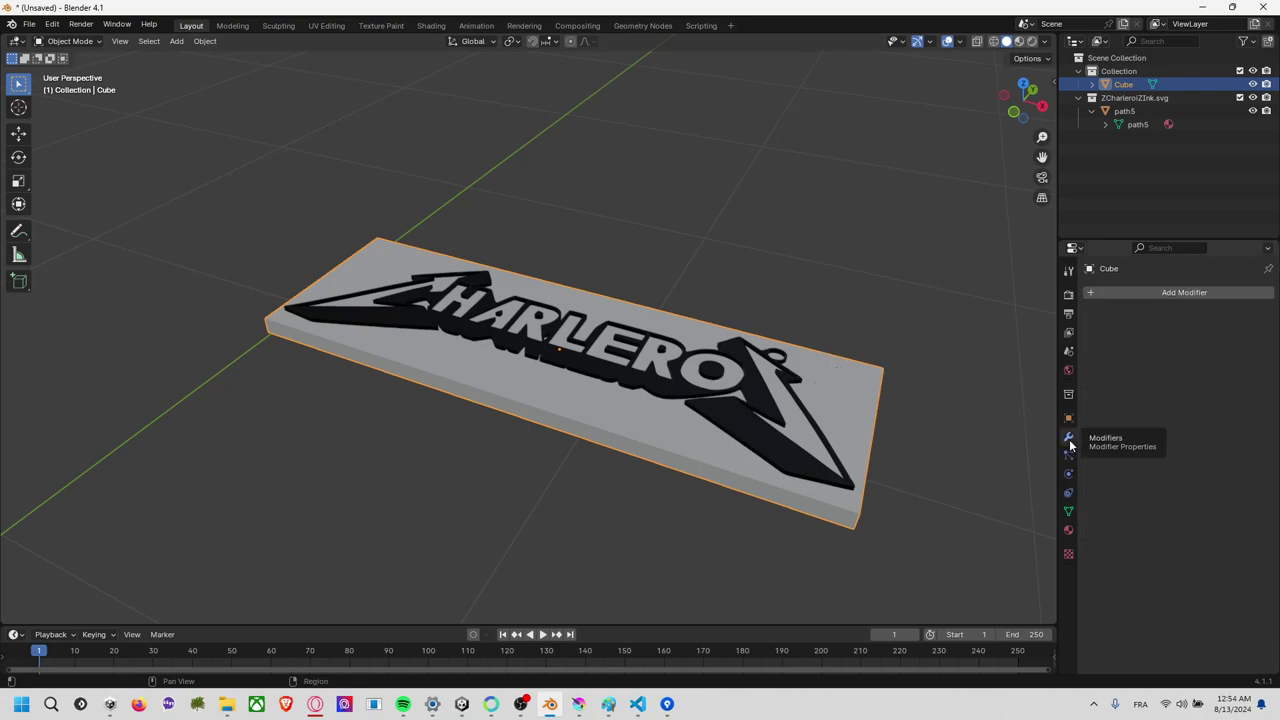
pyautogui.click(1151, 293)
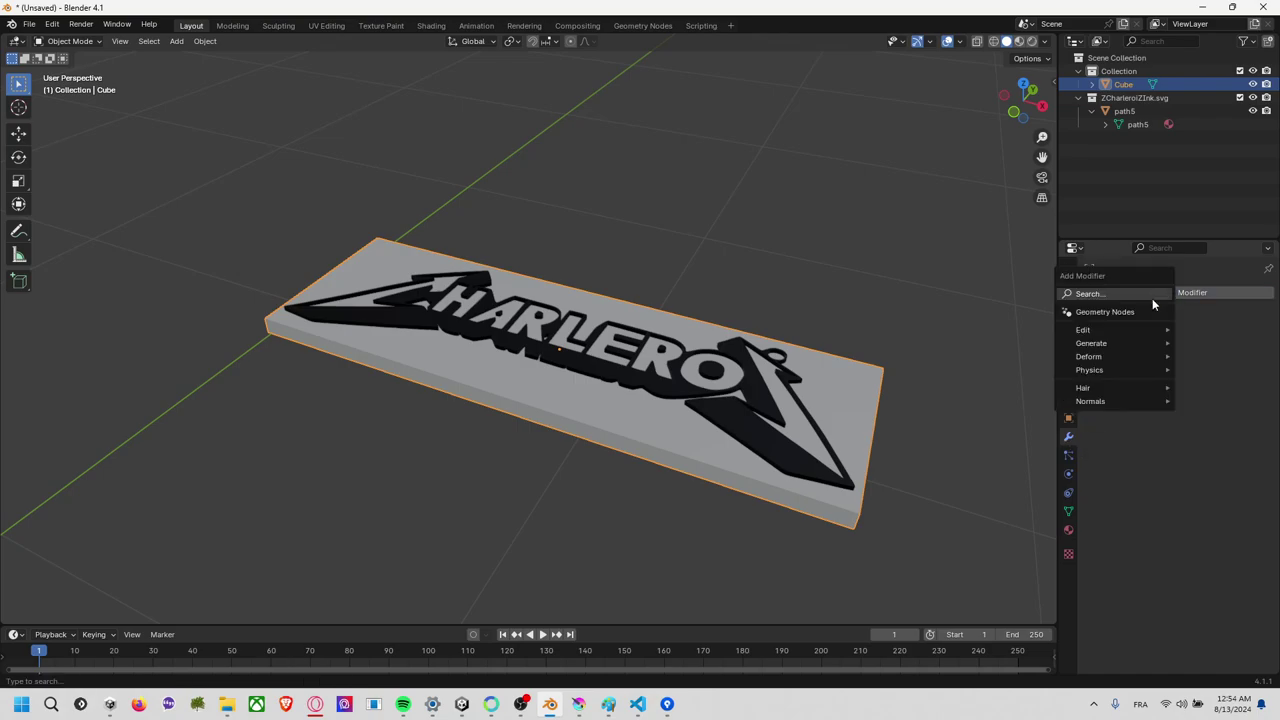
pyautogui.write('bool')
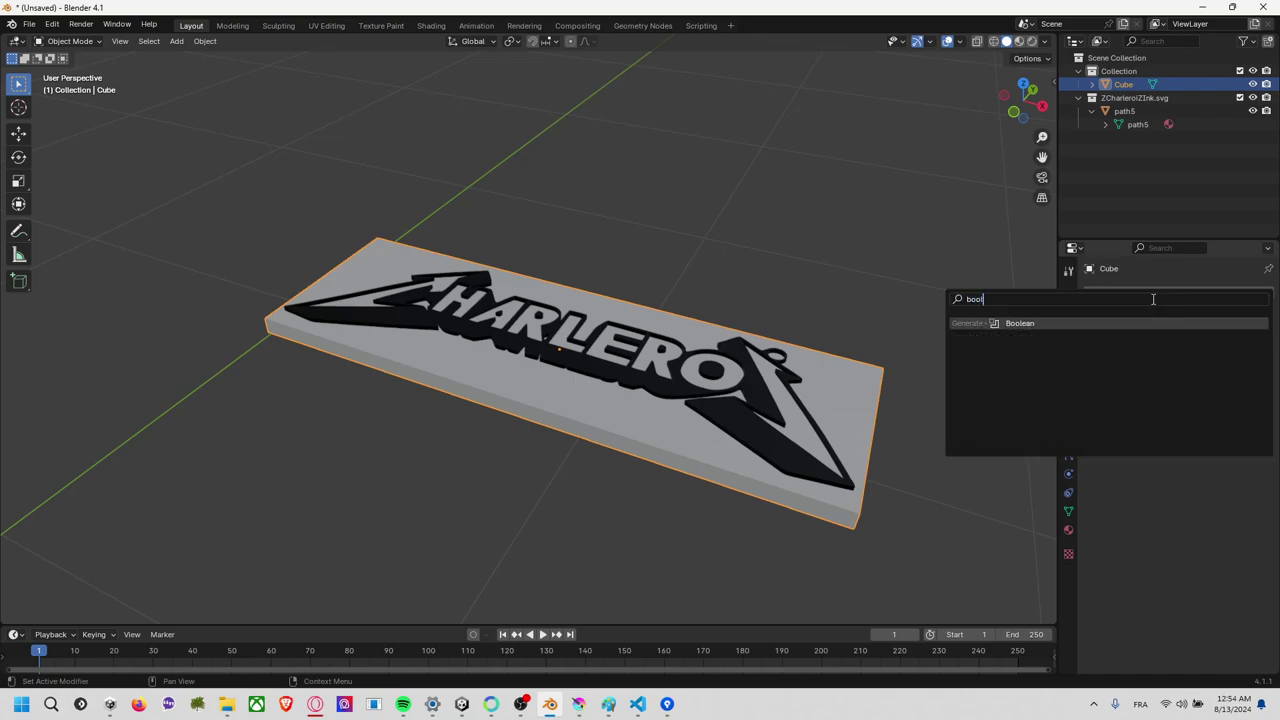
pyautogui.press('Return')
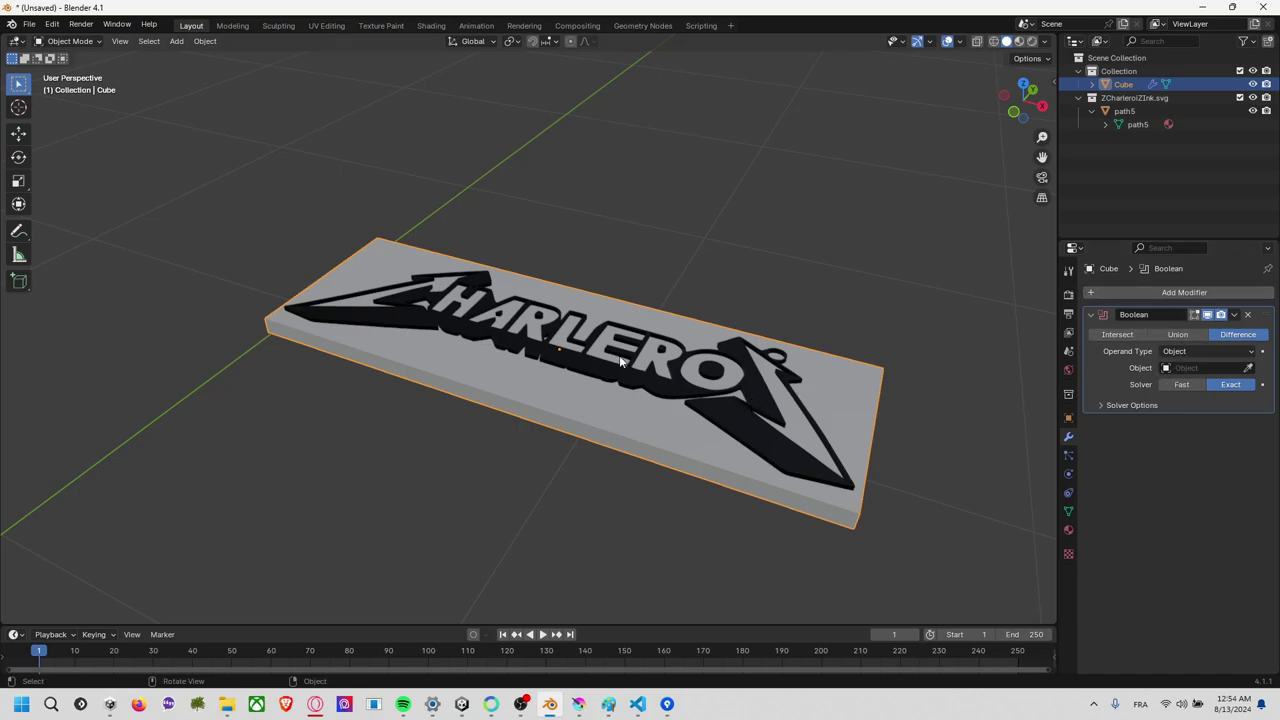
pyautogui.click(1190, 368)
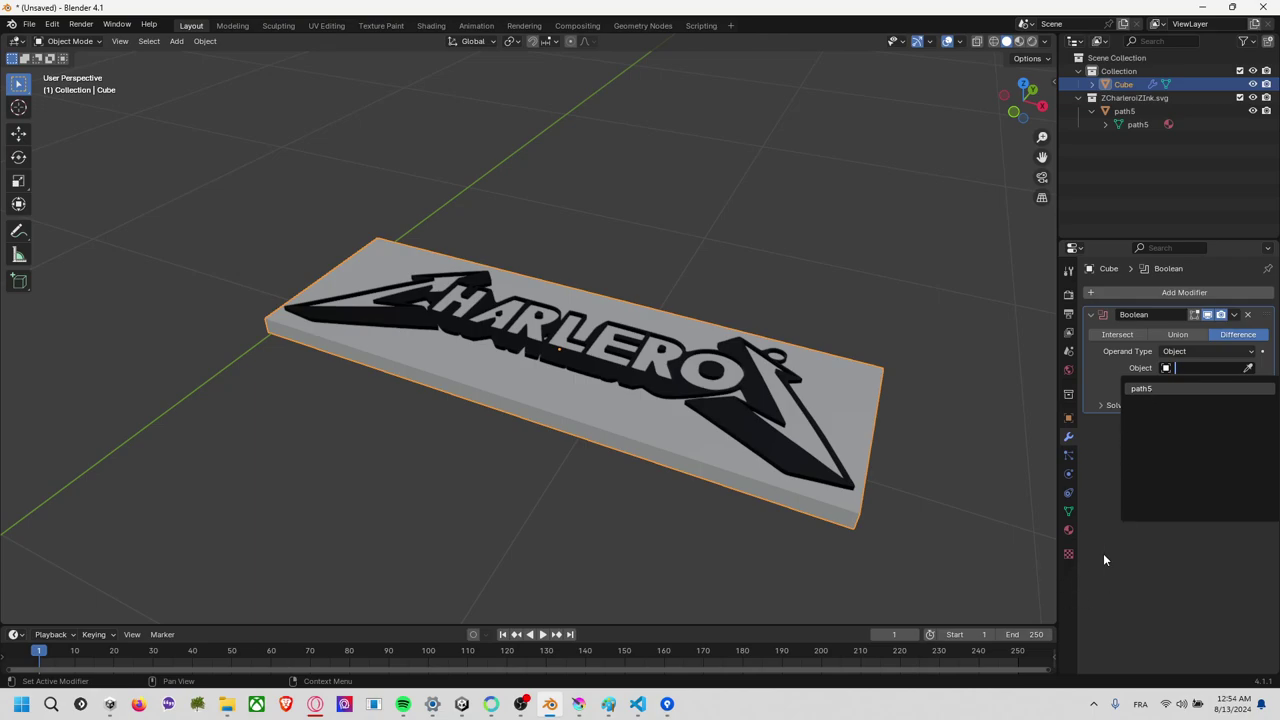
pyautogui.click(1168, 536)
# Hide the path5 logo to reveal the engraved CHARLEROI lettering in the slab.
pyautogui.click(928, 330)
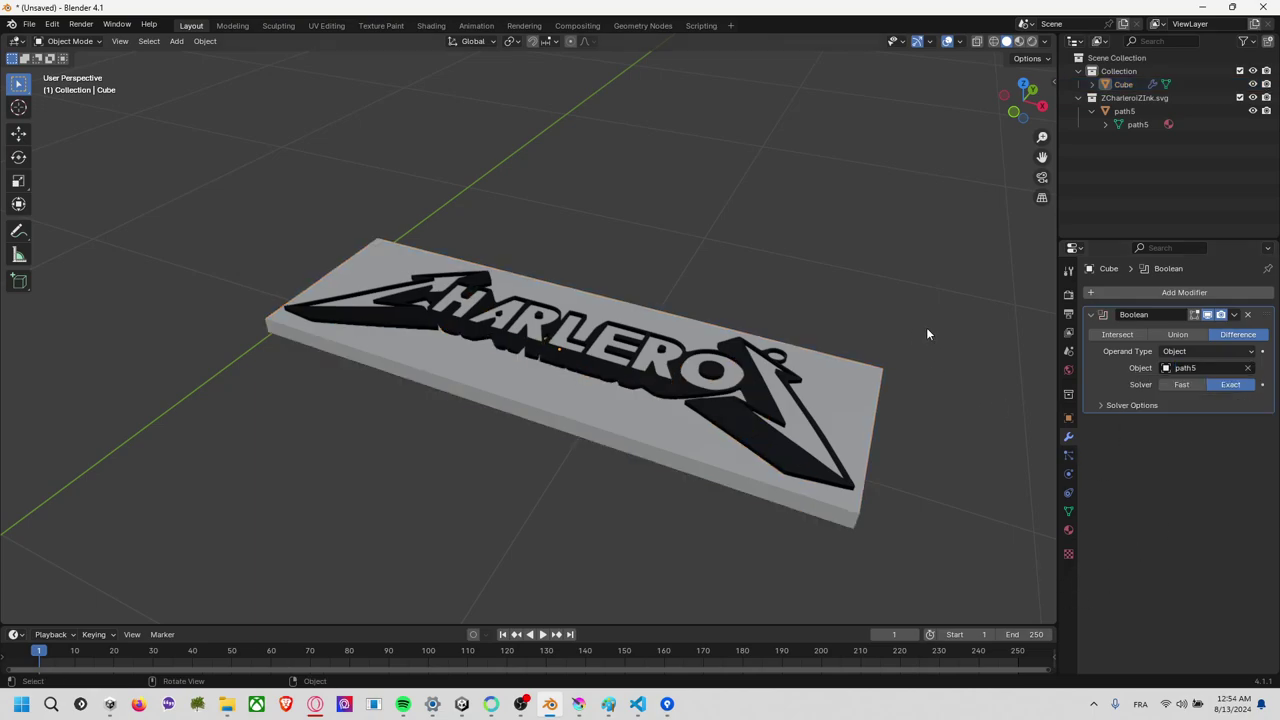
pyautogui.moveTo(835, 287); pyautogui.dragTo(833, 303, button='middle')
pyautogui.scroll(2, 833, 303)
pyautogui.scroll(2, 897, 266)
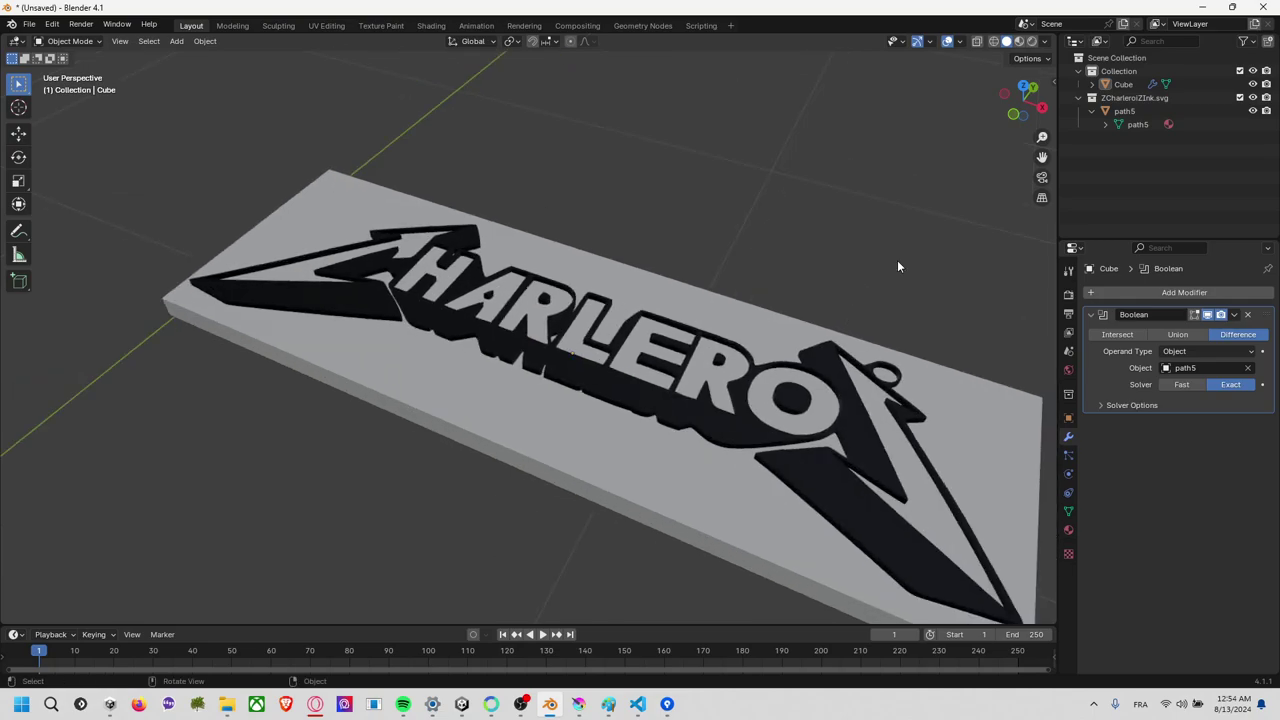
pyautogui.click(1253, 111)
pyautogui.moveTo(944, 259)
pyautogui.mouseDown(button='middle')
pyautogui.moveTo(924, 268)
pyautogui.moveTo(797, 220)
pyautogui.moveTo(889, 249)
pyautogui.moveTo(962, 300)
pyautogui.mouseUp(button='middle')
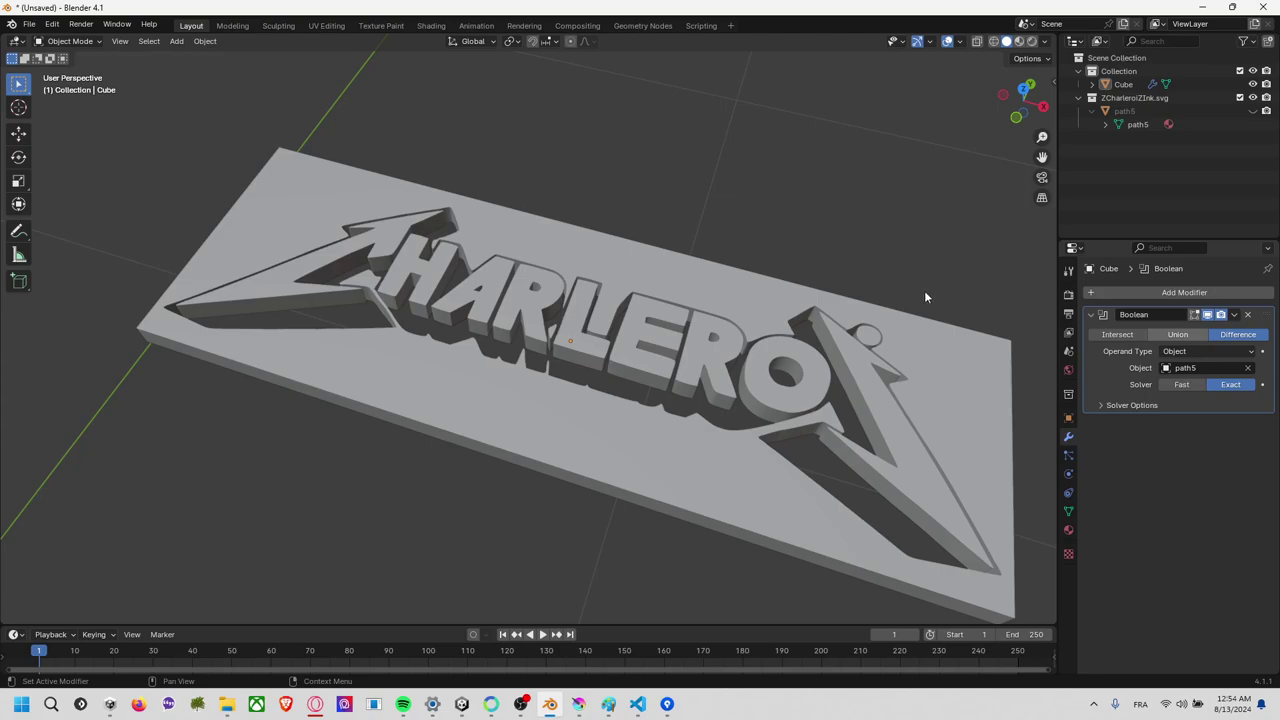
pyautogui.hotkey('ctrl', 'z')
pyautogui.moveTo(935, 287)
pyautogui.mouseDown(button='middle')
pyautogui.moveTo(828, 197)
pyautogui.moveTo(665, 282)
pyautogui.mouseUp(button='middle')
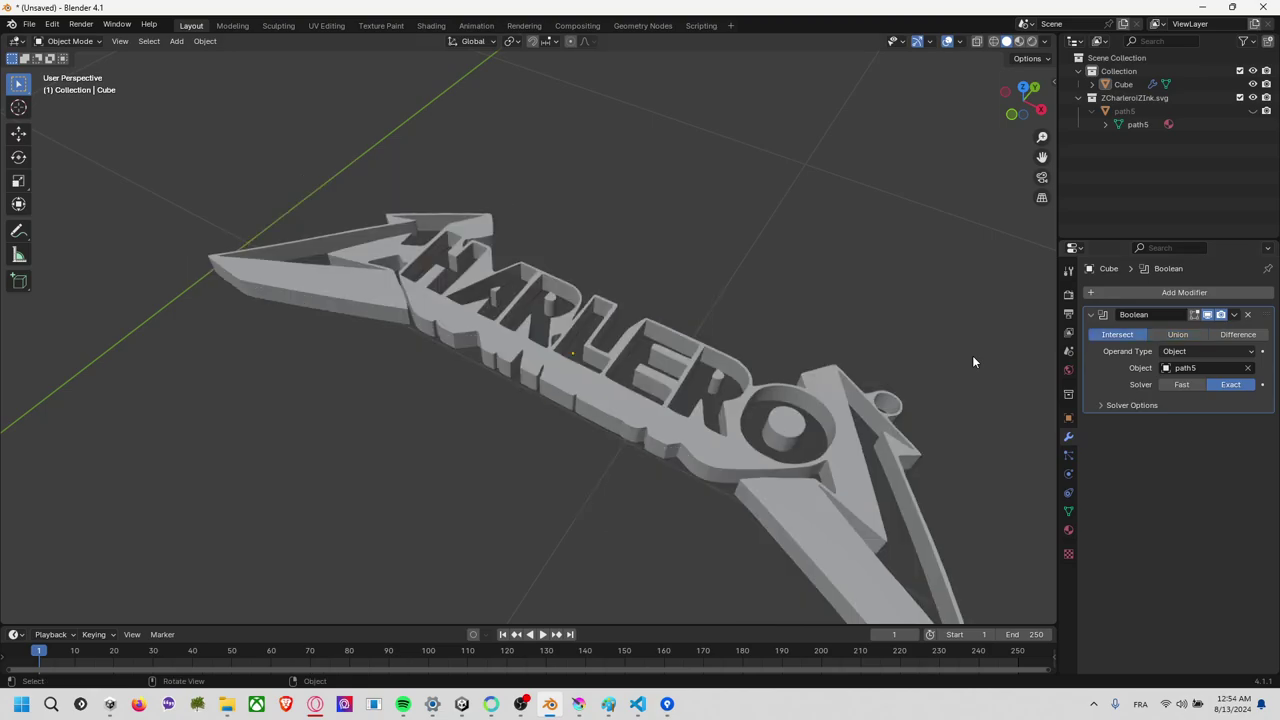
pyautogui.moveTo(919, 375)
pyautogui.mouseDown(button='middle')
pyautogui.moveTo(870, 410)
pyautogui.moveTo(891, 332)
pyautogui.moveTo(596, 505)
pyautogui.mouseUp(button='middle')
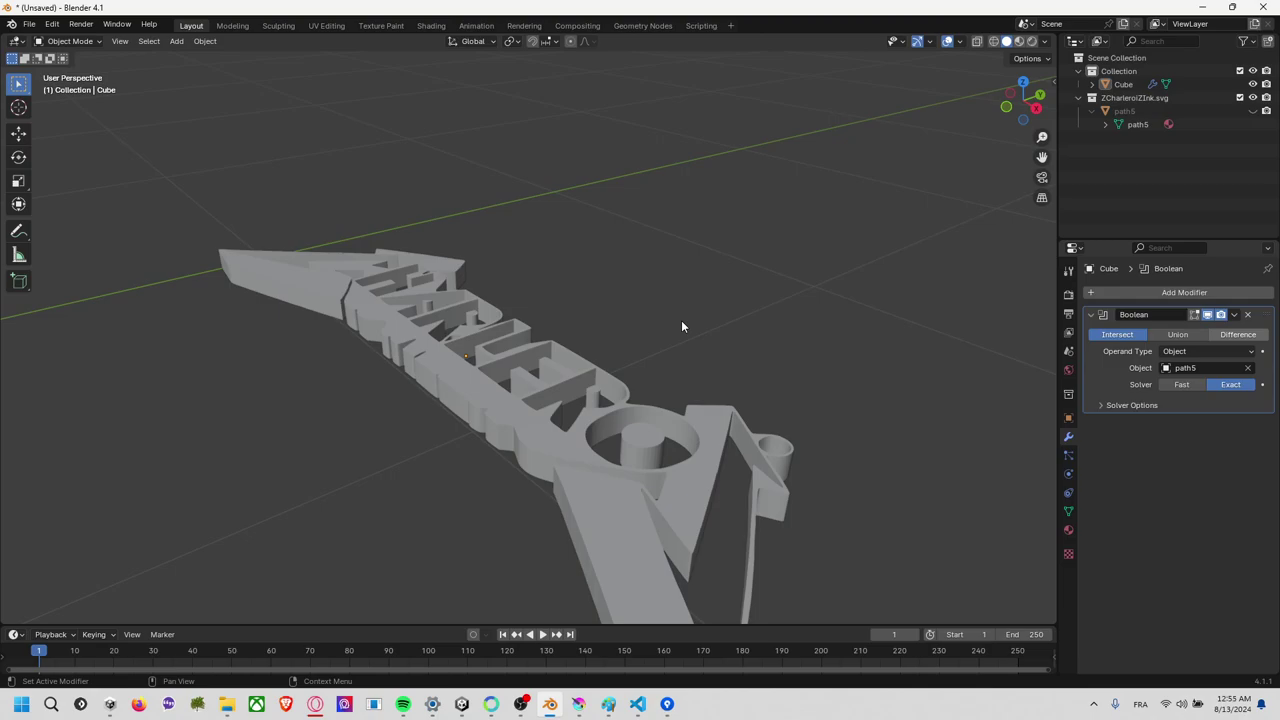
pyautogui.moveTo(748, 267)
pyautogui.mouseDown(button='middle')
pyautogui.moveTo(762, 273)
pyautogui.moveTo(737, 285)
pyautogui.mouseUp(button='middle')
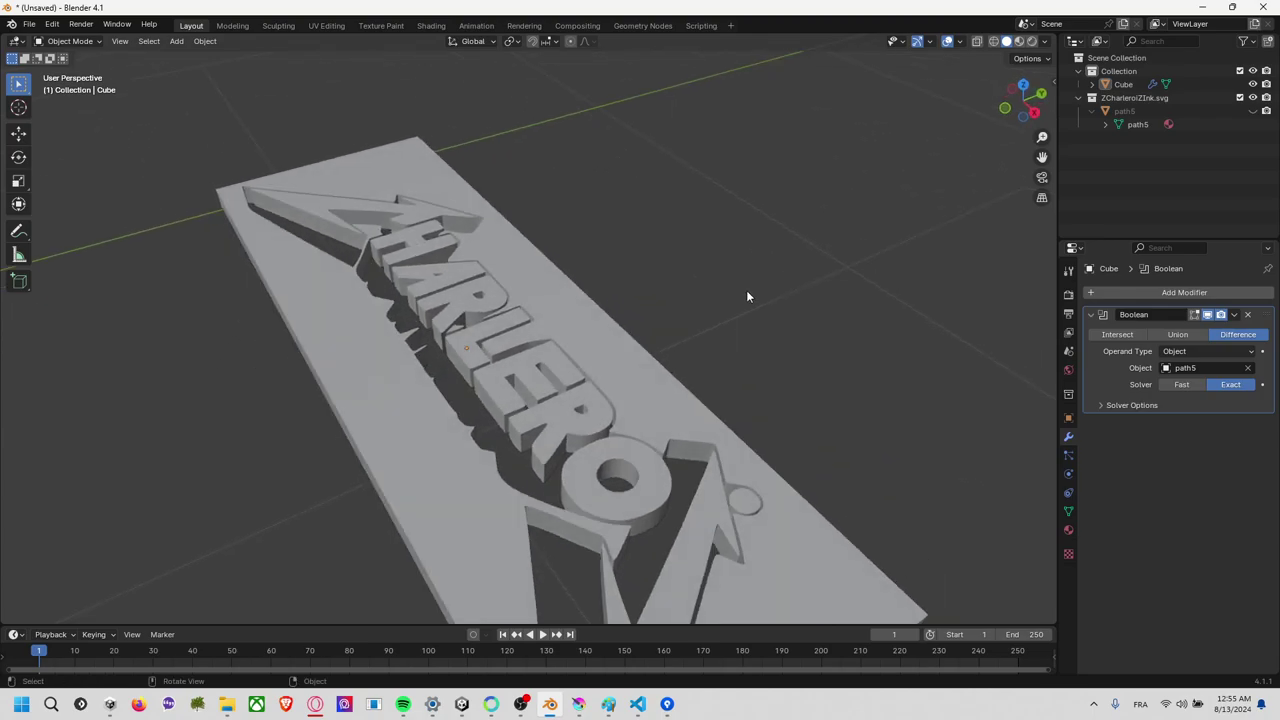
# Unhide the path5 logo and select the Cube slab in the Outliner.
pyautogui.click(1253, 111)
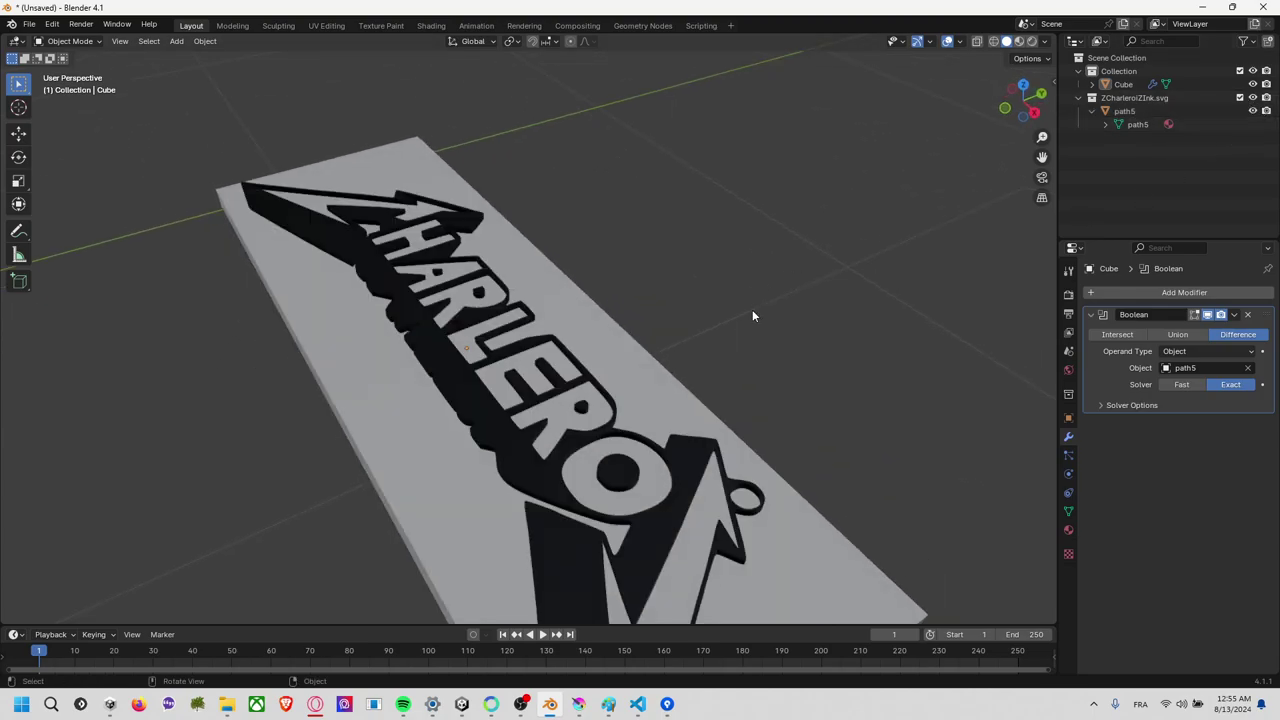
pyautogui.moveTo(753, 316)
pyautogui.mouseDown(button='middle')
pyautogui.moveTo(774, 245)
pyautogui.moveTo(944, 227)
pyautogui.mouseUp(button='middle')
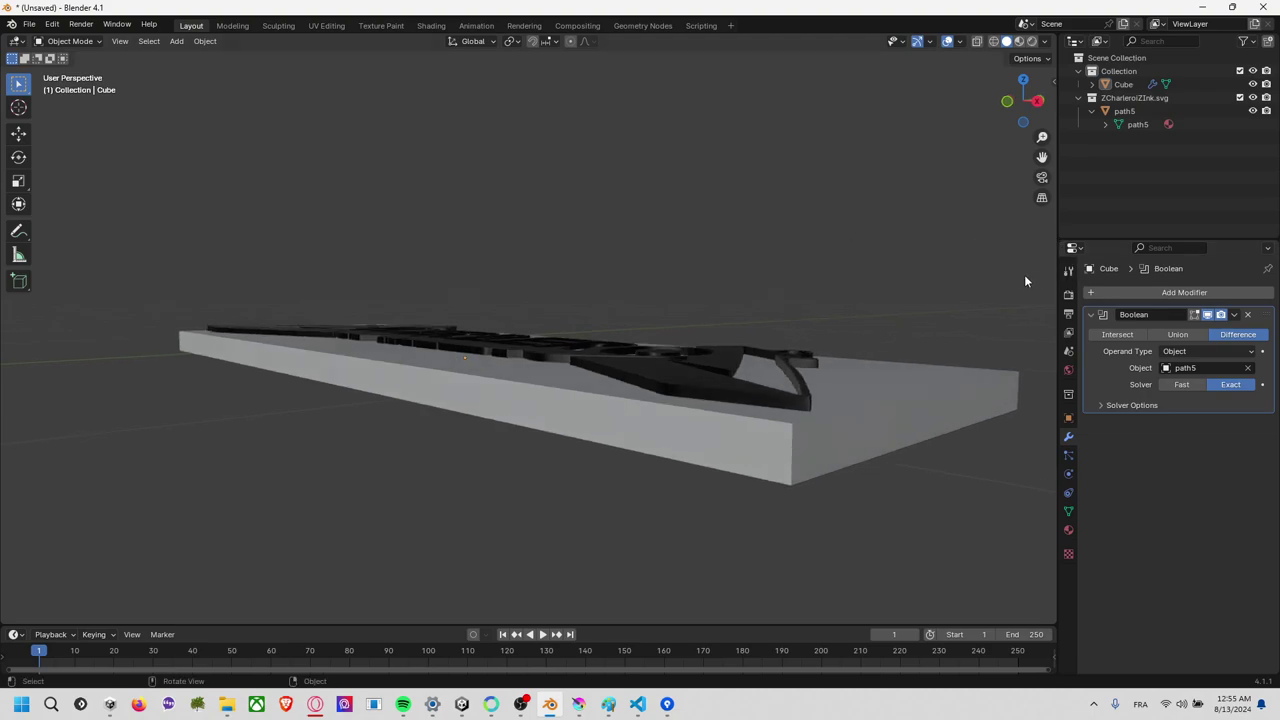
pyautogui.moveTo(830, 249)
pyautogui.mouseDown(button='middle')
pyautogui.moveTo(805, 283)
pyautogui.moveTo(817, 281)
pyautogui.mouseUp(button='middle')
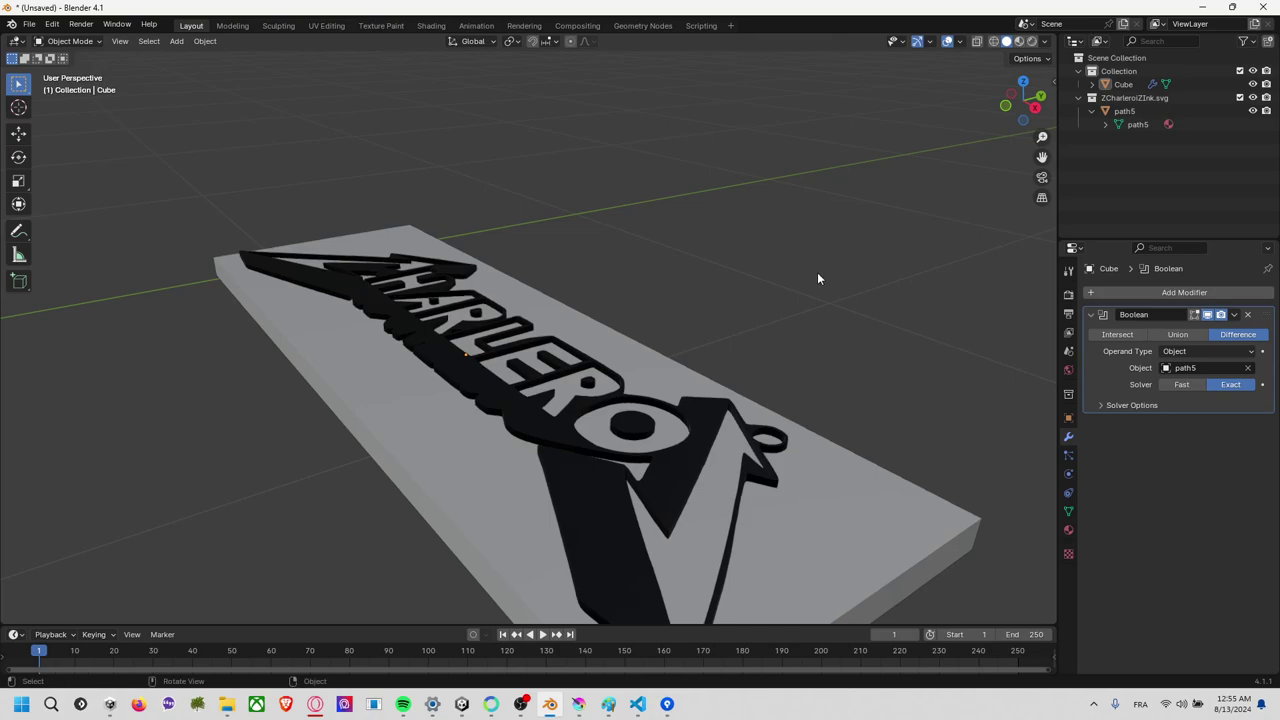
pyautogui.click(1127, 85)
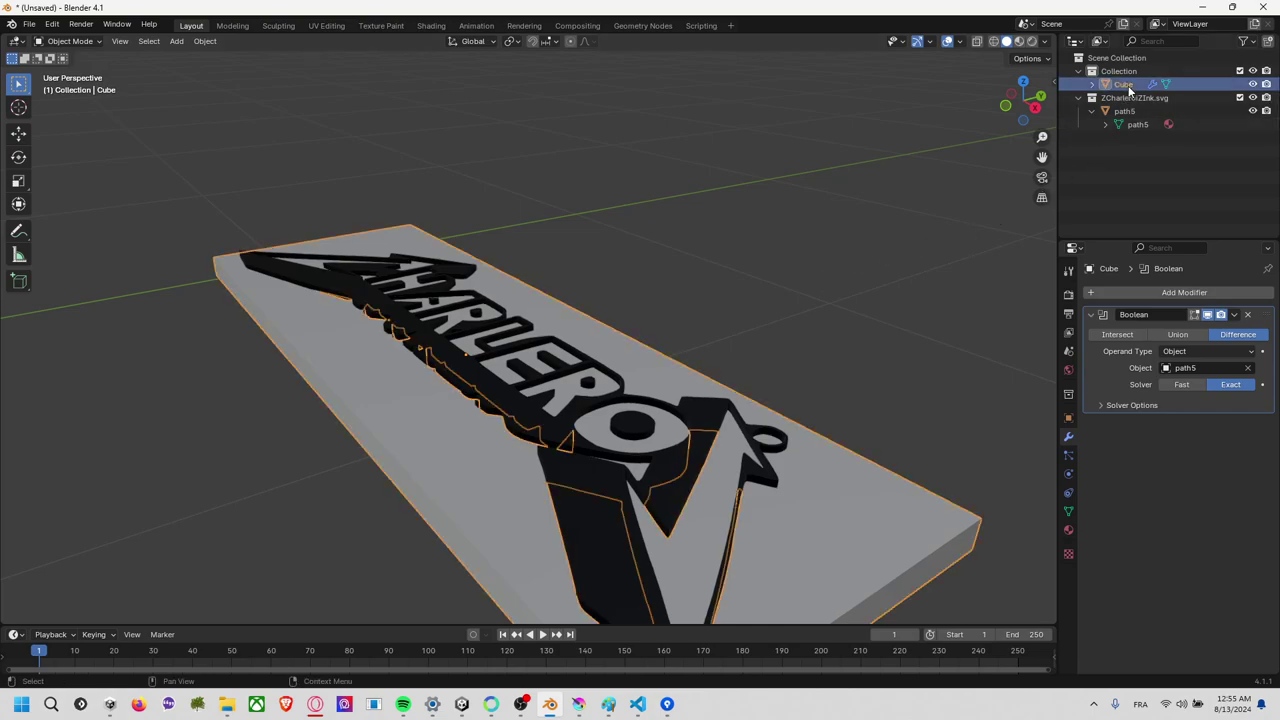
pyautogui.click(1124, 111)
pyautogui.click(1132, 97)
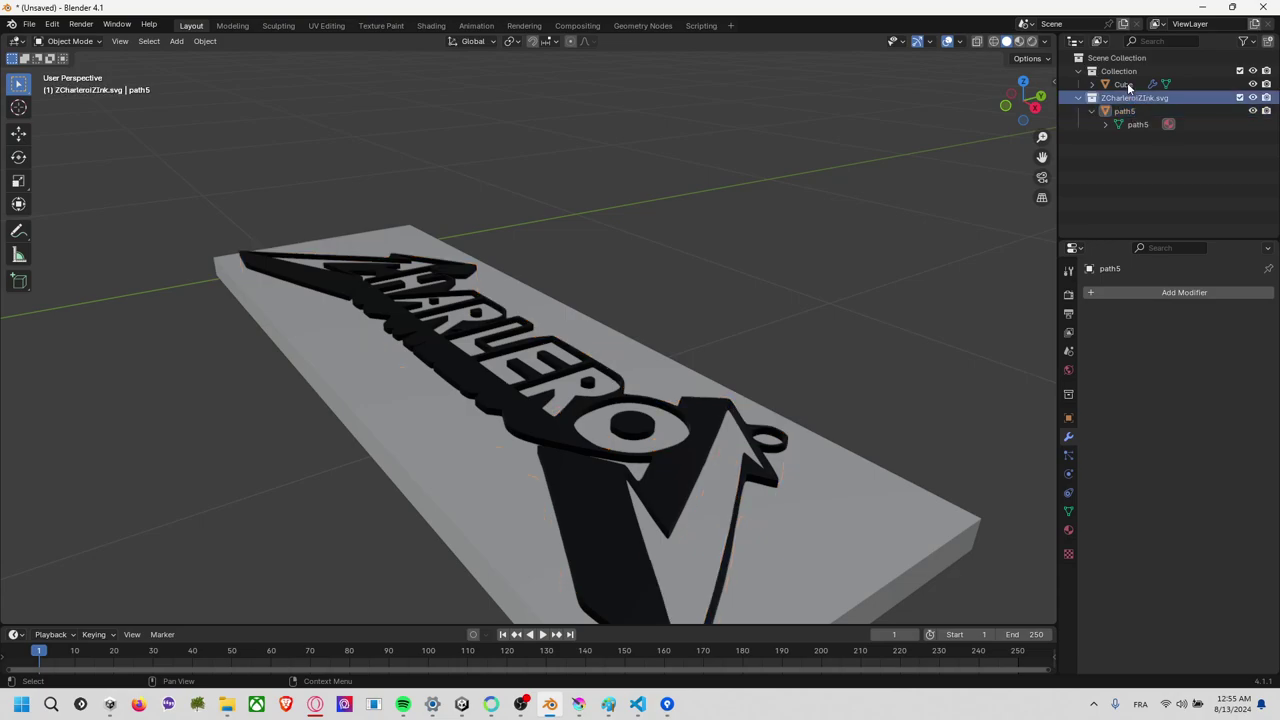
pyautogui.click(1124, 85)
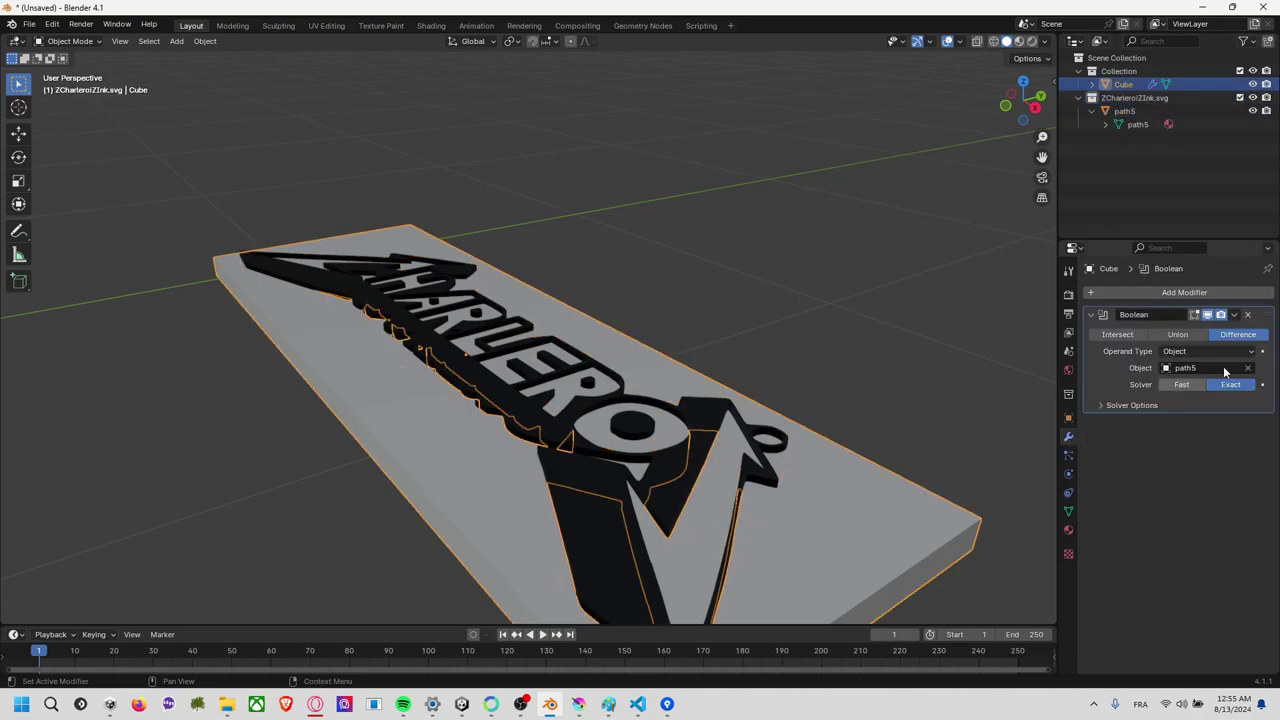
# Try lifting the slab along Z, then open the Boolean modifier's dropdown menu.
pyautogui.click(18, 133)
pyautogui.moveTo(466, 318); pyautogui.dragTo(487, 185)
pyautogui.press('z')
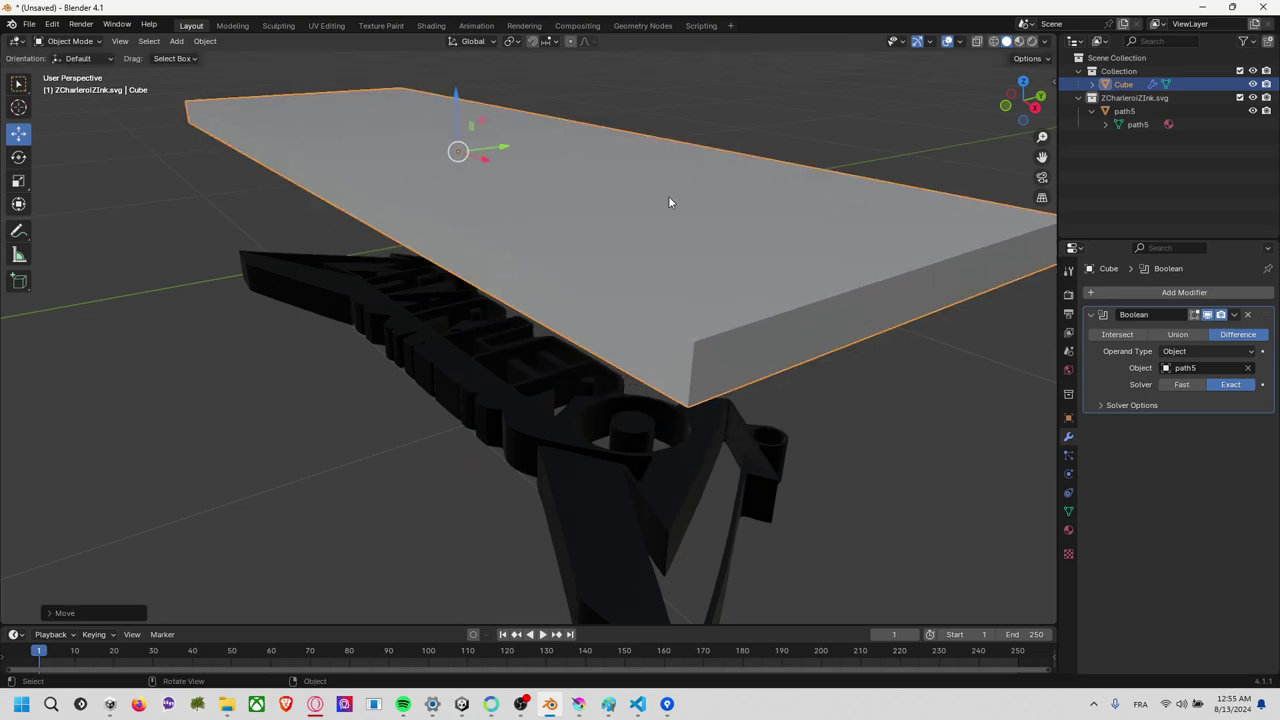
pyautogui.scroll(3, 668, 203)
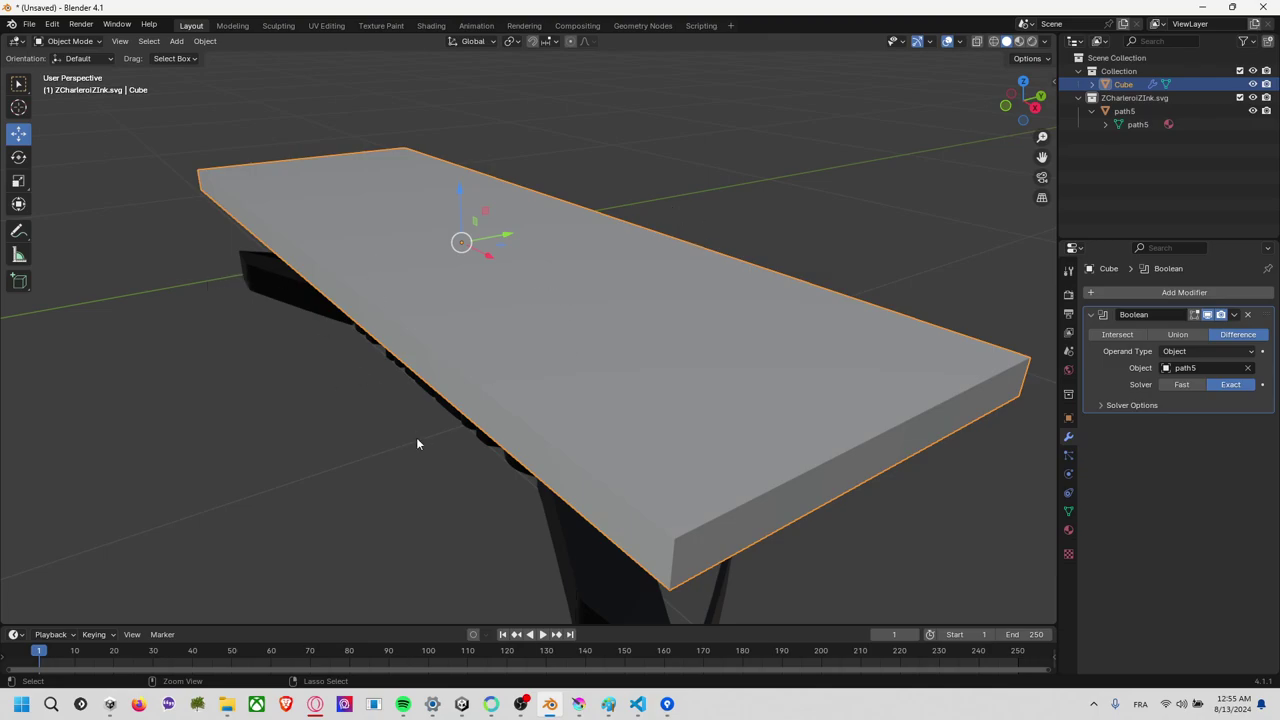
pyautogui.moveTo(417, 443); pyautogui.dragTo(276, 263, button='middle')
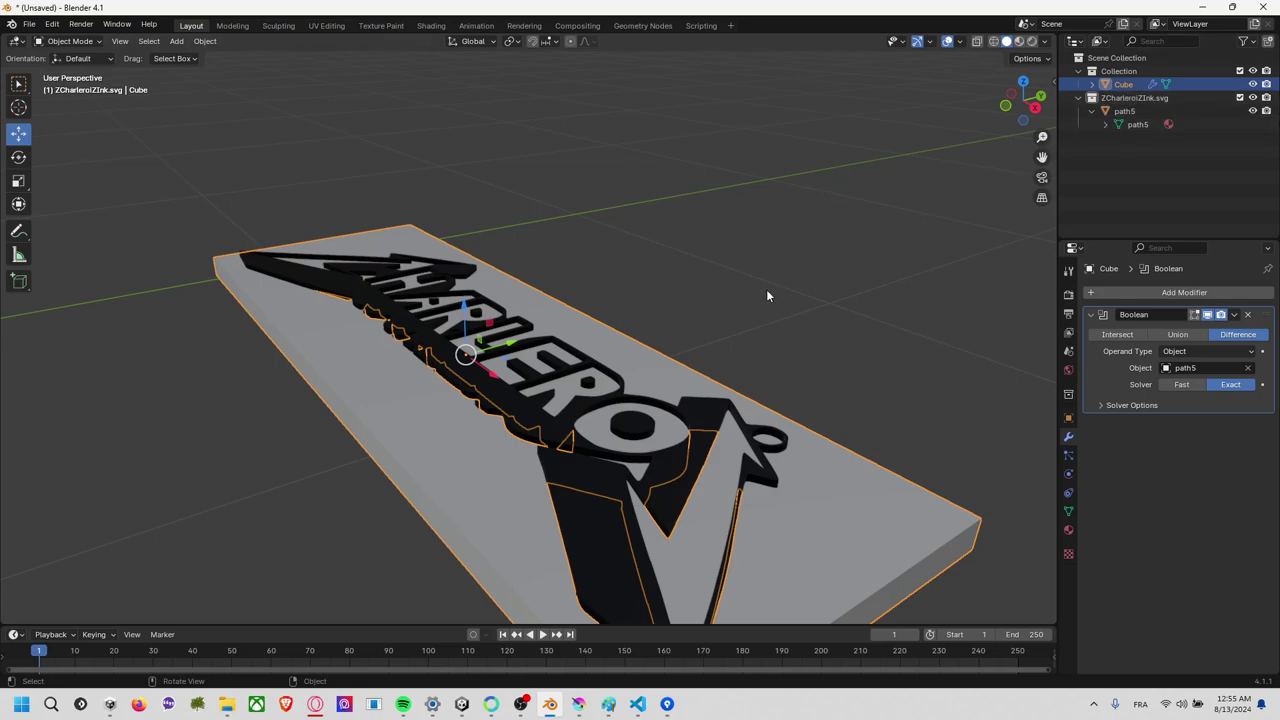
pyautogui.click(1234, 315)
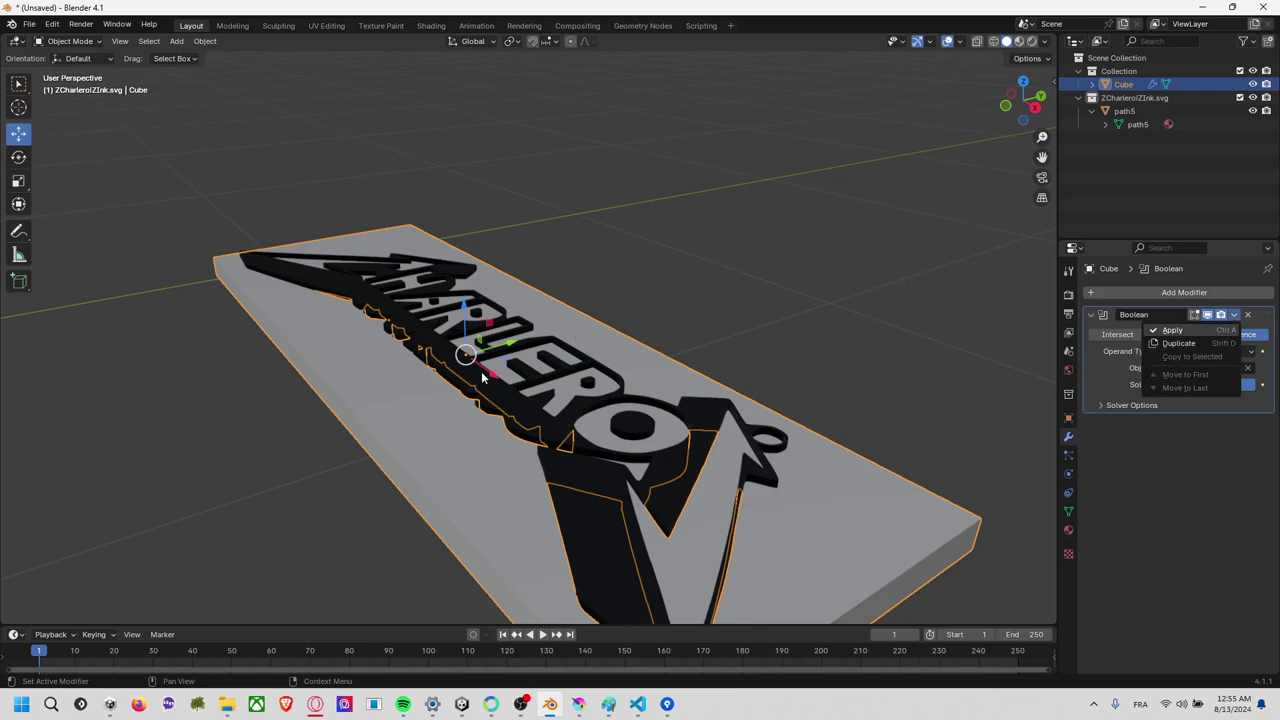
# Apply the Boolean modifier and raise the slab along Z.
pyautogui.press('Return')
pyautogui.press('g')
pyautogui.press('z')
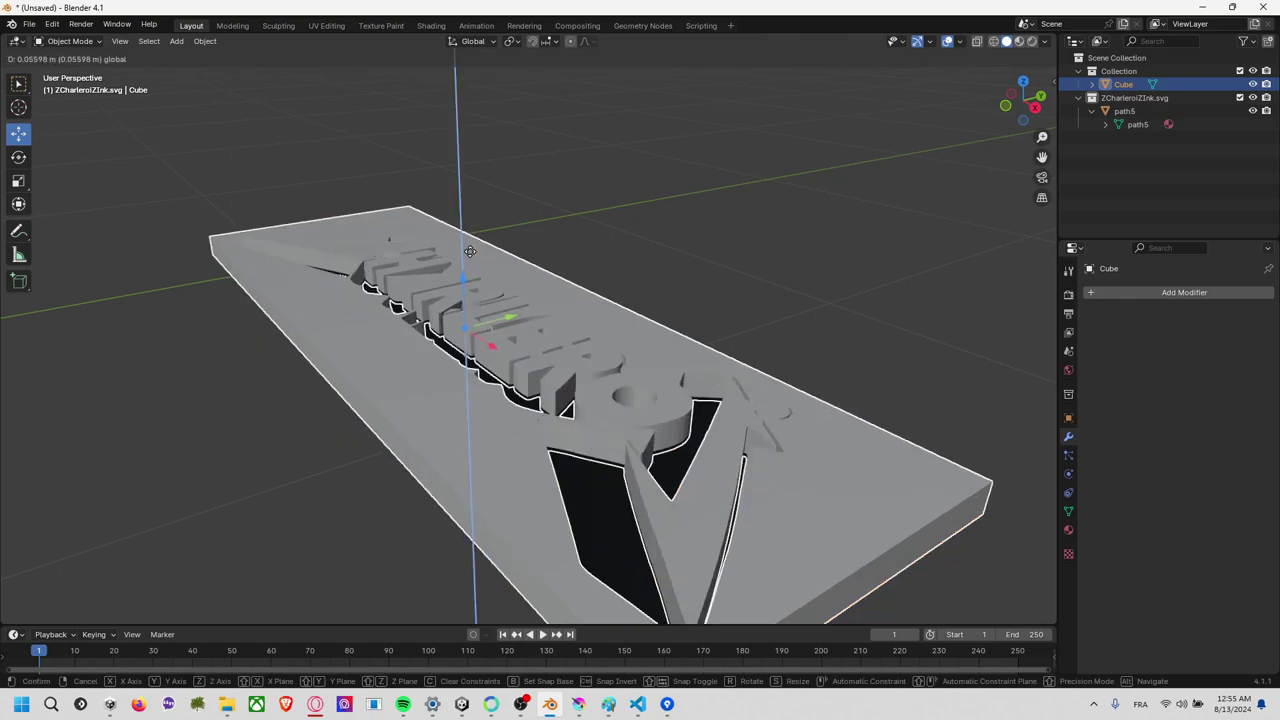
pyautogui.click(700, 138)
pyautogui.moveTo(700, 138)
pyautogui.mouseDown(button='middle')
pyautogui.moveTo(708, 185)
pyautogui.moveTo(748, 175)
pyautogui.moveTo(728, 143)
pyautogui.moveTo(740, 226)
pyautogui.moveTo(737, 200)
pyautogui.mouseUp(button='middle')
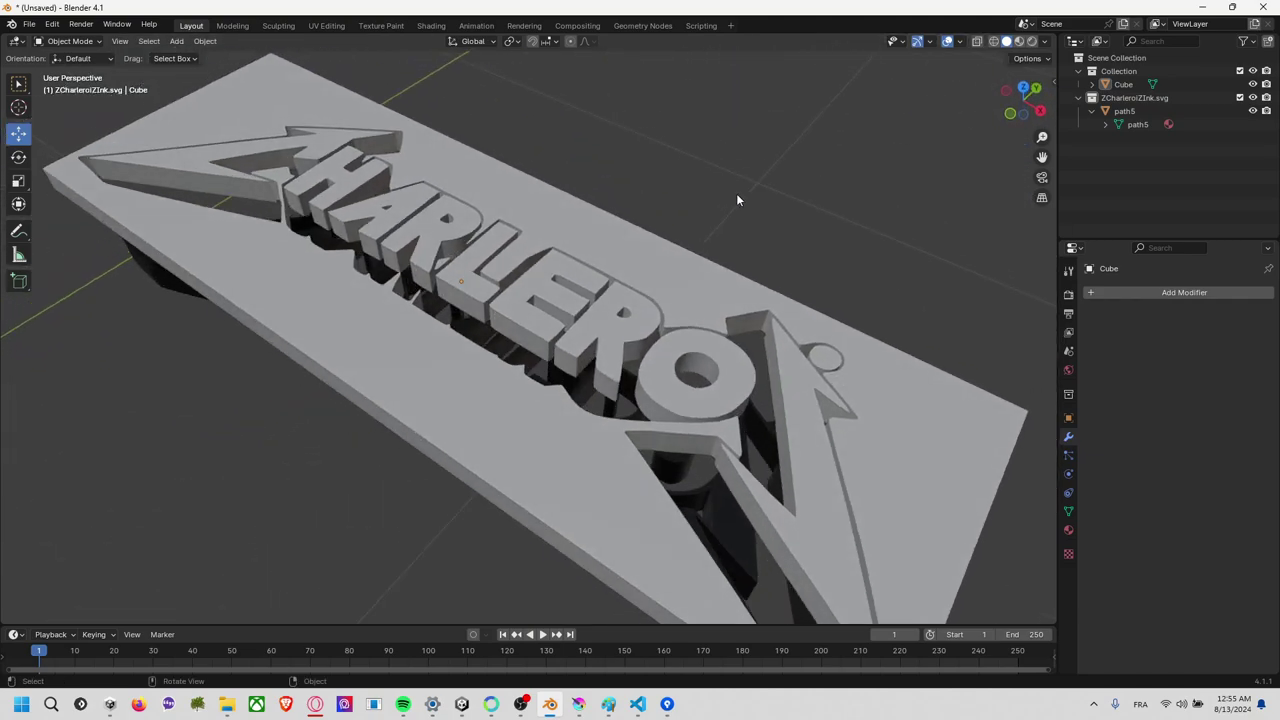
# In Edit Mode, select the plate's connected geometry and delete its faces, leaving the letters.
pyautogui.click(90, 57)
pyautogui.click(250, 96)
pyautogui.click(70, 41)
pyautogui.click(65, 66)
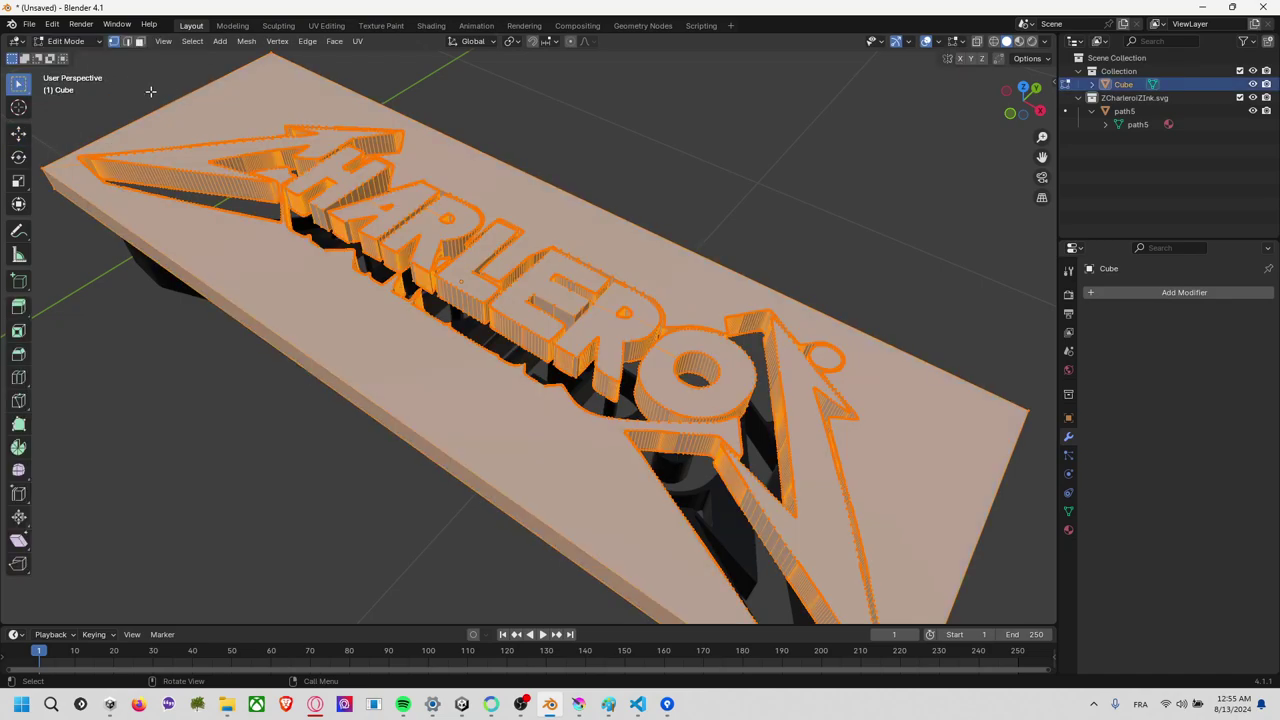
pyautogui.click(552, 163)
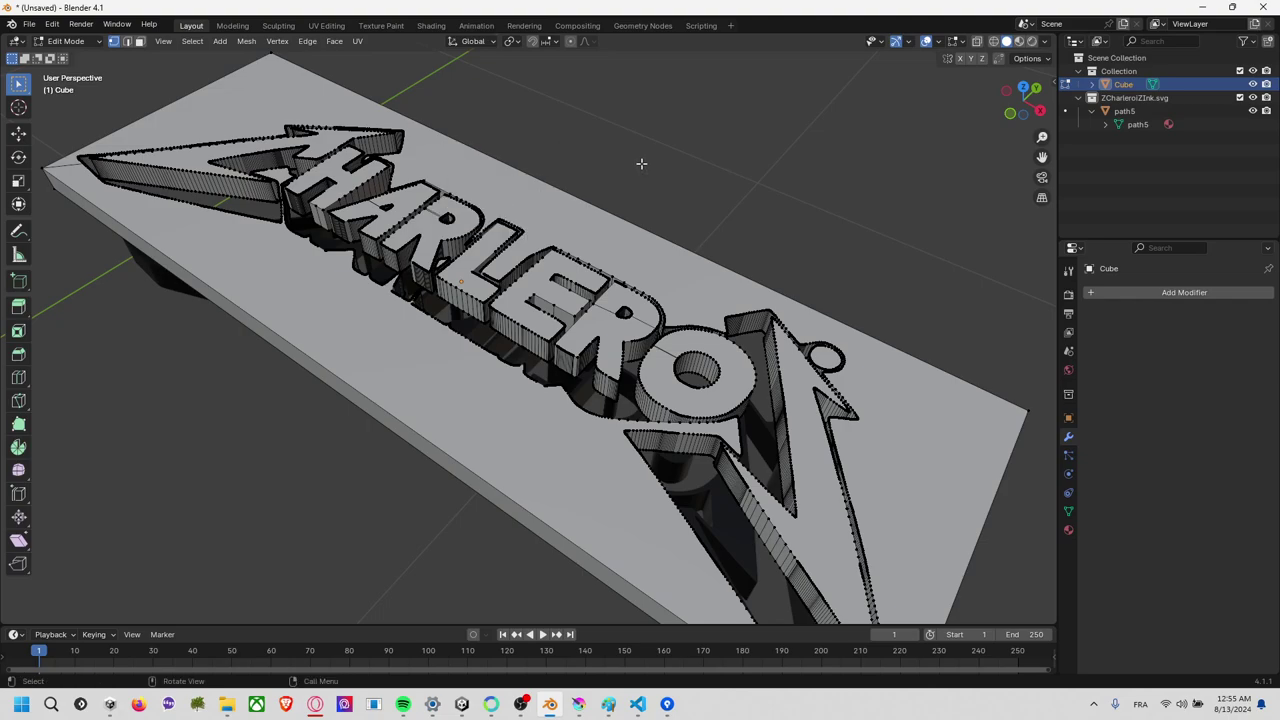
pyautogui.hotkey('ctrl', 'l')
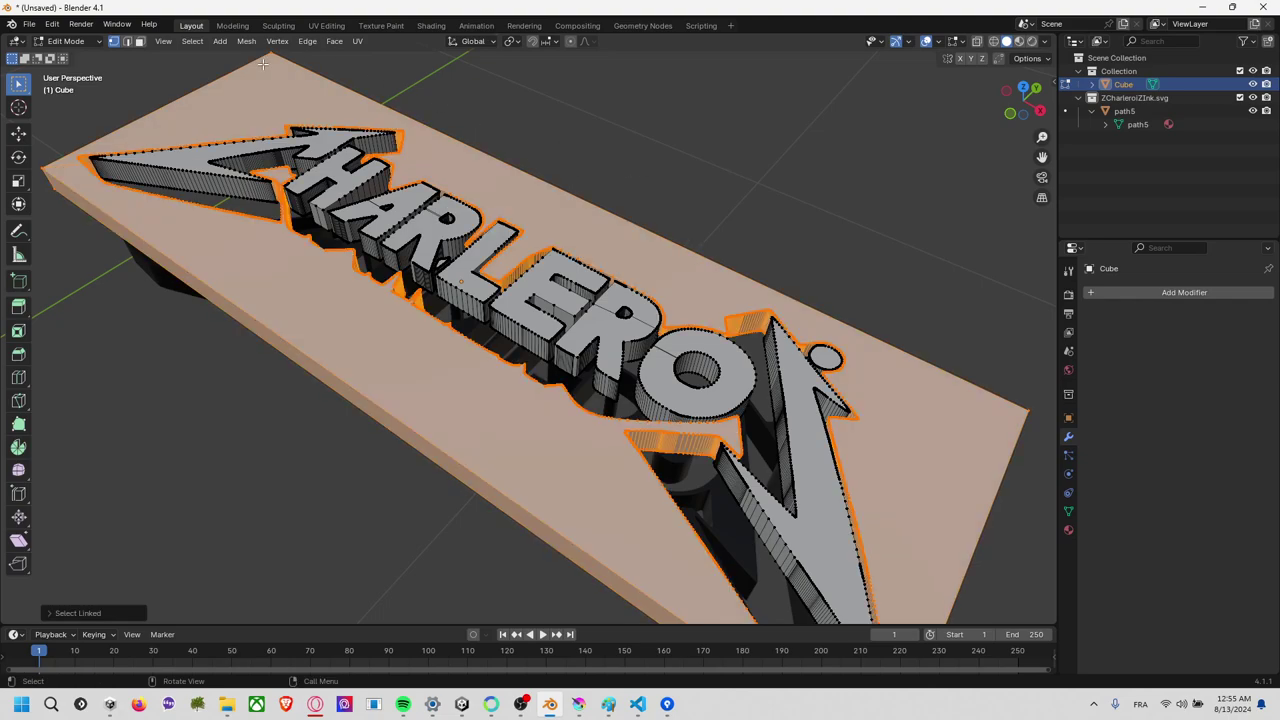
pyautogui.press('x')
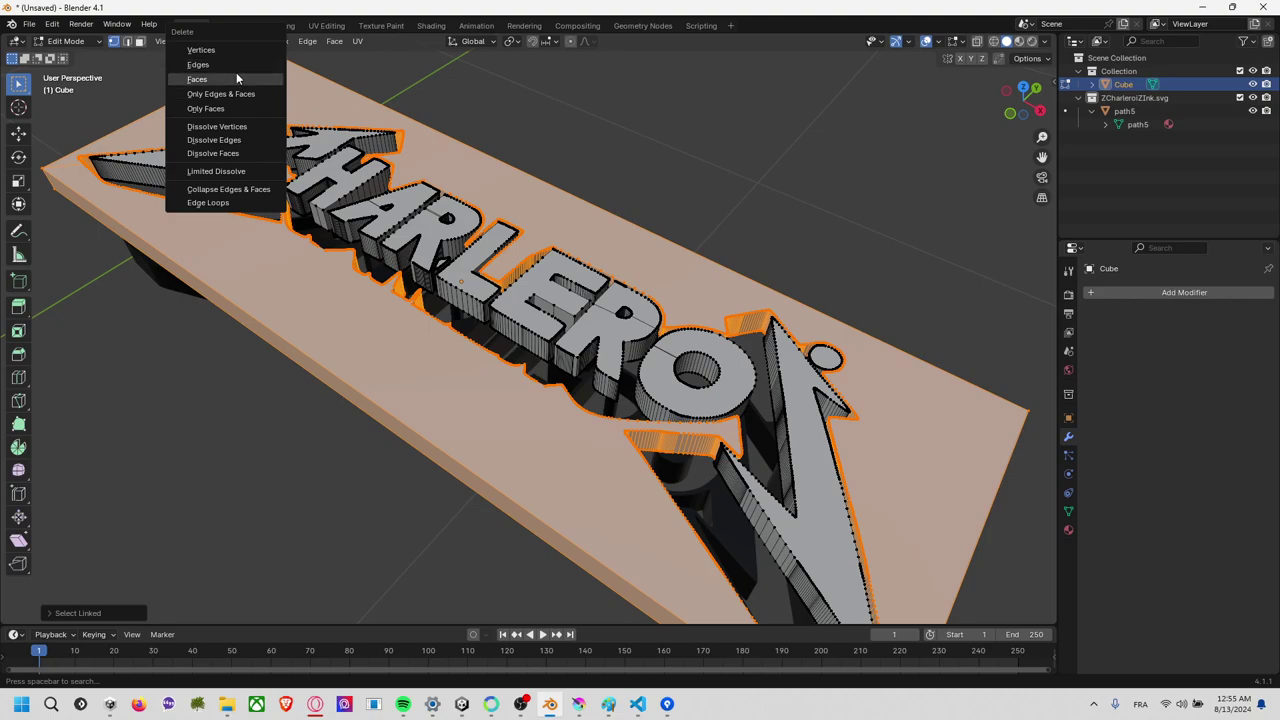
pyautogui.click(236, 73)
pyautogui.moveTo(640, 225)
pyautogui.mouseDown(button='middle')
pyautogui.moveTo(591, 116)
pyautogui.moveTo(713, 278)
pyautogui.moveTo(716, 197)
pyautogui.moveTo(680, 203)
pyautogui.moveTo(600, 258)
pyautogui.mouseUp(button='middle')
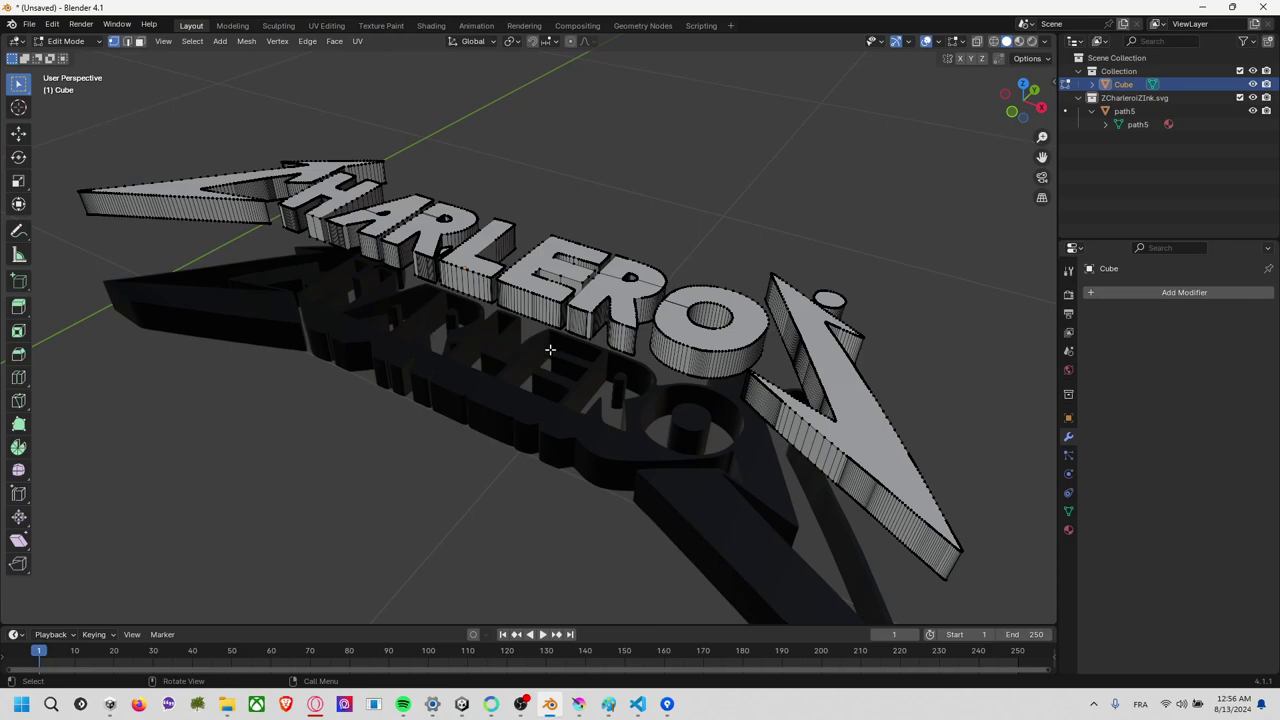
pyautogui.moveTo(925, 391)
pyautogui.mouseDown(button='middle')
pyautogui.moveTo(860, 263)
pyautogui.moveTo(789, 214)
pyautogui.moveTo(692, 245)
pyautogui.moveTo(786, 411)
pyautogui.moveTo(894, 434)
pyautogui.moveTo(923, 399)
pyautogui.moveTo(894, 371)
pyautogui.mouseUp(button='middle')
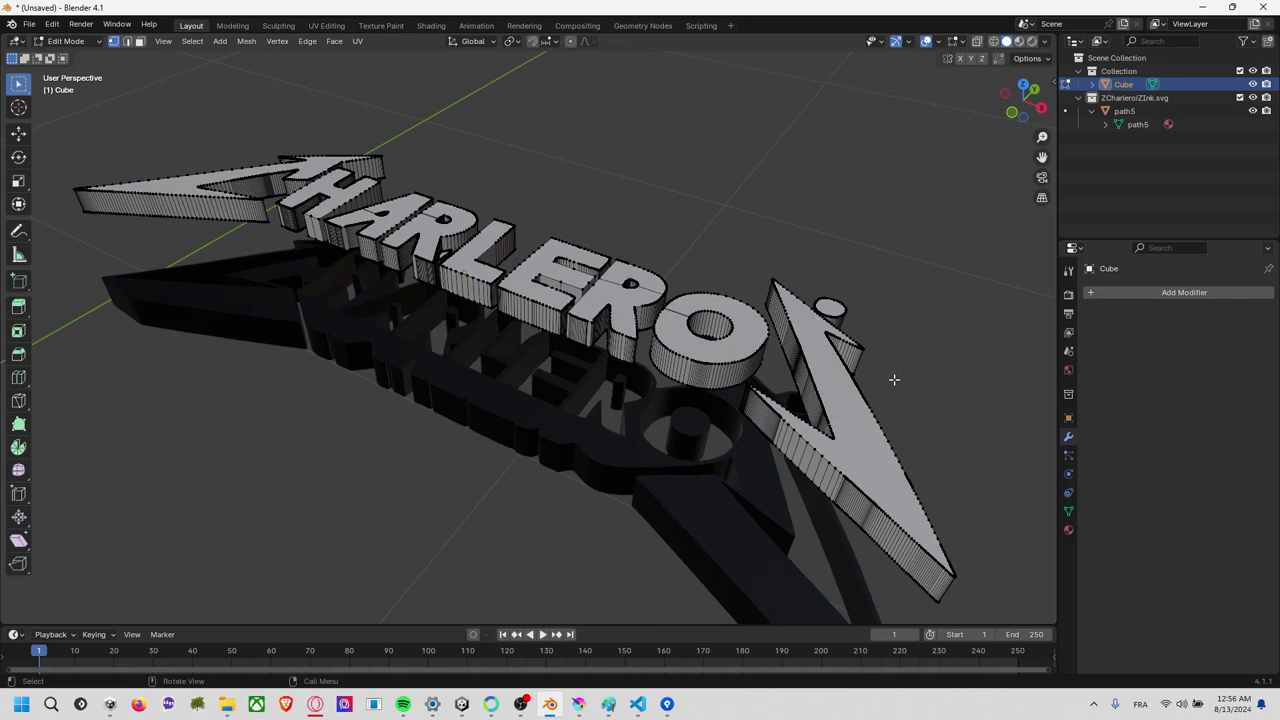
pyautogui.scroll(-3, 894, 371)
# Back in Object Mode, duplicate the letters together with the path5 logo and move the copy upward.
pyautogui.click(82, 42)
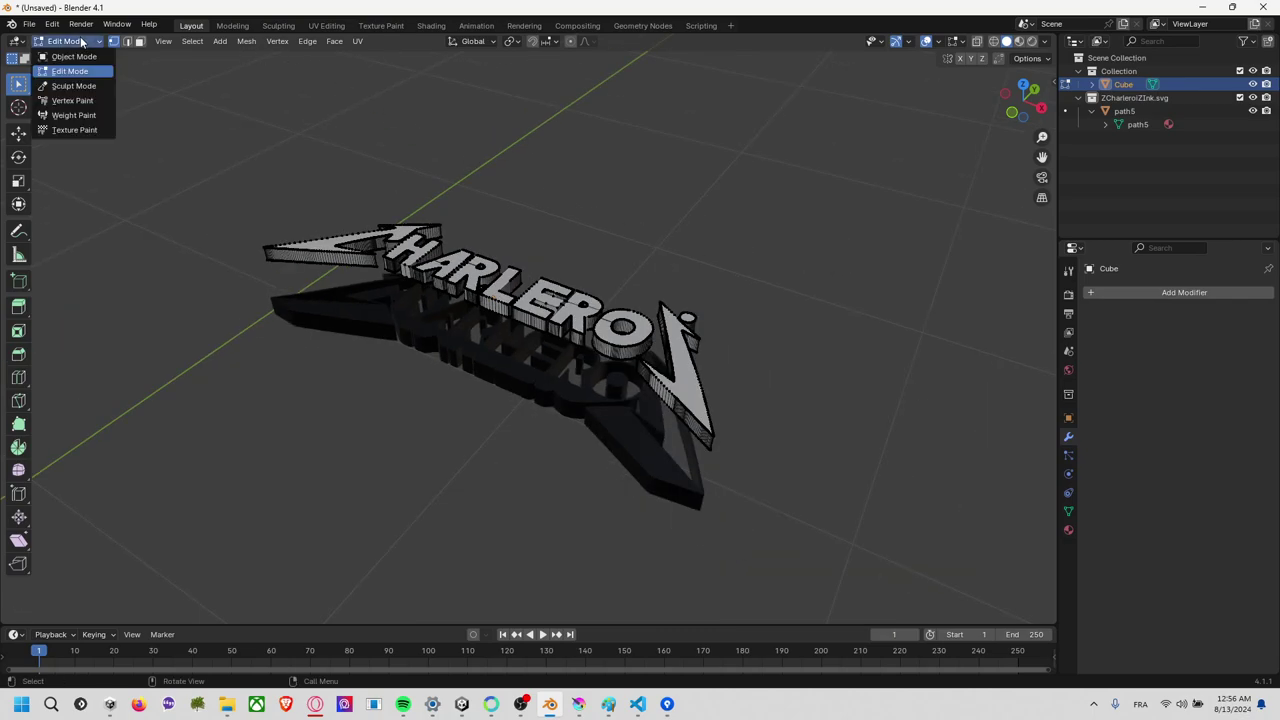
pyautogui.click(75, 57)
pyautogui.moveTo(708, 319)
pyautogui.mouseDown(button='middle')
pyautogui.moveTo(753, 320)
pyautogui.moveTo(569, 378)
pyautogui.mouseUp(button='middle')
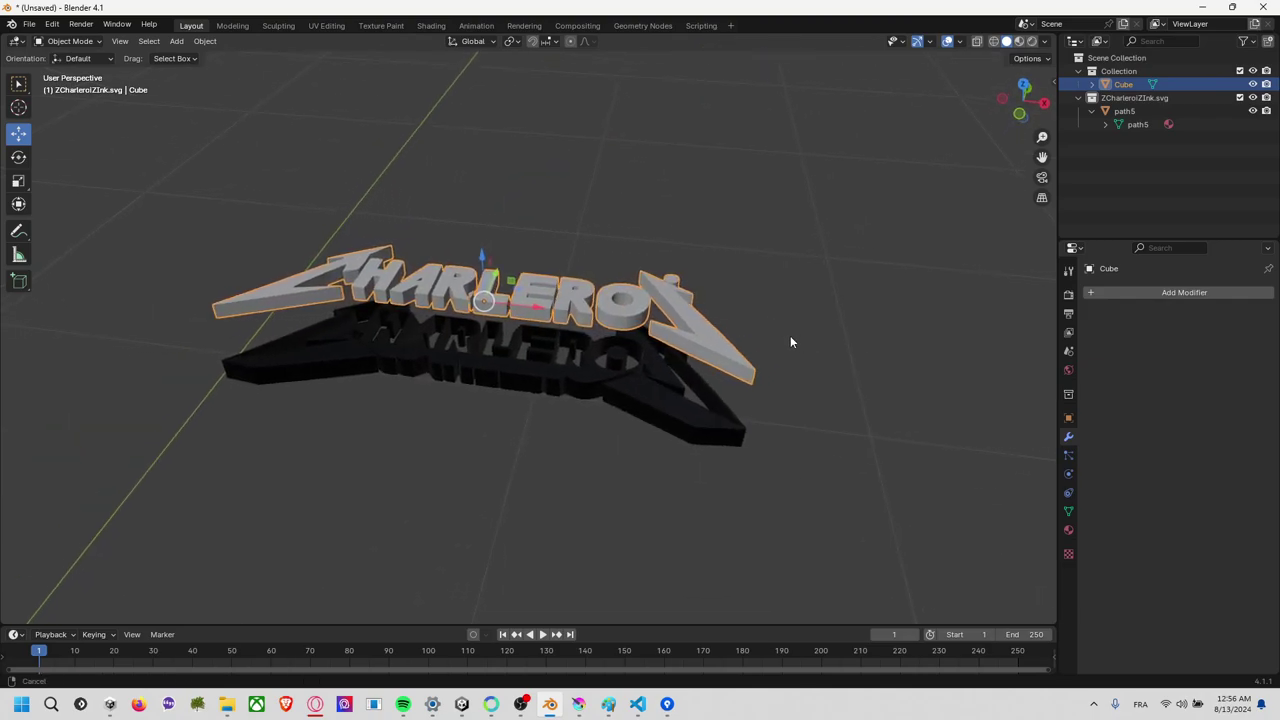
pyautogui.keyDown('shift'); pyautogui.click(545, 378); pyautogui.keyUp('shift')
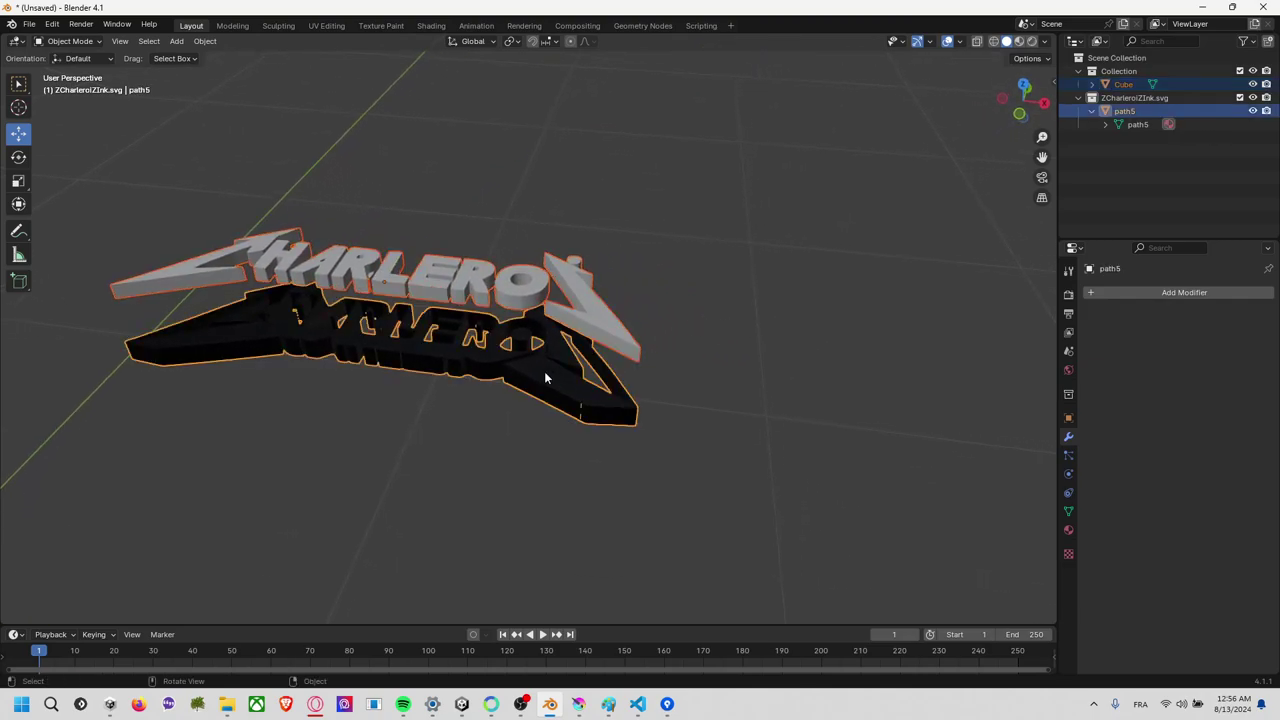
pyautogui.hotkey('shift', 'd')
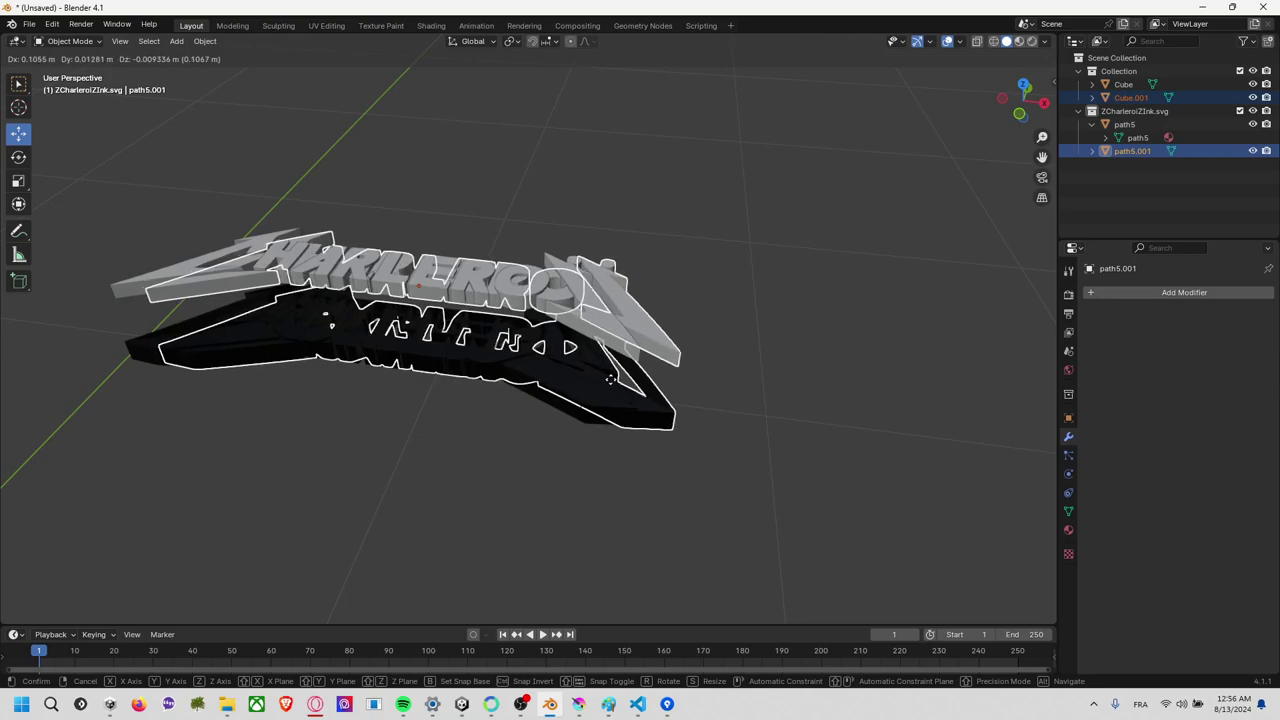
pyautogui.click(823, 376)
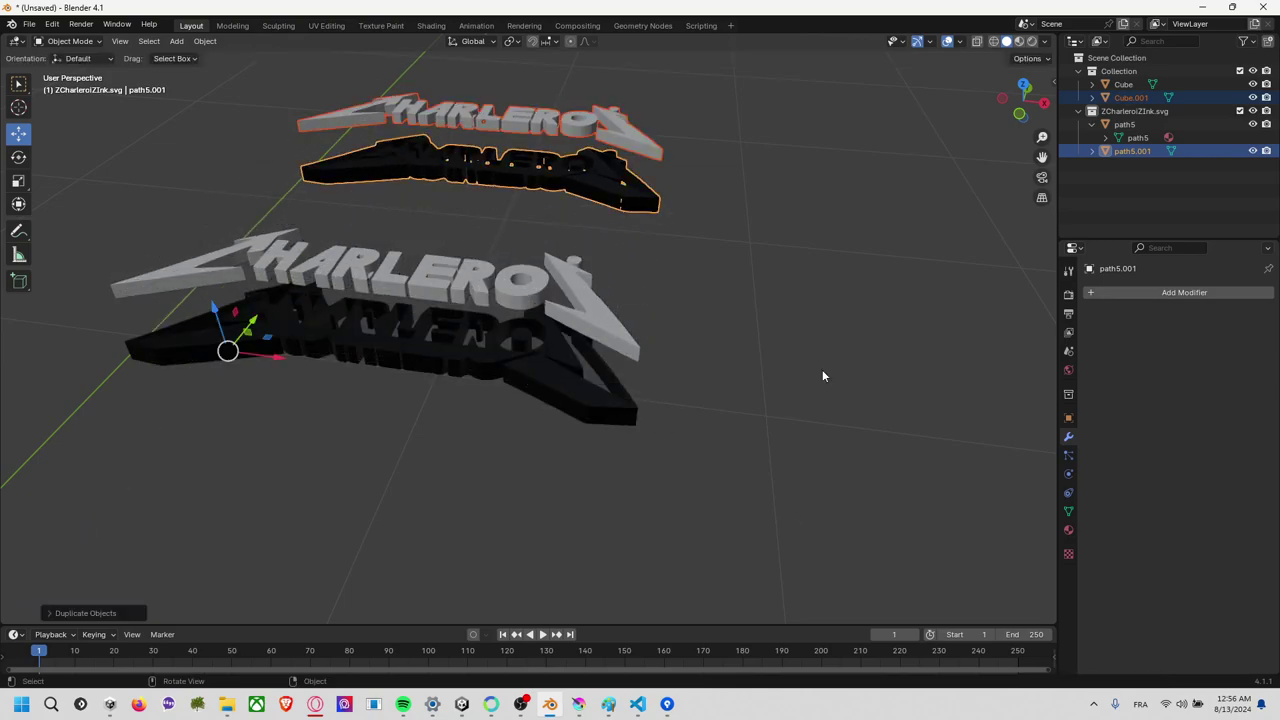
# Select the duplicated letters Cube.001.
pyautogui.moveTo(731, 250); pyautogui.dragTo(680, 480, button='middle')
pyautogui.scroll(3, 599, 526)
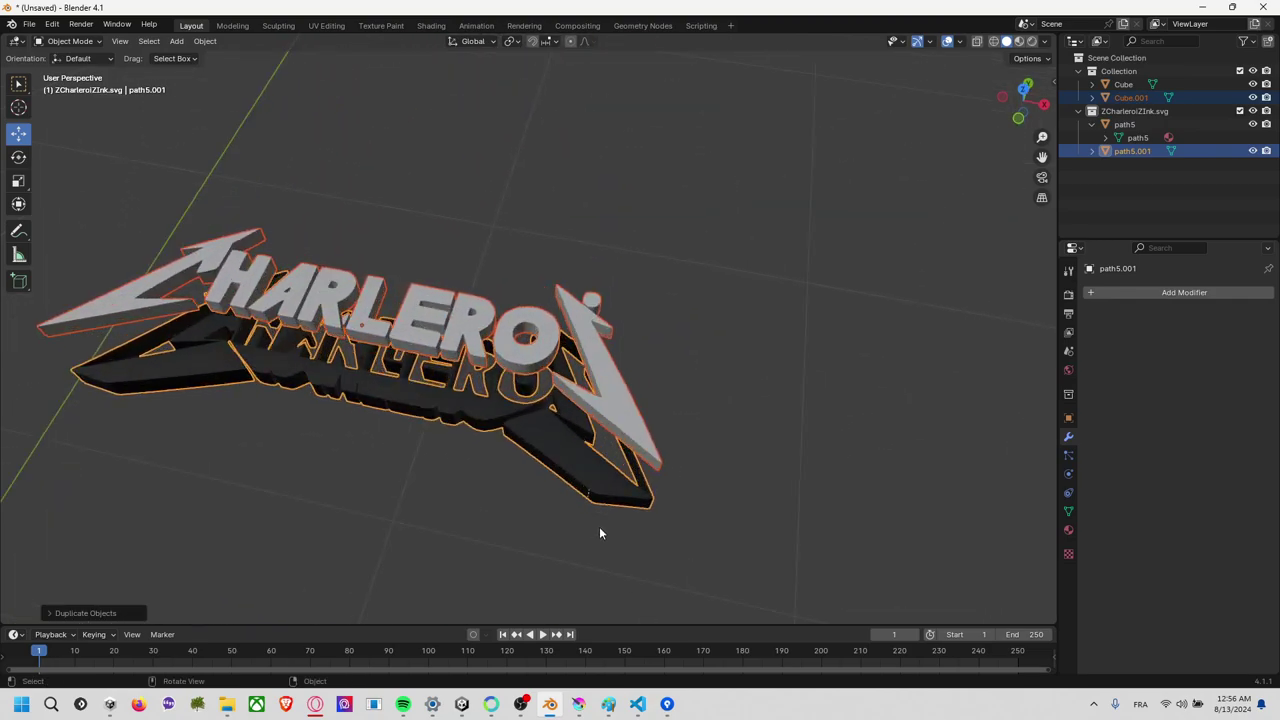
pyautogui.scroll(3, 665, 525)
pyautogui.scroll(-3, 810, 507)
pyautogui.moveTo(811, 509)
pyautogui.mouseDown(button='middle')
pyautogui.moveTo(829, 500)
pyautogui.moveTo(809, 391)
pyautogui.moveTo(819, 558)
pyautogui.moveTo(776, 262)
pyautogui.moveTo(640, 338)
pyautogui.mouseUp(button='middle')
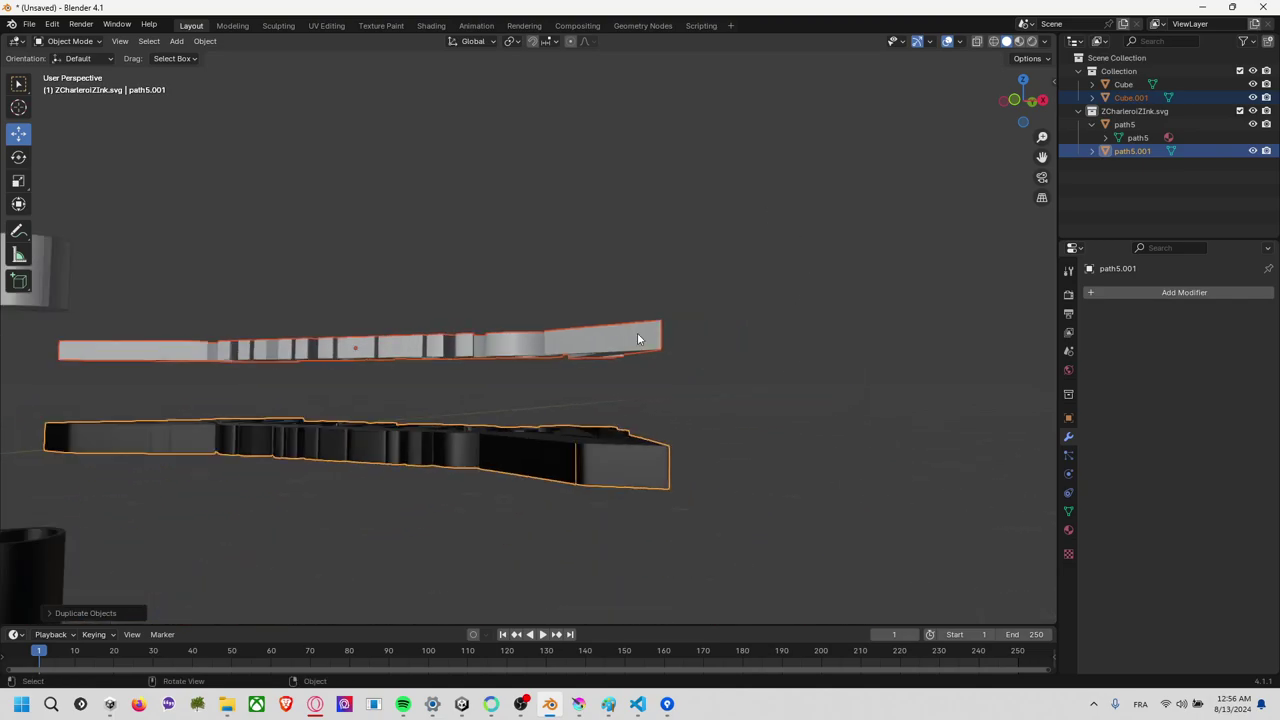
pyautogui.click(640, 338)
pyautogui.click(633, 262)
pyautogui.moveTo(557, 257)
pyautogui.mouseDown(button='middle')
pyautogui.moveTo(560, 291)
pyautogui.moveTo(524, 254)
pyautogui.mouseUp(button='middle')
pyautogui.click(411, 297)
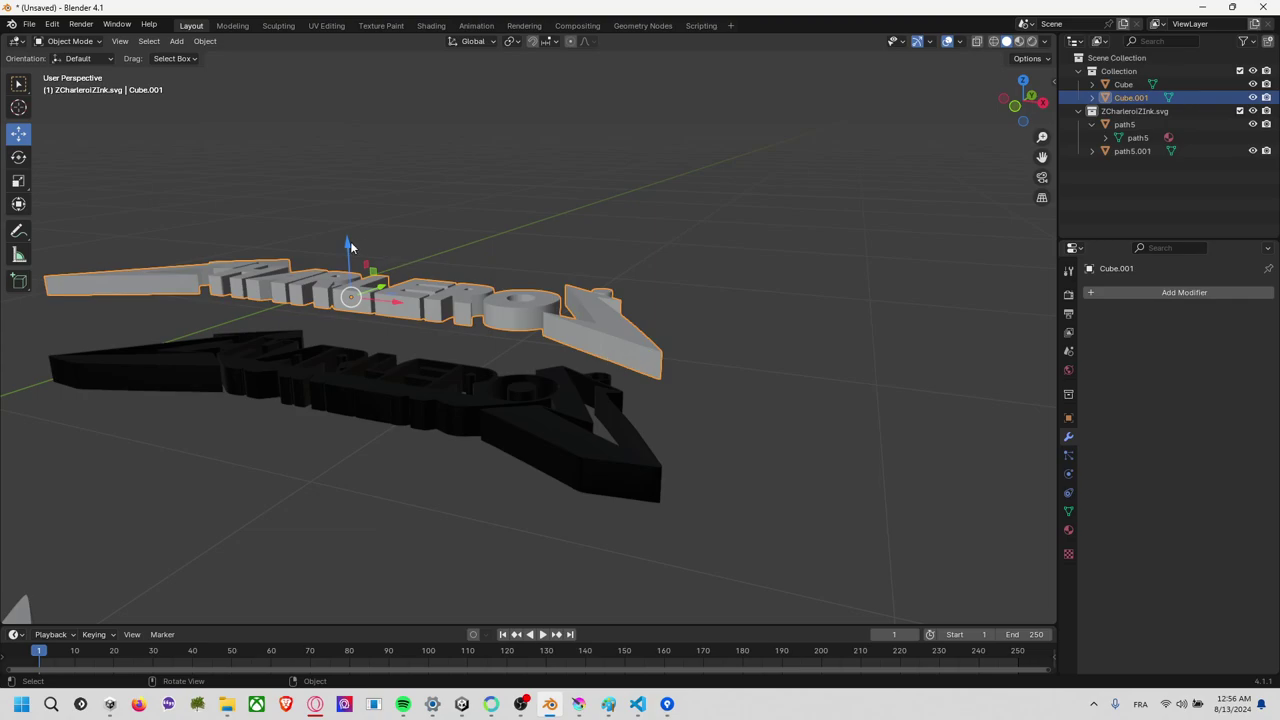
pyautogui.click(355, 250)
pyautogui.click(380, 291)
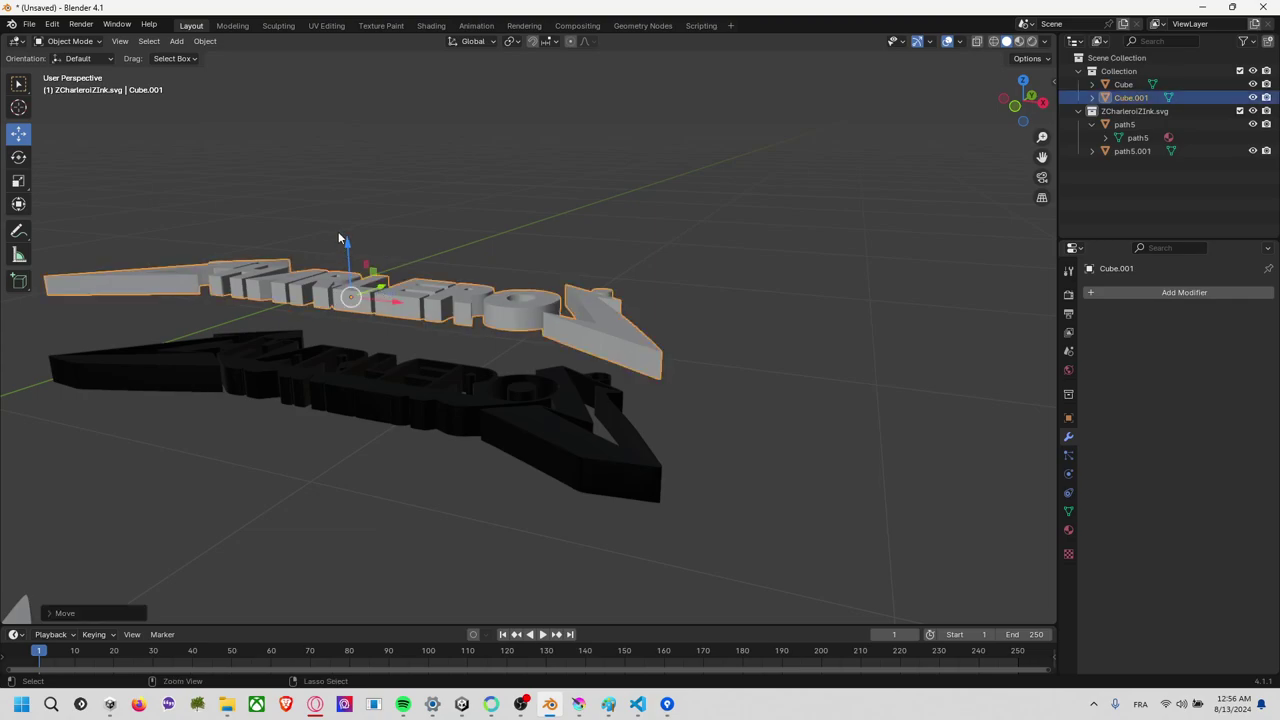
# Lower Cube.001 into the black backing and view it from the right side.
pyautogui.moveTo(346, 242); pyautogui.dragTo(358, 345)
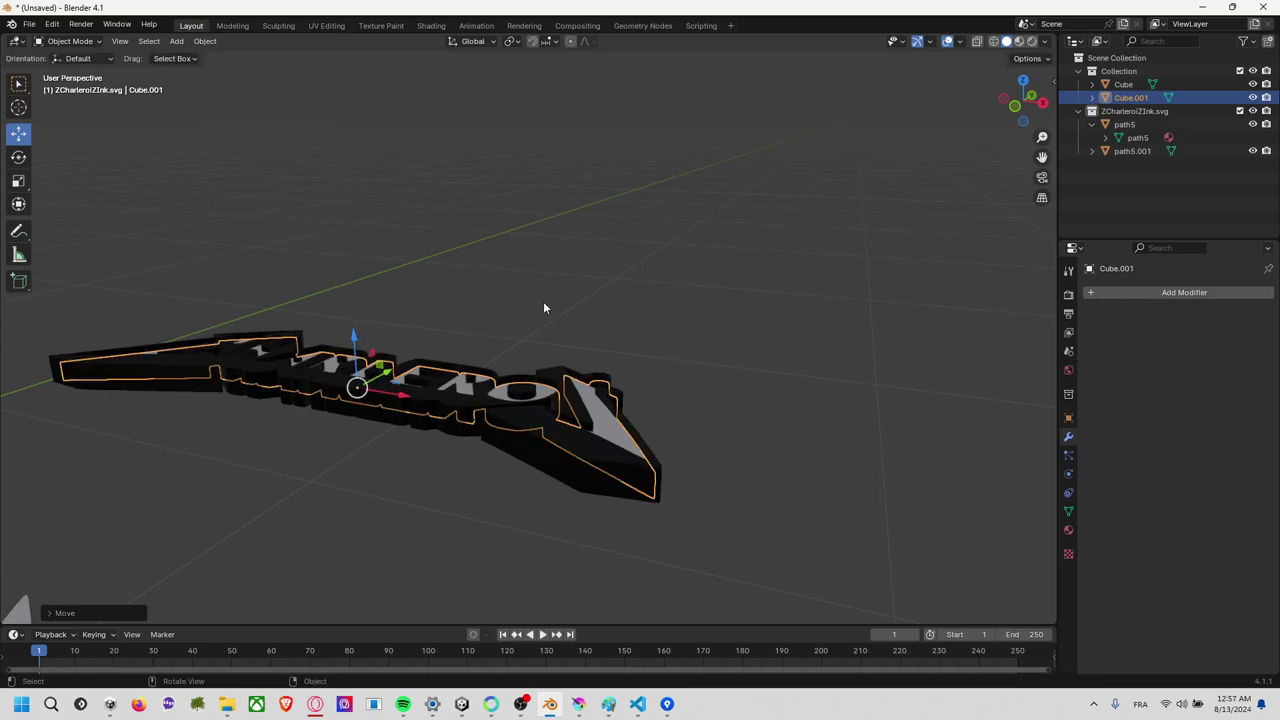
pyautogui.moveTo(543, 301); pyautogui.dragTo(928, 132, button='middle')
pyautogui.click(1028, 107)
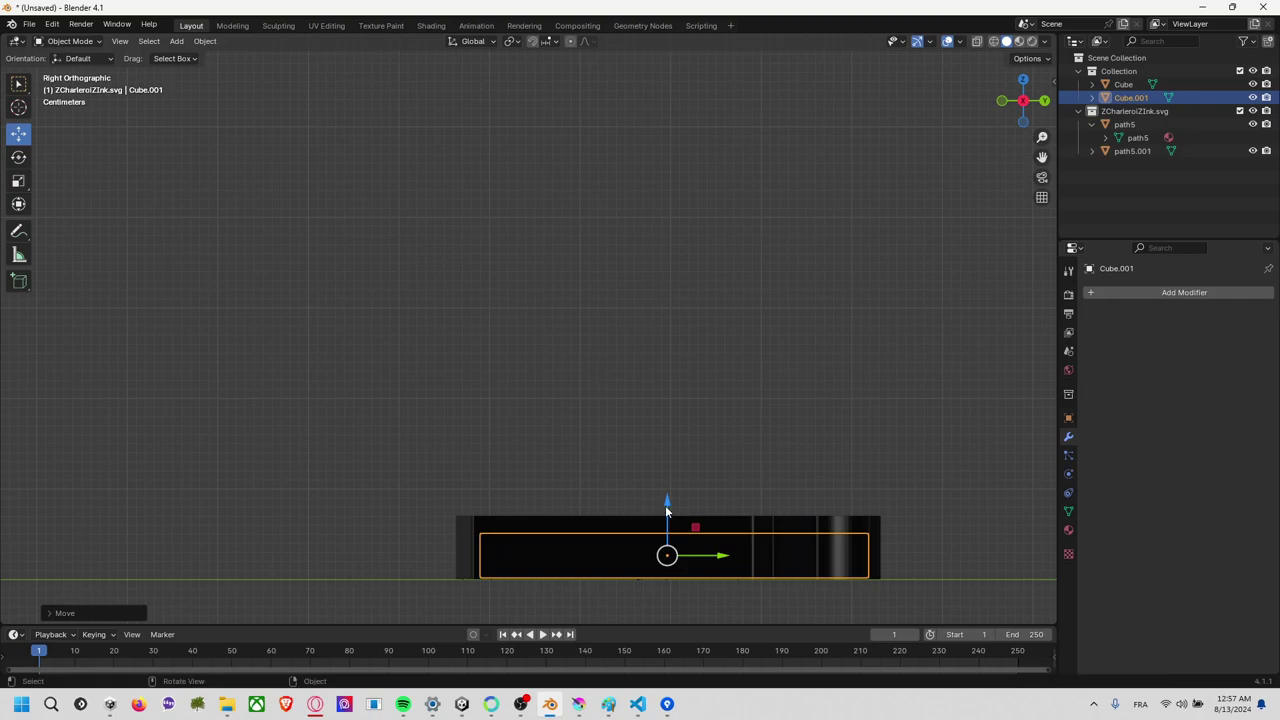
# Scale Cube.001 slightly taller along Z, then orbit back to a perspective view.
pyautogui.moveTo(667, 512); pyautogui.dragTo(665, 495)
pyautogui.press('s')
pyautogui.press('z')
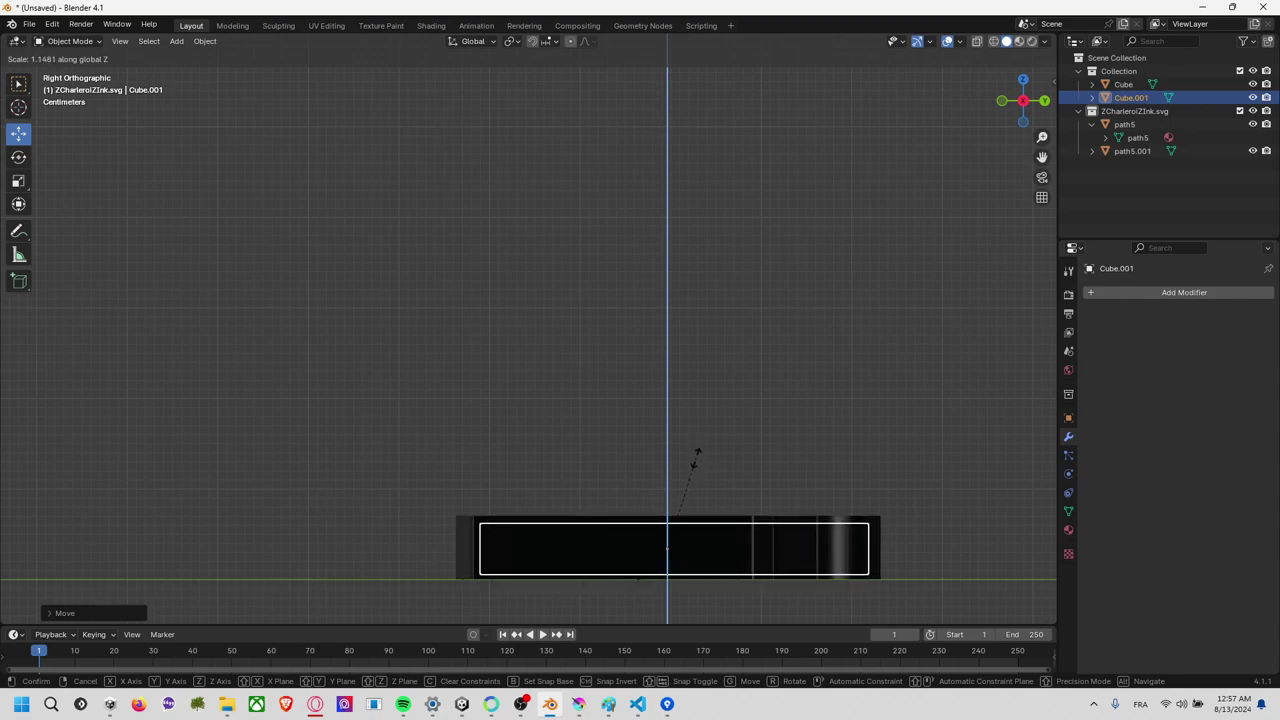
pyautogui.click(697, 457)
pyautogui.moveTo(696, 462)
pyautogui.mouseDown(button='middle')
pyautogui.moveTo(760, 319)
pyautogui.moveTo(713, 220)
pyautogui.mouseUp(button='middle')
pyautogui.click(760, 319)
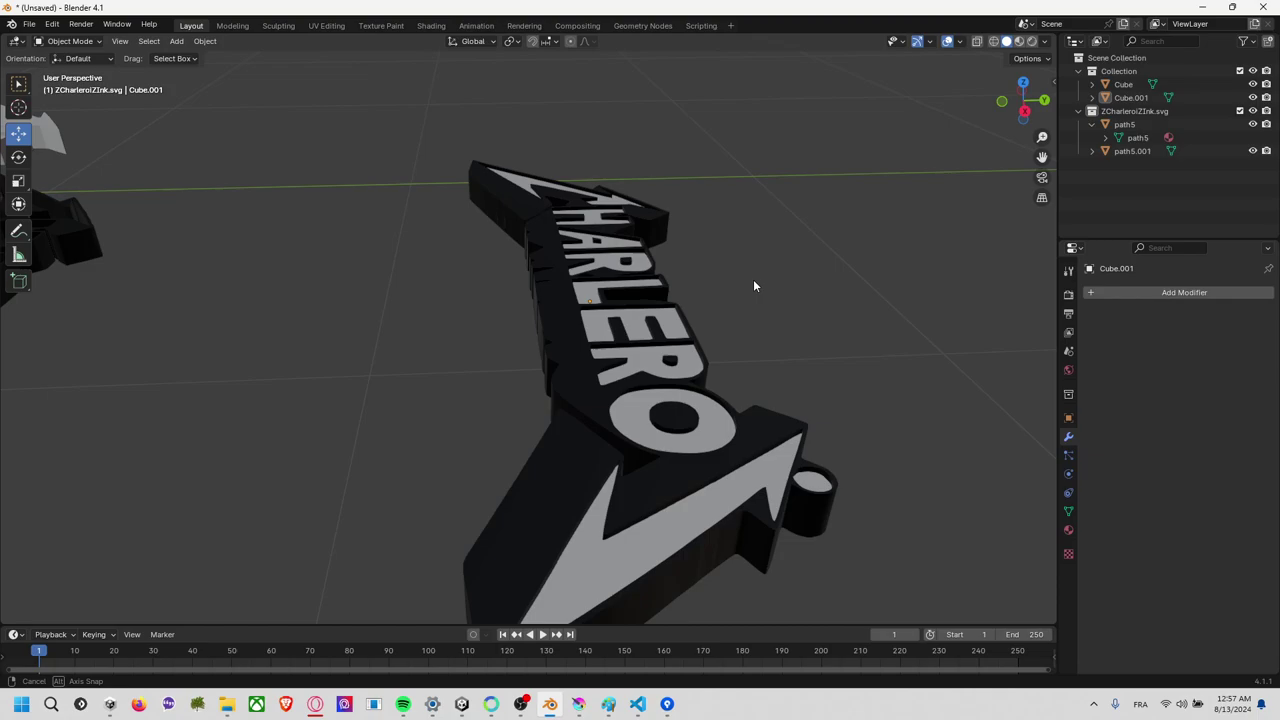
# Move the second logo (path5.001 and Cube.001) left, beside the first logo.
pyautogui.moveTo(713, 220)
pyautogui.mouseDown(button='middle')
pyautogui.moveTo(753, 286)
pyautogui.moveTo(677, 307)
pyautogui.mouseUp(button='middle')
pyautogui.click(565, 290)
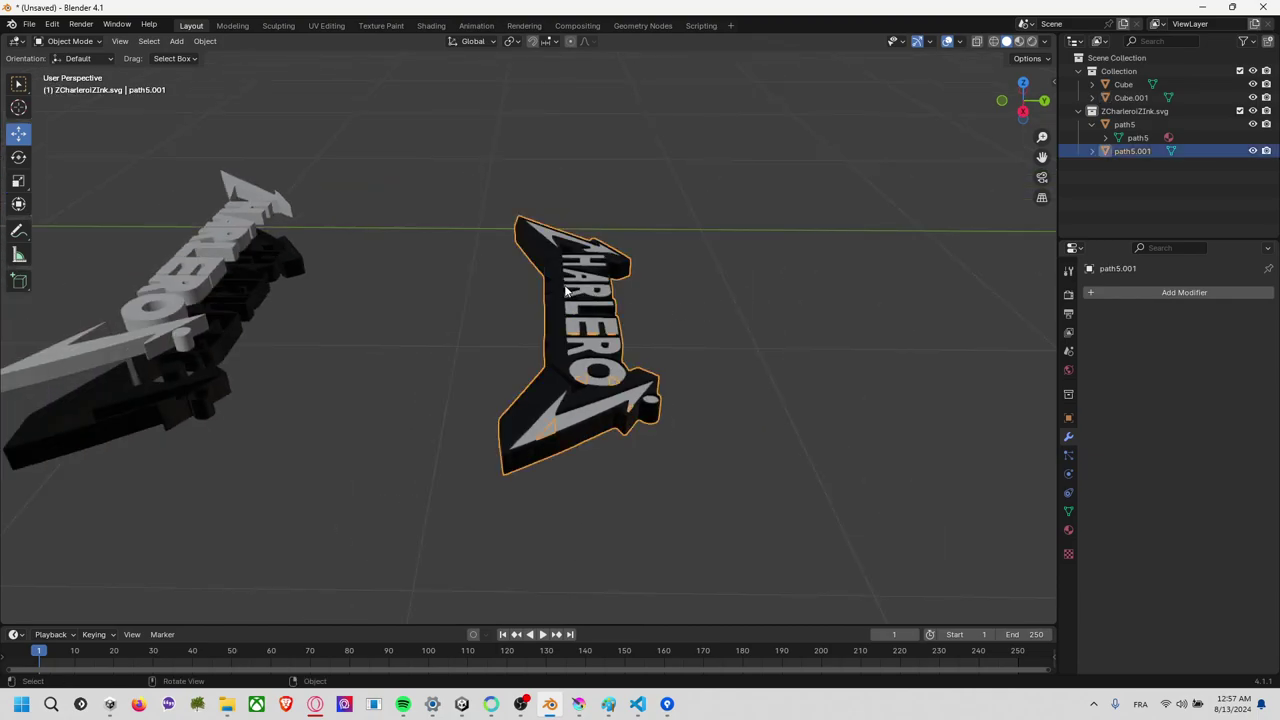
pyautogui.keyDown('shift'); pyautogui.click(597, 290); pyautogui.keyUp('shift')
pyautogui.keyDown('shift'); pyautogui.click(509, 280); pyautogui.keyUp('shift')
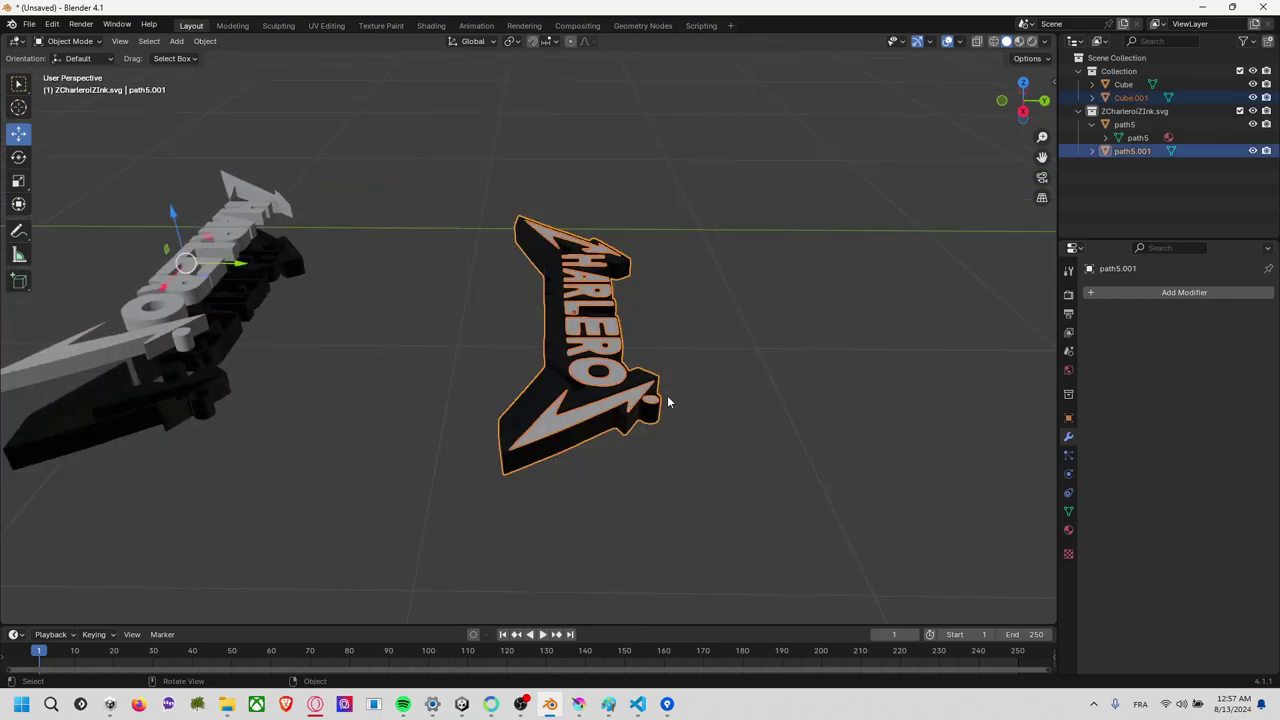
pyautogui.moveTo(238, 266); pyautogui.dragTo(485, 349)
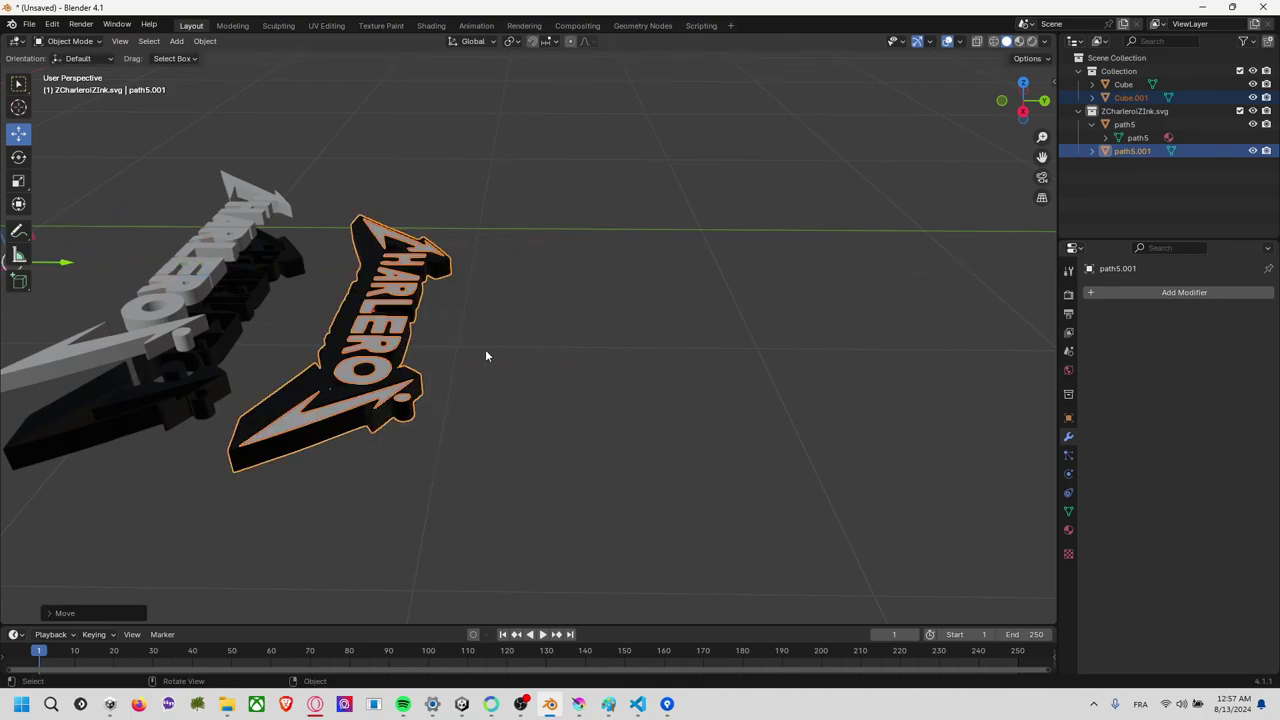
pyautogui.click(488, 350)
pyautogui.moveTo(492, 353)
pyautogui.mouseDown(button='middle')
pyautogui.moveTo(525, 361)
pyautogui.moveTo(484, 348)
pyautogui.mouseUp(button='middle')
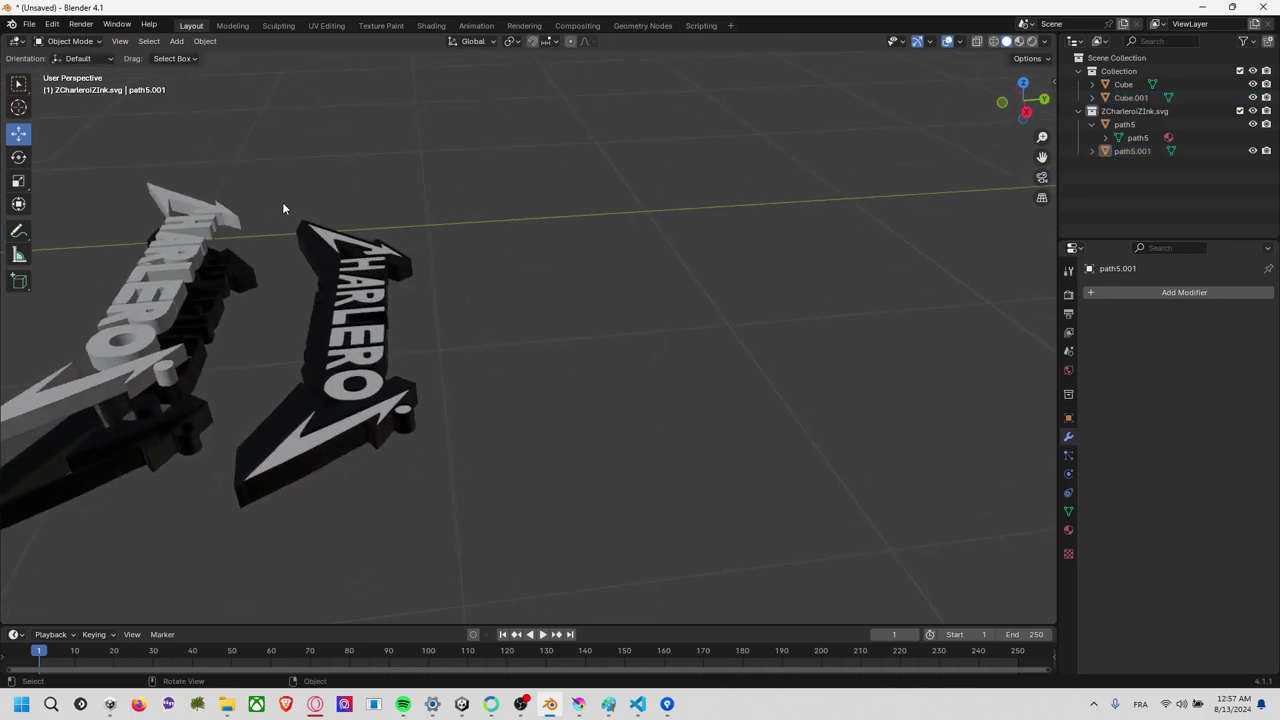
# Duplicate the right logo along Y into a third copy, then join the middle logo's parts.
pyautogui.moveTo(282, 208); pyautogui.dragTo(477, 445)
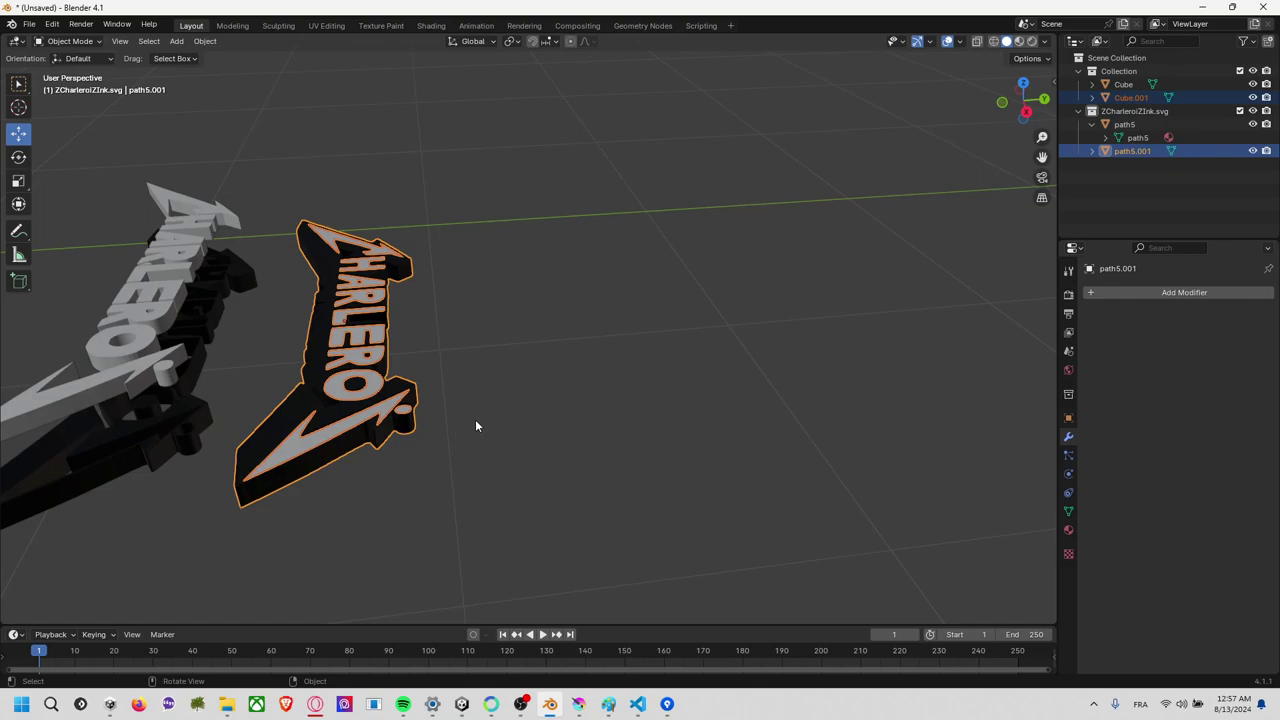
pyautogui.hotkey('shift', 'd')
pyautogui.press('y')
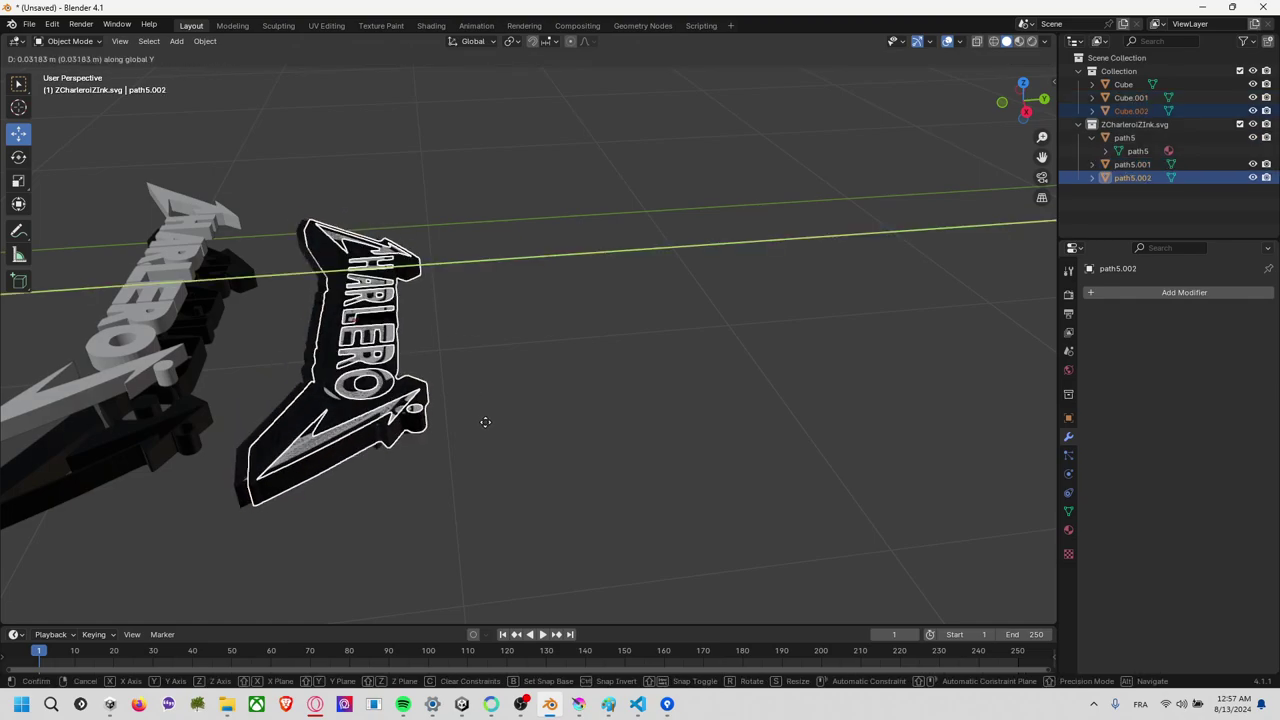
pyautogui.click(681, 415)
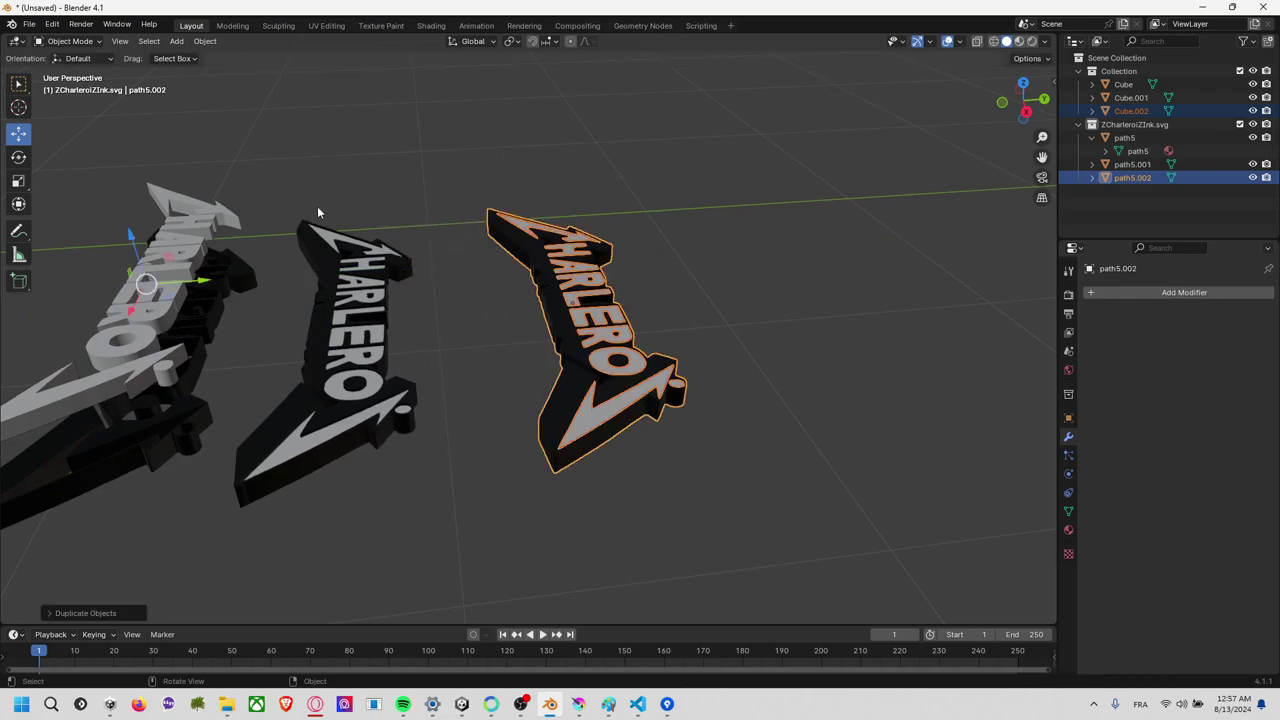
pyautogui.moveTo(317, 212); pyautogui.dragTo(427, 473)
pyautogui.hotkey('ctrl', 'j')
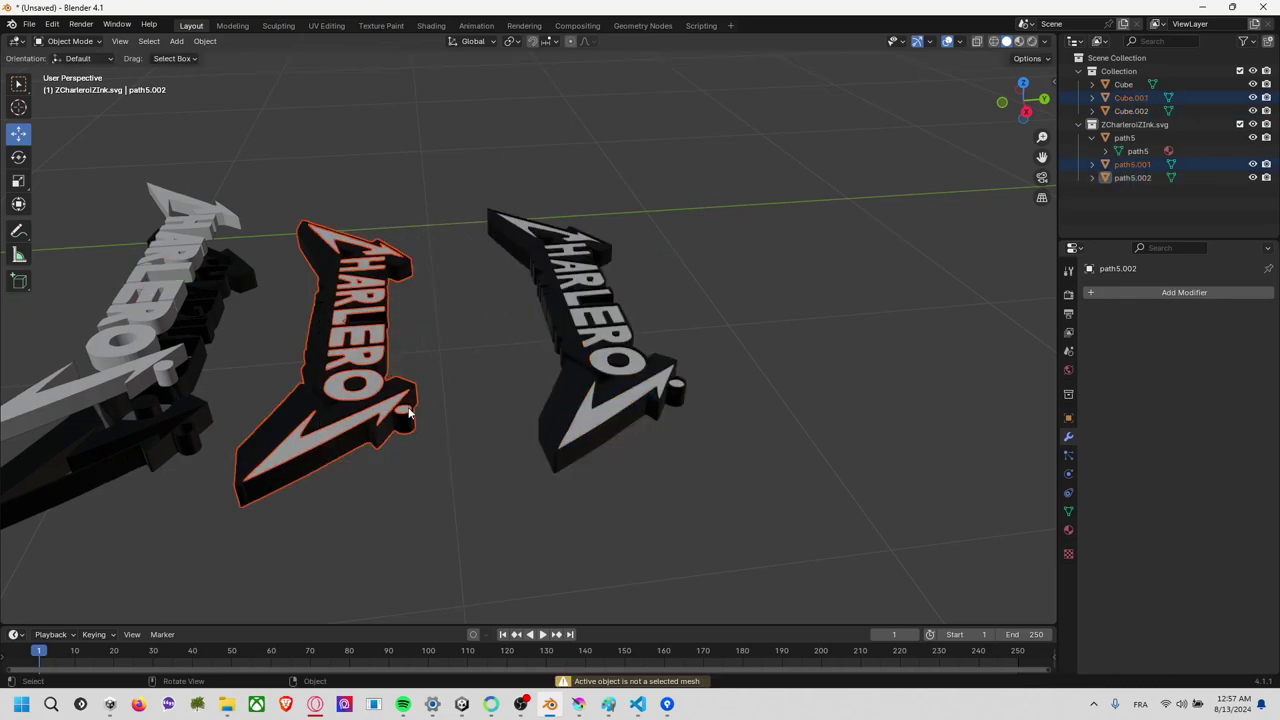
# Select both parts of the third logo, Cube.002 and its black backing.
pyautogui.moveTo(472, 378)
pyautogui.mouseDown(button='middle')
pyautogui.moveTo(467, 352)
pyautogui.moveTo(643, 386)
pyautogui.moveTo(457, 390)
pyautogui.mouseUp(button='middle')
pyautogui.click(458, 358)
pyautogui.scroll(3, 623, 391)
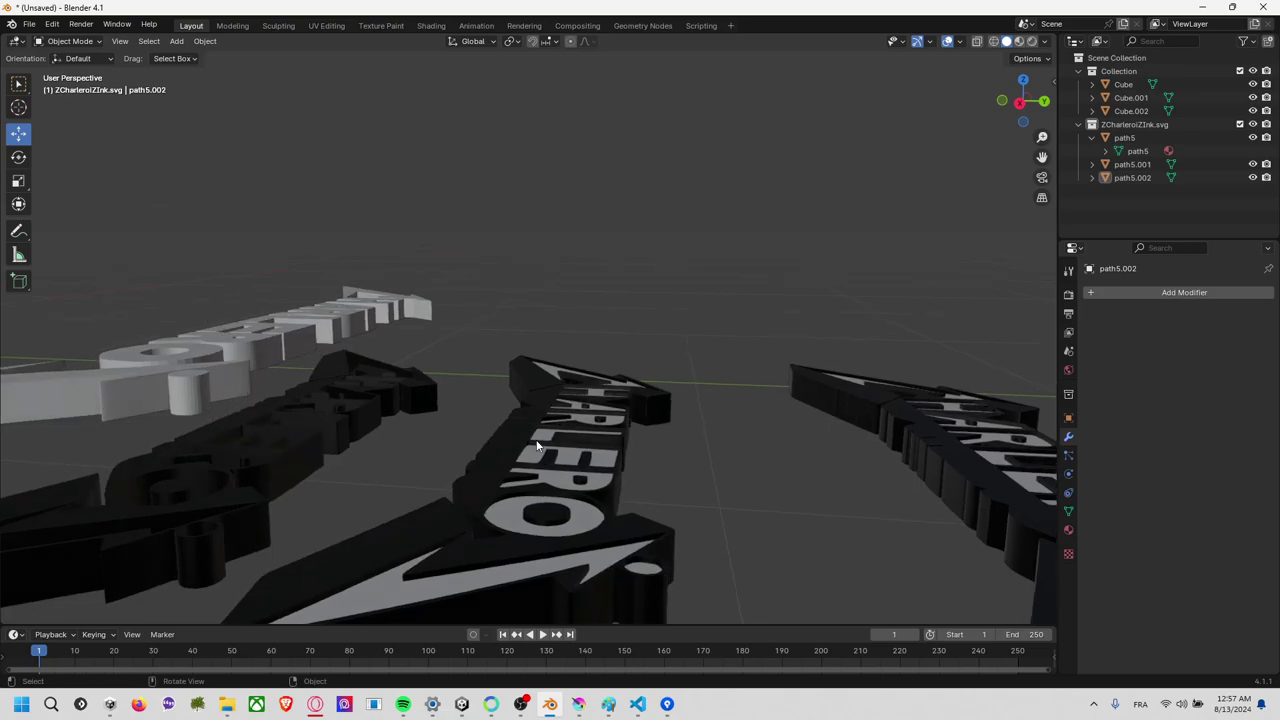
pyautogui.moveTo(537, 445); pyautogui.dragTo(514, 372, button='middle')
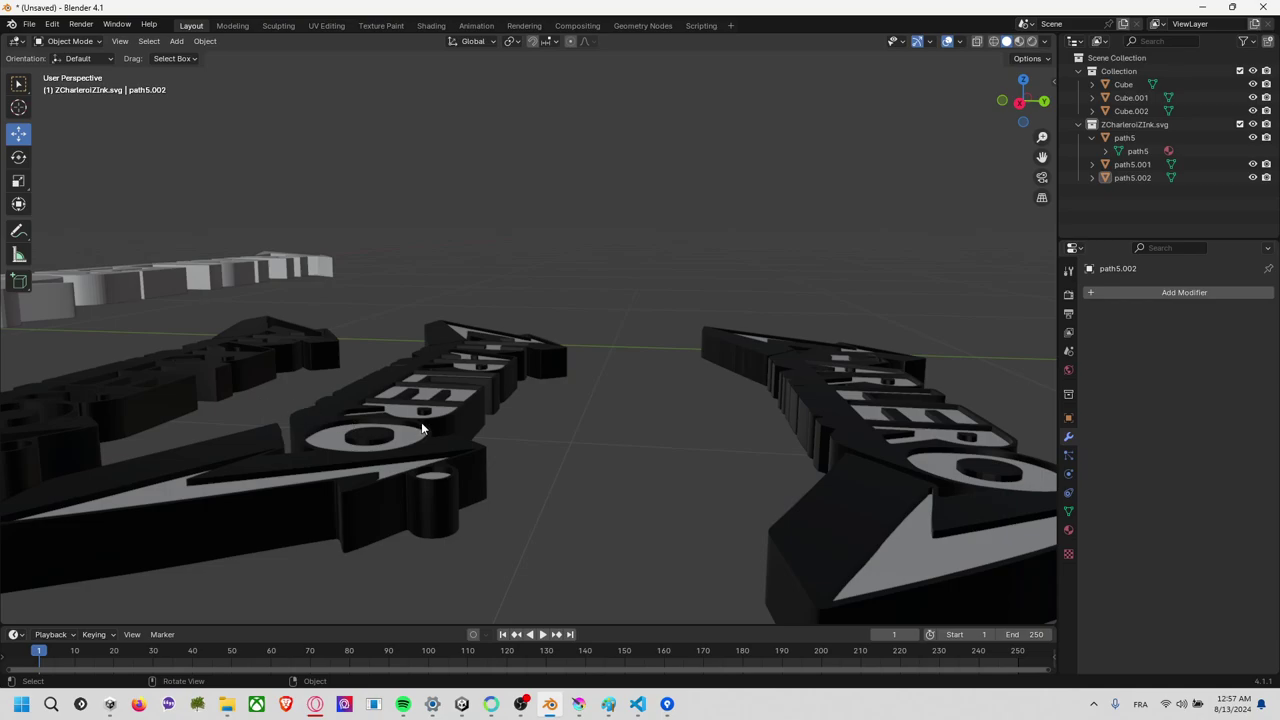
pyautogui.moveTo(418, 442)
pyautogui.mouseDown(button='middle')
pyautogui.moveTo(481, 456)
pyautogui.moveTo(643, 443)
pyautogui.moveTo(614, 471)
pyautogui.moveTo(683, 437)
pyautogui.moveTo(353, 371)
pyautogui.mouseUp(button='middle')
pyautogui.click(606, 290)
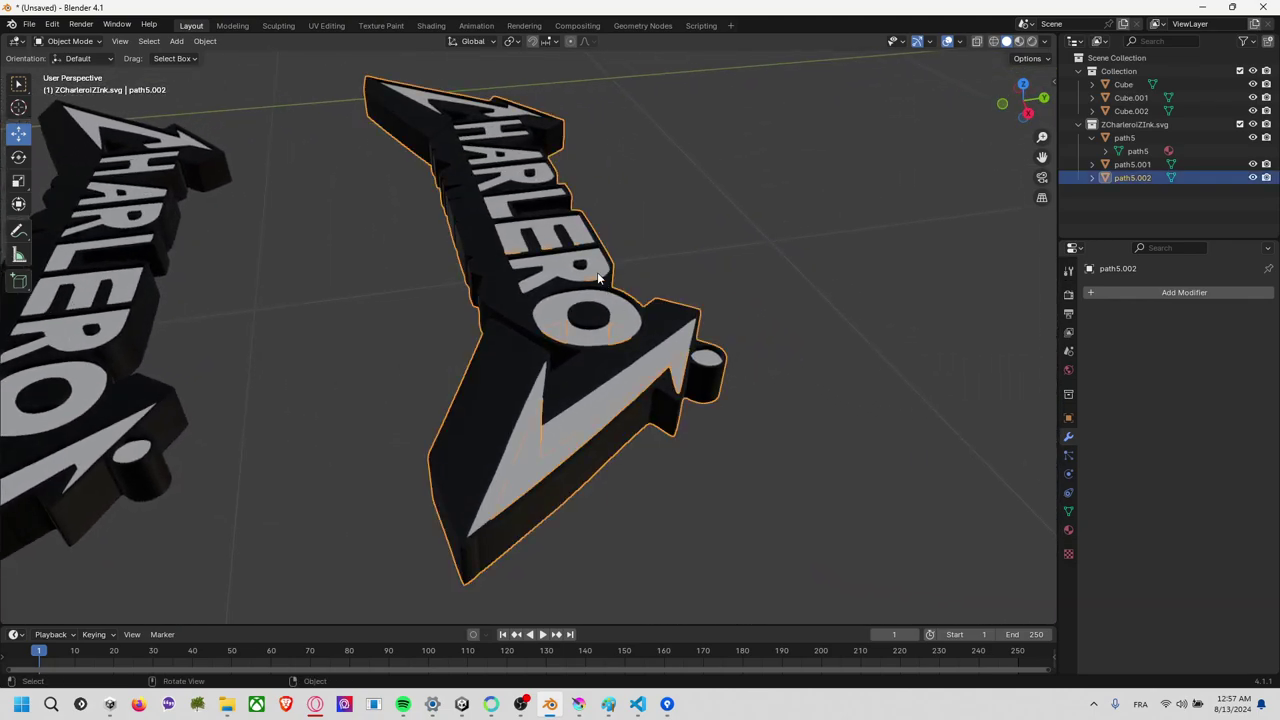
pyautogui.click(658, 321)
pyautogui.moveTo(333, 60); pyautogui.dragTo(788, 574)
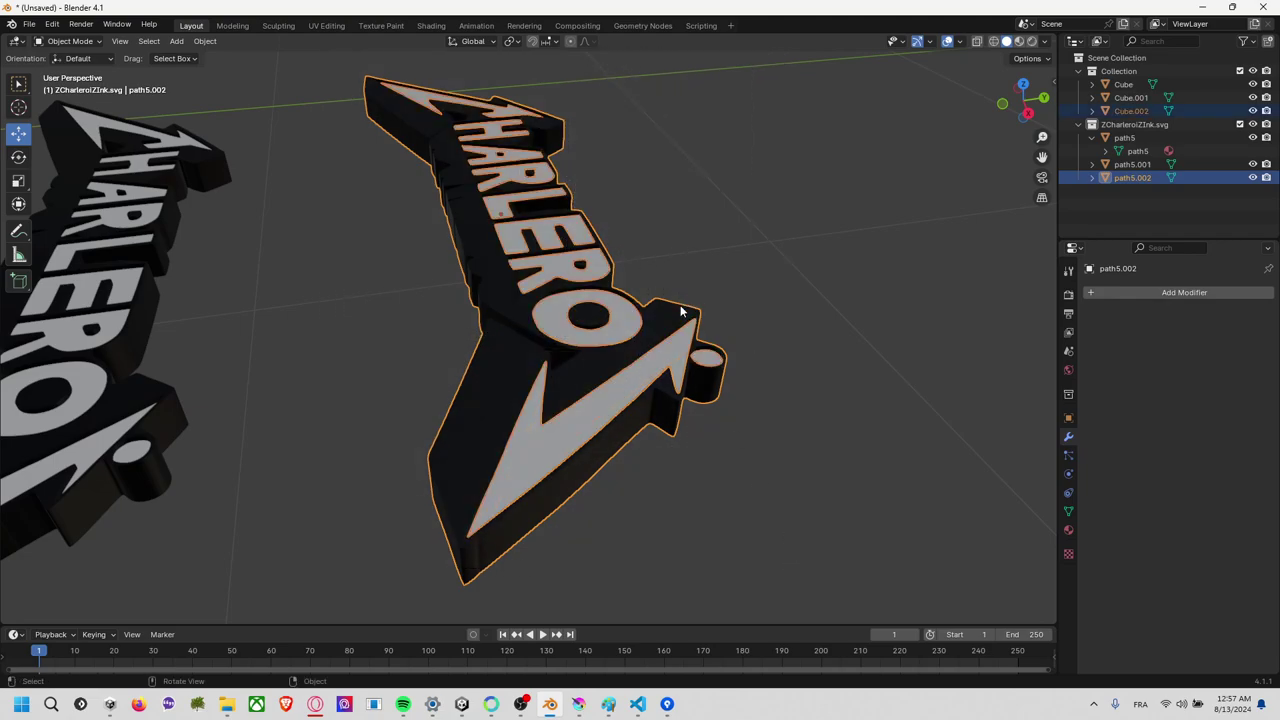
# Delete the right logo's letters and enter Edit Mode on the remaining path5.002 backing.
pyautogui.press('Delete')
pyautogui.click(729, 294)
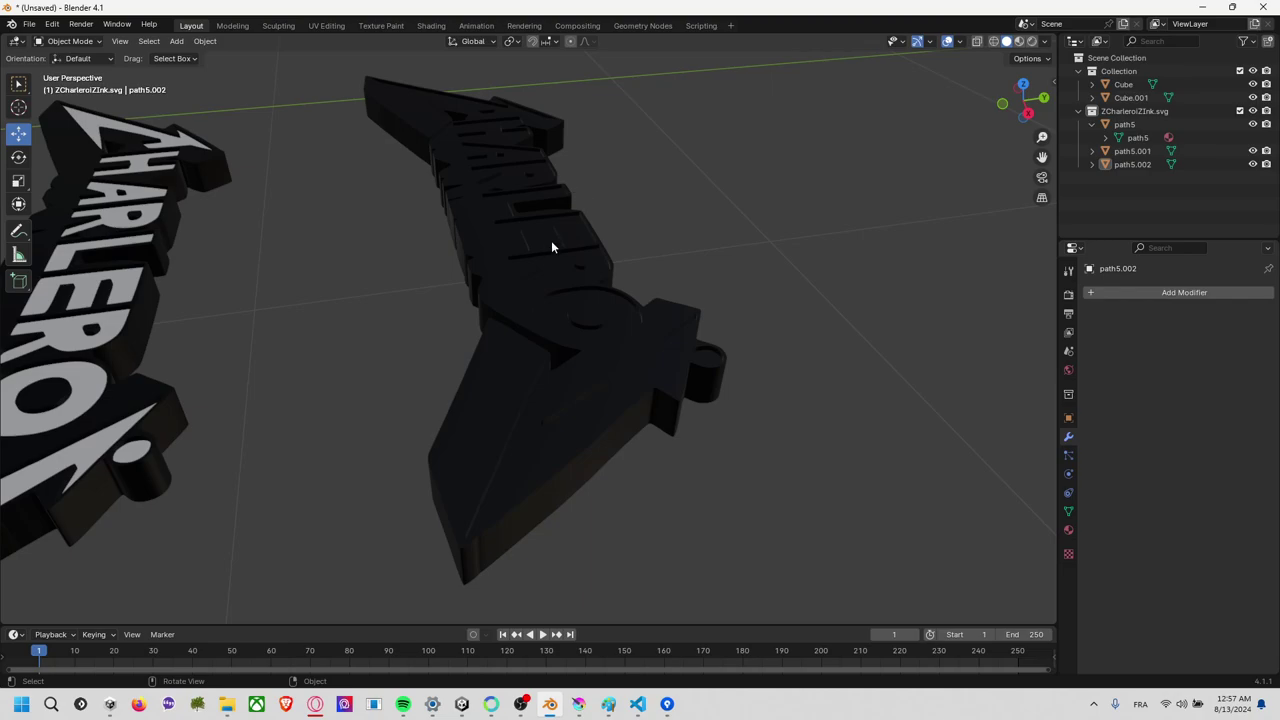
pyautogui.click(1027, 113)
pyautogui.moveTo(711, 237); pyautogui.dragTo(640, 332, button='middle')
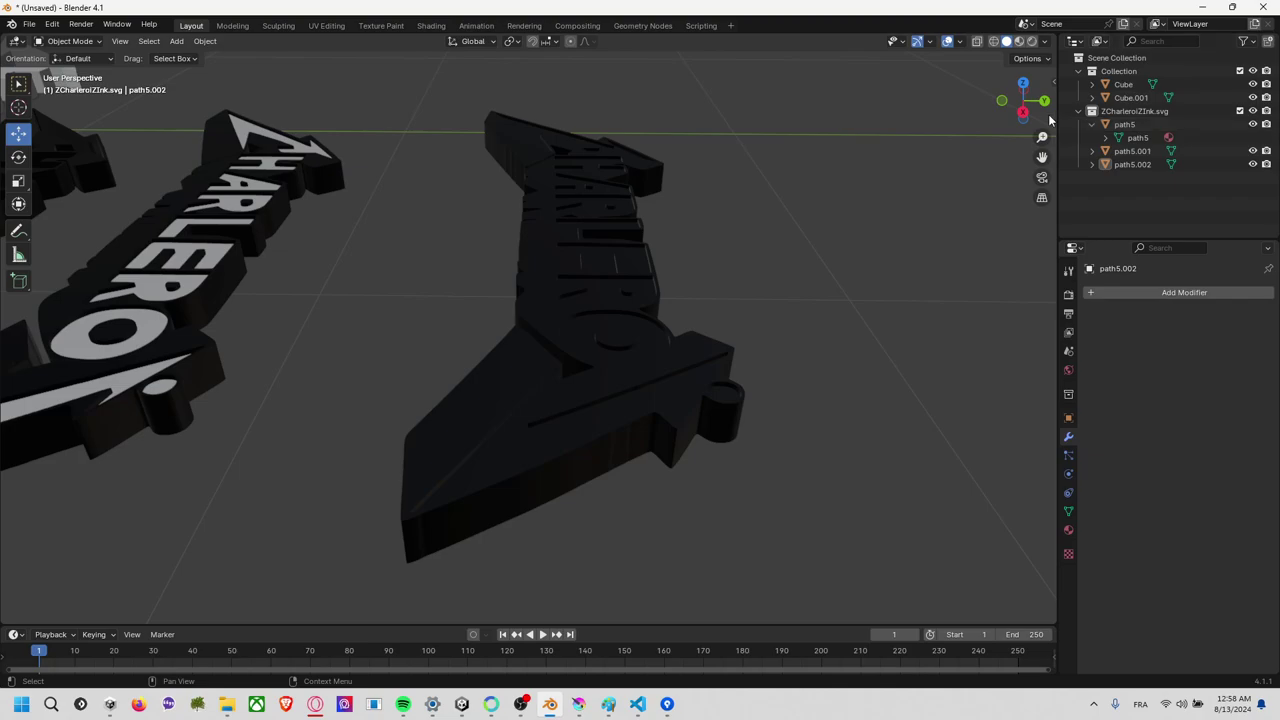
pyautogui.scroll(2, 690, 290)
pyautogui.scroll(2, 685, 310)
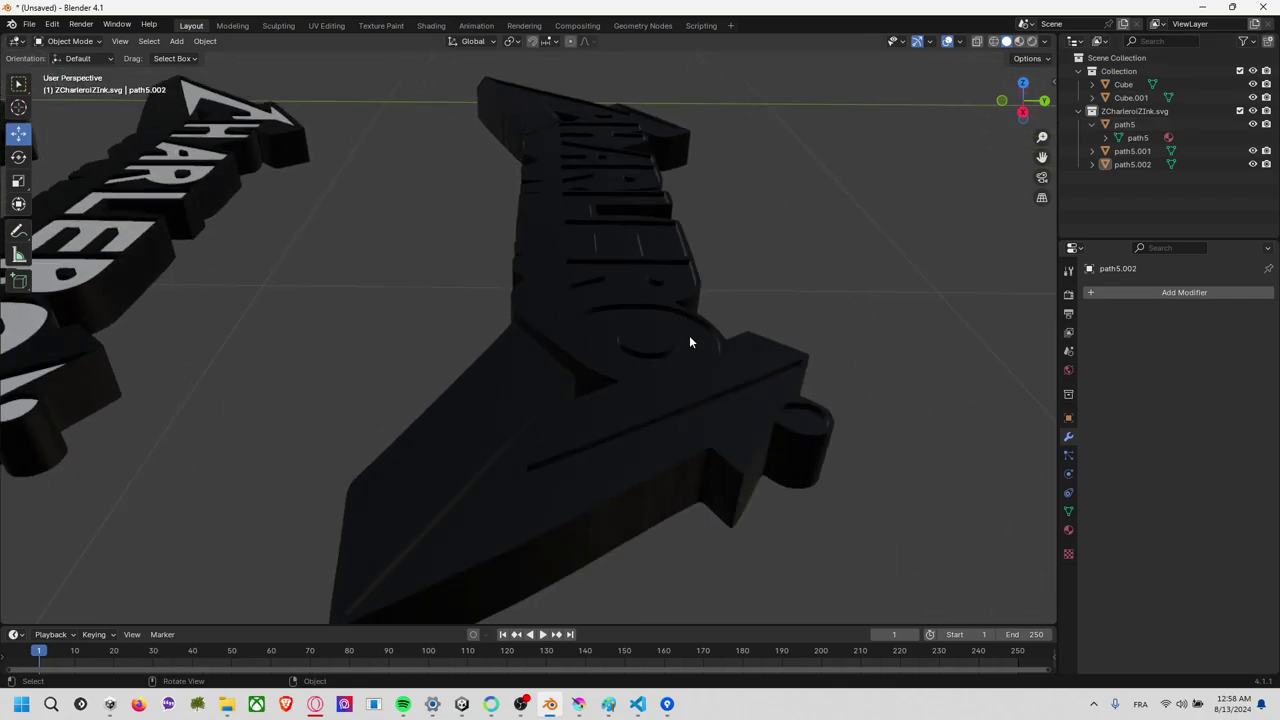
pyautogui.click(535, 202)
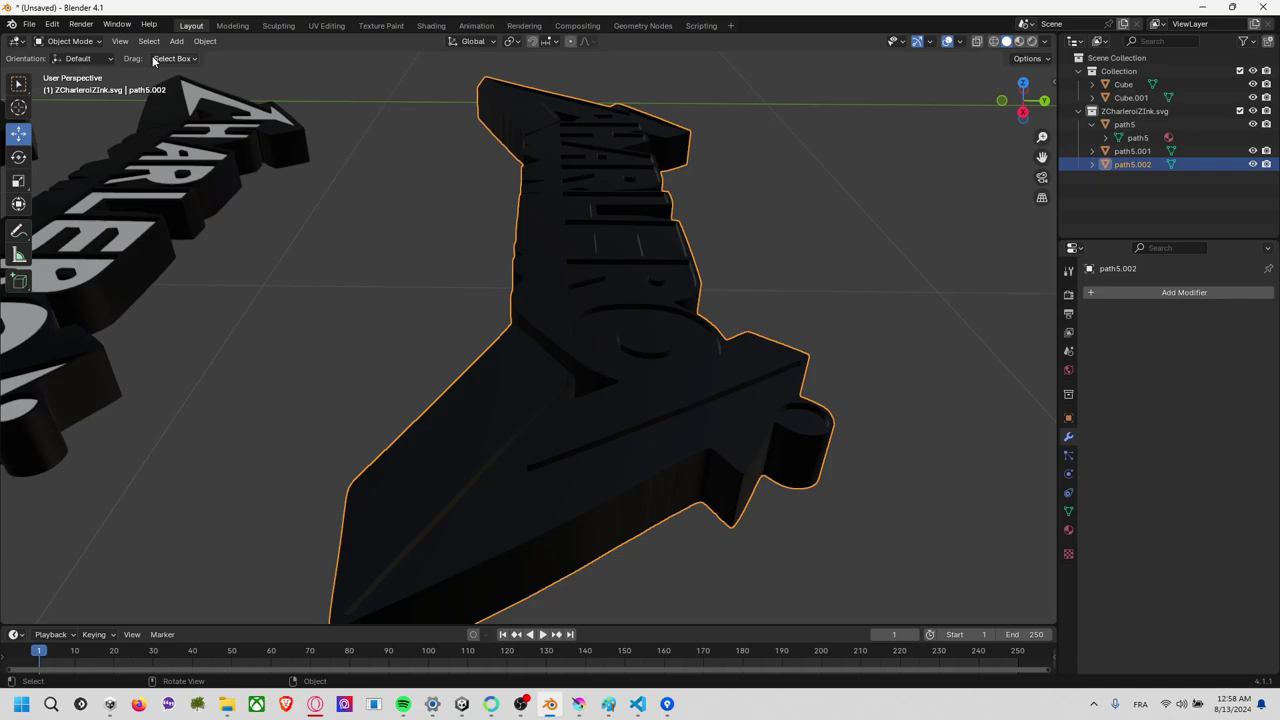
pyautogui.click(70, 41)
pyautogui.click(68, 67)
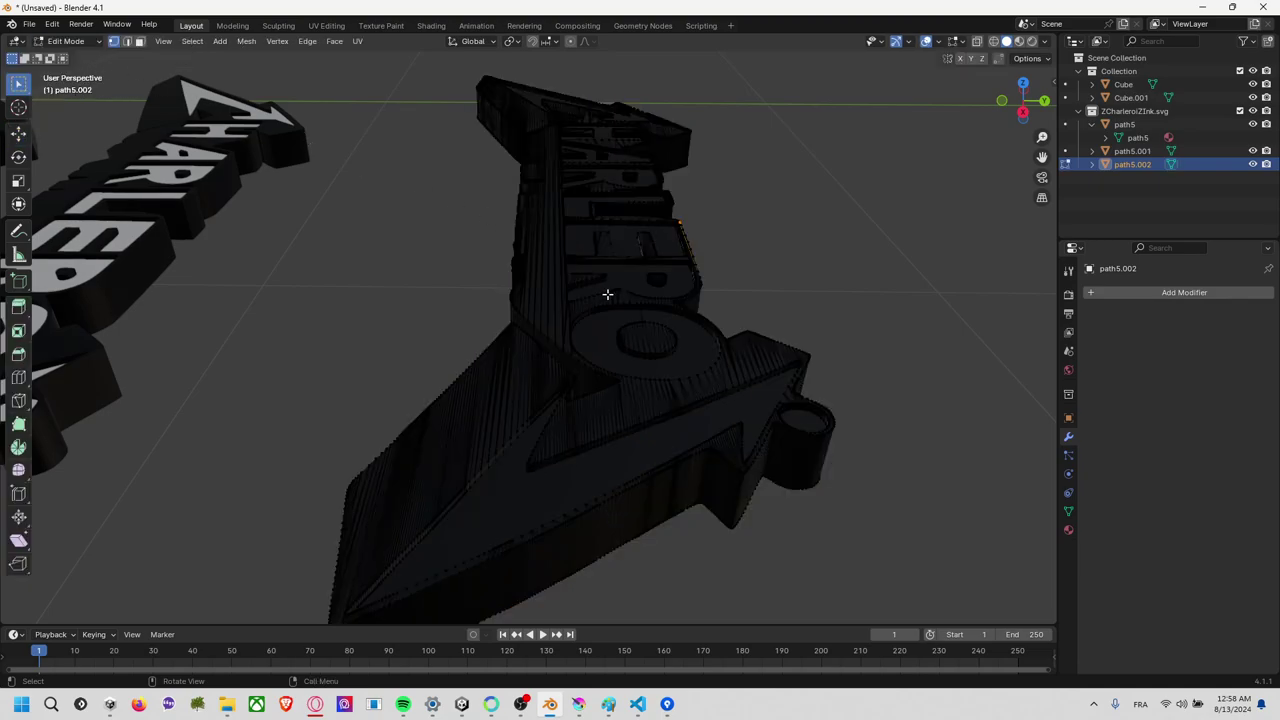
# In face select mode, extrude the ring face of the letter O slightly upward.
pyautogui.press('e')
pyautogui.click(694, 334)
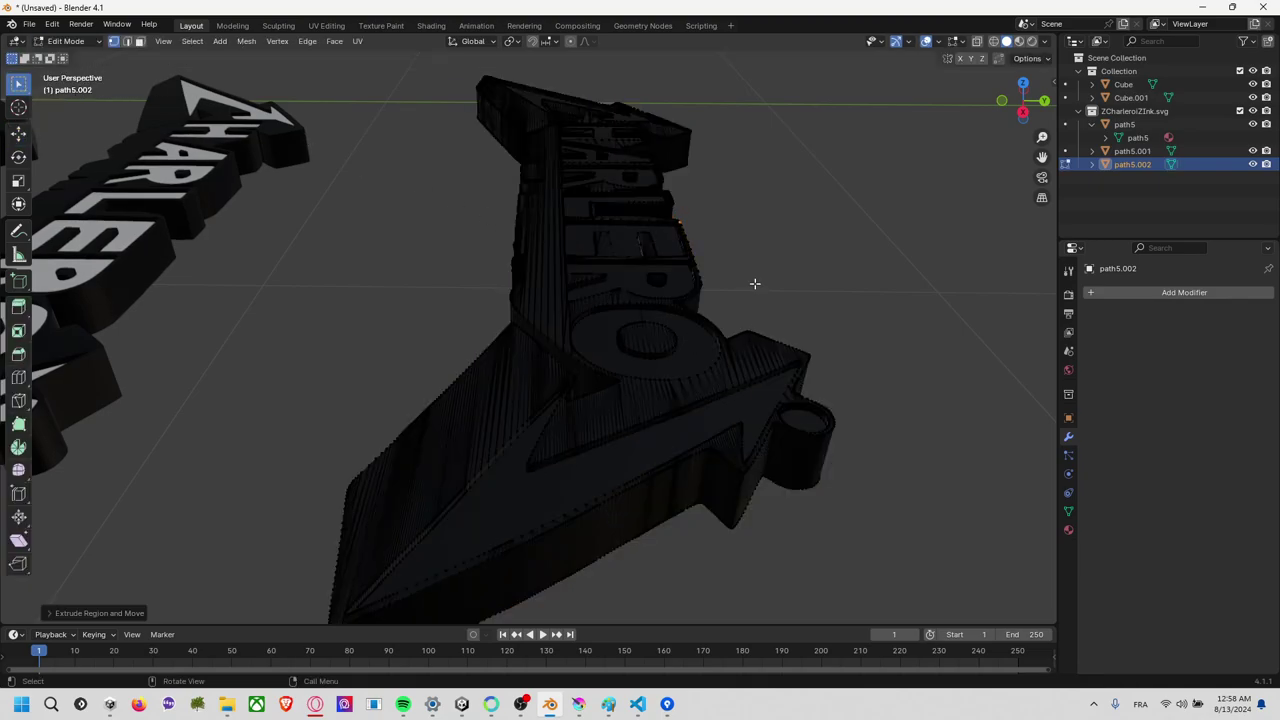
pyautogui.hotkey('ctrl', 'z')
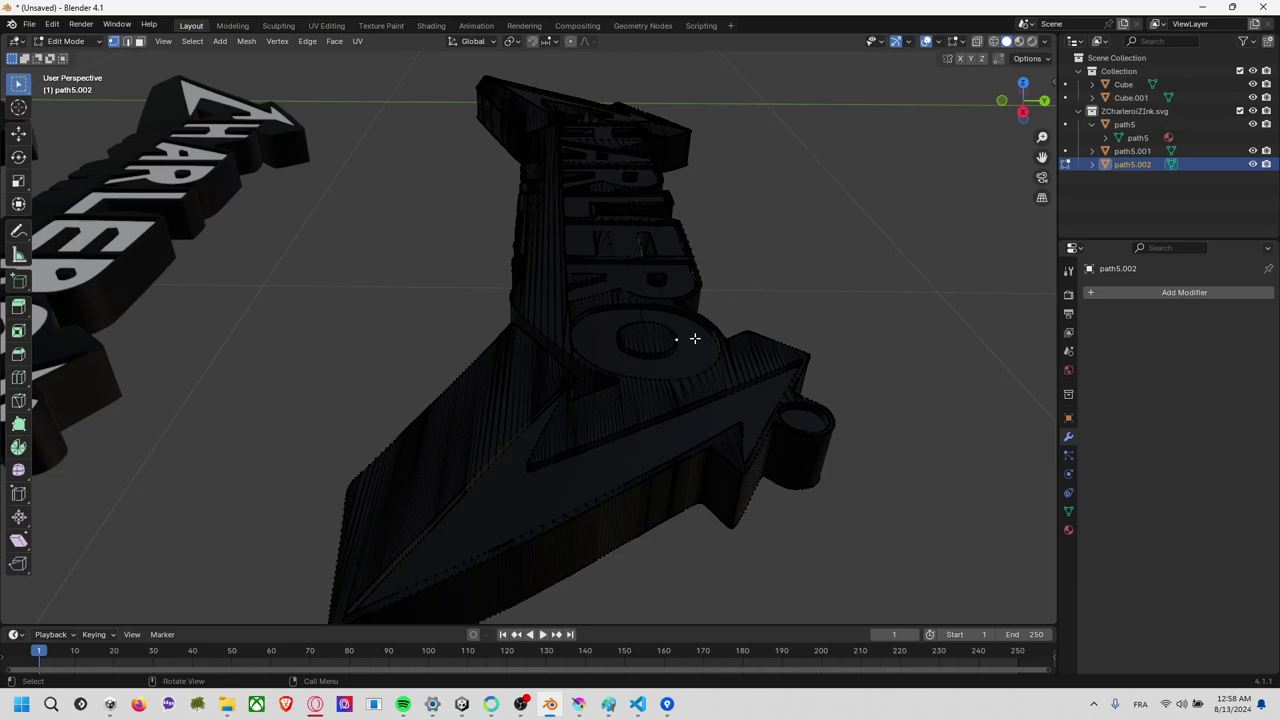
pyautogui.click(140, 44)
pyautogui.click(697, 341)
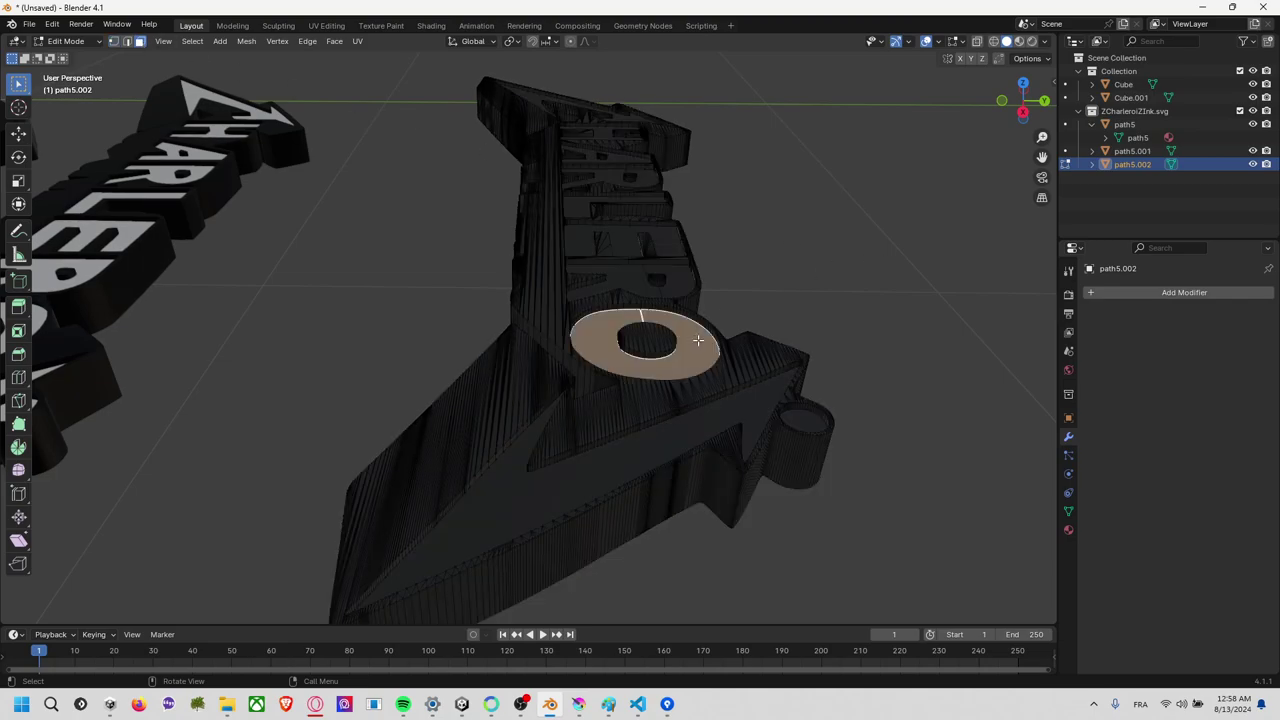
pyautogui.scroll(5, 685, 331)
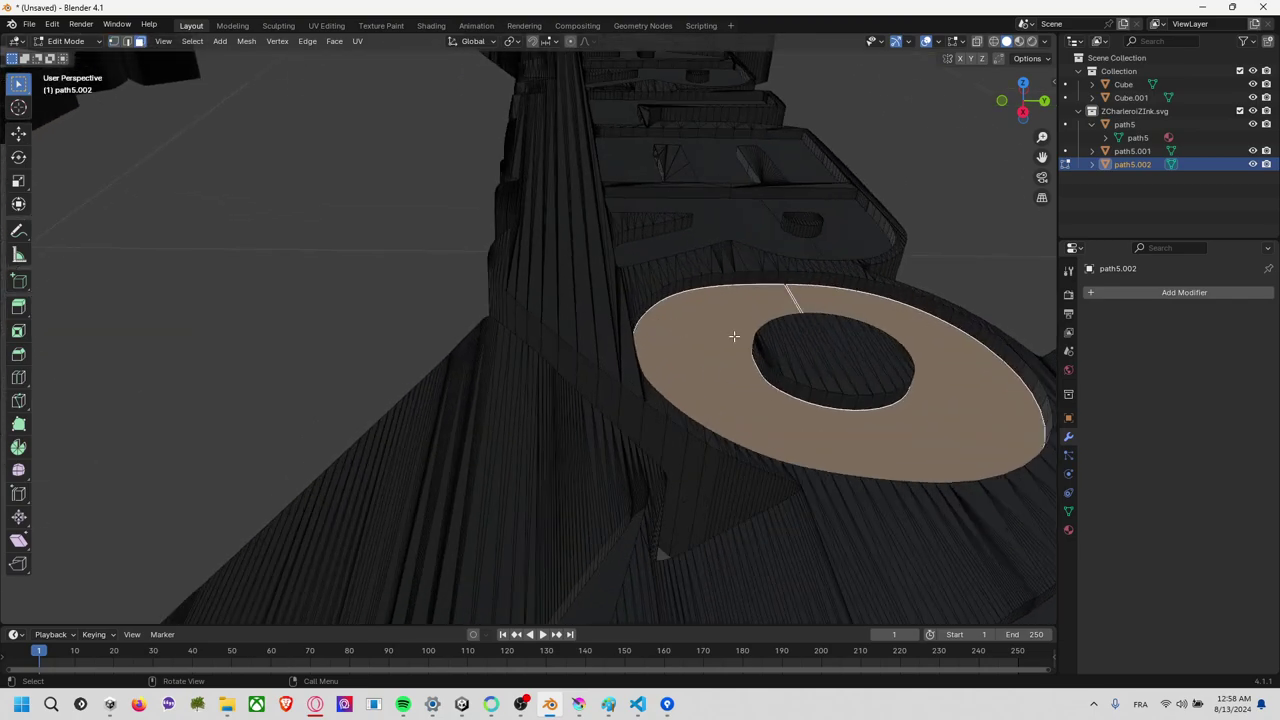
pyautogui.press('e')
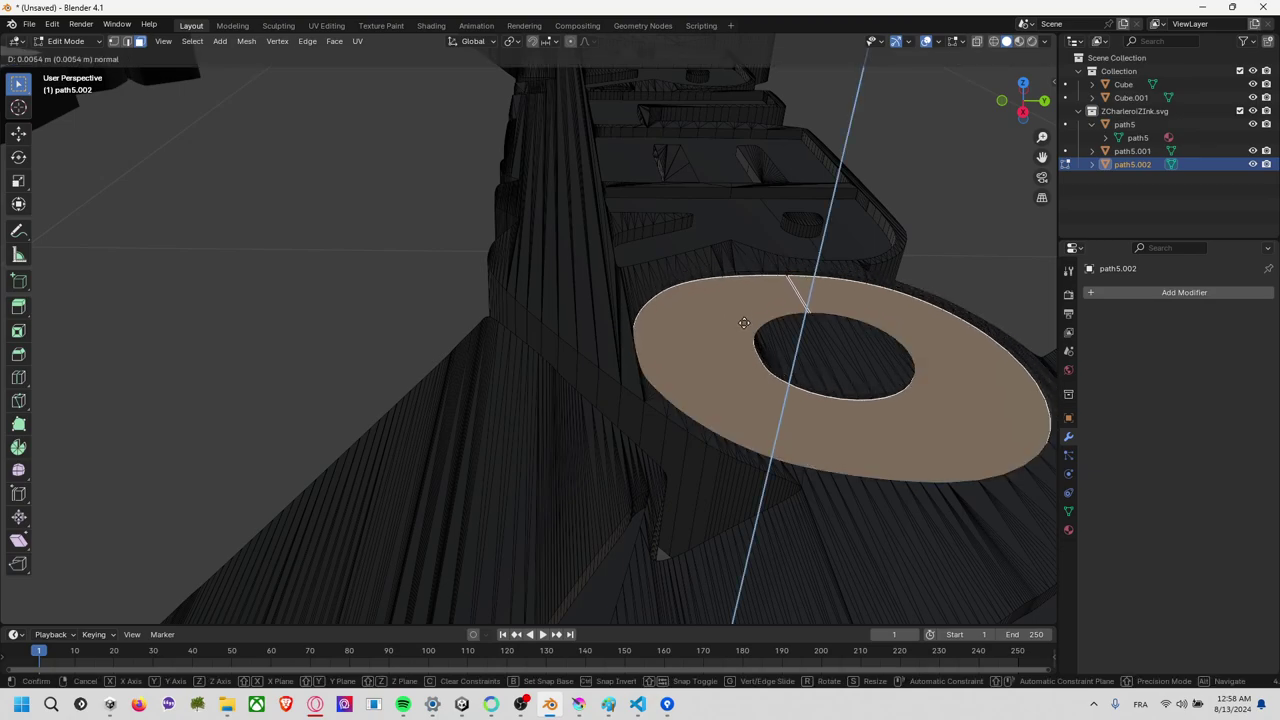
pyautogui.click(610, 287)
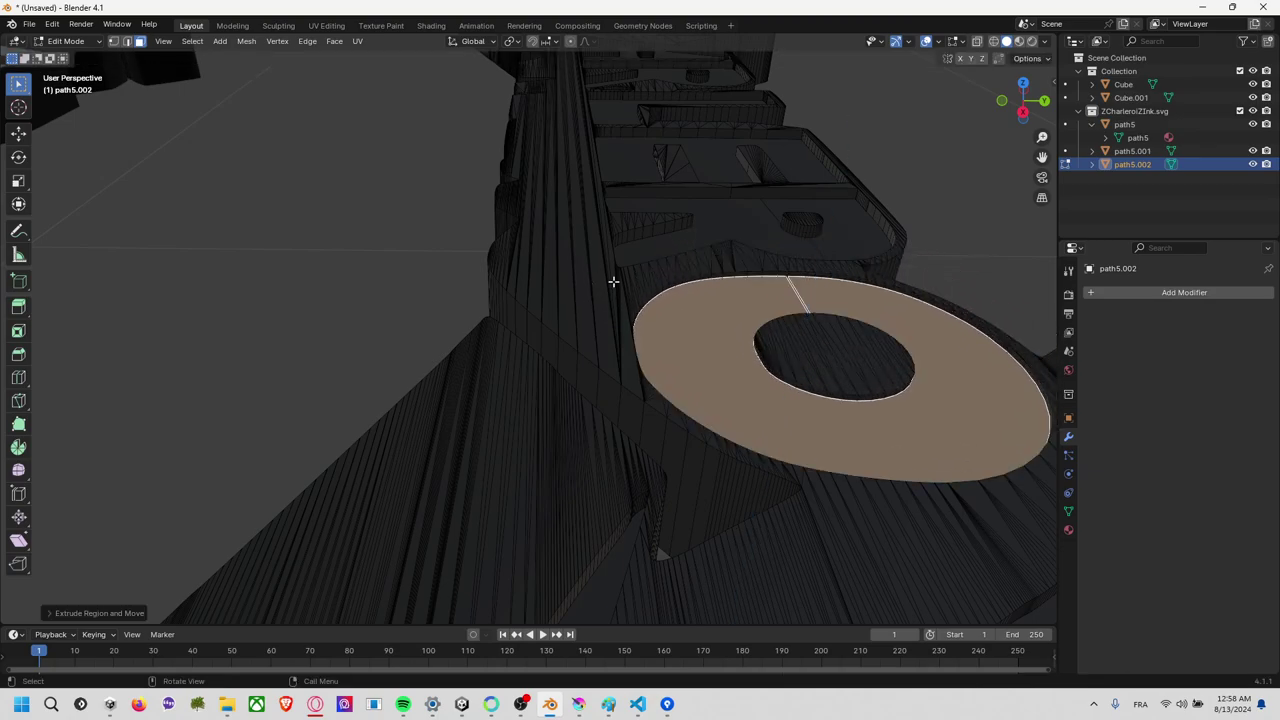
pyautogui.hotkey('ctrl', 'z')
pyautogui.press('e')
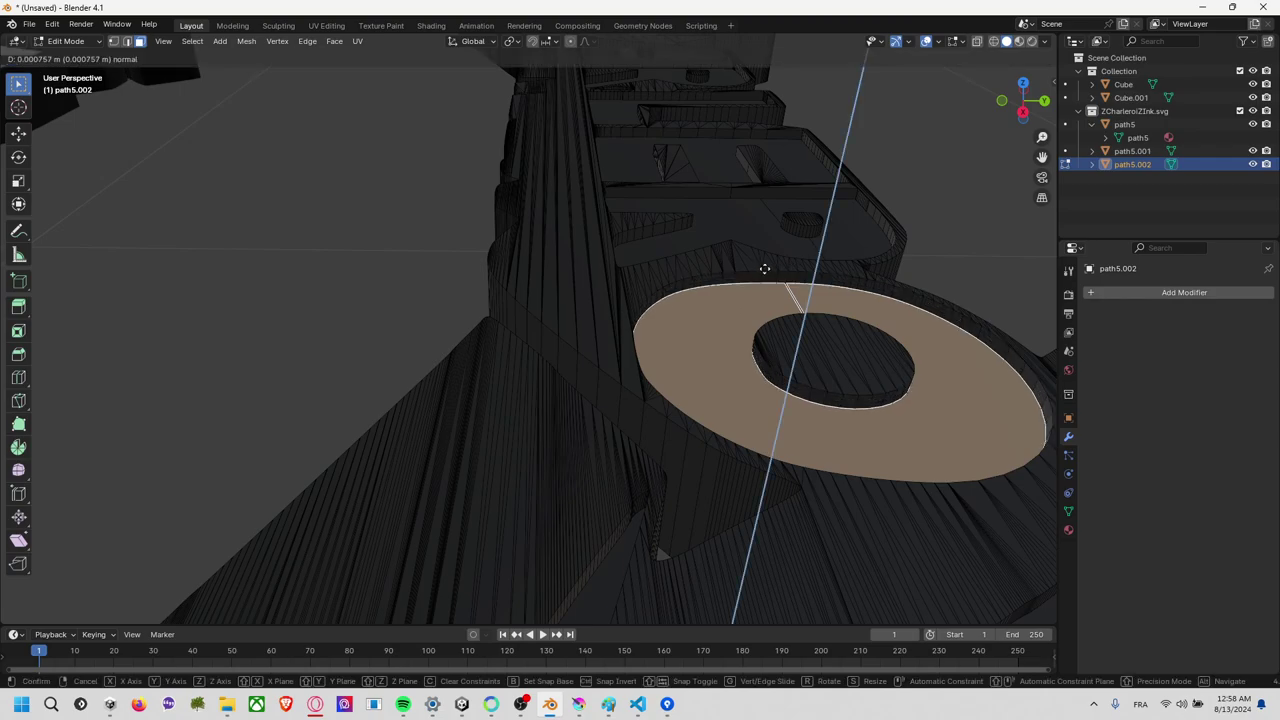
pyautogui.click(747, 259)
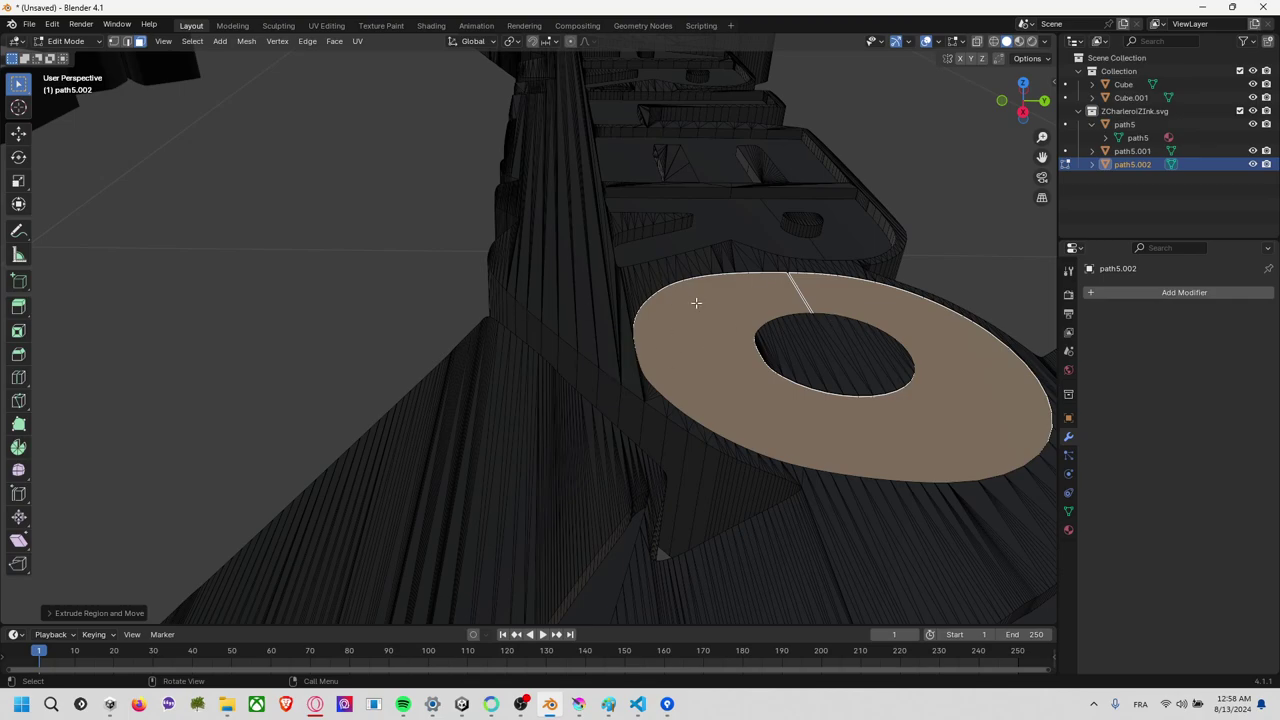
# Return to Object Mode and switch to the top-down view.
pyautogui.moveTo(696, 302); pyautogui.dragTo(849, 284, button='middle')
pyautogui.scroll(-4, 705, 400)
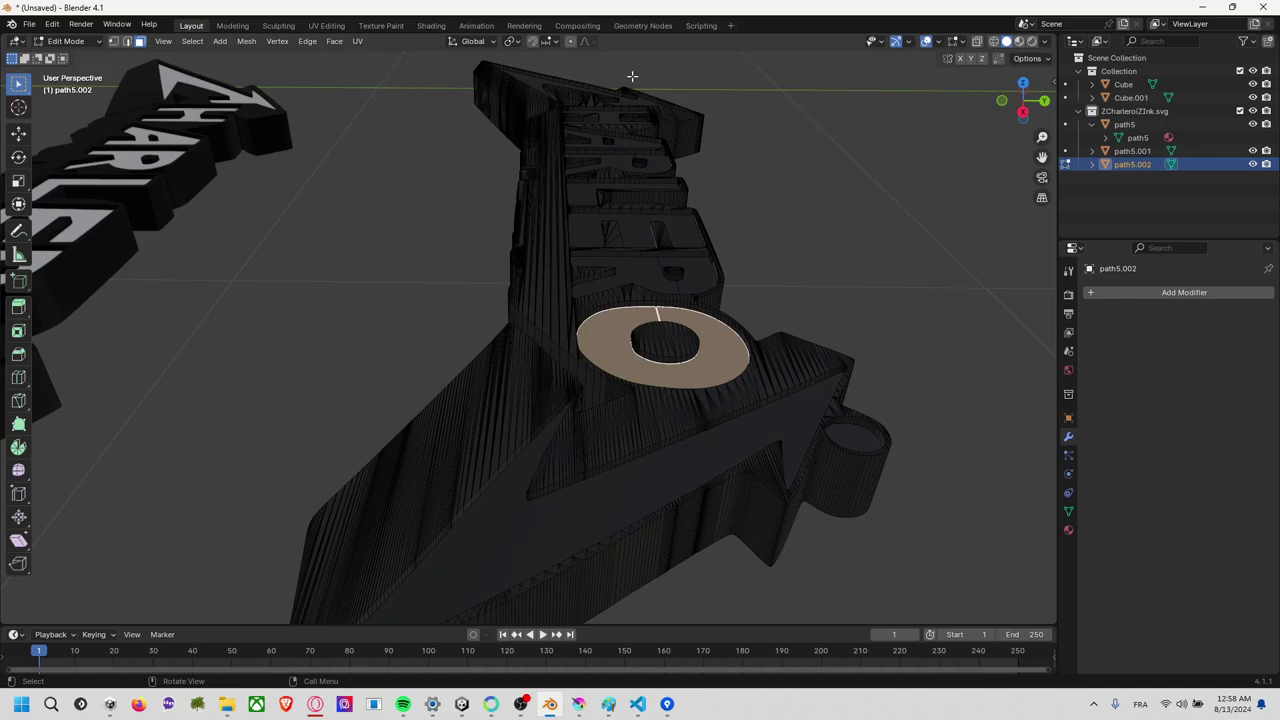
pyautogui.click(80, 42)
pyautogui.click(60, 53)
pyautogui.moveTo(300, 200)
pyautogui.mouseDown(button='middle')
pyautogui.moveTo(410, 165)
pyautogui.moveTo(554, 212)
pyautogui.moveTo(554, 248)
pyautogui.moveTo(488, 218)
pyautogui.moveTo(643, 203)
pyautogui.mouseUp(button='middle')
pyautogui.click(1024, 92)
# Add a new cube, then move and scale it over the top logo.
pyautogui.click(29, 24)
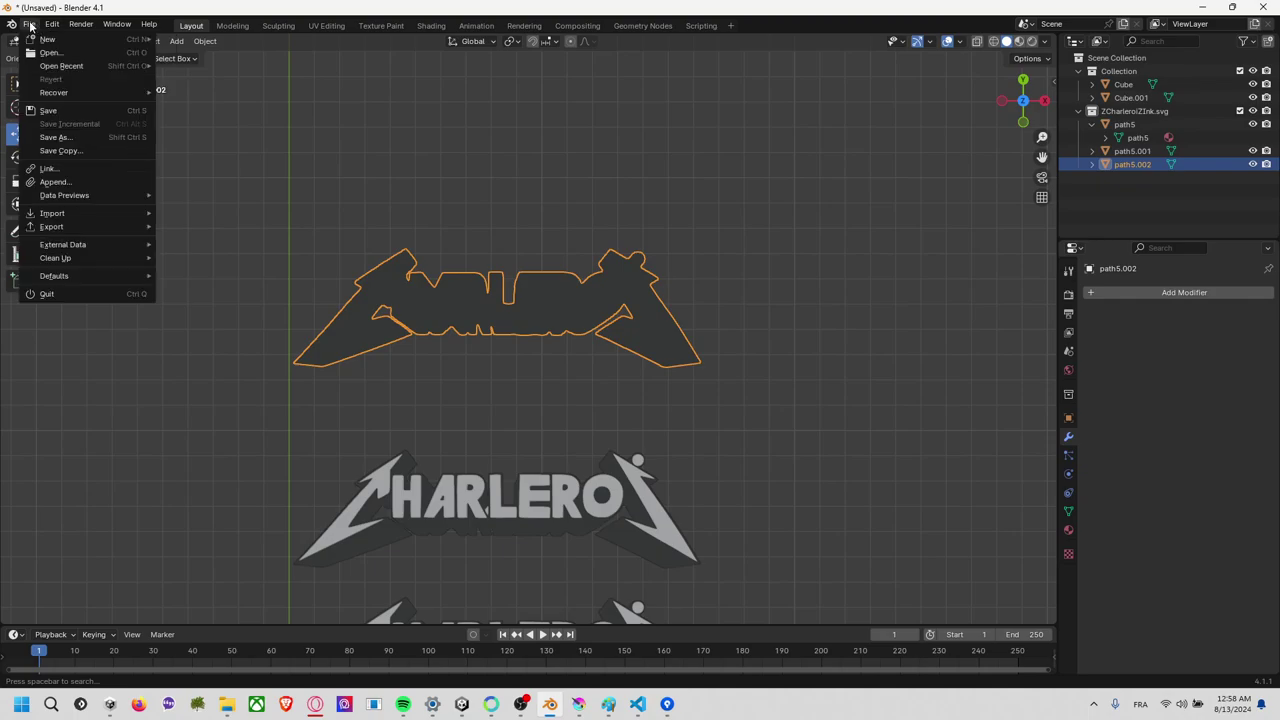
pyautogui.click(202, 95)
pyautogui.click(176, 41)
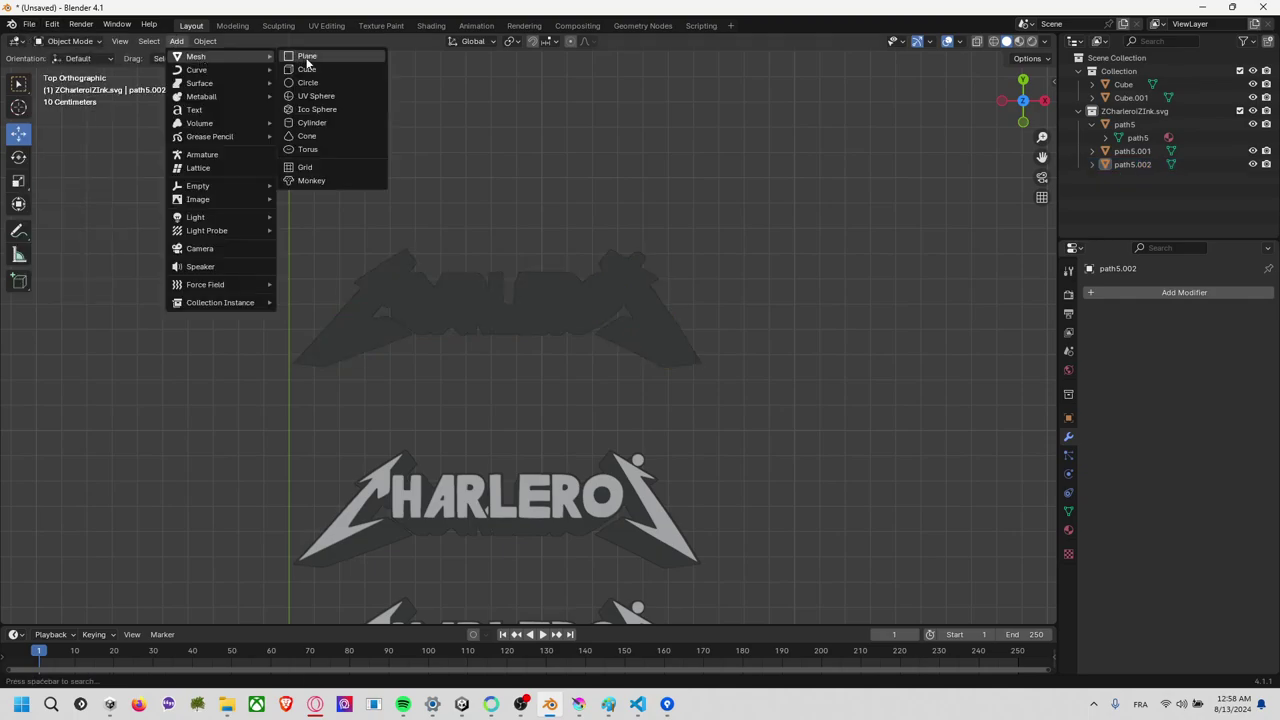
pyautogui.click(307, 69)
pyautogui.scroll(-8, 548, 231)
pyautogui.scroll(-2, 546, 239)
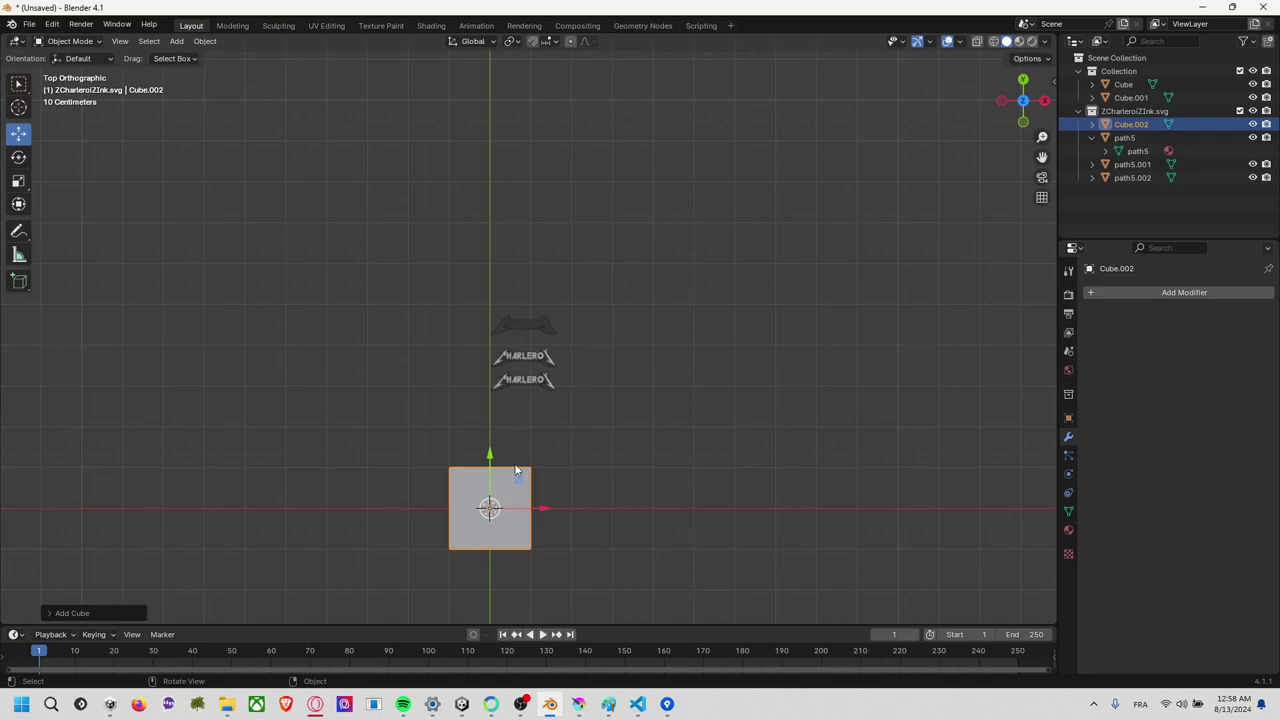
pyautogui.moveTo(497, 513); pyautogui.dragTo(531, 323)
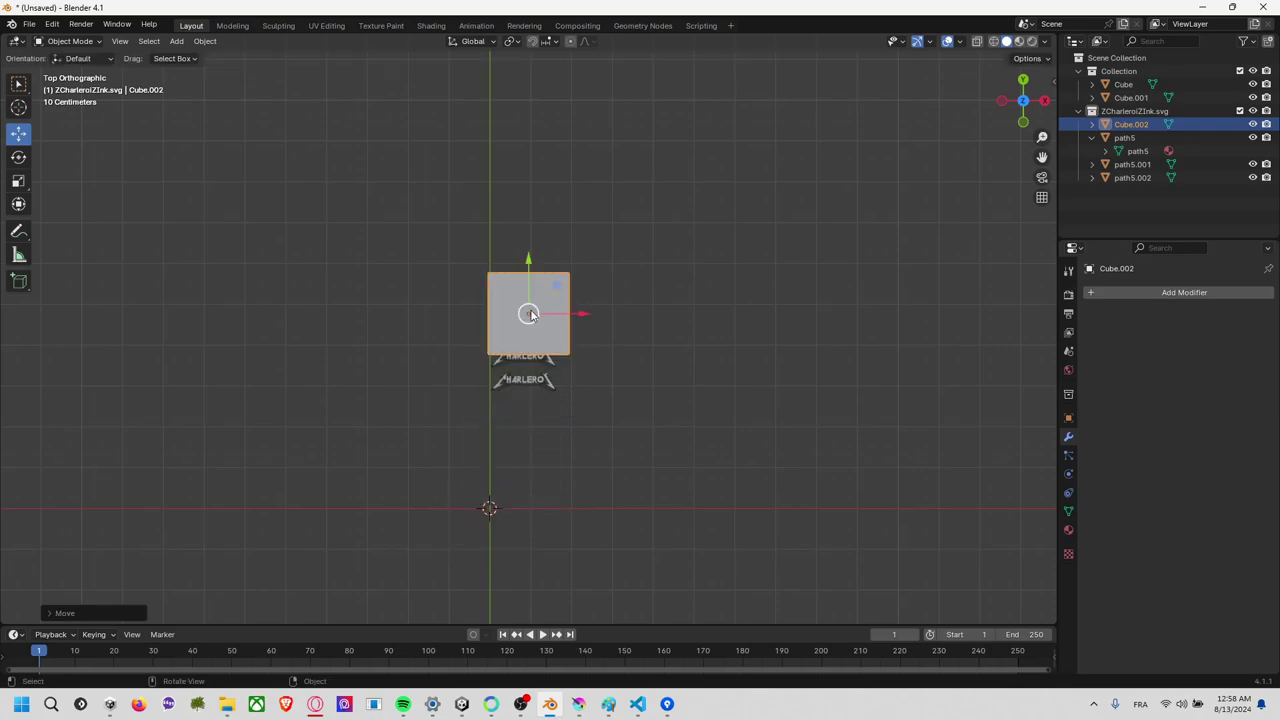
pyautogui.scroll(6, 531, 323)
pyautogui.scroll(2, 531, 323)
pyautogui.press('s')
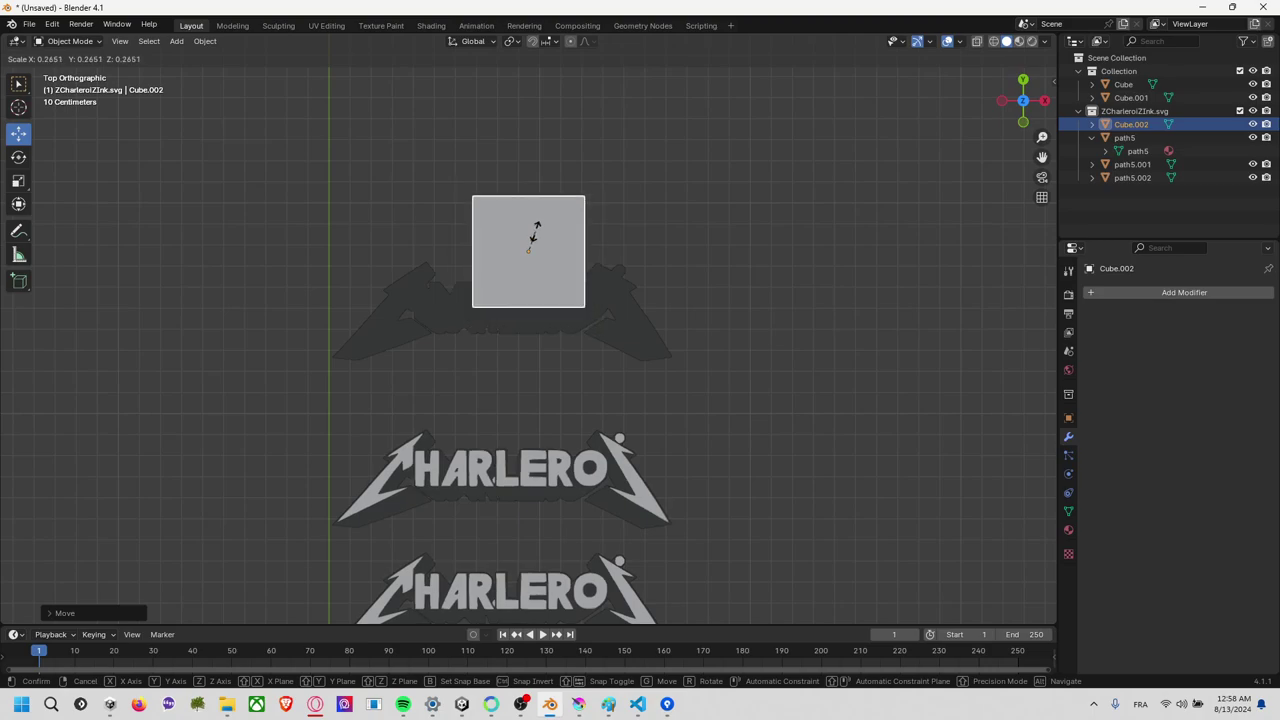
pyautogui.click(534, 240)
pyautogui.press('g')
pyautogui.click(515, 307)
pyautogui.press('s')
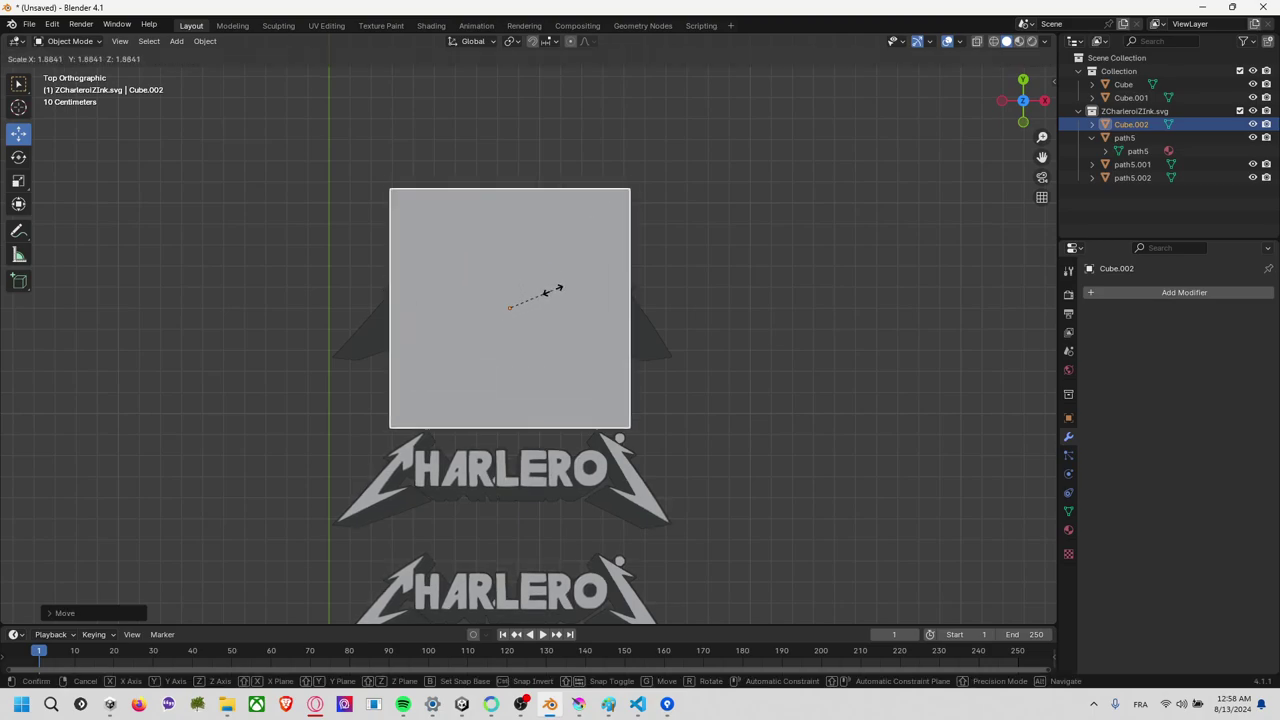
pyautogui.click(595, 296)
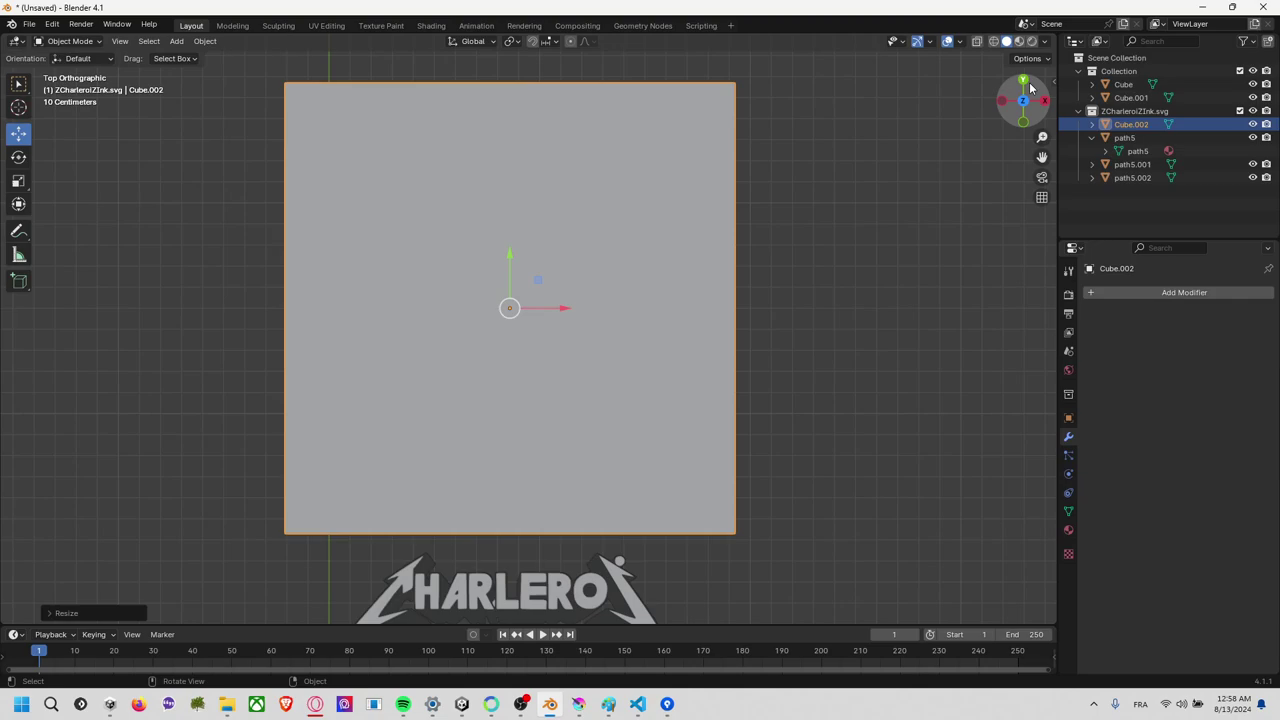
# Switch to wireframe and scale the box along Y and X to fit around the logo.
pyautogui.press('z')
pyautogui.click(732, 145)
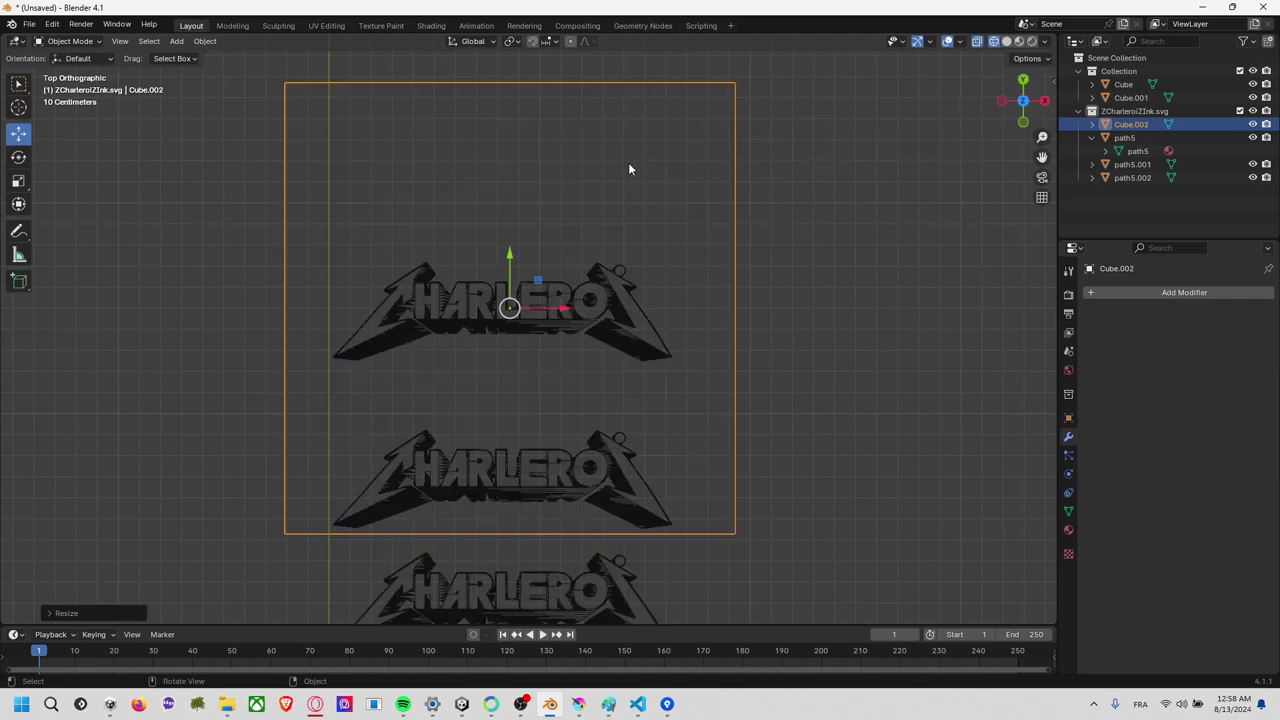
pyautogui.press('s')
pyautogui.press('y')
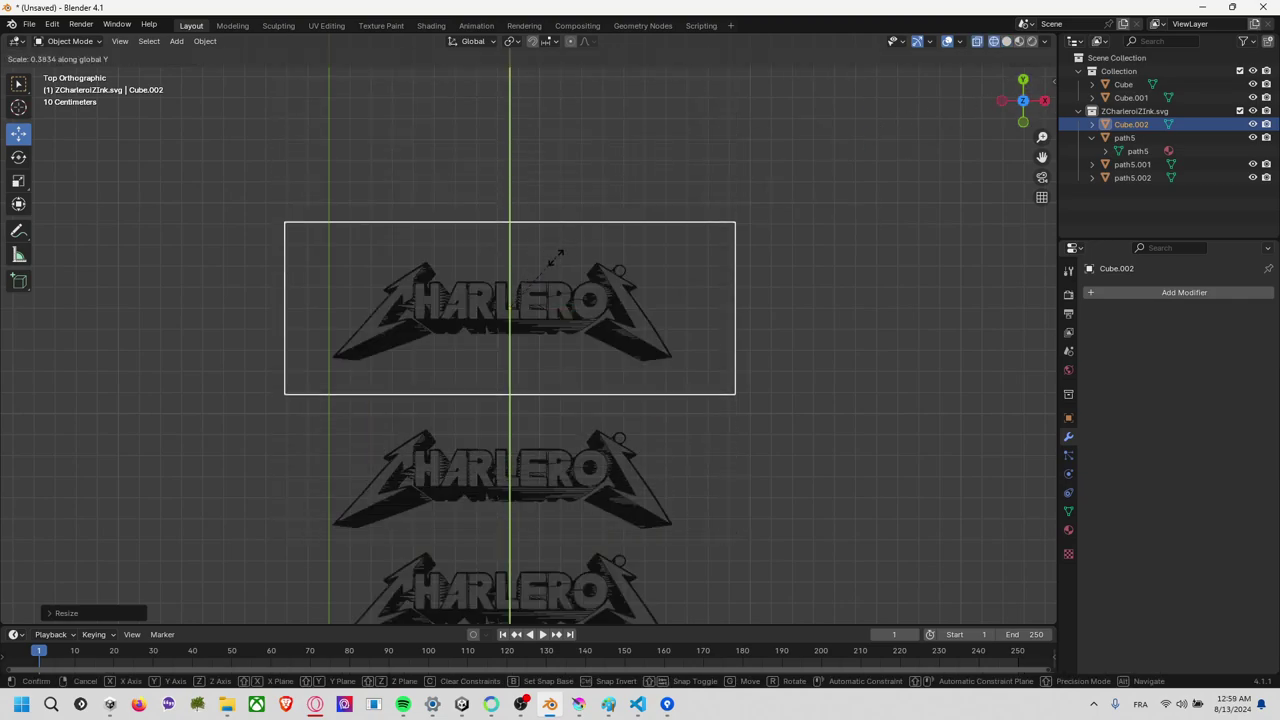
pyautogui.click(556, 274)
pyautogui.press('s')
pyautogui.press('x')
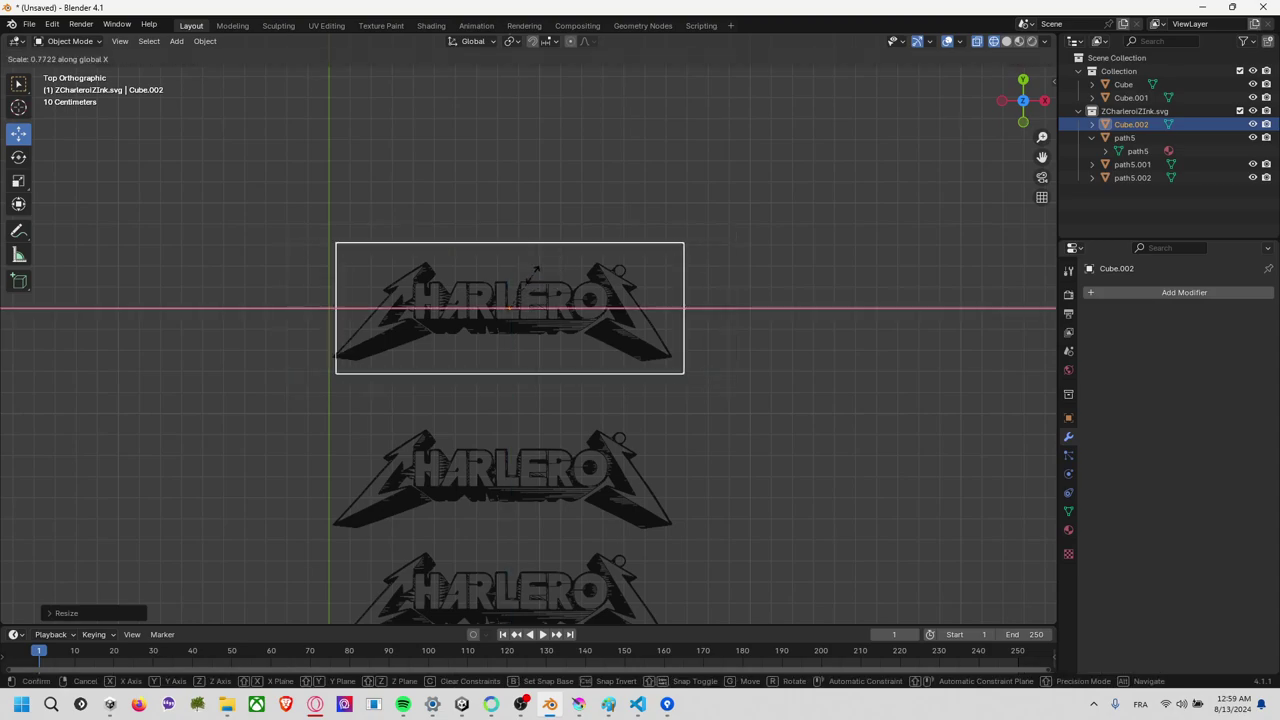
pyautogui.click(531, 280)
pyautogui.press('s')
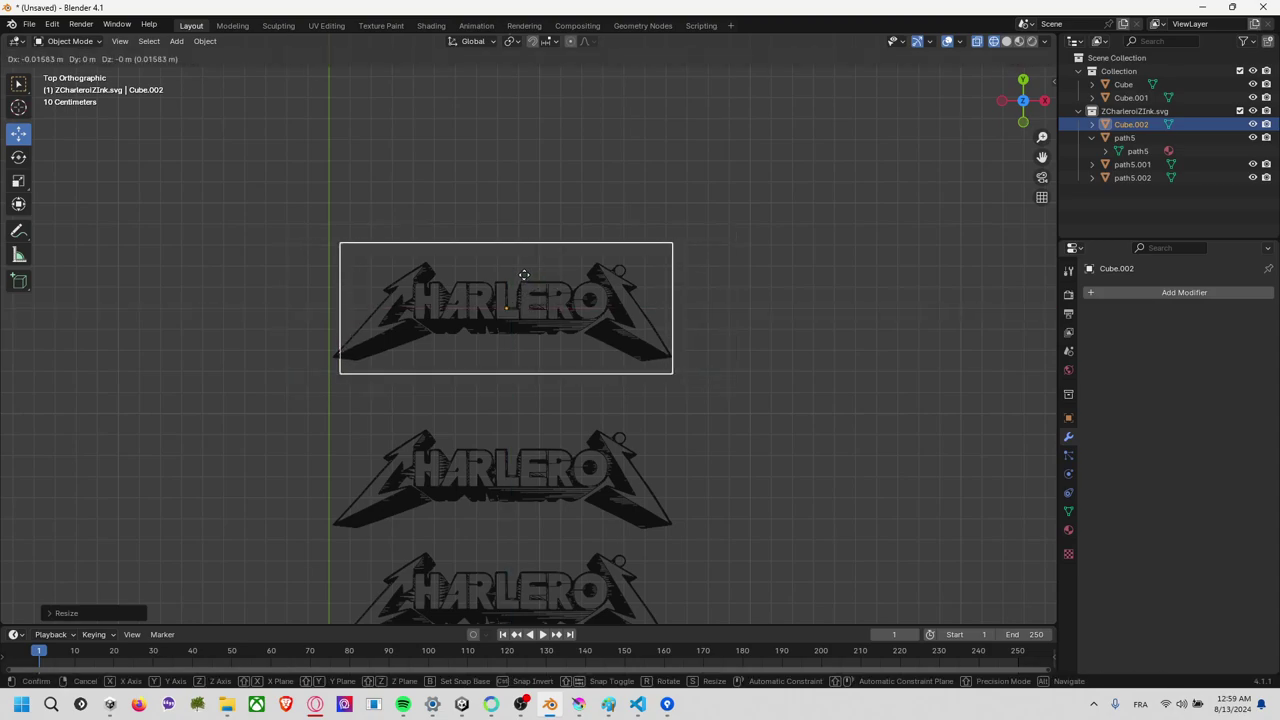
pyautogui.click(530, 274)
pyautogui.press('s')
pyautogui.press('x')
pyautogui.click(530, 273)
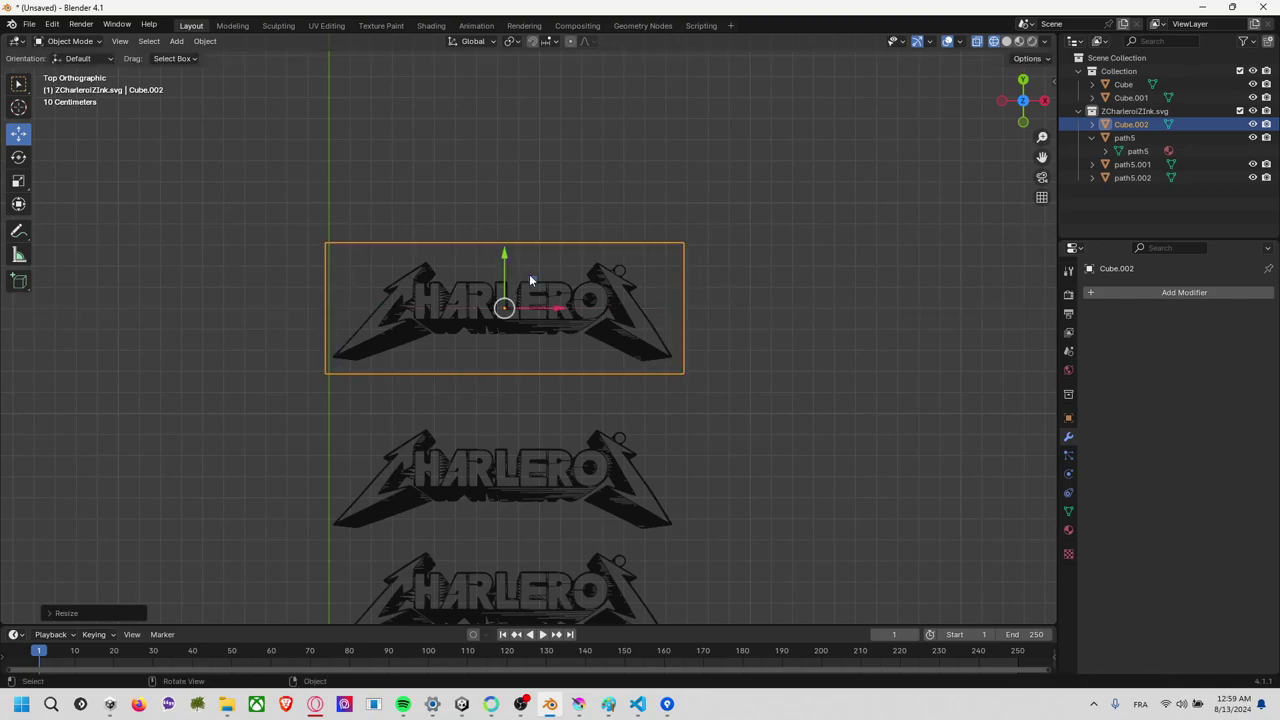
pyautogui.press('s')
pyautogui.press('x')
pyautogui.click(526, 281)
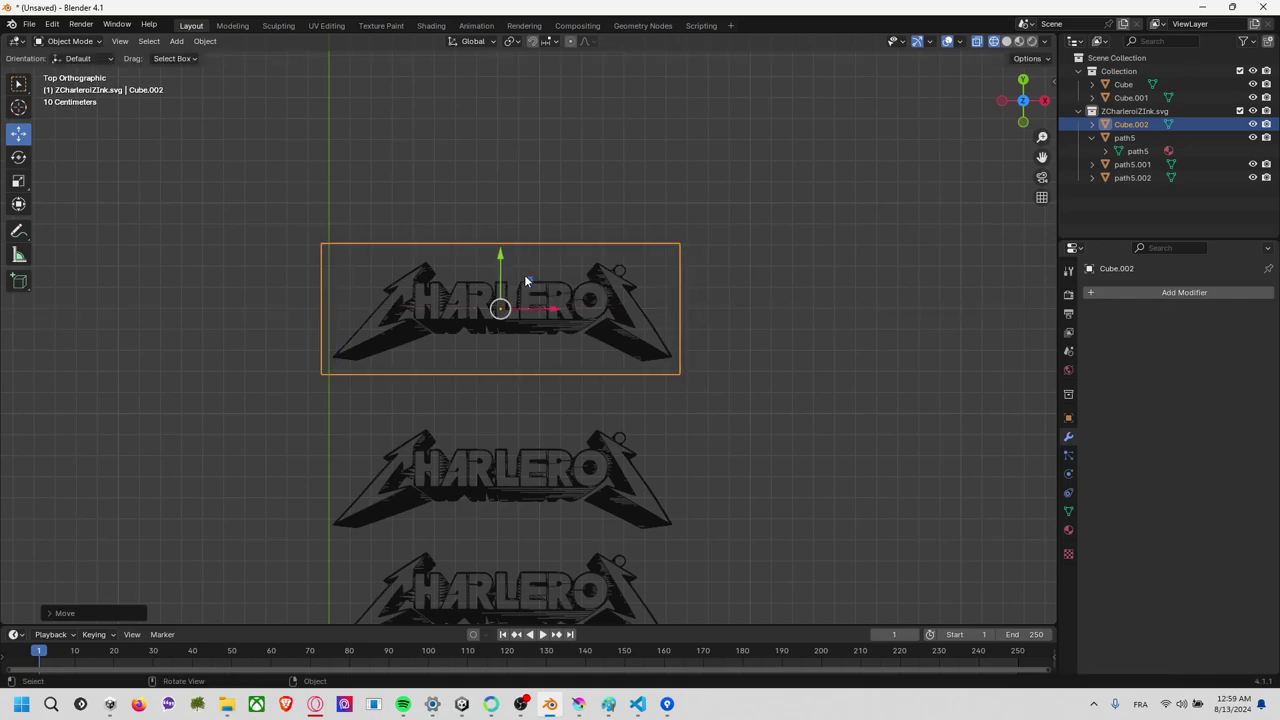
# In side view, flatten the box along Z into a thin slab and raise it into the logo.
pyautogui.click(1044, 100)
pyautogui.press('s')
pyautogui.press('z')
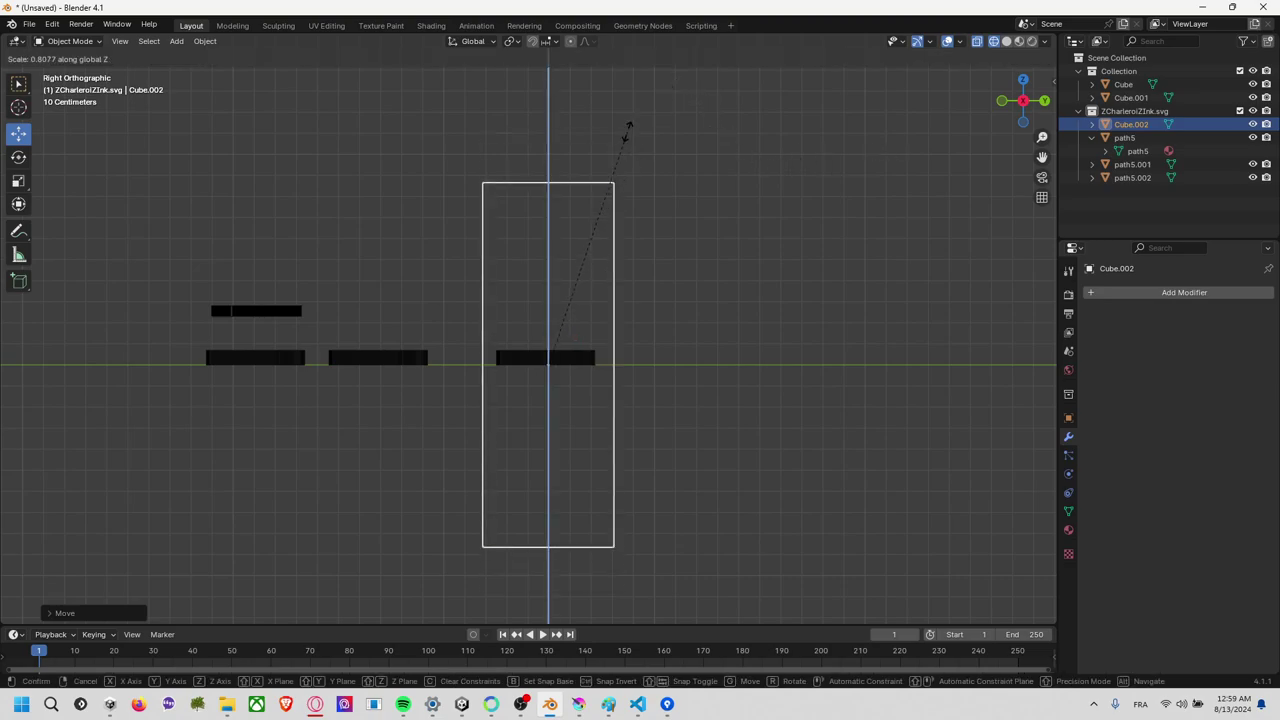
pyautogui.moveTo(581, 371); pyautogui.dragTo(565, 360)
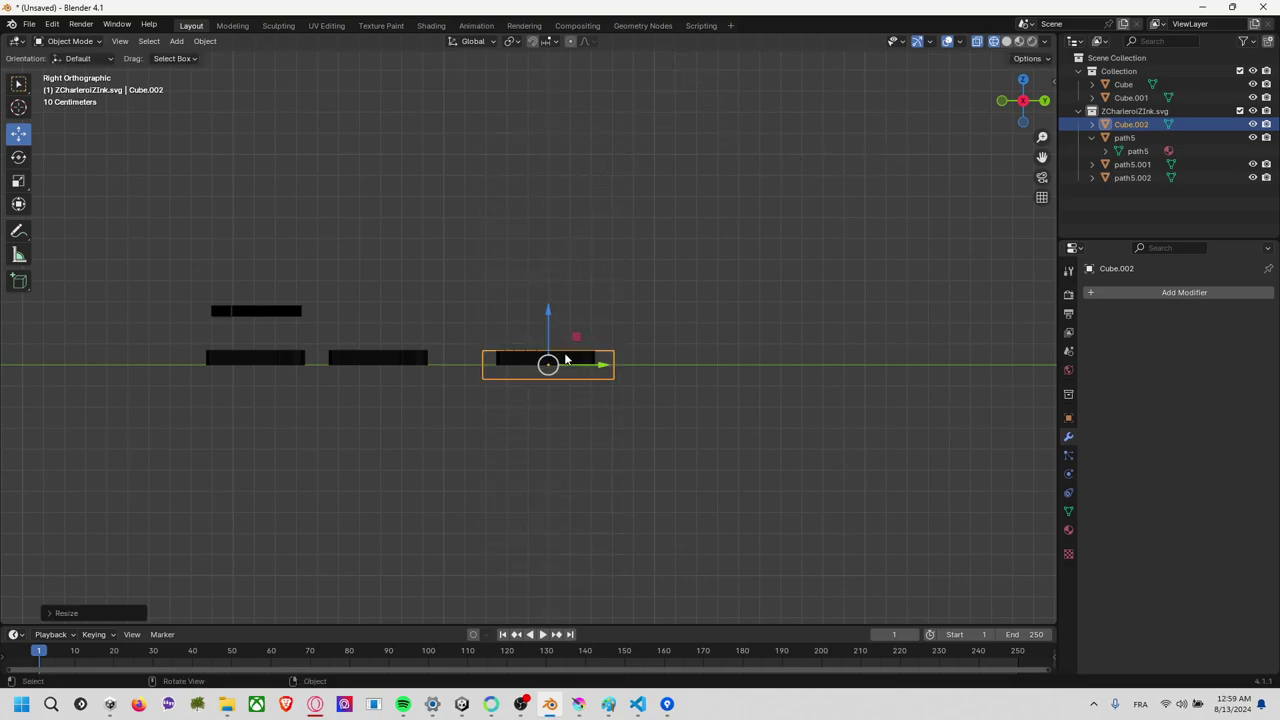
pyautogui.scroll(5, 571, 358)
pyautogui.press('s')
pyautogui.press('z')
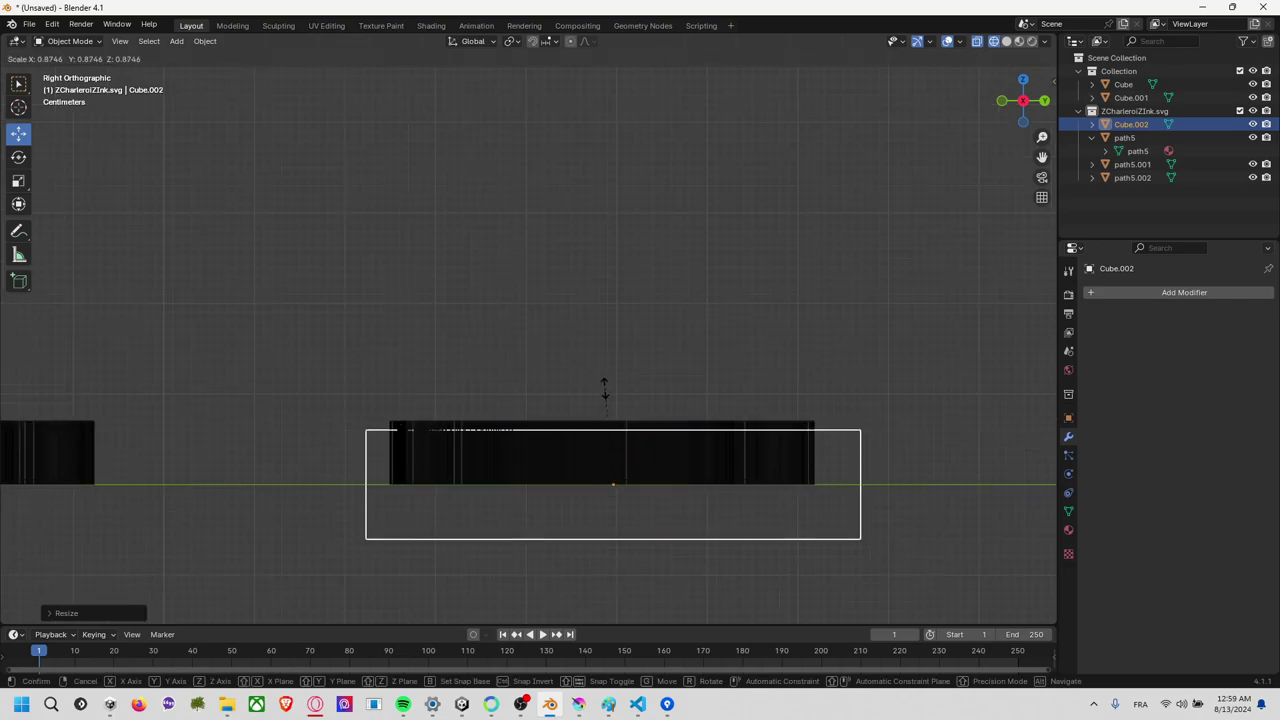
pyautogui.click(611, 412)
pyautogui.moveTo(612, 424); pyautogui.dragTo(618, 390)
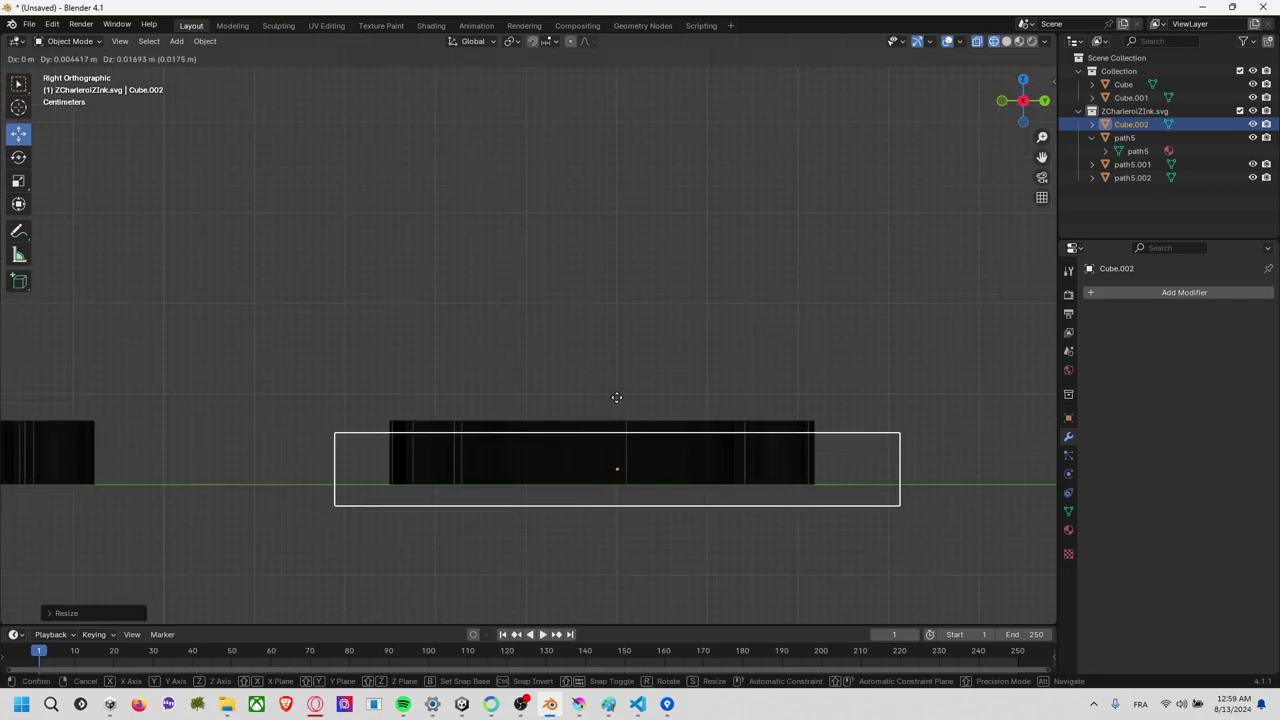
pyautogui.press('s')
pyautogui.press('z')
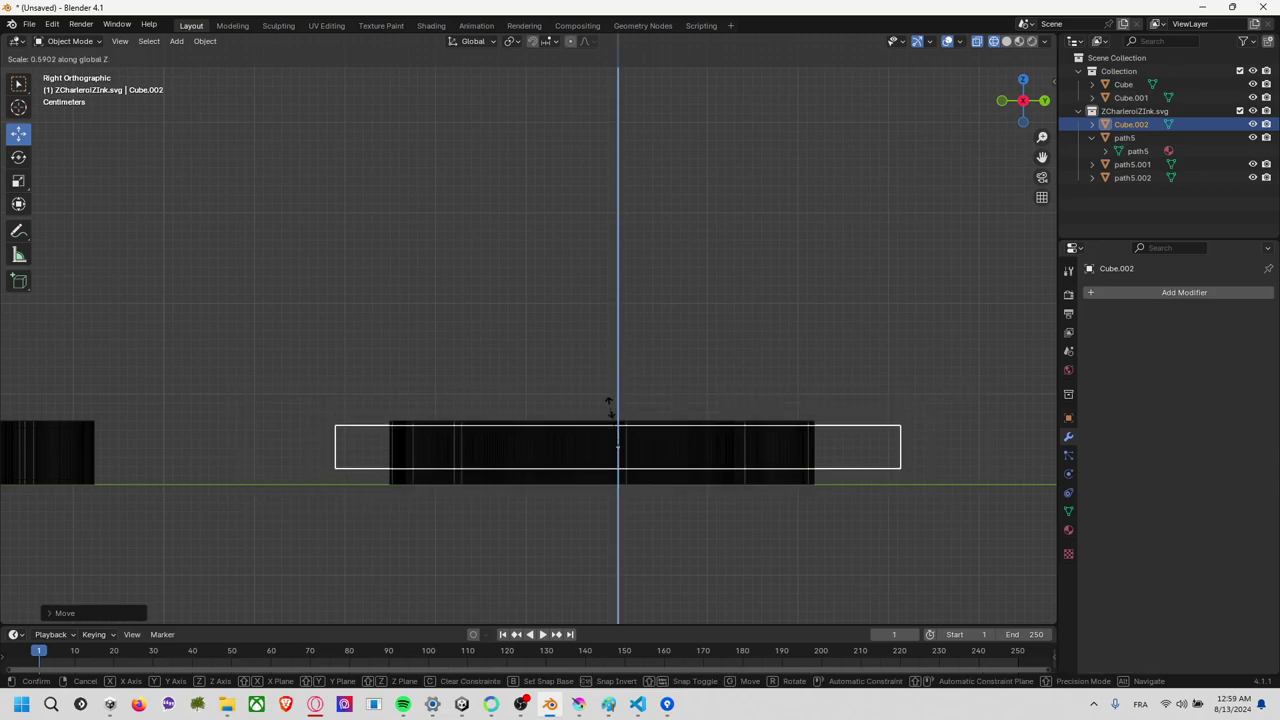
pyautogui.press('z')
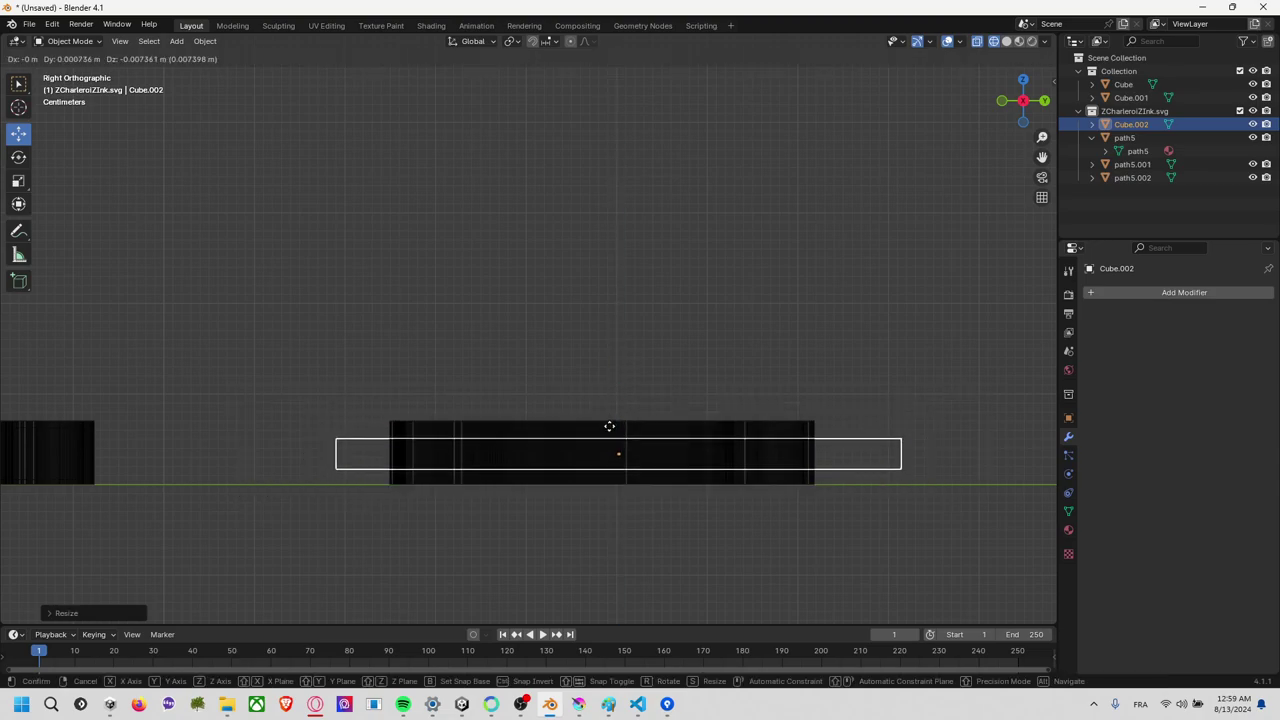
pyautogui.press('z')
pyautogui.click(586, 334)
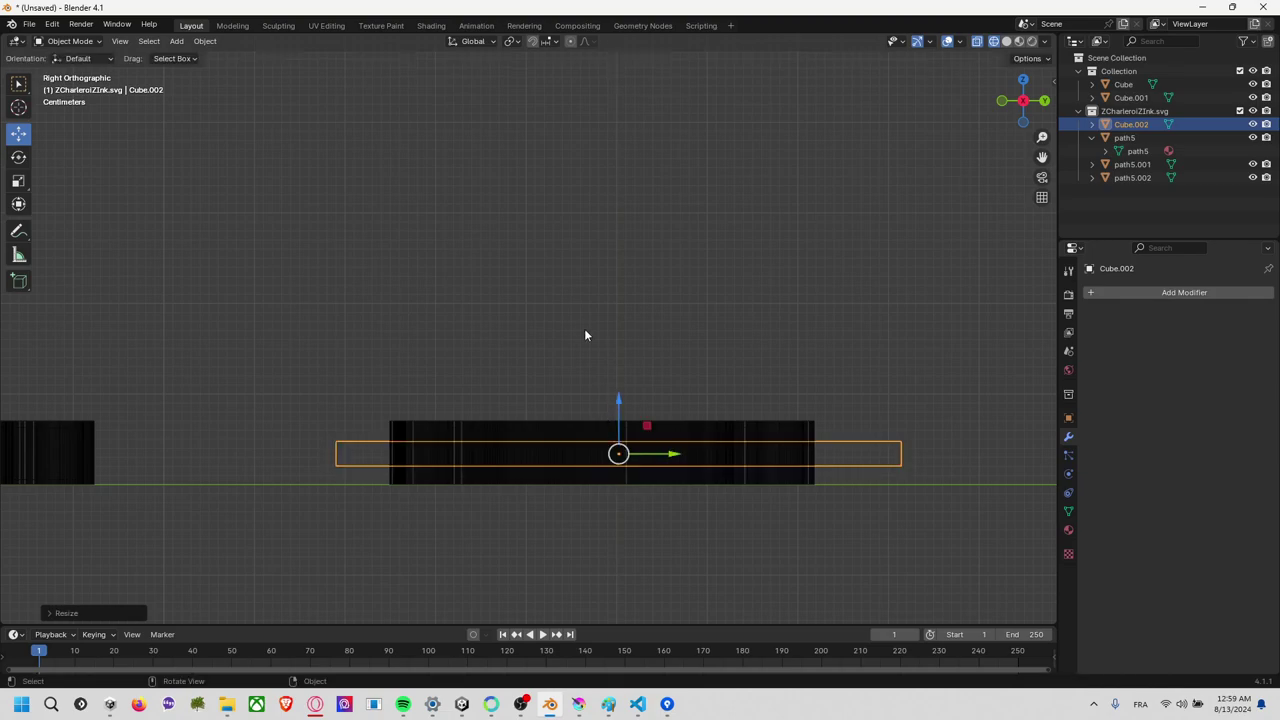
pyautogui.moveTo(584, 328)
pyautogui.mouseDown(button='middle')
pyautogui.moveTo(605, 376)
pyautogui.moveTo(689, 417)
pyautogui.moveTo(665, 360)
pyautogui.mouseUp(button='middle')
pyautogui.moveTo(645, 316); pyautogui.dragTo(628, 286, button='middle')
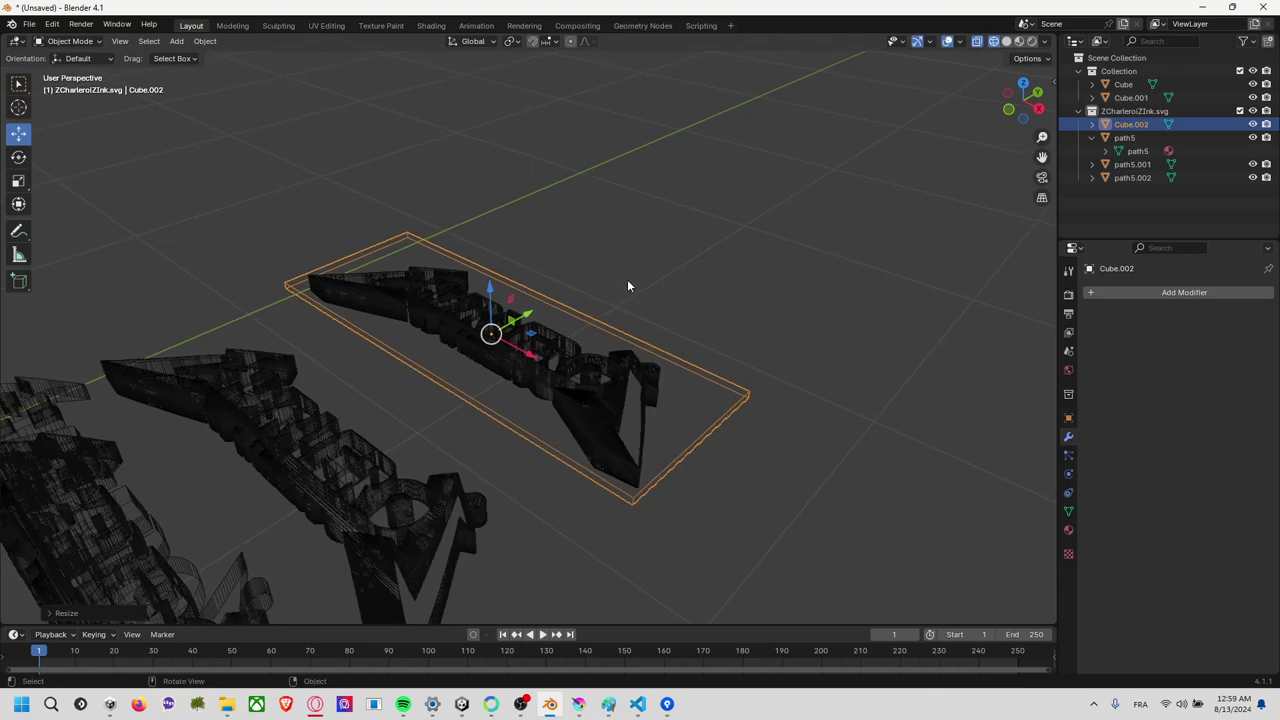
# Return to solid shading and select the Cube.002 slab.
pyautogui.press('z')
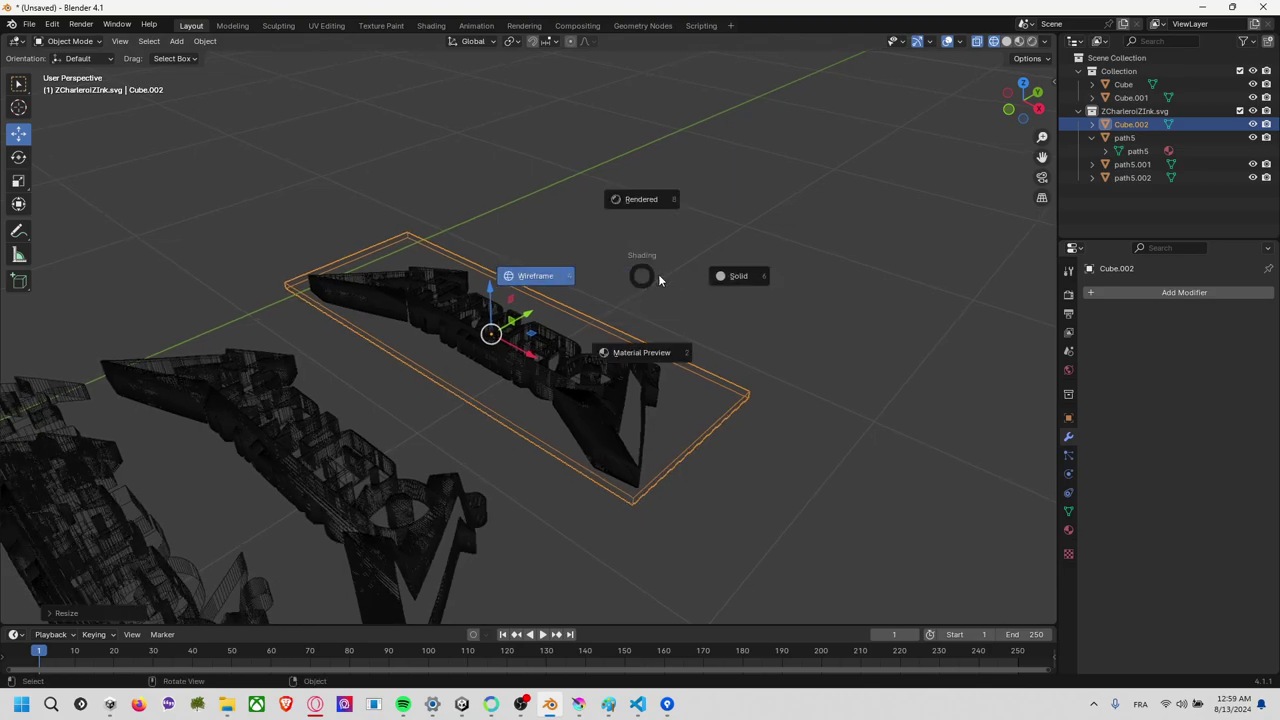
pyautogui.click(746, 274)
pyautogui.moveTo(689, 275)
pyautogui.mouseDown(button='middle')
pyautogui.moveTo(549, 334)
pyautogui.moveTo(638, 301)
pyautogui.moveTo(620, 277)
pyautogui.mouseUp(button='middle')
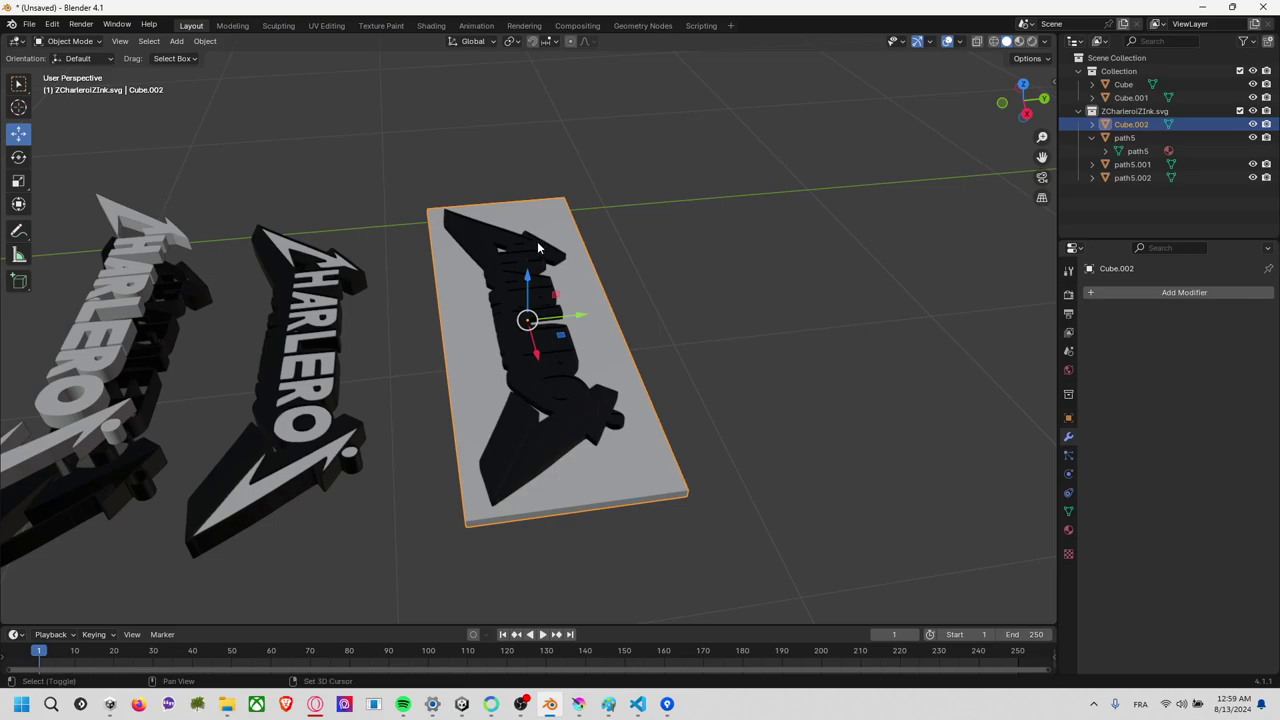
pyautogui.click(537, 243)
pyautogui.click(818, 279)
pyautogui.click(599, 338)
# Add a Boolean modifier set to Intersect with path5.002 as its object.
pyautogui.click(1168, 297)
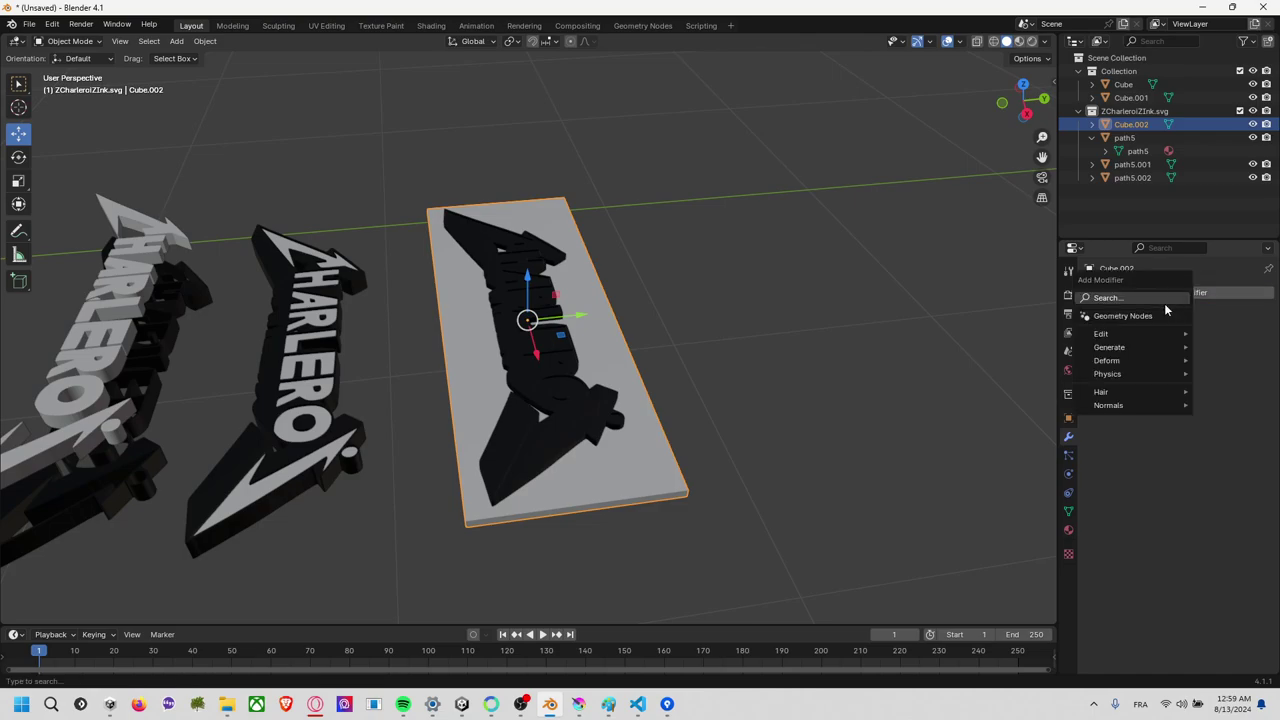
pyautogui.write('bool')
pyautogui.press('Return')
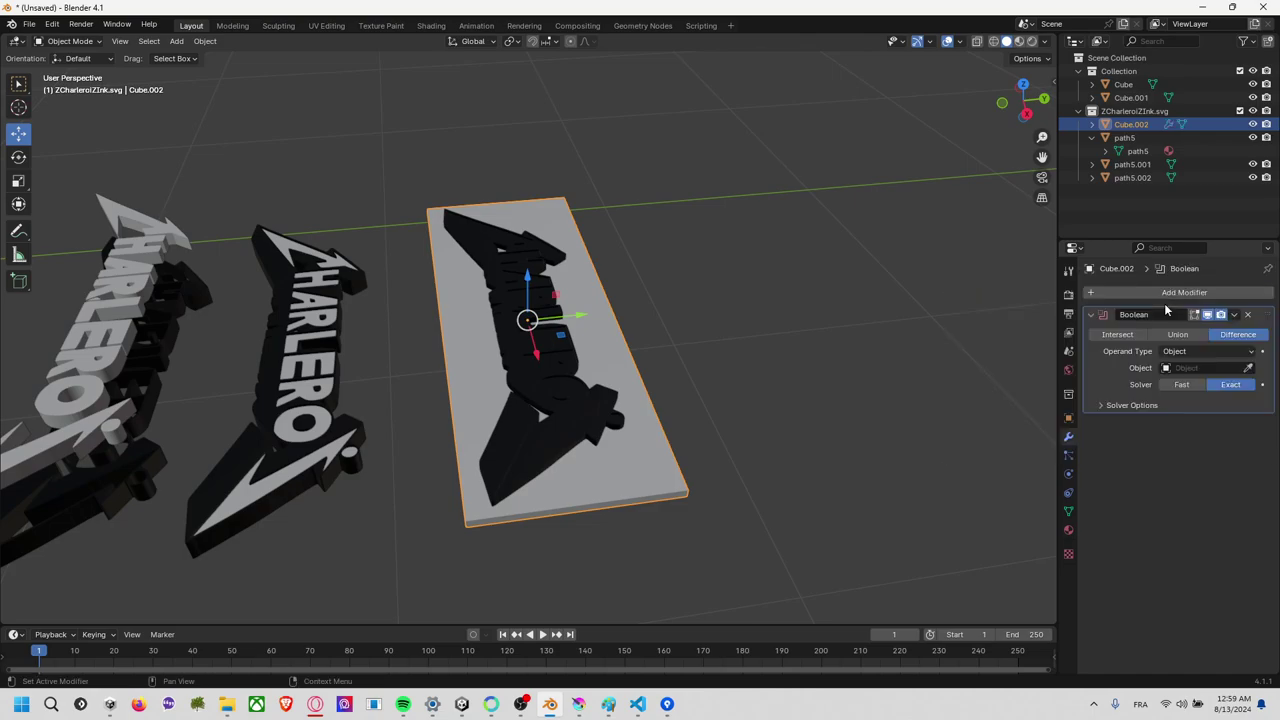
pyautogui.click(1118, 336)
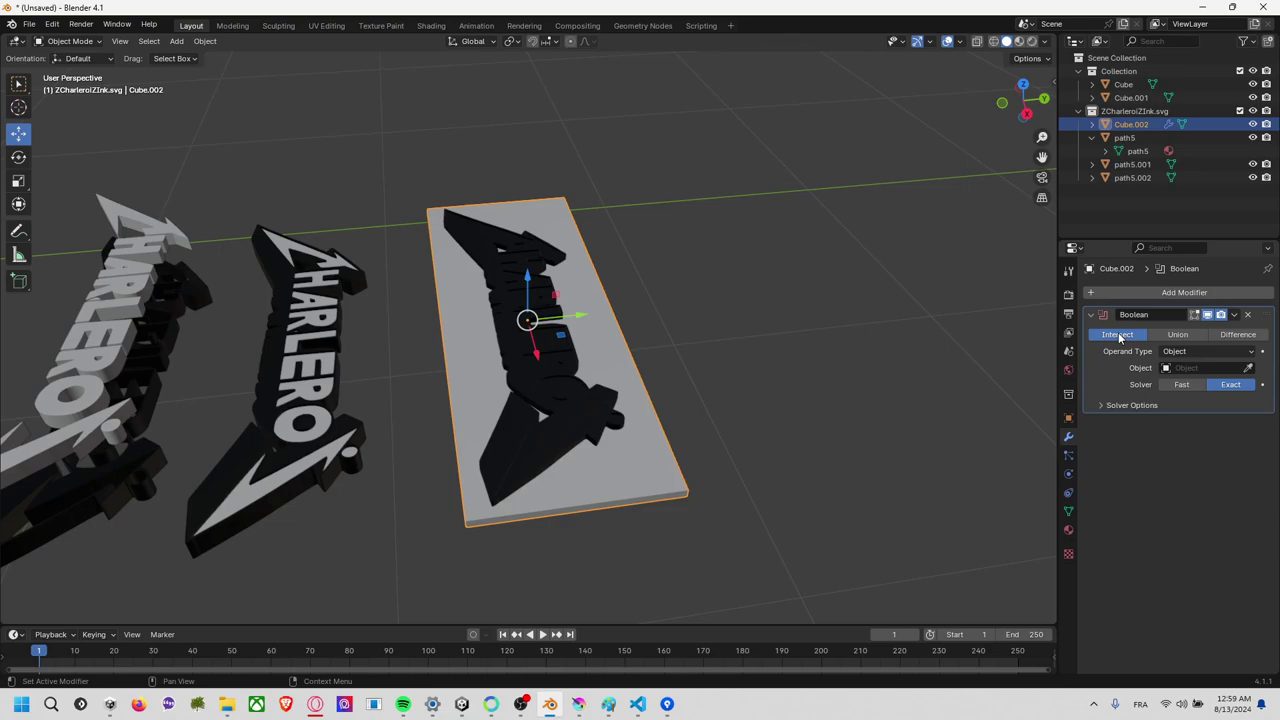
pyautogui.click(1170, 368)
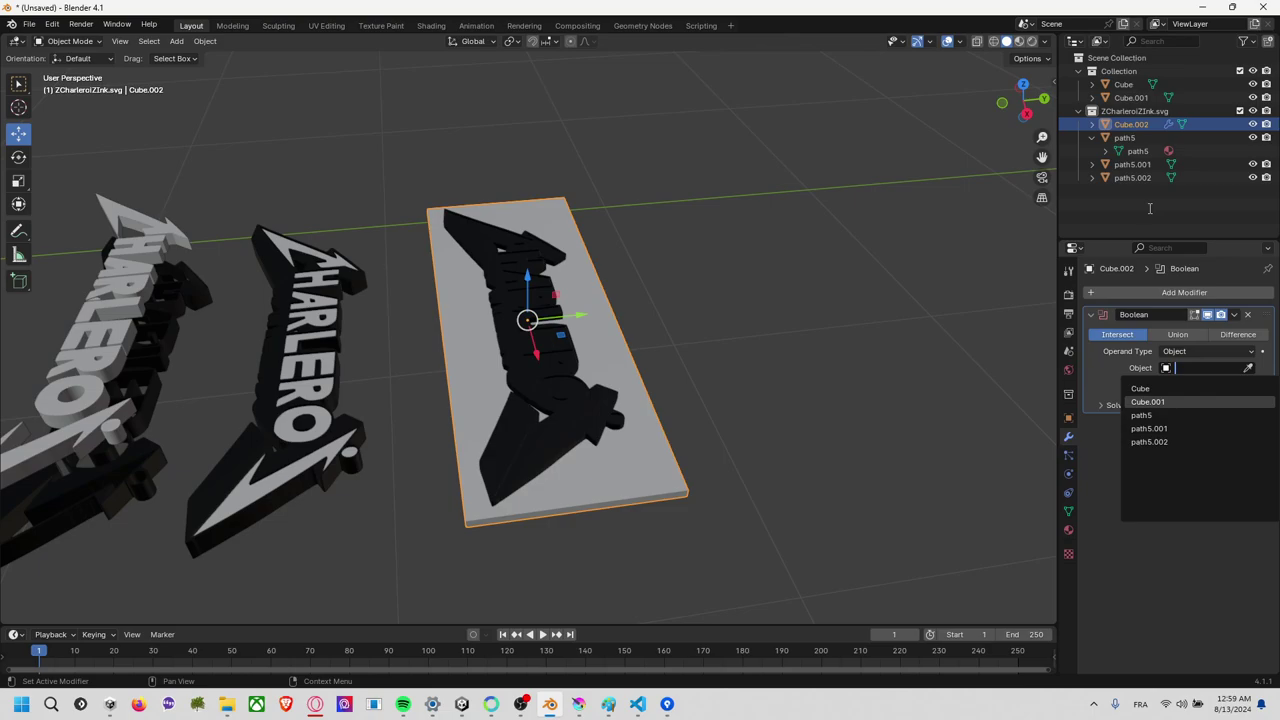
pyautogui.click(567, 366)
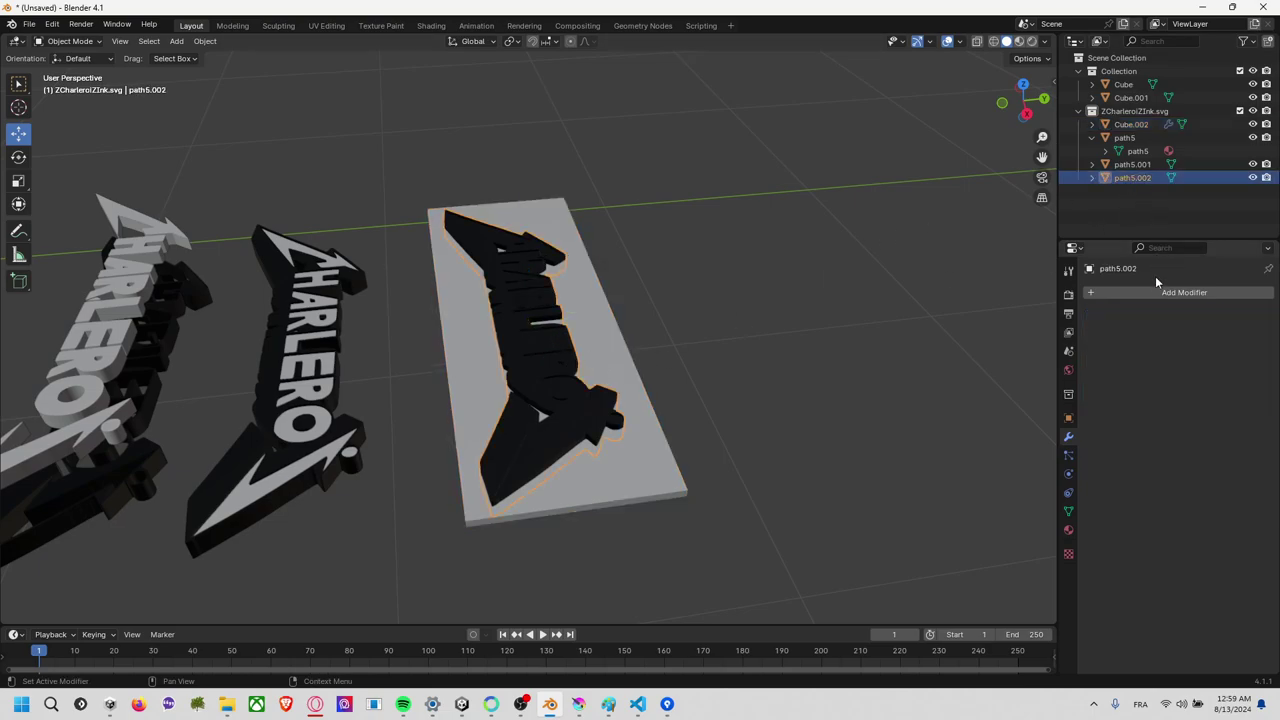
pyautogui.click(606, 341)
pyautogui.click(1158, 369)
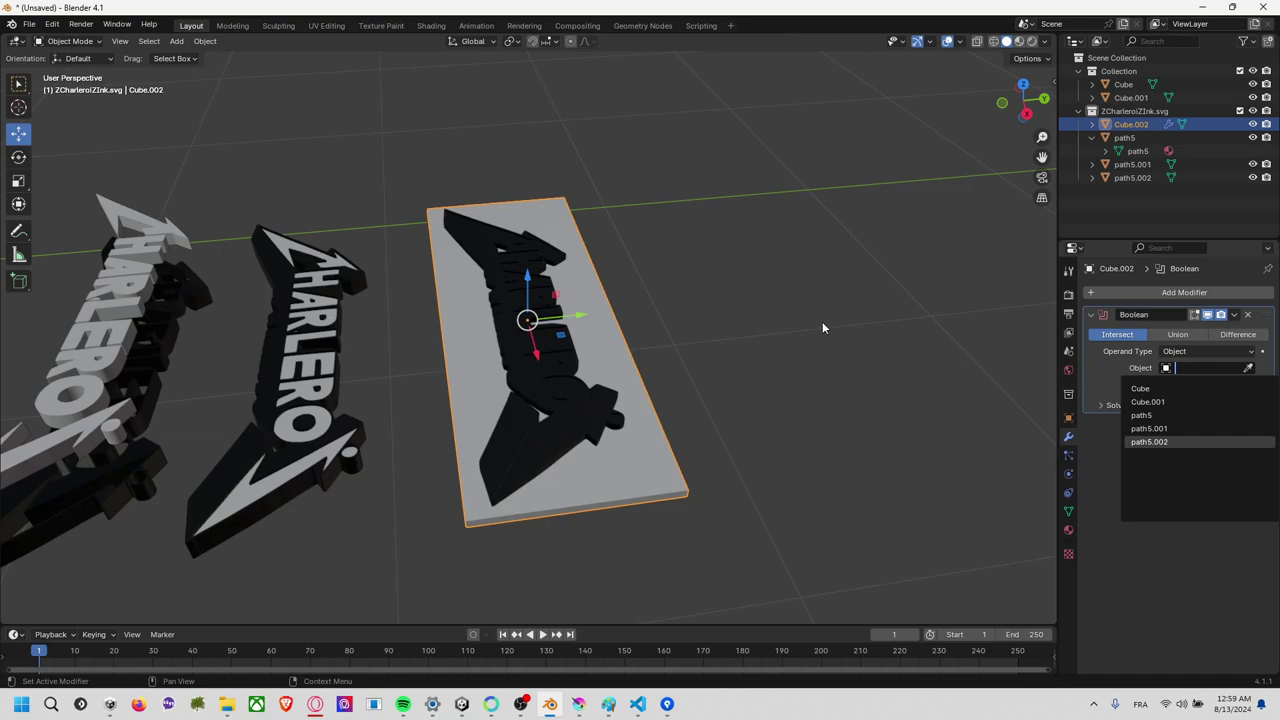
pyautogui.press('Return')
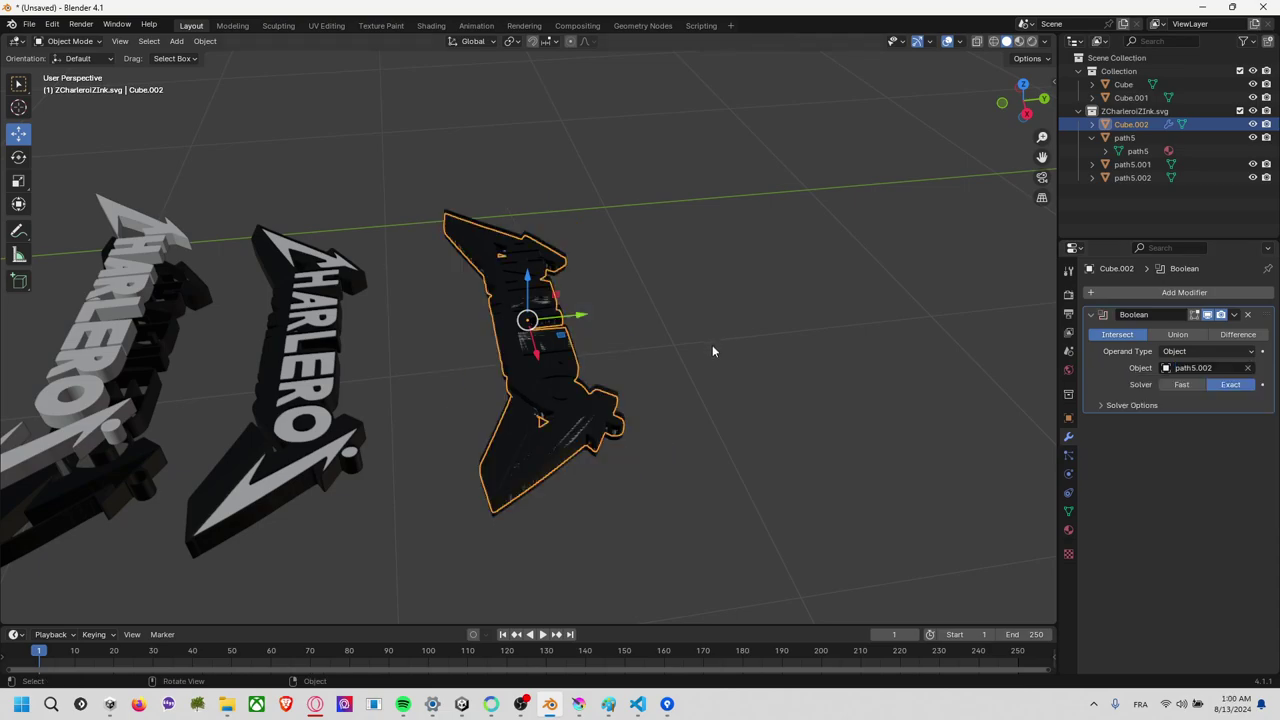
# Hide path5.002 to reveal the intersected slab and set the Boolean solver to Fast.
pyautogui.click(639, 344)
pyautogui.moveTo(628, 346)
pyautogui.mouseDown(button='middle')
pyautogui.moveTo(751, 394)
pyautogui.moveTo(829, 368)
pyautogui.moveTo(806, 433)
pyautogui.moveTo(675, 356)
pyautogui.moveTo(631, 280)
pyautogui.moveTo(617, 300)
pyautogui.moveTo(621, 287)
pyautogui.moveTo(665, 360)
pyautogui.mouseUp(button='middle')
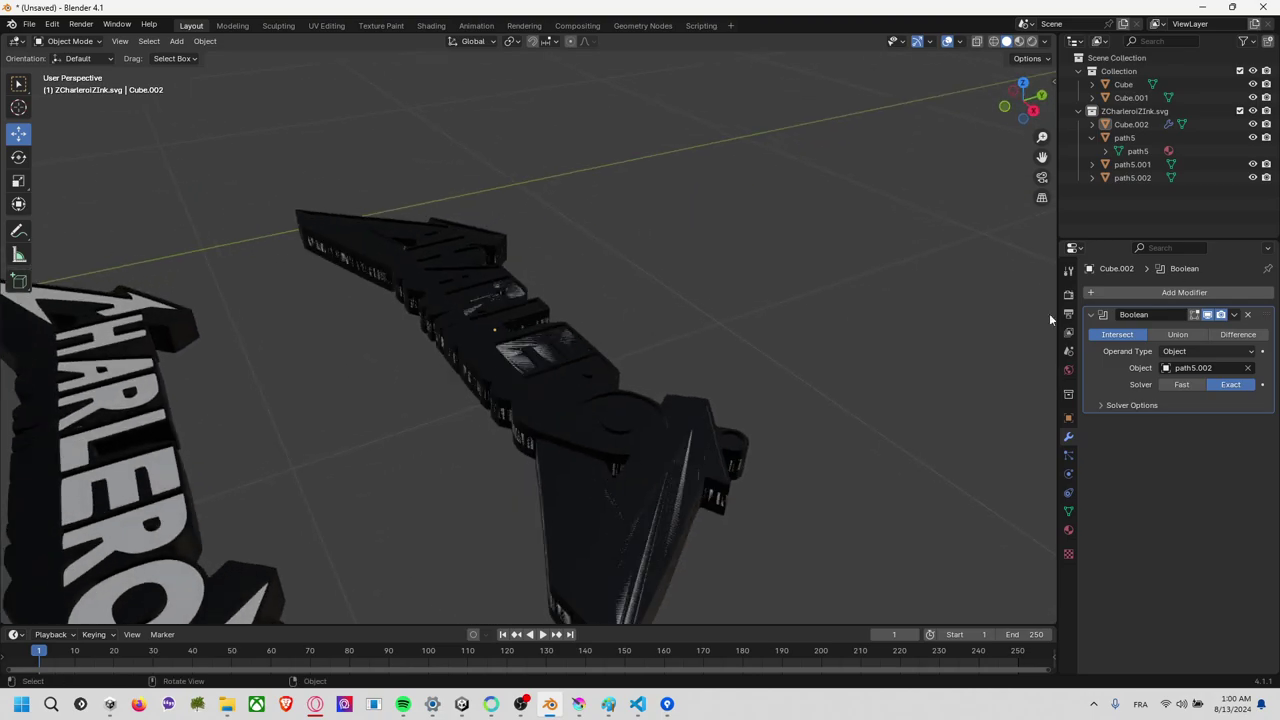
pyautogui.click(1252, 178)
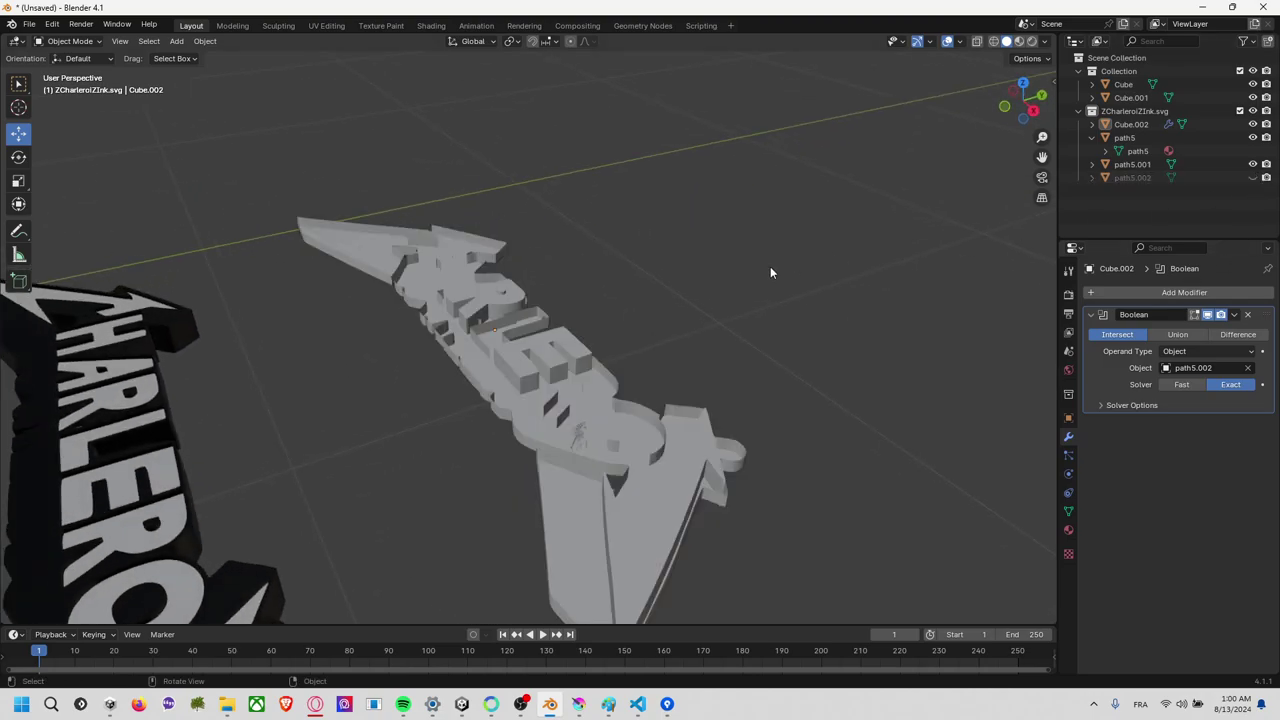
pyautogui.moveTo(771, 271)
pyautogui.mouseDown(button='middle')
pyautogui.moveTo(823, 400)
pyautogui.moveTo(854, 323)
pyautogui.moveTo(1025, 221)
pyautogui.moveTo(971, 260)
pyautogui.moveTo(809, 326)
pyautogui.moveTo(726, 294)
pyautogui.moveTo(719, 253)
pyautogui.moveTo(730, 263)
pyautogui.mouseUp(button='middle')
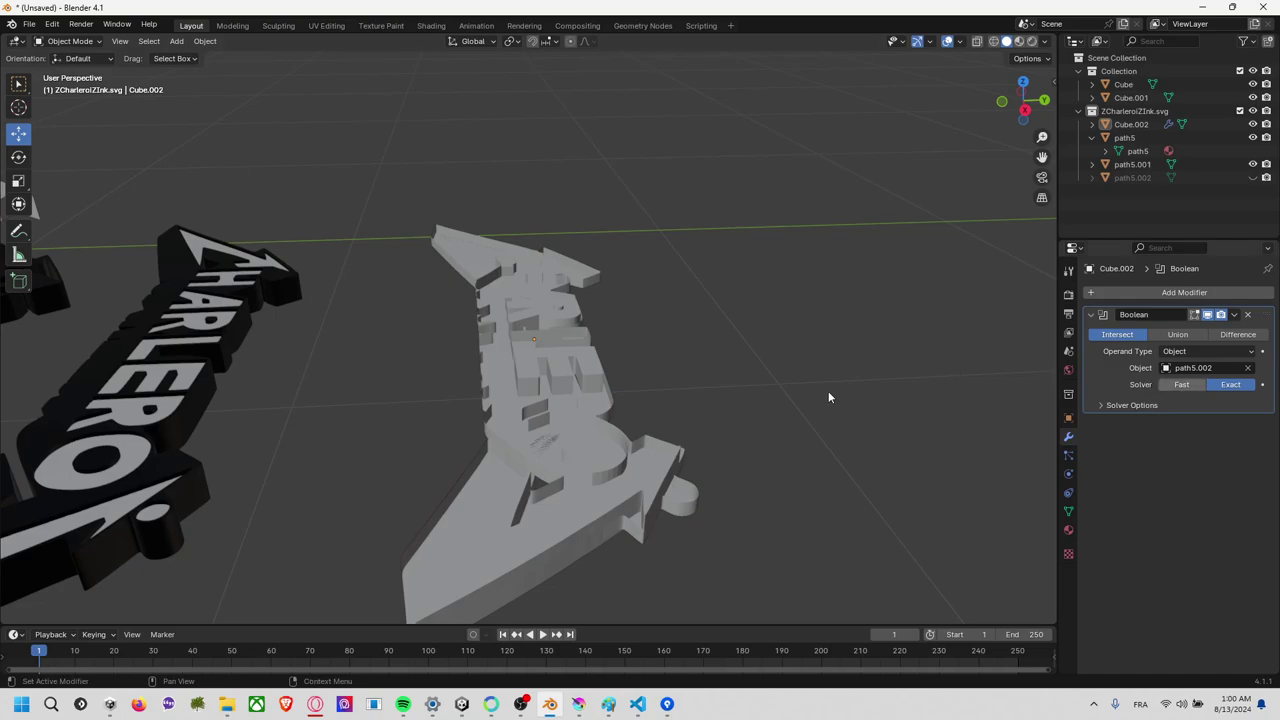
pyautogui.hotkey('ctrl', 'z')
pyautogui.moveTo(754, 381)
pyautogui.mouseDown(button='middle')
pyautogui.moveTo(770, 432)
pyautogui.moveTo(896, 473)
pyautogui.moveTo(943, 454)
pyautogui.moveTo(747, 316)
pyautogui.moveTo(721, 265)
pyautogui.moveTo(726, 217)
pyautogui.moveTo(771, 211)
pyautogui.moveTo(803, 331)
pyautogui.moveTo(792, 404)
pyautogui.moveTo(772, 400)
pyautogui.mouseUp(button='middle')
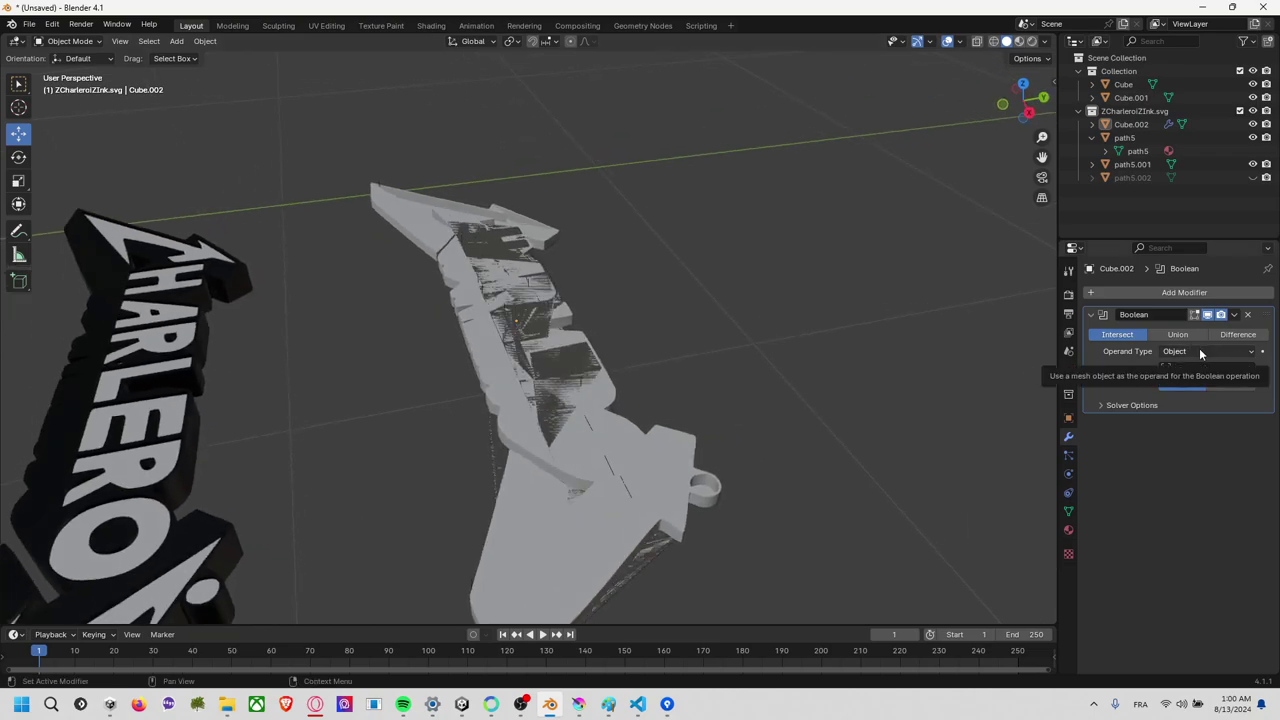
# In Solver Options, set Overlap Threshold to 0.1, then to 0.00001 m.
pyautogui.click(1129, 405)
pyautogui.moveTo(1205, 425); pyautogui.dragTo(1230, 425)
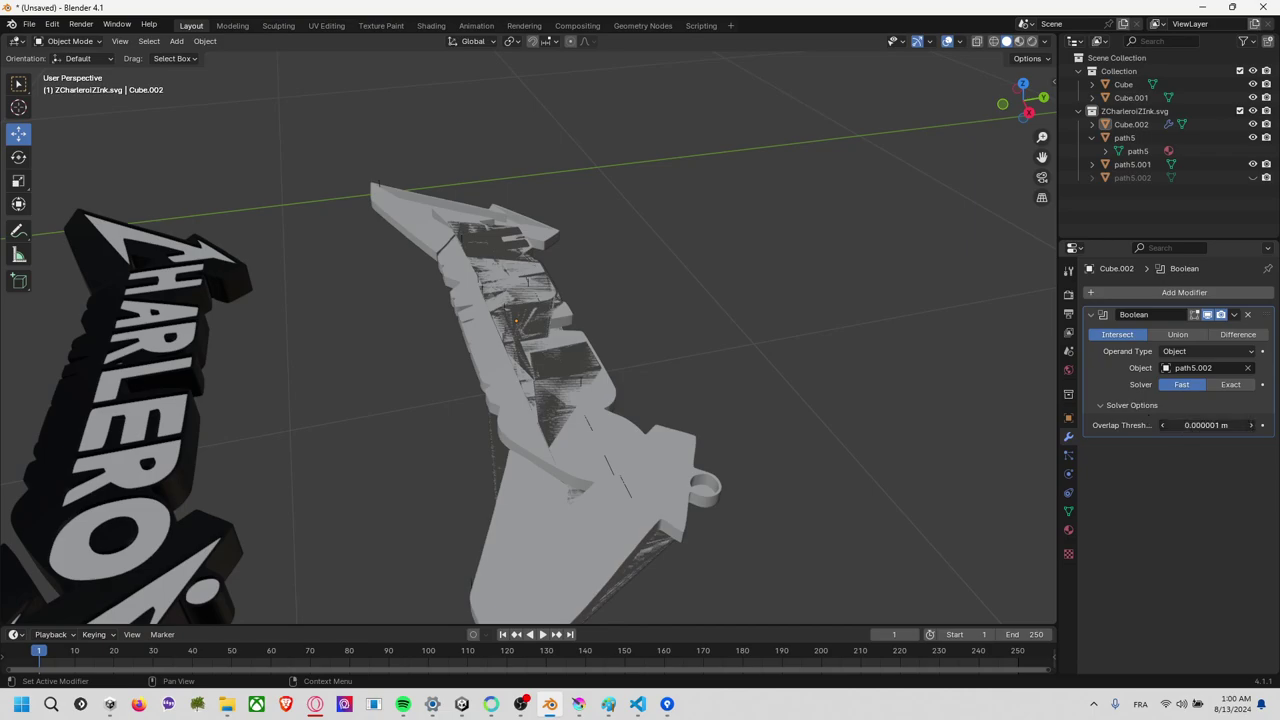
pyautogui.moveTo(1230, 425); pyautogui.dragTo(1218, 428)
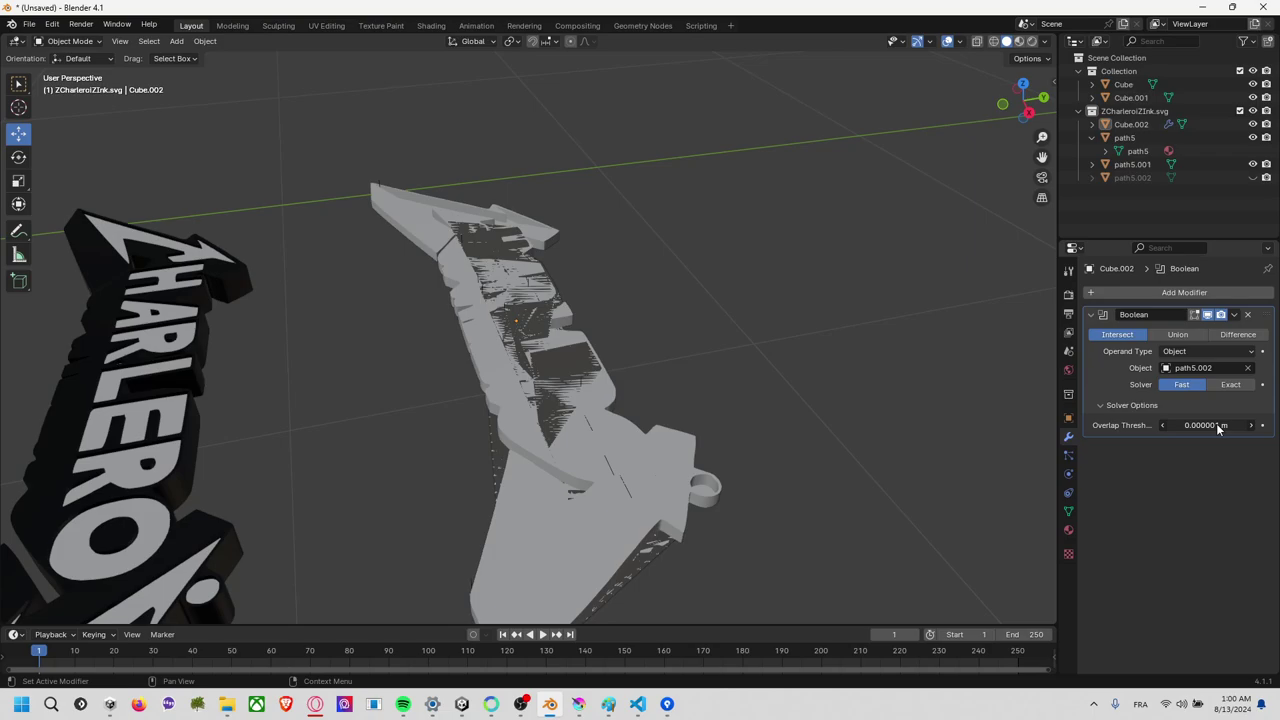
pyautogui.click(1218, 428)
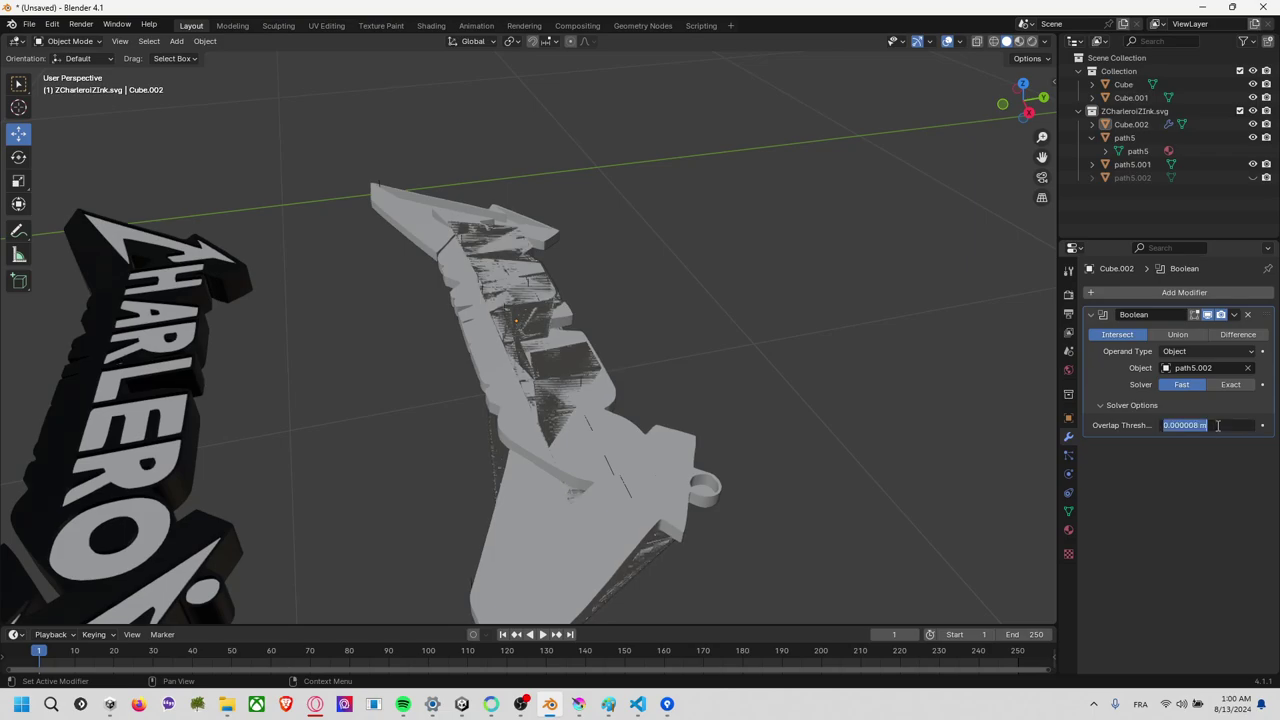
pyautogui.write('0.1')
pyautogui.press('Return')
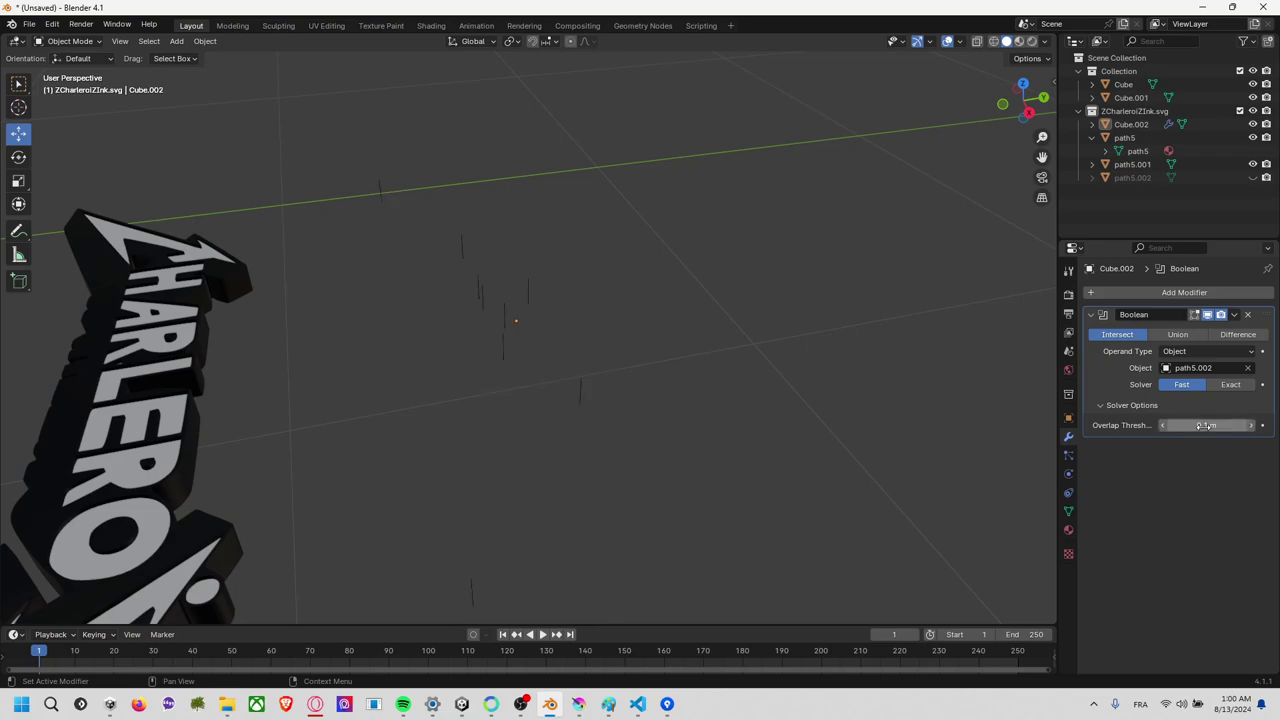
pyautogui.click(1205, 427)
pyautogui.click(1171, 426)
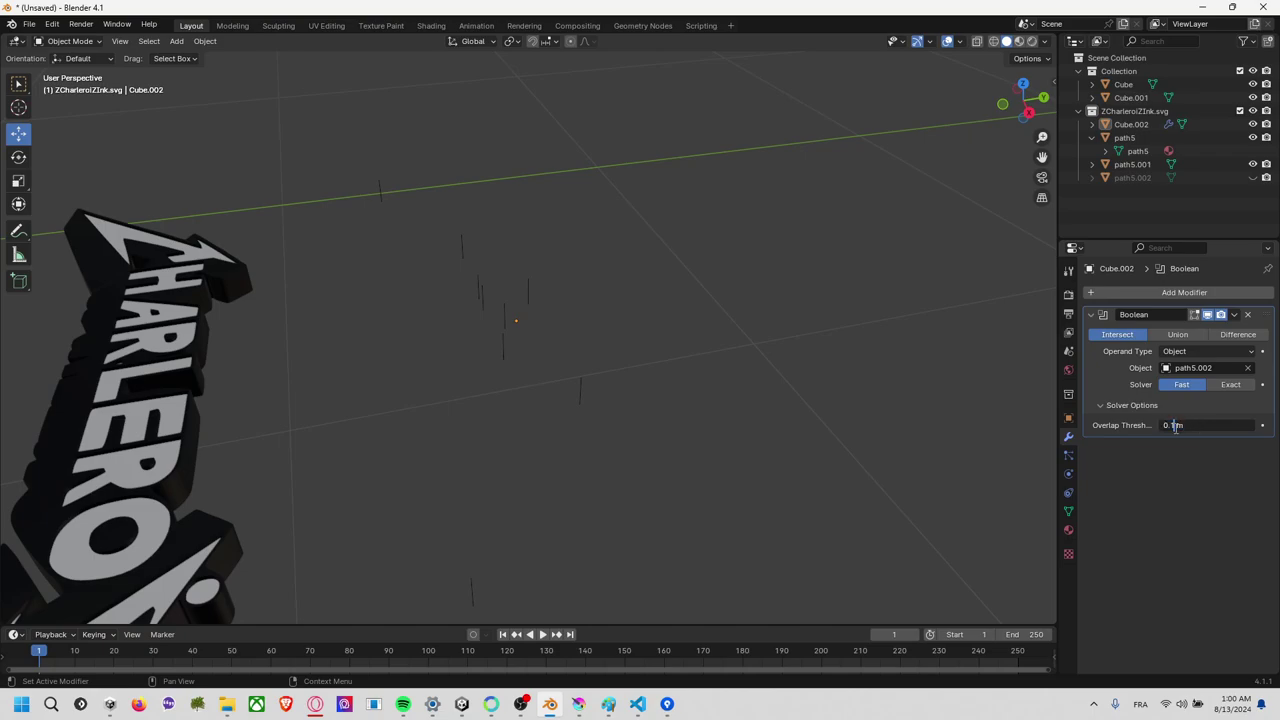
pyautogui.write('0000')
pyautogui.press('Return')
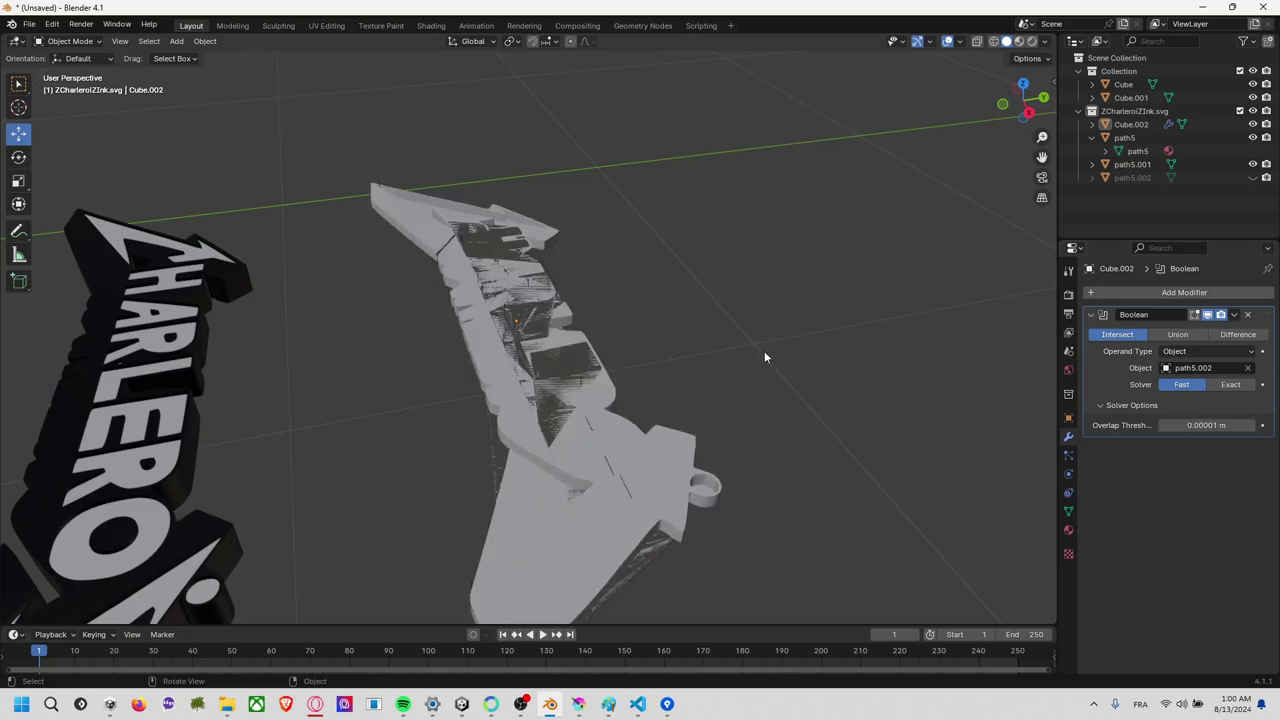
pyautogui.moveTo(764, 351)
pyautogui.mouseDown(button='middle')
pyautogui.moveTo(822, 435)
pyautogui.moveTo(965, 407)
pyautogui.mouseUp(button='middle')
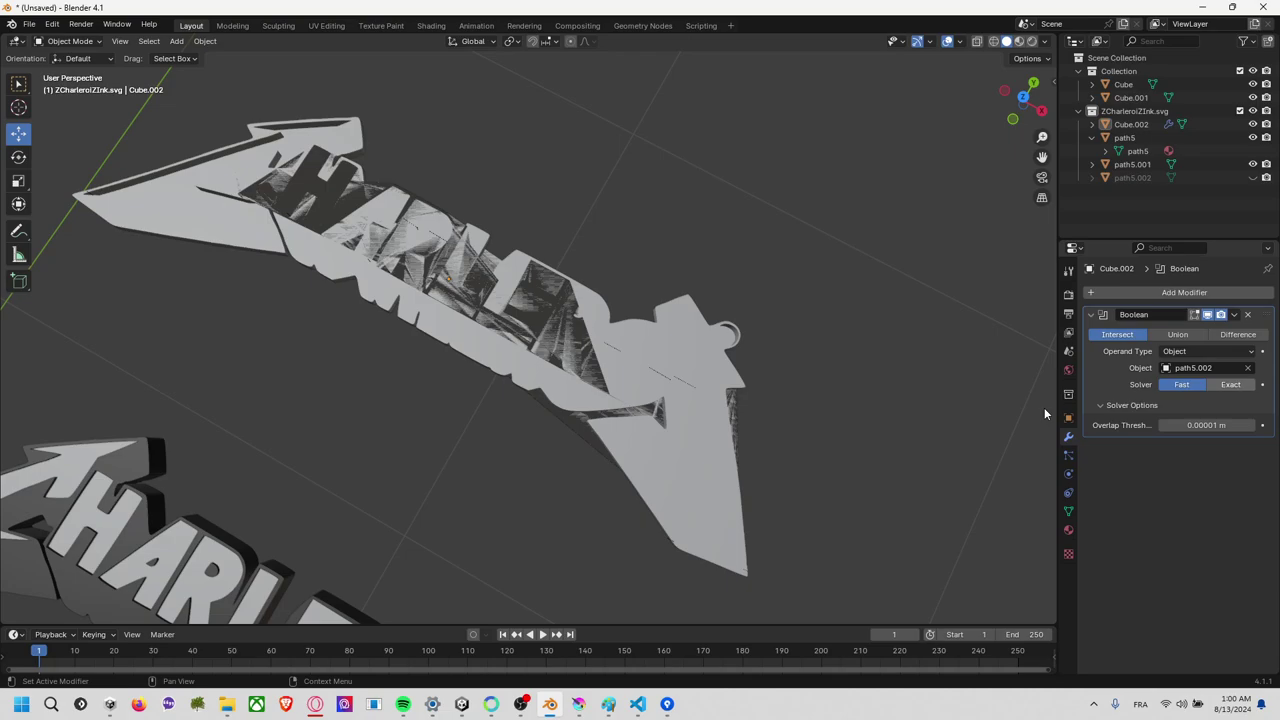
# Inspect the result up close, then delete the Boolean modifier from Cube.002.
pyautogui.moveTo(824, 384)
pyautogui.mouseDown(button='middle')
pyautogui.moveTo(902, 269)
pyautogui.moveTo(964, 251)
pyautogui.moveTo(968, 311)
pyautogui.moveTo(828, 343)
pyautogui.moveTo(723, 320)
pyautogui.moveTo(706, 249)
pyautogui.moveTo(726, 279)
pyautogui.moveTo(614, 366)
pyautogui.moveTo(919, 381)
pyautogui.mouseUp(button='middle')
pyautogui.scroll(5, 724, 272)
pyautogui.scroll(-3, 680, 375)
pyautogui.scroll(-3, 680, 375)
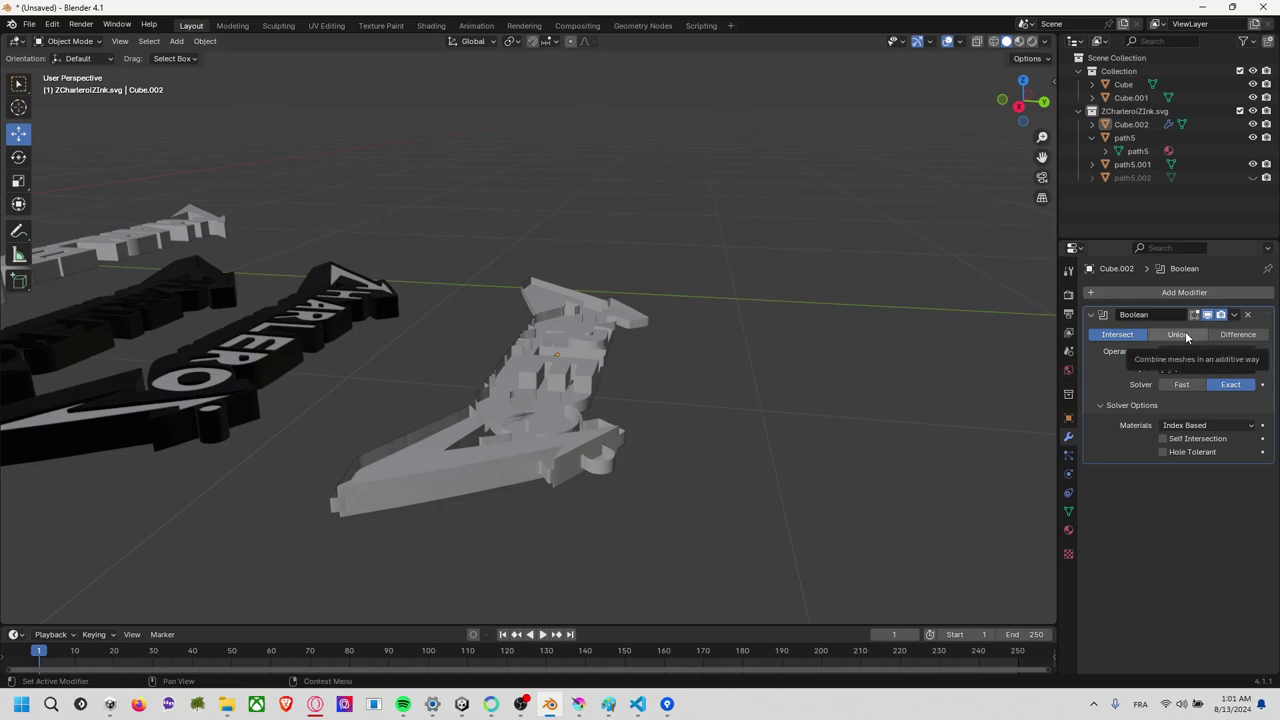
pyautogui.moveTo(790, 380)
pyautogui.mouseDown(button='middle')
pyautogui.moveTo(766, 384)
pyautogui.moveTo(747, 418)
pyautogui.moveTo(796, 468)
pyautogui.moveTo(903, 423)
pyautogui.moveTo(917, 391)
pyautogui.moveTo(812, 394)
pyautogui.moveTo(791, 432)
pyautogui.mouseUp(button='middle')
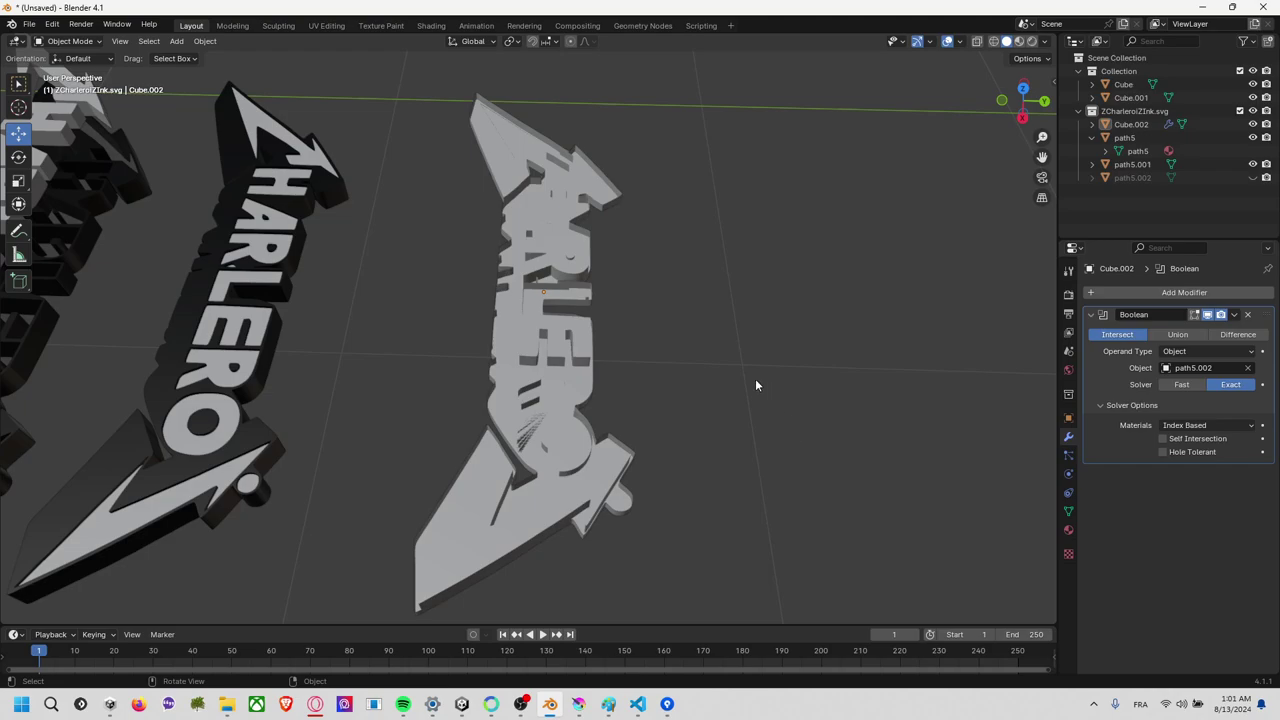
pyautogui.scroll(-4, 756, 385)
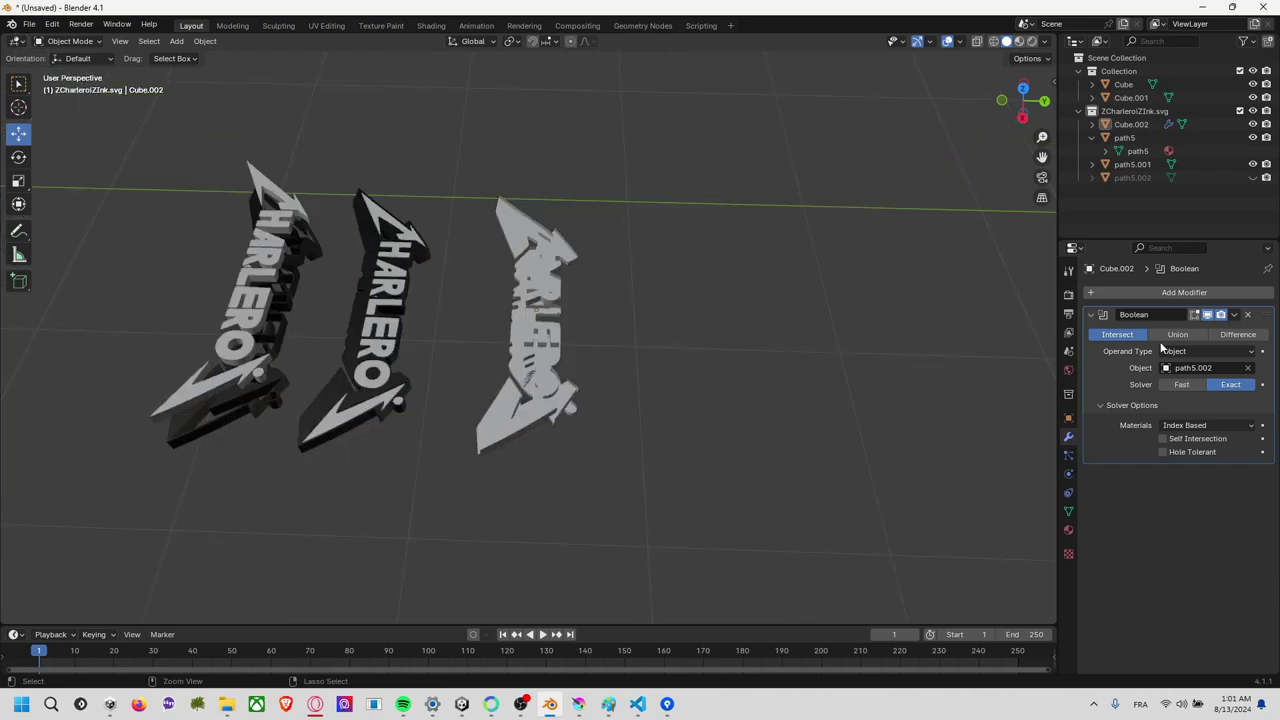
pyautogui.click(1247, 314)
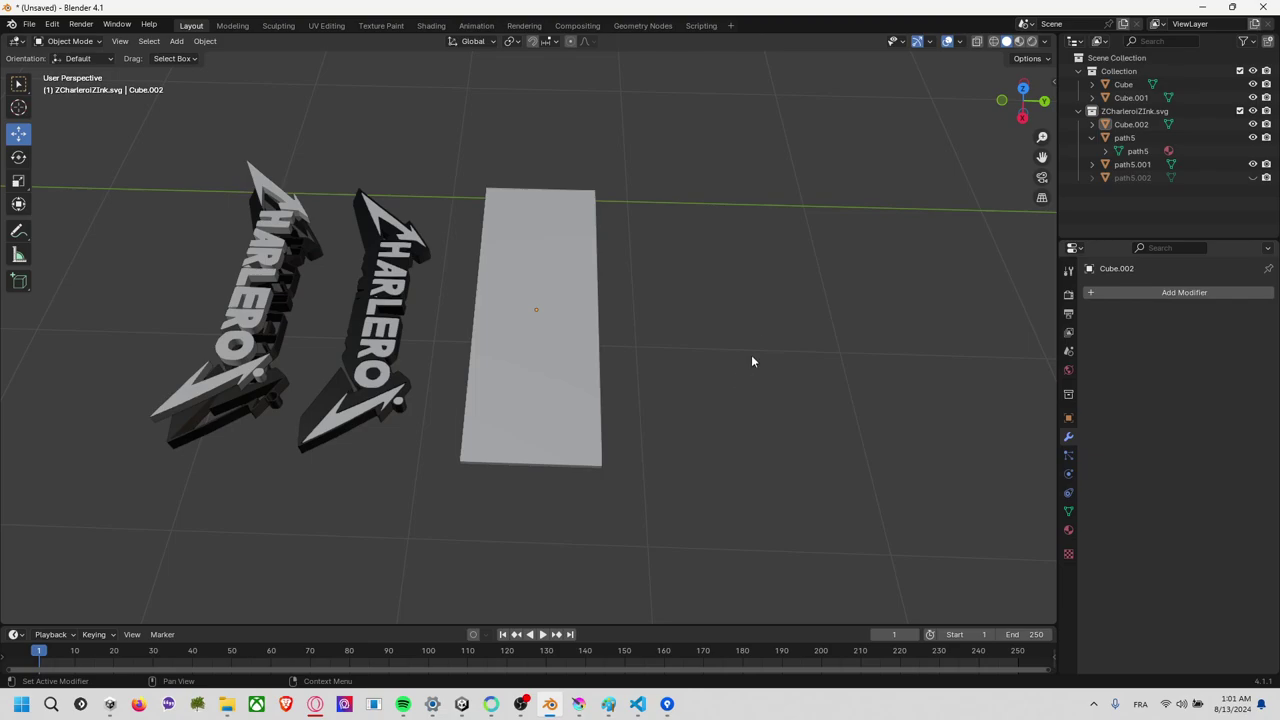
# Return to File Explorer showing ZCharleroiZInk.svg and launch Blender 4.1 from Windows search.
pyautogui.hotkey('alt', 'Tab')
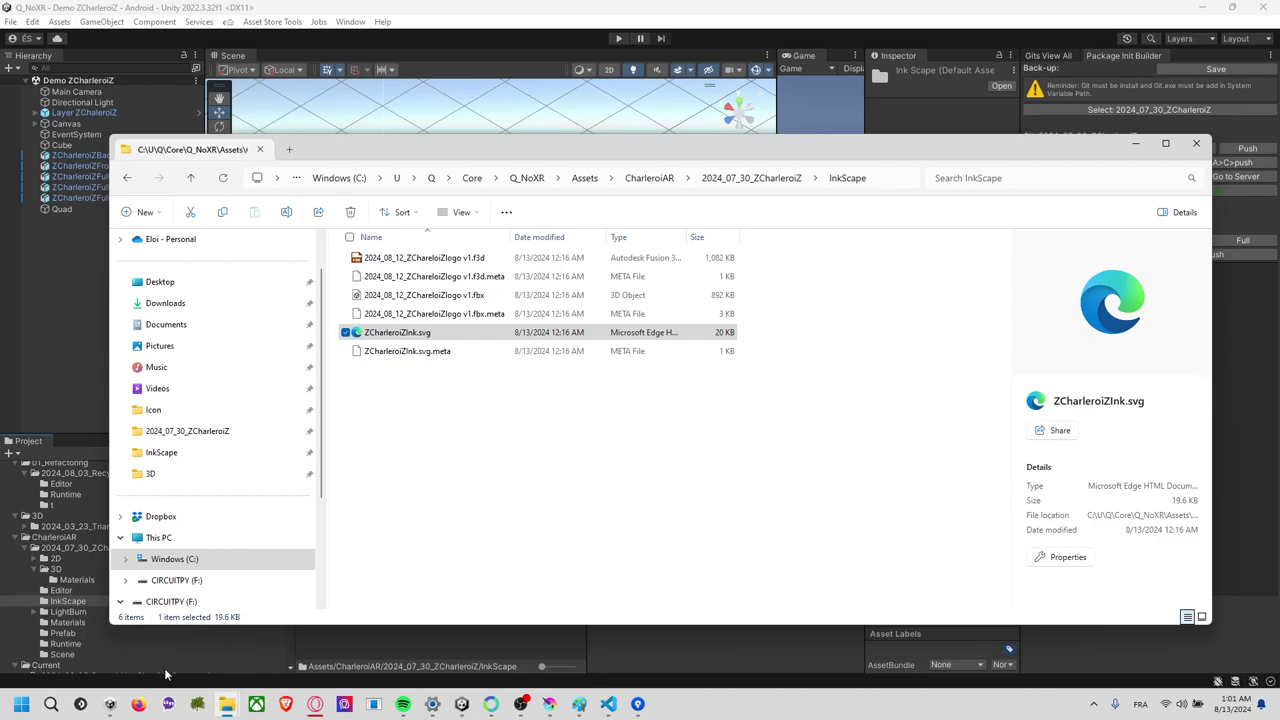
pyautogui.click(22, 706)
pyautogui.write('ble')
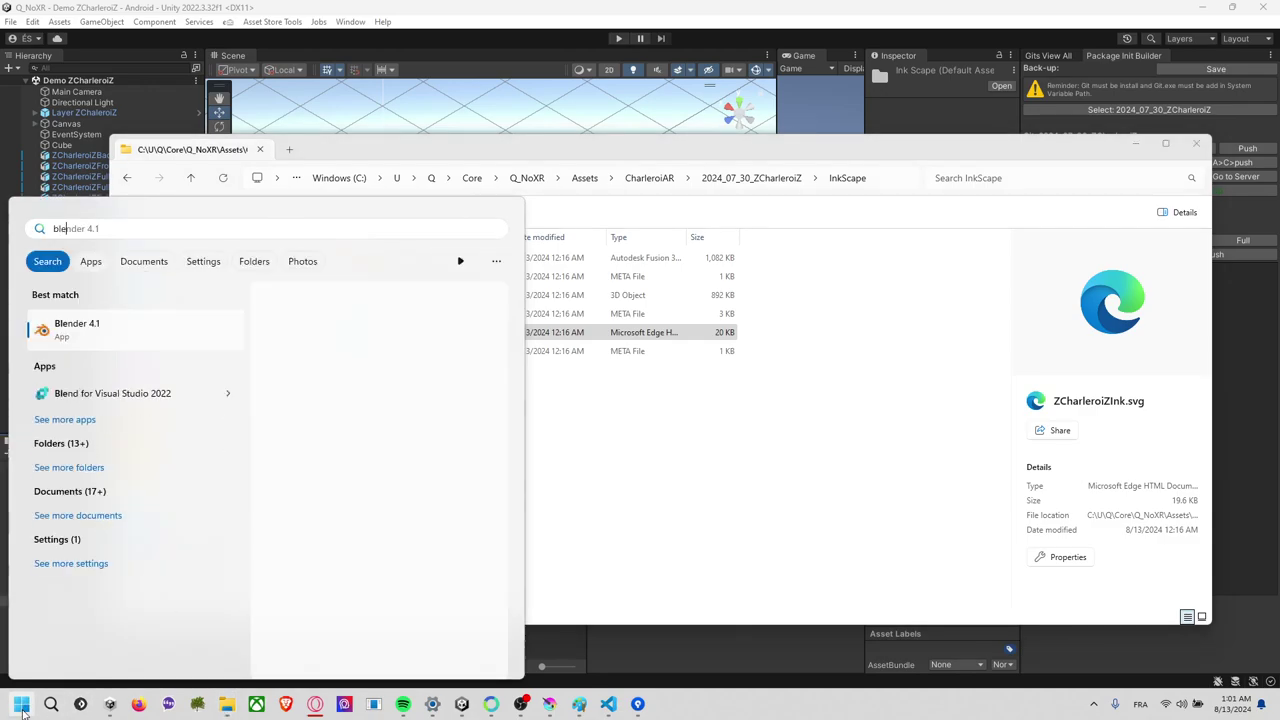
pyautogui.press('Escape')
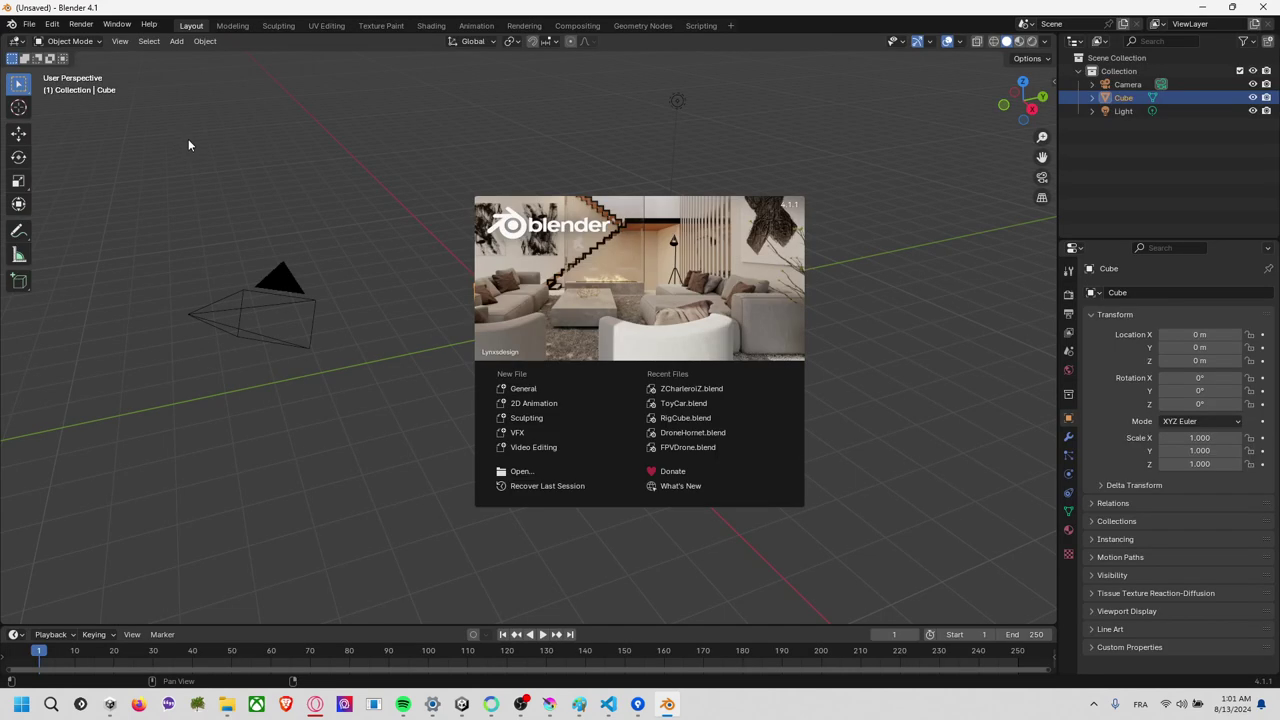
pyautogui.click(196, 135)
pyautogui.moveTo(126, 156); pyautogui.dragTo(768, 494)
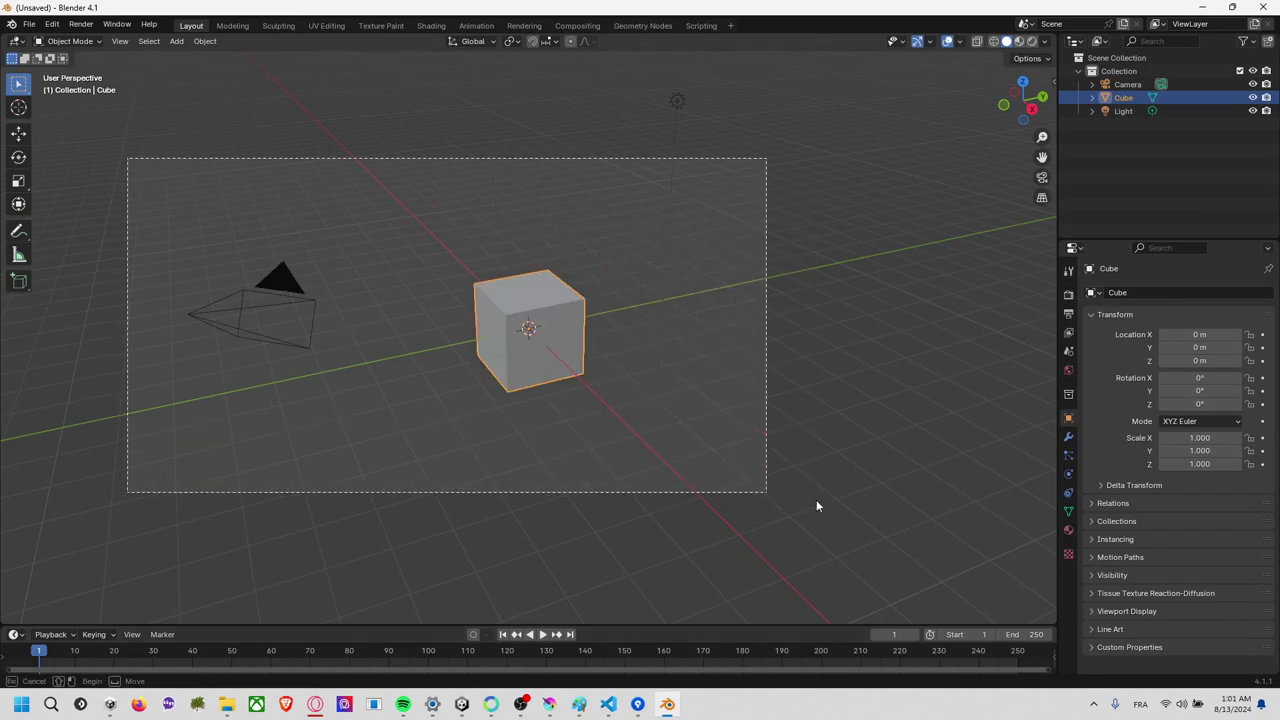
pyautogui.click(29, 24)
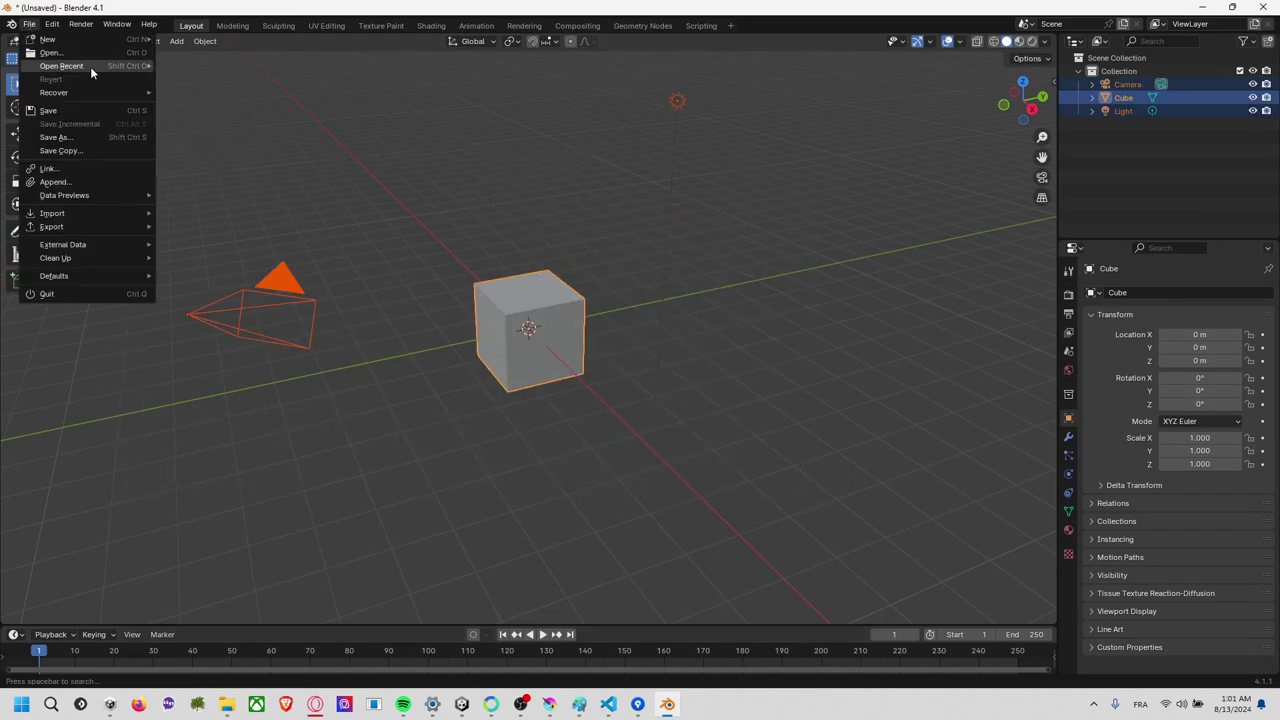
pyautogui.click(183, 93)
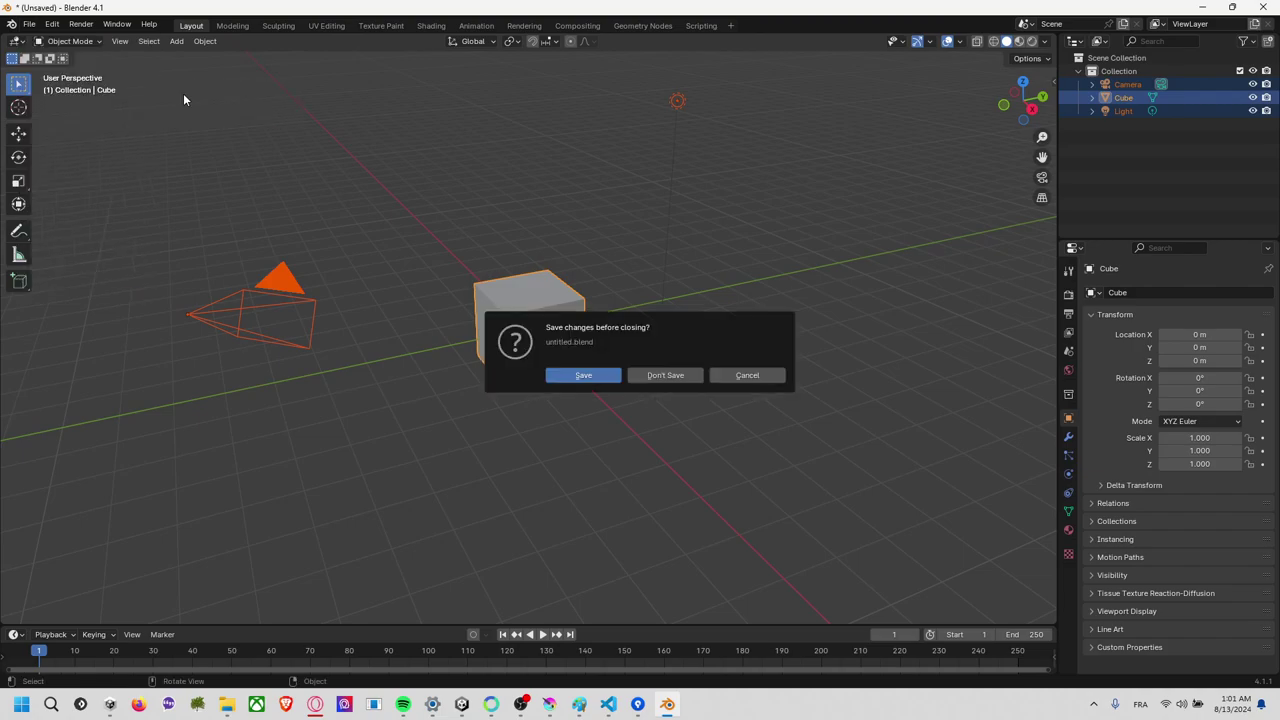
pyautogui.click(654, 376)
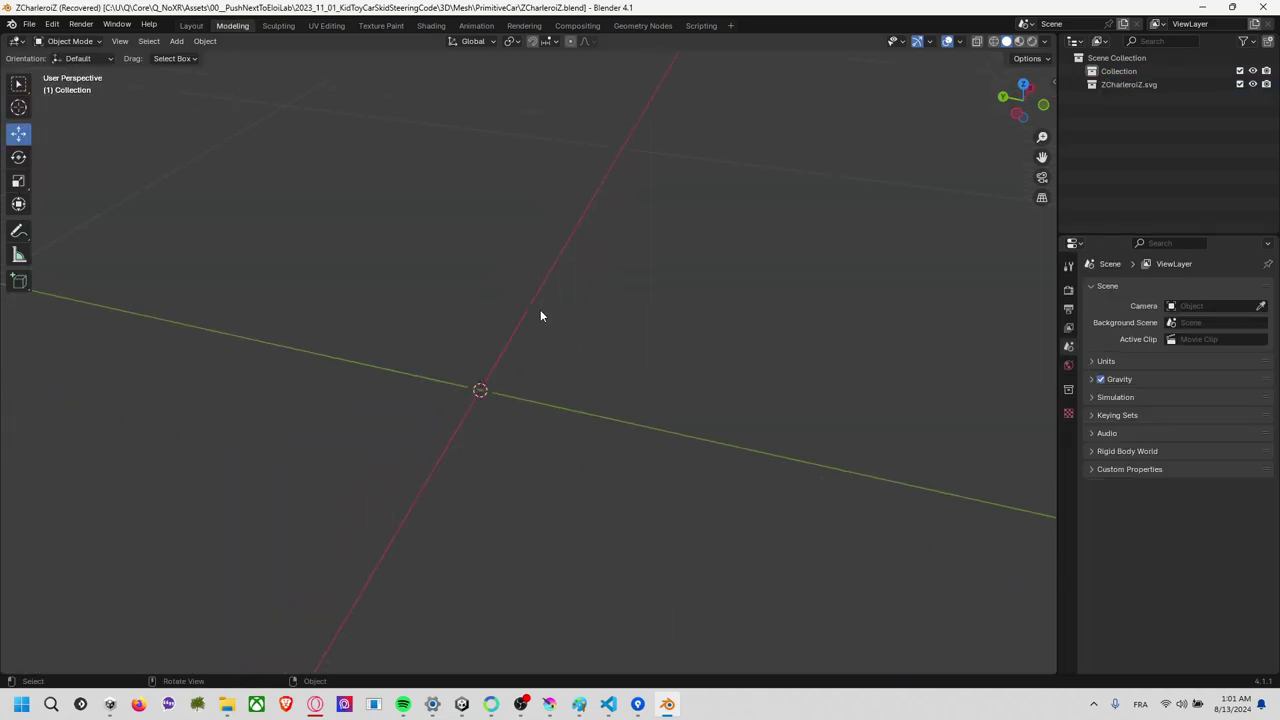
pyautogui.click(1150, 84)
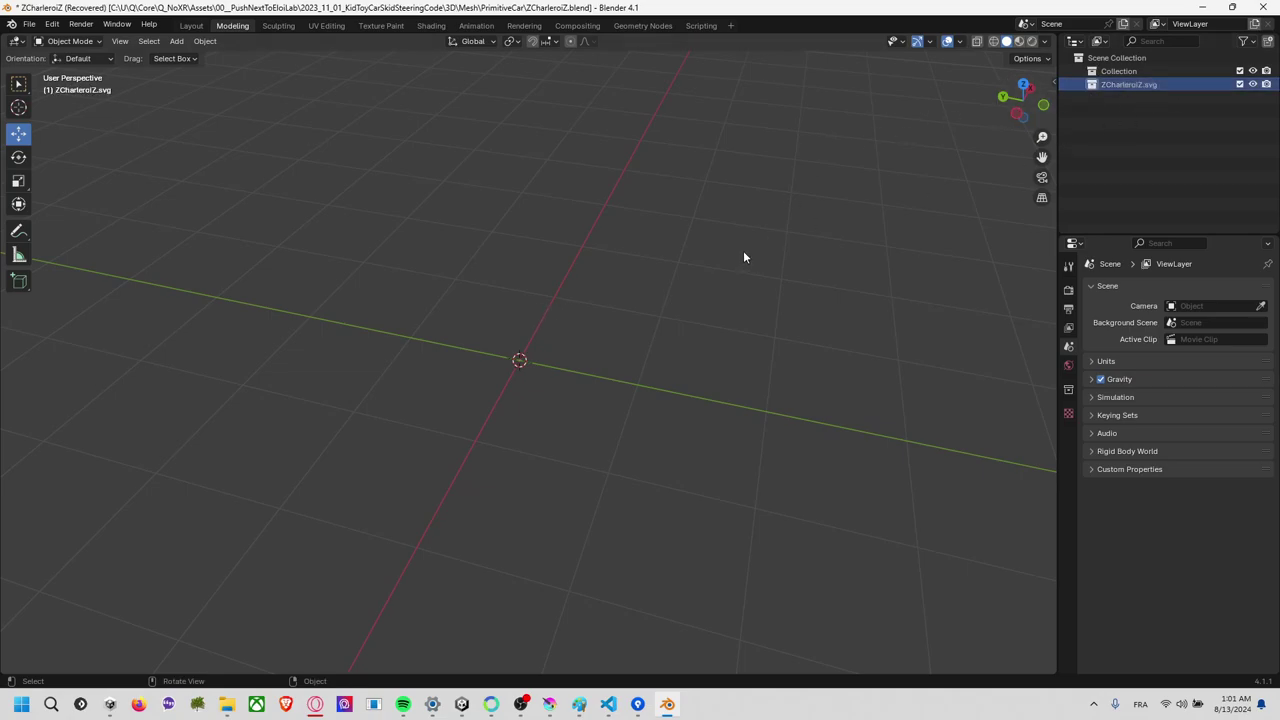
pyautogui.moveTo(743, 257)
pyautogui.mouseDown(button='middle')
pyautogui.moveTo(740, 267)
pyautogui.moveTo(760, 220)
pyautogui.mouseUp(button='middle')
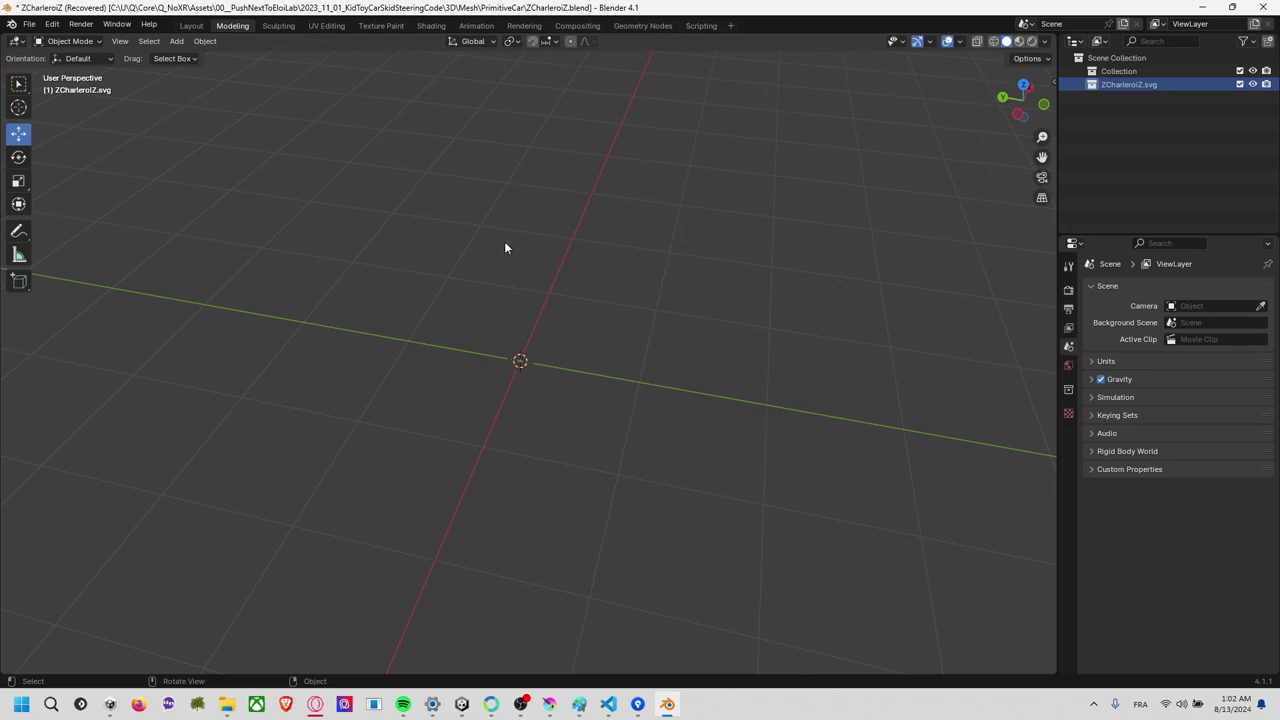
# Import ZCharleroiZInk.svg as SVG from the pasted InkScape folder path.
pyautogui.hotkey('alt', 'Tab')
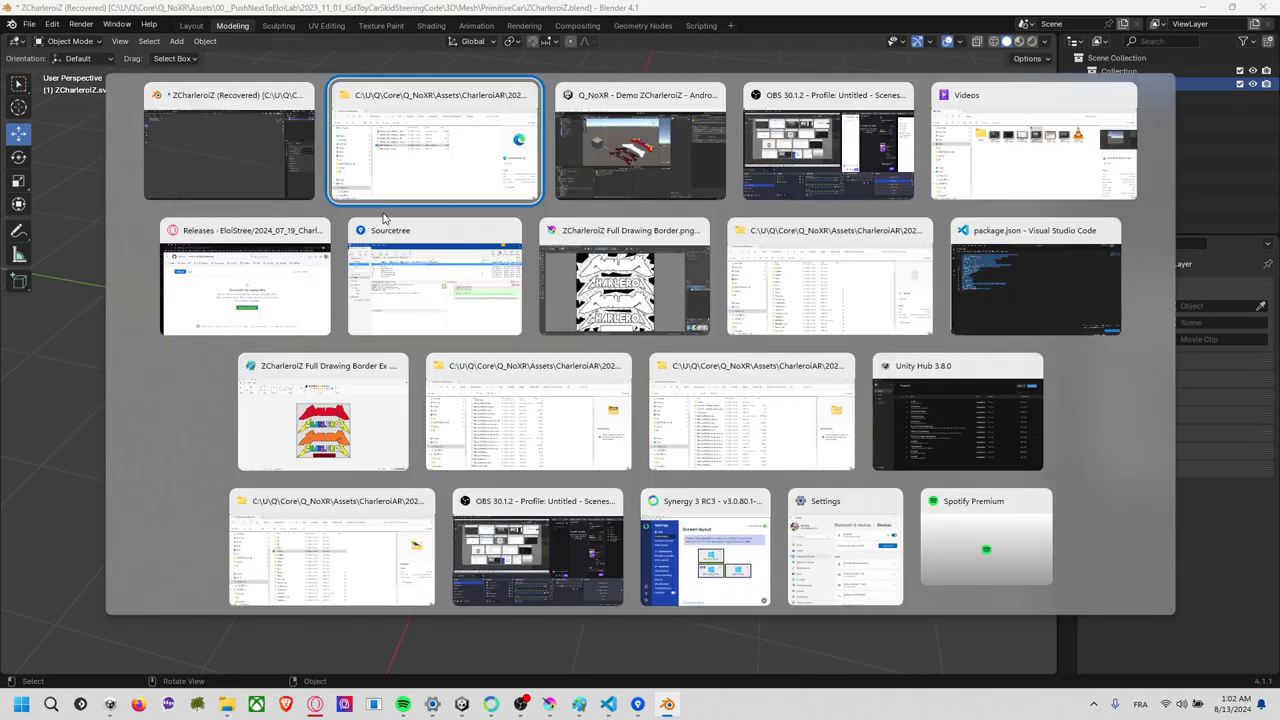
pyautogui.click(258, 104)
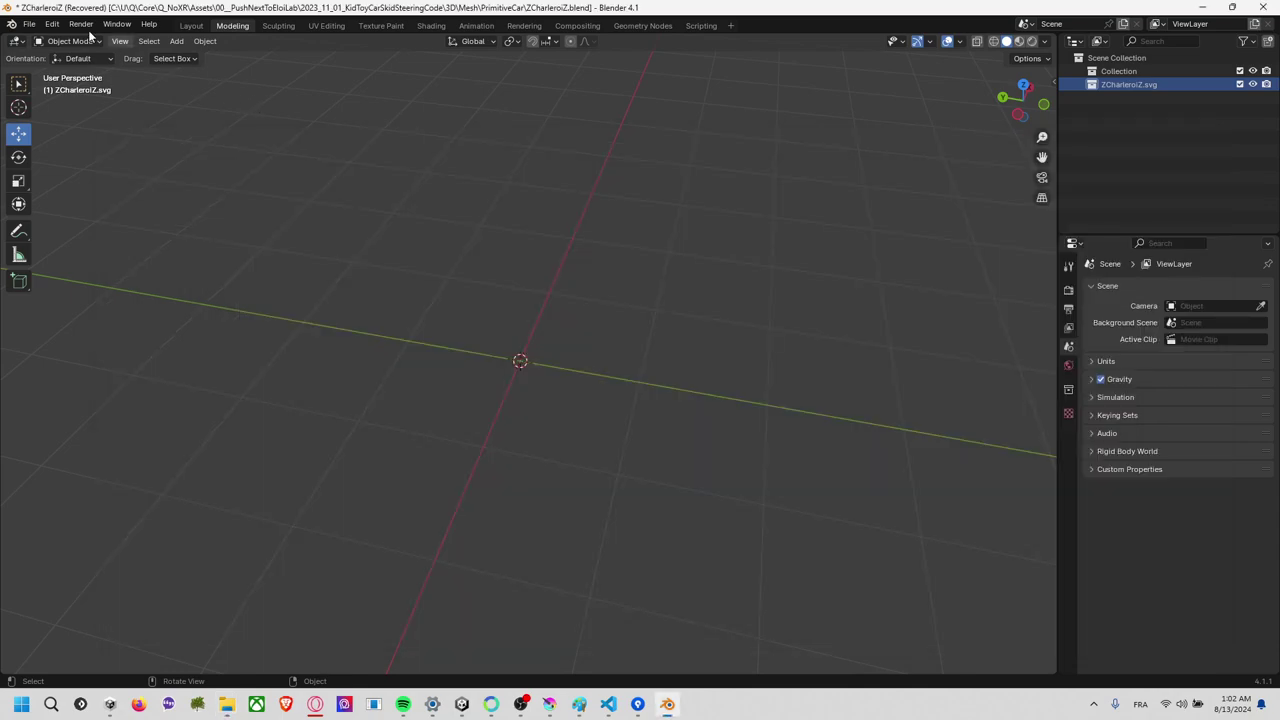
pyautogui.click(30, 24)
pyautogui.moveTo(52, 213)
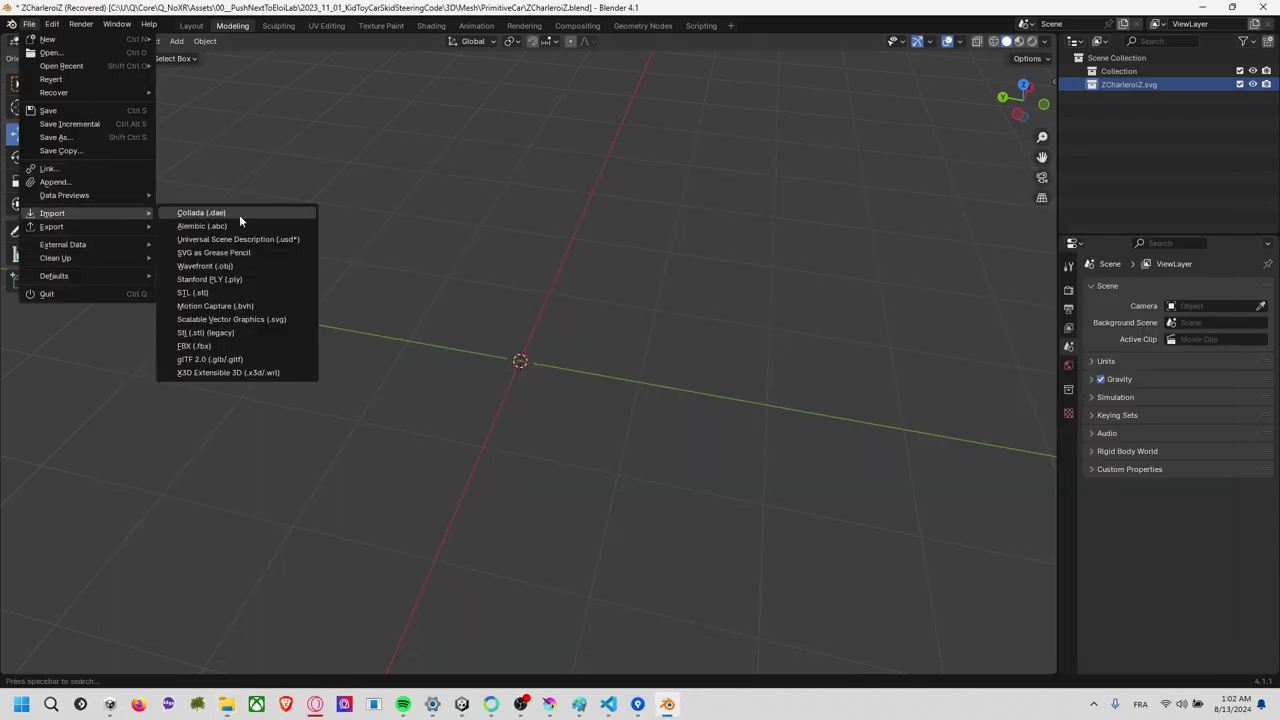
pyautogui.click(289, 332)
pyautogui.click(908, 538)
pyautogui.click(30, 24)
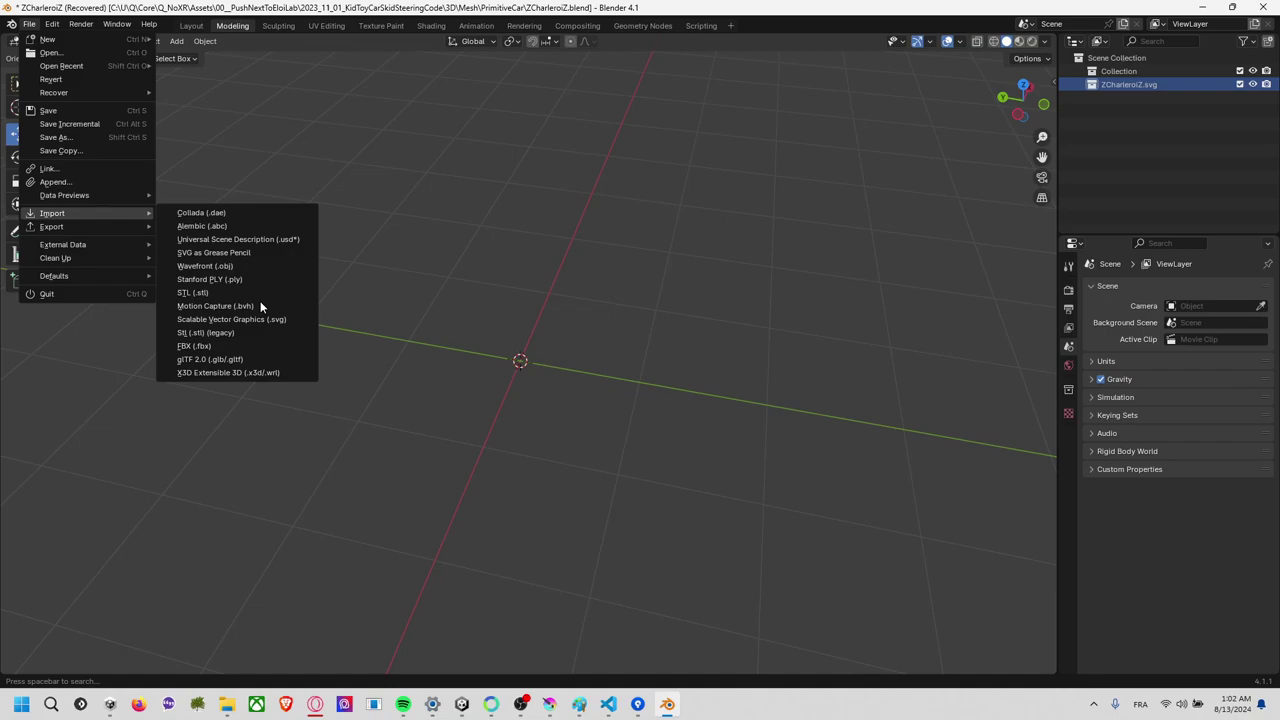
pyautogui.click(273, 320)
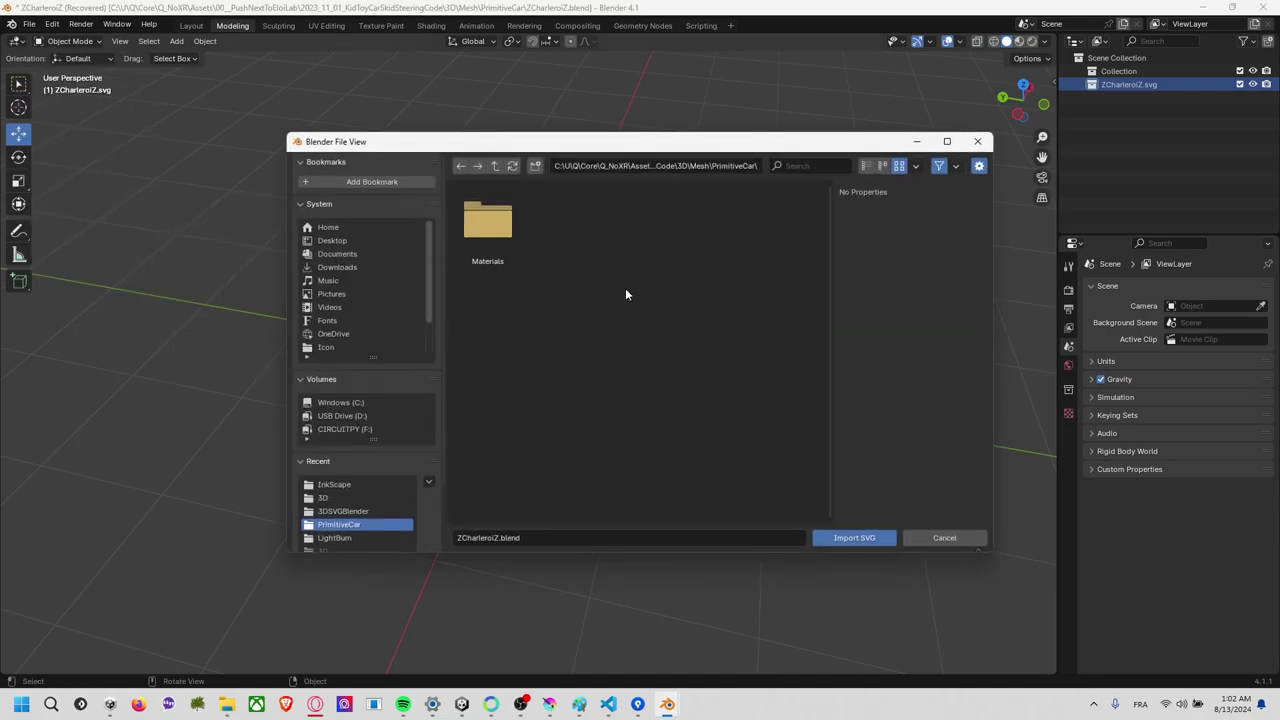
pyautogui.click(737, 166)
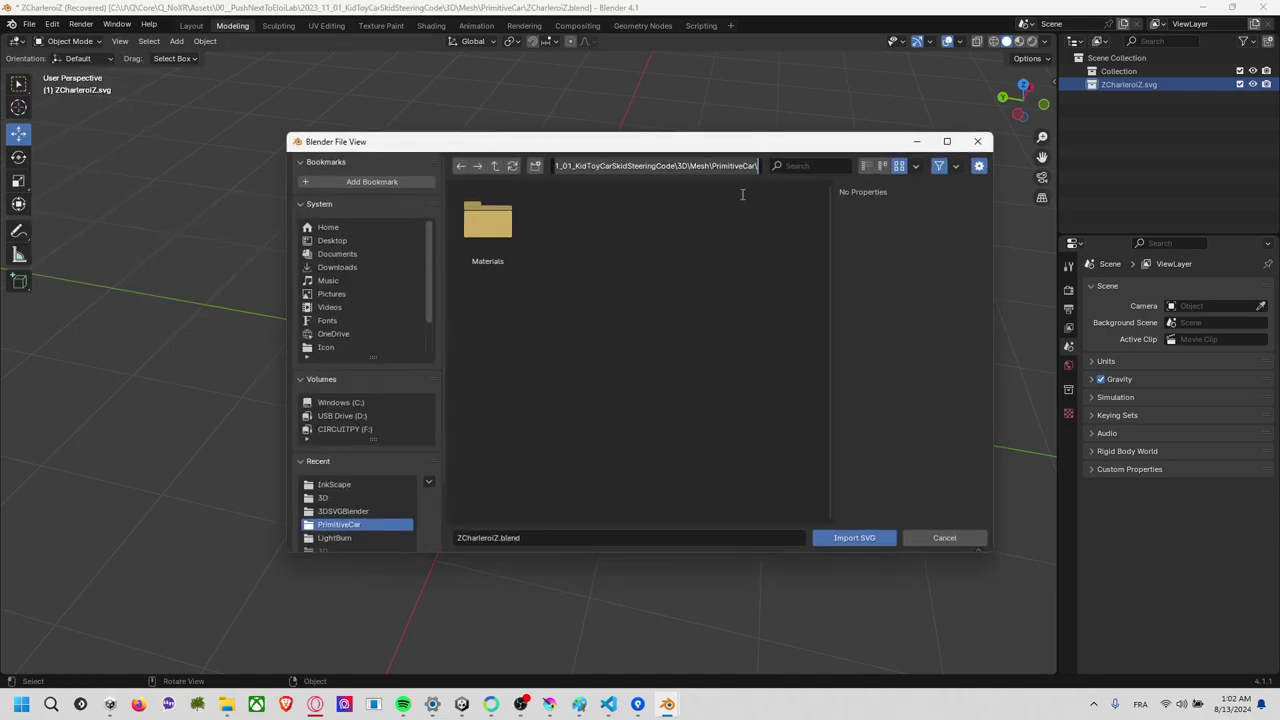
pyautogui.hotkey('ctrl', 'v')
pyautogui.press('Return')
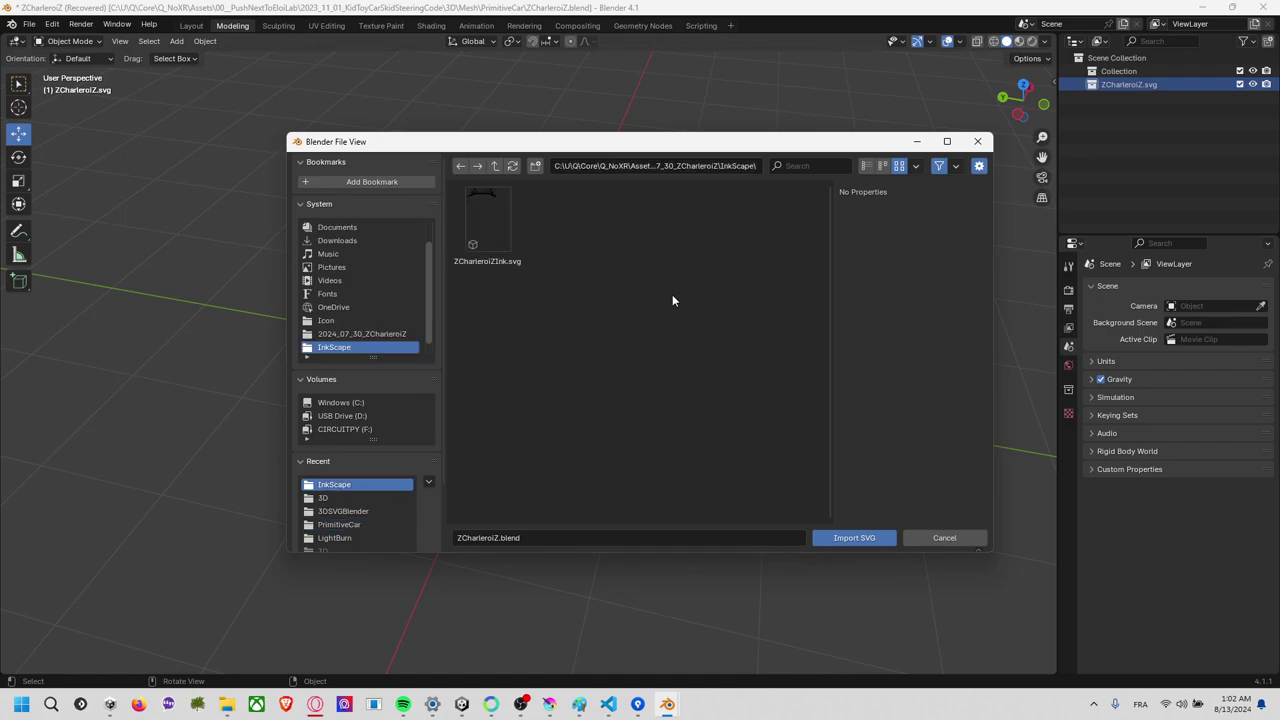
pyautogui.click(472, 204)
pyautogui.click(841, 537)
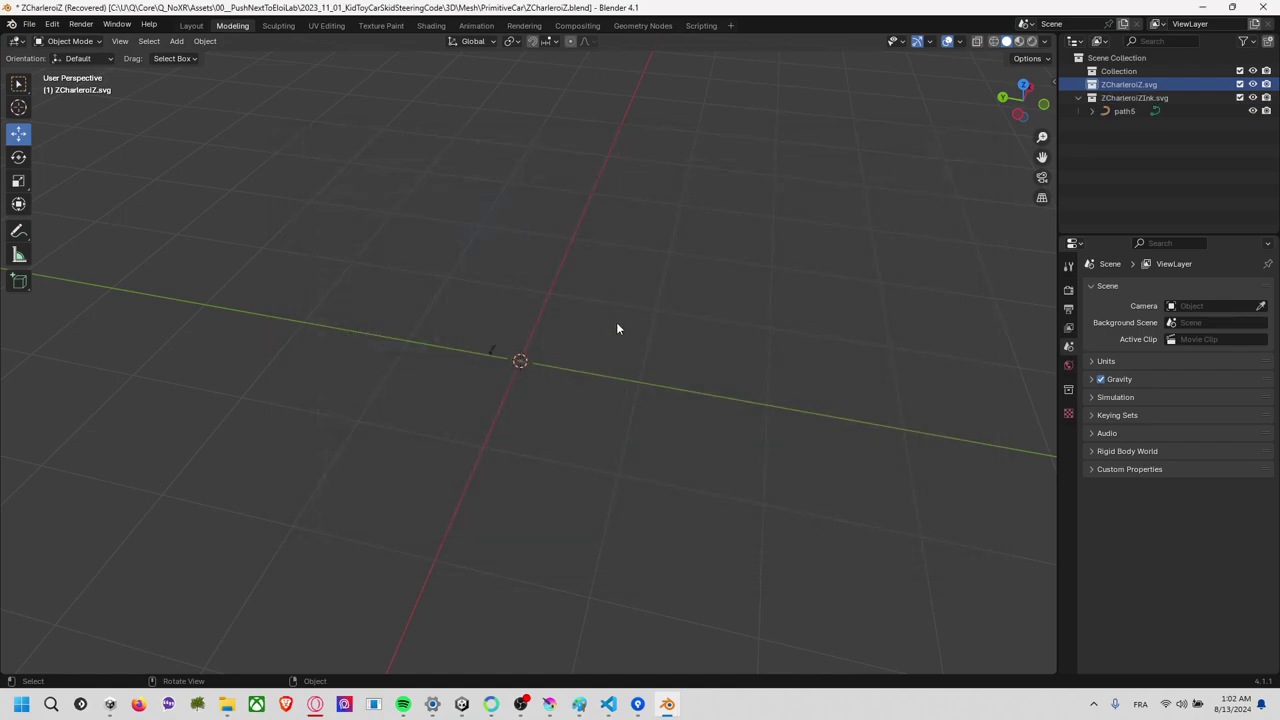
# Zoom and orbit to the imported CHARLEROI logo and select it.
pyautogui.scroll(3, 526, 355)
pyautogui.moveTo(526, 349)
pyautogui.mouseDown(button='middle')
pyautogui.moveTo(280, 278)
pyautogui.moveTo(452, 287)
pyautogui.moveTo(297, 249)
pyautogui.mouseUp(button='middle')
pyautogui.click(410, 345)
pyautogui.scroll(3, 418, 351)
pyautogui.moveTo(418, 351)
pyautogui.mouseDown(button='middle')
pyautogui.moveTo(388, 336)
pyautogui.moveTo(531, 356)
pyautogui.moveTo(516, 356)
pyautogui.mouseUp(button='middle')
pyautogui.rightClick(516, 356)
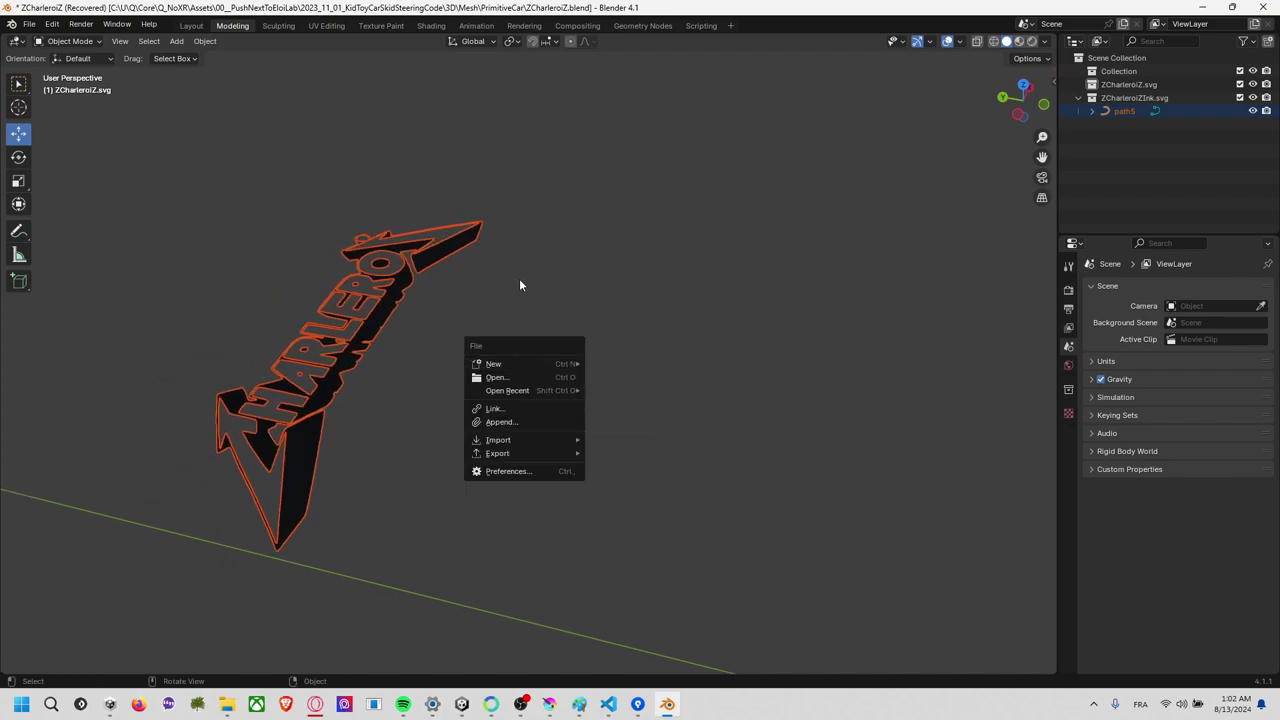
pyautogui.rightClick(211, 145)
# Search for the Convert command and dismiss the search without running it.
pyautogui.press('F3')
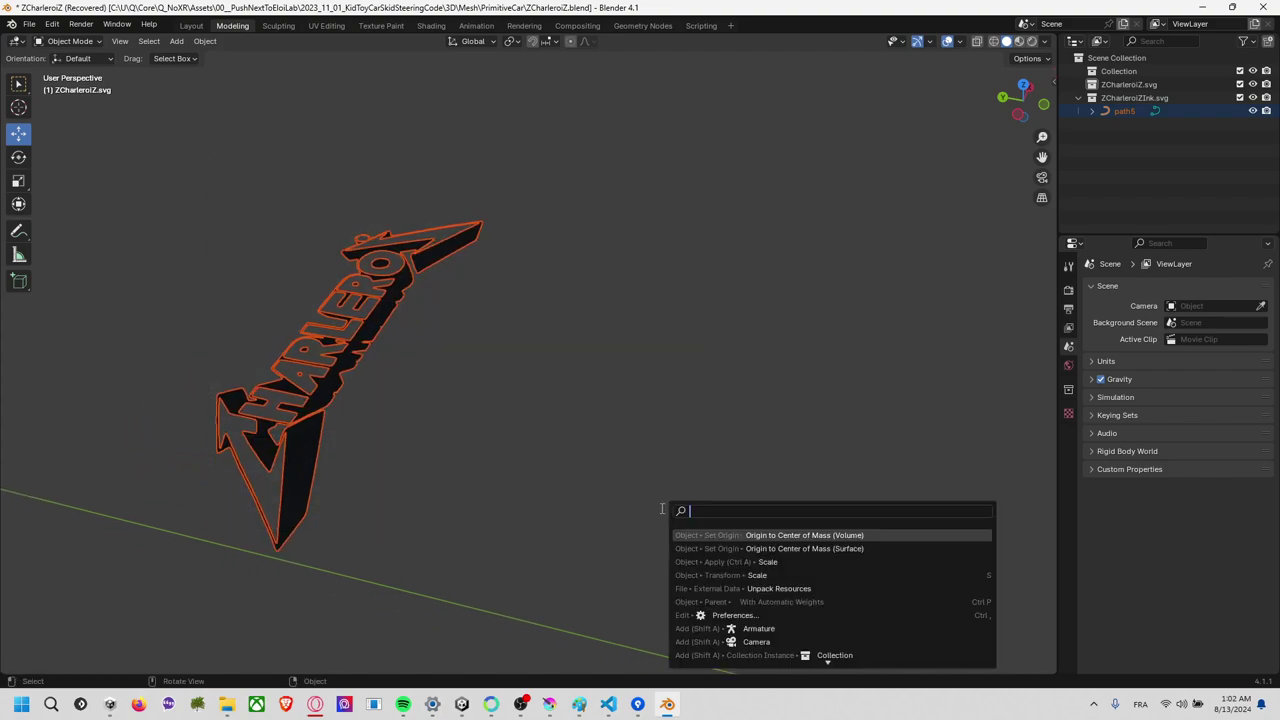
pyautogui.write('co')
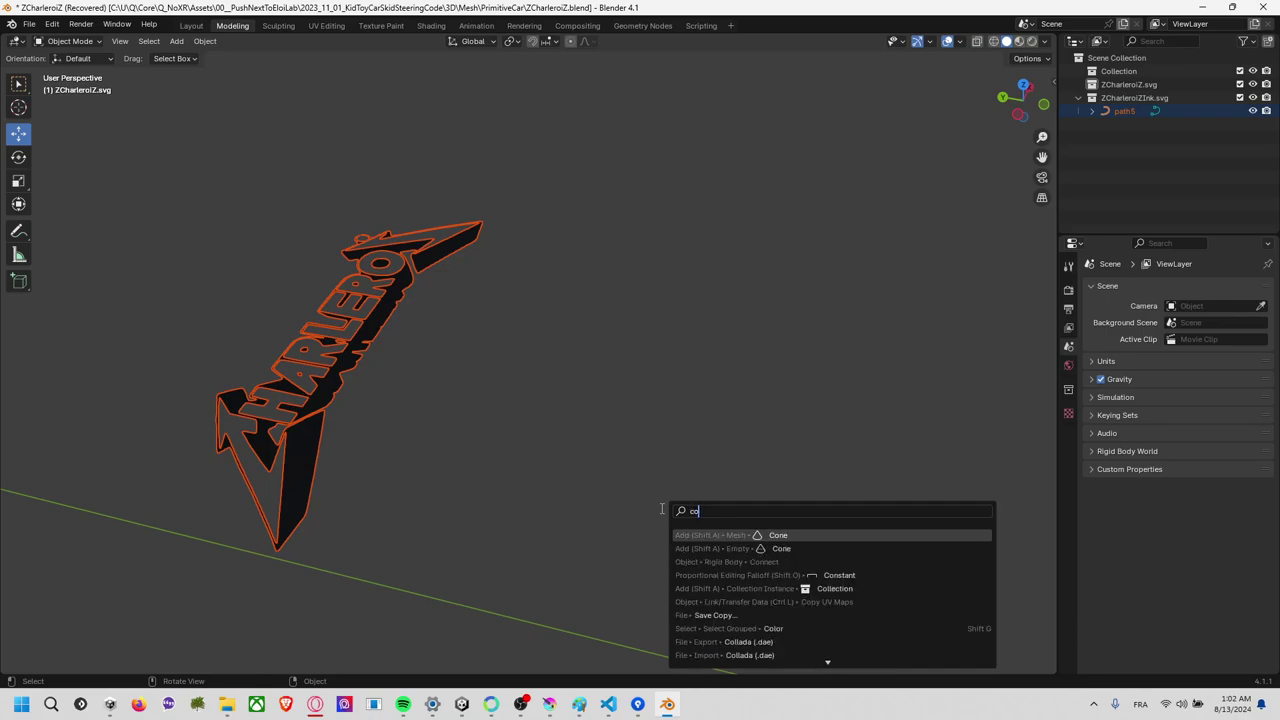
pyautogui.write('nvert')
pyautogui.press('Return')
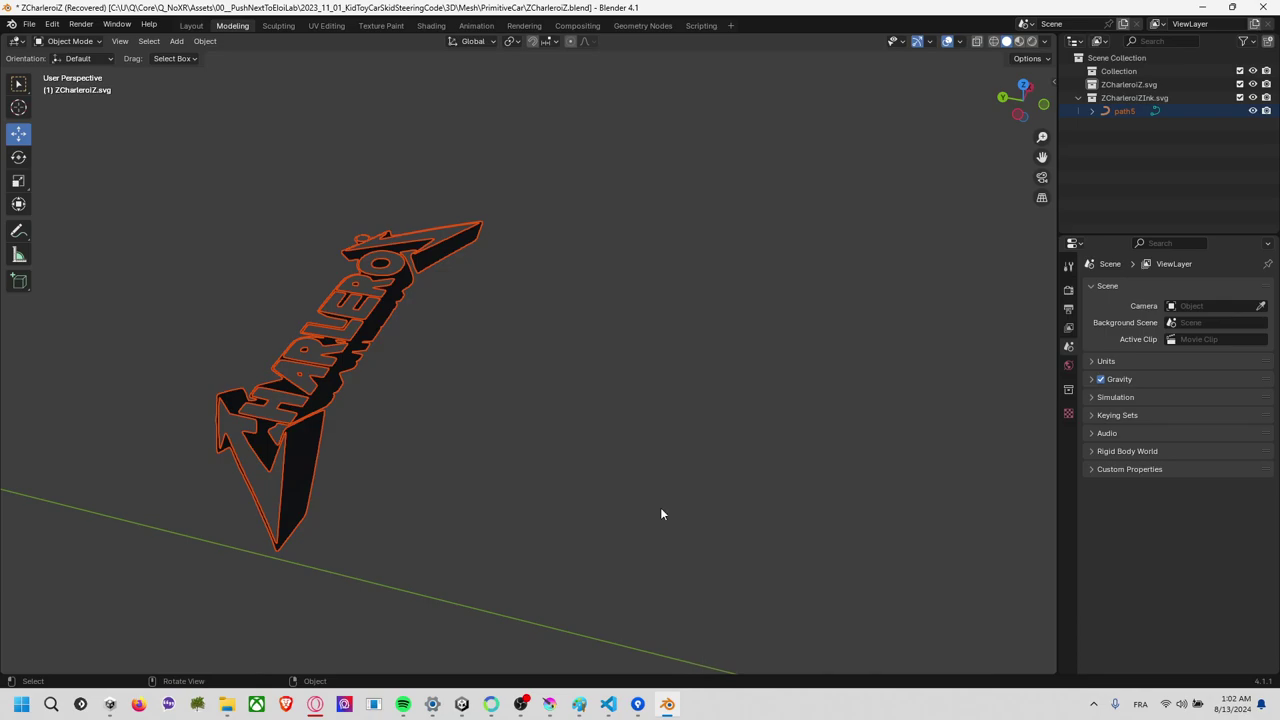
# Make the logo the active object and switch path5 into curve Edit Mode.
pyautogui.moveTo(661, 514); pyautogui.dragTo(542, 275, button='middle')
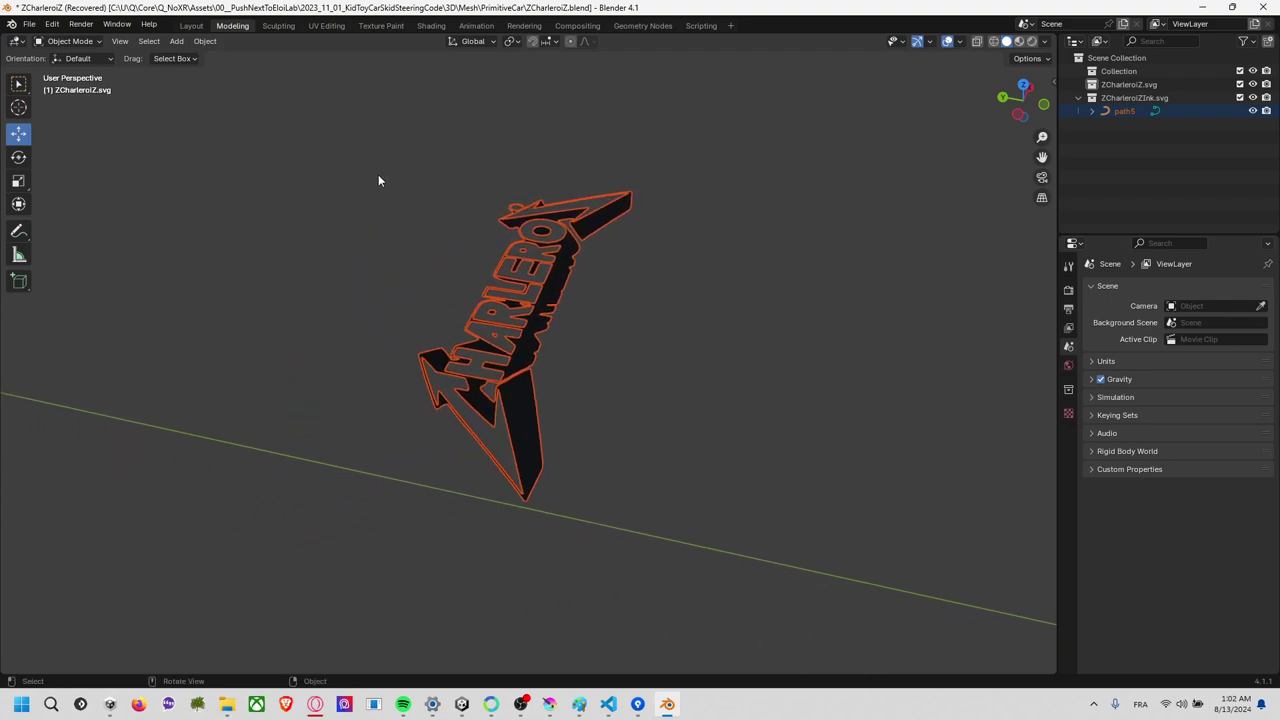
pyautogui.click(72, 42)
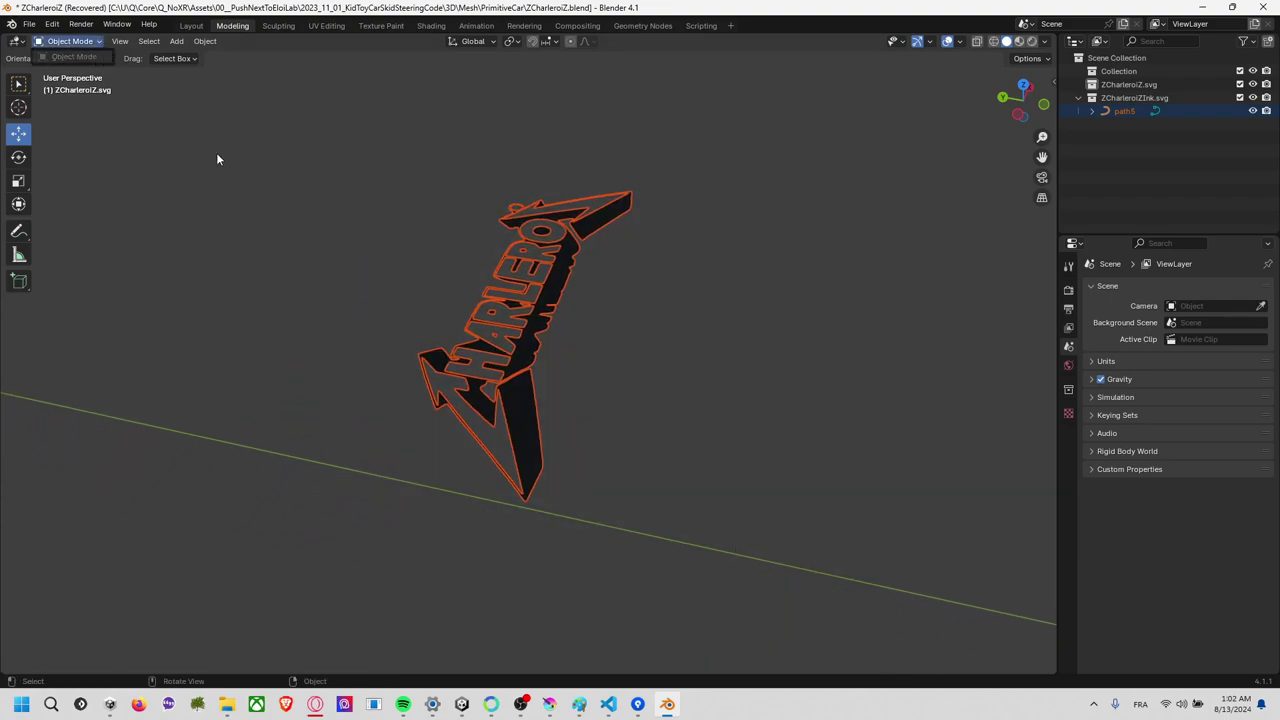
pyautogui.click(216, 158)
pyautogui.click(586, 280)
pyautogui.click(70, 41)
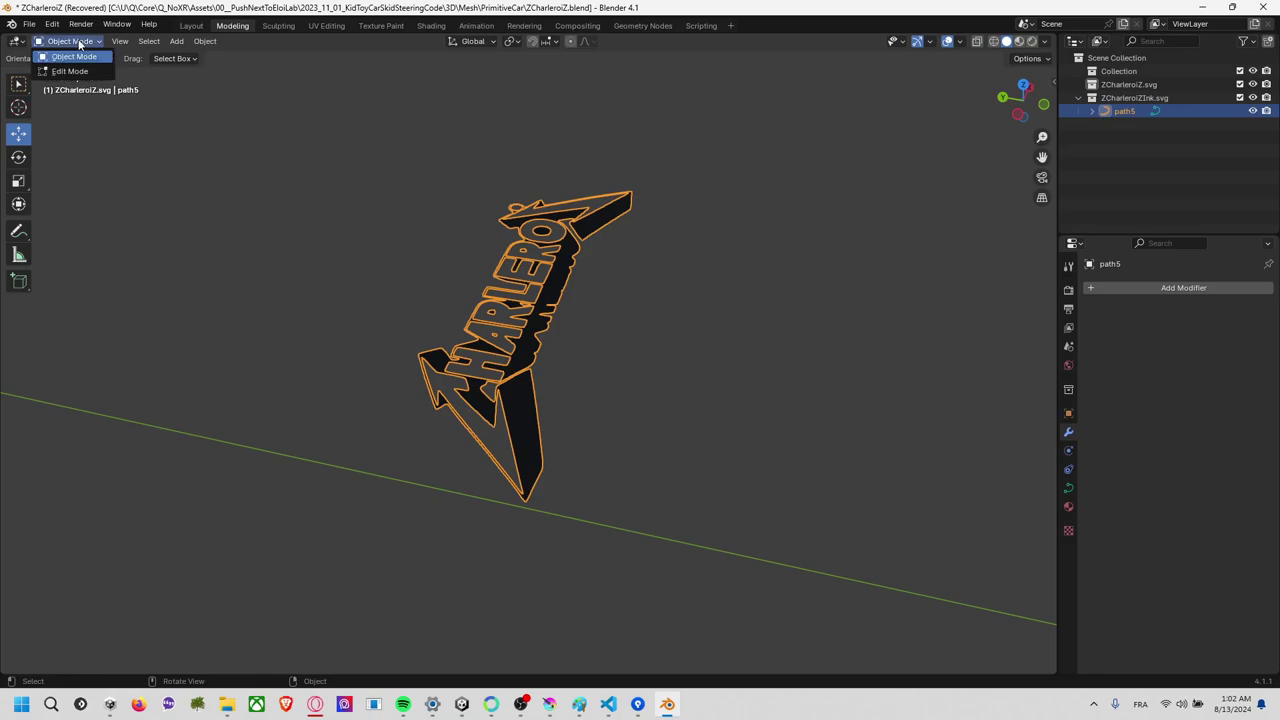
pyautogui.click(88, 71)
# Box-select all the logo's curve points and try a Z extrusion, cancelling it.
pyautogui.moveTo(240, 112)
pyautogui.mouseDown()
pyautogui.moveTo(779, 535)
pyautogui.moveTo(778, 586)
pyautogui.mouseUp()
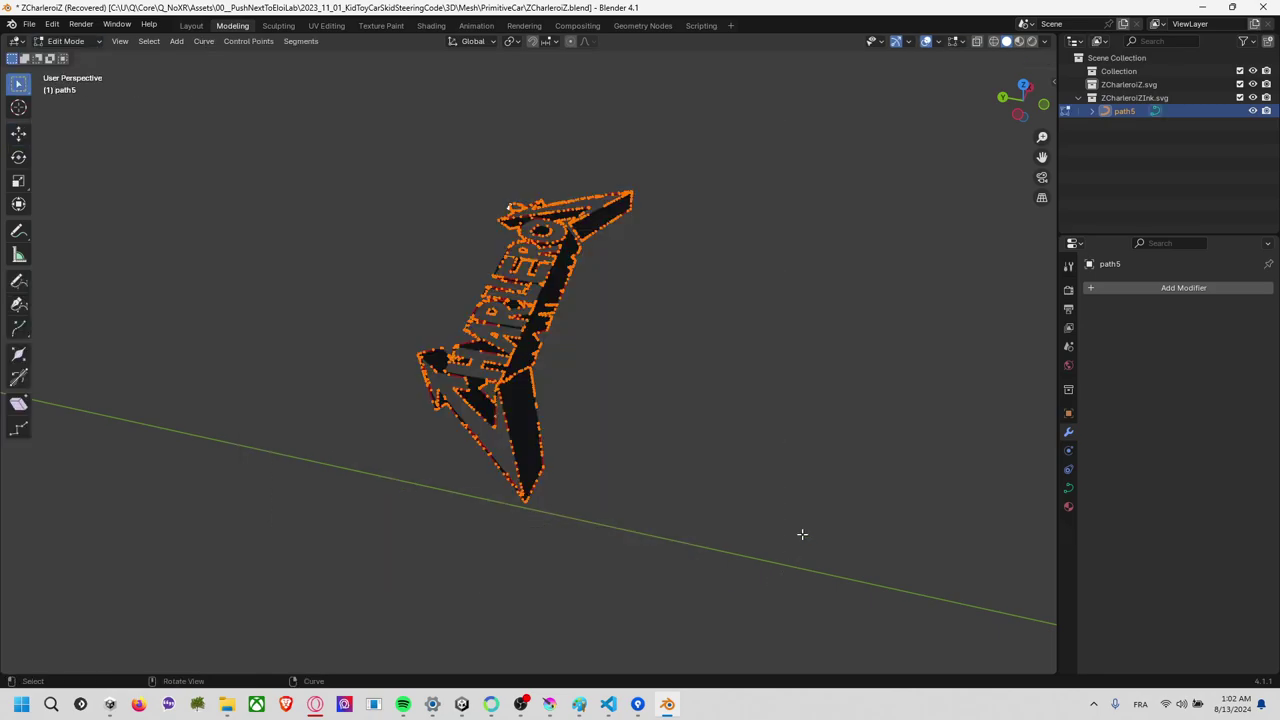
pyautogui.press('e')
pyautogui.press('Escape')
pyautogui.press('e')
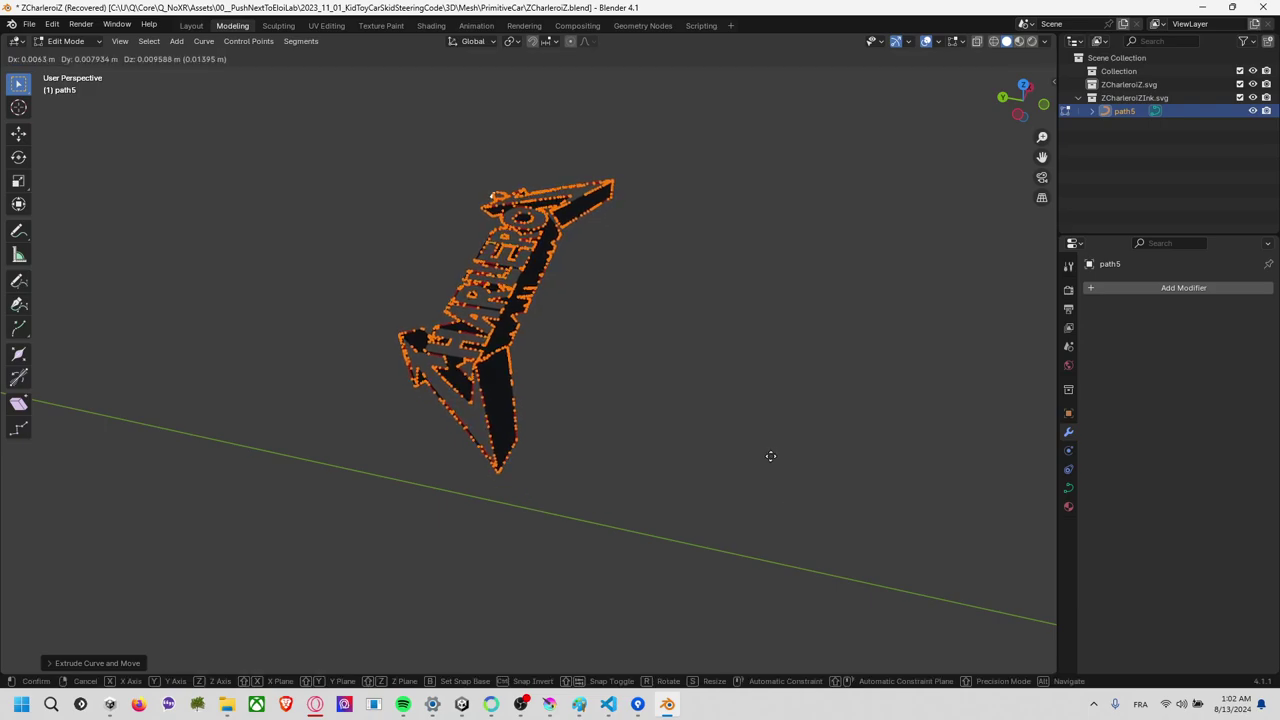
pyautogui.press('z')
pyautogui.press('z')
pyautogui.press('Escape')
pyautogui.moveTo(765, 451)
pyautogui.mouseDown(button='middle')
pyautogui.moveTo(671, 386)
pyautogui.moveTo(686, 397)
pyautogui.mouseUp(button='middle')
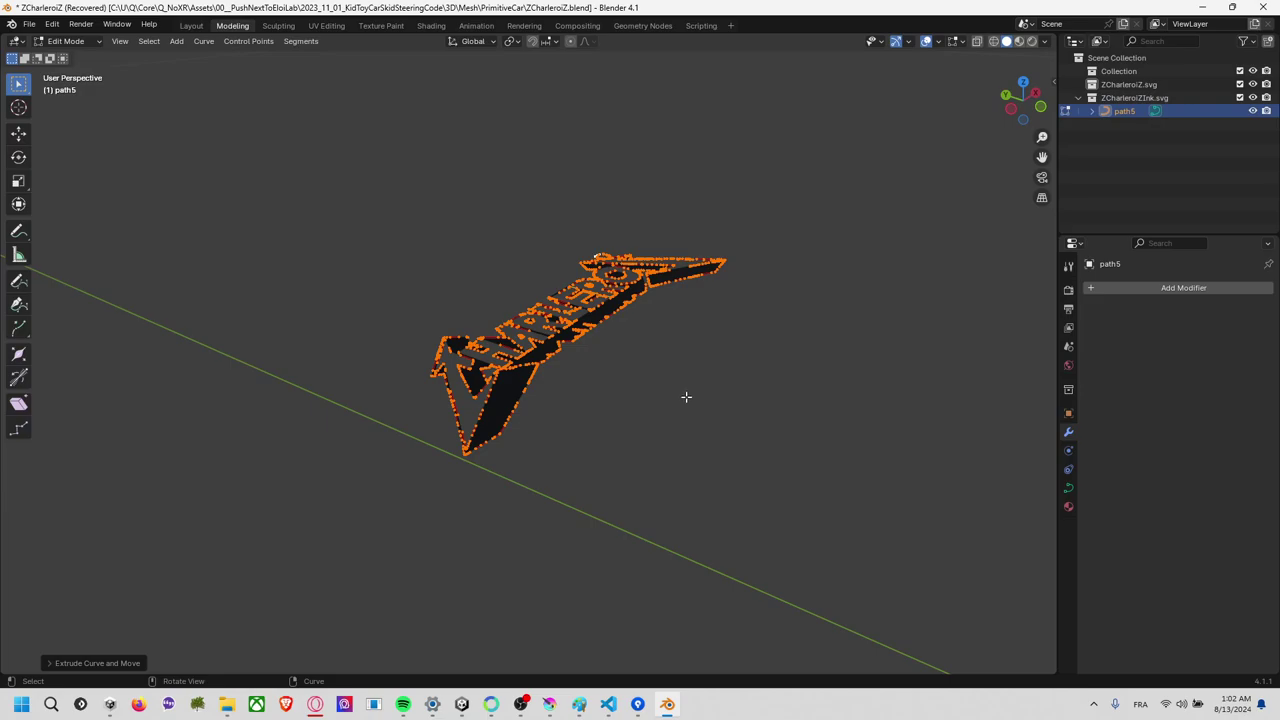
# Return path5 to Object Mode and convert the logo curve into a mesh.
pyautogui.click(84, 46)
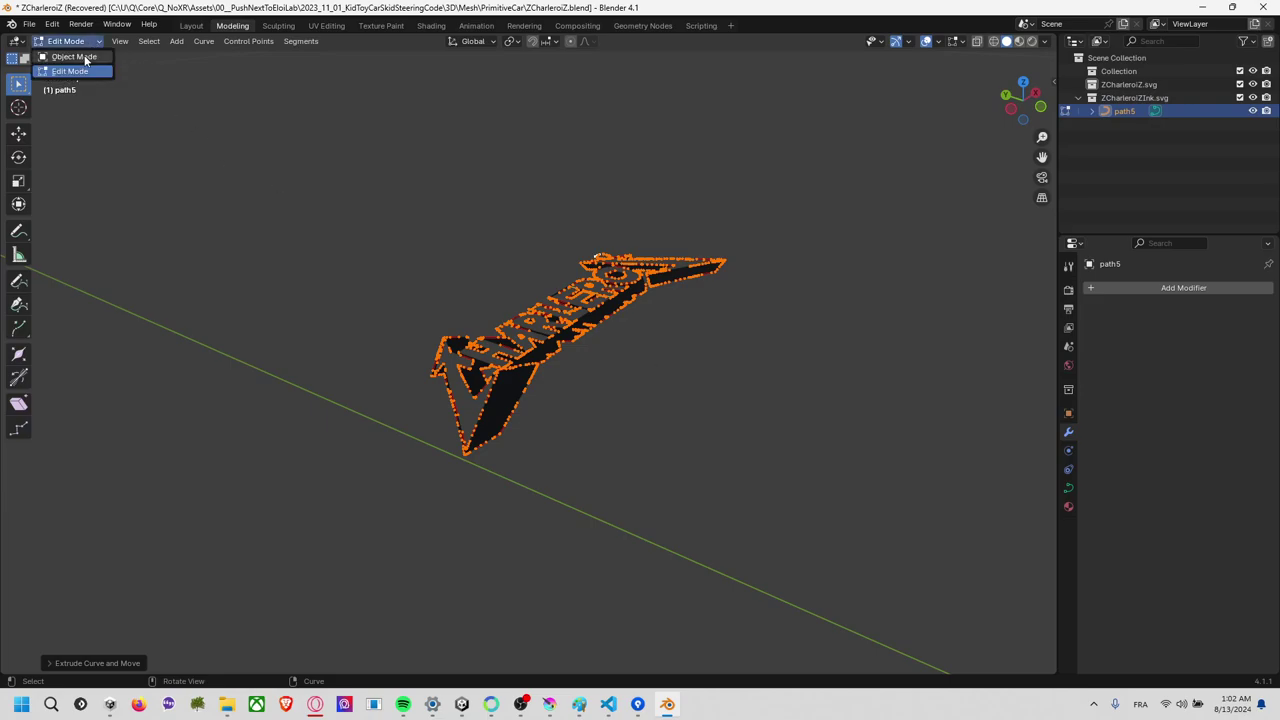
pyautogui.click(80, 50)
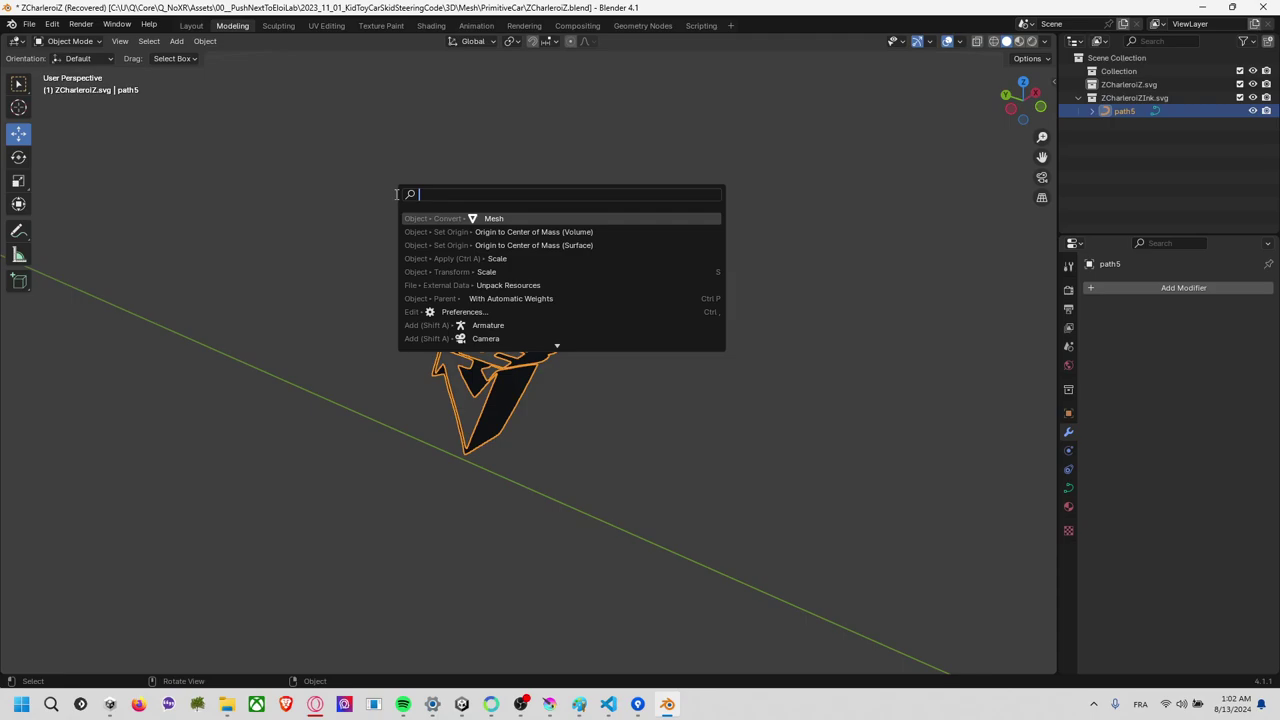
pyautogui.press('Return')
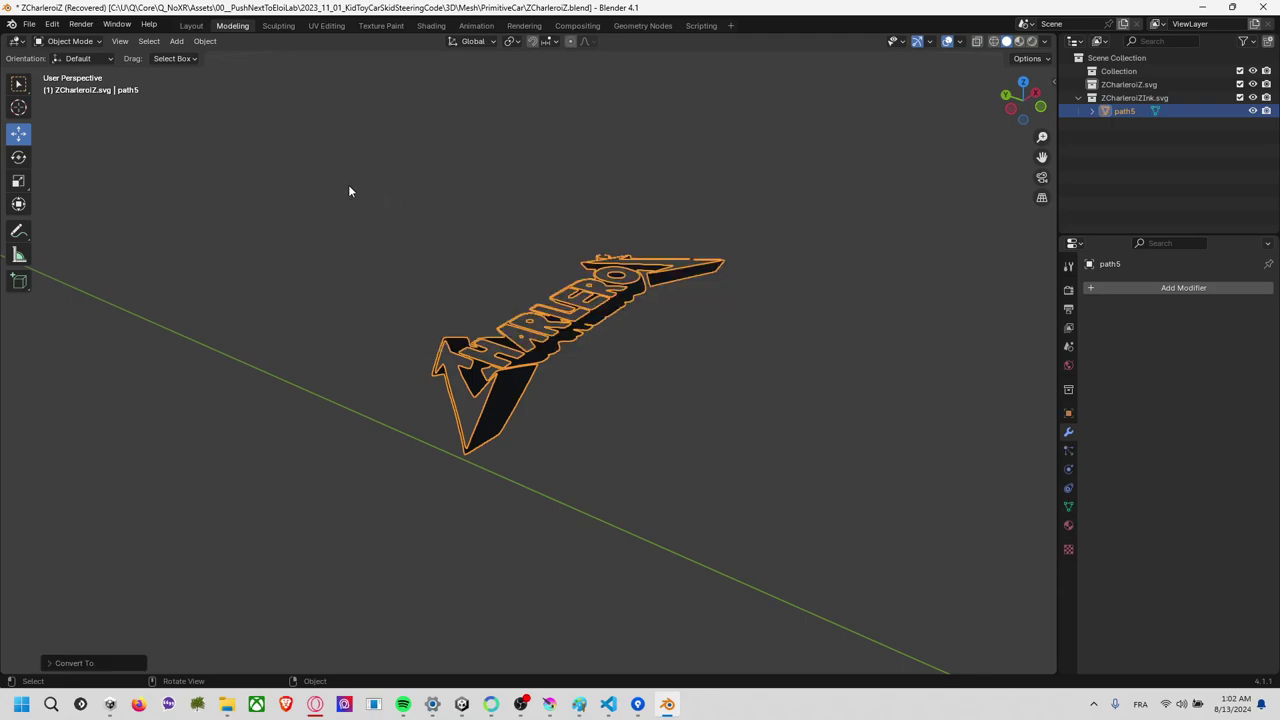
# Select the whole logo mesh in Edit Mode and extrude it to a thin thickness instead of 1 m.
pyautogui.click(87, 44)
pyautogui.click(86, 62)
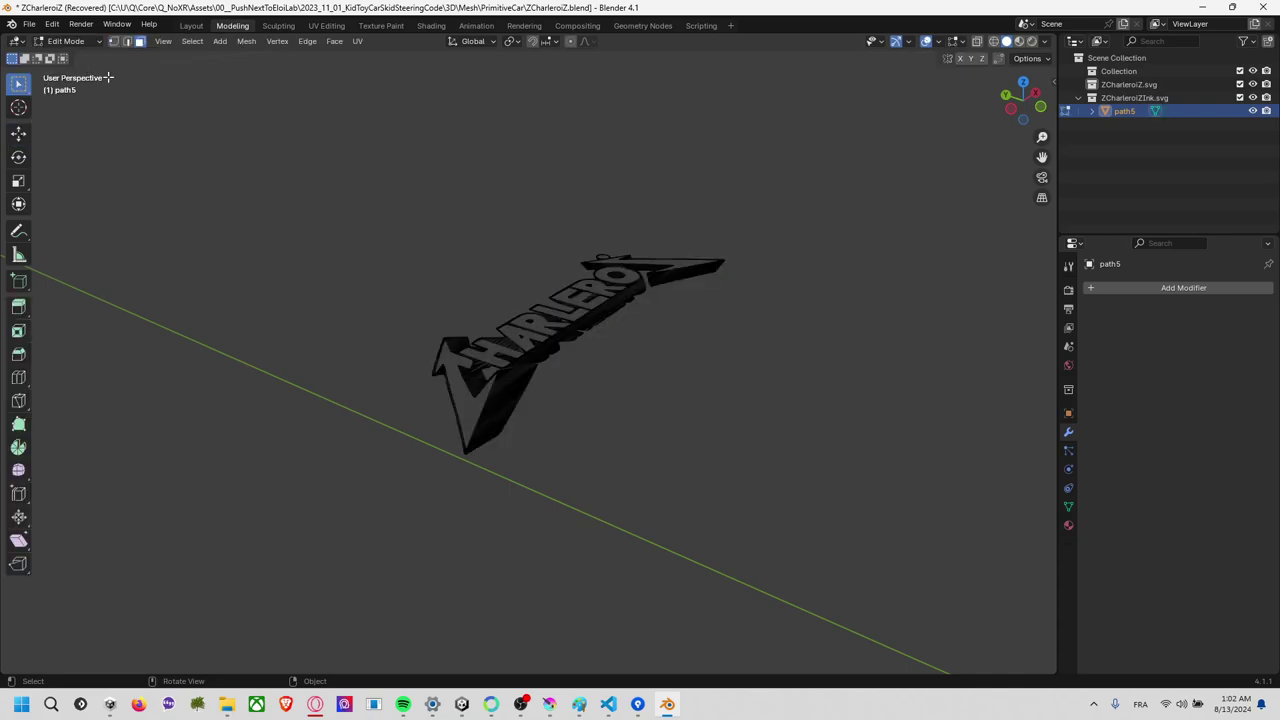
pyautogui.moveTo(264, 138); pyautogui.dragTo(824, 536)
pyautogui.press('e')
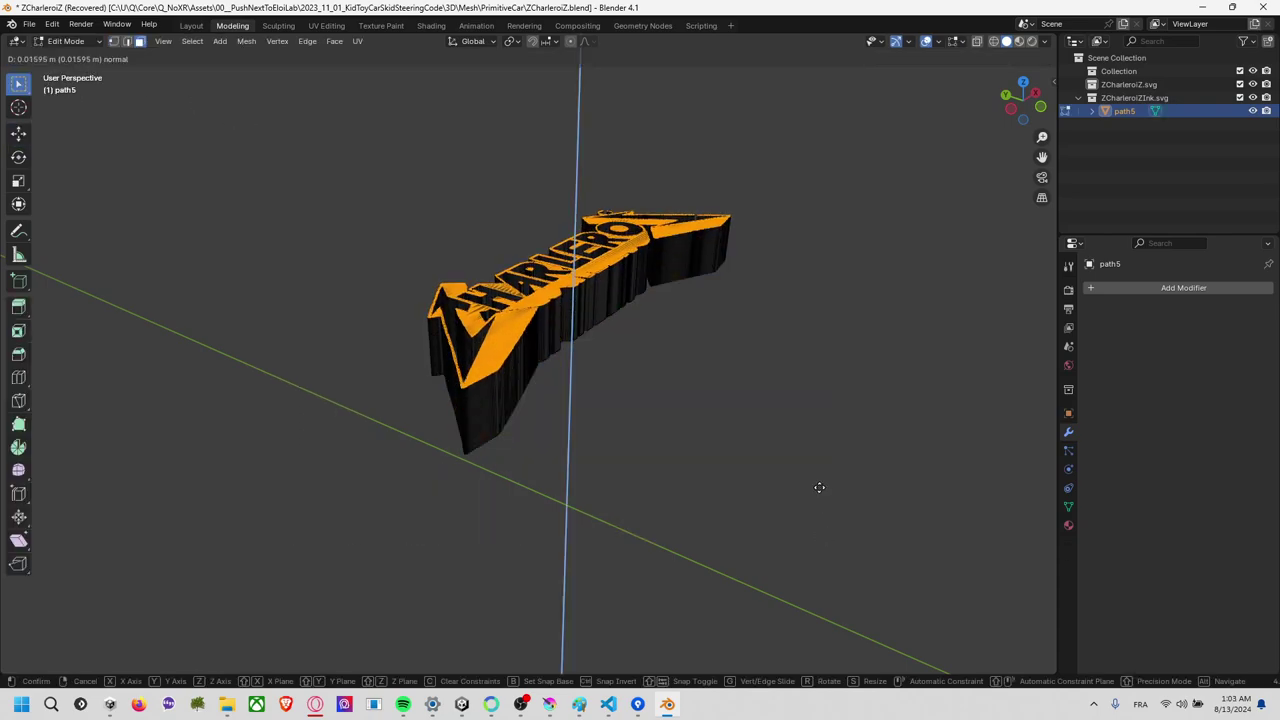
pyautogui.write('1')
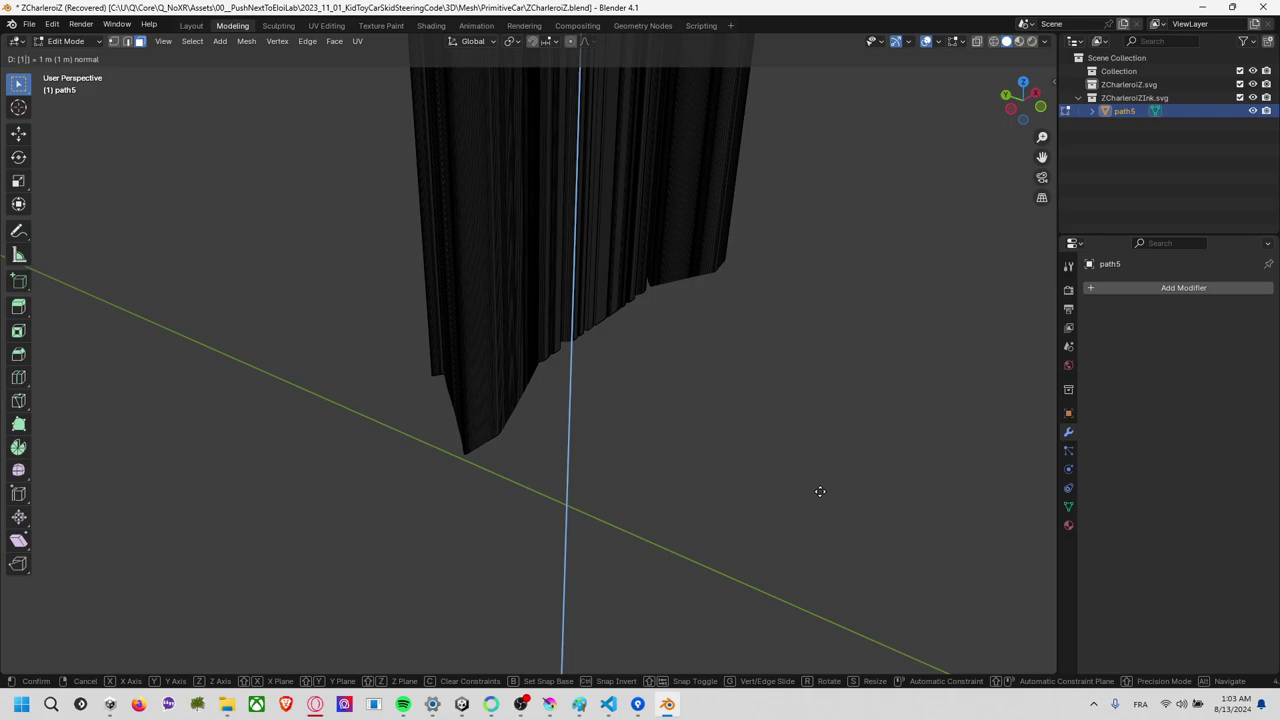
pyautogui.press('Escape')
pyautogui.press('e')
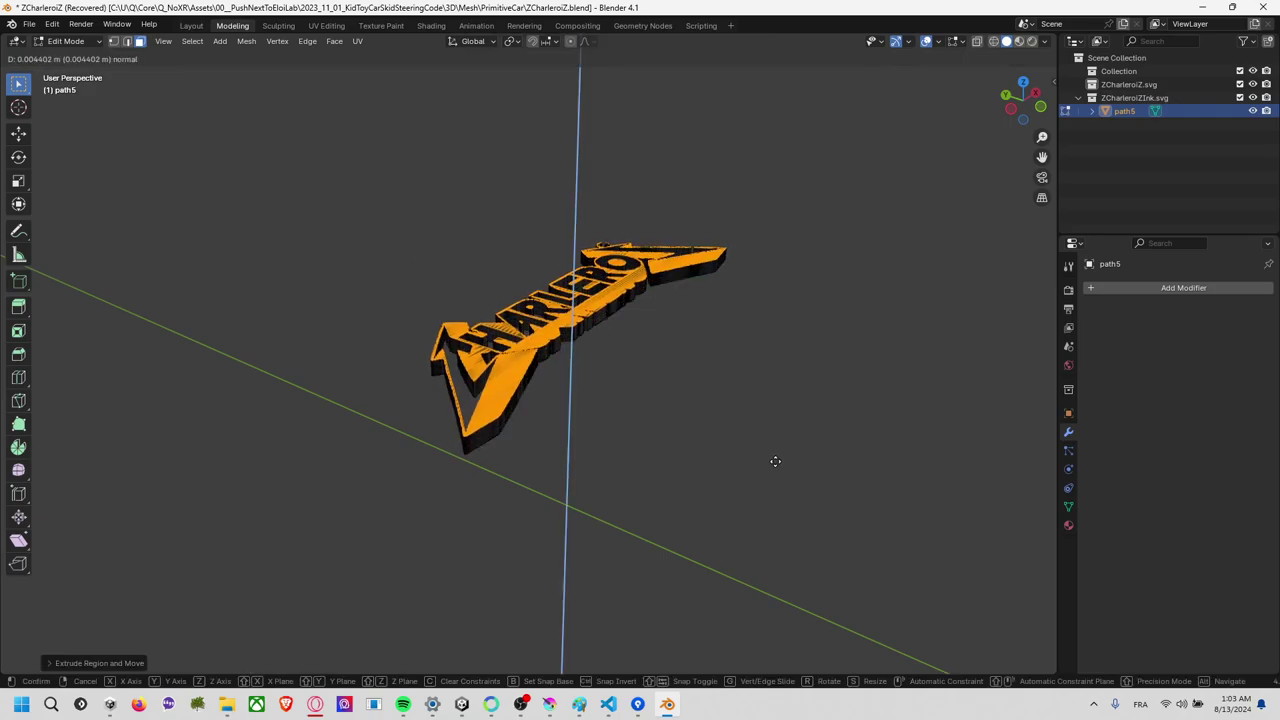
pyautogui.click(776, 462)
# Deselect all, view the logo from the top, and switch back to Object Mode.
pyautogui.moveTo(716, 440); pyautogui.dragTo(583, 433, button='middle')
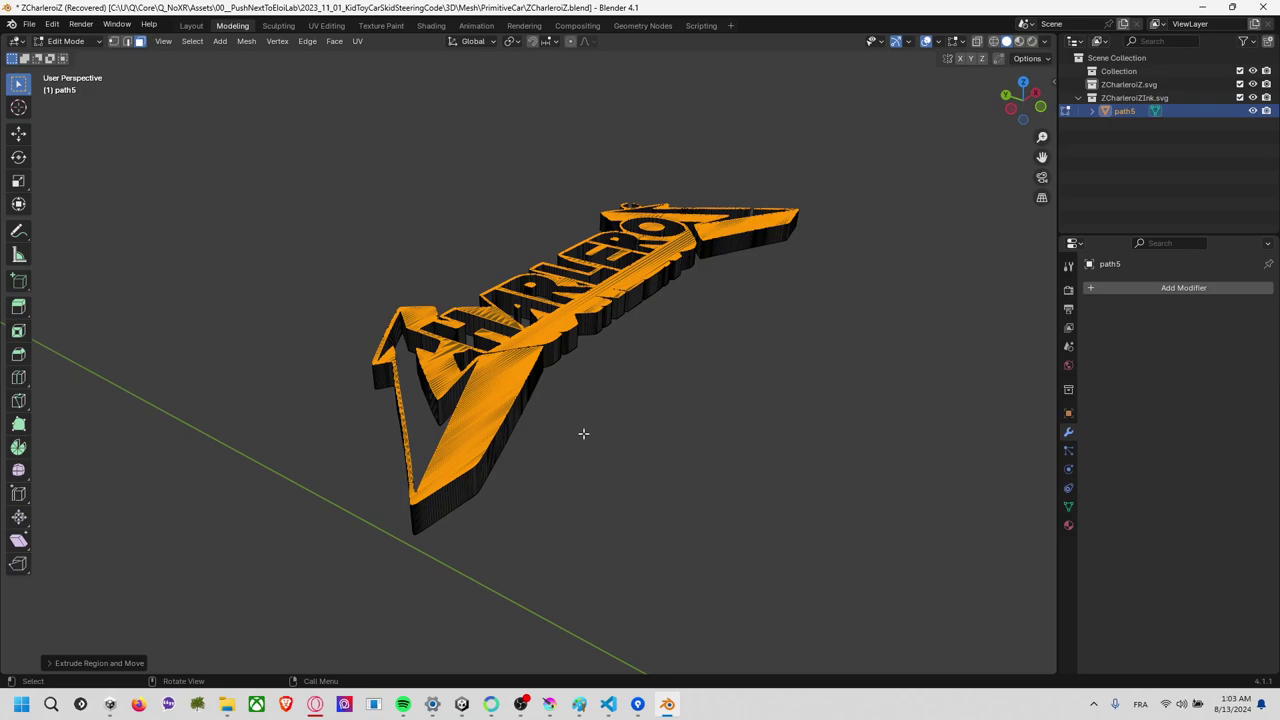
pyautogui.scroll(-2, 736, 388)
pyautogui.hotkey('alt', 'a')
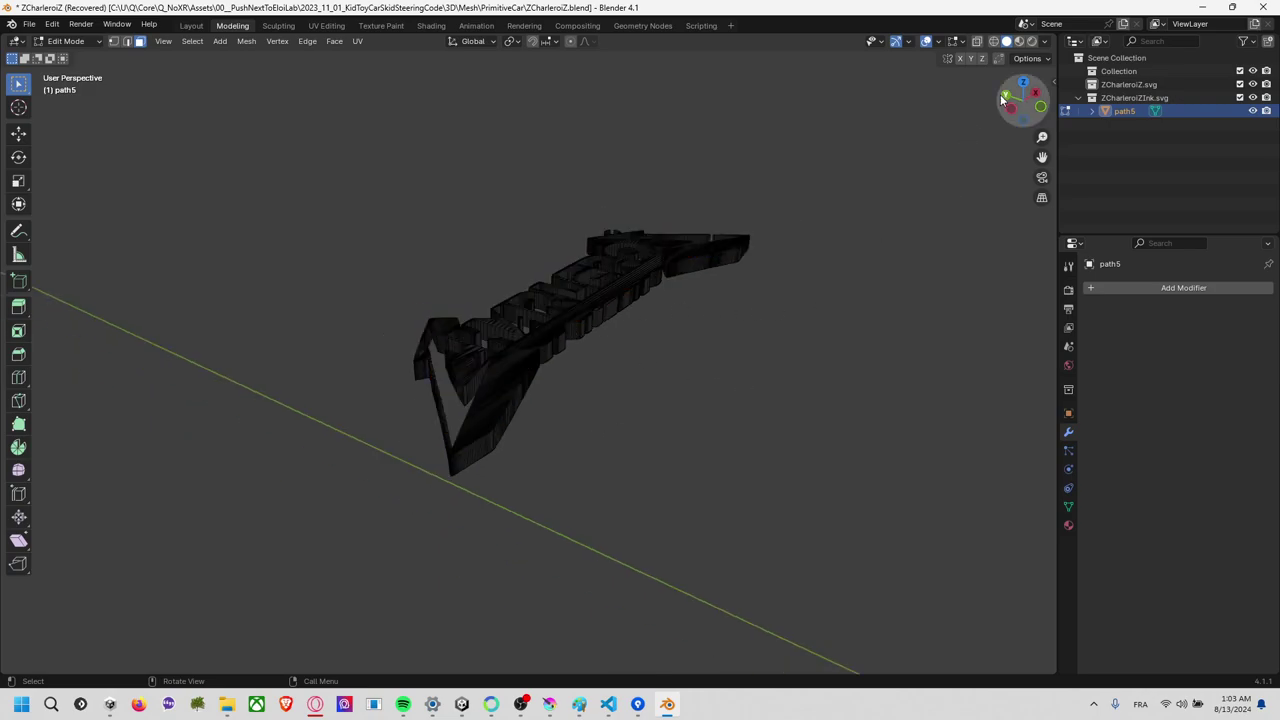
pyautogui.click(1021, 80)
pyautogui.scroll(-2, 845, 213)
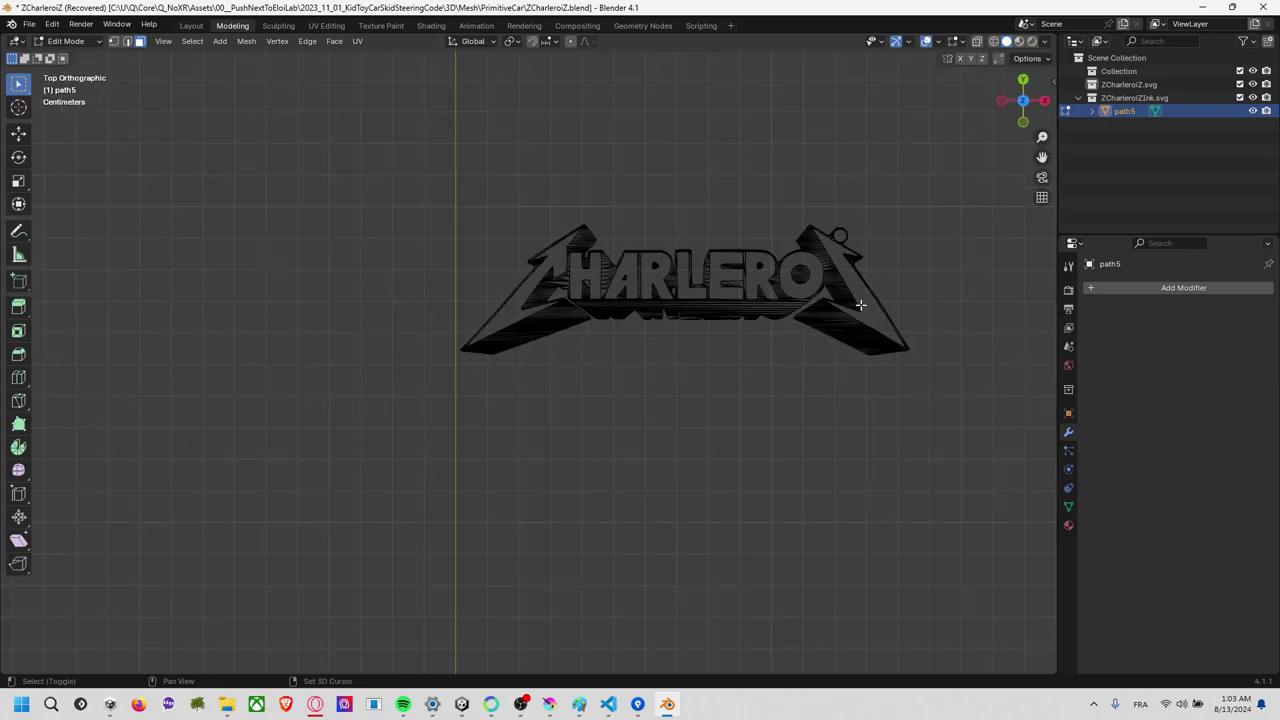
pyautogui.keyDown('shift'); pyautogui.moveTo(834, 314); pyautogui.dragTo(694, 394, button='middle'); pyautogui.keyUp('shift')
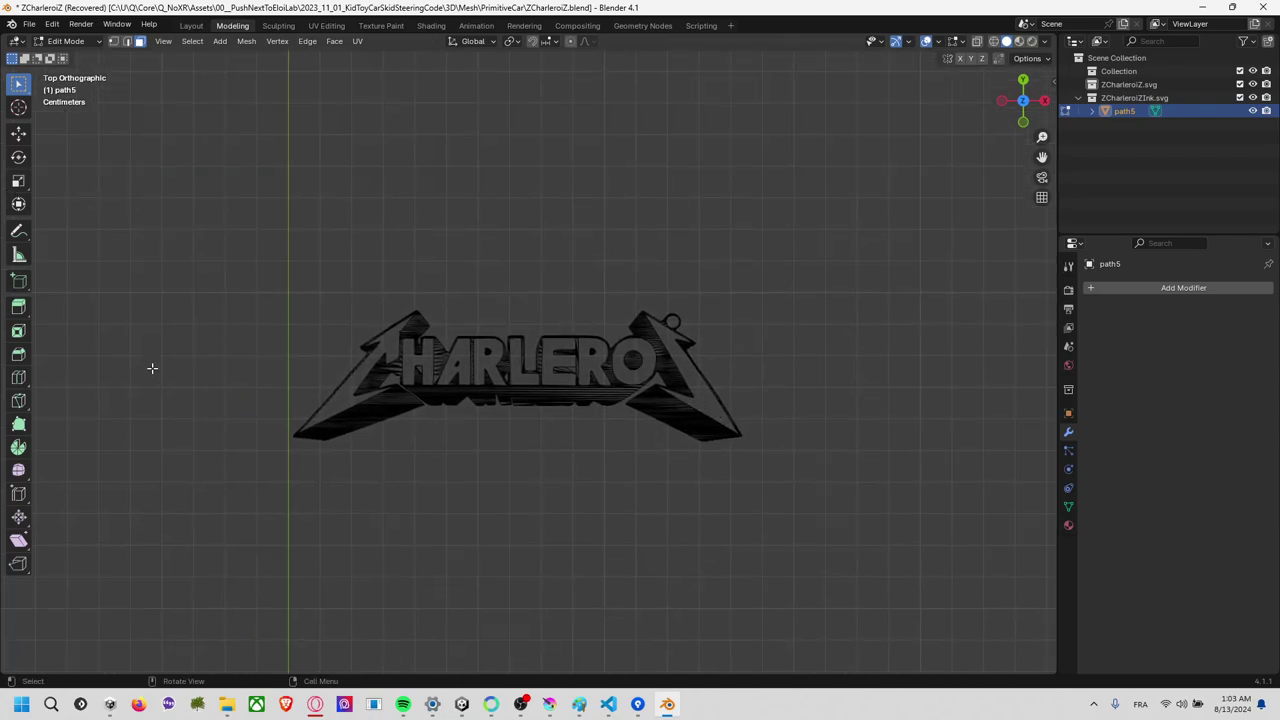
pyautogui.click(65, 41)
pyautogui.click(75, 57)
# Deselect the logo, add a mesh cube, and toggle wireframe display with Shift+Z.
pyautogui.click(242, 240)
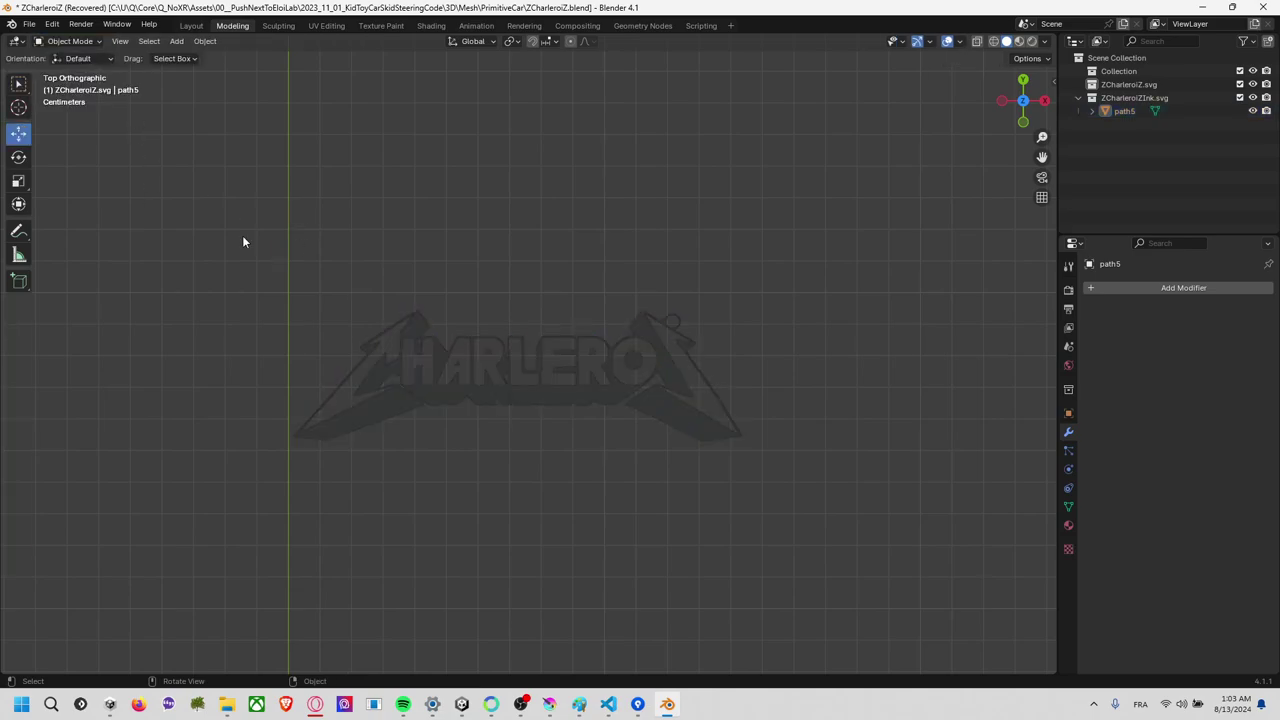
pyautogui.click(173, 42)
pyautogui.moveTo(196, 57)
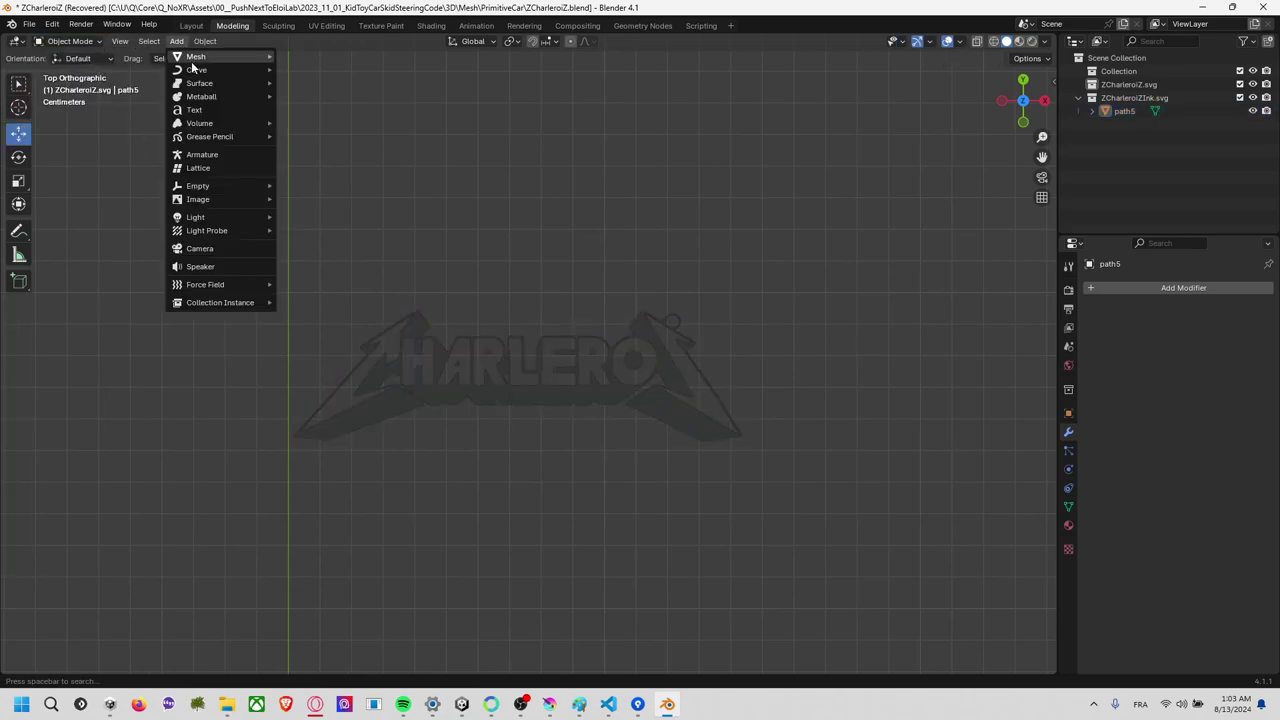
pyautogui.click(306, 69)
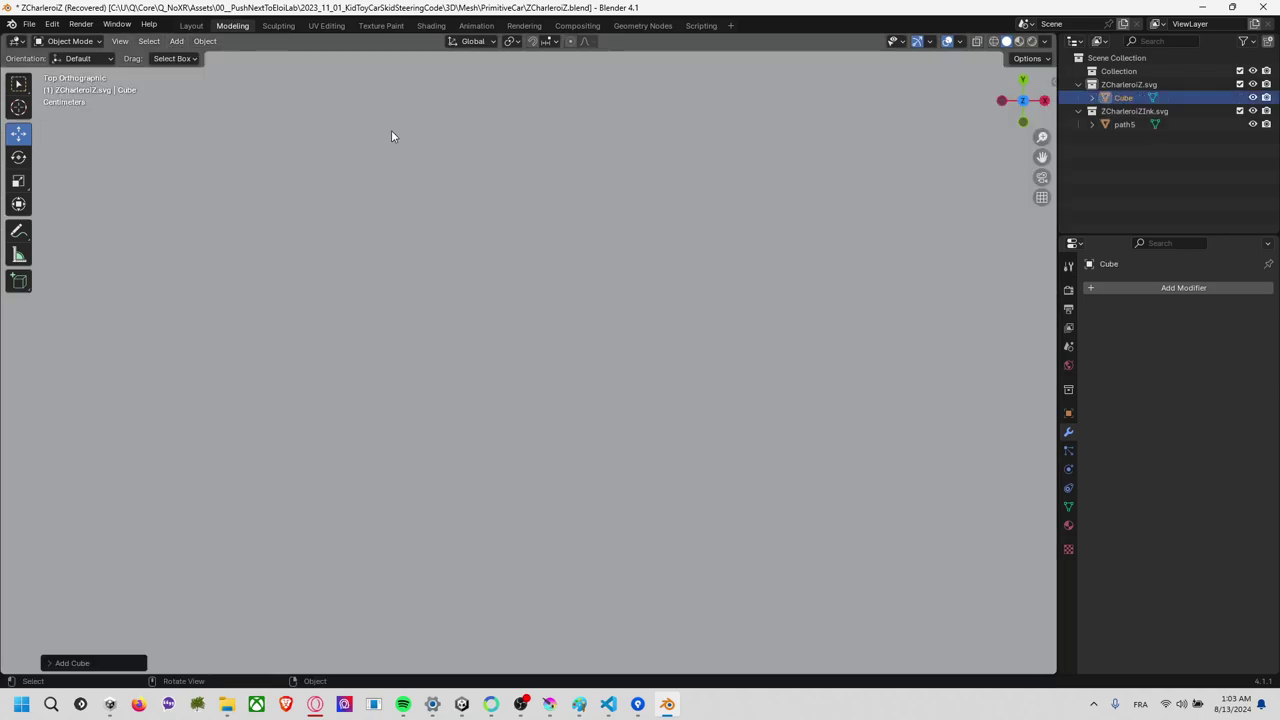
pyautogui.scroll(-3, 469, 202)
pyautogui.scroll(-1, 522, 441)
pyautogui.moveTo(522, 441); pyautogui.dragTo(557, 379)
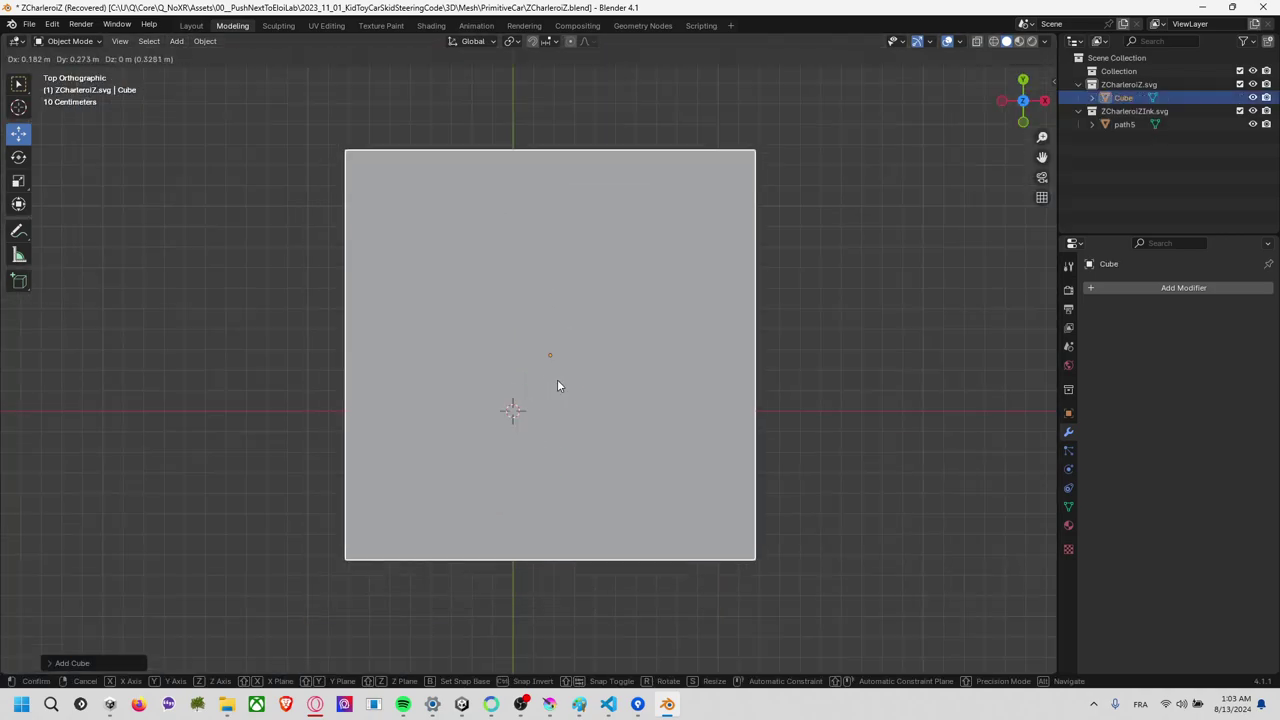
pyautogui.hotkey('shift', 'z')
# Shrink the cube and move it so it sits centred on the logo.
pyautogui.press('s')
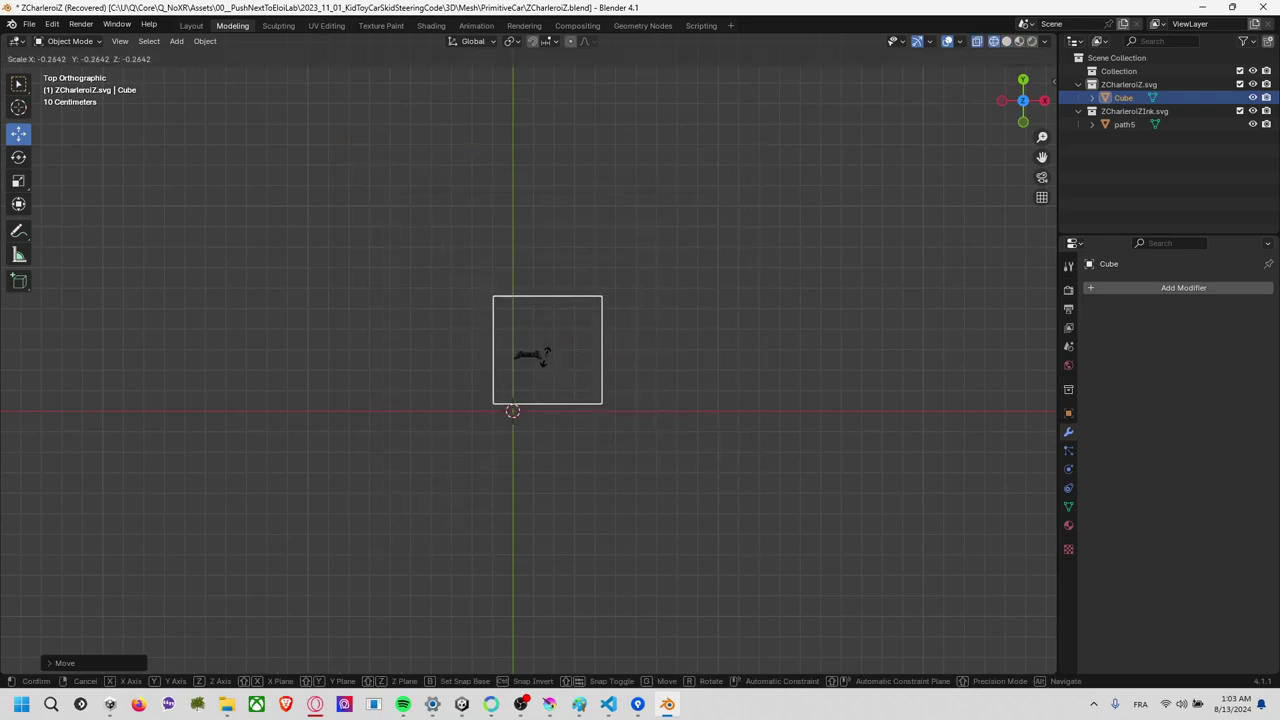
pyautogui.click(546, 351)
pyautogui.press('g')
pyautogui.click(522, 358)
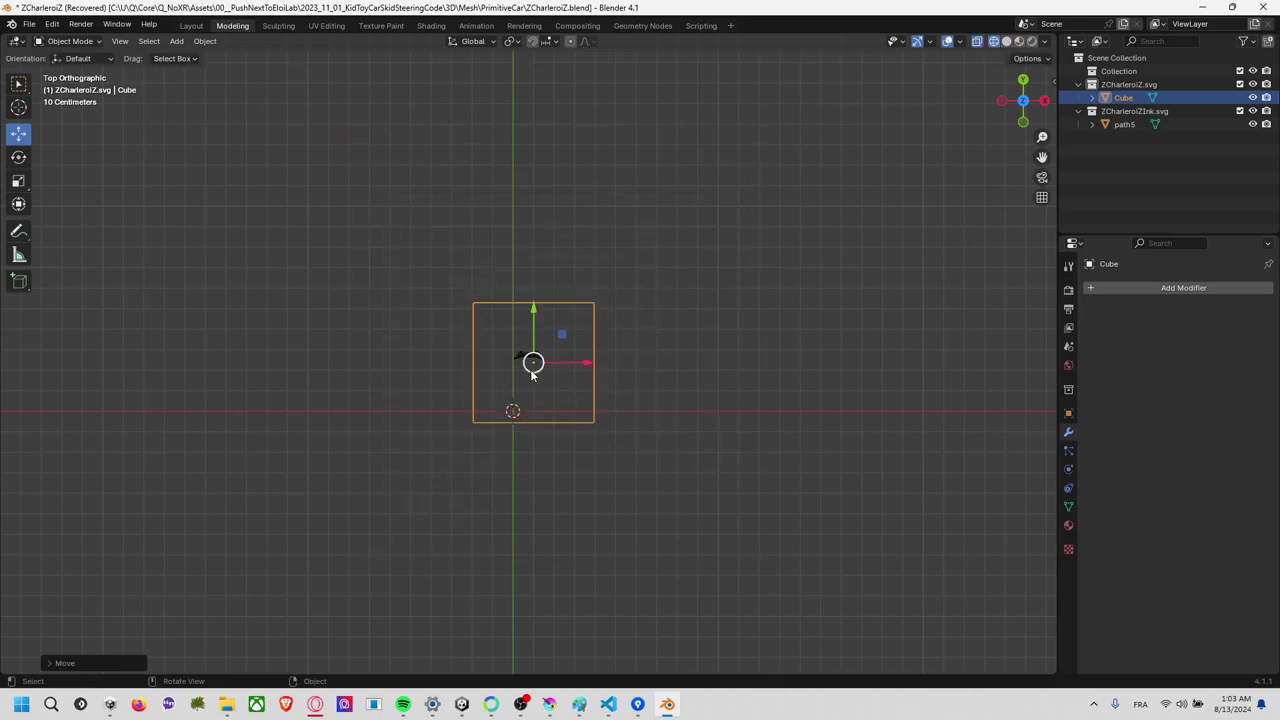
pyautogui.scroll(4, 528, 363)
pyautogui.scroll(5, 540, 371)
pyautogui.press('s')
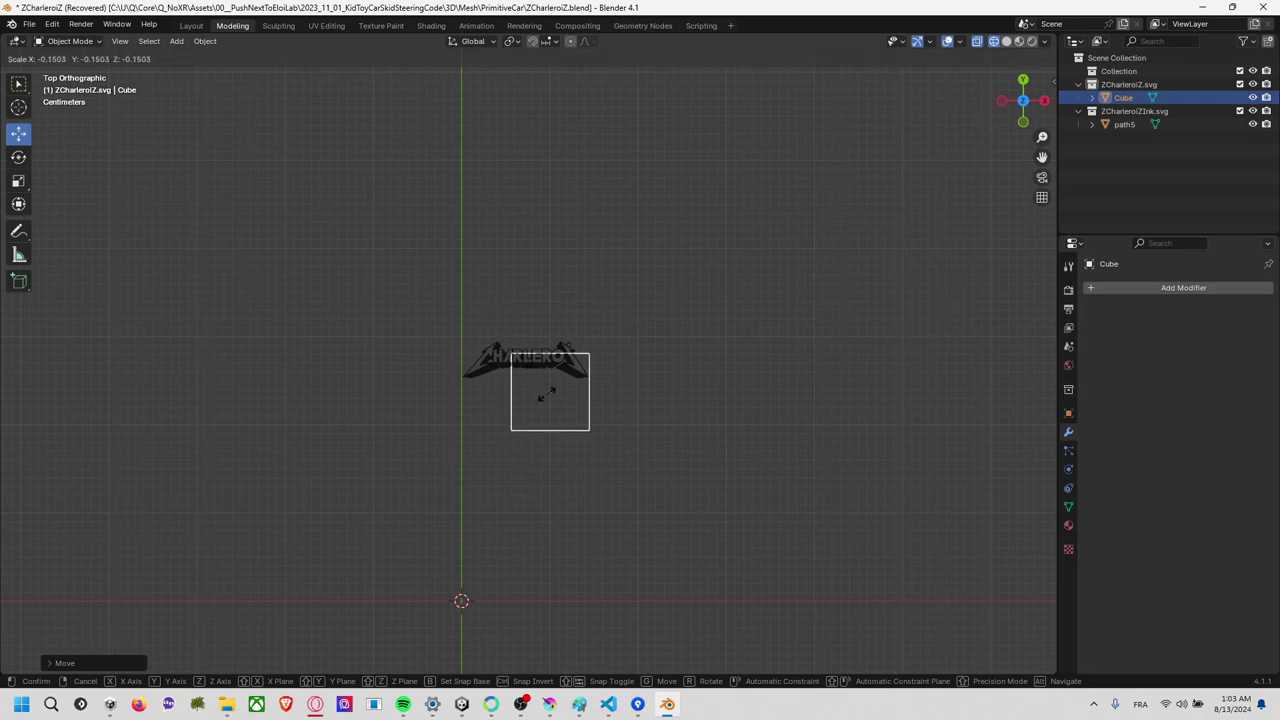
pyautogui.click(535, 385)
pyautogui.press('g')
pyautogui.click(516, 365)
# Enlarge the cube over the logo and squeeze it along Y to the logo's height.
pyautogui.scroll(5, 516, 365)
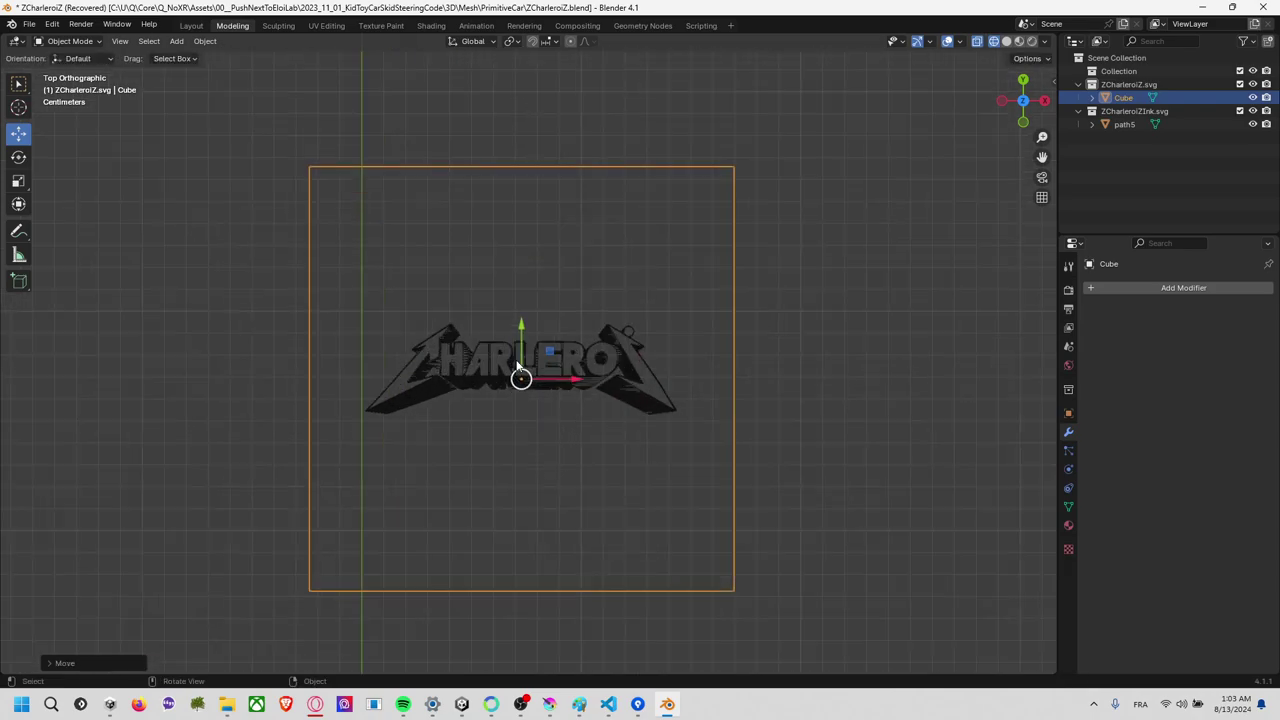
pyautogui.scroll(3, 516, 365)
pyautogui.press('s')
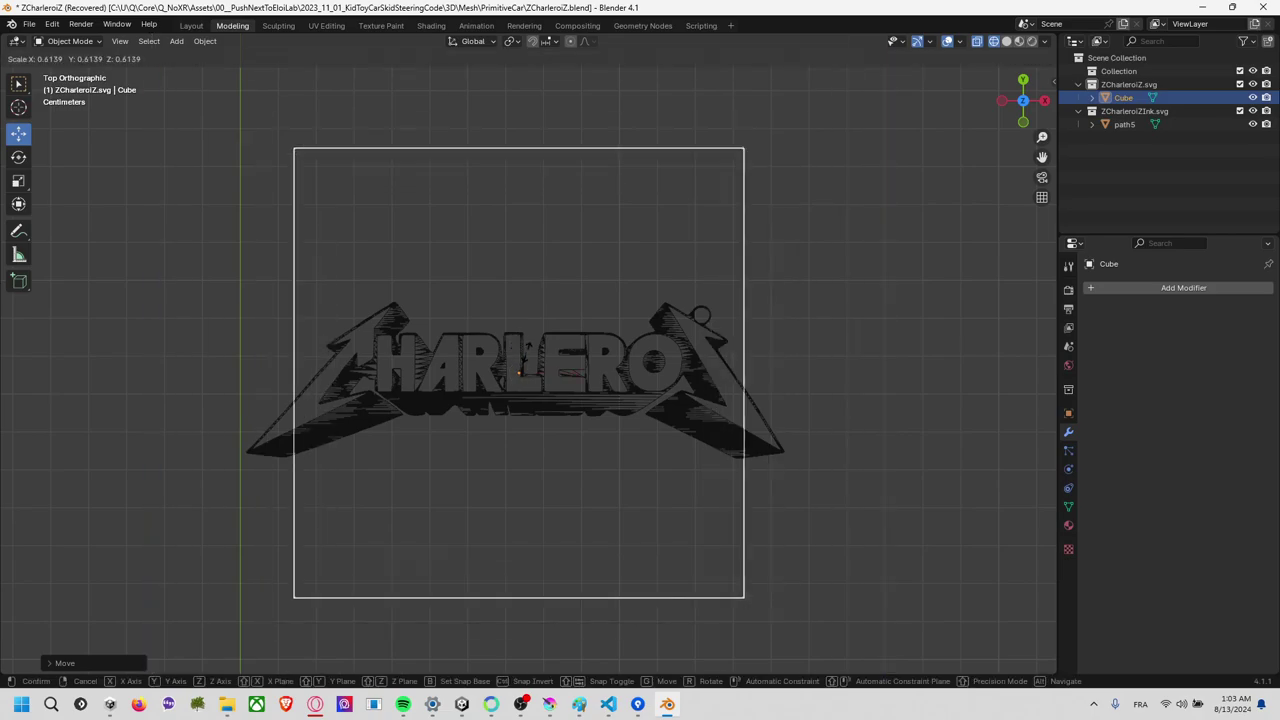
pyautogui.click(532, 342)
pyautogui.press('s')
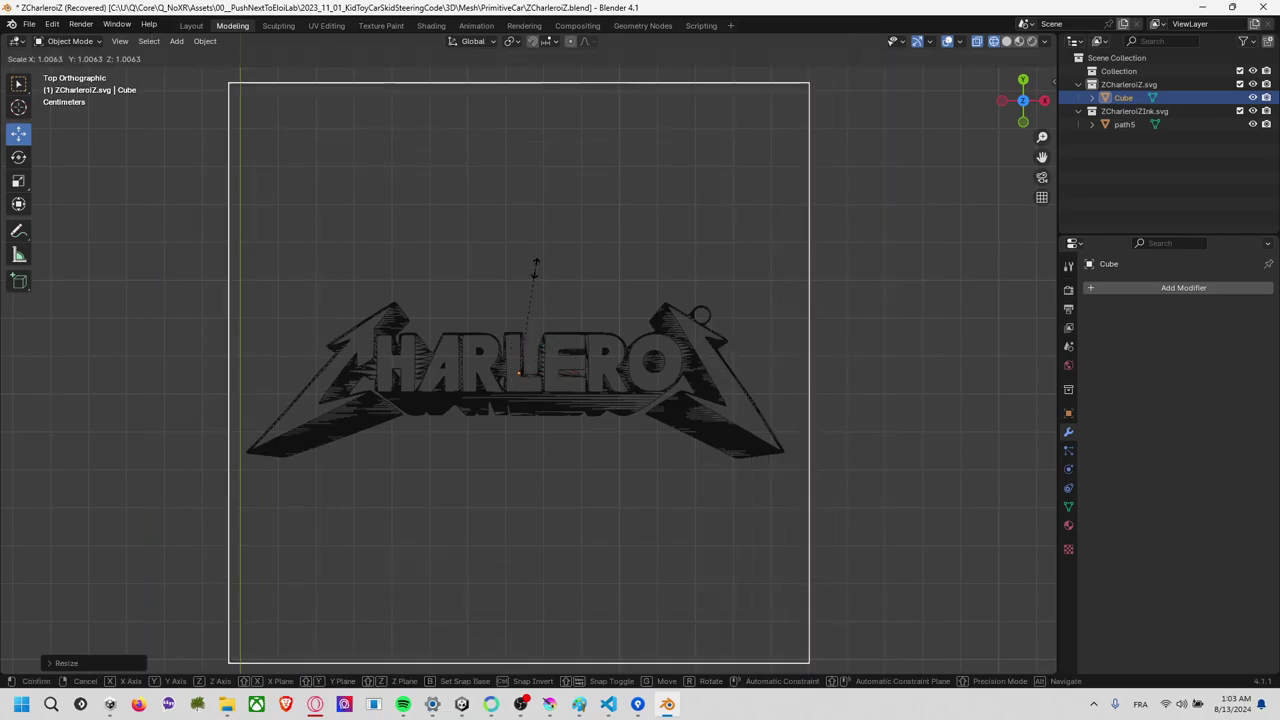
pyautogui.press('y')
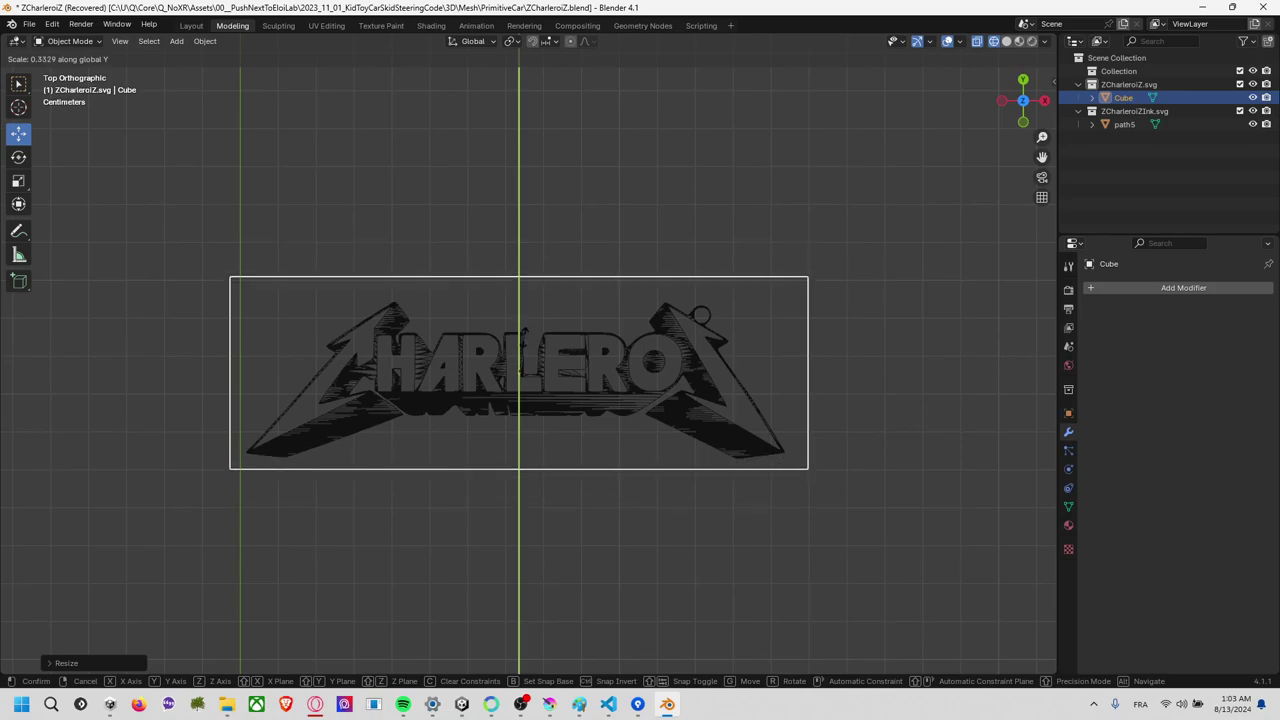
pyautogui.click(528, 344)
pyautogui.press('g')
pyautogui.click(522, 349)
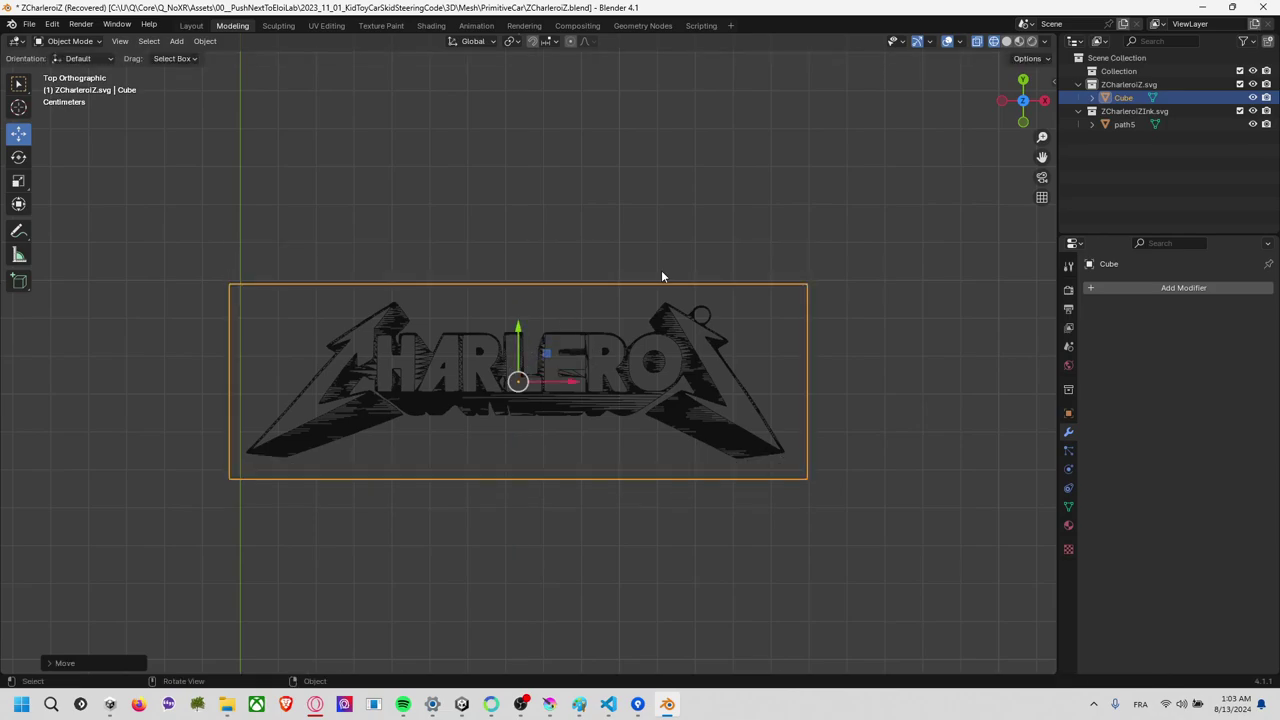
# From the right view, flatten the box along Z into a thin slab.
pyautogui.click(1045, 103)
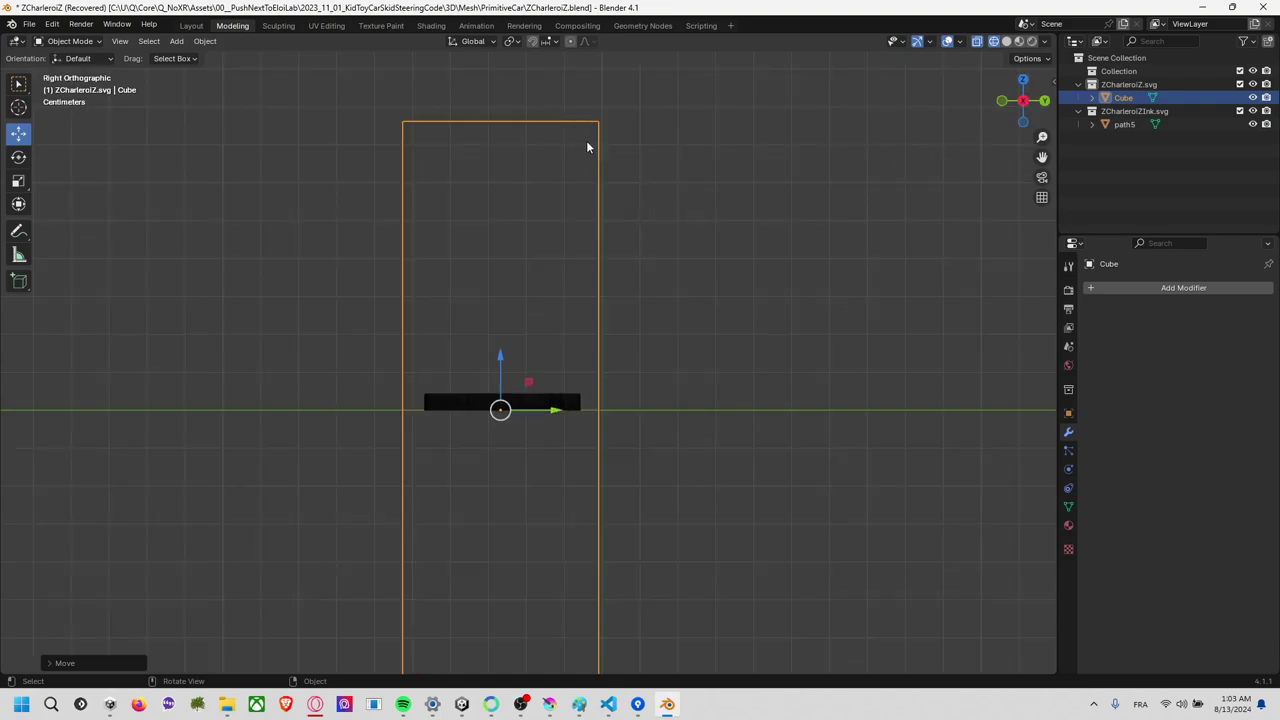
pyautogui.press('s')
pyautogui.press('z')
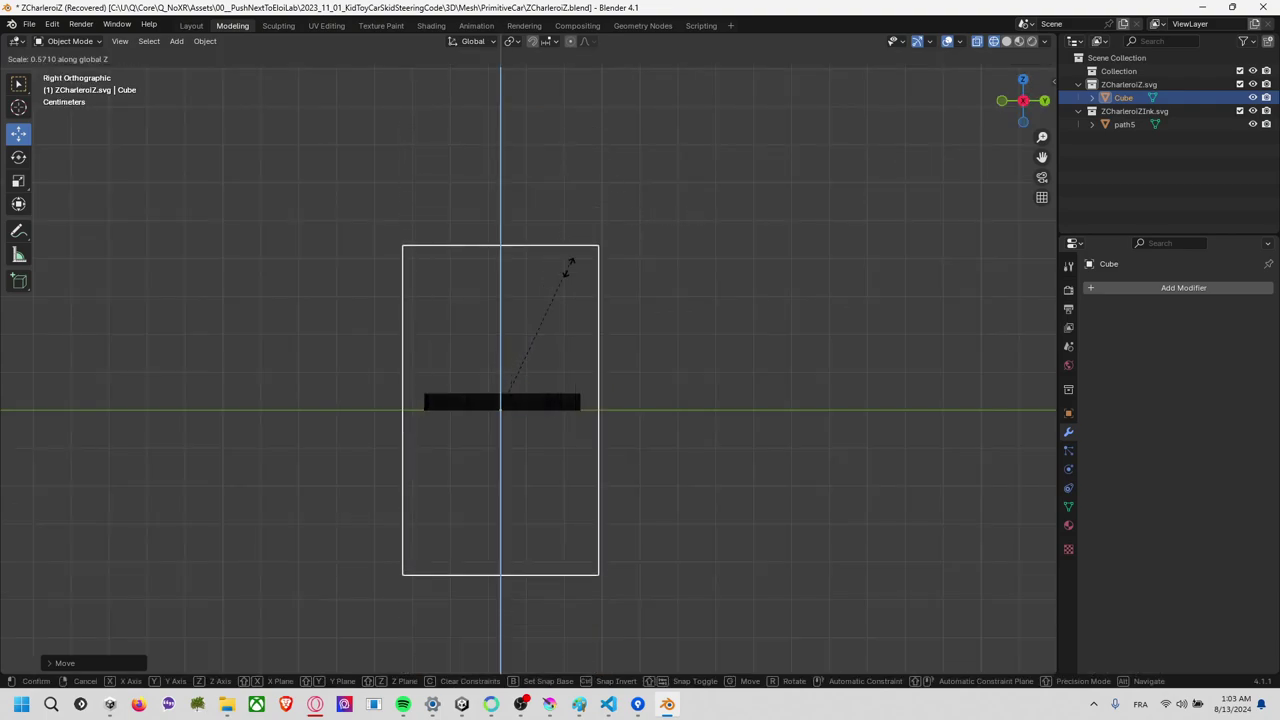
pyautogui.click(570, 353)
pyautogui.scroll(4, 567, 378)
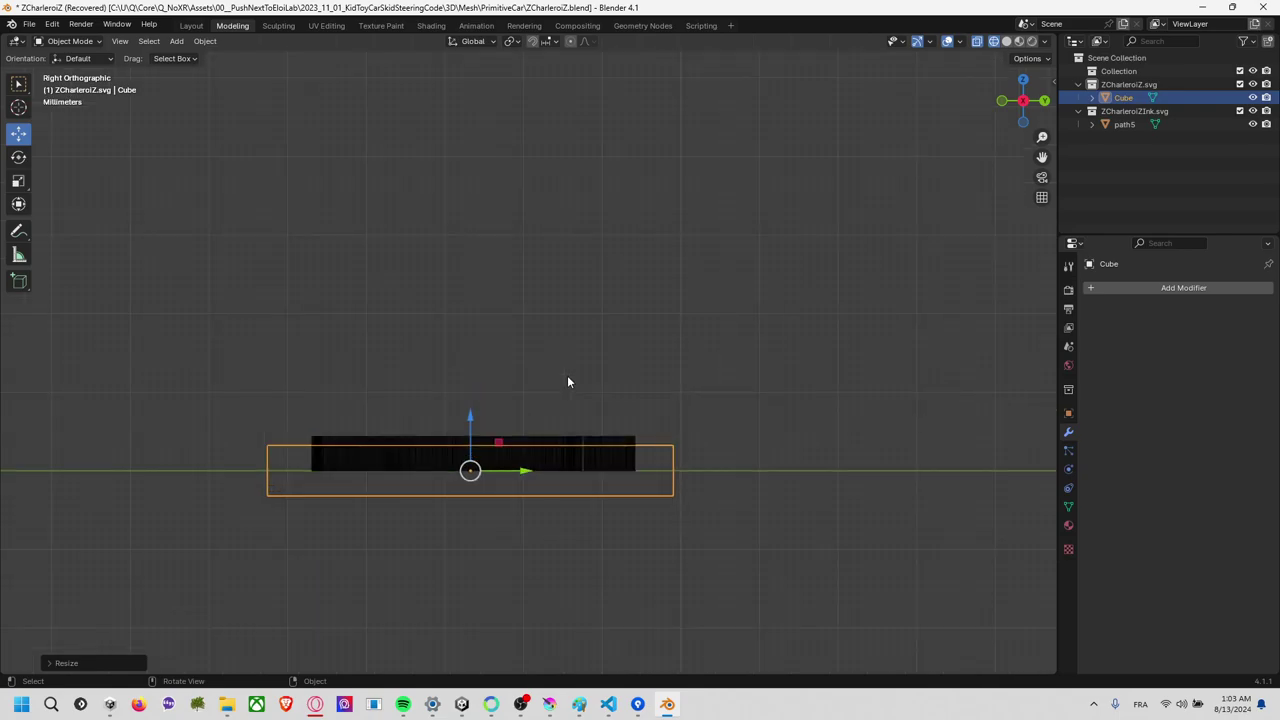
pyautogui.scroll(3, 545, 380)
pyautogui.press('s')
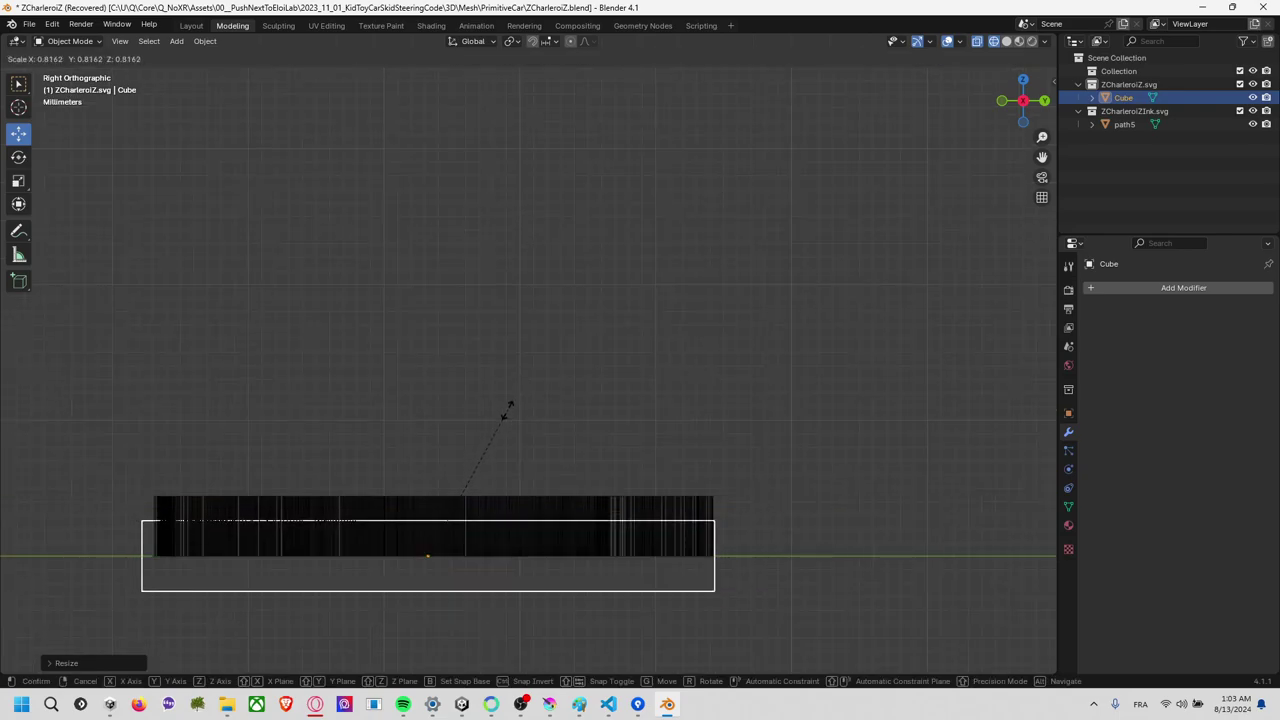
pyautogui.press('z')
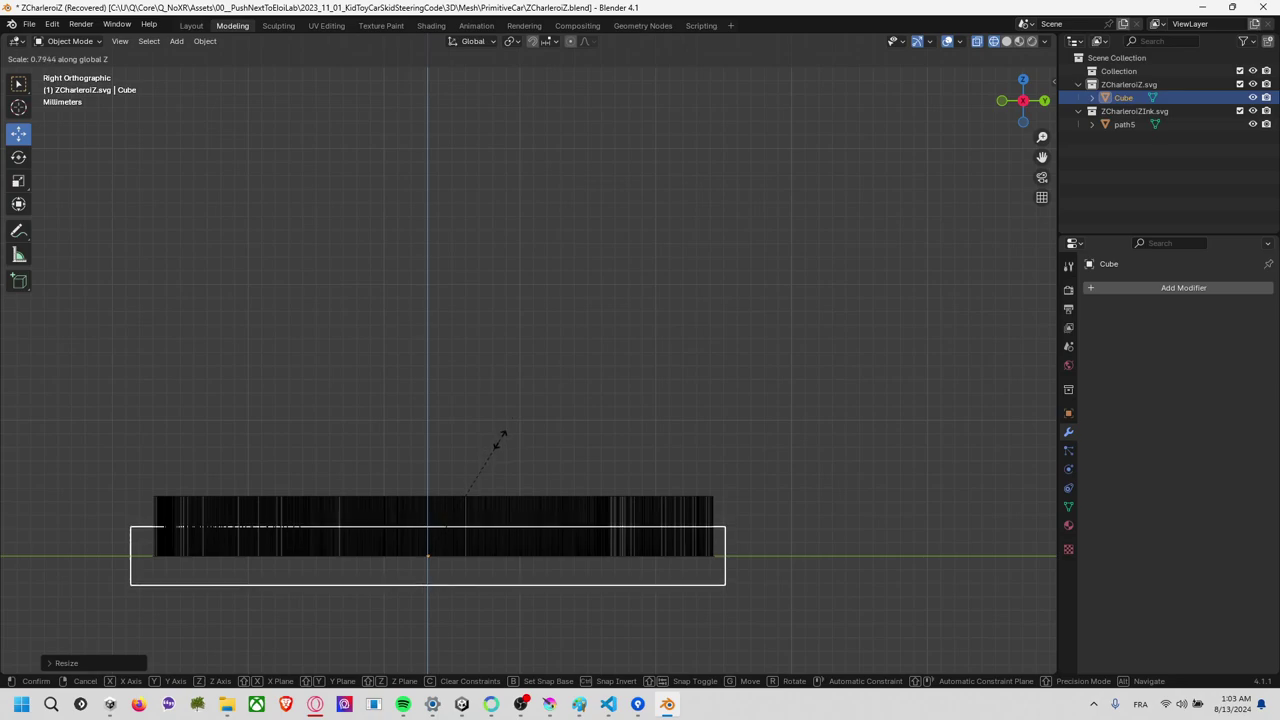
pyautogui.click(497, 443)
# Raise the slab to the logo's level and enlarge it slightly.
pyautogui.press('g')
pyautogui.click(501, 422)
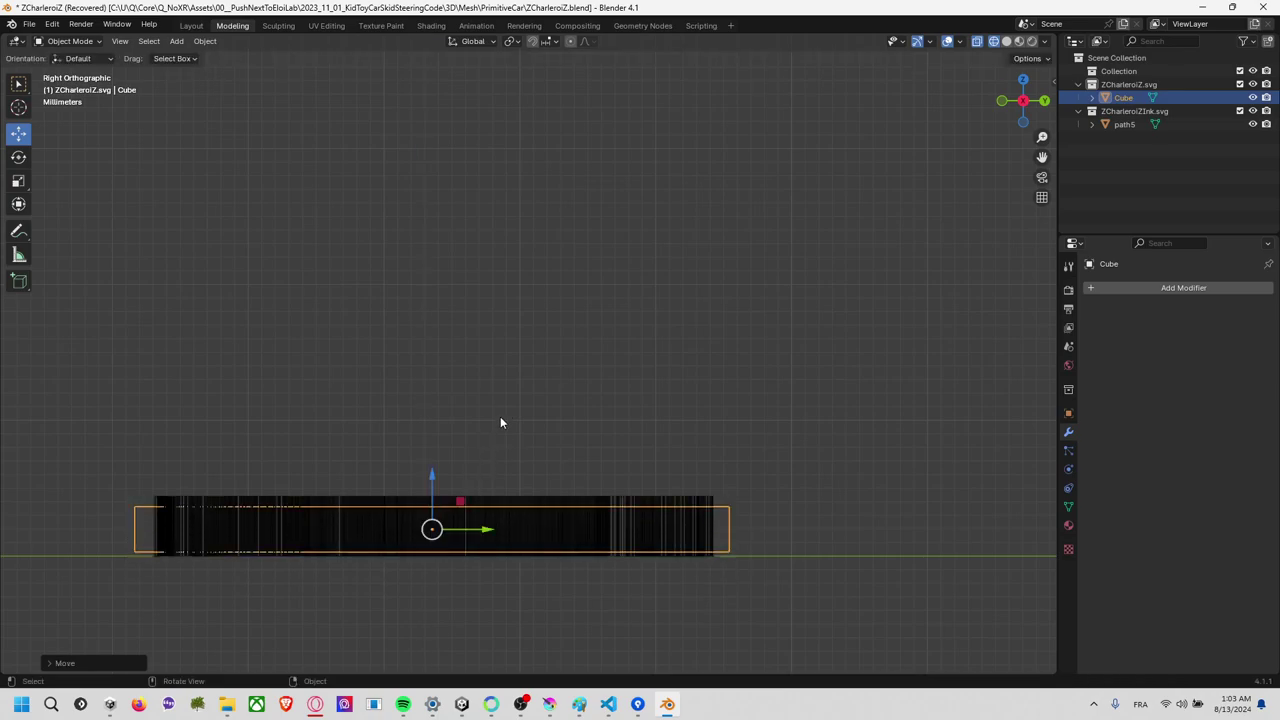
pyautogui.press('g')
pyautogui.click(501, 418)
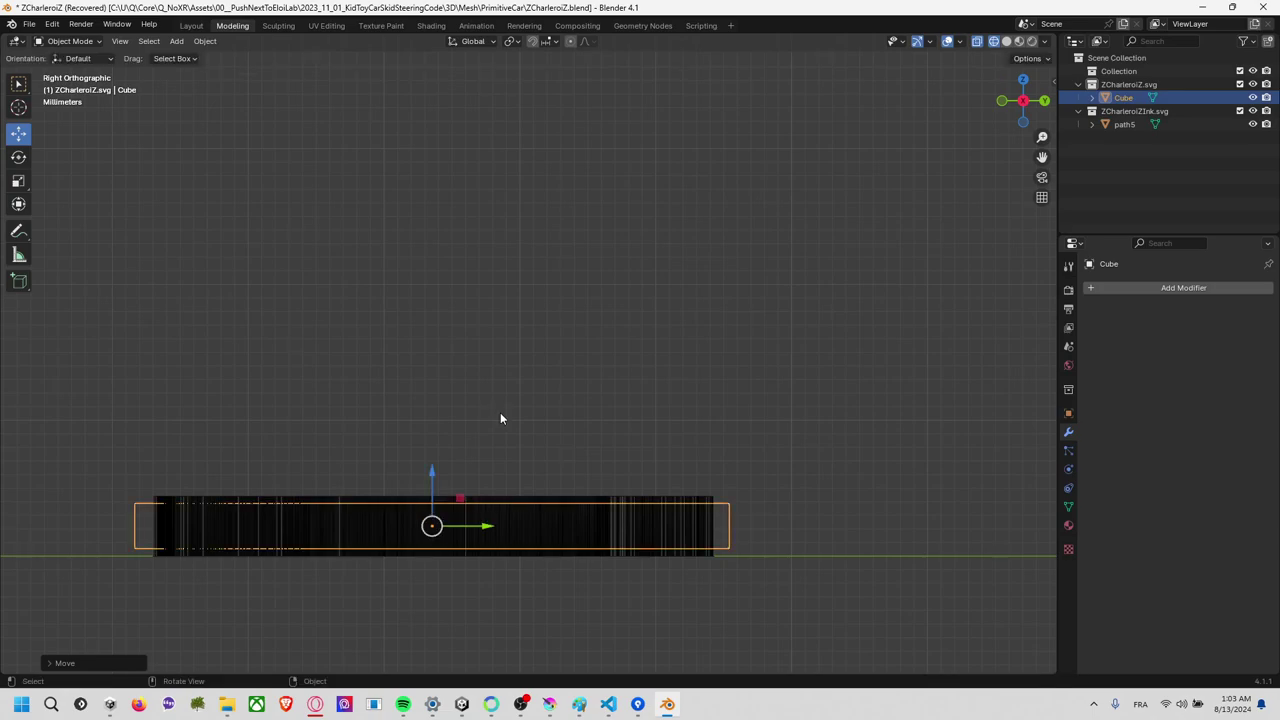
pyautogui.press('s')
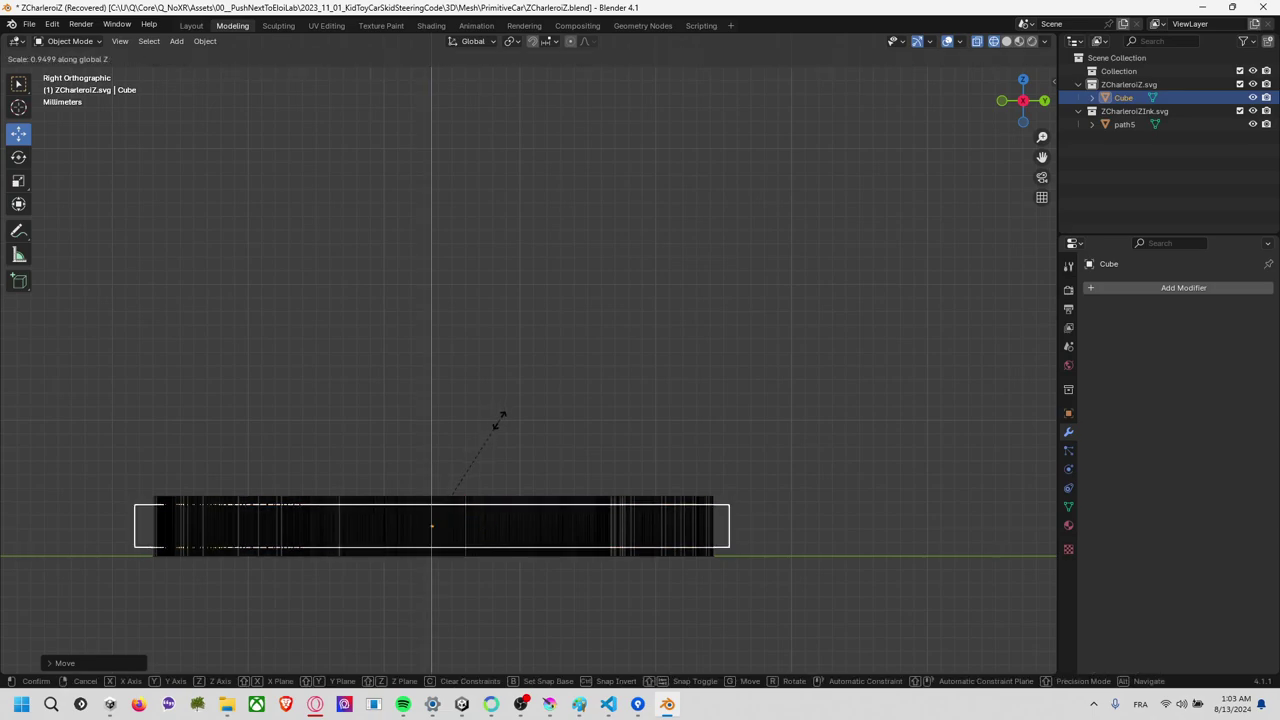
pyautogui.click(491, 429)
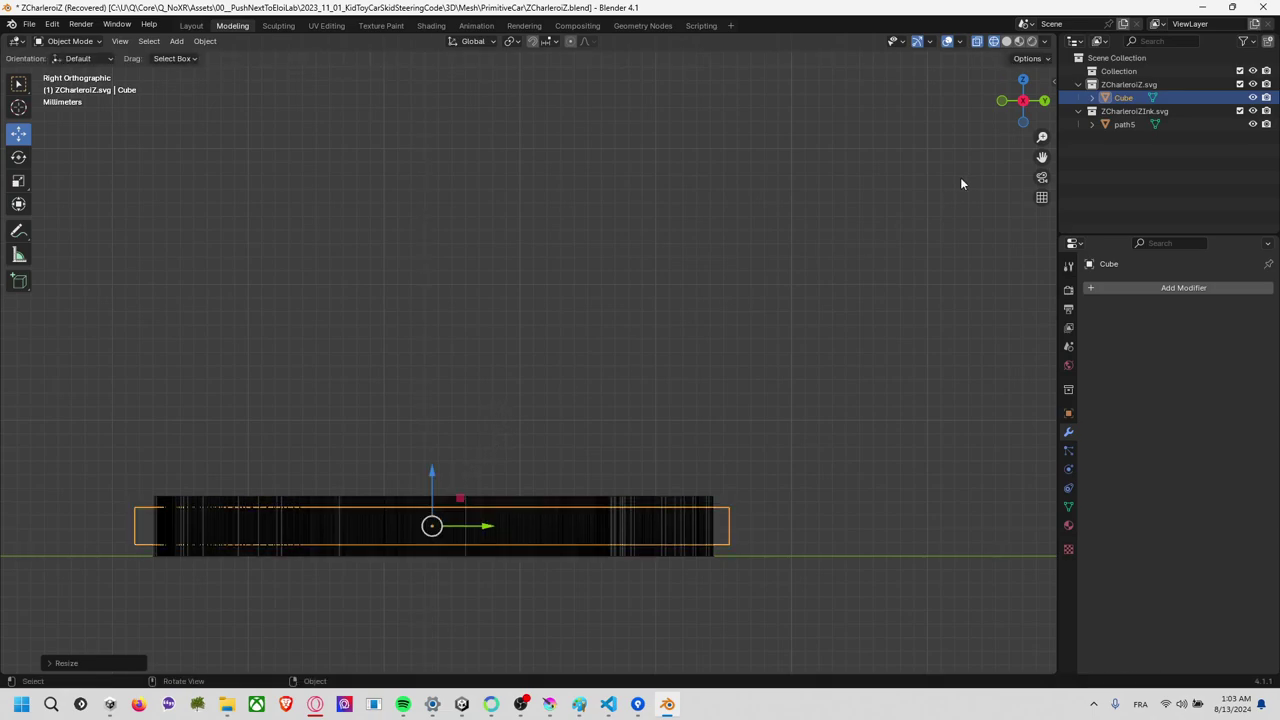
# From the top view, widen the slab along X past both ends of the logo.
pyautogui.click(1022, 79)
pyautogui.scroll(-2, 699, 185)
pyautogui.press('s')
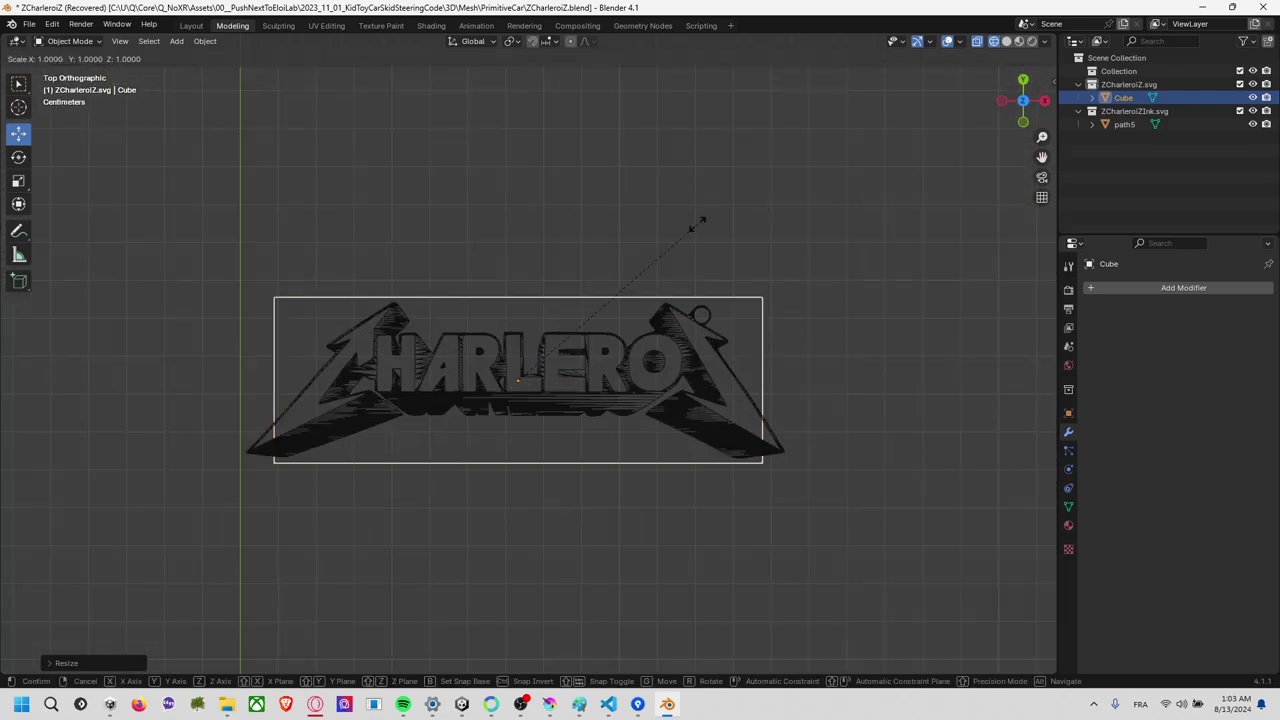
pyautogui.press('x')
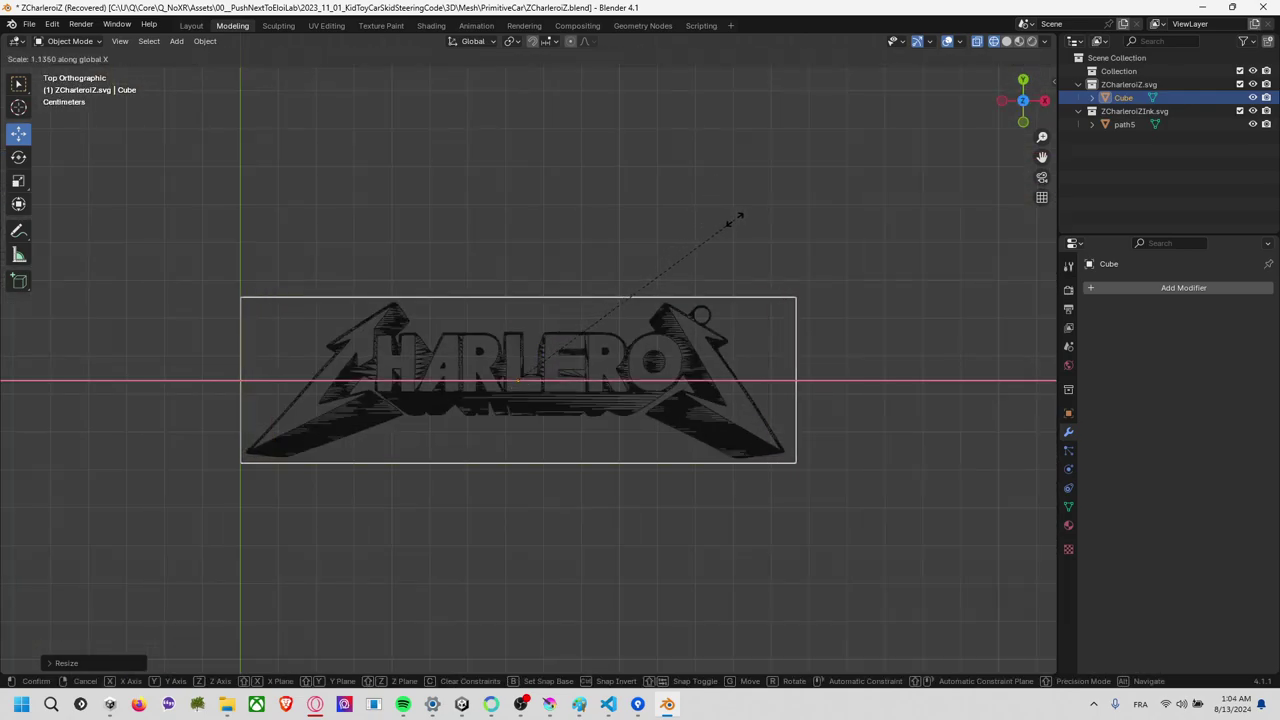
pyautogui.click(735, 225)
pyautogui.moveTo(698, 226); pyautogui.dragTo(765, 126, button='middle')
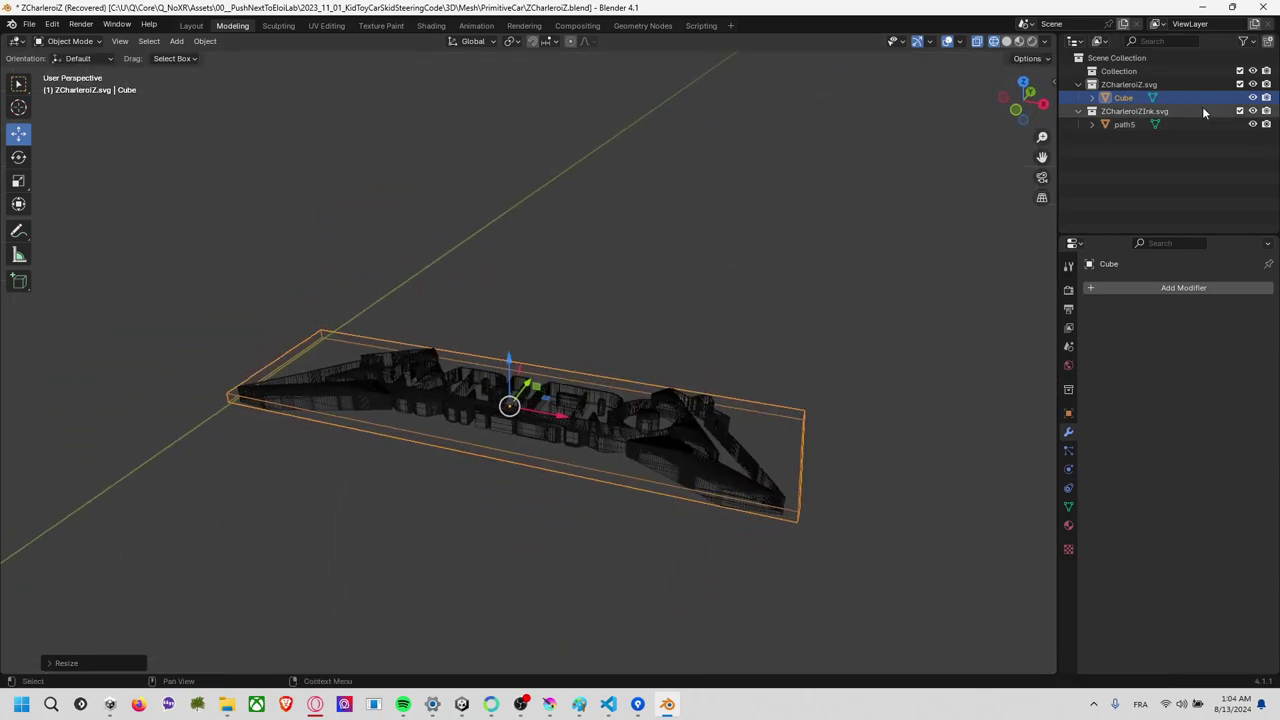
# Add a Boolean modifier (Difference, Exact) to the slab and pick its Object field.
pyautogui.click(1174, 287)
pyautogui.write('boo')
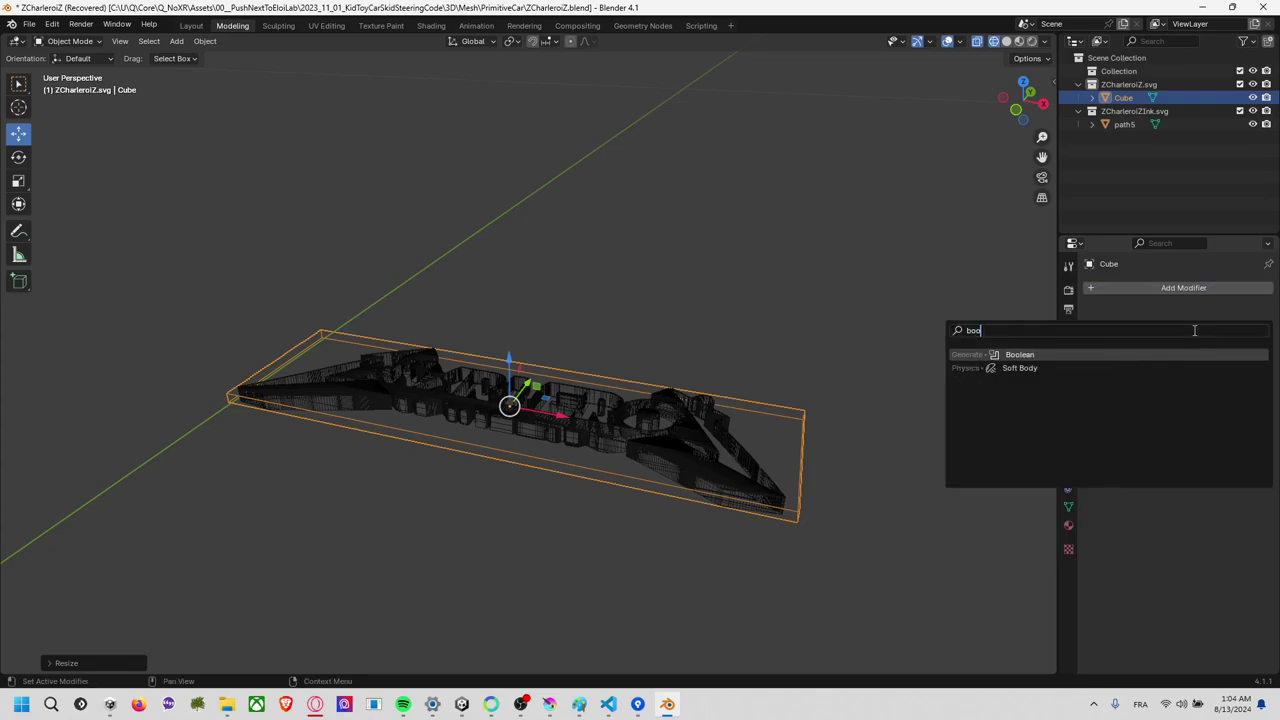
pyautogui.write('l')
pyautogui.press('Return')
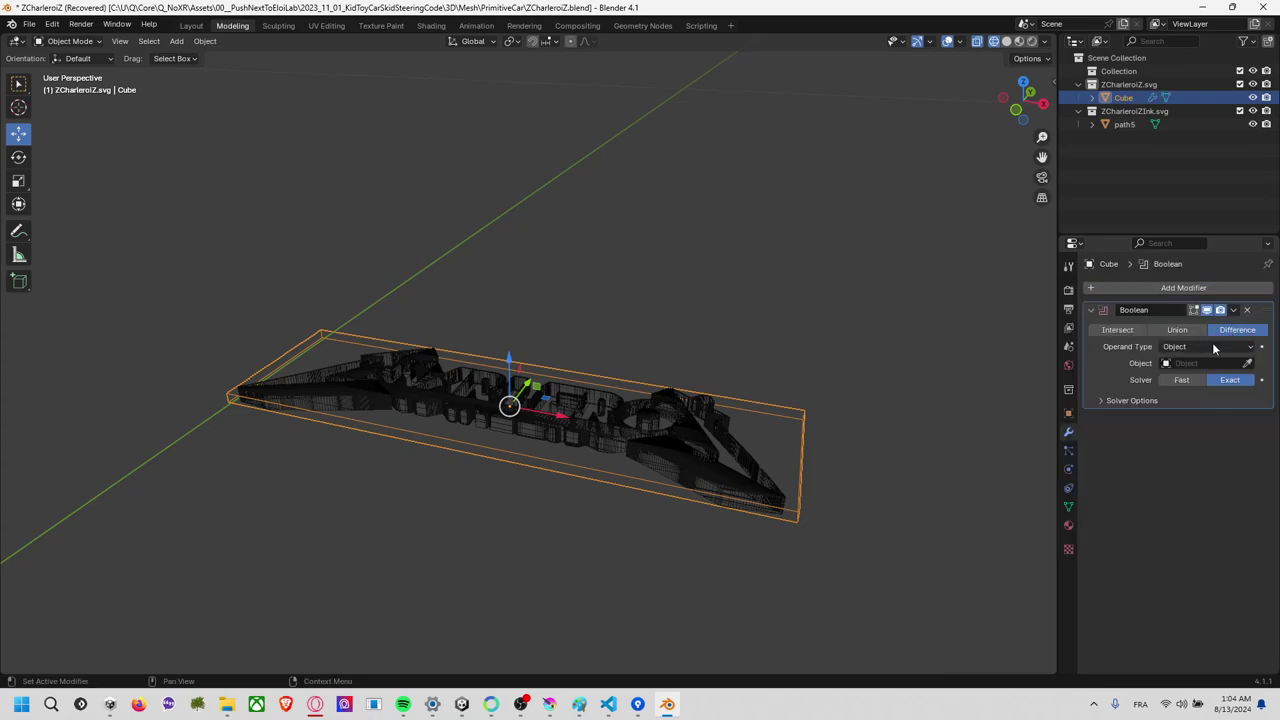
pyautogui.click(1190, 363)
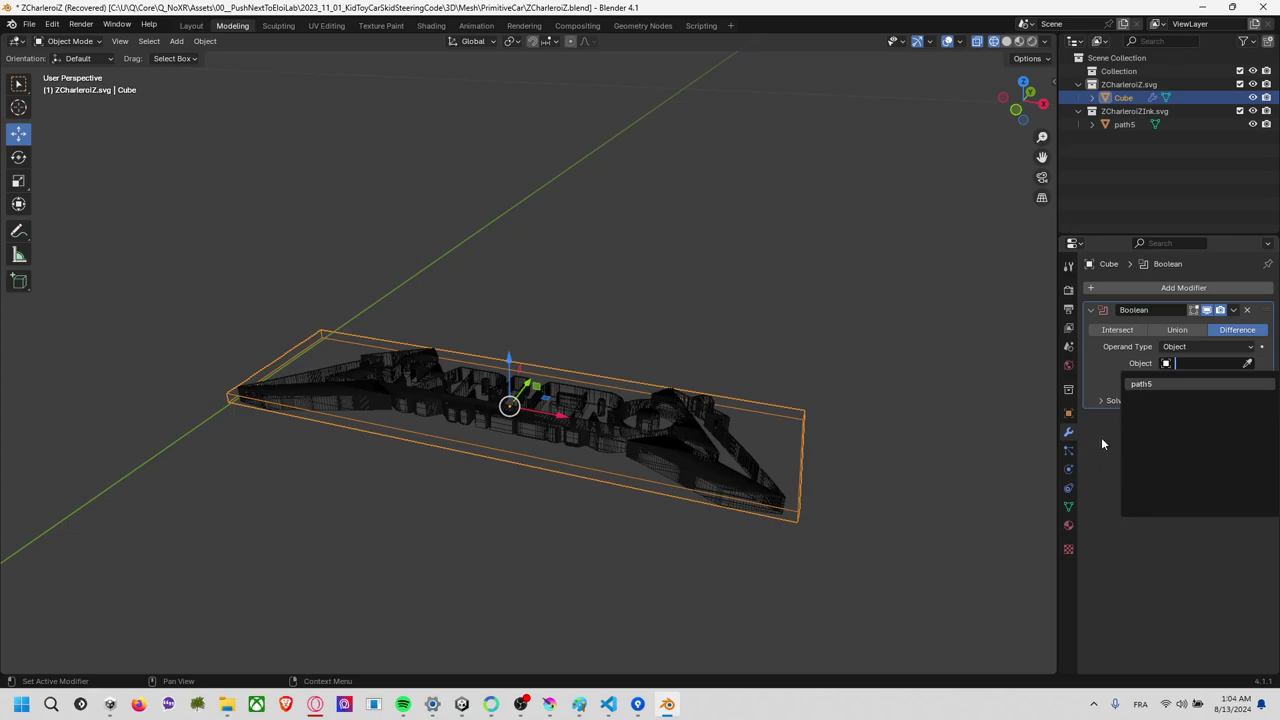
# Set the Boolean's object to path5, apply it to the Cube, and switch to Edit Mode.
pyautogui.click(1140, 384)
pyautogui.click(1232, 310)
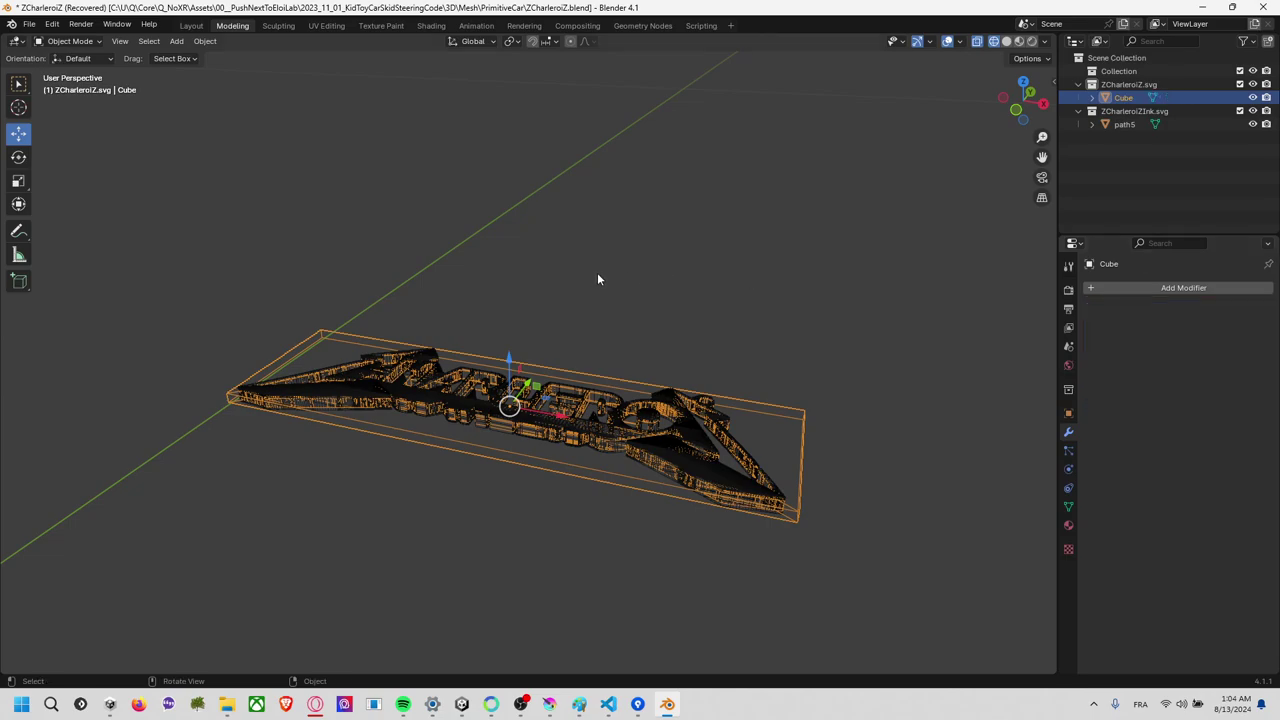
pyautogui.moveTo(667, 281)
pyautogui.mouseDown(button='middle')
pyautogui.moveTo(686, 286)
pyautogui.moveTo(641, 308)
pyautogui.moveTo(711, 300)
pyautogui.mouseUp(button='middle')
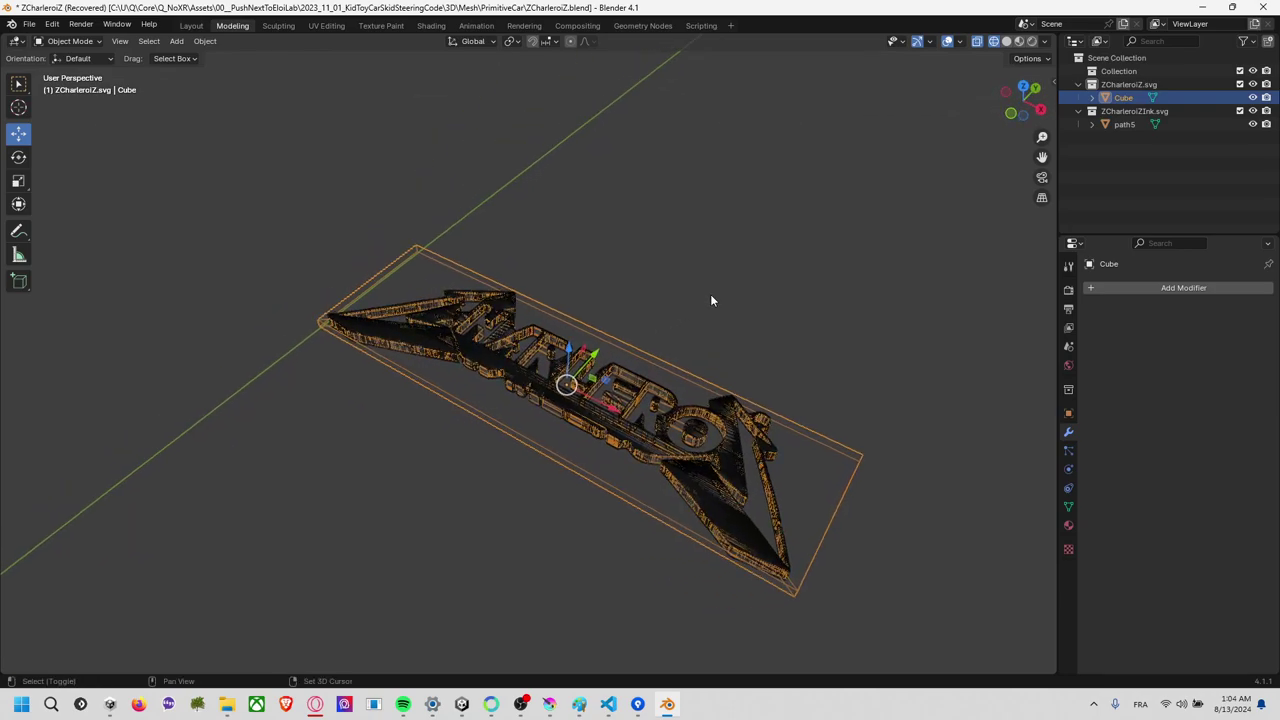
pyautogui.click(94, 45)
pyautogui.click(75, 71)
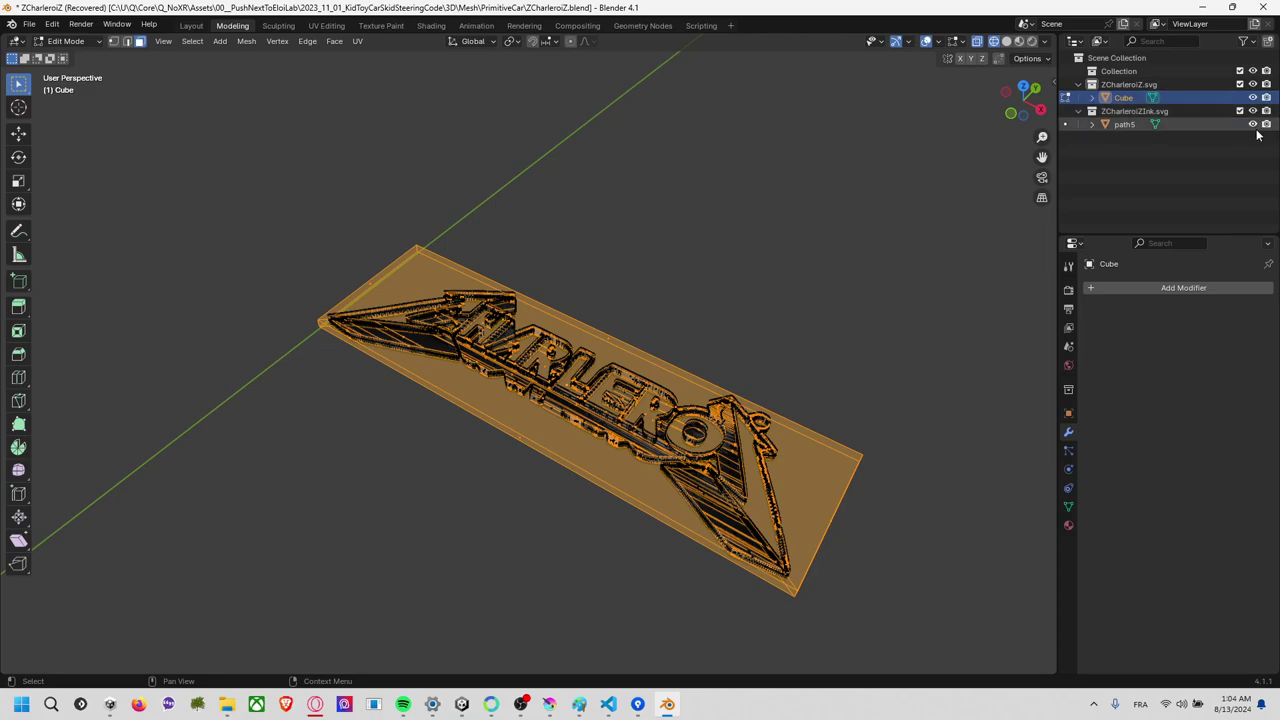
# Hide the path5 lettering and show the carved slab in solid shading.
pyautogui.click(1253, 124)
pyautogui.hotkey('alt', 'a')
pyautogui.moveTo(683, 309); pyautogui.dragTo(742, 288, button='middle')
pyautogui.press('z')
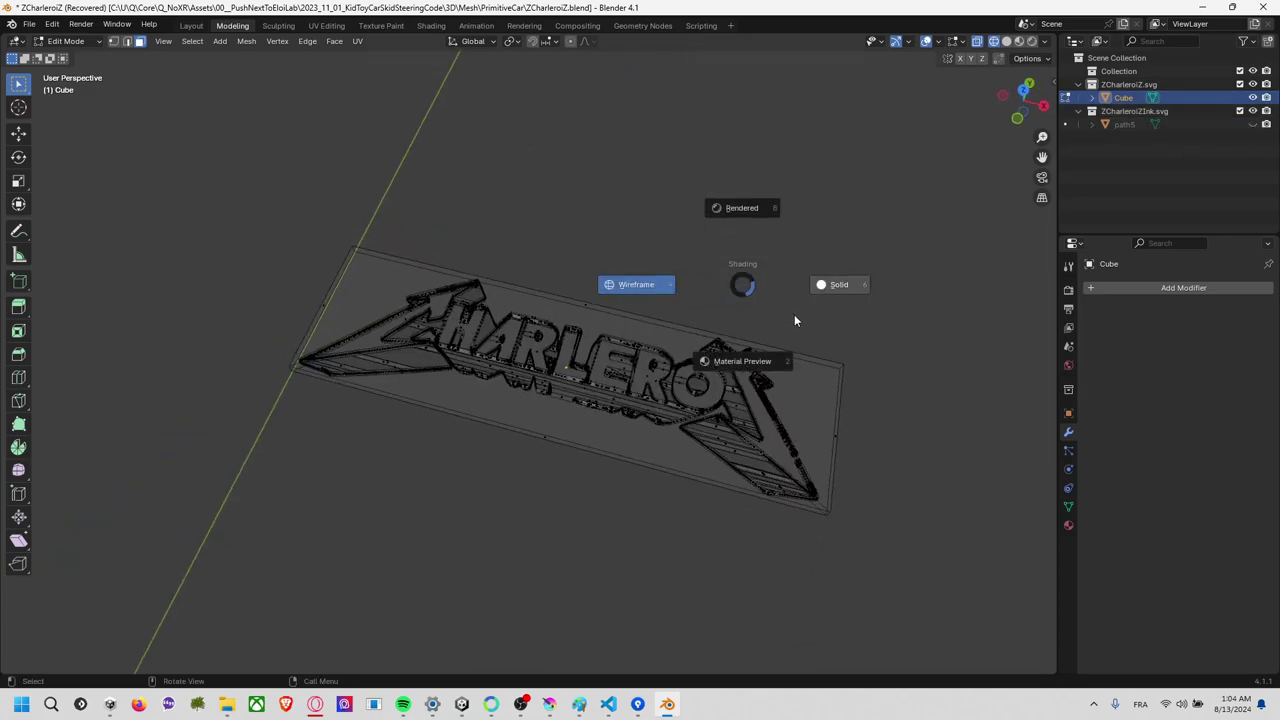
pyautogui.click(838, 300)
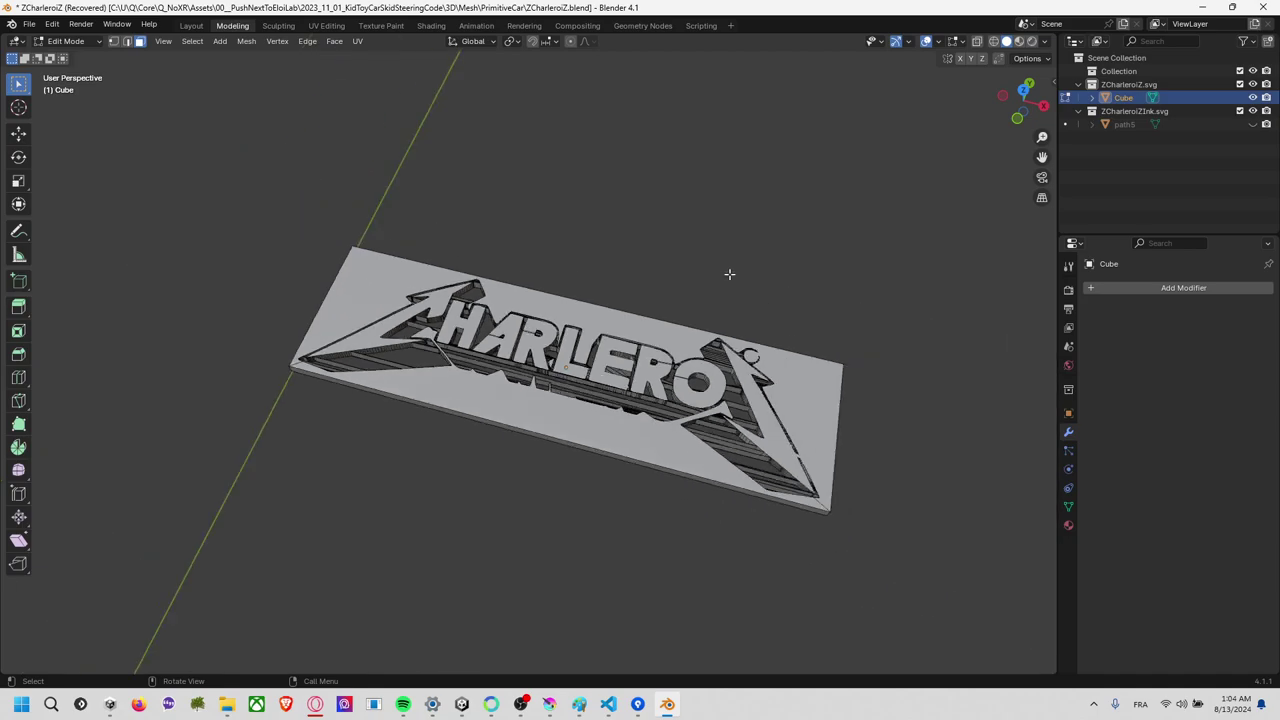
pyautogui.moveTo(729, 274)
pyautogui.mouseDown(button='middle')
pyautogui.moveTo(757, 286)
pyautogui.moveTo(672, 265)
pyautogui.moveTo(701, 245)
pyautogui.moveTo(591, 267)
pyautogui.mouseUp(button='middle')
pyautogui.scroll(3, 744, 286)
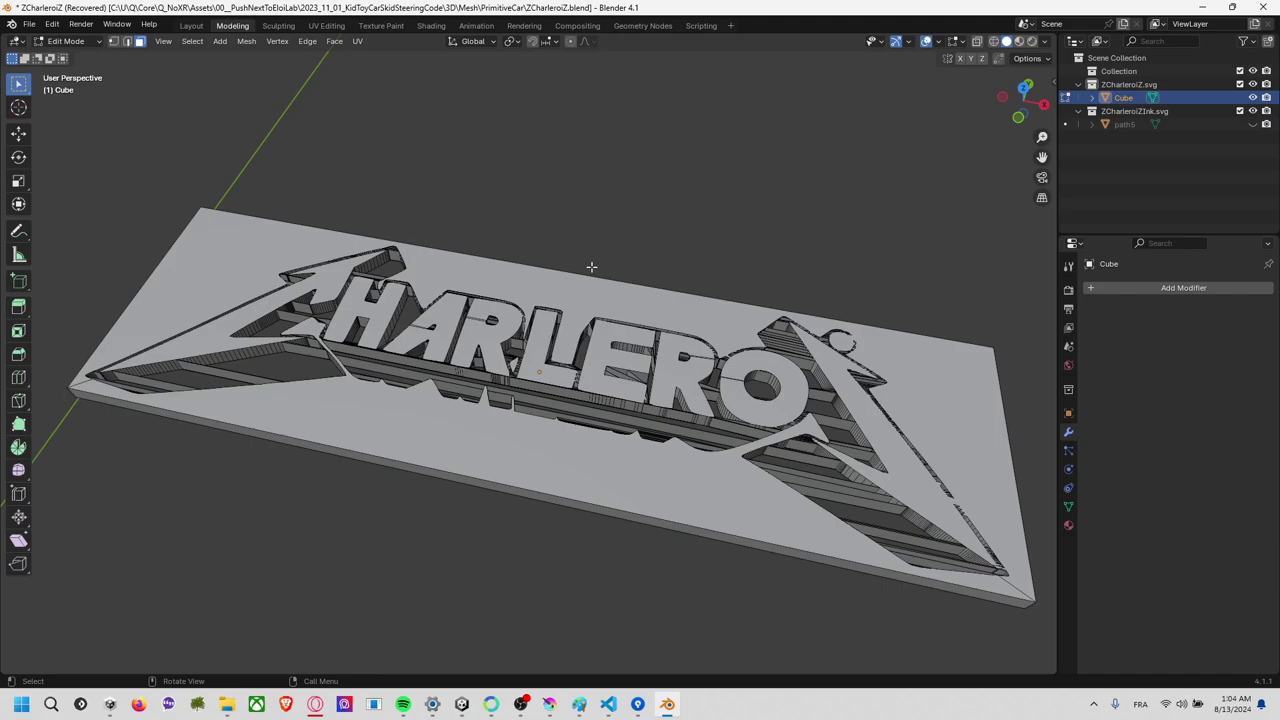
# Select all of the slab, return to Object Mode, and undo the applied Boolean.
pyautogui.hotkey('ctrl', 'l')
pyautogui.click(605, 238)
pyautogui.press('a')
pyautogui.press('Tab')
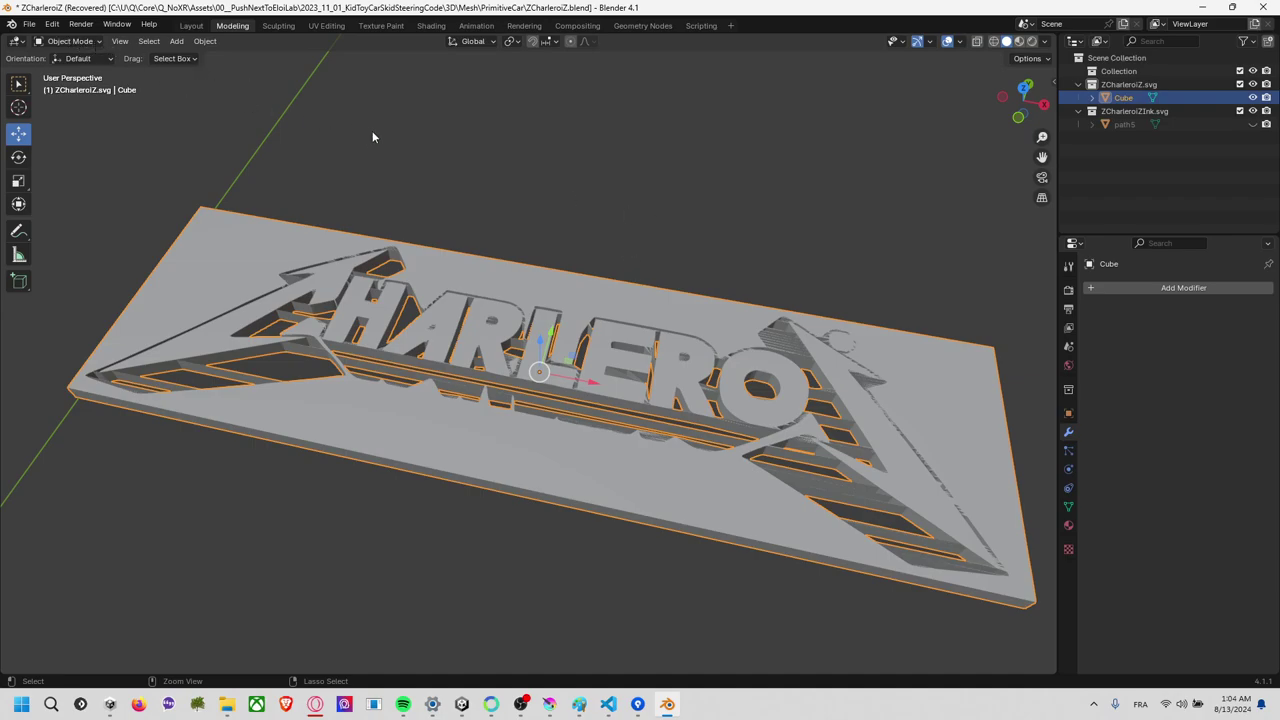
pyautogui.hotkey('ctrl', 'z')
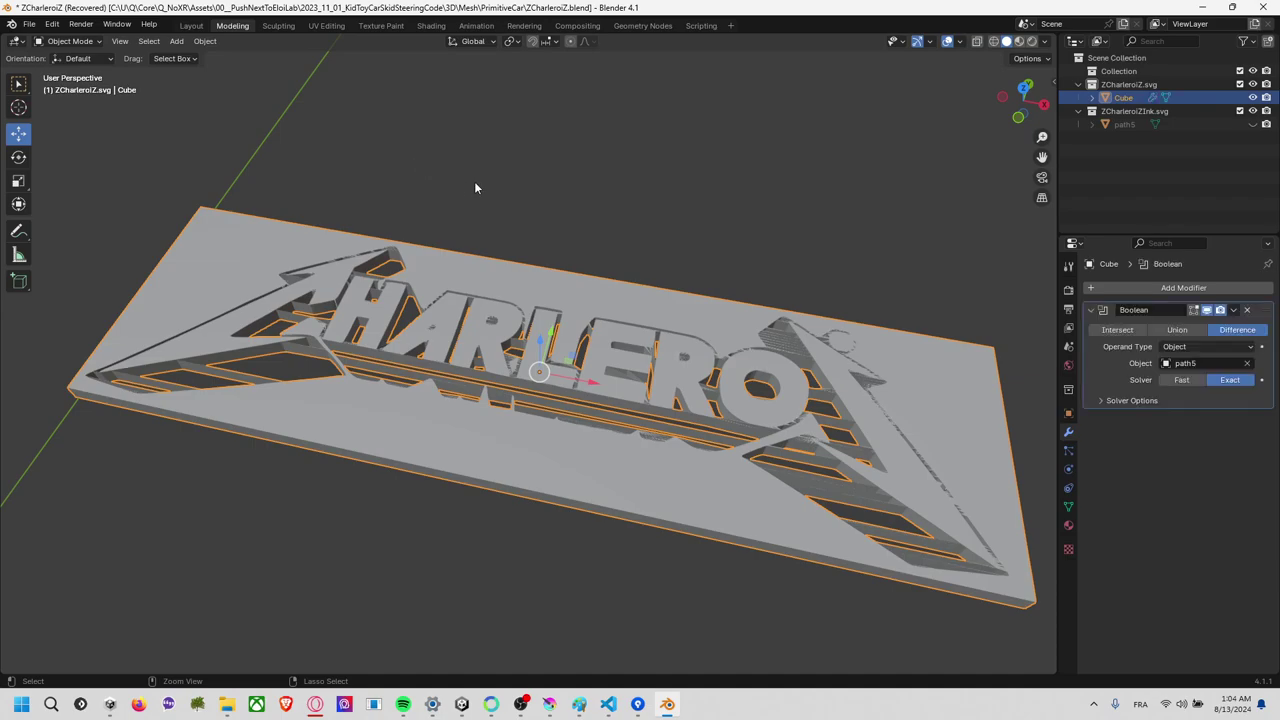
pyautogui.hotkey('ctrl', 'z')
pyautogui.moveTo(469, 195)
pyautogui.mouseDown(button='middle')
pyautogui.moveTo(503, 165)
pyautogui.moveTo(466, 170)
pyautogui.moveTo(484, 170)
pyautogui.mouseUp(button='middle')
pyautogui.click(1253, 124)
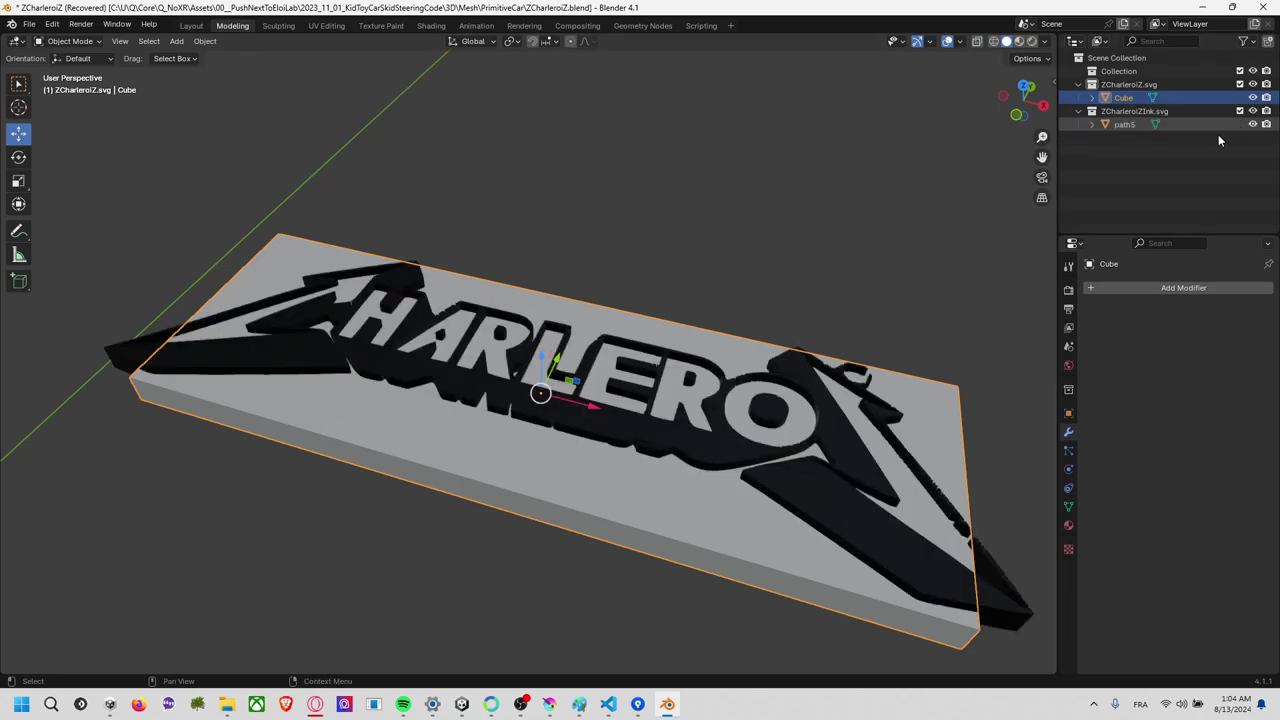
pyautogui.moveTo(780, 261)
pyautogui.mouseDown(button='middle')
pyautogui.moveTo(671, 240)
pyautogui.moveTo(691, 200)
pyautogui.moveTo(685, 433)
pyautogui.moveTo(681, 394)
pyautogui.moveTo(707, 330)
pyautogui.moveTo(663, 323)
pyautogui.moveTo(667, 337)
pyautogui.mouseUp(button='middle')
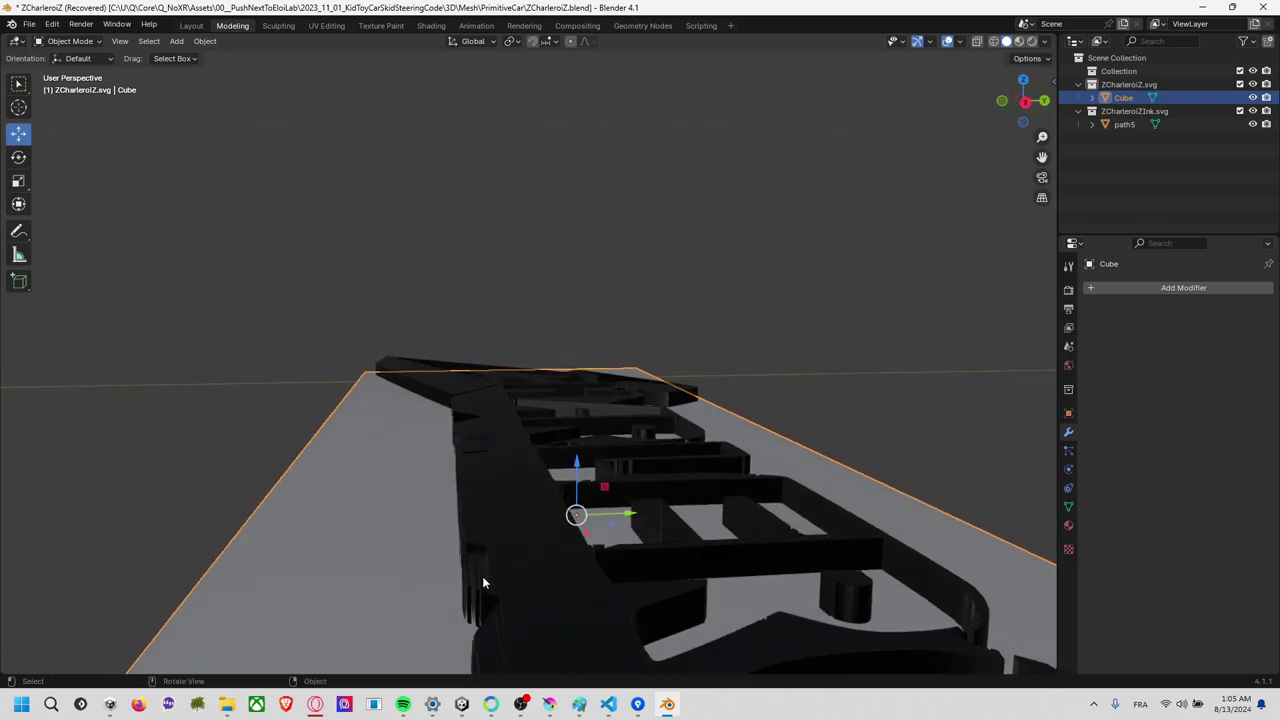
pyautogui.moveTo(470, 566)
pyautogui.mouseDown(button='middle')
pyautogui.moveTo(466, 451)
pyautogui.moveTo(497, 489)
pyautogui.moveTo(569, 520)
pyautogui.moveTo(551, 491)
pyautogui.mouseUp(button='middle')
pyautogui.scroll(5, 551, 489)
pyautogui.scroll(3, 551, 489)
pyautogui.scroll(3, 560, 495)
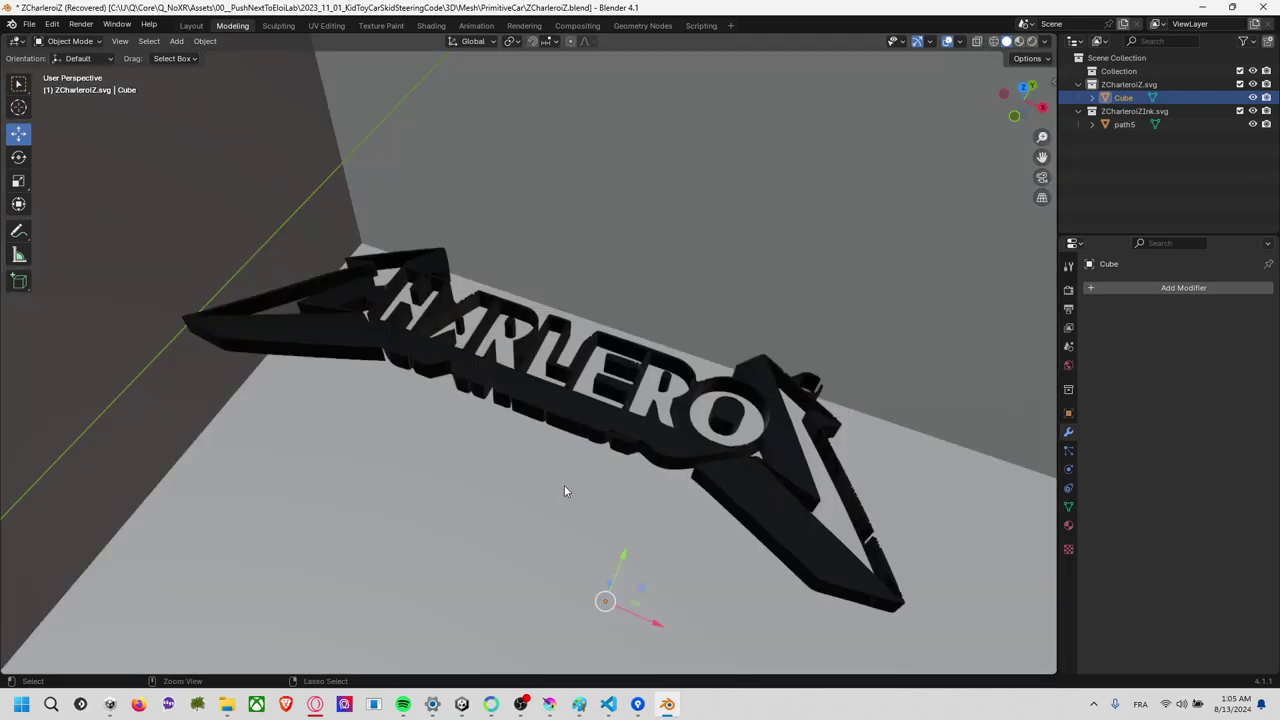
# Edit the path5 lettering and select all its geometry in wireframe view.
pyautogui.click(578, 440)
pyautogui.press('Tab')
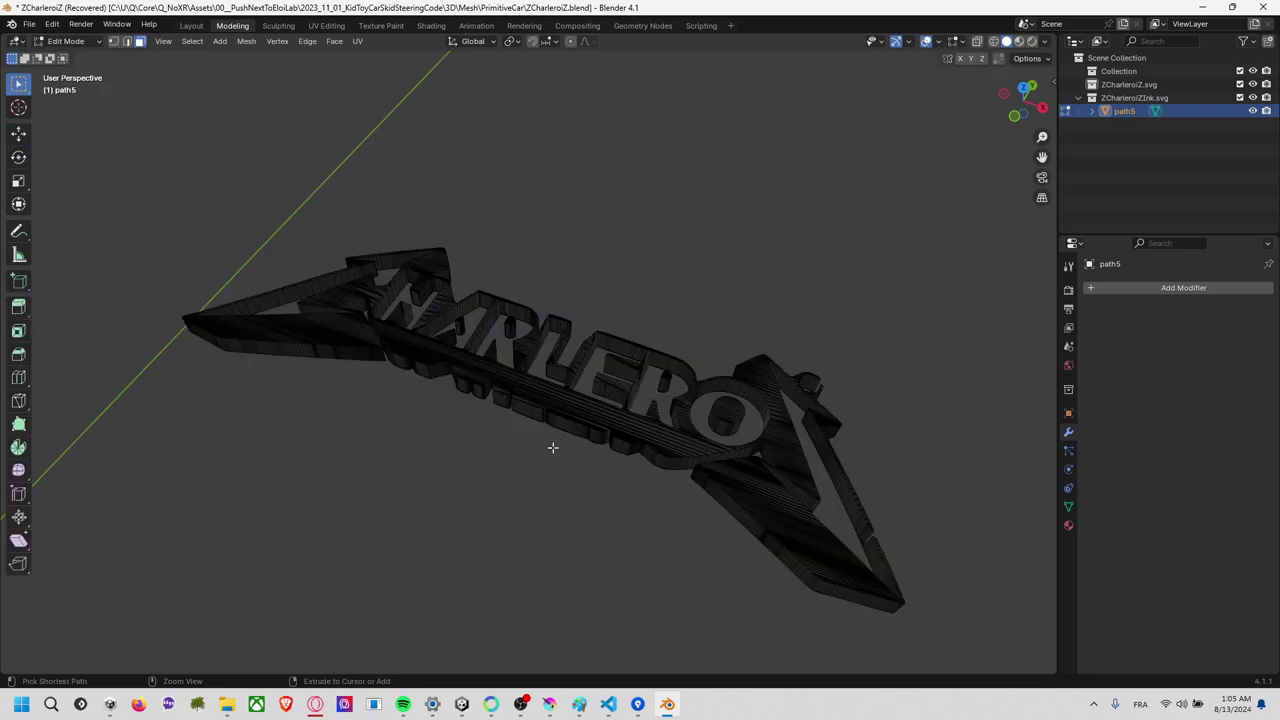
pyautogui.press('a')
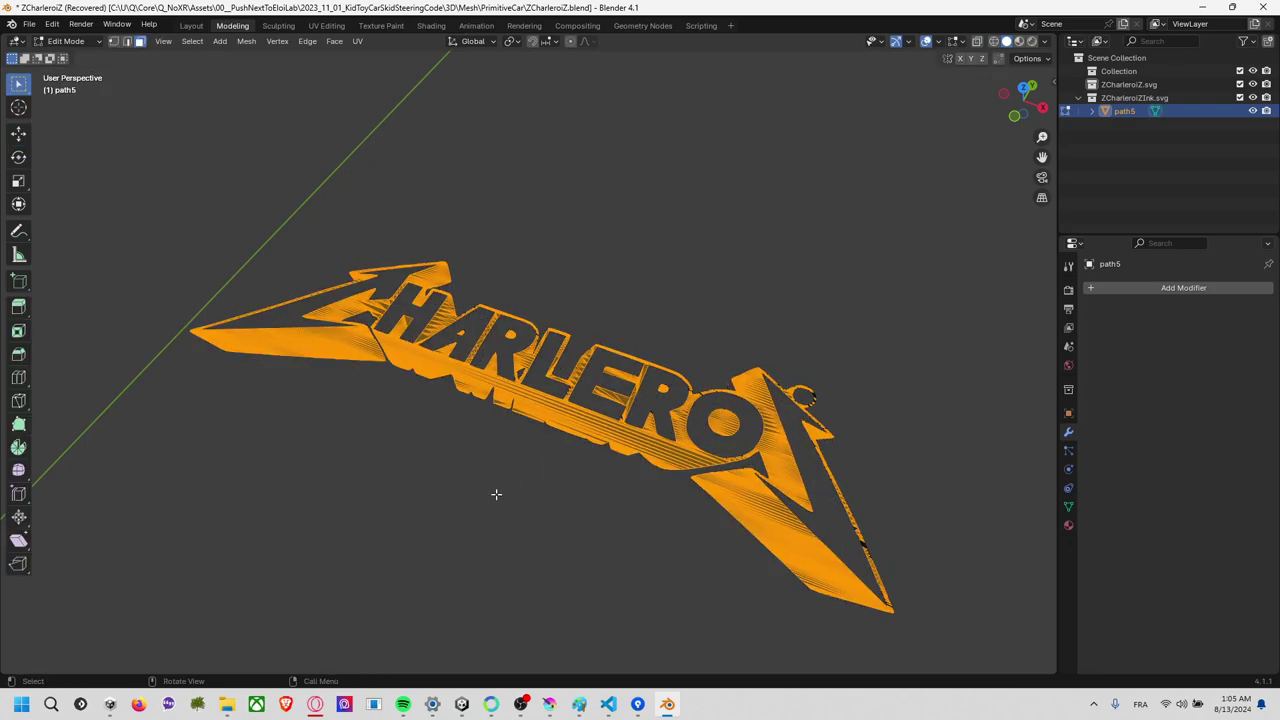
pyautogui.moveTo(496, 494)
pyautogui.mouseDown(button='middle')
pyautogui.moveTo(517, 491)
pyautogui.moveTo(506, 471)
pyautogui.moveTo(557, 489)
pyautogui.moveTo(513, 435)
pyautogui.moveTo(586, 557)
pyautogui.moveTo(553, 230)
pyautogui.moveTo(537, 286)
pyautogui.mouseUp(button='middle')
pyautogui.hotkey('alt', 'a')
pyautogui.scroll(-2, 540, 290)
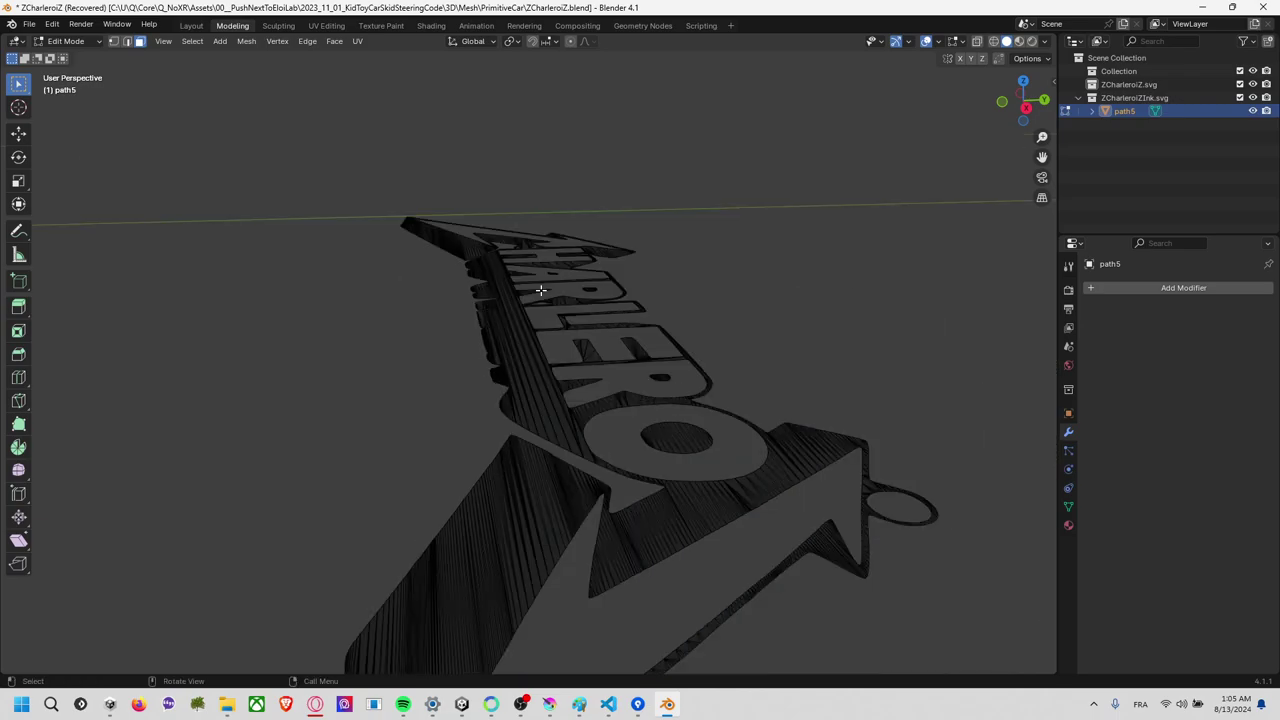
pyautogui.scroll(-3, 540, 290)
pyautogui.moveTo(372, 220); pyautogui.dragTo(786, 568)
pyautogui.press('z')
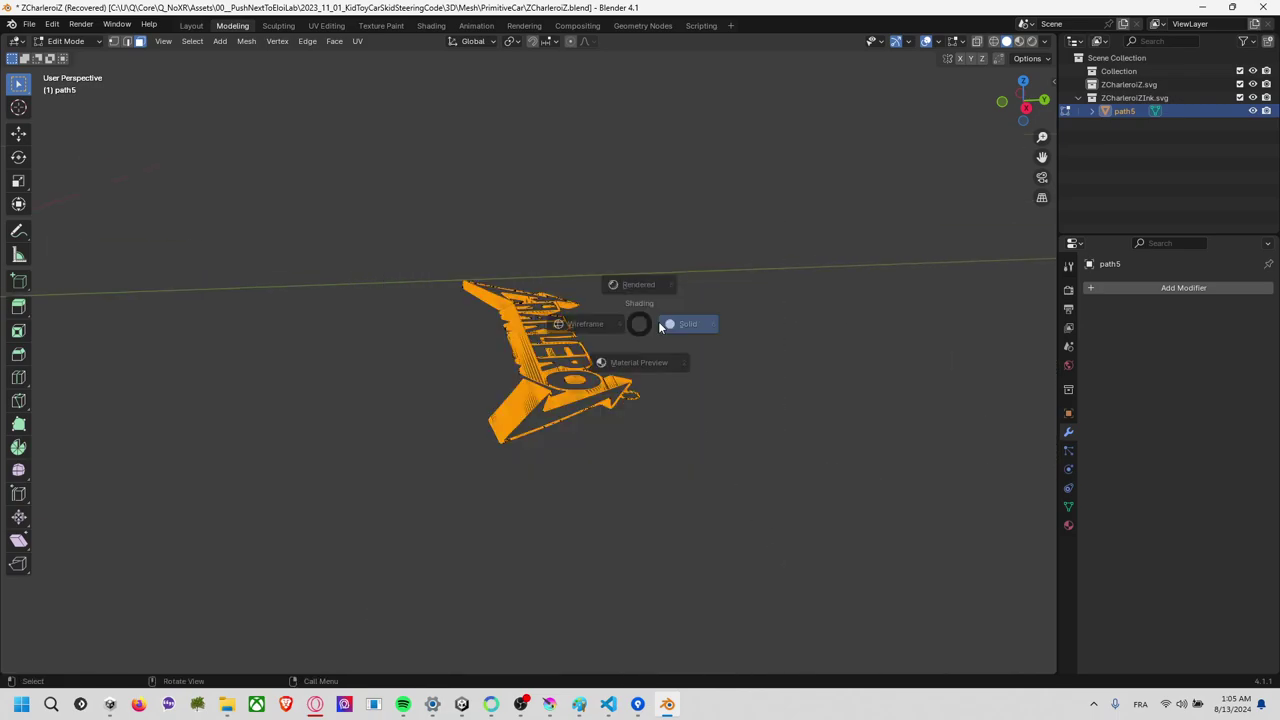
pyautogui.click(561, 330)
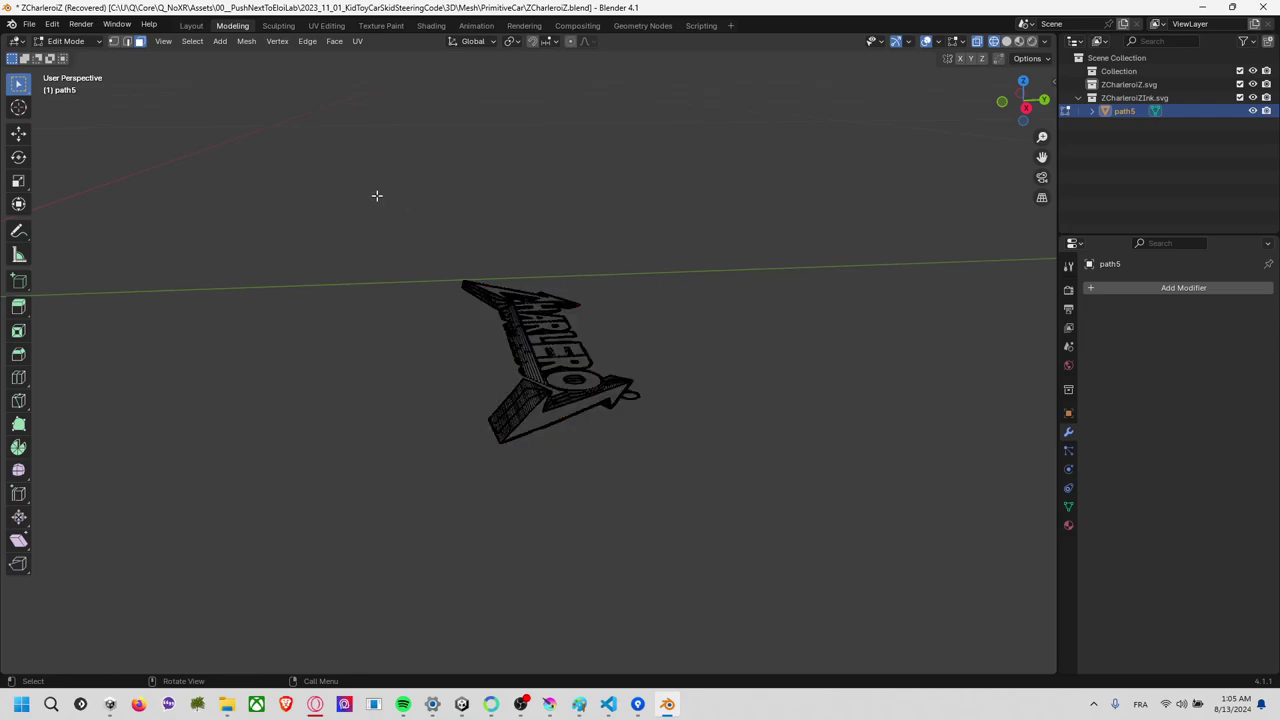
pyautogui.moveTo(372, 204); pyautogui.dragTo(808, 568)
pyautogui.moveTo(683, 464)
pyautogui.mouseDown(button='middle')
pyautogui.moveTo(766, 491)
pyautogui.moveTo(770, 476)
pyautogui.moveTo(734, 466)
pyautogui.mouseUp(button='middle')
pyautogui.scroll(3, 766, 491)
pyautogui.scroll(1, 807, 487)
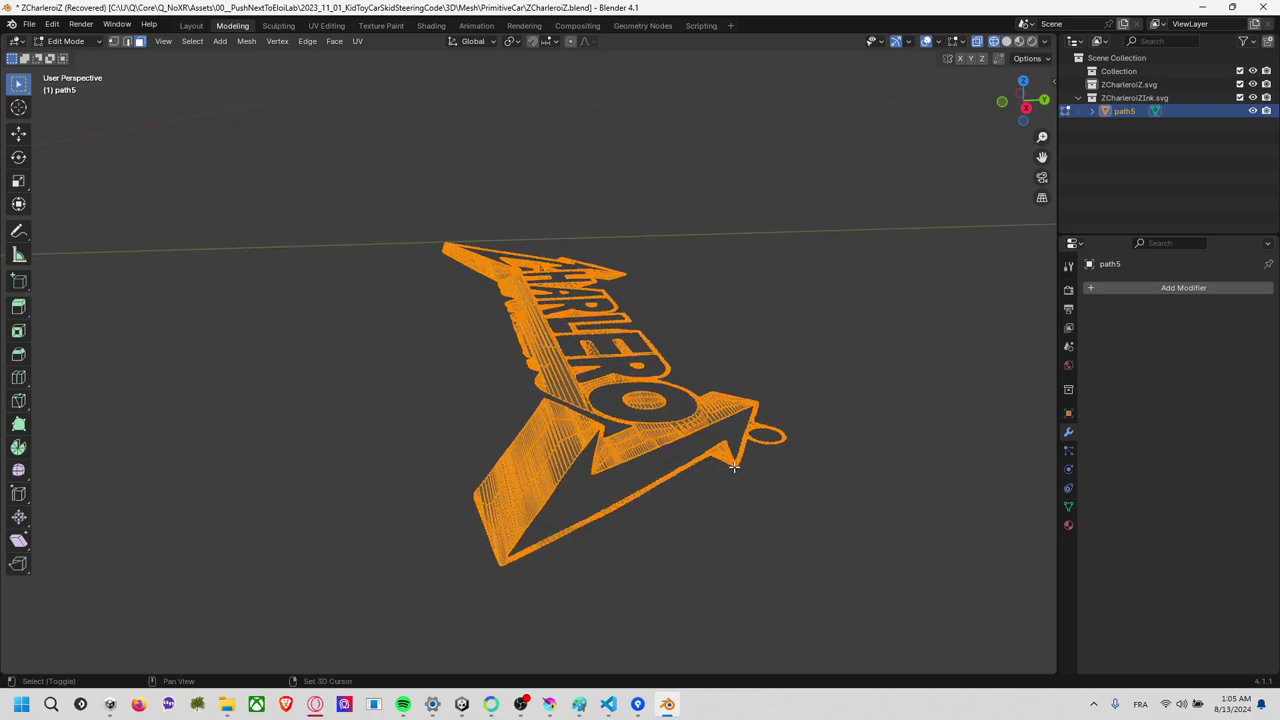
# Extrude the lettering upward to thicken it, then return to solid shading.
pyautogui.press('e')
pyautogui.click(780, 394)
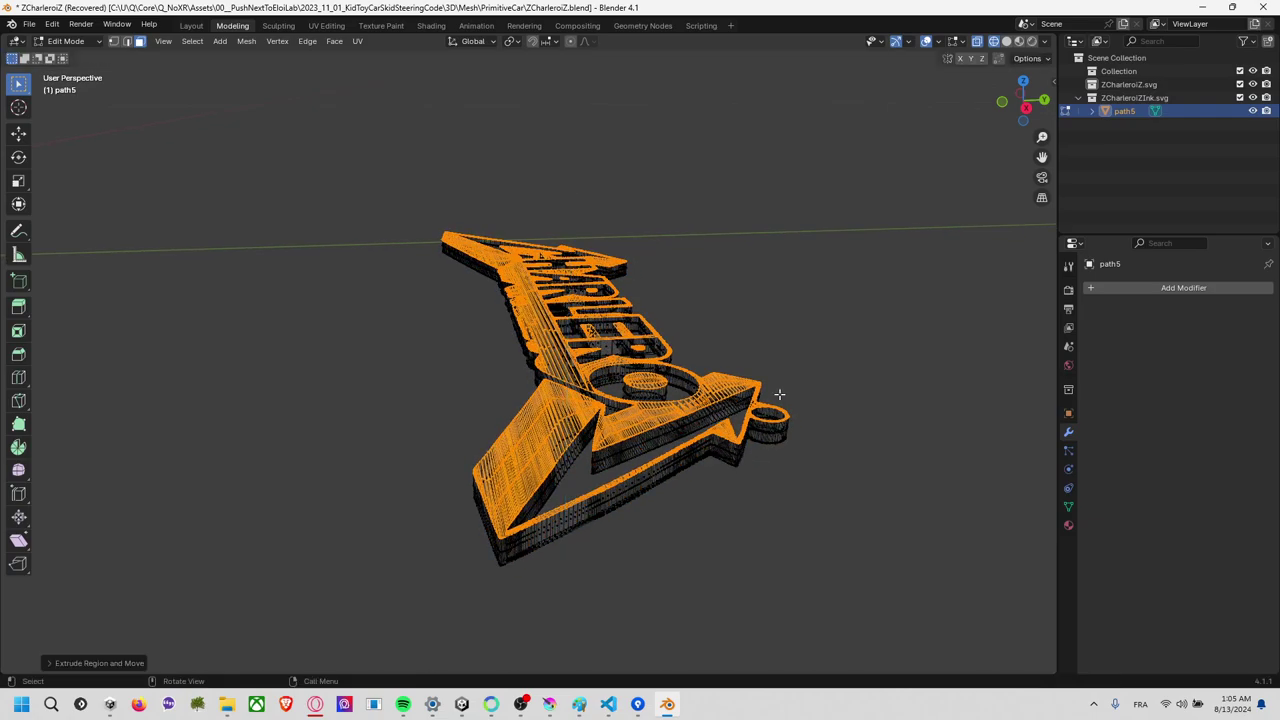
pyautogui.click(818, 336)
pyautogui.press('z')
pyautogui.click(912, 336)
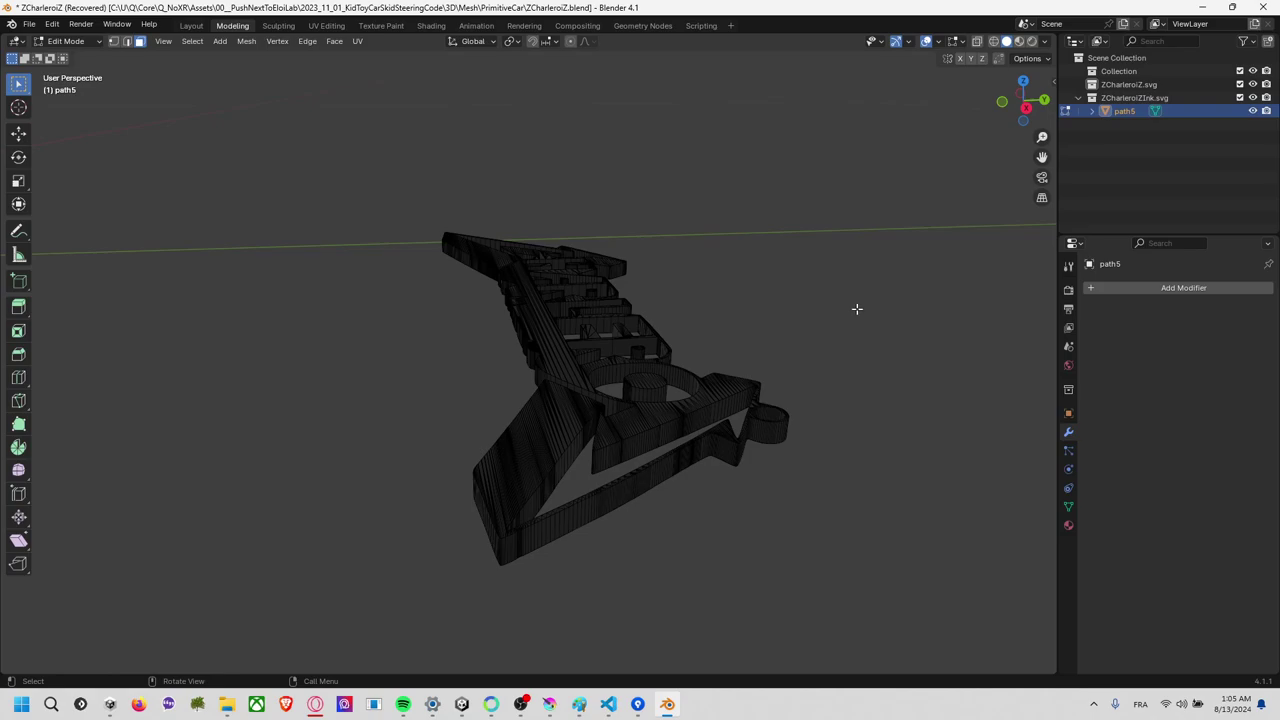
pyautogui.moveTo(759, 317)
pyautogui.mouseDown(button='middle')
pyautogui.moveTo(800, 368)
pyautogui.moveTo(786, 320)
pyautogui.moveTo(803, 314)
pyautogui.moveTo(806, 360)
pyautogui.moveTo(957, 349)
pyautogui.mouseUp(button='middle')
# Snap to Top view and take the lettering back to Object Mode.
pyautogui.click(1020, 103)
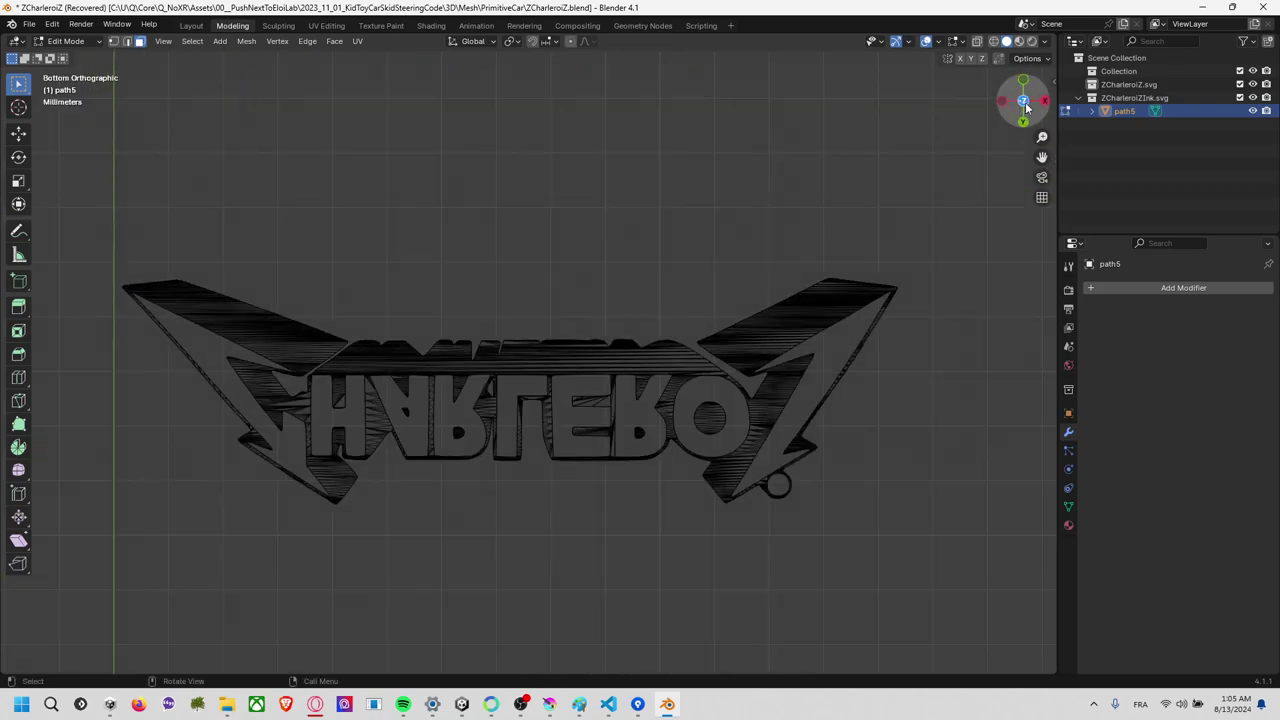
pyautogui.click(1022, 84)
pyautogui.click(1022, 84)
pyautogui.scroll(-3, 524, 189)
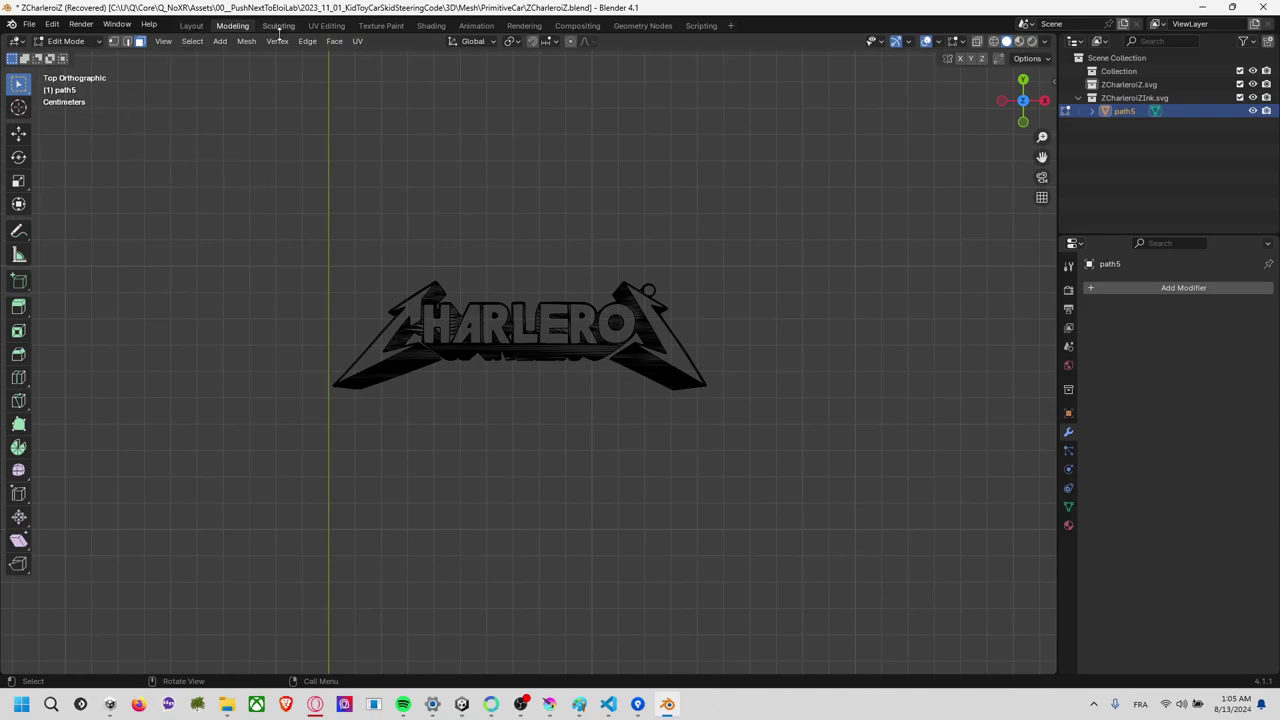
pyautogui.click(68, 41)
pyautogui.click(65, 55)
pyautogui.click(205, 41)
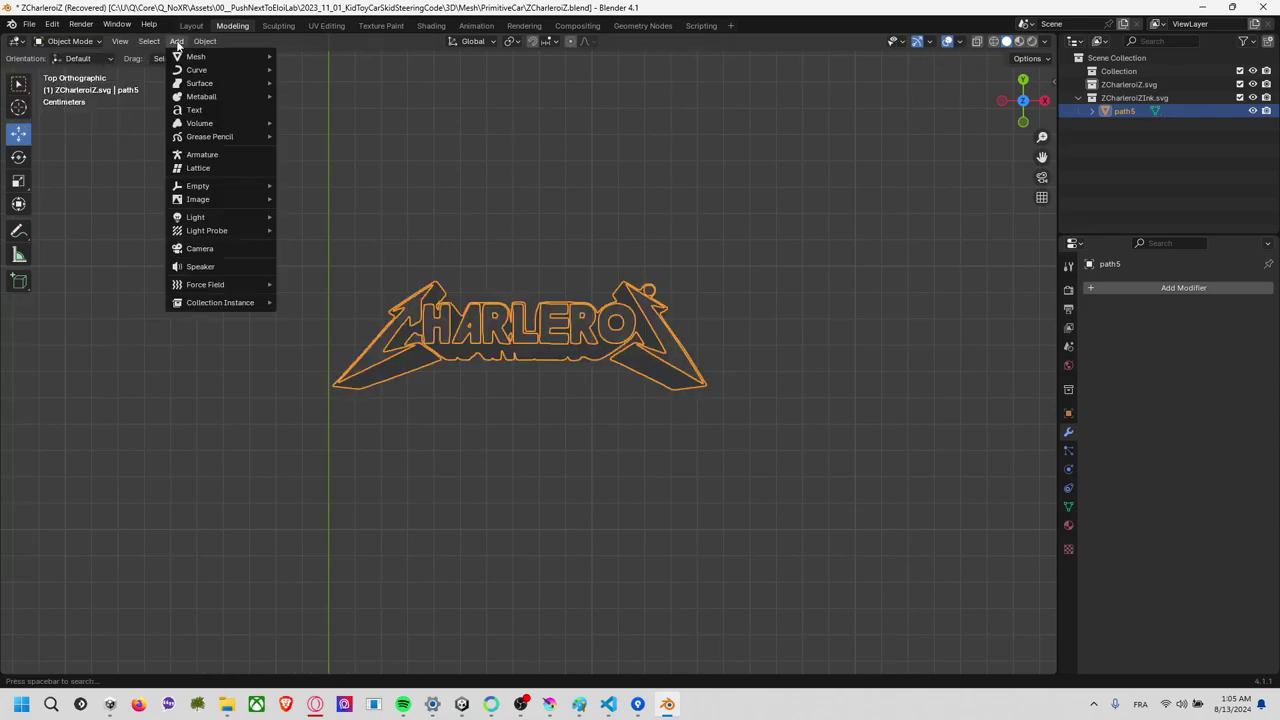
pyautogui.moveTo(196, 56)
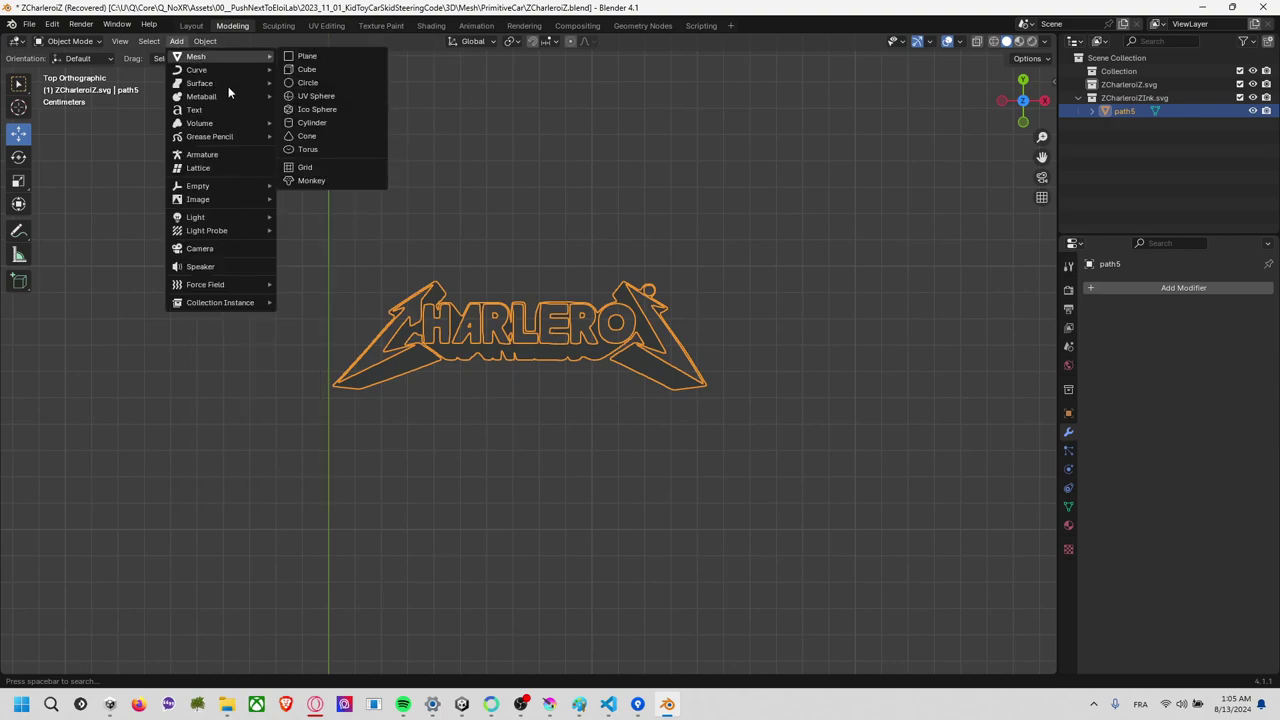
# Add a new cube, then move and scale it to surround the logo.
pyautogui.click(321, 70)
pyautogui.press('g')
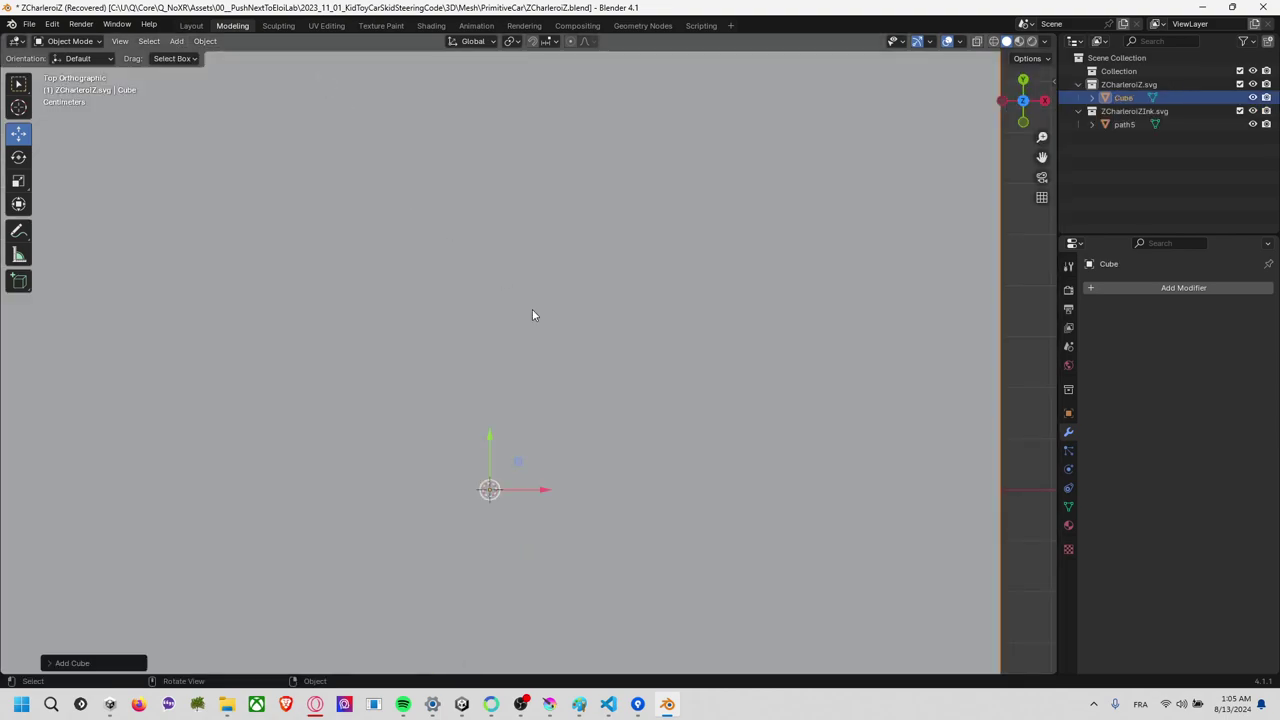
pyautogui.click(532, 309)
pyautogui.press('s')
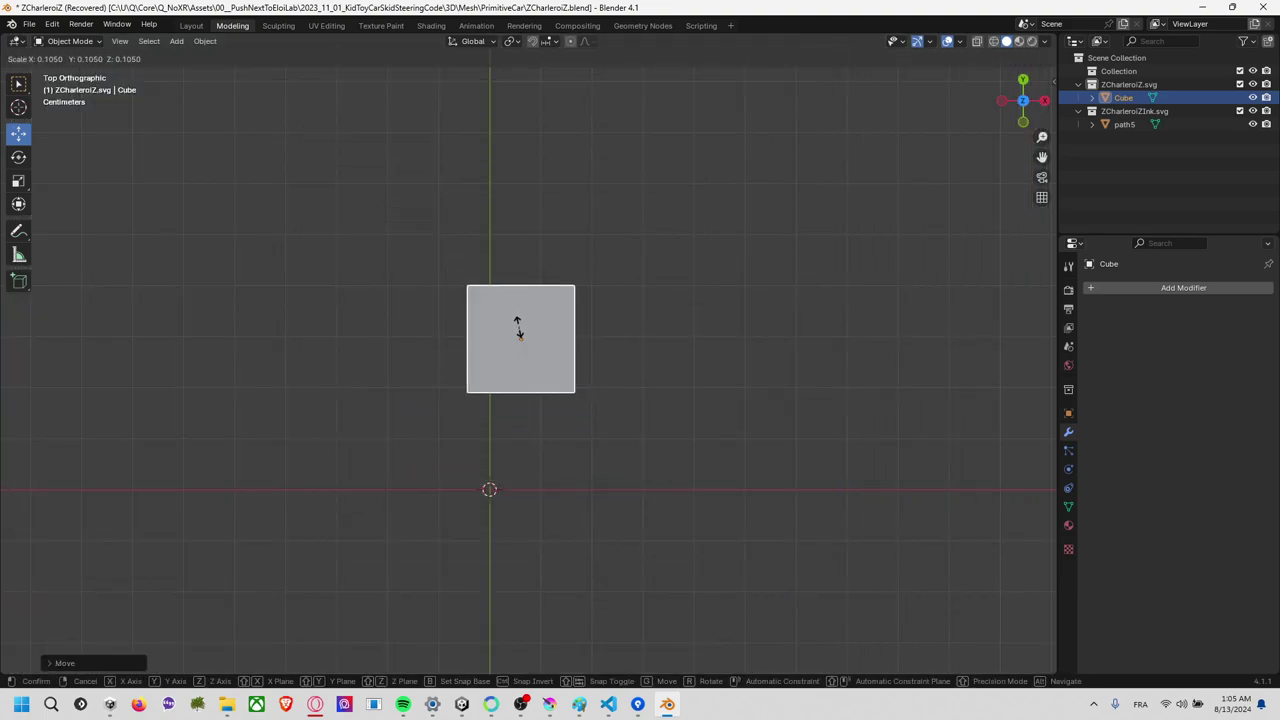
pyautogui.click(517, 323)
pyautogui.scroll(3, 517, 323)
pyautogui.scroll(4, 514, 323)
pyautogui.press('s')
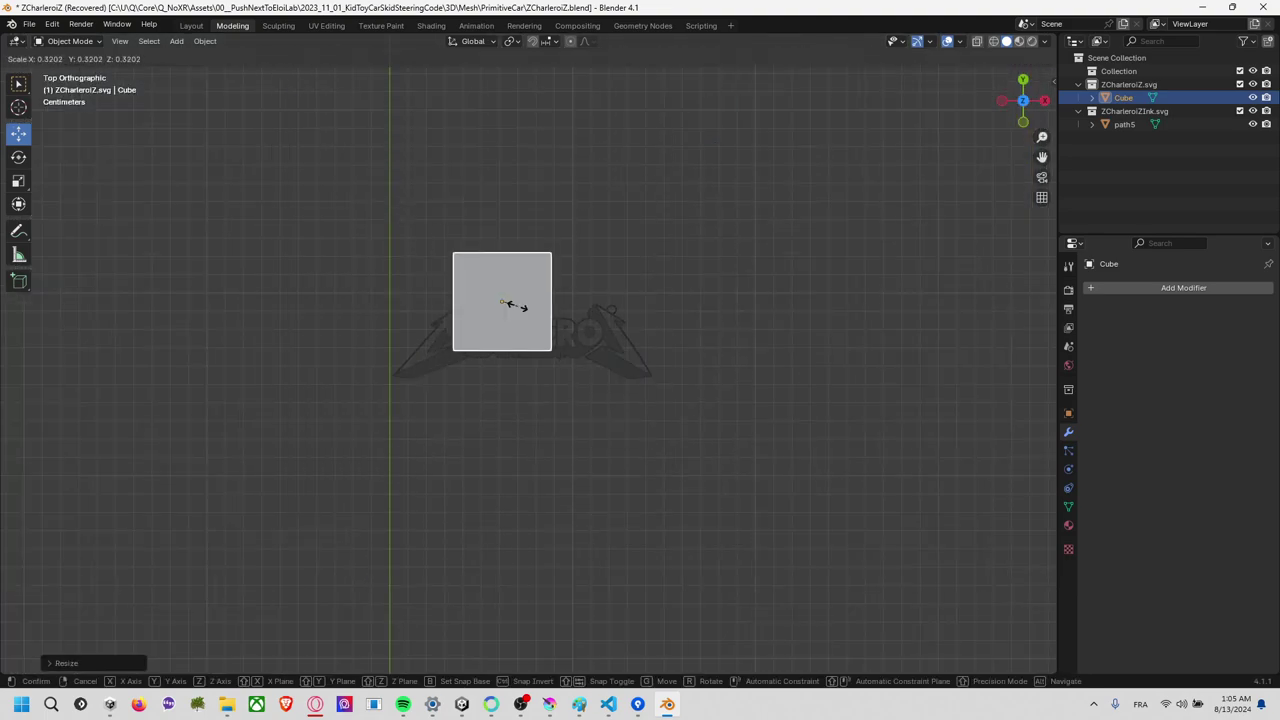
pyautogui.click(520, 308)
pyautogui.press('g')
pyautogui.press('s')
pyautogui.press('g')
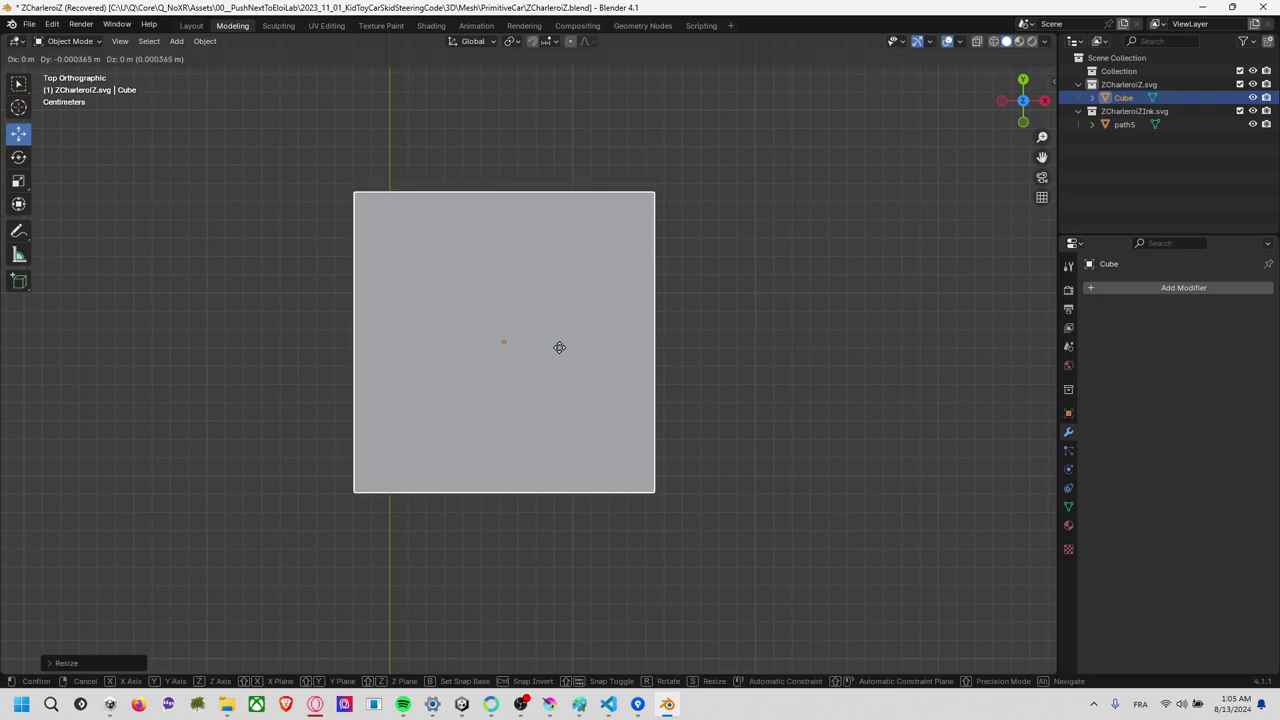
pyautogui.click(584, 346)
# In wireframe, fit the cube around the logo and scale it along Y.
pyautogui.press('z')
pyautogui.click(498, 346)
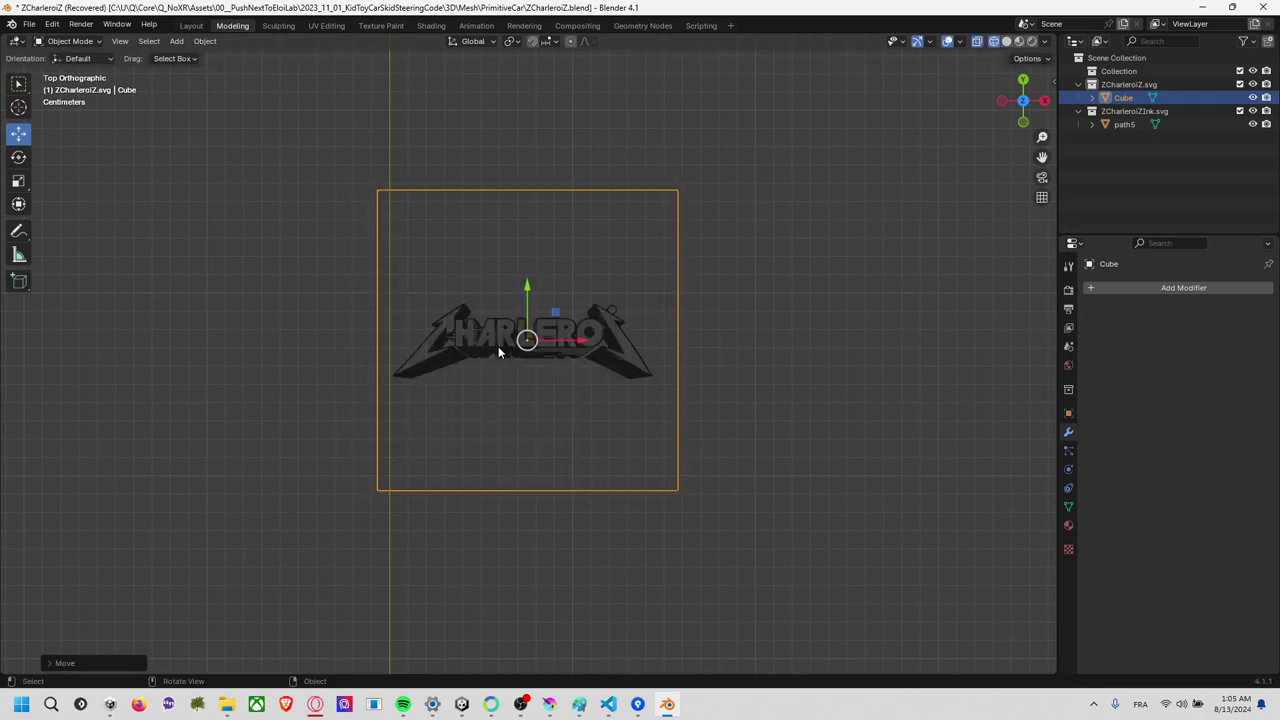
pyautogui.press('s')
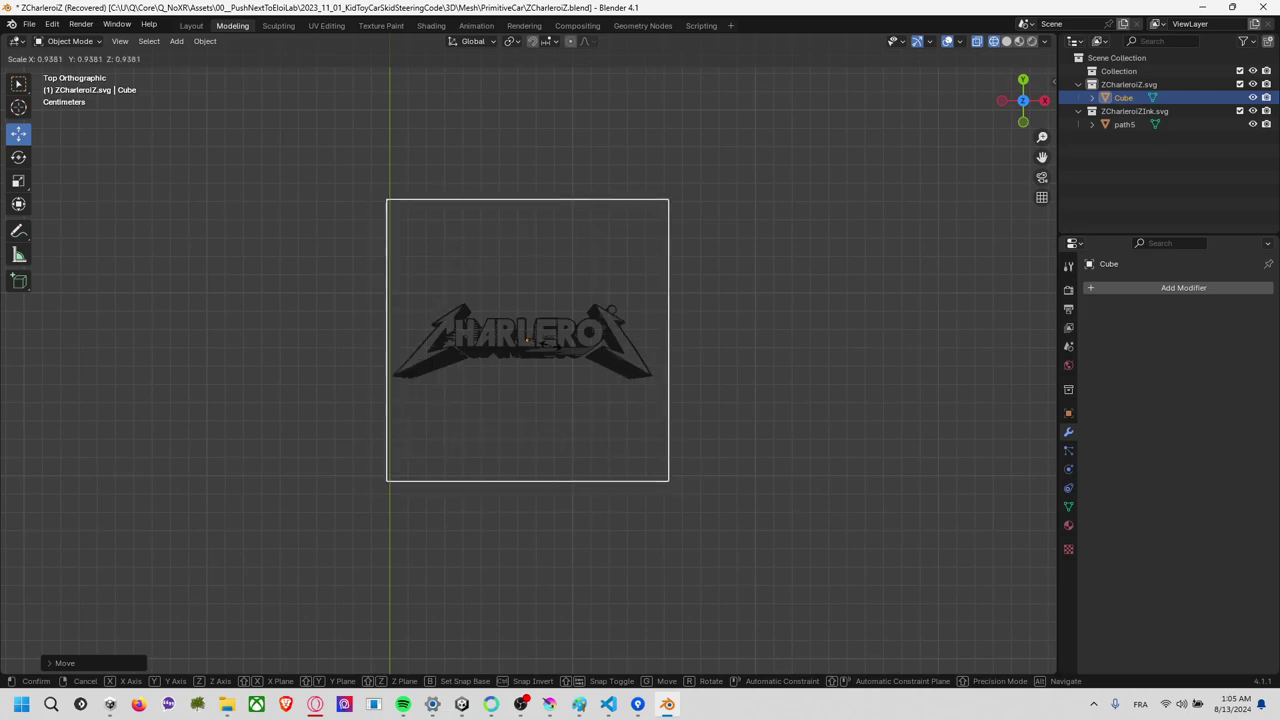
pyautogui.click(552, 354)
pyautogui.press('g')
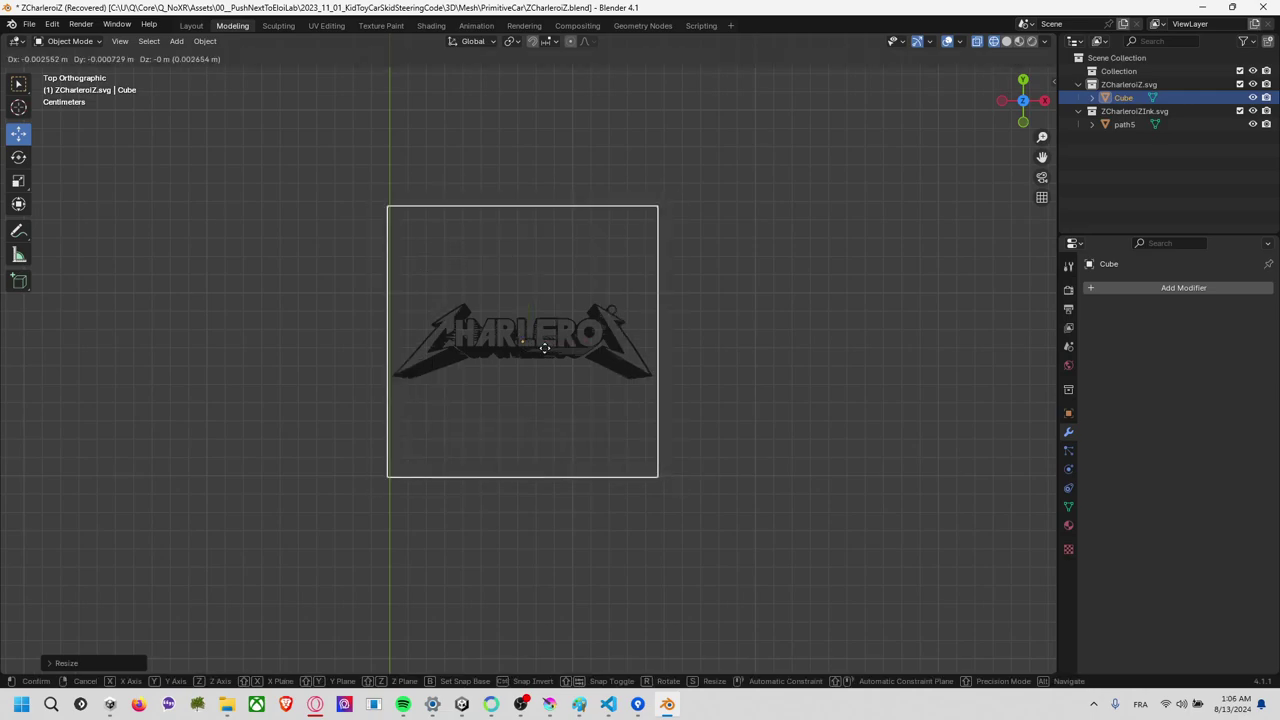
pyautogui.click(544, 347)
pyautogui.scroll(3, 614, 318)
pyautogui.press('z')
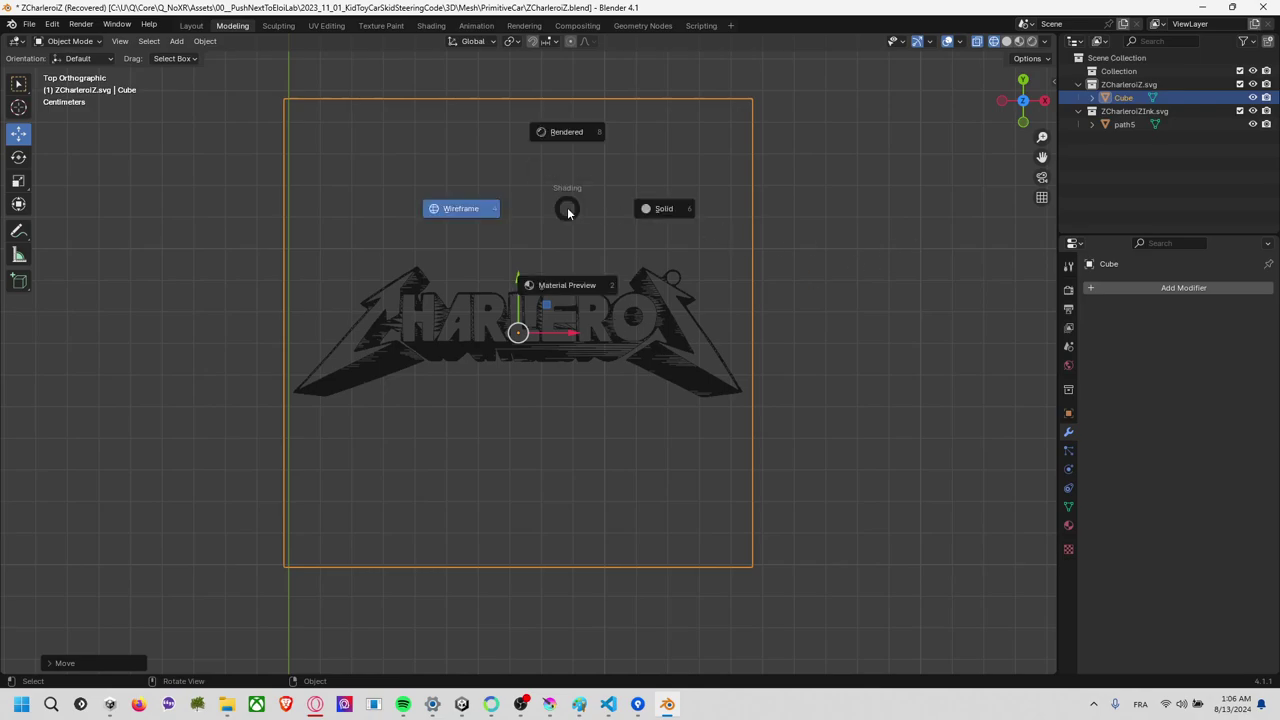
pyautogui.click(905, 273)
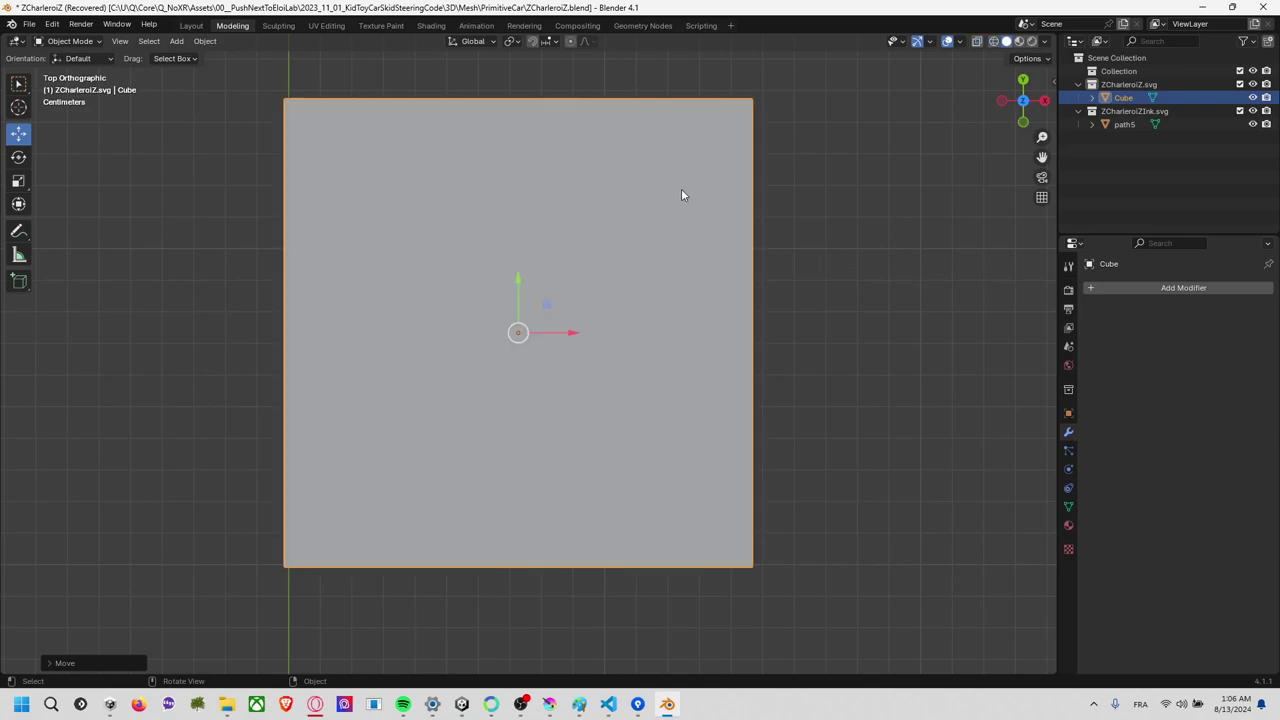
pyautogui.press('z')
pyautogui.click(568, 202)
pyautogui.press('s')
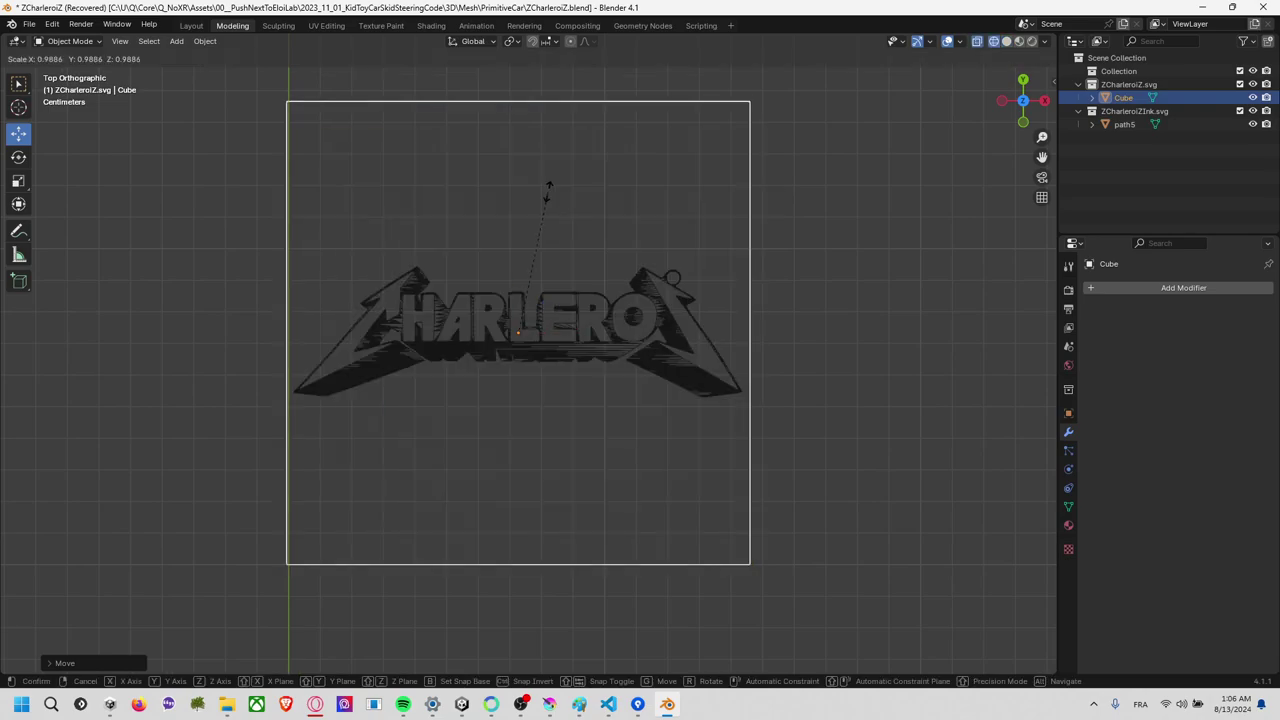
pyautogui.press('y')
pyautogui.click(521, 286)
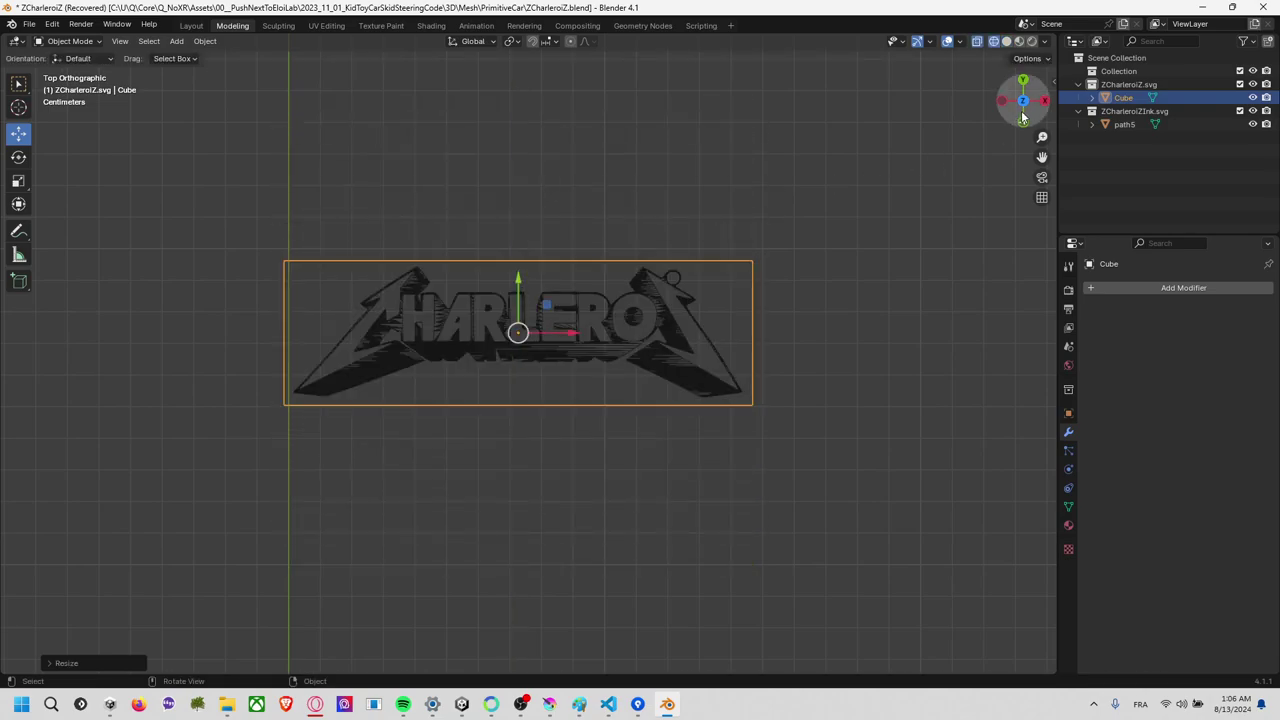
# From Right view, scale the cube along Z into a thin slab and return to solid shading.
pyautogui.click(1044, 101)
pyautogui.press('s')
pyautogui.press('z')
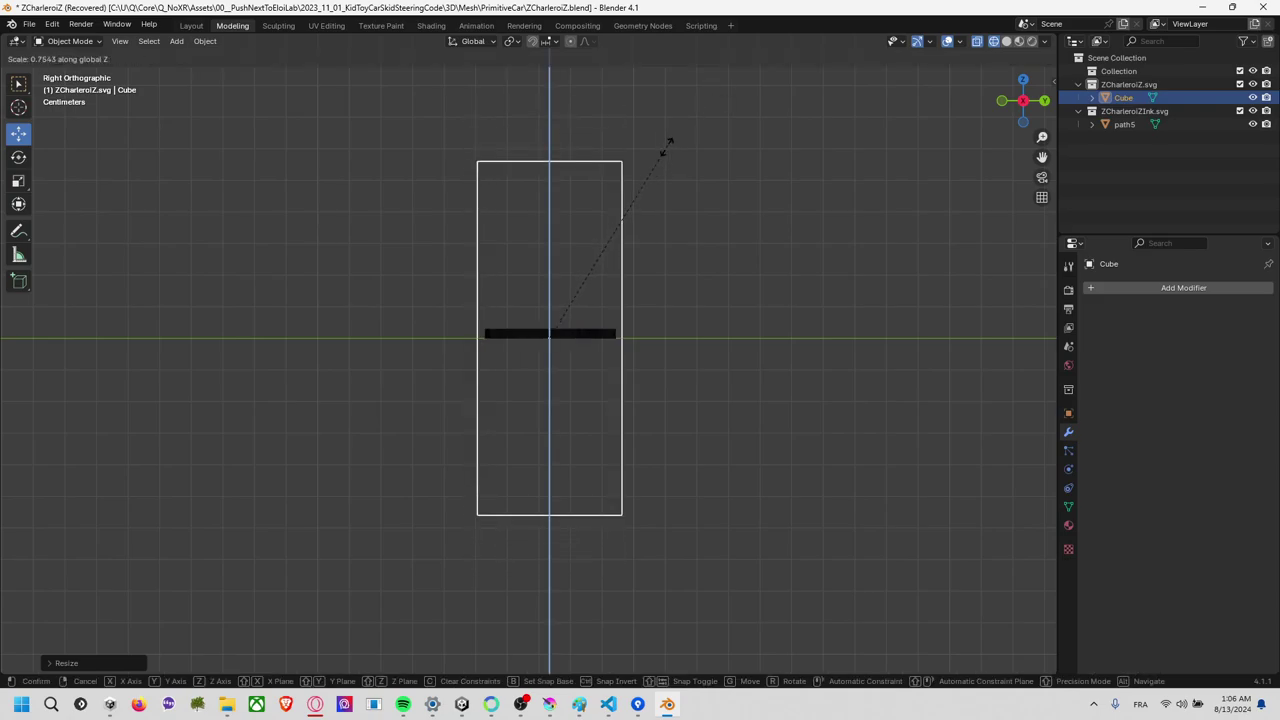
pyautogui.click(556, 340)
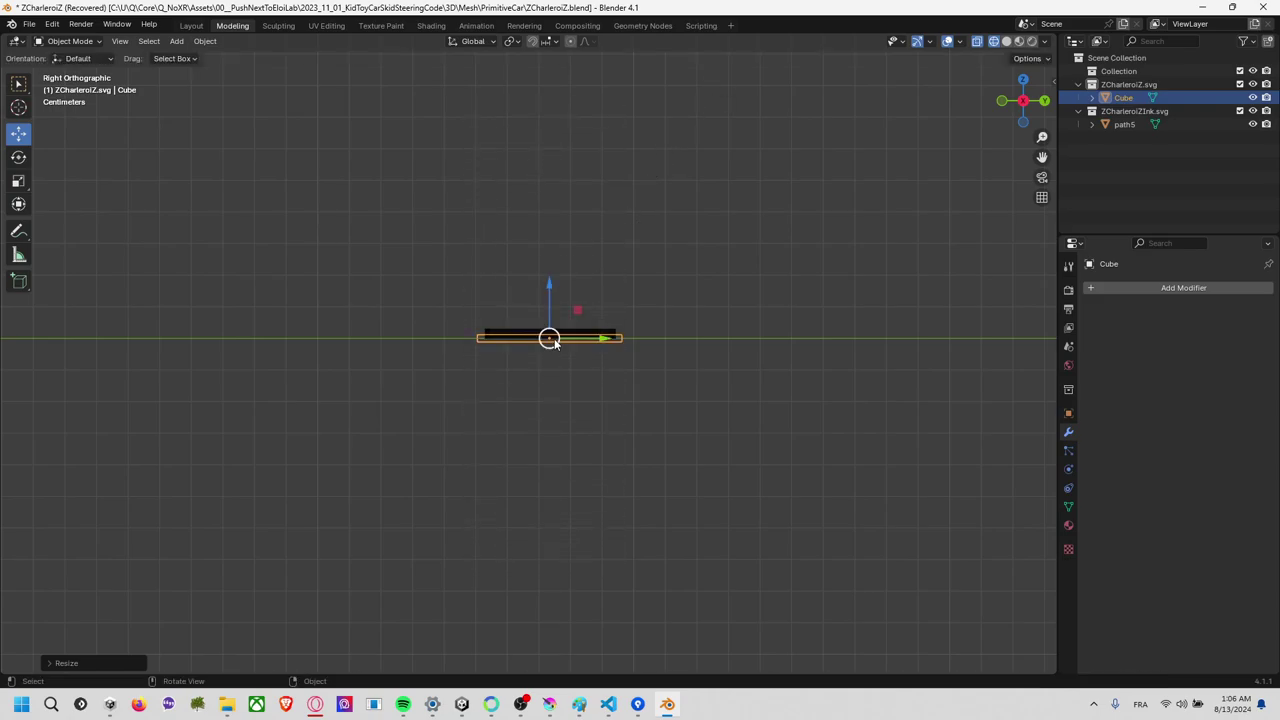
pyautogui.scroll(3, 557, 342)
pyautogui.scroll(3, 556, 338)
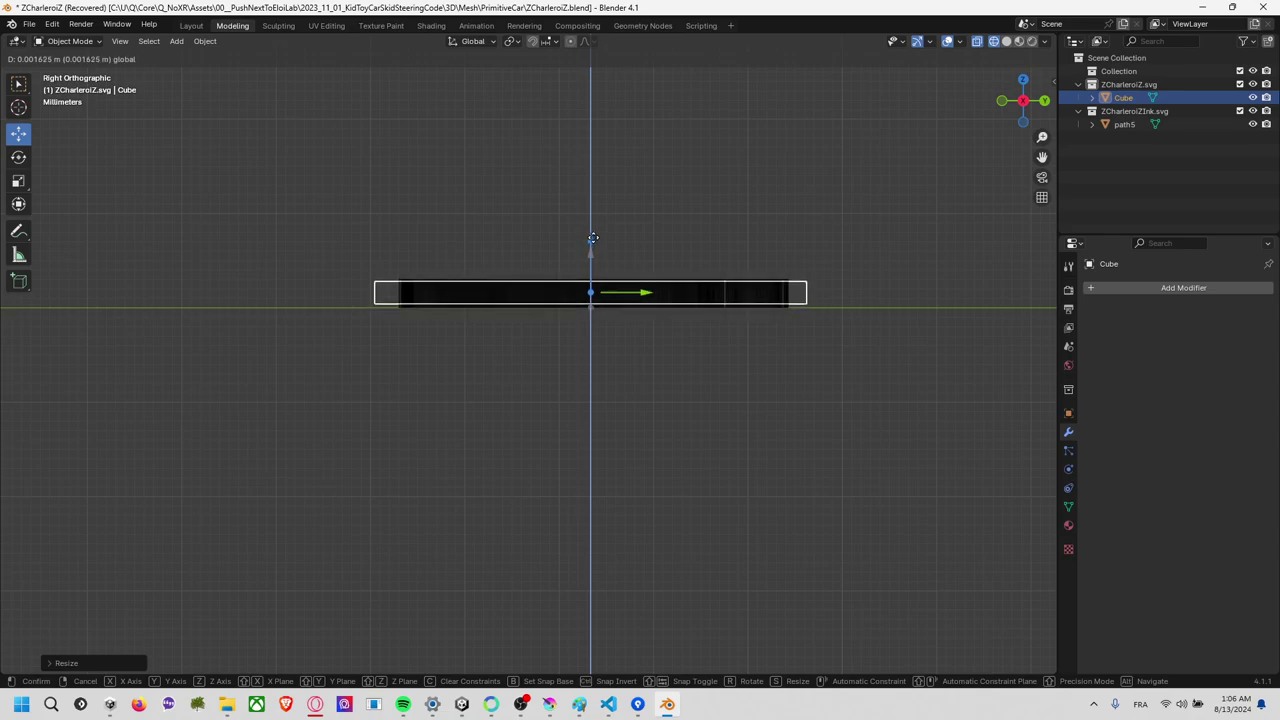
pyautogui.click(591, 242)
pyautogui.press('s')
pyautogui.press('z')
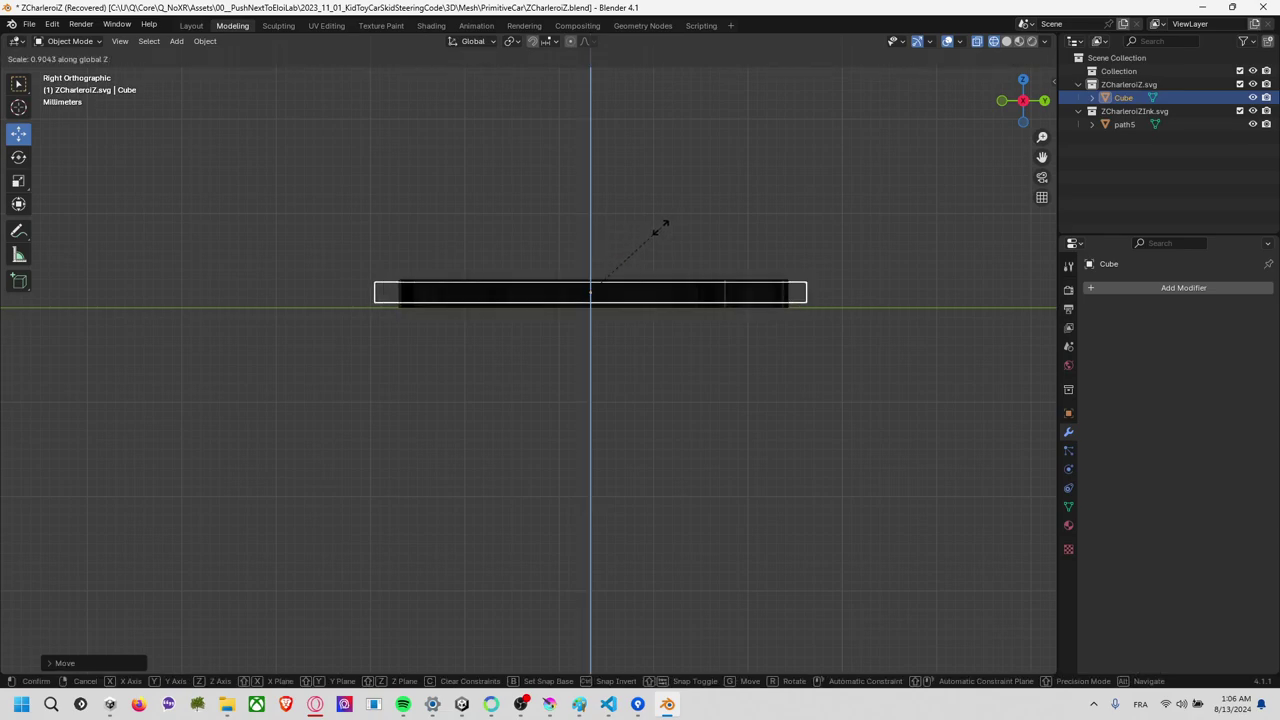
pyautogui.click(643, 238)
pyautogui.press('g')
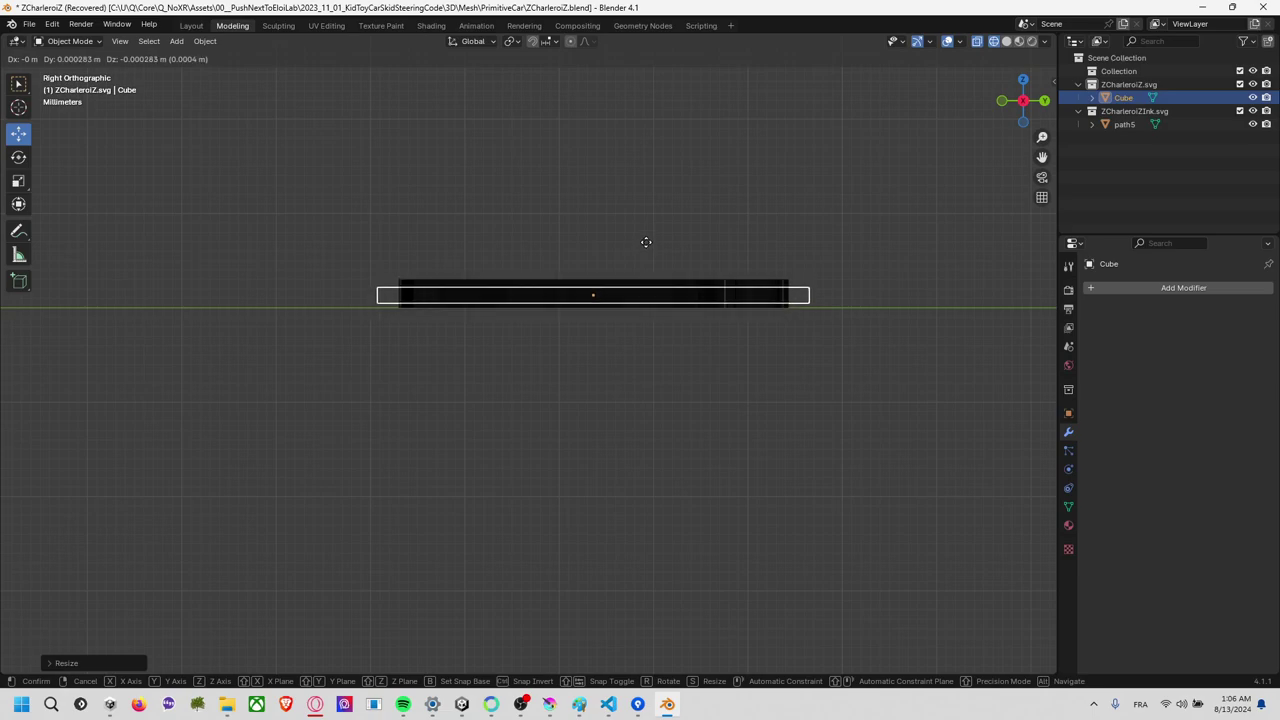
pyautogui.click(646, 245)
pyautogui.moveTo(758, 183)
pyautogui.mouseDown(button='middle')
pyautogui.moveTo(670, 183)
pyautogui.moveTo(724, 241)
pyautogui.moveTo(1020, 207)
pyautogui.mouseUp(button='middle')
pyautogui.press('z')
pyautogui.click(762, 245)
# Add a Boolean modifier to the slab with path5 as the cutting object.
pyautogui.click(1137, 287)
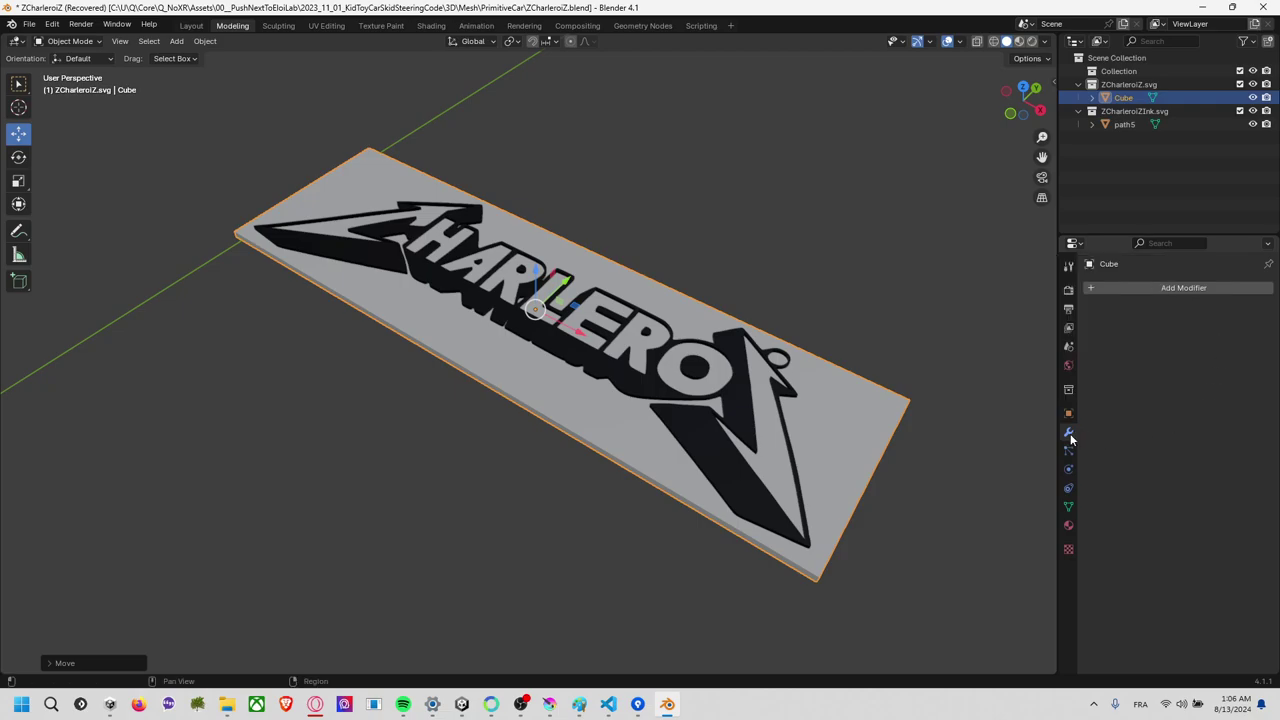
pyautogui.click(1186, 287)
pyautogui.write('boo')
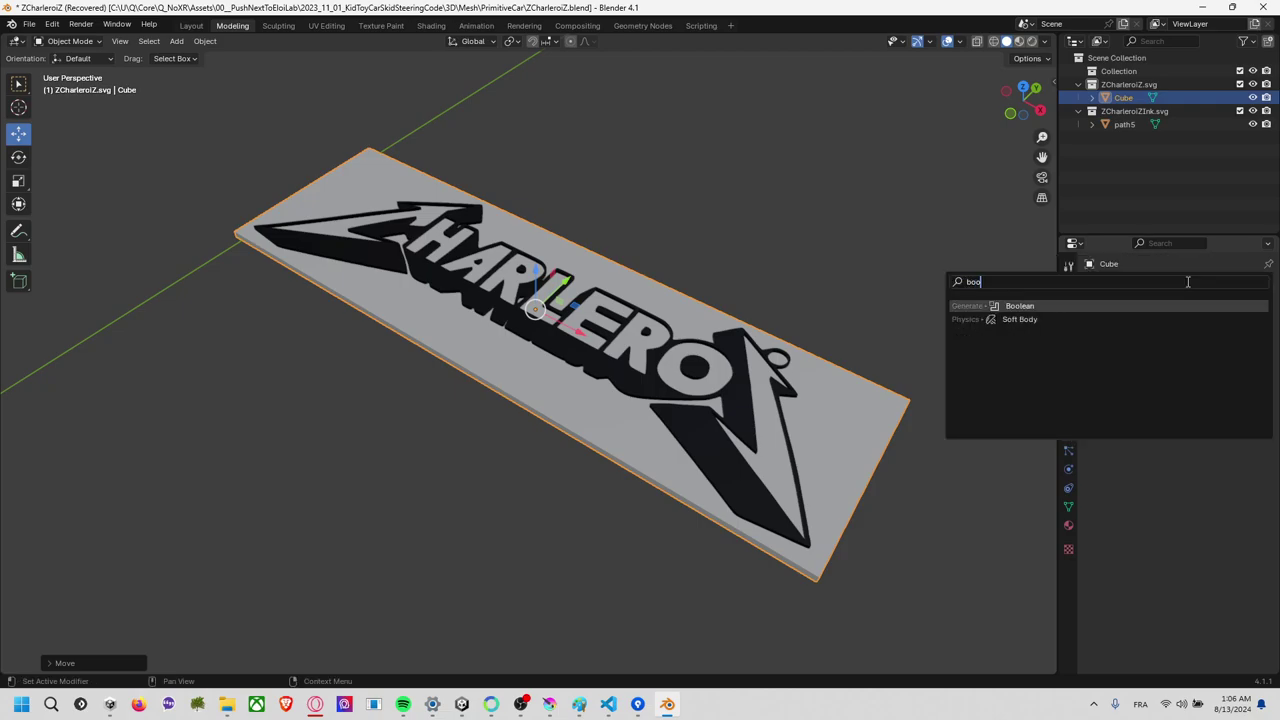
pyautogui.press('Return')
pyautogui.click(1192, 362)
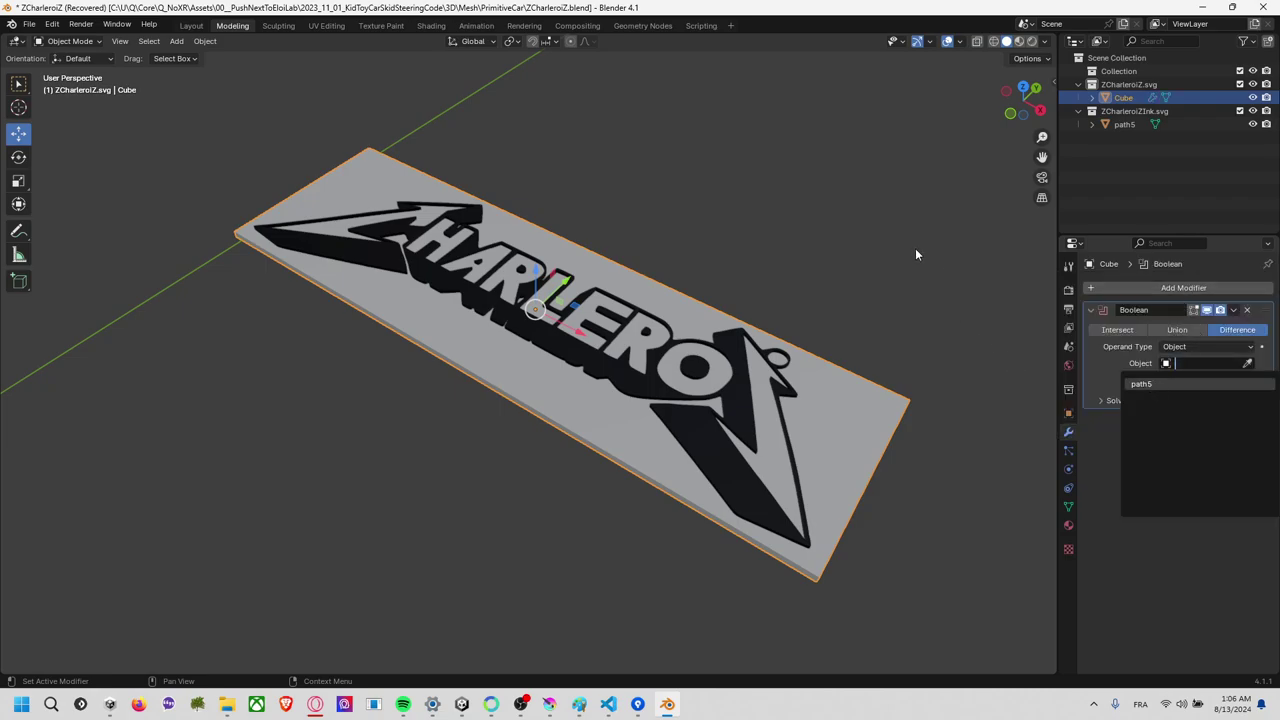
pyautogui.press('Return')
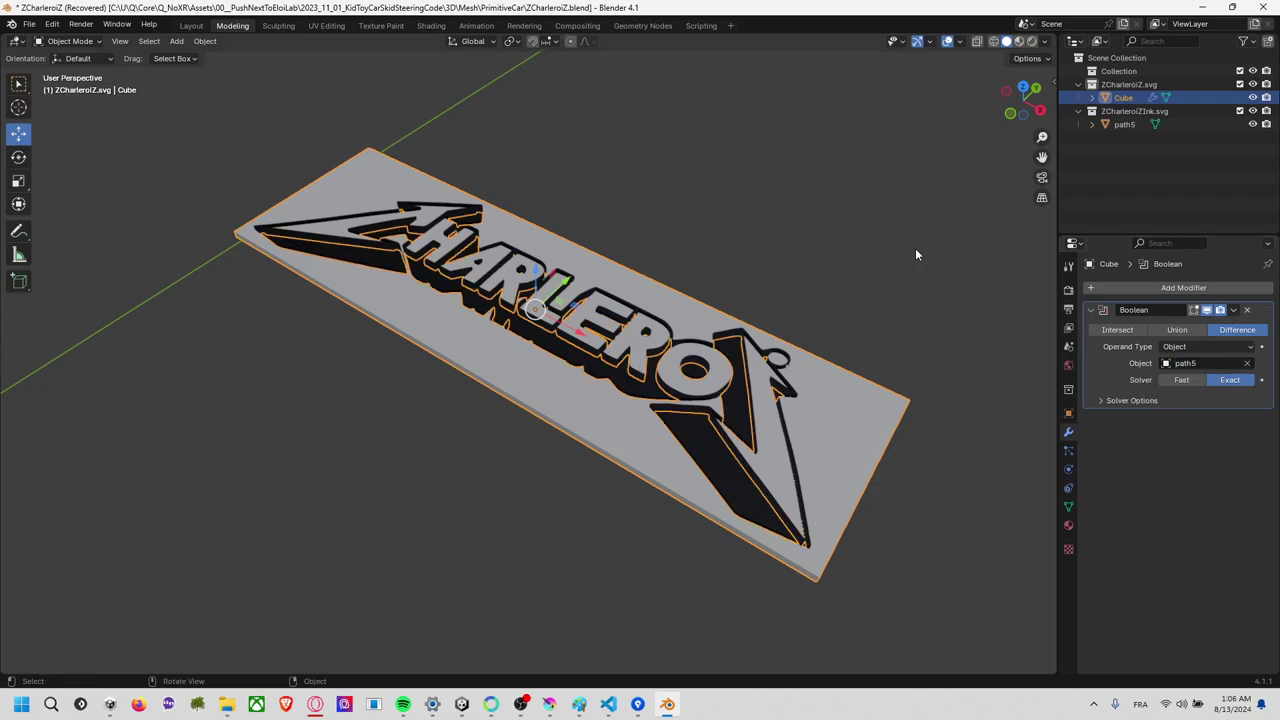
# Lift the slab along Z to inspect the cut, then undo the move.
pyautogui.press('g')
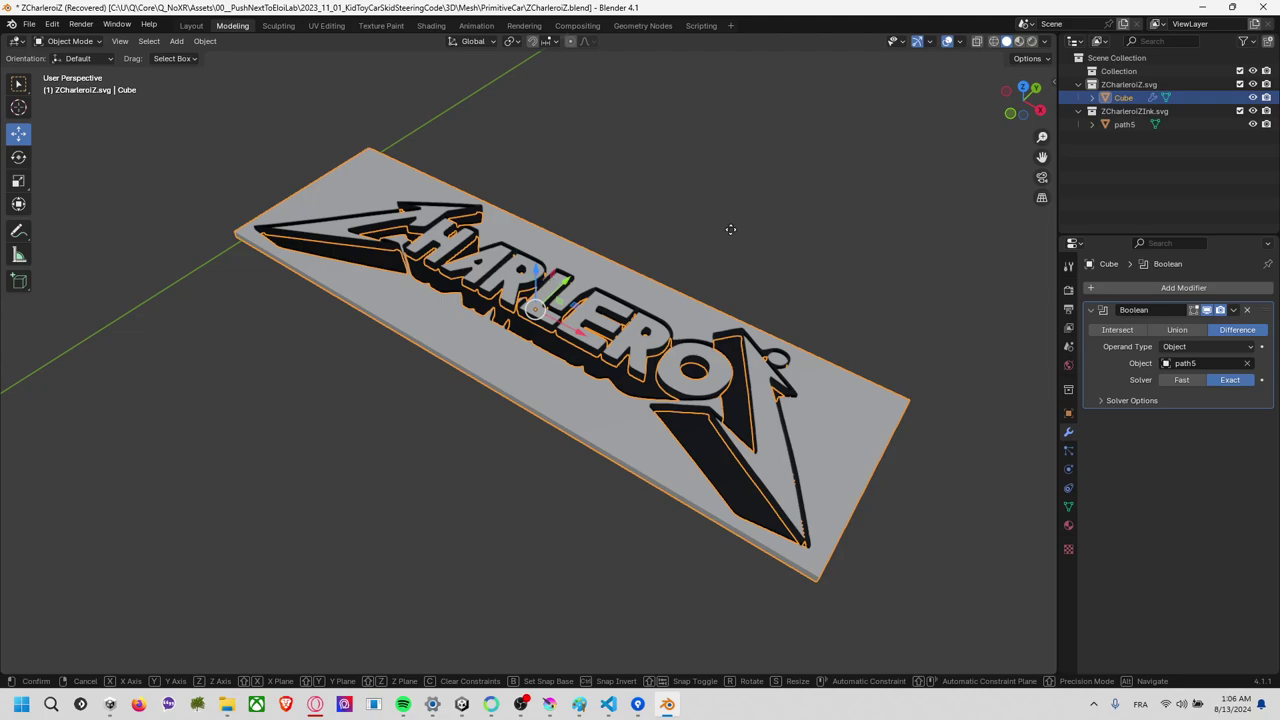
pyautogui.press('z')
pyautogui.click(150, 122)
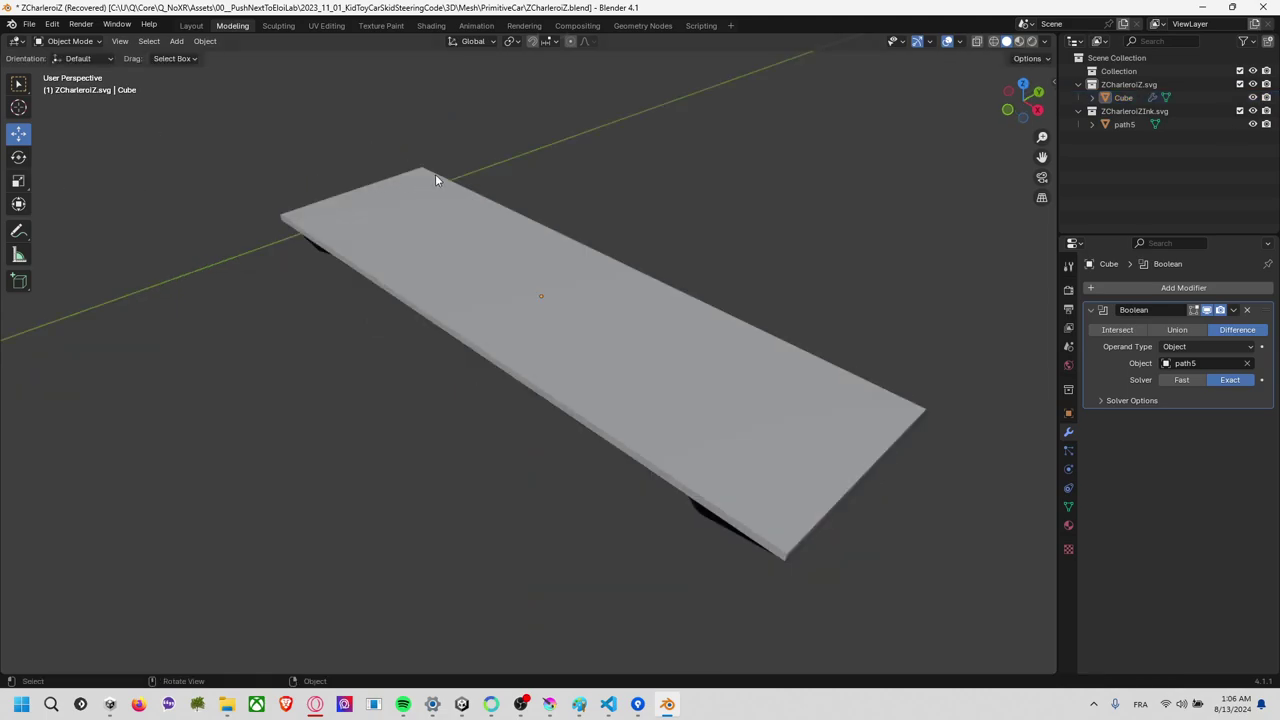
pyautogui.scroll(-2, 440, 170)
pyautogui.hotkey('ctrl', 'z')
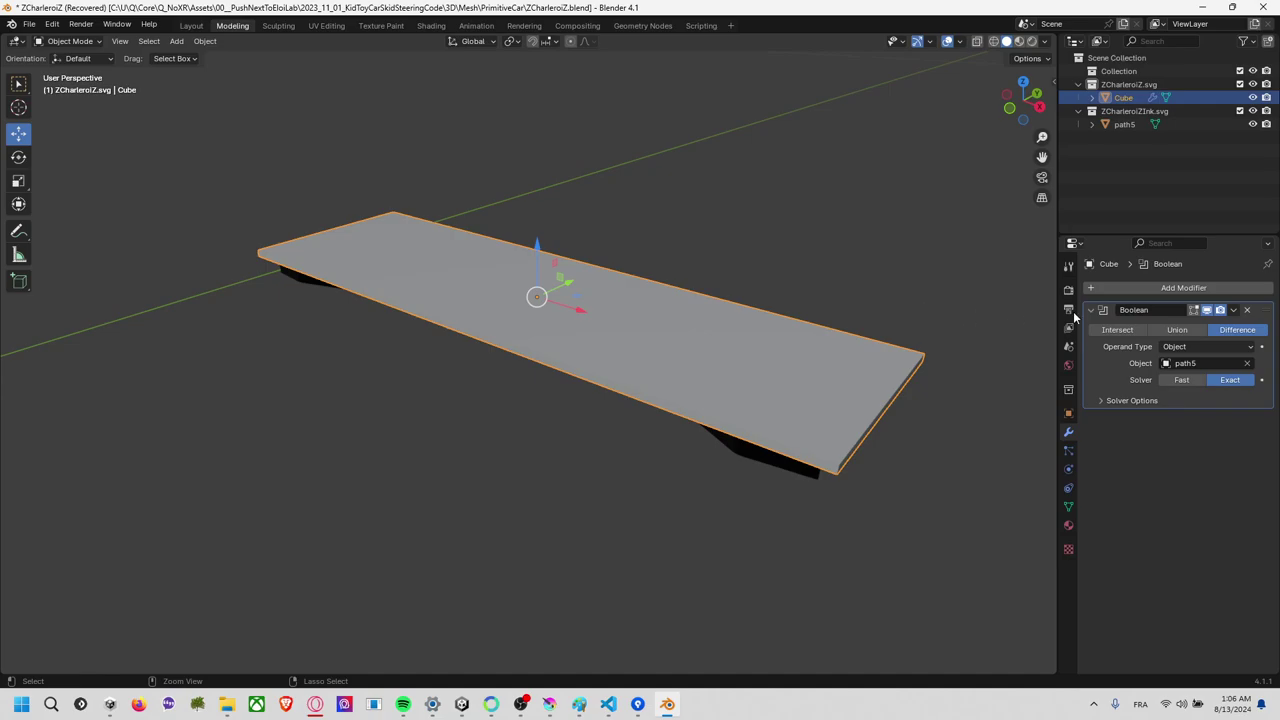
pyautogui.hotkey('ctrl', 'z')
# Apply the Boolean cut permanently to the slab mesh.
pyautogui.click(1234, 311)
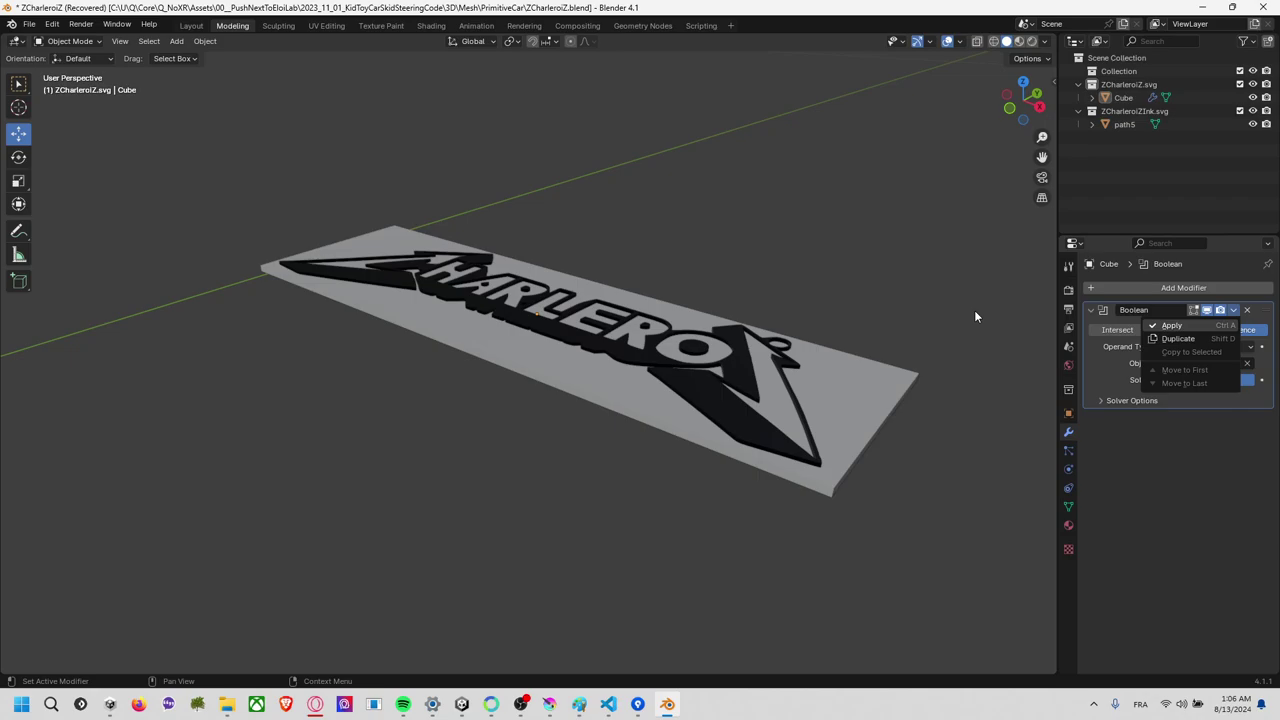
pyautogui.press('Return')
pyautogui.click(809, 393)
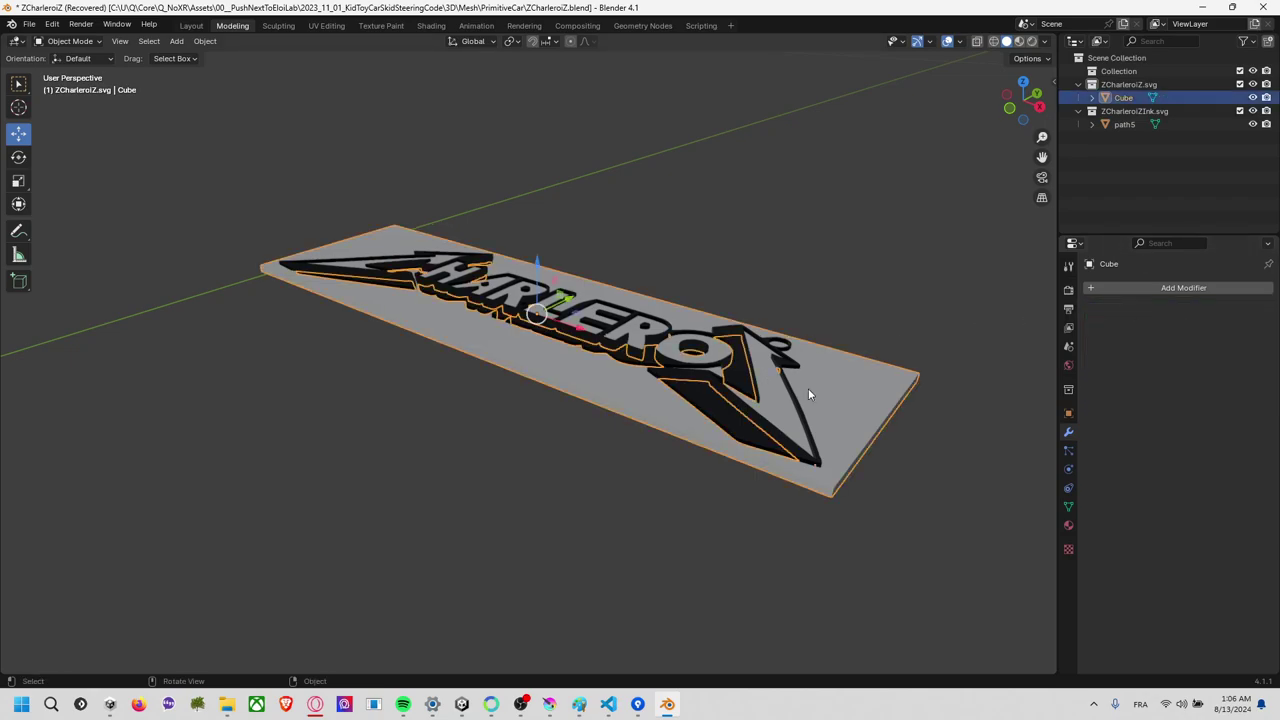
pyautogui.click(69, 41)
# In Edit Mode, select the connected outer slab and delete its faces.
pyautogui.click(65, 58)
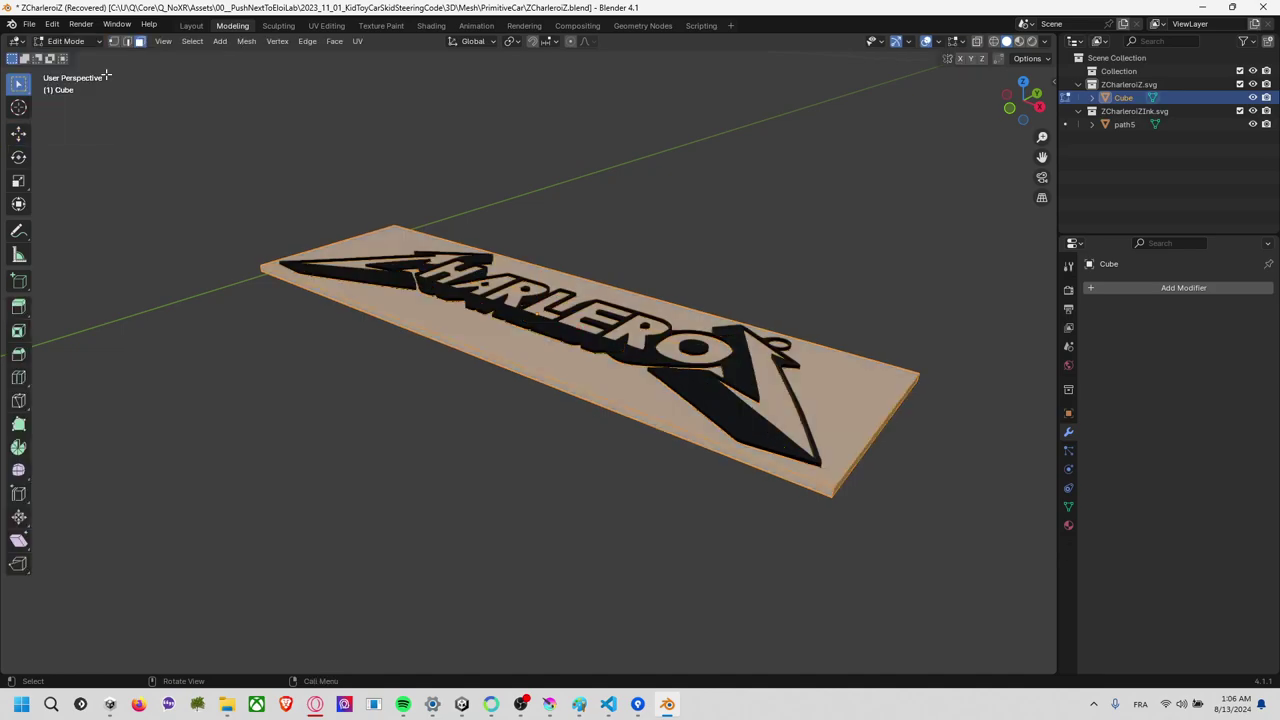
pyautogui.hotkey('ctrl', 'l')
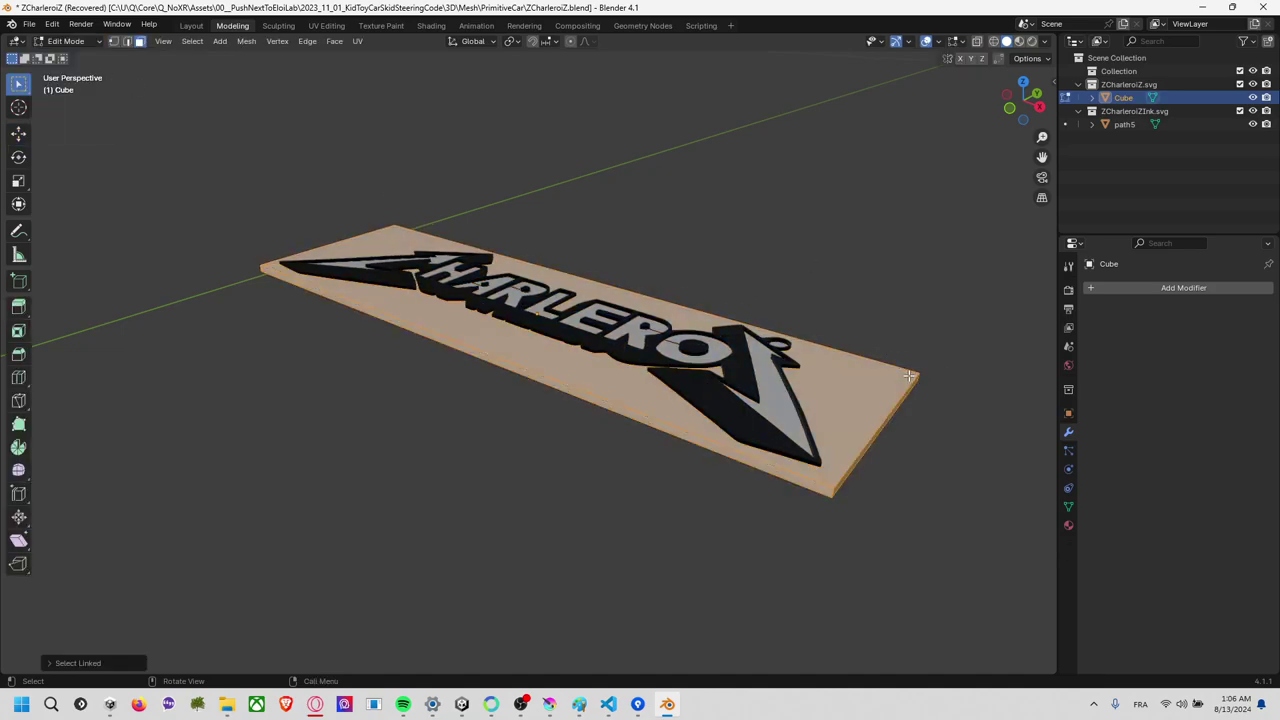
pyautogui.press('x')
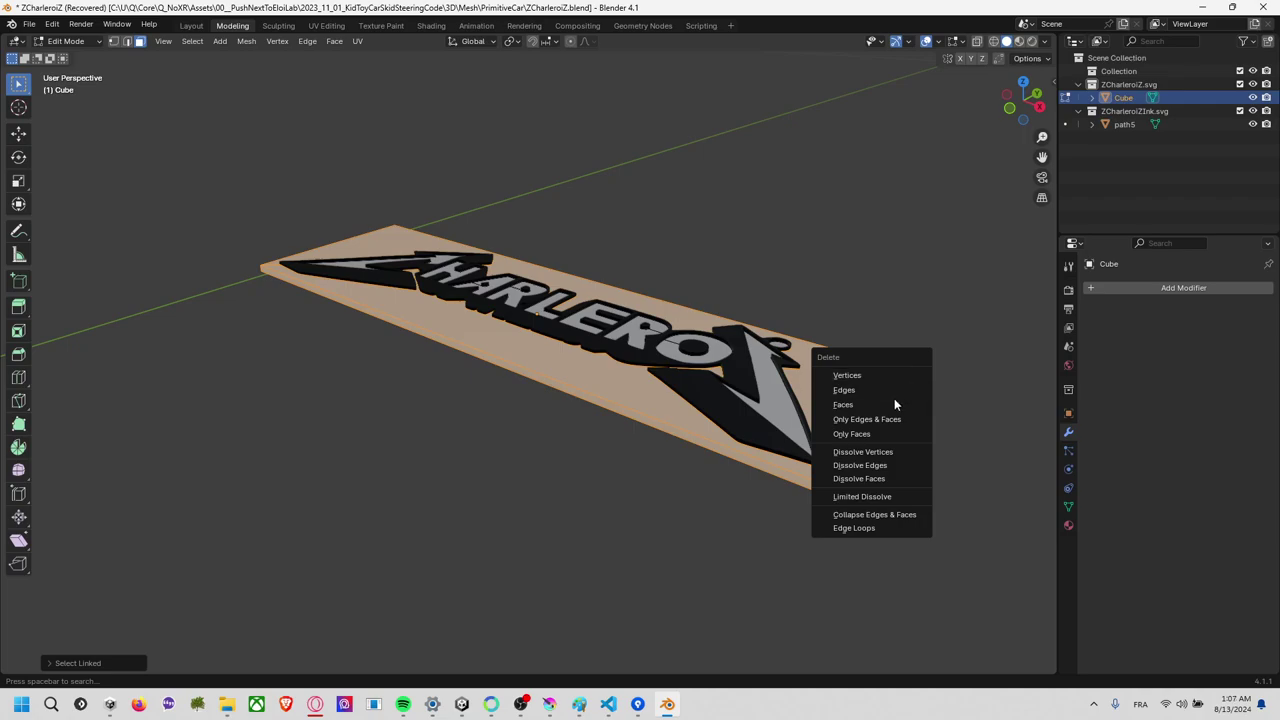
pyautogui.click(893, 403)
# Inspect the remaining CHARLEROI mesh from Top view, then return to Object Mode.
pyautogui.moveTo(717, 251)
pyautogui.mouseDown(button='middle')
pyautogui.moveTo(794, 358)
pyautogui.moveTo(548, 268)
pyautogui.moveTo(739, 349)
pyautogui.moveTo(669, 306)
pyautogui.moveTo(853, 301)
pyautogui.moveTo(691, 217)
pyautogui.mouseUp(button='middle')
pyautogui.scroll(5, 543, 268)
pyautogui.scroll(2, 532, 260)
pyautogui.scroll(4, 739, 349)
pyautogui.scroll(-5, 669, 306)
pyautogui.scroll(-3, 749, 294)
pyautogui.scroll(-2, 691, 257)
pyautogui.scroll(3, 695, 257)
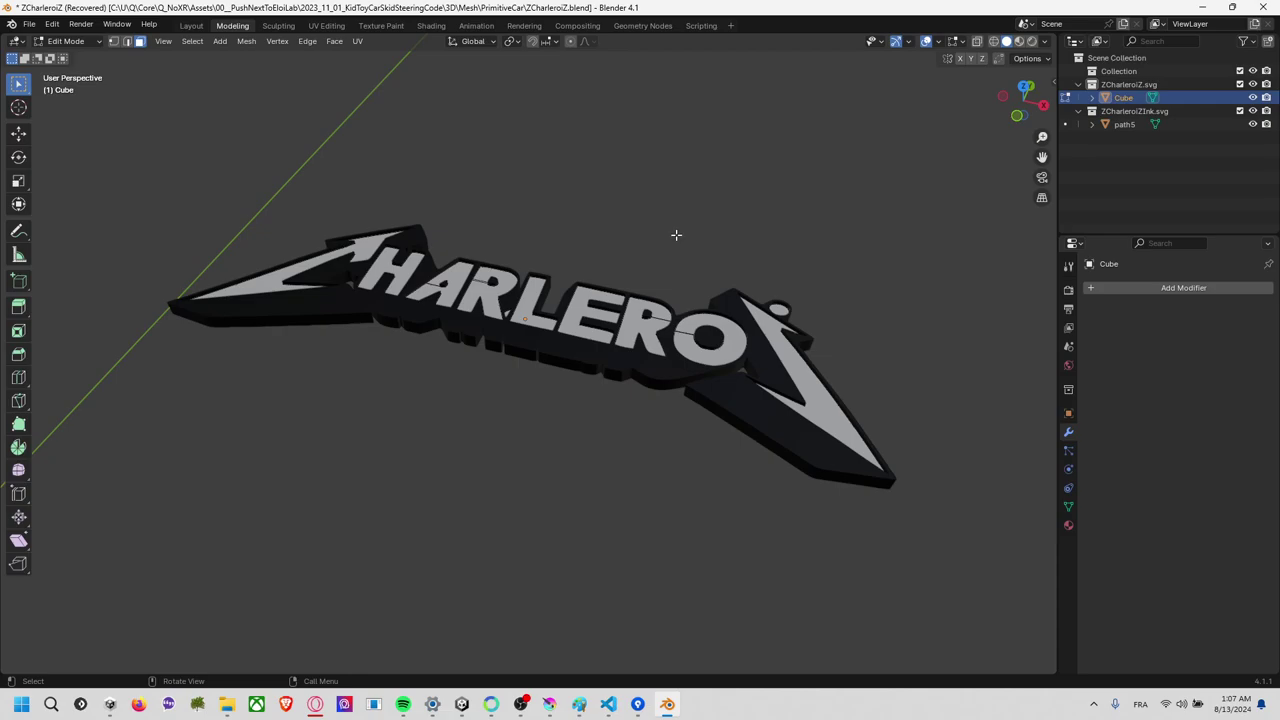
pyautogui.moveTo(594, 231)
pyautogui.mouseDown(button='middle')
pyautogui.moveTo(494, 137)
pyautogui.moveTo(586, 269)
pyautogui.moveTo(641, 273)
pyautogui.mouseUp(button='middle')
pyautogui.click(1024, 98)
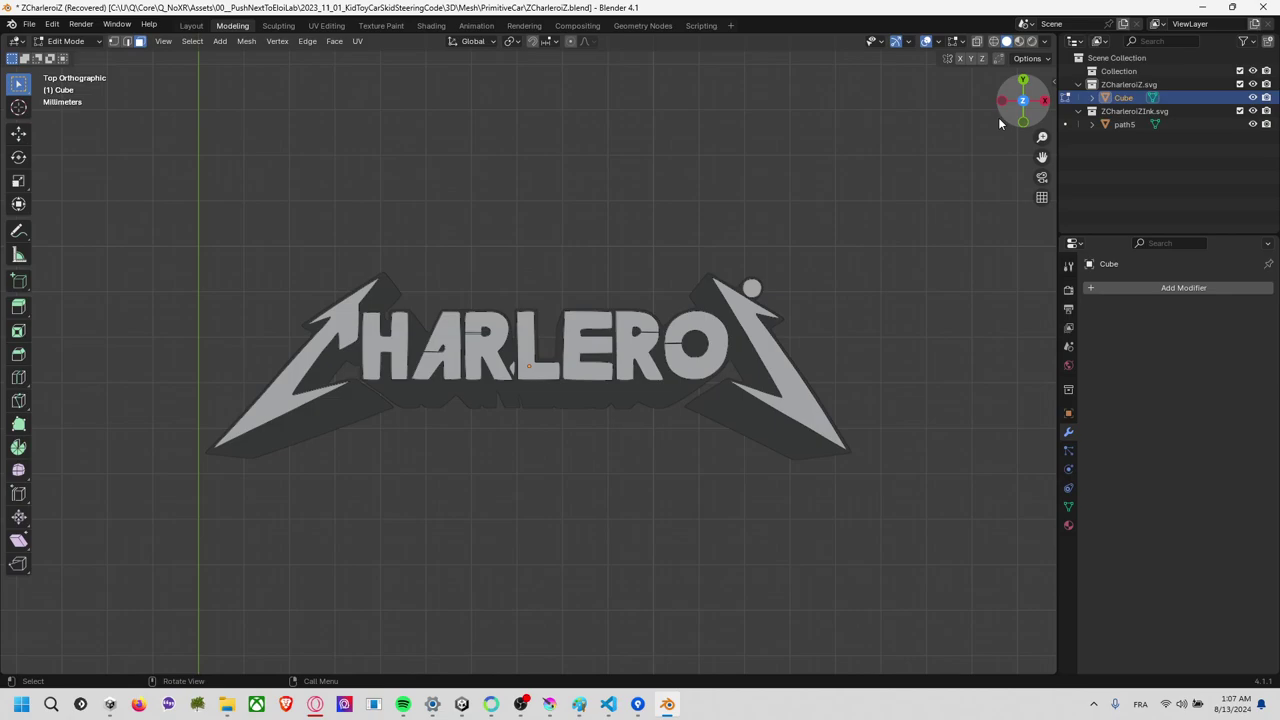
pyautogui.moveTo(204, 208); pyautogui.dragTo(960, 566)
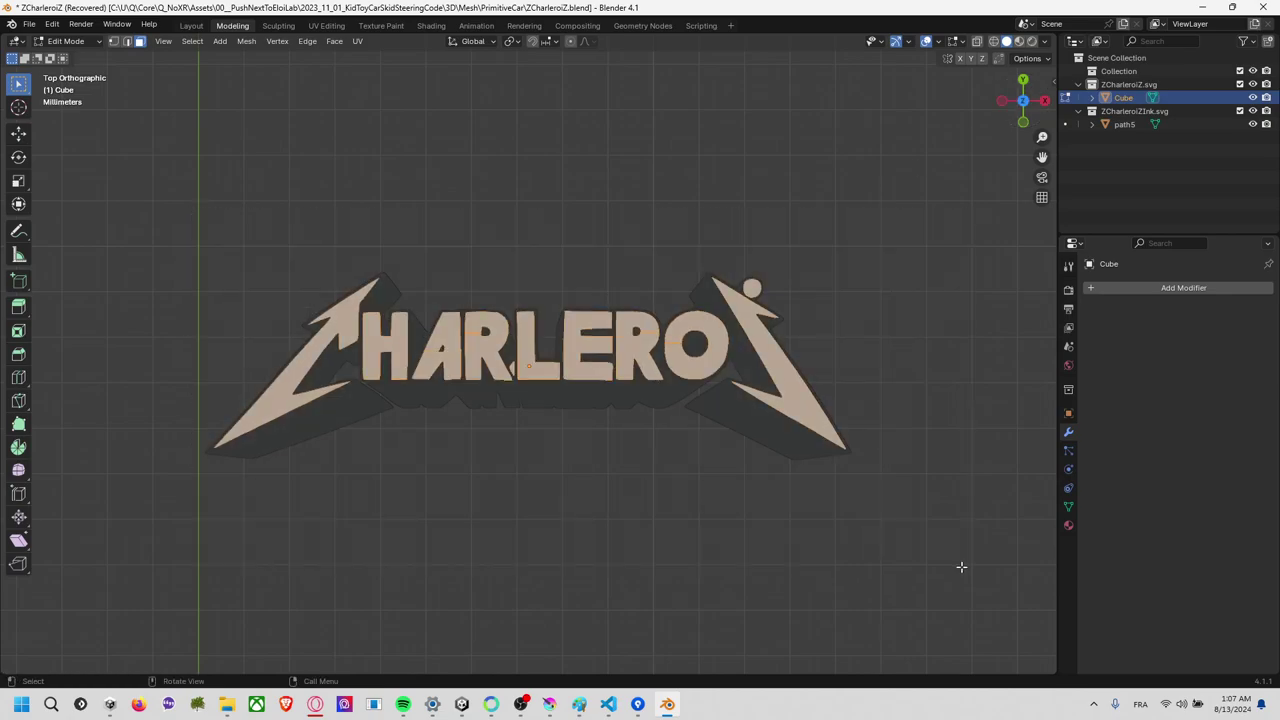
pyautogui.click(603, 220)
pyautogui.click(68, 42)
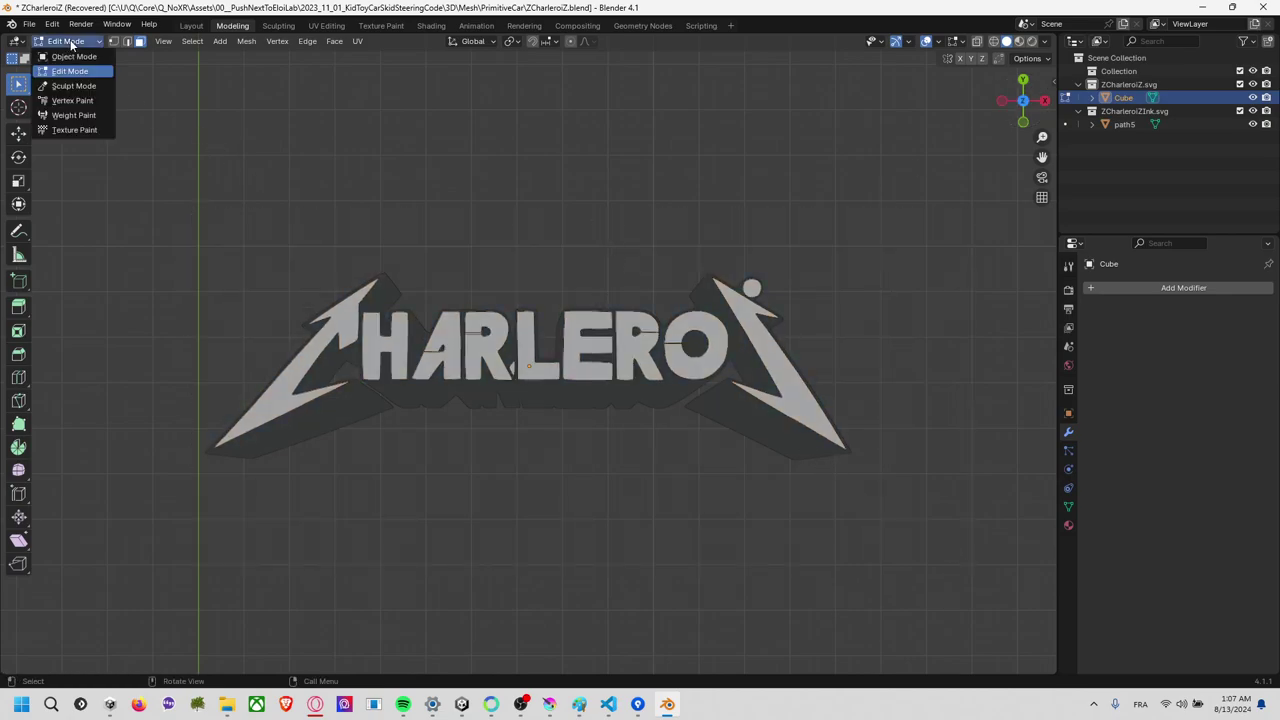
pyautogui.click(104, 57)
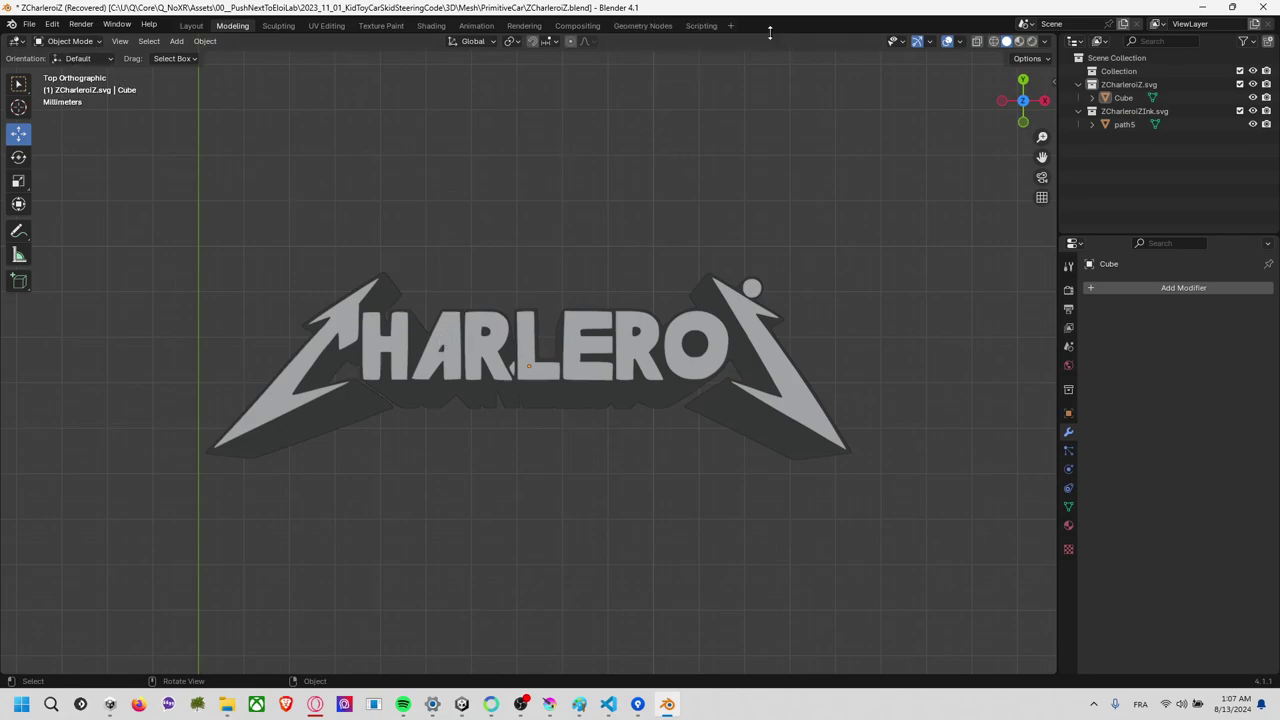
# Split the viewport into two side-by-side areas and widen the right one.
pyautogui.rightClick(770, 33)
pyautogui.click(735, 46)
pyautogui.click(705, 200)
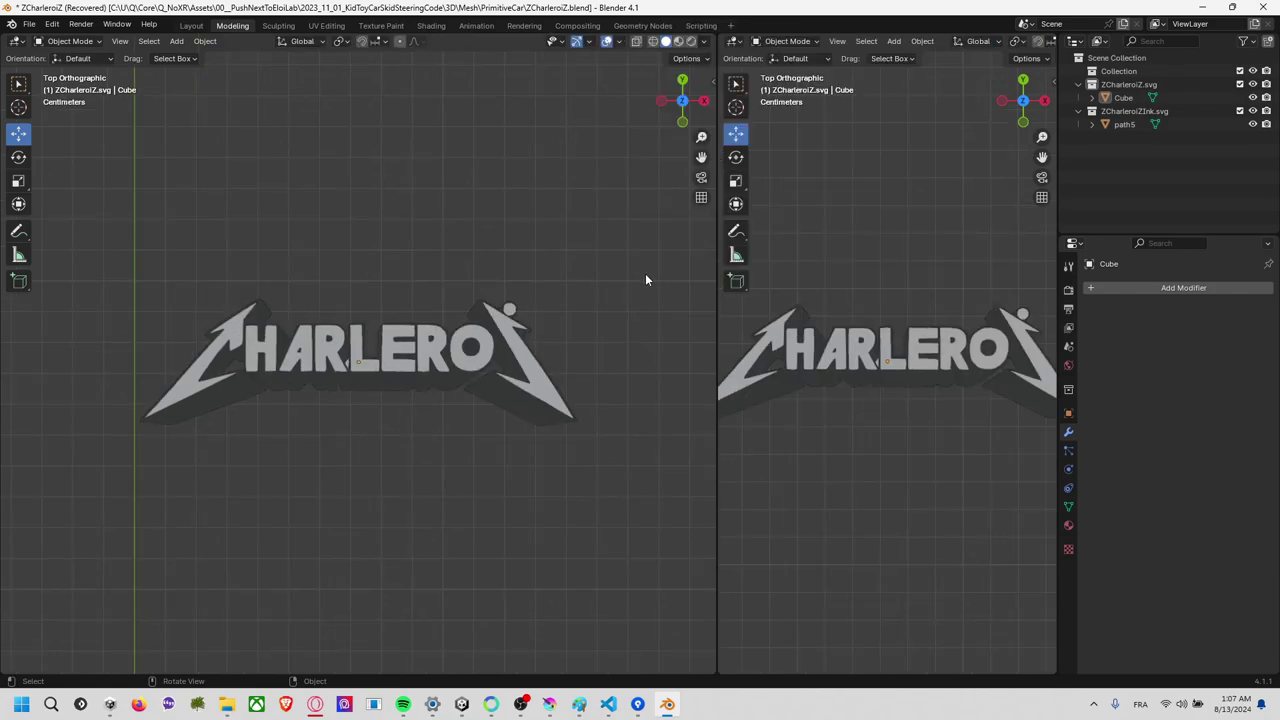
pyautogui.moveTo(716, 330); pyautogui.dragTo(551, 320)
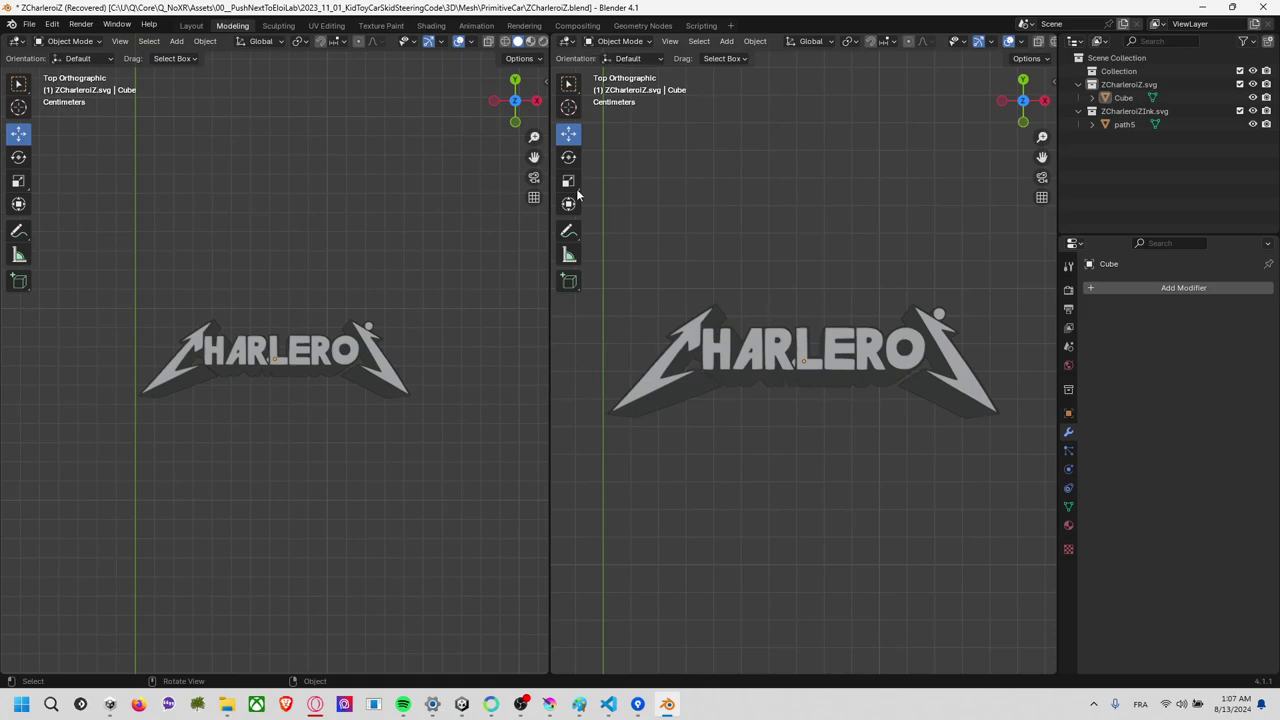
# Change the second area to the UV Editor and box-select the whole CHARLEROI logo.
pyautogui.click(648, 41)
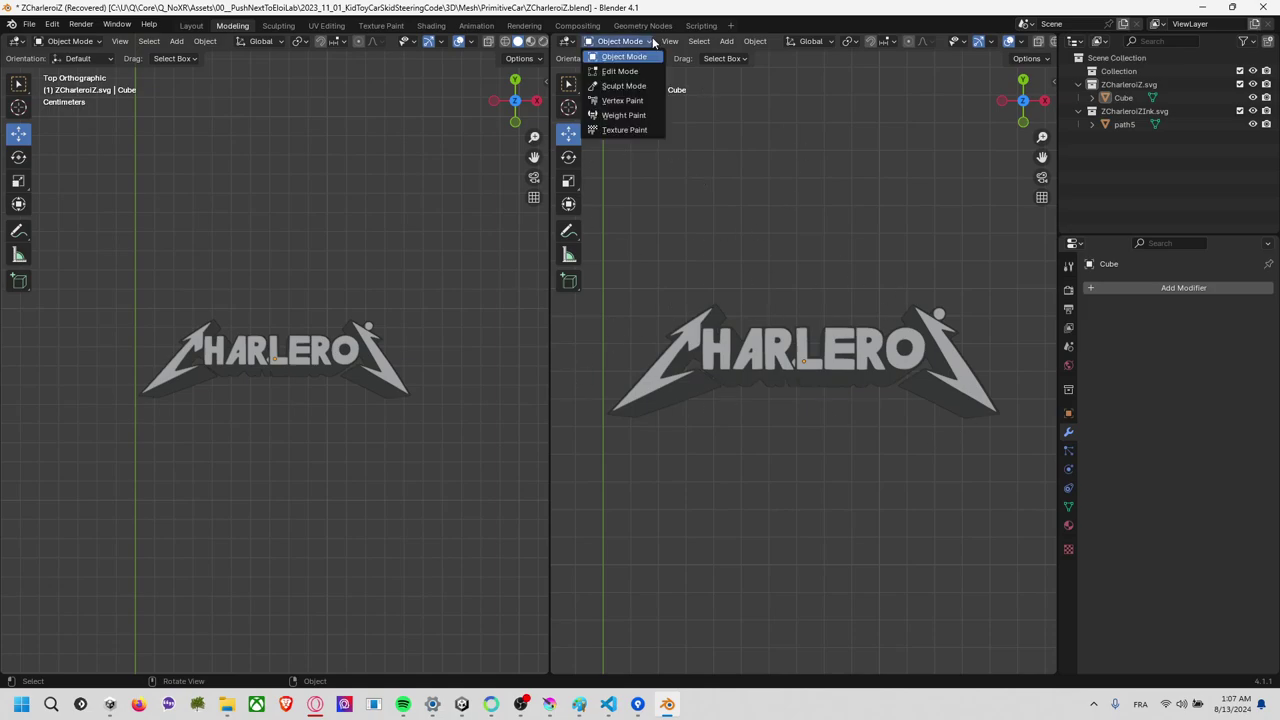
pyautogui.click(567, 41)
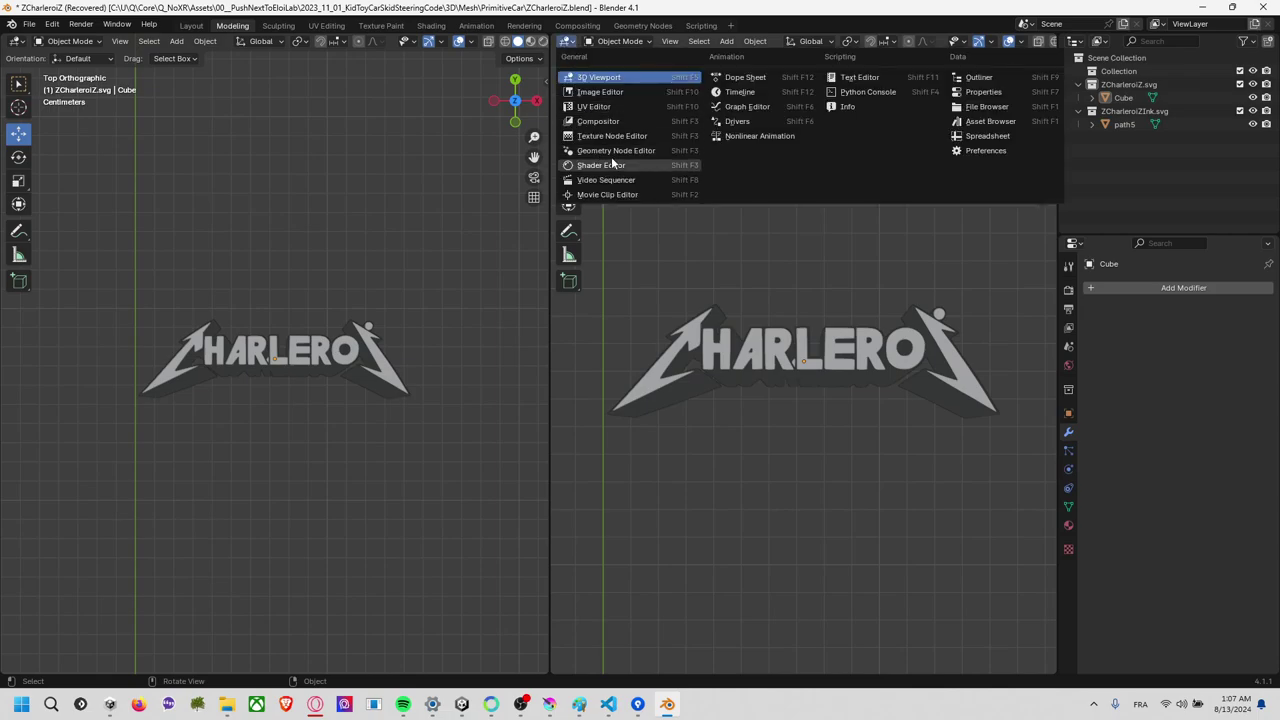
pyautogui.click(617, 107)
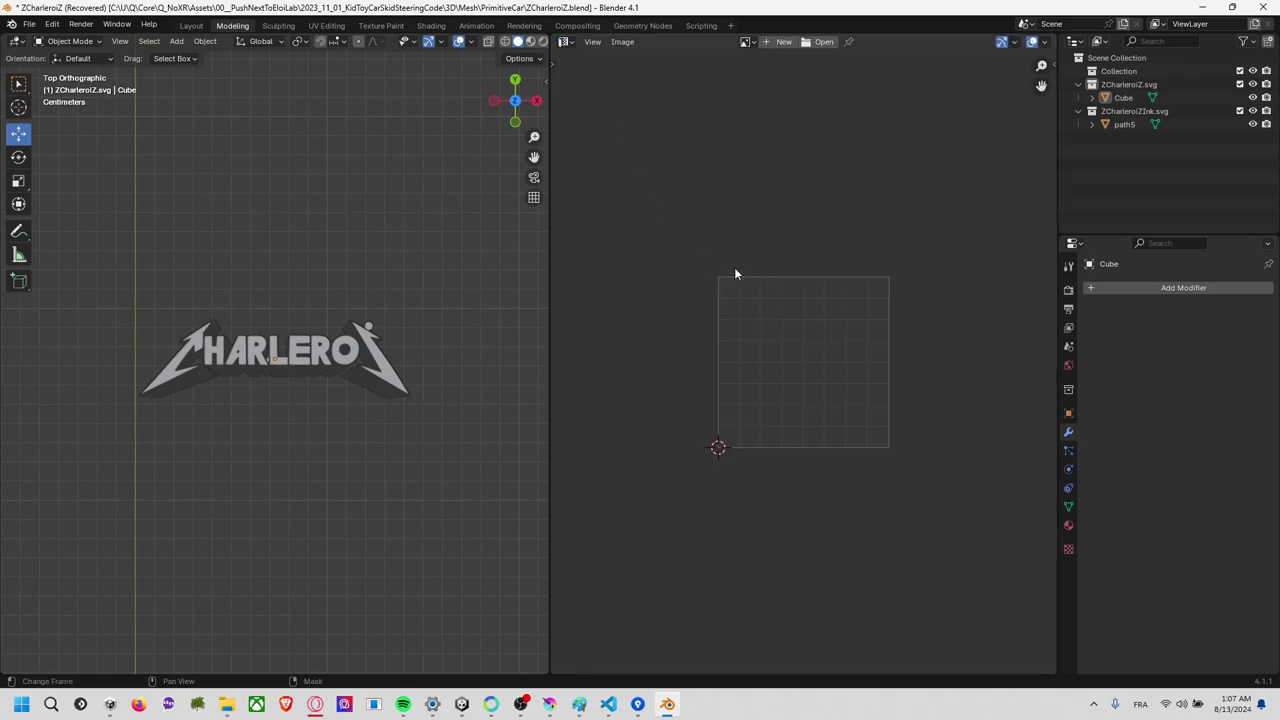
pyautogui.keyDown('ctrl'); pyautogui.moveTo(417, 308); pyautogui.dragTo(443, 300, button='middle'); pyautogui.keyUp('ctrl')
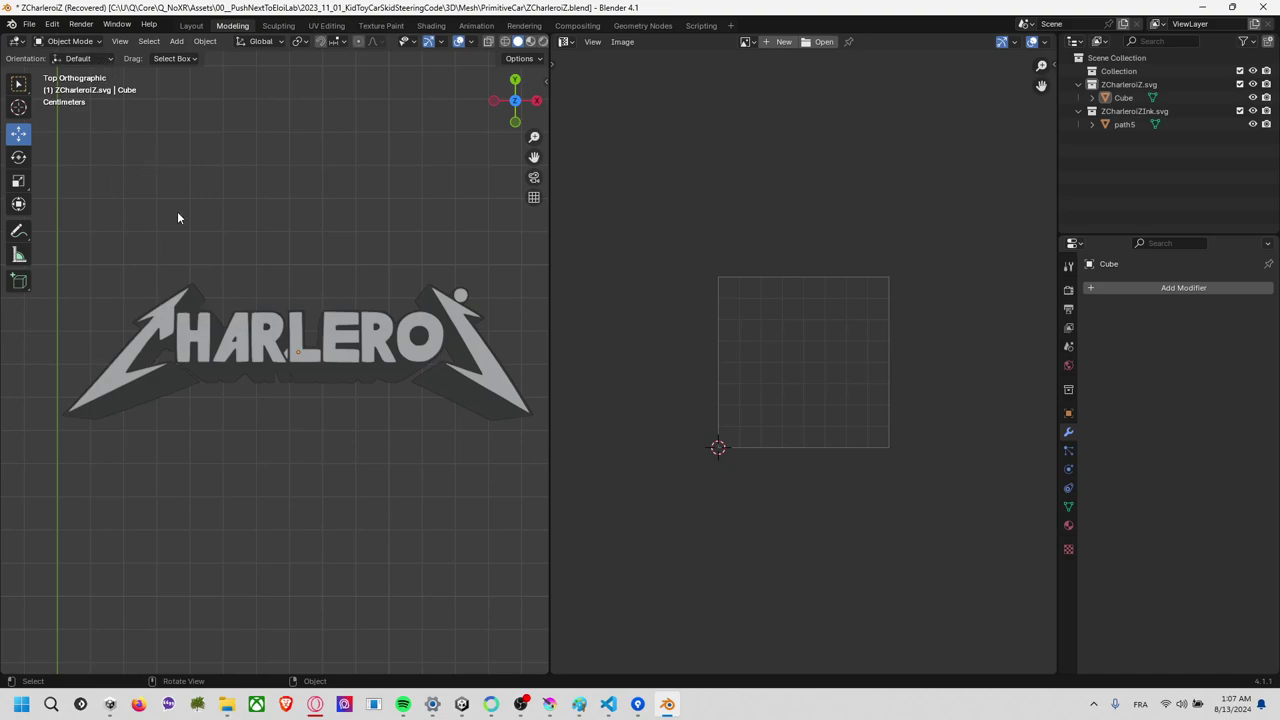
pyautogui.moveTo(85, 245); pyautogui.dragTo(537, 600)
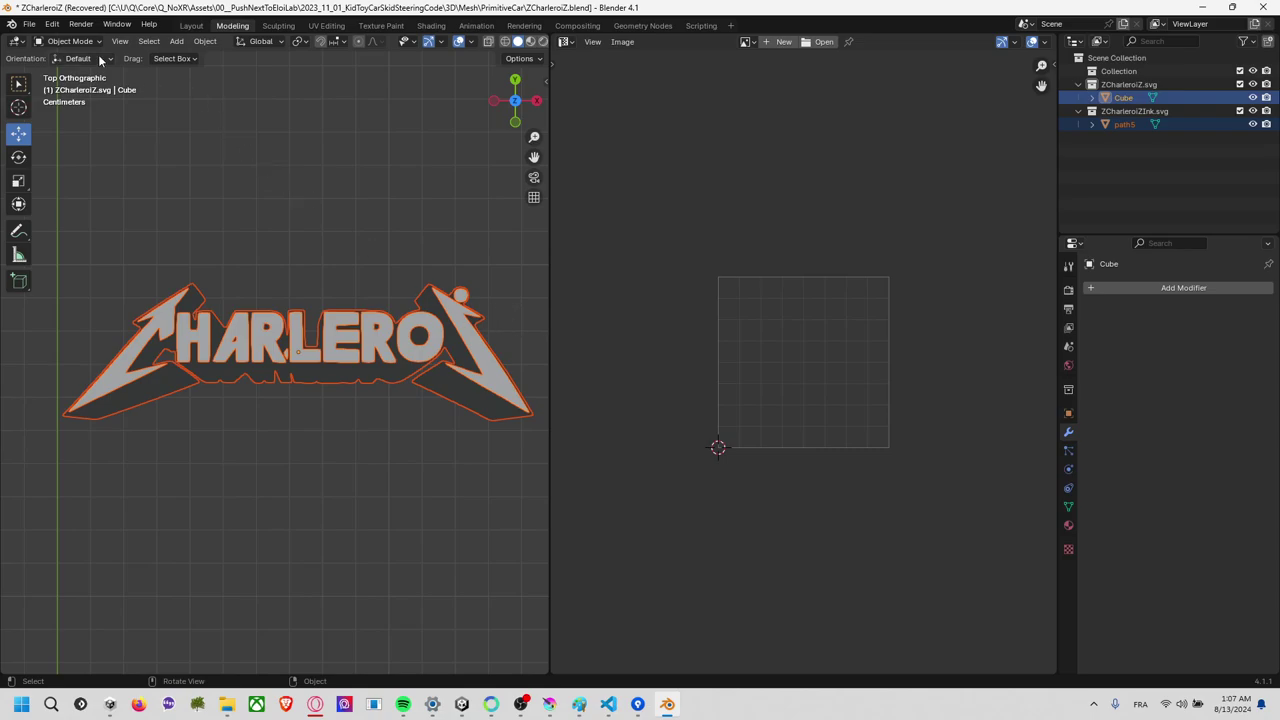
# Enter Edit Mode on the logo and select the linked Z part and another letter, in top view.
pyautogui.click(86, 42)
pyautogui.click(84, 66)
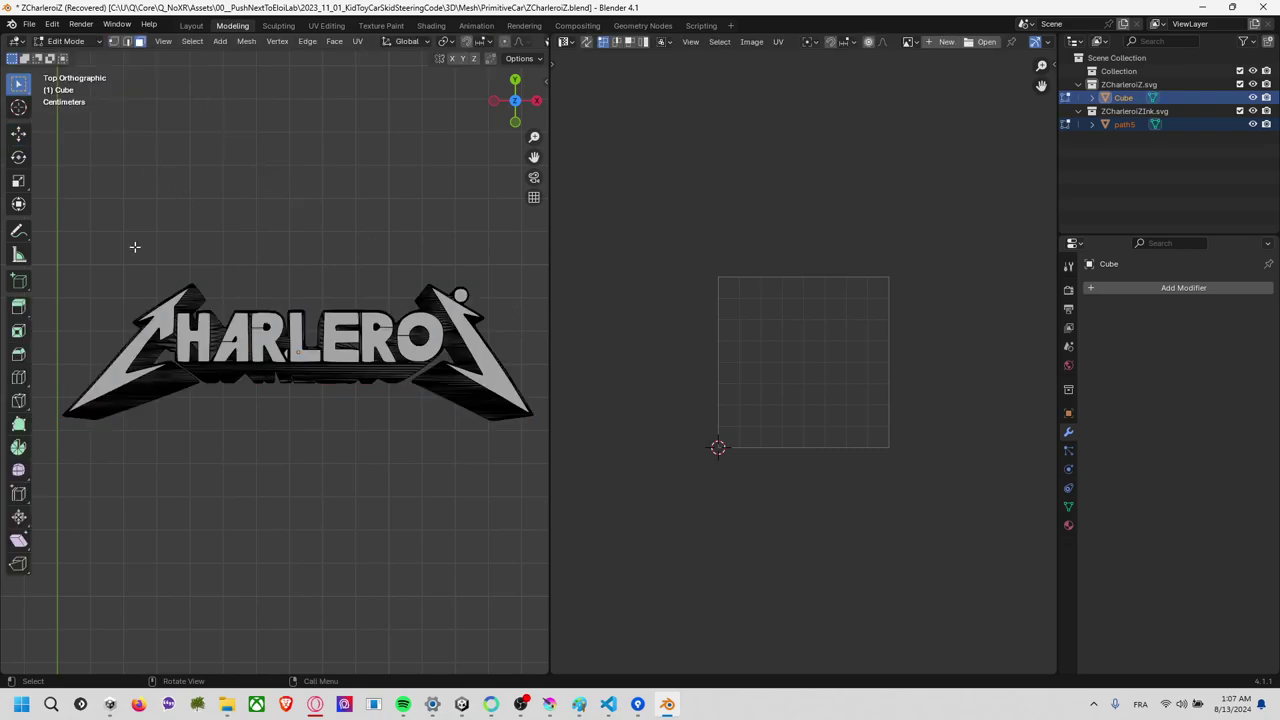
pyautogui.press('l')
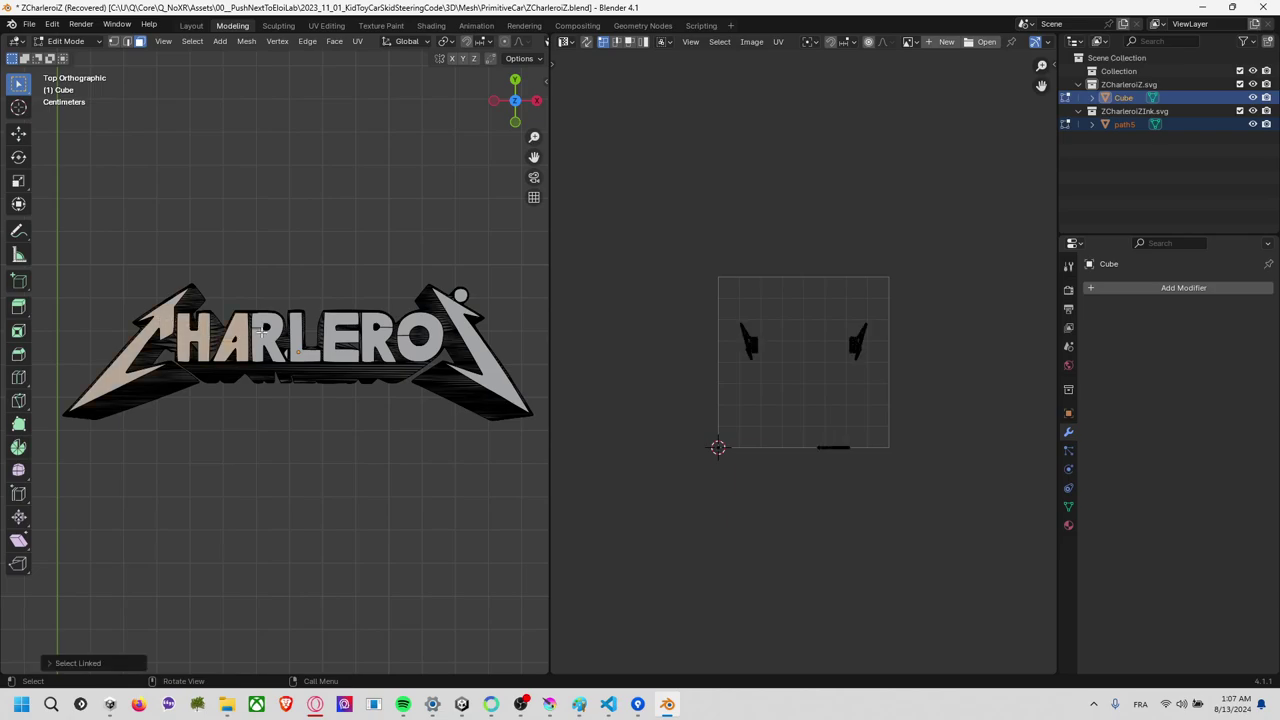
pyautogui.press('l')
pyautogui.press('l')
pyautogui.press('l')
pyautogui.press('l')
pyautogui.press('l')
pyautogui.moveTo(395, 335)
pyautogui.mouseDown(button='middle')
pyautogui.moveTo(398, 88)
pyautogui.moveTo(440, 300)
pyautogui.mouseUp(button='middle')
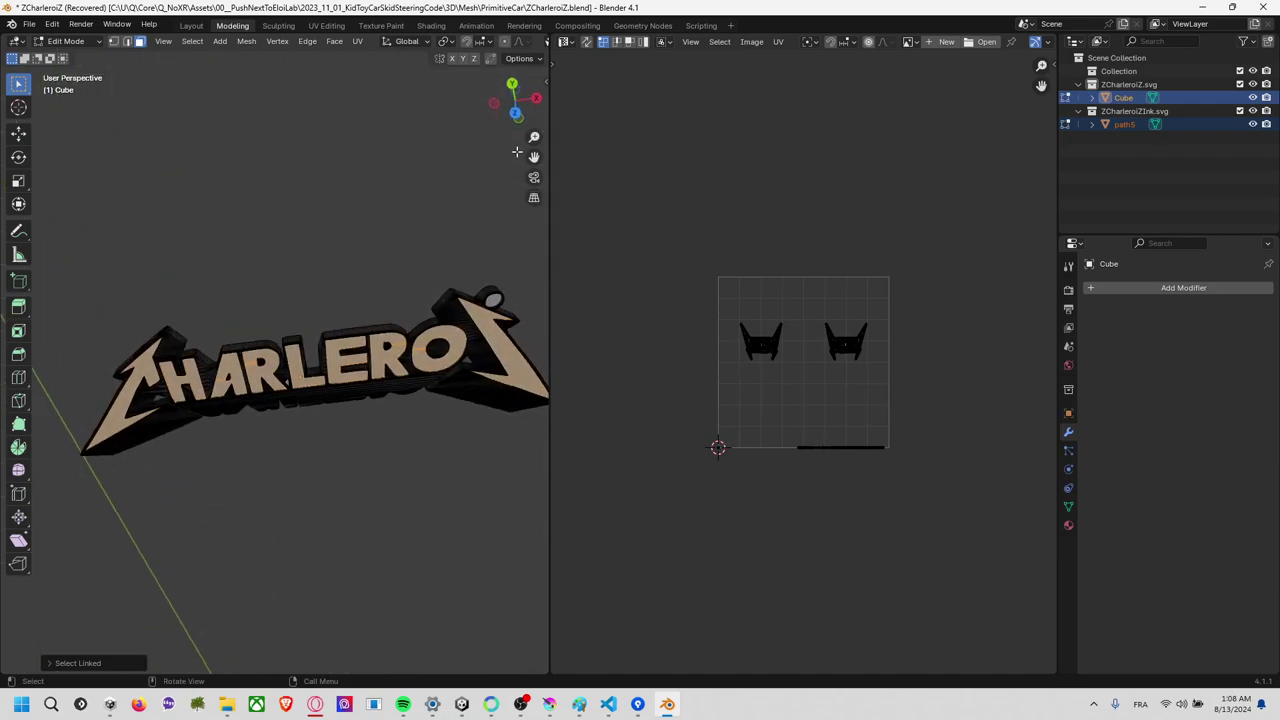
pyautogui.click(515, 114)
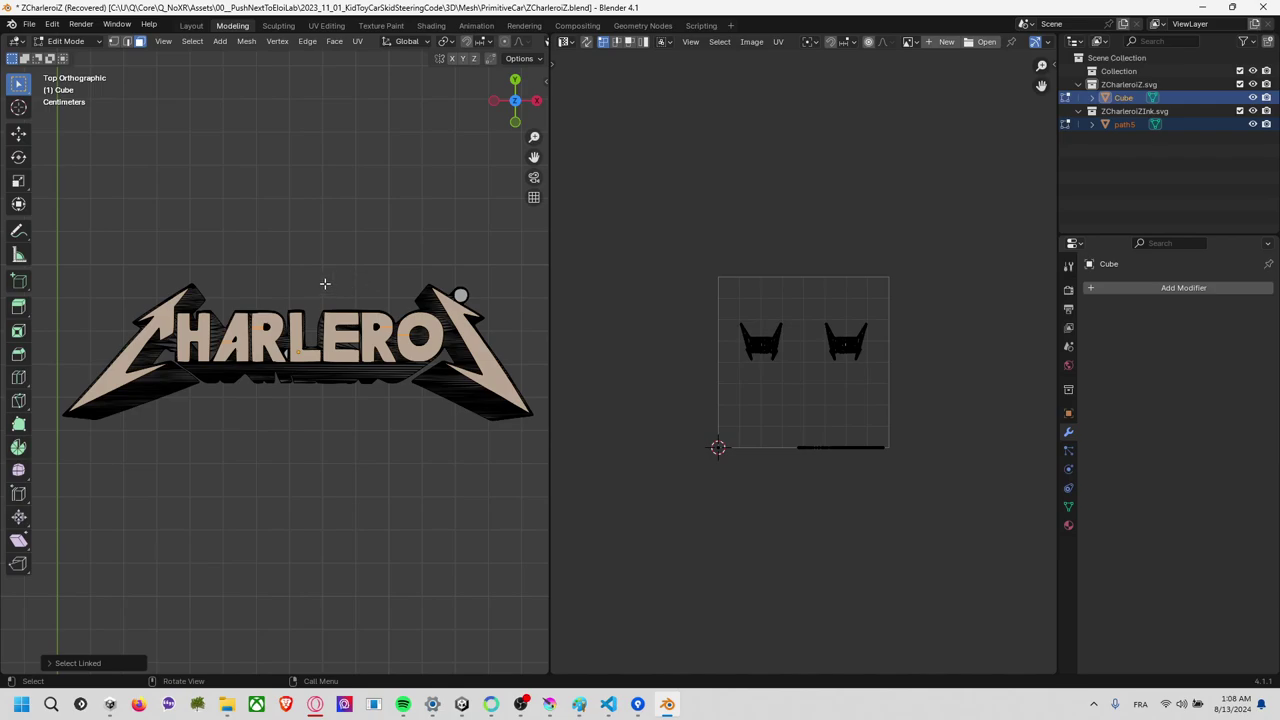
# Apply UV > Project from View to the logo and select all UV islands in the UV editor.
pyautogui.press('F3')
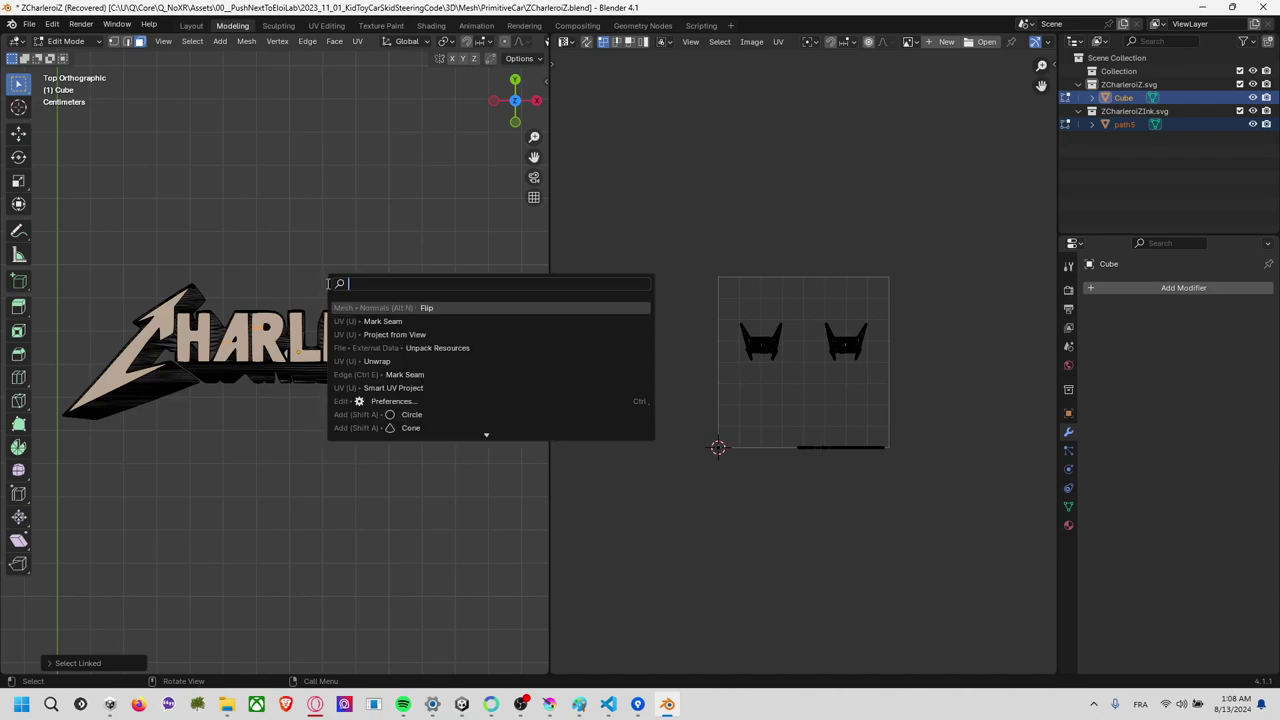
pyautogui.write('projec')
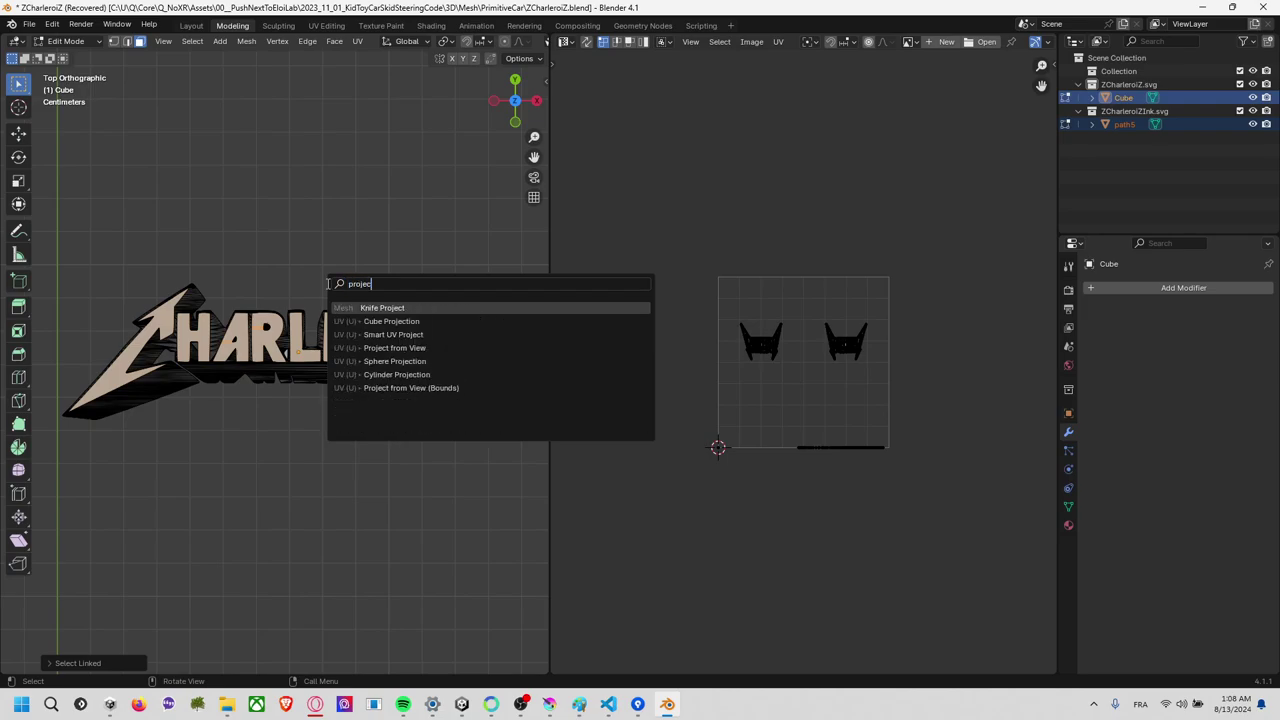
pyautogui.click(424, 348)
pyautogui.moveTo(722, 318); pyautogui.dragTo(905, 431)
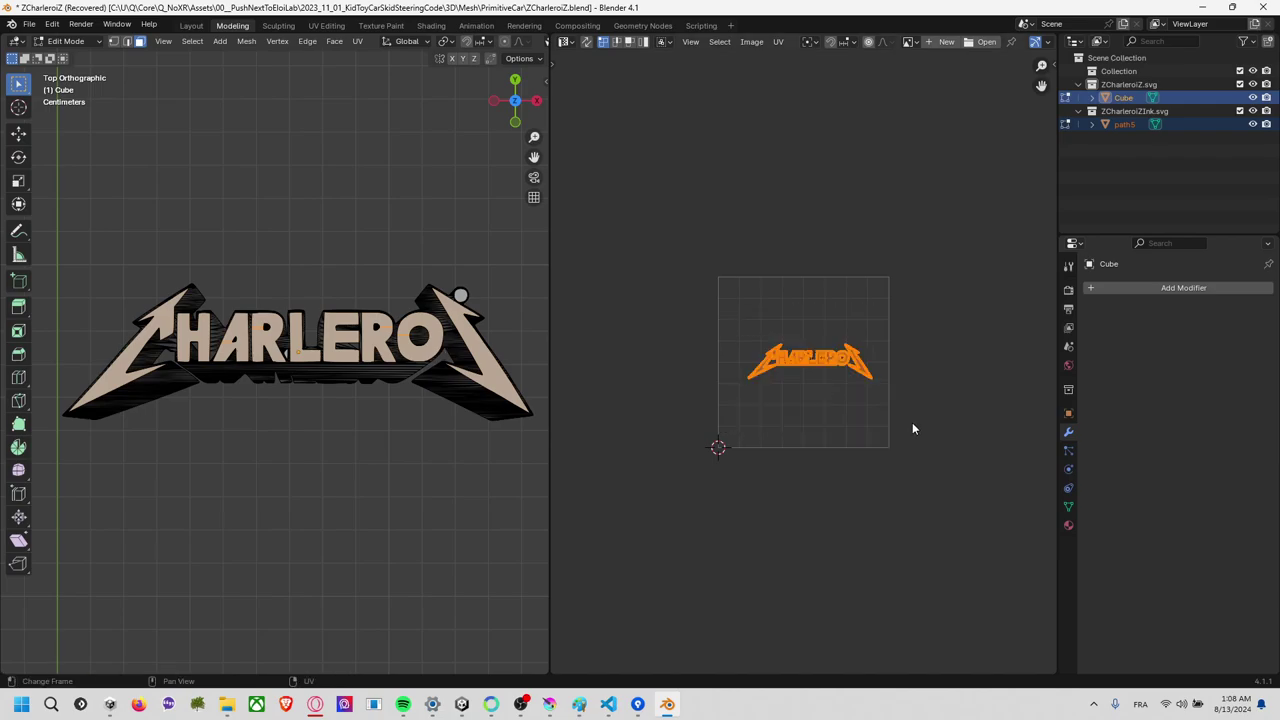
# Move the UV layout near the top of the square and select the lightning-bolt island.
pyautogui.press('g')
pyautogui.click(891, 357)
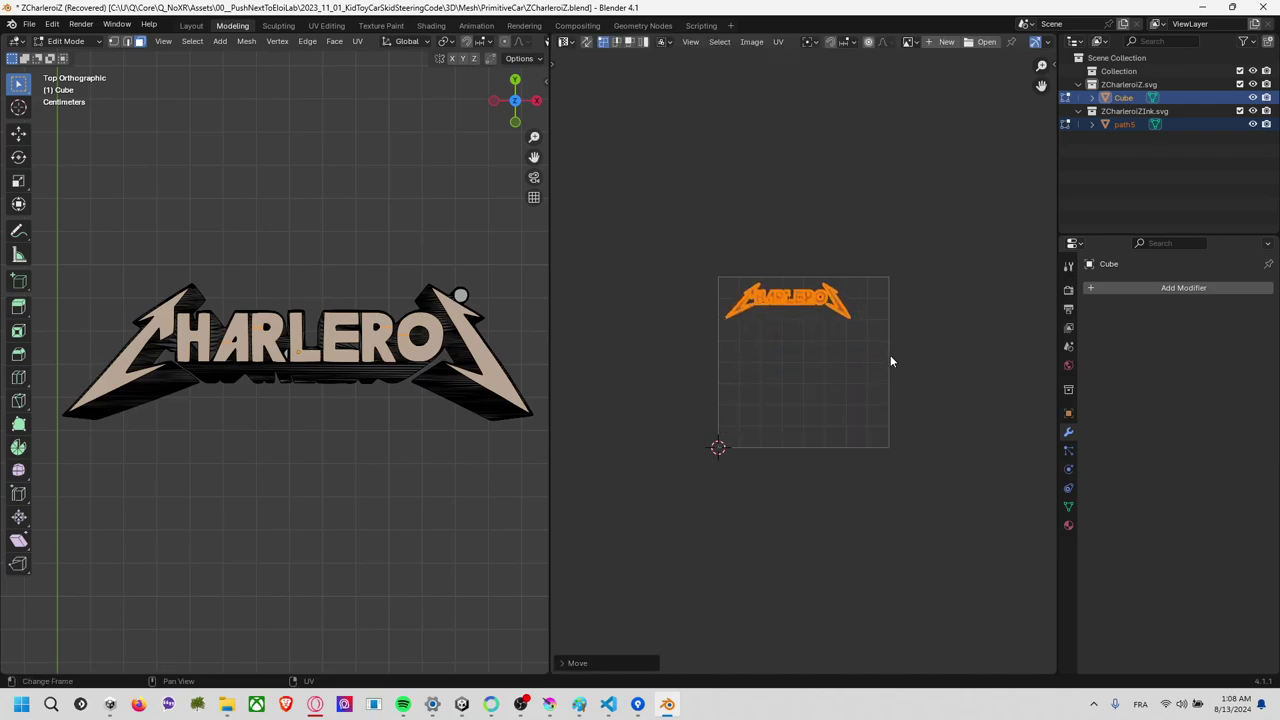
pyautogui.click(856, 339)
pyautogui.press('l')
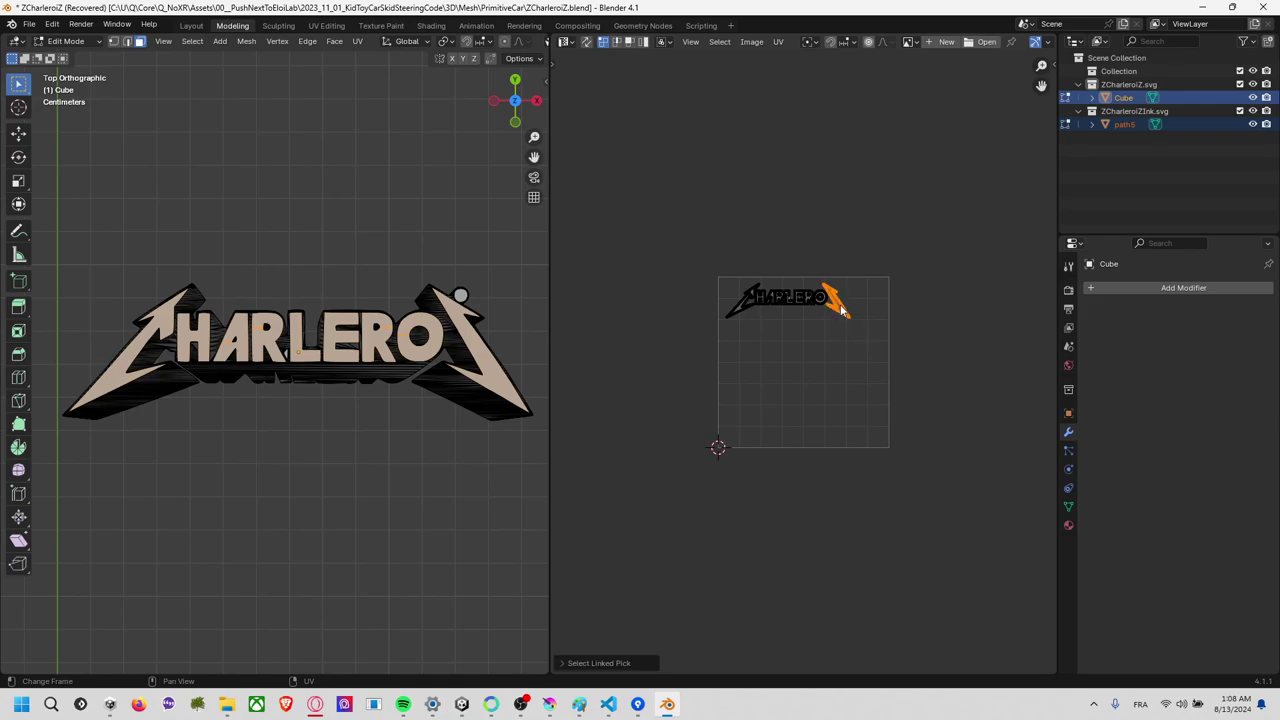
# Add the remaining letter islands, then clear the face selection, leaving shading unchanged.
pyautogui.scroll(3, 825, 327)
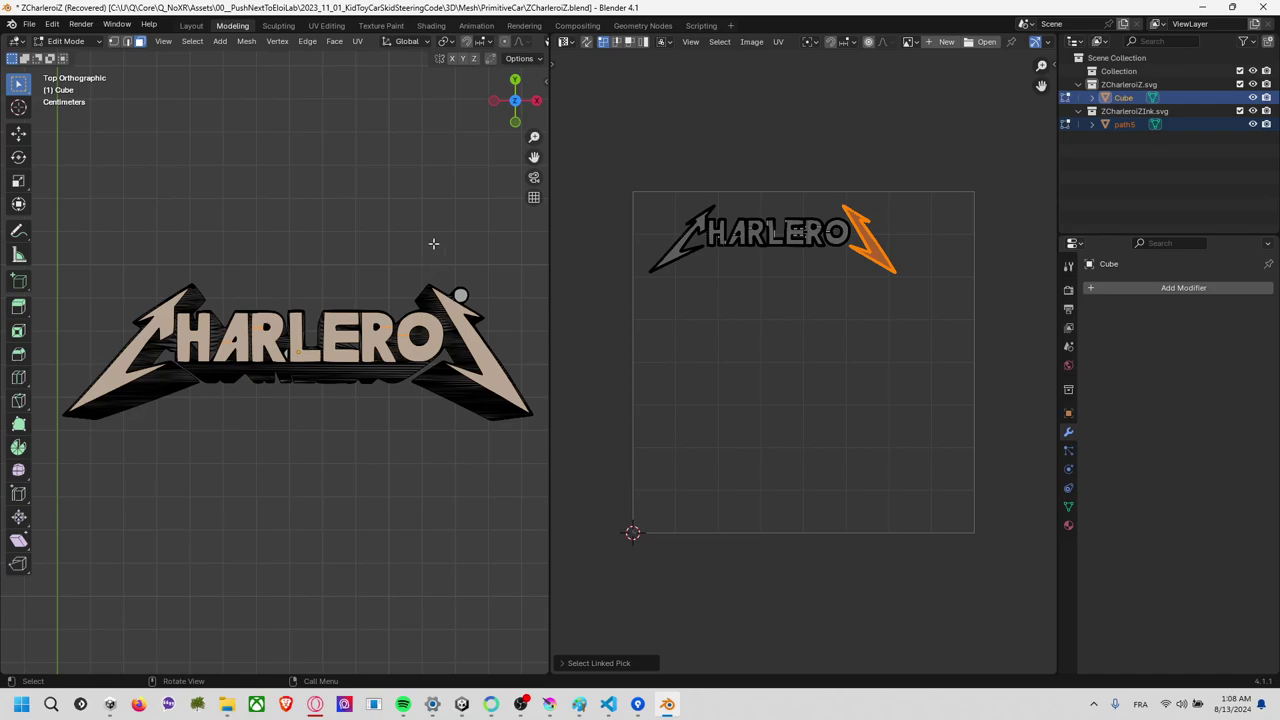
pyautogui.scroll(2, 811, 277)
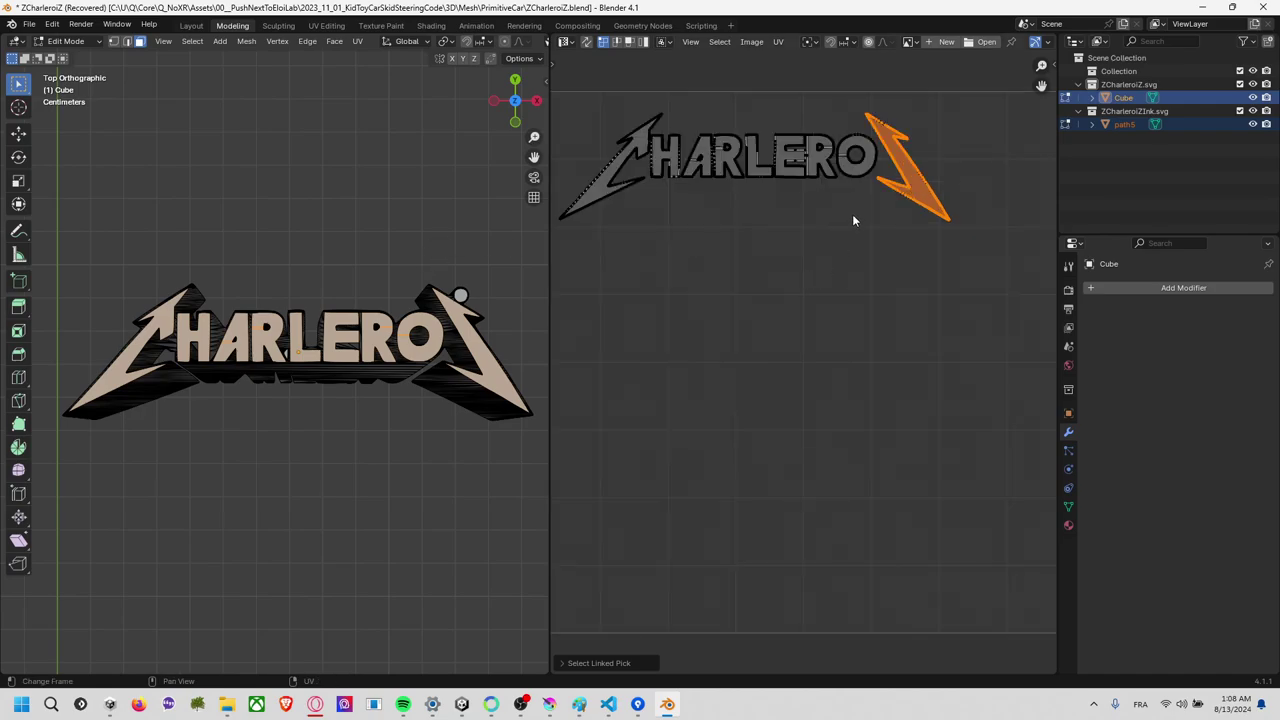
pyautogui.scroll(-1, 852, 214)
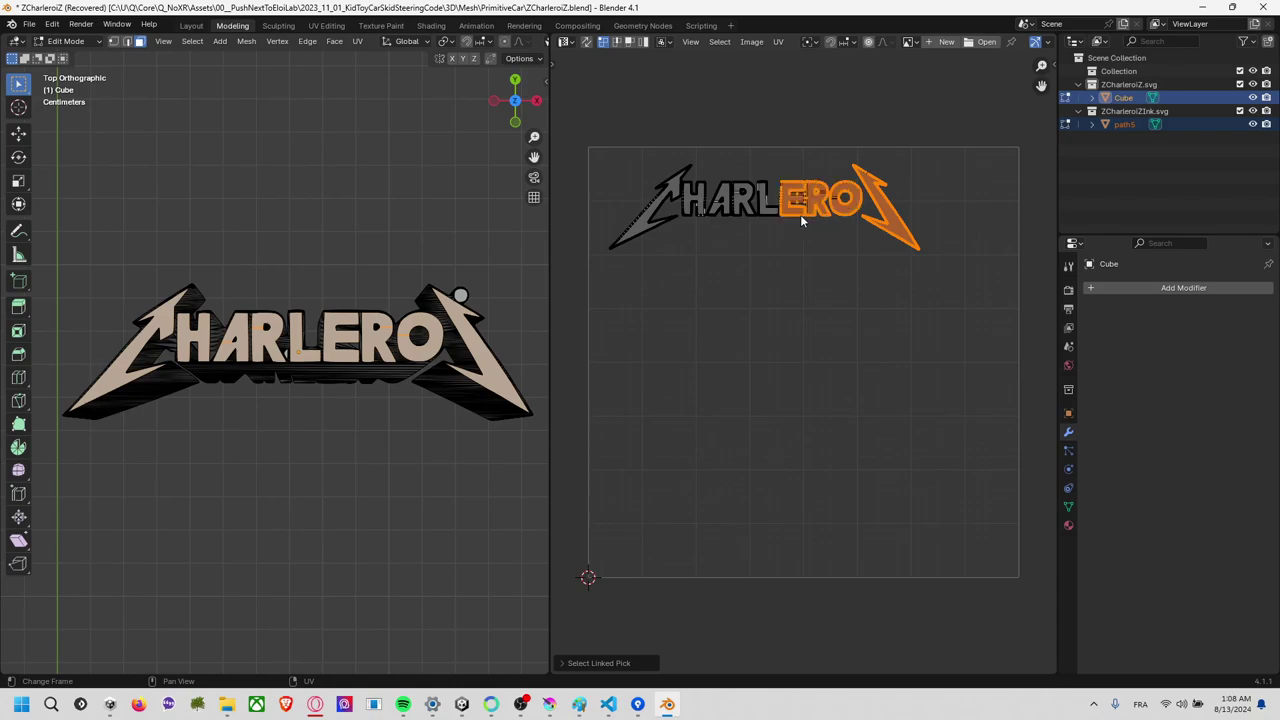
pyautogui.press('l')
pyautogui.press('l')
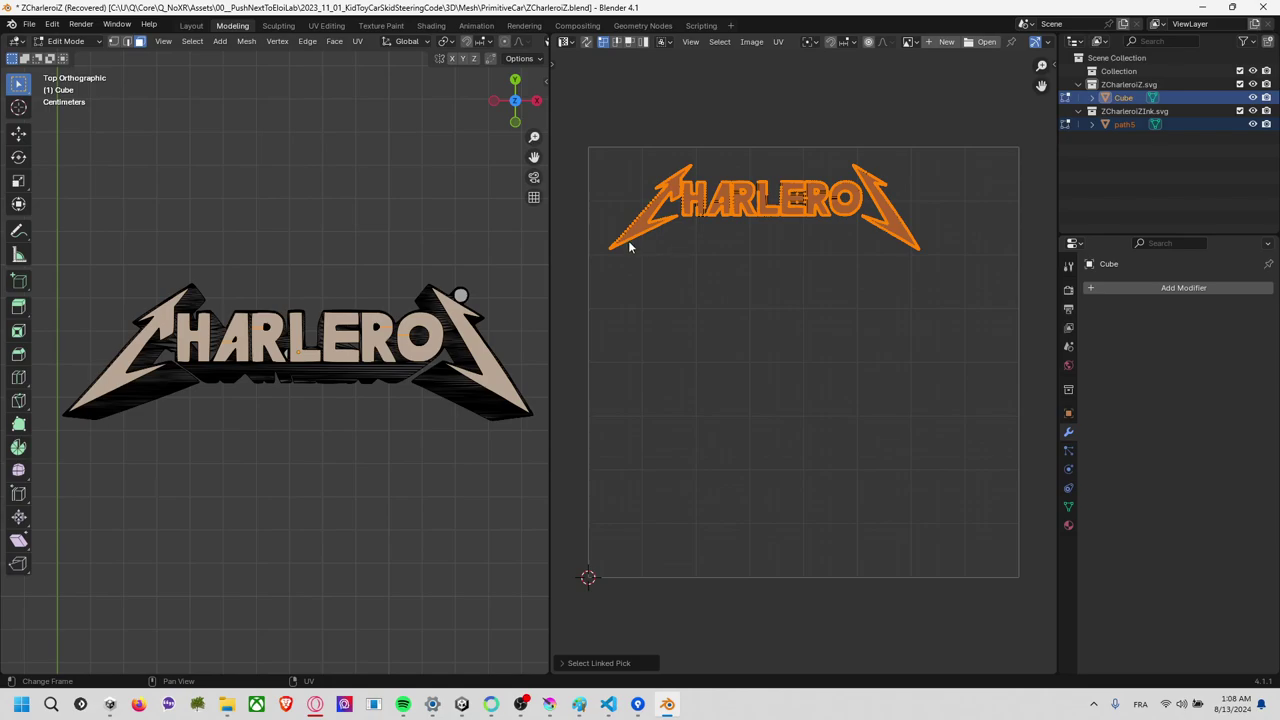
pyautogui.click(730, 334)
pyautogui.click(374, 272)
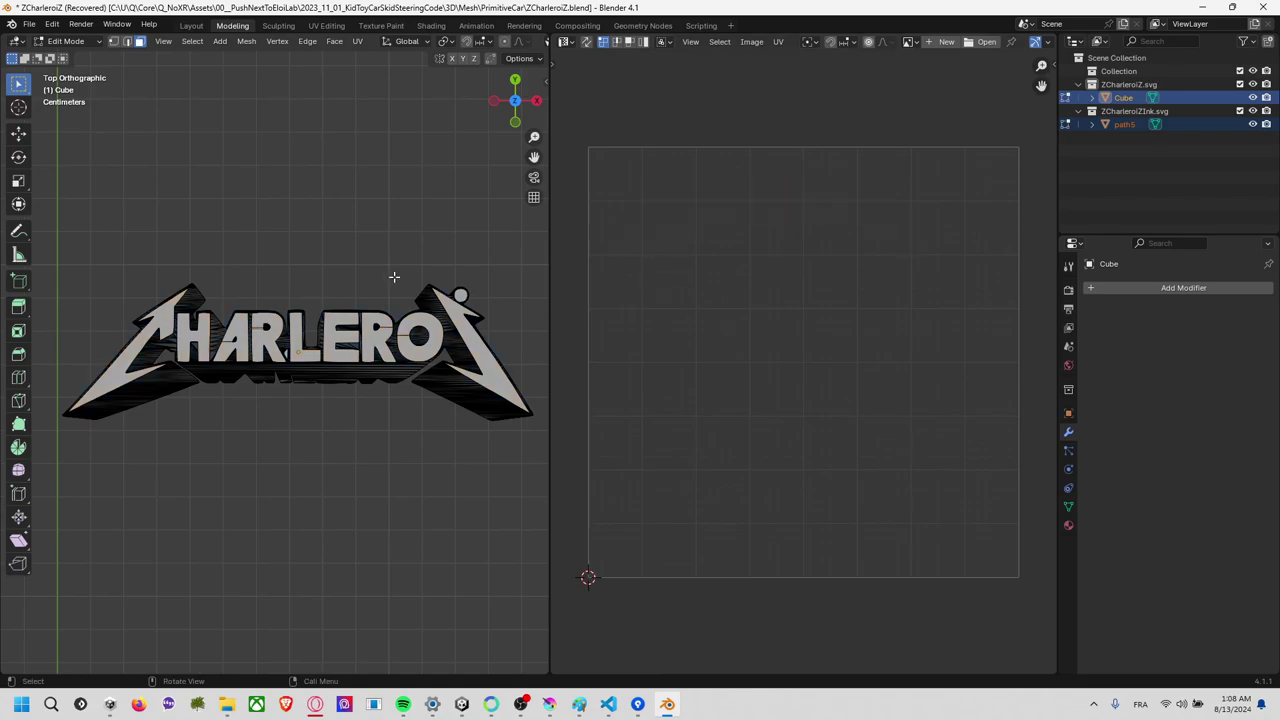
pyautogui.press('z')
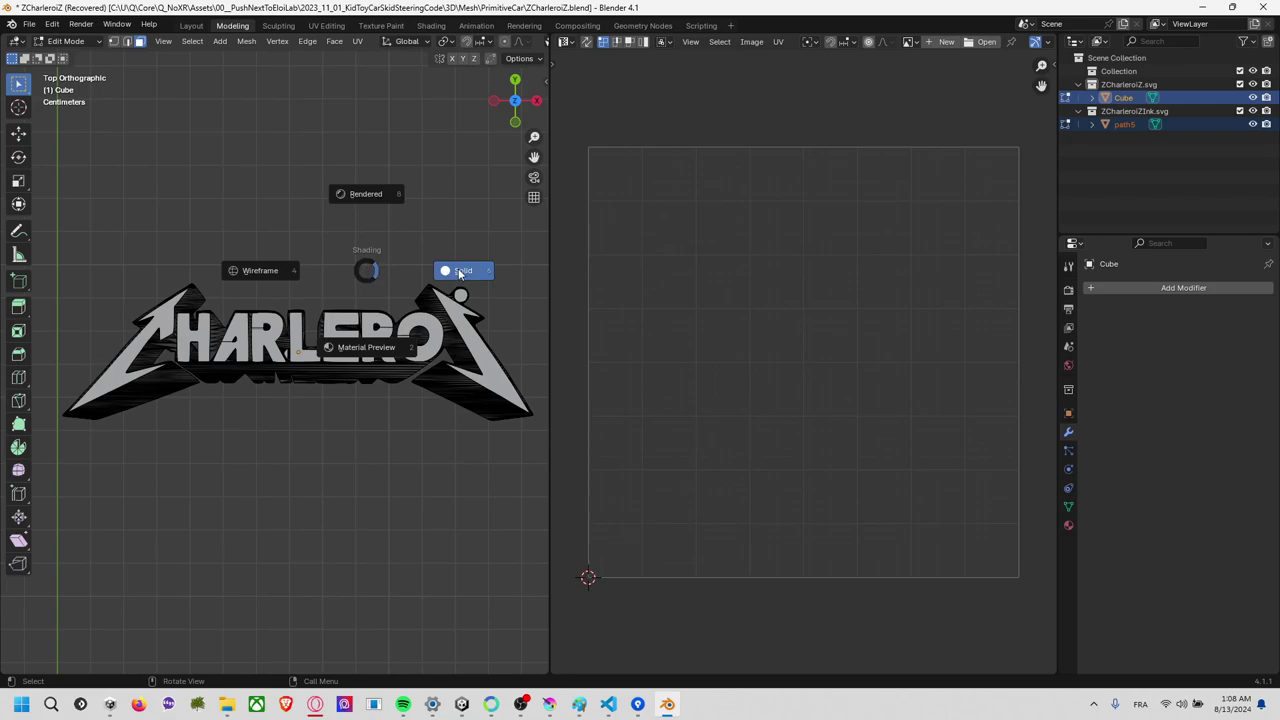
pyautogui.press('z')
pyautogui.click(438, 258)
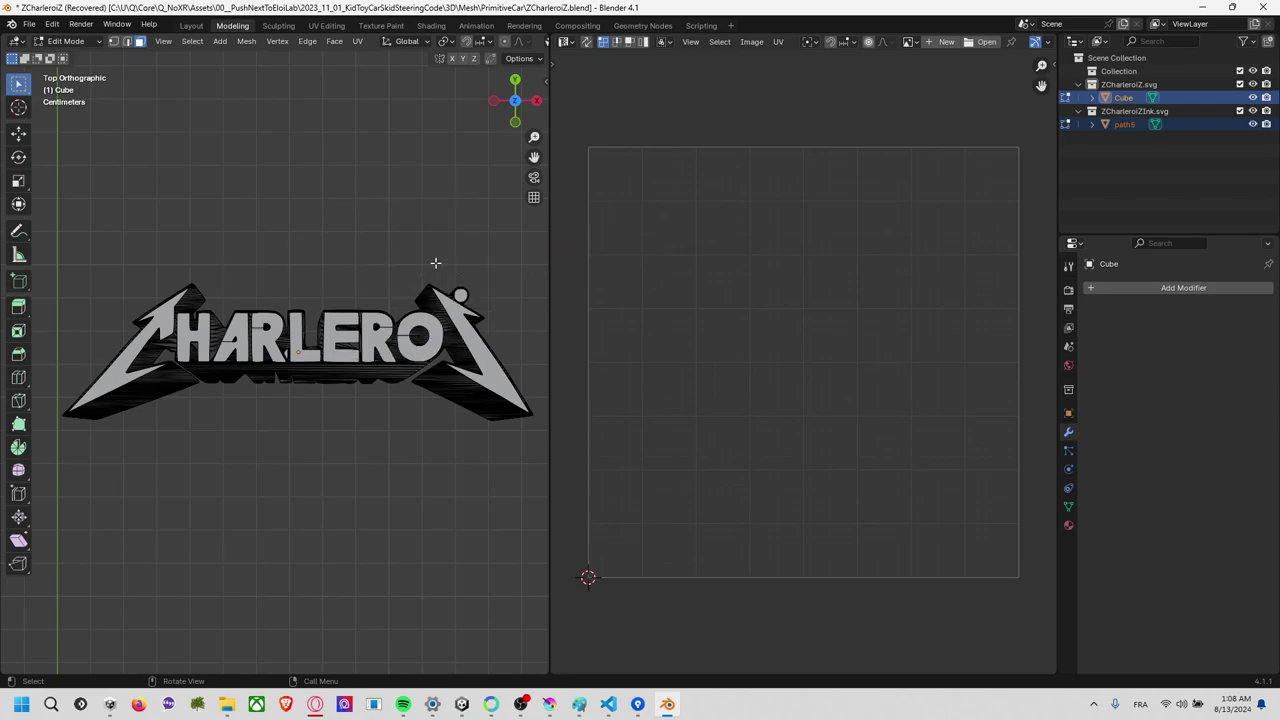
# Select the lightning bolt, O and connected letters, orbit to check, then deselect in top view.
pyautogui.press('l')
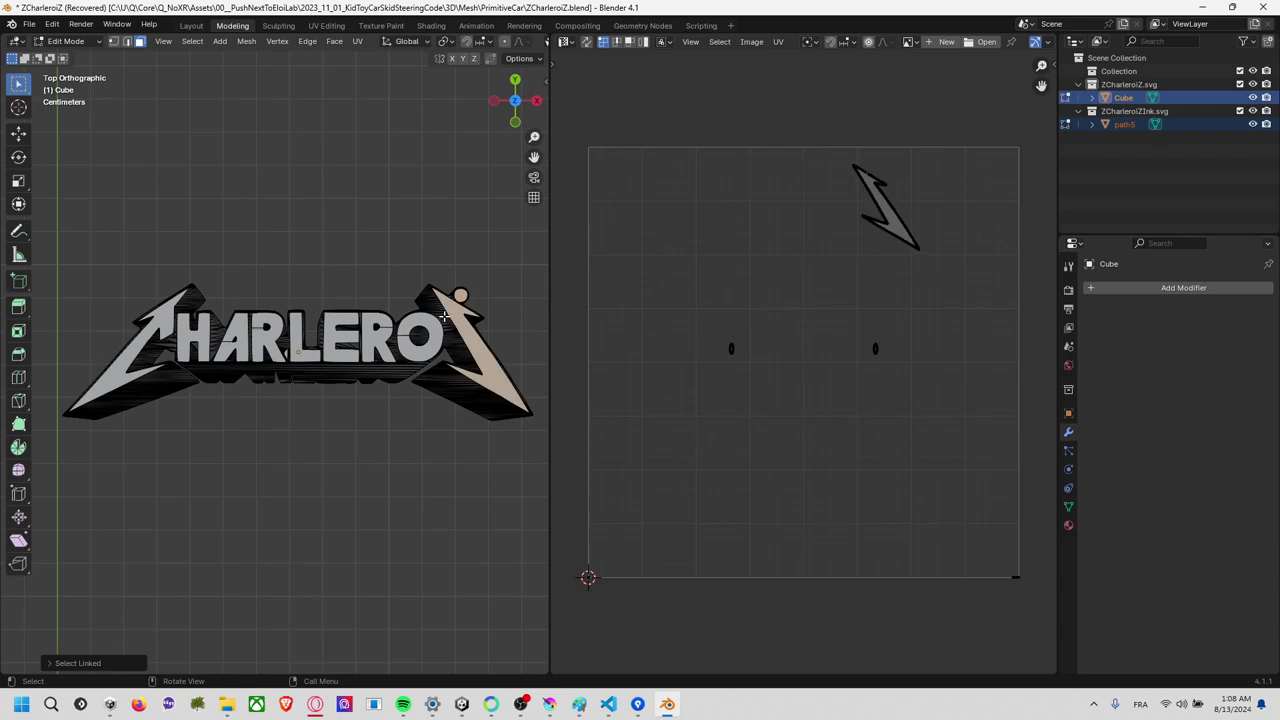
pyautogui.press('l')
pyautogui.press('l')
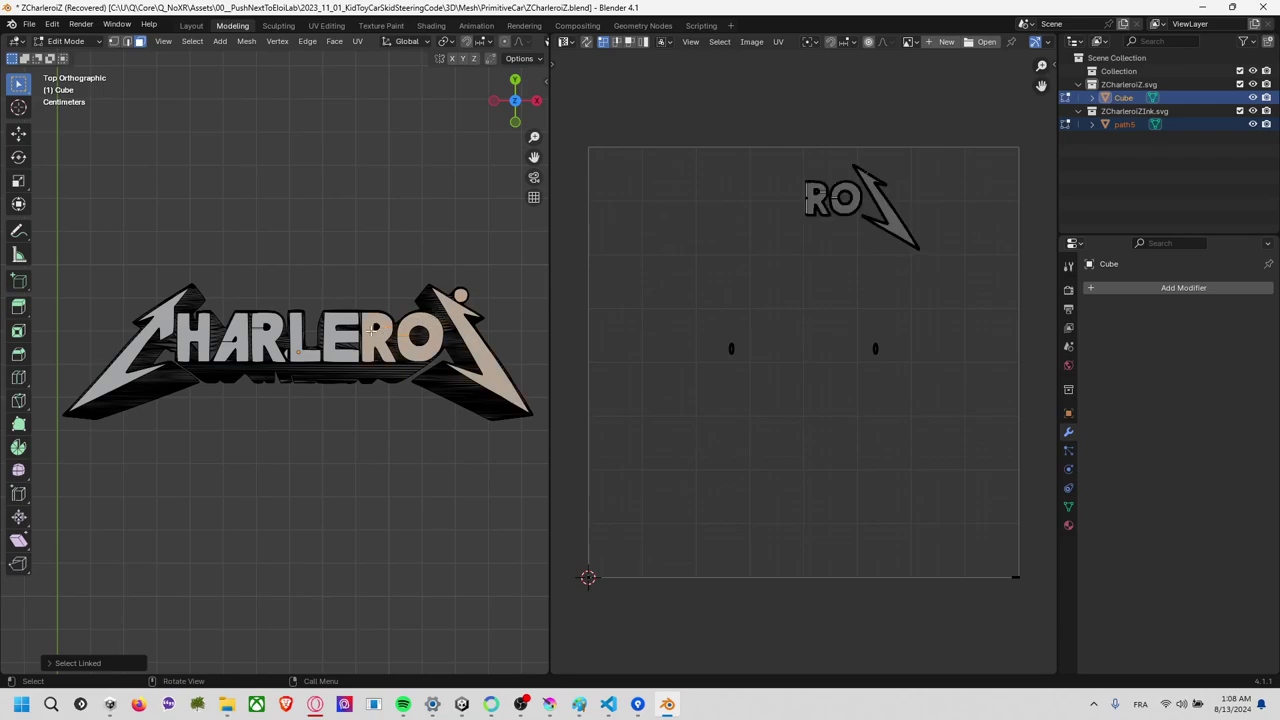
pyautogui.press('l')
pyautogui.press('l')
pyautogui.press('l')
pyautogui.press('l')
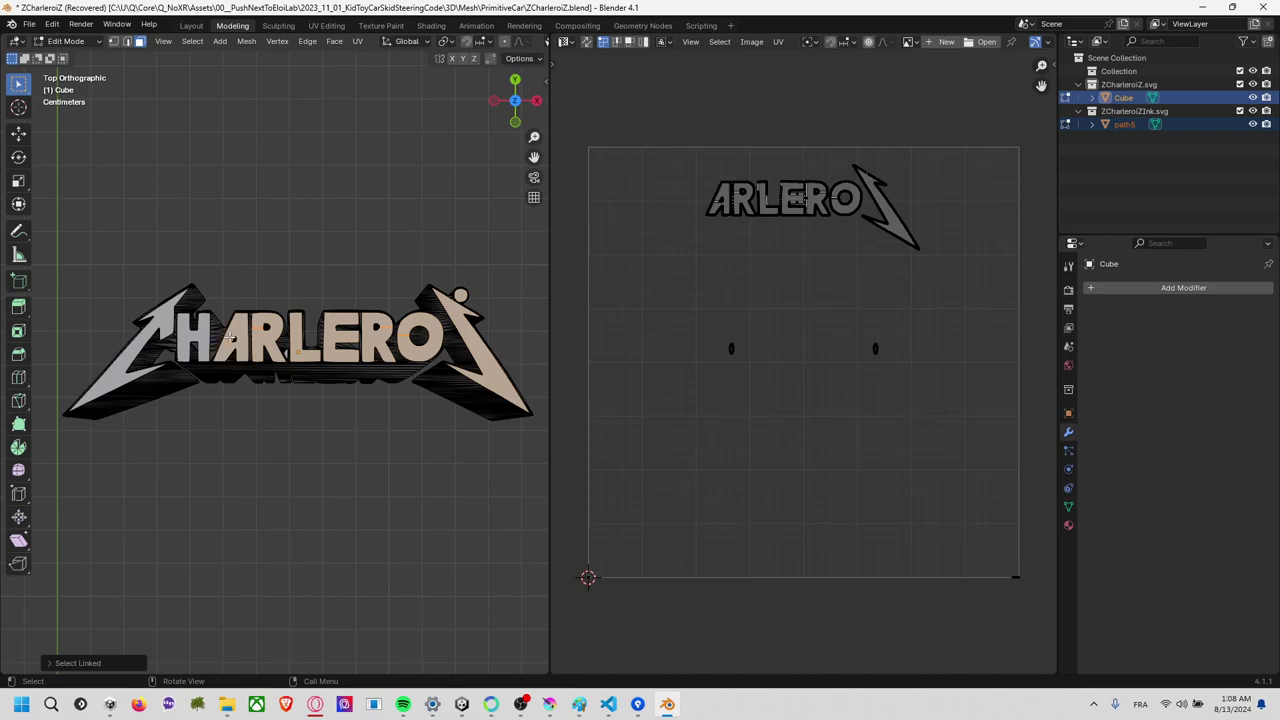
pyautogui.press('l')
pyautogui.press('l')
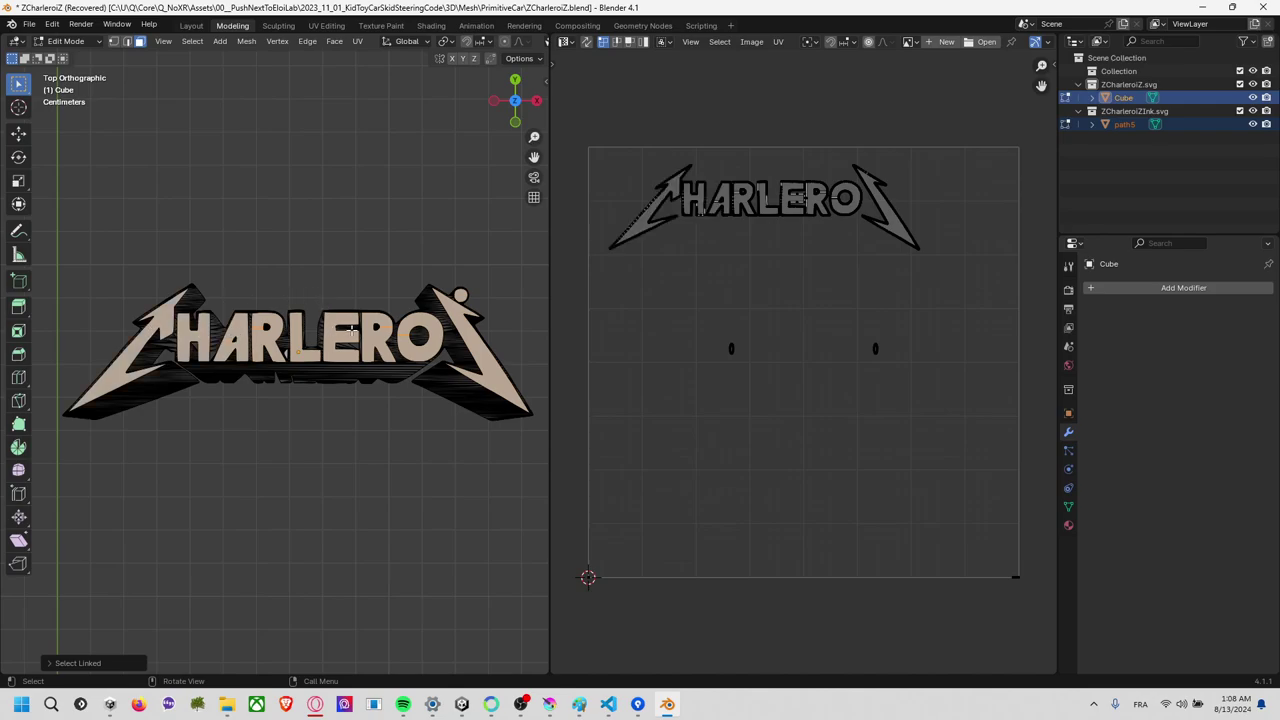
pyautogui.moveTo(351, 329)
pyautogui.mouseDown(button='middle')
pyautogui.moveTo(340, 135)
pyautogui.moveTo(357, 89)
pyautogui.moveTo(351, 223)
pyautogui.mouseUp(button='middle')
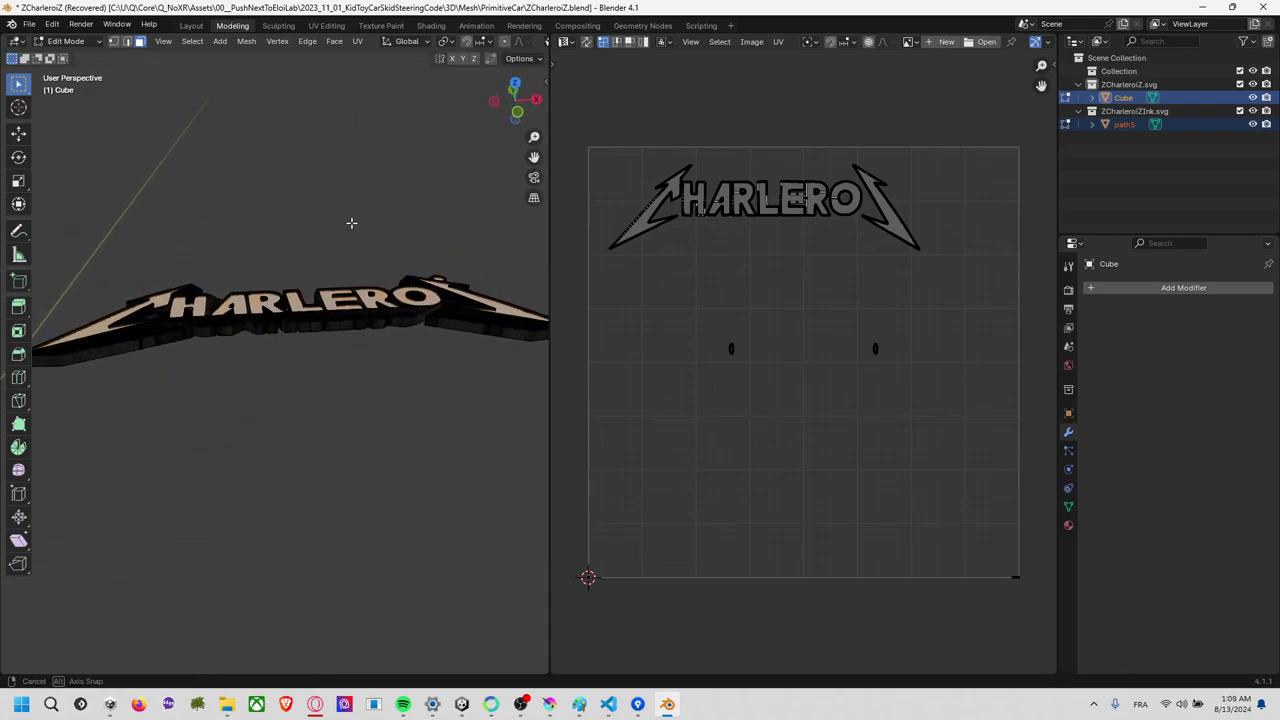
pyautogui.moveTo(351, 223); pyautogui.dragTo(436, 215, button='middle')
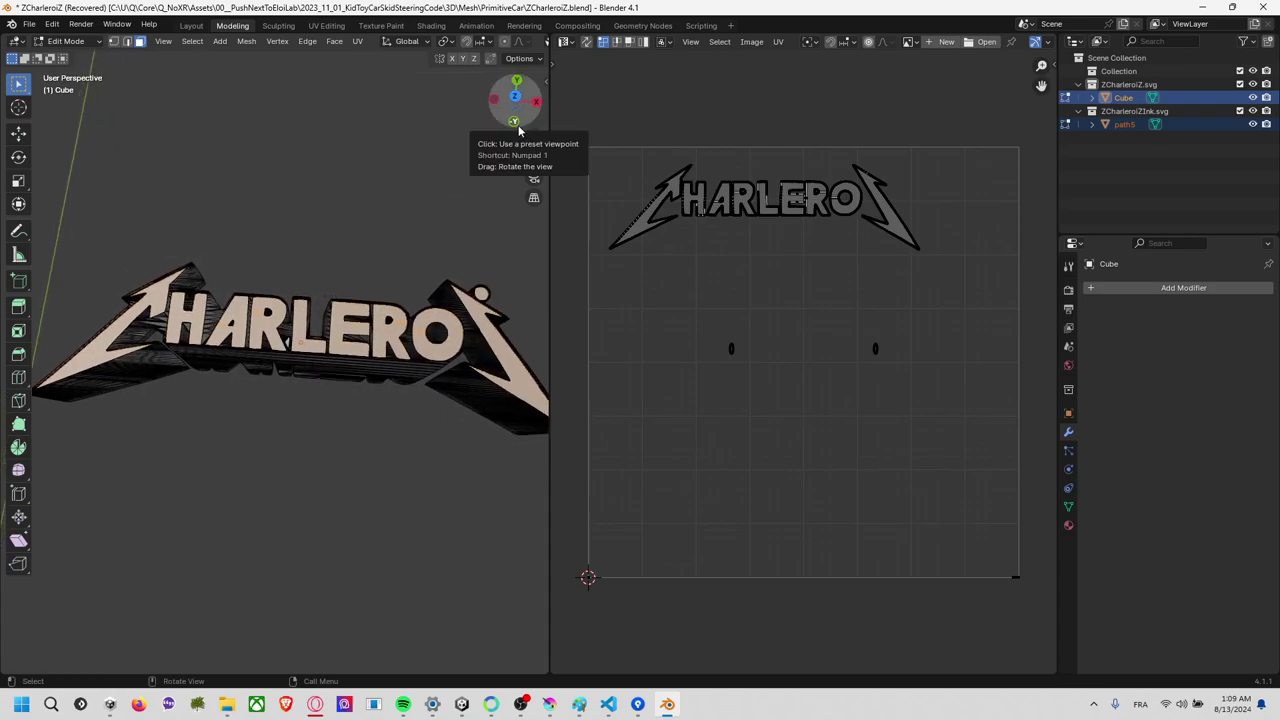
pyautogui.click(515, 97)
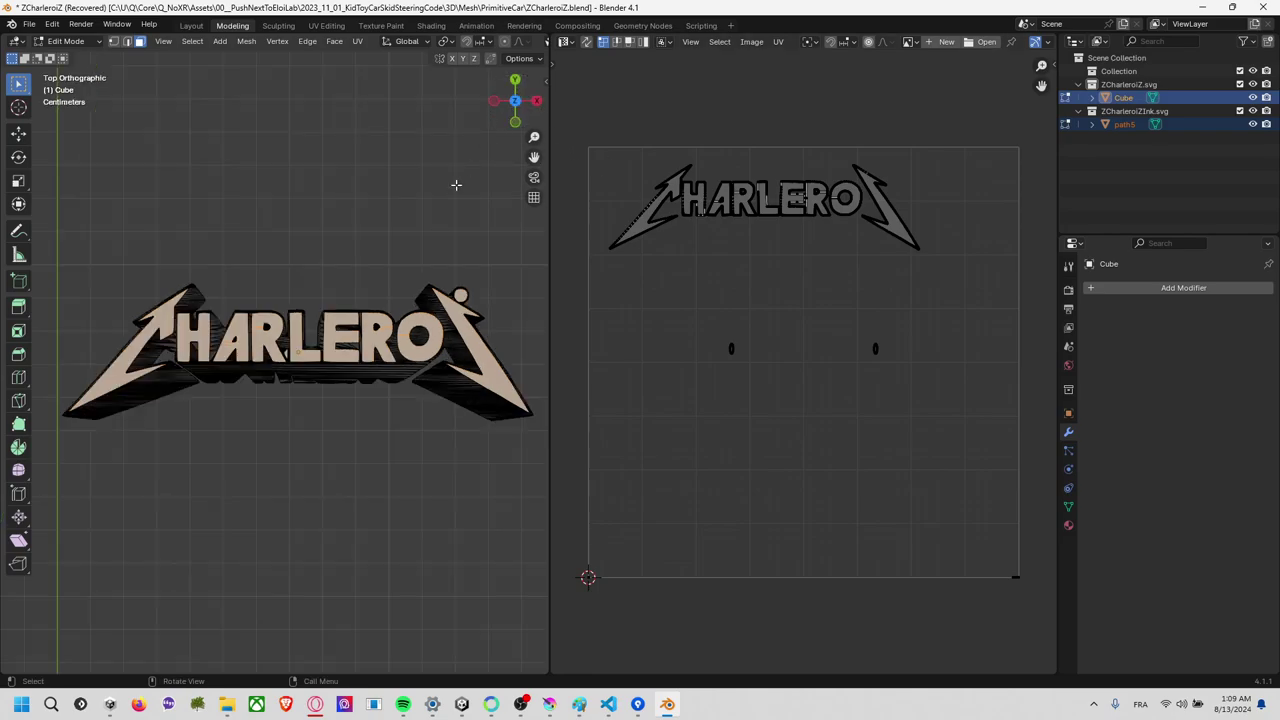
pyautogui.click(413, 244)
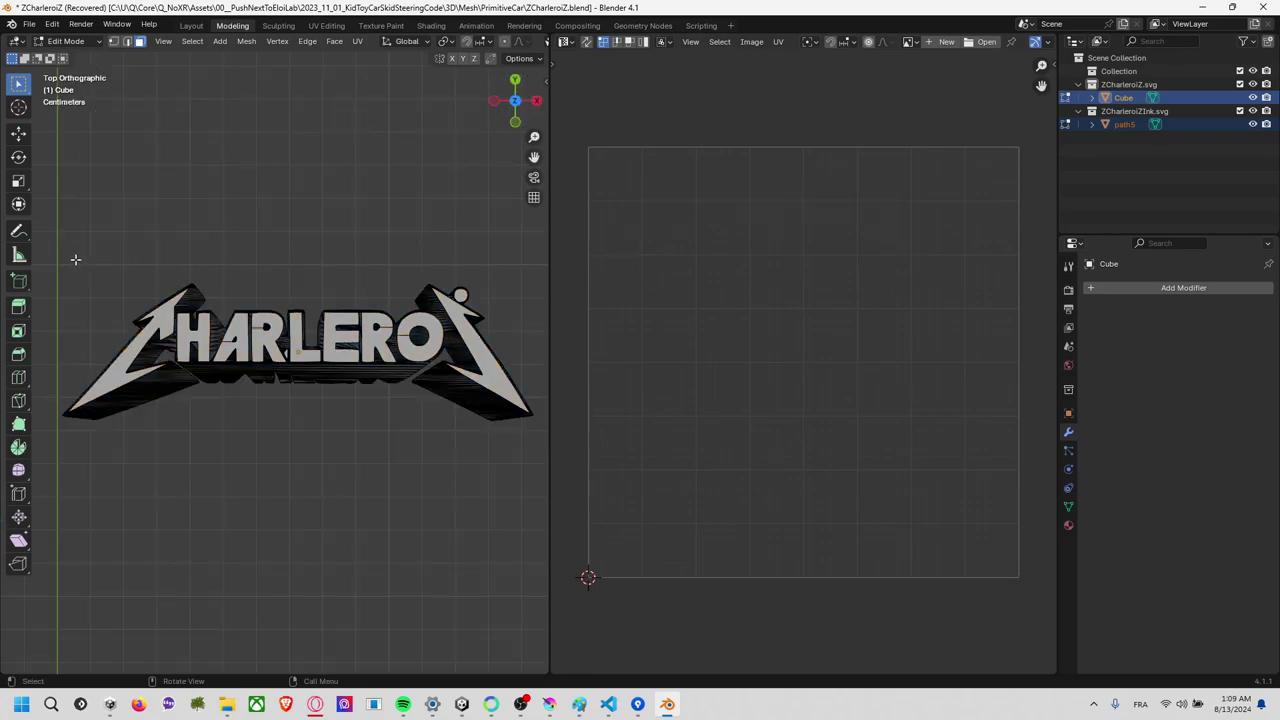
pyautogui.scroll(-2, 89, 260)
# Box-select all logo faces and project their UVs from the top view.
pyautogui.moveTo(89, 260); pyautogui.dragTo(518, 498)
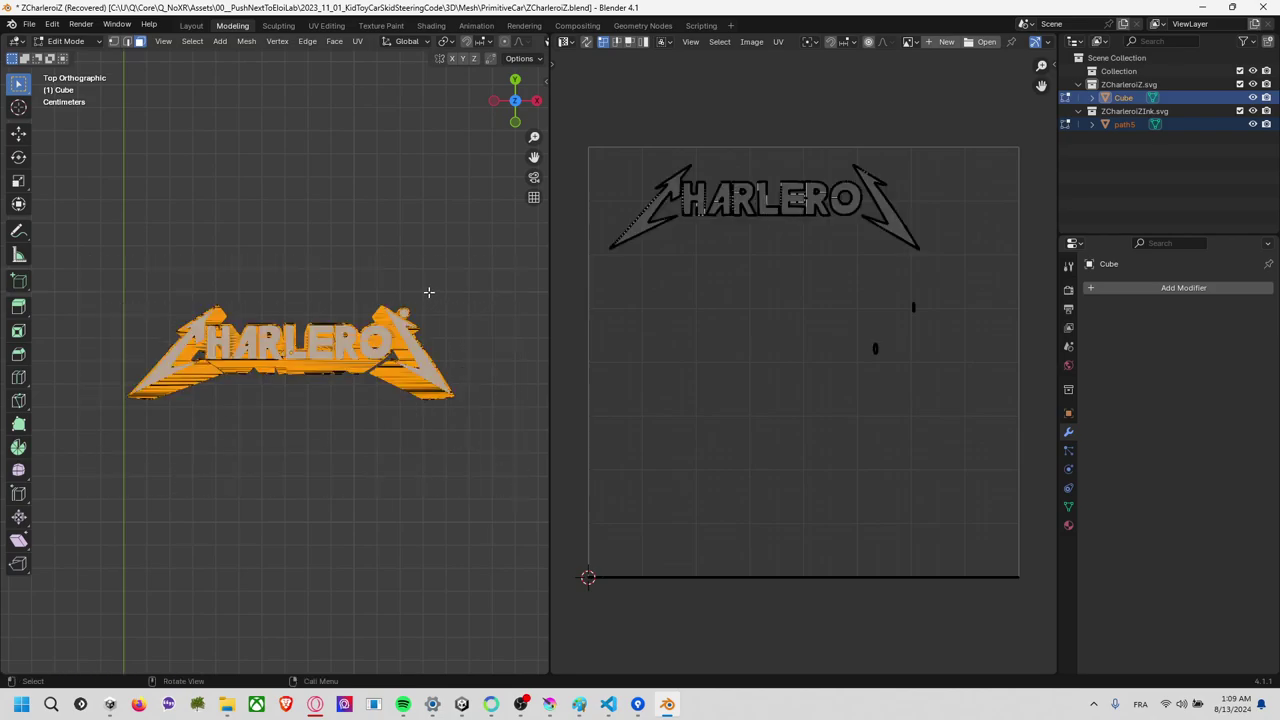
pyautogui.scroll(1, 413, 292)
pyautogui.scroll(1, 410, 300)
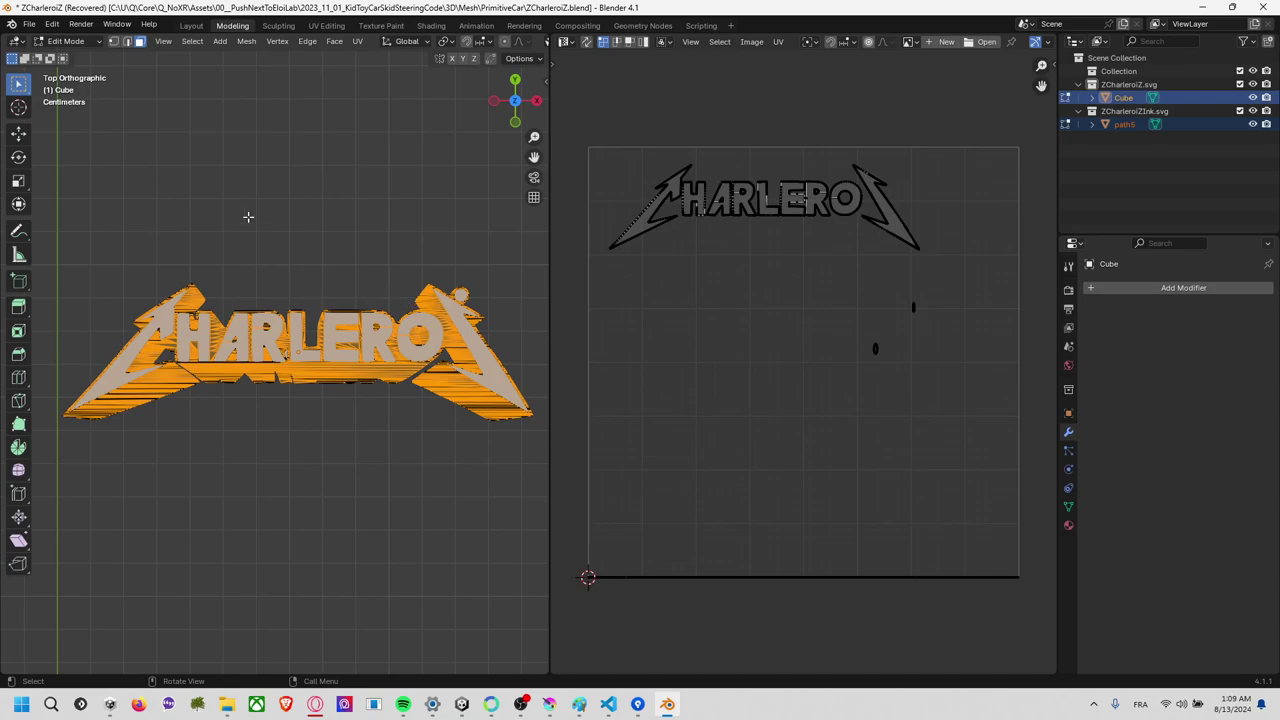
pyautogui.press('F3')
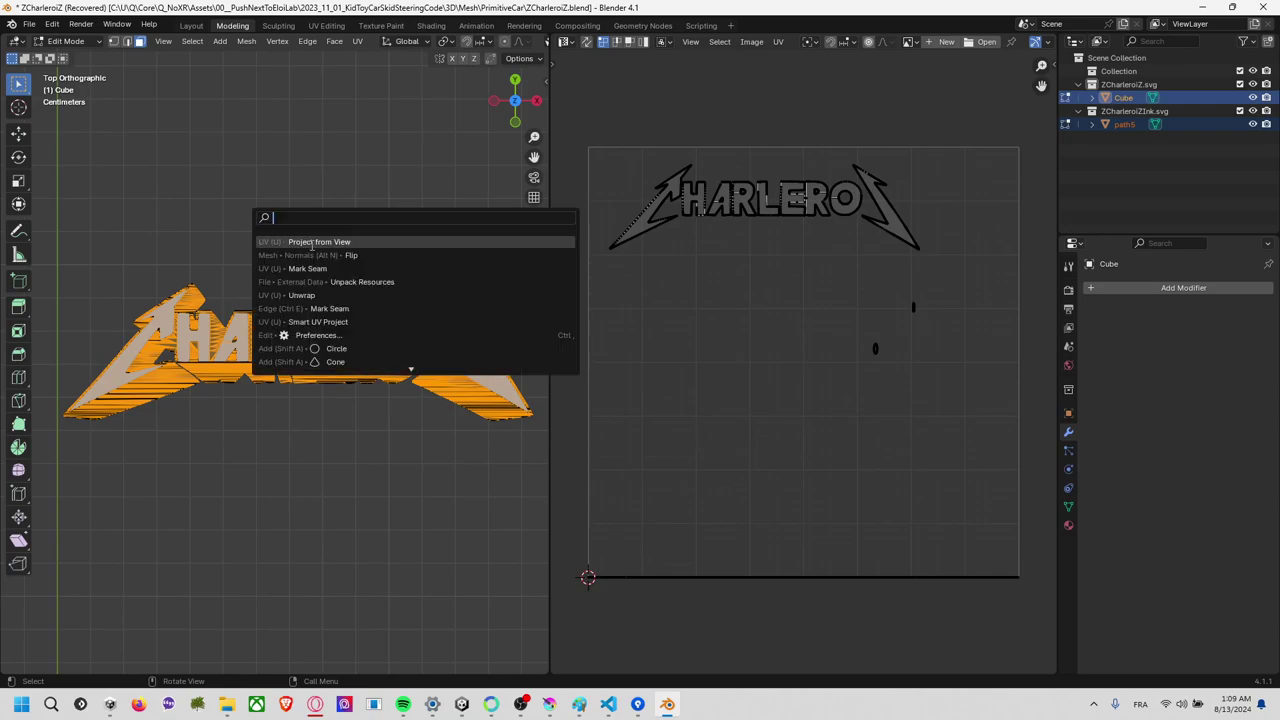
pyautogui.click(312, 246)
# Scale and move the logo UVs to span nearly edge to edge across the square's top.
pyautogui.moveTo(632, 272); pyautogui.dragTo(1000, 481)
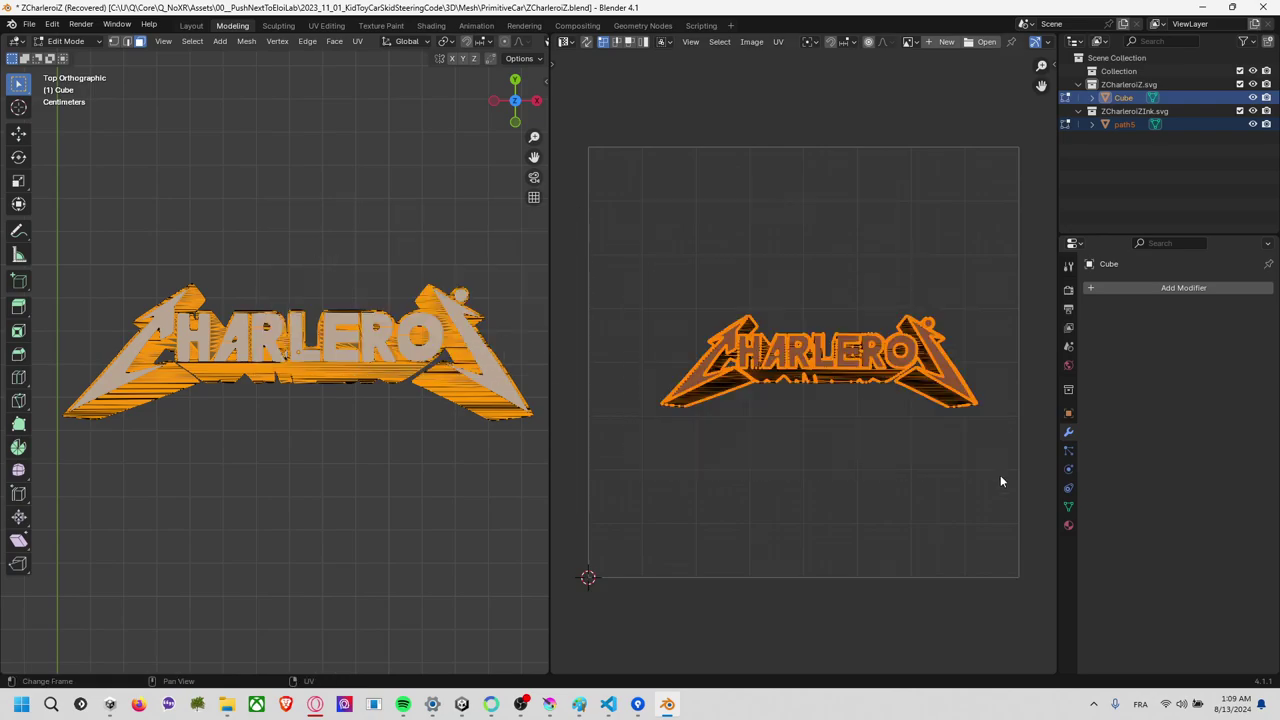
pyautogui.press('s')
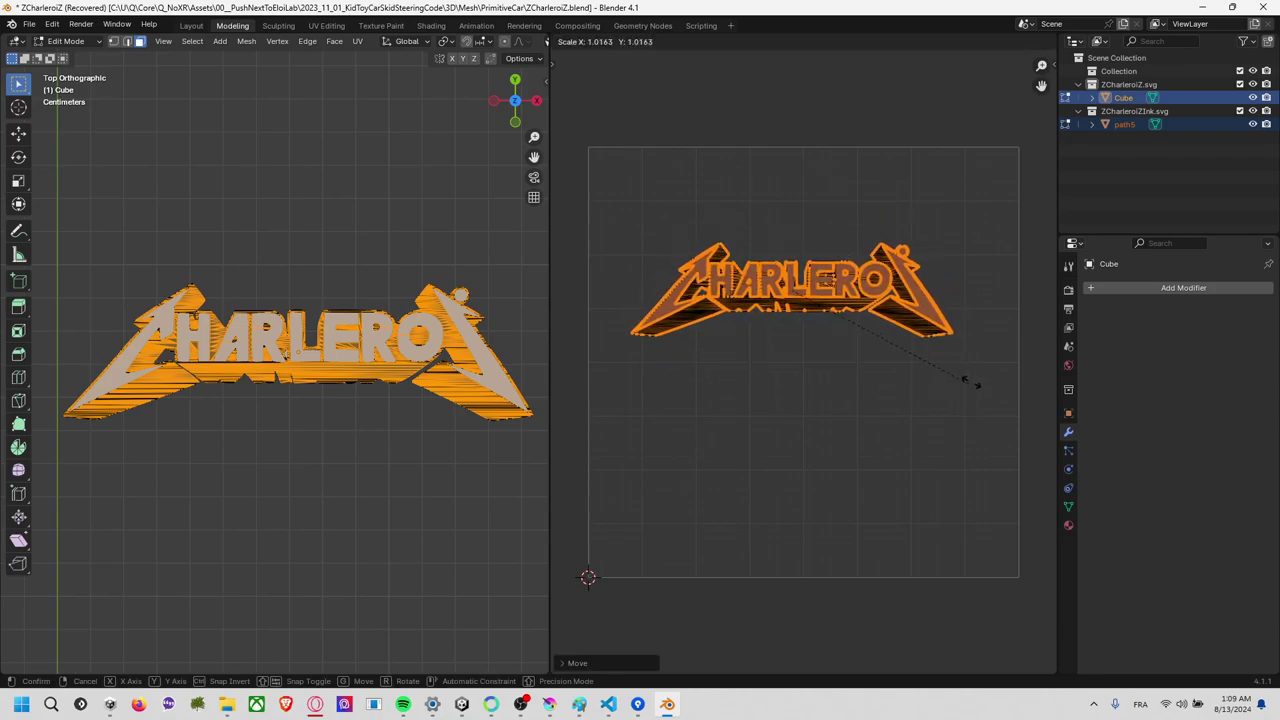
pyautogui.click(1040, 373)
pyautogui.press('g')
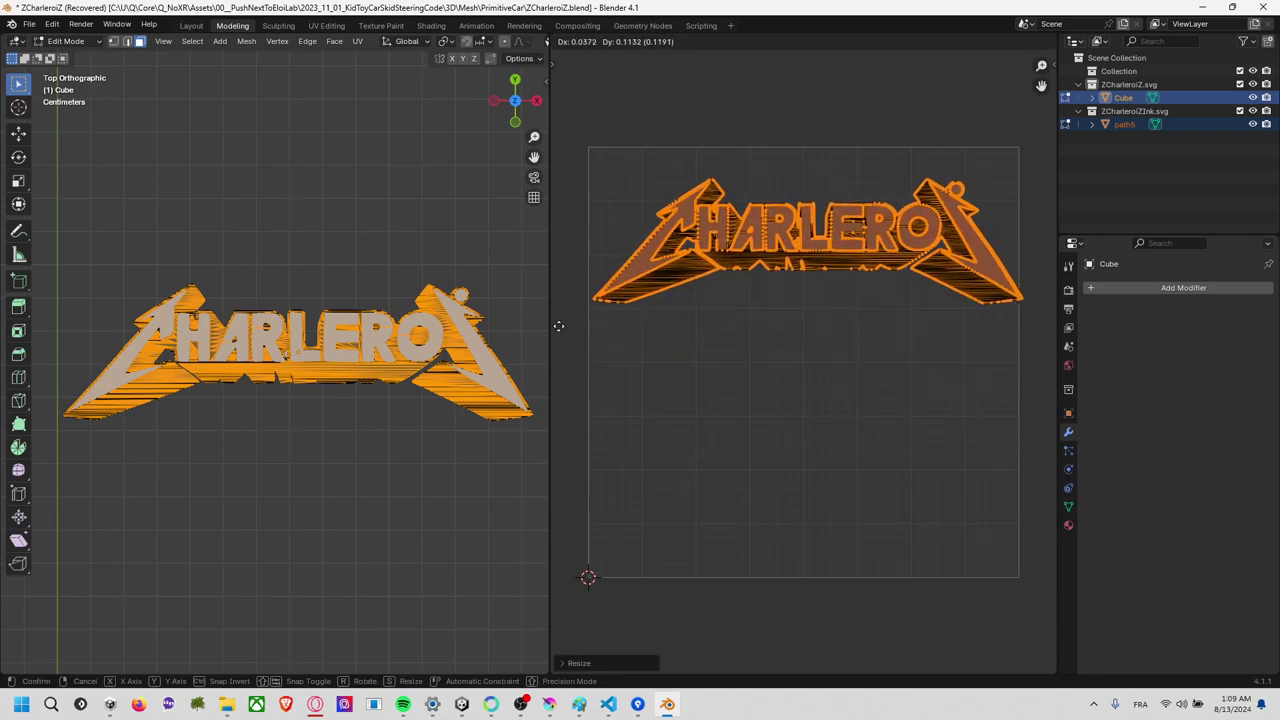
pyautogui.click(770, 364)
pyautogui.press('s')
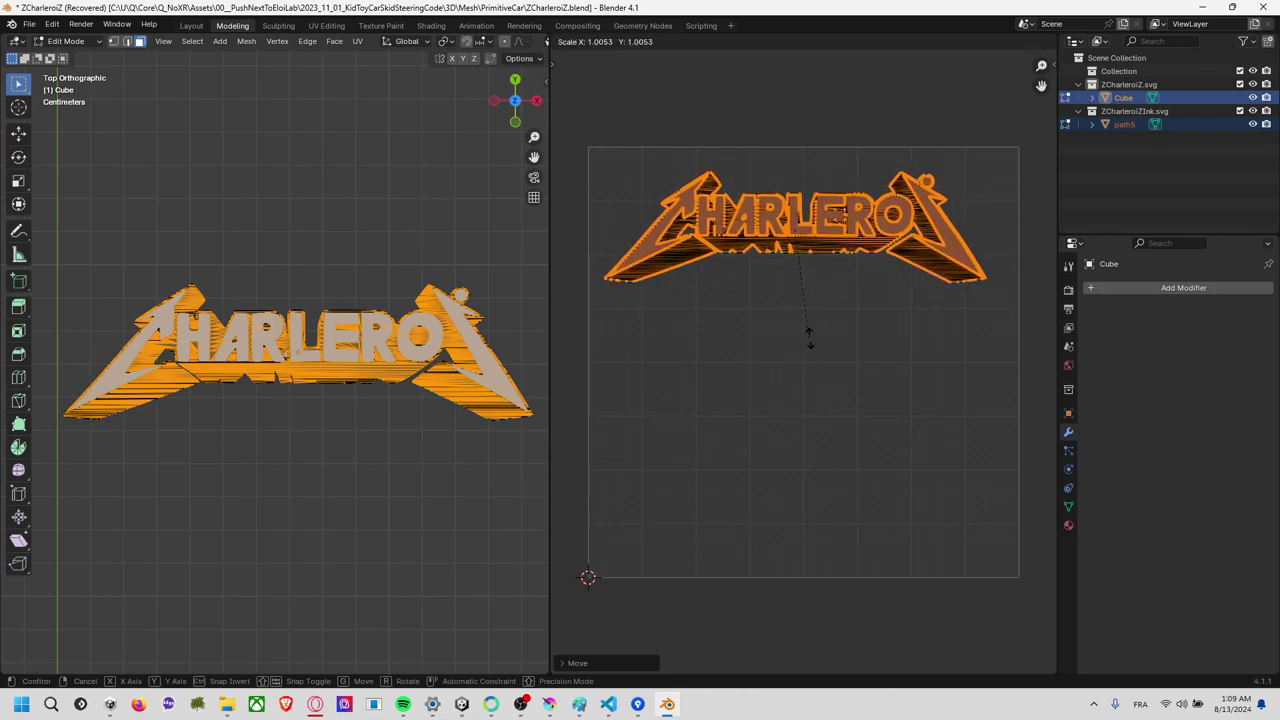
pyautogui.click(838, 341)
pyautogui.press('g')
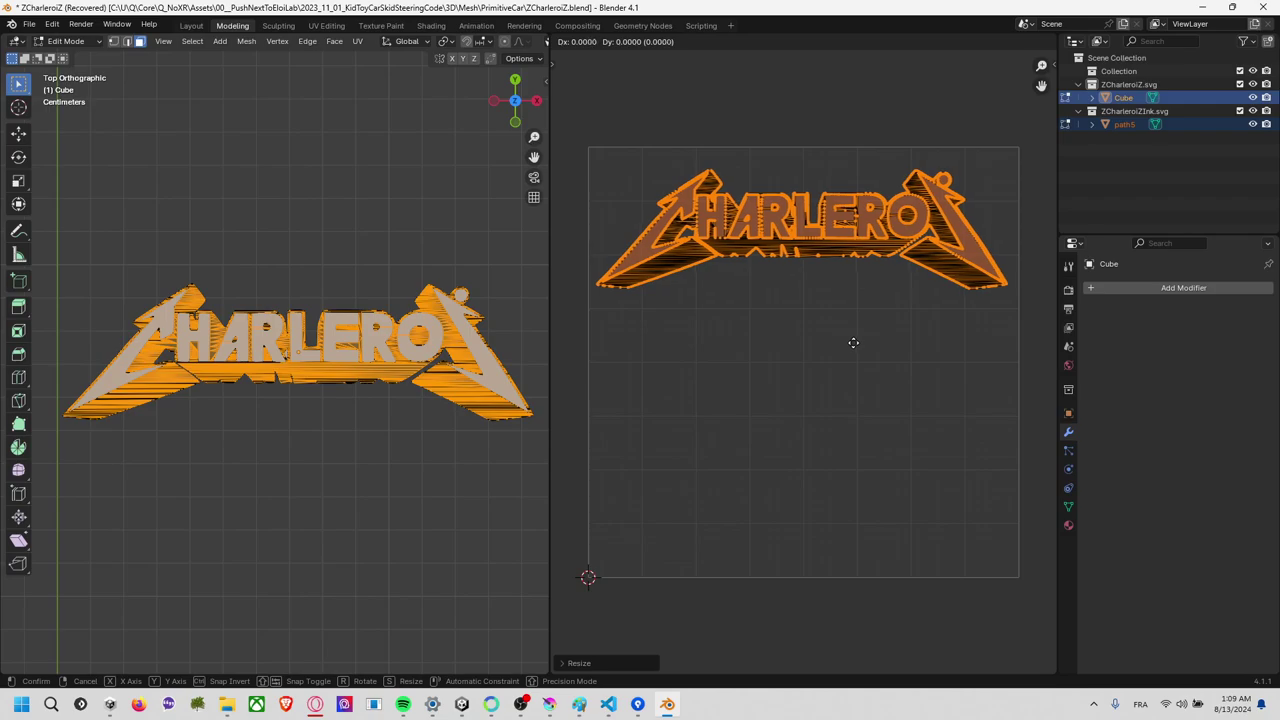
pyautogui.click(854, 342)
pyautogui.click(388, 468)
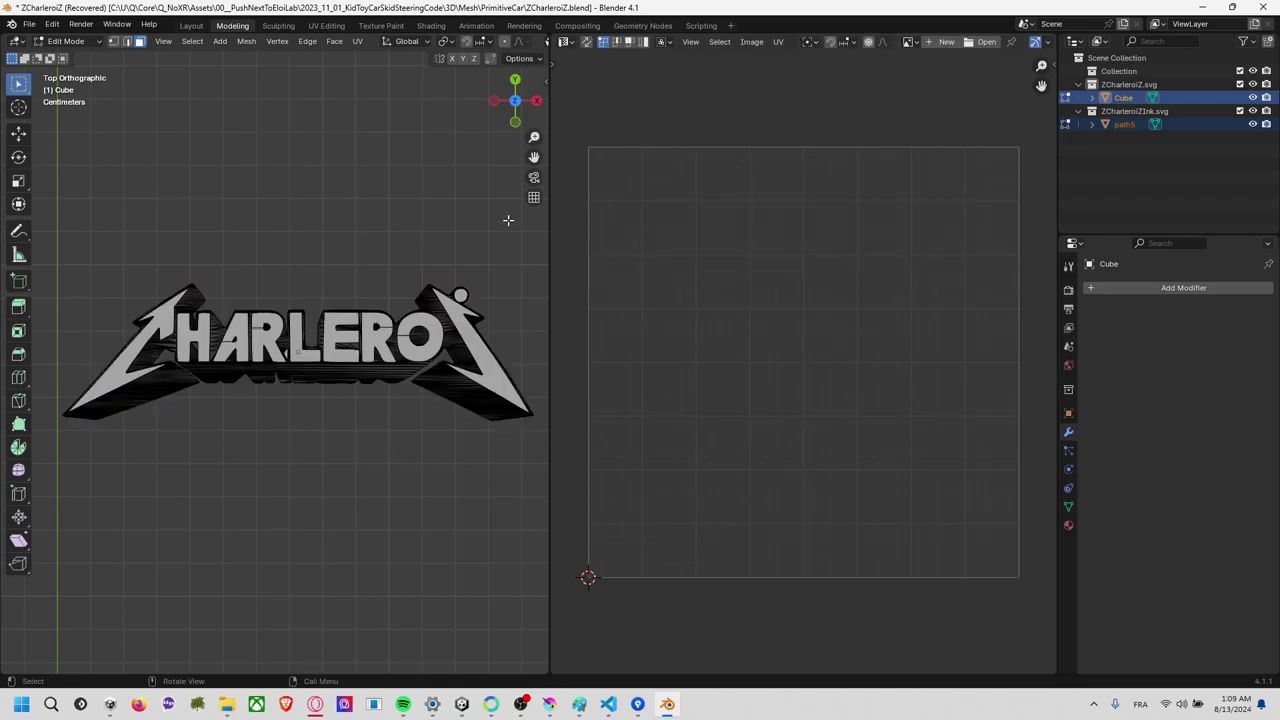
# Select the edge-on logo bar from the front view and orbit to inspect it.
pyautogui.click(515, 121)
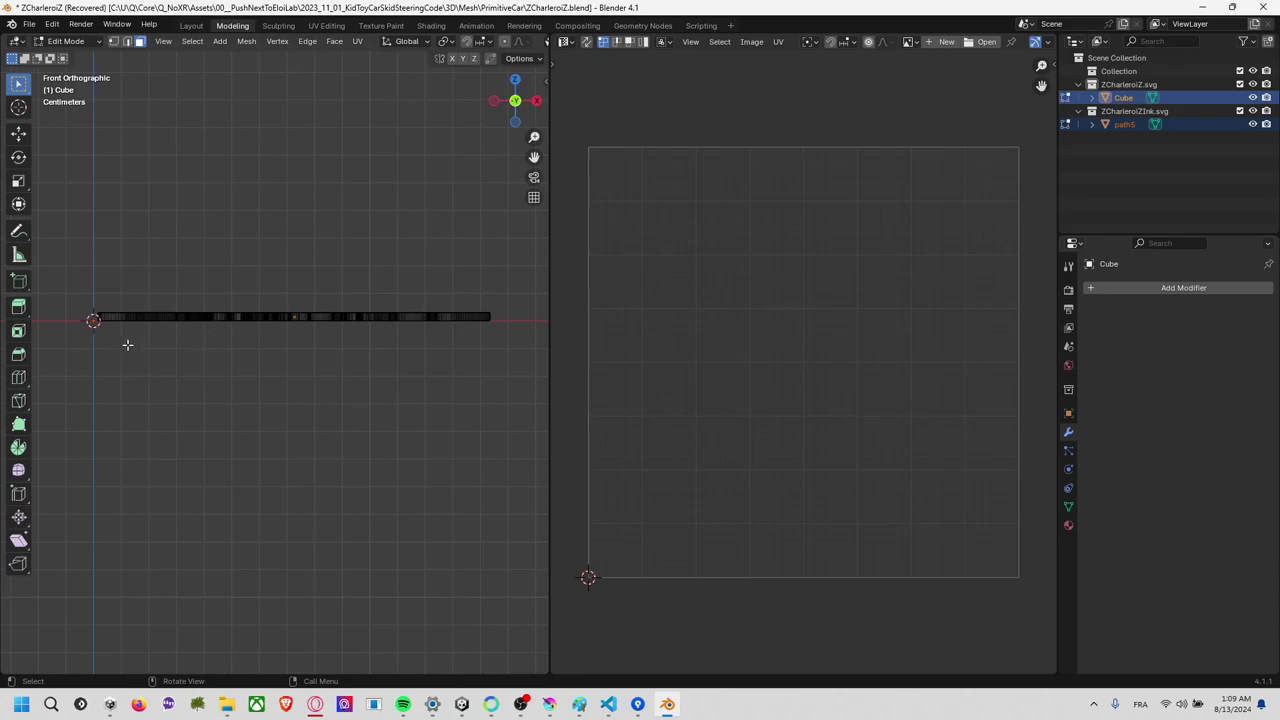
pyautogui.scroll(1, 125, 334)
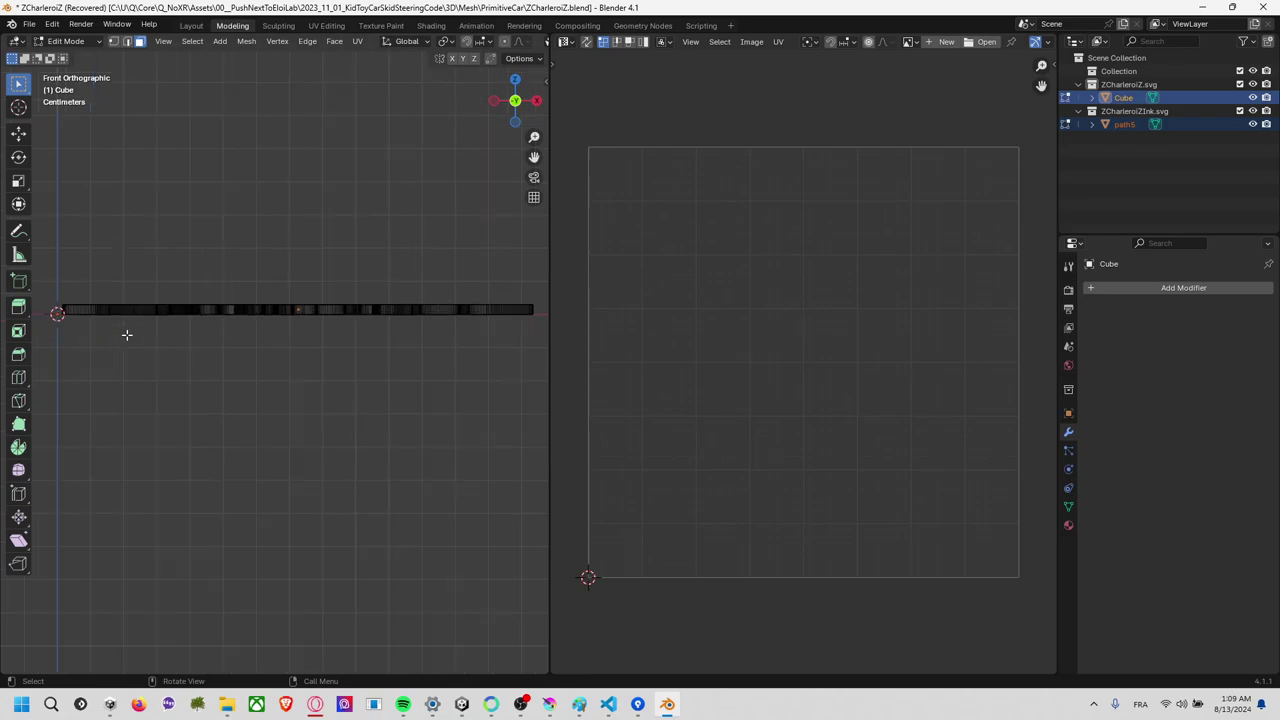
pyautogui.scroll(-1, 127, 334)
pyautogui.moveTo(80, 314); pyautogui.dragTo(520, 319)
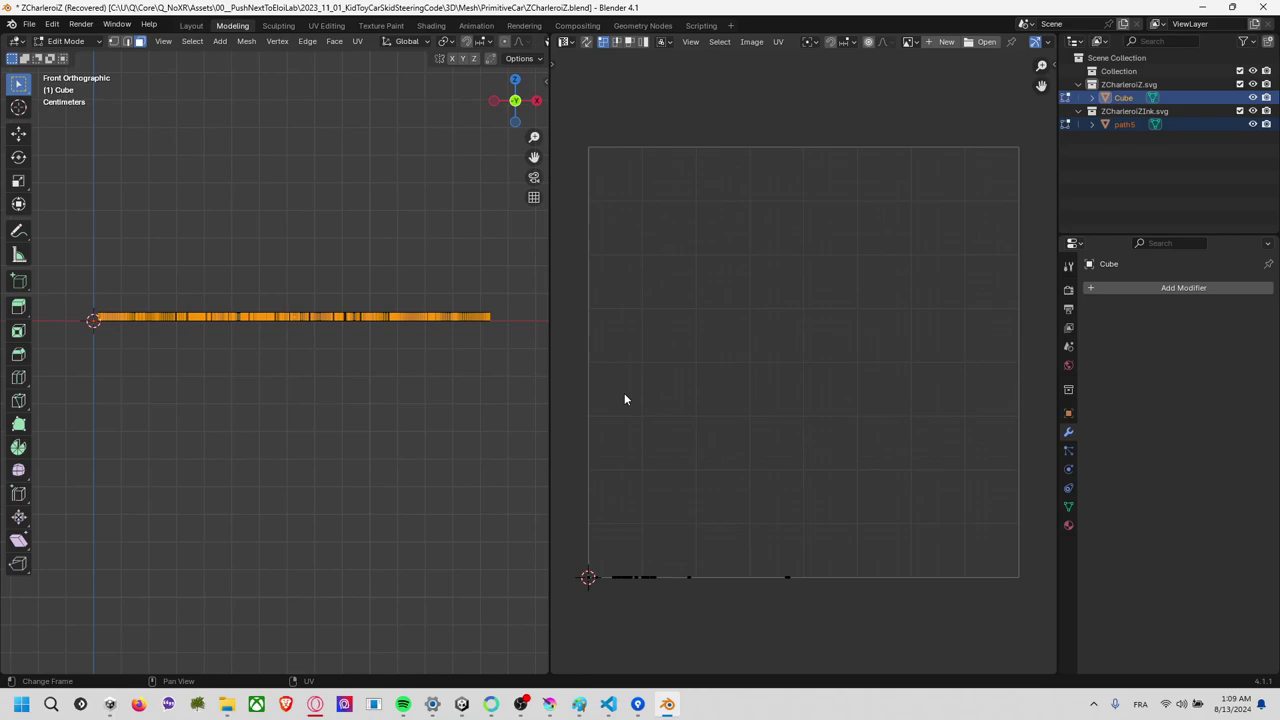
pyautogui.scroll(-3, 628, 410)
pyautogui.moveTo(434, 343)
pyautogui.mouseDown(button='middle')
pyautogui.moveTo(302, 341)
pyautogui.moveTo(518, 123)
pyautogui.mouseUp(button='middle')
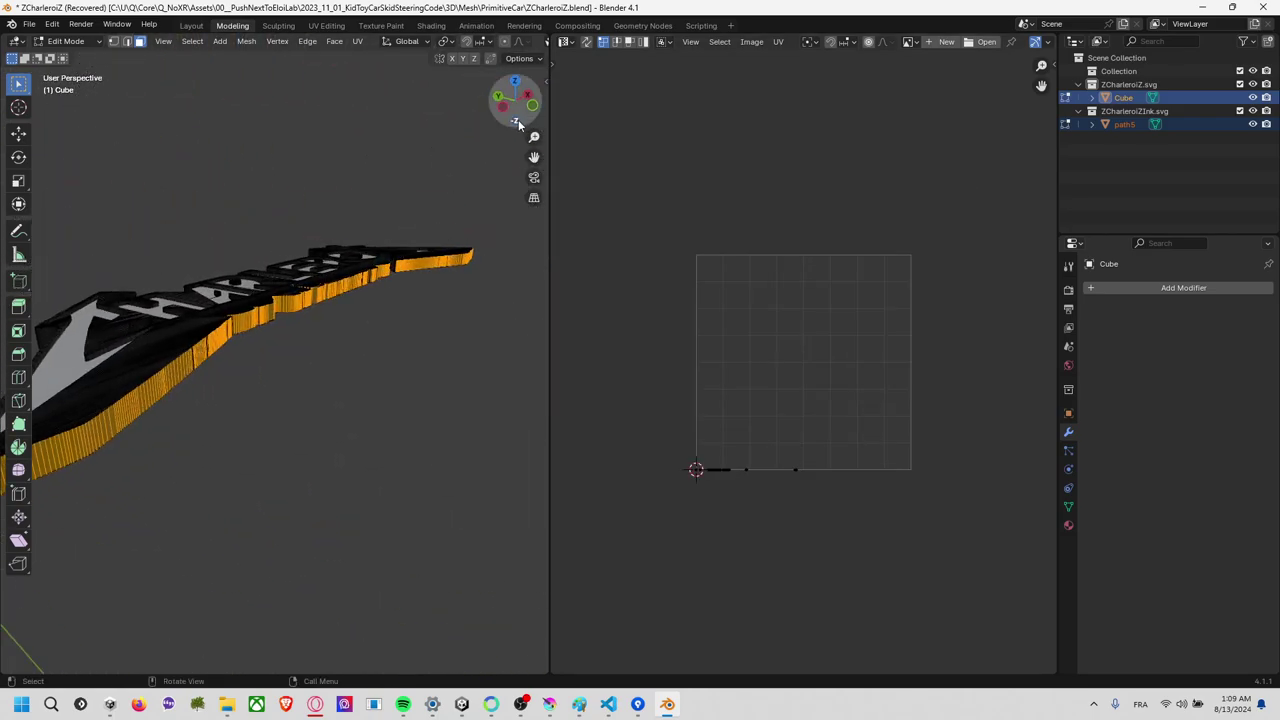
pyautogui.click(532, 104)
# Switch to wireframe and box-select the whole logo bar through its thickness.
pyautogui.press('z')
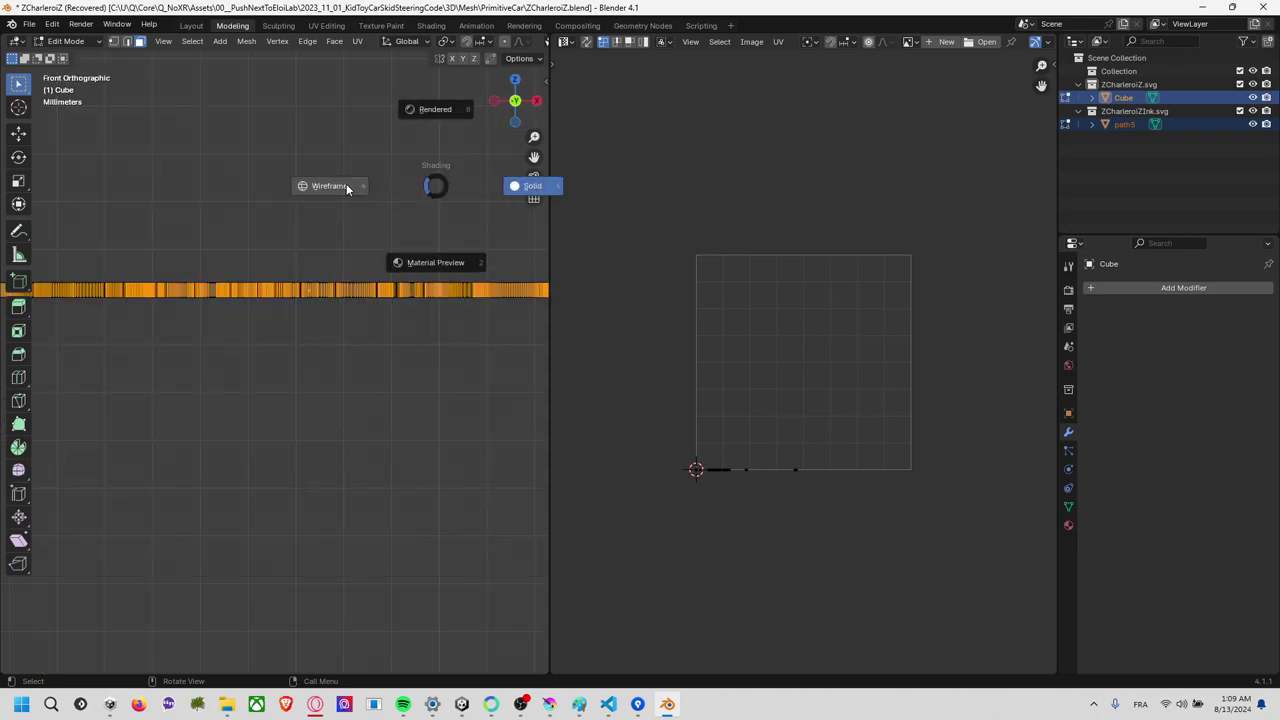
pyautogui.click(347, 188)
pyautogui.scroll(-3, 337, 195)
pyautogui.click(149, 279)
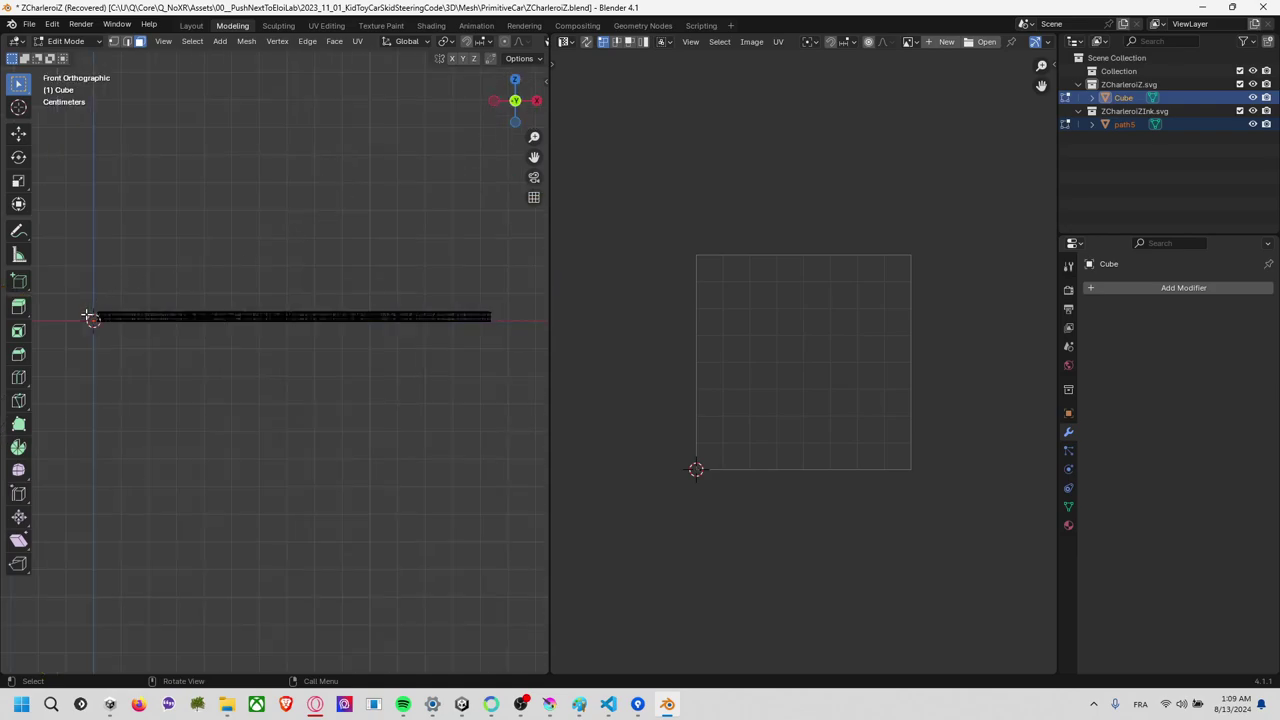
pyautogui.moveTo(88, 316); pyautogui.dragTo(507, 319)
pyautogui.scroll(4, 326, 284)
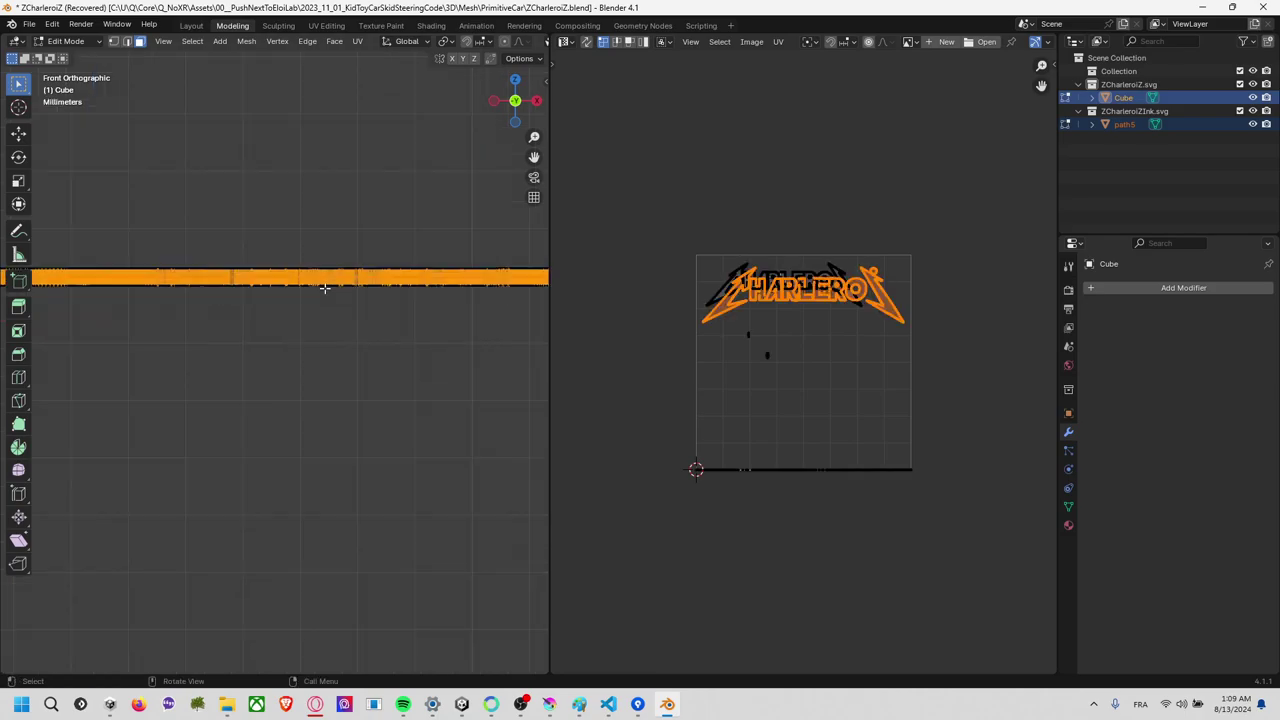
pyautogui.scroll(3, 331, 264)
pyautogui.scroll(-5, 331, 264)
pyautogui.scroll(-3, 330, 273)
pyautogui.scroll(1, 330, 273)
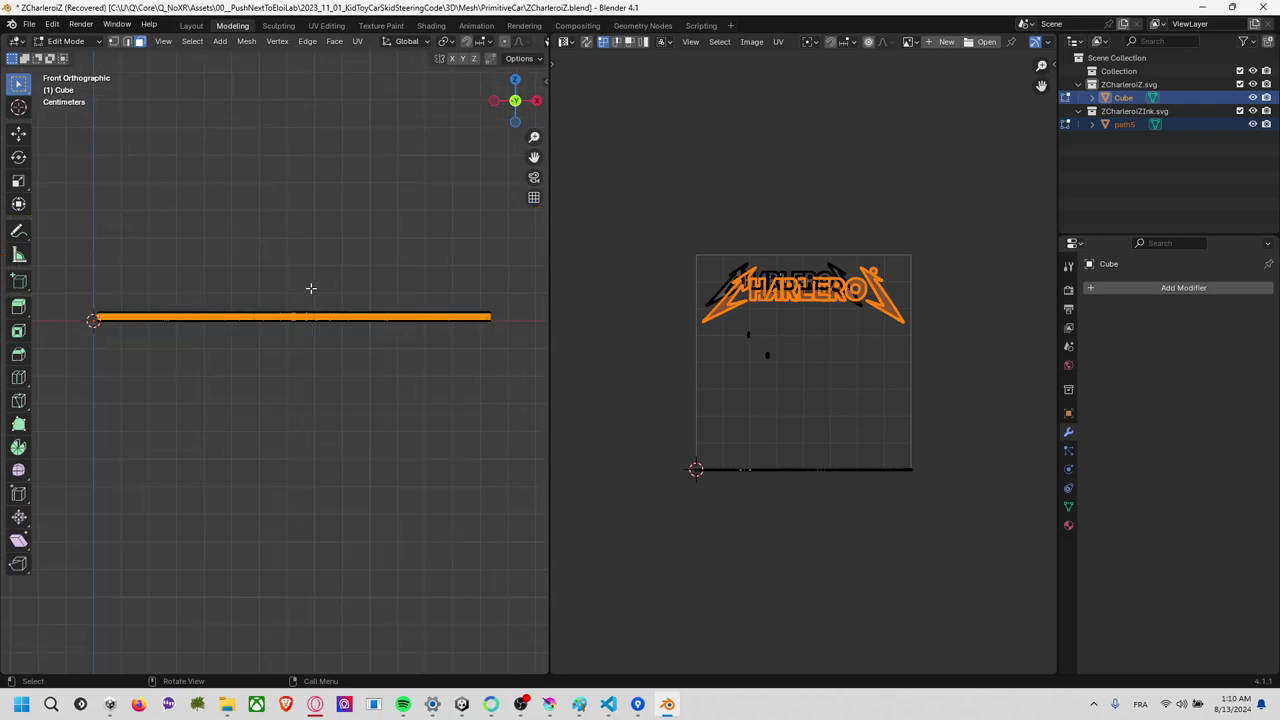
pyautogui.scroll(1, 508, 343)
# Widen the 3D view, make path5 active and box-select its edge-on bar.
pyautogui.moveTo(548, 367); pyautogui.dragTo(690, 367)
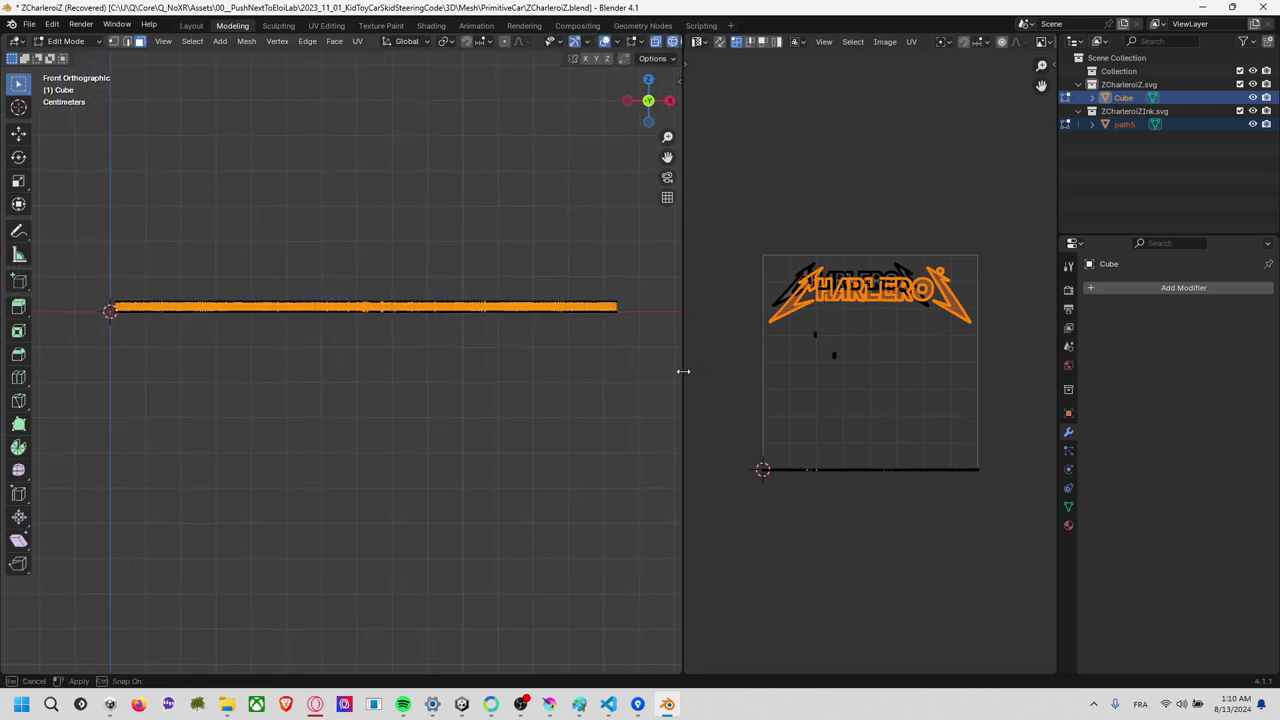
pyautogui.click(119, 302)
pyautogui.moveTo(111, 307); pyautogui.dragTo(633, 310)
pyautogui.moveTo(627, 298)
pyautogui.mouseDown(button='middle')
pyautogui.moveTo(534, 341)
pyautogui.moveTo(560, 209)
pyautogui.moveTo(523, 111)
pyautogui.moveTo(500, 178)
pyautogui.moveTo(517, 237)
pyautogui.mouseUp(button='middle')
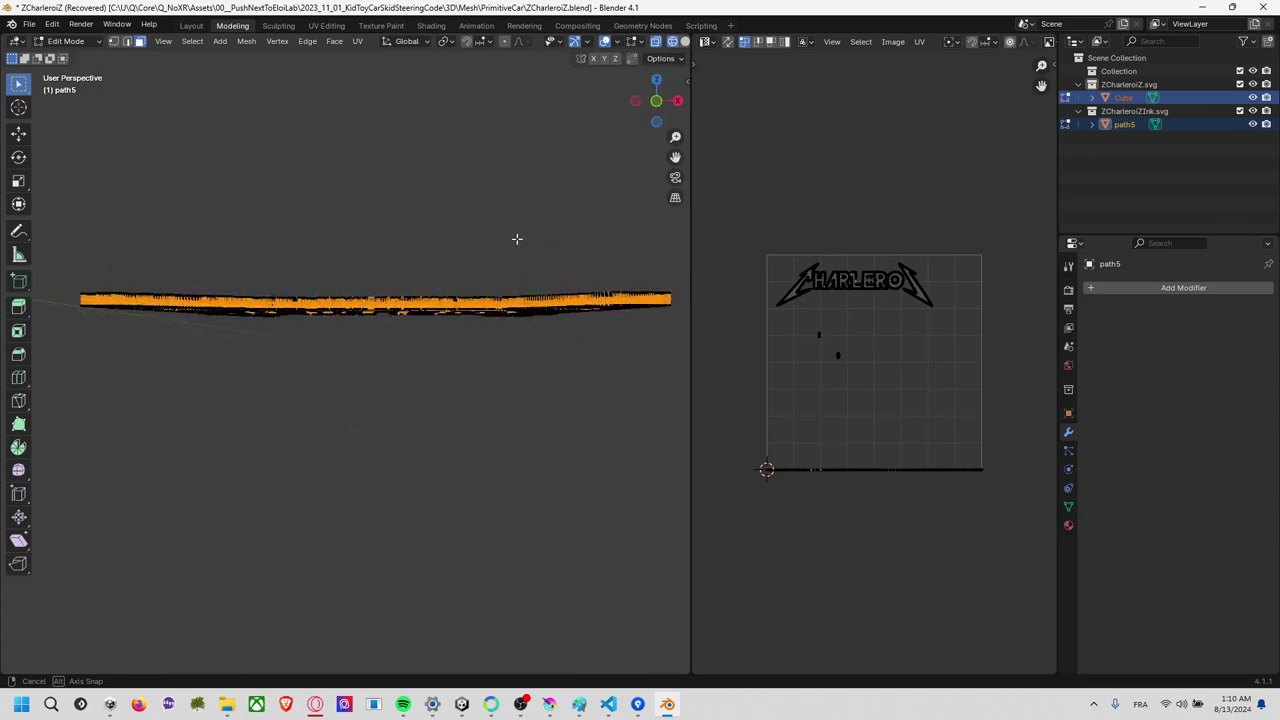
pyautogui.click(655, 97)
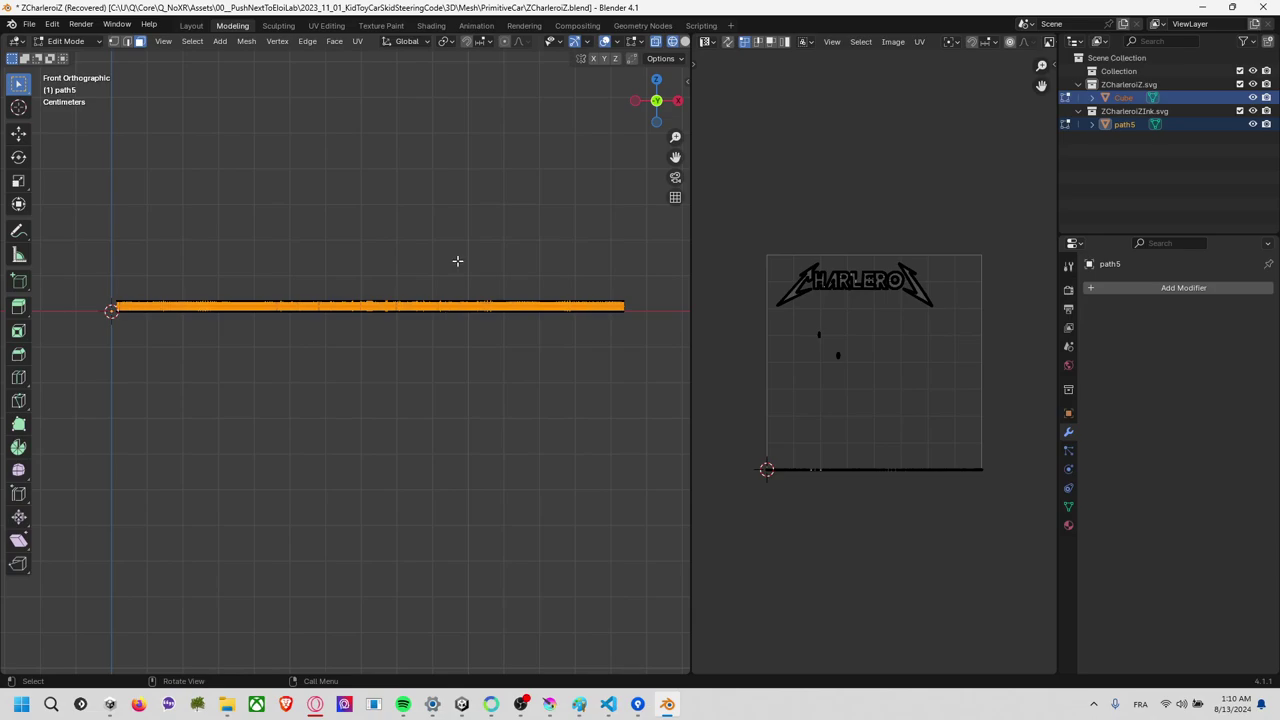
# Clear and retry the path5 selection, orbiting to inspect the lettering.
pyautogui.hotkey('alt', 'a')
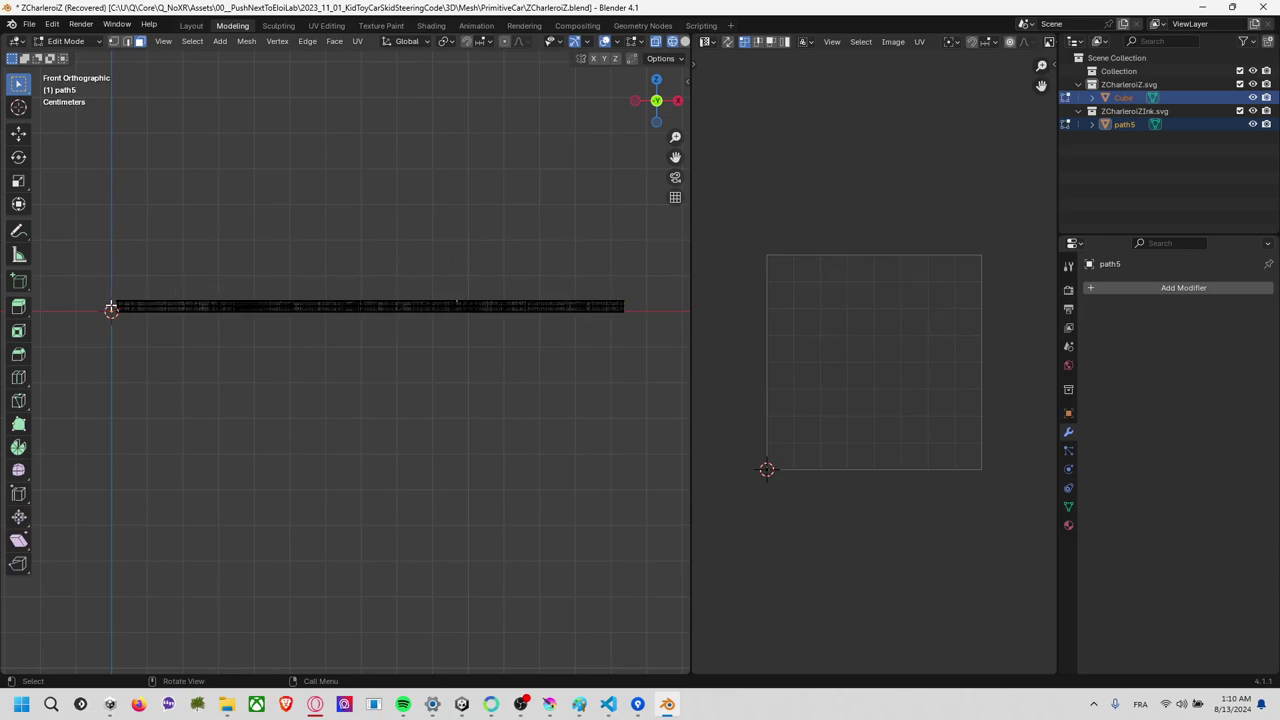
pyautogui.moveTo(111, 308)
pyautogui.mouseDown()
pyautogui.moveTo(644, 317)
pyautogui.moveTo(55, 305)
pyautogui.mouseUp()
pyautogui.hotkey('alt', 'a')
pyautogui.moveTo(237, 297); pyautogui.dragTo(334, 251, button='middle')
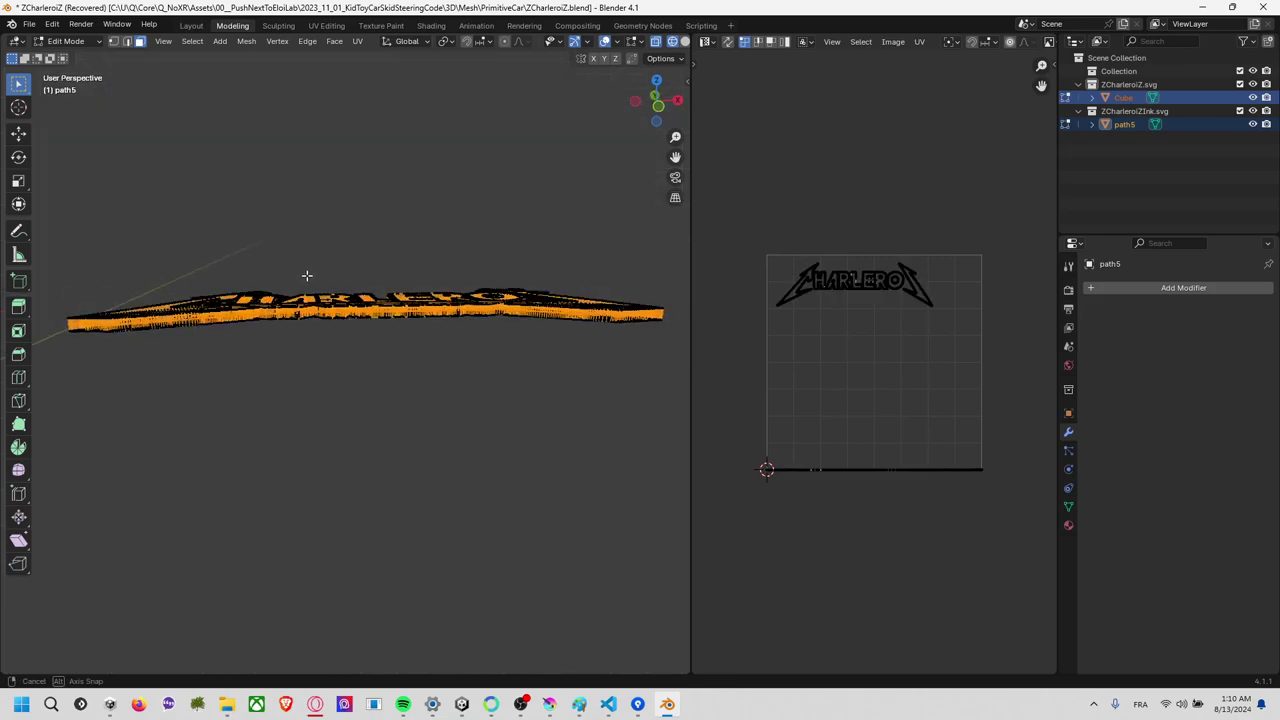
pyautogui.hotkey('alt', 'a')
pyautogui.scroll(5, 334, 257)
pyautogui.scroll(2, 334, 257)
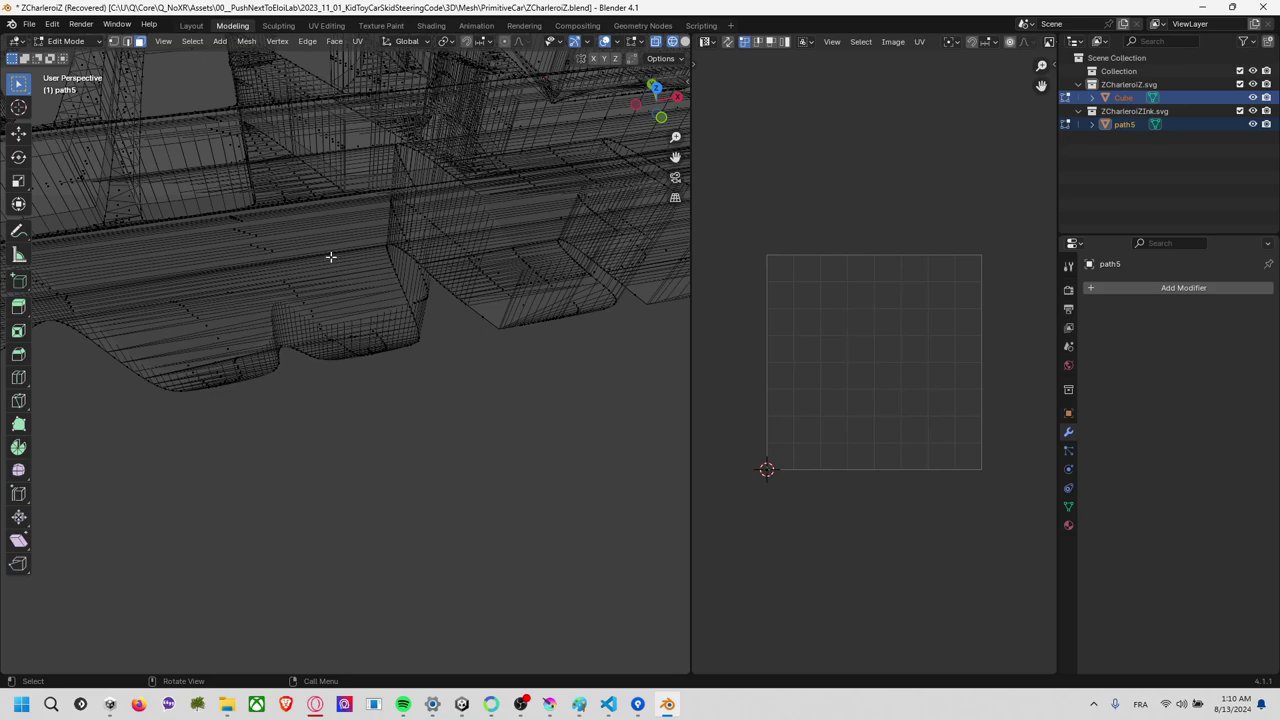
pyautogui.scroll(-2, 328, 259)
pyautogui.scroll(-3, 326, 260)
pyautogui.scroll(-3, 320, 263)
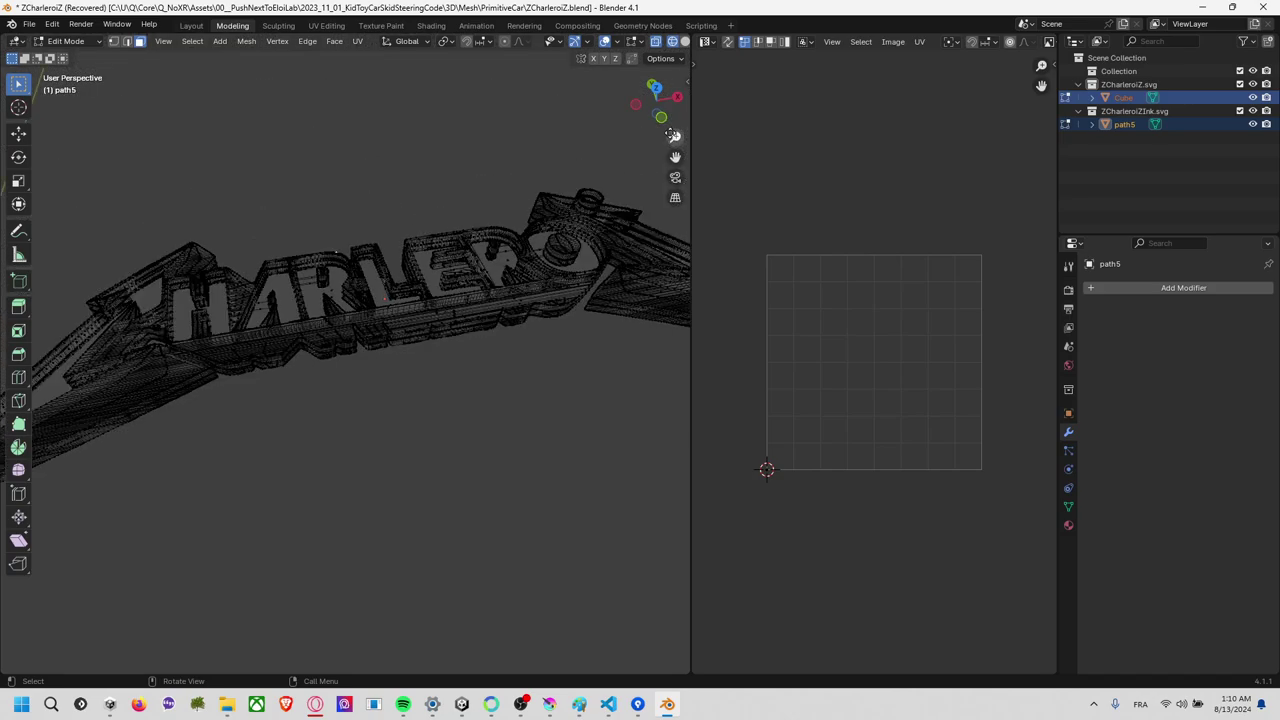
# Box-select the entire edge-on path5 mesh from front view and orbit to verify it.
pyautogui.click(651, 86)
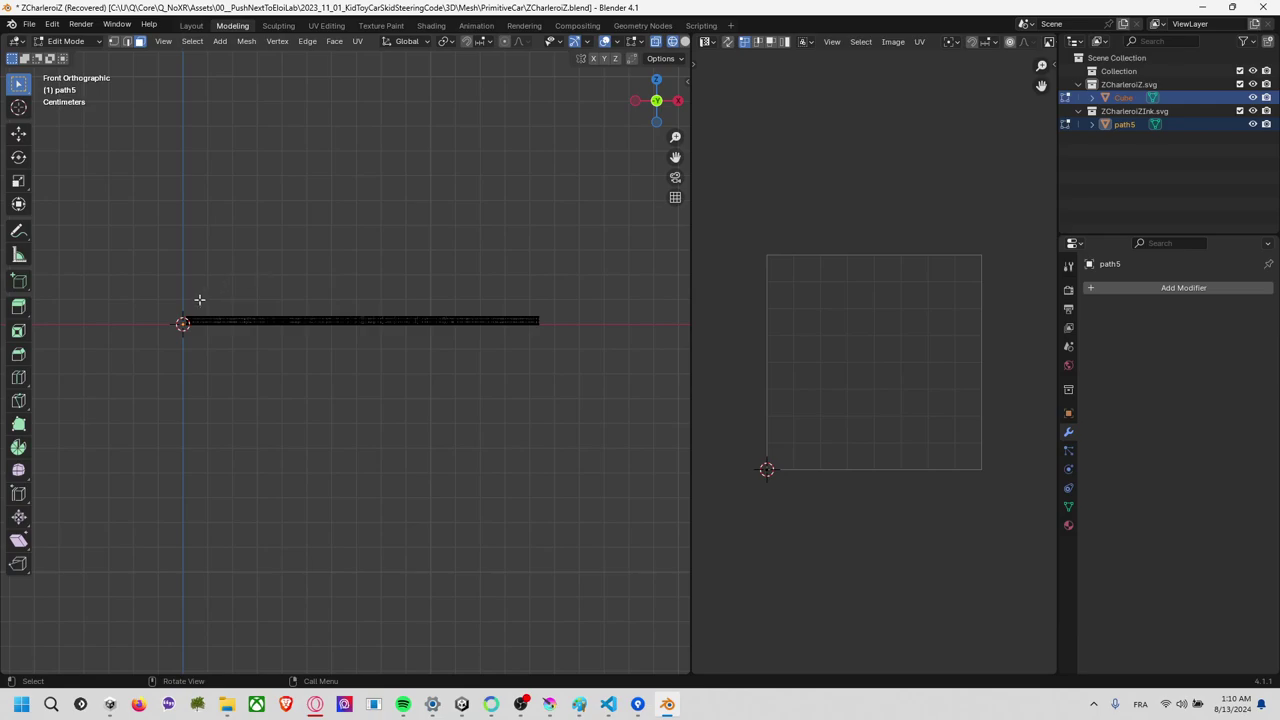
pyautogui.moveTo(178, 318); pyautogui.dragTo(555, 324)
pyautogui.scroll(4, 514, 320)
pyautogui.scroll(4, 505, 315)
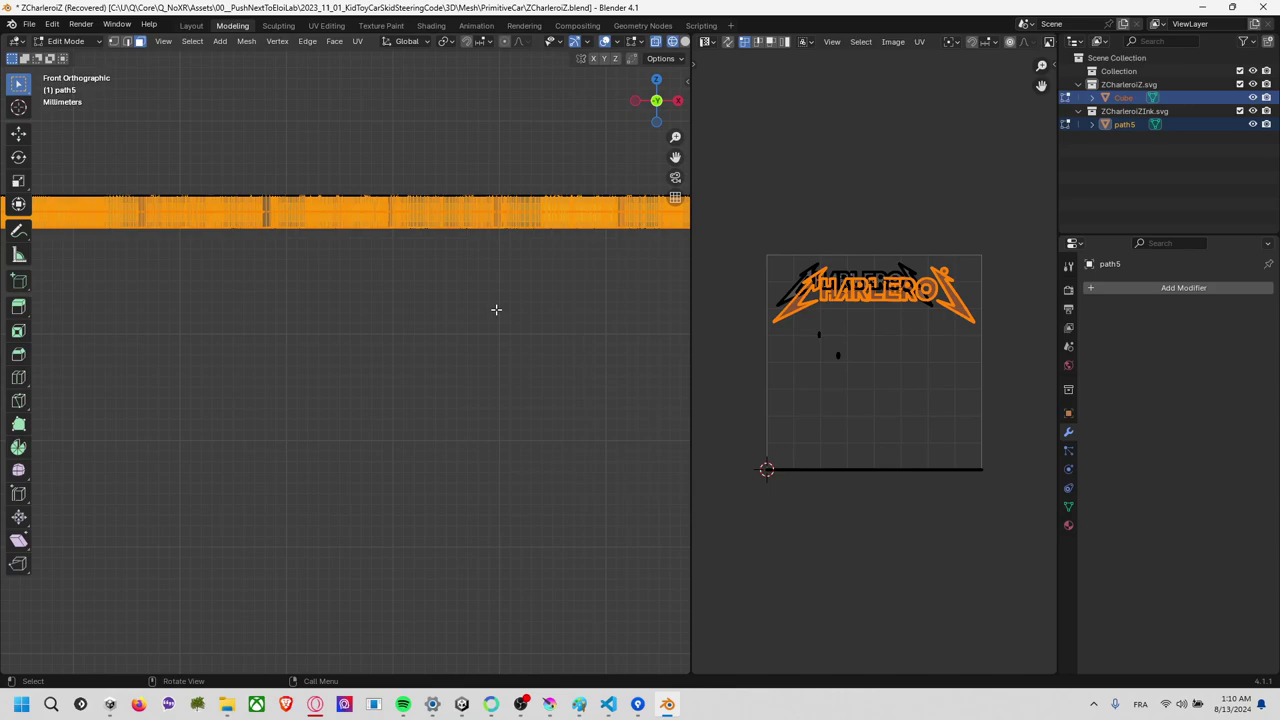
pyautogui.moveTo(451, 265); pyautogui.dragTo(435, 338, button='middle')
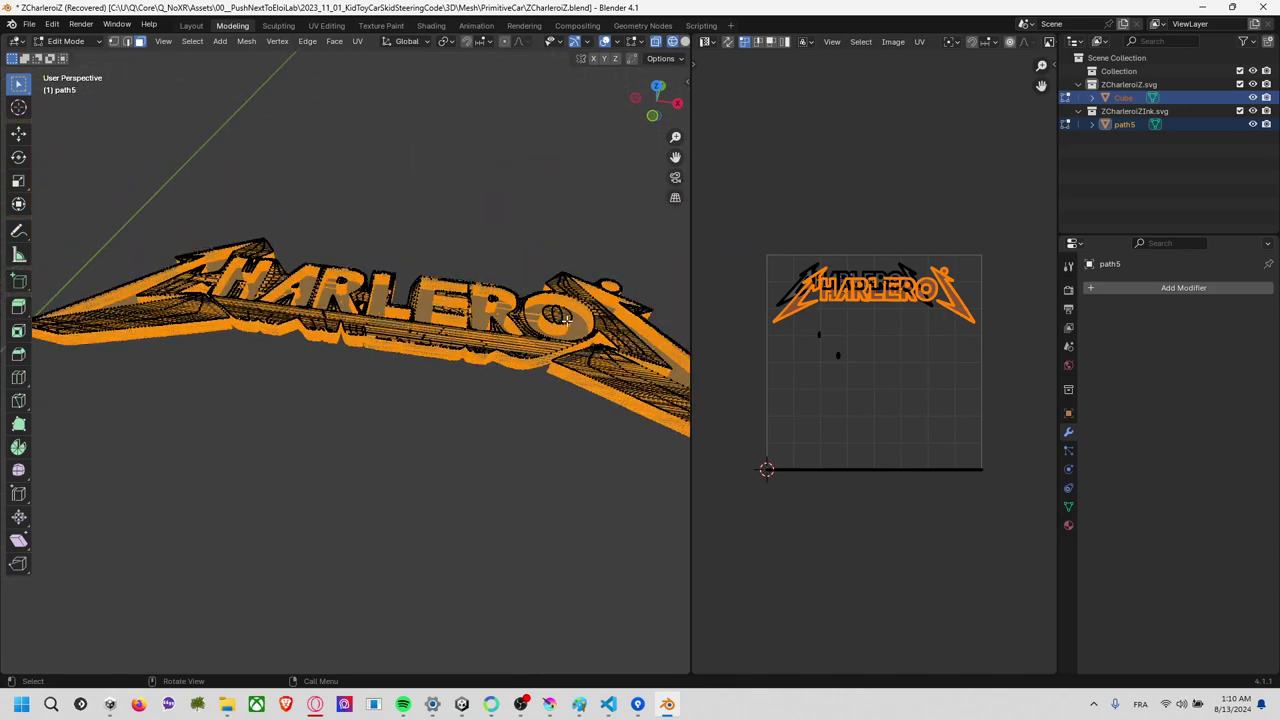
# Select all, then deselect linked pieces like the O and undo to restore them.
pyautogui.hotkey('alt', 'a')
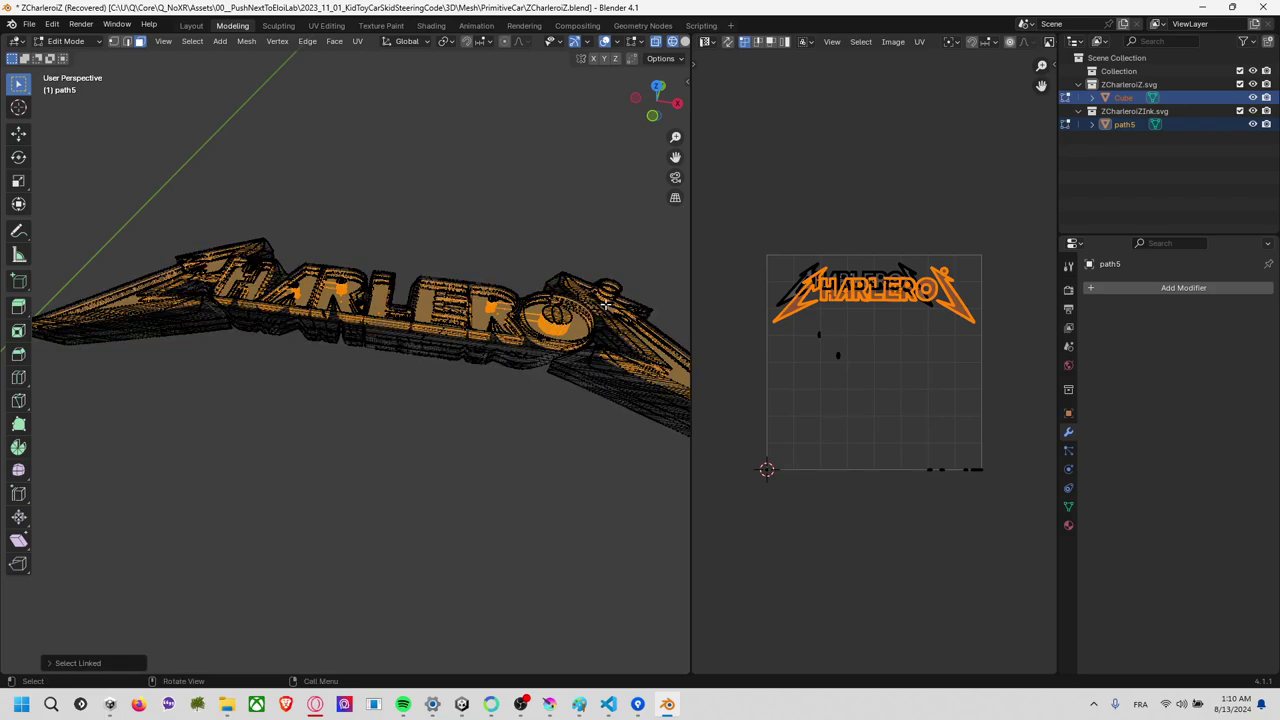
pyautogui.press('a')
pyautogui.hotkey('shift', 'l')
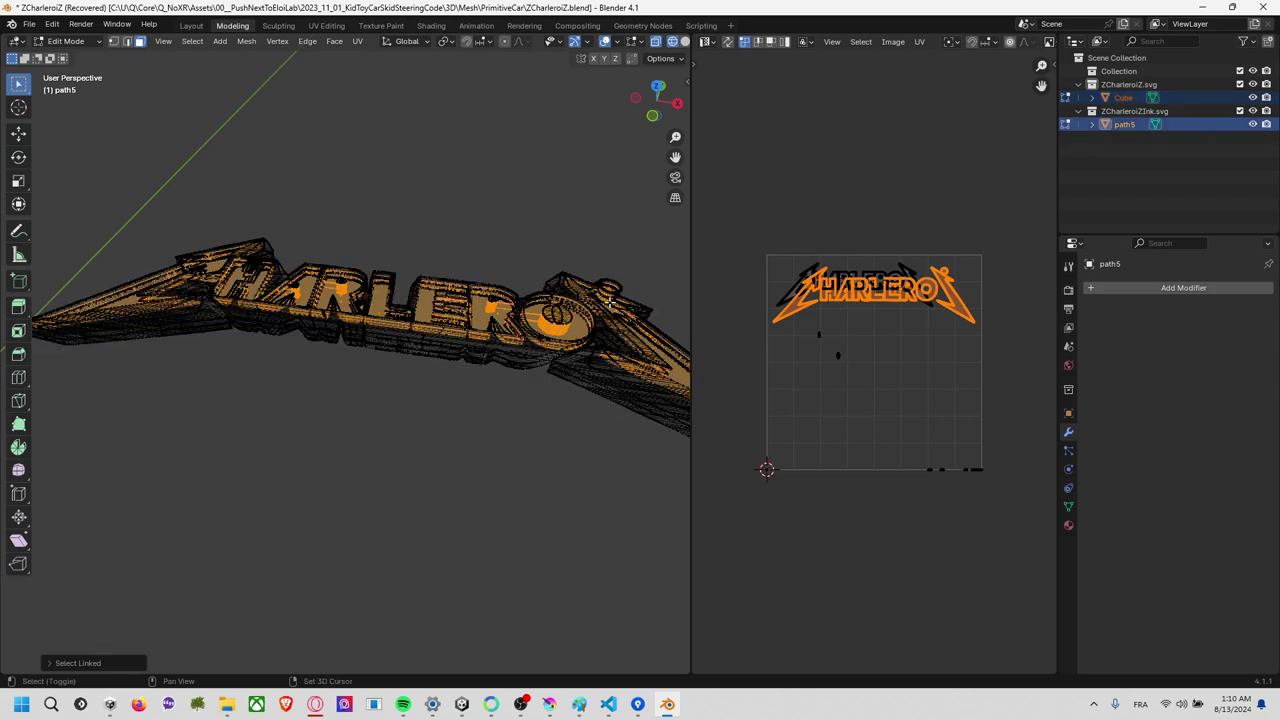
pyautogui.hotkey('ctrl', 'z')
pyautogui.moveTo(574, 298)
pyautogui.mouseDown(button='middle')
pyautogui.moveTo(523, 283)
pyautogui.moveTo(504, 305)
pyautogui.mouseUp(button='middle')
pyautogui.hotkey('shift', 'l')
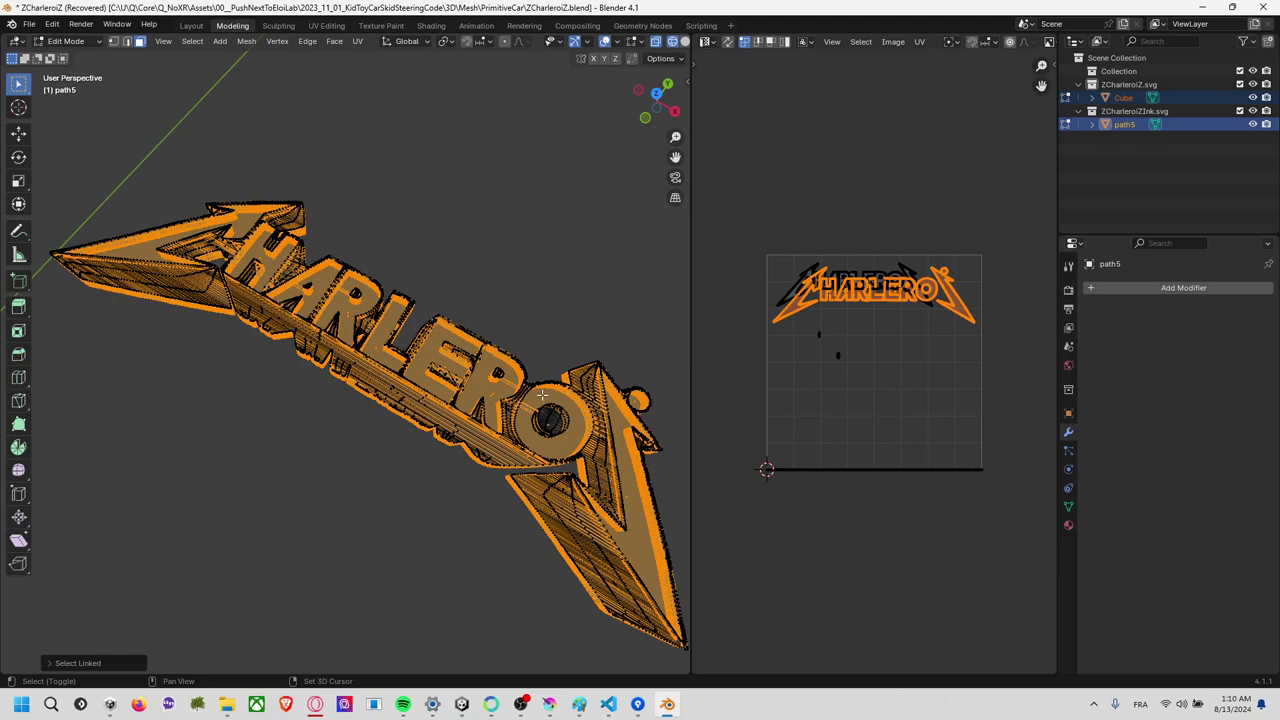
pyautogui.hotkey('ctrl', 'z')
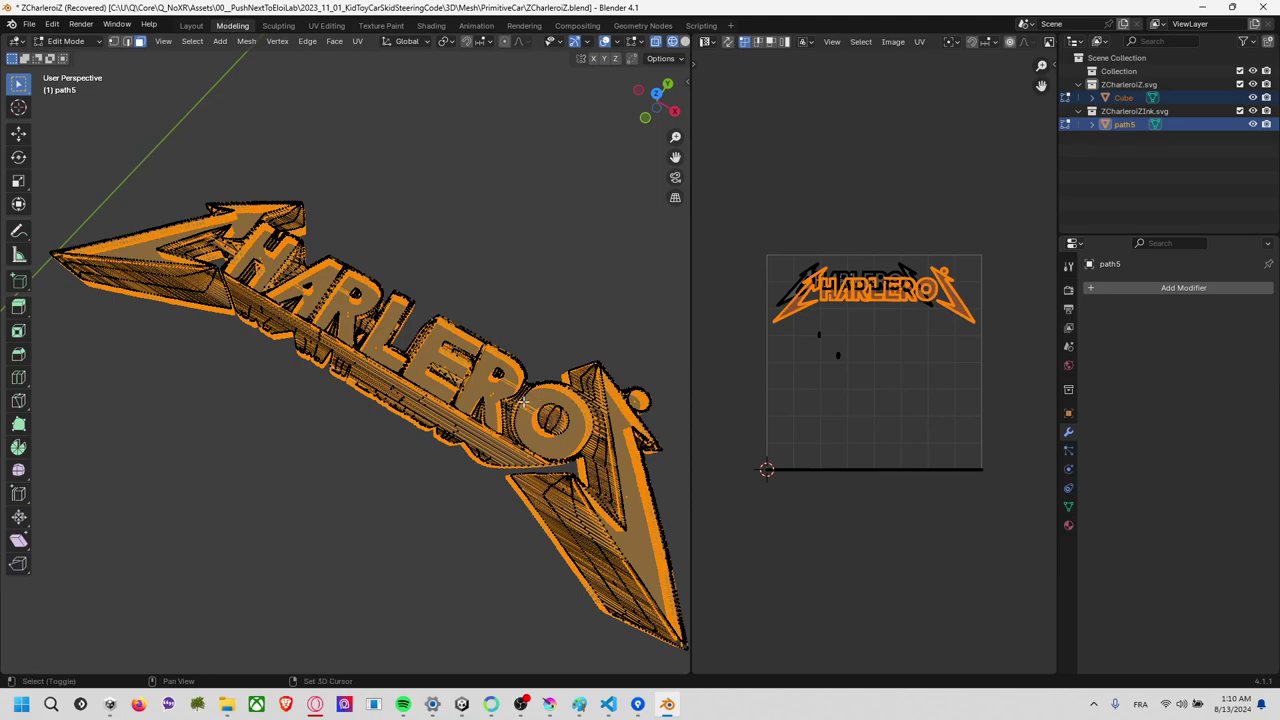
pyautogui.hotkey('shift', 'l')
pyautogui.hotkey('ctrl', 'z')
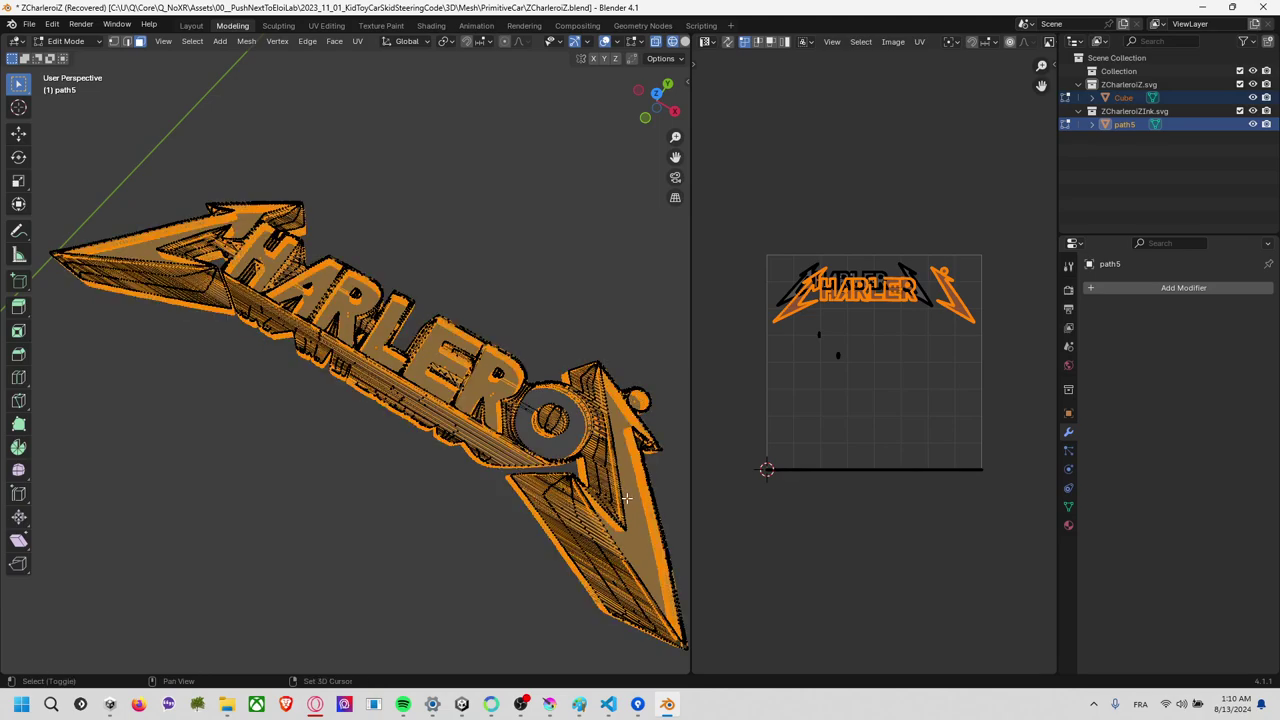
pyautogui.hotkey('shift', 'l')
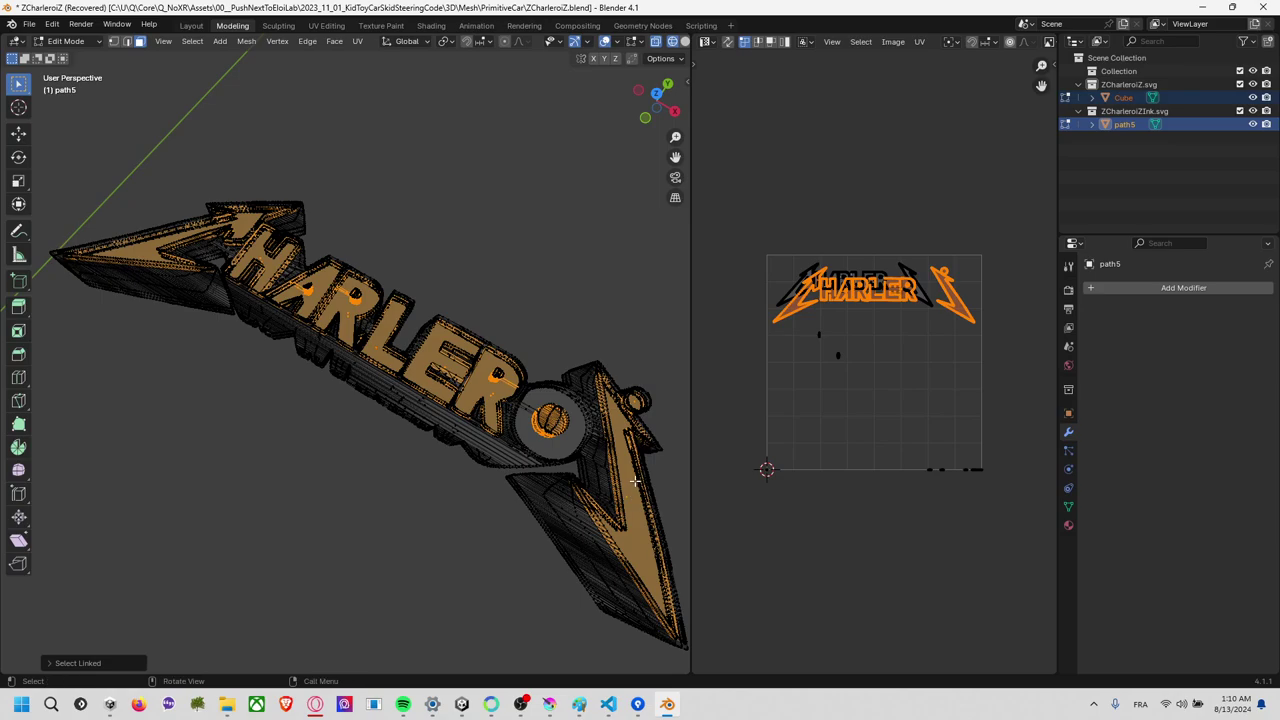
pyautogui.moveTo(634, 482); pyautogui.dragTo(608, 540, button='middle')
pyautogui.hotkey('ctrl', 'z')
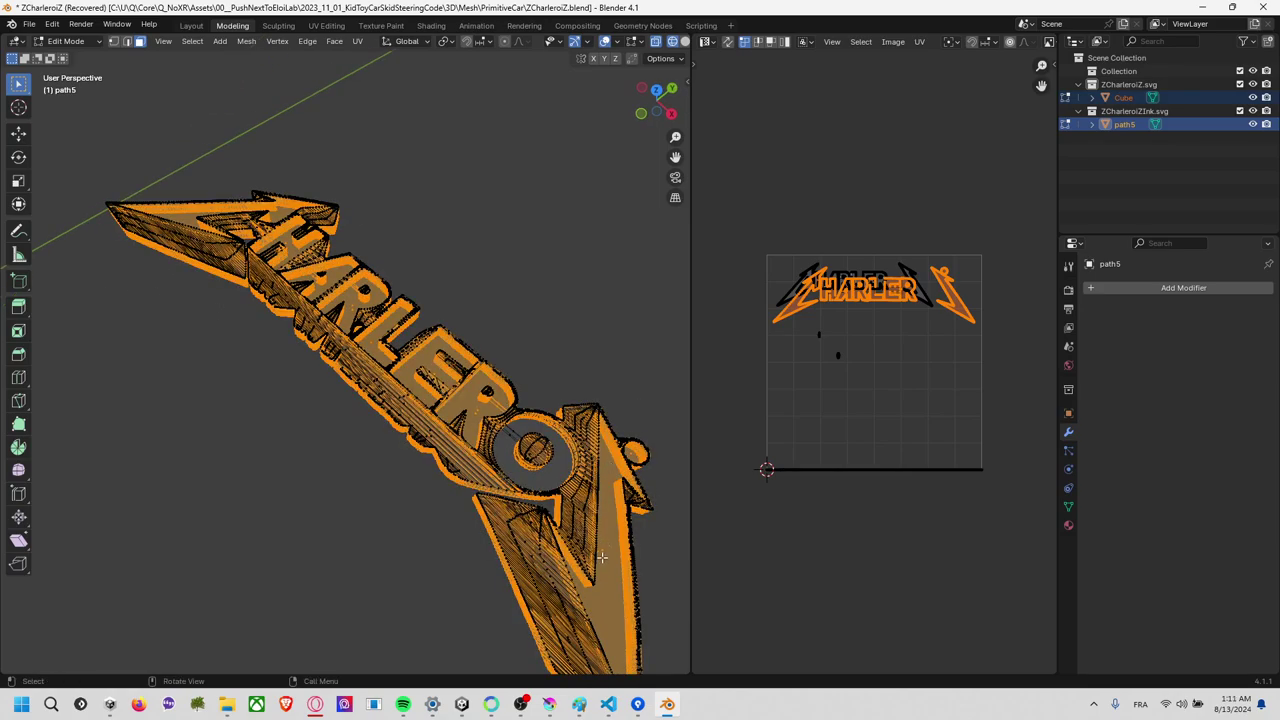
# Deselect the linked pieces near the O, the R, the E and the base outline, then reselect everything.
pyautogui.hotkey('shift', 'l')
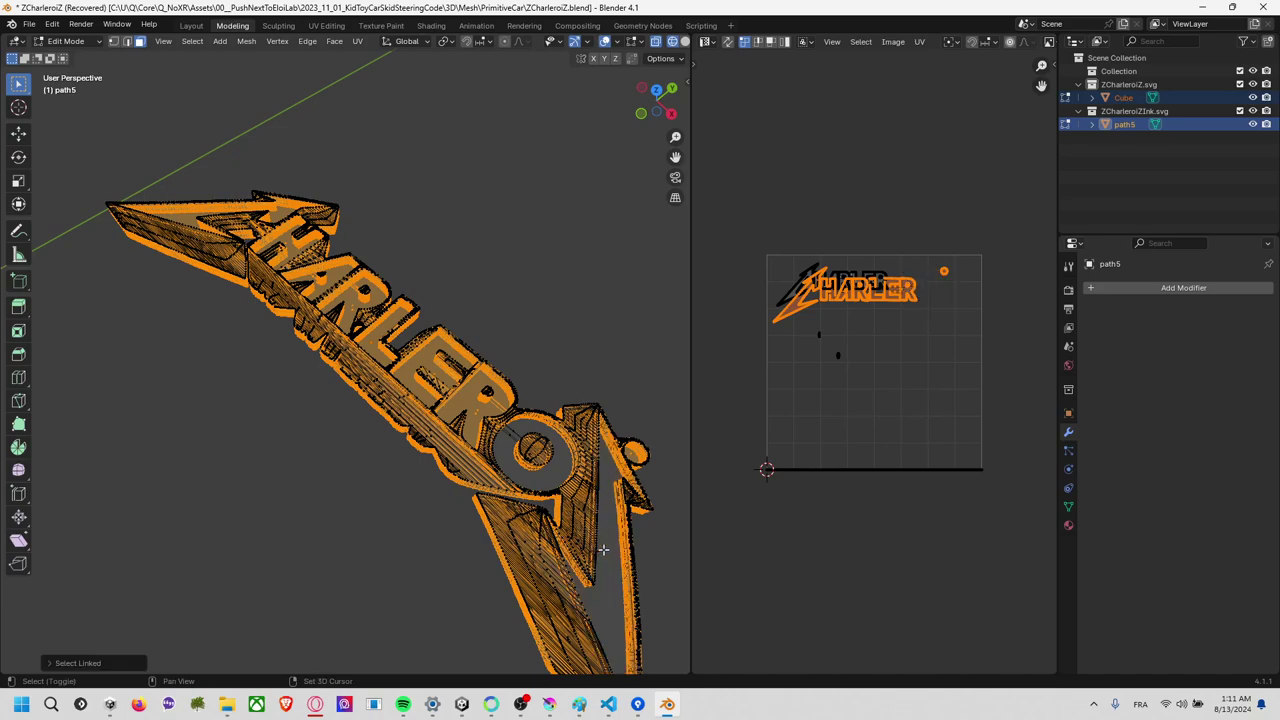
pyautogui.hotkey('shift', 'l')
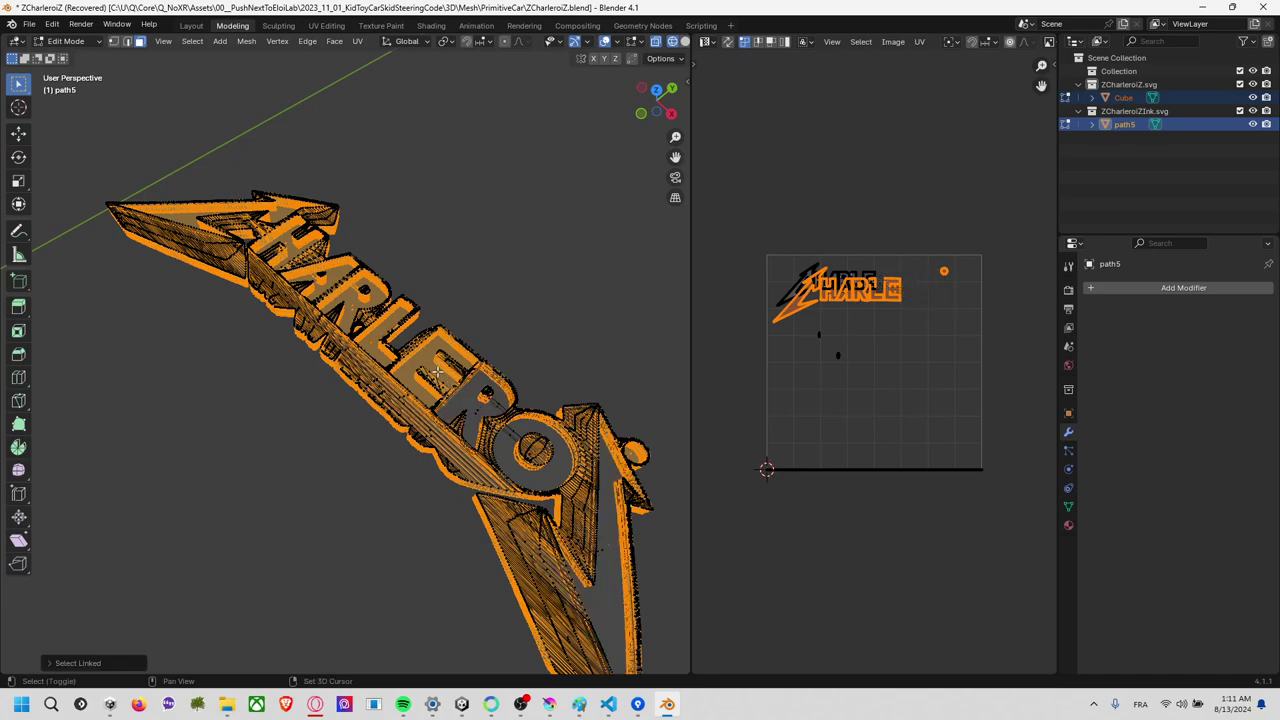
pyautogui.hotkey('shift', 'l')
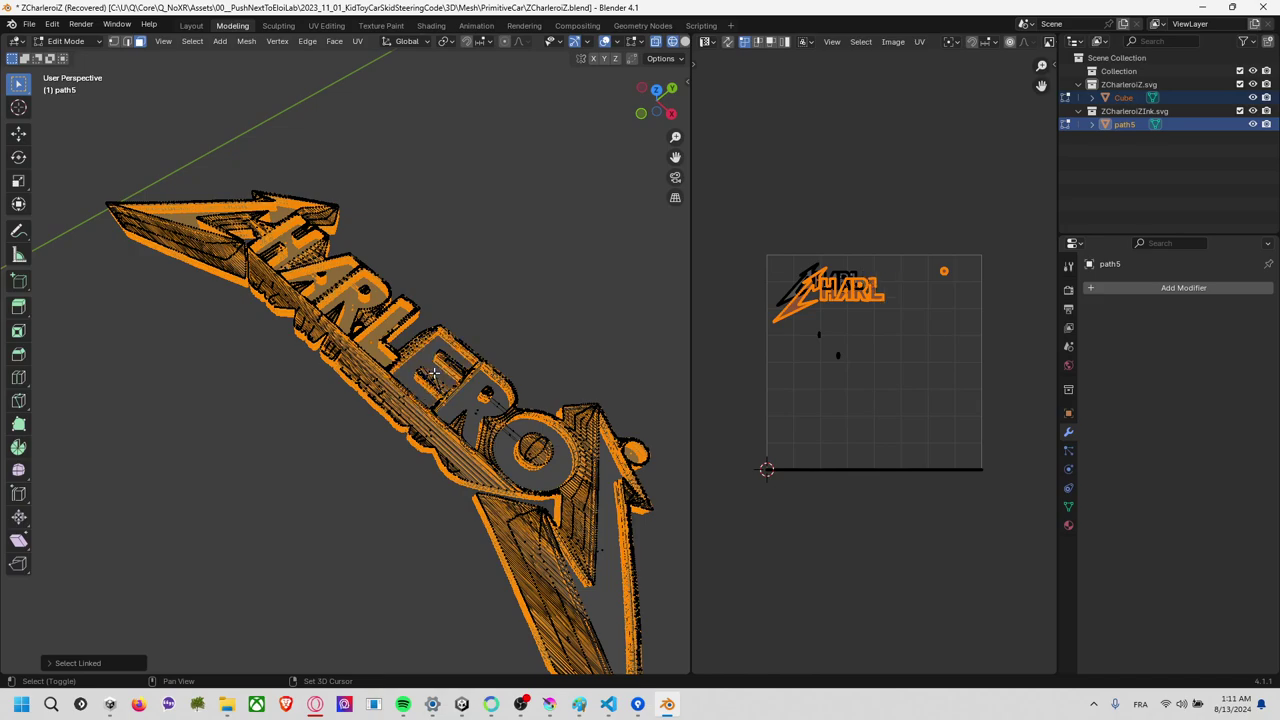
pyautogui.hotkey('shift', 'l')
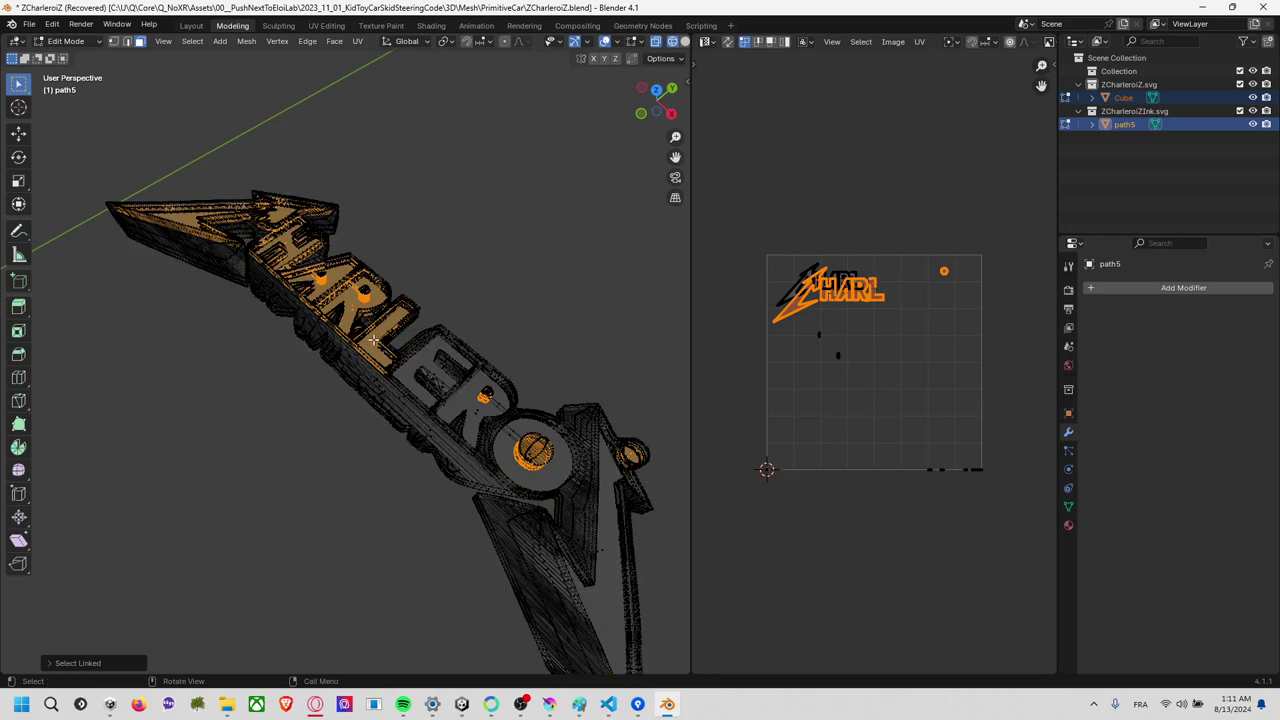
pyautogui.press('a')
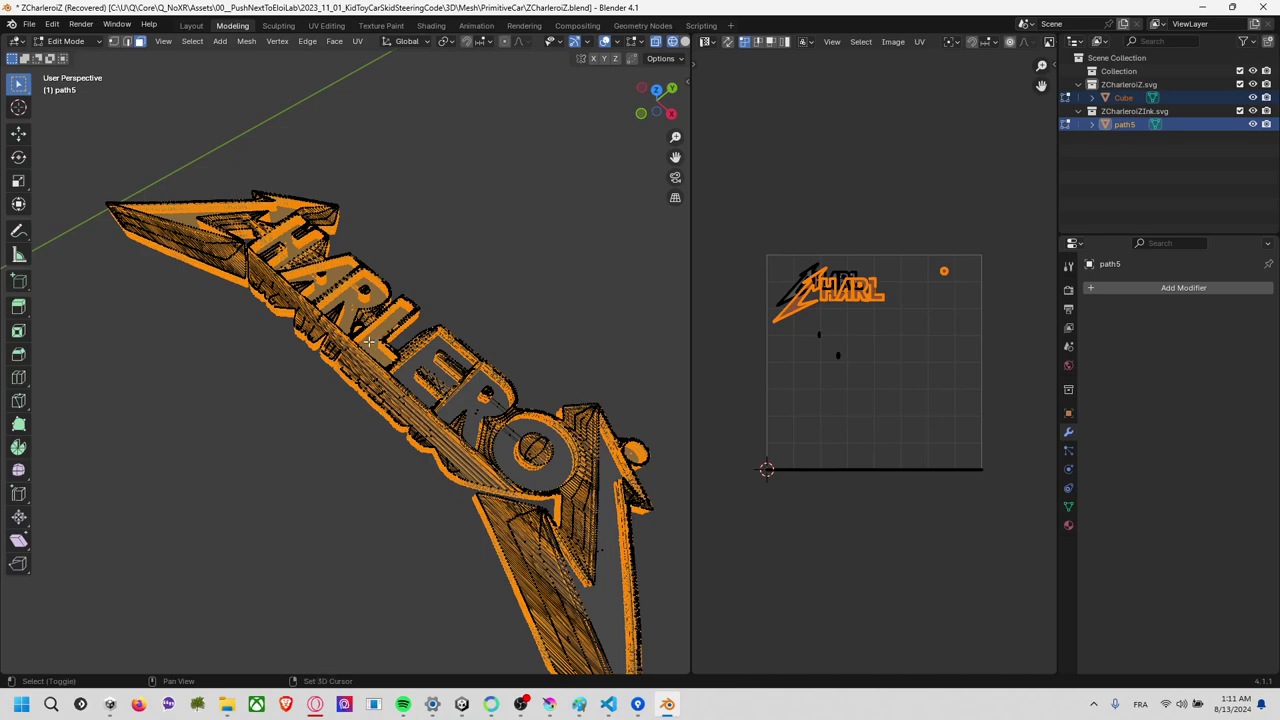
pyautogui.hotkey('shift', 'l')
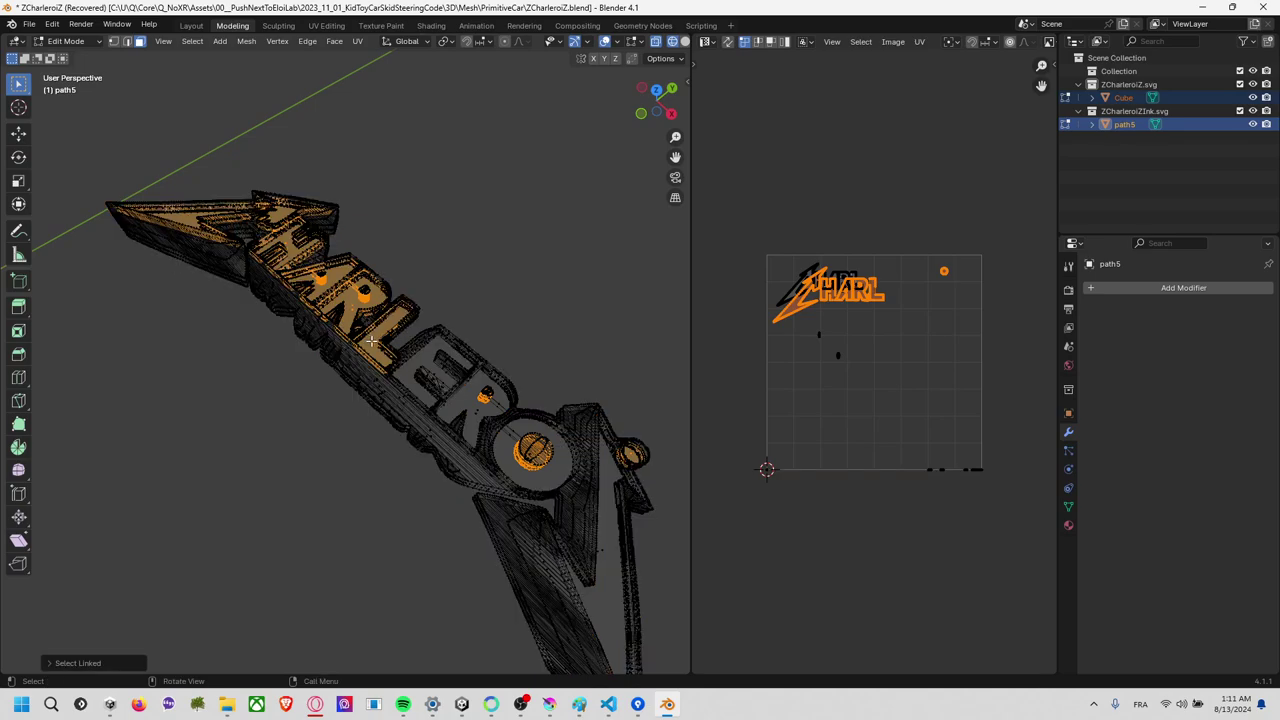
pyautogui.press('l')
pyautogui.scroll(6, 371, 341)
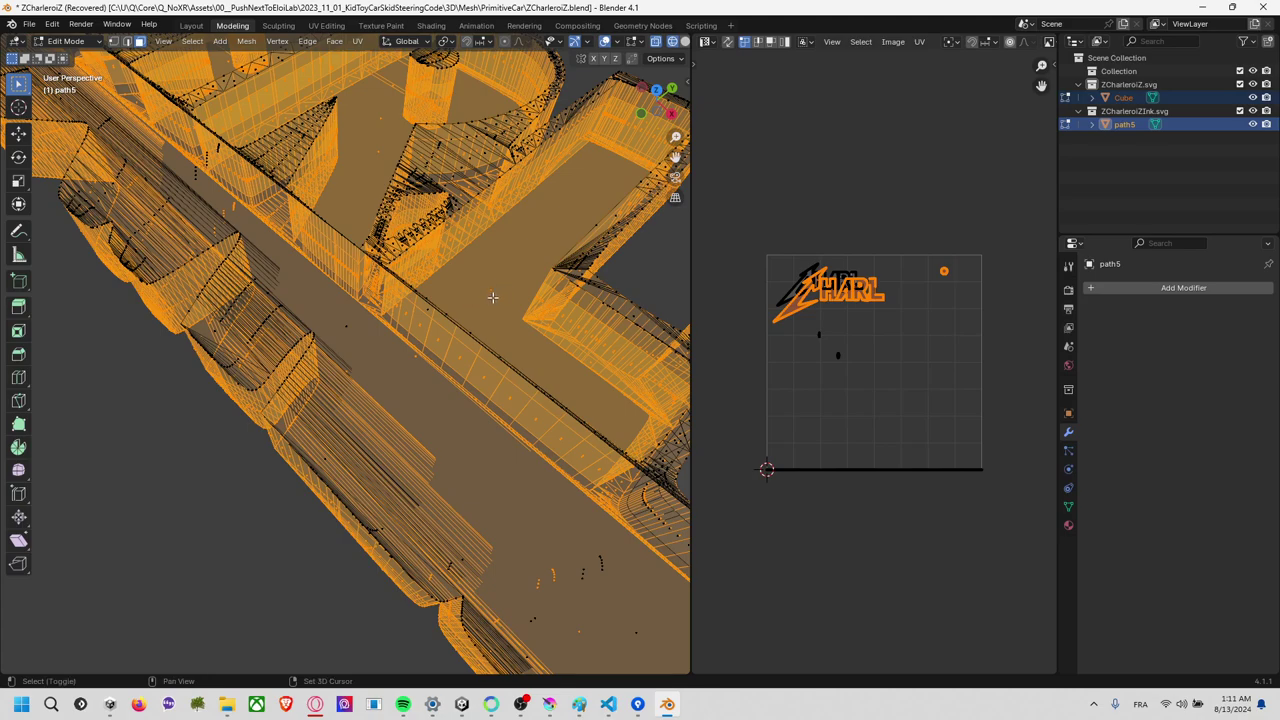
# Check the linked geometry on the left by deselecting and restoring it.
pyautogui.hotkey('shift', 'l')
pyautogui.press('l')
pyautogui.moveTo(503, 283); pyautogui.dragTo(340, 342, button='middle')
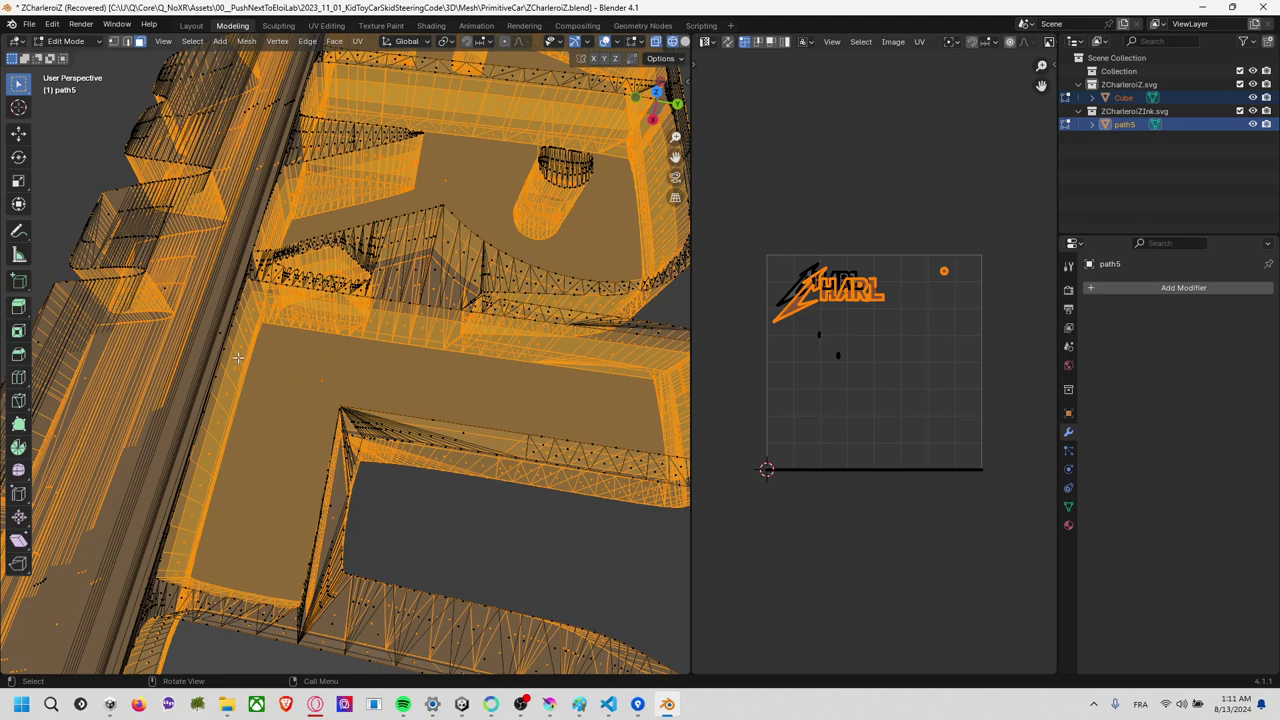
pyautogui.hotkey('shift', 'l')
pyautogui.hotkey('ctrl', 'z')
pyautogui.hotkey('shift', 'l')
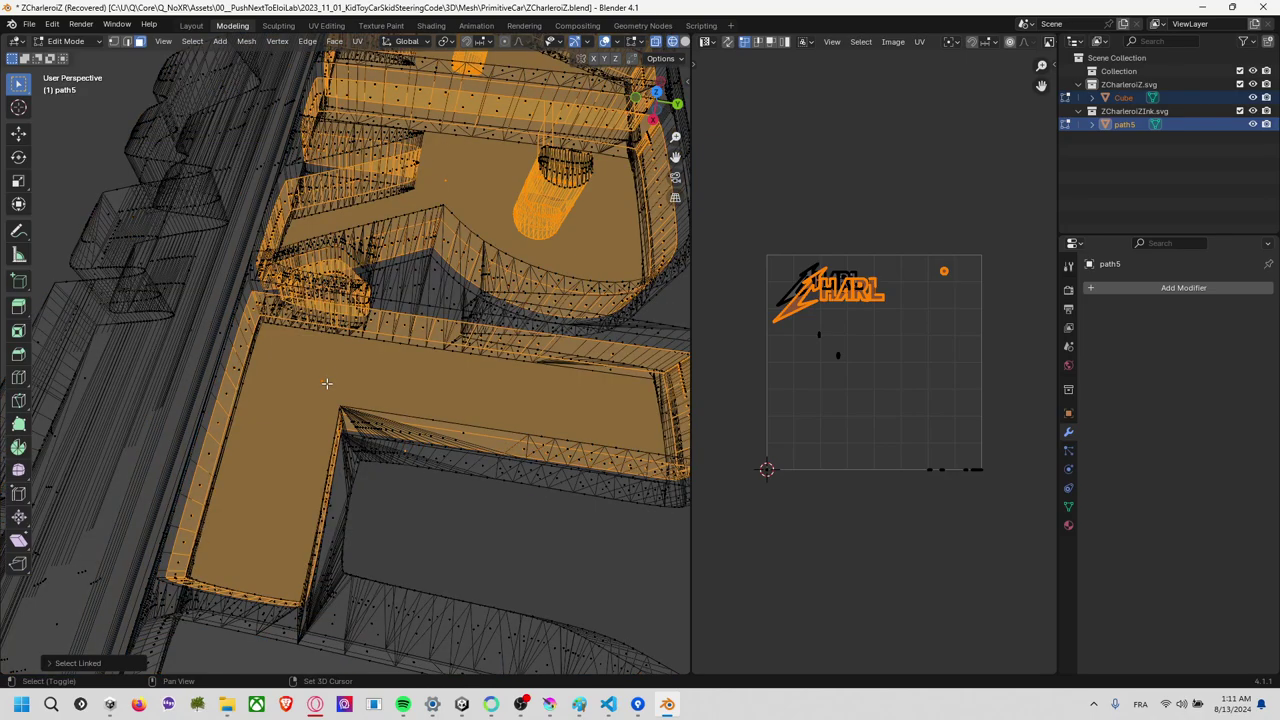
pyautogui.hotkey('ctrl', 'z')
pyautogui.moveTo(330, 382)
pyautogui.mouseDown(button='middle')
pyautogui.moveTo(313, 362)
pyautogui.moveTo(306, 374)
pyautogui.moveTo(329, 380)
pyautogui.moveTo(449, 261)
pyautogui.mouseUp(button='middle')
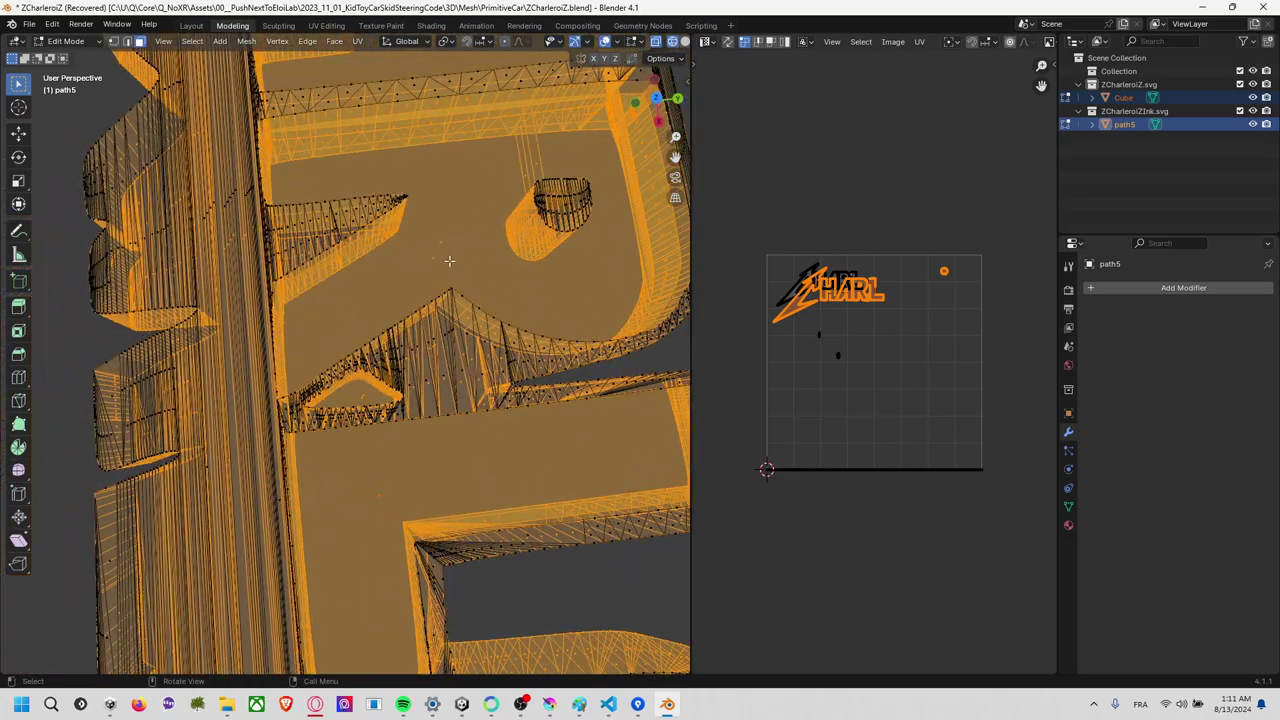
# Deselect and restore the R letter's faces while orbiting in close on HARLE.
pyautogui.hotkey('shift', 'l')
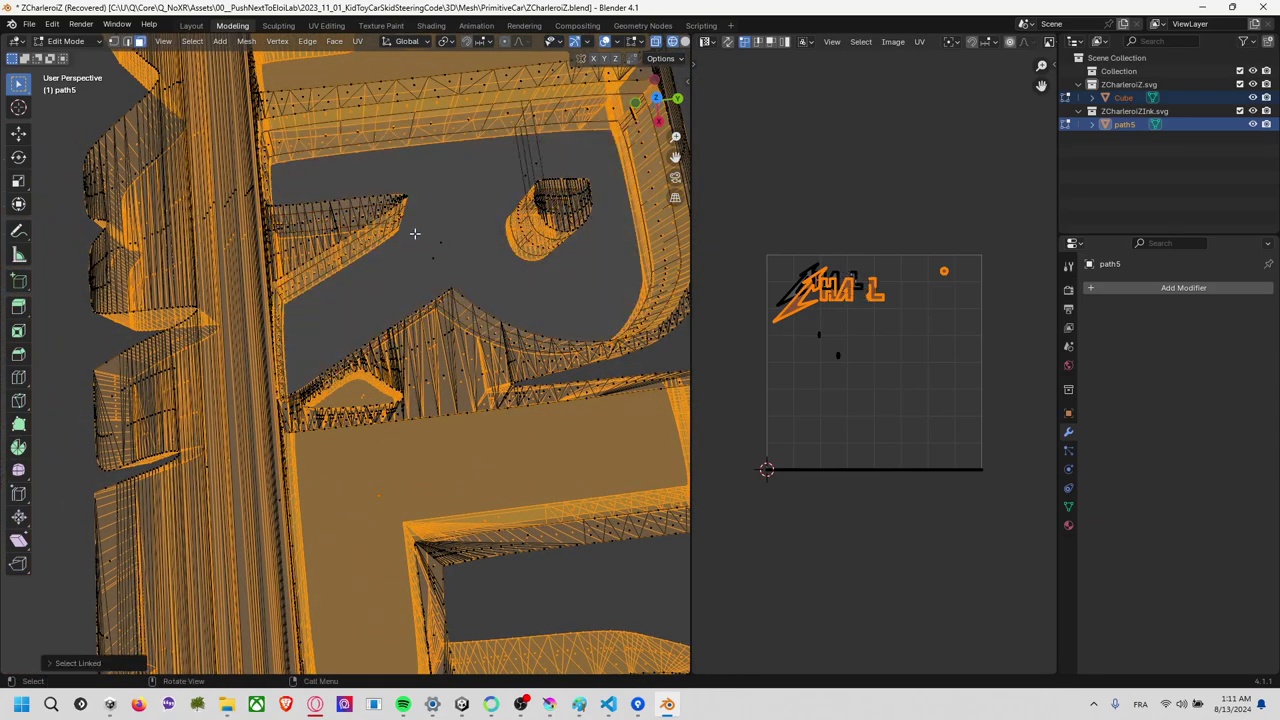
pyautogui.moveTo(430, 328)
pyautogui.mouseDown(button='middle')
pyautogui.moveTo(477, 277)
pyautogui.moveTo(314, 128)
pyautogui.moveTo(249, 155)
pyautogui.moveTo(256, 143)
pyautogui.mouseUp(button='middle')
pyautogui.hotkey('shift', 'l')
pyautogui.hotkey('ctrl', 'z')
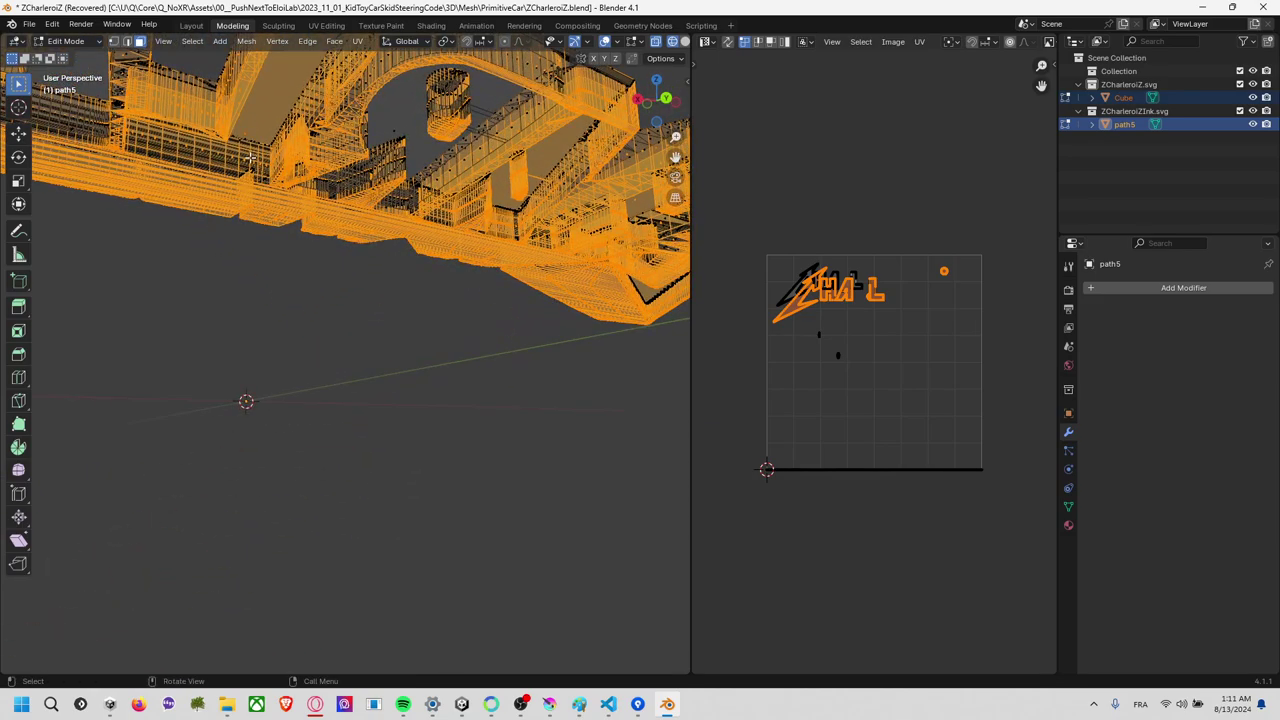
pyautogui.hotkey('shift', 'l')
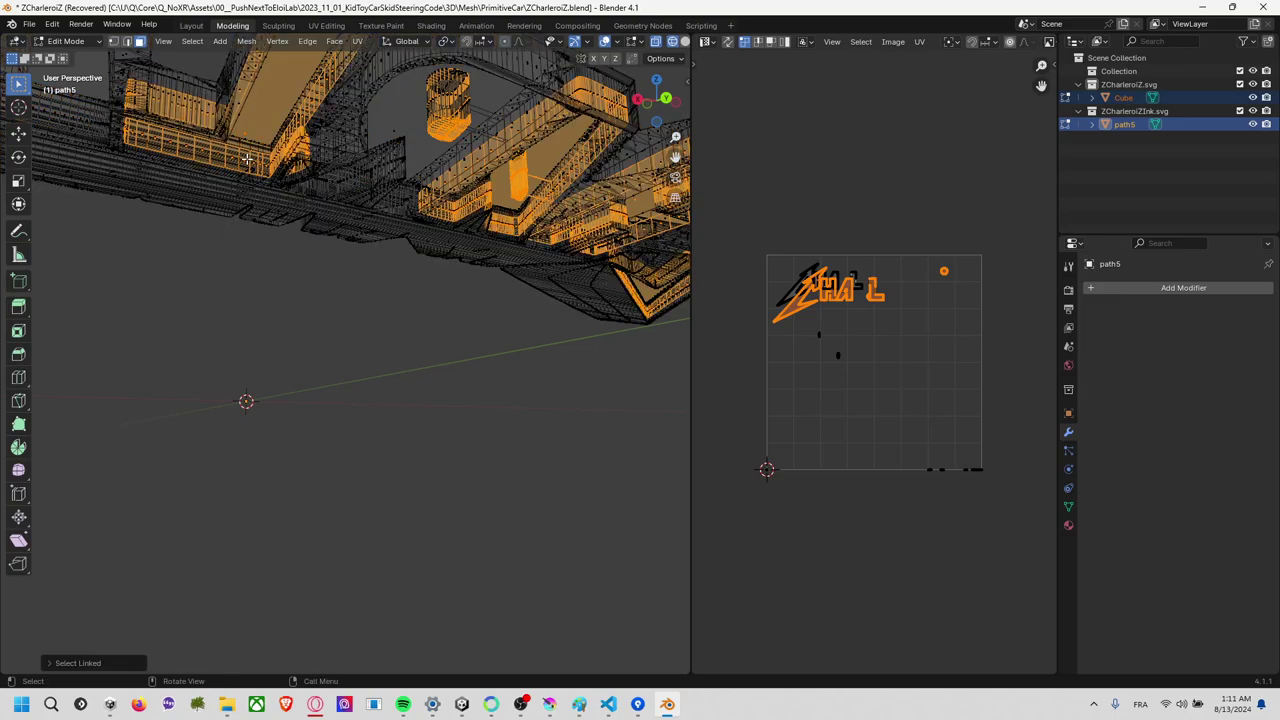
pyautogui.hotkey('ctrl', 'z')
pyautogui.moveTo(268, 152)
pyautogui.mouseDown(button='middle')
pyautogui.moveTo(454, 270)
pyautogui.moveTo(414, 312)
pyautogui.mouseUp(button='middle')
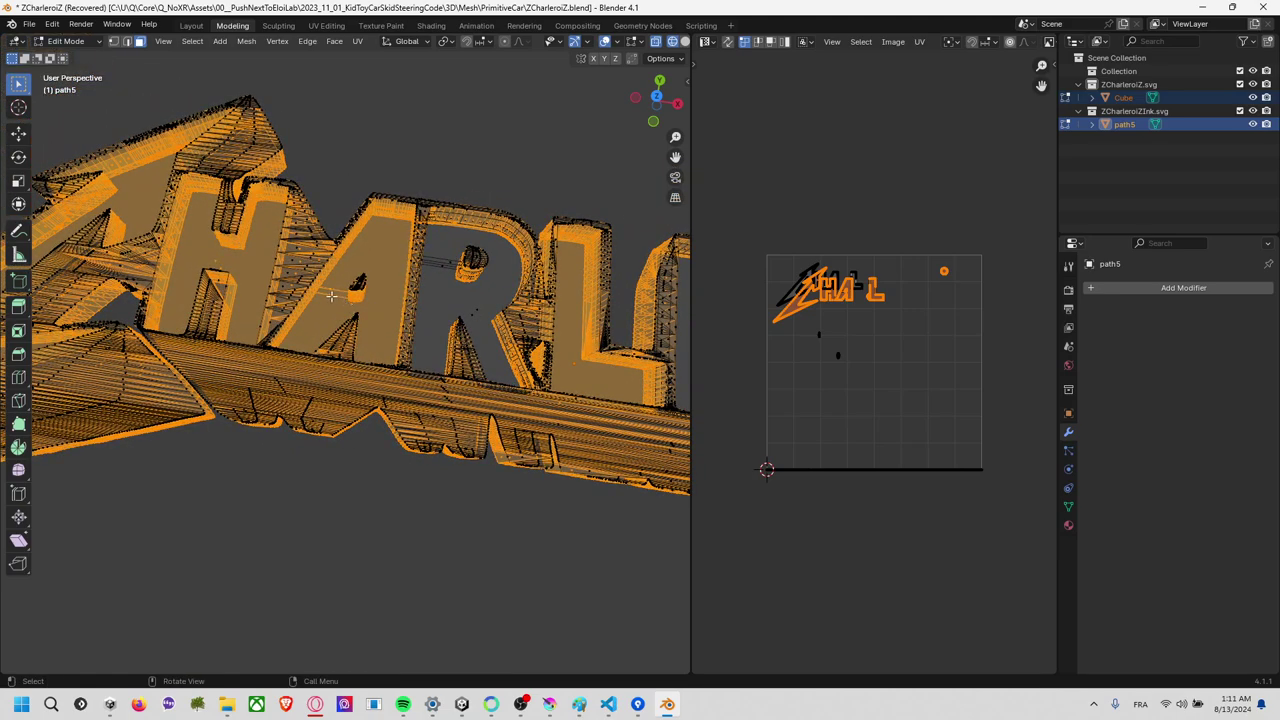
# Select the whole CHARLEROI mesh and view it in Top Orthographic.
pyautogui.press('a')
pyautogui.scroll(-3, 497, 507)
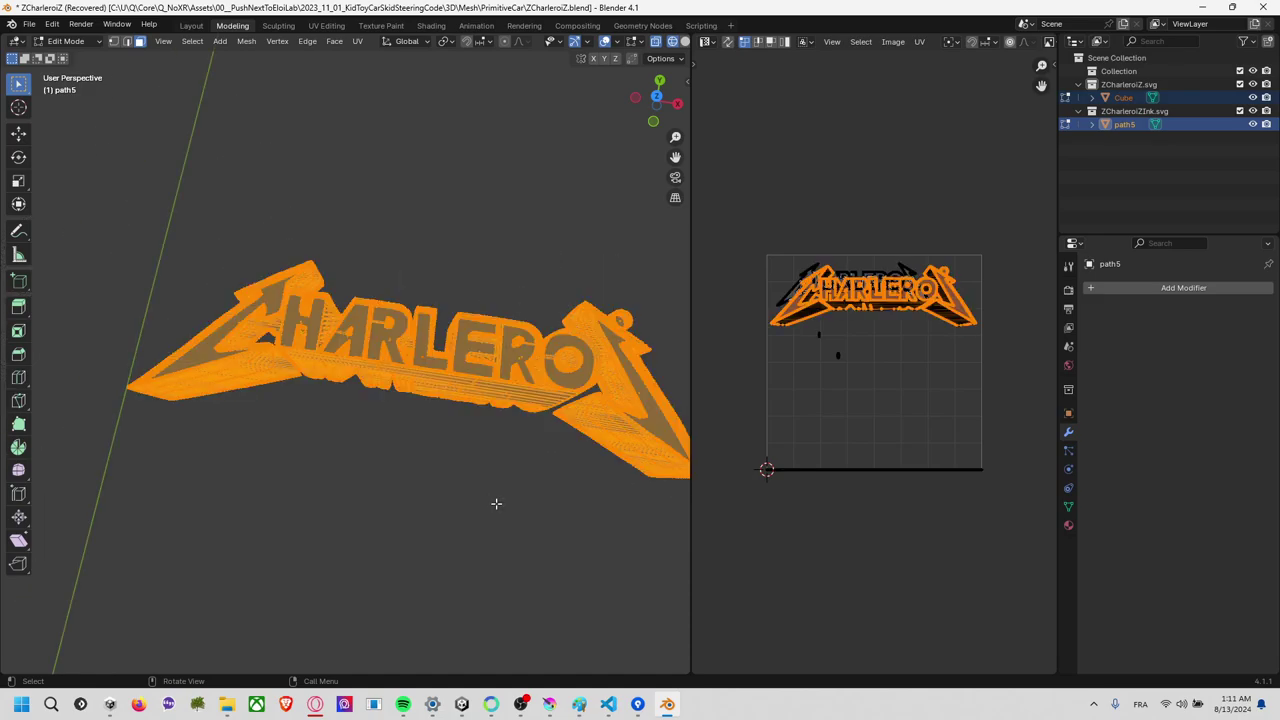
pyautogui.hotkey('alt', 'a')
pyautogui.press('a')
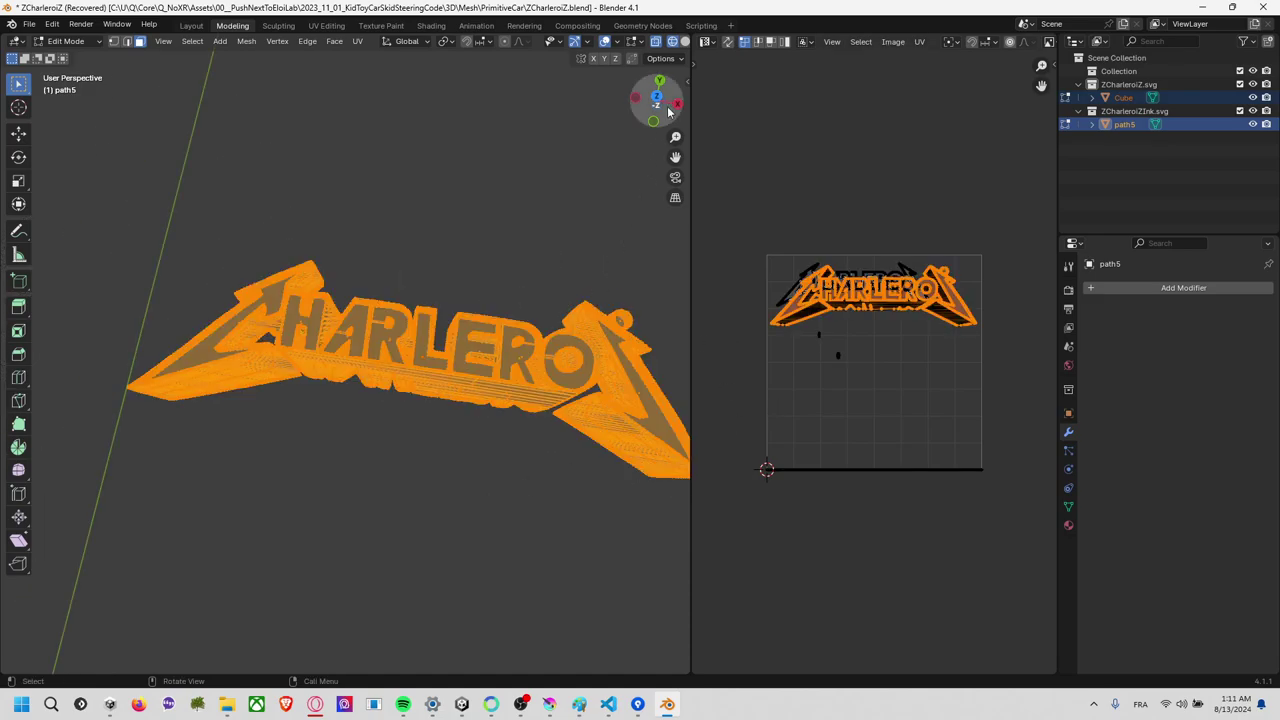
pyautogui.click(657, 98)
pyautogui.scroll(-2, 543, 257)
pyautogui.hotkey('alt', 'a')
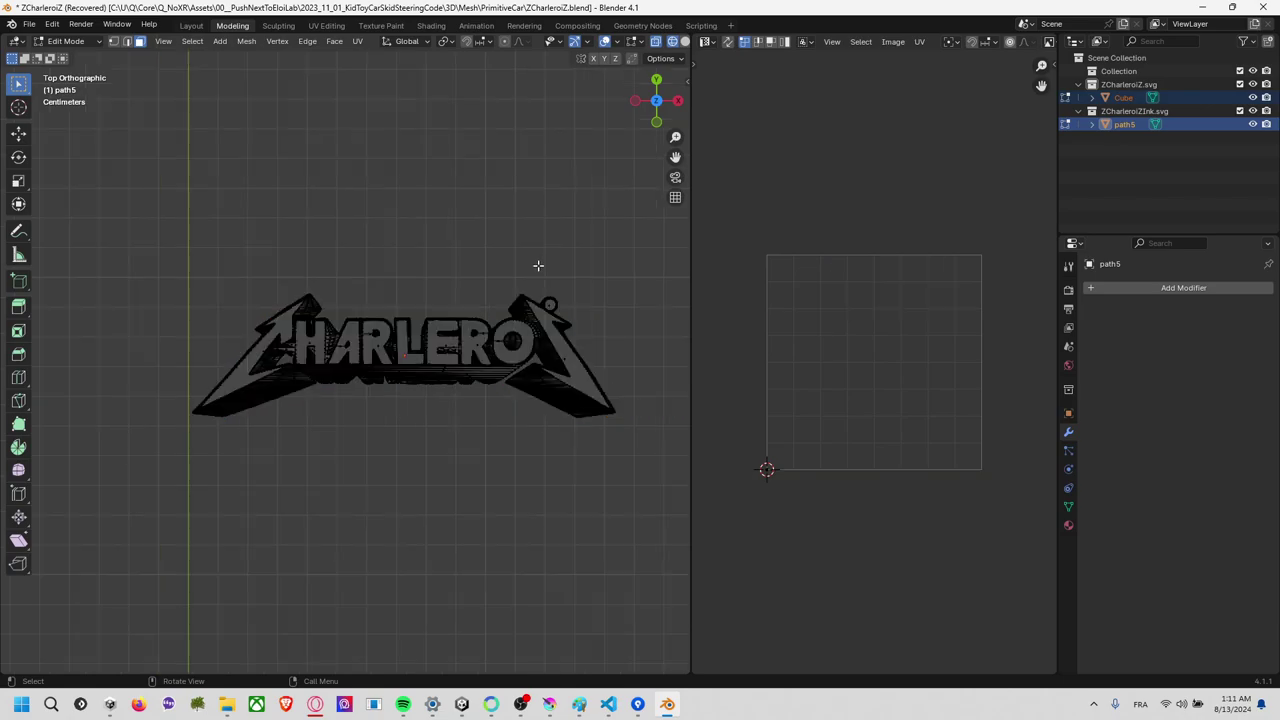
pyautogui.press('a')
pyautogui.scroll(1, 537, 266)
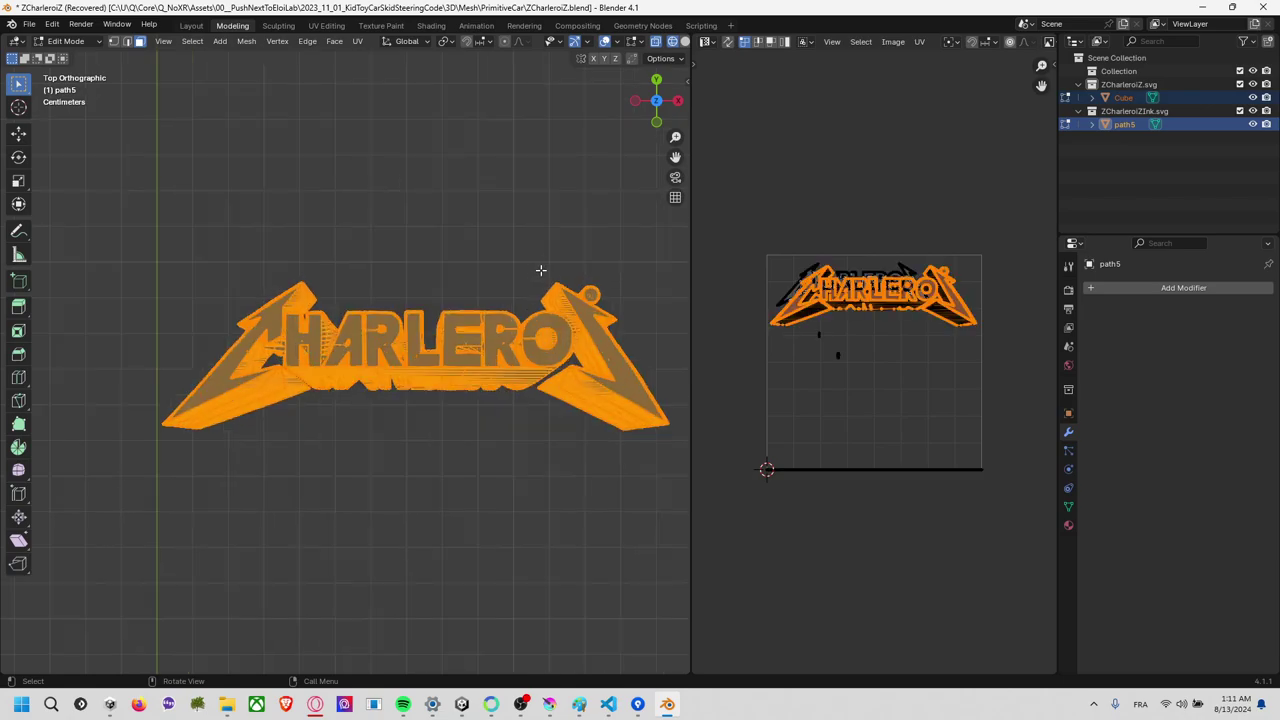
# Re-project the logo mesh's UVs with Project from View and reselect the whole mesh.
pyautogui.press('F3')
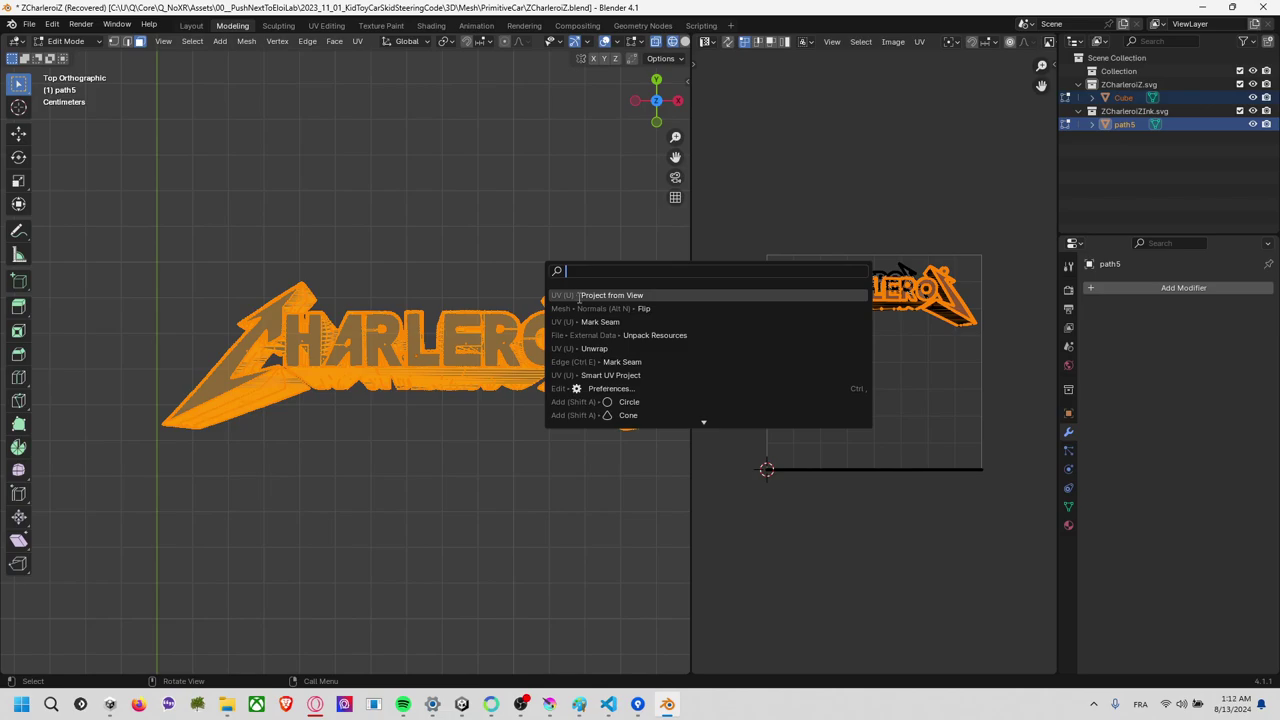
pyautogui.write('projec')
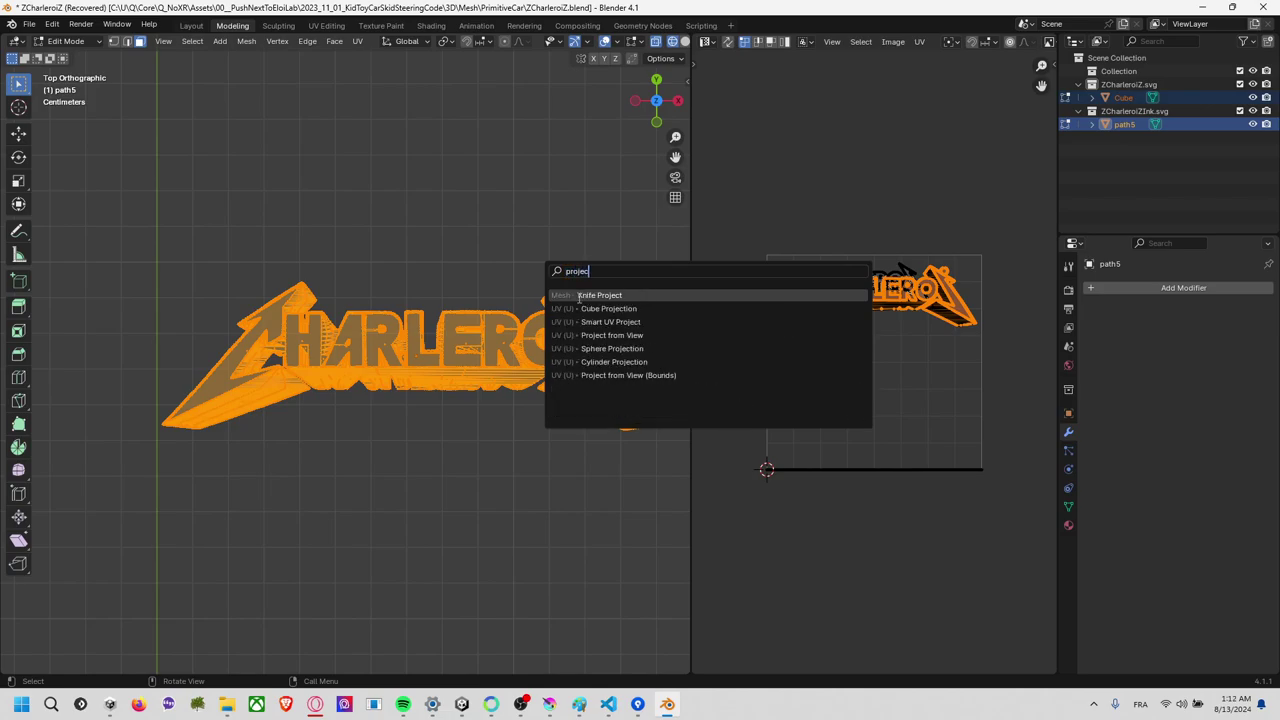
pyautogui.press('Down')
pyautogui.press('Down')
pyautogui.press('Down')
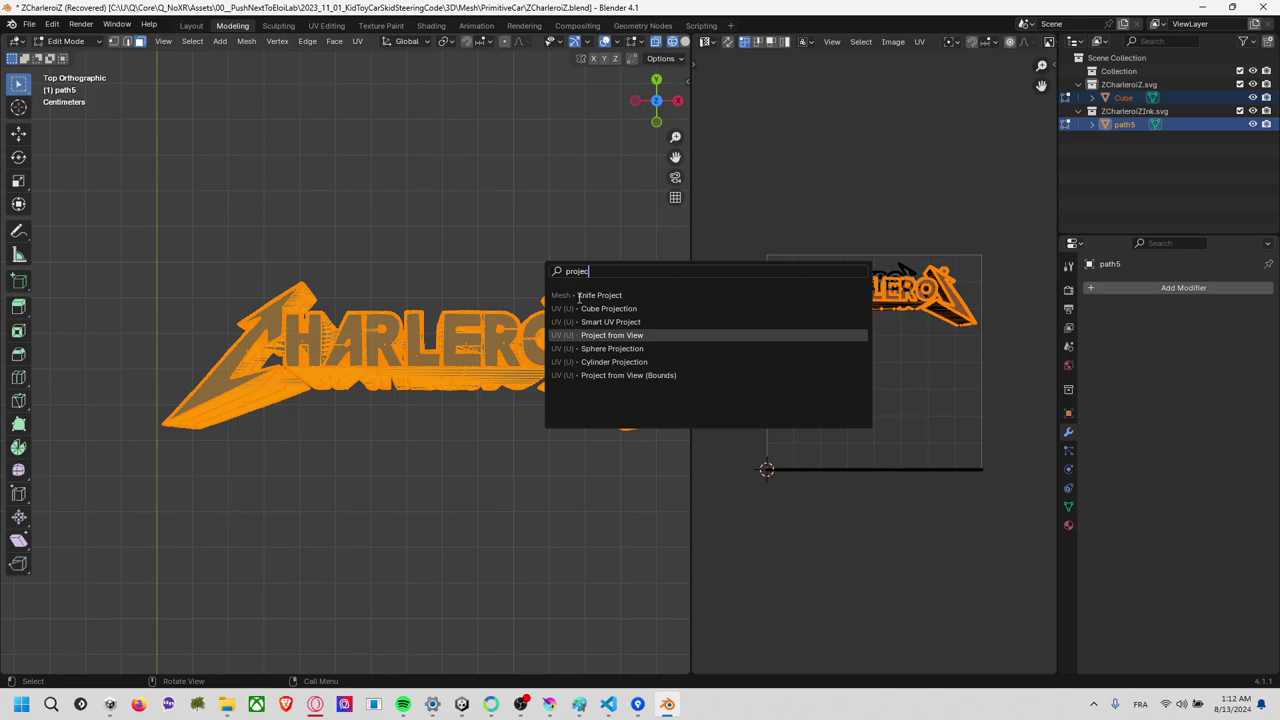
pyautogui.press('Return')
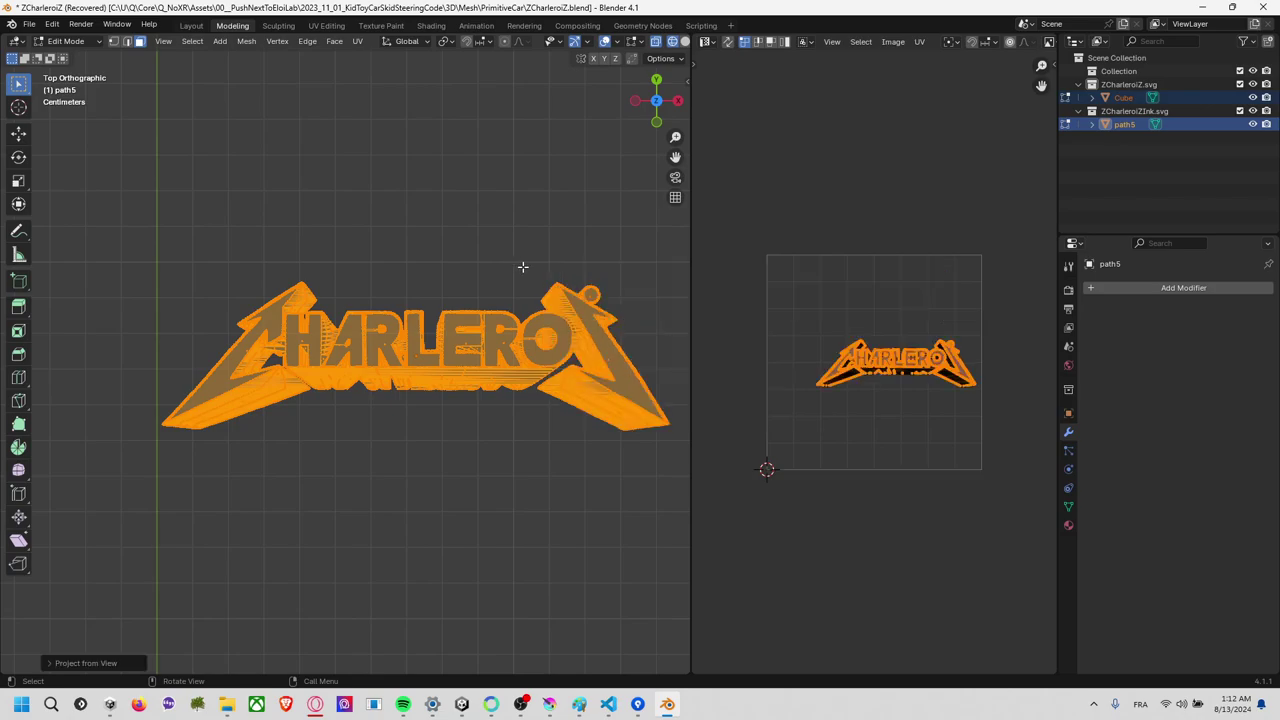
pyautogui.click(522, 266)
pyautogui.press('a')
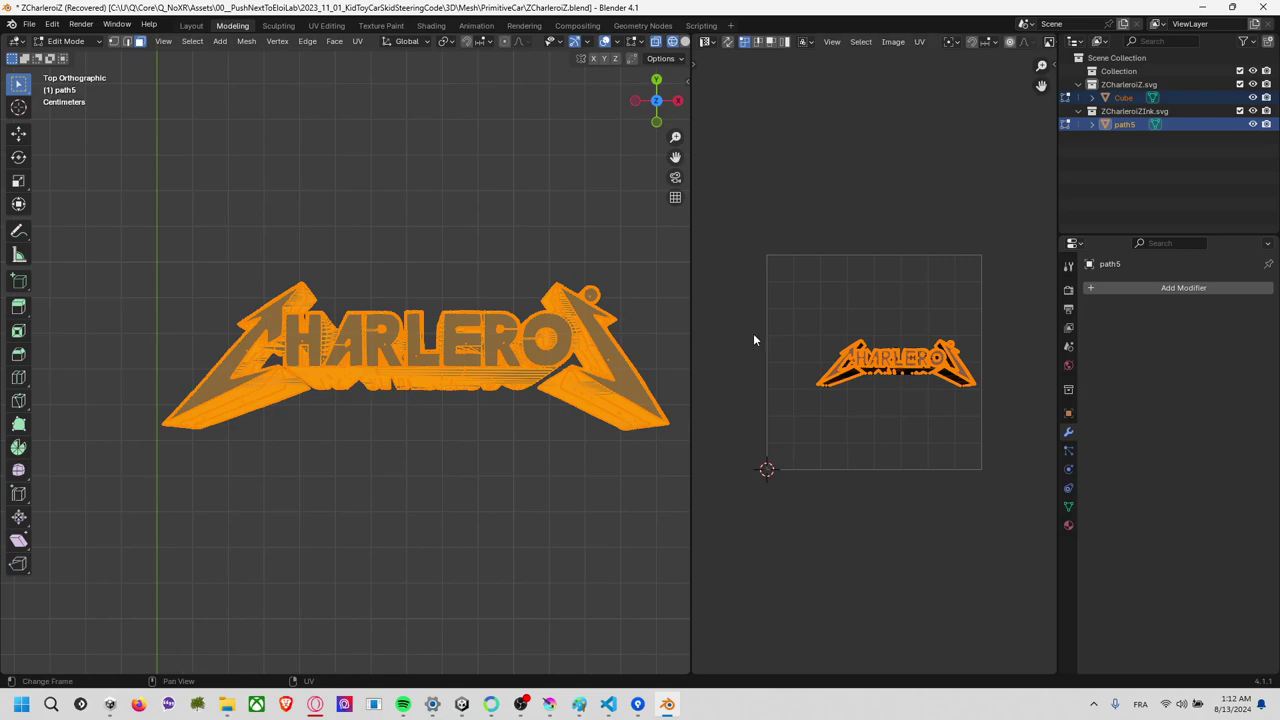
# Try moving the UV island up-left, undo the move, and reselect the island.
pyautogui.press('g')
pyautogui.click(788, 308)
pyautogui.hotkey('ctrl', 'z')
pyautogui.click(908, 312)
pyautogui.press('a')
# Enlarge, shrink and shift the UV island to fit inside the UV bounds.
pyautogui.press('s')
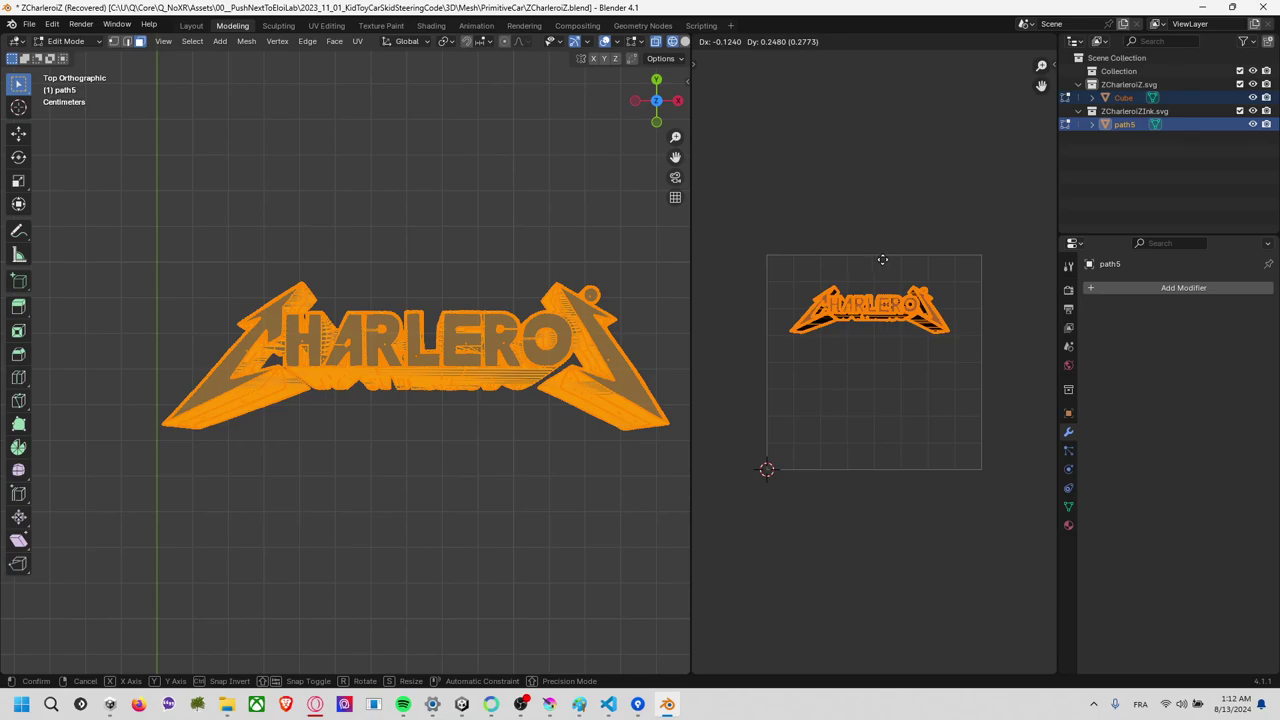
pyautogui.click(918, 256)
pyautogui.press('s')
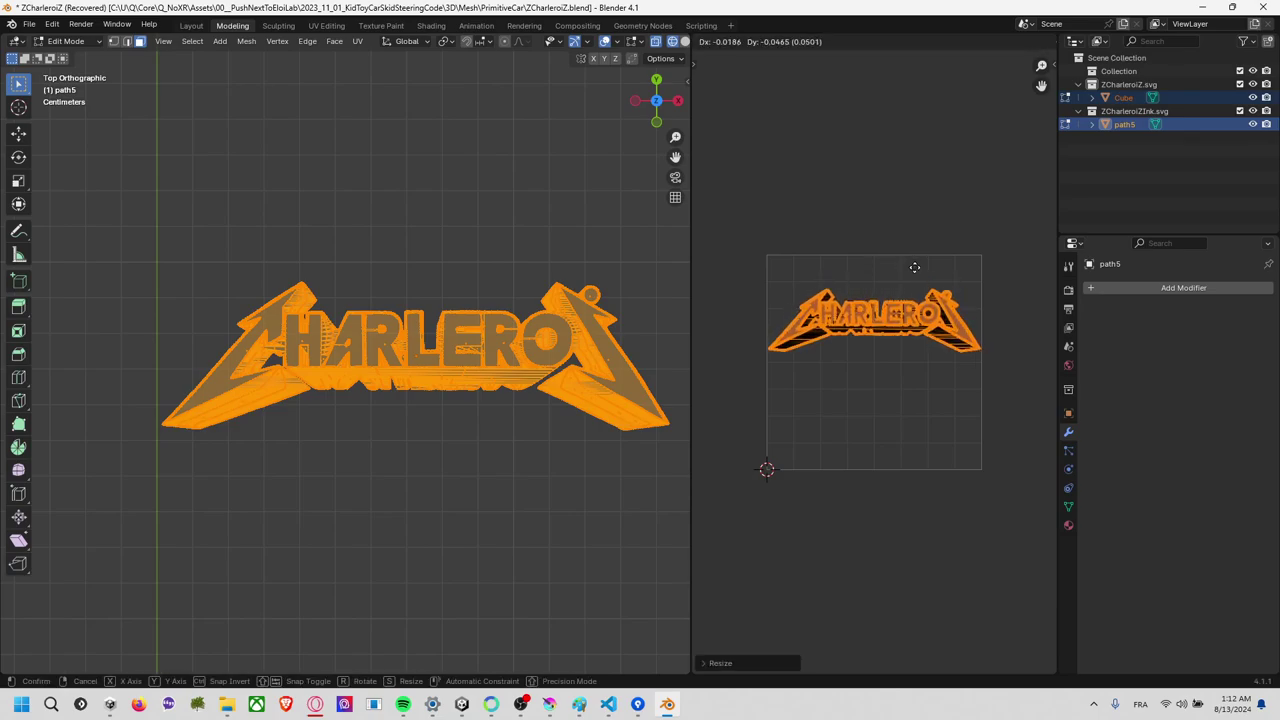
pyautogui.click(918, 255)
pyautogui.press('s')
pyautogui.click(912, 251)
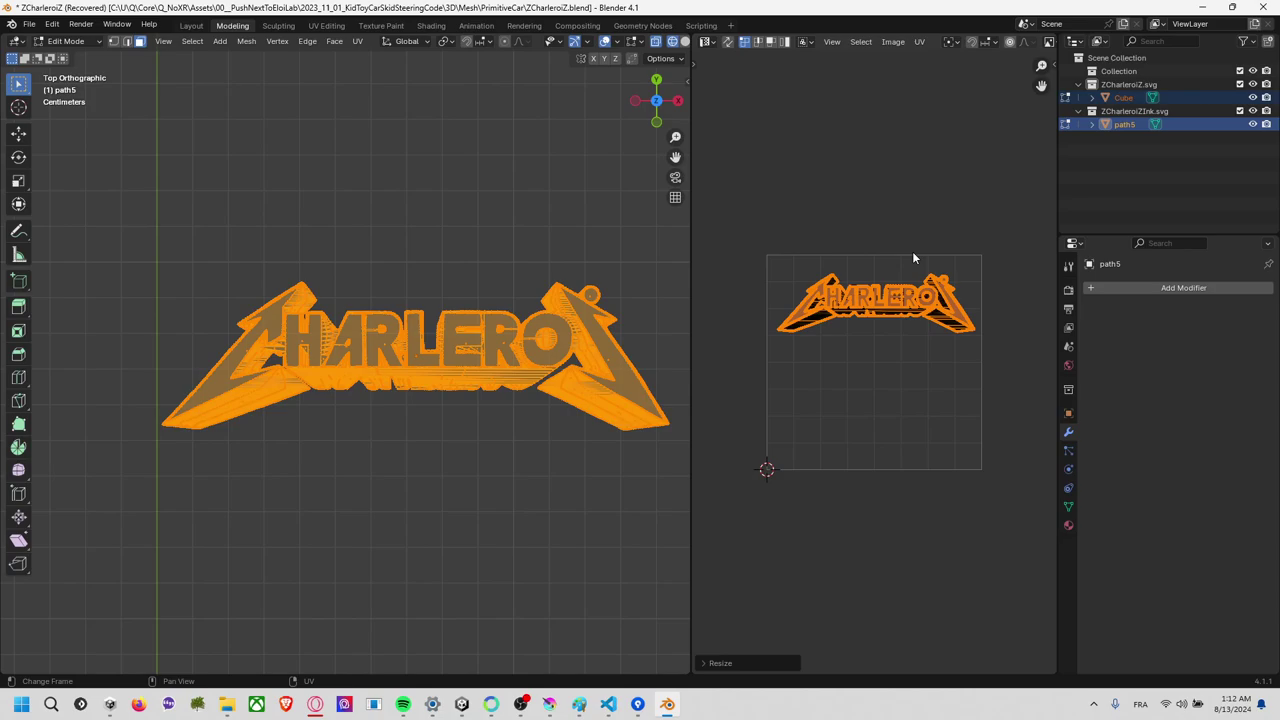
pyautogui.press('g')
pyautogui.click(907, 243)
pyautogui.press('s')
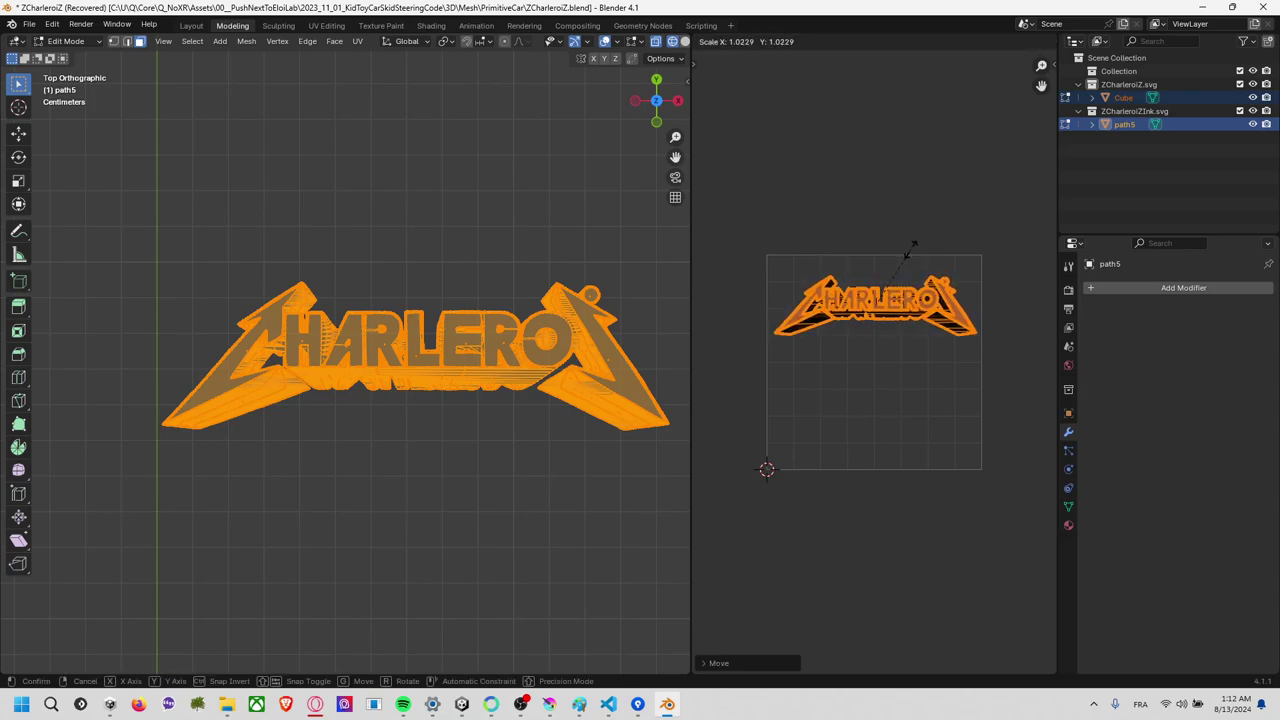
pyautogui.click(900, 252)
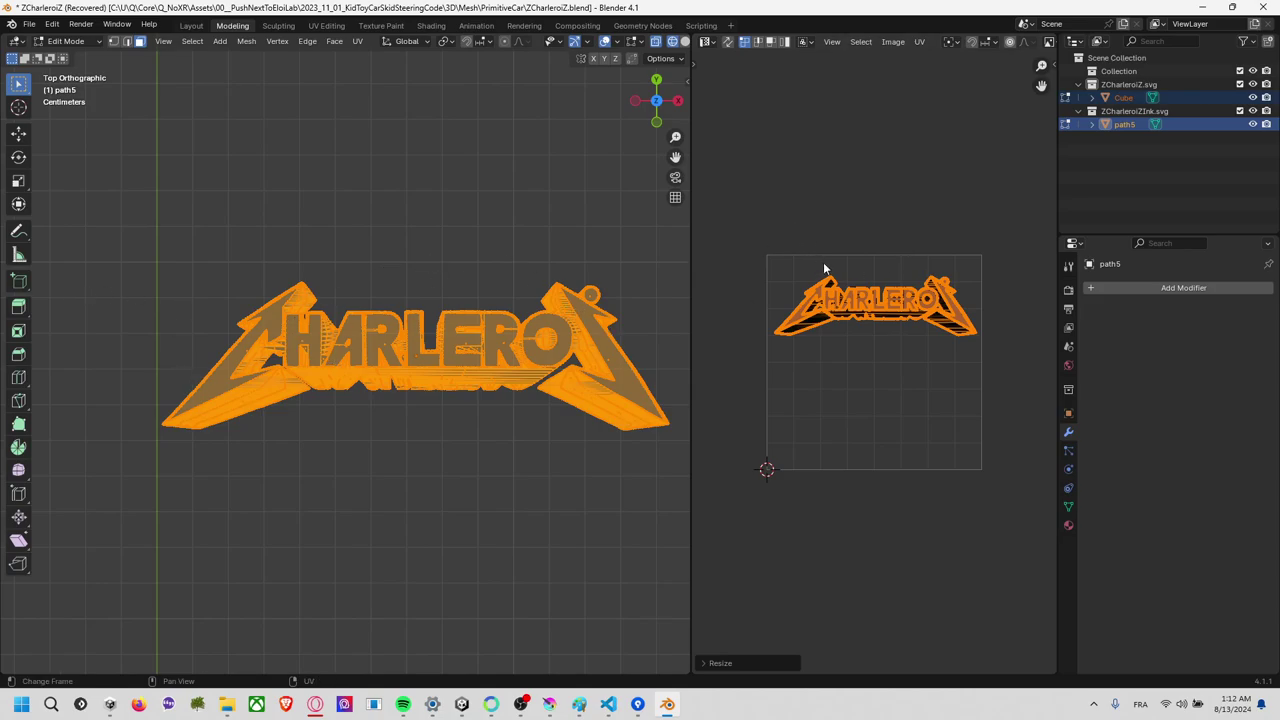
# Fine-tune the island's size and position, nudging it slightly left, then deselect it.
pyautogui.scroll(4, 868, 296)
pyautogui.scroll(-3, 868, 296)
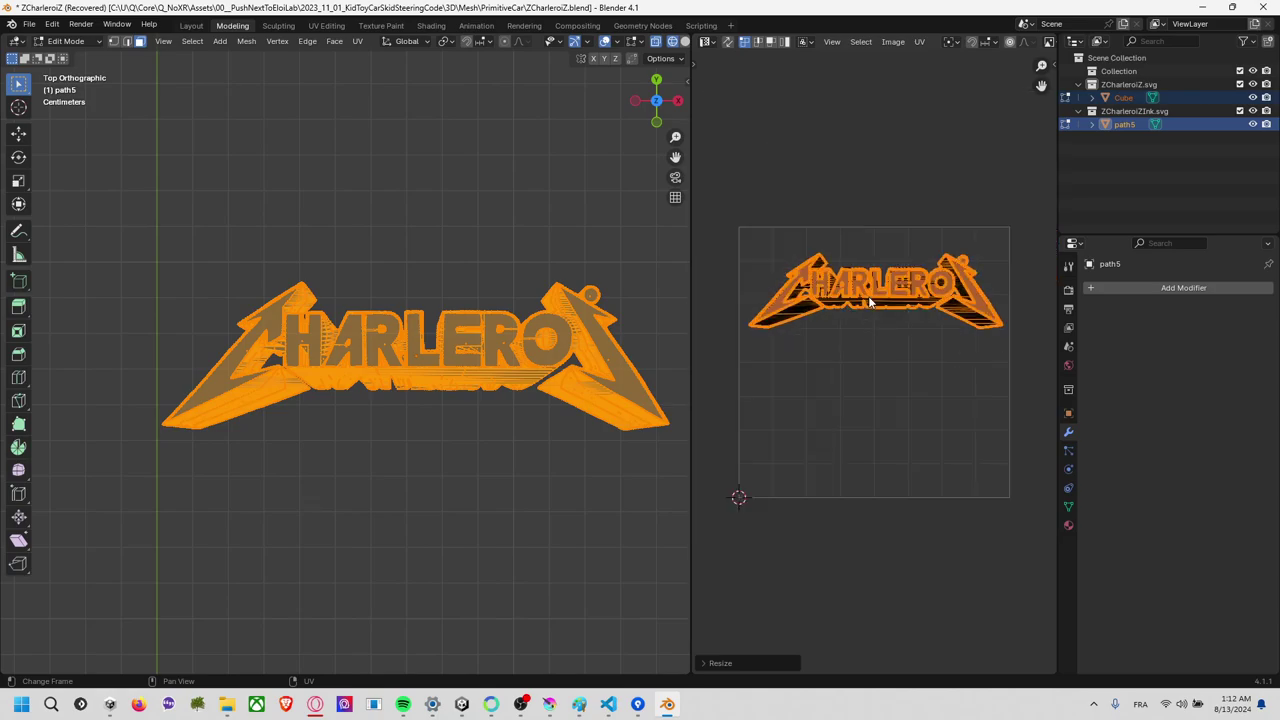
pyautogui.press('s')
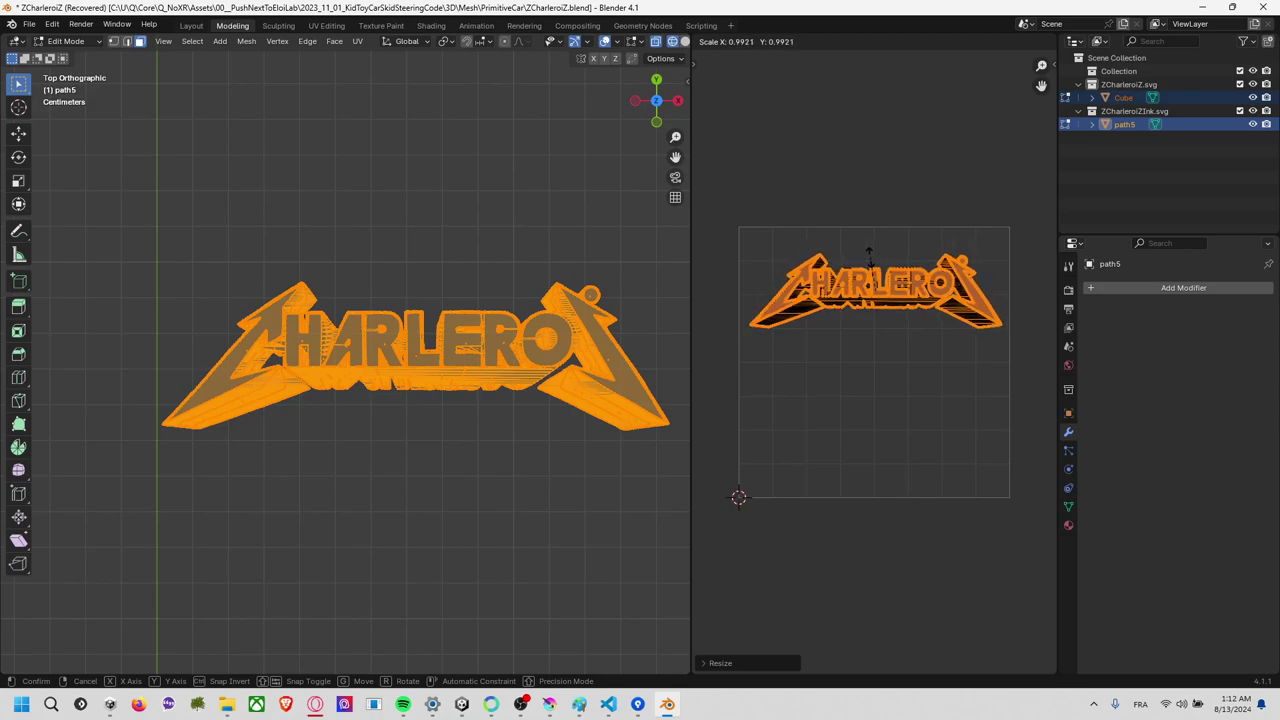
pyautogui.click(870, 258)
pyautogui.press('g')
pyautogui.click(869, 259)
pyautogui.press('s')
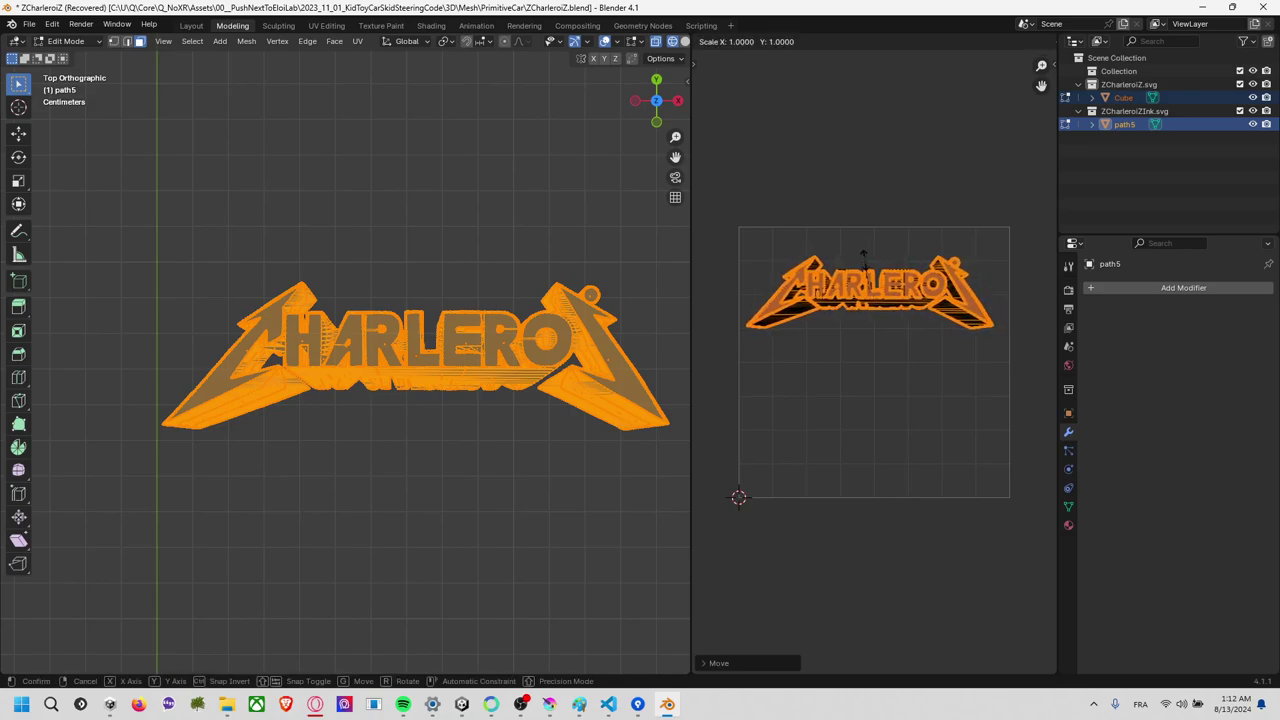
pyautogui.click(870, 257)
pyautogui.press('g')
pyautogui.click(872, 256)
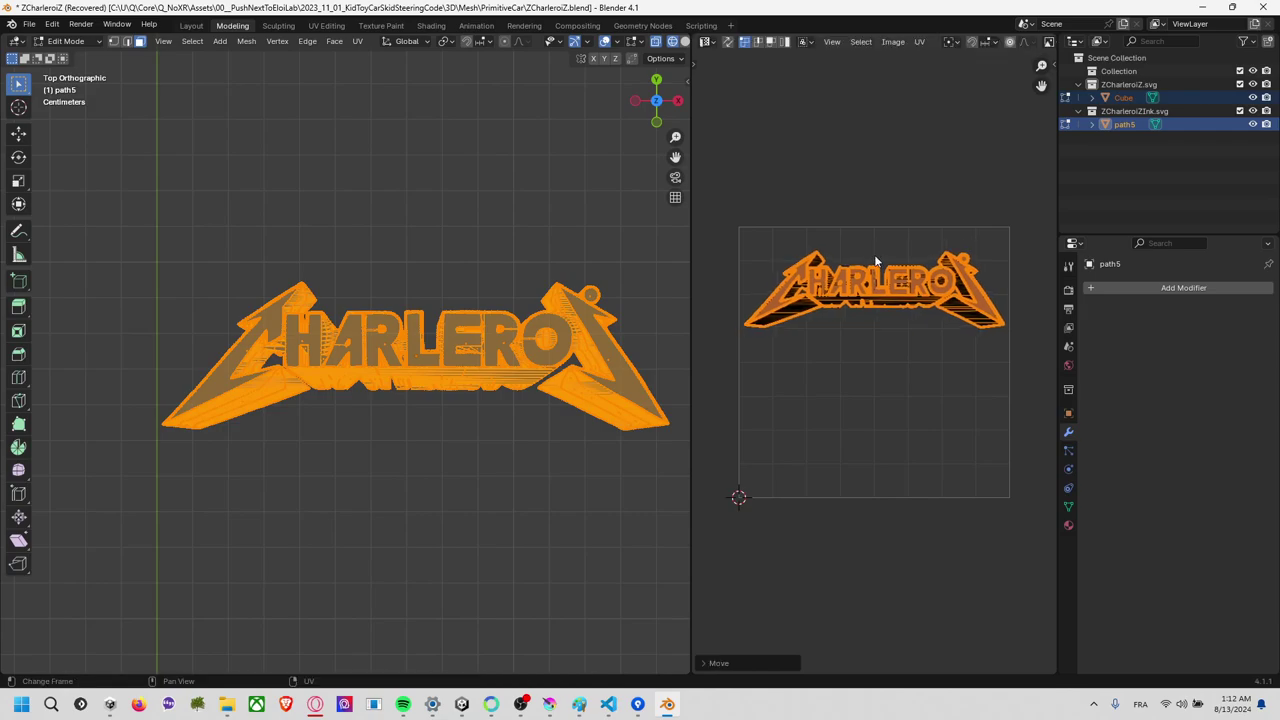
pyautogui.press('s')
pyautogui.click(874, 258)
pyautogui.click(742, 236)
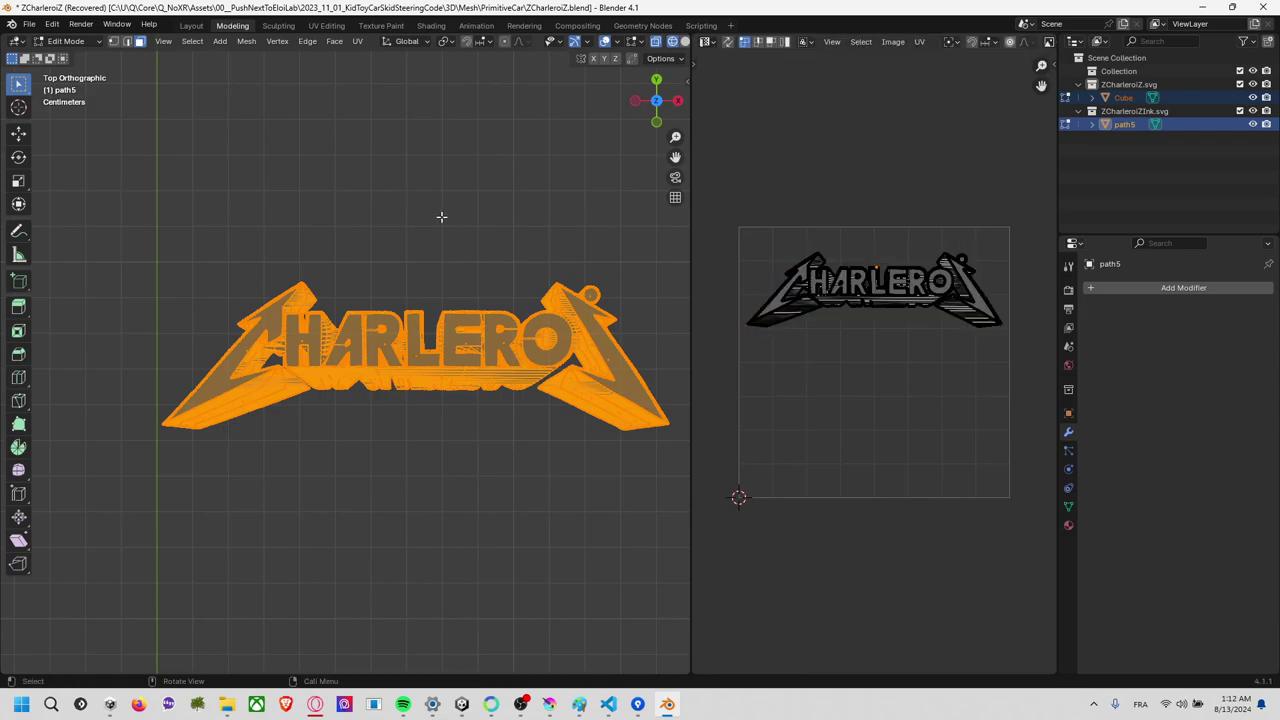
pyautogui.scroll(1, 879, 306)
pyautogui.scroll(3, 879, 306)
pyautogui.scroll(-2, 890, 258)
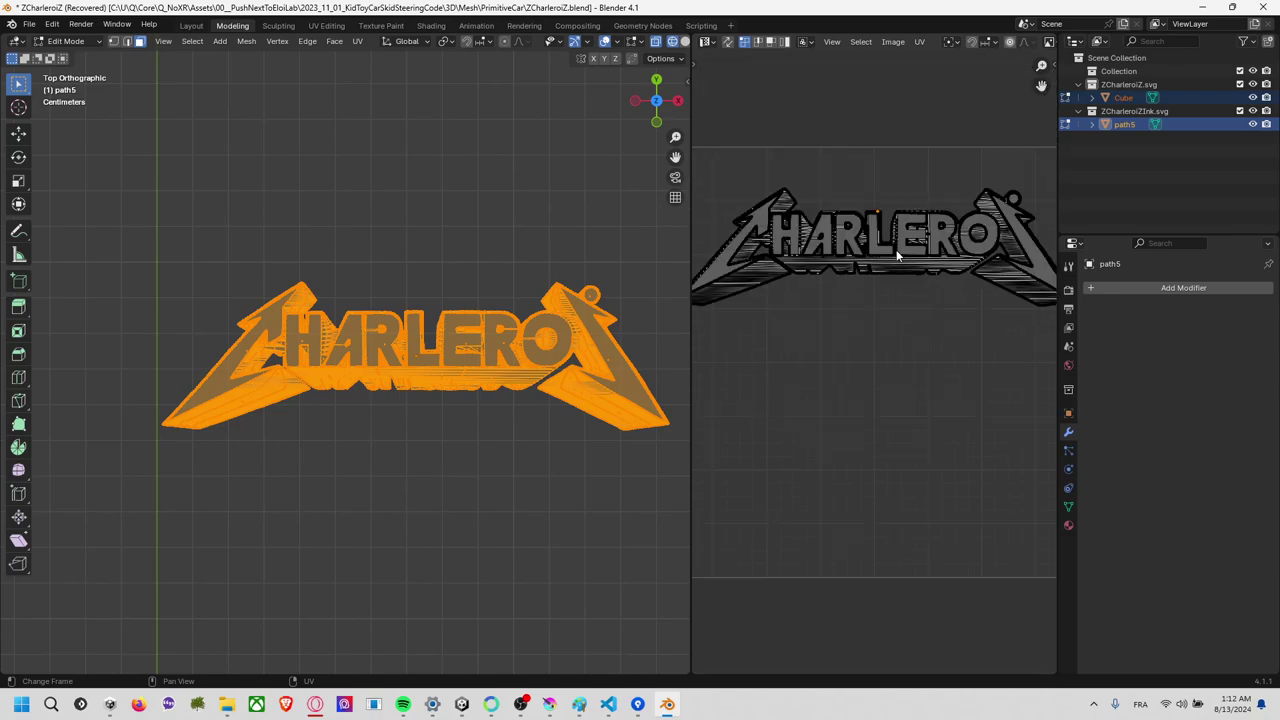
pyautogui.scroll(-1, 896, 256)
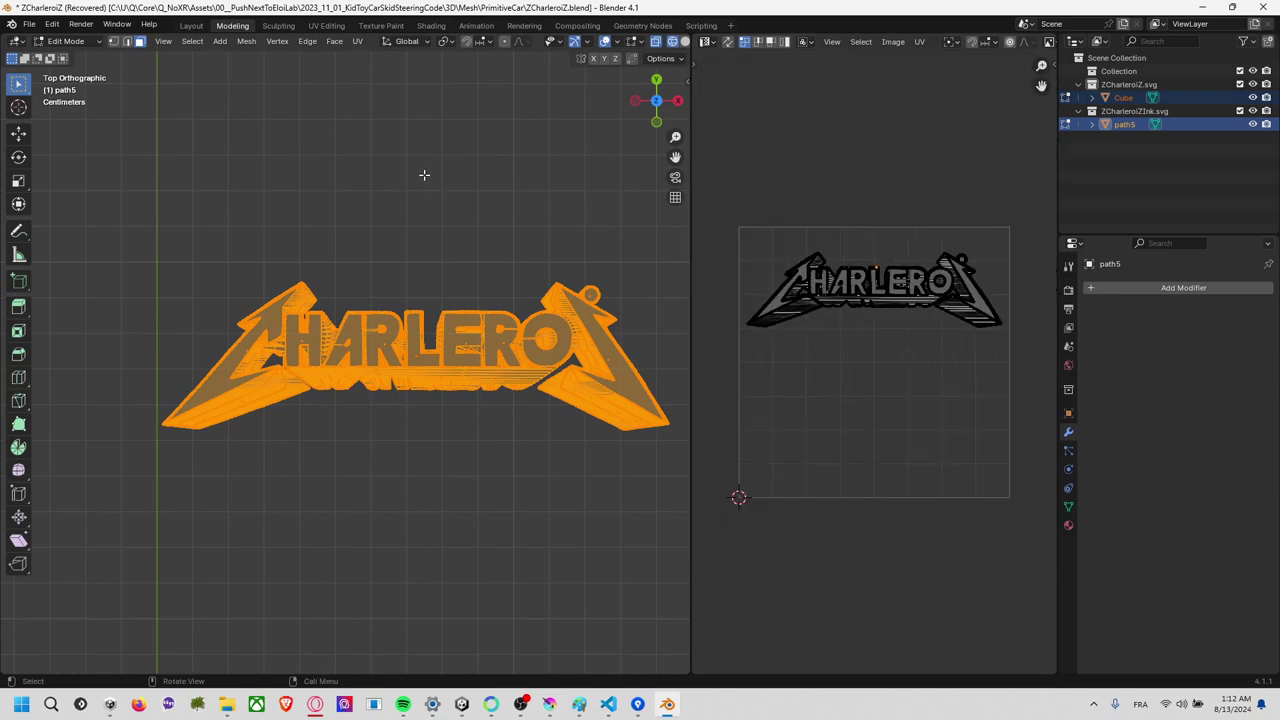
# Start Save As and paste the InkScape folder path into the file browser.
pyautogui.click(318, 142)
pyautogui.click(30, 25)
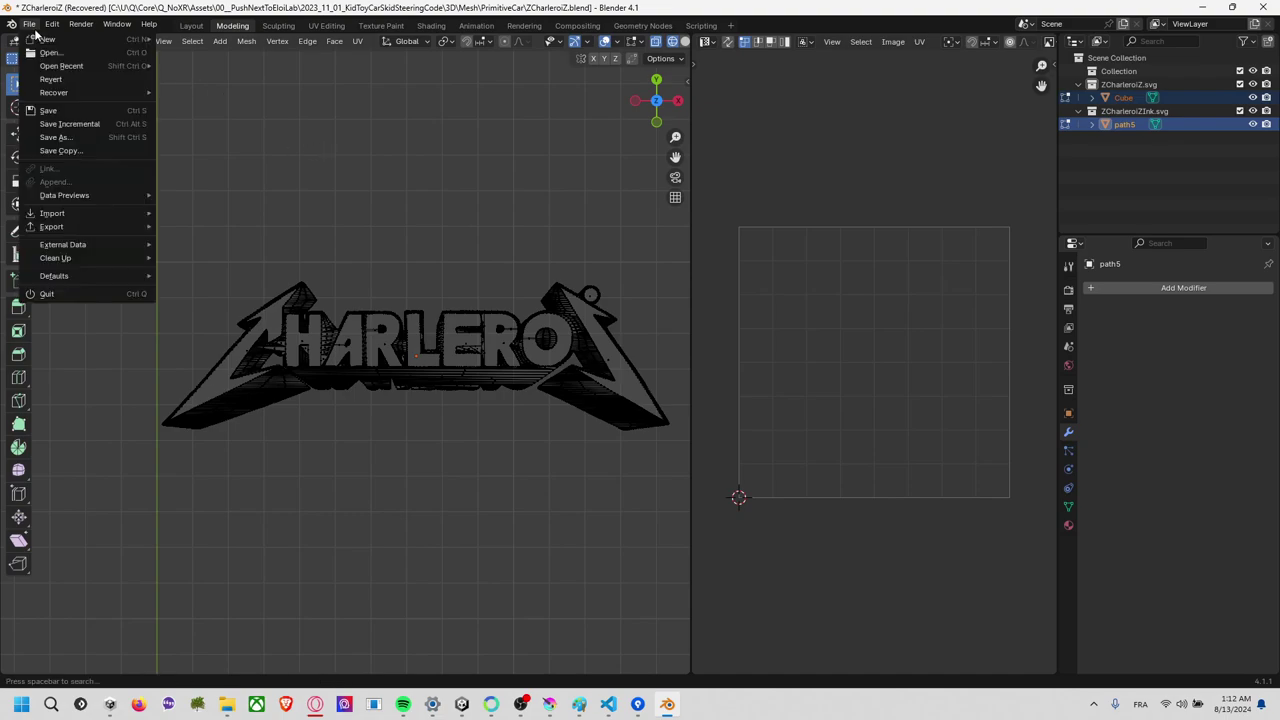
pyautogui.click(105, 136)
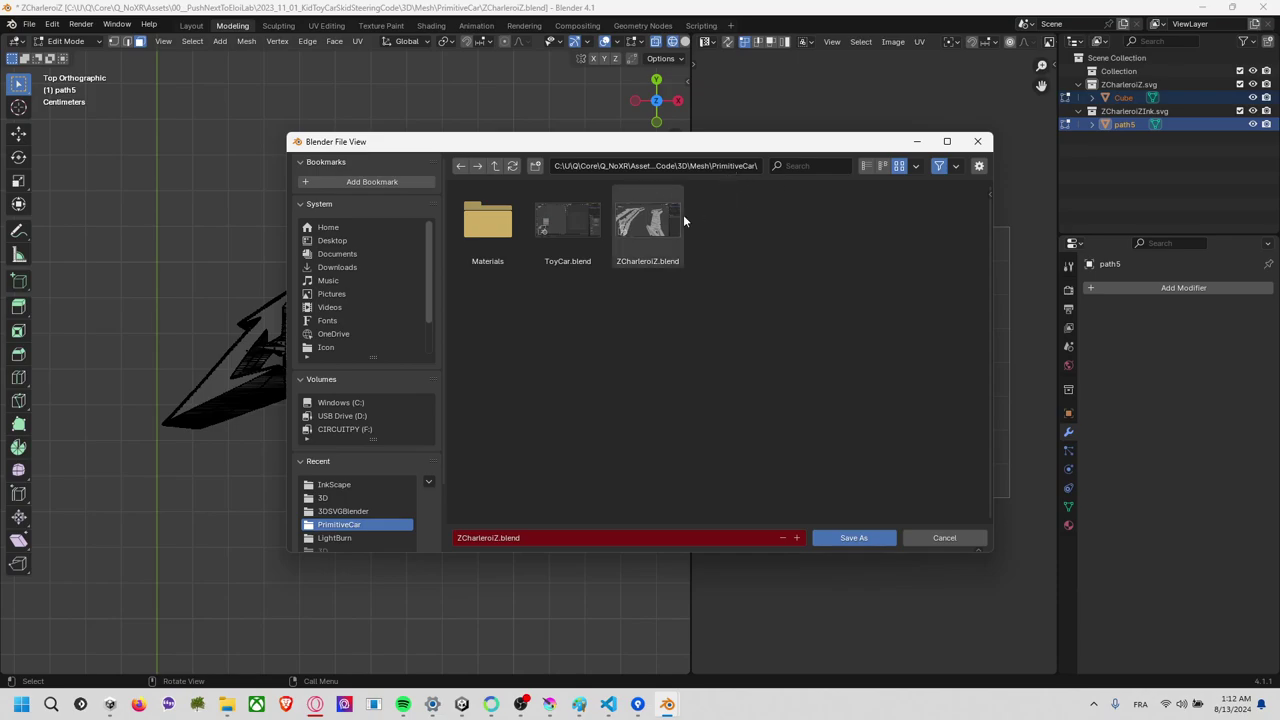
pyautogui.click(694, 170)
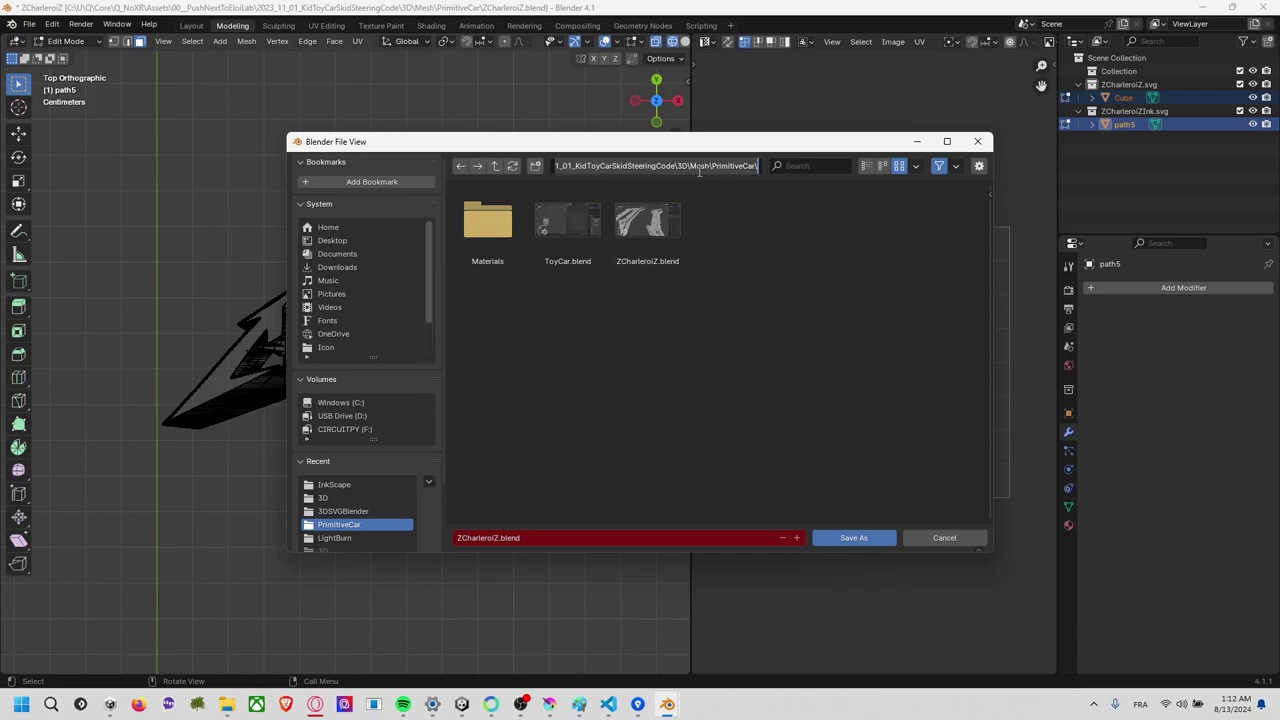
pyautogui.hotkey('ctrl', 'v')
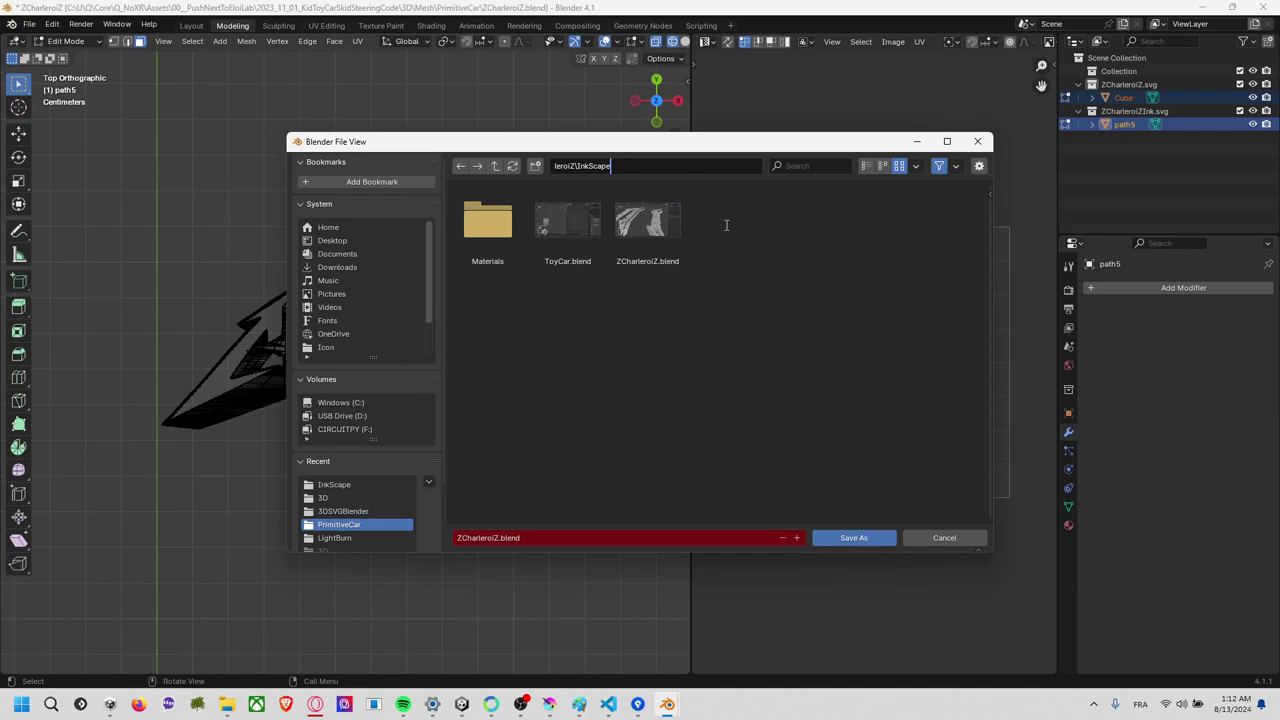
pyautogui.press('Return')
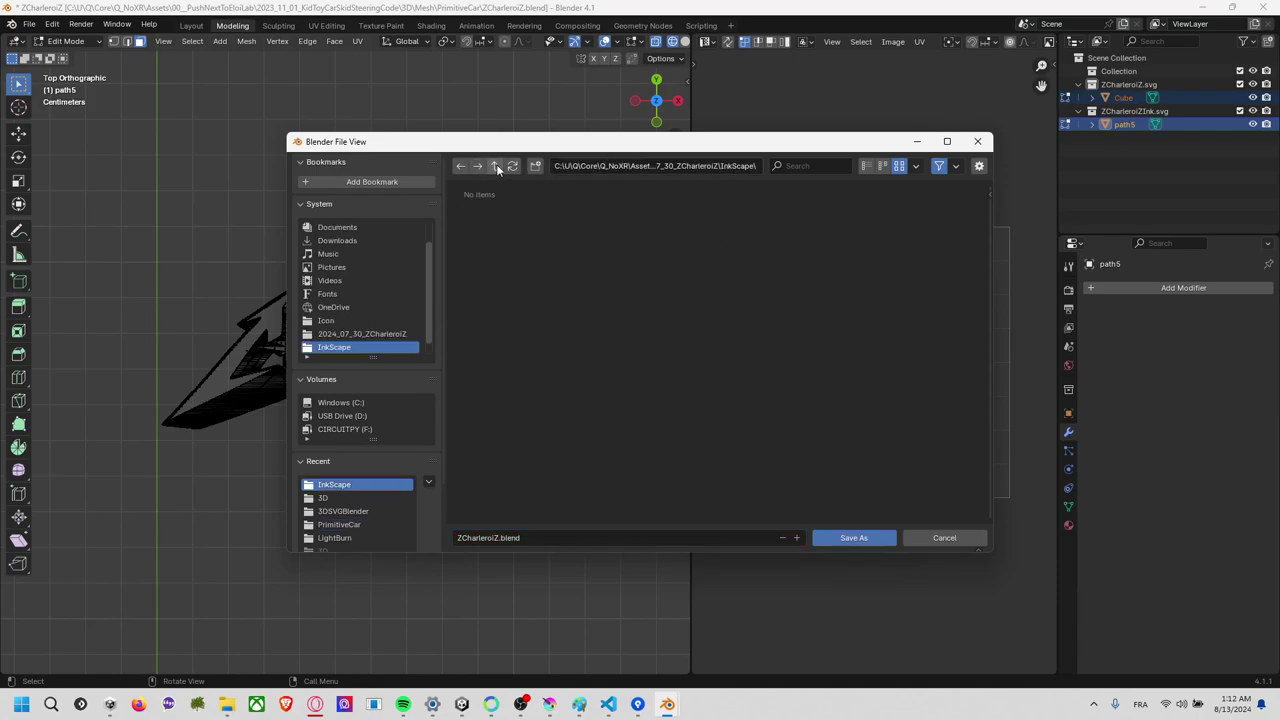
# Create a Blender folder in the 3D directory and save ZCharleroiZ.blend inside it.
pyautogui.click(495, 166)
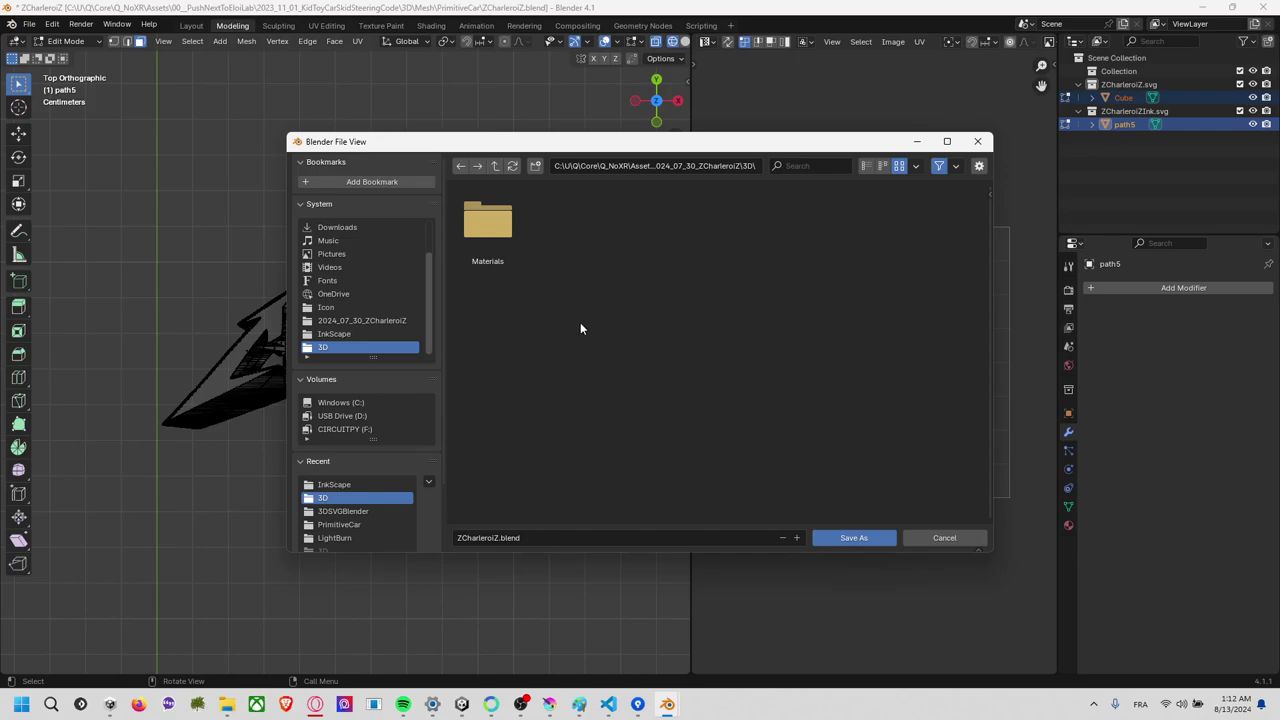
pyautogui.click(535, 166)
pyautogui.write('Blend')
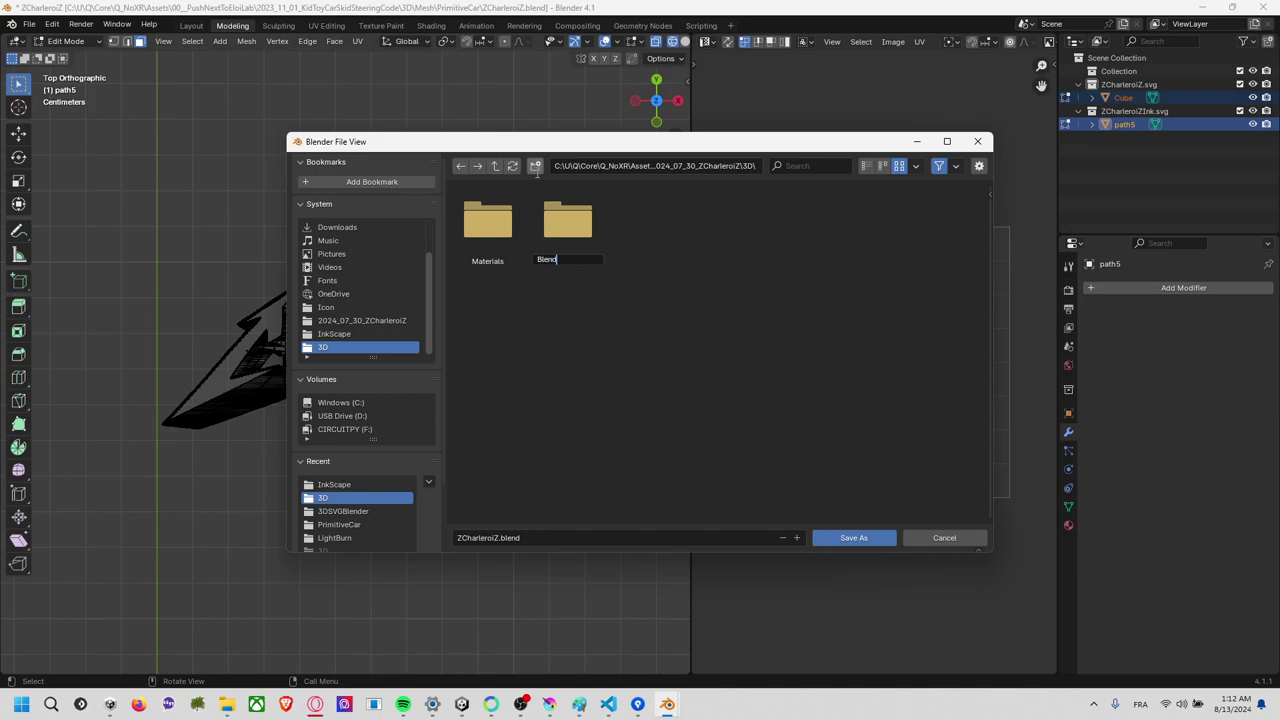
pyautogui.write('er')
pyautogui.press('Return')
pyautogui.doubleClick(487, 220)
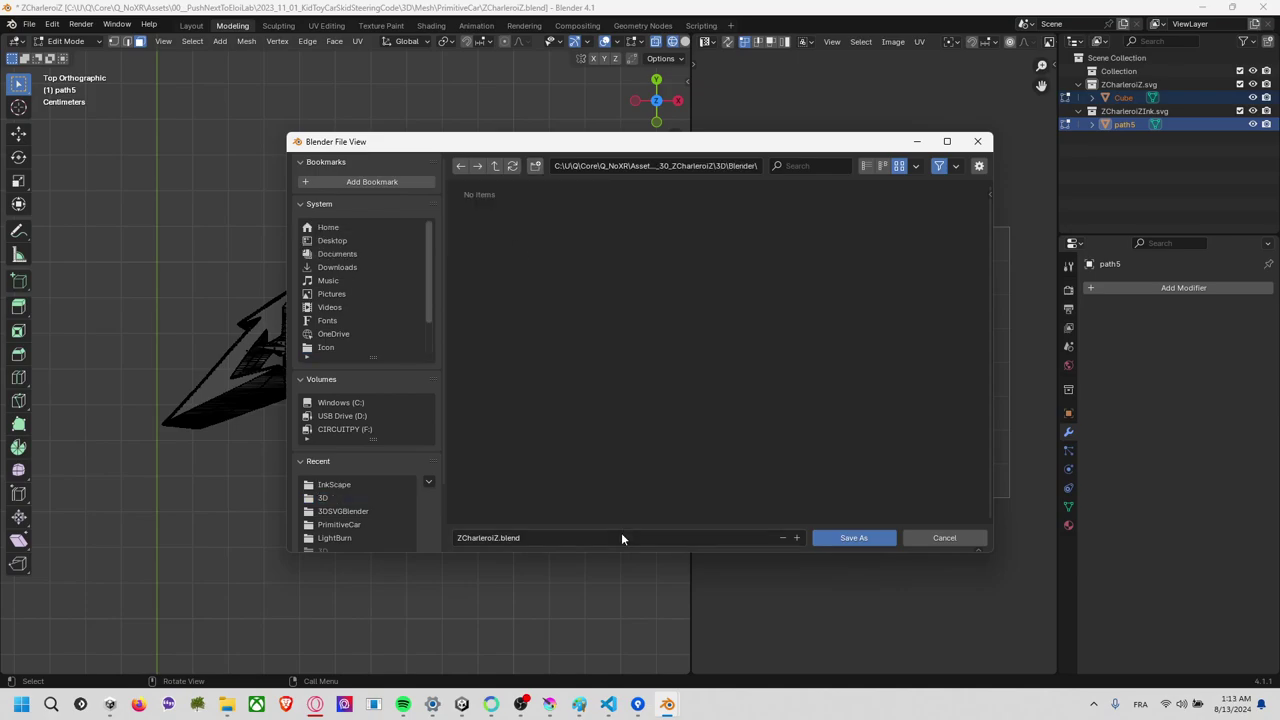
pyautogui.click(621, 538)
pyautogui.click(862, 538)
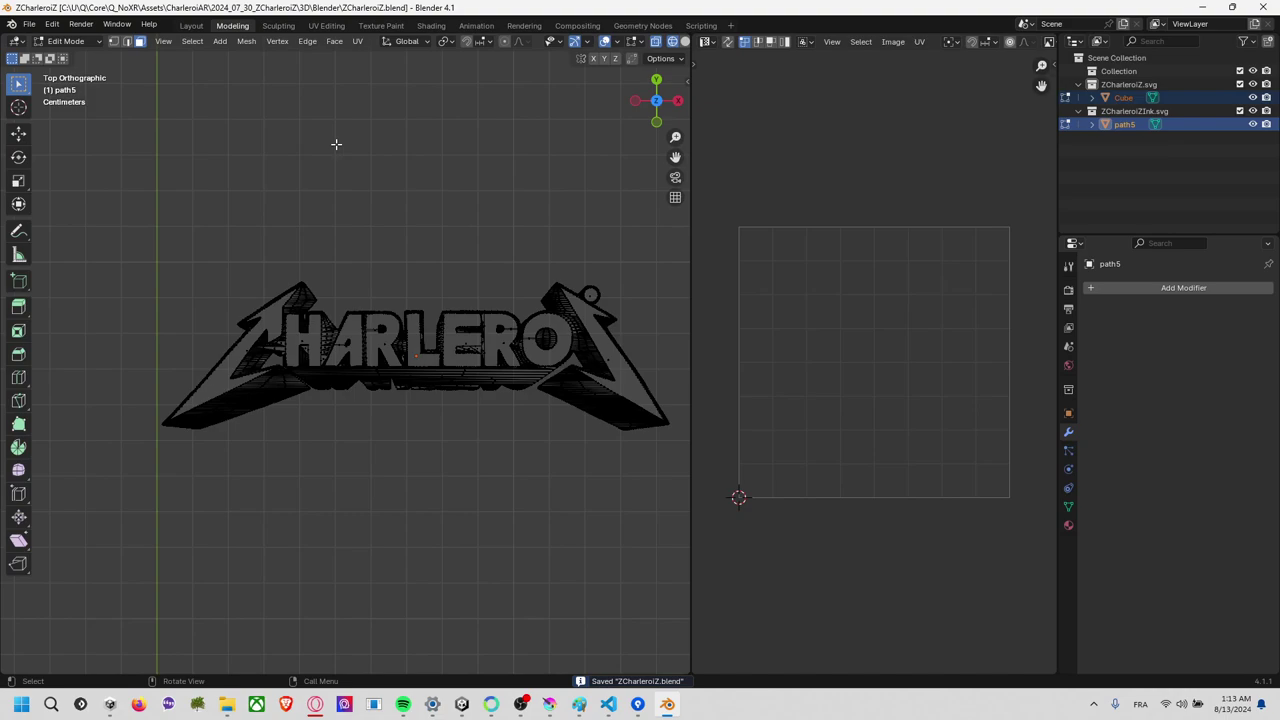
# Export the selected mesh's UV layout as Cube.path5.png, 1024×1024, to the Blender folder.
pyautogui.press('a')
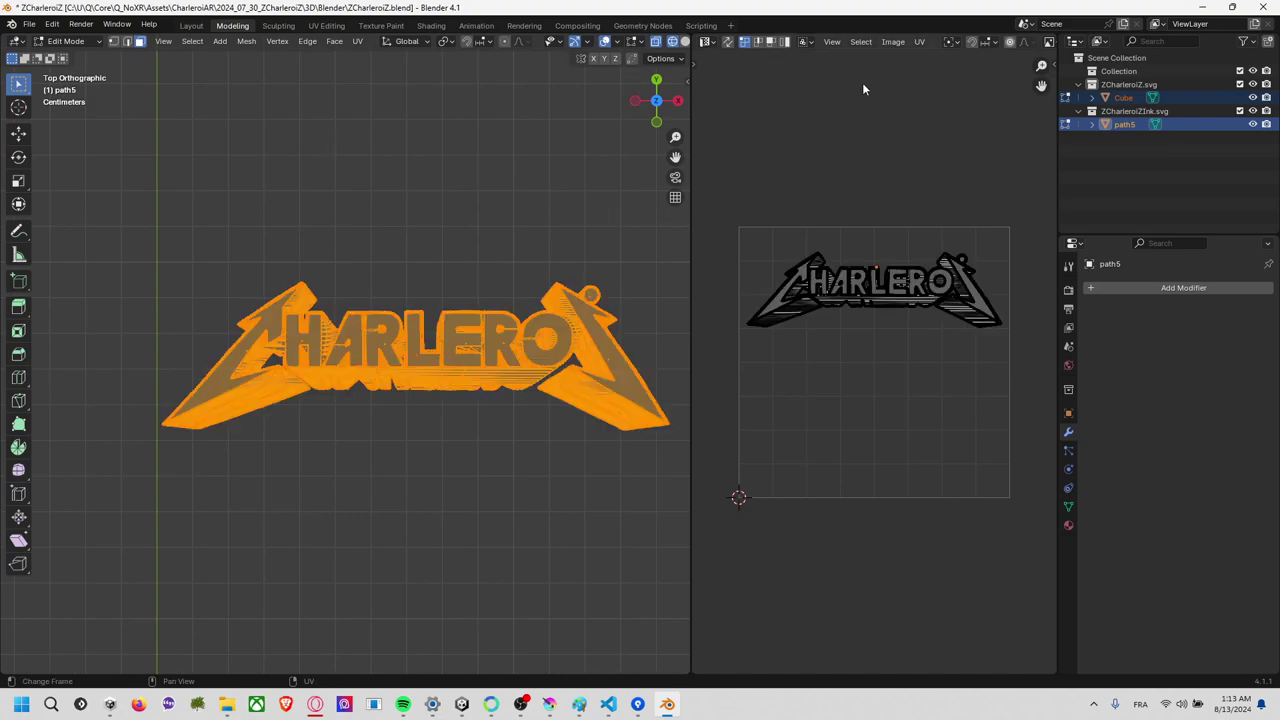
pyautogui.click(893, 41)
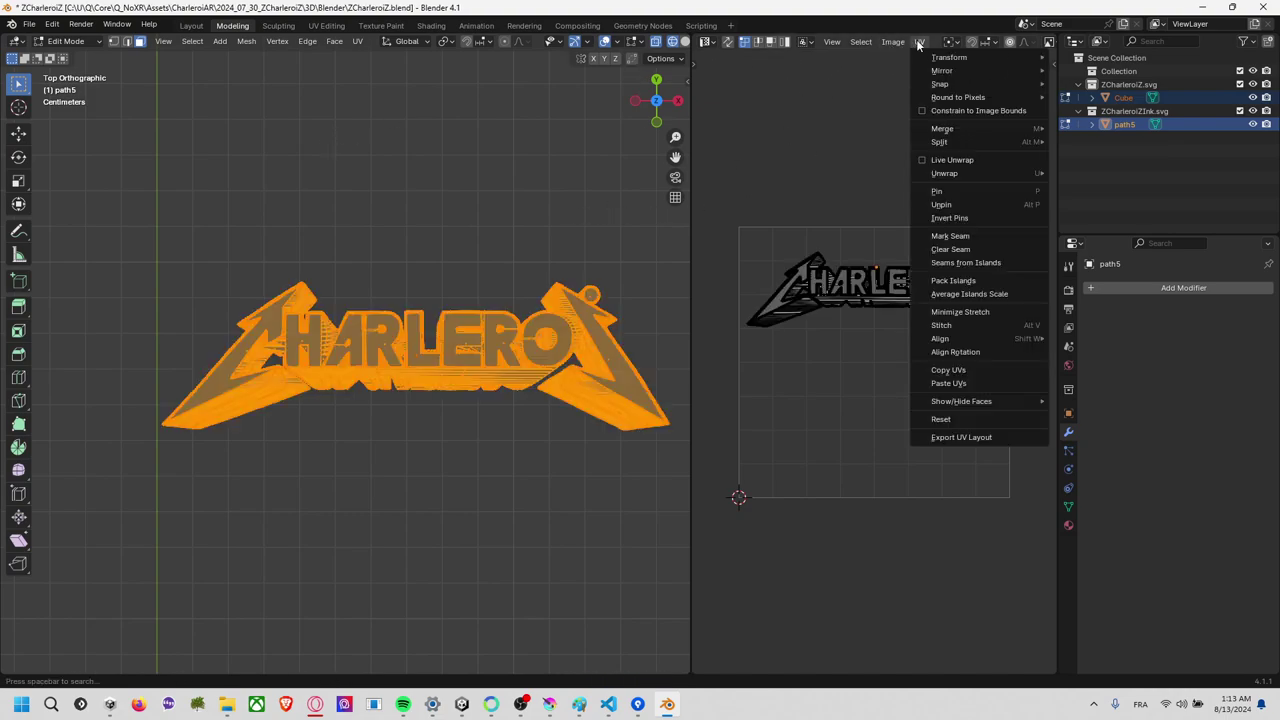
pyautogui.click(970, 437)
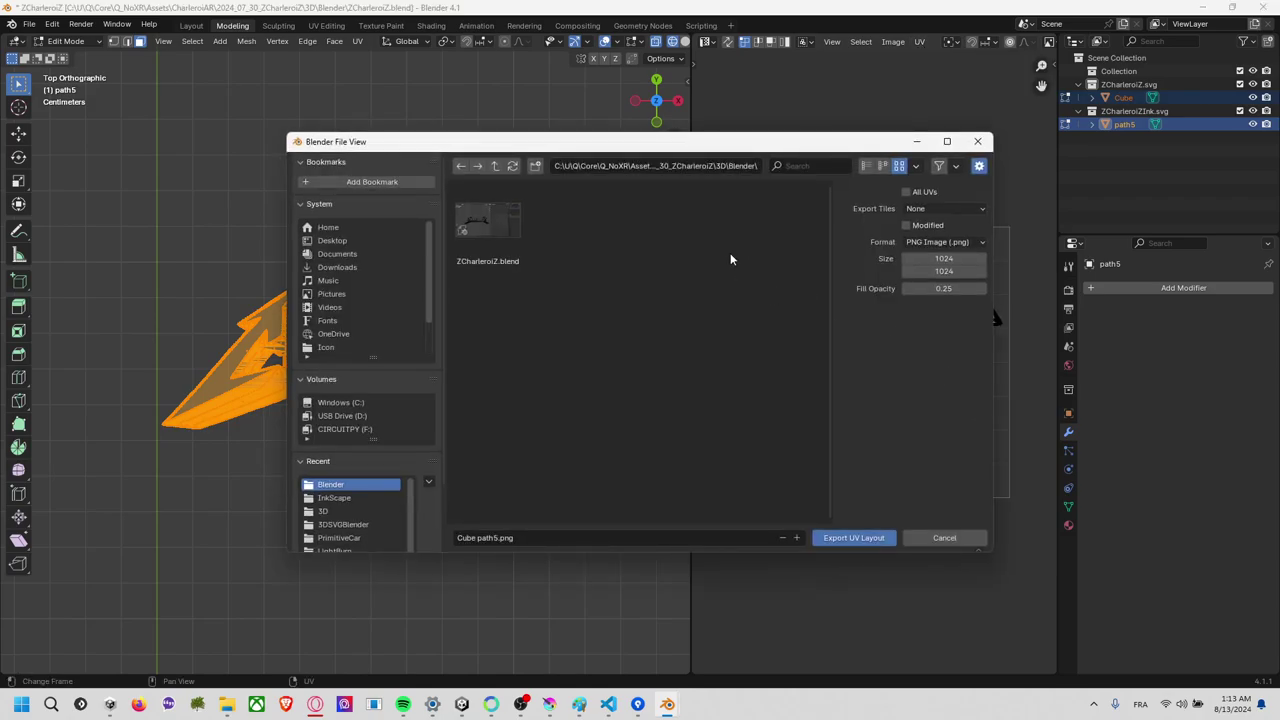
pyautogui.click(498, 539)
pyautogui.click(497, 539)
pyautogui.click(960, 541)
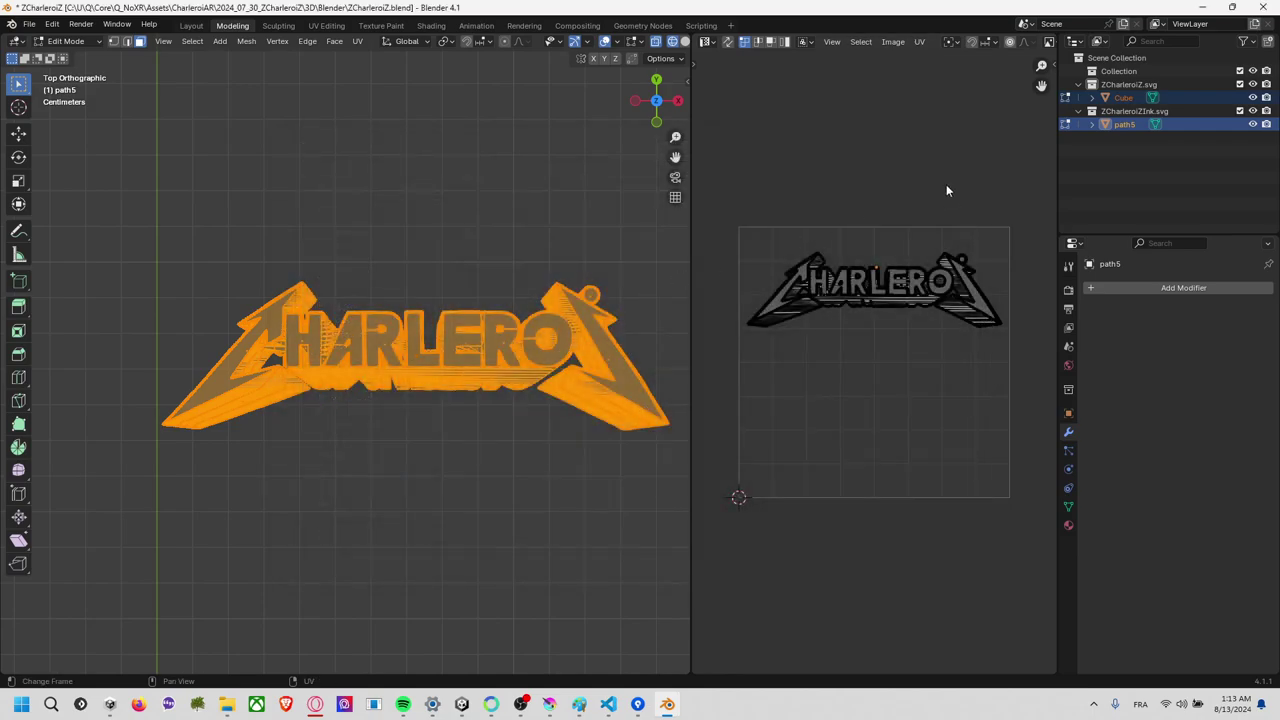
# Switch to Object Mode and rename the ZCharleroiZ.svg collection to ZCharleroiZFront.
pyautogui.click(1125, 99)
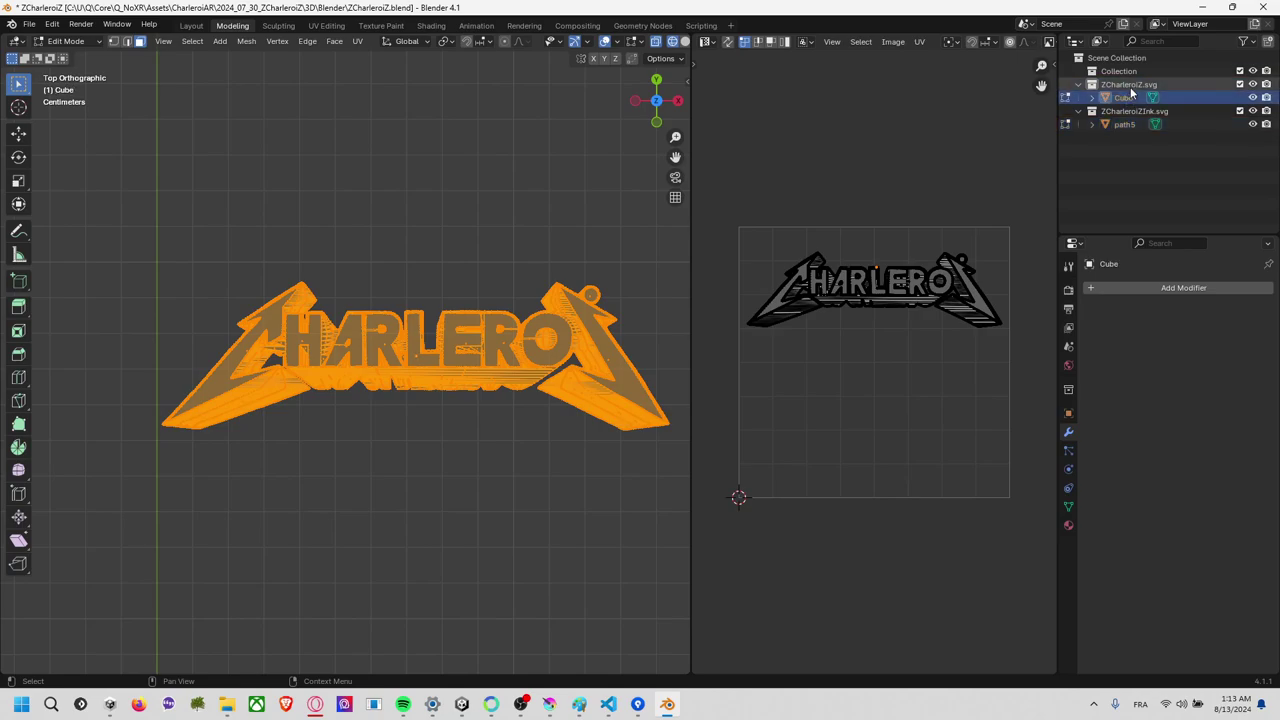
pyautogui.doubleClick(1131, 86)
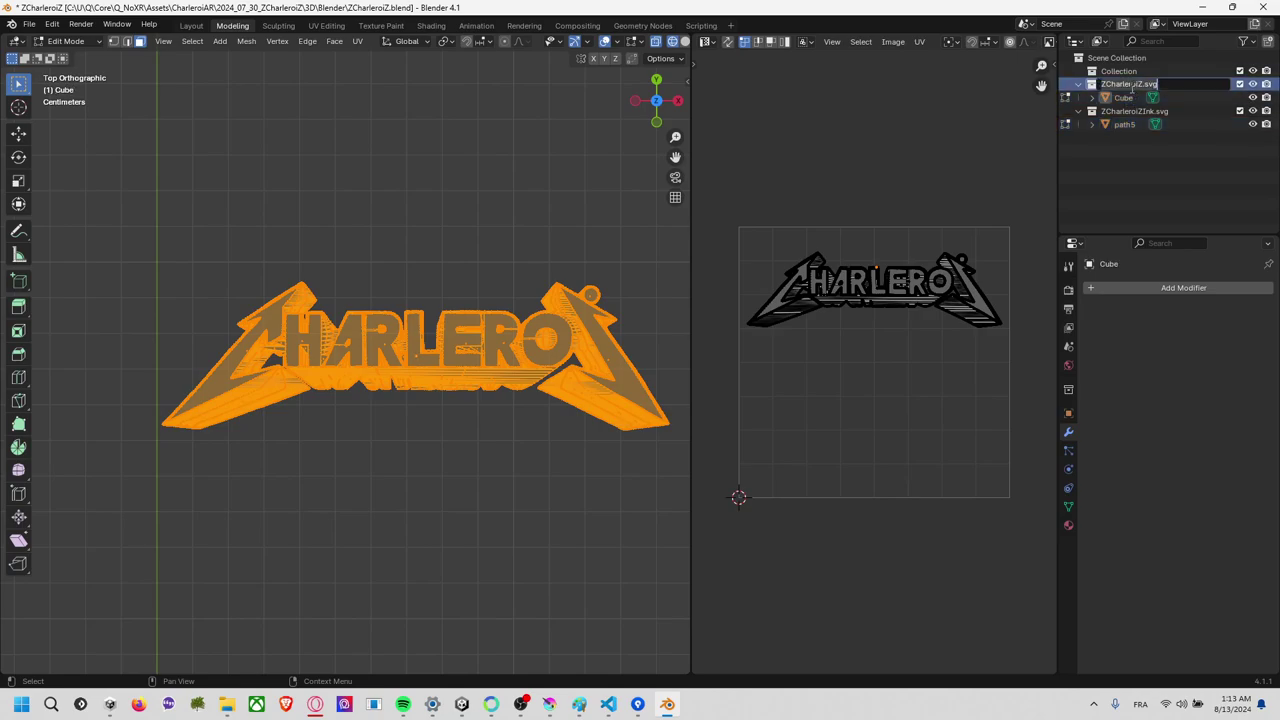
pyautogui.click(70, 43)
pyautogui.click(78, 60)
pyautogui.click(476, 350)
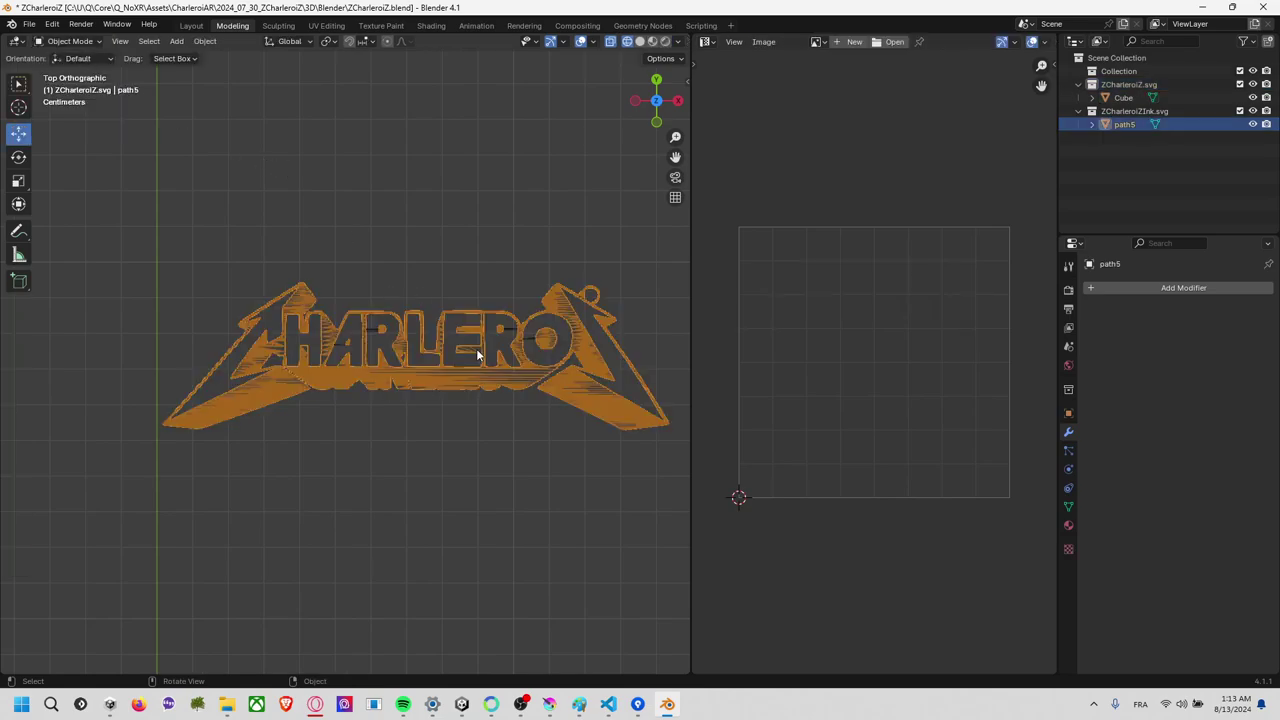
pyautogui.doubleClick(1124, 97)
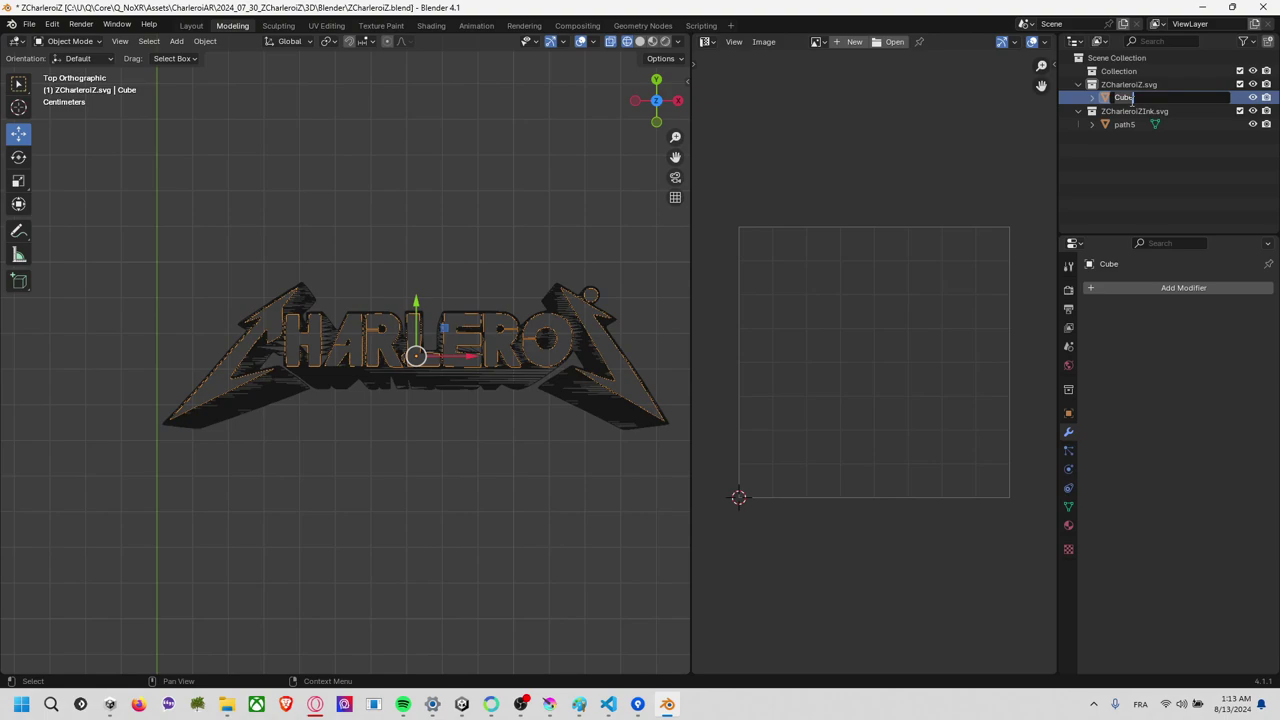
pyautogui.doubleClick(1150, 85)
pyautogui.click(1192, 83)
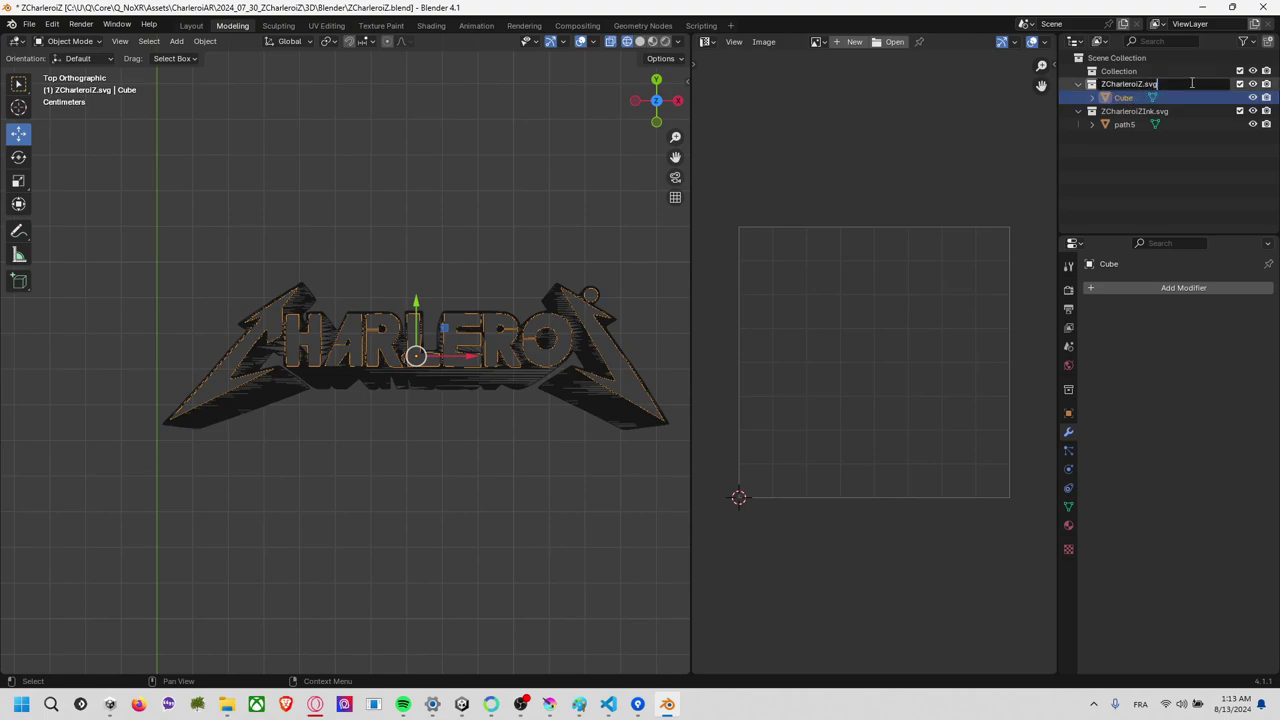
pyautogui.press('BackSpace')
pyautogui.press('BackSpace')
pyautogui.write('nt')
# Rename the Cube object and its mesh data to ZCharleroiZFront.
pyautogui.doubleClick(1127, 107)
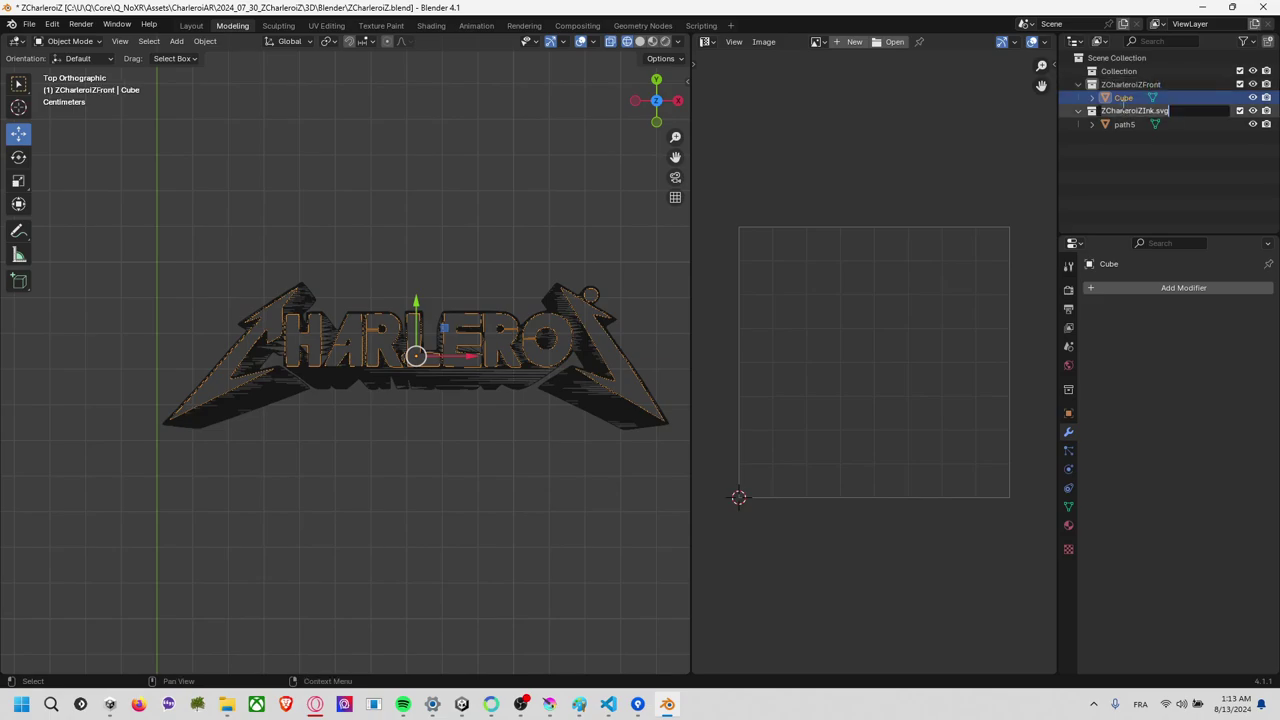
pyautogui.press('Return')
pyautogui.click(1092, 97)
pyautogui.click(1092, 137)
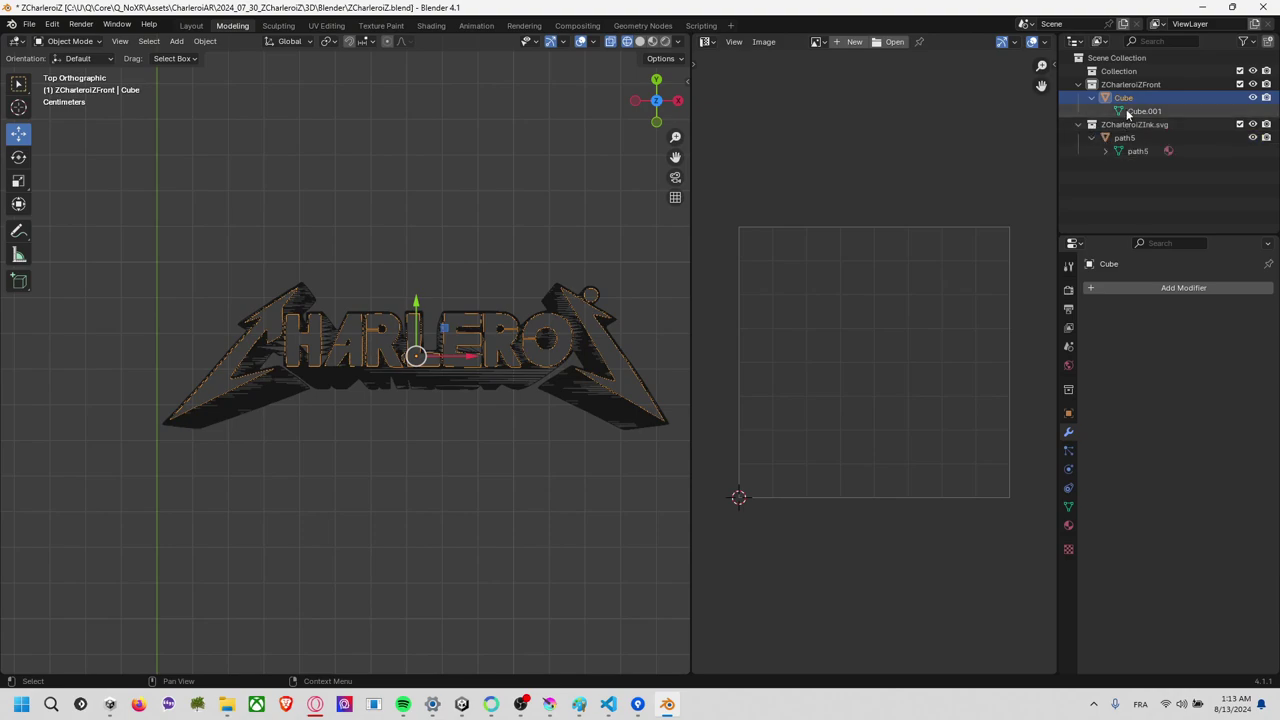
pyautogui.doubleClick(1124, 97)
pyautogui.write('ZCharleroiZFront')
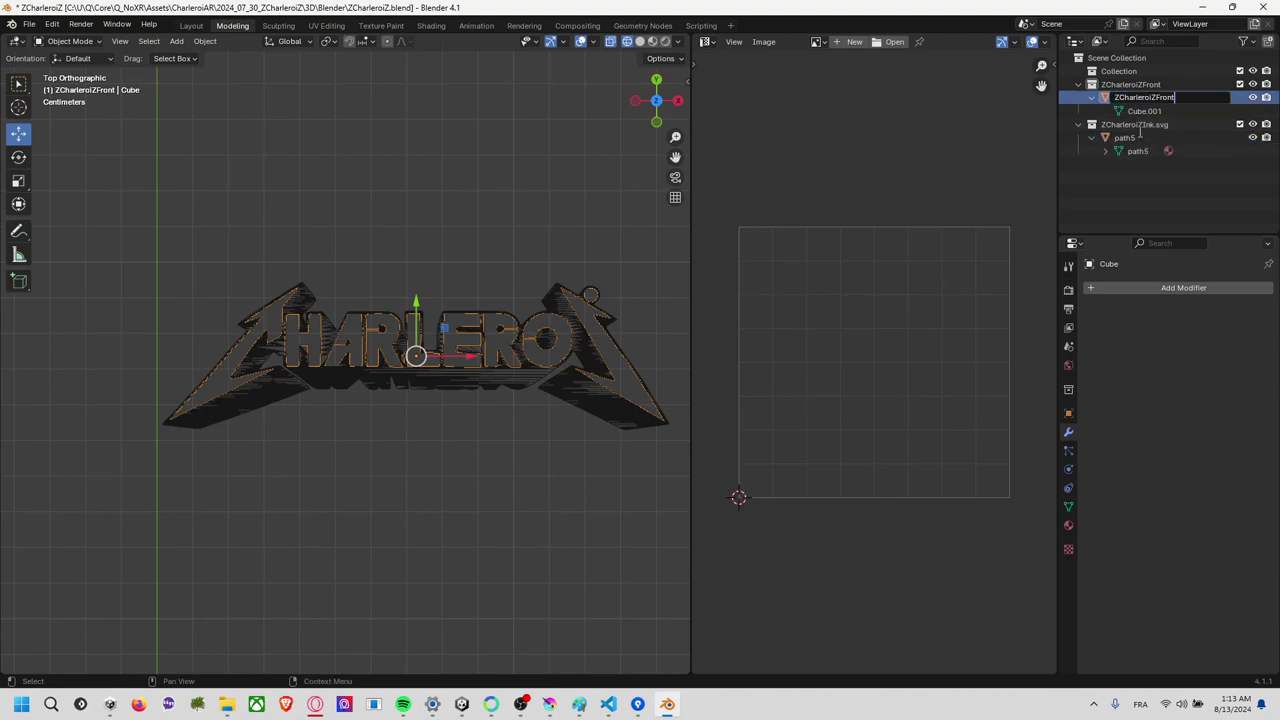
pyautogui.doubleClick(1138, 137)
pyautogui.doubleClick(1145, 111)
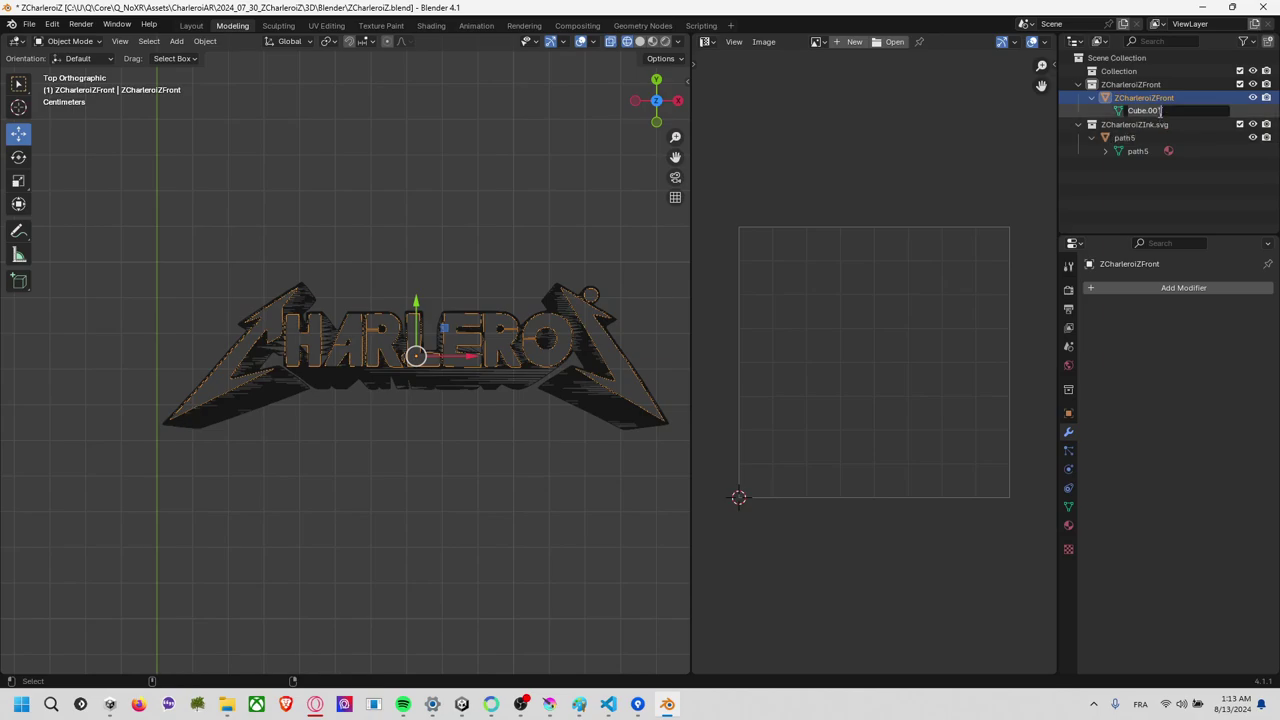
pyautogui.write('ZCharleroiZFront')
pyautogui.press('Return')
# Rename the path5 object to ZCharleroiZBack and its mesh to ZCharleroiZFrontBack.
pyautogui.doubleClick(1146, 138)
pyautogui.write('ZCharleroiZFront')
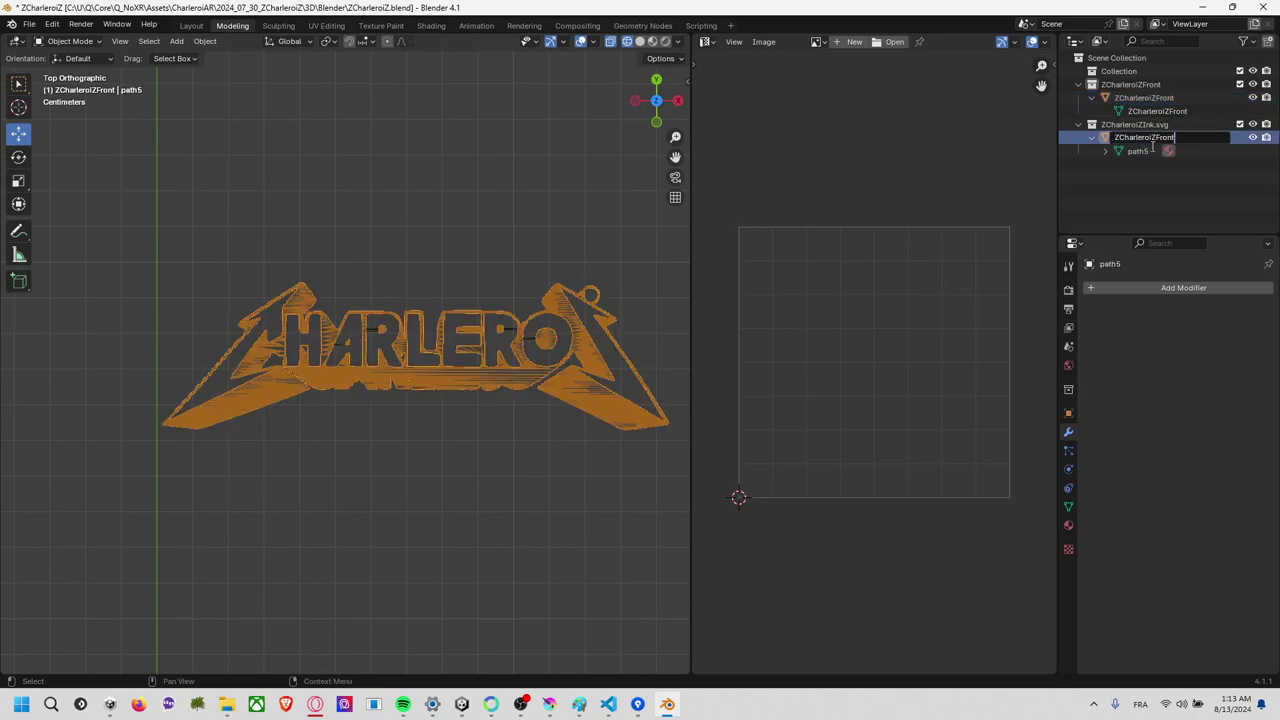
pyautogui.press('BackSpace')
pyautogui.press('BackSpace')
pyautogui.press('BackSpace')
pyautogui.write('Back')
pyautogui.press('Return')
pyautogui.click(1124, 152)
pyautogui.doubleClick(1146, 156)
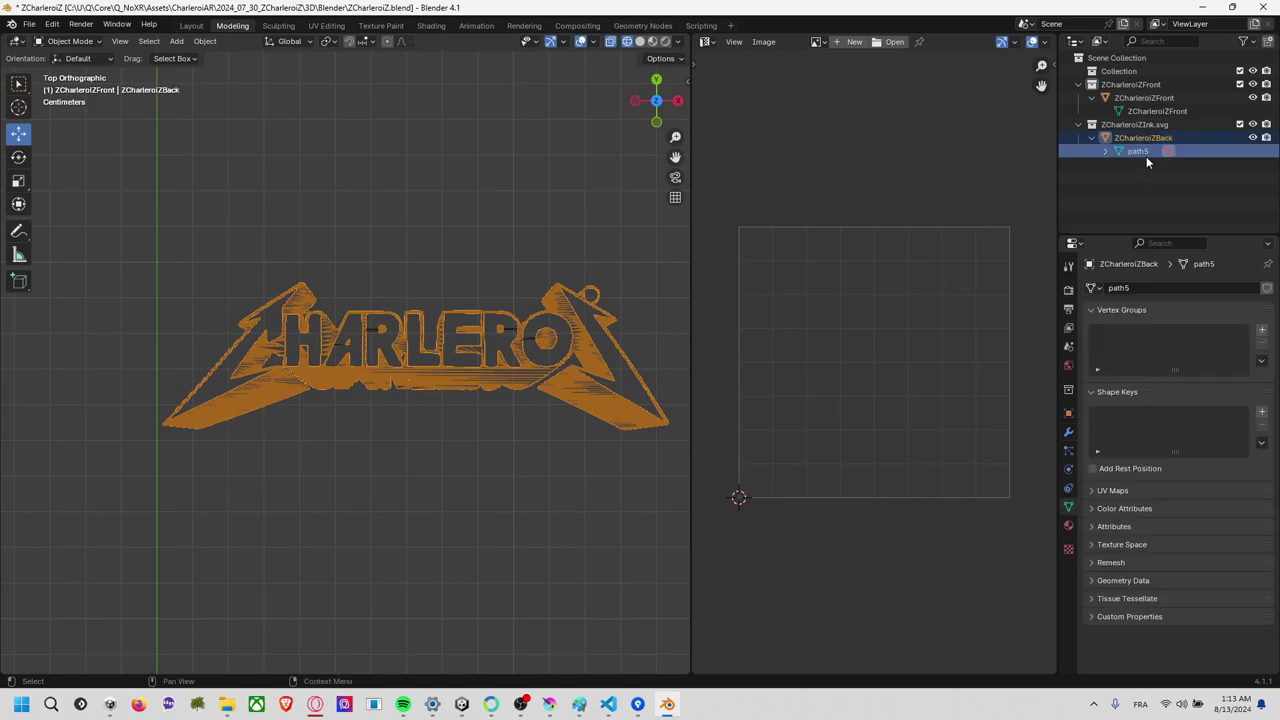
pyautogui.write('ZCharleroiZFront')
pyautogui.write('Back')
pyautogui.press('Return')
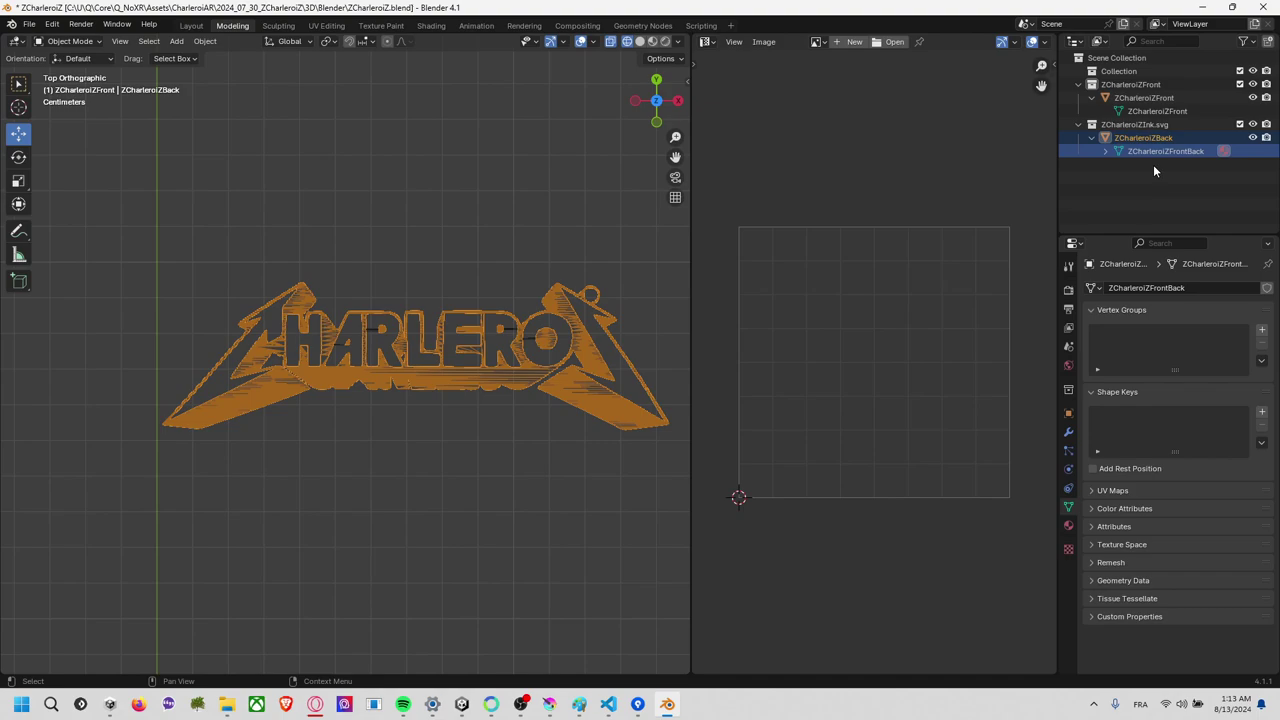
# Unlink the ZCharleroiZInk.svg collection, undo the unlink, and save the blend file.
pyautogui.click(1148, 124)
pyautogui.rightClick(1148, 124)
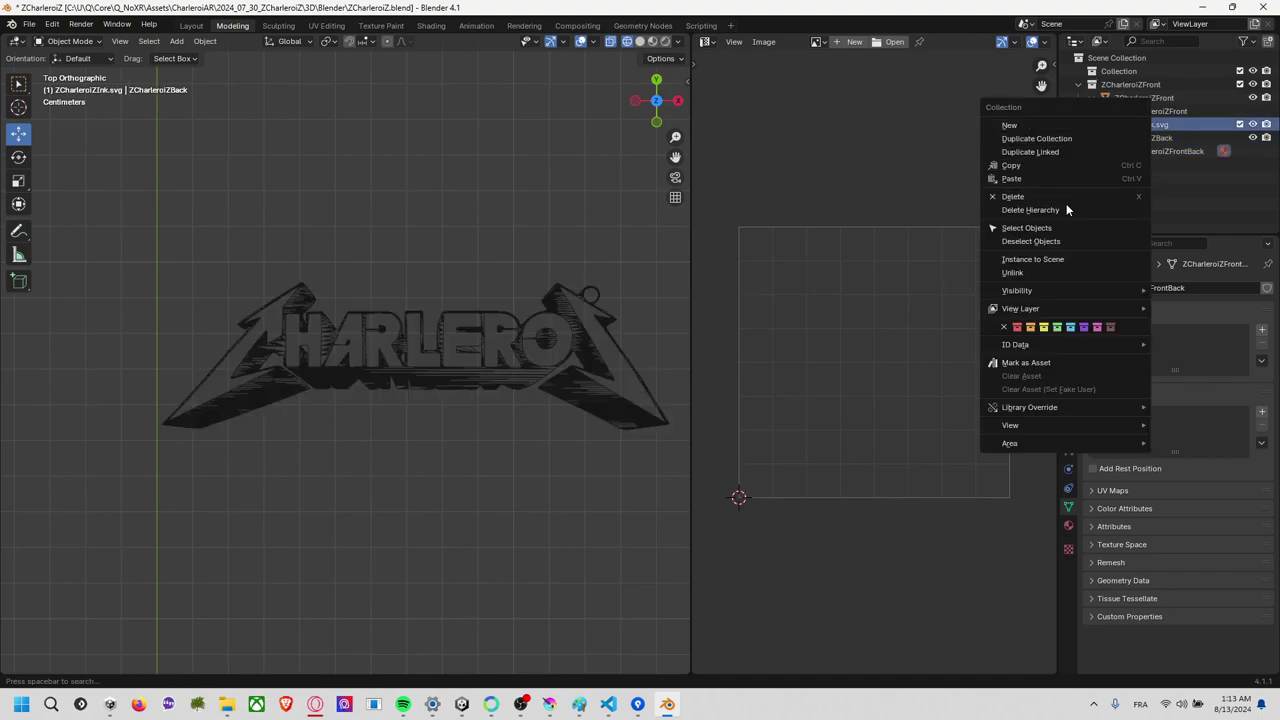
pyautogui.click(1047, 271)
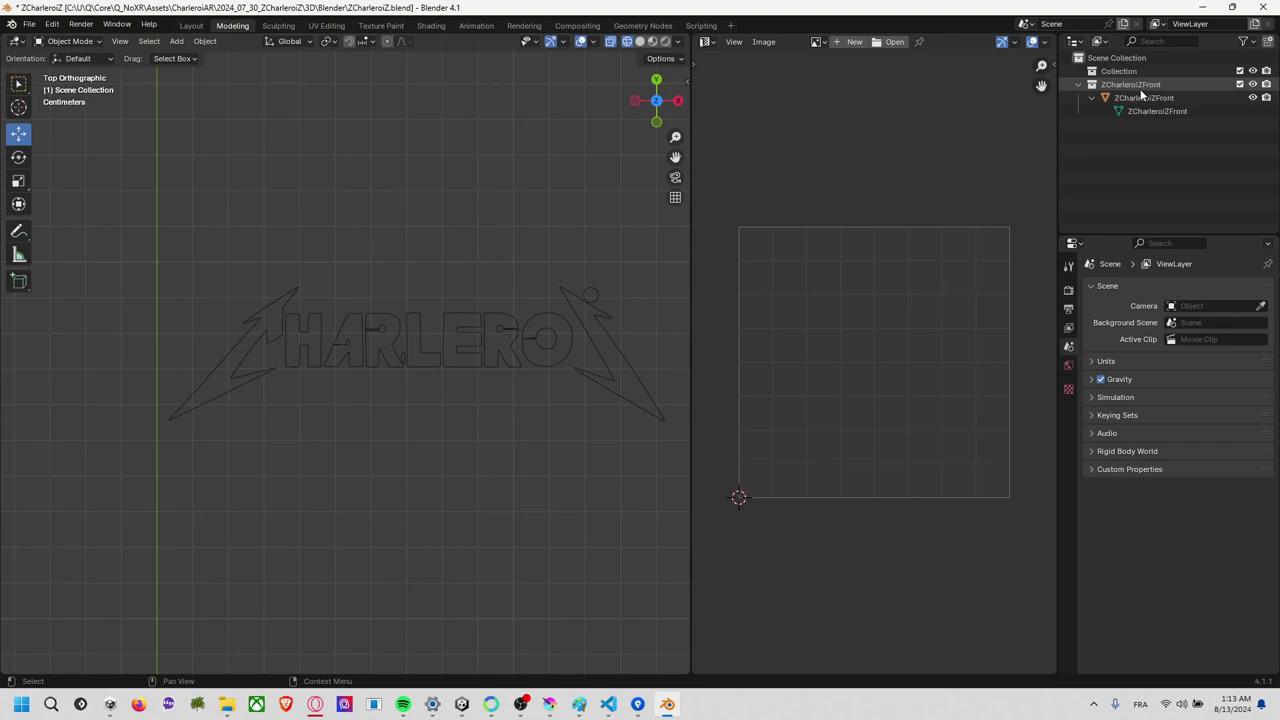
pyautogui.rightClick(1140, 88)
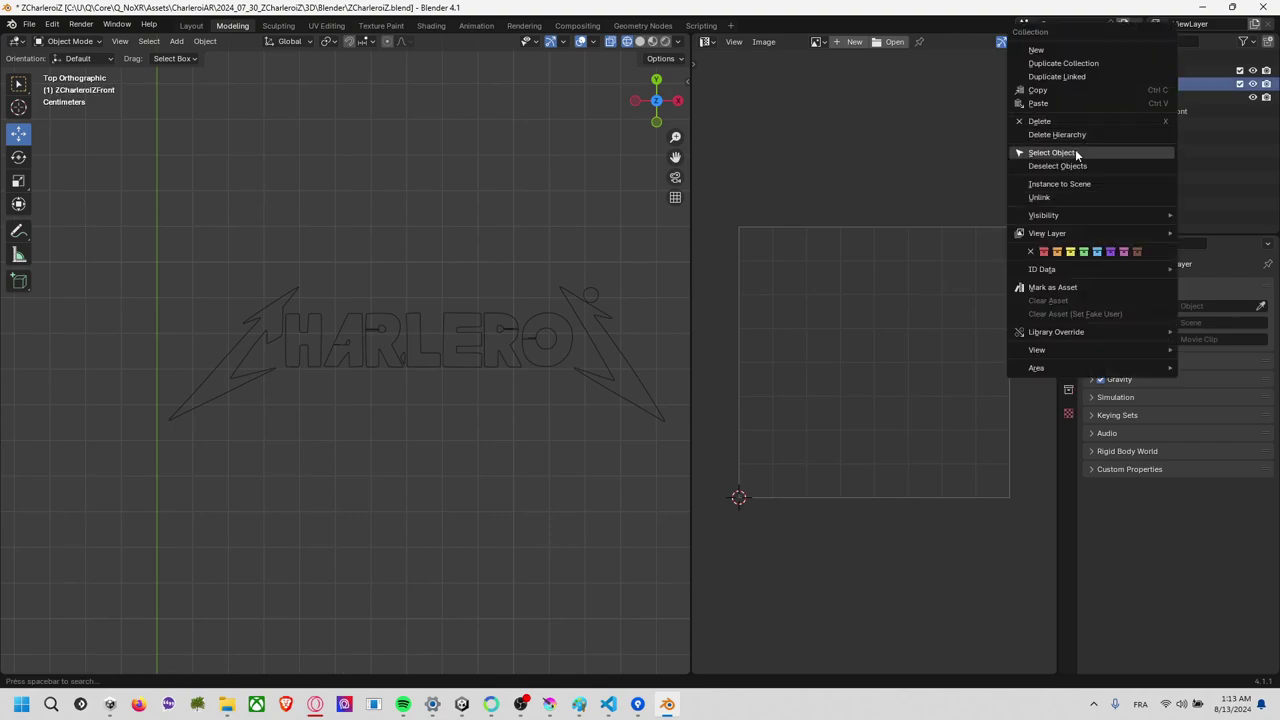
pyautogui.click(1040, 197)
pyautogui.hotkey('ctrl', 'z')
pyautogui.hotkey('ctrl', 'z')
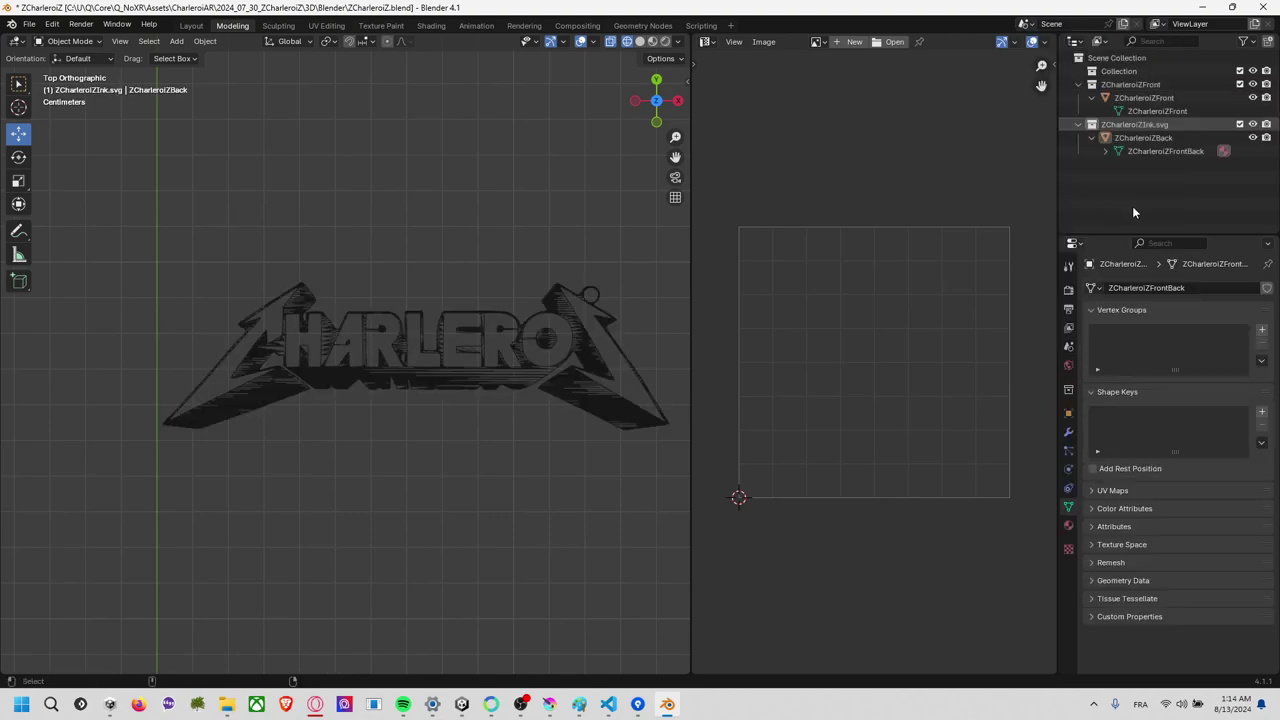
pyautogui.click(1136, 126)
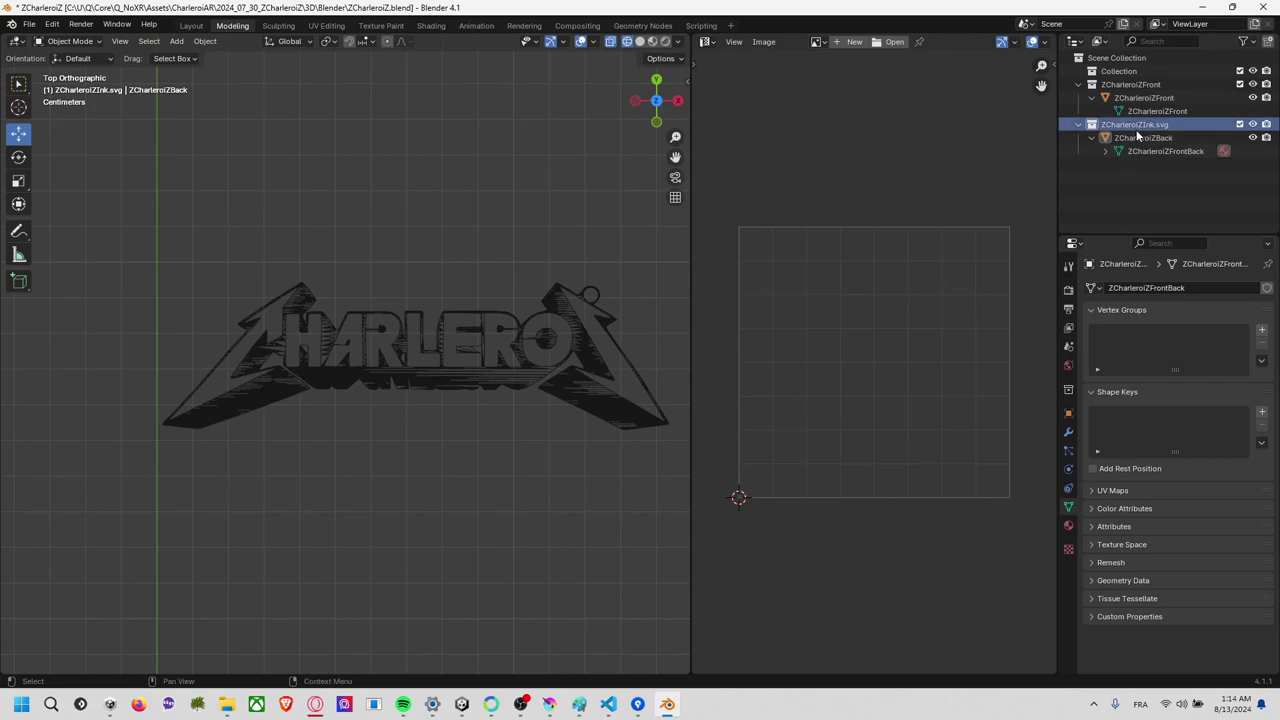
pyautogui.click(1137, 137)
pyautogui.click(1145, 178)
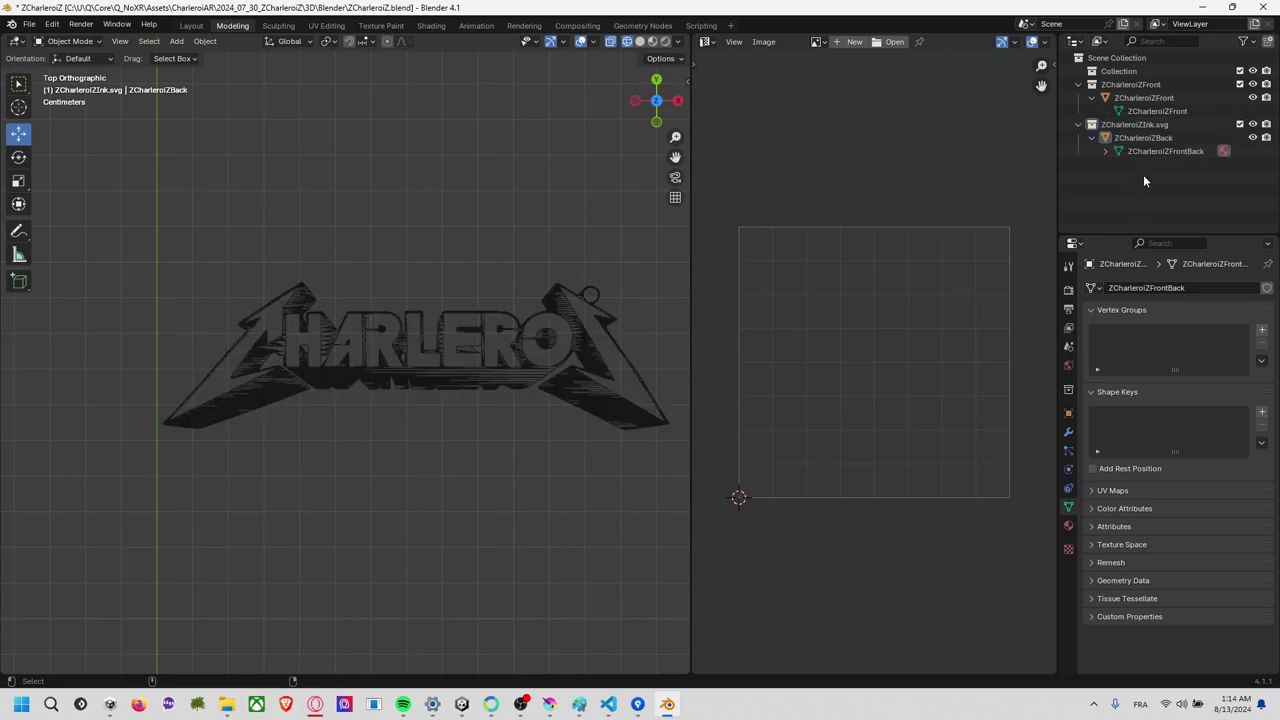
pyautogui.hotkey('ctrl', 's')
# Select both logo objects with ZCharleroiZFront active, then deselect them.
pyautogui.click(1143, 140)
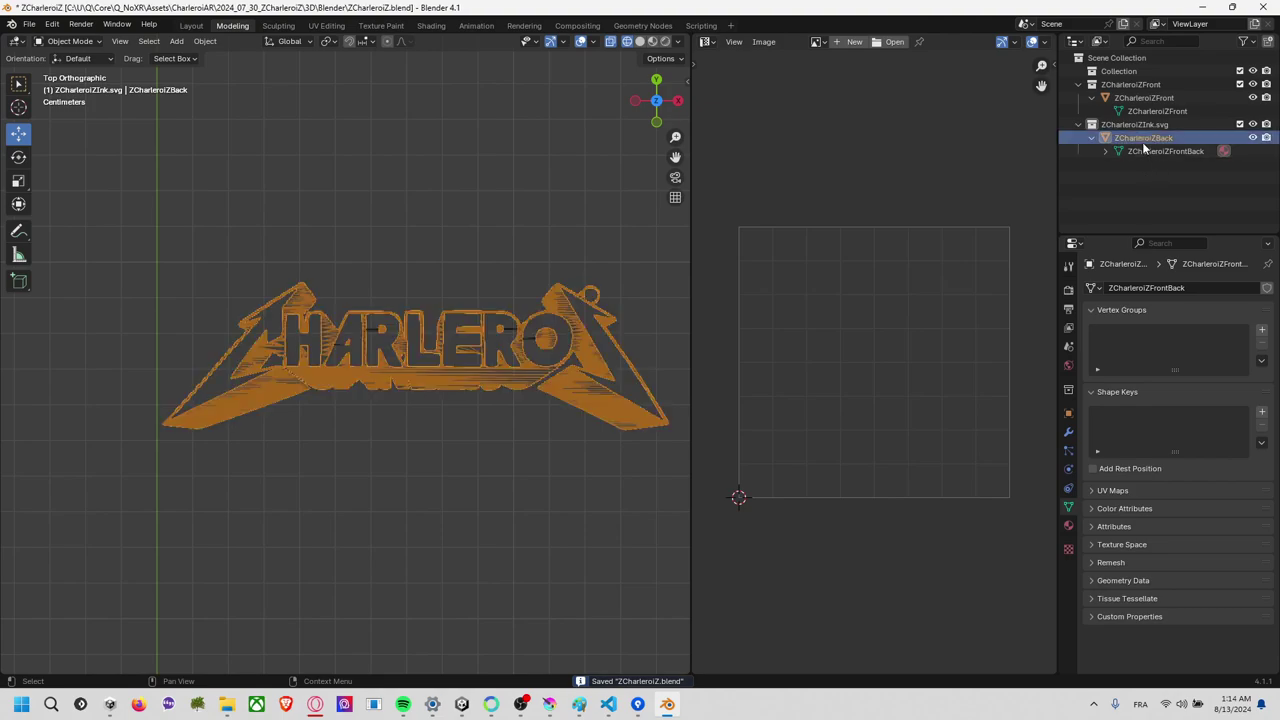
pyautogui.click(1145, 98)
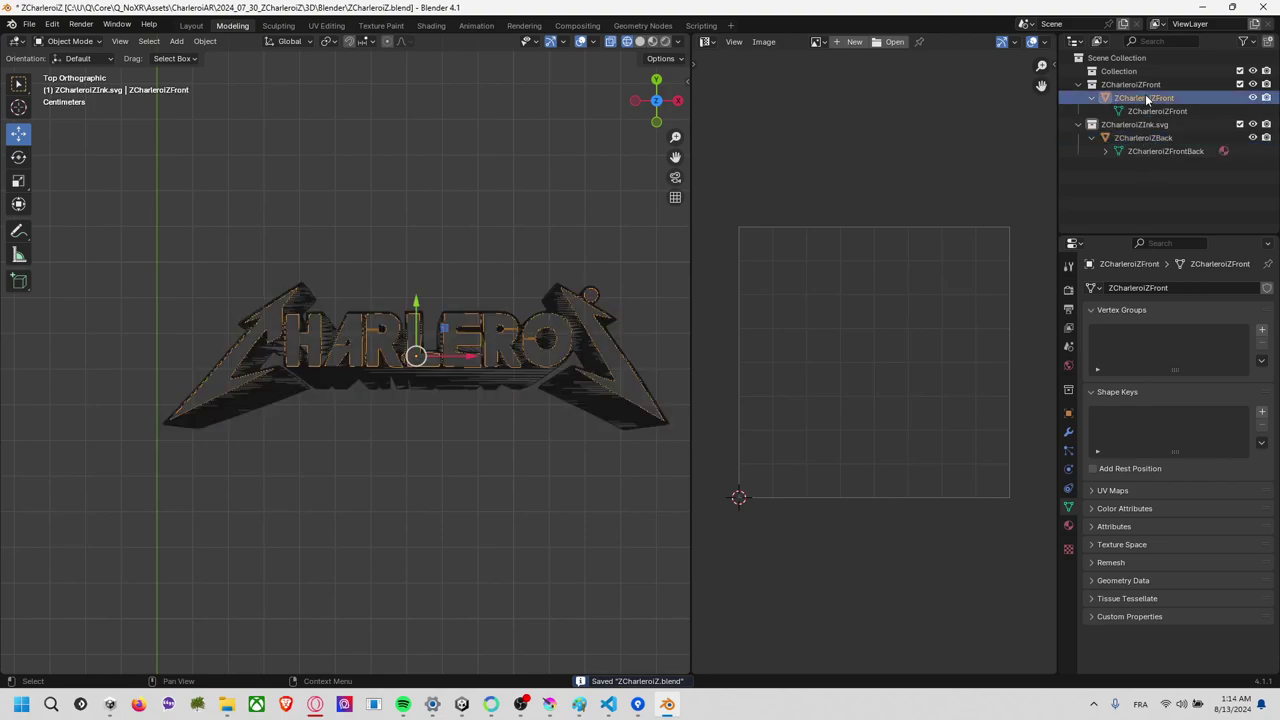
pyautogui.press('a')
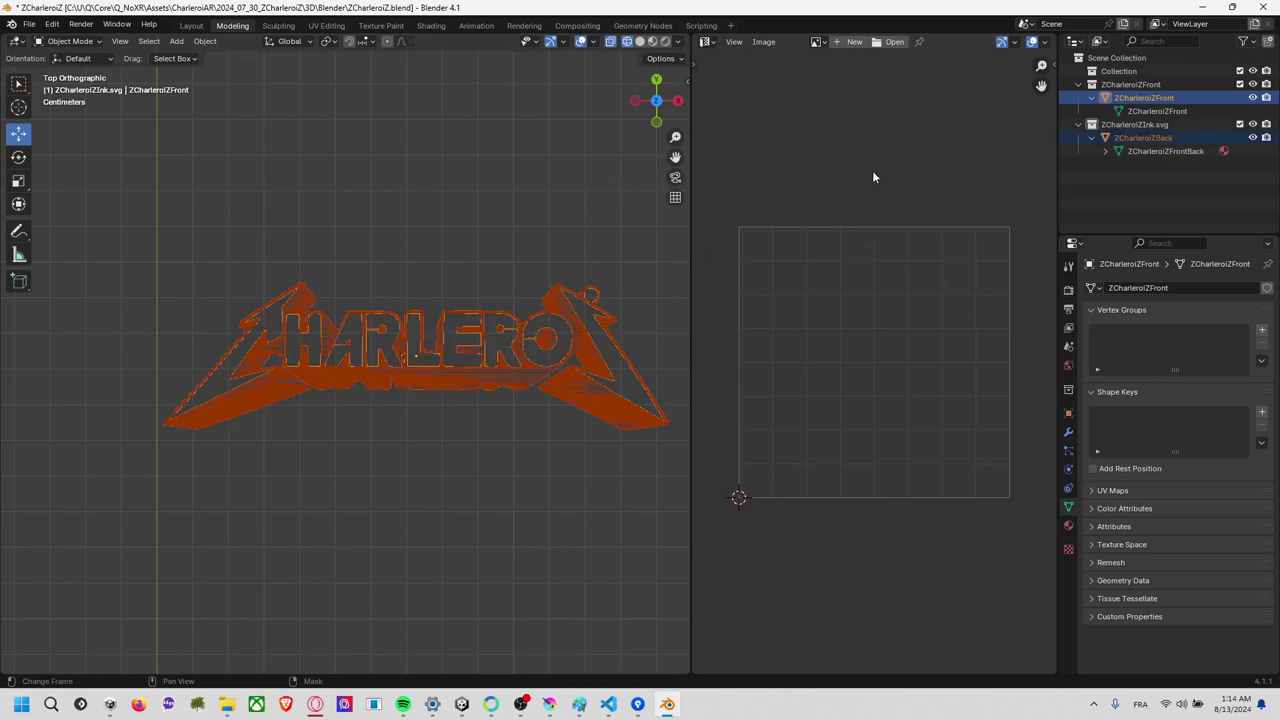
pyautogui.click(68, 41)
pyautogui.hotkey('alt', 'a')
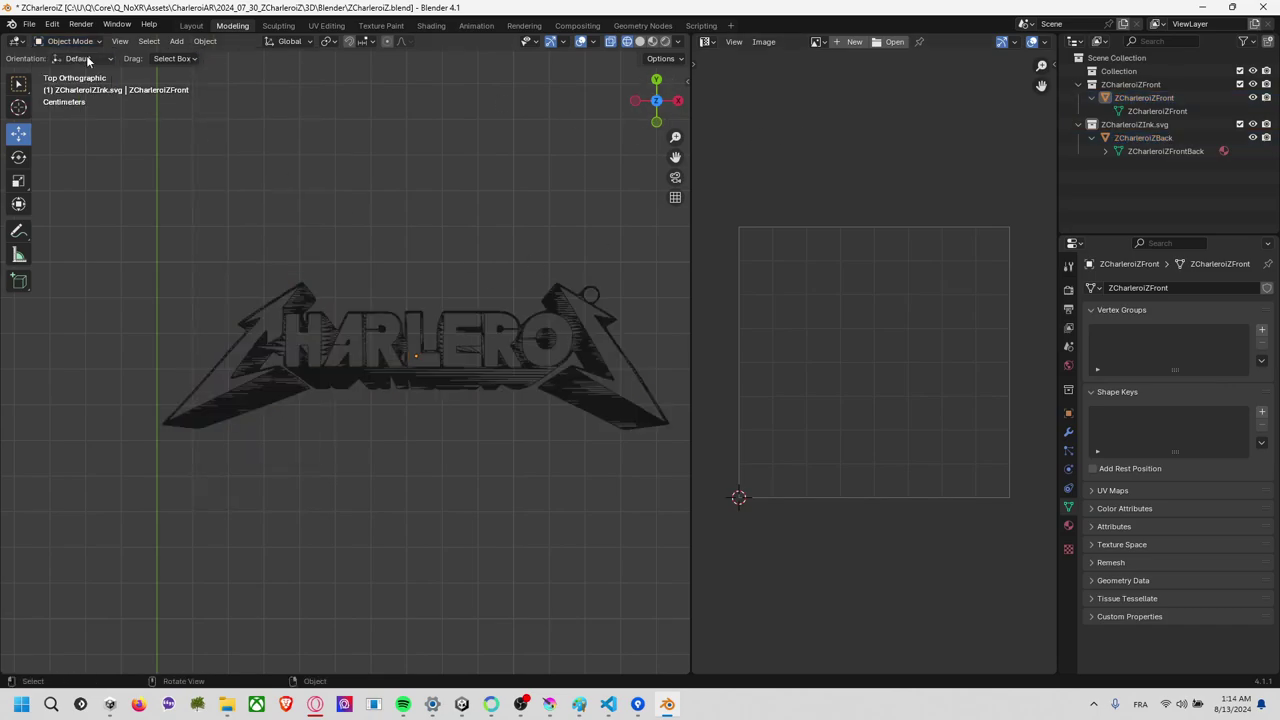
# Box-select the front and back logo objects and enter Edit Mode on both.
pyautogui.click(85, 42)
pyautogui.click(42, 72)
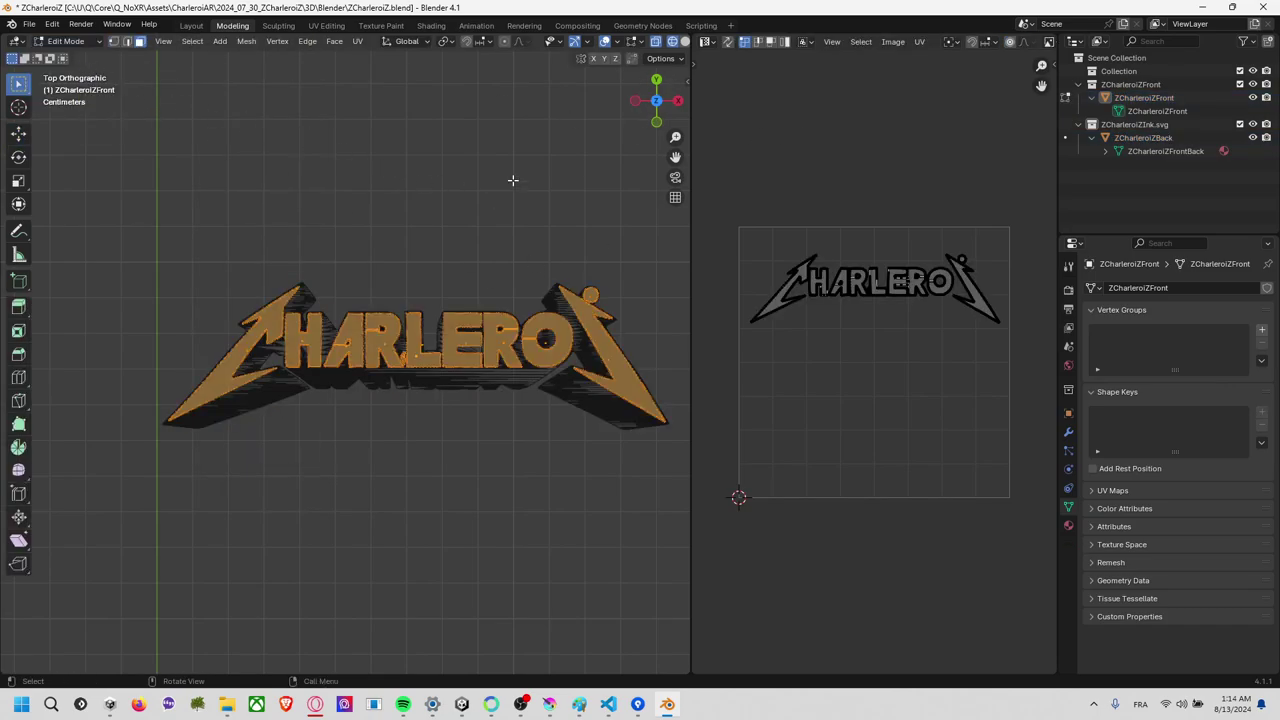
pyautogui.hotkey('alt', 'a')
pyautogui.press('a')
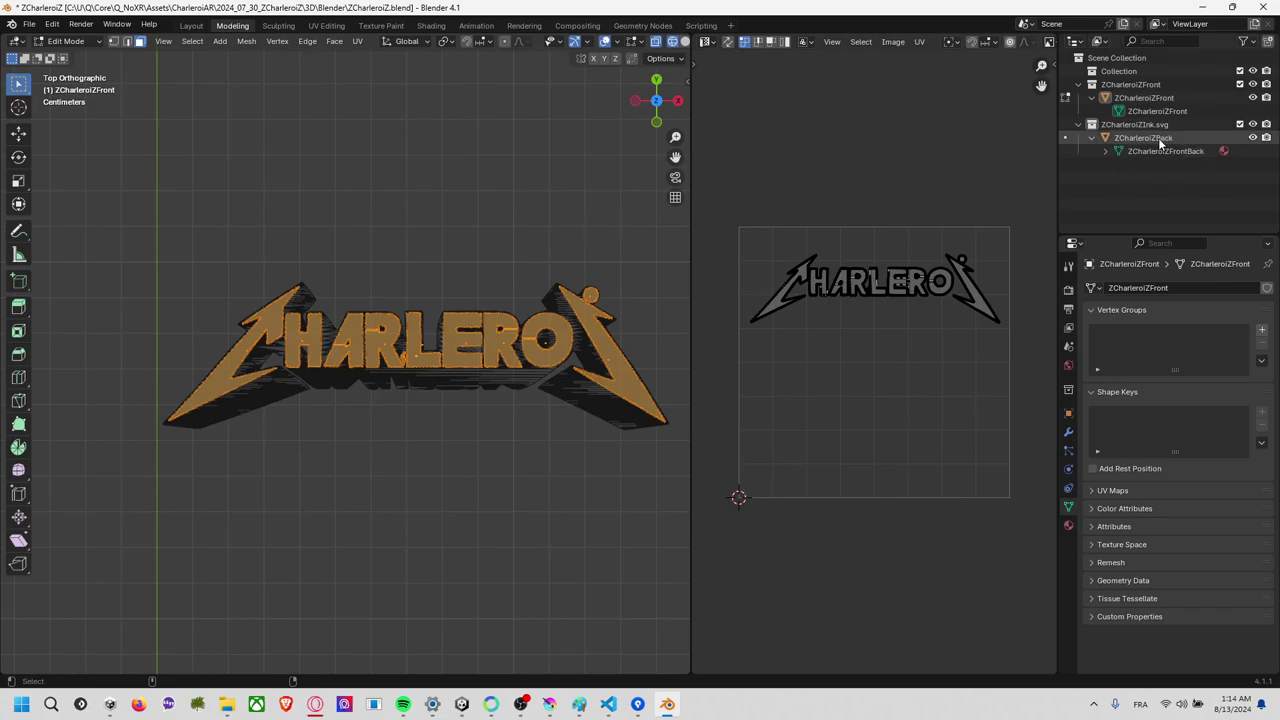
pyautogui.click(1150, 138)
pyautogui.hotkey('alt', 'a')
pyautogui.click(70, 41)
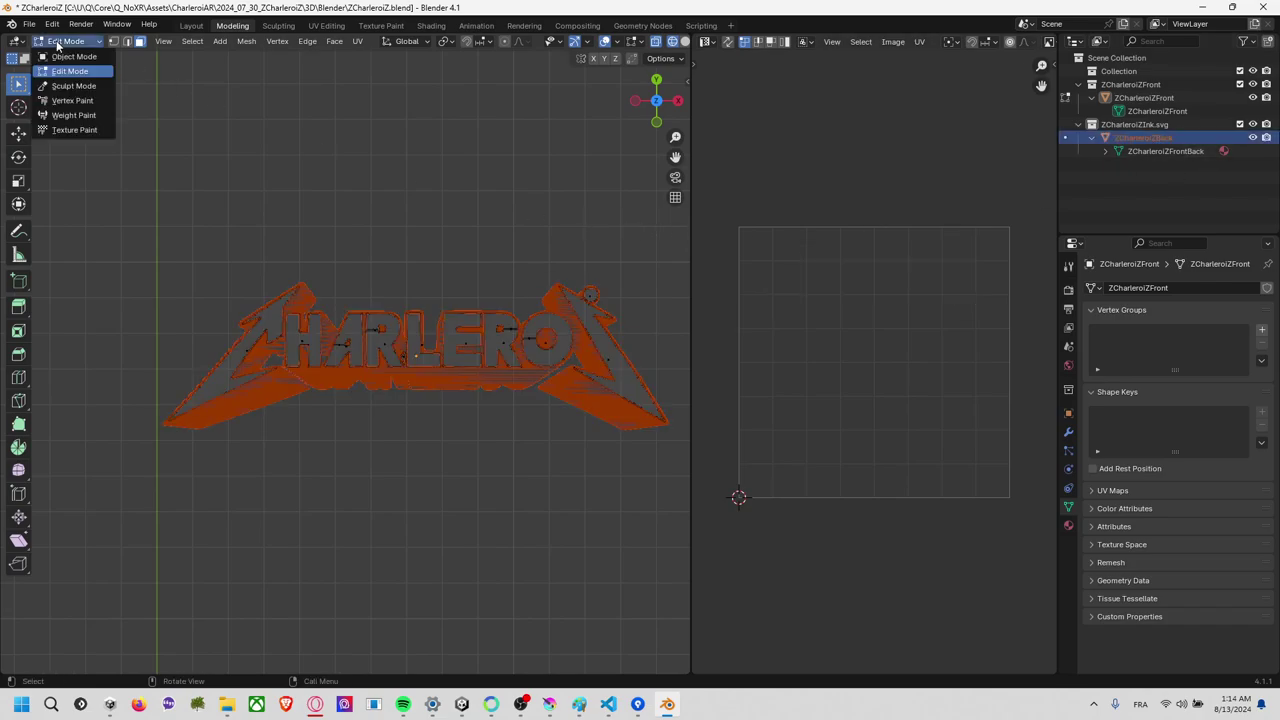
pyautogui.click(45, 57)
pyautogui.hotkey('alt', 'a')
pyautogui.moveTo(184, 199); pyautogui.dragTo(655, 527)
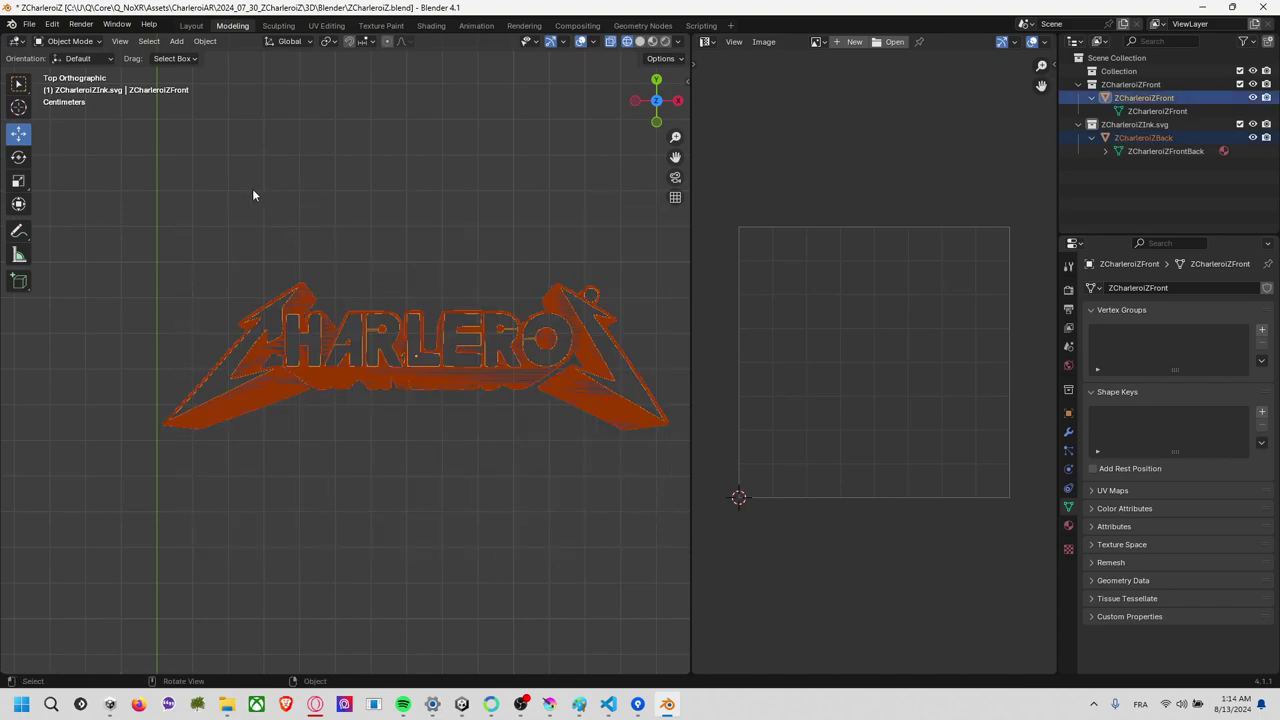
pyautogui.click(96, 44)
pyautogui.click(88, 72)
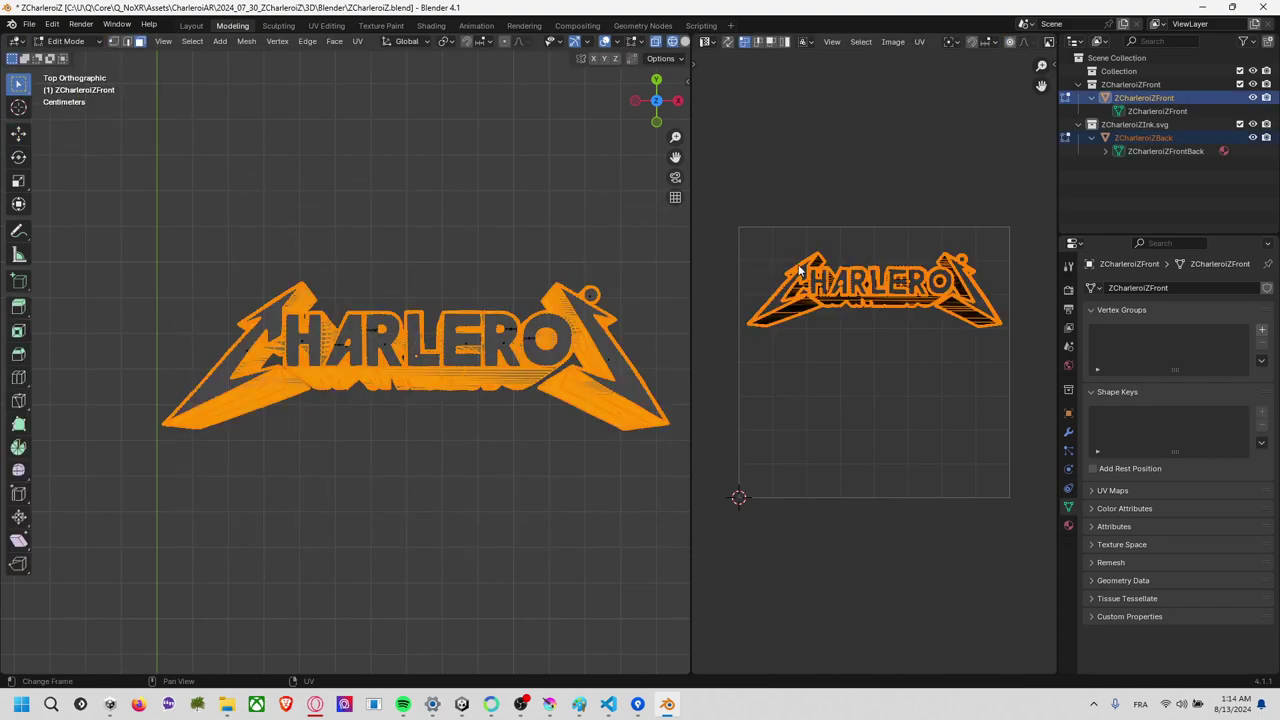
# Begin Export UV Layout with the file name ZCharleroiZBlenderUV.png.
pyautogui.click(886, 43)
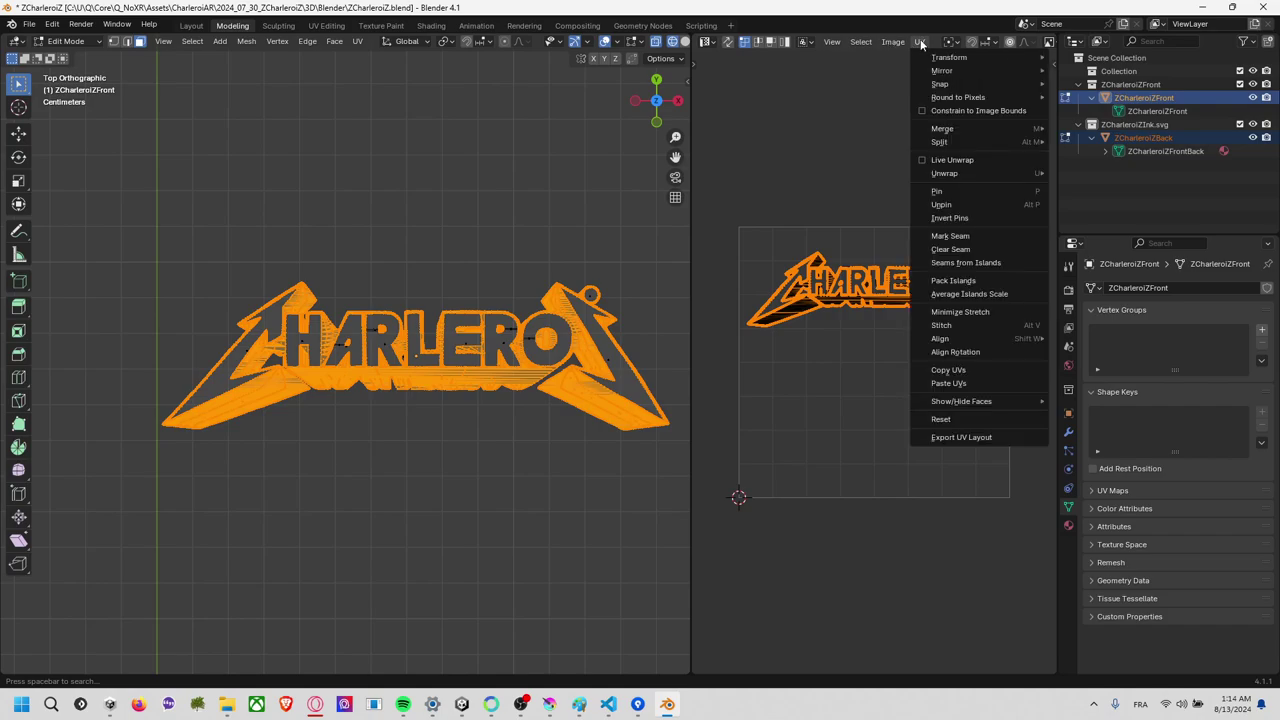
pyautogui.click(1002, 438)
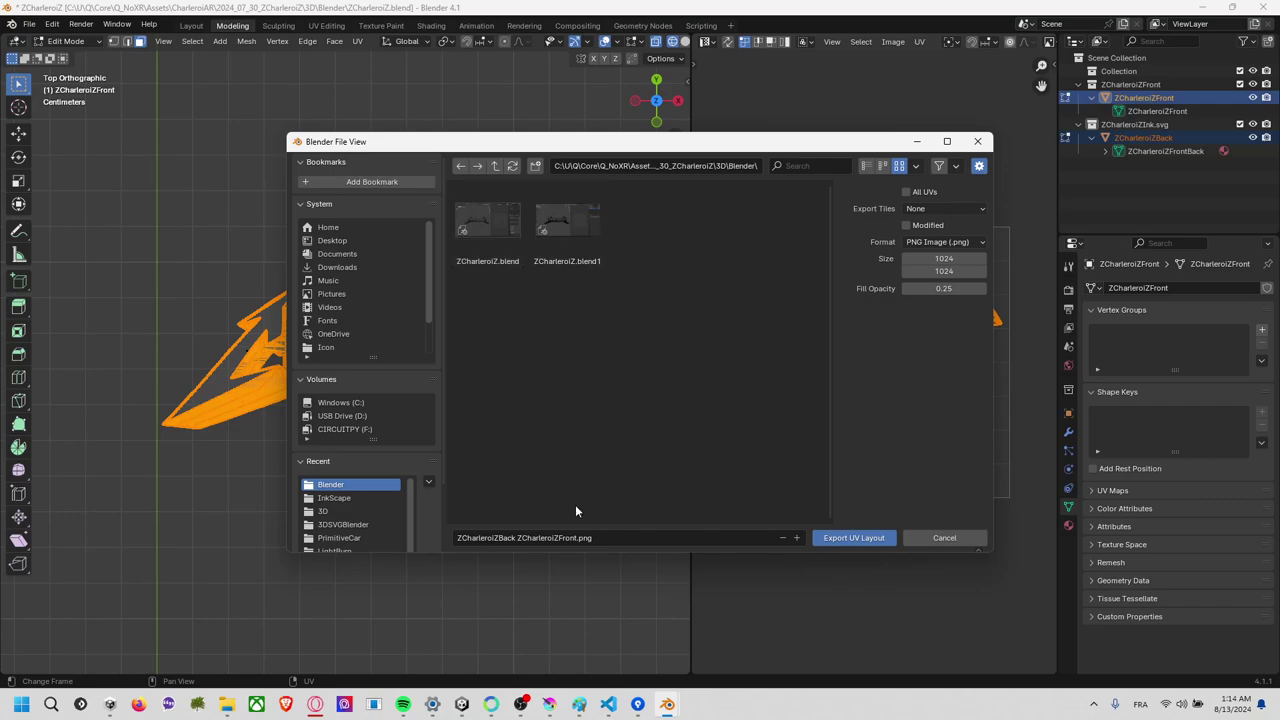
pyautogui.click(630, 538)
pyautogui.write('ZCharleroiZFront')
pyautogui.press('BackSpace')
pyautogui.press('BackSpace')
pyautogui.press('BackSpace')
pyautogui.press('BackSpace')
pyautogui.press('BackSpace')
pyautogui.write('Blender')
pyautogui.write('UV')
pyautogui.click(878, 250)
# Set the UV image size to 2048 × 2048 and export it.
pyautogui.click(955, 259)
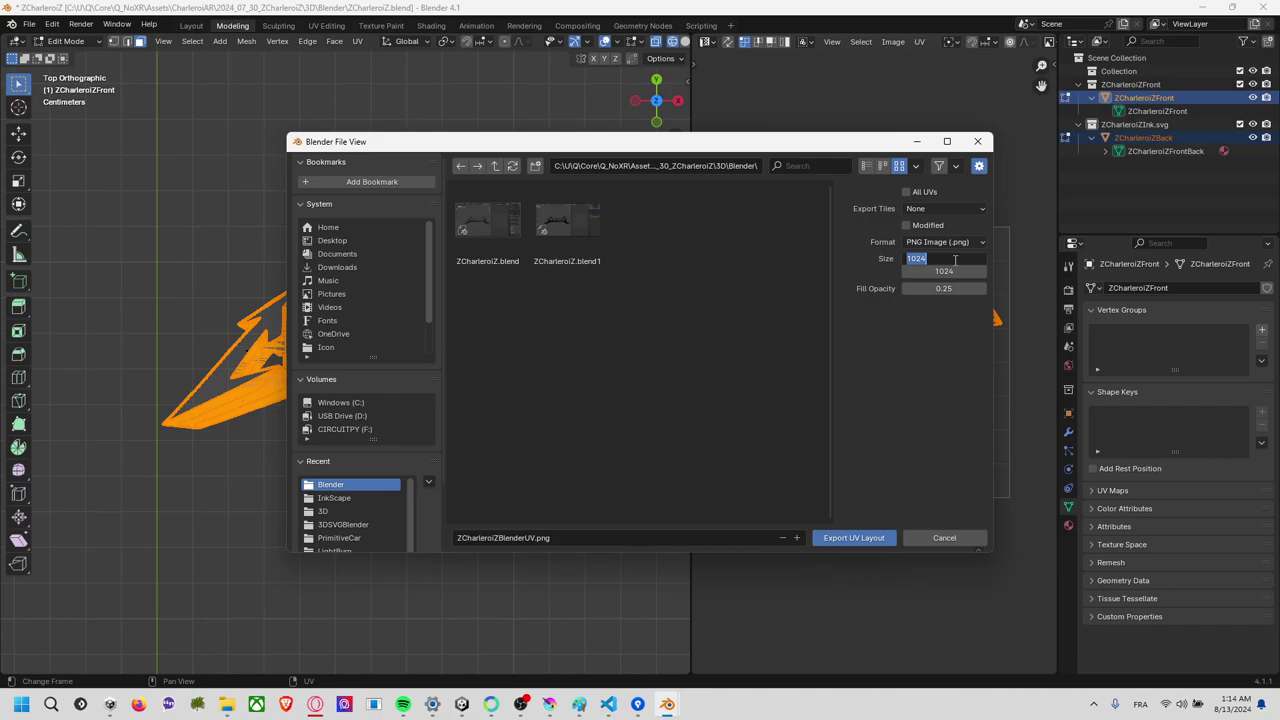
pyautogui.write('2048')
pyautogui.press('Return')
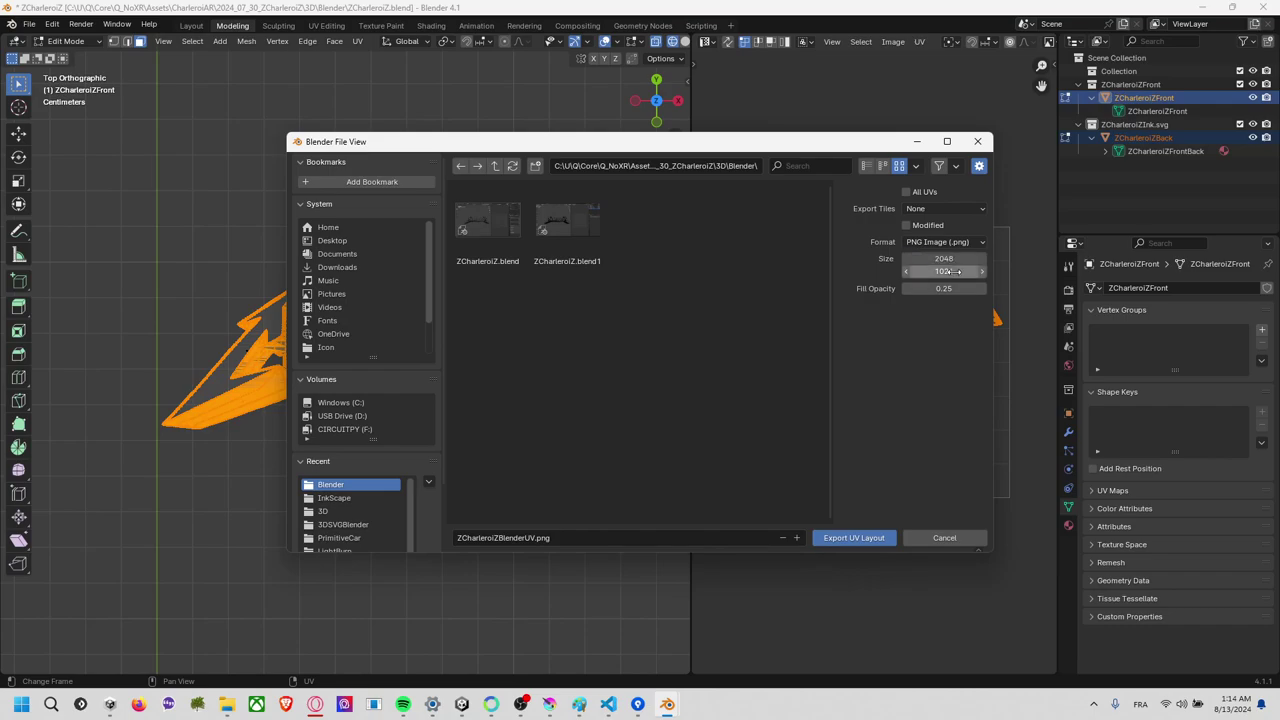
pyautogui.click(947, 271)
pyautogui.write('2048')
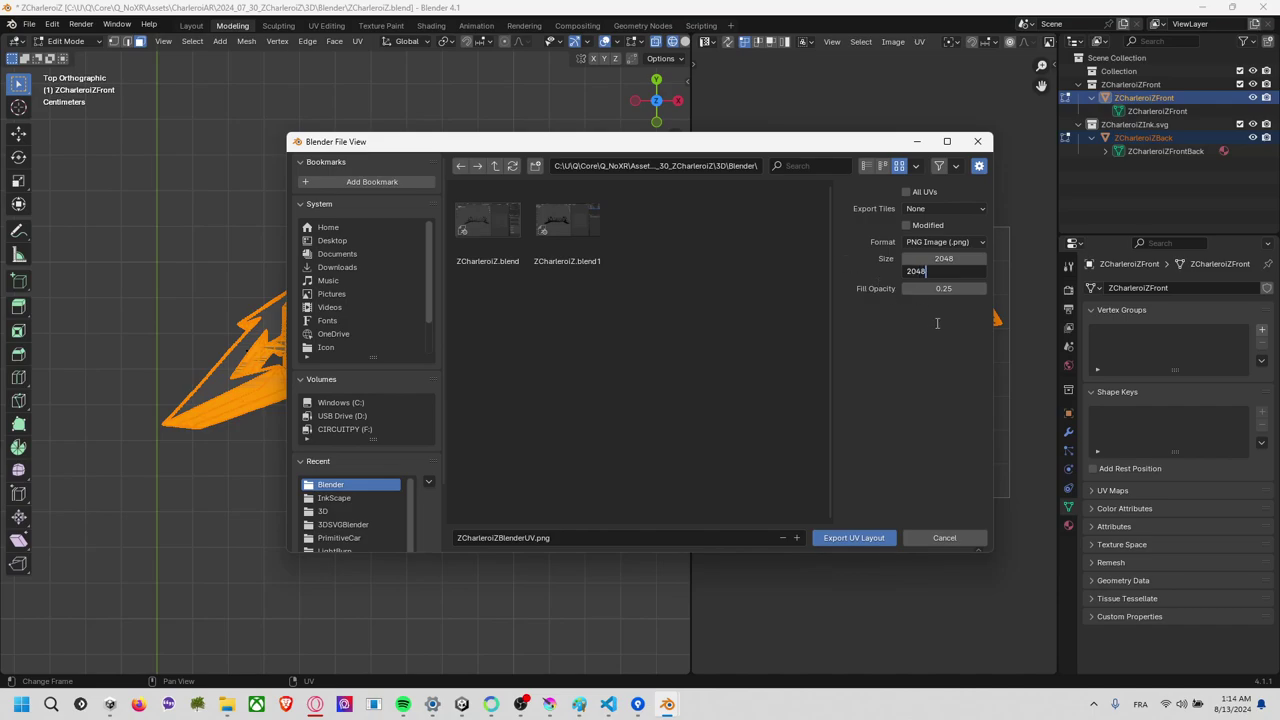
pyautogui.press('Return')
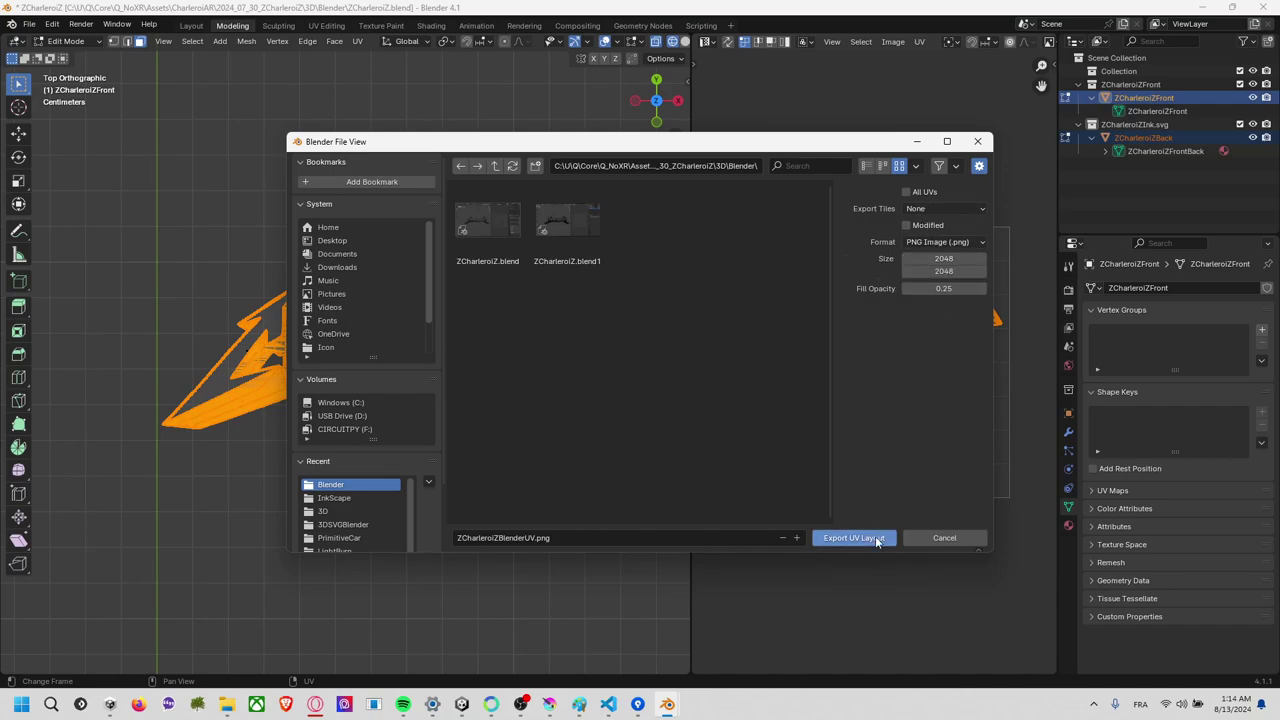
pyautogui.click(872, 537)
# Make ZCharleroiZFront the active object and dismiss the export formats list without exporting.
pyautogui.click(464, 218)
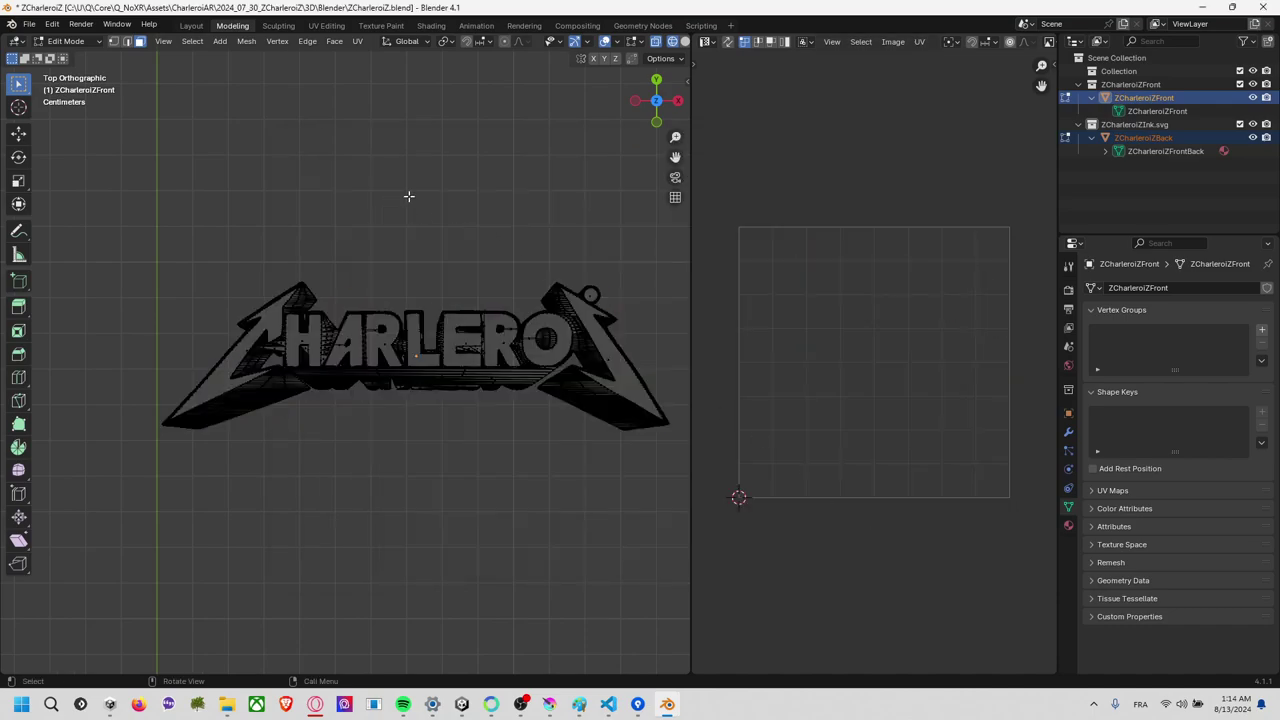
pyautogui.click(1142, 137)
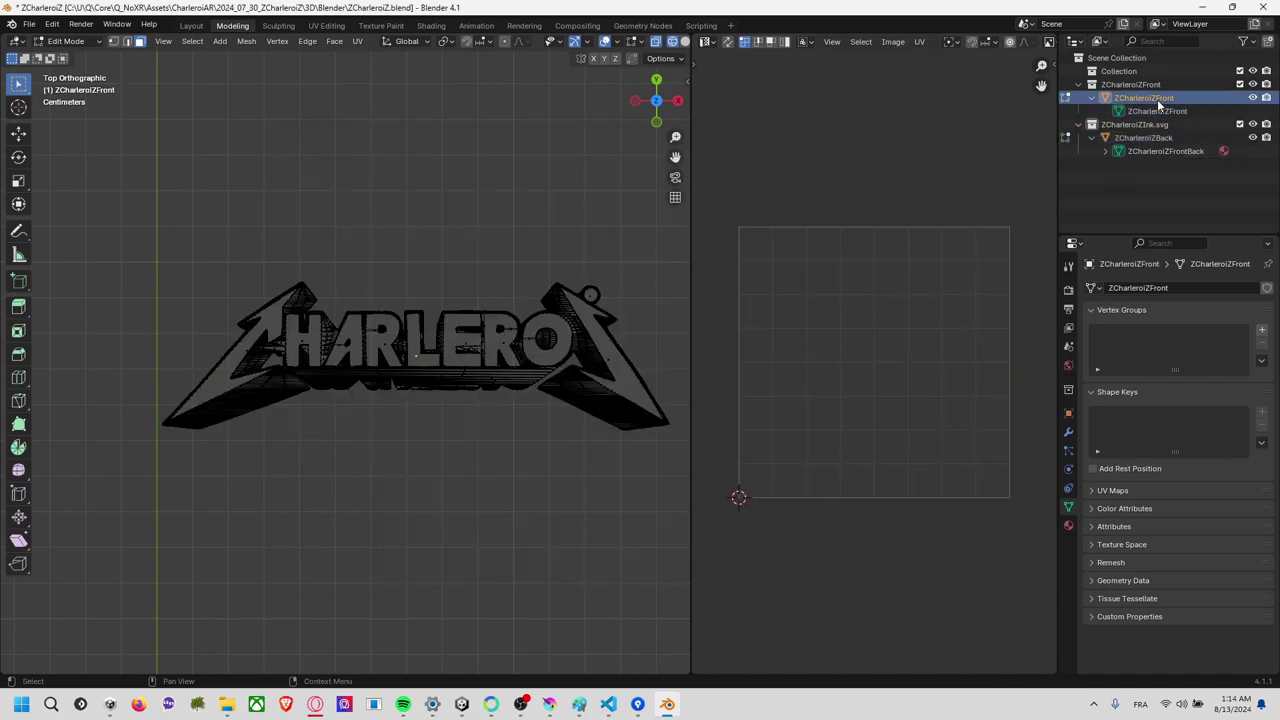
pyautogui.click(1157, 99)
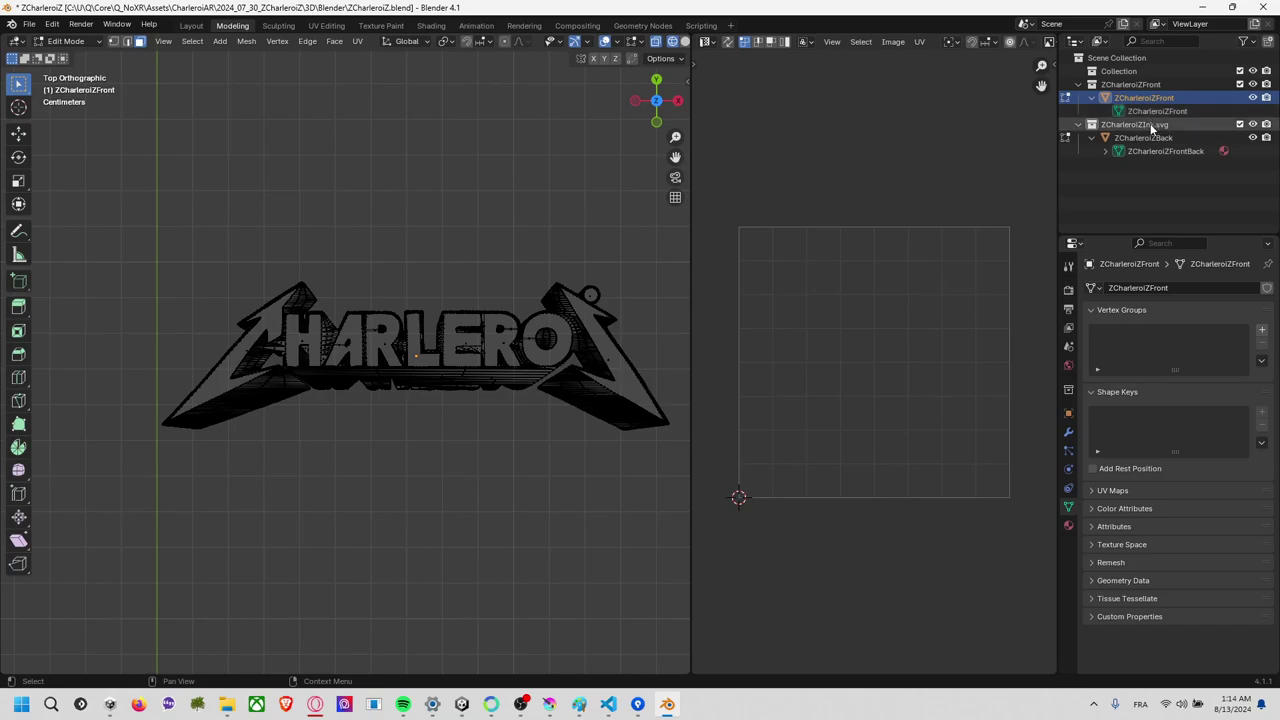
pyautogui.click(29, 24)
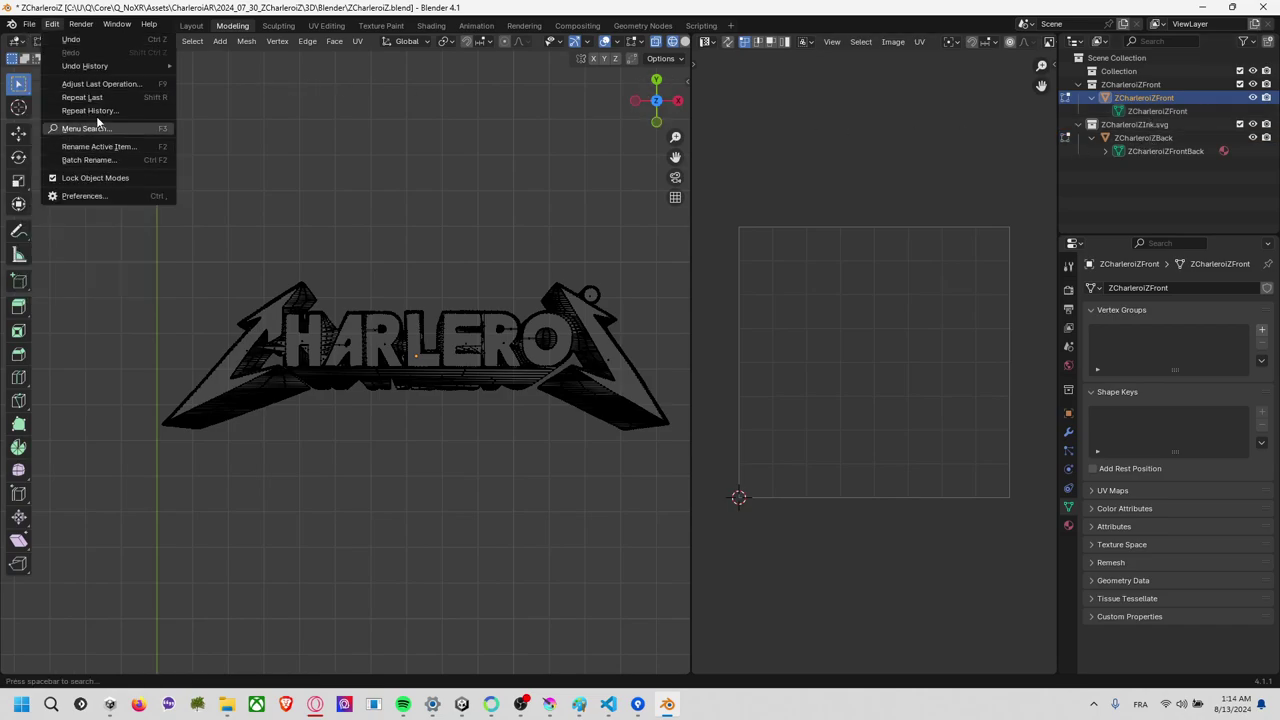
pyautogui.click(29, 28)
pyautogui.click(29, 27)
pyautogui.moveTo(52, 226)
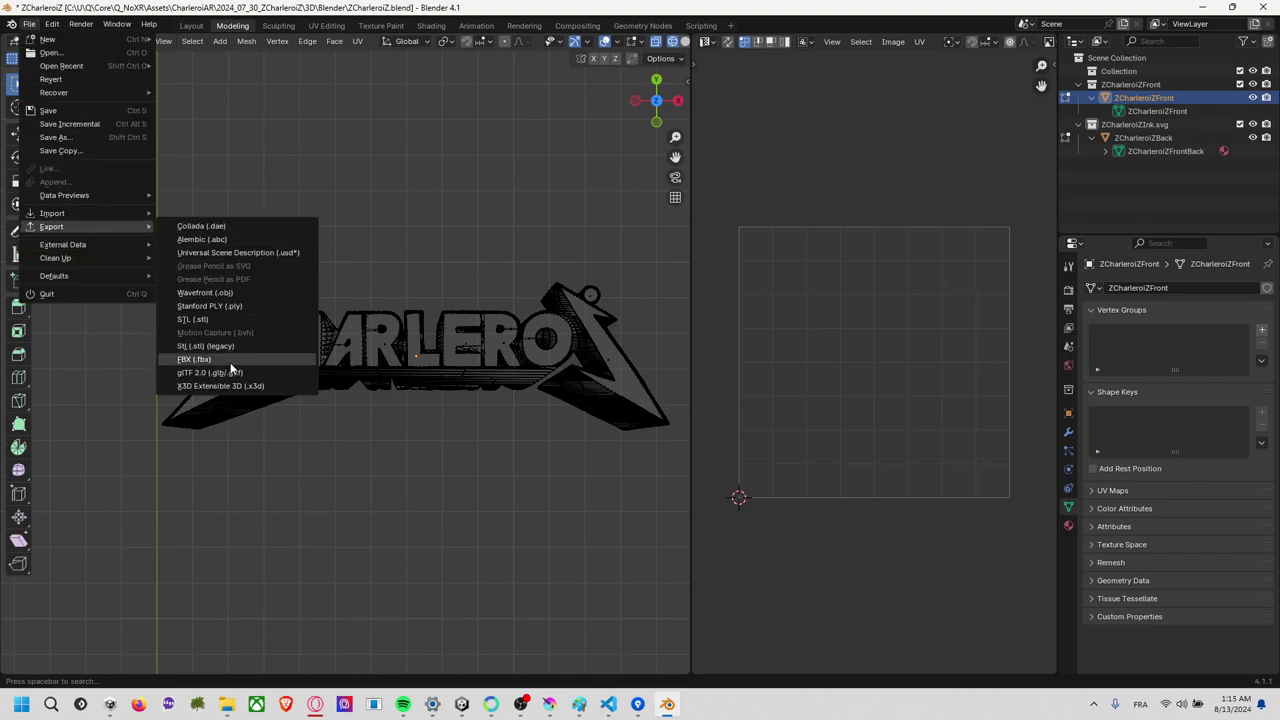
pyautogui.press('Escape')
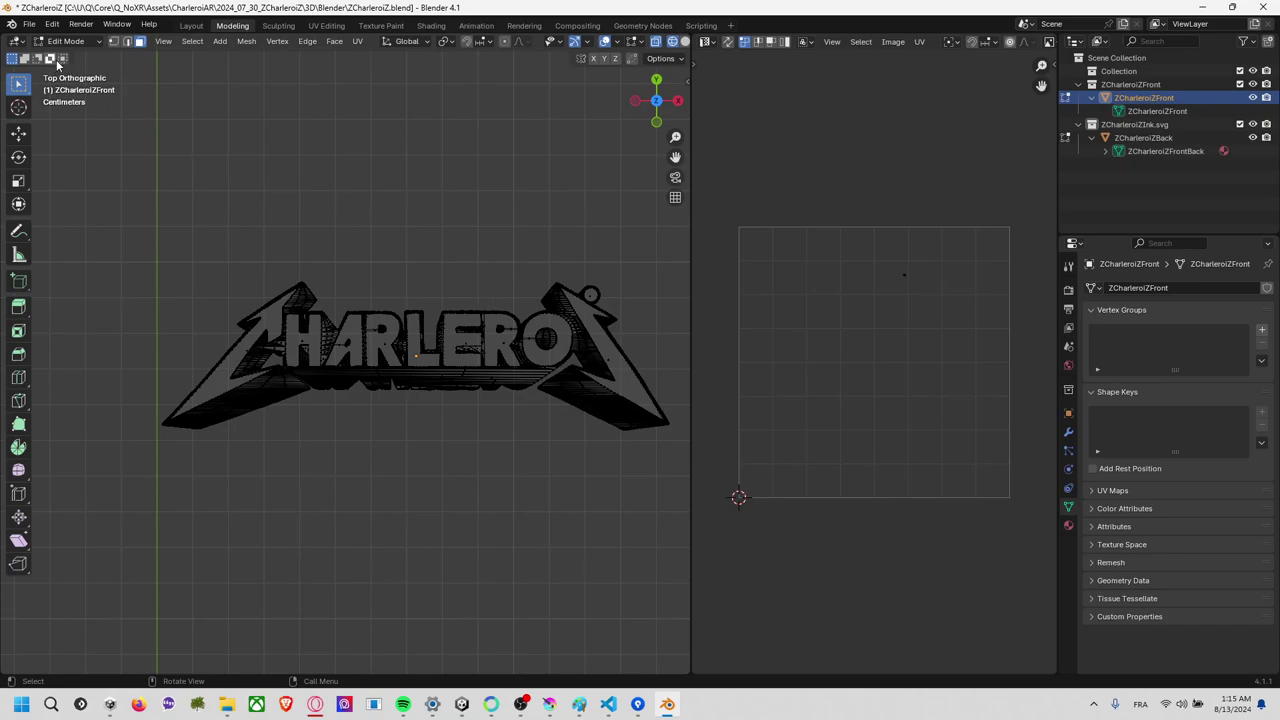
# Switch back to Object Mode and select both ZCharleroiZBack and ZCharleroiZFront logo meshes.
pyautogui.click(65, 41)
pyautogui.click(60, 54)
pyautogui.click(516, 394)
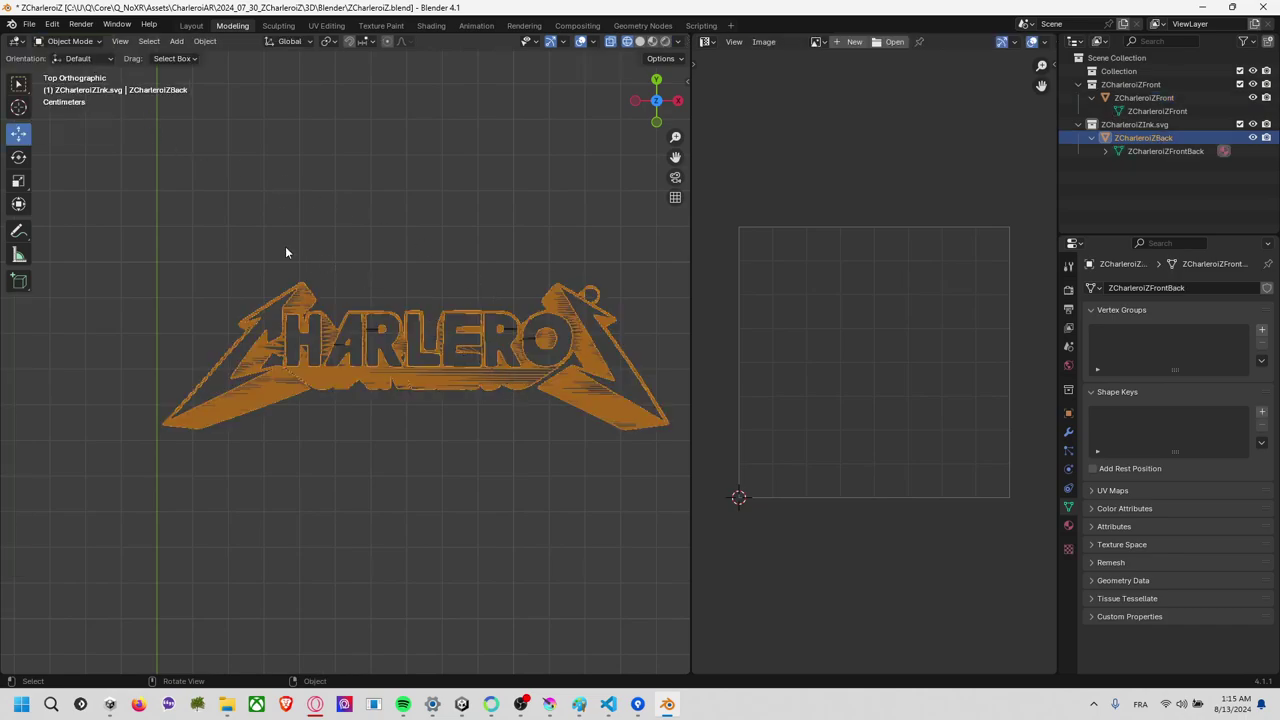
pyautogui.keyDown('shift'); pyautogui.click(500, 386); pyautogui.keyUp('shift')
# Use F3 search 'mass' to set both origins to Center of Mass (Volume).
pyautogui.scroll(-3, 396, 317)
pyautogui.scroll(1, 406, 315)
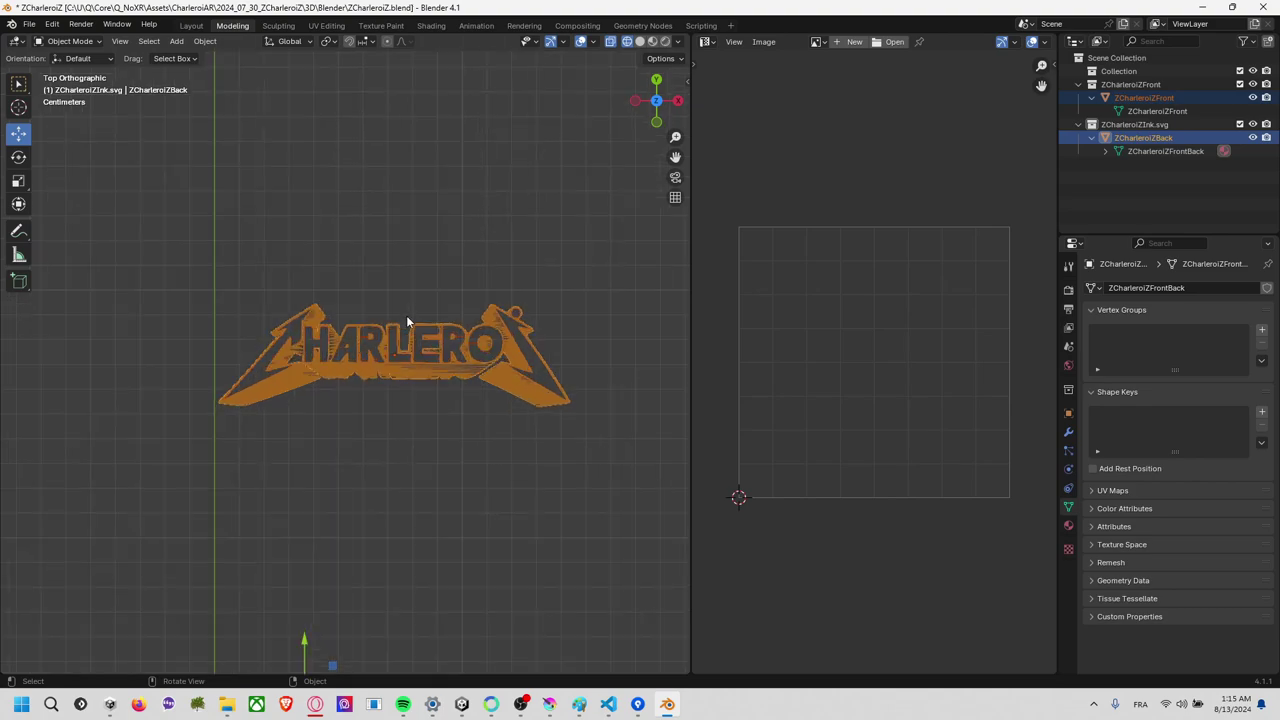
pyautogui.press('F3')
pyautogui.write('mess')
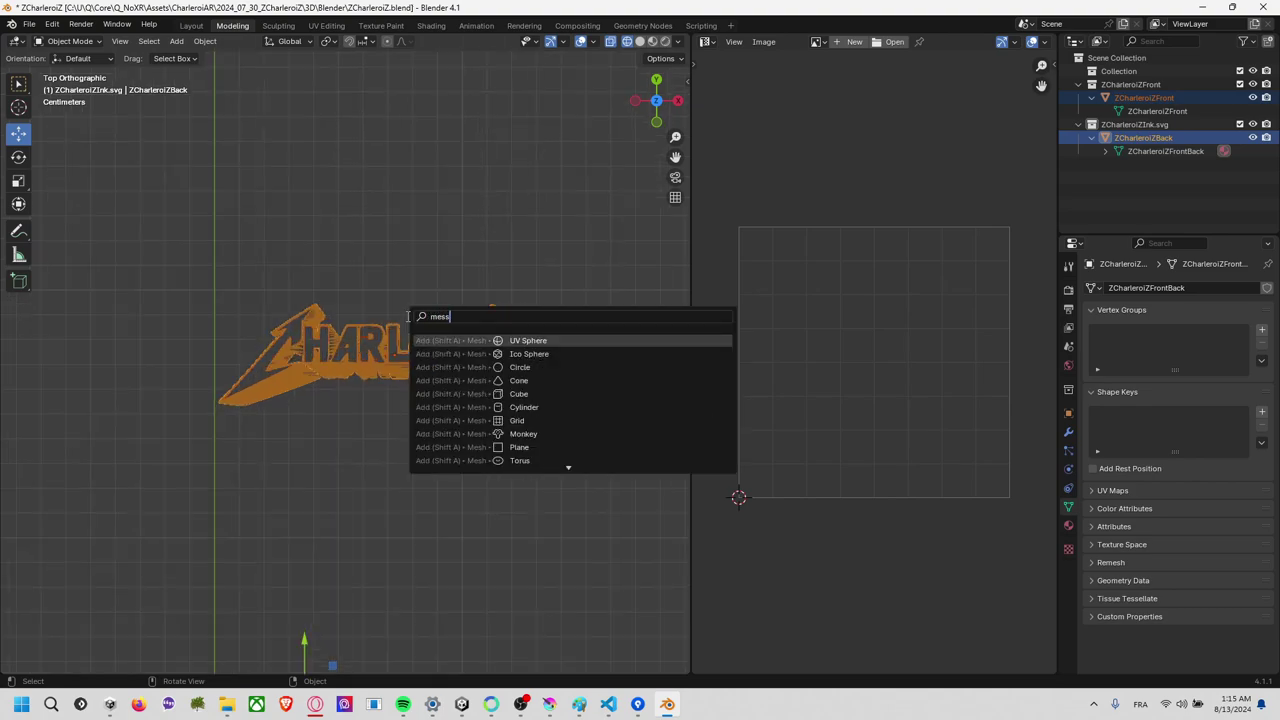
pyautogui.press('BackSpace')
pyautogui.press('BackSpace')
pyautogui.press('BackSpace')
pyautogui.write('ass')
pyautogui.press('Down')
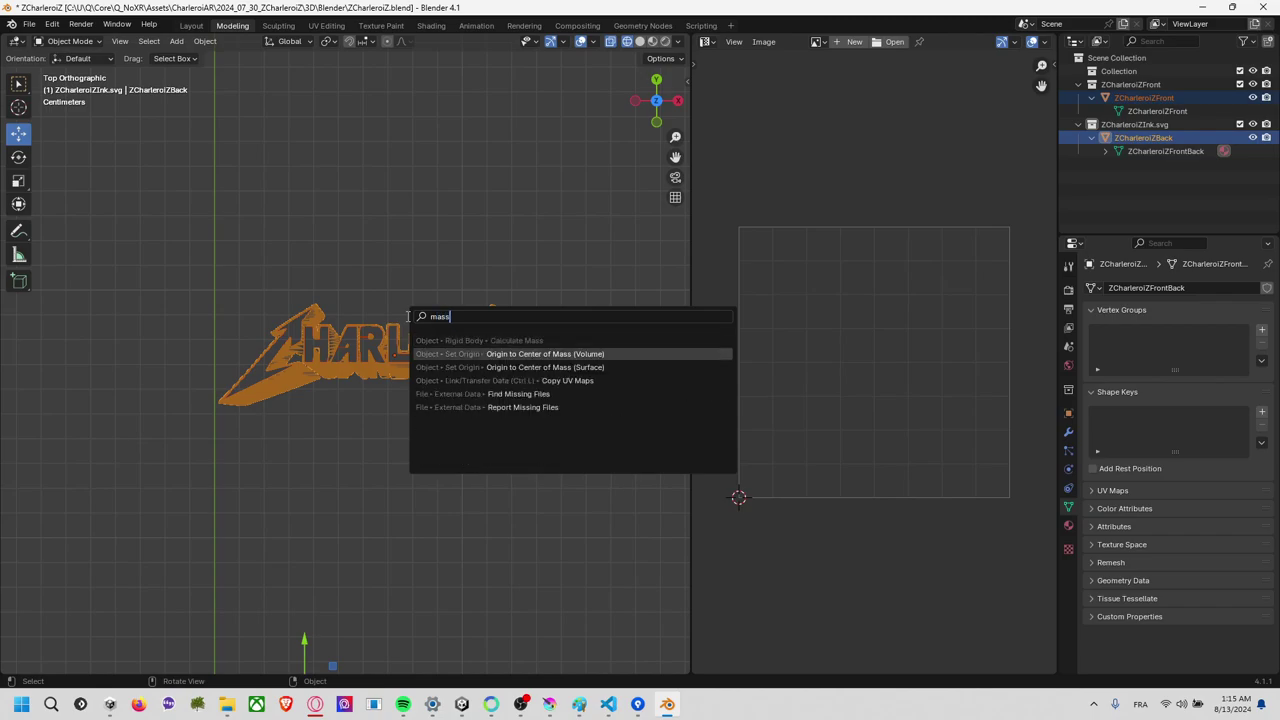
pyautogui.press('Return')
# Adjust the logo selection until only the ZCharleroiZBack mesh is selected.
pyautogui.click(432, 280)
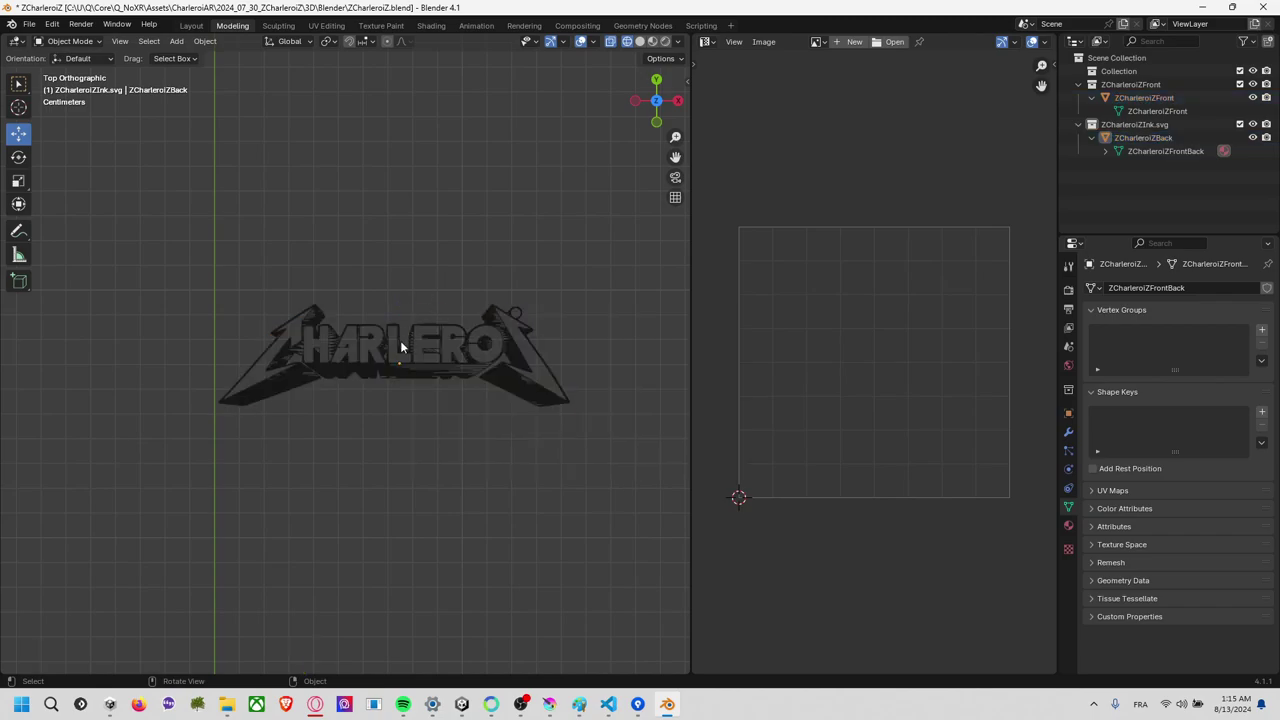
pyautogui.click(407, 365)
pyautogui.click(448, 358)
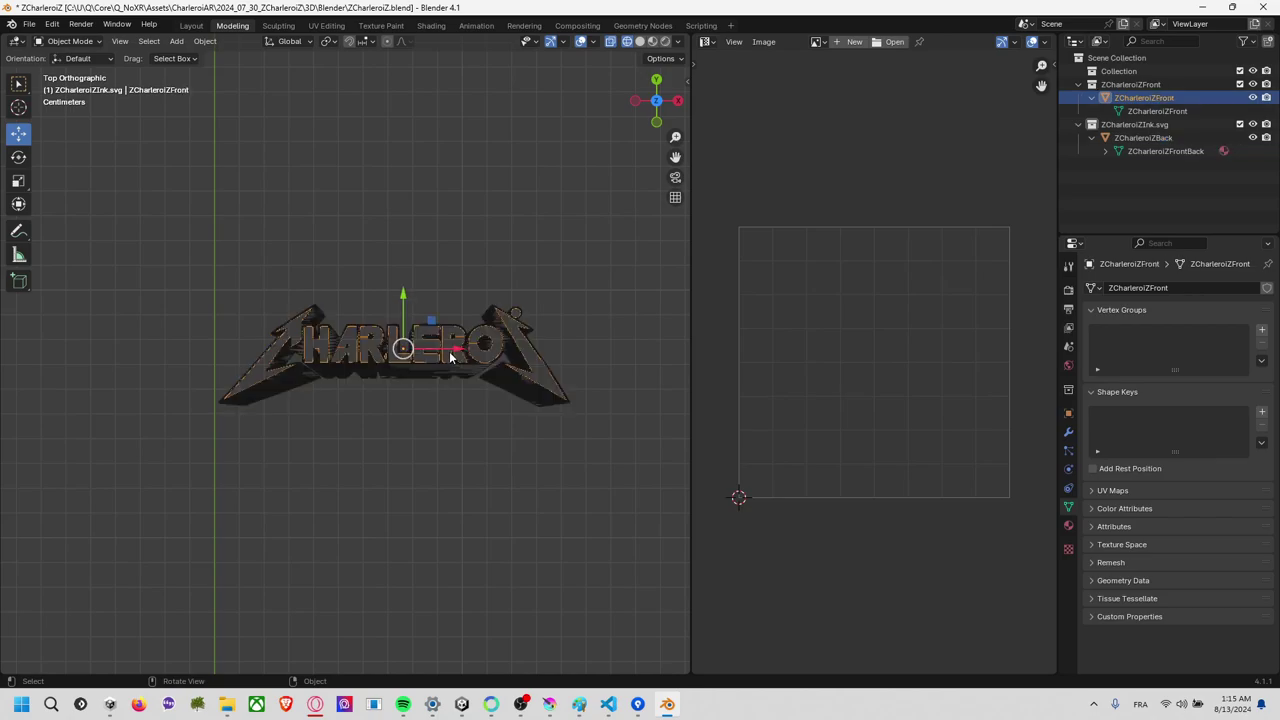
pyautogui.click(415, 285)
pyautogui.moveTo(180, 192); pyautogui.dragTo(590, 497)
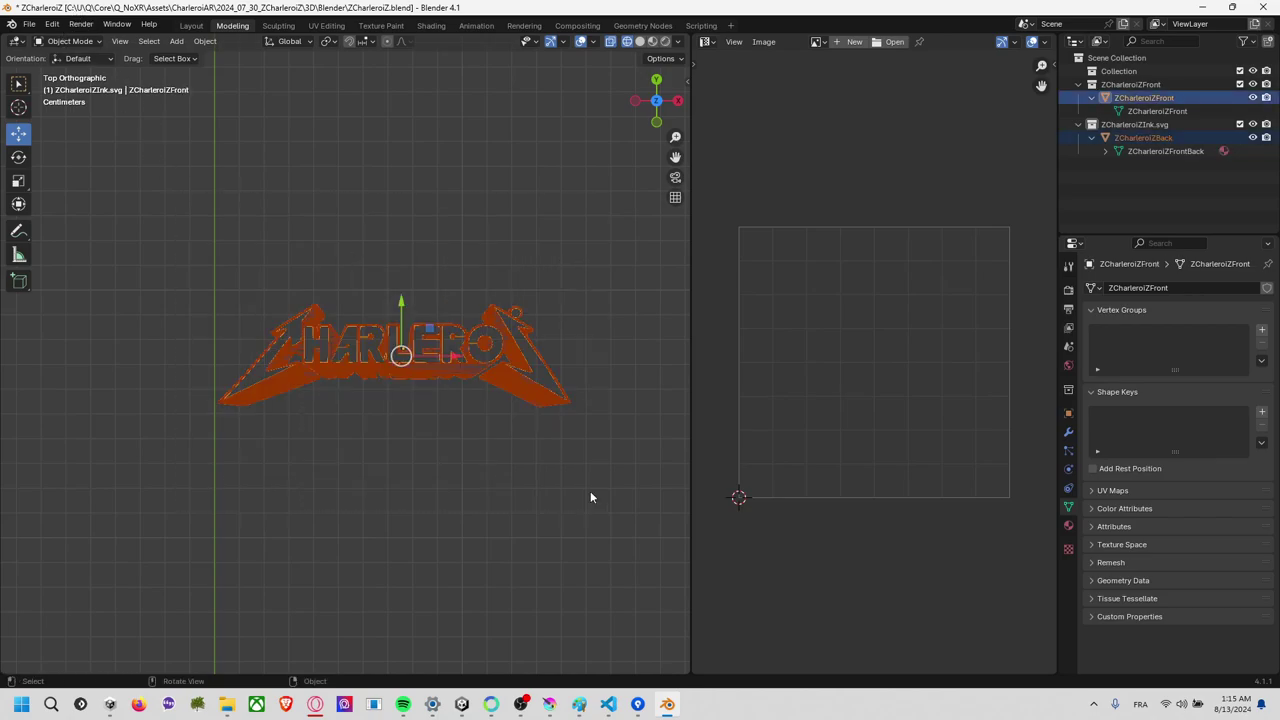
pyautogui.click(372, 290)
pyautogui.click(377, 334)
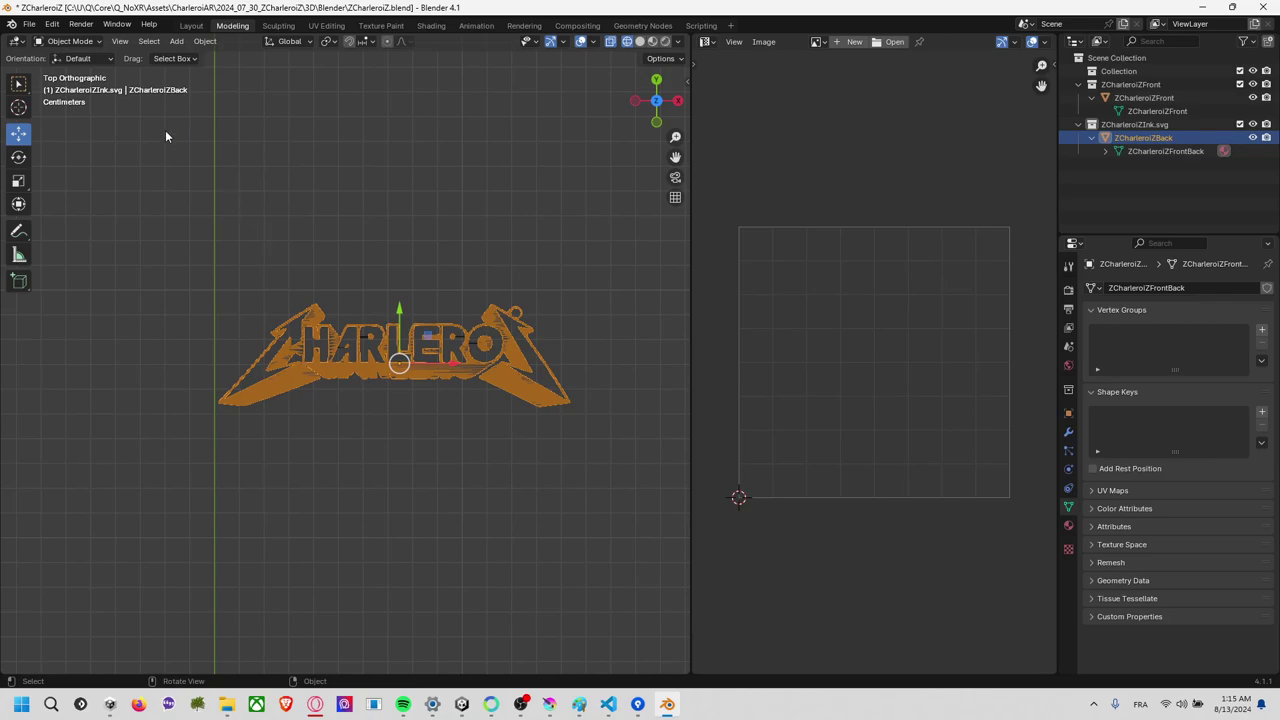
# Export the ZCharleroiZBack mesh as FBX named ZCharleroiZBack.
pyautogui.click(29, 24)
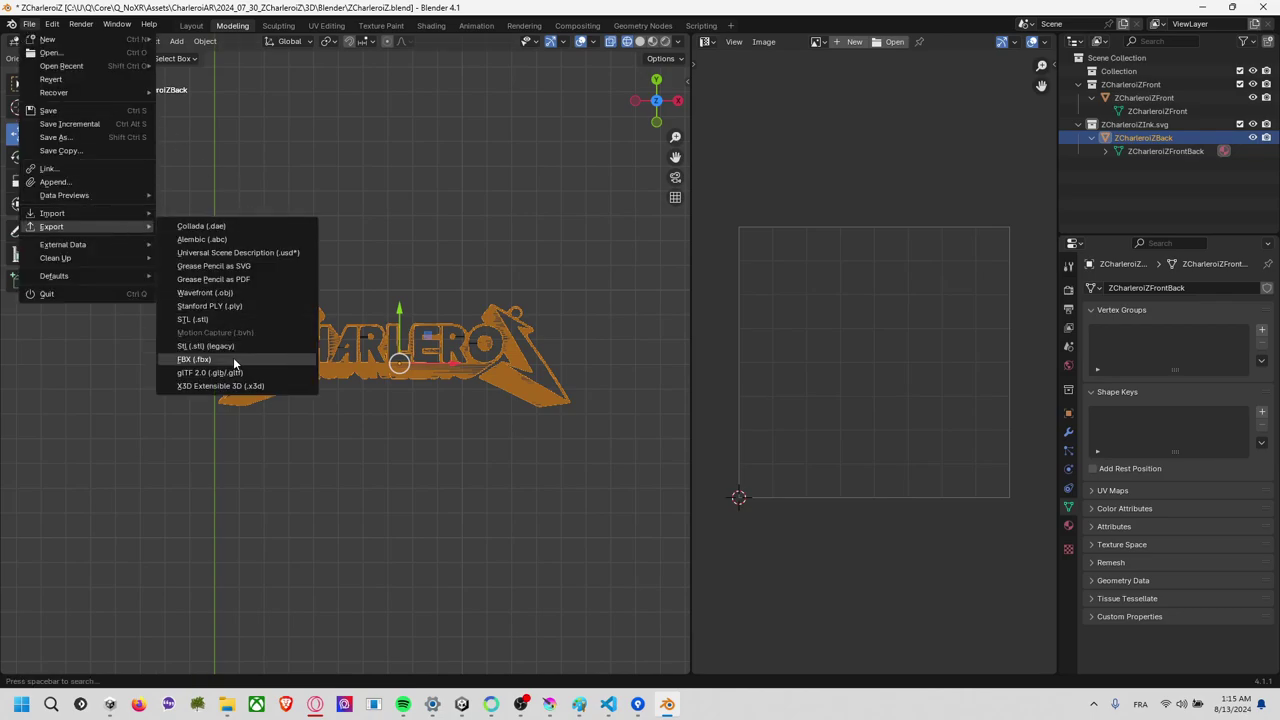
pyautogui.click(233, 357)
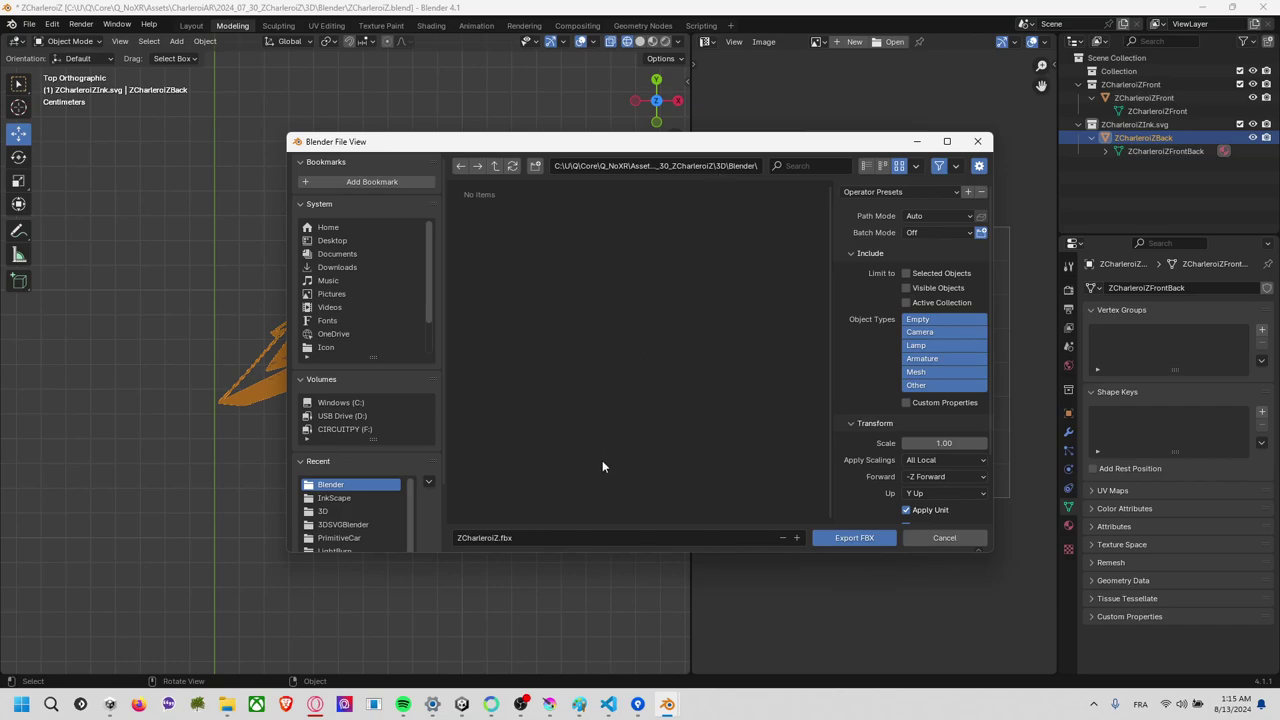
pyautogui.click(570, 537)
pyautogui.write('ZCharleroiZFront')
pyautogui.press('BackSpace')
pyautogui.press('BackSpace')
pyautogui.press('BackSpace')
pyautogui.press('BackSpace')
pyautogui.press('BackSpace')
pyautogui.write('Back')
pyautogui.click(855, 538)
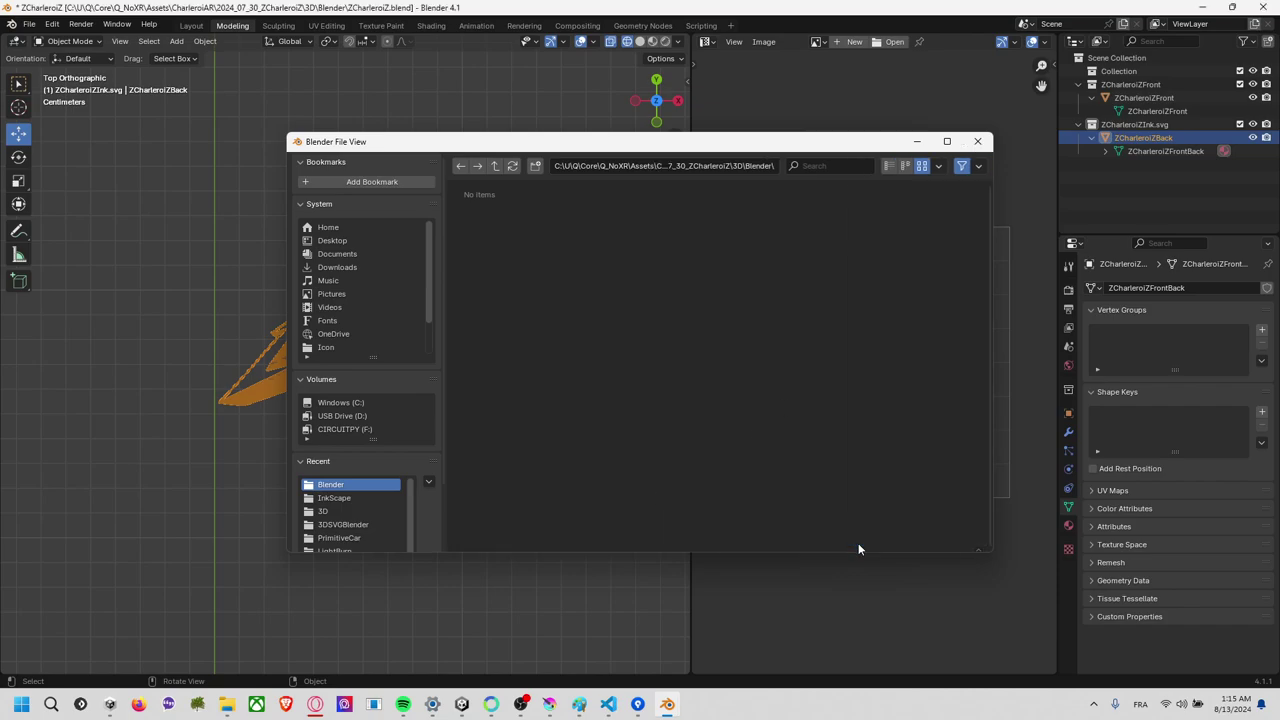
# Select ZCharleroiZFront, export it as ZCharleroiZFront.fbx, then switch to Unity.
pyautogui.click(461, 336)
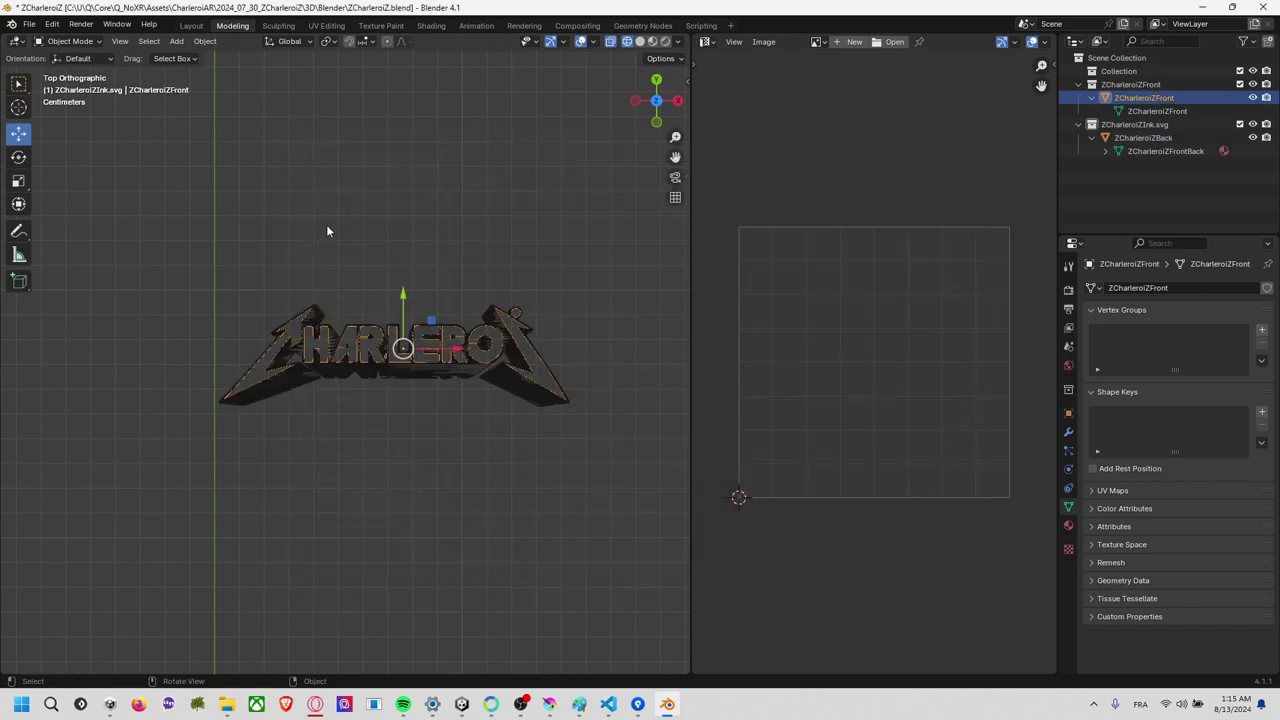
pyautogui.click(29, 24)
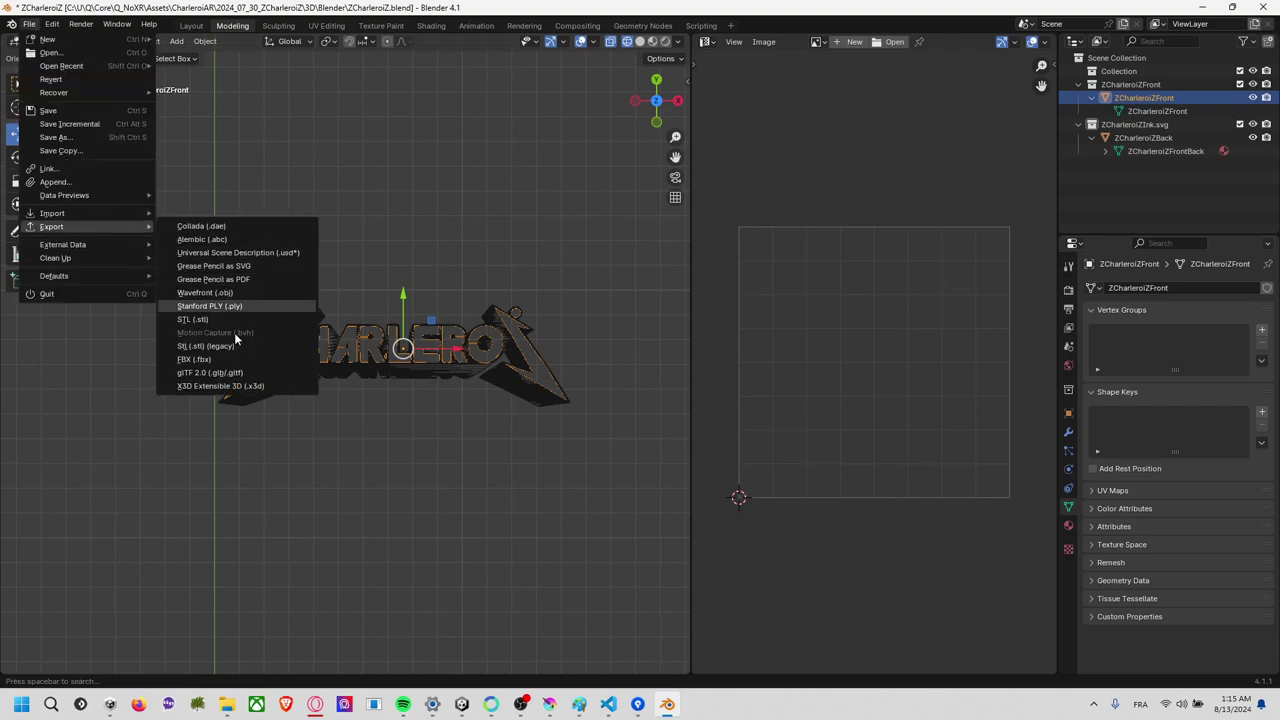
pyautogui.moveTo(51, 226)
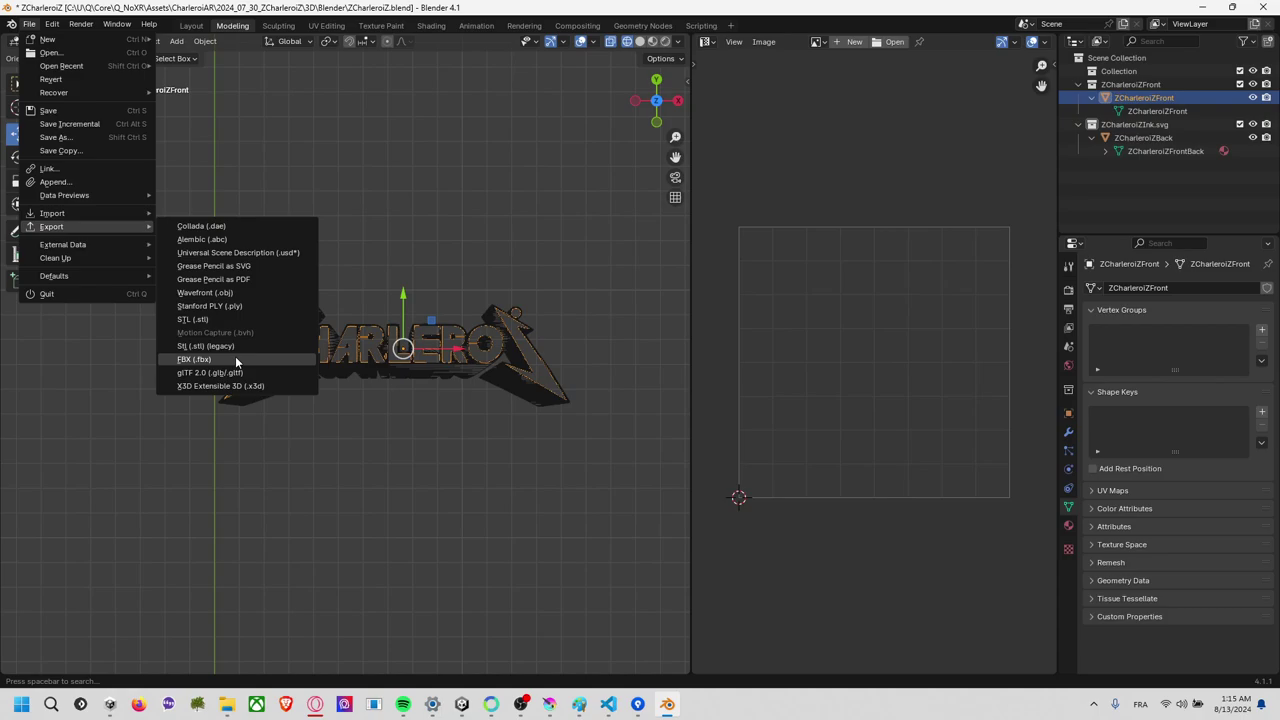
pyautogui.click(235, 358)
pyautogui.click(490, 250)
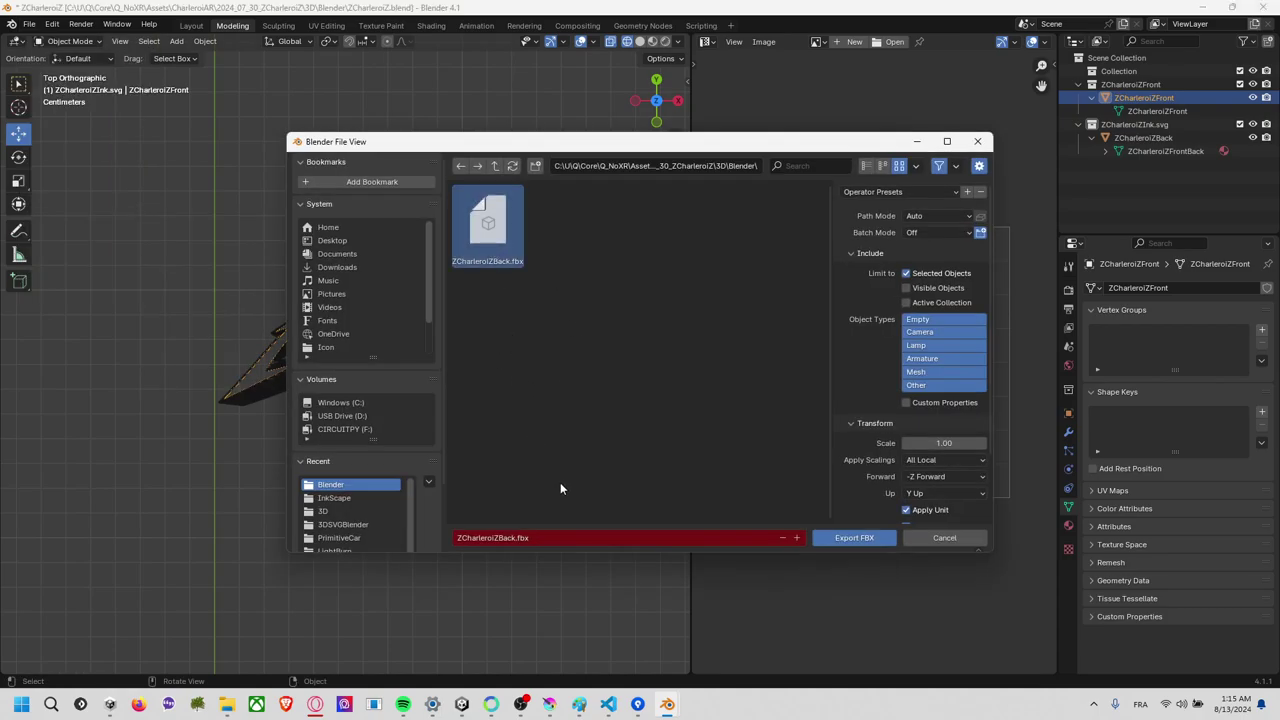
pyautogui.click(584, 537)
pyautogui.click(510, 537)
pyautogui.press('BackSpace')
pyautogui.press('BackSpace')
pyautogui.press('BackSpace')
pyautogui.press('BackSpace')
pyautogui.write('Fr')
pyautogui.write('ont')
pyautogui.click(854, 537)
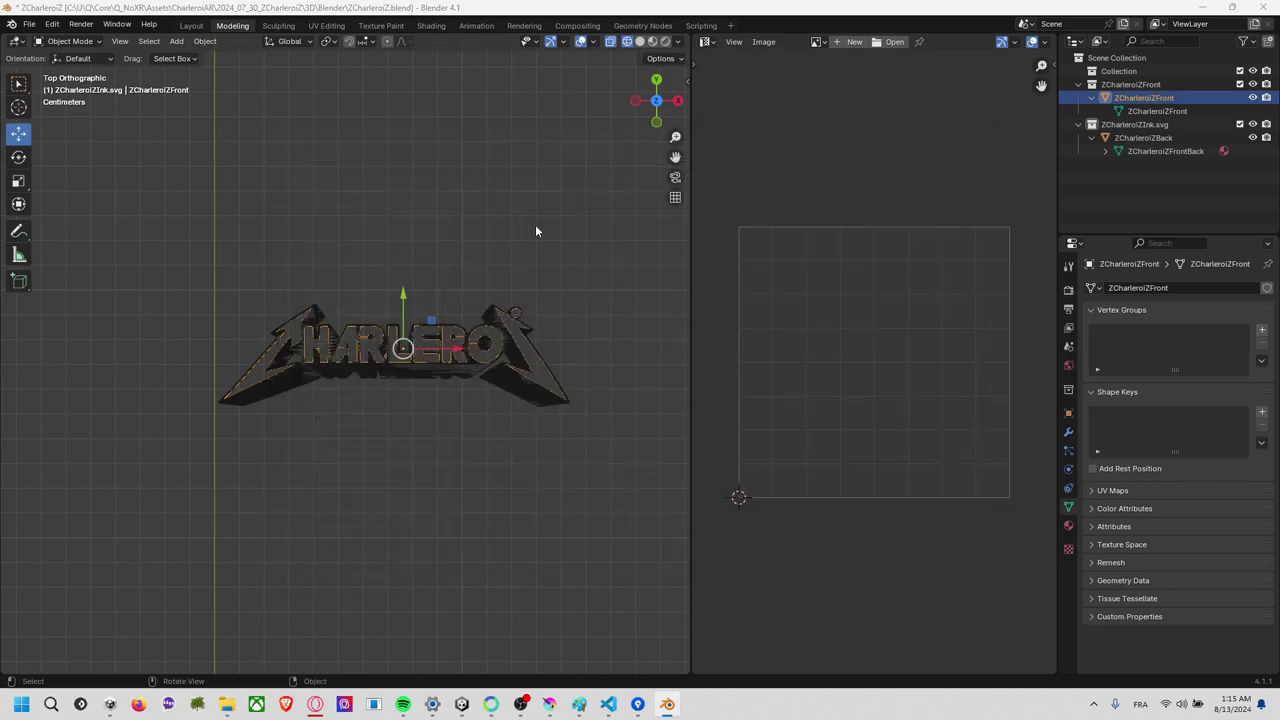
pyautogui.hotkey('alt', 'Tab')
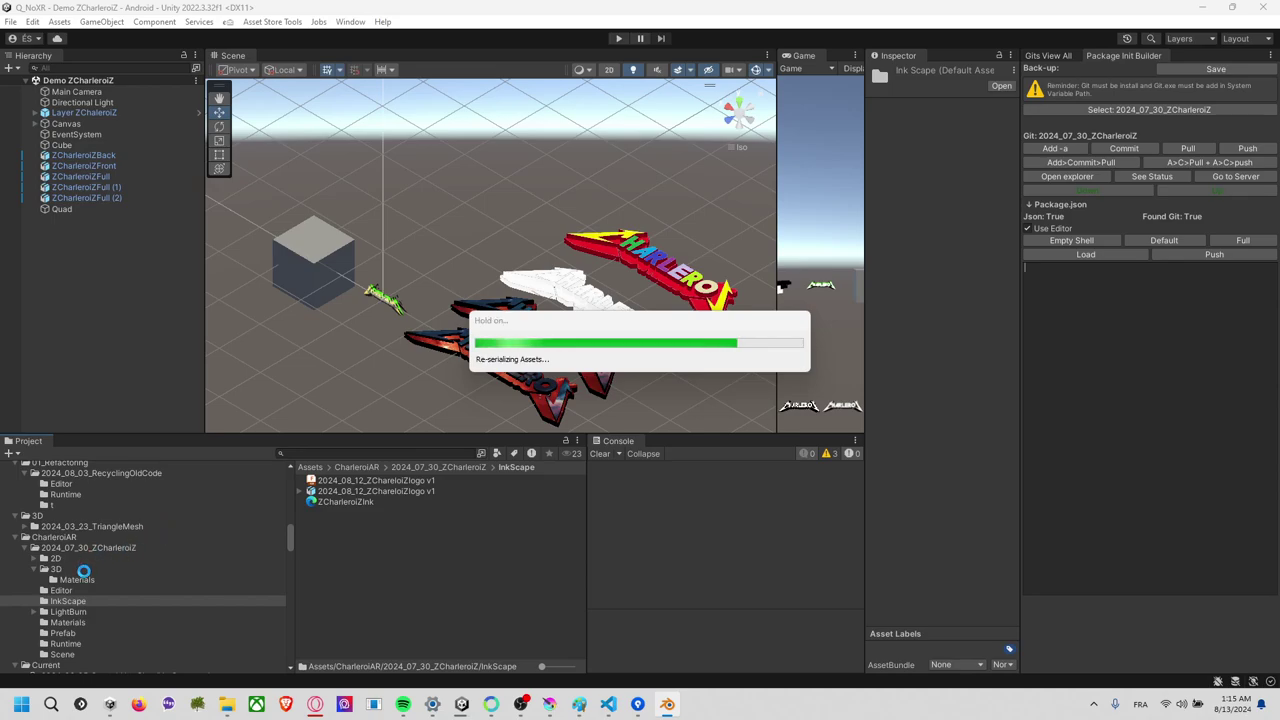
# Open the 3D folder in Unity's Project window and select the new Blender subfolder.
pyautogui.click(83, 569)
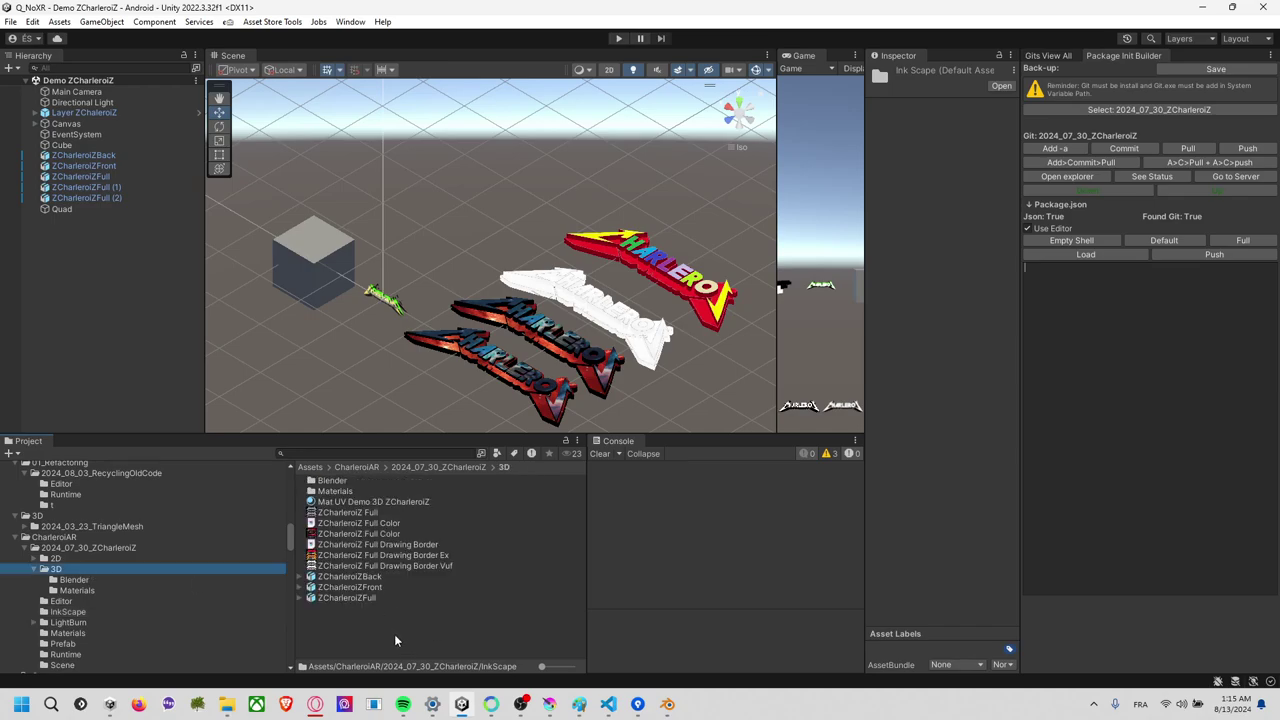
pyautogui.click(364, 621)
pyautogui.hotkey('ctrl', 'a')
pyautogui.click(361, 628)
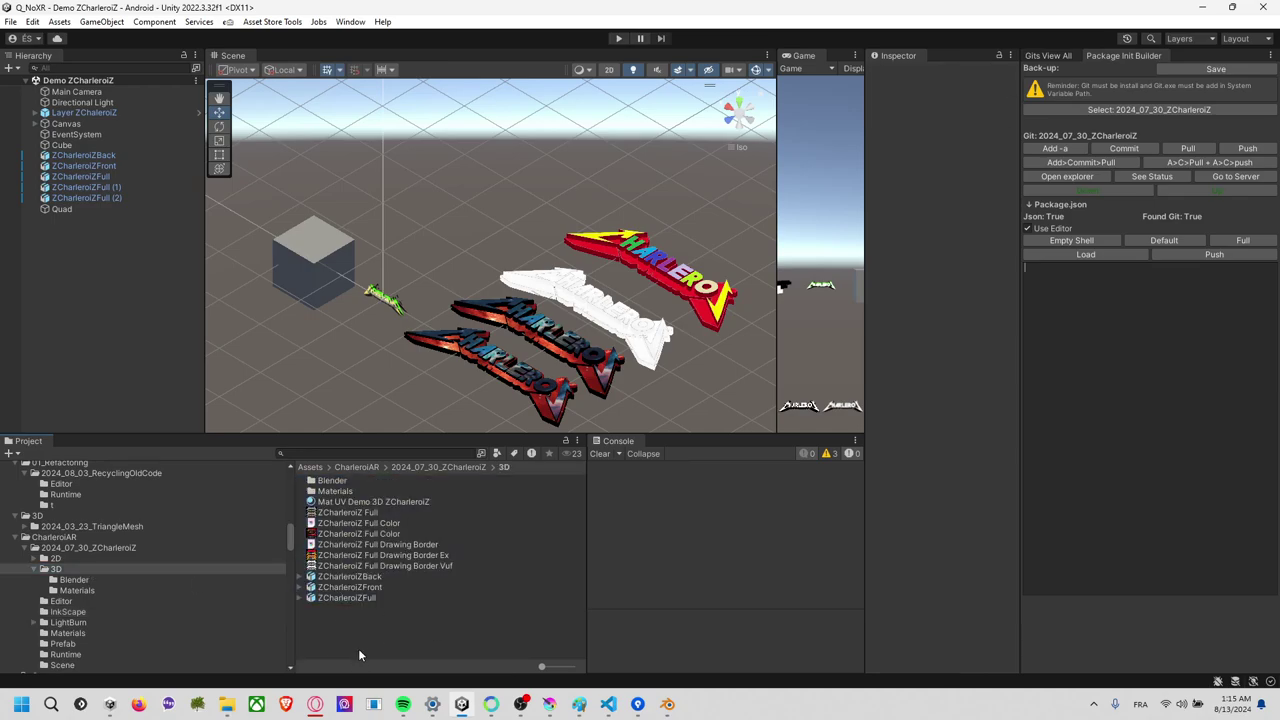
pyautogui.rightClick(359, 645)
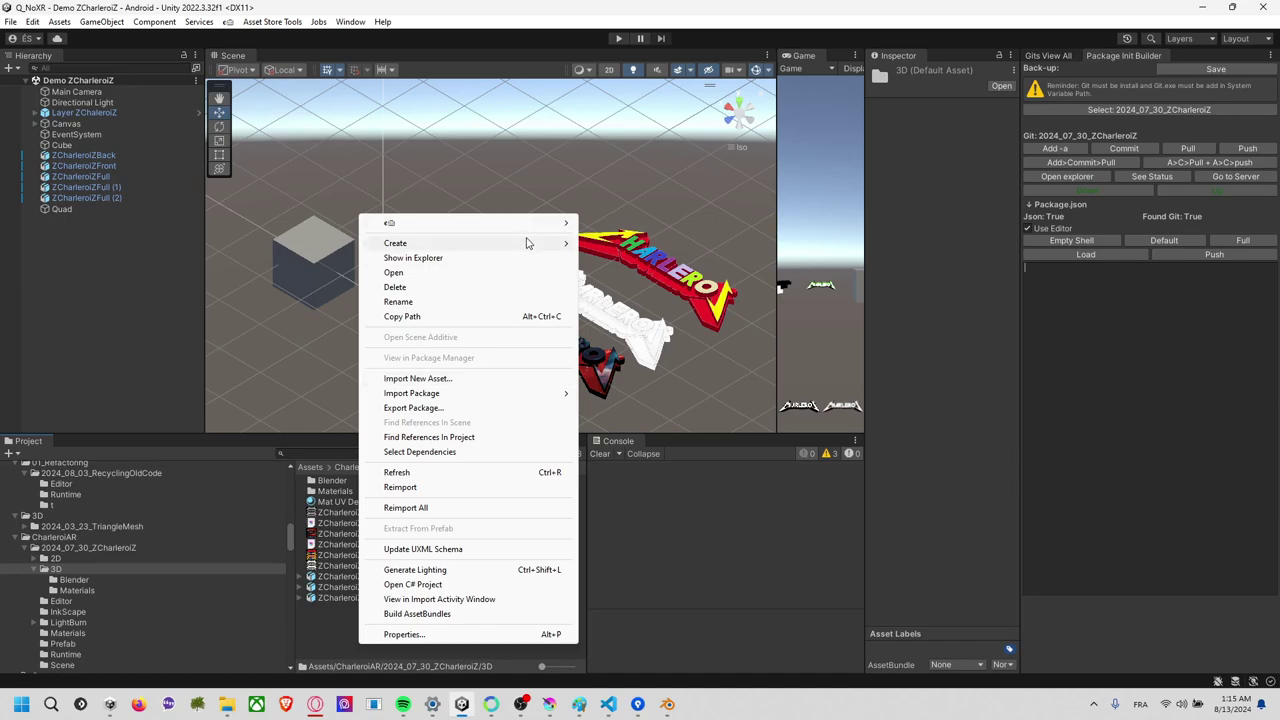
pyautogui.moveTo(470, 243)
pyautogui.click(362, 487)
pyautogui.click(361, 485)
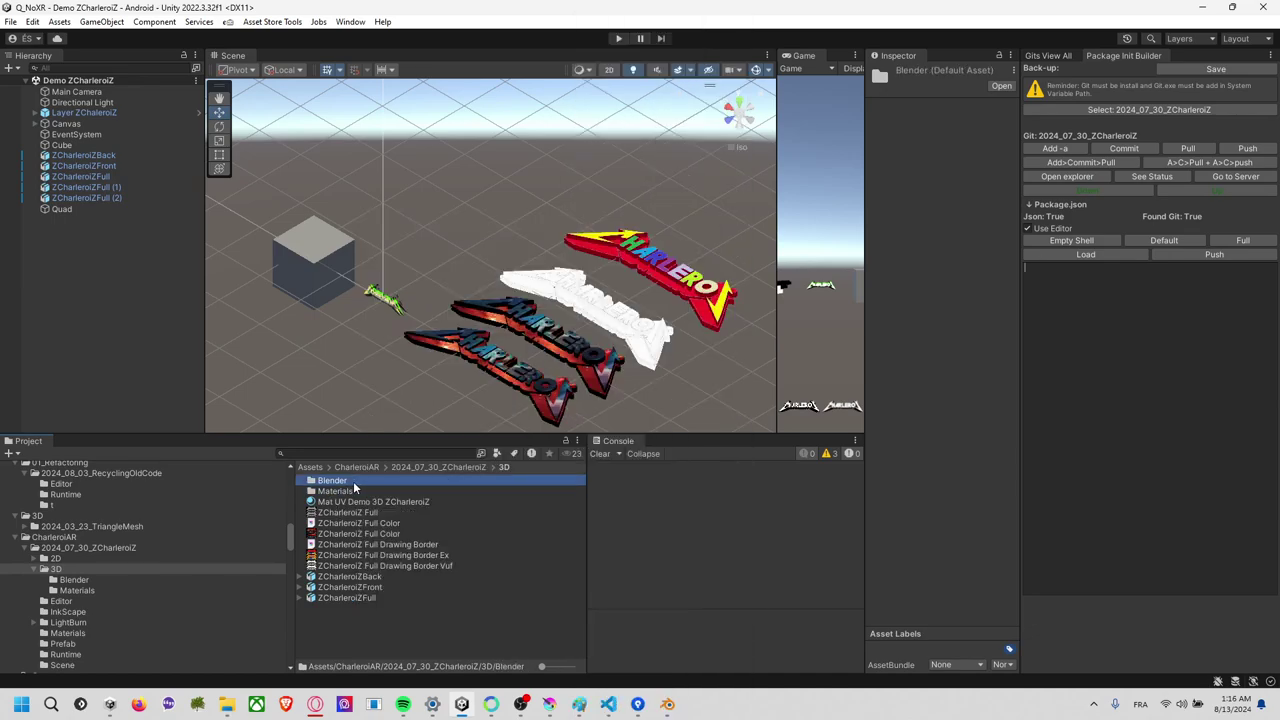
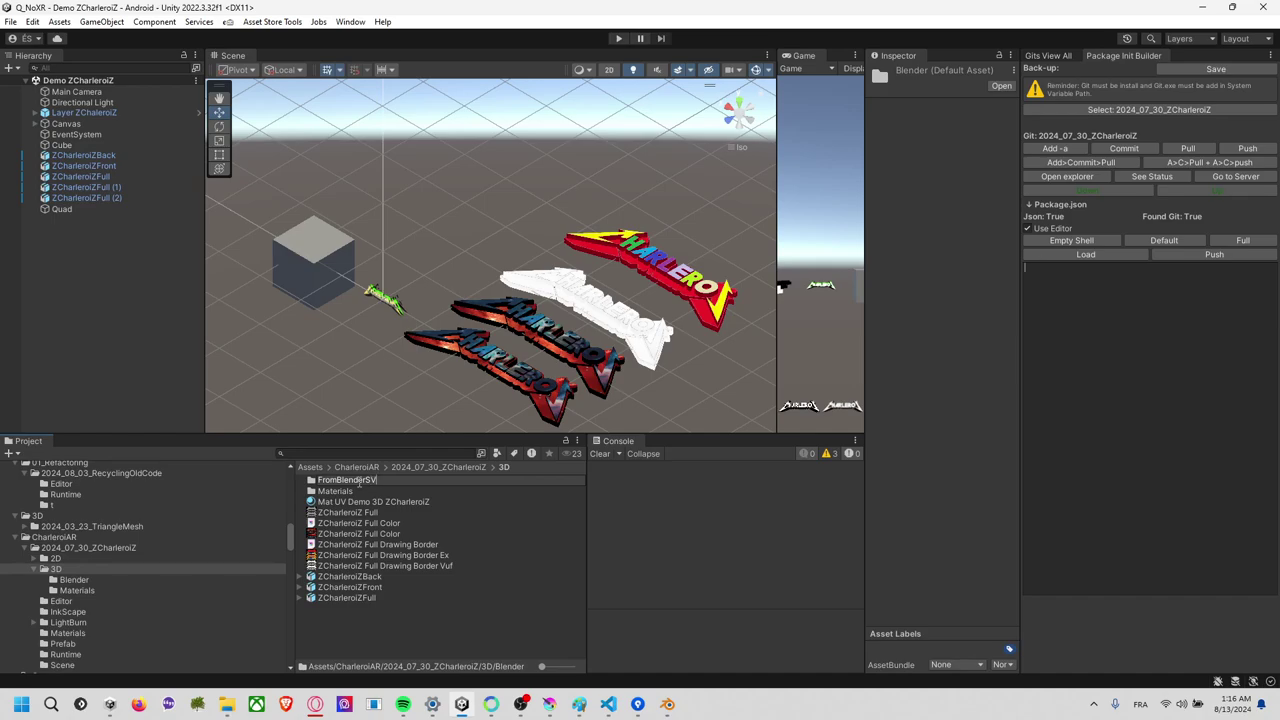
# Create a new folder named FromFusion360SVG inside the 3D assets folder.
pyautogui.rightClick(345, 625)
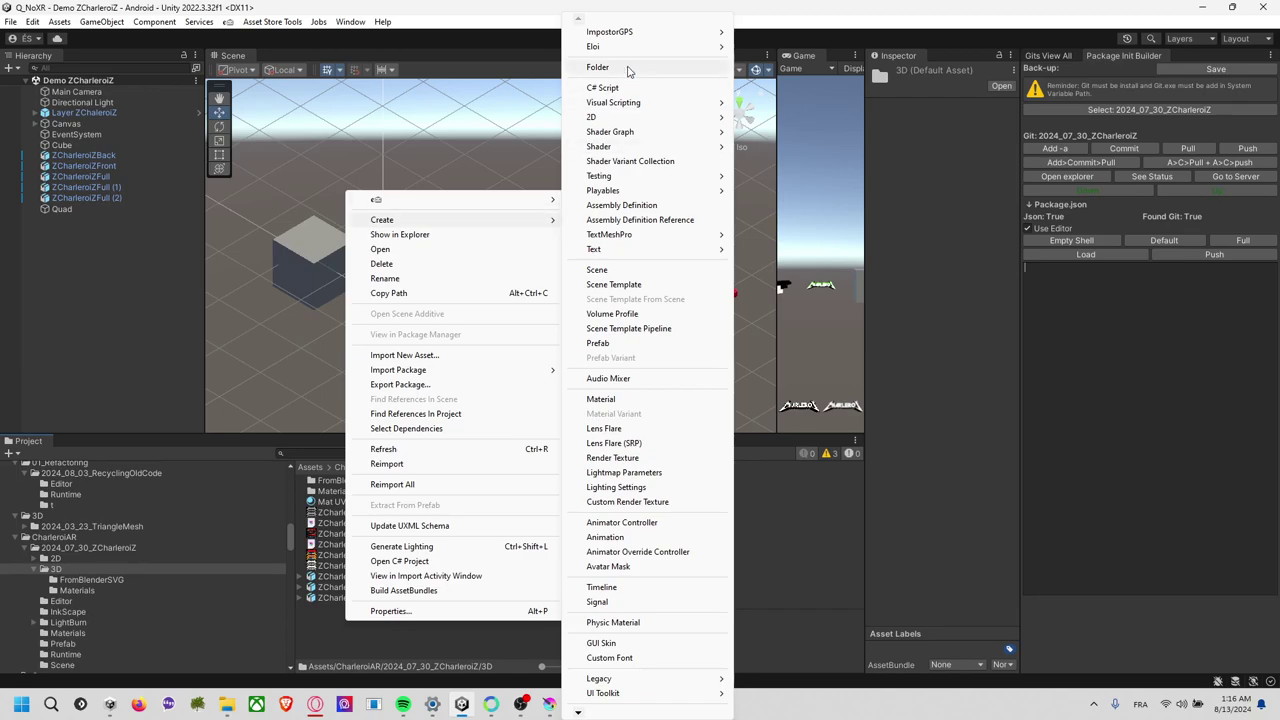
pyautogui.click(323, 629)
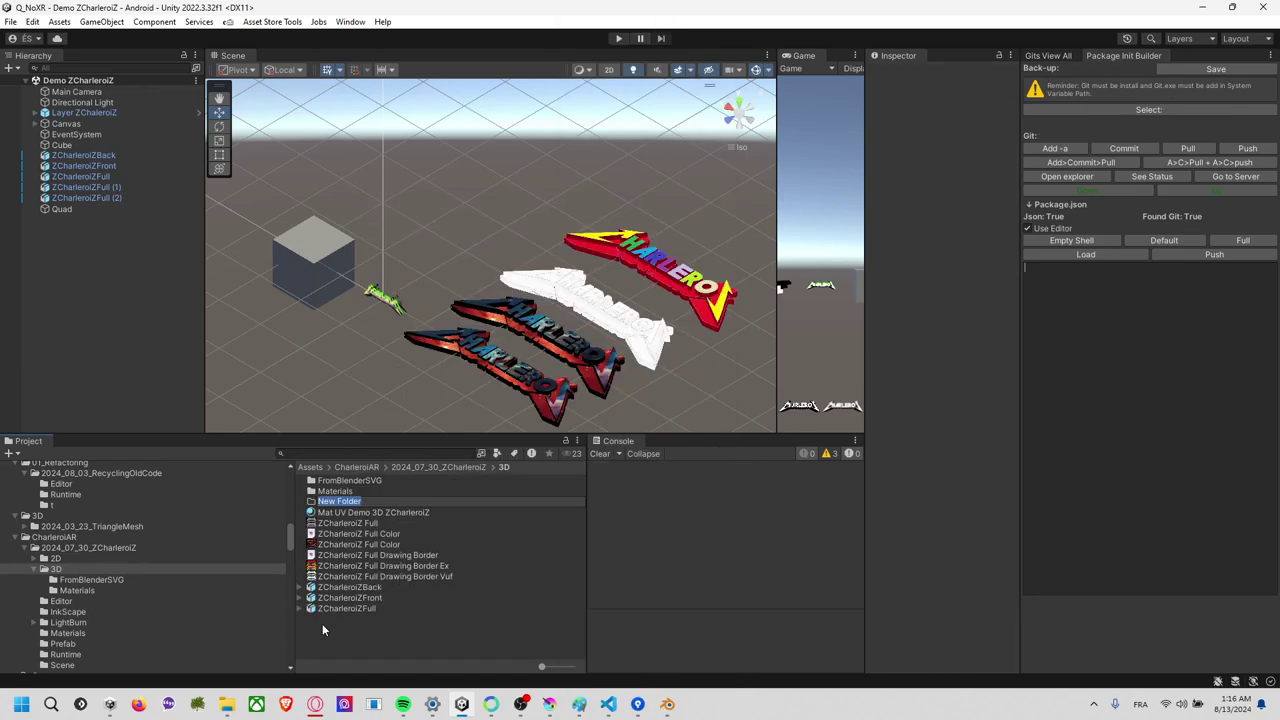
pyautogui.write('Fromfusio')
pyautogui.write('n360')
pyautogui.press('BackSpace')
pyautogui.write('F')
pyautogui.write('SVG')
pyautogui.press('Return')
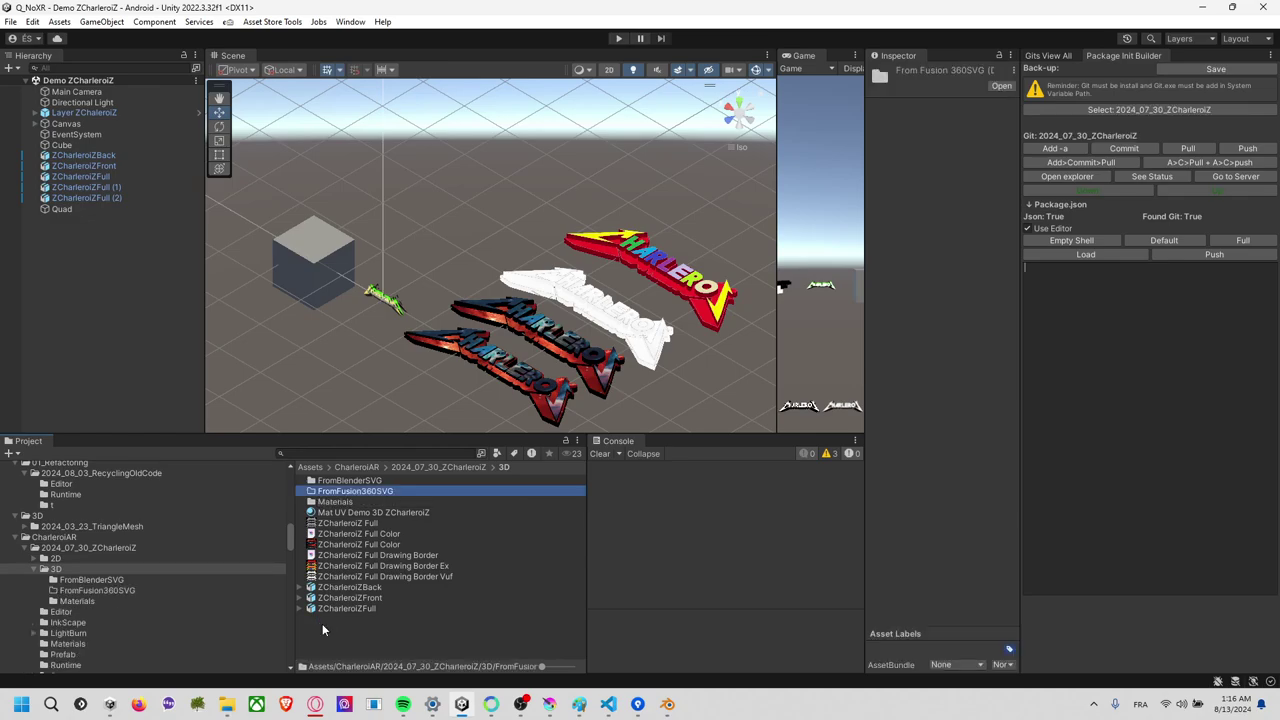
# Move the assets from Materials through ZCharleroiZFull into FromFusion360SVG.
pyautogui.click(352, 501)
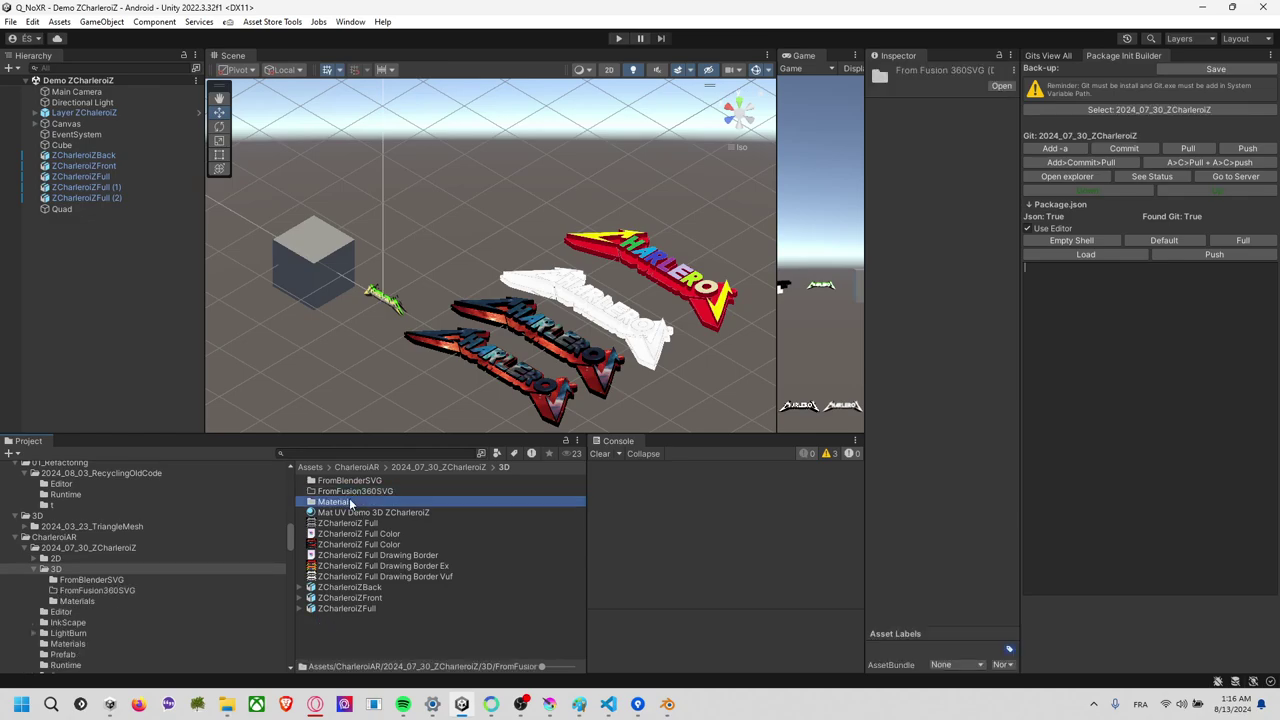
pyautogui.keyDown('shift'); pyautogui.click(348, 608); pyautogui.keyUp('shift')
pyautogui.moveTo(355, 511); pyautogui.dragTo(380, 492)
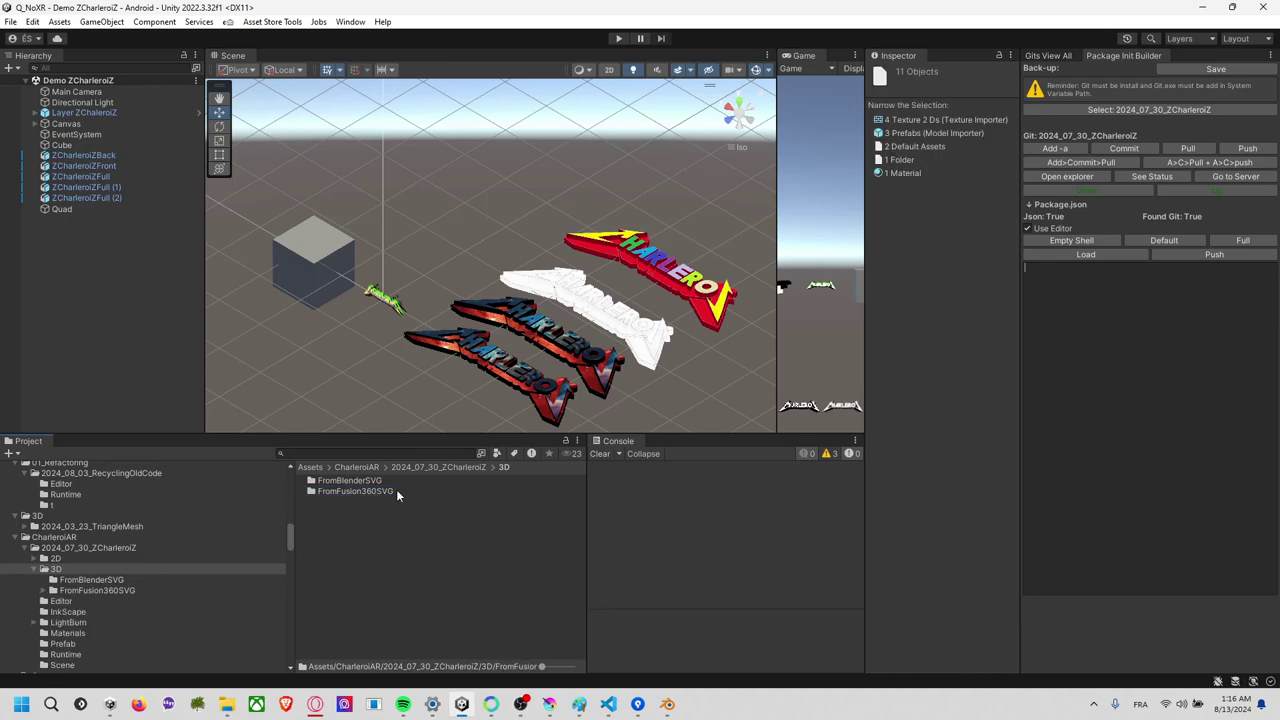
# In FromBlenderSVG, try dropping ZCharleroiZ and ZCharleroiZBack, then delete both from the scene.
pyautogui.doubleClick(366, 481)
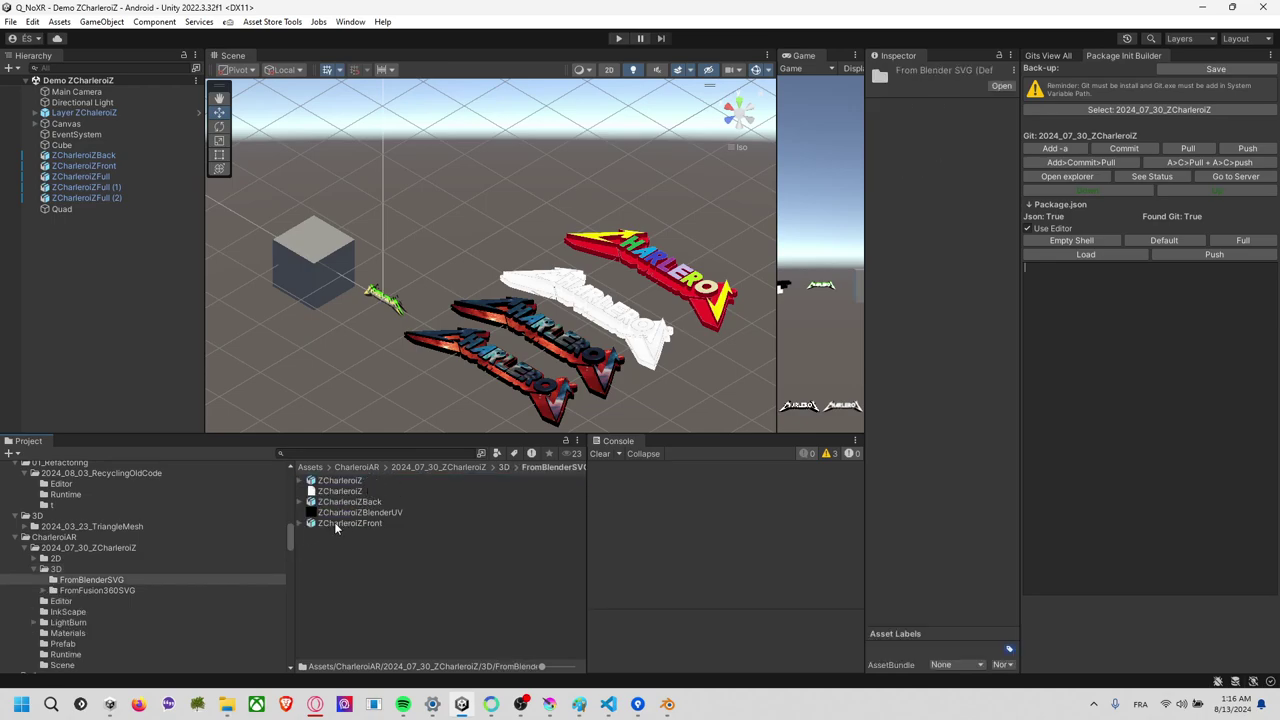
pyautogui.keyDown('alt'); pyautogui.moveTo(578, 362); pyautogui.dragTo(643, 366); pyautogui.keyUp('alt')
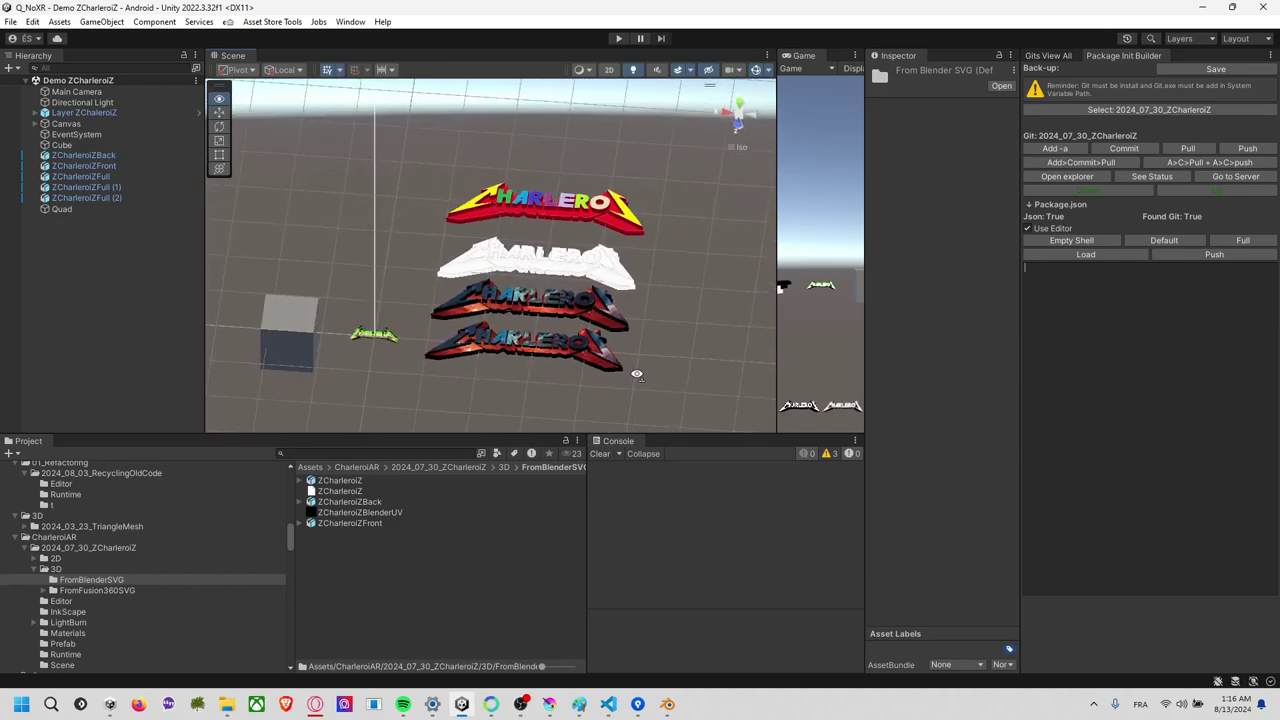
pyautogui.moveTo(643, 366); pyautogui.dragTo(434, 351, button='middle')
pyautogui.keyDown('alt'); pyautogui.moveTo(434, 351); pyautogui.dragTo(452, 345); pyautogui.keyUp('alt')
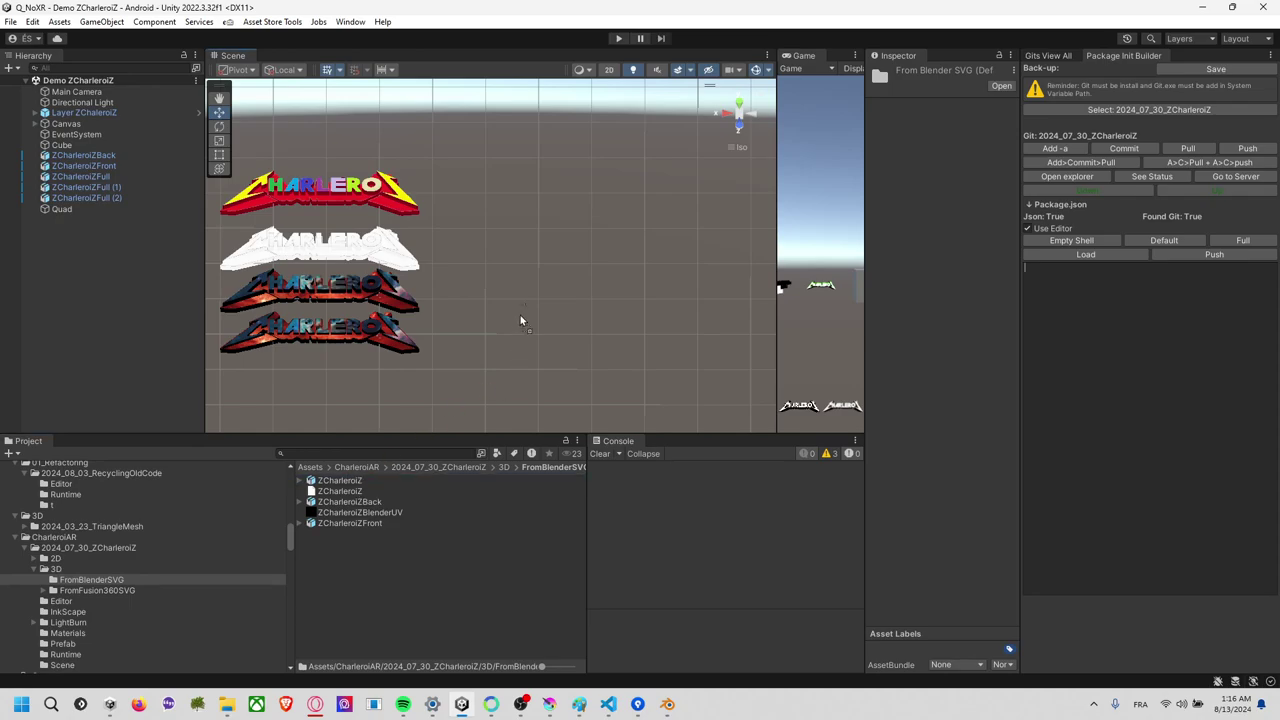
pyautogui.moveTo(520, 320); pyautogui.dragTo(515, 316)
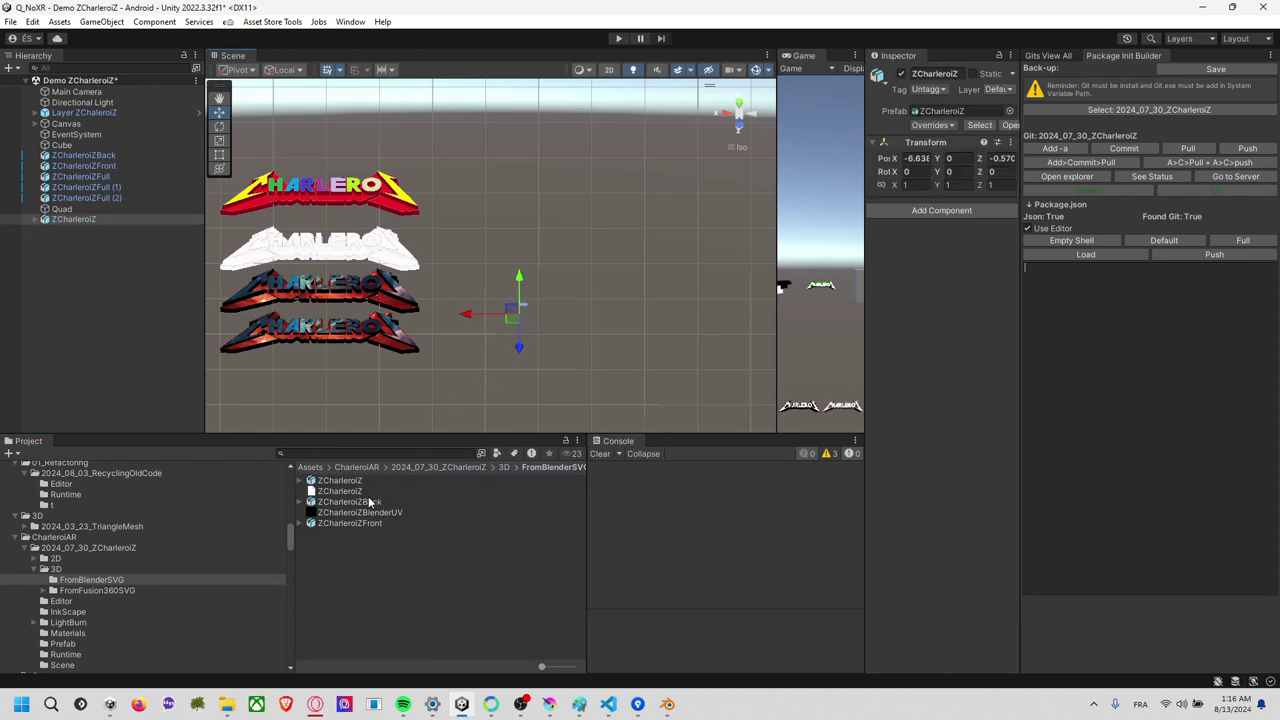
pyautogui.moveTo(358, 503)
pyautogui.mouseDown()
pyautogui.moveTo(543, 387)
pyautogui.moveTo(516, 344)
pyautogui.moveTo(363, 220)
pyautogui.moveTo(436, 283)
pyautogui.moveTo(436, 268)
pyautogui.moveTo(454, 285)
pyautogui.moveTo(449, 254)
pyautogui.moveTo(563, 374)
pyautogui.moveTo(480, 286)
pyautogui.moveTo(520, 260)
pyautogui.moveTo(594, 333)
pyautogui.mouseUp()
pyautogui.press('f')
pyautogui.press('Delete')
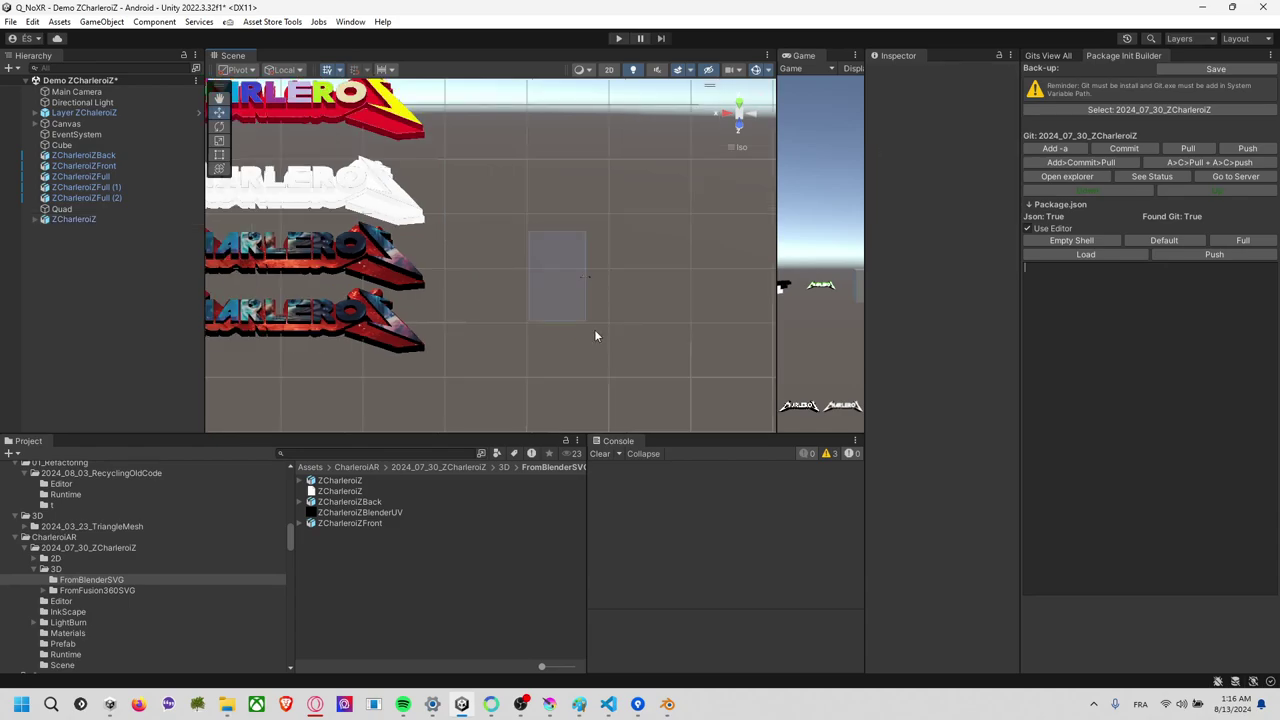
pyautogui.press('Delete')
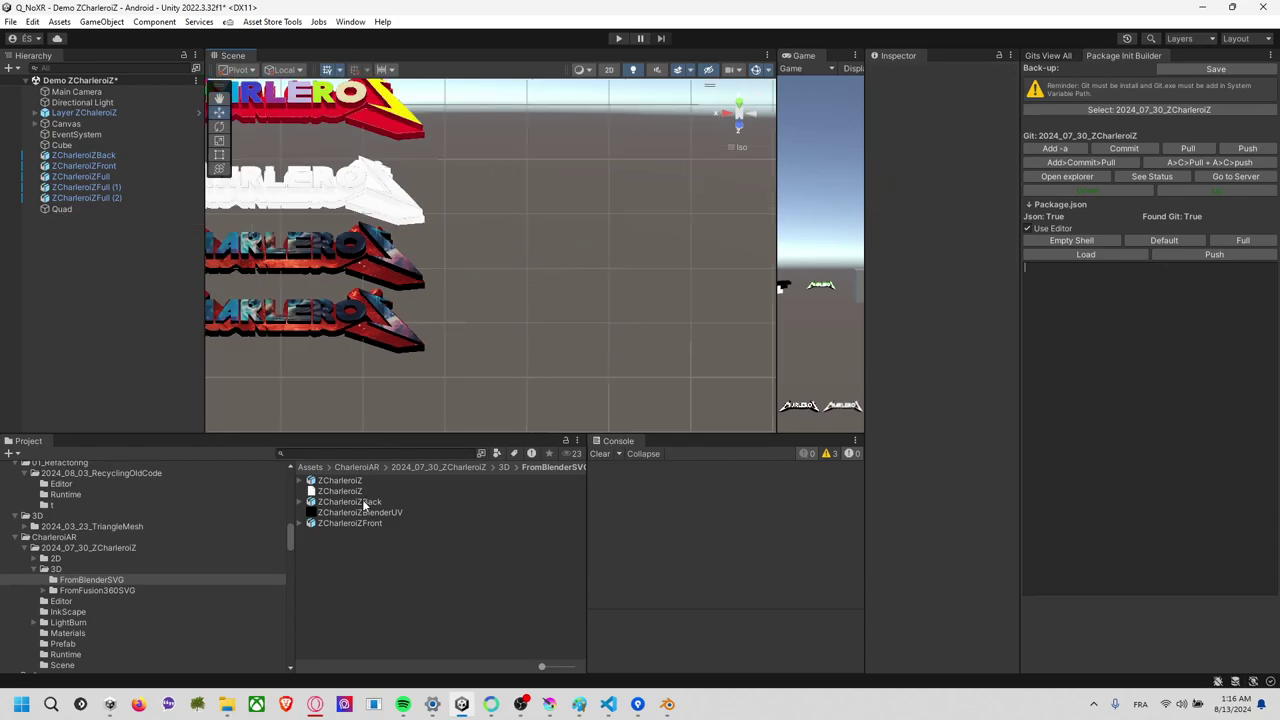
# Place ZCharleroiZBack and ZCharleroiZFront together into the scene and frame them.
pyautogui.click(360, 502)
pyautogui.keyDown('ctrl'); pyautogui.click(360, 523); pyautogui.keyUp('ctrl')
pyautogui.moveTo(360, 523); pyautogui.dragTo(503, 320)
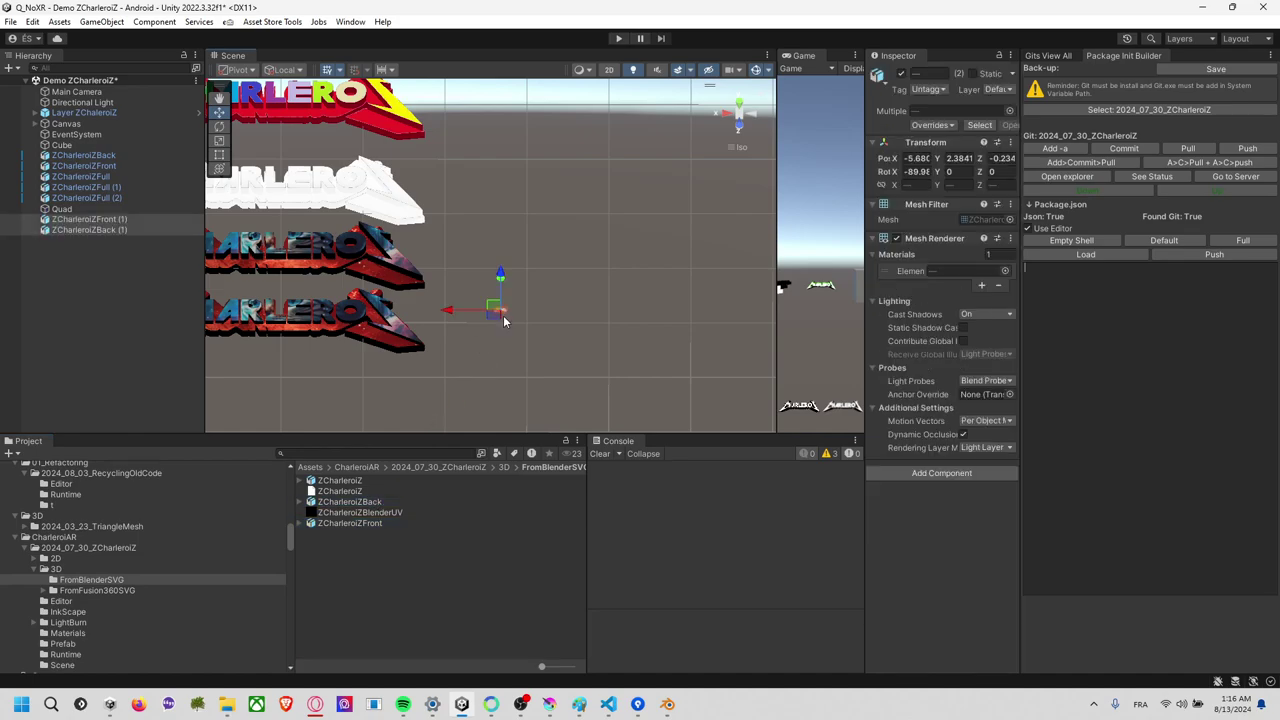
pyautogui.scroll(2, 528, 339)
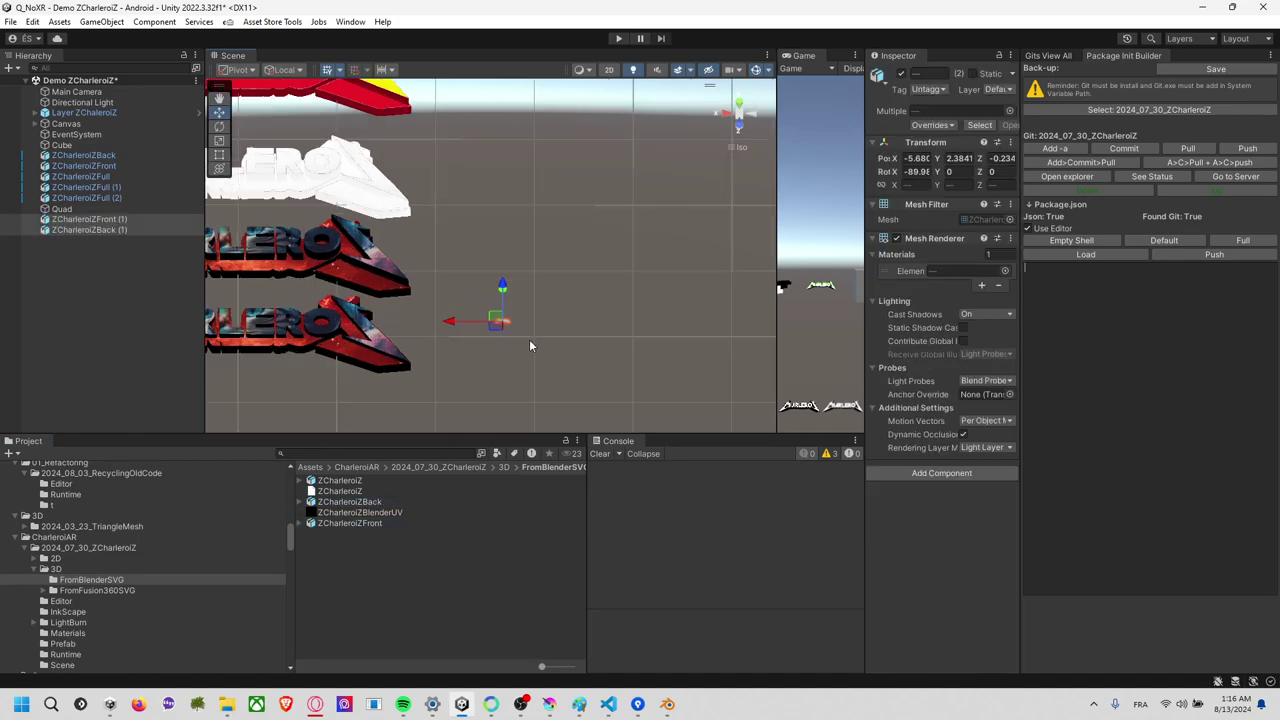
pyautogui.press('f')
pyautogui.click(617, 176)
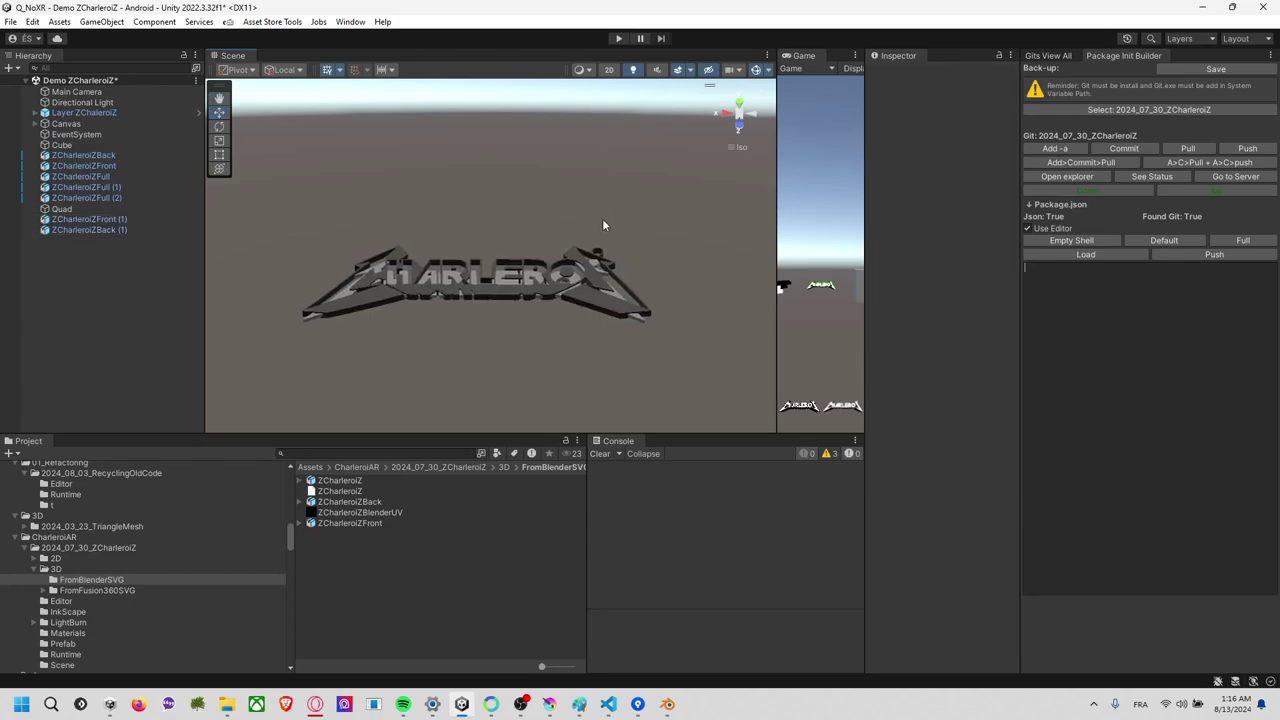
# Lower ZCharleroiZFront (1) to height 0 and check alignment from top, side and front views.
pyautogui.keyDown('alt'); pyautogui.moveTo(603, 225); pyautogui.dragTo(528, 297); pyautogui.keyUp('alt')
pyautogui.click(513, 314)
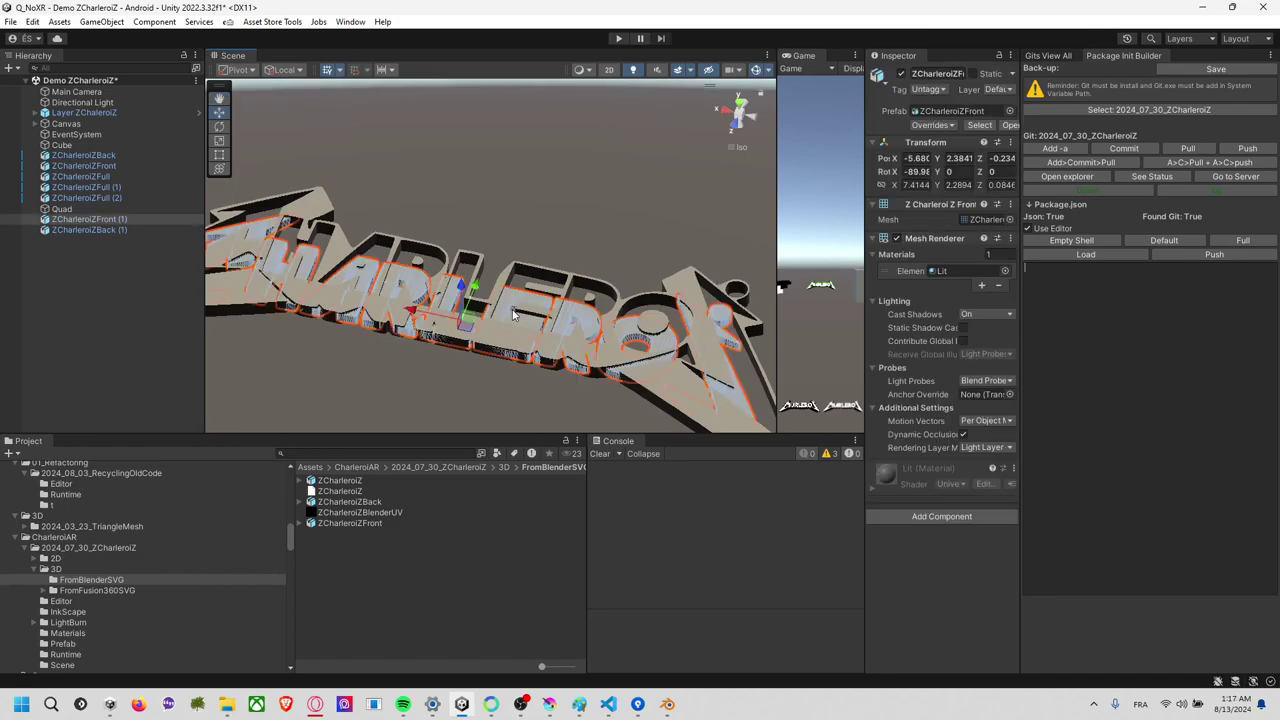
pyautogui.moveTo(466, 290); pyautogui.dragTo(490, 270)
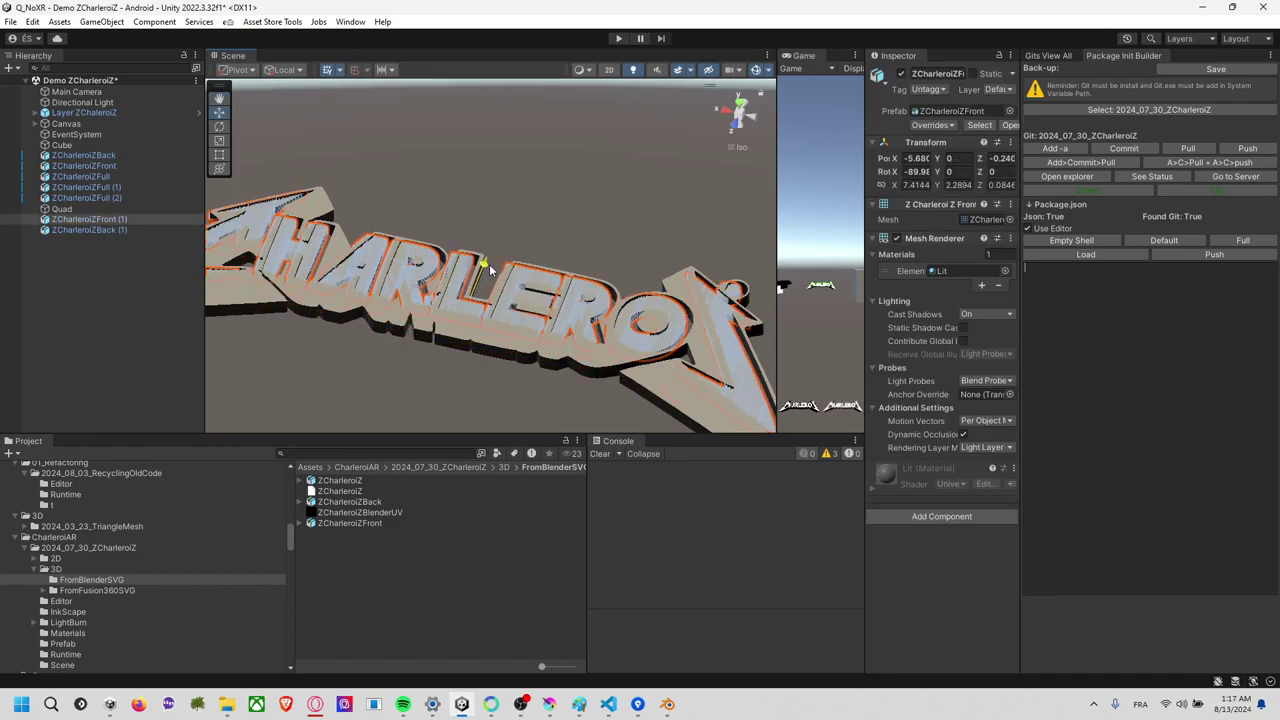
pyautogui.click(737, 104)
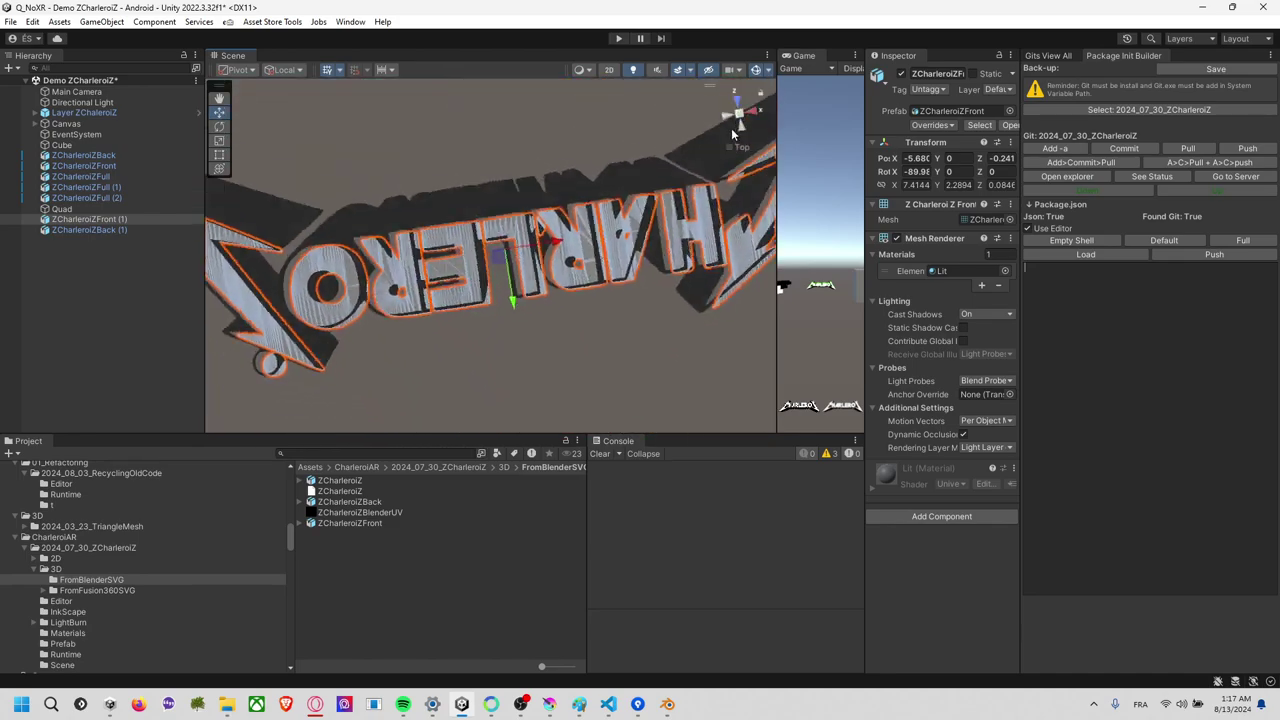
pyautogui.click(755, 113)
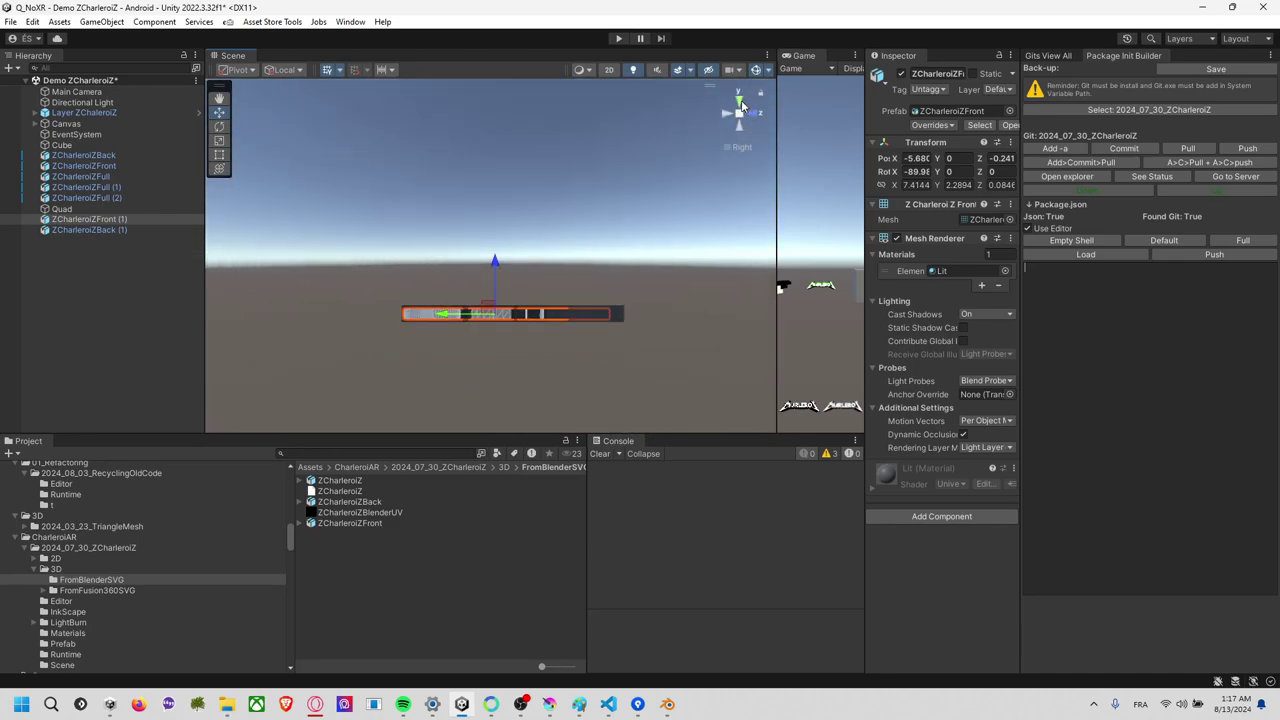
pyautogui.click(756, 112)
pyautogui.click(756, 113)
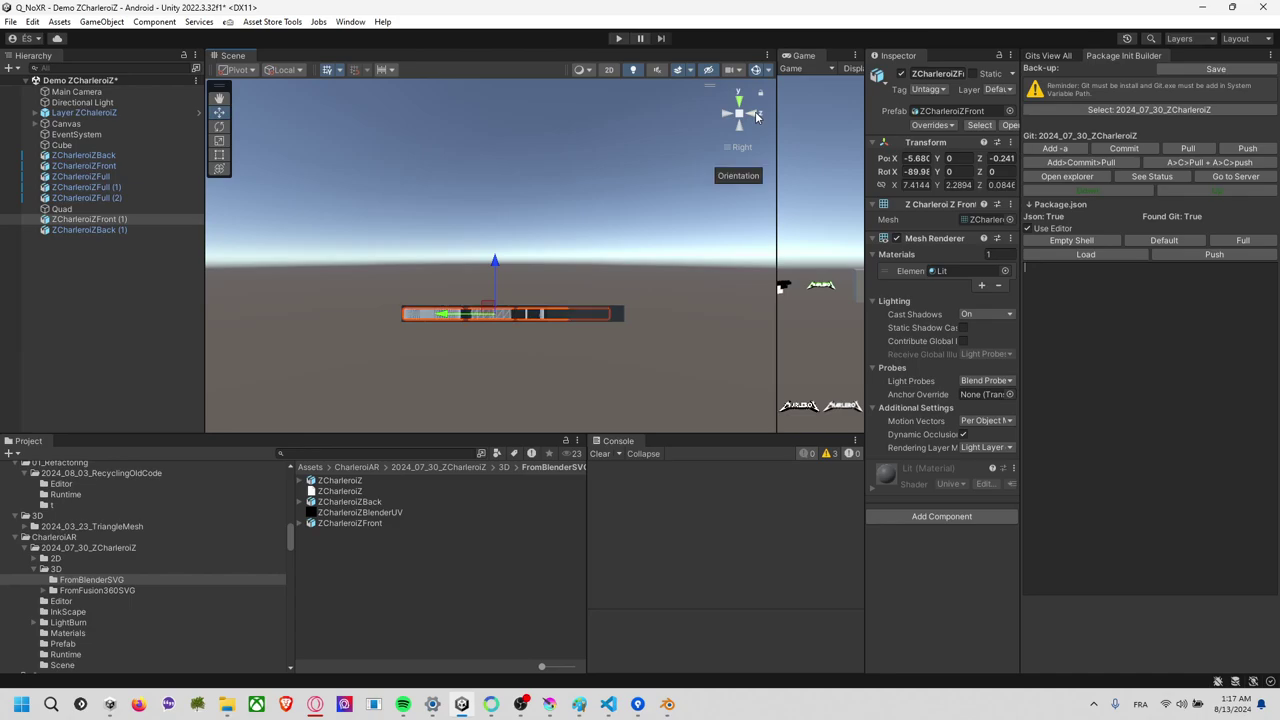
pyautogui.click(744, 105)
pyautogui.click(744, 105)
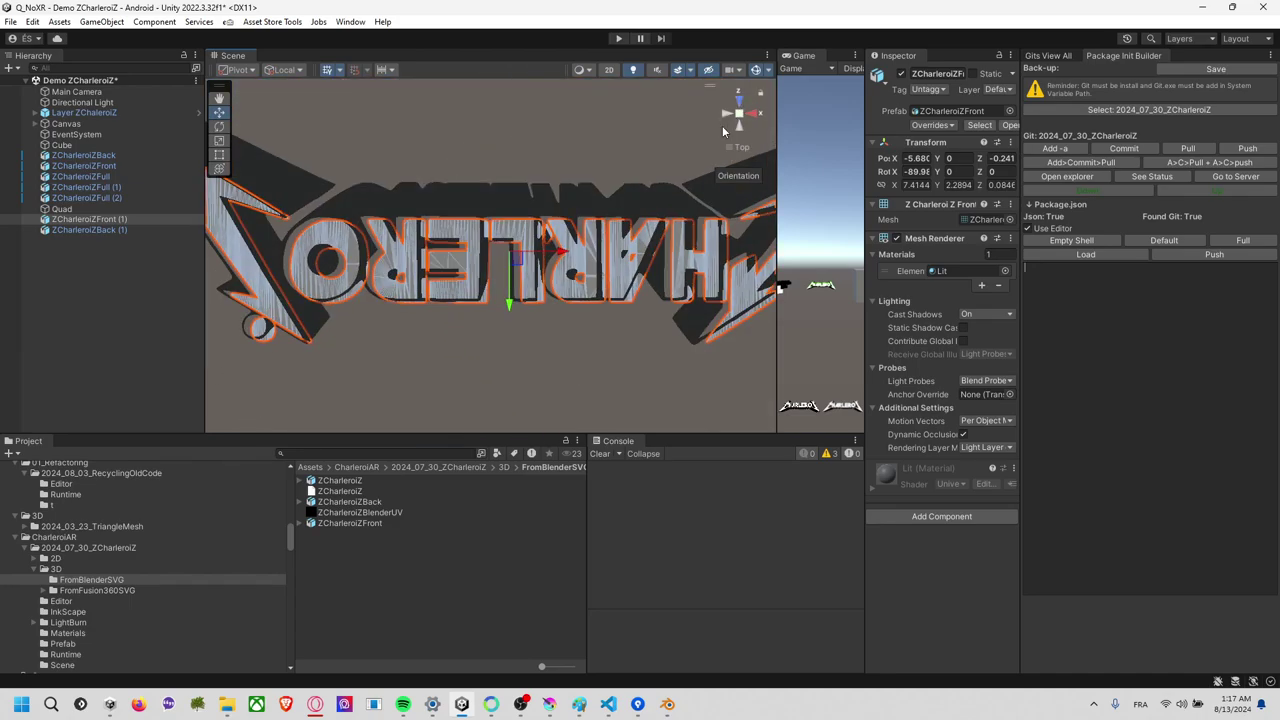
# Nudge the front piece slightly sideways and inspect the logo from the back and above.
pyautogui.scroll(2, 537, 268)
pyautogui.scroll(2, 540, 265)
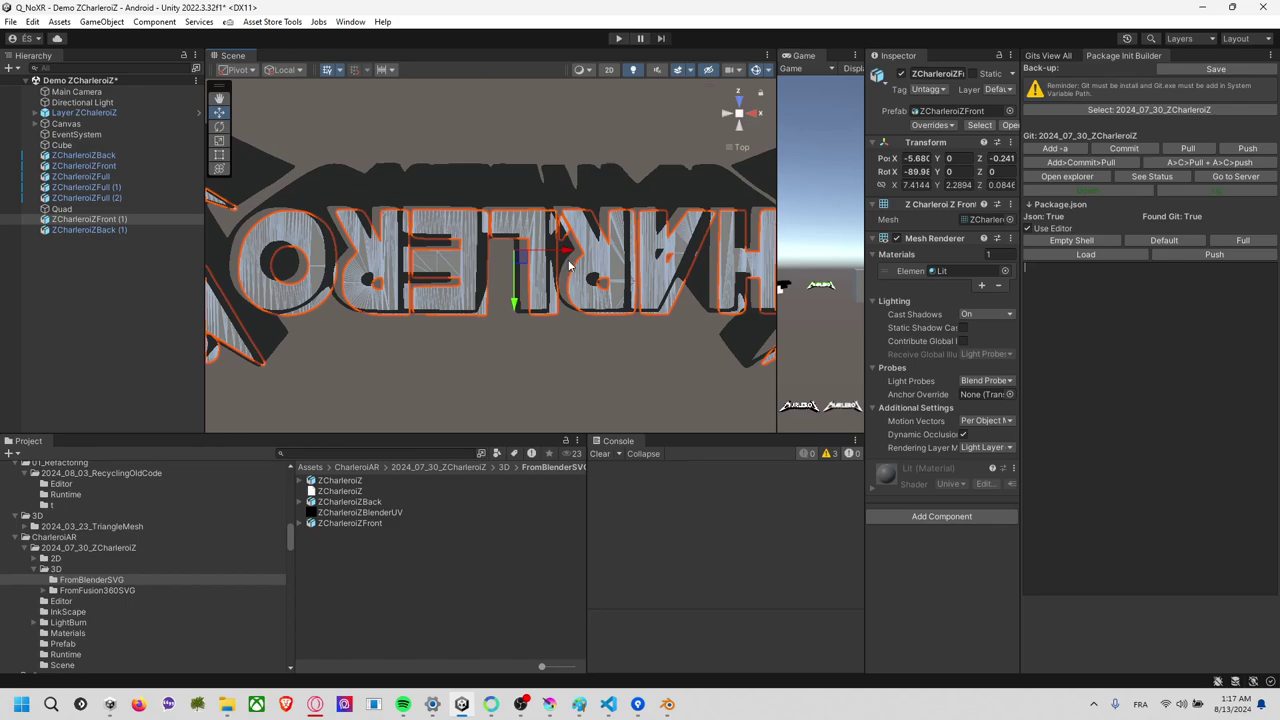
pyautogui.moveTo(563, 251); pyautogui.dragTo(558, 258)
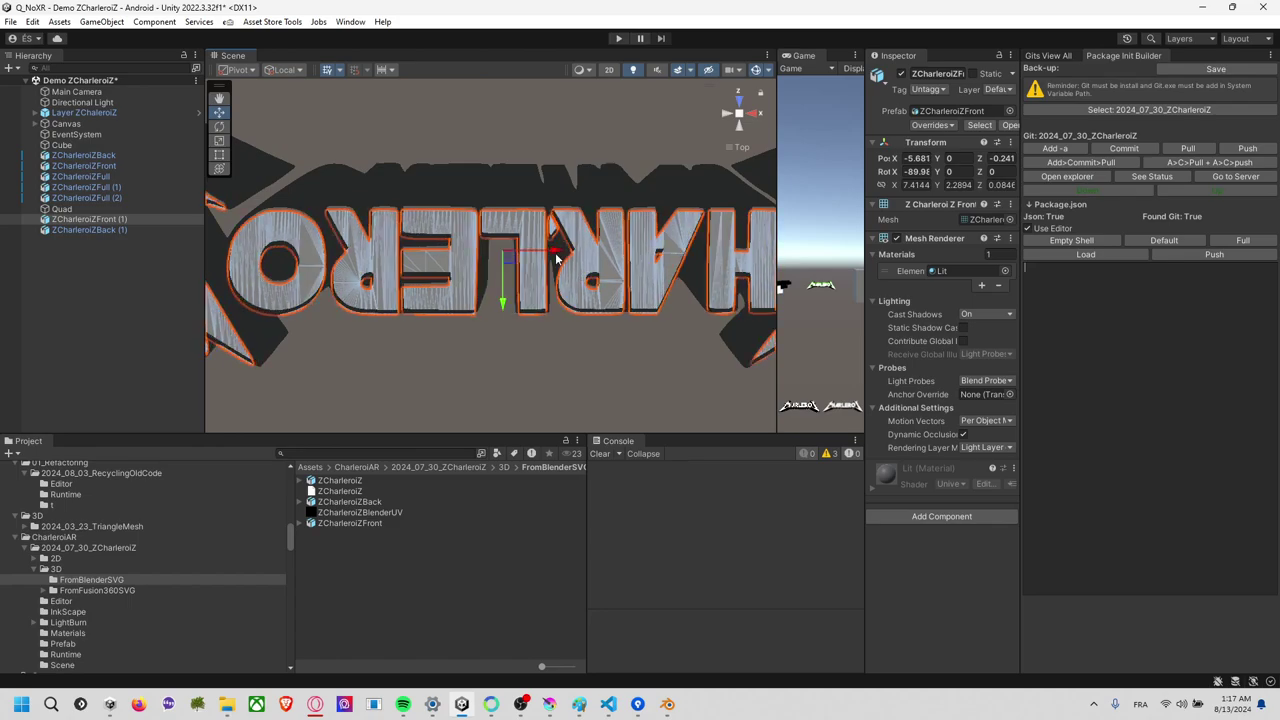
pyautogui.click(741, 129)
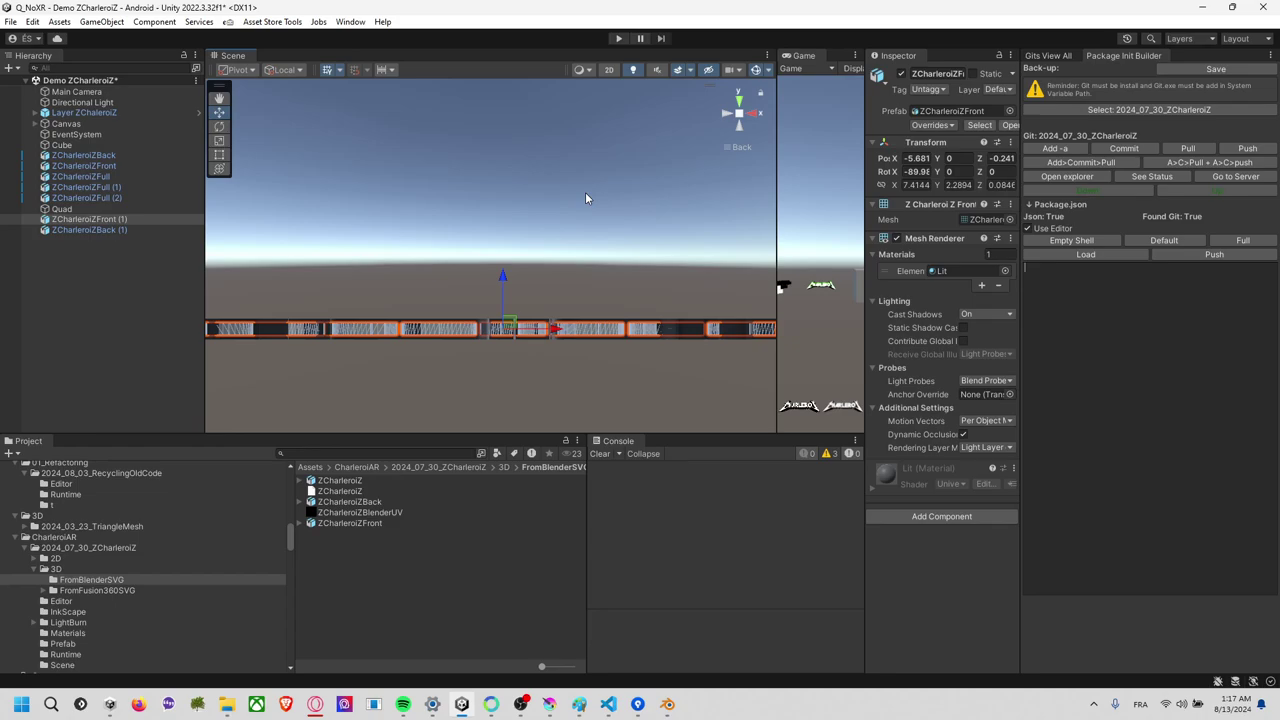
pyautogui.keyDown('alt'); pyautogui.moveTo(585, 197); pyautogui.dragTo(658, 346); pyautogui.keyUp('alt')
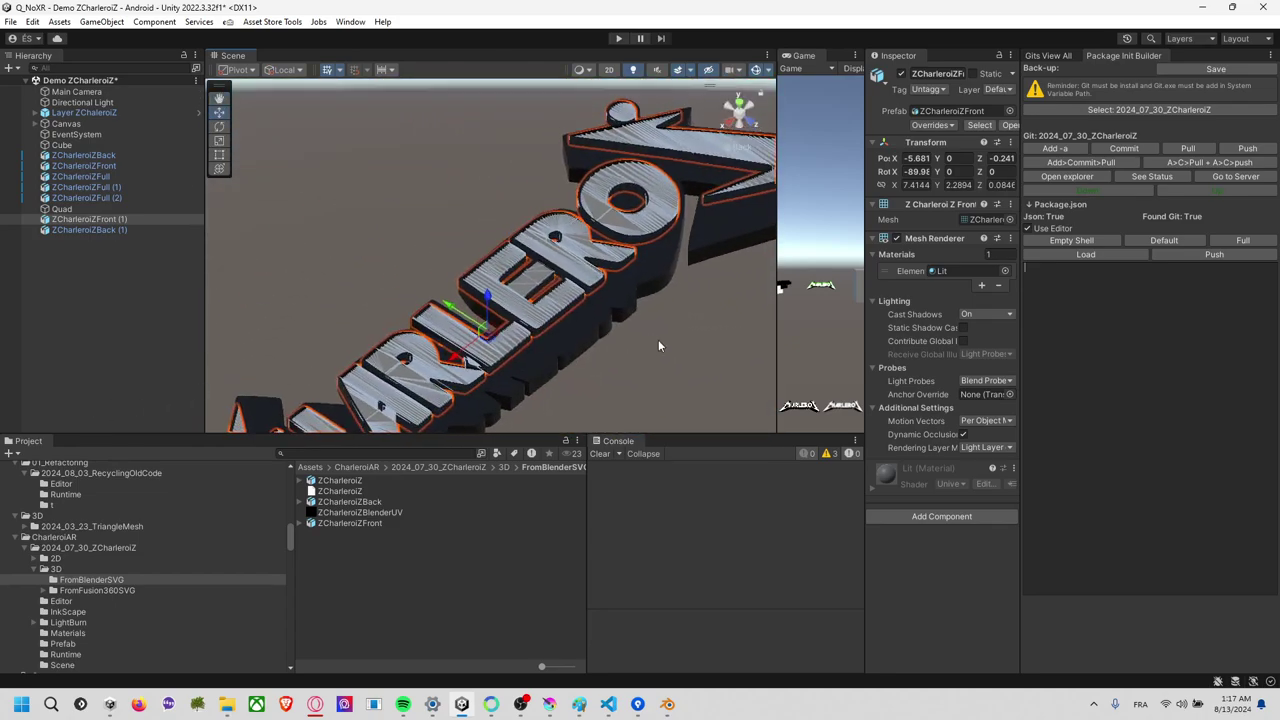
pyautogui.click(739, 112)
pyautogui.click(553, 262)
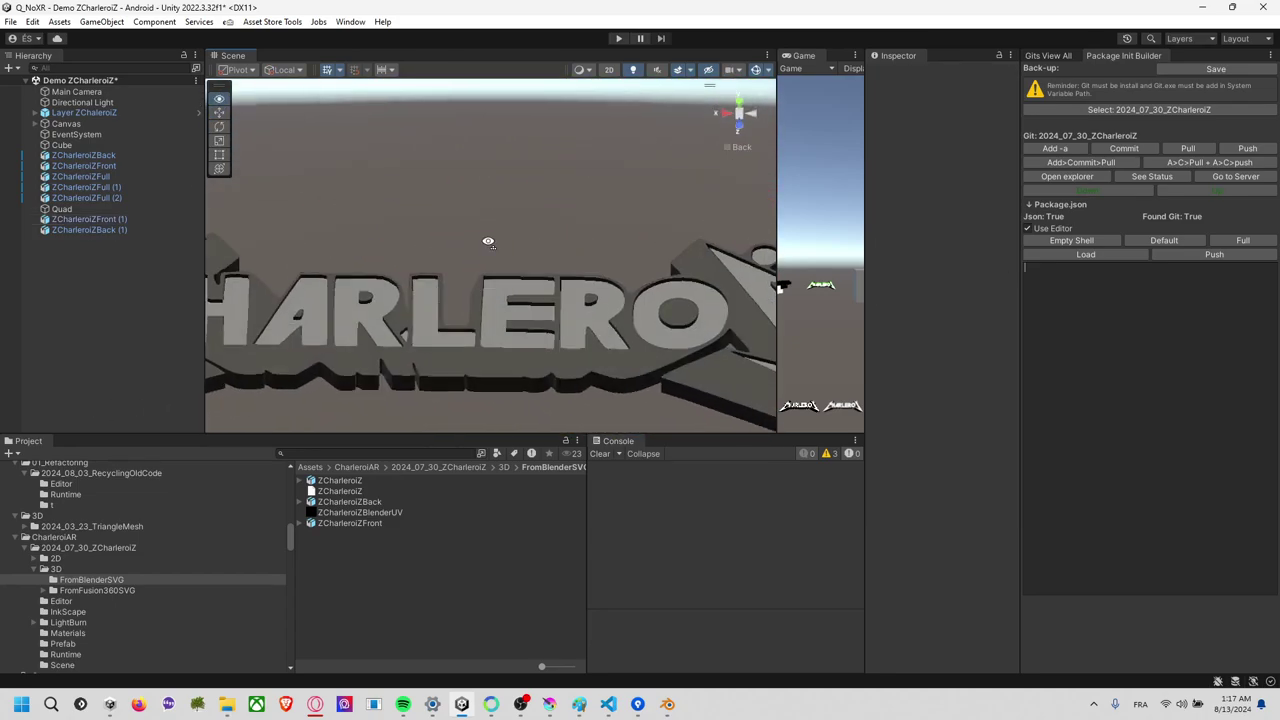
pyautogui.keyDown('alt'); pyautogui.moveTo(488, 241); pyautogui.dragTo(555, 249); pyautogui.keyUp('alt')
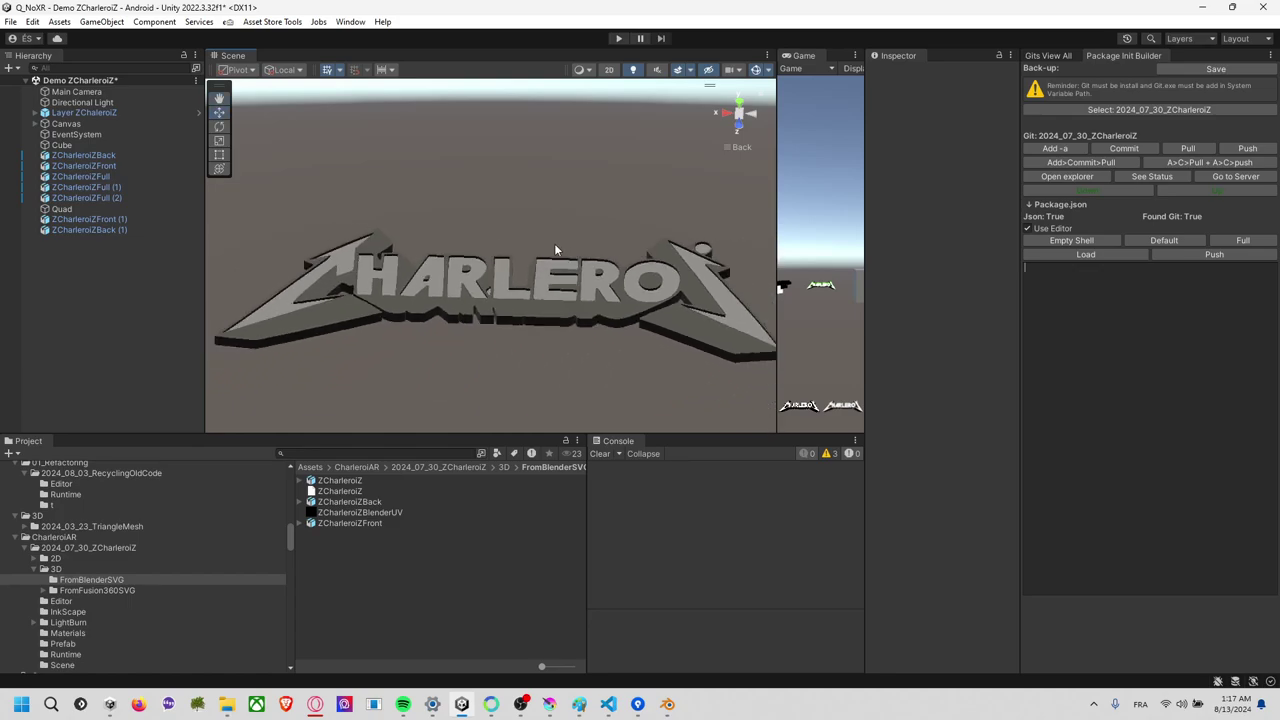
# Inspect the ZCharleroiZBlenderUV texture settings, then switch to Blender.
pyautogui.click(357, 492)
pyautogui.click(376, 513)
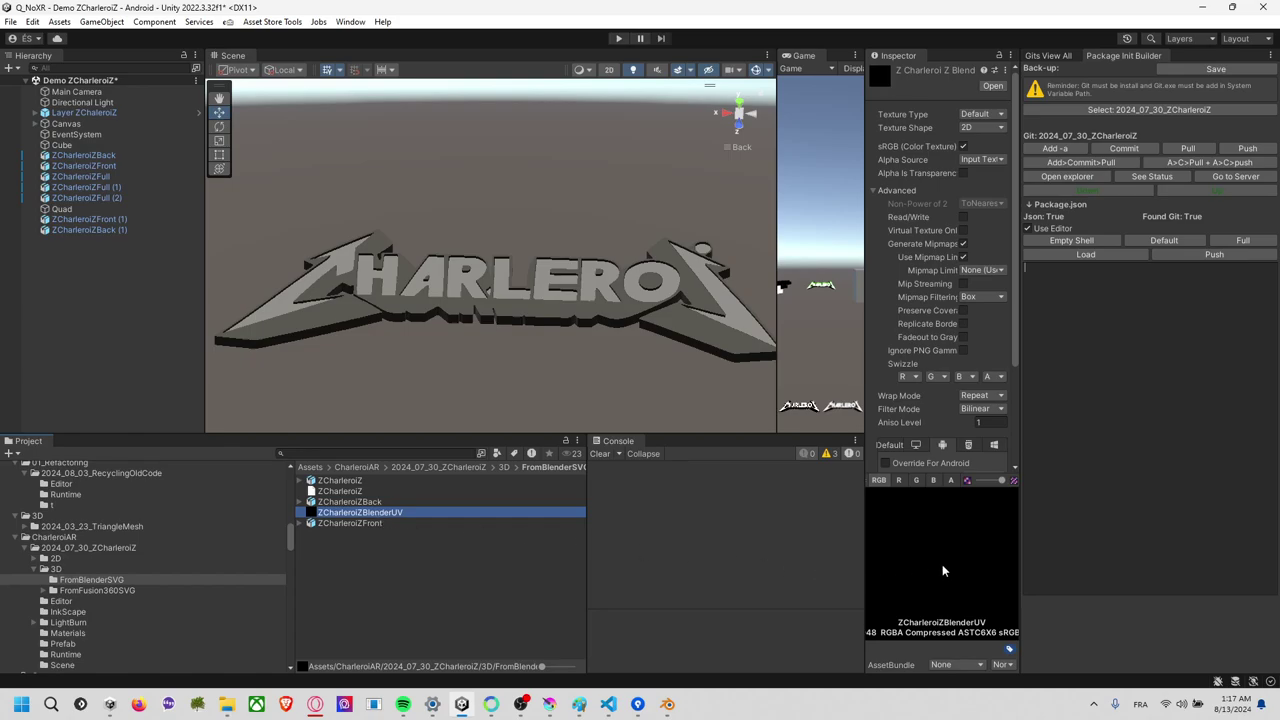
pyautogui.moveTo(866, 550); pyautogui.dragTo(776, 552)
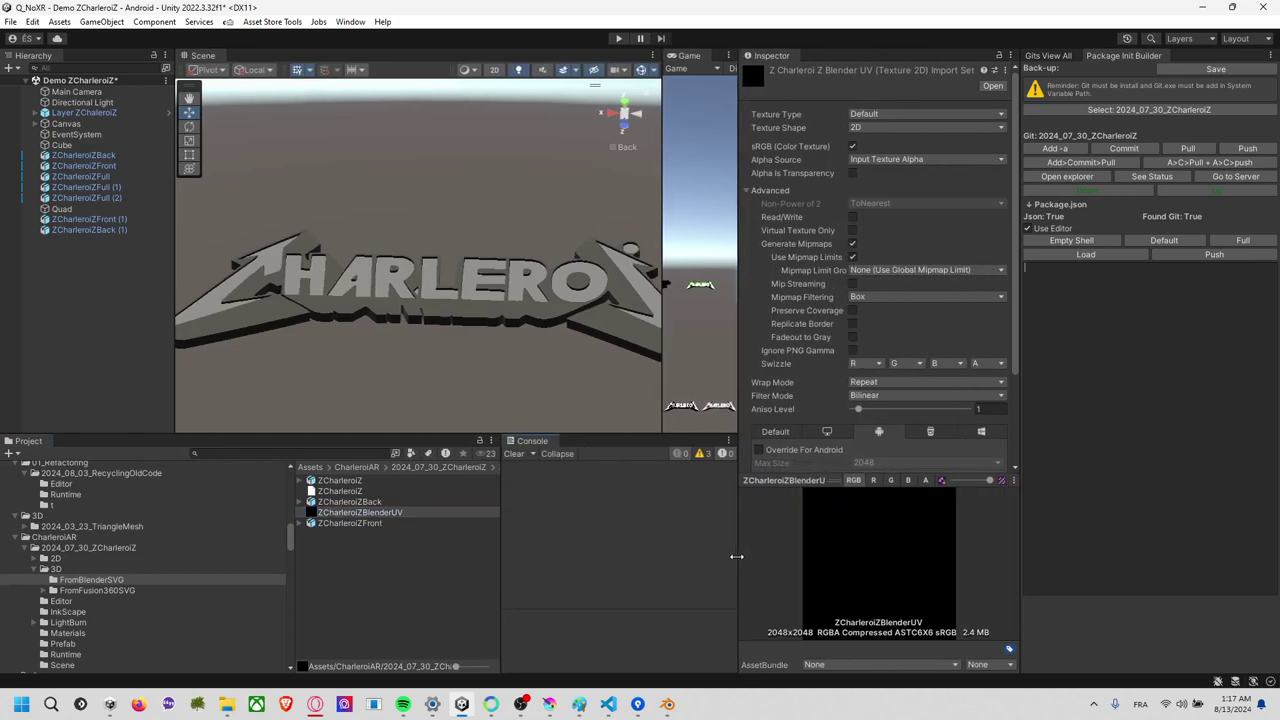
pyautogui.hotkey('alt', 'Tab')
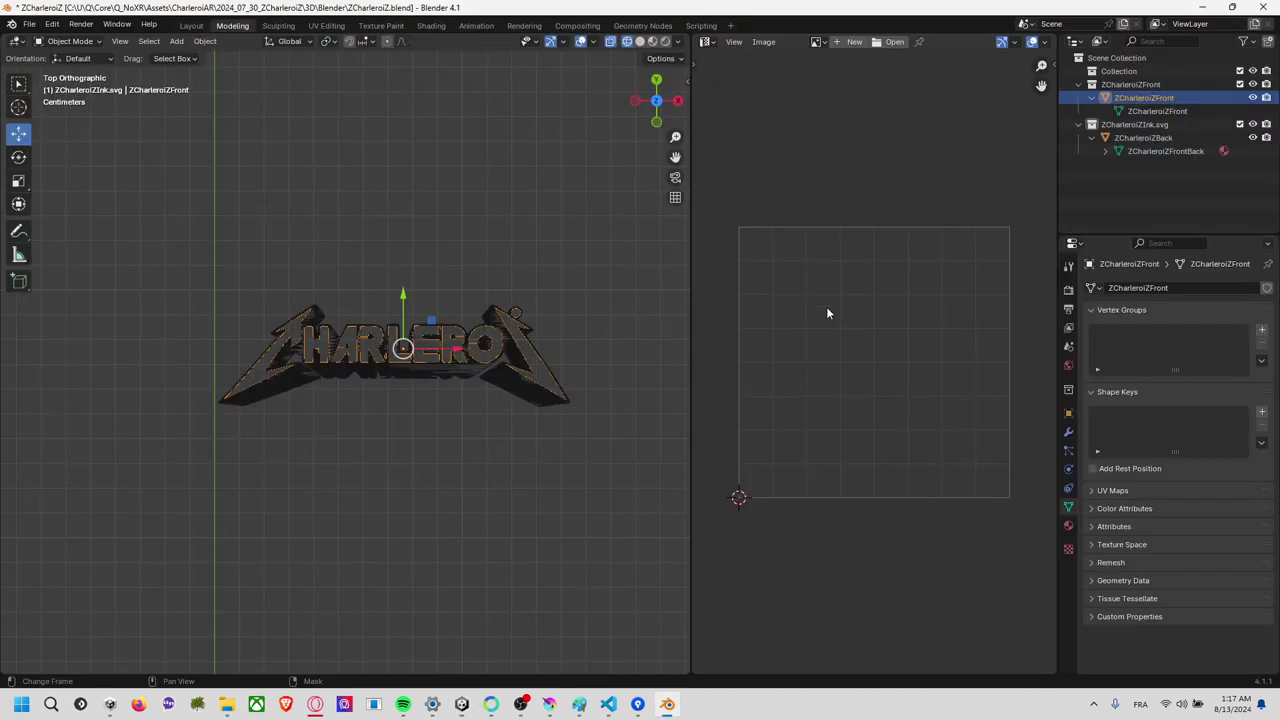
# Enter Edit Mode on the logo meshes and select all geometry and UVs.
pyautogui.press('a')
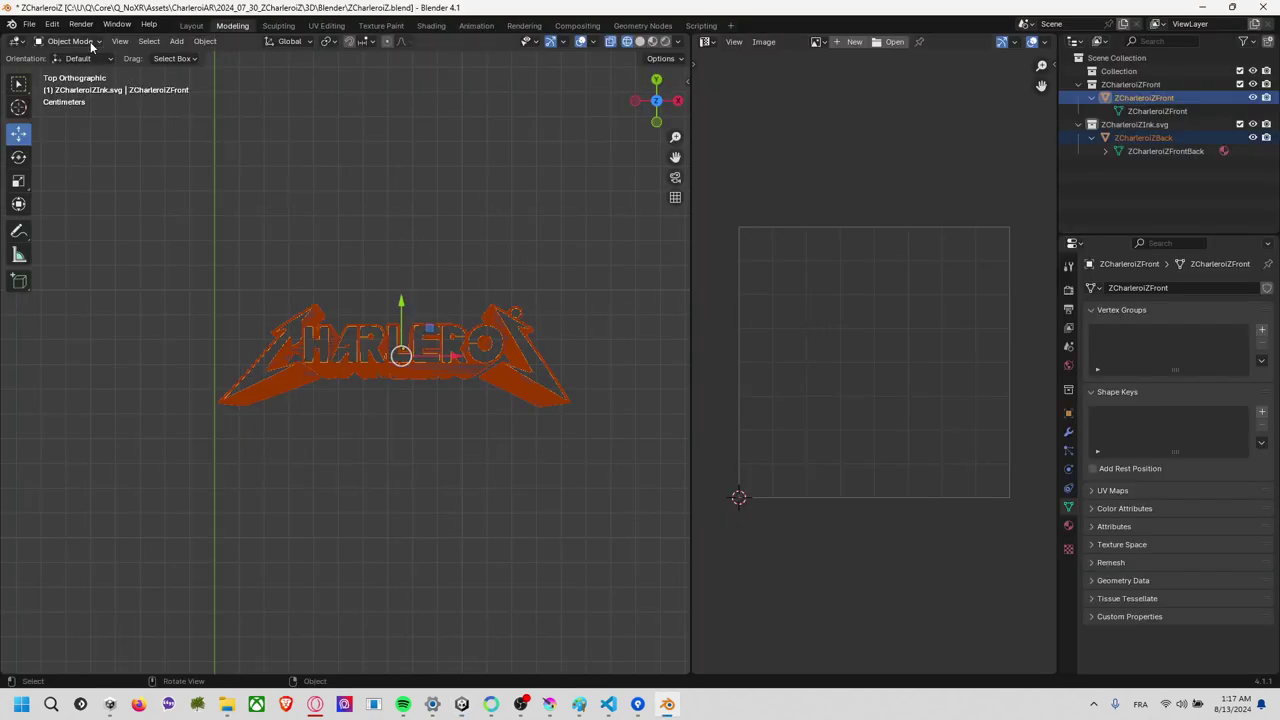
pyautogui.click(90, 41)
pyautogui.click(91, 72)
pyautogui.press('a')
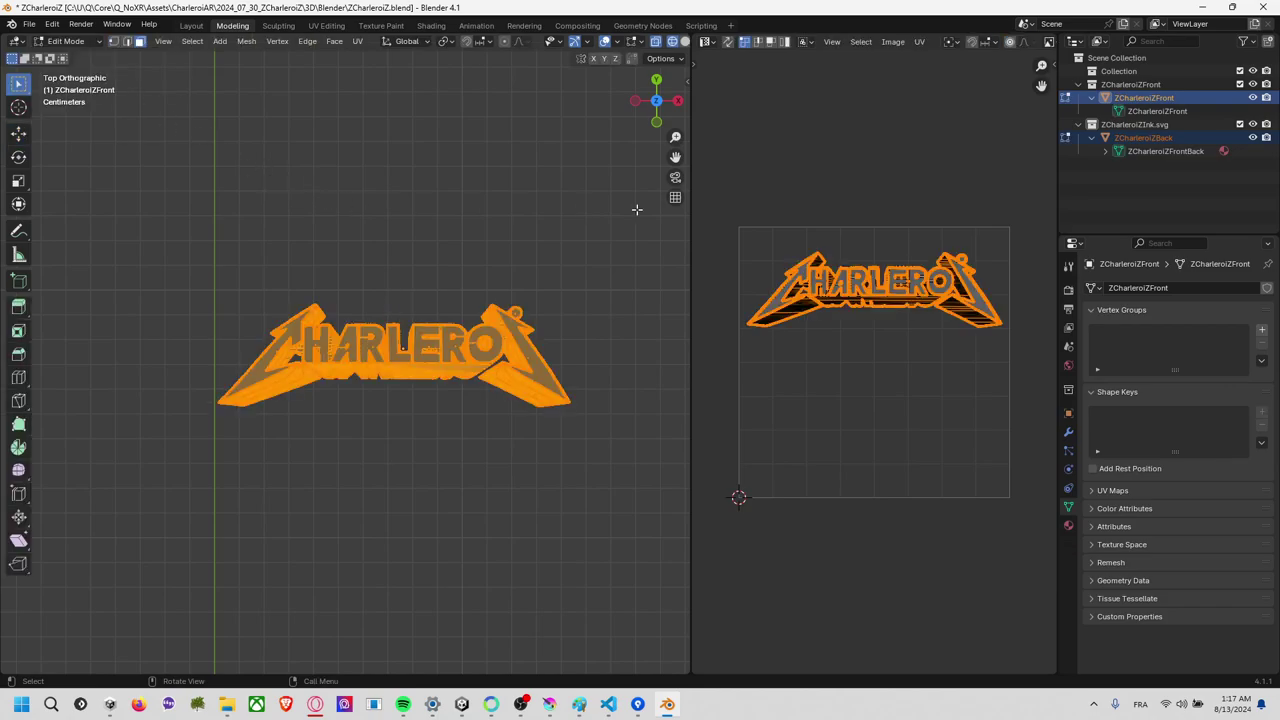
pyautogui.click(848, 105)
pyautogui.press('a')
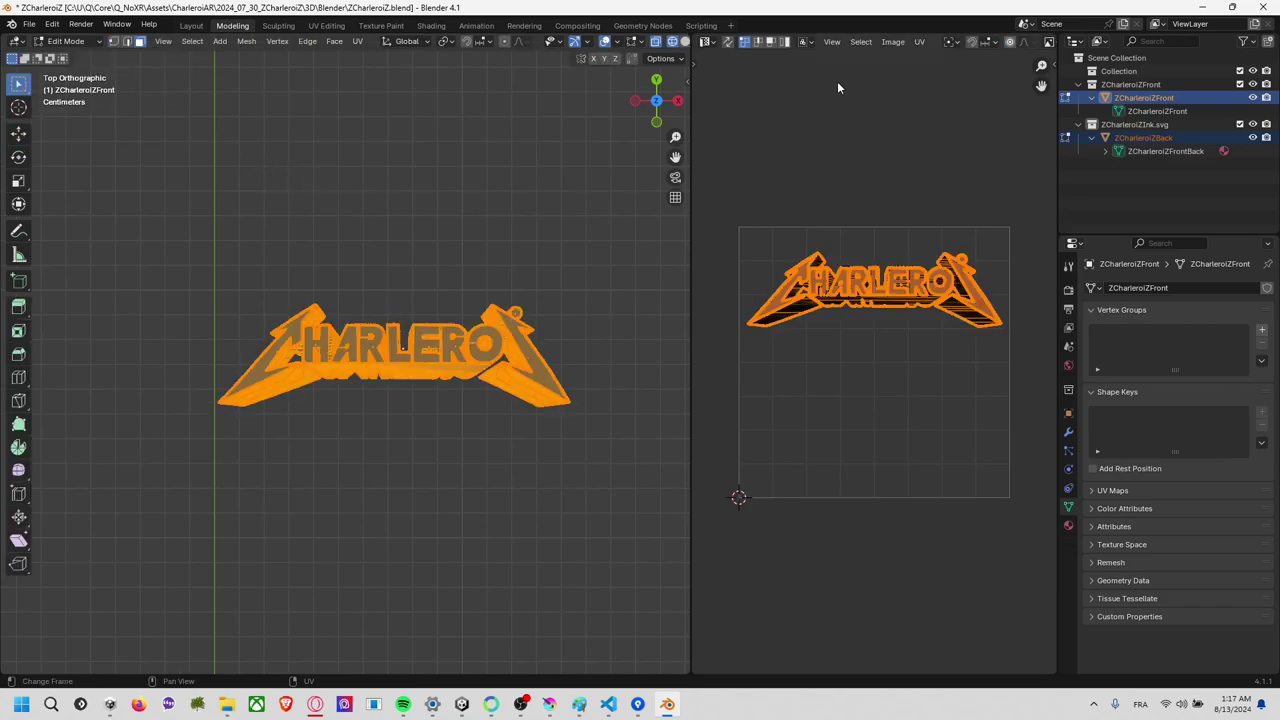
# Export the UV layout as ZCharleroiZBlenderUV.png into the FromBlenderSVG folder.
pyautogui.click(919, 42)
pyautogui.moveTo(961, 401)
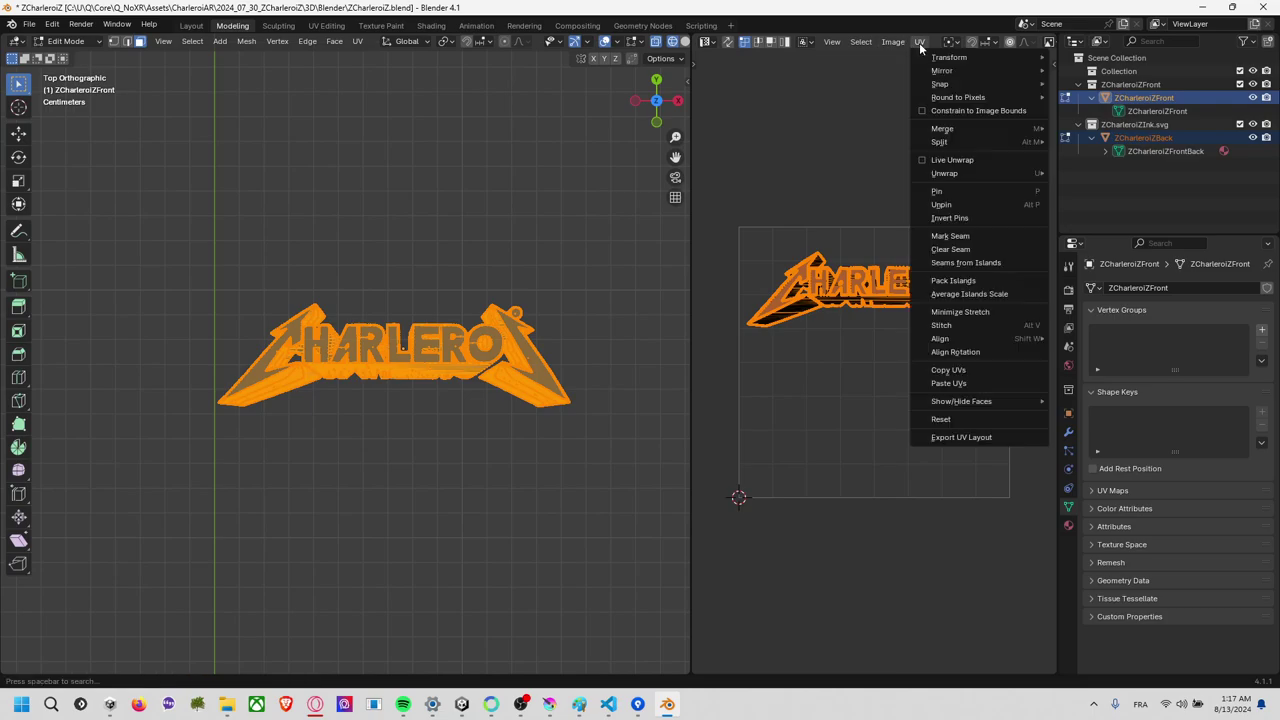
pyautogui.click(975, 437)
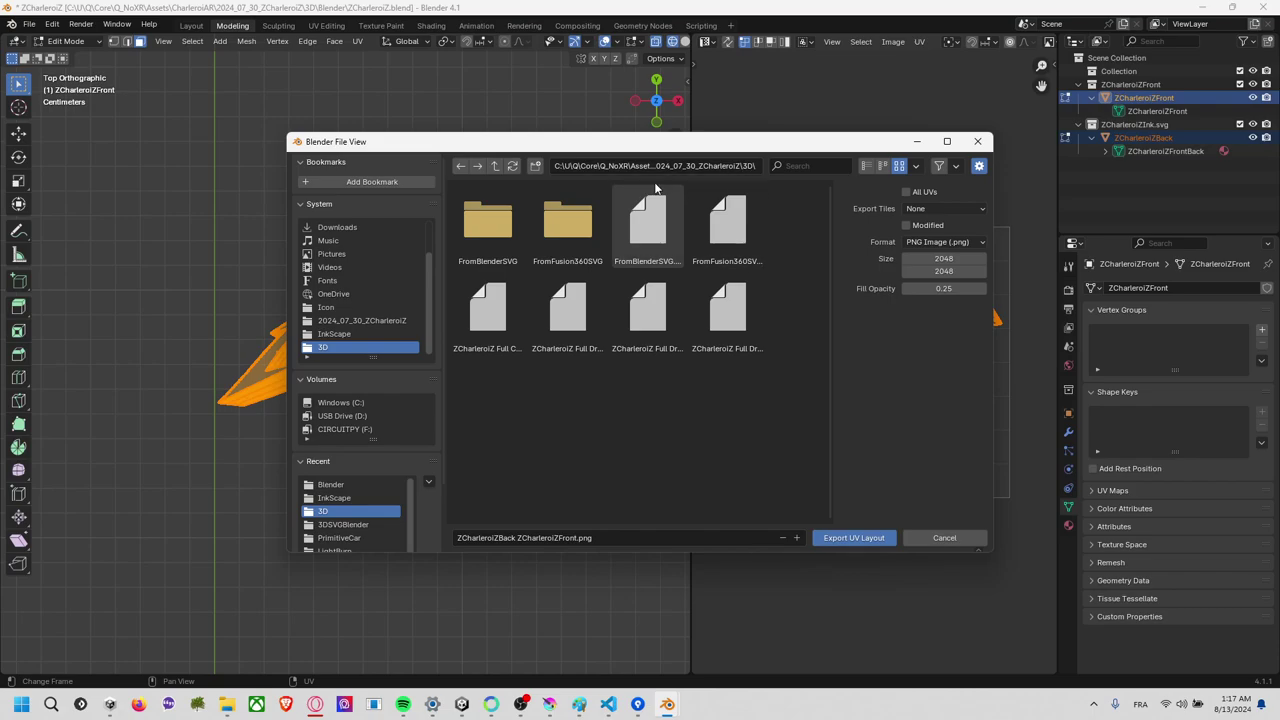
pyautogui.click(491, 248)
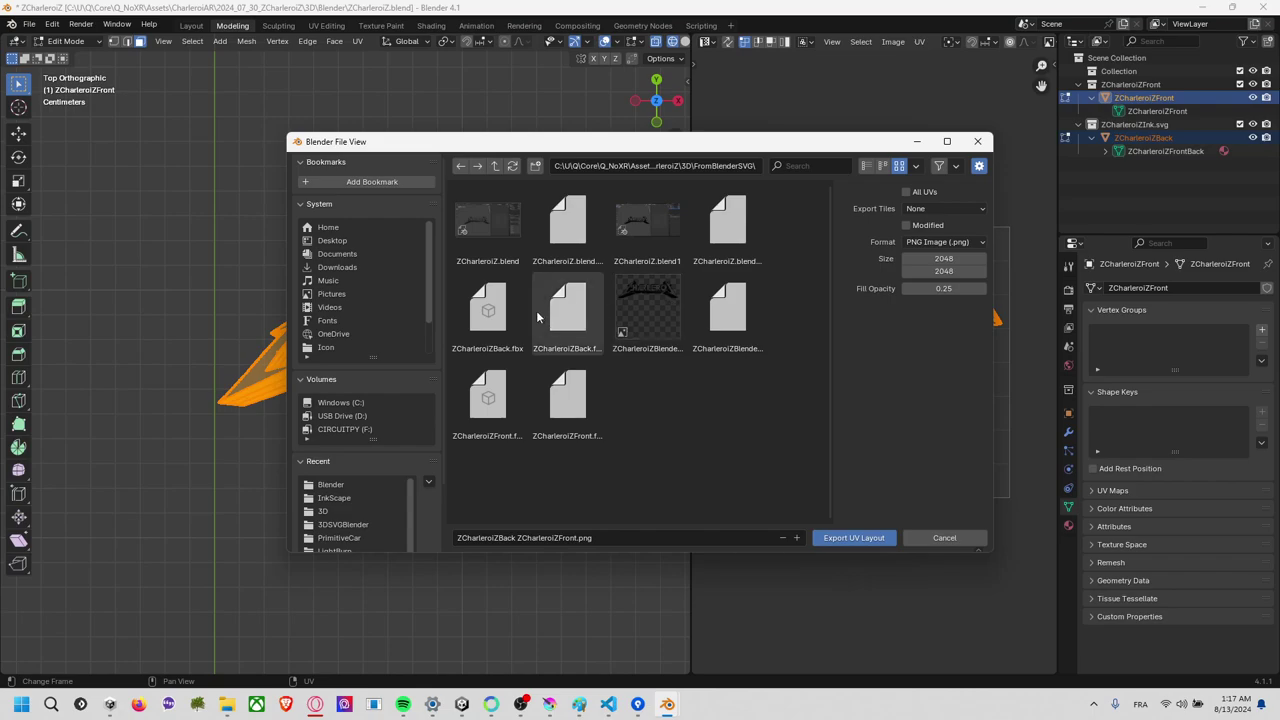
pyautogui.click(647, 305)
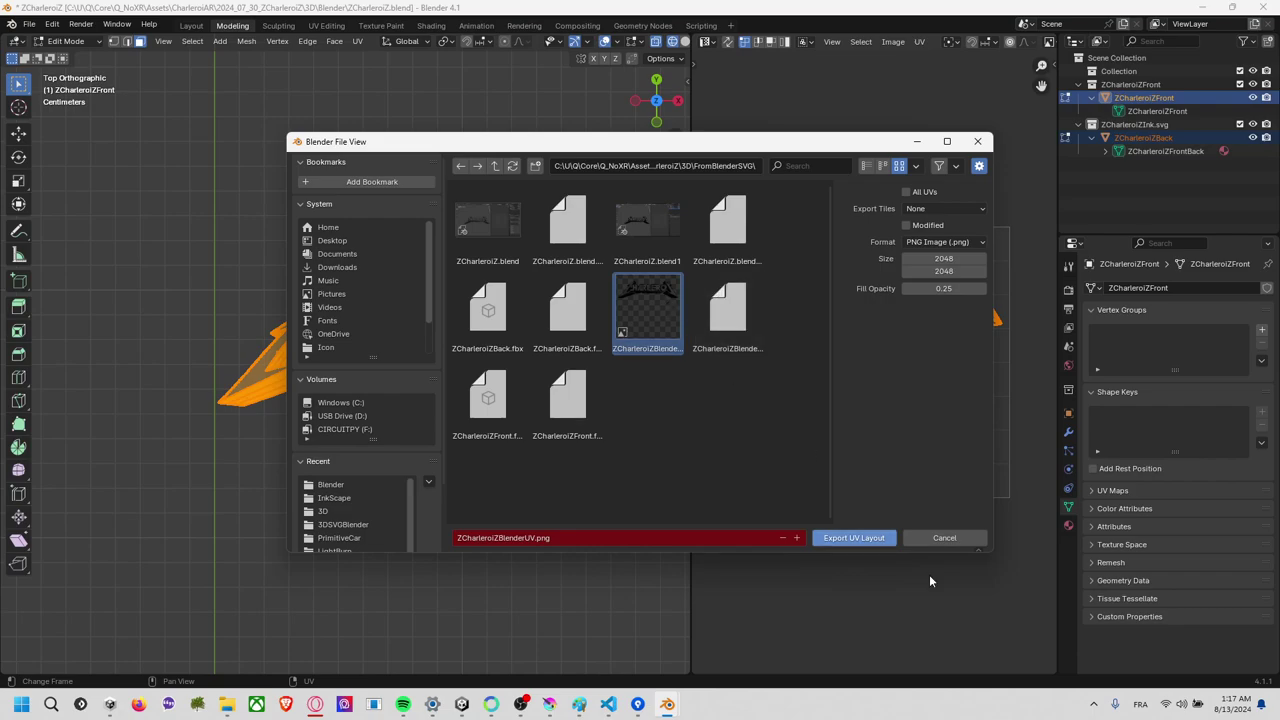
pyautogui.click(862, 538)
pyautogui.hotkey('alt', 'Tab')
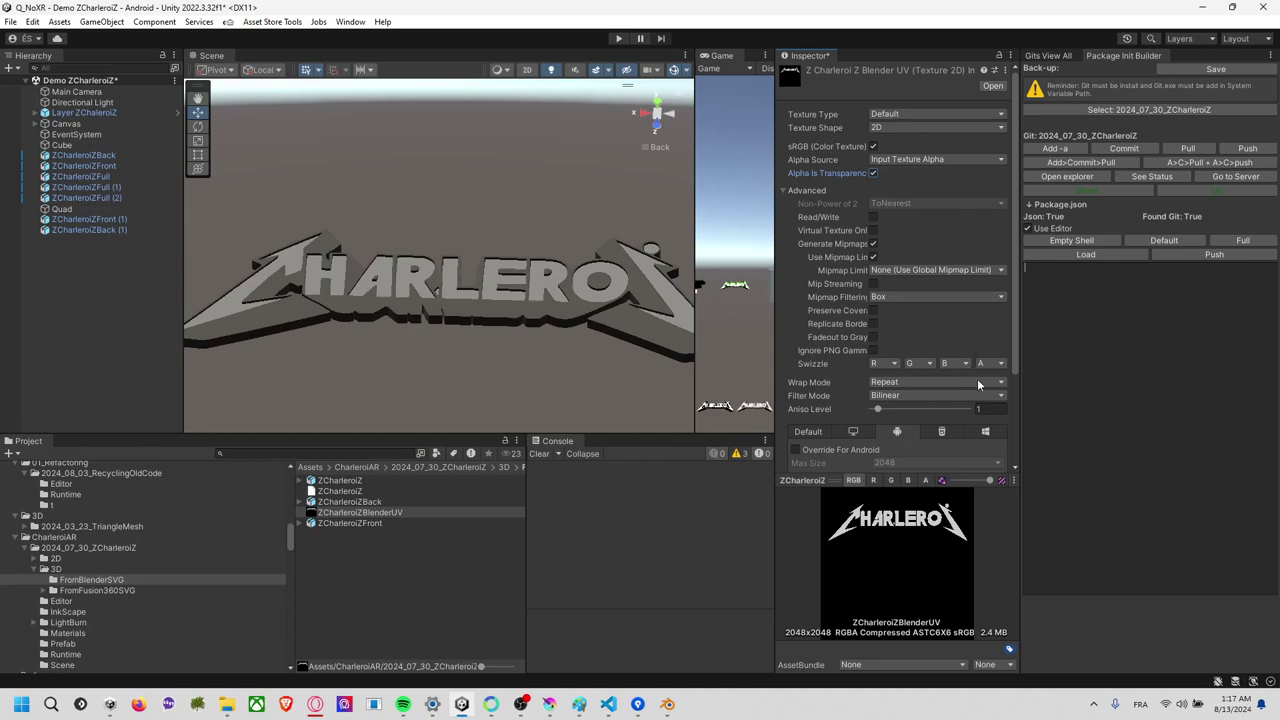
# Apply Alpha Is Transparency to the UV texture and browse back to FromBlenderSVG.
pyautogui.scroll(-3, 1000, 425)
pyautogui.click(992, 433)
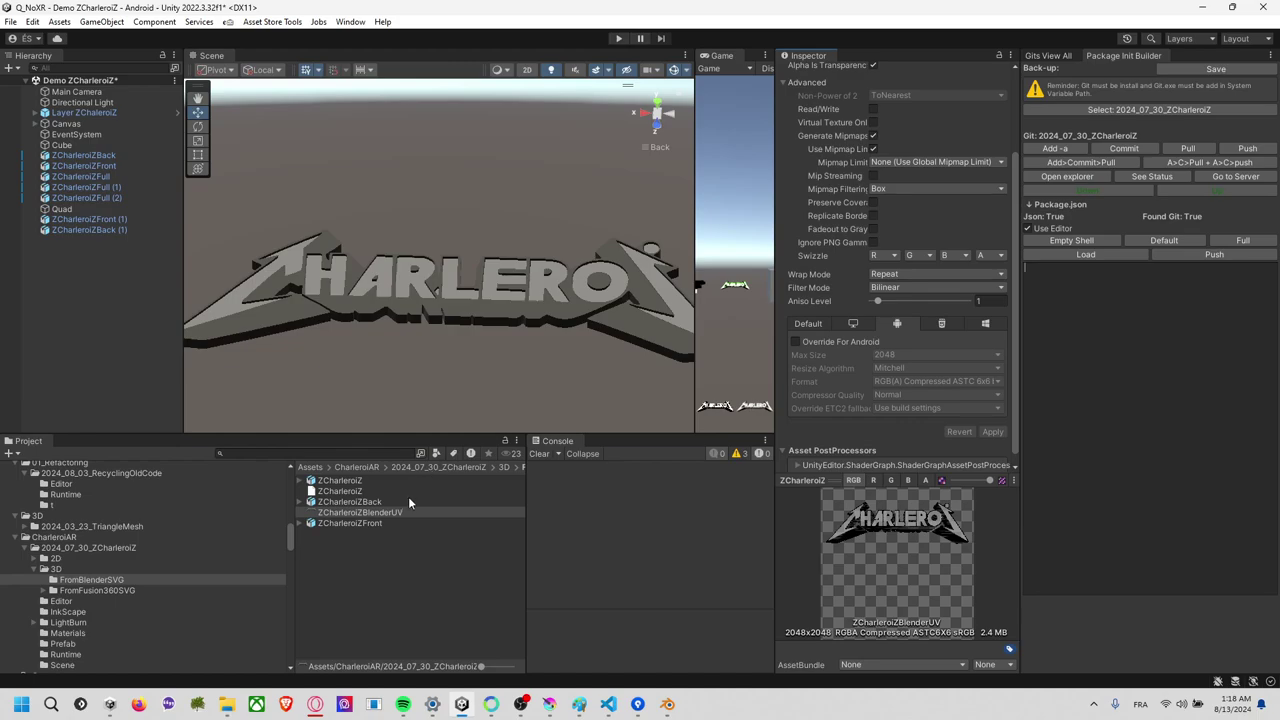
pyautogui.doubleClick(358, 484)
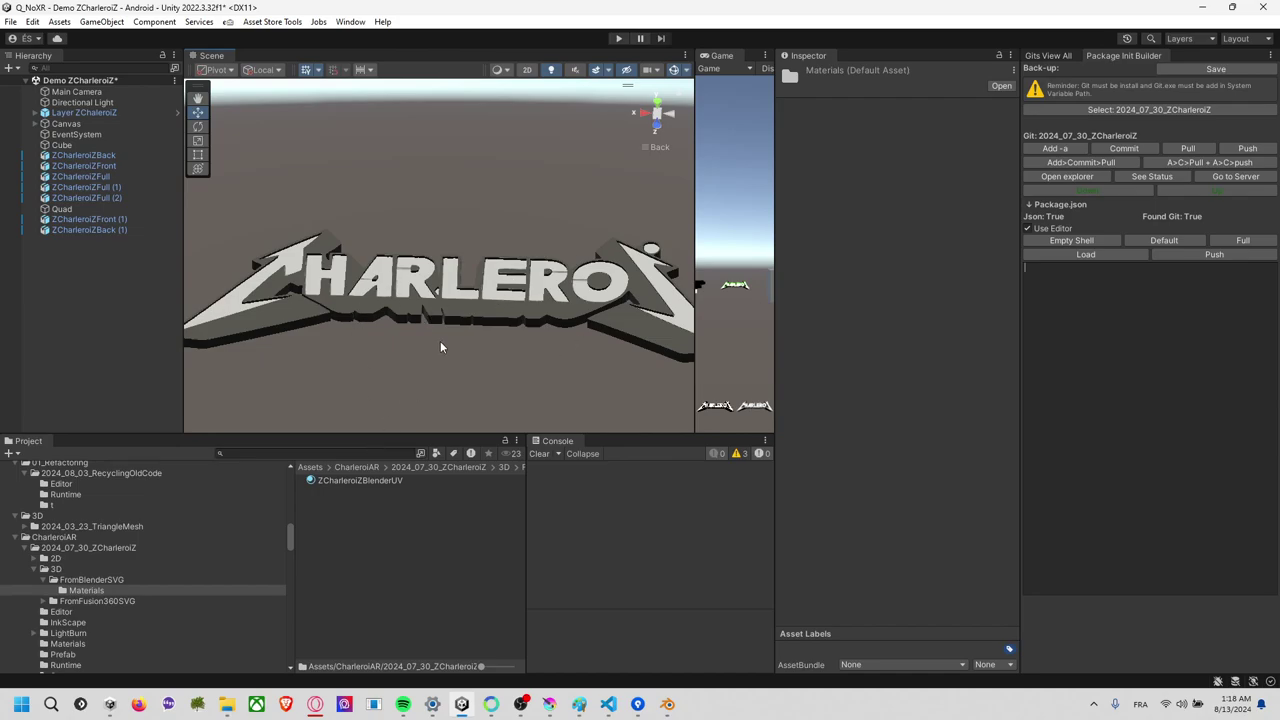
pyautogui.click(466, 469)
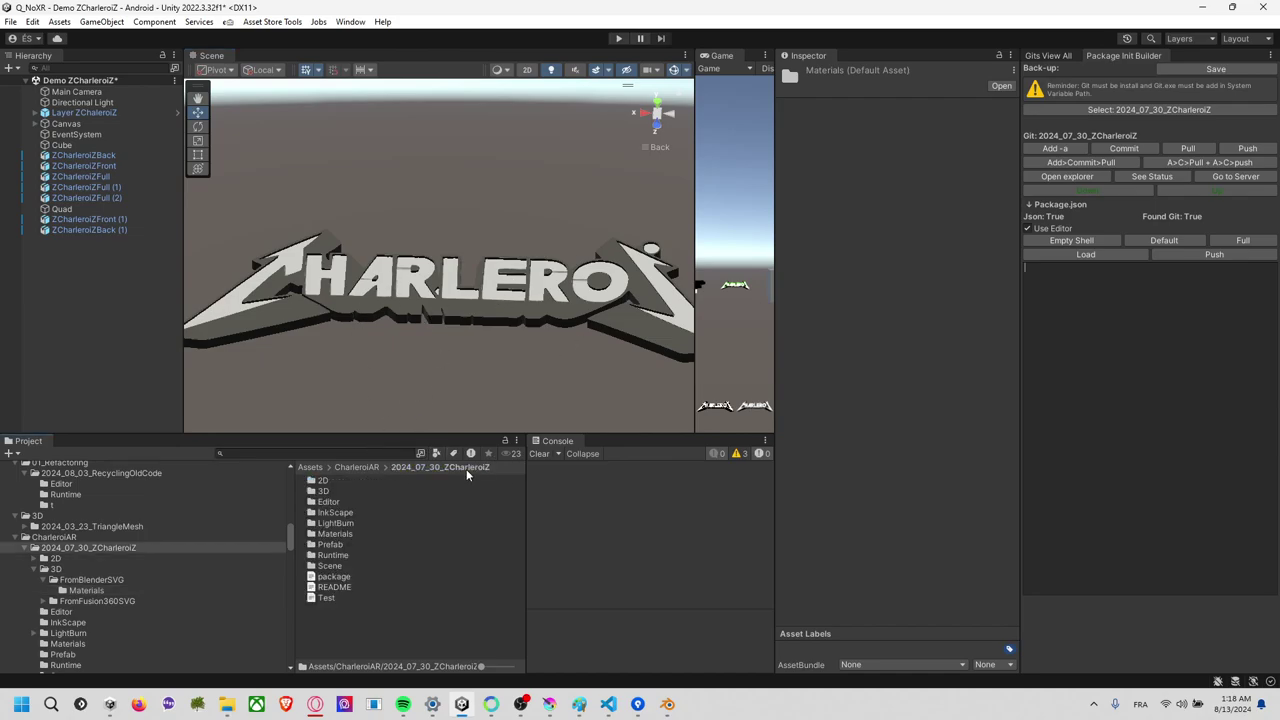
pyautogui.doubleClick(328, 491)
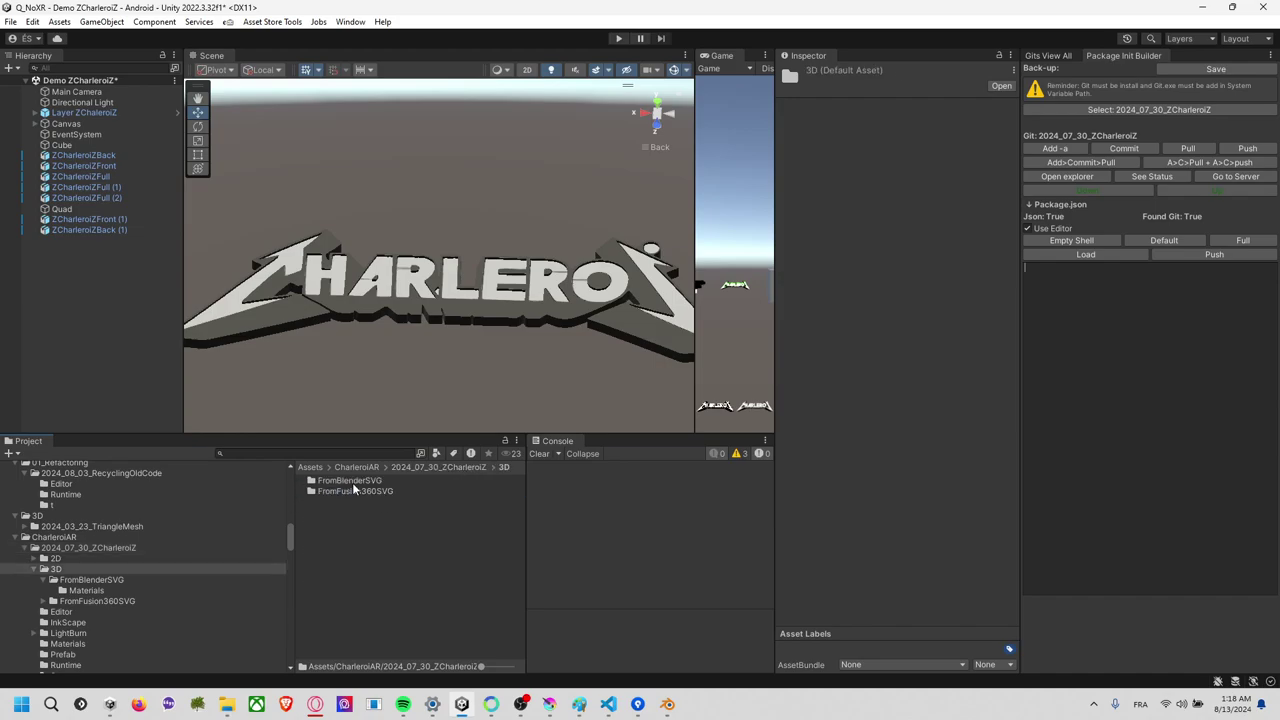
pyautogui.doubleClick(358, 482)
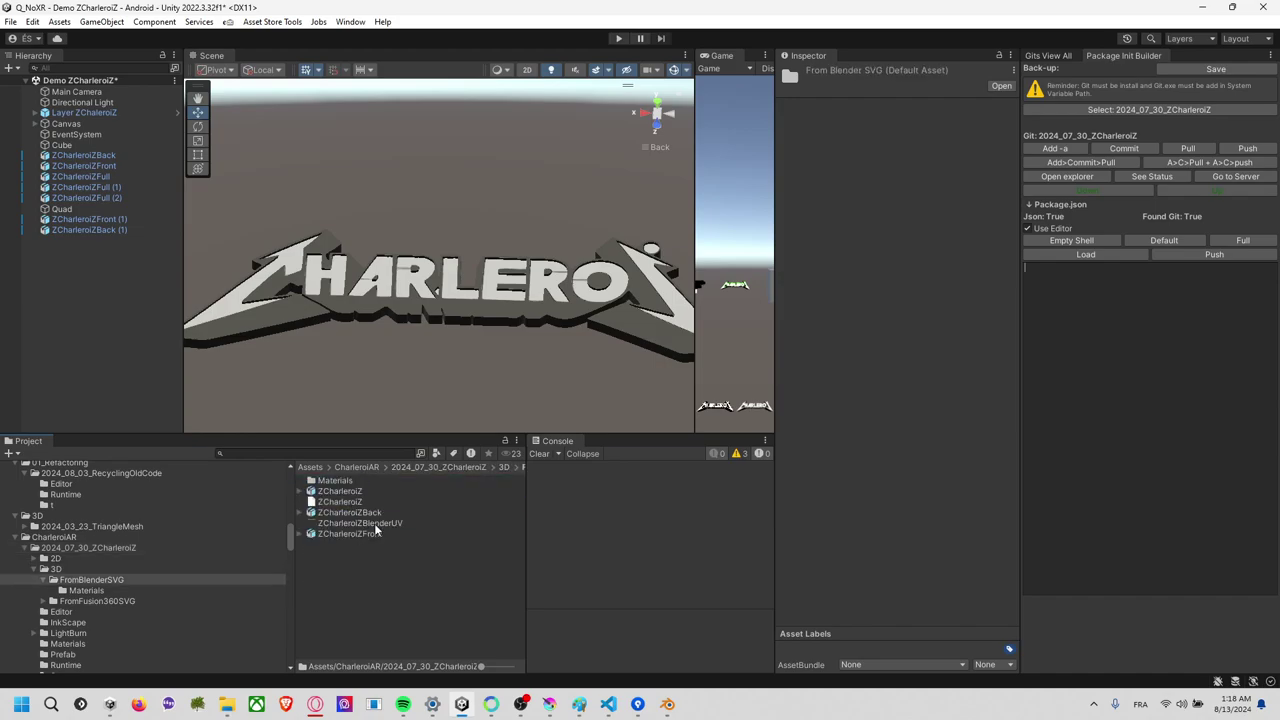
# Duplicate ZCharleroiZBlenderUV and rename the copy ZCharleroiZBlenderUVColor.
pyautogui.click(376, 526)
pyautogui.hotkey('ctrl', 'd')
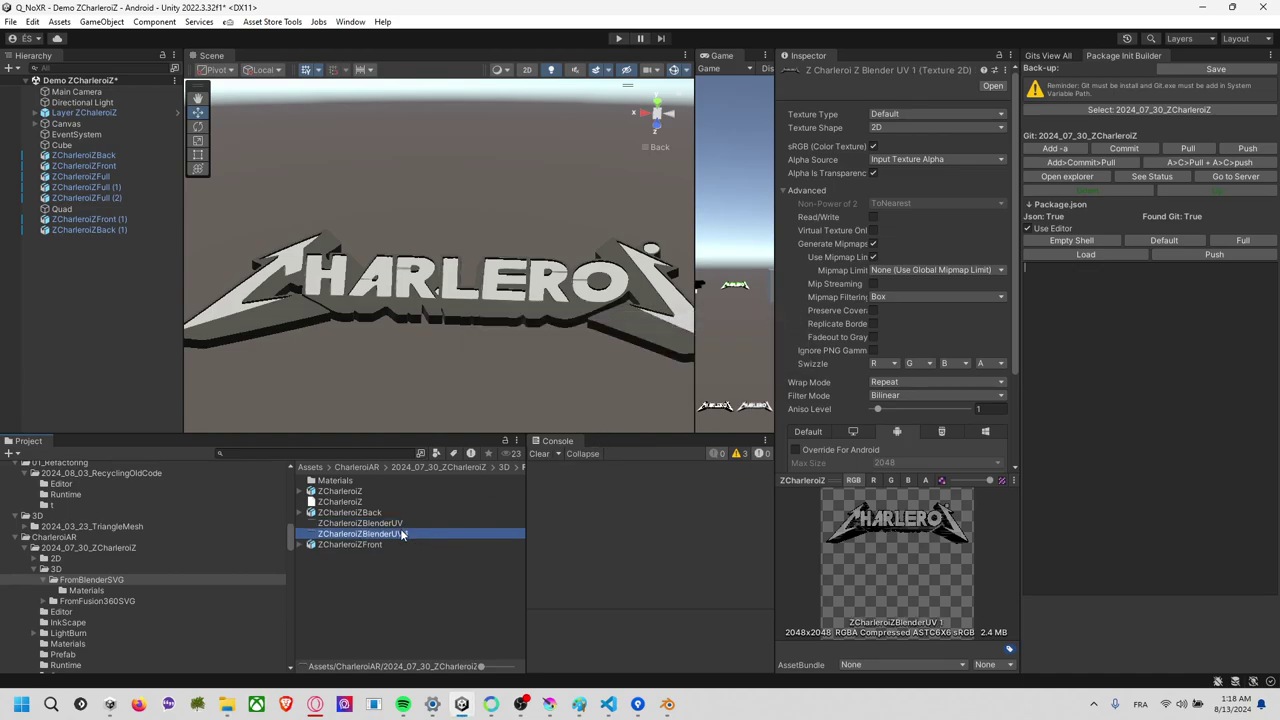
pyautogui.click(407, 535)
pyautogui.write('Color')
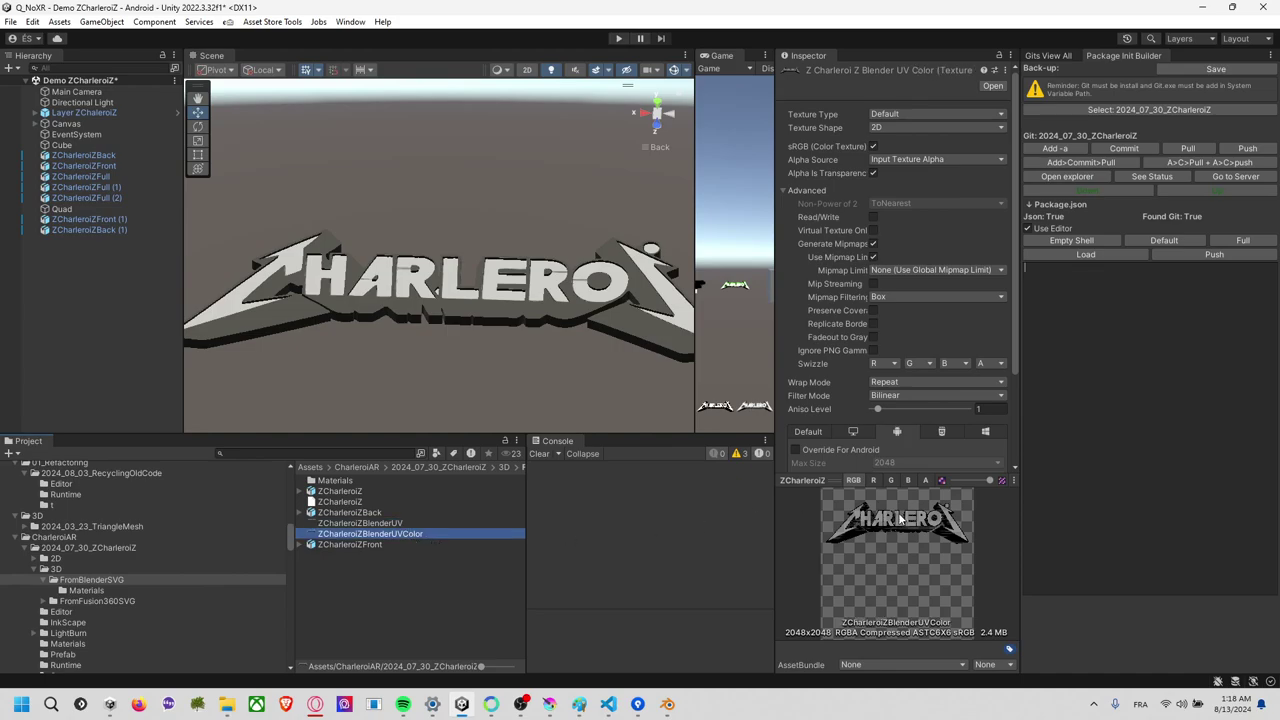
# Show the ZCharleroiZBlenderUVColor texture in File Explorer.
pyautogui.rightClick(411, 539)
pyautogui.moveTo(446, 134)
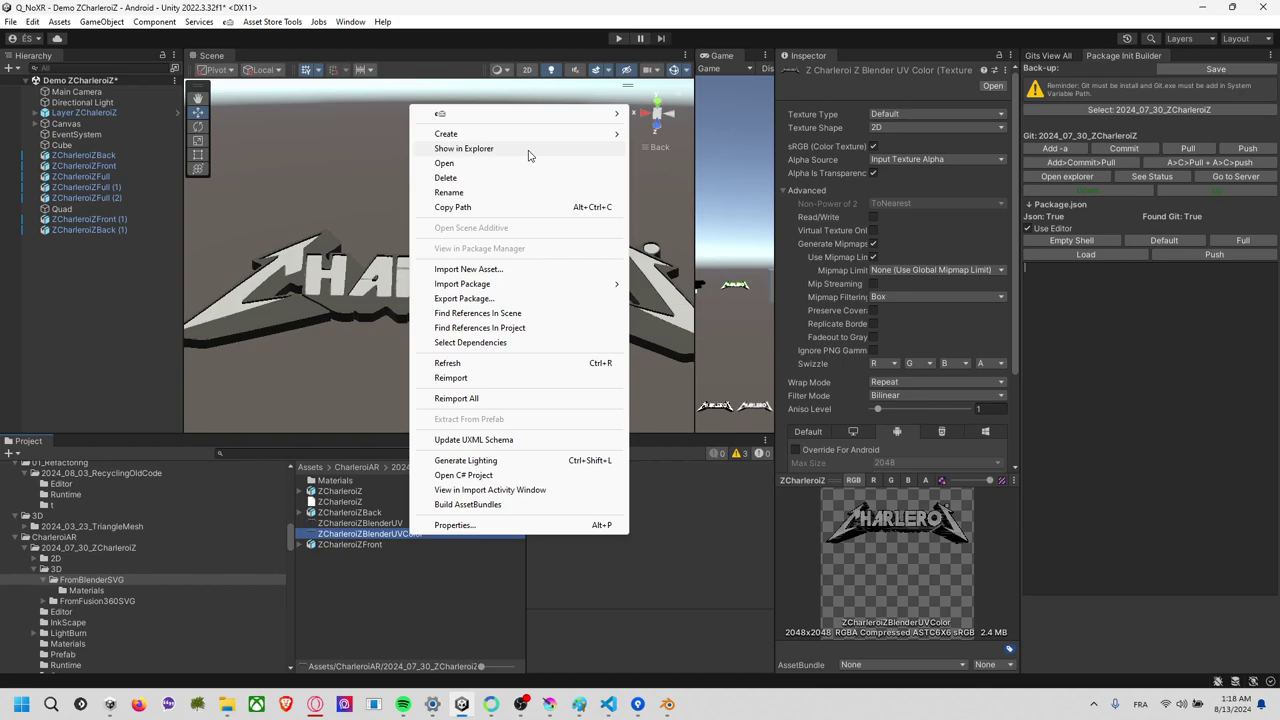
pyautogui.rightClick(358, 537)
pyautogui.rightClick(358, 537)
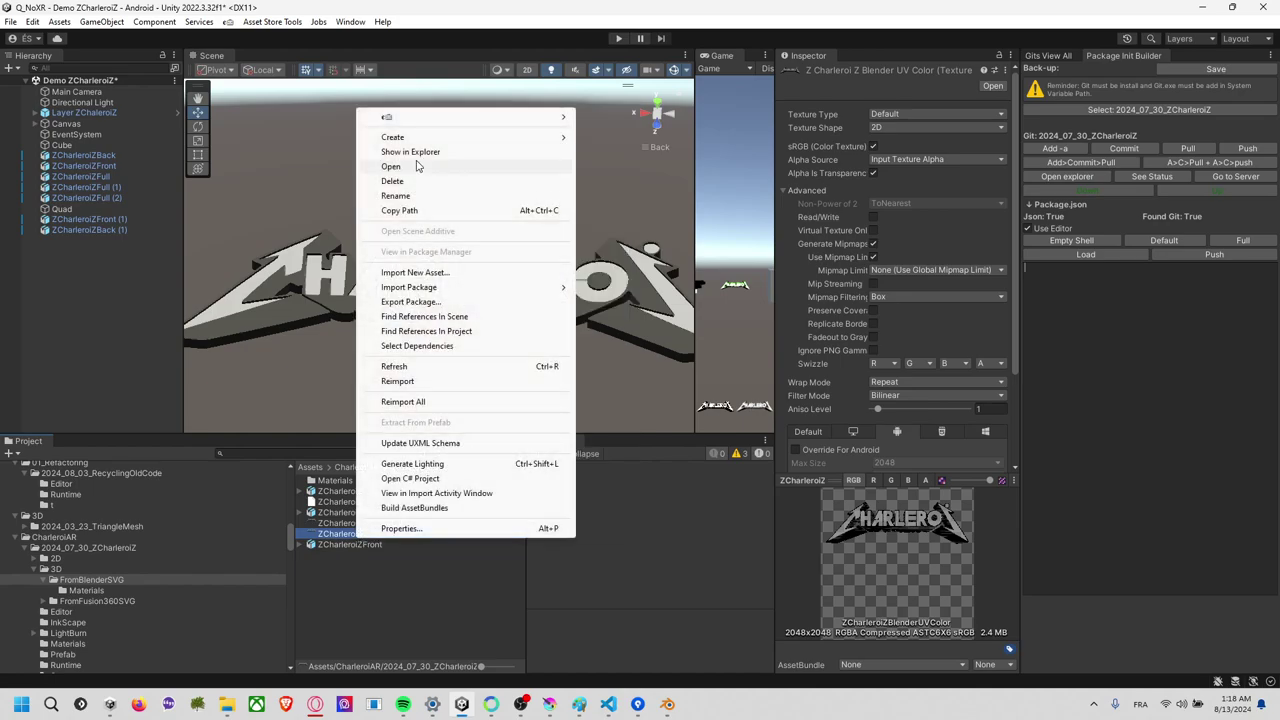
pyautogui.click(436, 154)
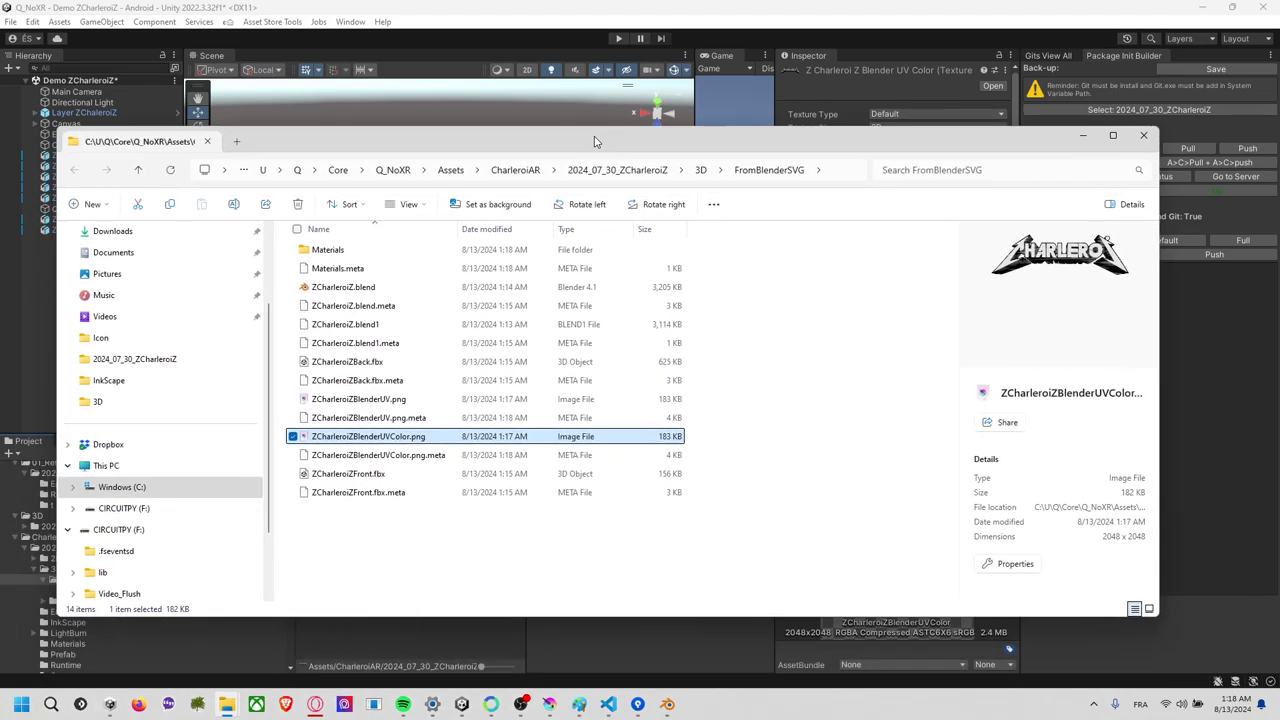
# Drag ZCharleroiZBlenderUVColor.png from File Explorer into Krita as a new 2048x2048 document.
pyautogui.click(549, 704)
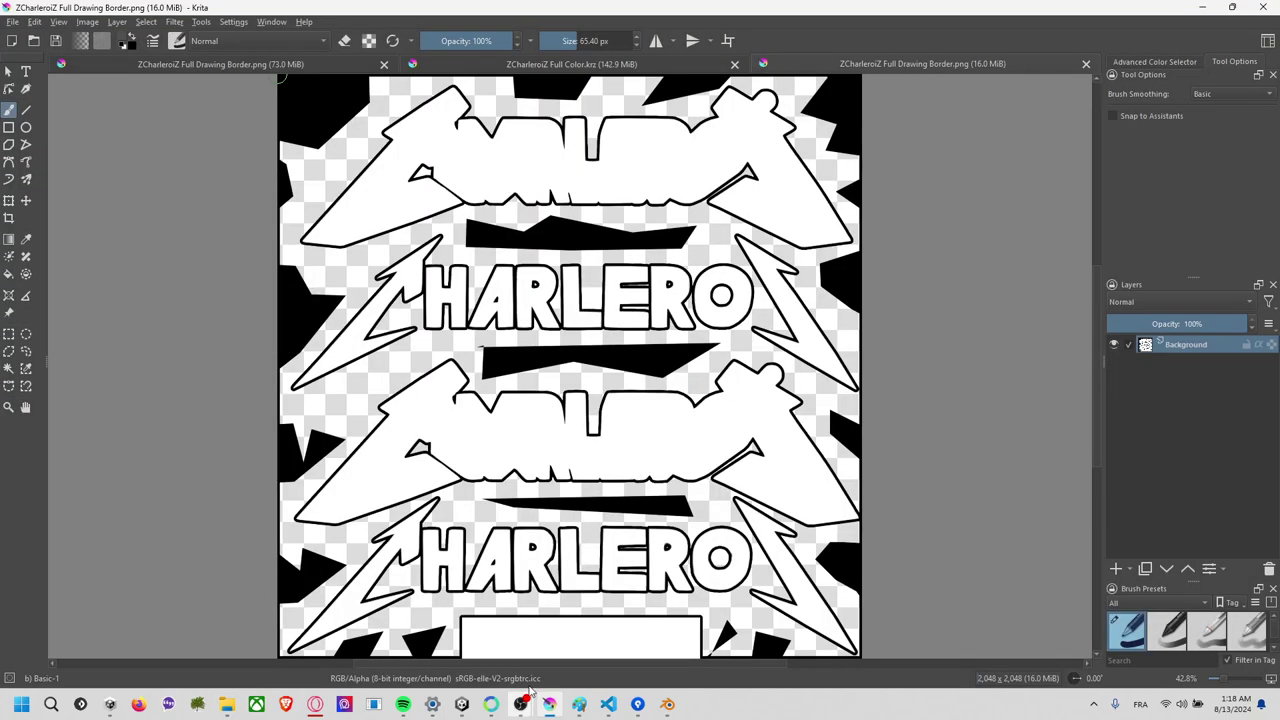
pyautogui.hotkey('alt', 'Tab')
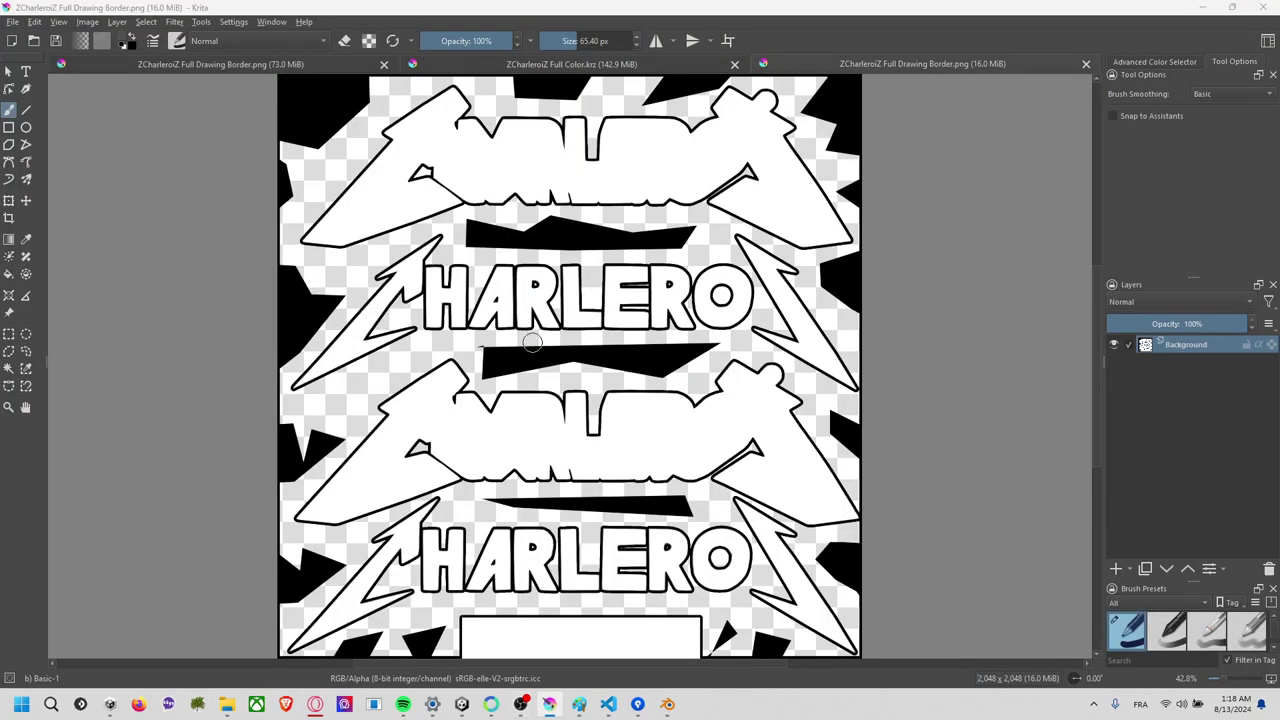
pyautogui.moveTo(403, 447); pyautogui.dragTo(1083, 132)
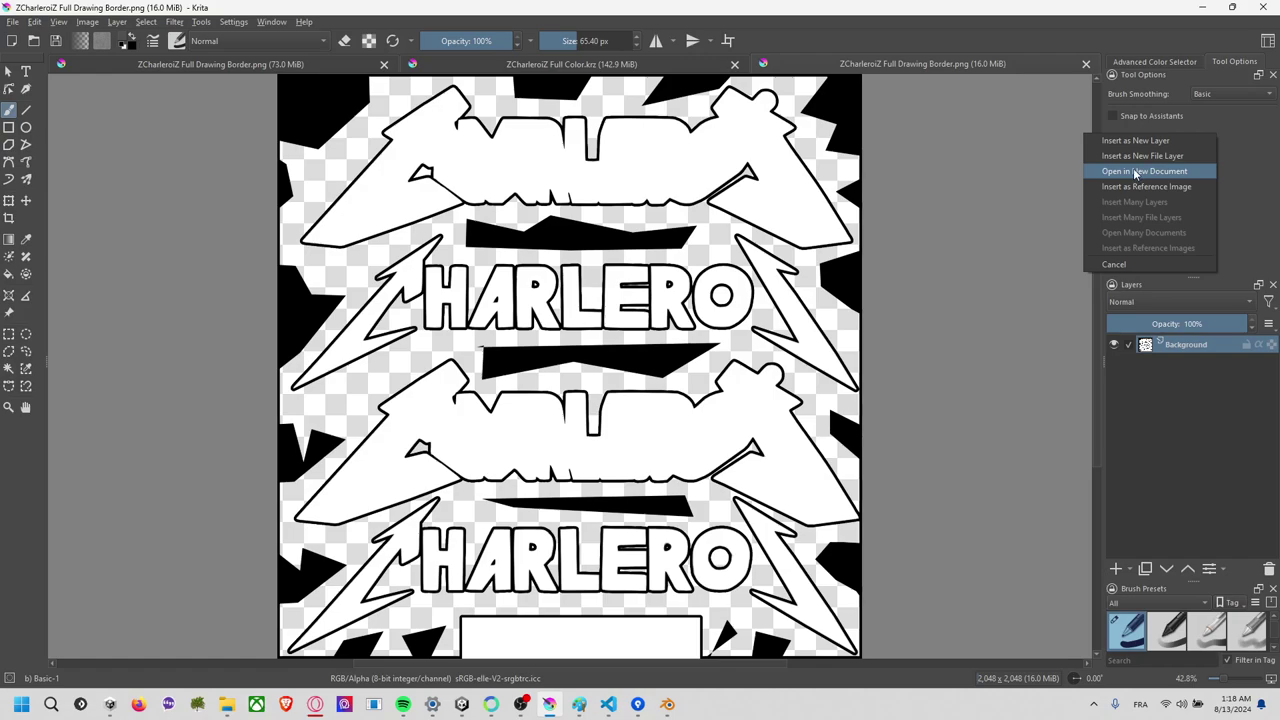
pyautogui.click(1134, 172)
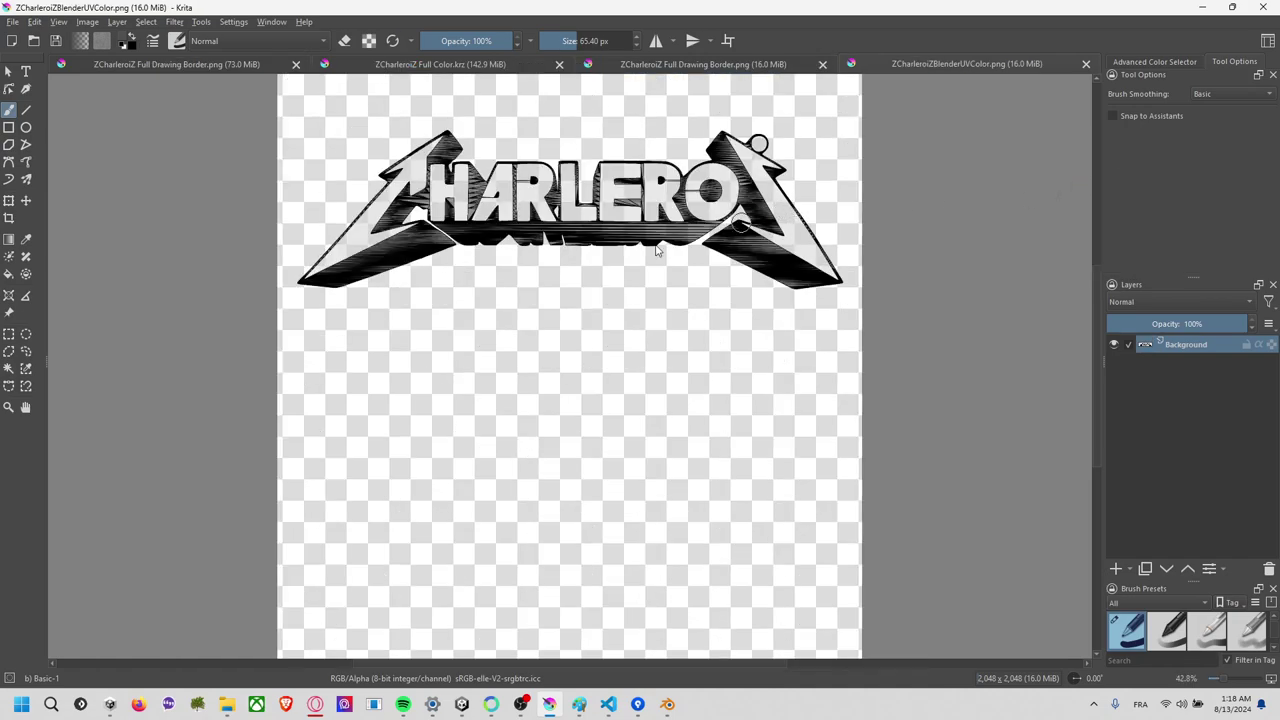
# Add an empty Paint Layer 1 above the logo.
pyautogui.scroll(1, 640, 250)
pyautogui.scroll(3, 630, 249)
pyautogui.scroll(-4, 630, 249)
pyautogui.scroll(-1, 630, 250)
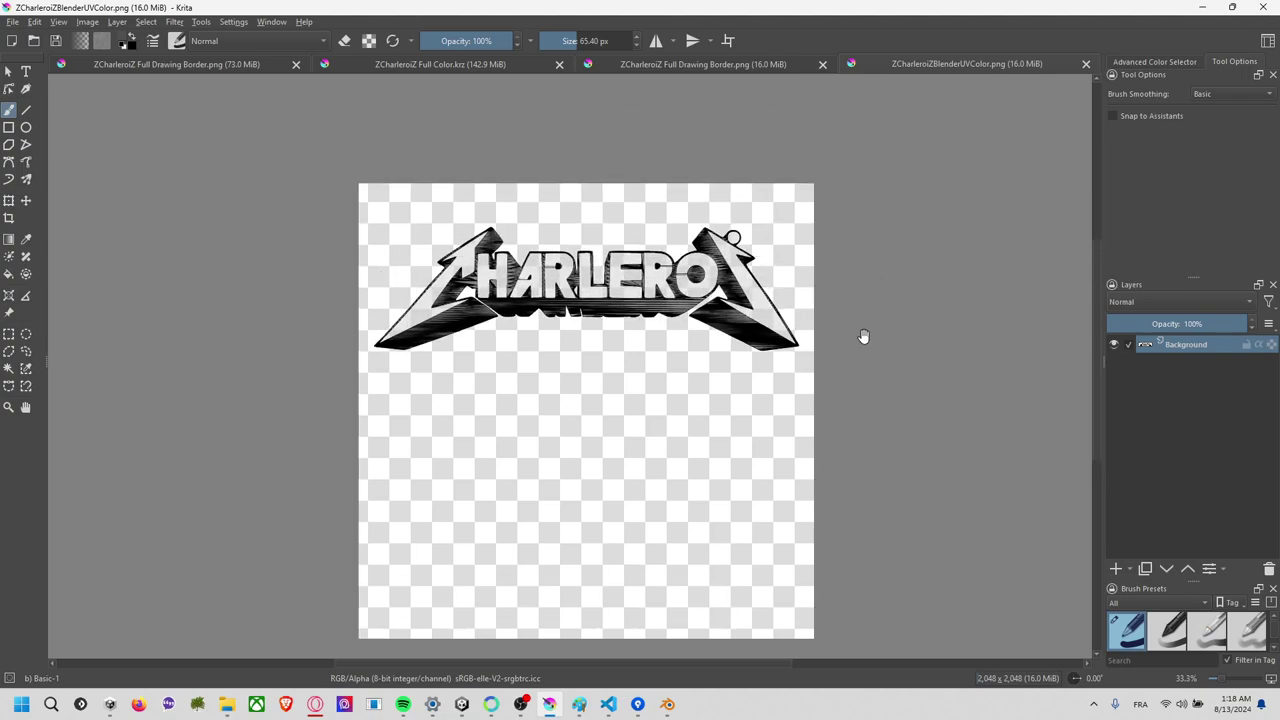
pyautogui.scroll(3, 860, 336)
pyautogui.scroll(-2, 852, 336)
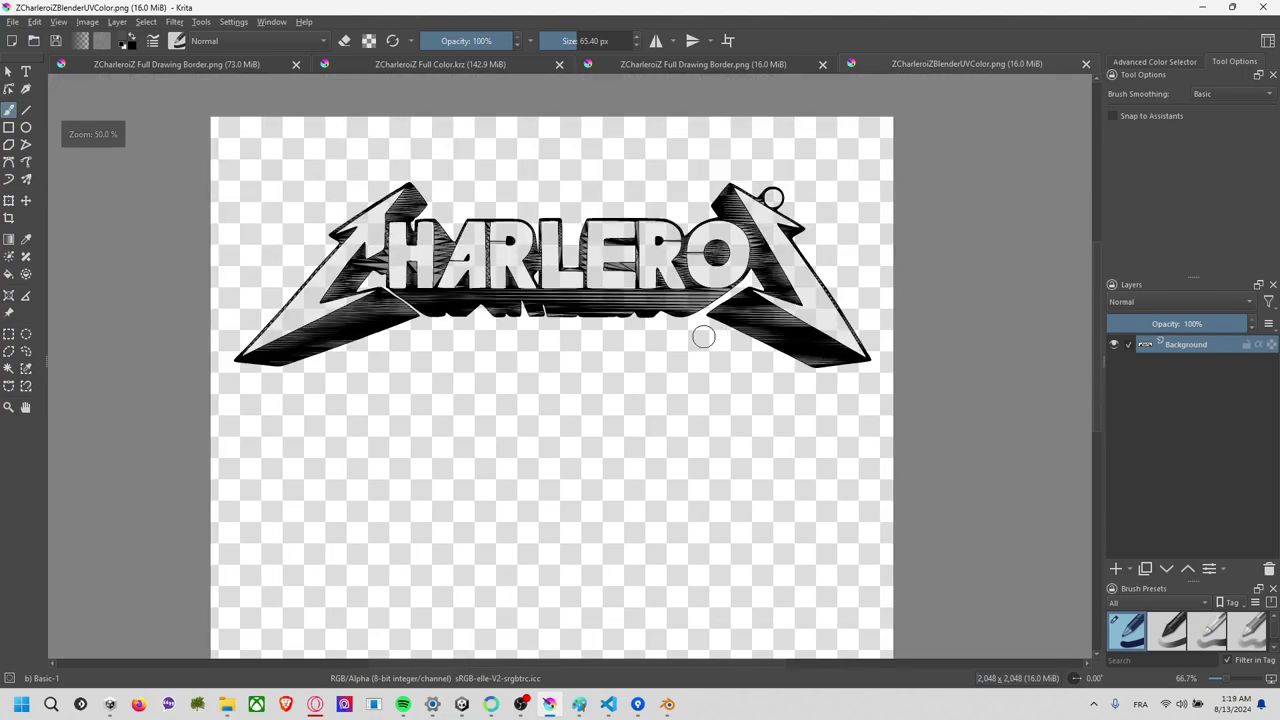
pyautogui.moveTo(621, 330); pyautogui.dragTo(635, 340, button='middle')
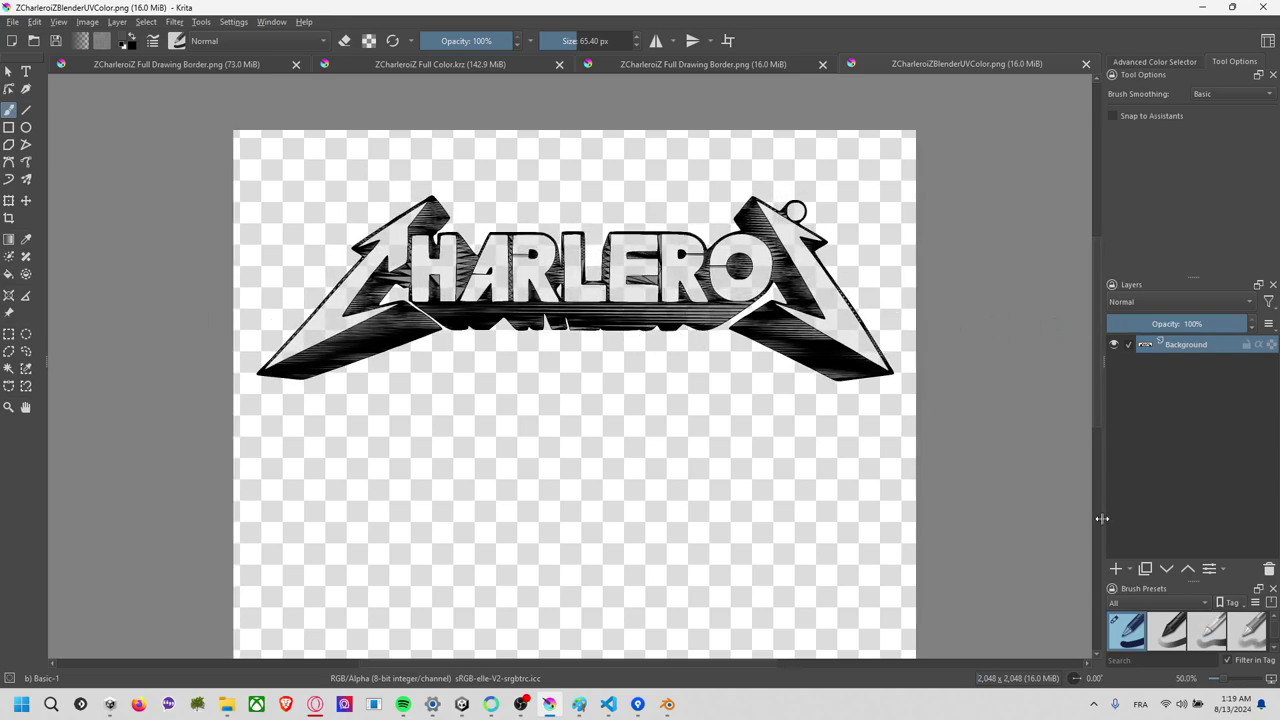
pyautogui.click(1116, 569)
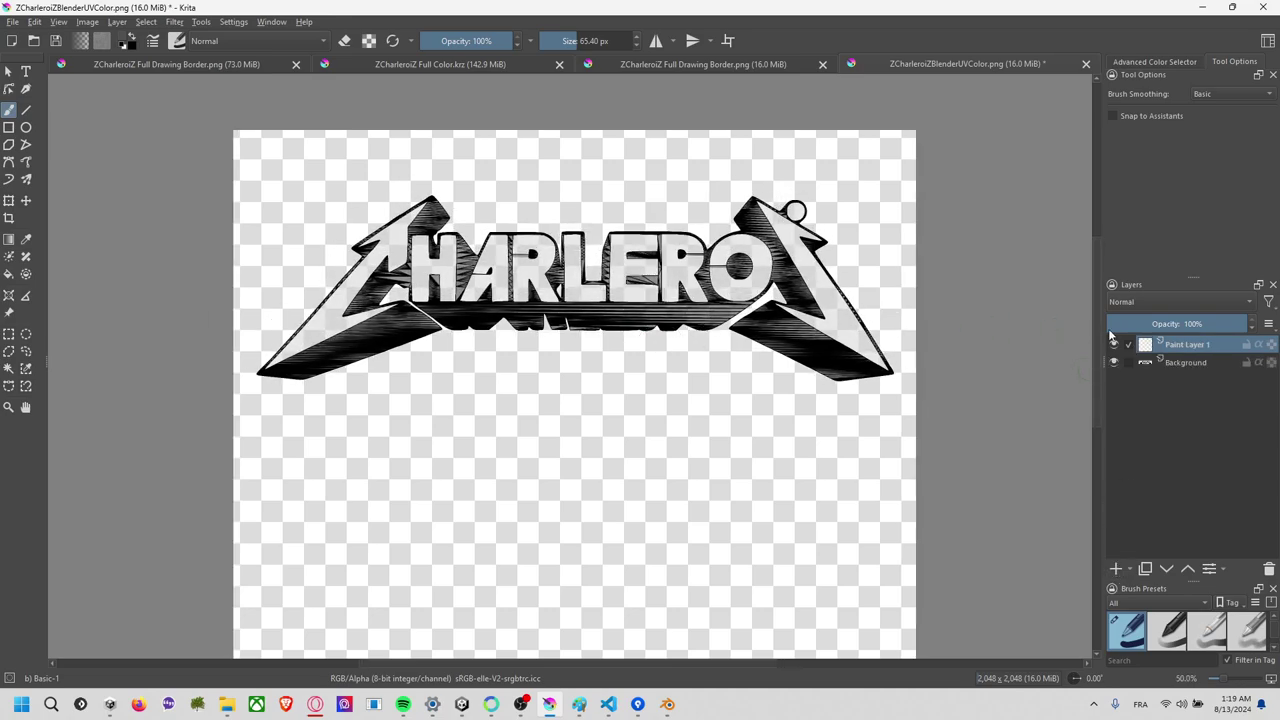
# On the Background layer, contiguously select the white interiors of the CHARLERO letters.
pyautogui.click(10, 368)
pyautogui.click(375, 261)
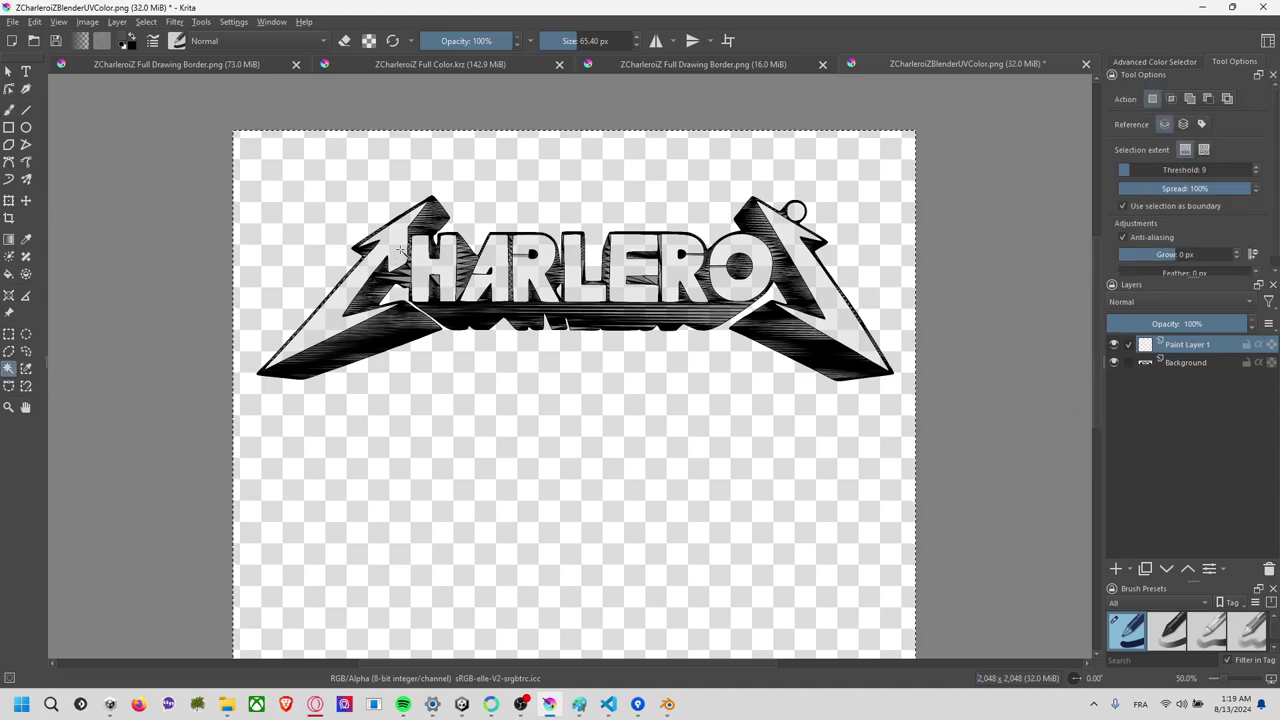
pyautogui.click(1179, 361)
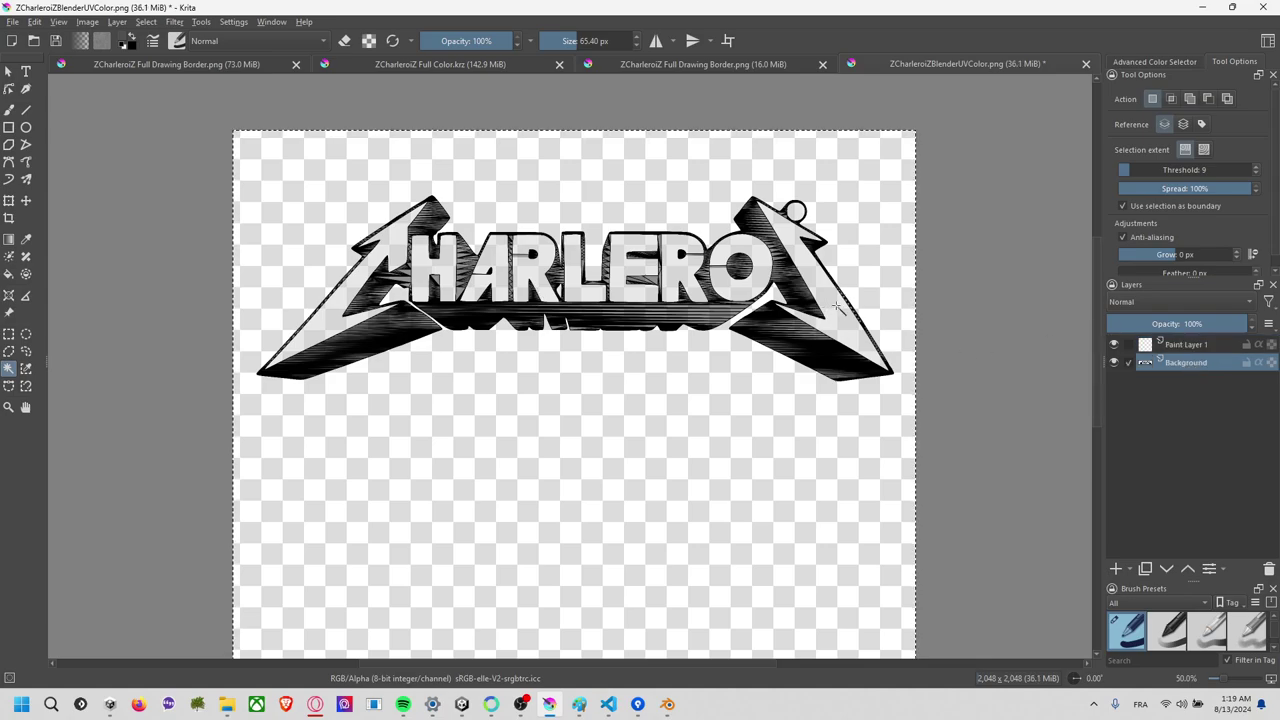
pyautogui.click(762, 280)
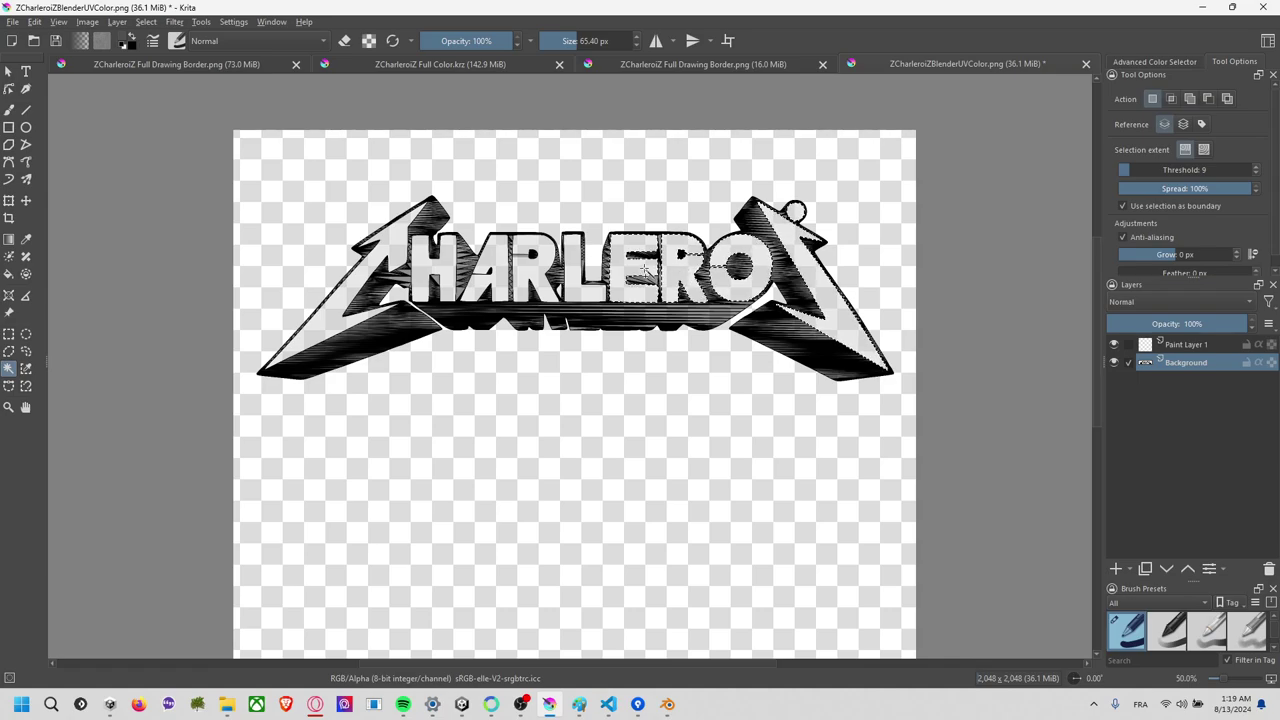
pyautogui.keyDown('shift'); pyautogui.click(575, 276); pyautogui.keyUp('shift')
pyautogui.keyDown('shift'); pyautogui.click(446, 263); pyautogui.keyUp('shift')
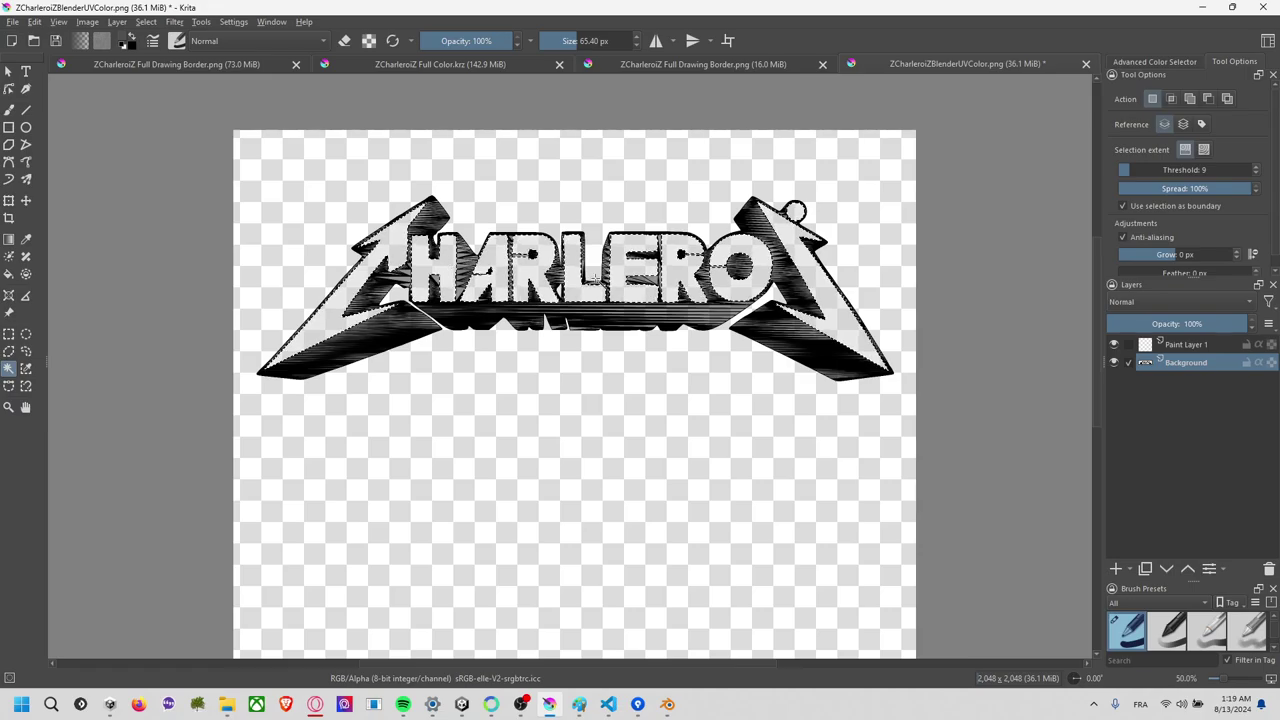
pyautogui.keyDown('ctrl'); pyautogui.scroll(3, 447, 262); pyautogui.keyUp('ctrl')
pyautogui.keyDown('ctrl'); pyautogui.scroll(1, 463, 340); pyautogui.keyUp('ctrl')
pyautogui.keyDown('ctrl'); pyautogui.scroll(4, 786, 294); pyautogui.keyUp('ctrl')
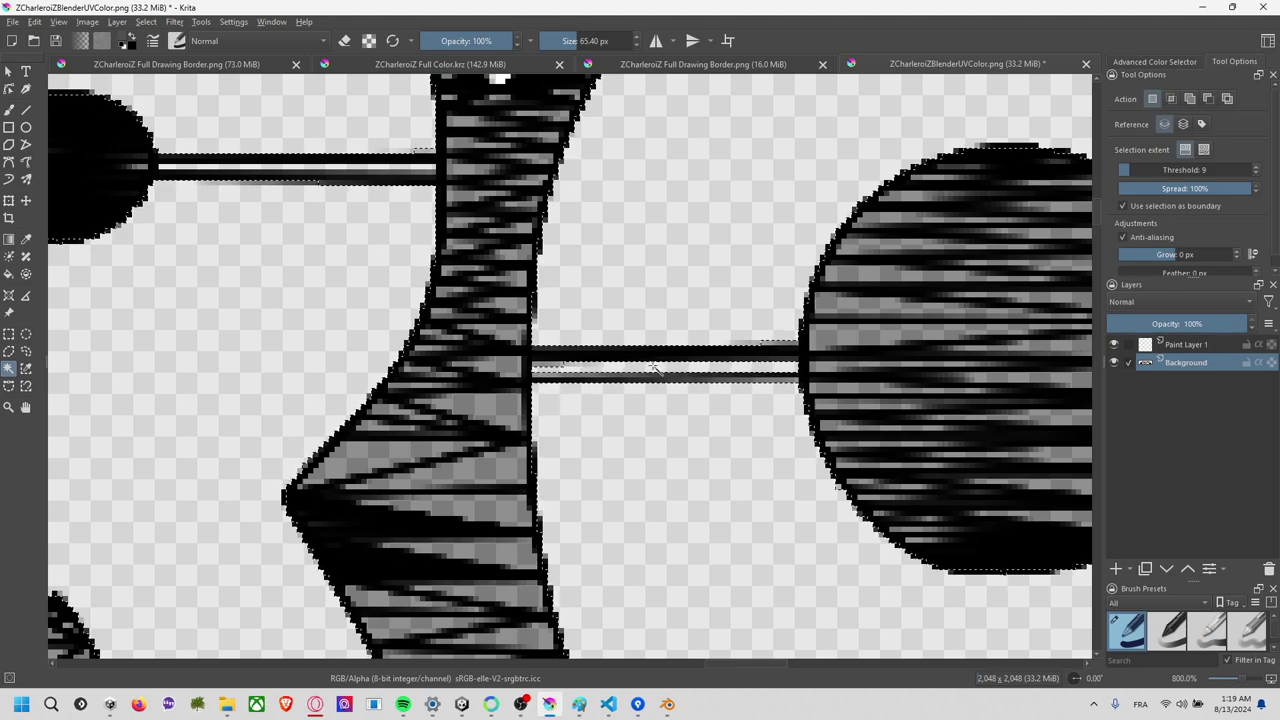
pyautogui.keyDown('ctrl'); pyautogui.scroll(-2, 645, 362); pyautogui.keyUp('ctrl')
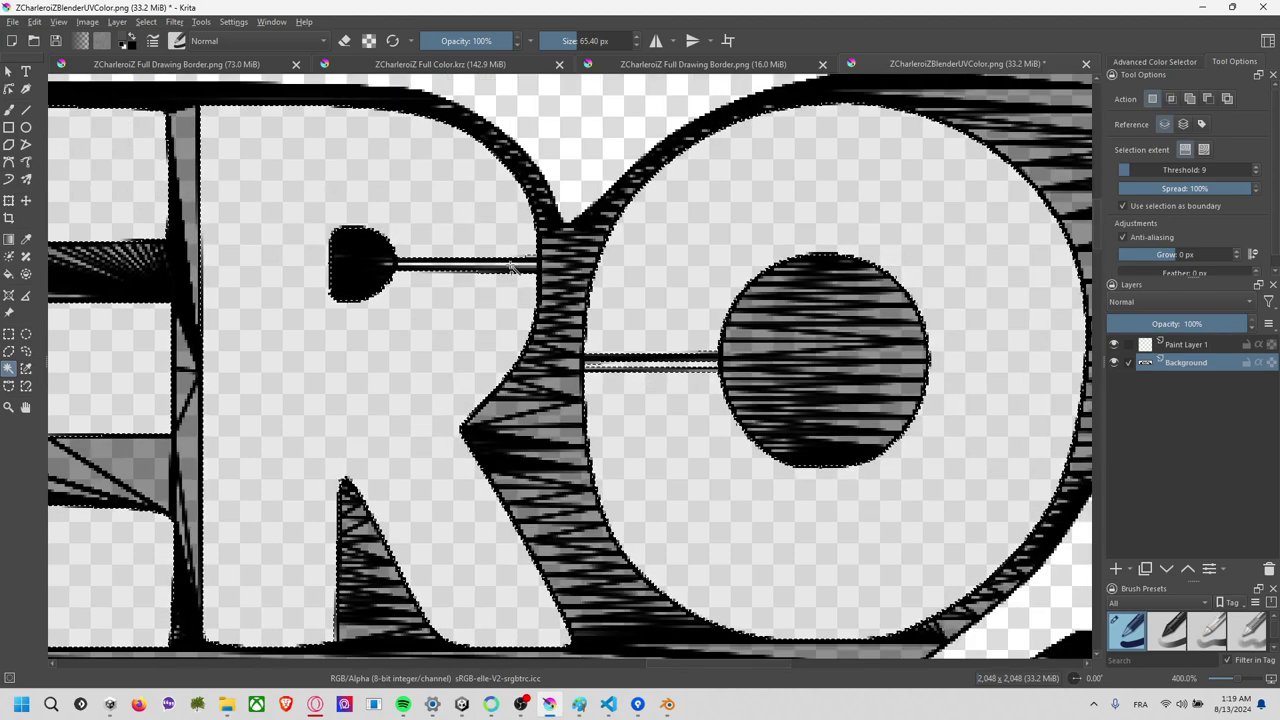
# Lasso-add the thin bars inside the O and R to the selection.
pyautogui.click(10, 352)
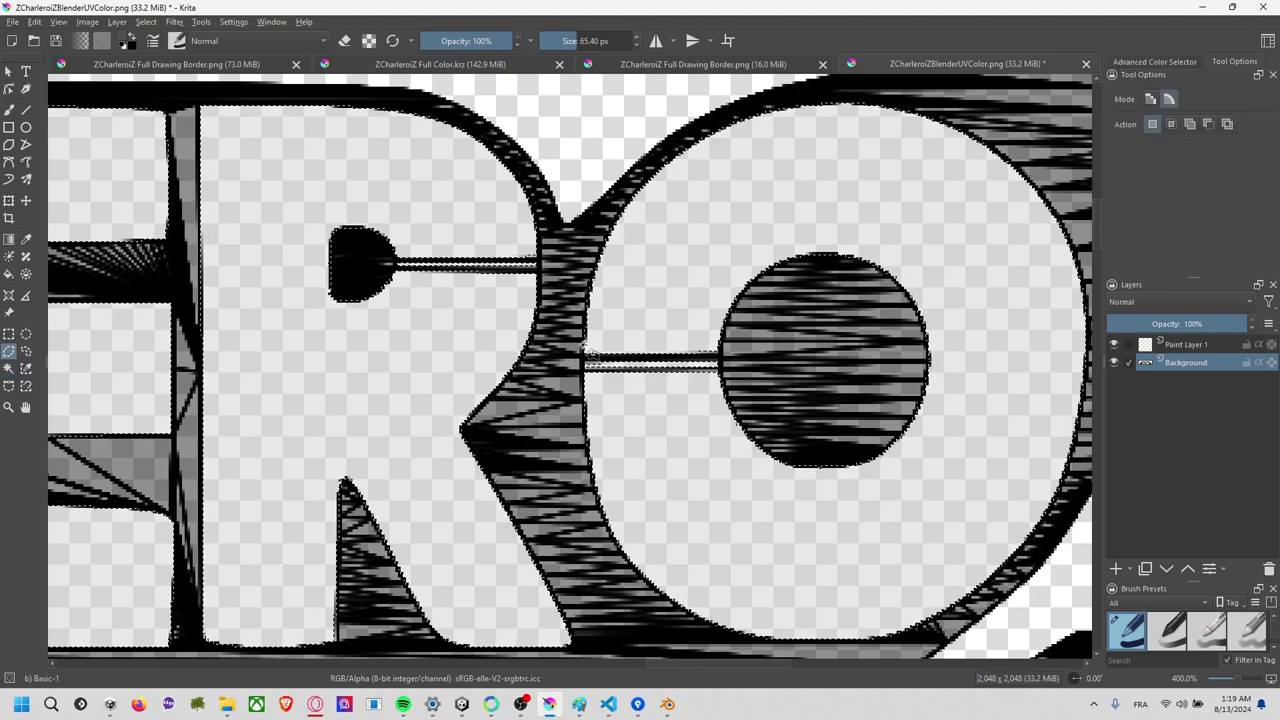
pyautogui.moveTo(654, 402); pyautogui.dragTo(728, 386)
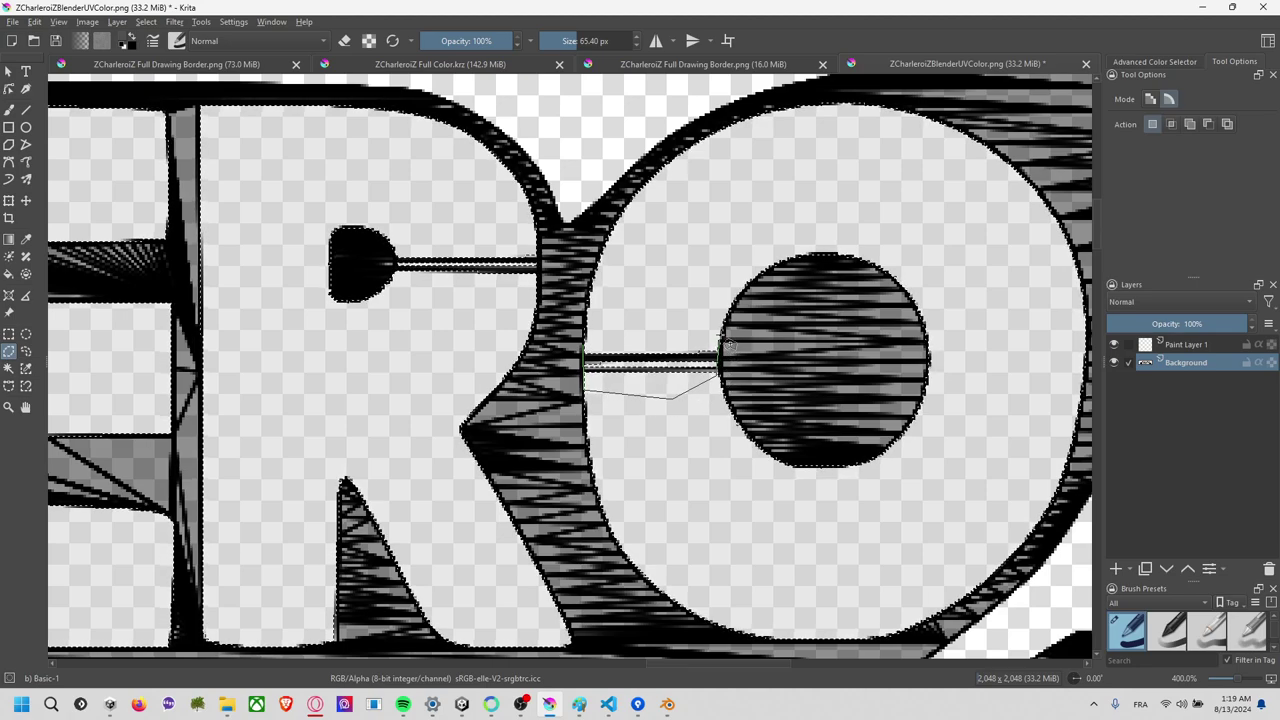
pyautogui.moveTo(698, 327); pyautogui.dragTo(590, 345)
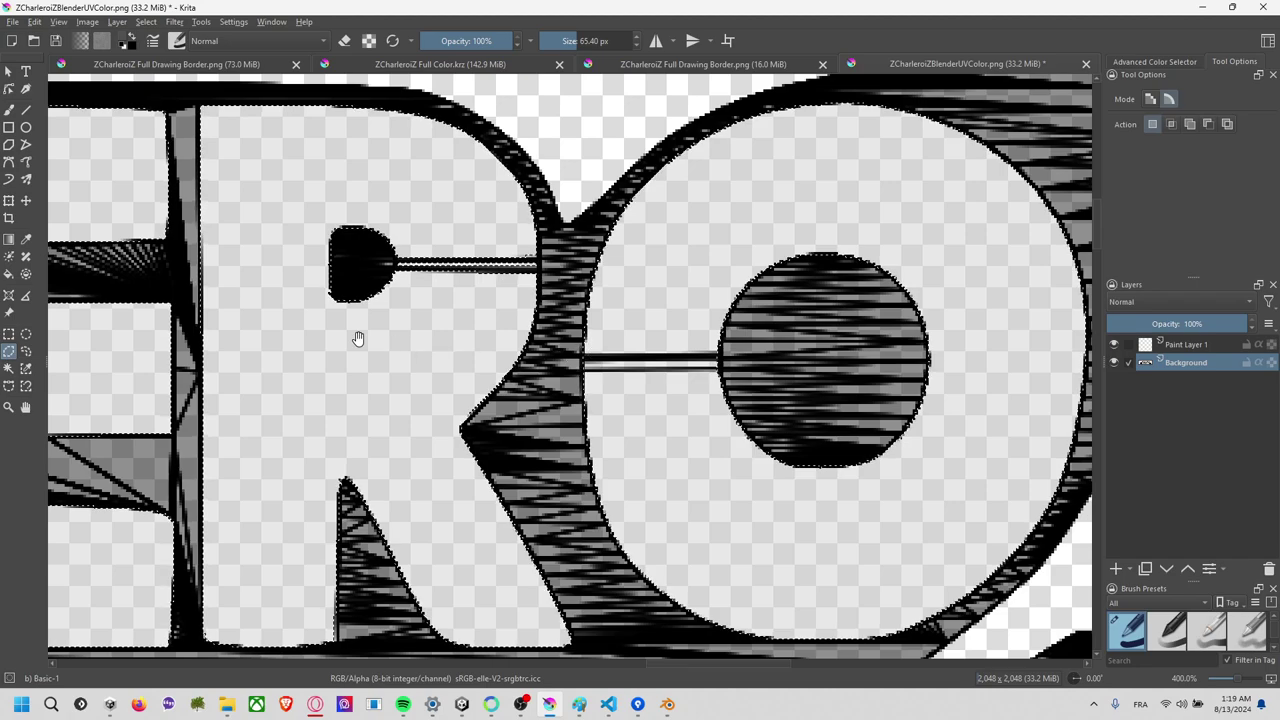
pyautogui.moveTo(357, 337); pyautogui.dragTo(607, 381, button='middle')
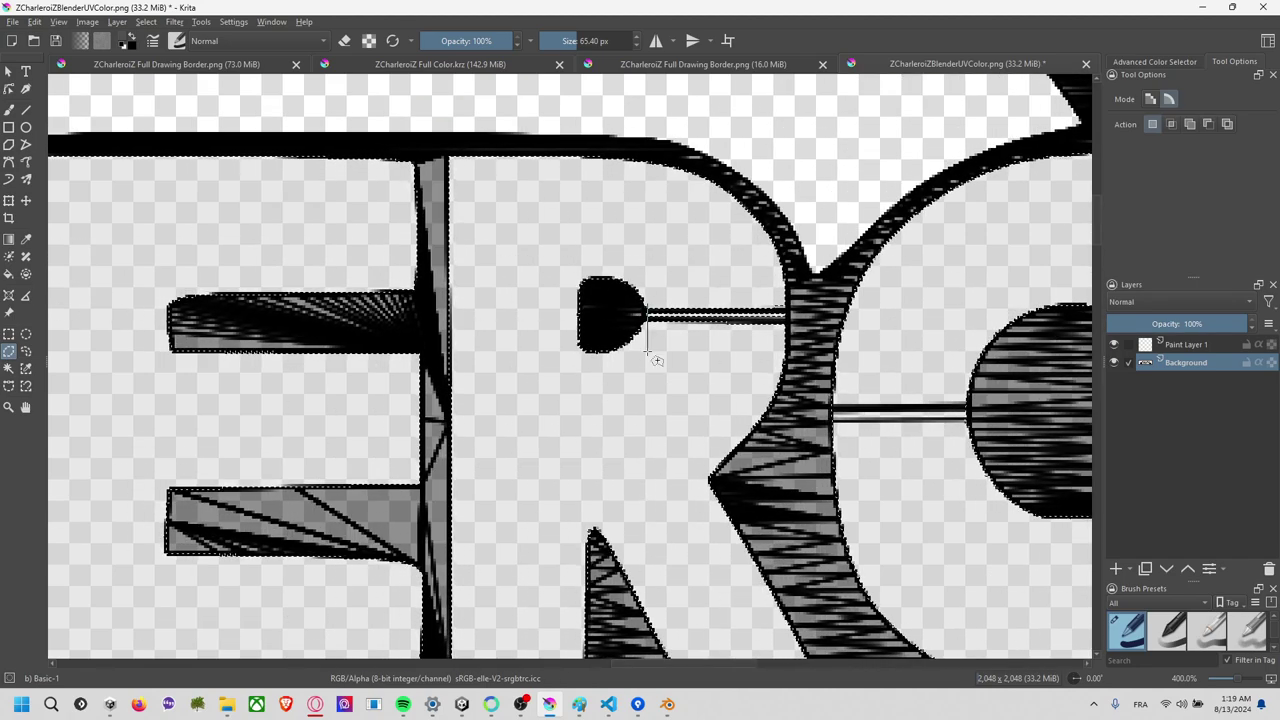
pyautogui.moveTo(641, 330)
pyautogui.mouseDown()
pyautogui.moveTo(687, 357)
pyautogui.moveTo(792, 307)
pyautogui.moveTo(611, 316)
pyautogui.mouseUp()
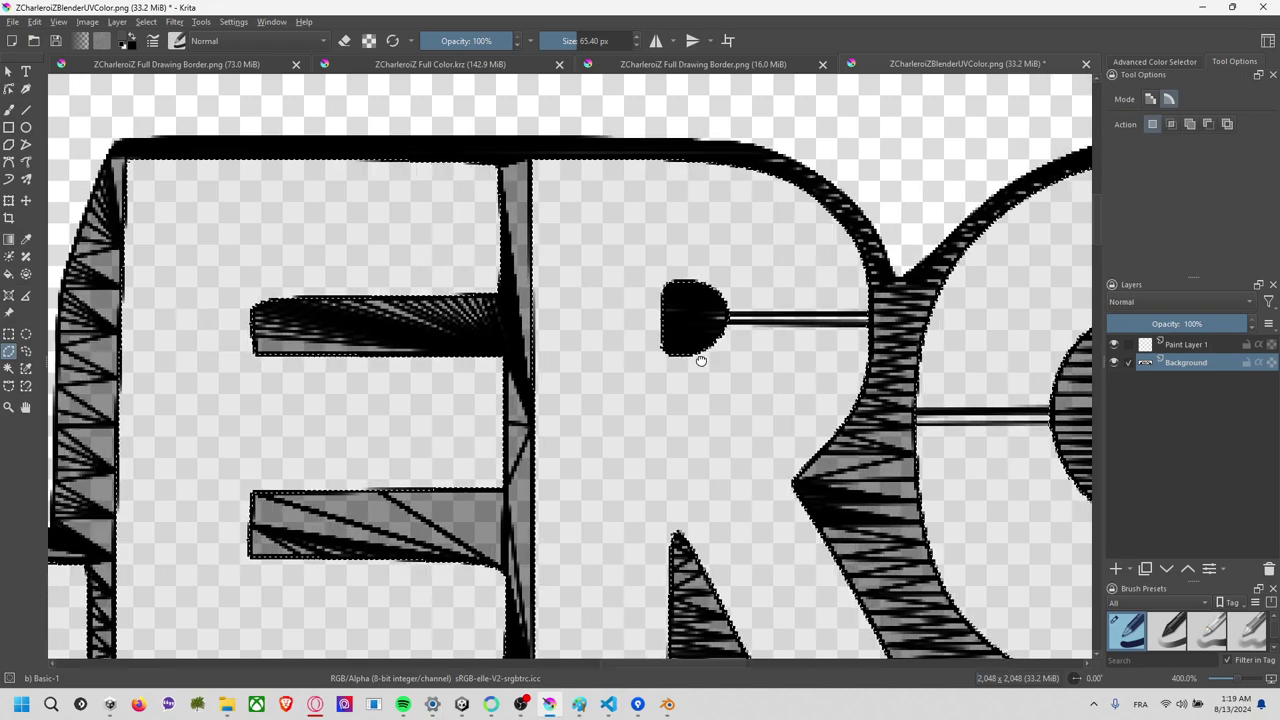
pyautogui.moveTo(611, 316); pyautogui.dragTo(683, 351, button='middle')
pyautogui.keyDown('shift'); pyautogui.hscroll(-5, 683, 351); pyautogui.keyUp('shift')
pyautogui.keyDown('shift'); pyautogui.hscroll(-5, 630, 310); pyautogui.keyUp('shift')
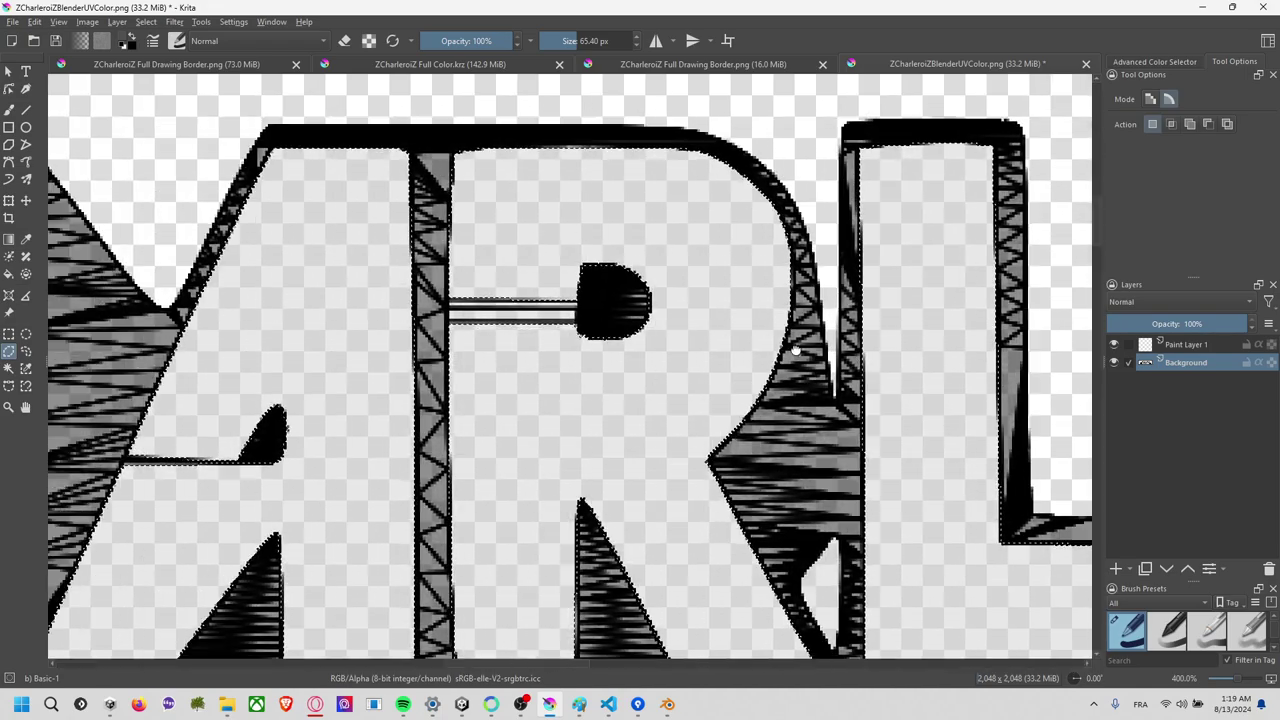
pyautogui.moveTo(577, 271)
pyautogui.mouseDown()
pyautogui.moveTo(596, 337)
pyautogui.moveTo(474, 333)
pyautogui.moveTo(477, 318)
pyautogui.mouseUp()
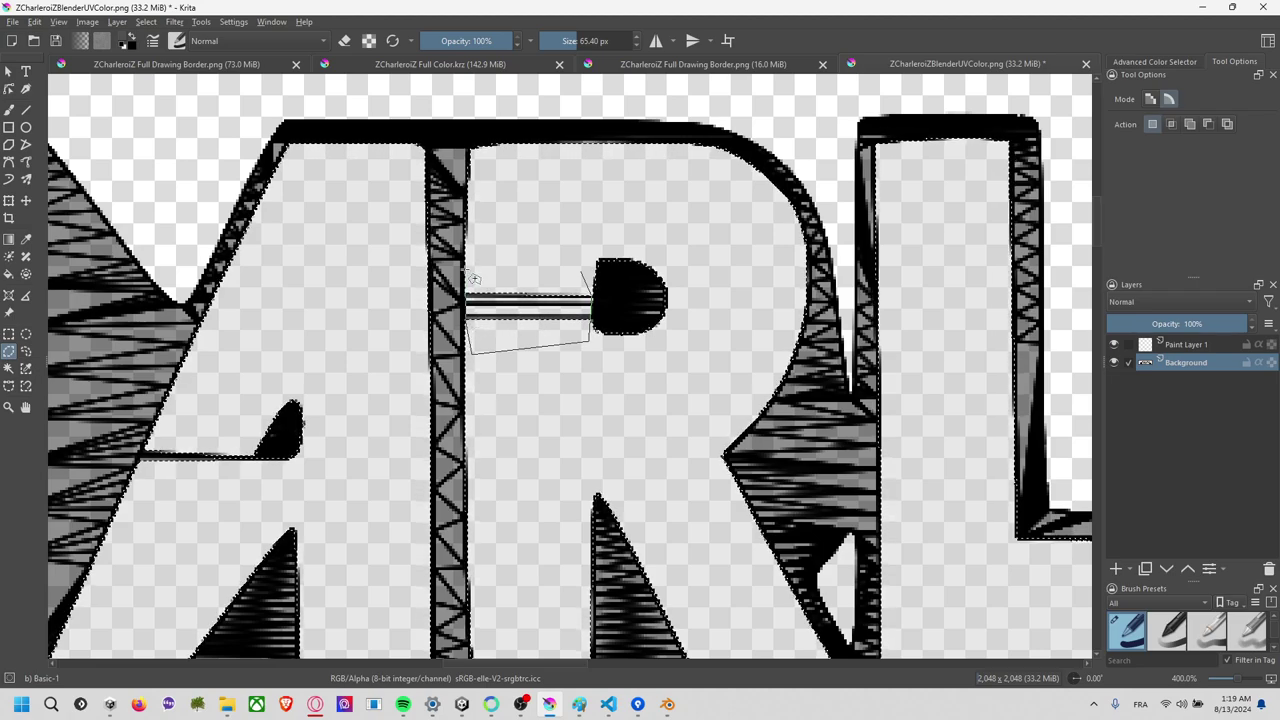
pyautogui.moveTo(477, 318); pyautogui.dragTo(580, 272)
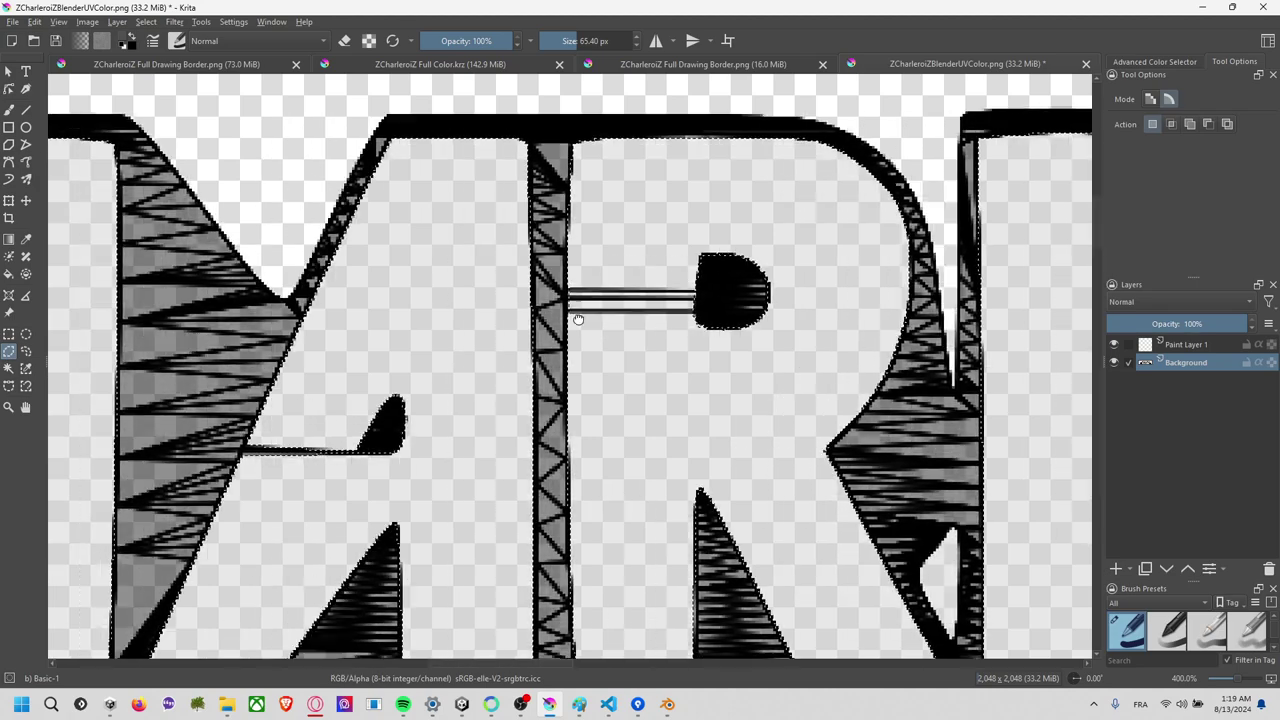
pyautogui.moveTo(390, 343); pyautogui.dragTo(660, 283, button='middle')
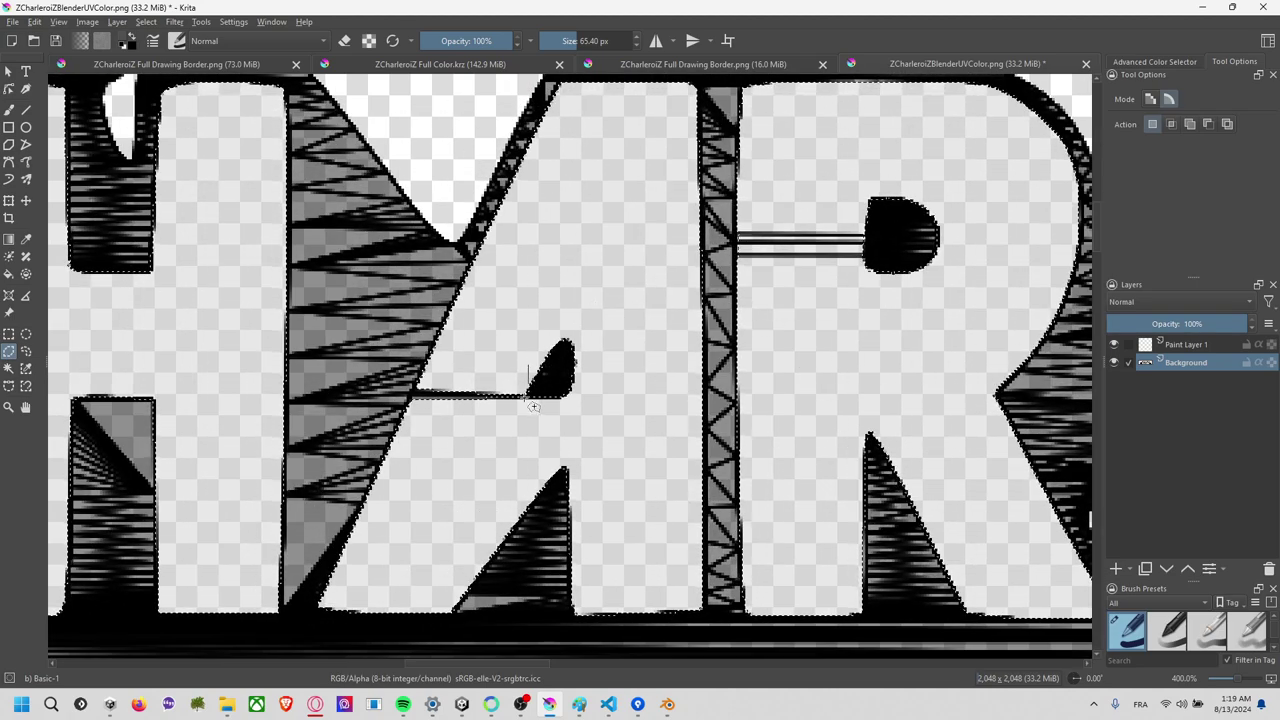
# Lasso-add the thin bar inside the A to the selection.
pyautogui.moveTo(527, 365)
pyautogui.mouseDown()
pyautogui.moveTo(522, 420)
pyautogui.moveTo(436, 381)
pyautogui.mouseUp()
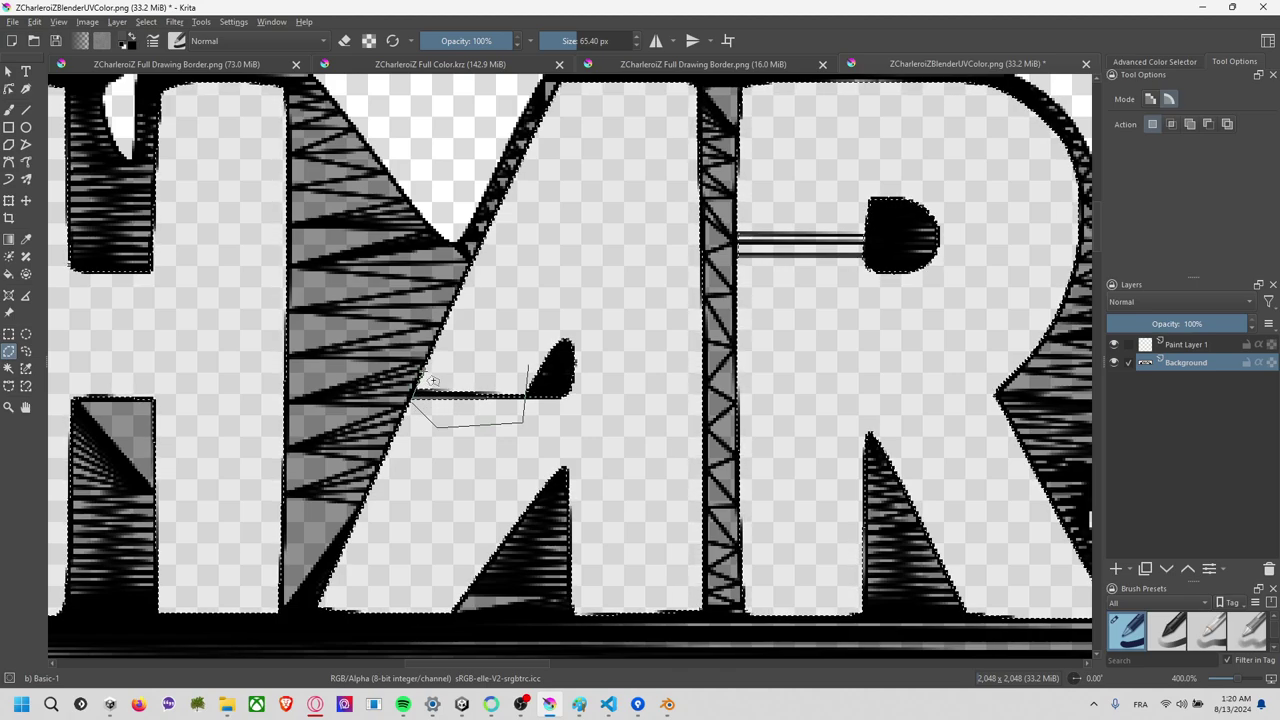
pyautogui.moveTo(436, 381); pyautogui.dragTo(528, 366)
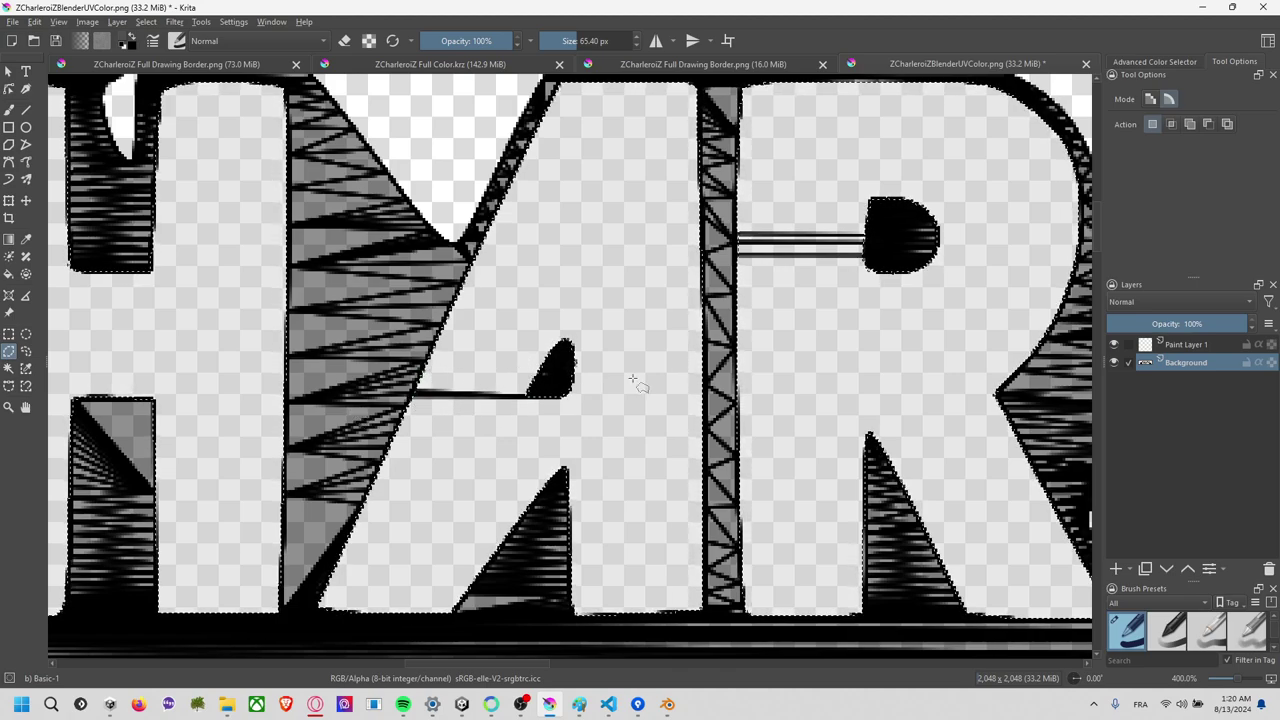
pyautogui.click(700, 365)
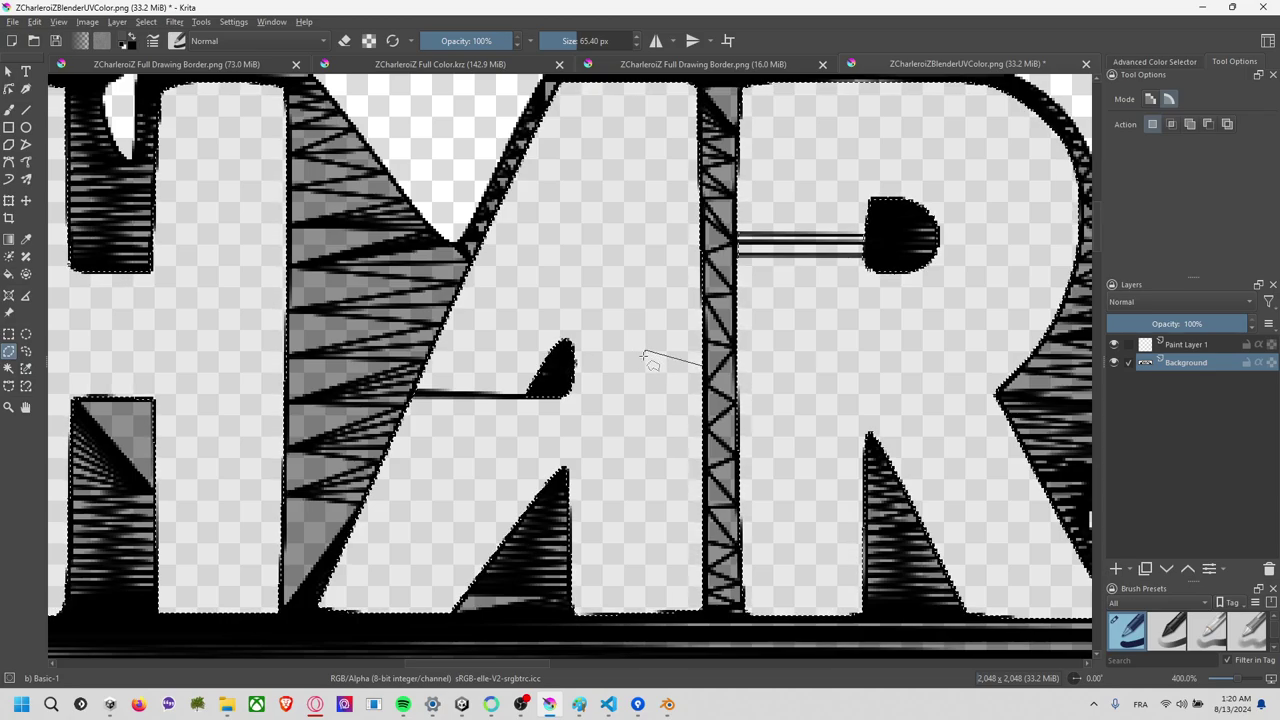
pyautogui.keyDown('ctrl'); pyautogui.scroll(-3, 620, 360); pyautogui.keyUp('ctrl')
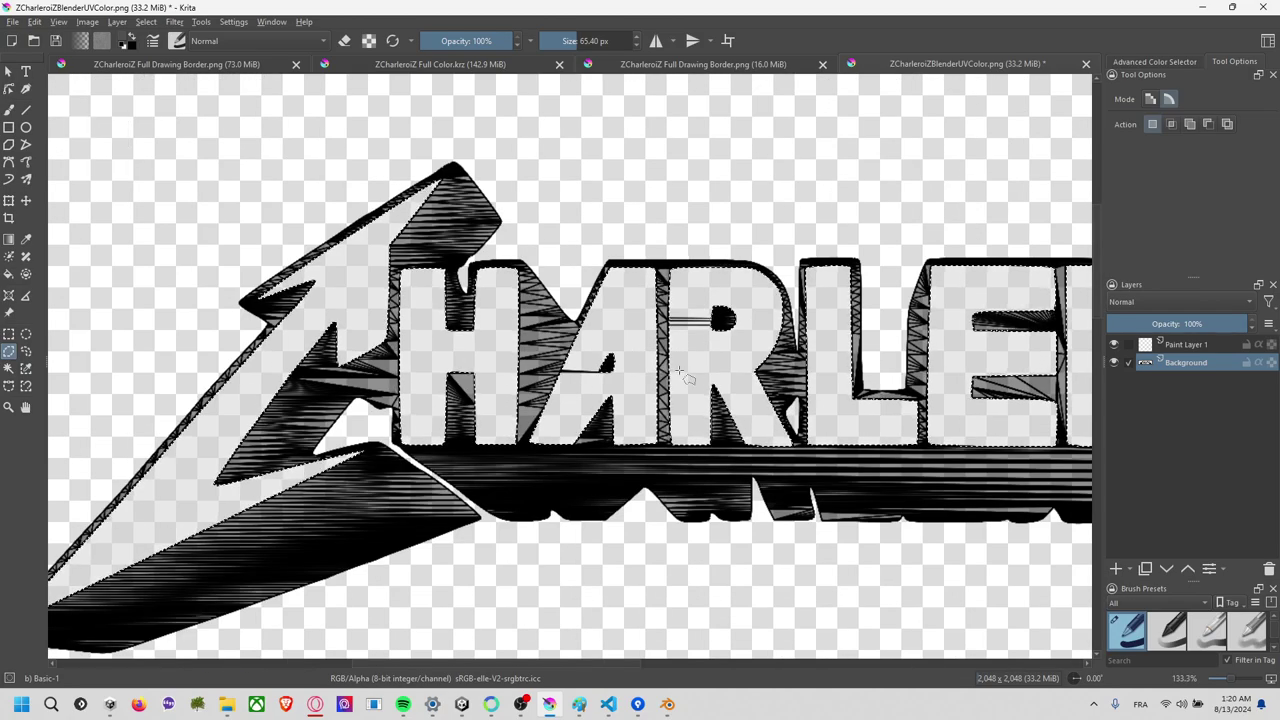
# Level the canvas rotation to 0° and center the whole CHARLEROI logo in view.
pyautogui.moveTo(689, 371)
pyautogui.keyDown('shift'); pyautogui.mouseDown(button='middle')
pyautogui.moveTo(558, 352)
pyautogui.moveTo(600, 330)
pyautogui.mouseUp(button='middle'); pyautogui.keyUp('shift')
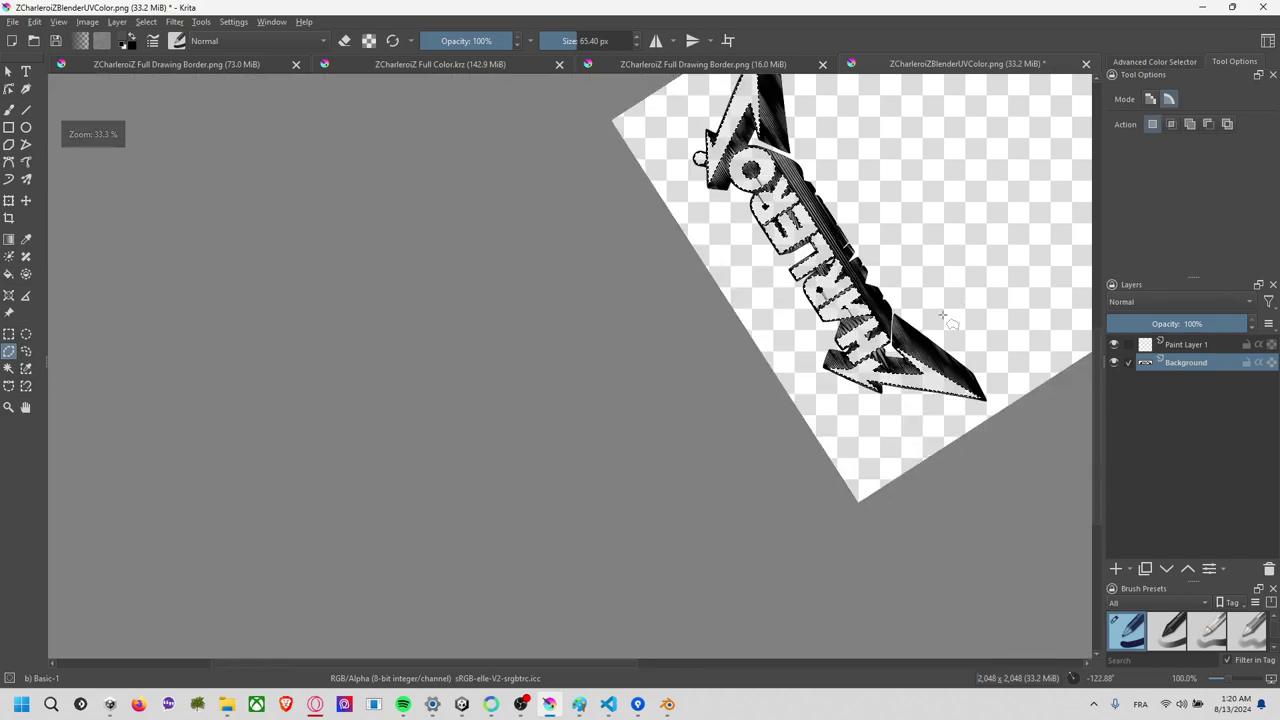
pyautogui.keyDown('ctrl'); pyautogui.scroll(-4, 700, 300); pyautogui.keyUp('ctrl')
pyautogui.moveTo(1081, 681); pyautogui.dragTo(1089, 681)
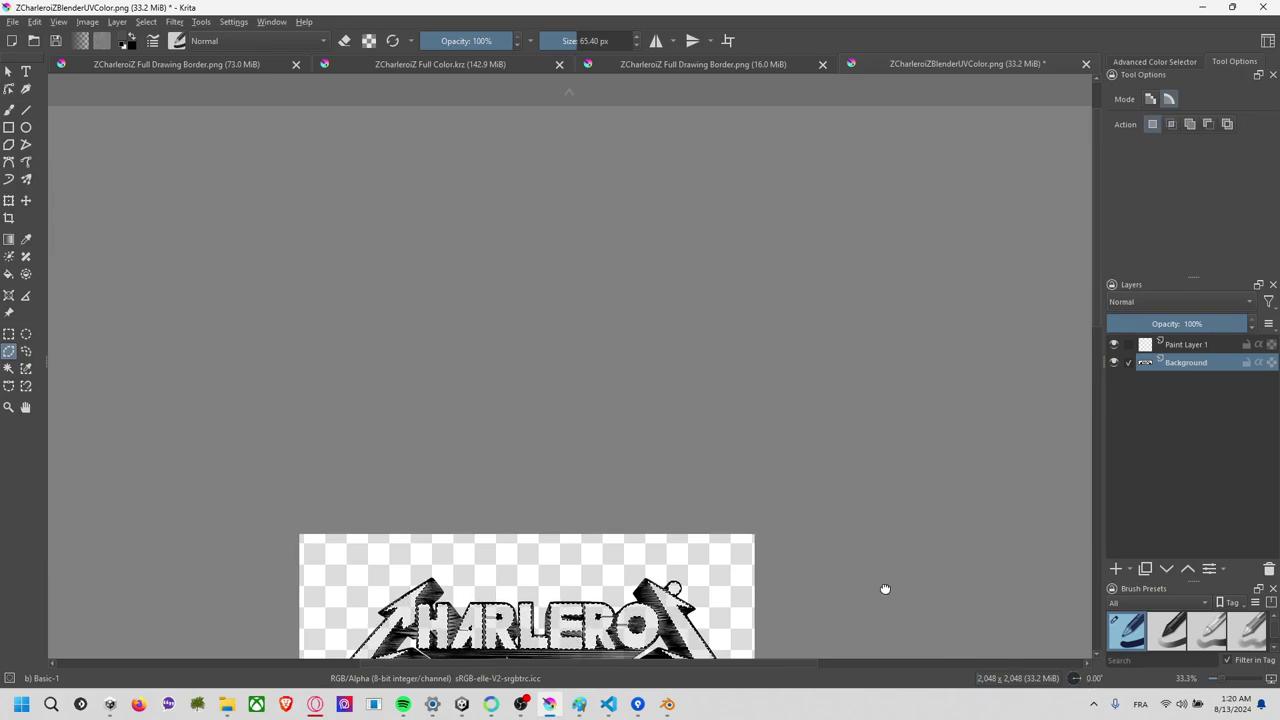
pyautogui.moveTo(886, 591); pyautogui.dragTo(886, 349, button='middle')
pyautogui.scroll(2, 797, 388)
pyautogui.moveTo(663, 397); pyautogui.dragTo(1000, 378, button='middle')
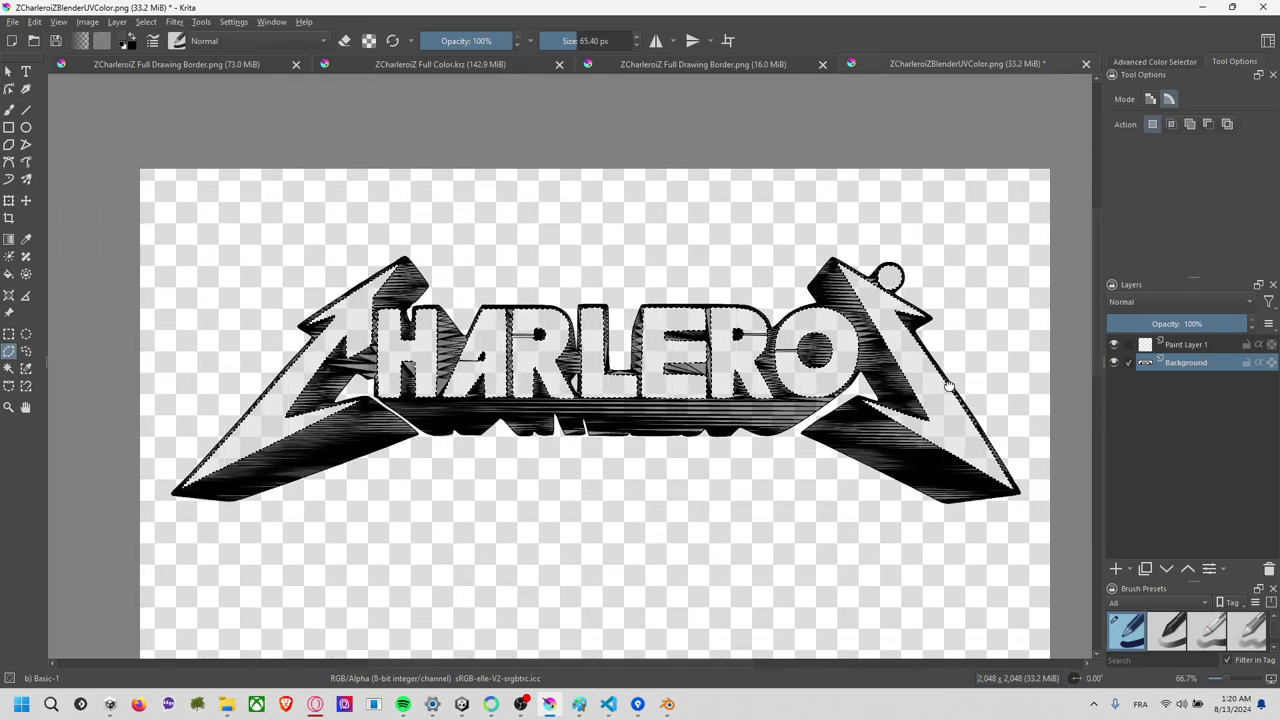
# On Paint Layer 1, pick the Fill tool with pure white as the foreground colour.
pyautogui.click(1204, 346)
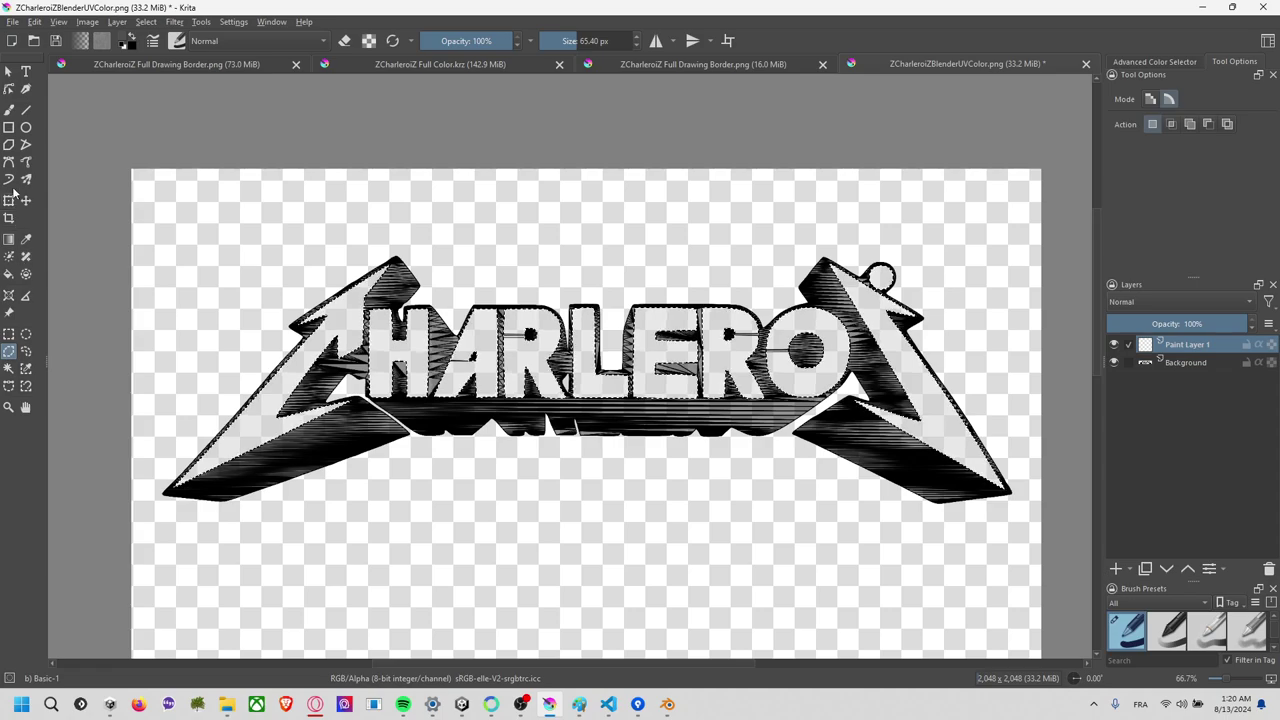
pyautogui.click(9, 111)
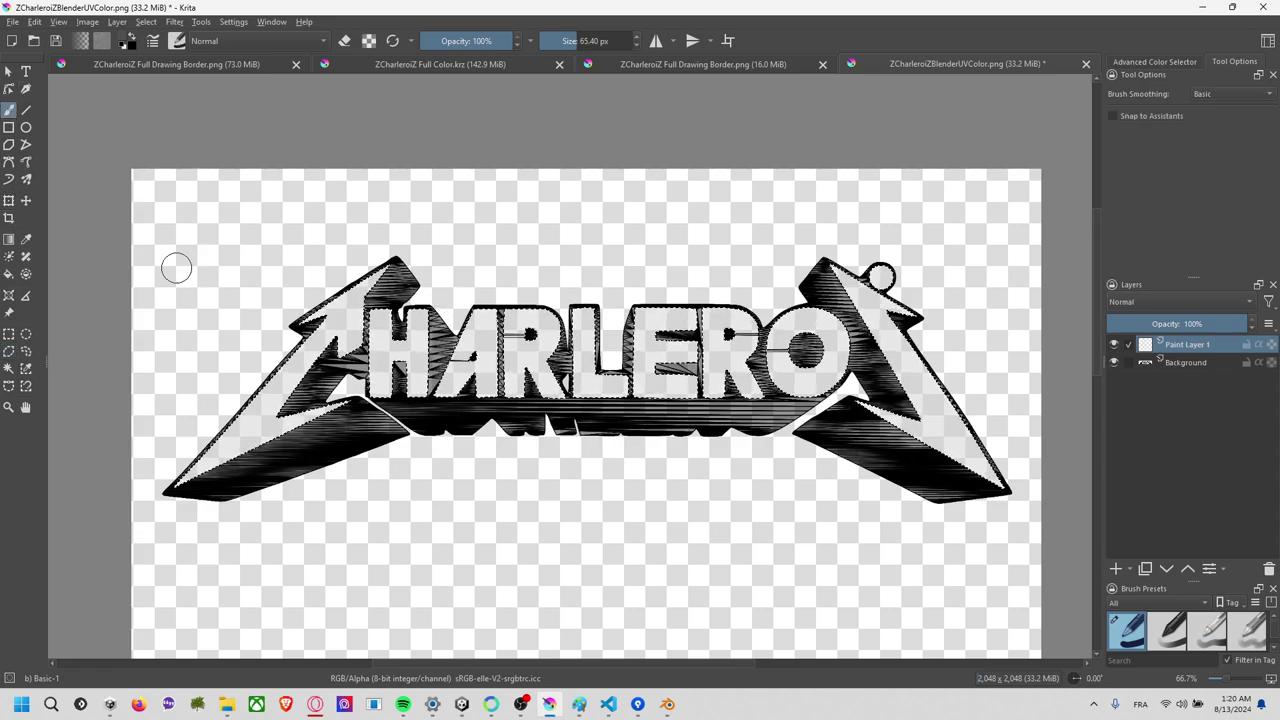
pyautogui.click(8, 275)
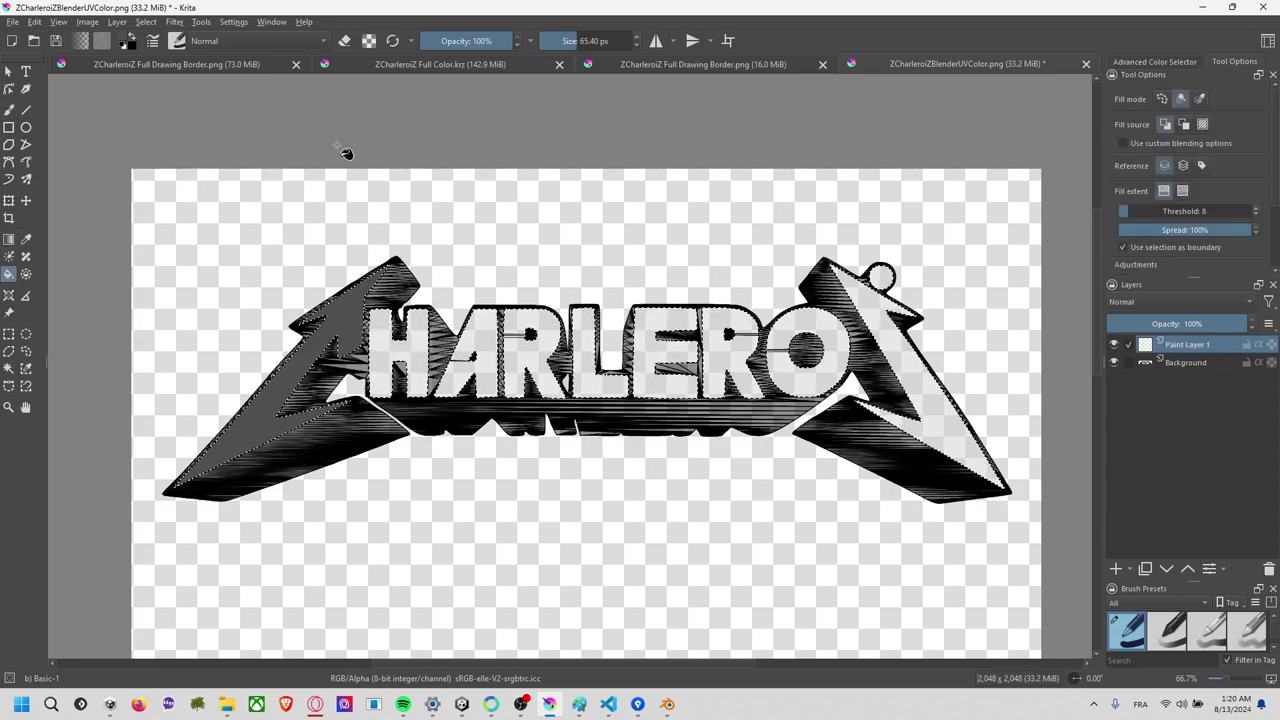
pyautogui.click(134, 44)
pyautogui.press('Escape')
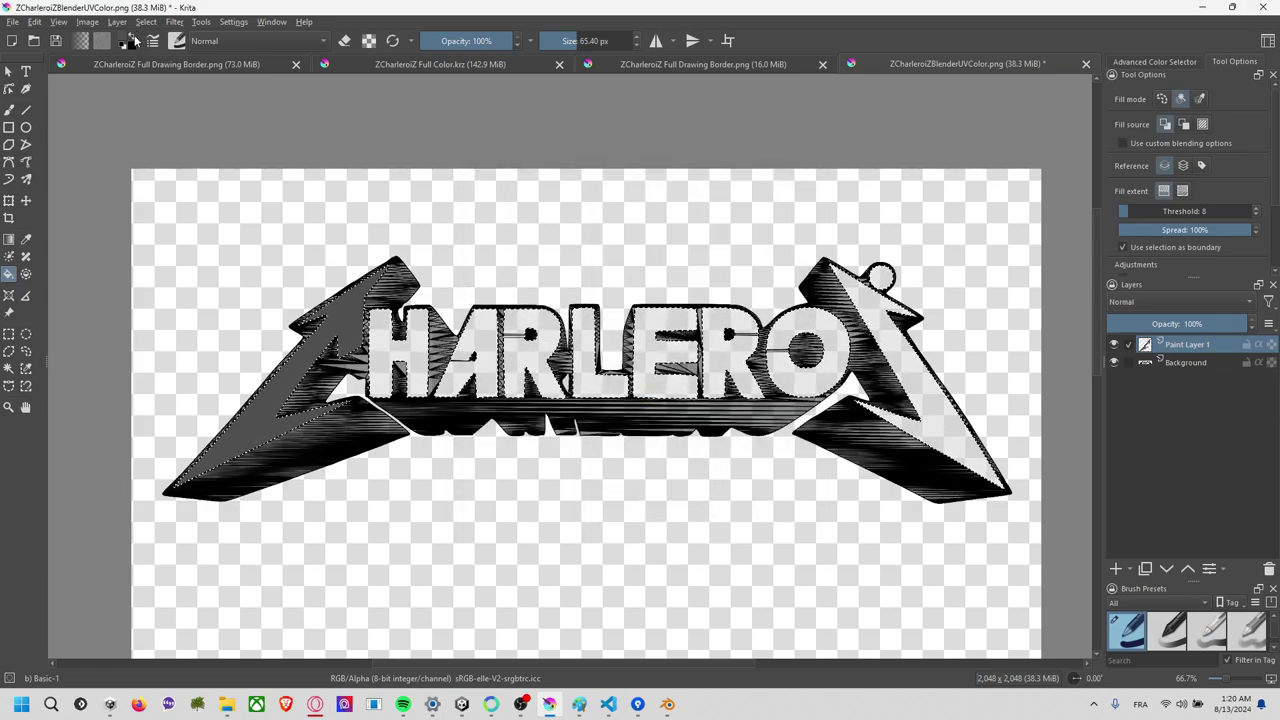
pyautogui.click(129, 41)
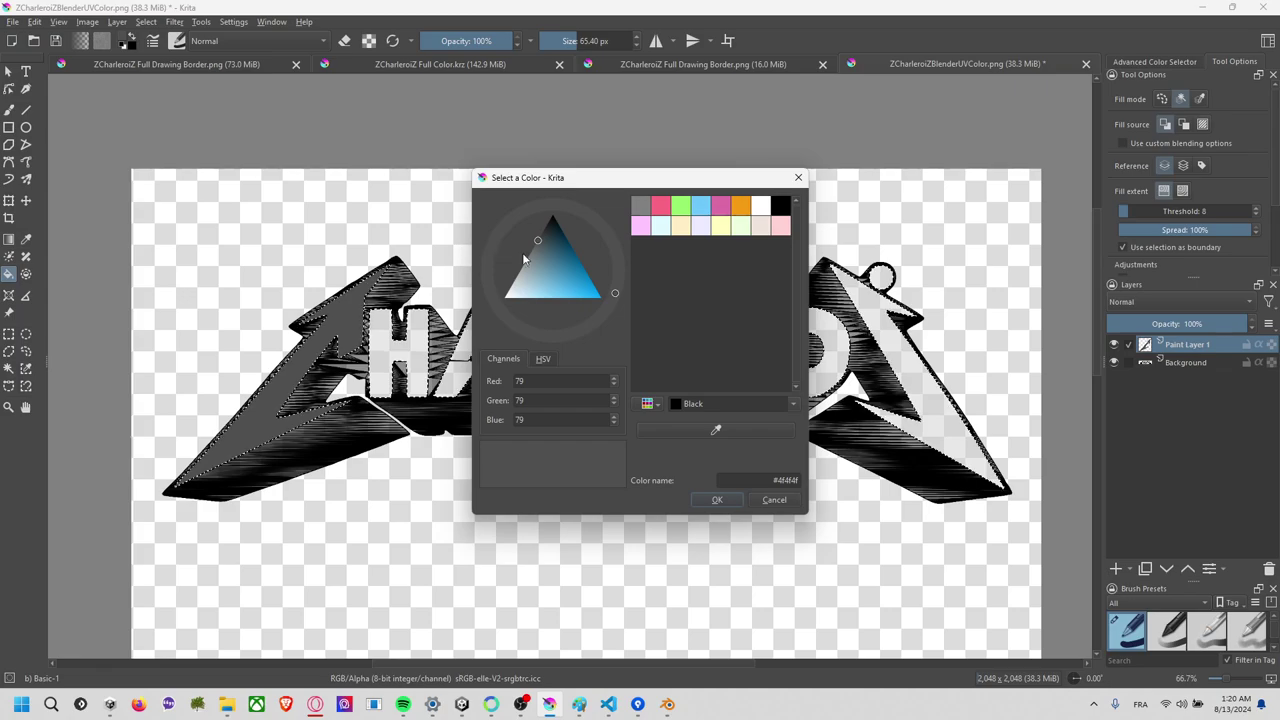
pyautogui.moveTo(524, 258); pyautogui.dragTo(397, 355)
pyautogui.click(712, 501)
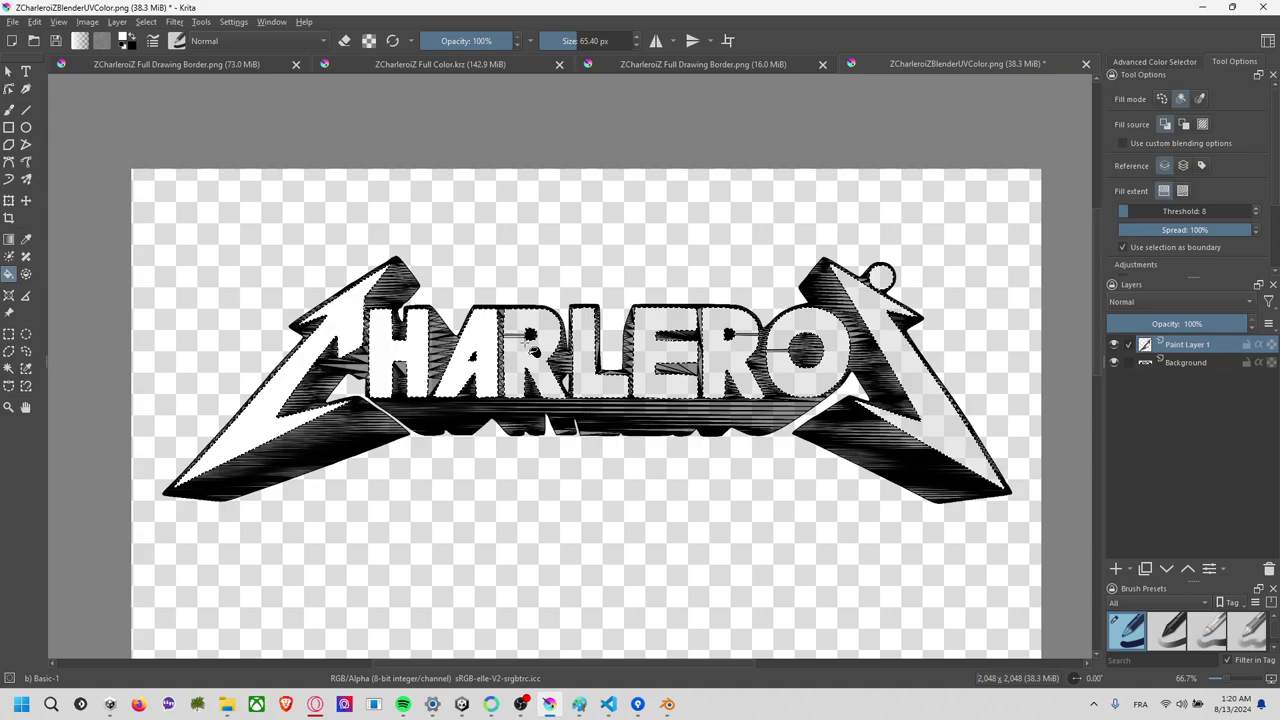
# Fill the selected letter interiors and arrow triangle white, then invert the selection.
pyautogui.click(651, 377)
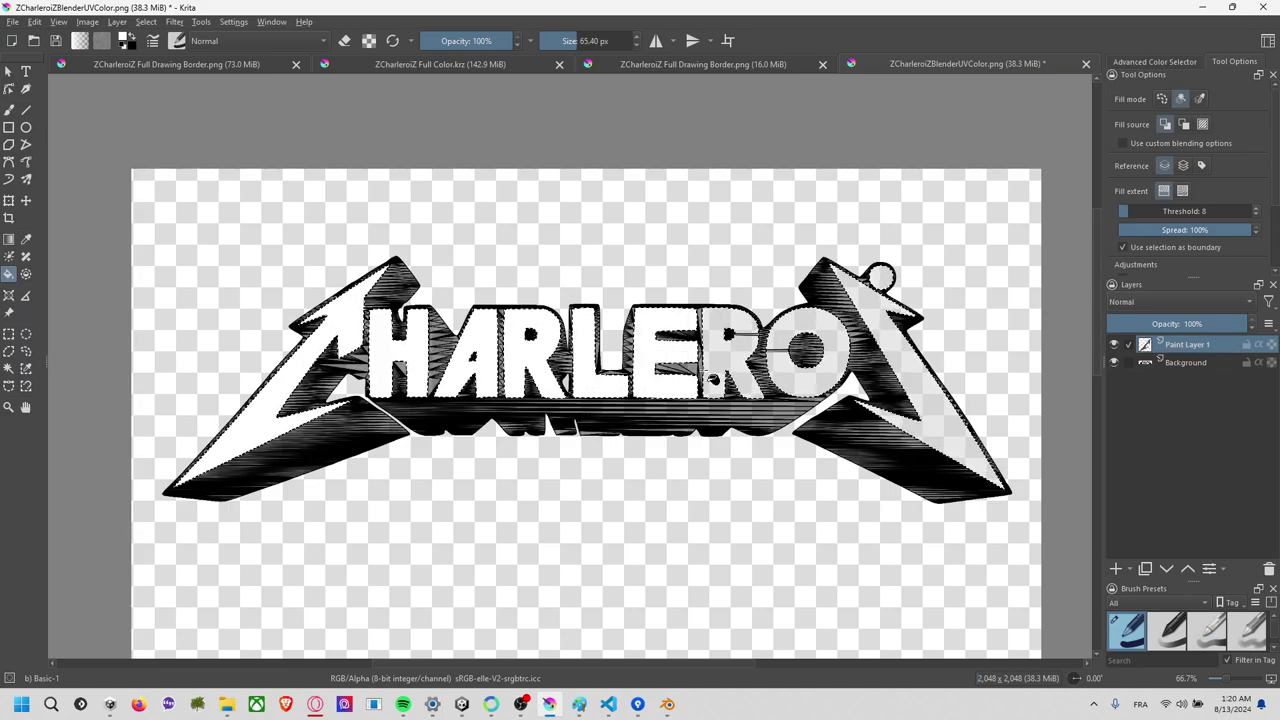
pyautogui.click(918, 390)
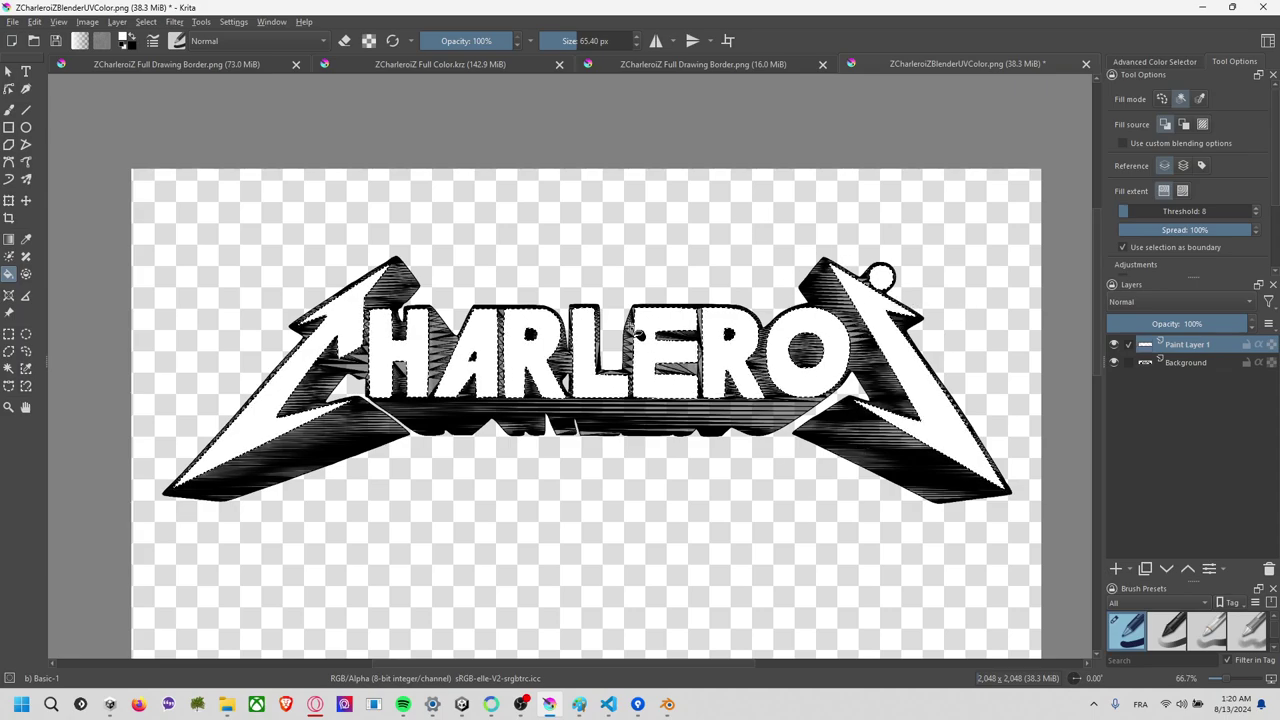
pyautogui.hotkey('ctrl', 'shift', 'i')
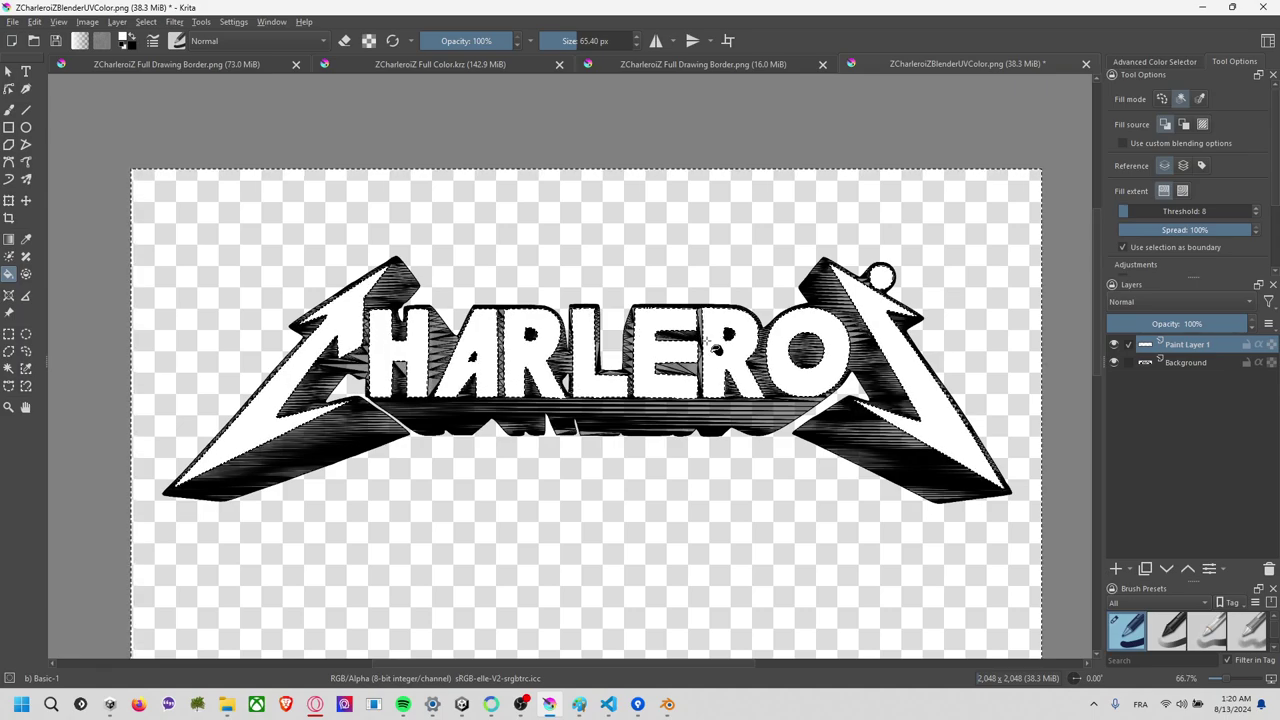
pyautogui.click(1170, 362)
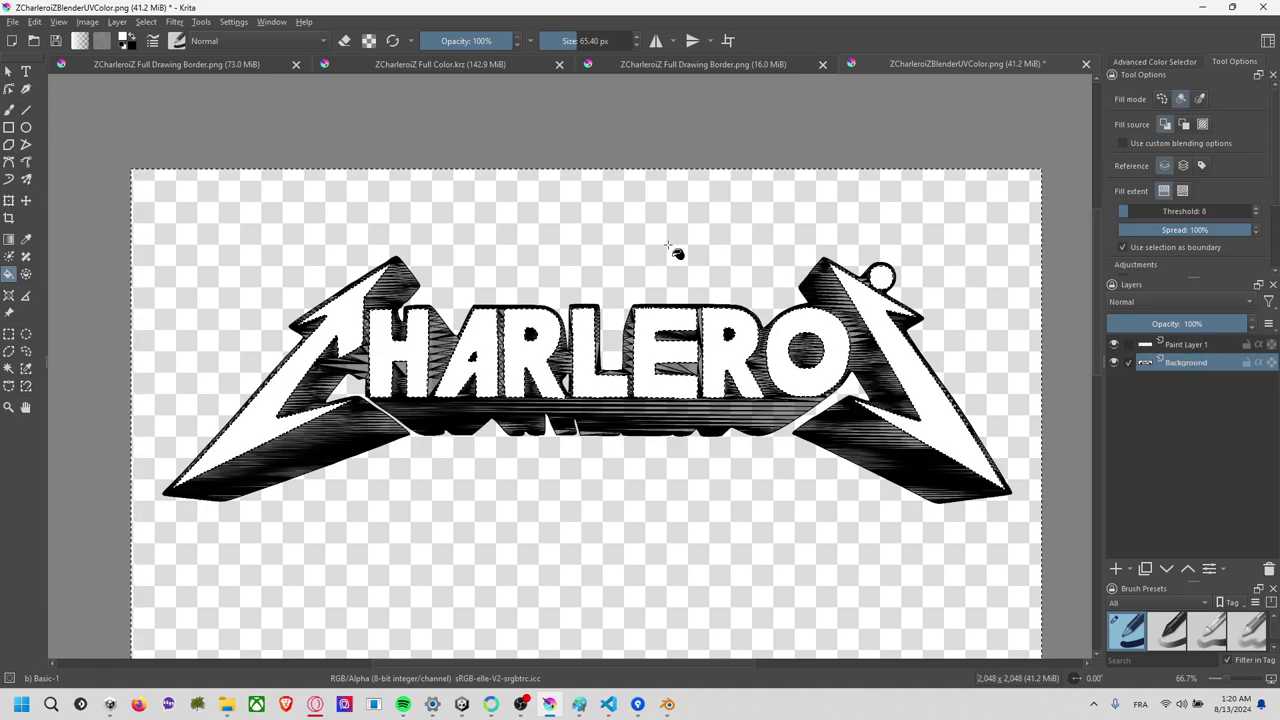
# Paint the hatched shadows solid black with a ~220 px brush, then add Paint Layer 2.
pyautogui.click(10, 370)
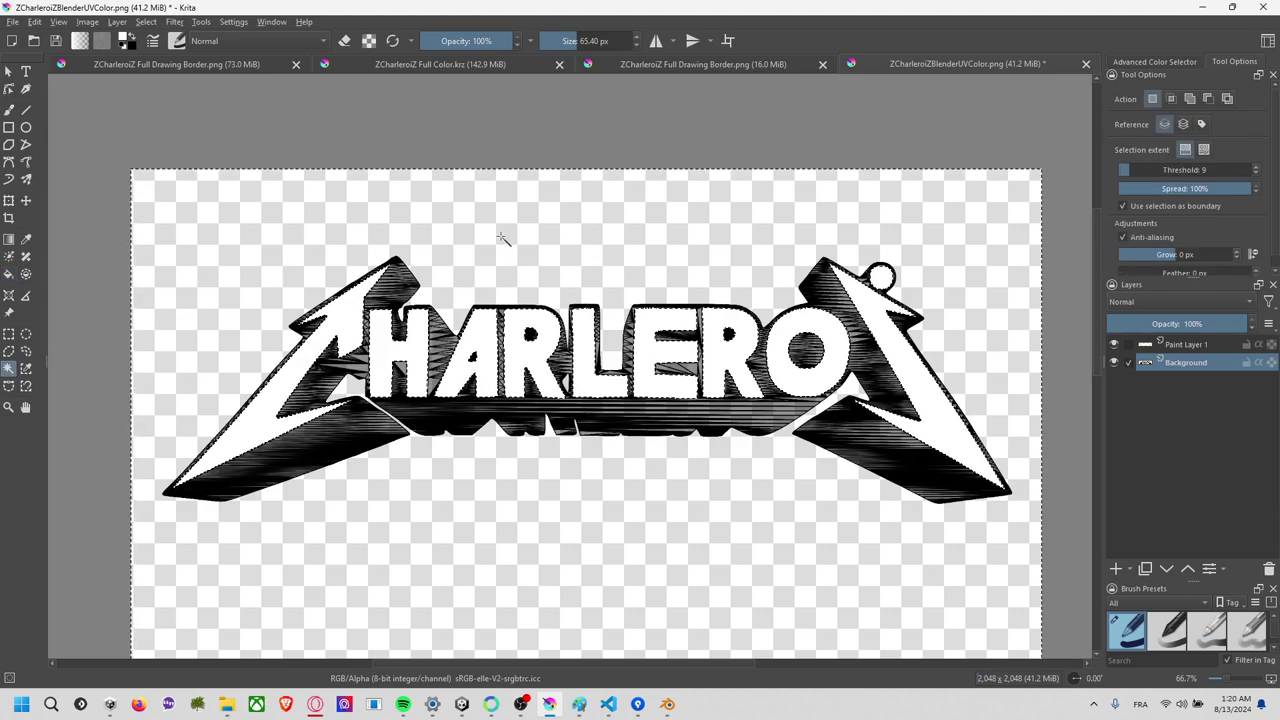
pyautogui.hotkey('ctrl', 'shift', 'i')
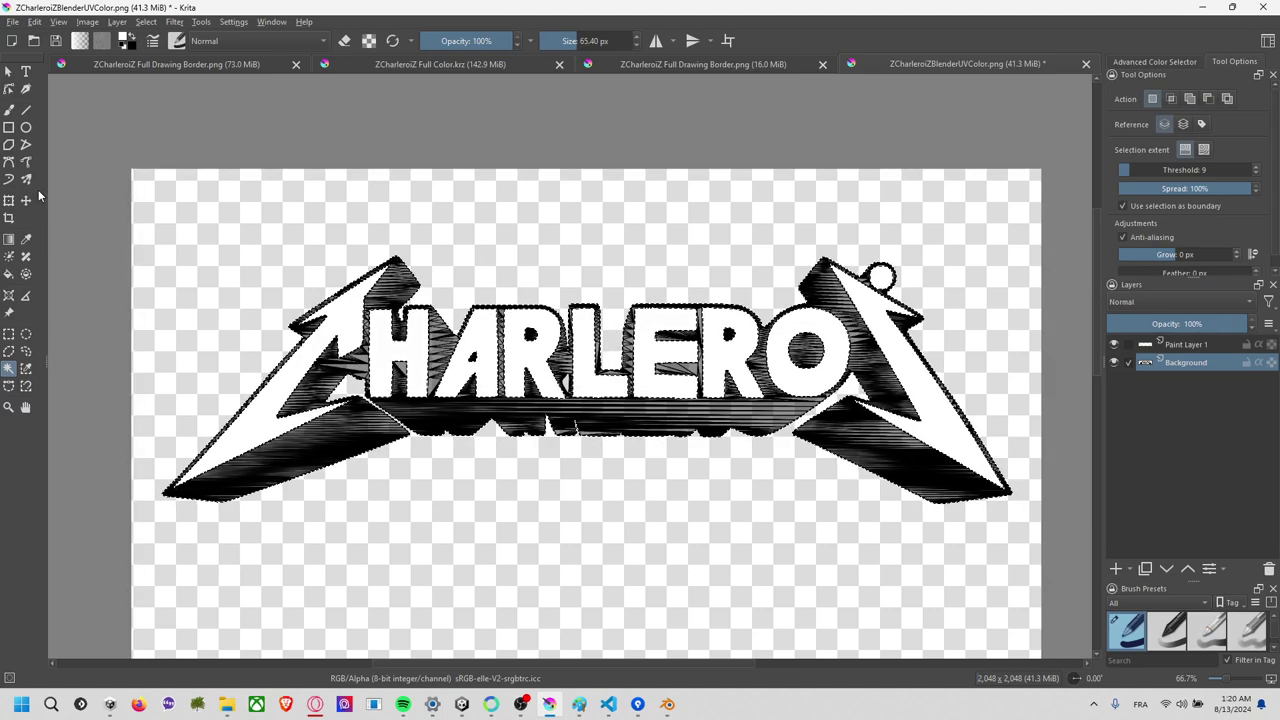
pyautogui.click(11, 112)
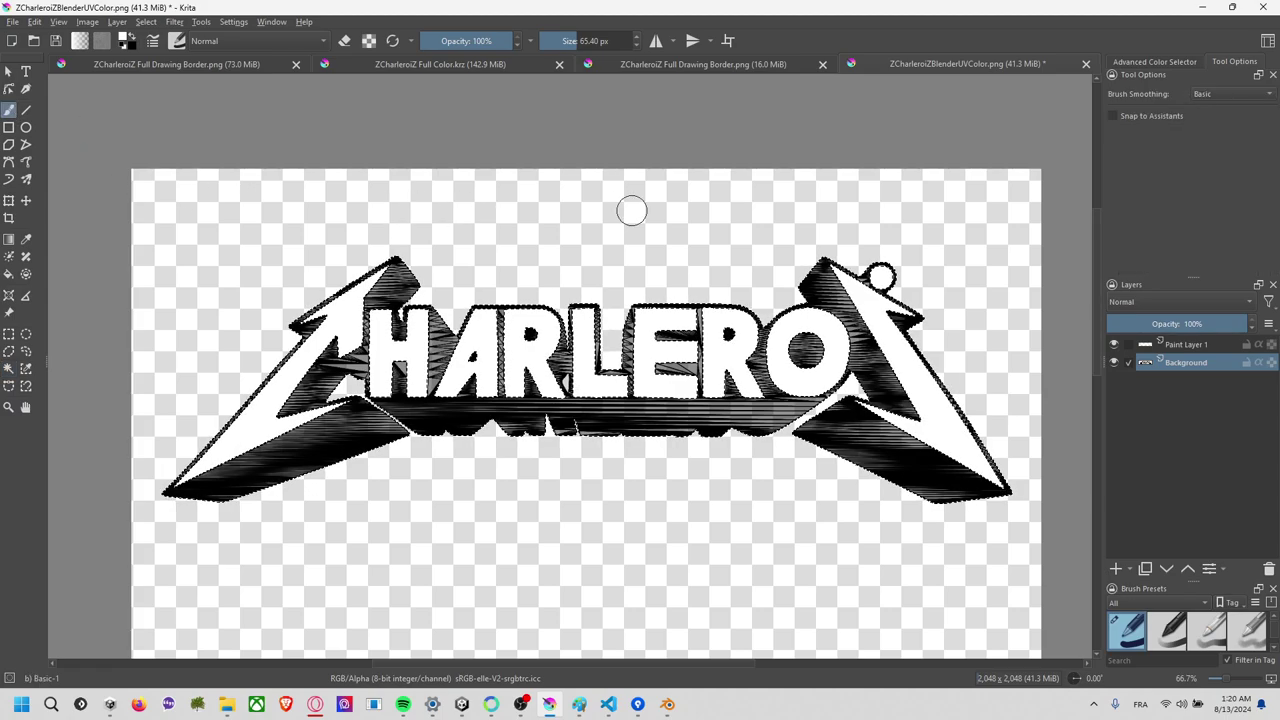
pyautogui.click(597, 40)
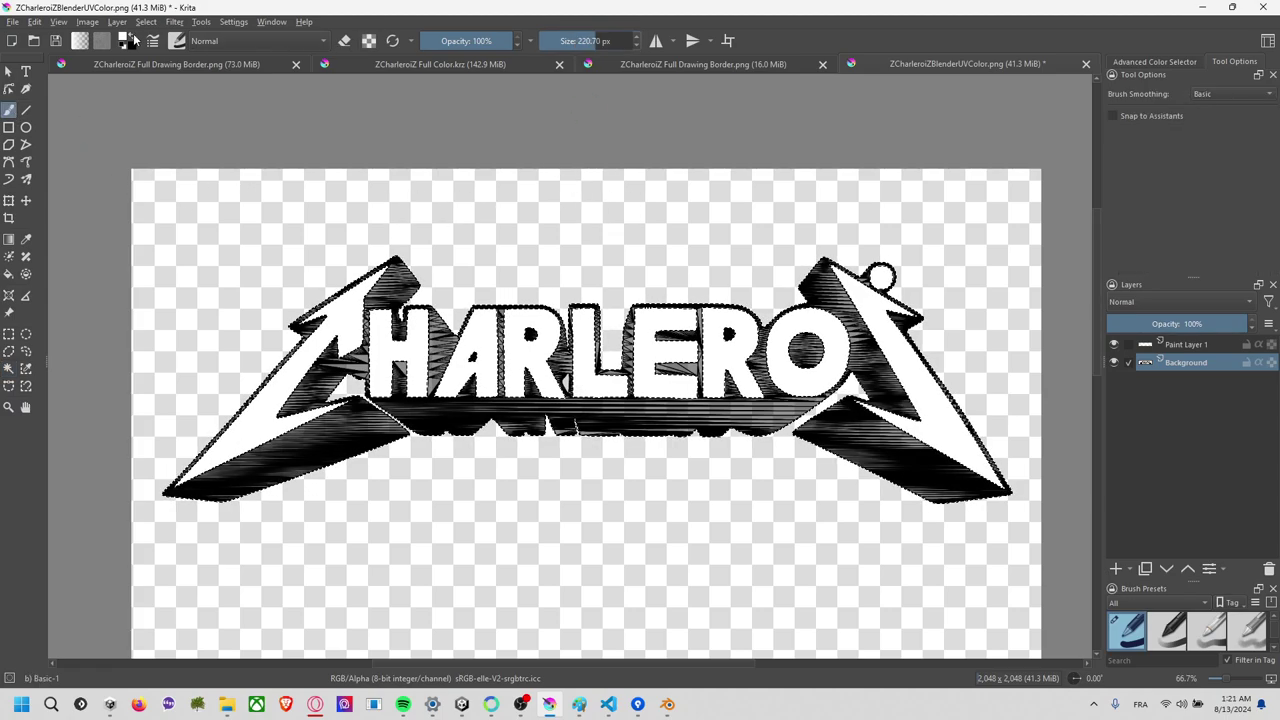
pyautogui.moveTo(700, 420); pyautogui.dragTo(113, 488)
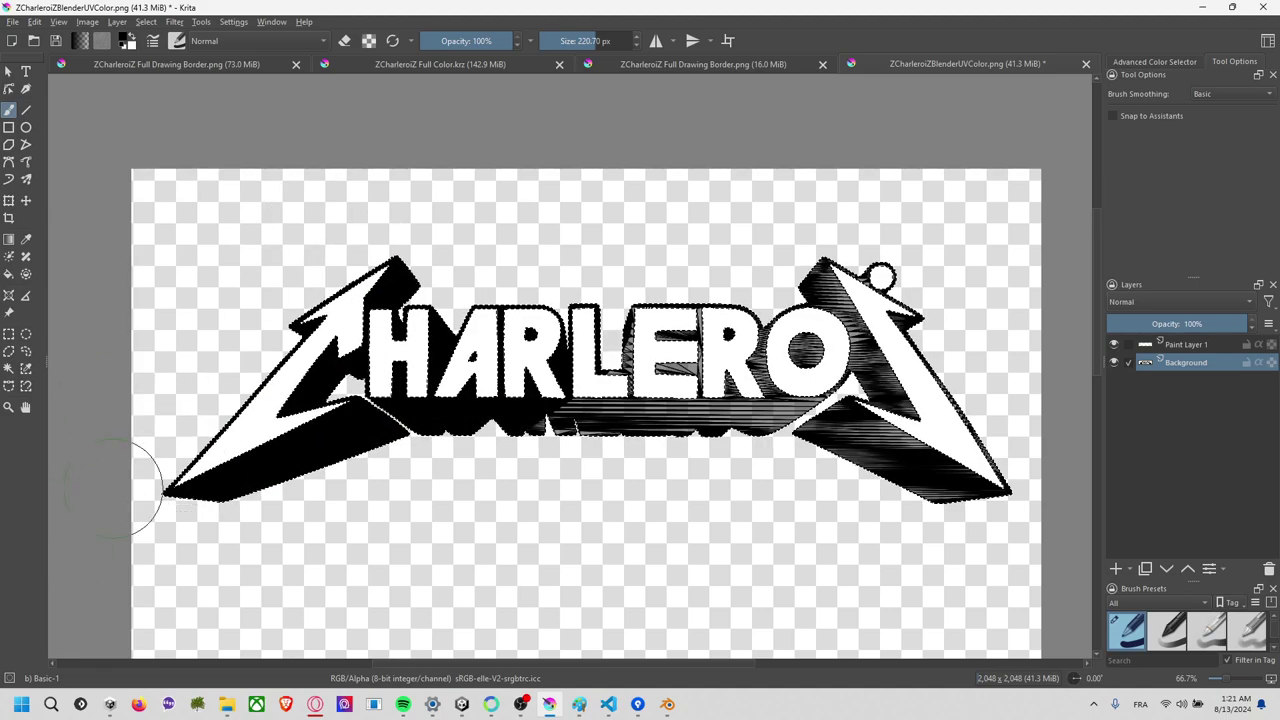
pyautogui.moveTo(412, 460); pyautogui.dragTo(737, 309)
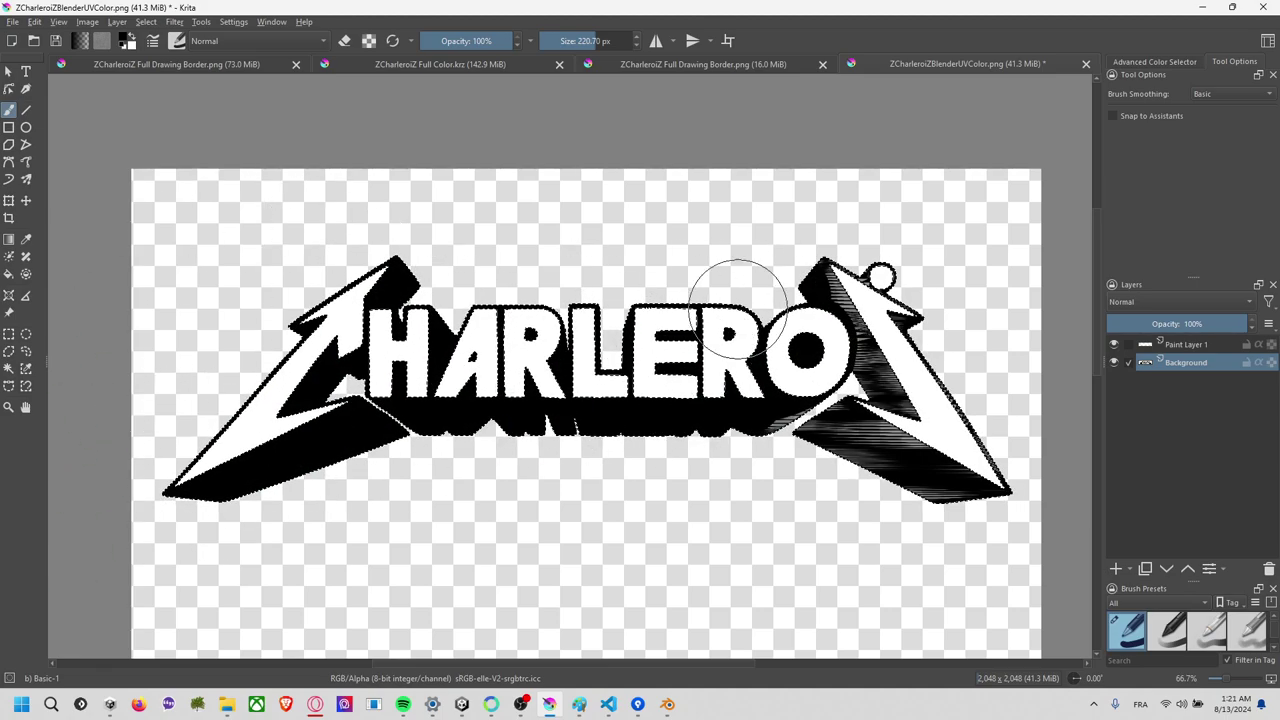
pyautogui.moveTo(909, 277); pyautogui.dragTo(1029, 557)
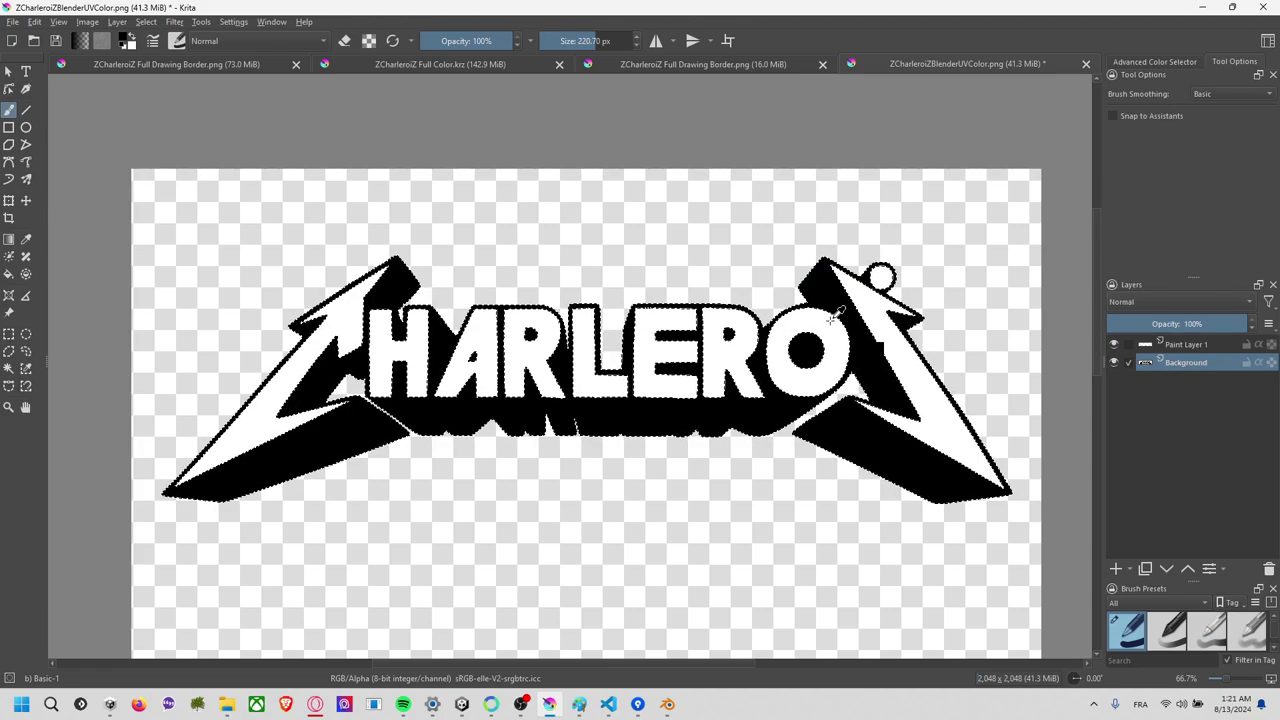
pyautogui.click(1116, 568)
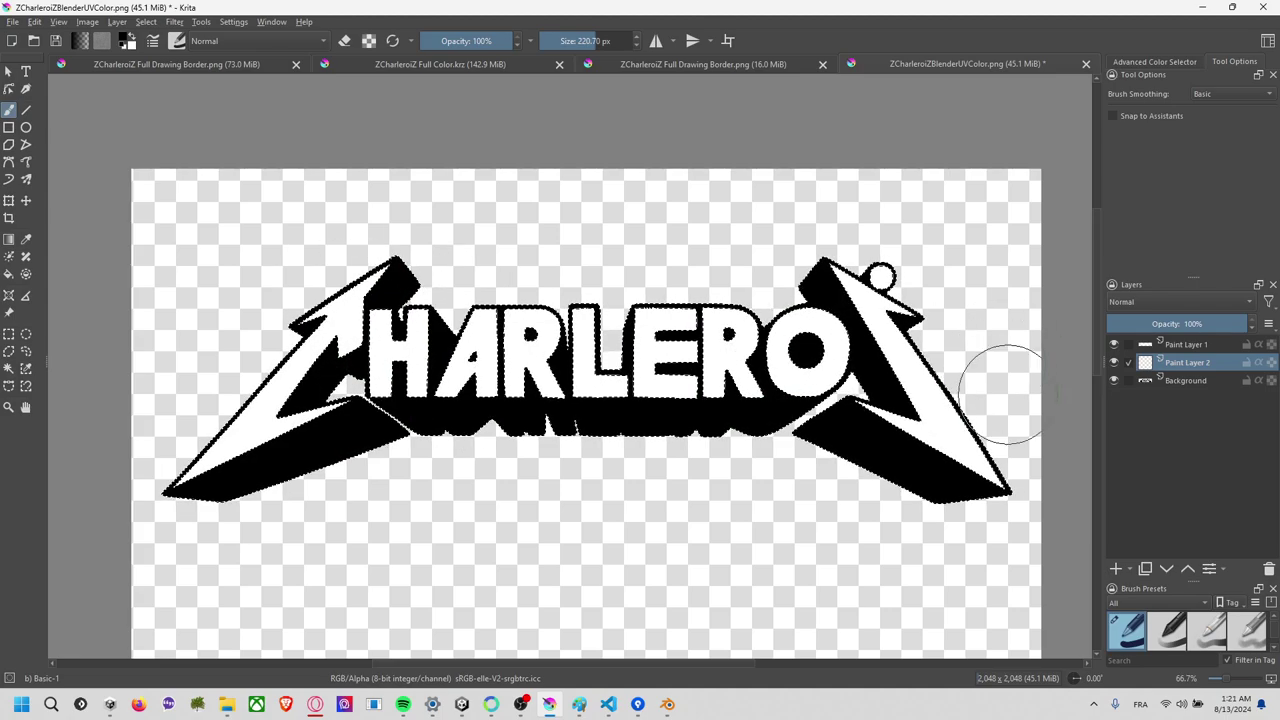
# Add Paint Layer 3, hide Paint Layer 2, and brush solid white over the entire logo silhouette.
pyautogui.click(1117, 569)
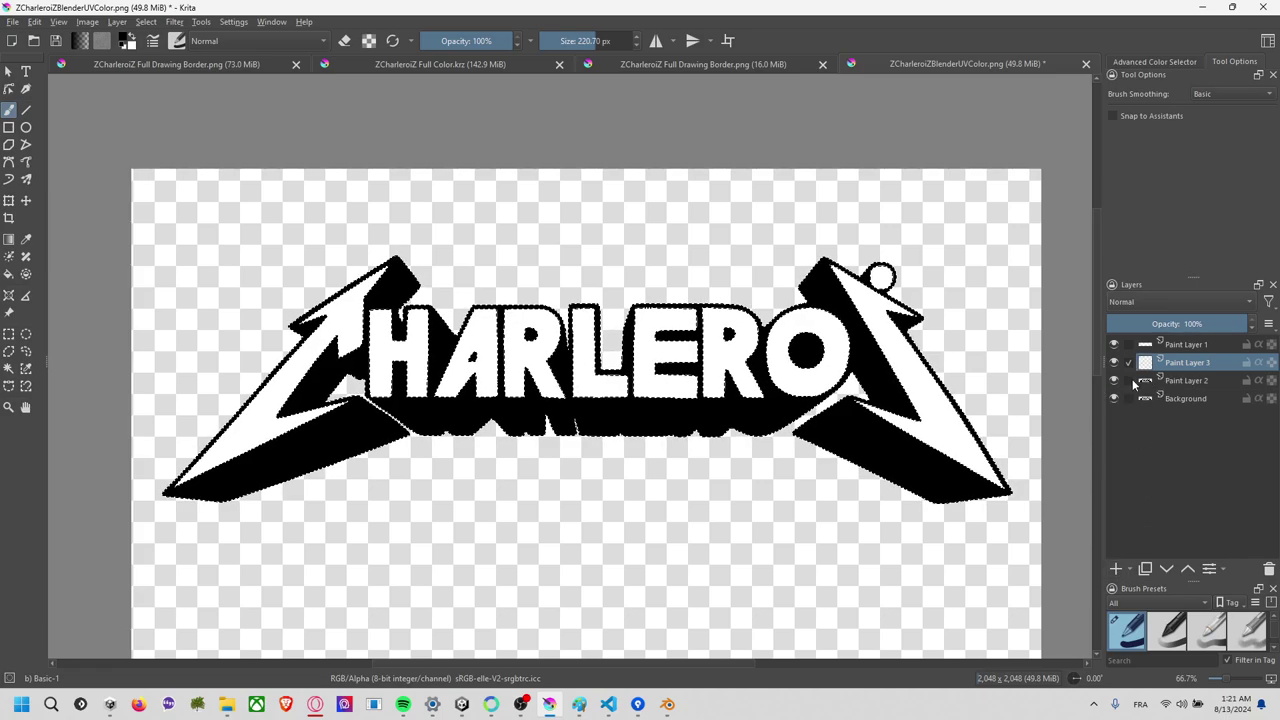
pyautogui.click(1117, 381)
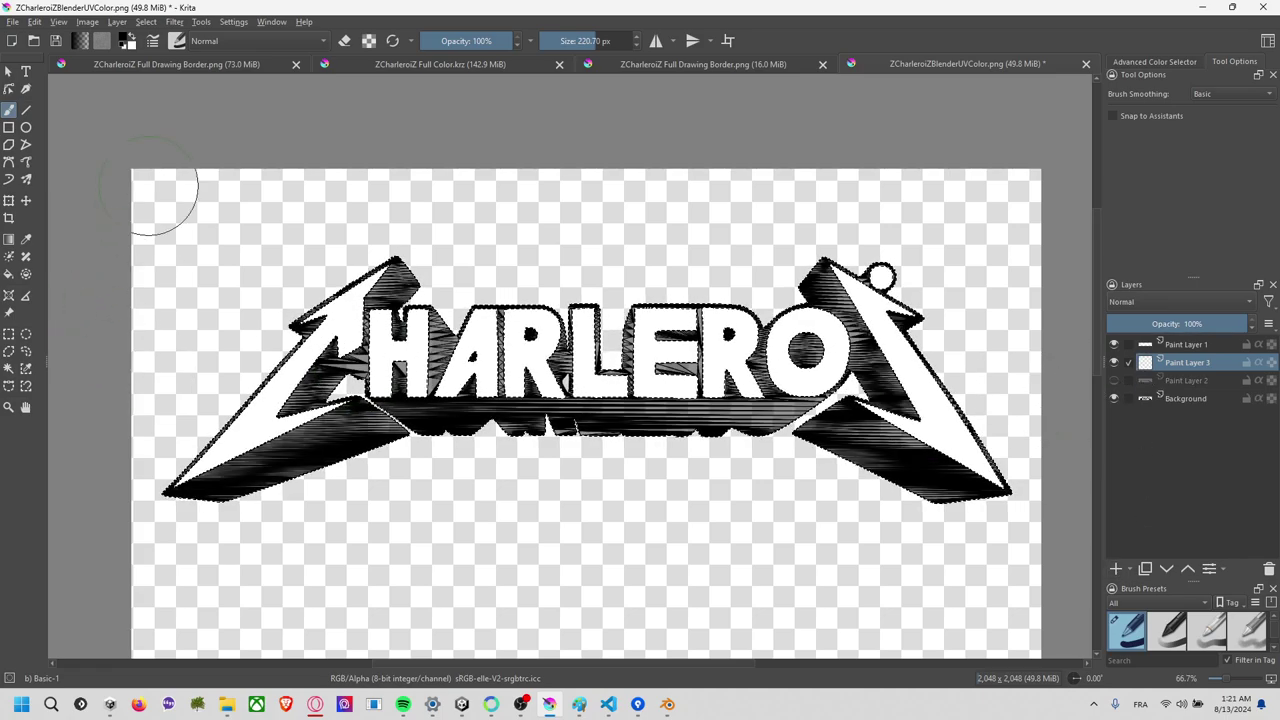
pyautogui.click(130, 38)
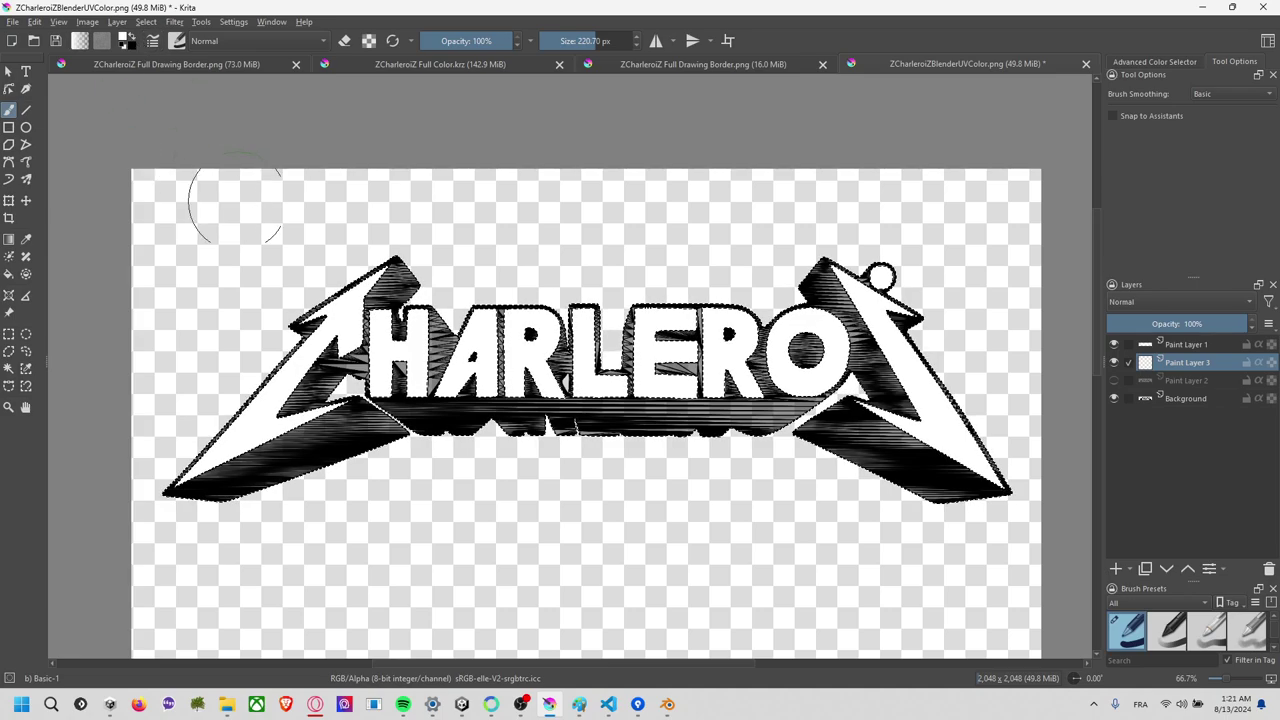
pyautogui.moveTo(390, 265)
pyautogui.mouseDown()
pyautogui.moveTo(286, 510)
pyautogui.moveTo(390, 410)
pyautogui.mouseUp()
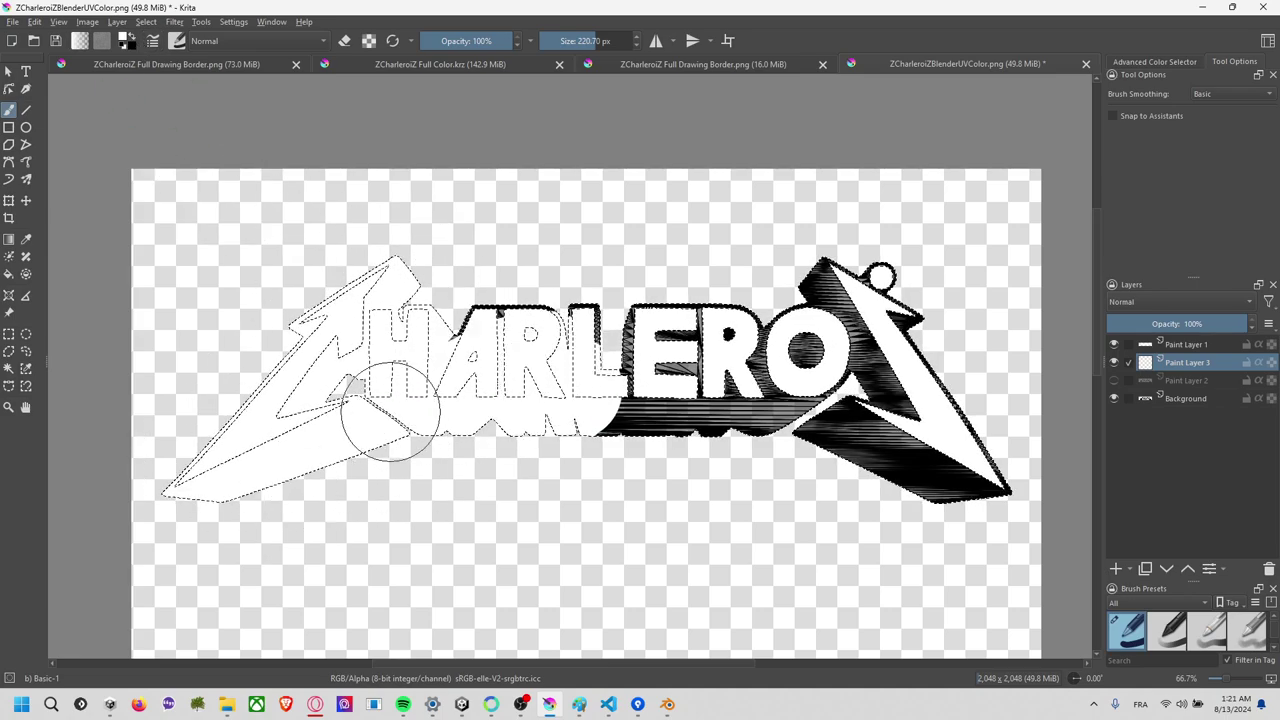
pyautogui.moveTo(790, 360)
pyautogui.mouseDown()
pyautogui.moveTo(914, 514)
pyautogui.moveTo(920, 430)
pyautogui.moveTo(771, 271)
pyautogui.moveTo(822, 472)
pyautogui.mouseUp()
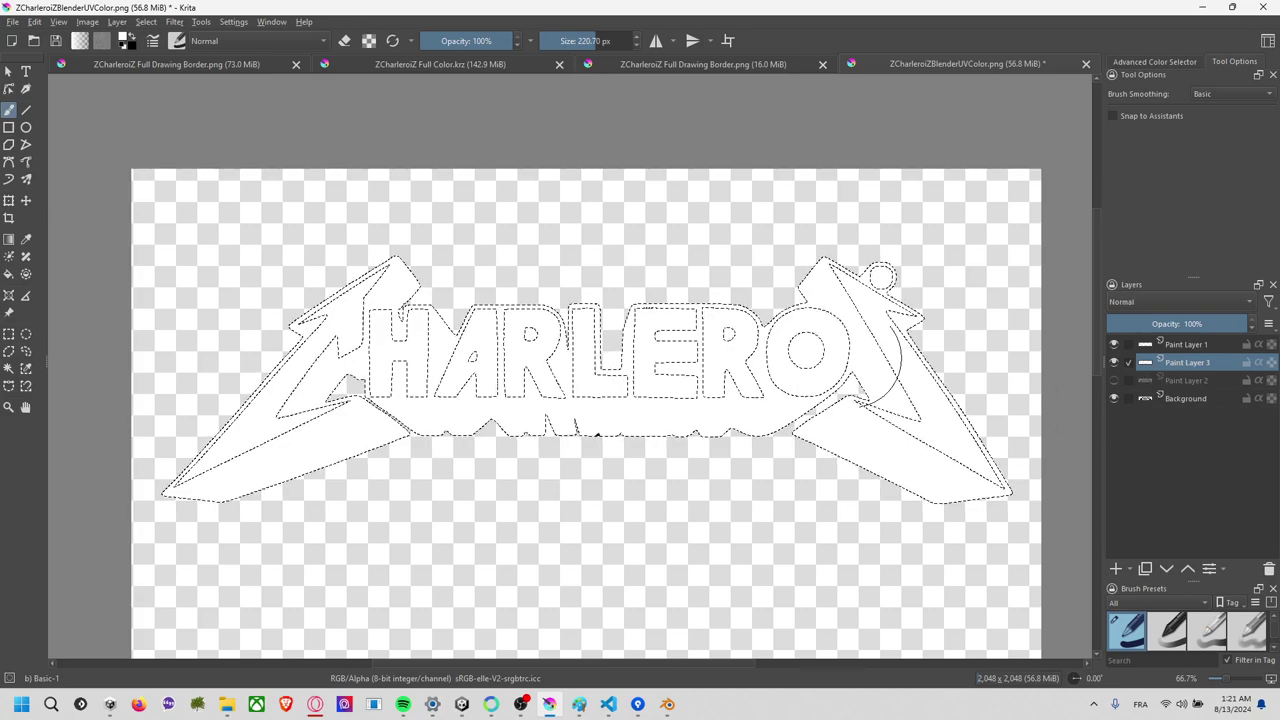
pyautogui.click(8, 334)
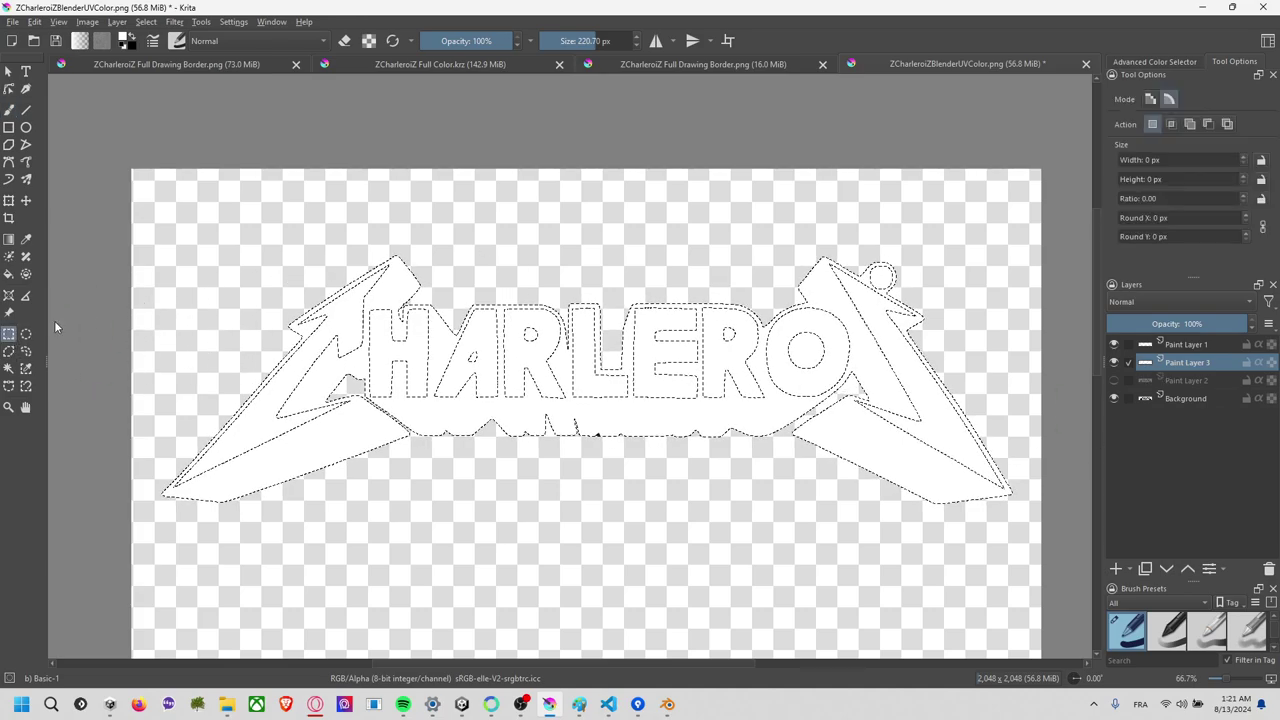
pyautogui.click(424, 280)
# Hide the original Background layer and toggle Paint Layer 3 on and off to compare the logo.
pyautogui.rightClick(1189, 361)
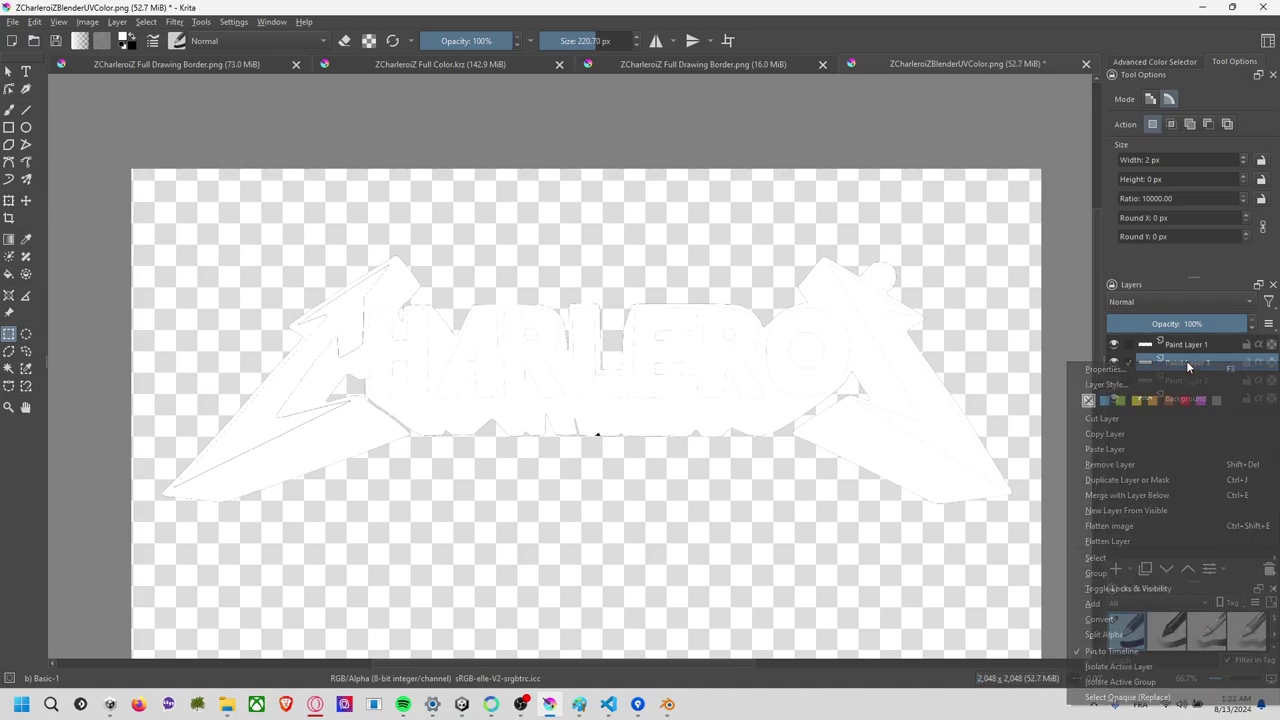
pyautogui.click(1033, 349)
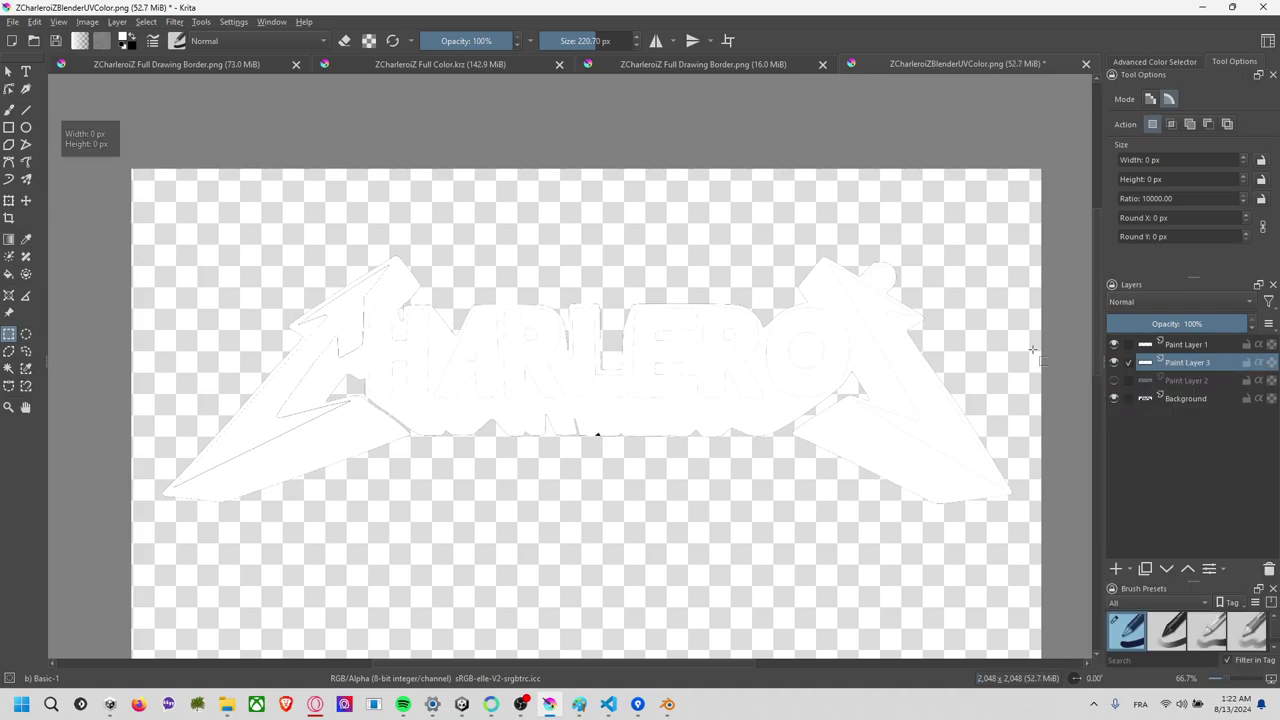
pyautogui.click(1114, 362)
pyautogui.click(1114, 362)
pyautogui.click(1114, 362)
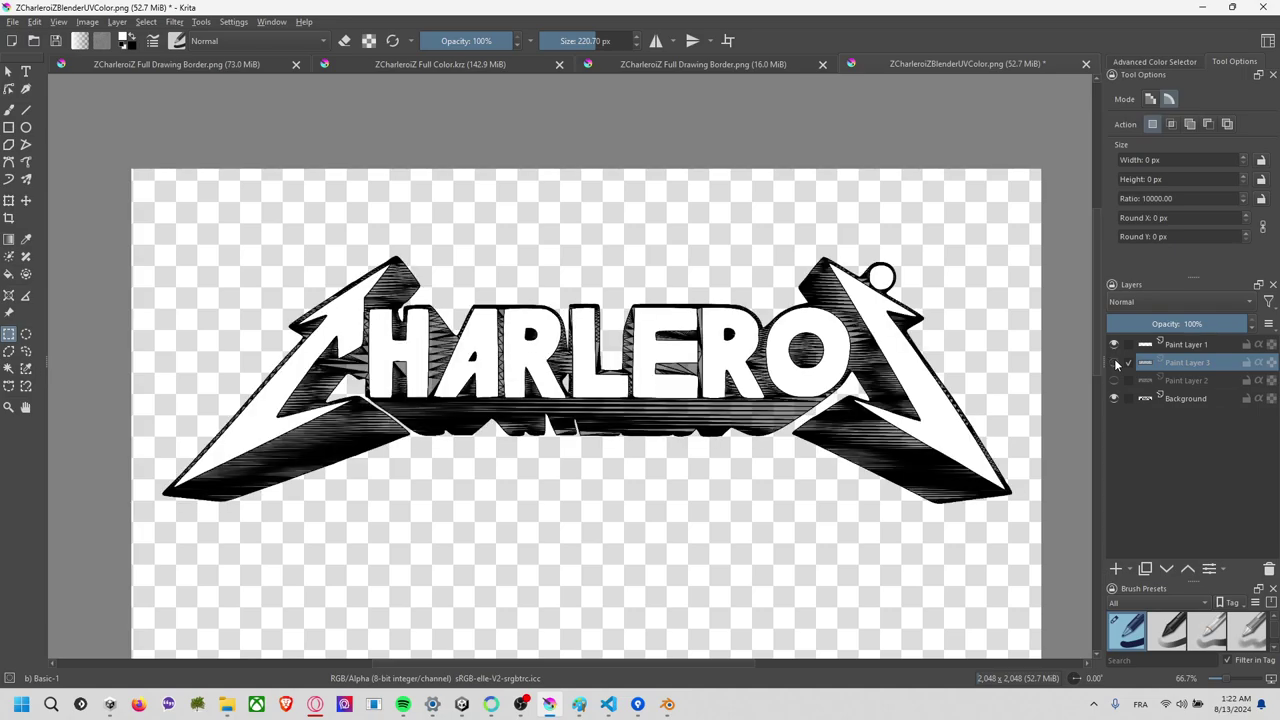
pyautogui.click(1114, 362)
pyautogui.click(1114, 398)
pyautogui.click(1114, 362)
pyautogui.click(1114, 362)
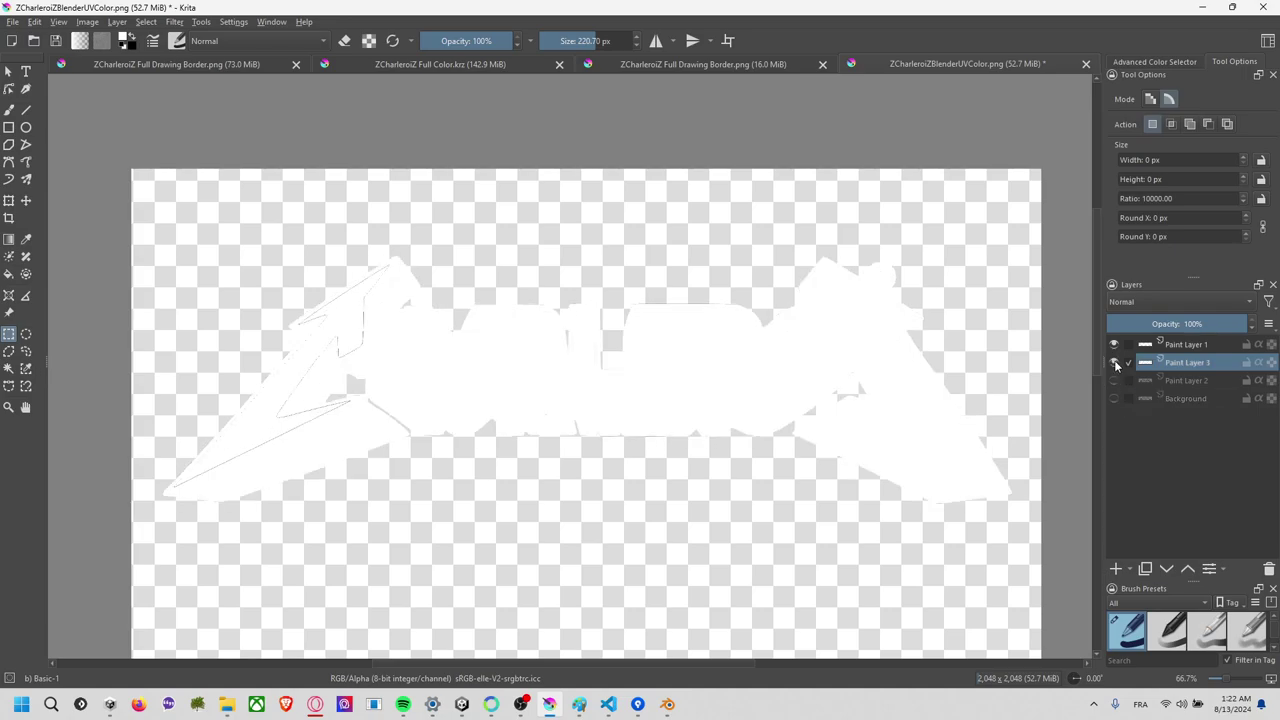
pyautogui.click(1114, 362)
pyautogui.click(1114, 362)
pyautogui.click(1114, 362)
pyautogui.click(1114, 362)
pyautogui.click(1114, 362)
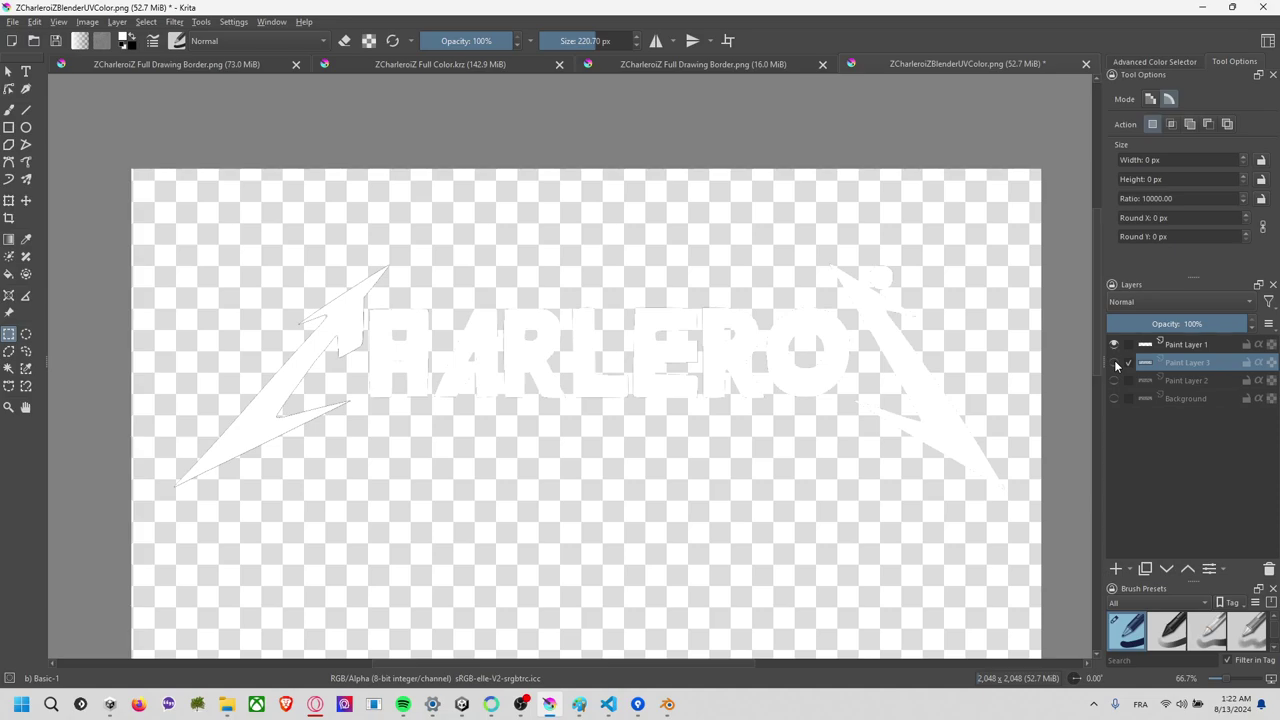
pyautogui.click(1114, 362)
# Rename Paint Layer 3 to Background.
pyautogui.doubleClick(1175, 361)
pyautogui.write('Backg')
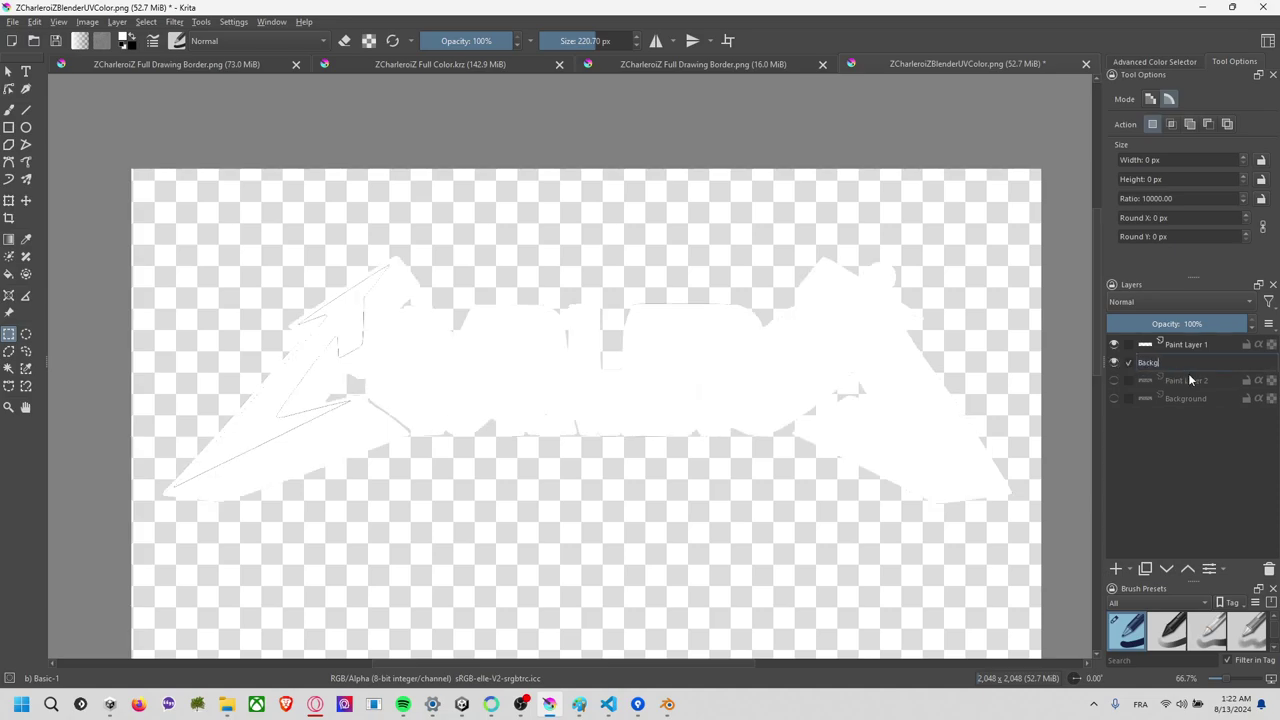
pyautogui.write('round')
pyautogui.press('Return')
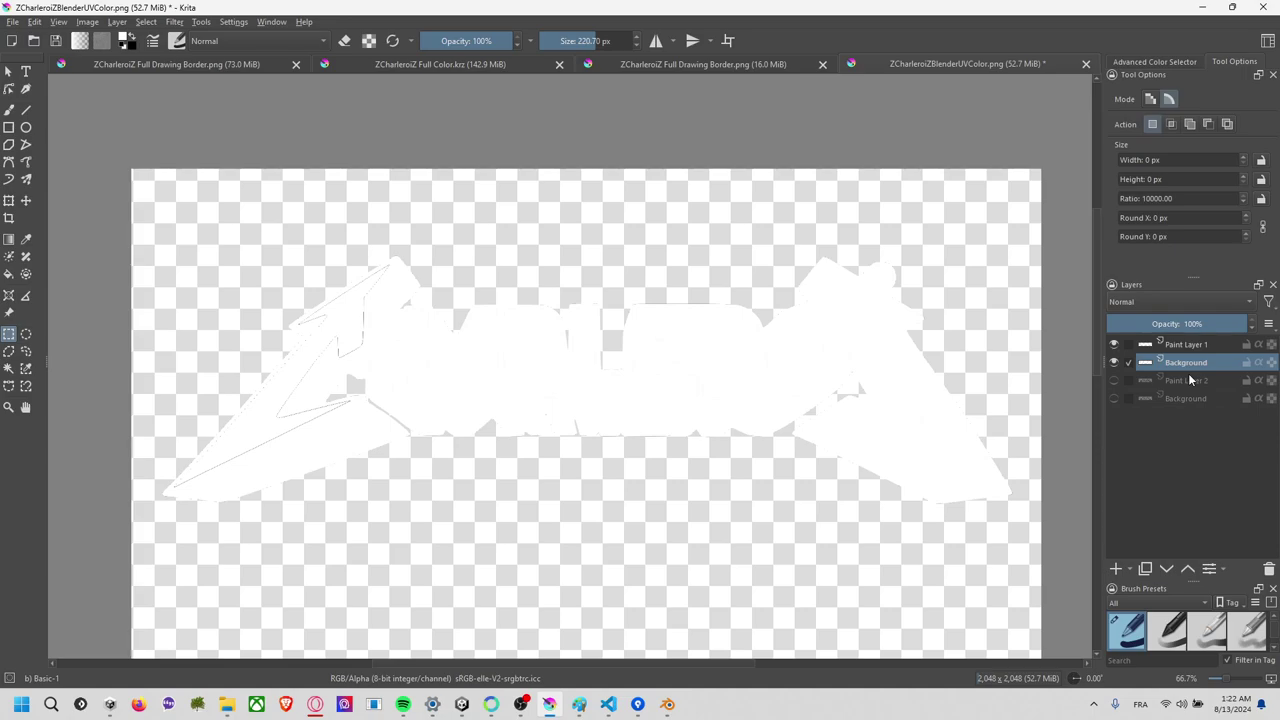
# Add a Stroke layer style at 100% opacity to the Background layer.
pyautogui.rightClick(1188, 359)
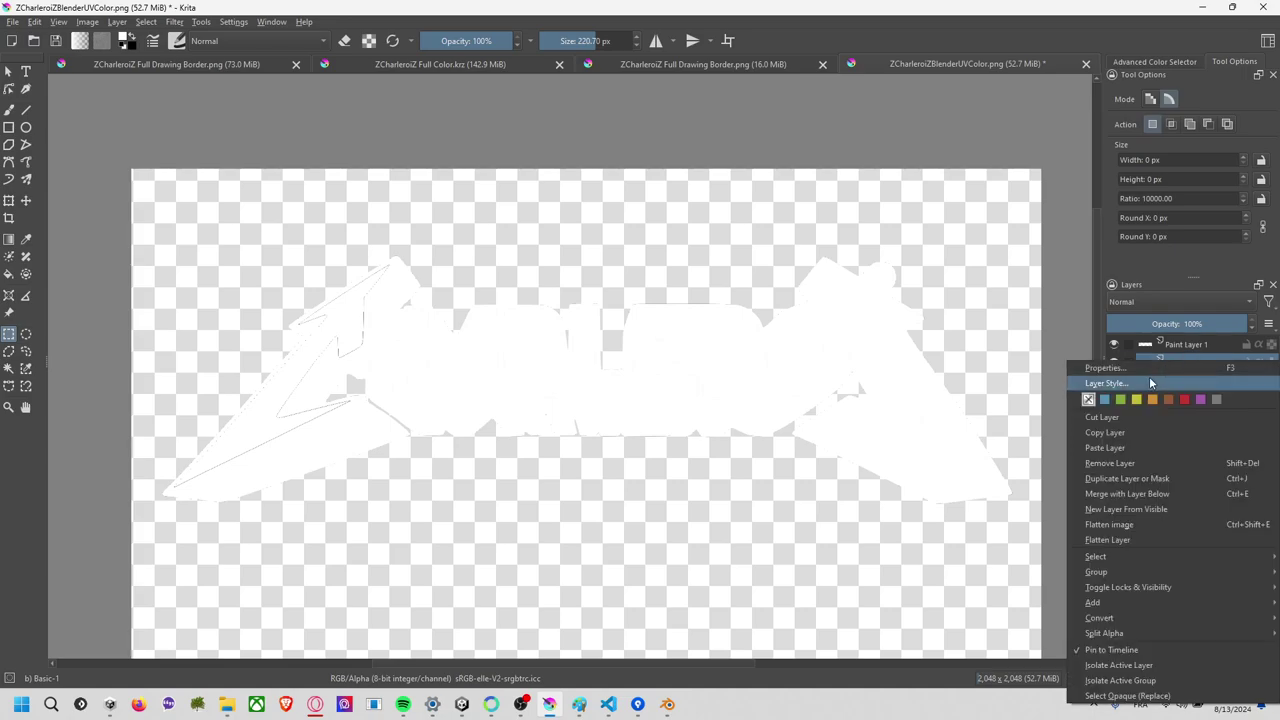
pyautogui.click(1149, 378)
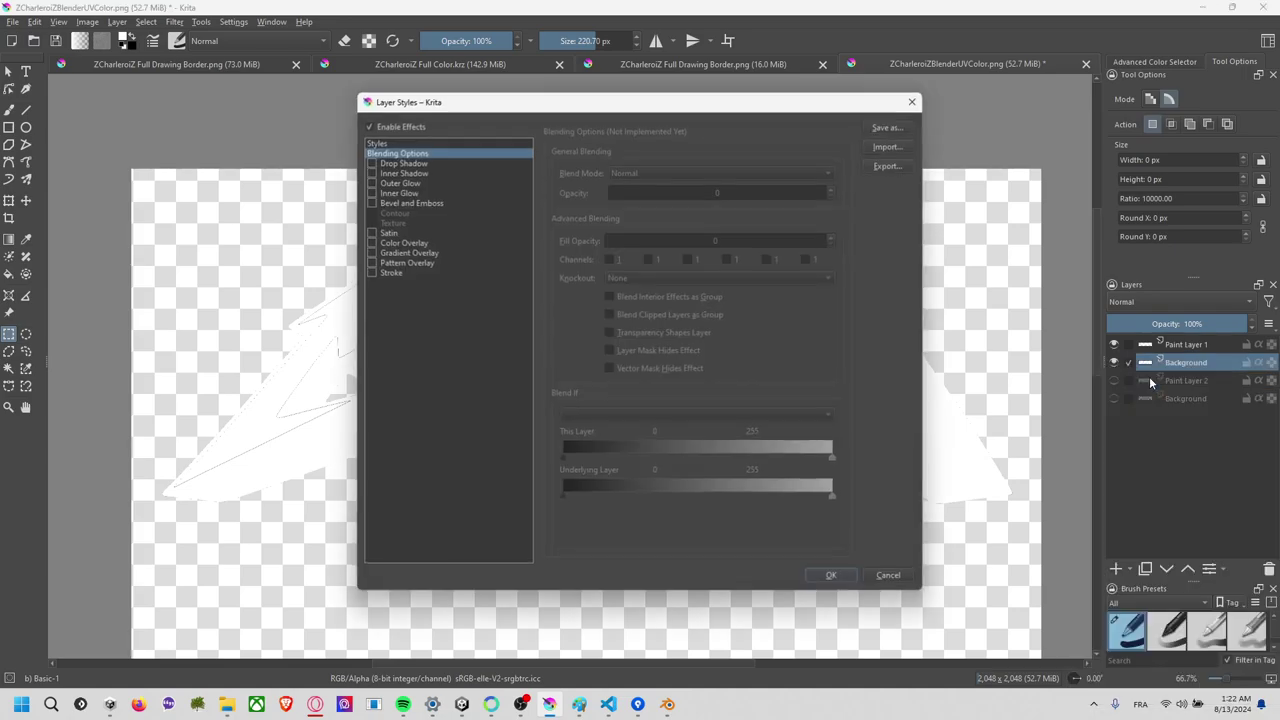
pyautogui.click(370, 272)
pyautogui.moveTo(705, 224); pyautogui.dragTo(897, 237)
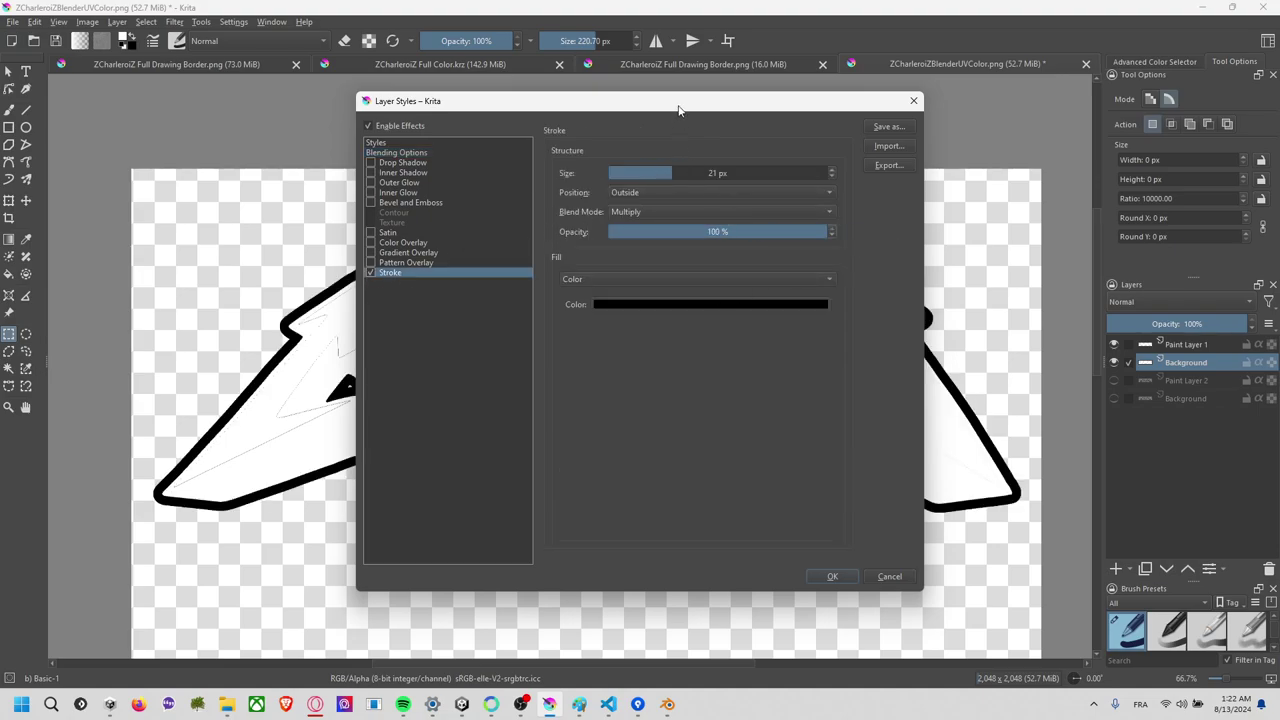
pyautogui.moveTo(678, 110)
pyautogui.mouseDown()
pyautogui.moveTo(700, 504)
pyautogui.moveTo(700, 280)
pyautogui.moveTo(684, 250)
pyautogui.mouseUp()
pyautogui.click(919, 241)
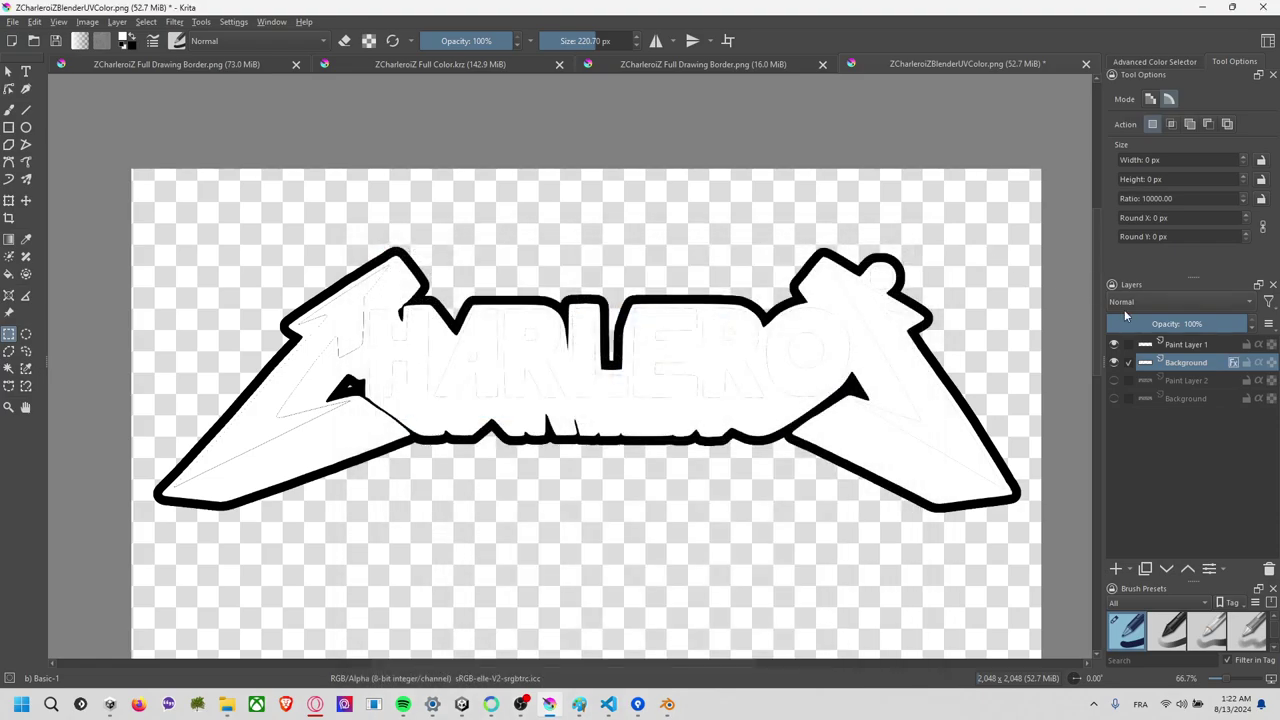
# Make Paint Layer 1 the active layer.
pyautogui.click(1188, 346)
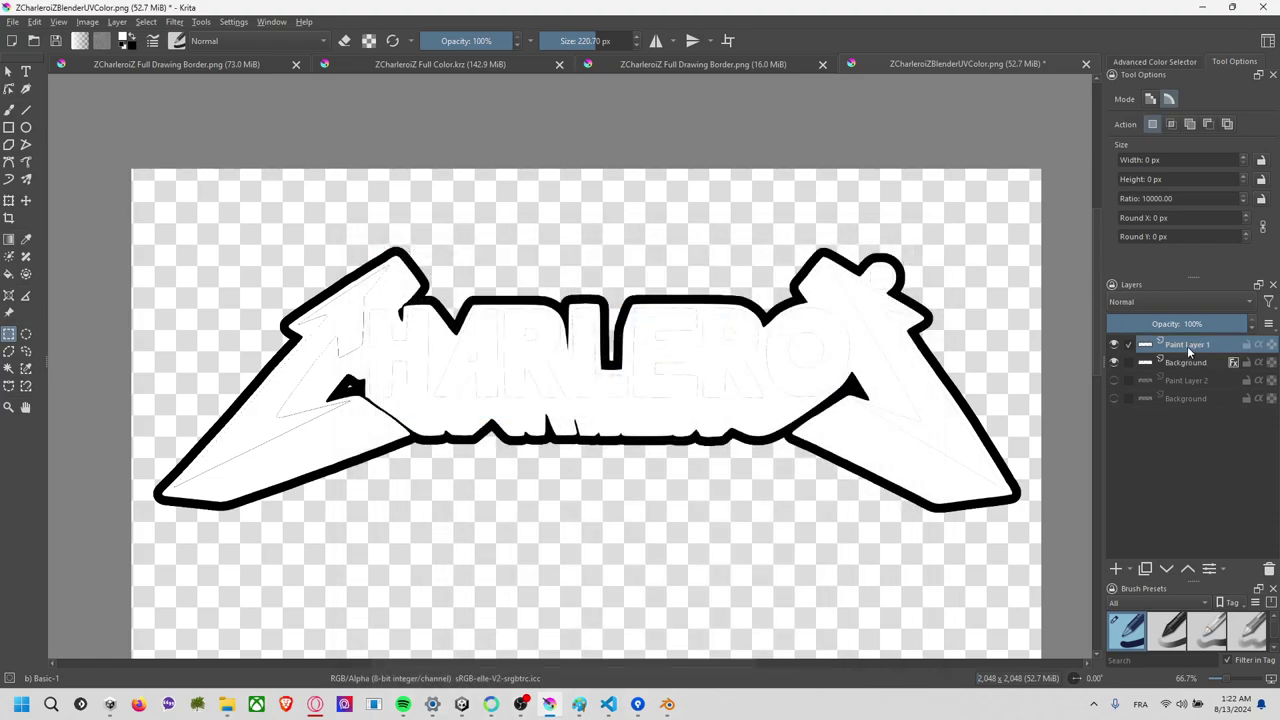
pyautogui.keyDown('ctrl'); pyautogui.scroll(2, 632, 368); pyautogui.keyUp('ctrl')
pyautogui.keyDown('ctrl'); pyautogui.scroll(-2, 632, 368); pyautogui.keyUp('ctrl')
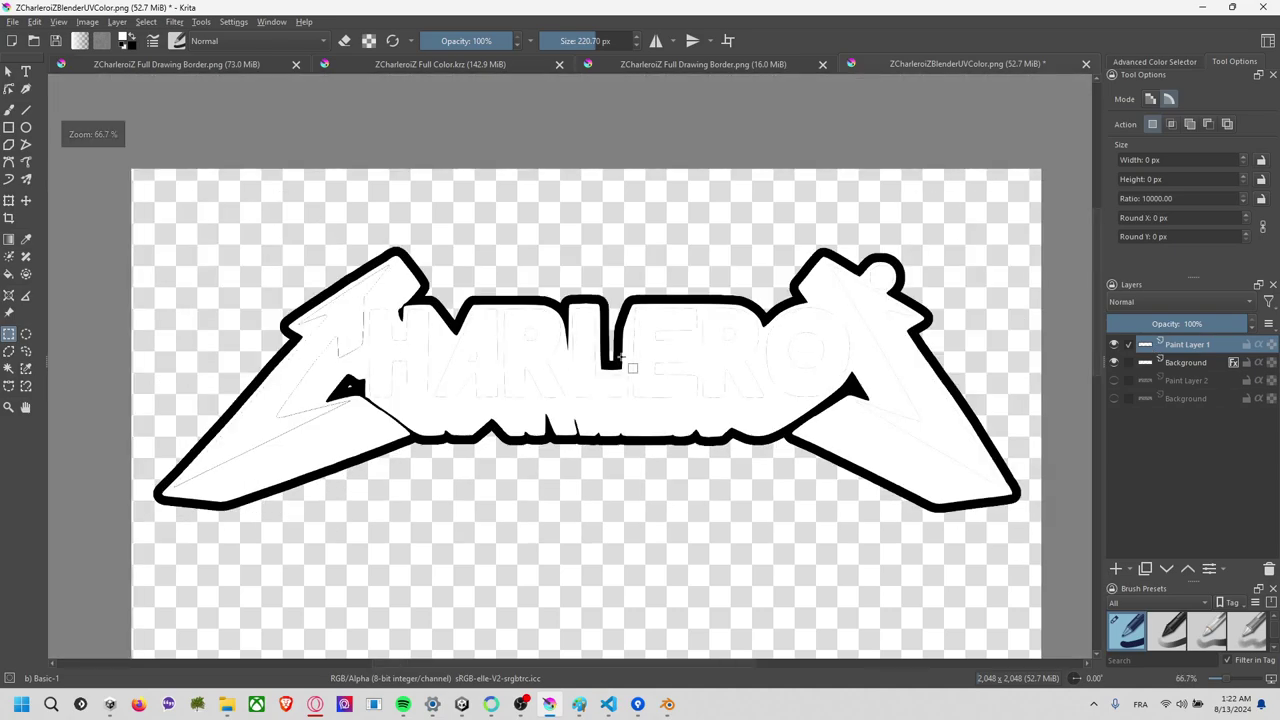
# Enable a Stroke layer style on Paint Layer 1 and reduce its size to 1 px.
pyautogui.rightClick(1185, 348)
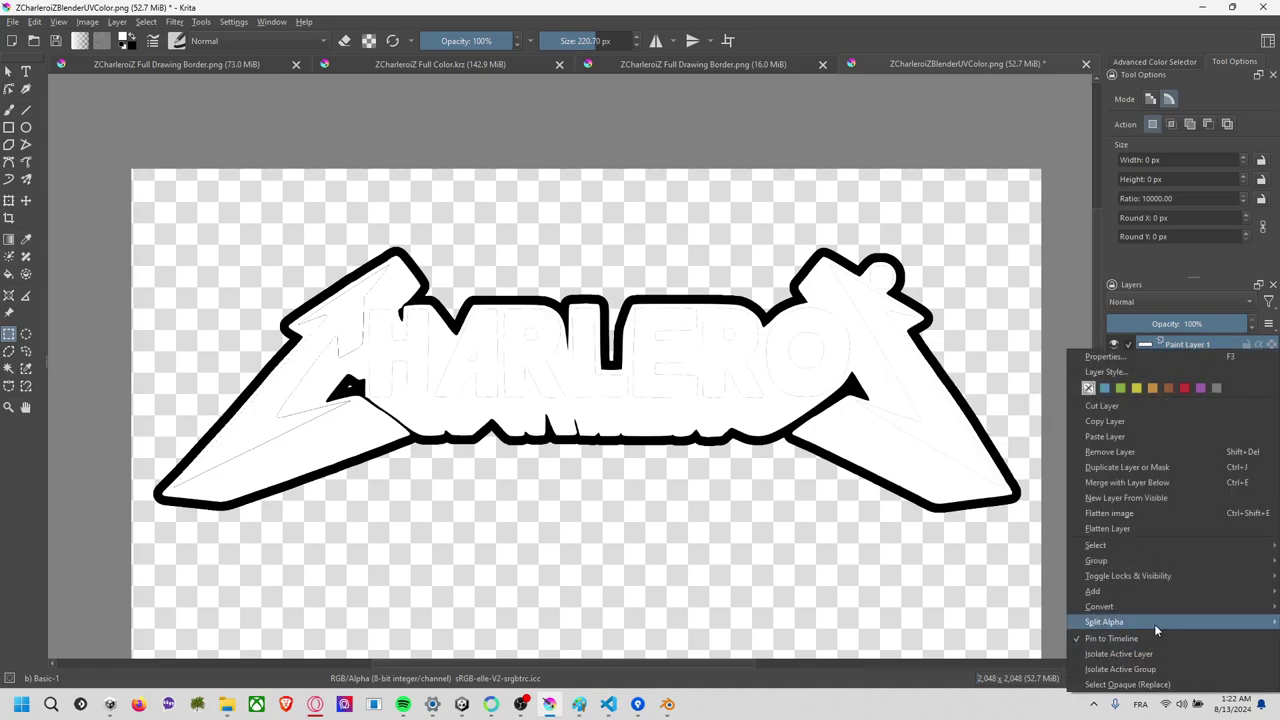
pyautogui.click(1168, 360)
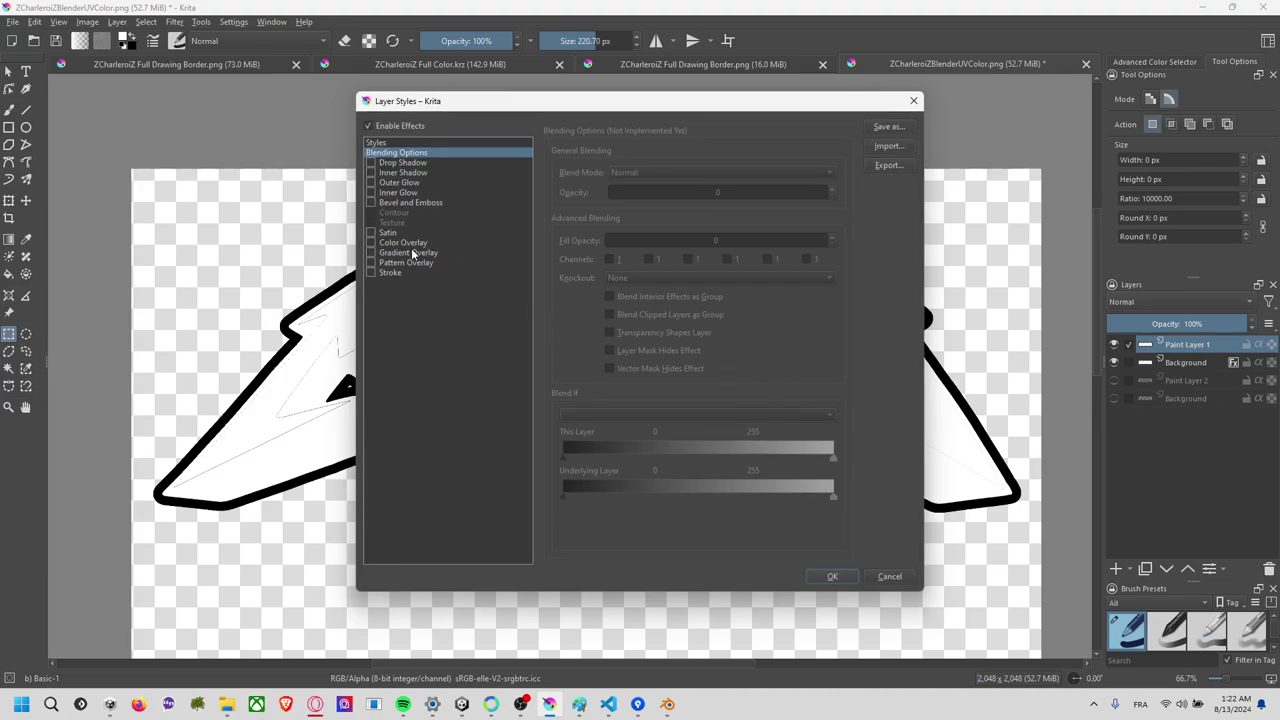
pyautogui.click(424, 273)
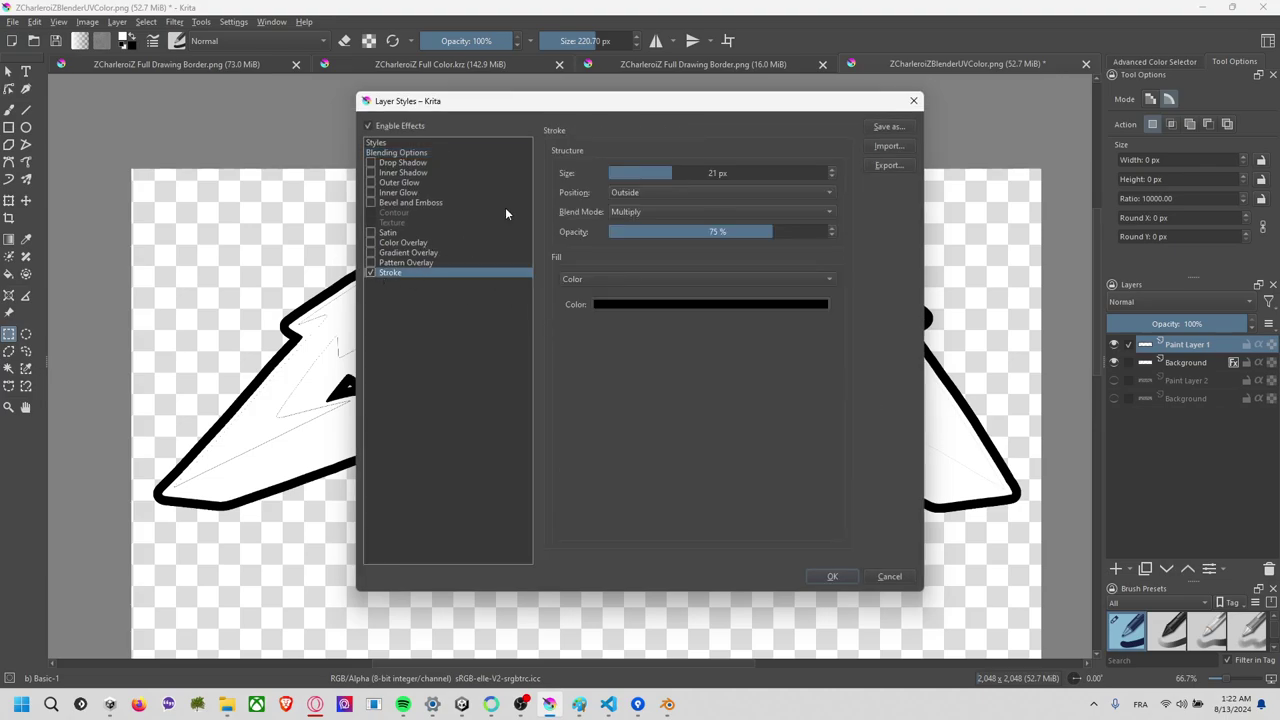
pyautogui.moveTo(598, 107); pyautogui.dragTo(671, 467)
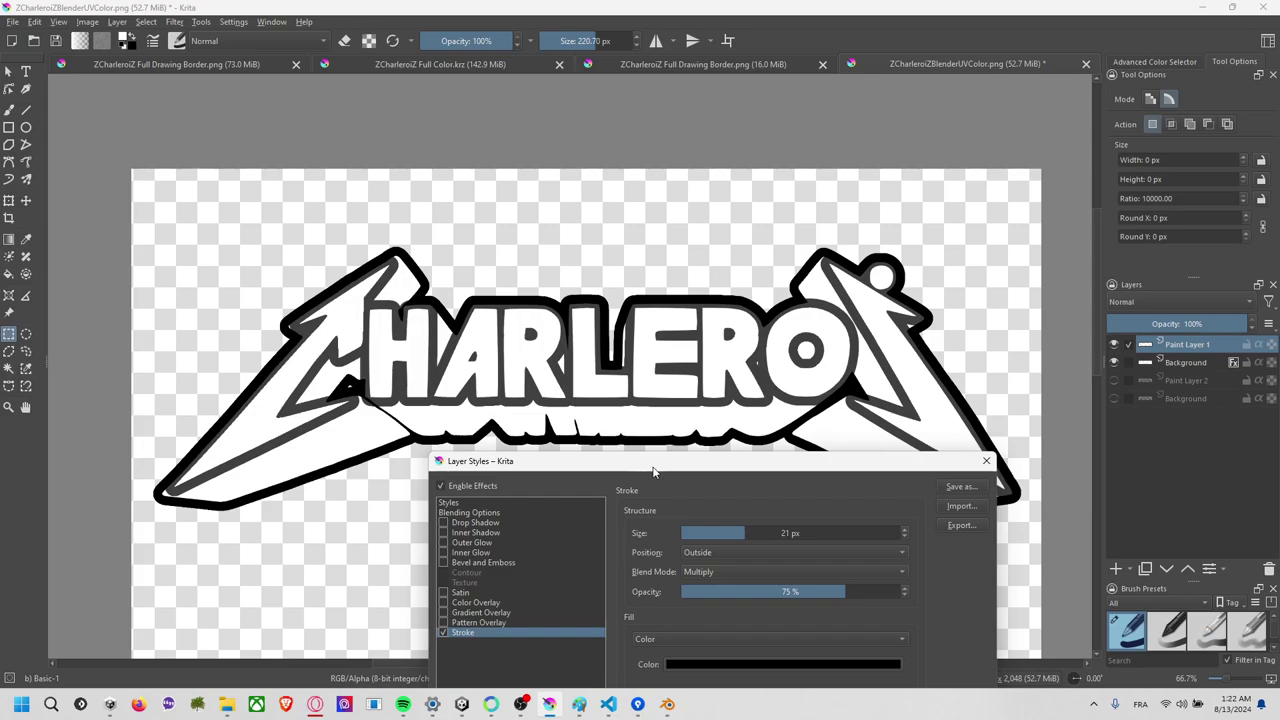
pyautogui.moveTo(653, 470); pyautogui.dragTo(659, 384)
pyautogui.click(729, 449)
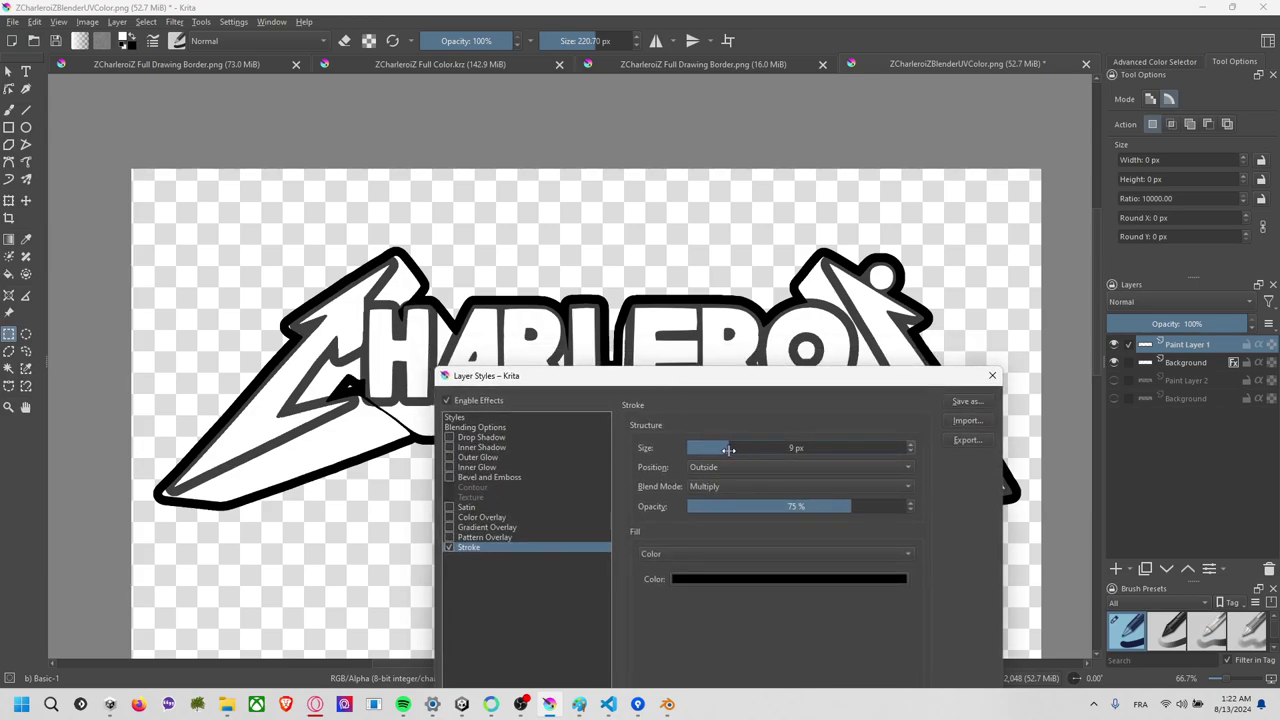
pyautogui.moveTo(729, 449); pyautogui.dragTo(691, 454)
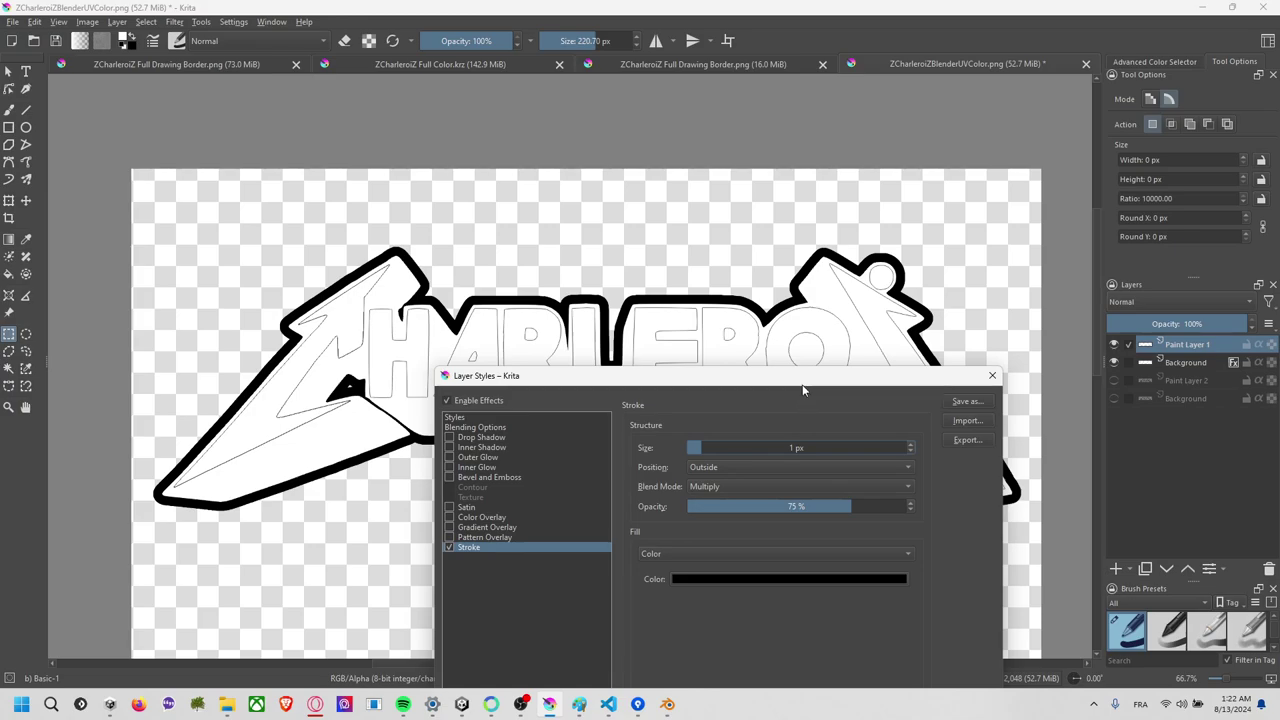
# Set the stroke position to inside, keep Multiply blending, and lower opacity to 11%.
pyautogui.moveTo(802, 389)
pyautogui.mouseDown()
pyautogui.moveTo(685, 442)
pyautogui.moveTo(730, 475)
pyautogui.moveTo(696, 358)
pyautogui.mouseUp()
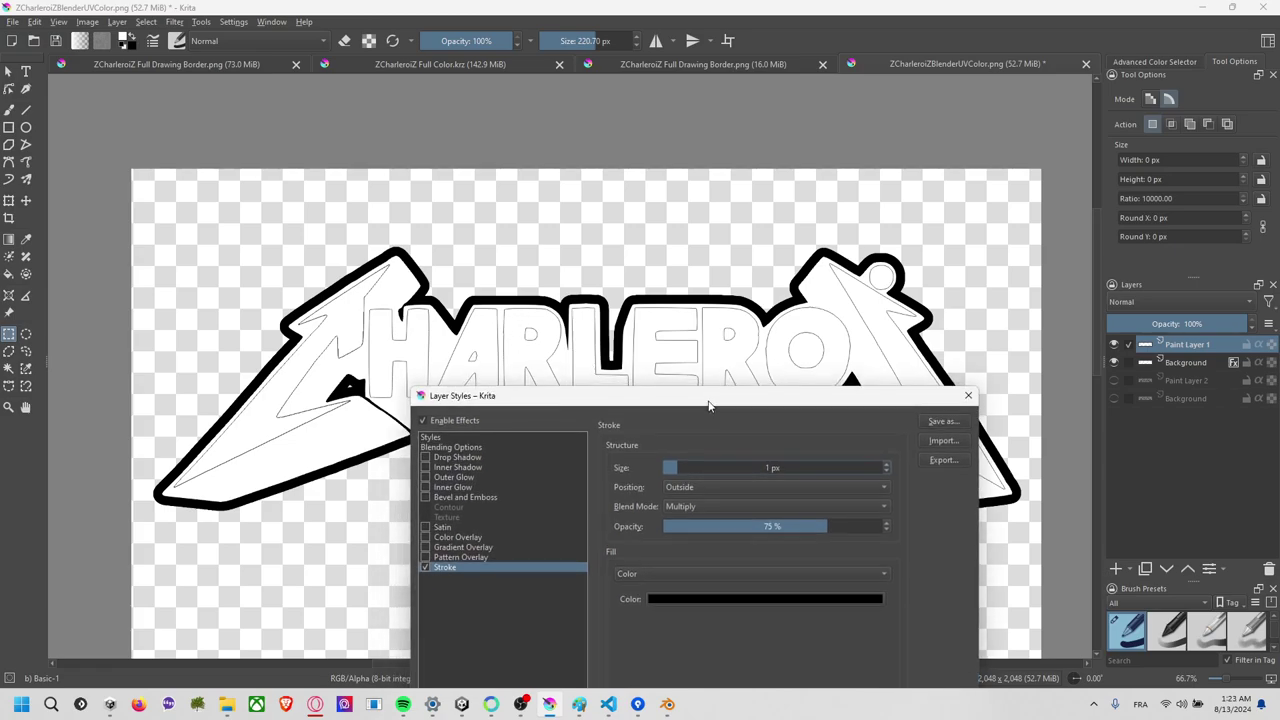
pyautogui.click(713, 441)
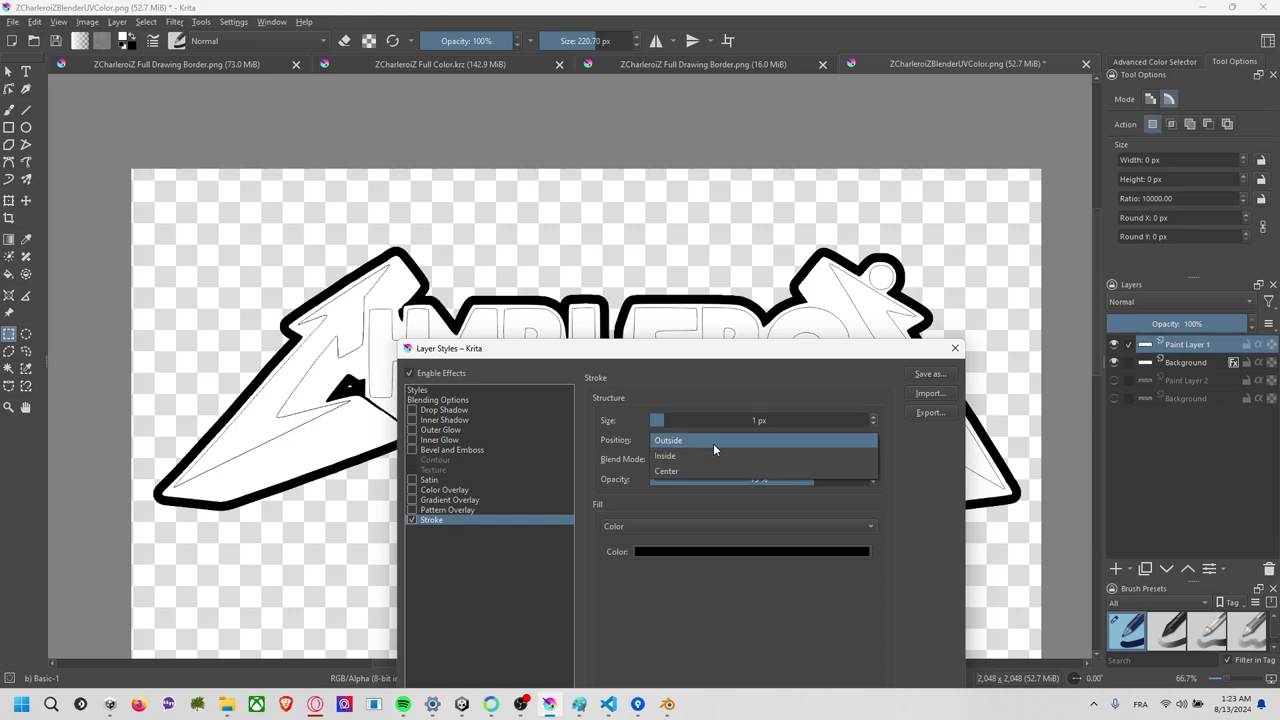
pyautogui.click(713, 443)
pyautogui.press('Down')
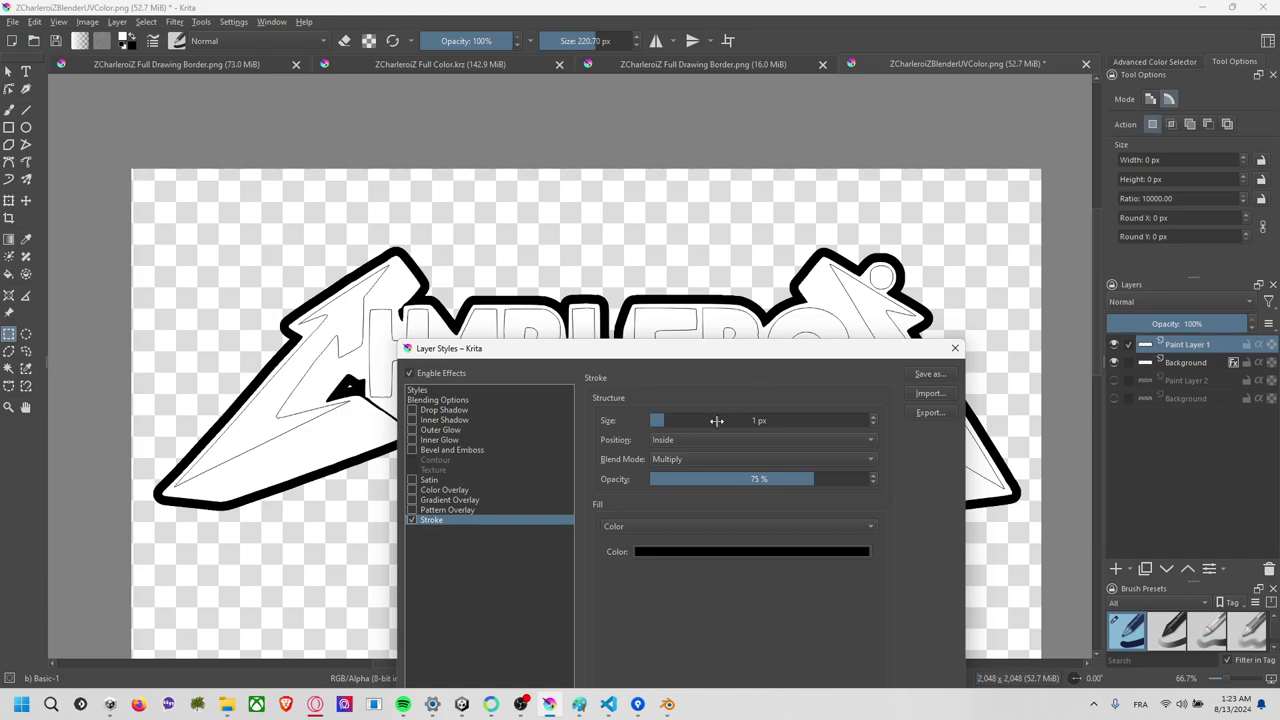
pyautogui.click(757, 459)
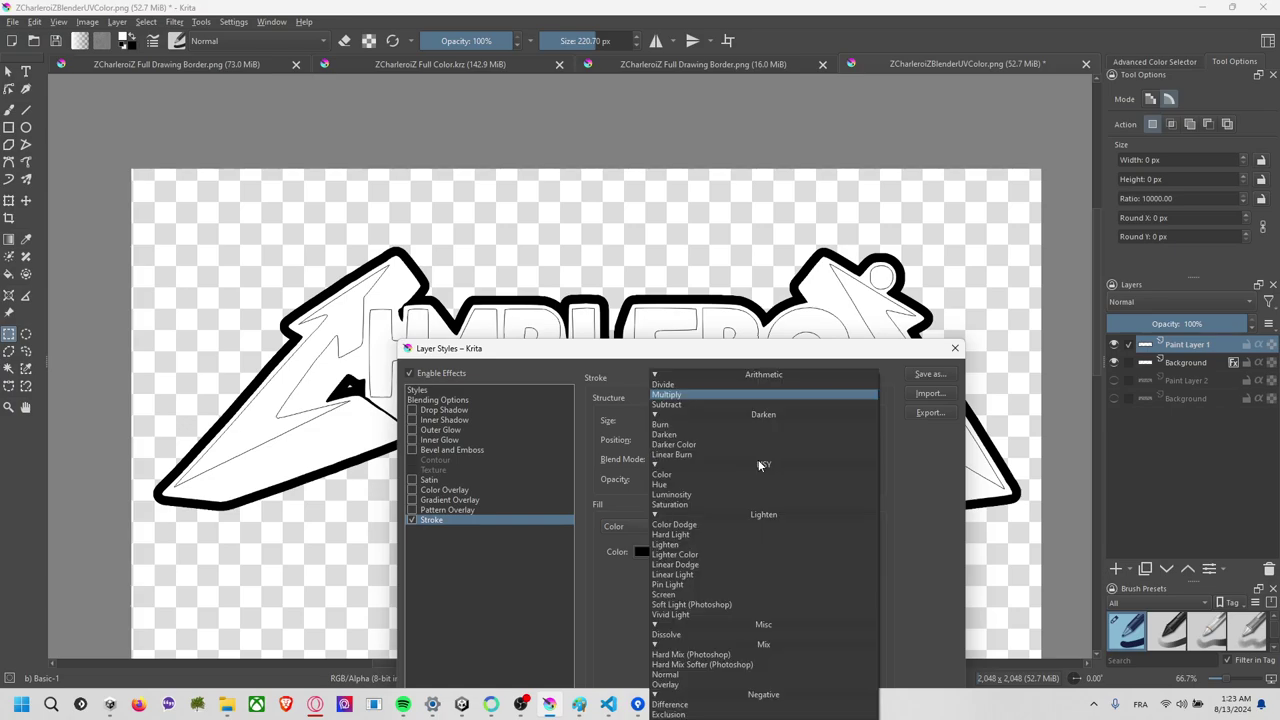
pyautogui.click(662, 373)
pyautogui.moveTo(743, 480); pyautogui.dragTo(673, 482)
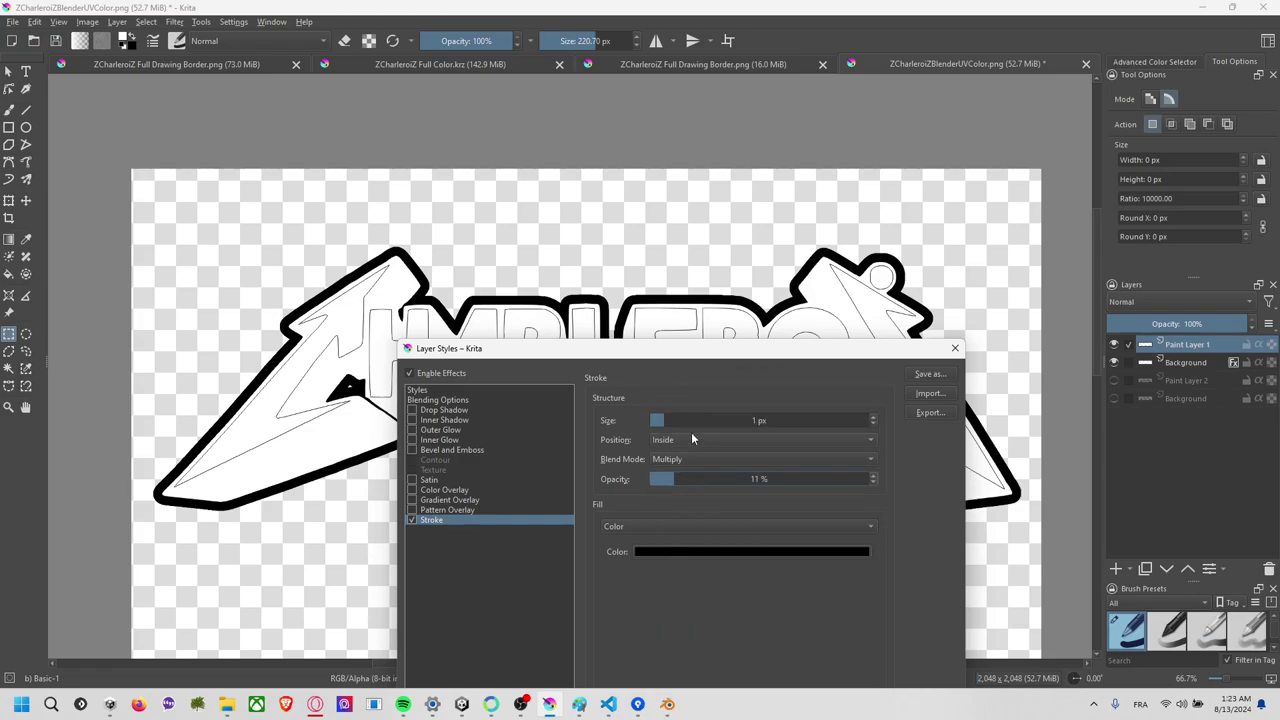
pyautogui.moveTo(727, 360)
pyautogui.mouseDown()
pyautogui.moveTo(663, 435)
pyautogui.moveTo(658, 262)
pyautogui.mouseUp()
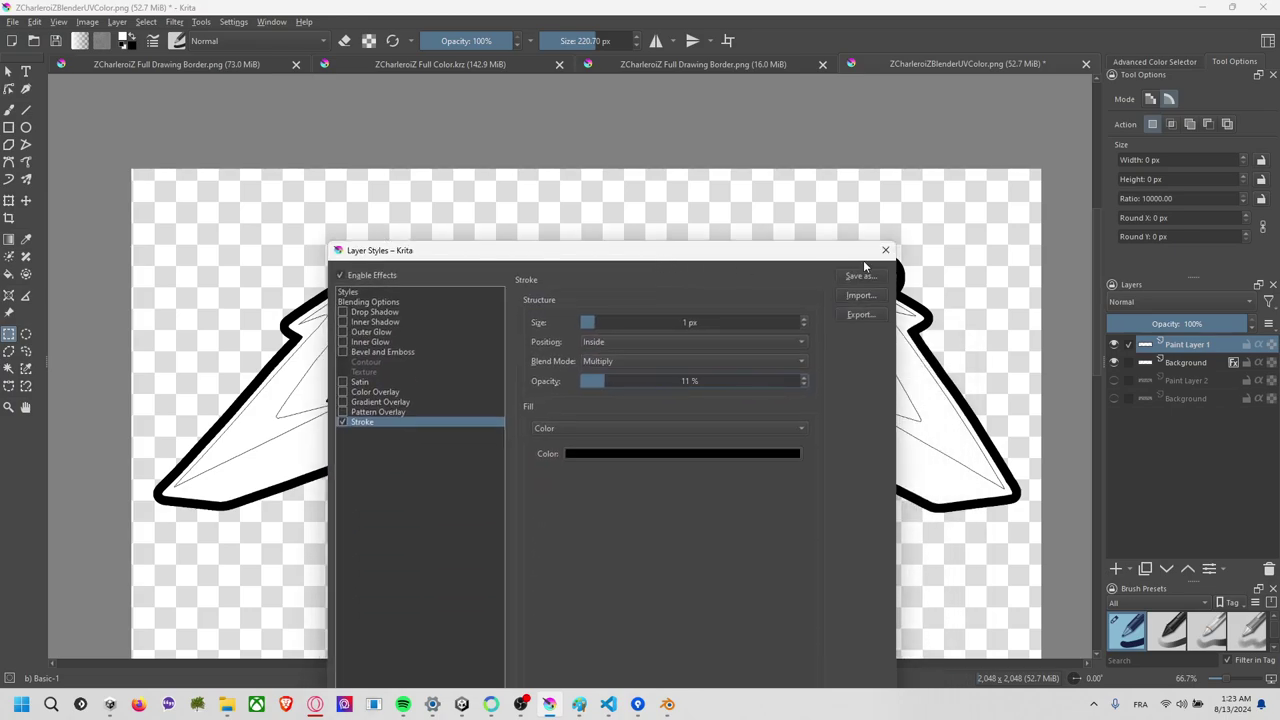
pyautogui.click(886, 250)
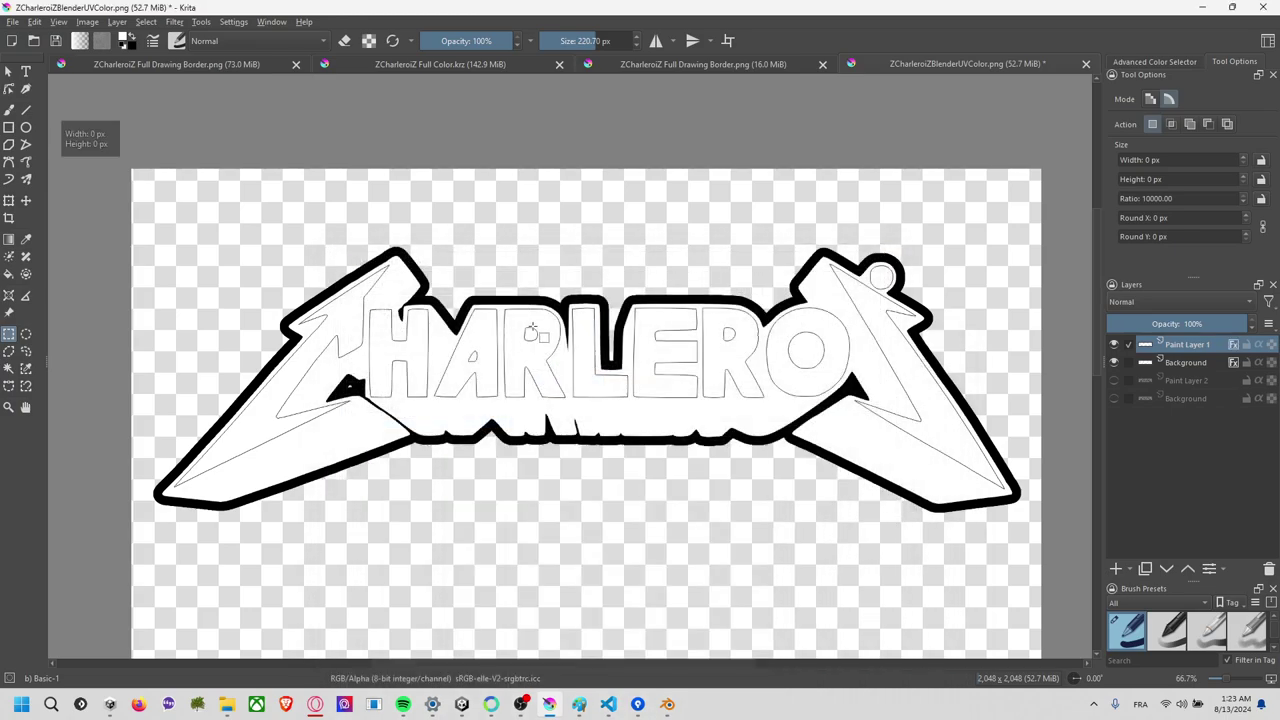
# Zoom out to 33.3% to fit the square canvas and pick the Polygonal Selection tool.
pyautogui.keyDown('ctrl'); pyautogui.scroll(4, 540, 337); pyautogui.keyUp('ctrl')
pyautogui.keyDown('ctrl'); pyautogui.scroll(-4, 539, 336); pyautogui.keyUp('ctrl')
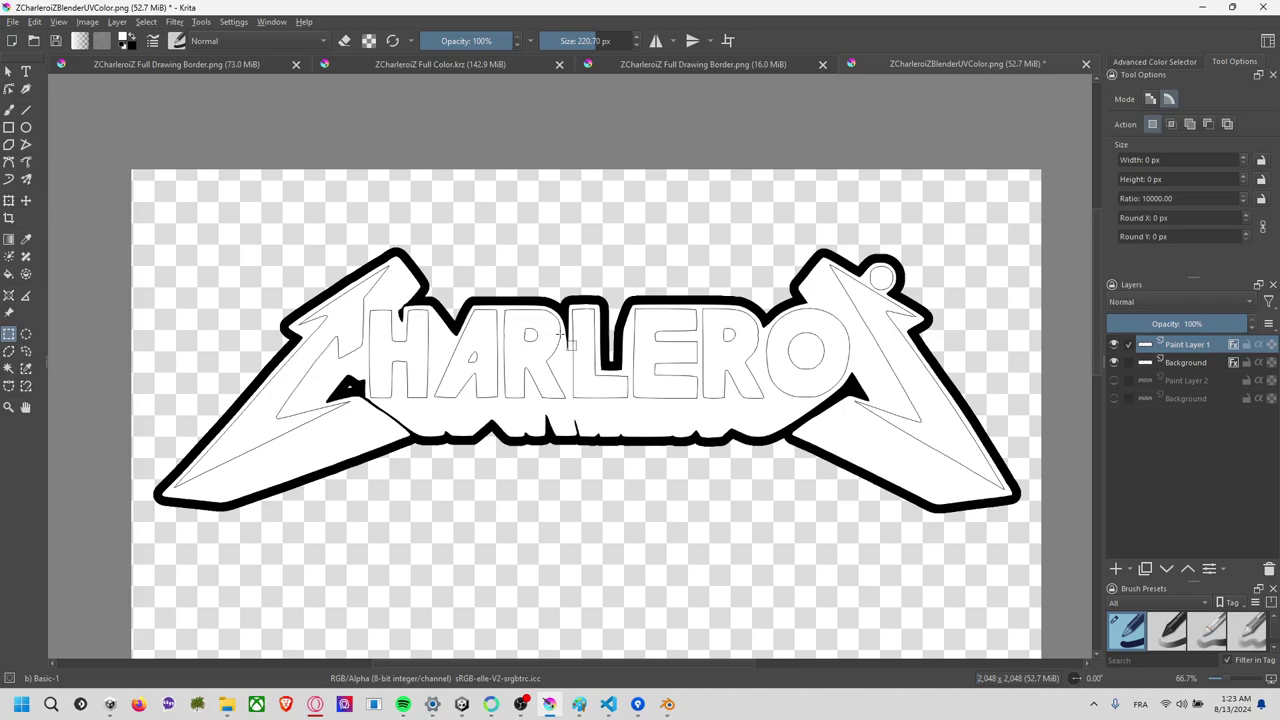
pyautogui.keyDown('ctrl'); pyautogui.scroll(2, 545, 352); pyautogui.keyUp('ctrl')
pyautogui.keyDown('ctrl'); pyautogui.scroll(-3, 523, 362); pyautogui.keyUp('ctrl')
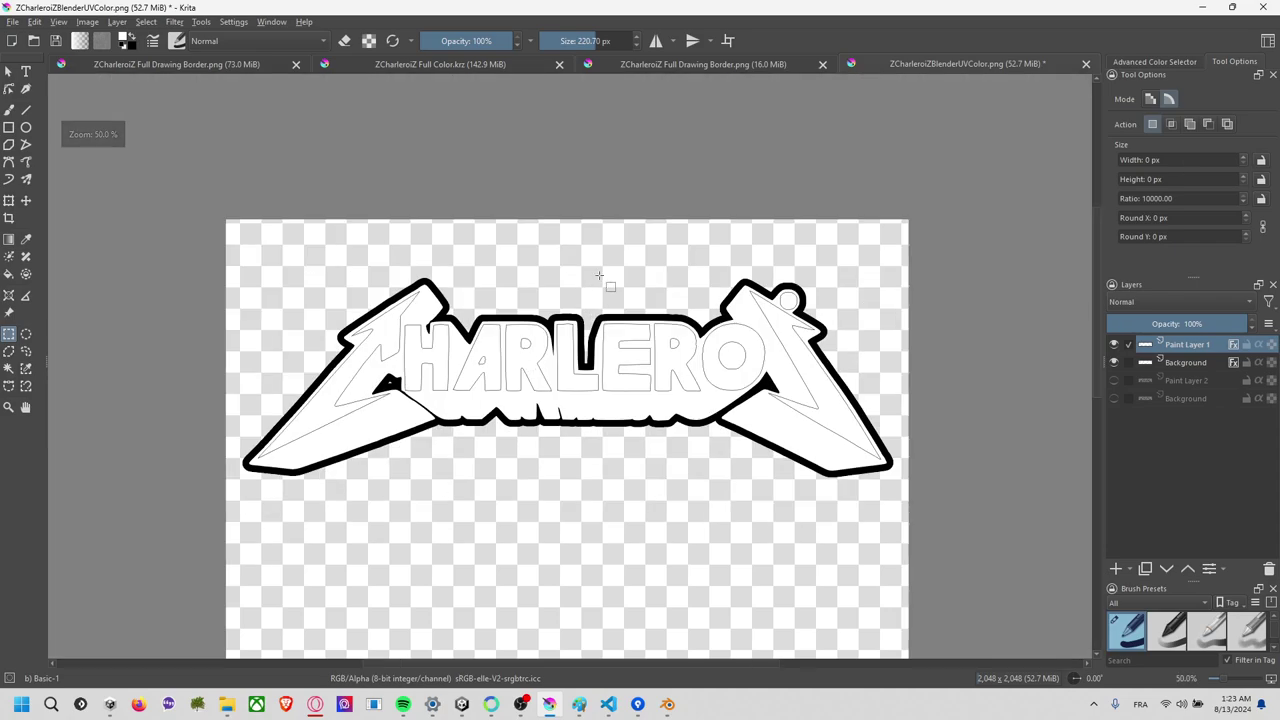
pyautogui.keyDown('ctrl'); pyautogui.scroll(-2, 602, 280); pyautogui.keyUp('ctrl')
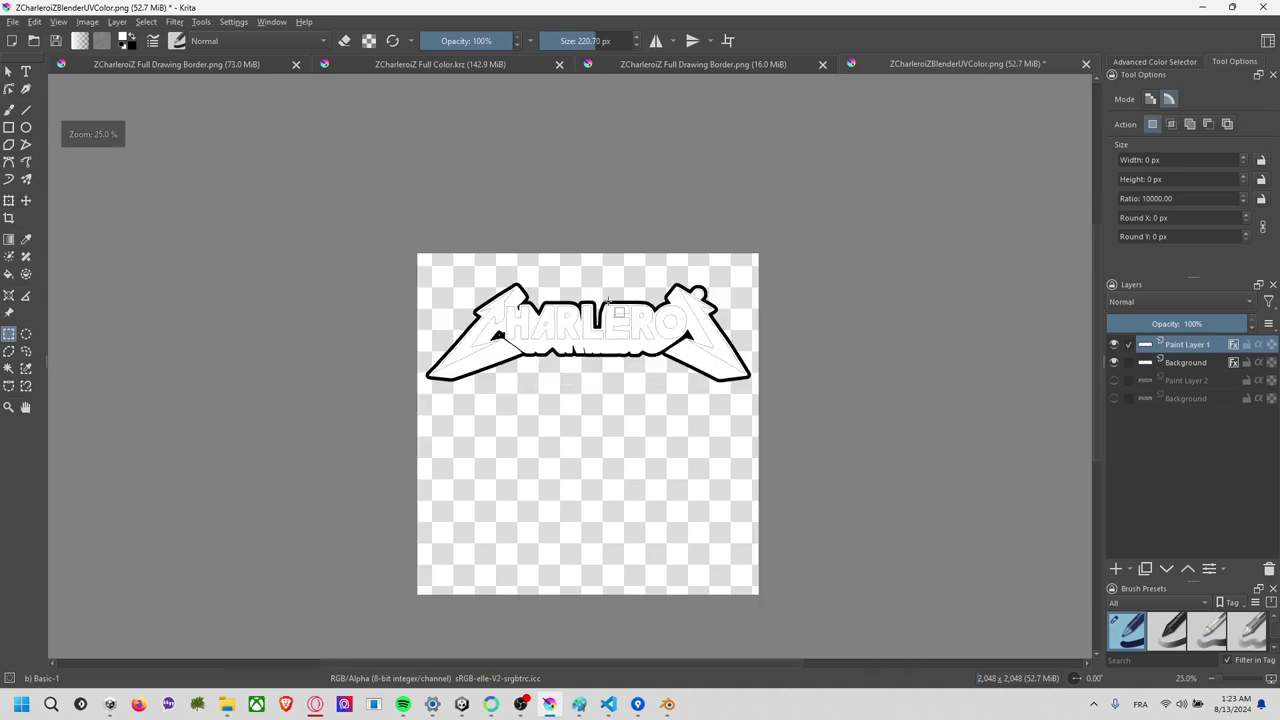
pyautogui.keyDown('ctrl'); pyautogui.scroll(2, 608, 298); pyautogui.keyUp('ctrl')
pyautogui.keyDown('ctrl'); pyautogui.scroll(-1, 610, 300); pyautogui.keyUp('ctrl')
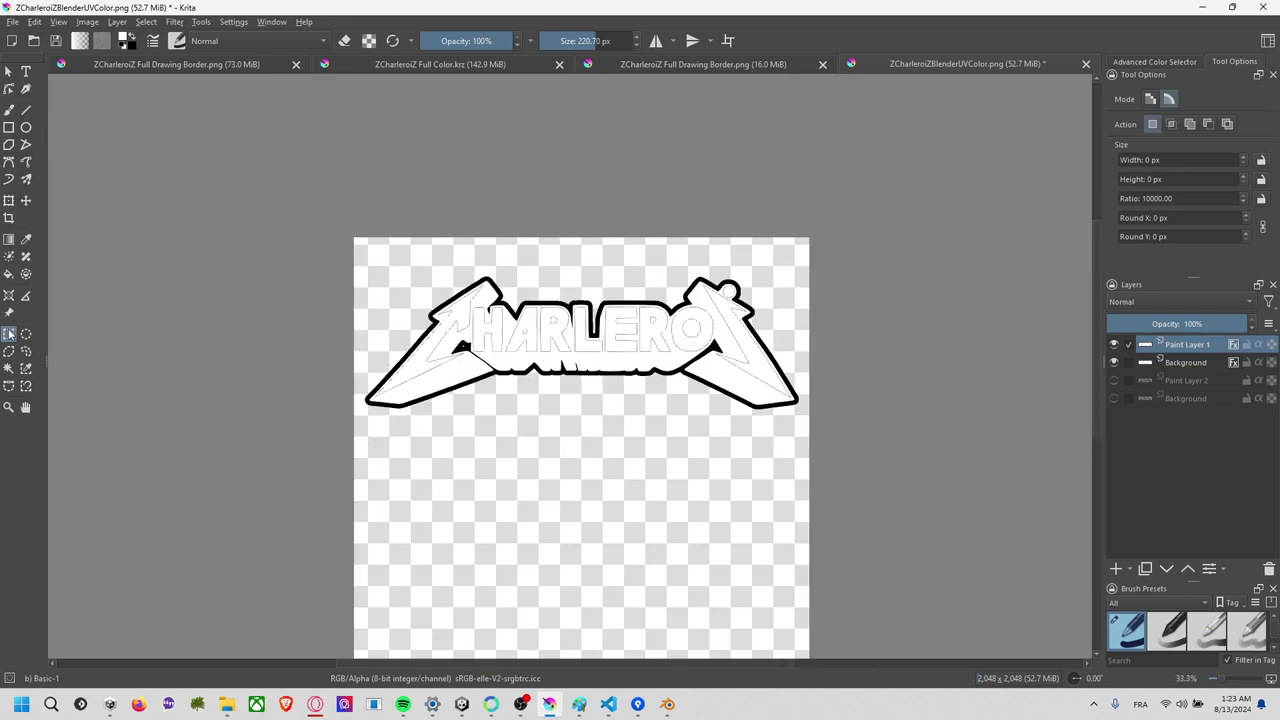
pyautogui.click(27, 351)
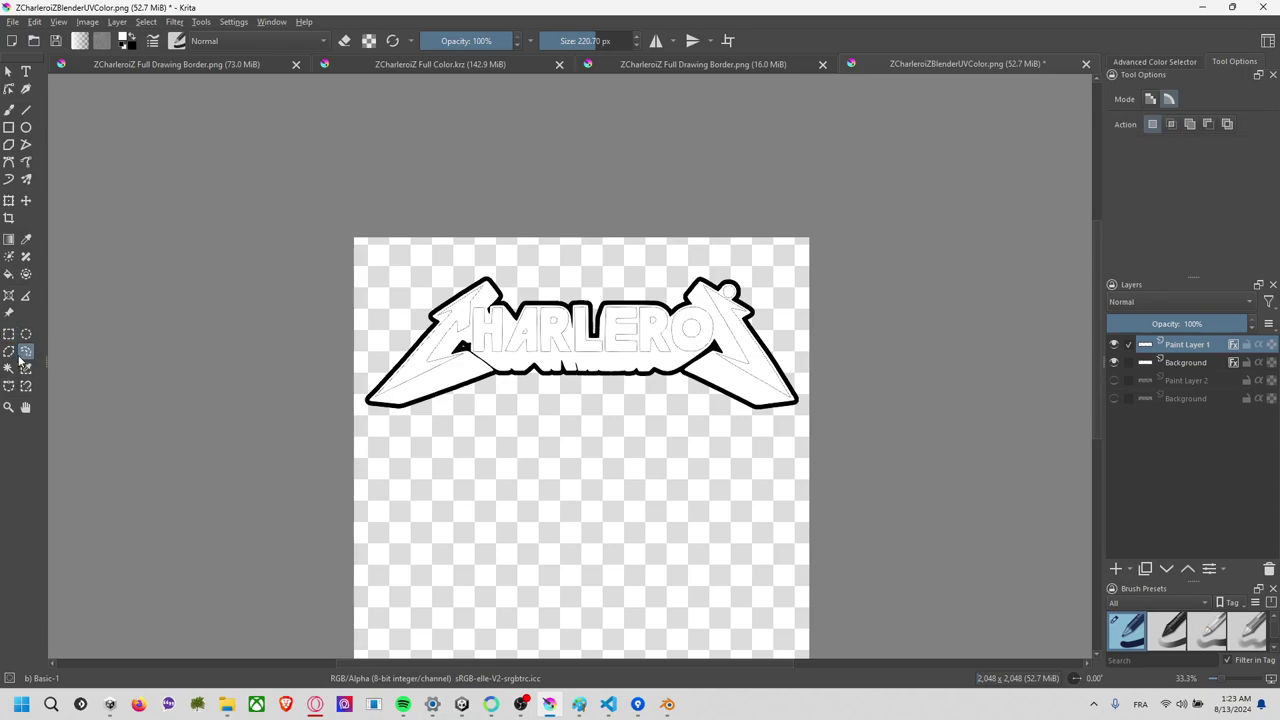
# Start a zigzag polygon selection around the logo's upper left and top middle.
pyautogui.click(9, 351)
pyautogui.click(386, 323)
pyautogui.click(367, 287)
pyautogui.click(412, 268)
pyautogui.click(394, 245)
pyautogui.click(438, 262)
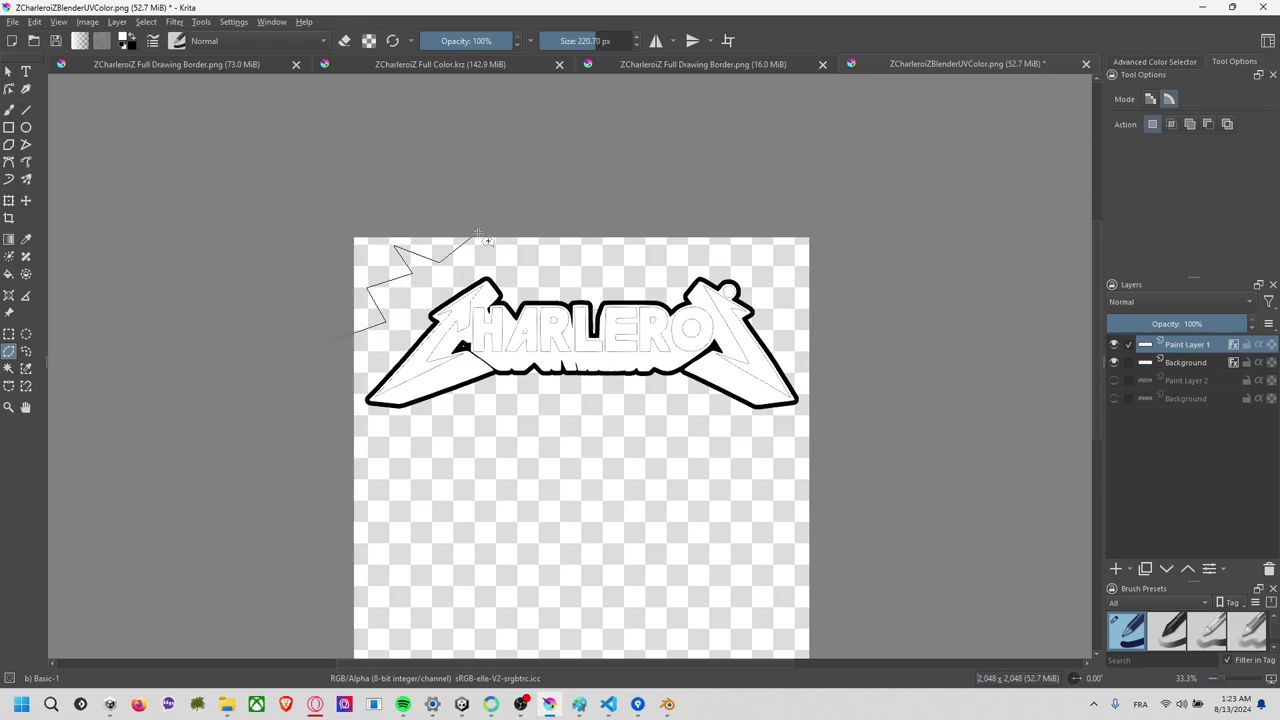
pyautogui.click(566, 229)
pyautogui.click(574, 266)
pyautogui.click(529, 271)
pyautogui.click(611, 270)
pyautogui.click(613, 245)
# Continue the spiky points across the top right and down the logo's right side.
pyautogui.click(628, 238)
pyautogui.click(675, 255)
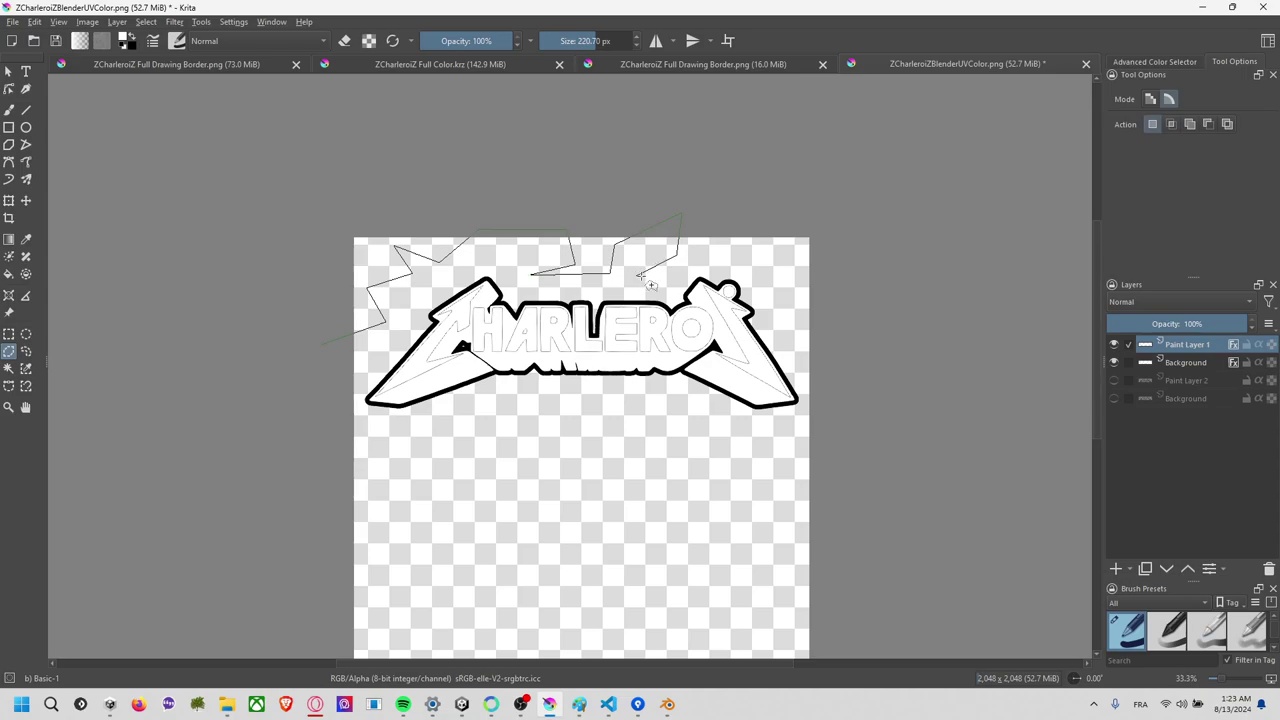
pyautogui.click(641, 275)
pyautogui.click(711, 251)
pyautogui.click(763, 258)
pyautogui.click(775, 238)
pyautogui.click(789, 216)
pyautogui.click(797, 266)
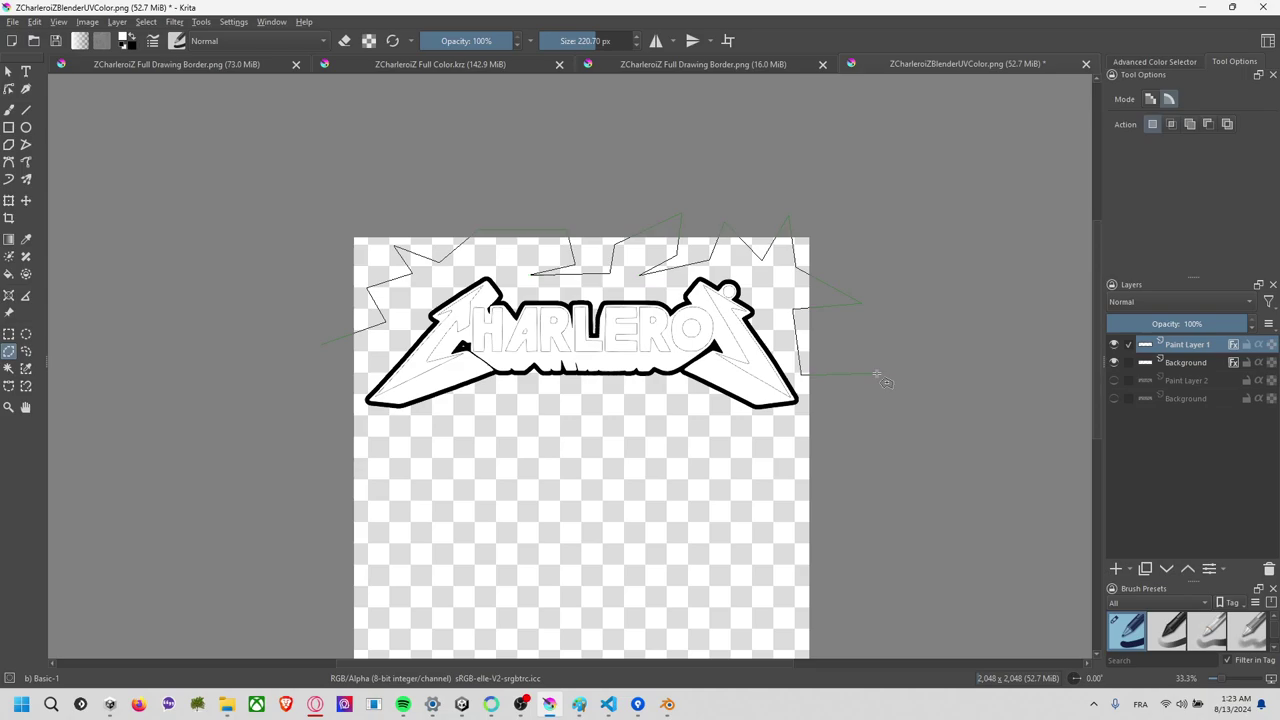
# Add jagged points below the logo, close the starburst selection, and insert a new paint layer.
pyautogui.click(791, 437)
pyautogui.click(692, 411)
pyautogui.click(578, 429)
pyautogui.click(519, 475)
pyautogui.click(497, 420)
pyautogui.click(420, 460)
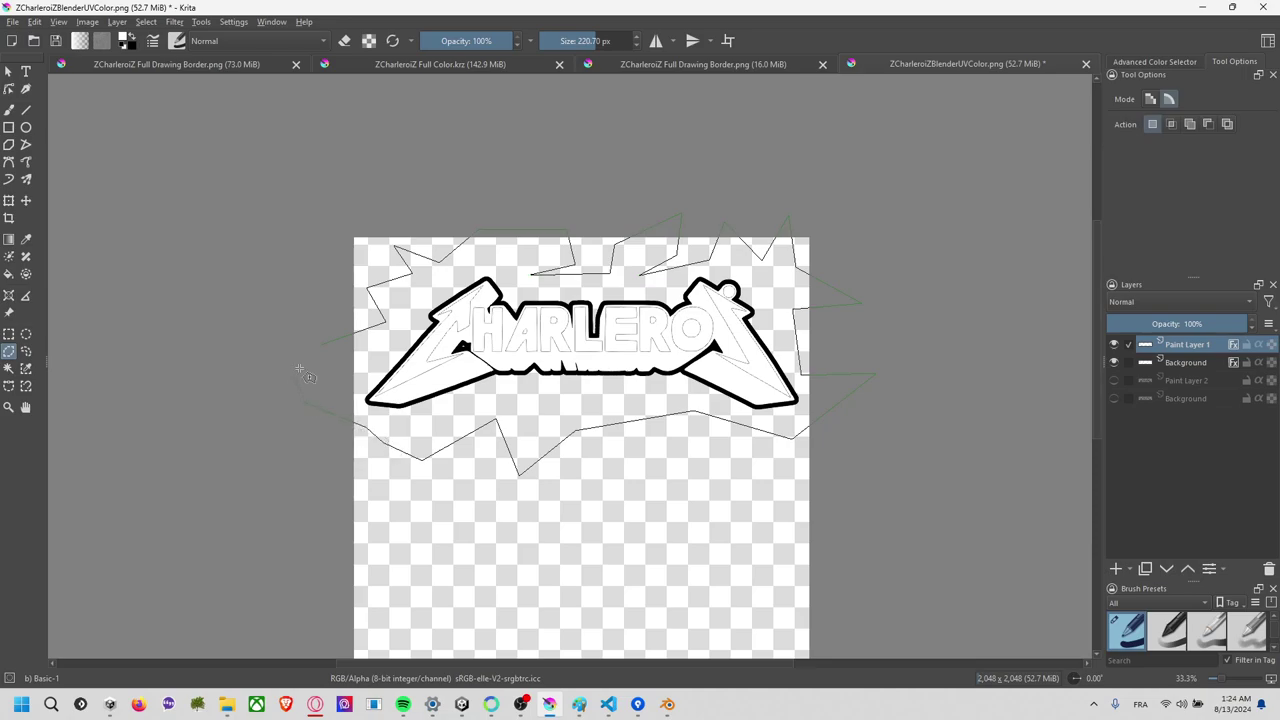
pyautogui.doubleClick(323, 346)
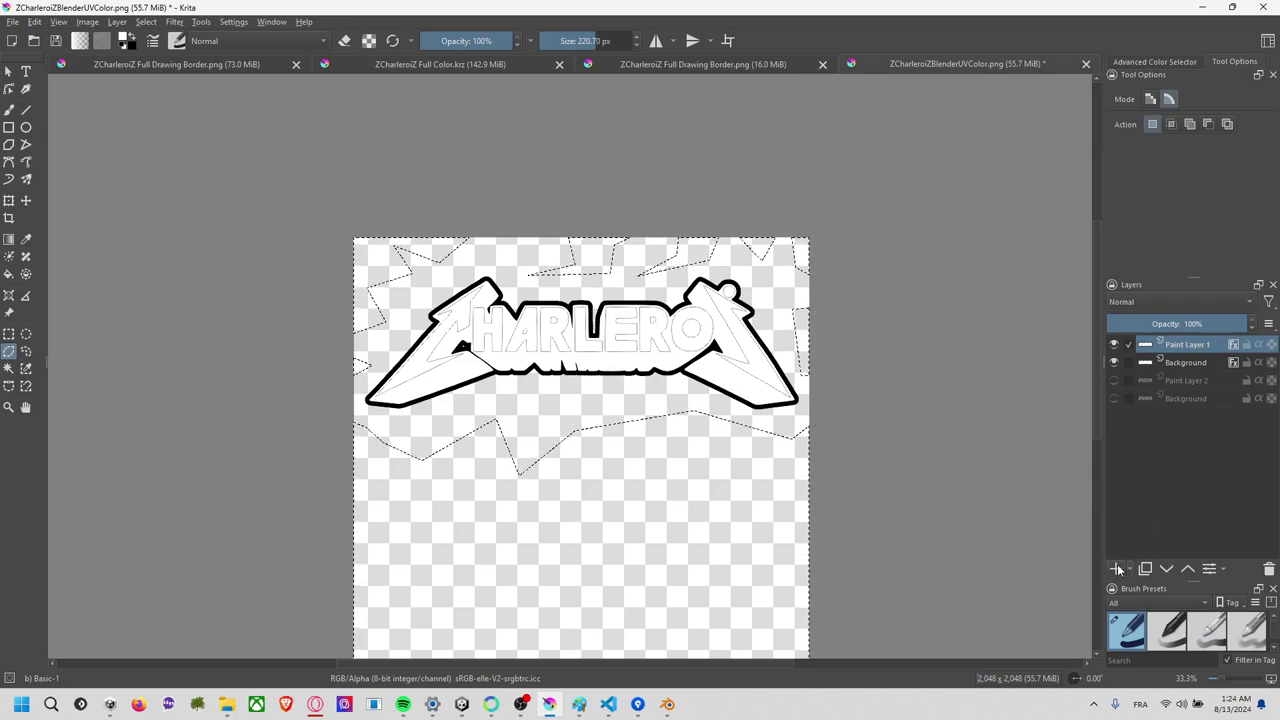
pyautogui.press('Insert')
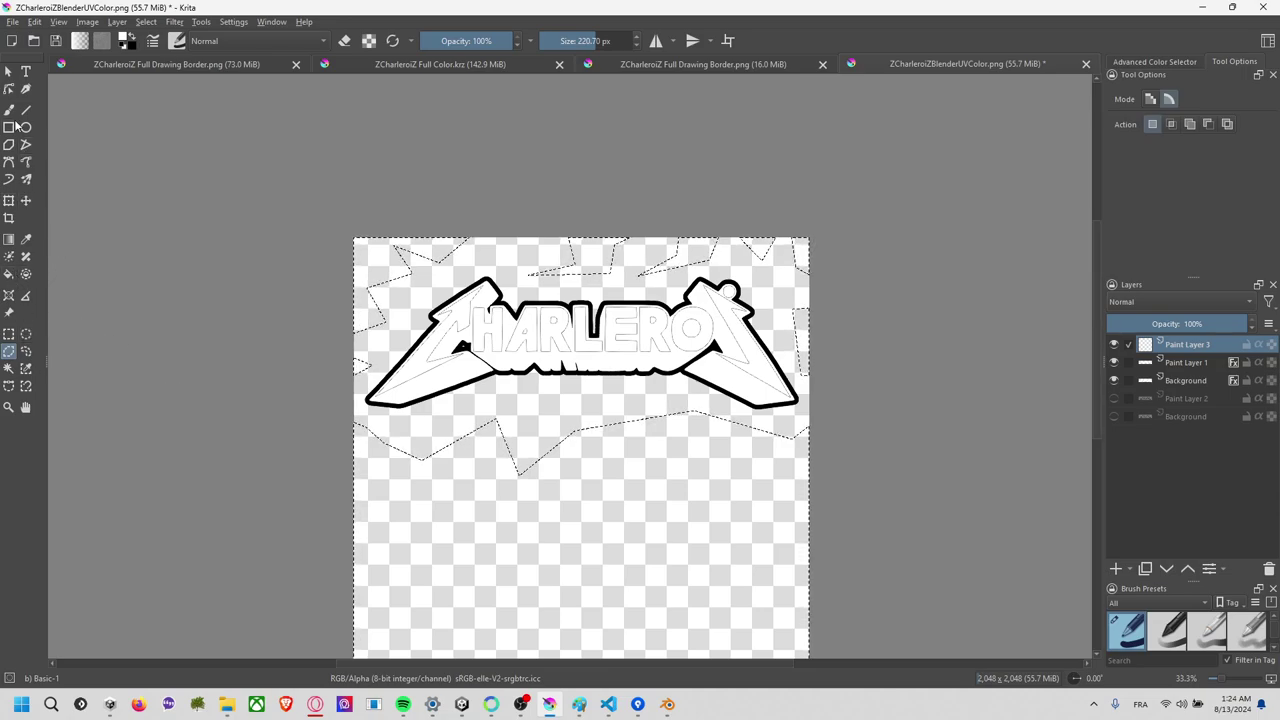
# Select the Freehand Brush with black as the paint colour.
pyautogui.click(9, 110)
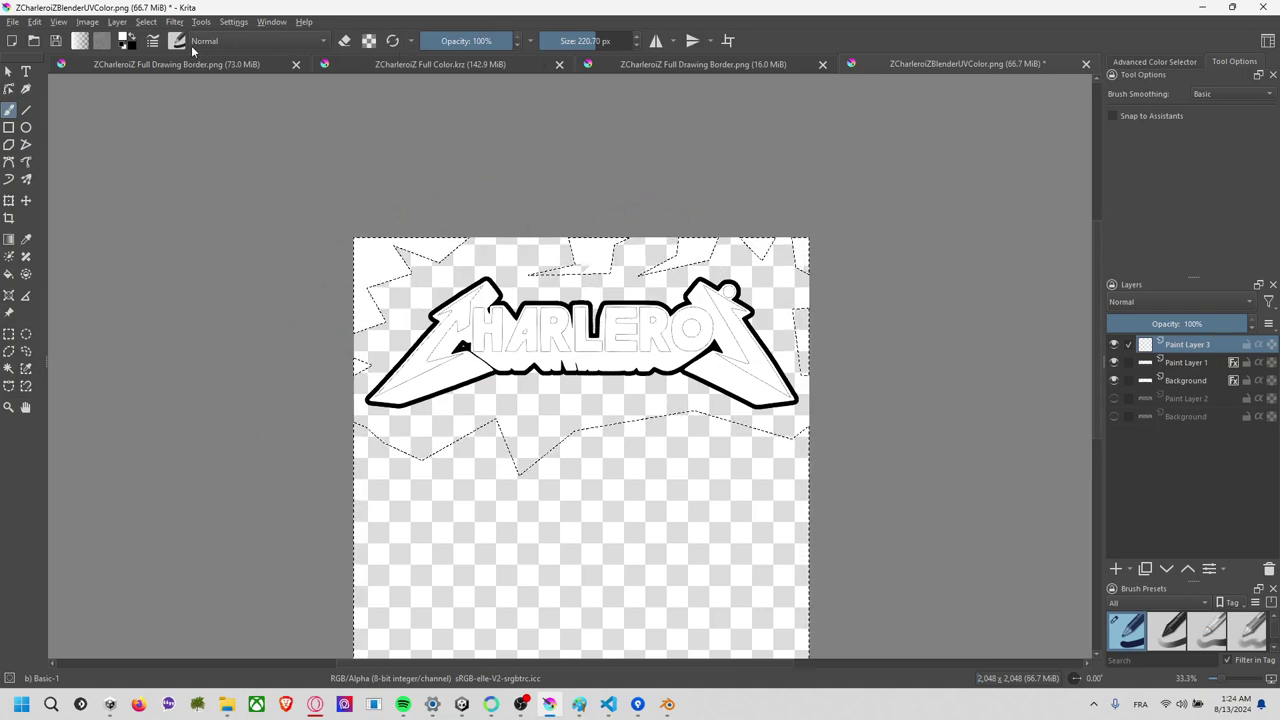
pyautogui.click(130, 45)
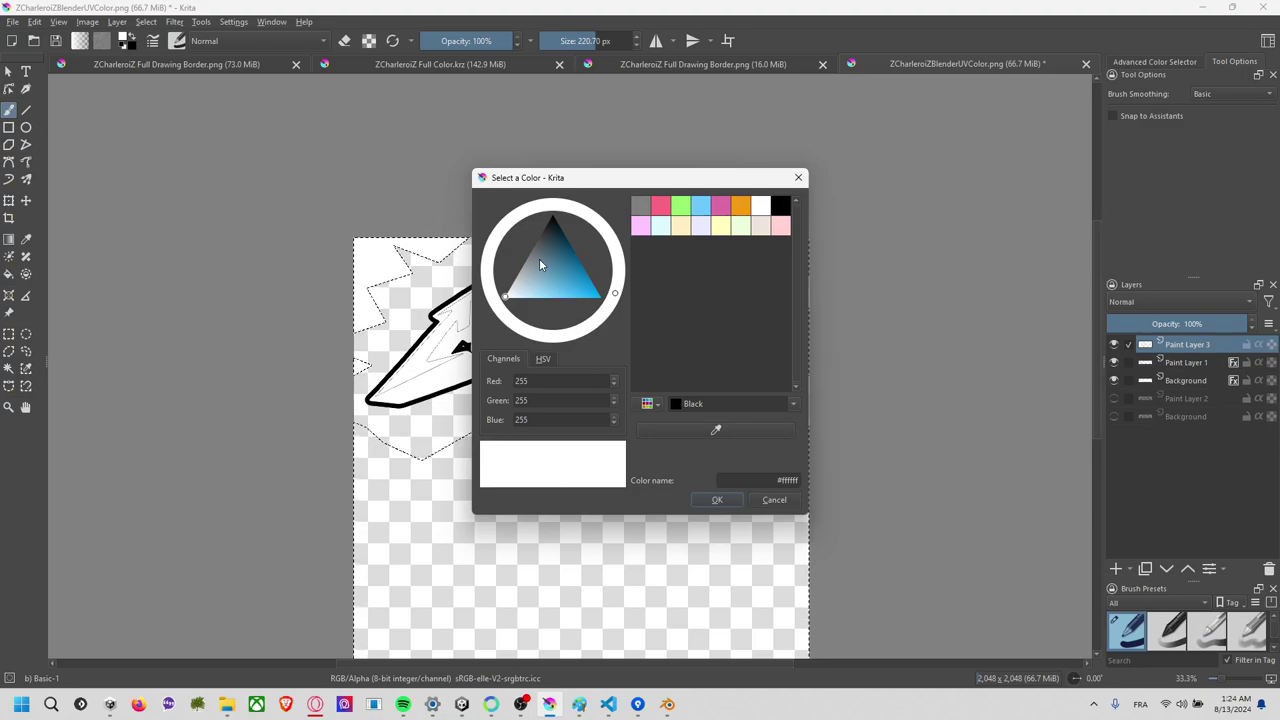
pyautogui.click(539, 263)
pyautogui.click(717, 499)
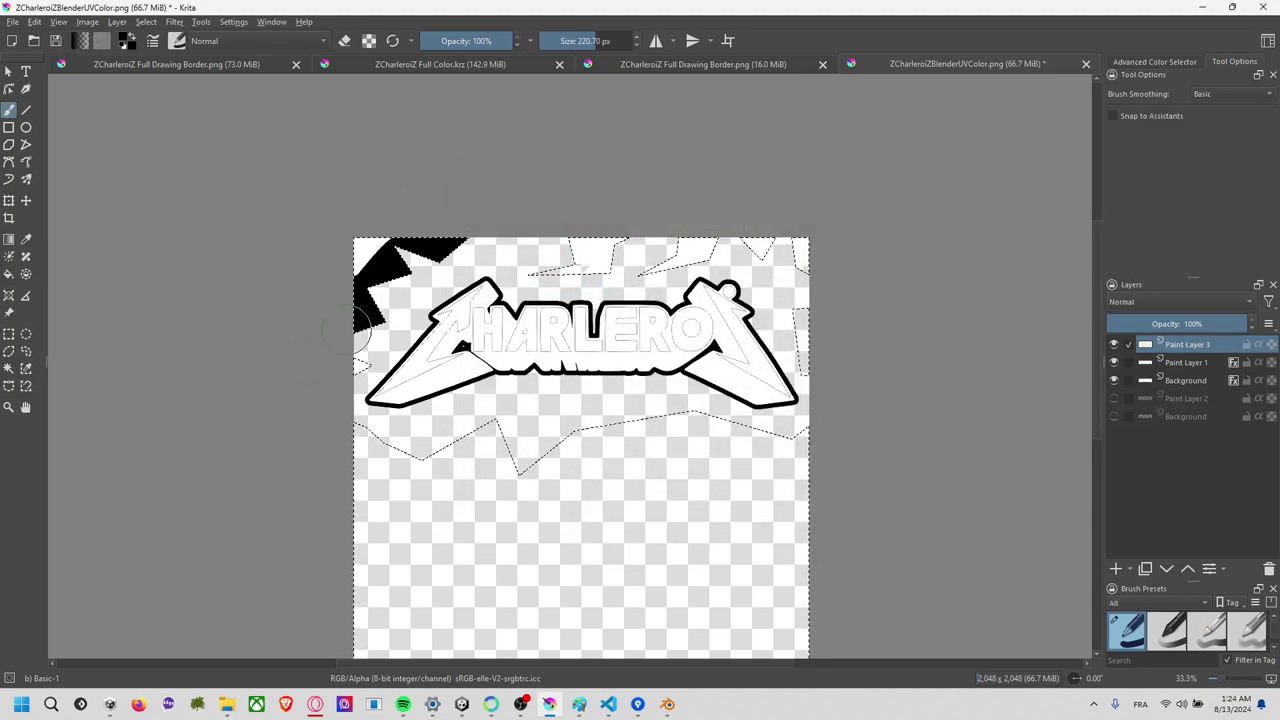
# Paint black along the left edge, a band at the lower left, and between the top spikes.
pyautogui.moveTo(345, 328); pyautogui.dragTo(352, 368)
pyautogui.moveTo(395, 505)
pyautogui.mouseDown()
pyautogui.moveTo(300, 427)
pyautogui.moveTo(749, 471)
pyautogui.moveTo(814, 428)
pyautogui.moveTo(633, 432)
pyautogui.mouseUp()
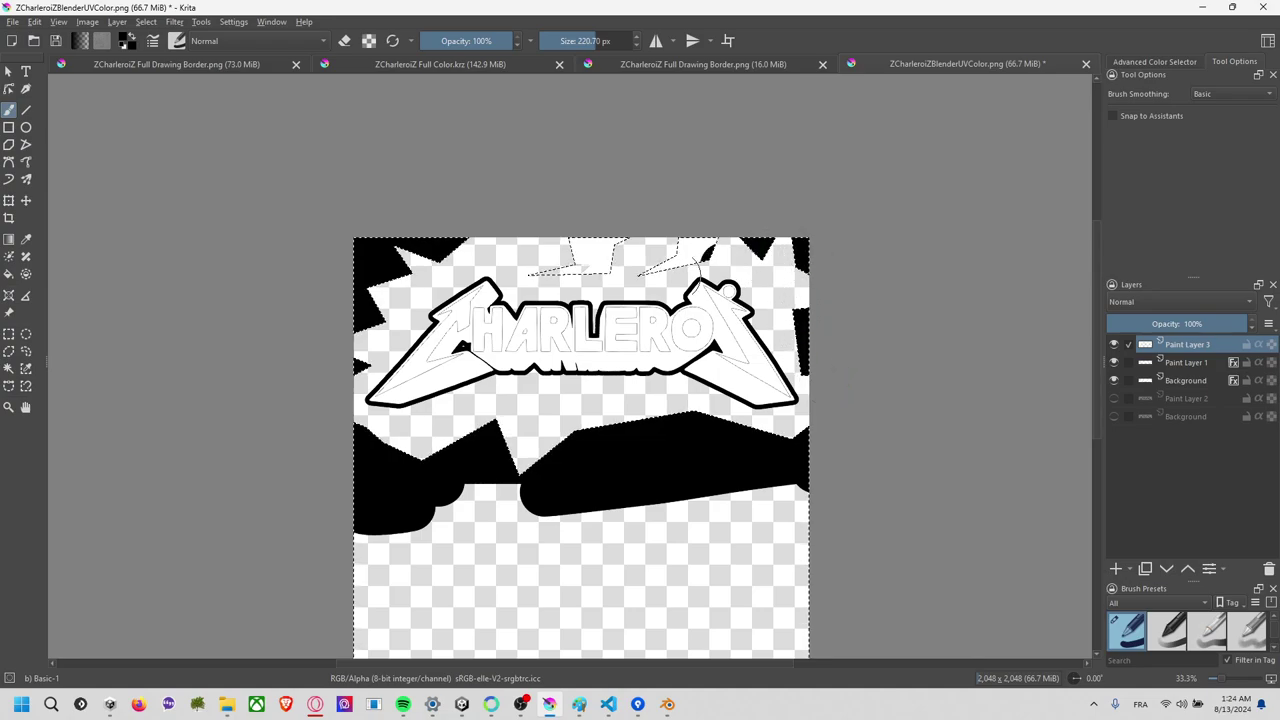
pyautogui.moveTo(697, 262); pyautogui.dragTo(540, 255)
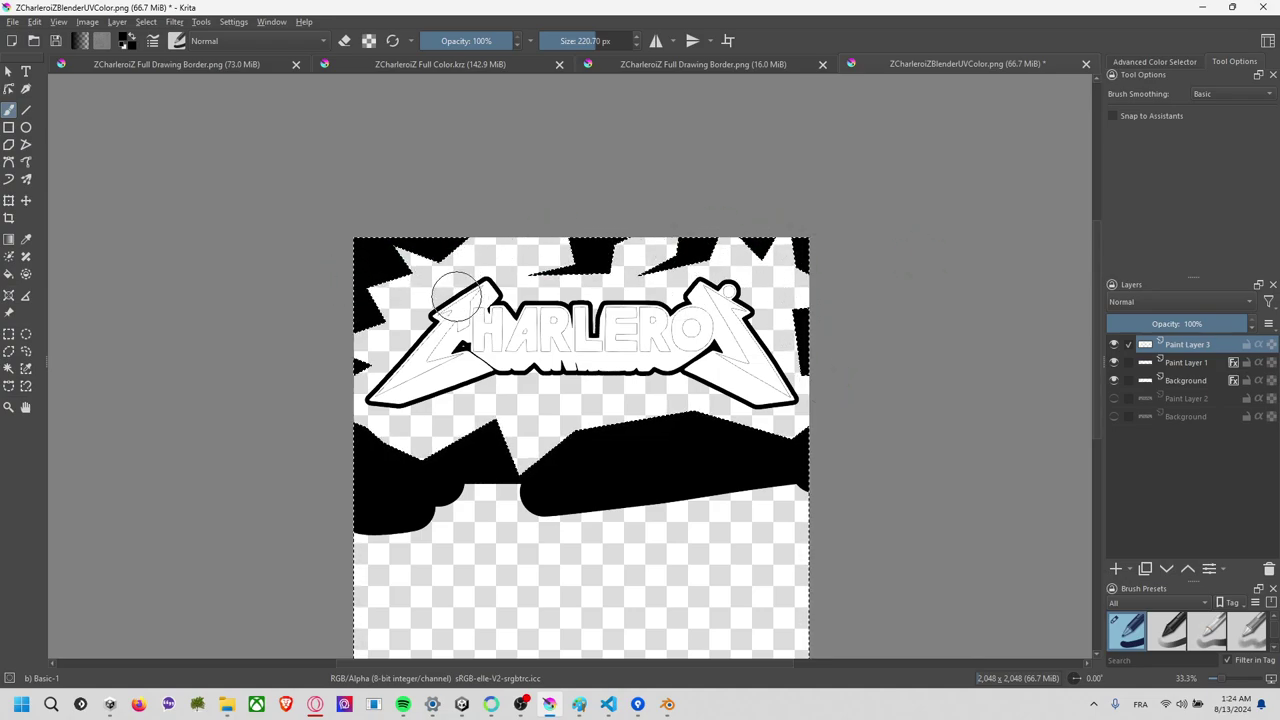
pyautogui.click(455, 297)
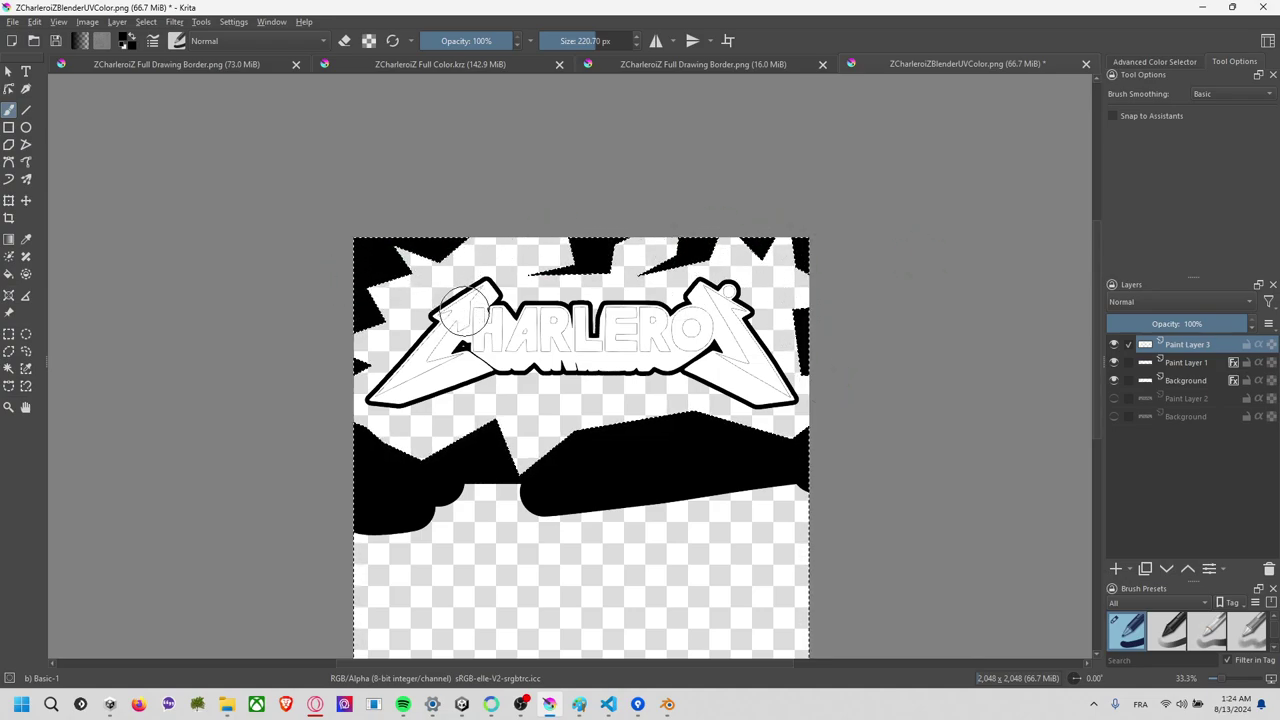
# Select a jagged region across the lower black band and delete it.
pyautogui.click(9, 351)
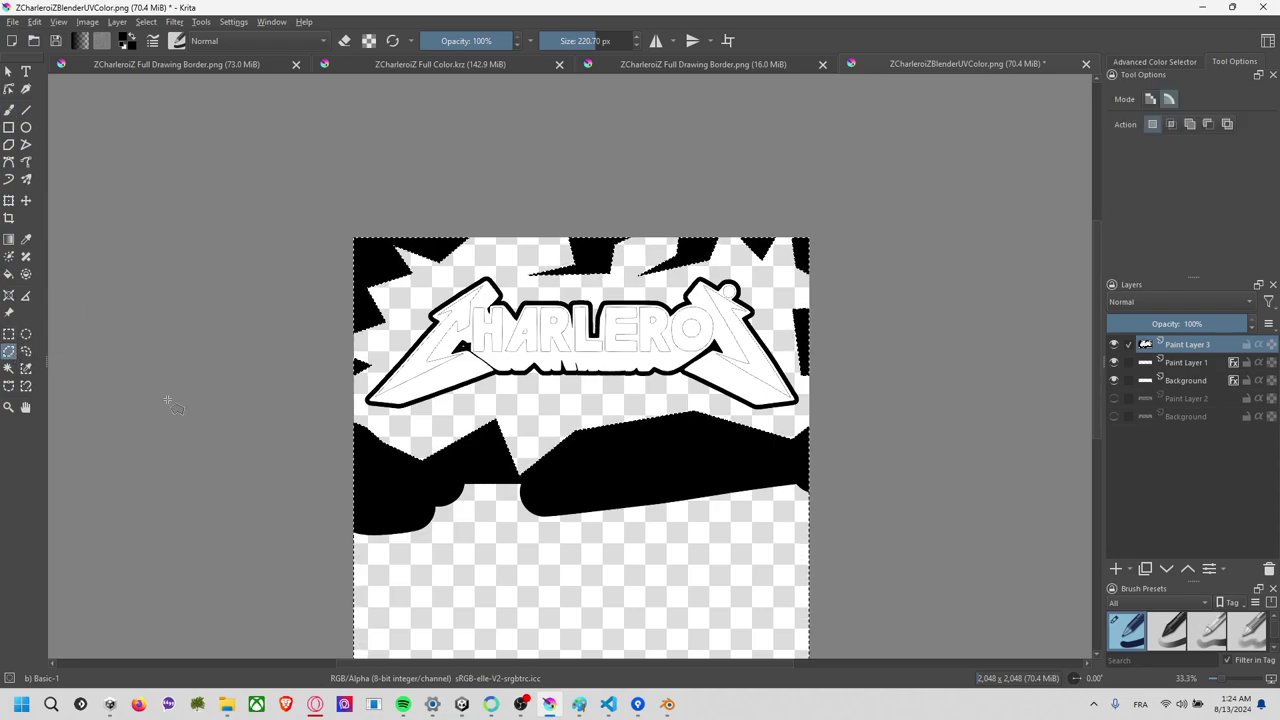
pyautogui.click(305, 450)
pyautogui.press('Escape')
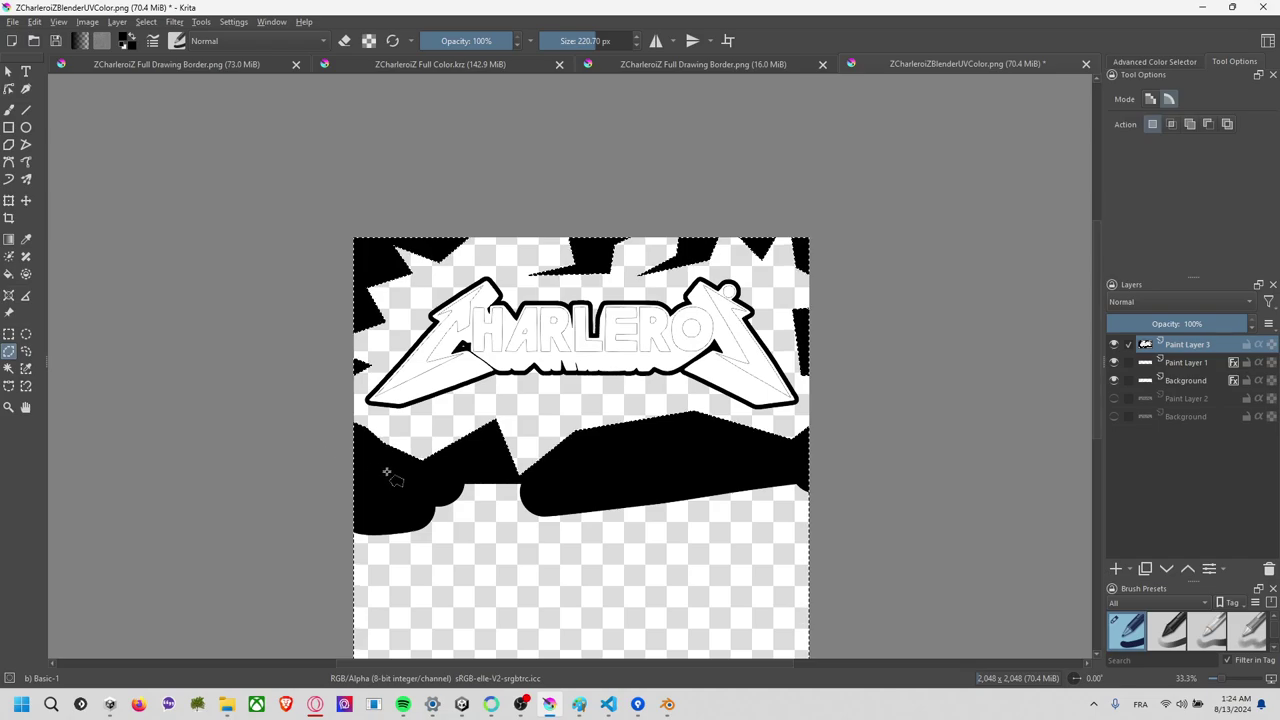
pyautogui.click(312, 518)
pyautogui.click(410, 577)
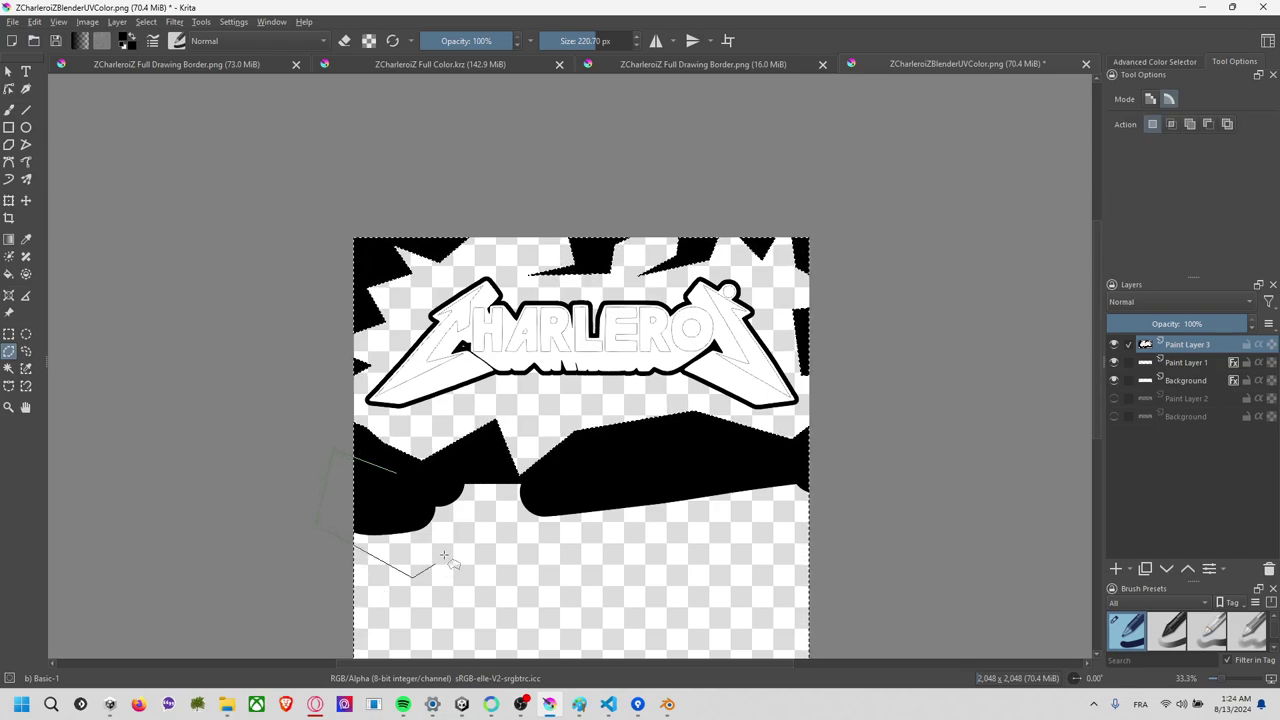
pyautogui.click(478, 535)
pyautogui.click(770, 543)
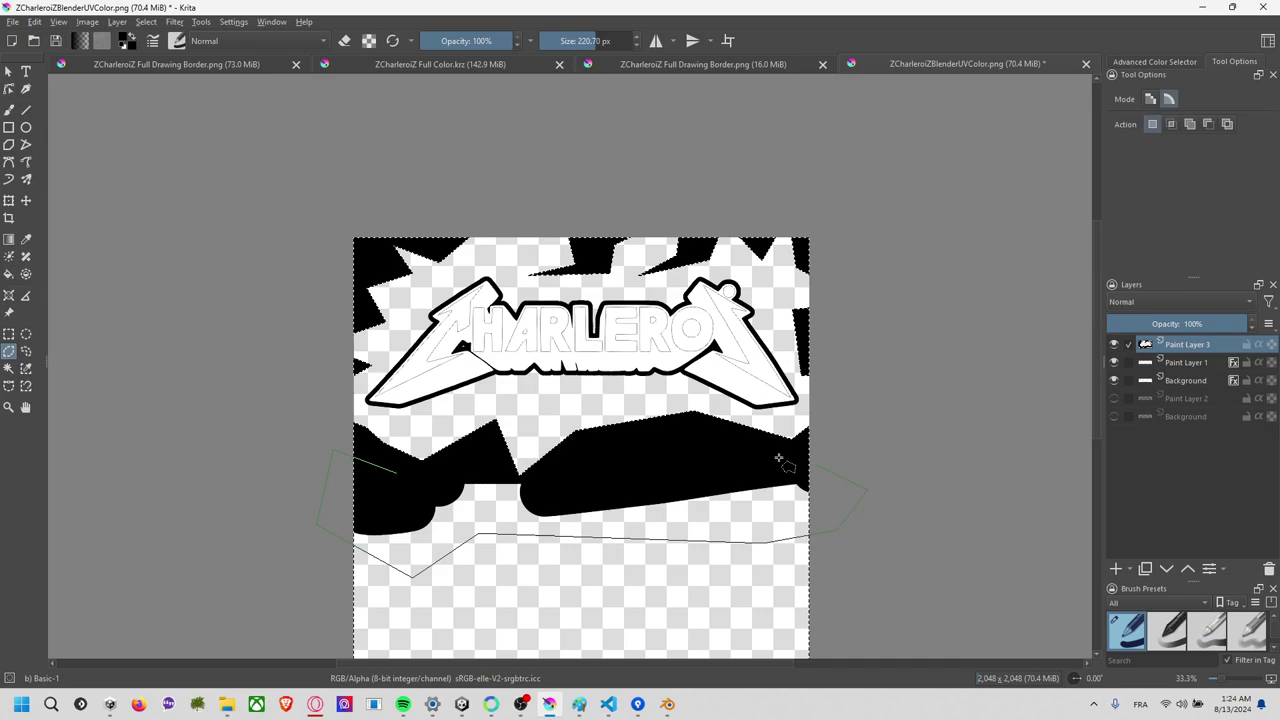
pyautogui.click(743, 451)
pyautogui.click(678, 476)
pyautogui.click(631, 466)
pyautogui.click(583, 496)
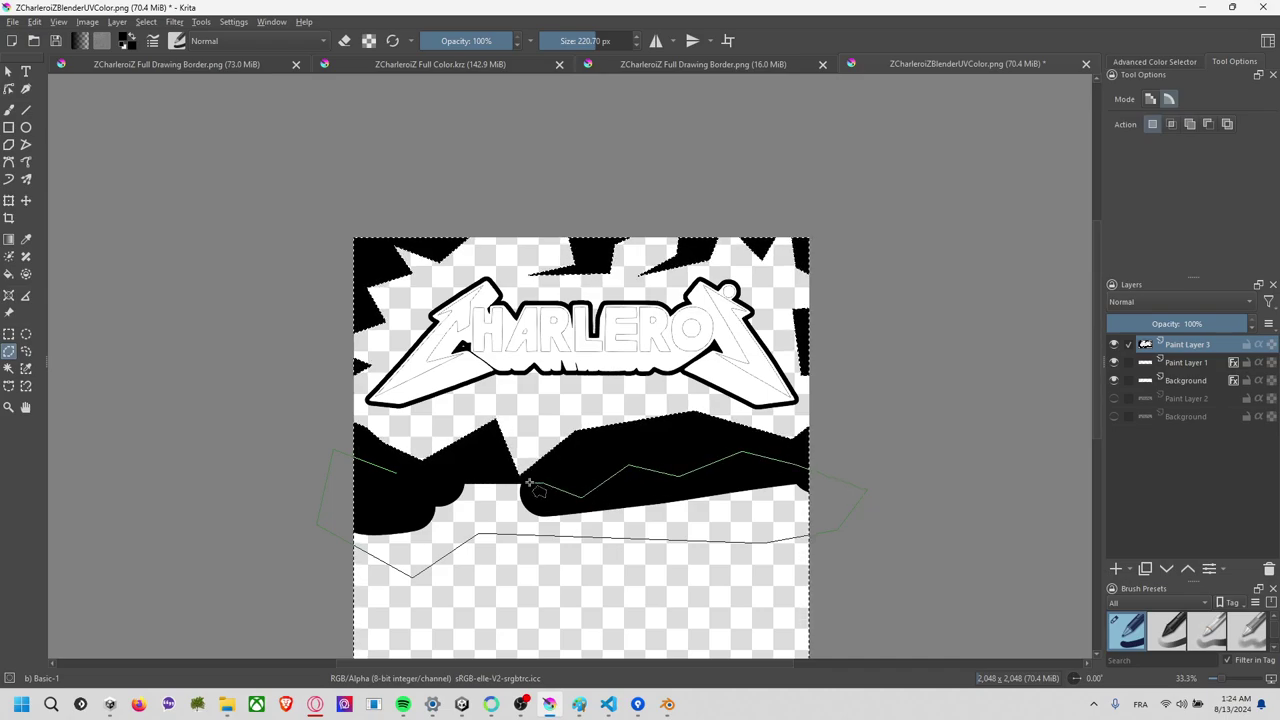
pyautogui.doubleClick(398, 480)
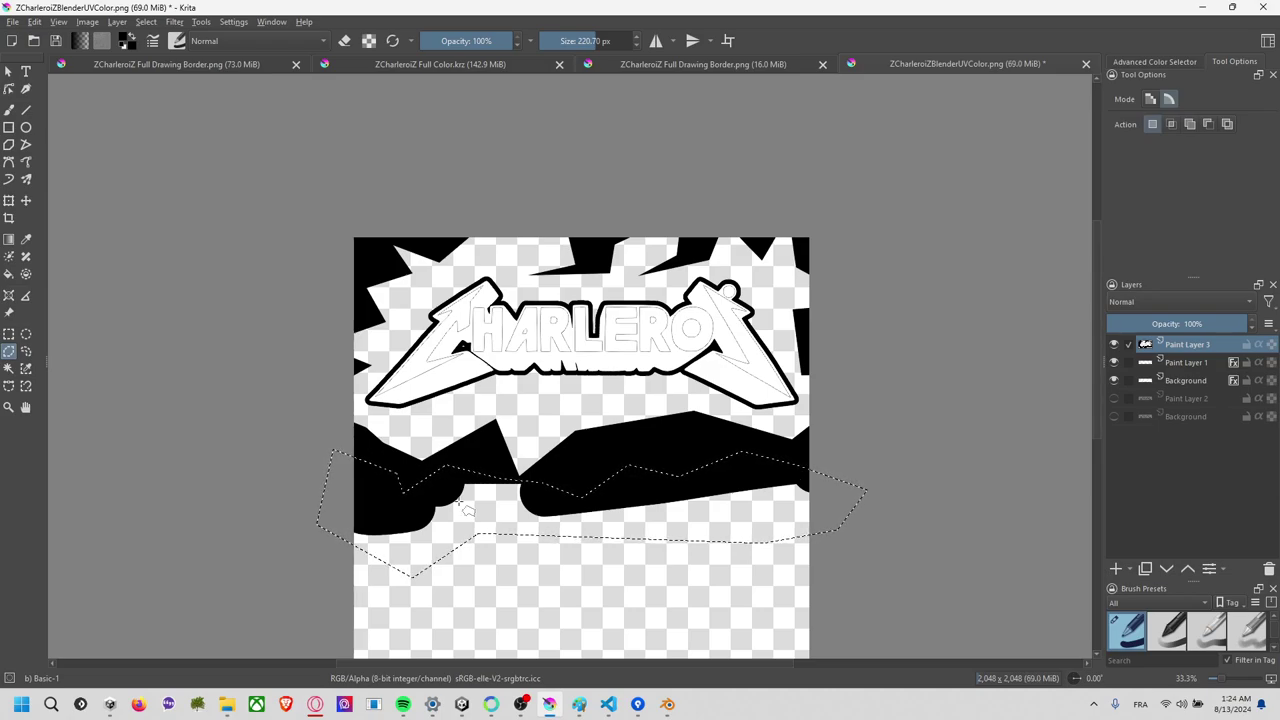
pyautogui.press('Delete')
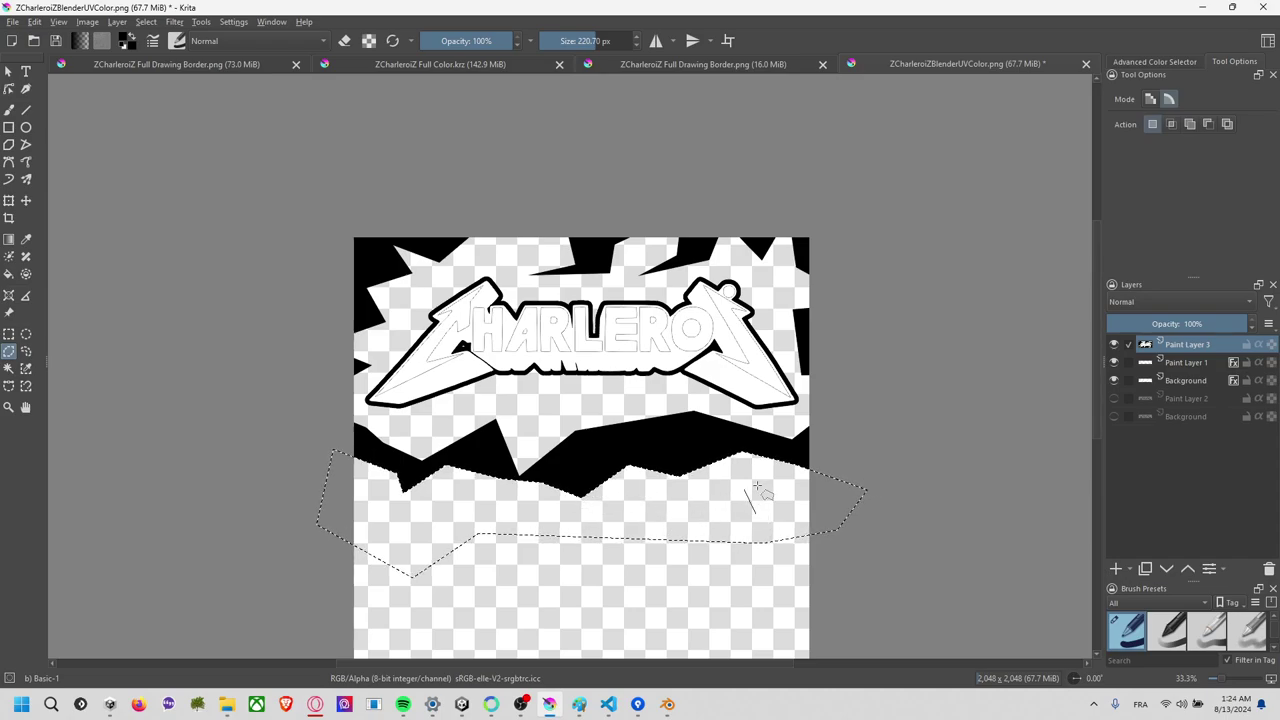
# Cut away another part of the remaining black band, then deselect.
pyautogui.click(760, 425)
pyautogui.click(727, 414)
pyautogui.click(730, 454)
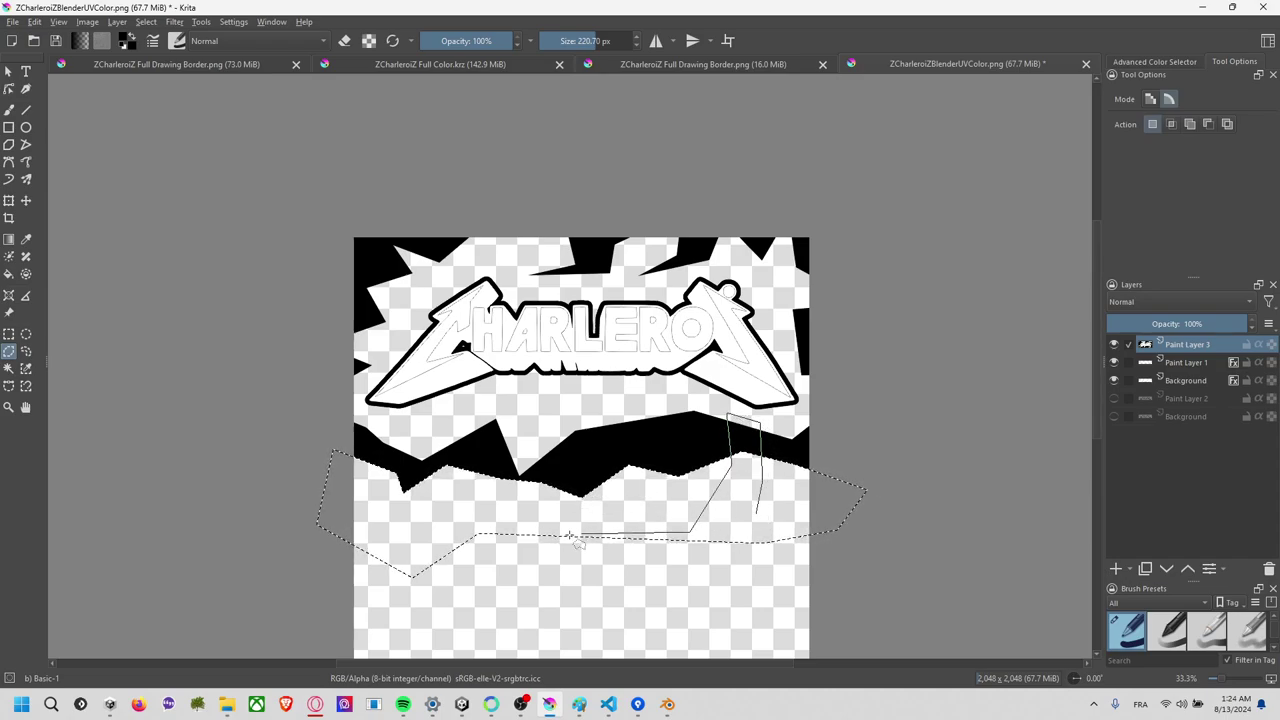
pyautogui.click(690, 530)
pyautogui.click(531, 513)
pyautogui.click(539, 416)
pyautogui.click(477, 507)
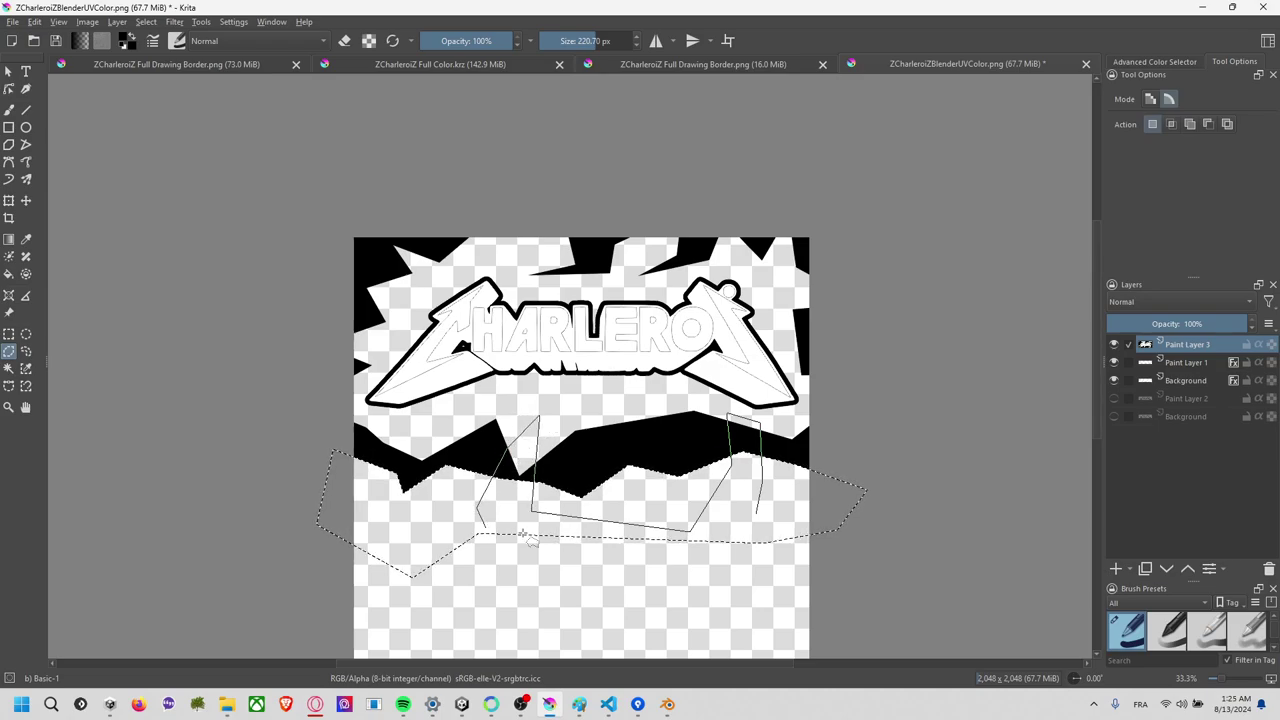
pyautogui.click(522, 533)
pyautogui.click(711, 567)
pyautogui.doubleClick(756, 521)
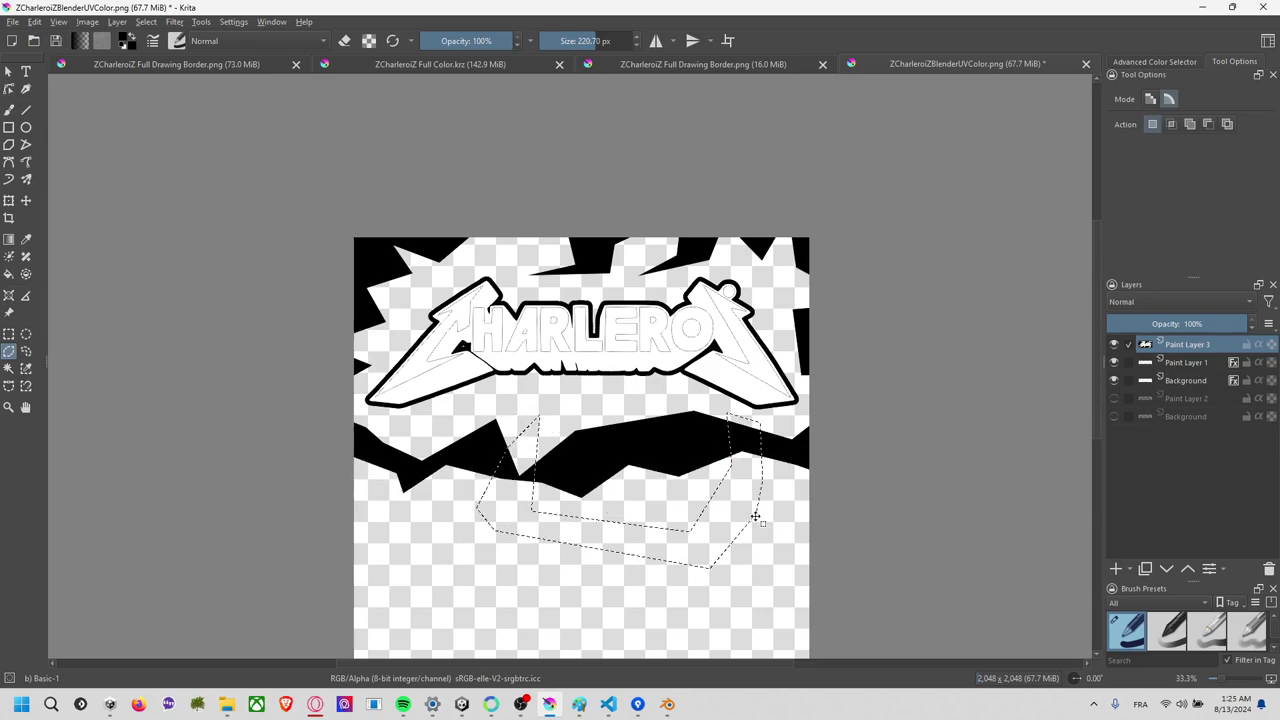
pyautogui.press('Delete')
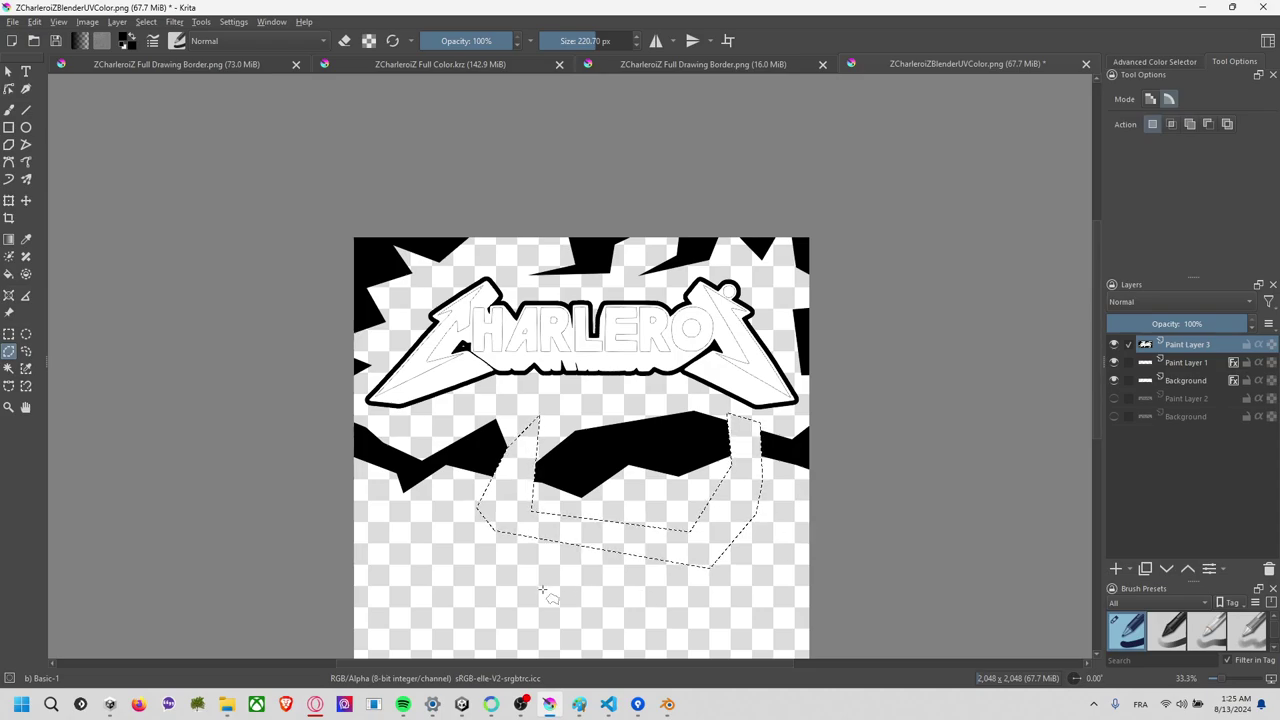
pyautogui.hotkey('ctrl', 'r')
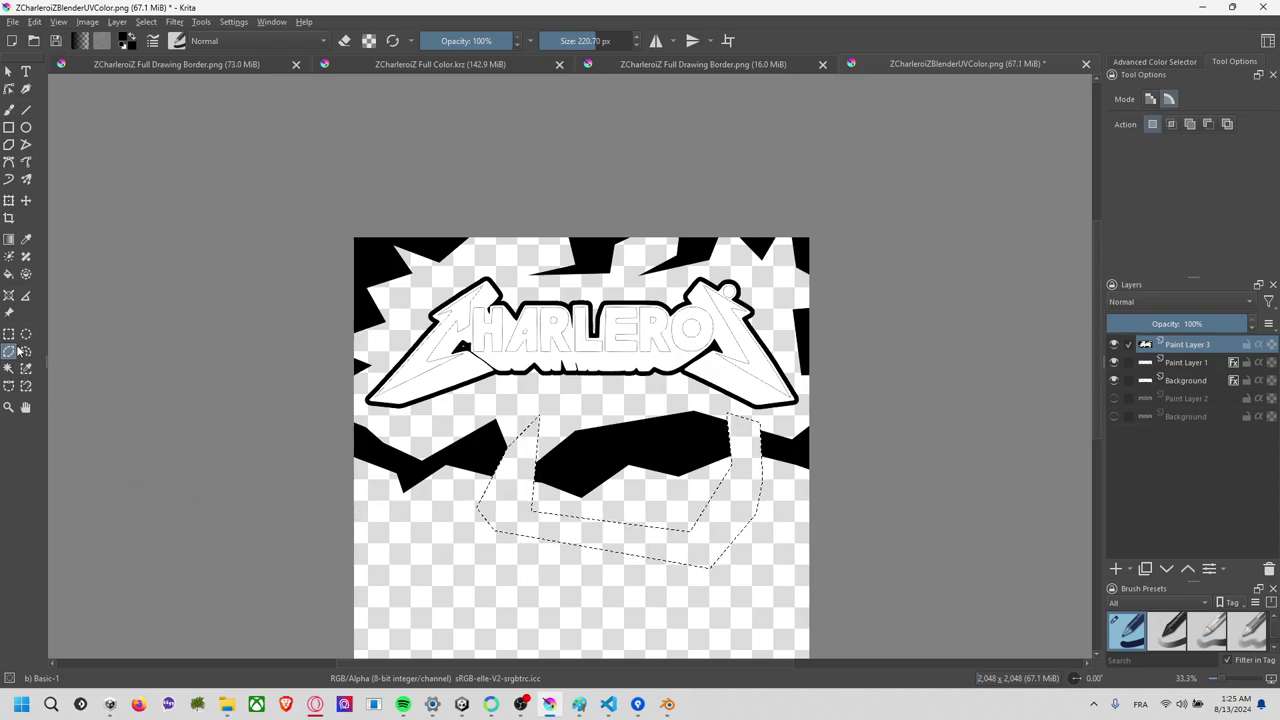
pyautogui.click(685, 484)
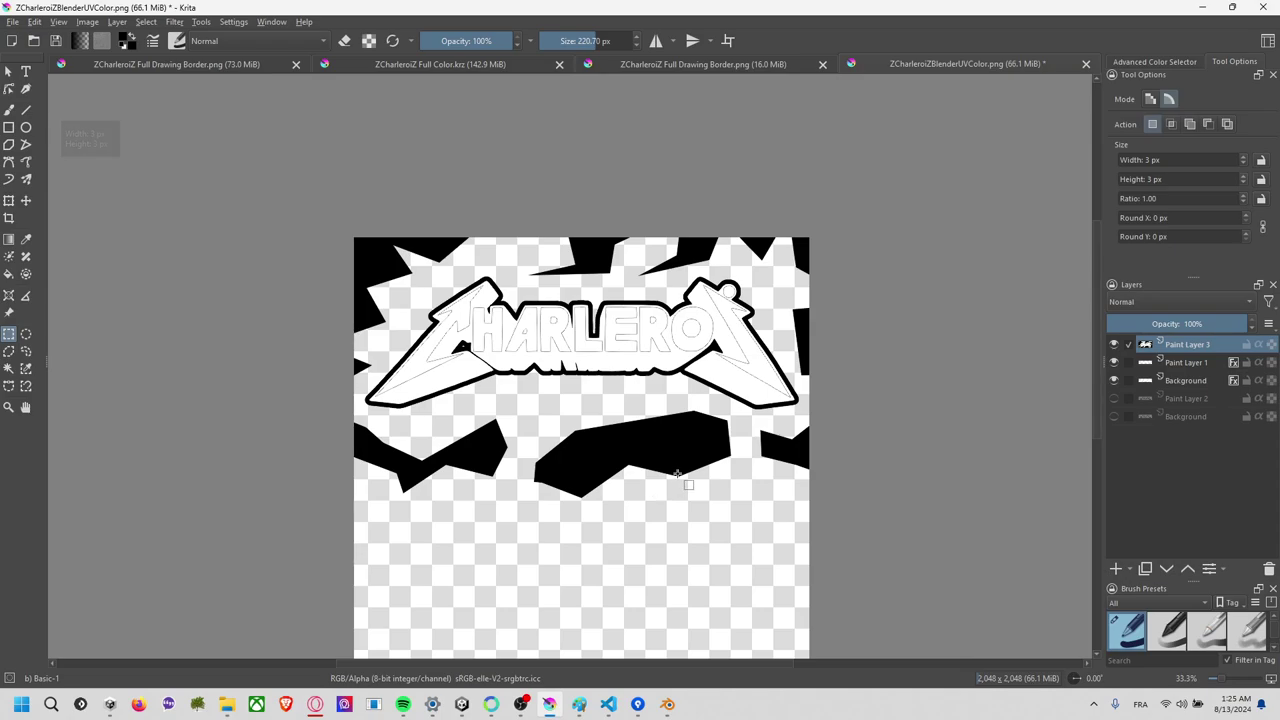
# Save ZCharleroiZBlenderUVColor.png with Ctrl+S, accepting the PNG export options.
pyautogui.scroll(-2, 685, 484)
pyautogui.scroll(3, 660, 480)
pyautogui.scroll(-1, 640, 469)
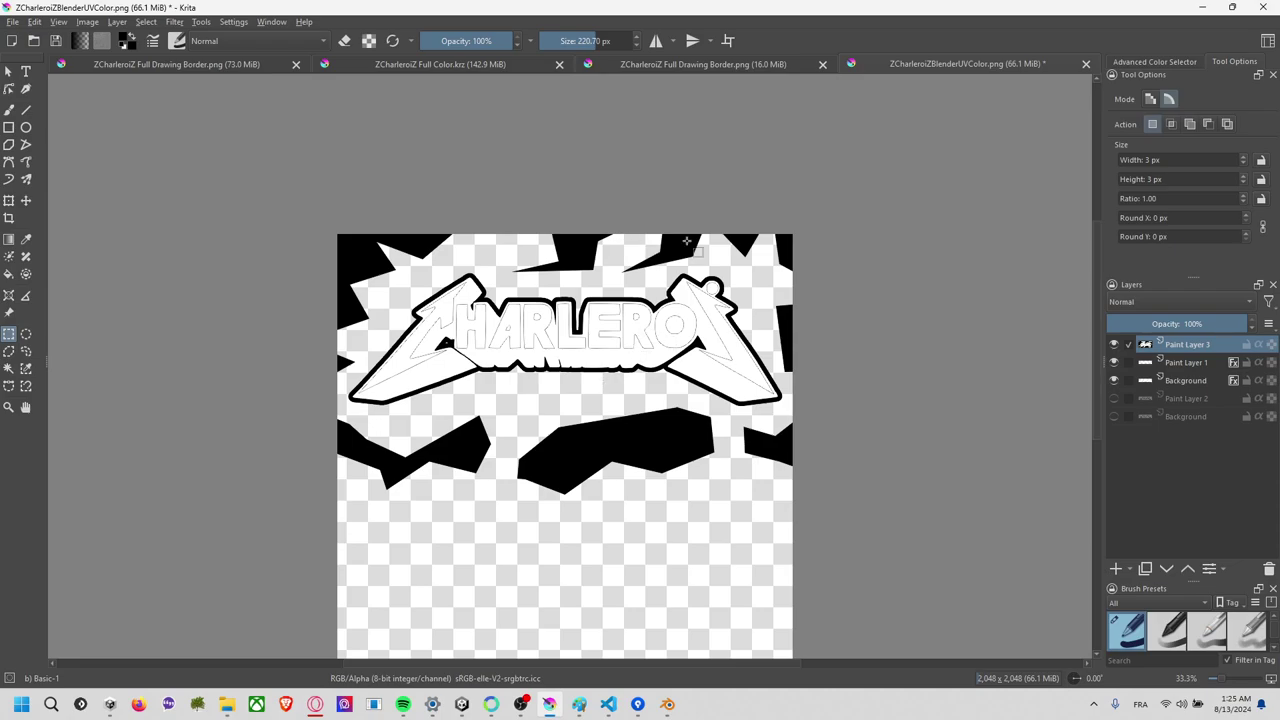
pyautogui.hotkey('ctrl', 's')
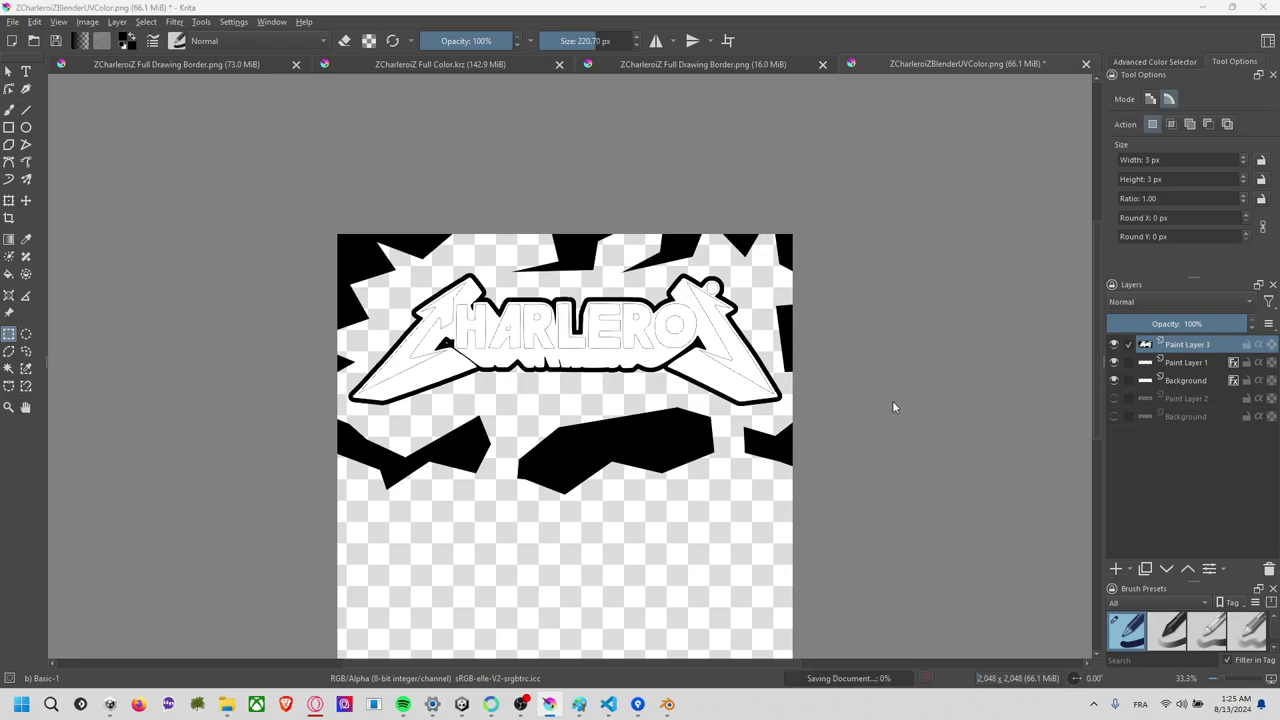
pyautogui.click(709, 500)
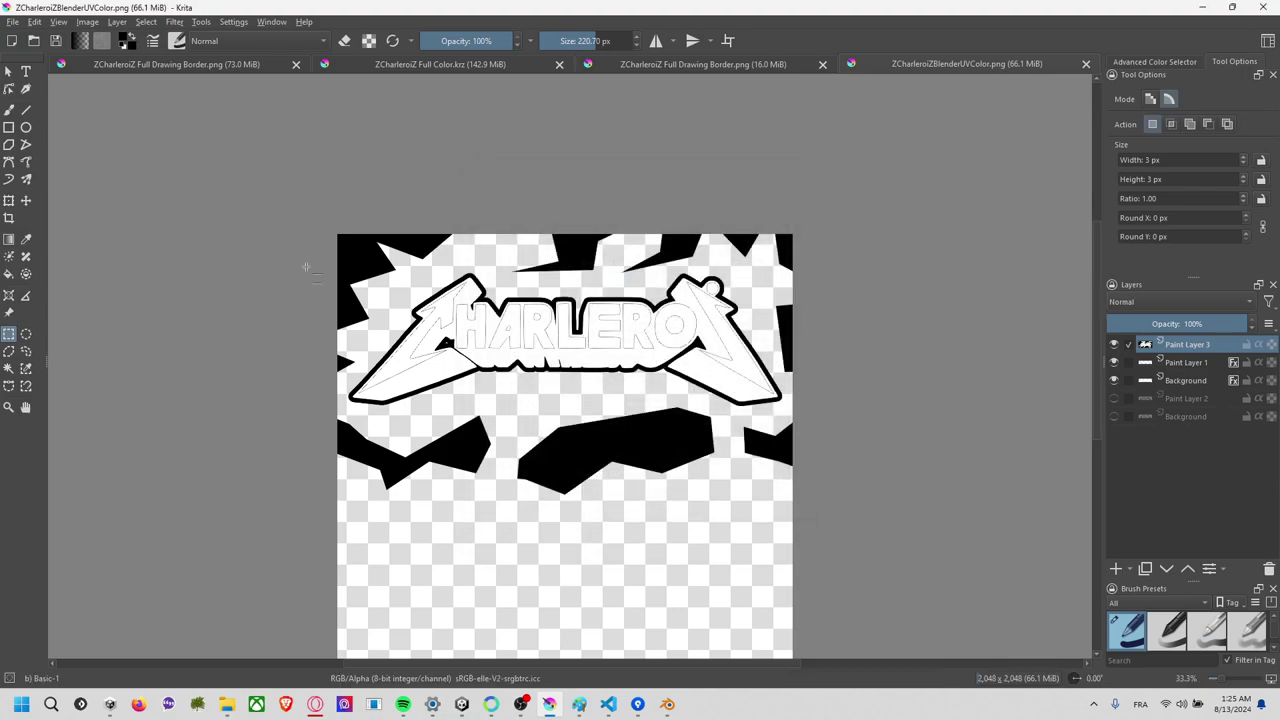
pyautogui.click(13, 21)
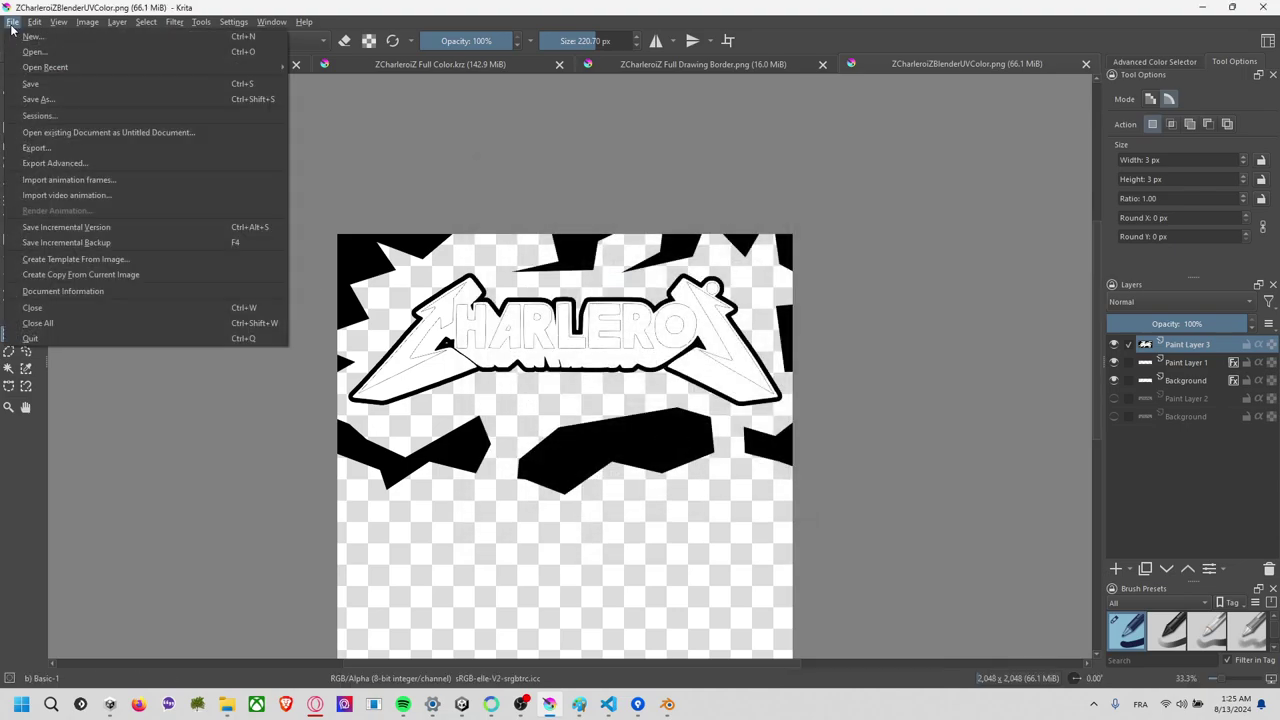
# Save a copy of the image as ZCharleroiZBlenderUVBorder.png.
pyautogui.click(97, 89)
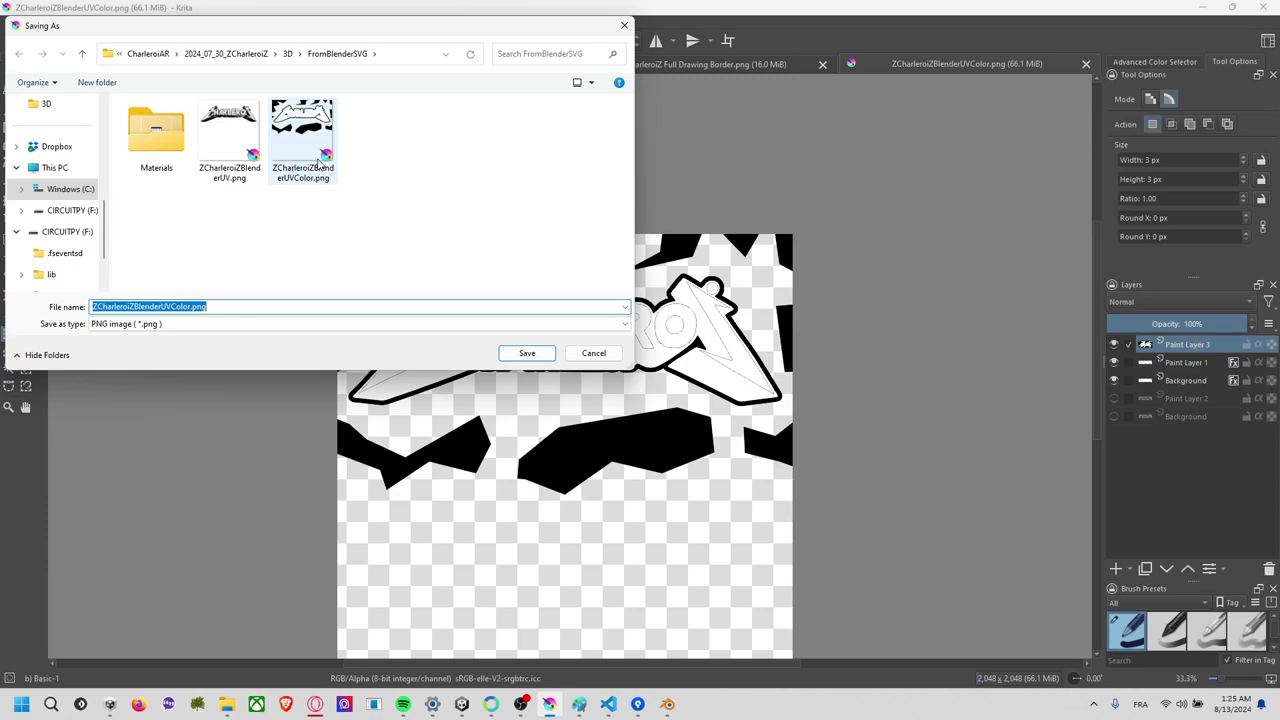
pyautogui.click(363, 306)
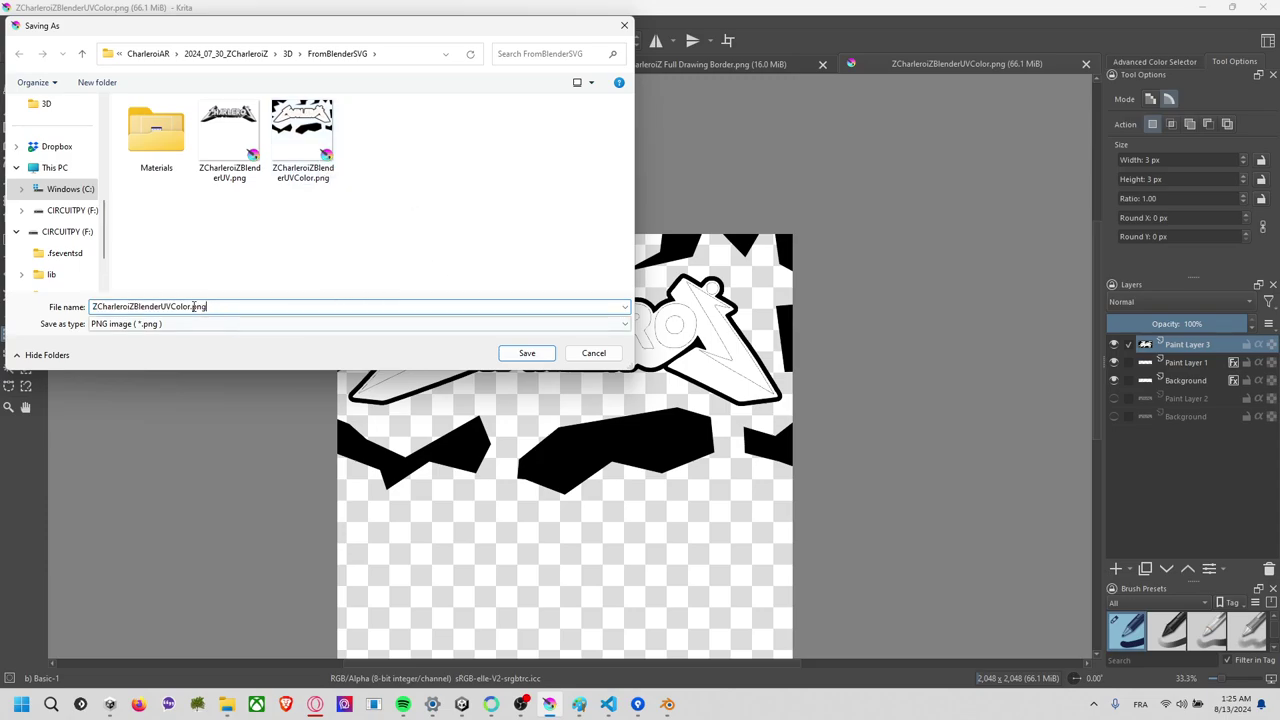
pyautogui.click(193, 307)
pyautogui.write('d')
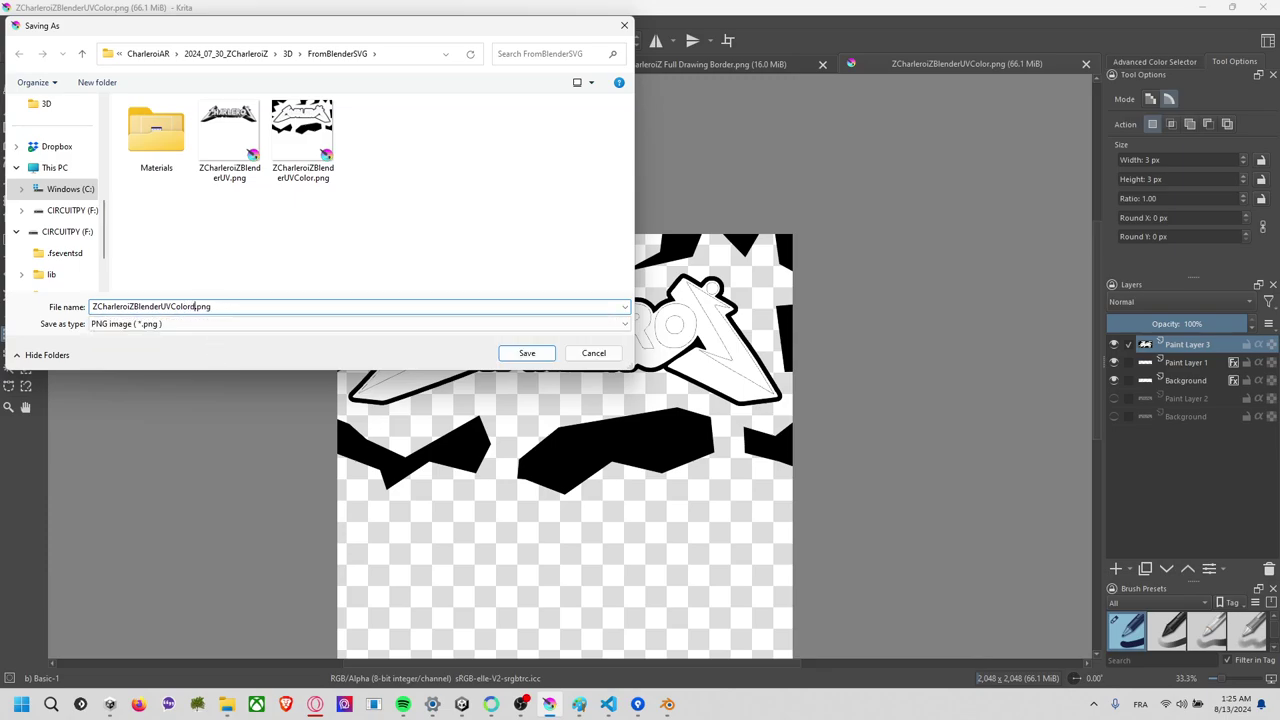
pyautogui.press('BackSpace')
pyautogui.press('BackSpace')
pyautogui.press('BackSpace')
pyautogui.write('Bo')
pyautogui.click(527, 353)
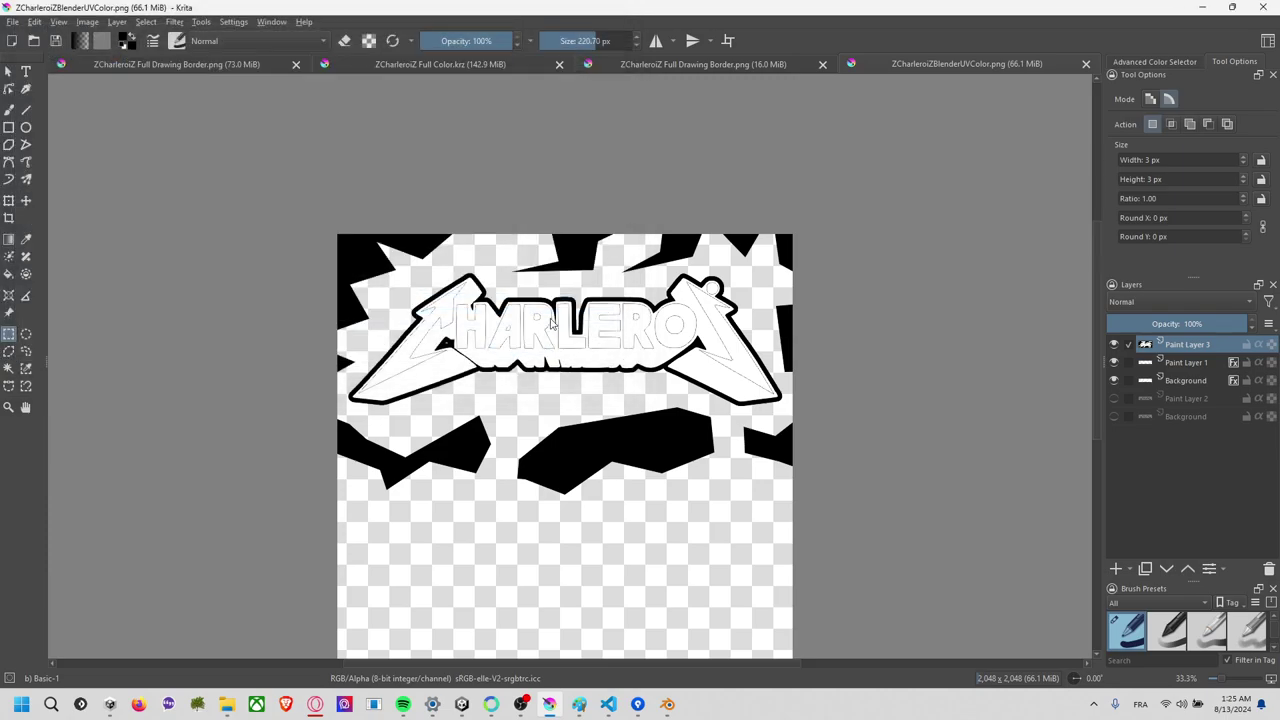
pyautogui.click(708, 500)
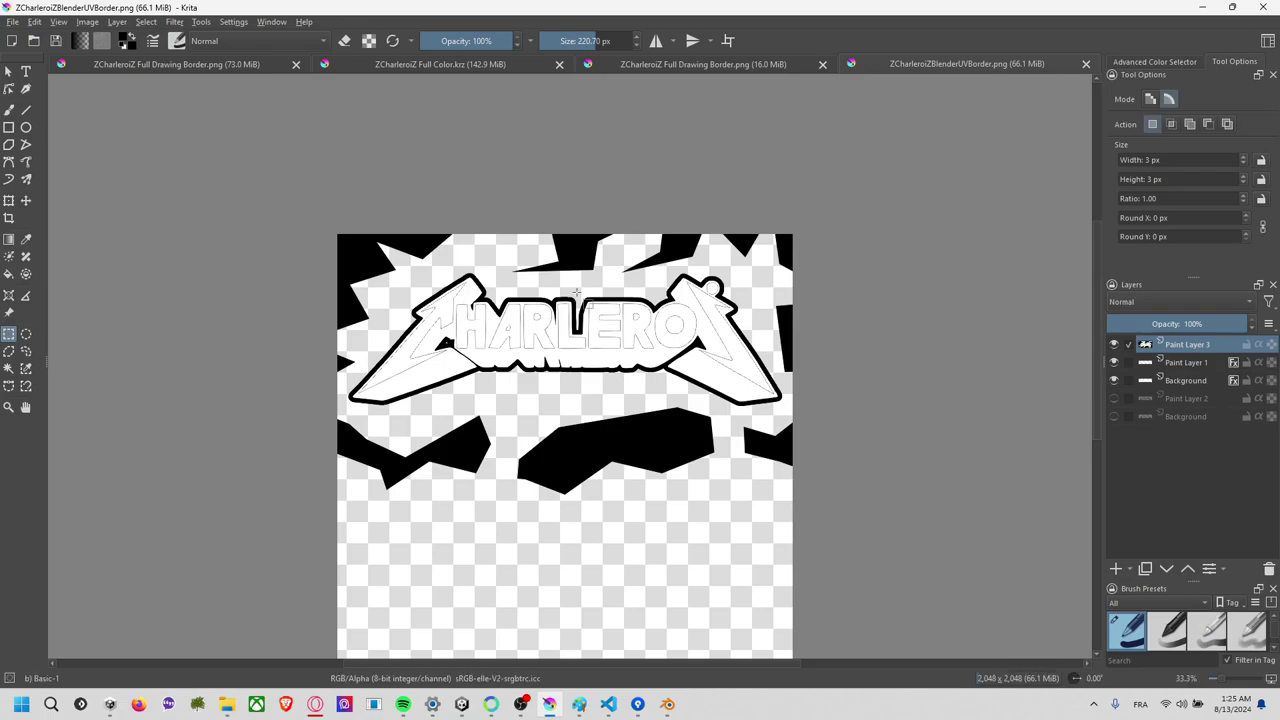
# Save again over ZCharleroiZBlenderUVColor.png, confirming the replacement.
pyautogui.hotkey('ctrl', 'shift', 's')
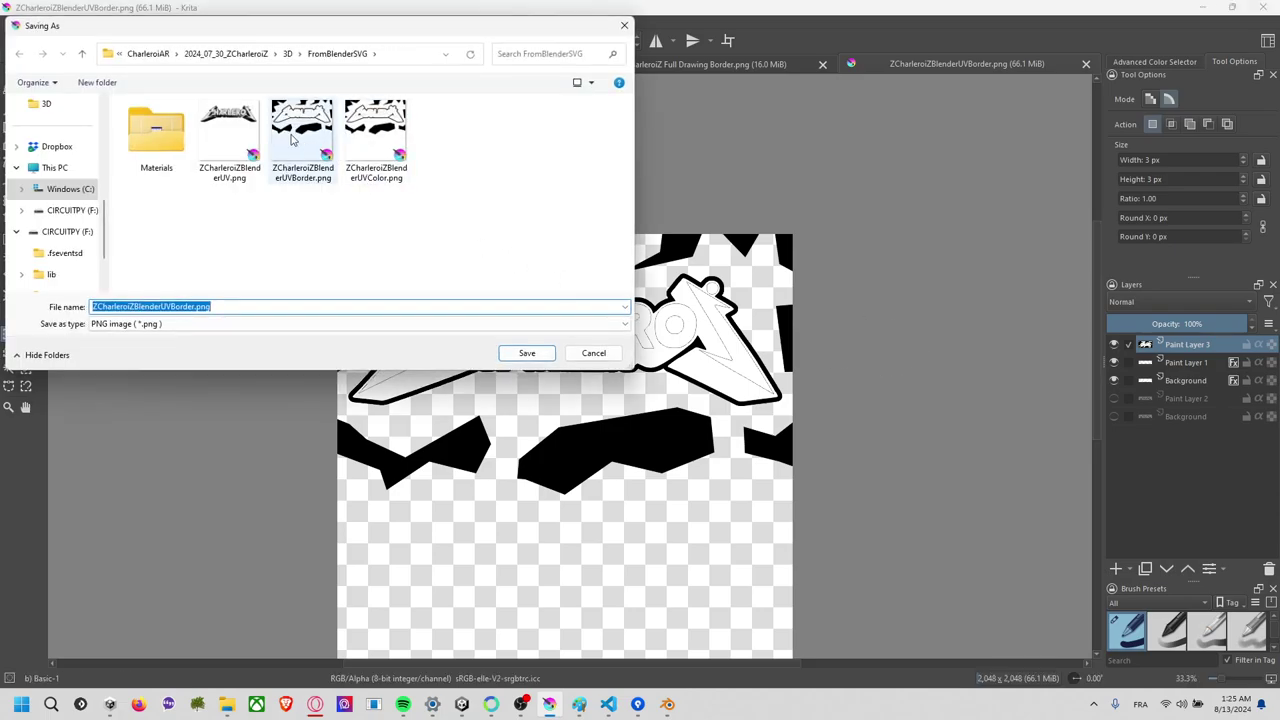
pyautogui.click(375, 140)
pyautogui.click(527, 353)
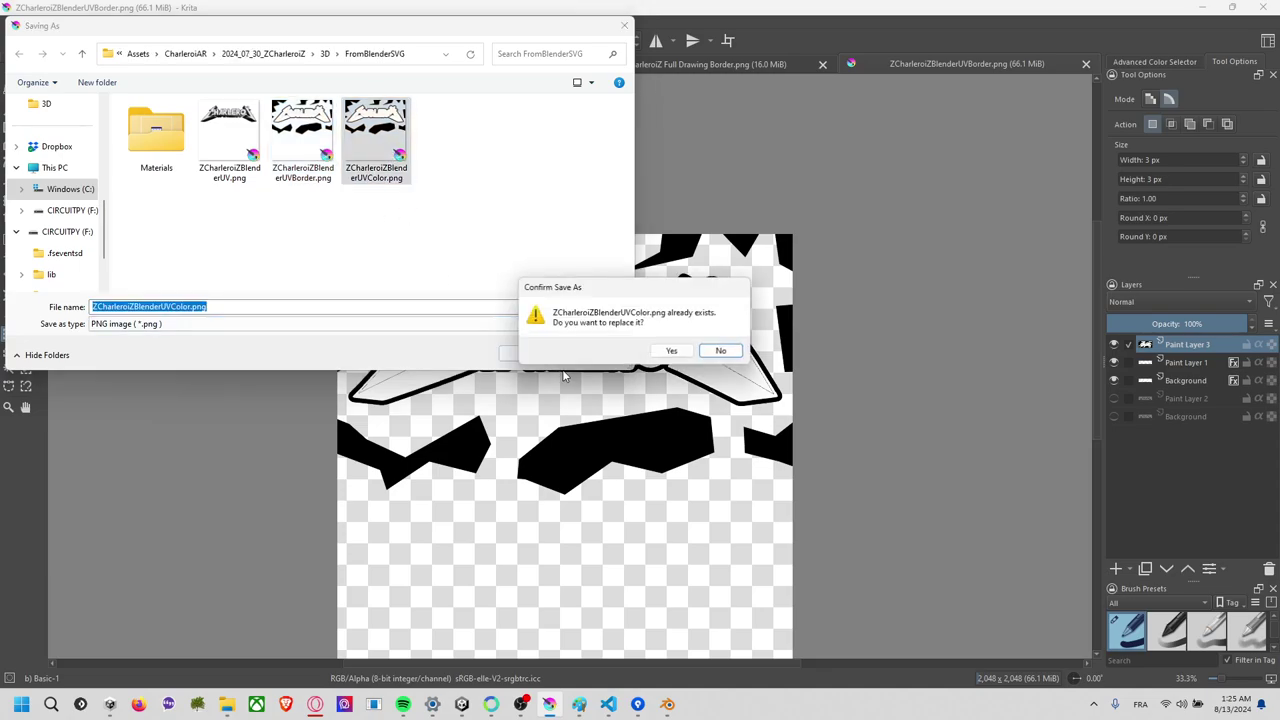
pyautogui.click(668, 354)
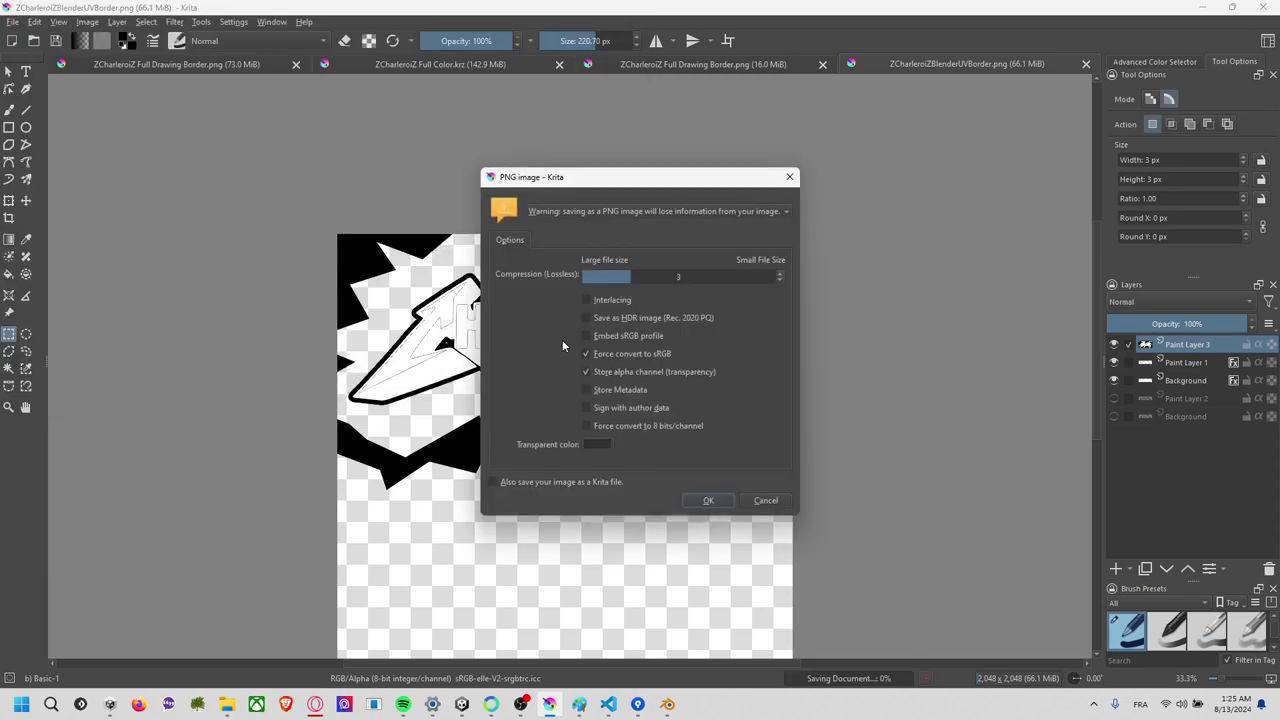
pyautogui.click(708, 500)
# Undo an accidental black fill and make Paint Layer 1 the active layer.
pyautogui.scroll(3, 679, 418)
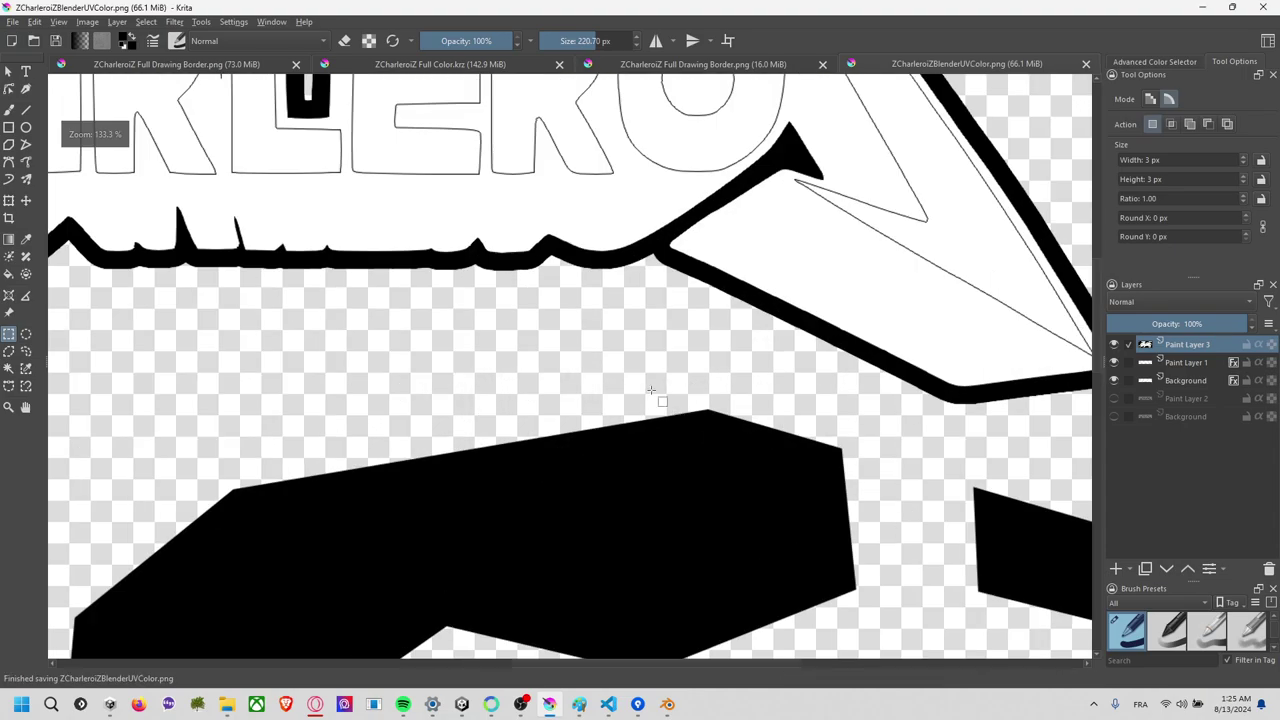
pyautogui.scroll(-1, 640, 390)
pyautogui.scroll(-2, 640, 395)
pyautogui.scroll(1, 630, 385)
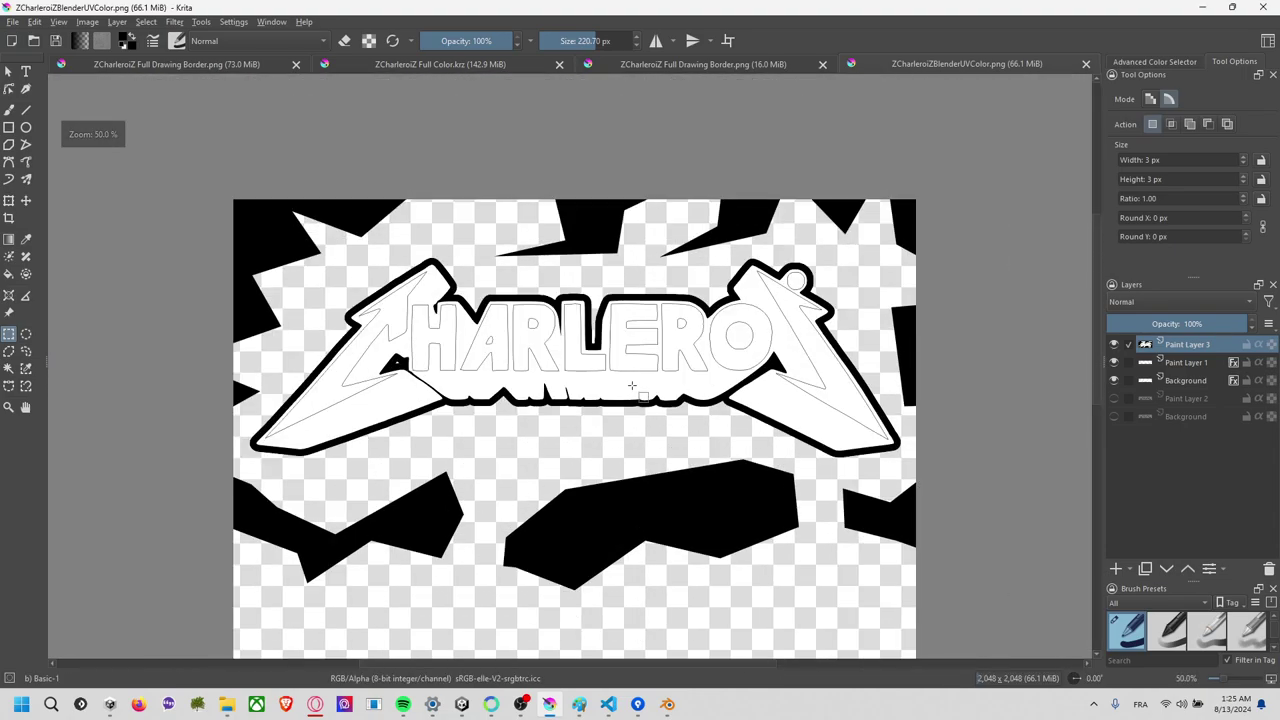
pyautogui.scroll(1, 628, 379)
pyautogui.click(9, 273)
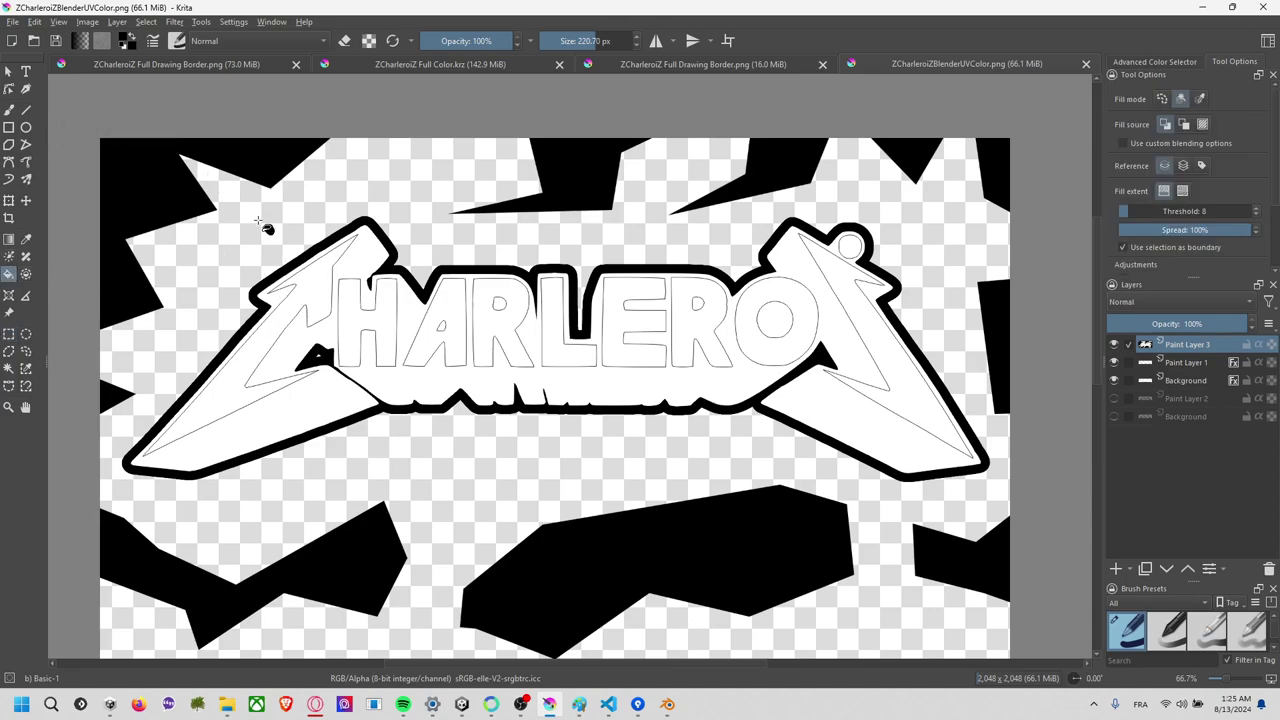
pyautogui.click(320, 287)
pyautogui.hotkey('ctrl', 'z')
pyautogui.click(1186, 365)
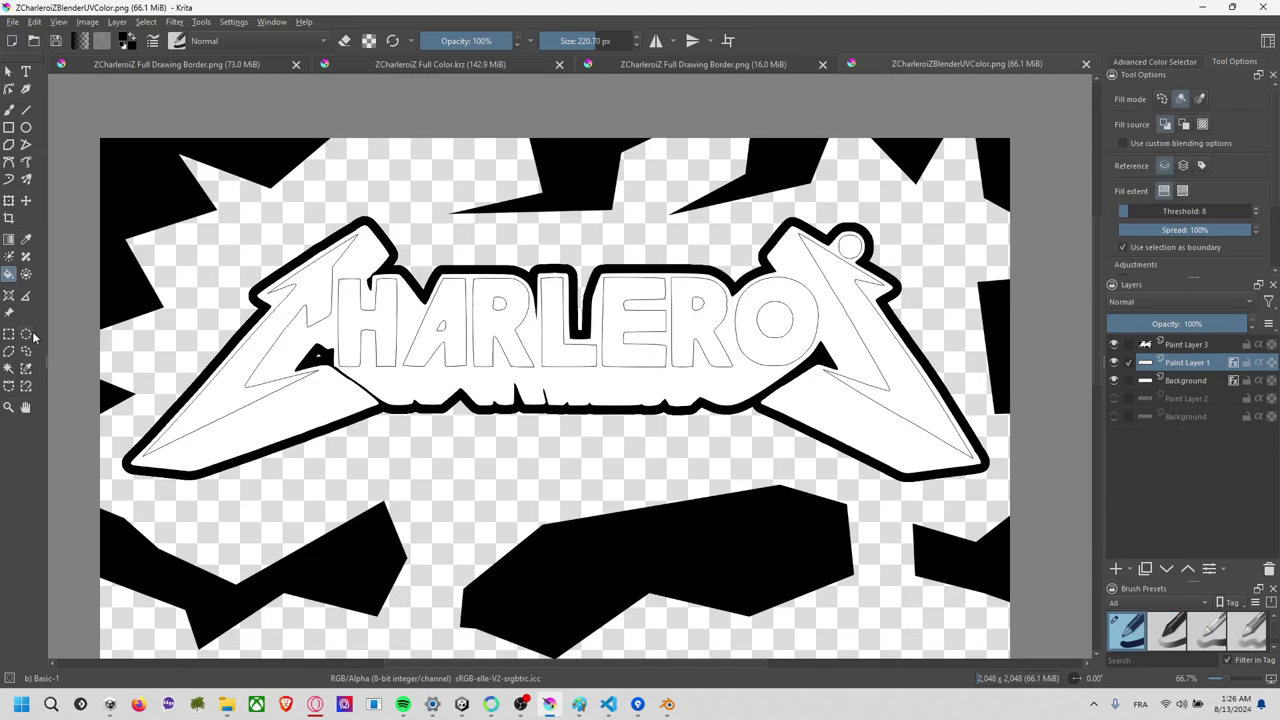
# Contiguous-select the left spike, the letters H, A, R, L, E, R, O, the O's hole and the right spike.
pyautogui.click(9, 368)
pyautogui.click(379, 317)
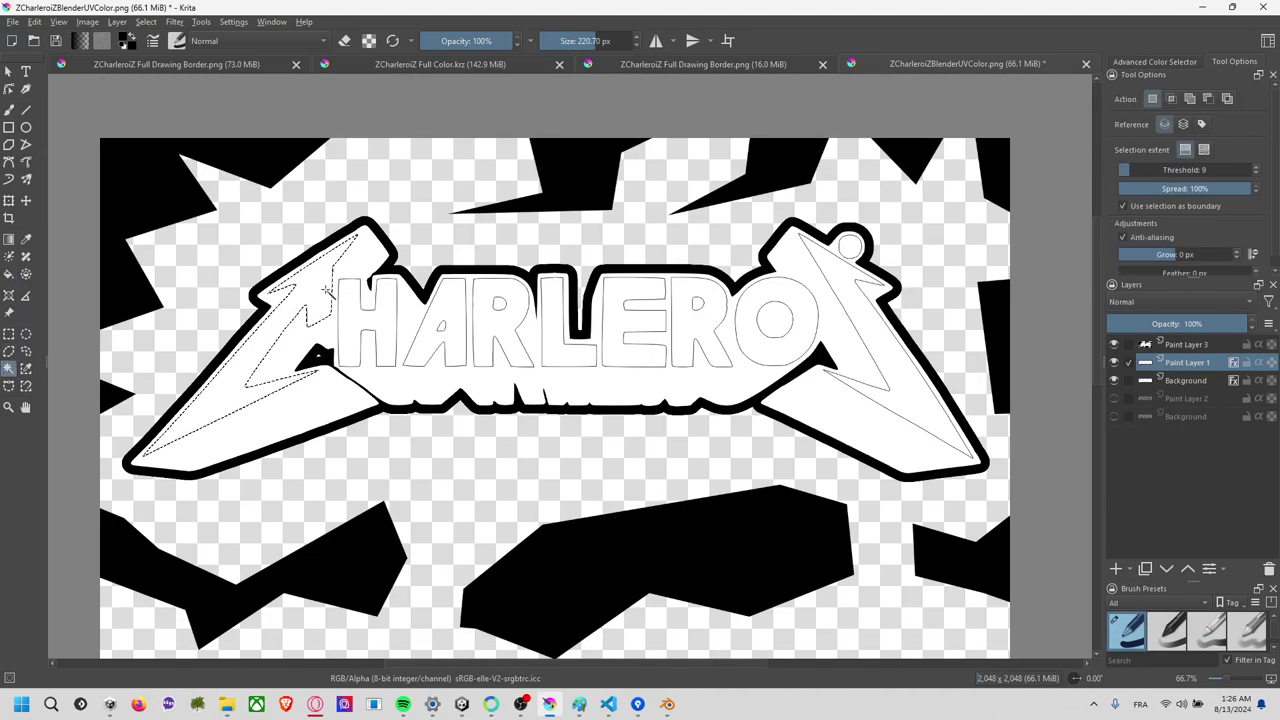
pyautogui.click(385, 320)
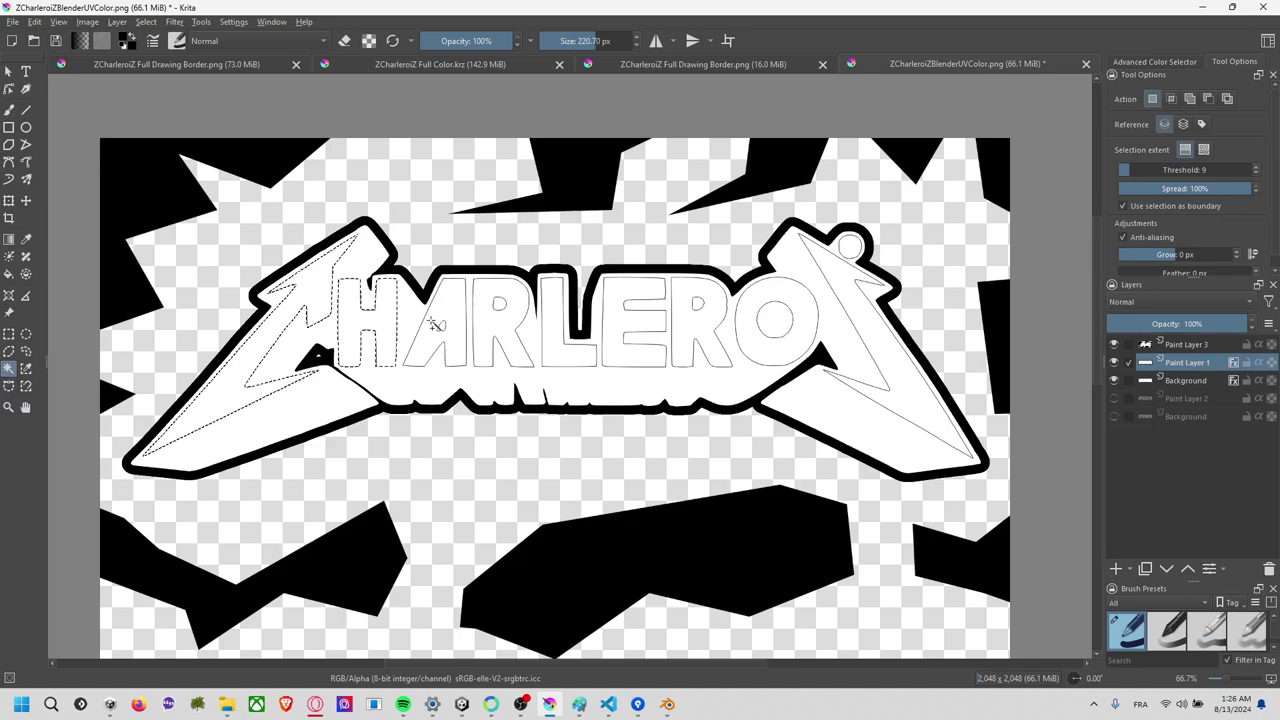
pyautogui.keyDown('shift'); pyautogui.click(447, 312); pyautogui.keyUp('shift')
pyautogui.keyDown('shift'); pyautogui.click(502, 320); pyautogui.keyUp('shift')
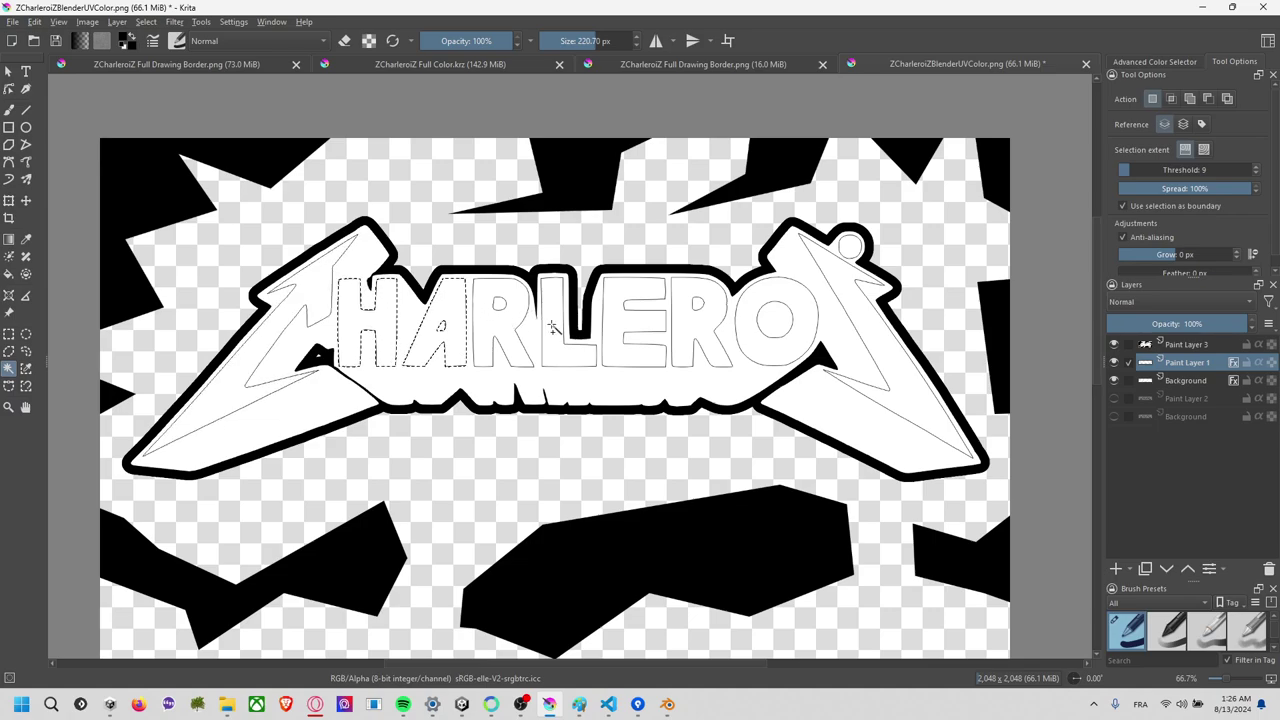
pyautogui.keyDown('shift'); pyautogui.click(627, 336); pyautogui.keyUp('shift')
pyautogui.keyDown('shift'); pyautogui.click(680, 326); pyautogui.keyUp('shift')
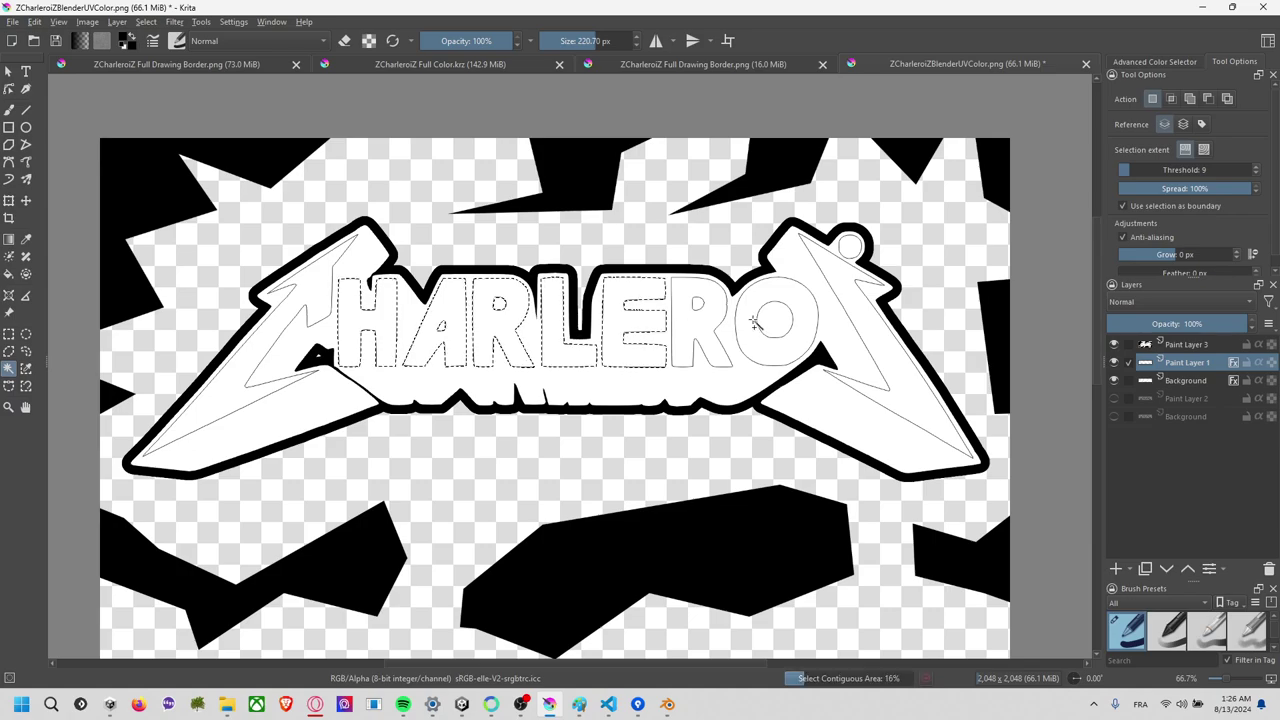
pyautogui.keyDown('shift'); pyautogui.click(758, 322); pyautogui.keyUp('shift')
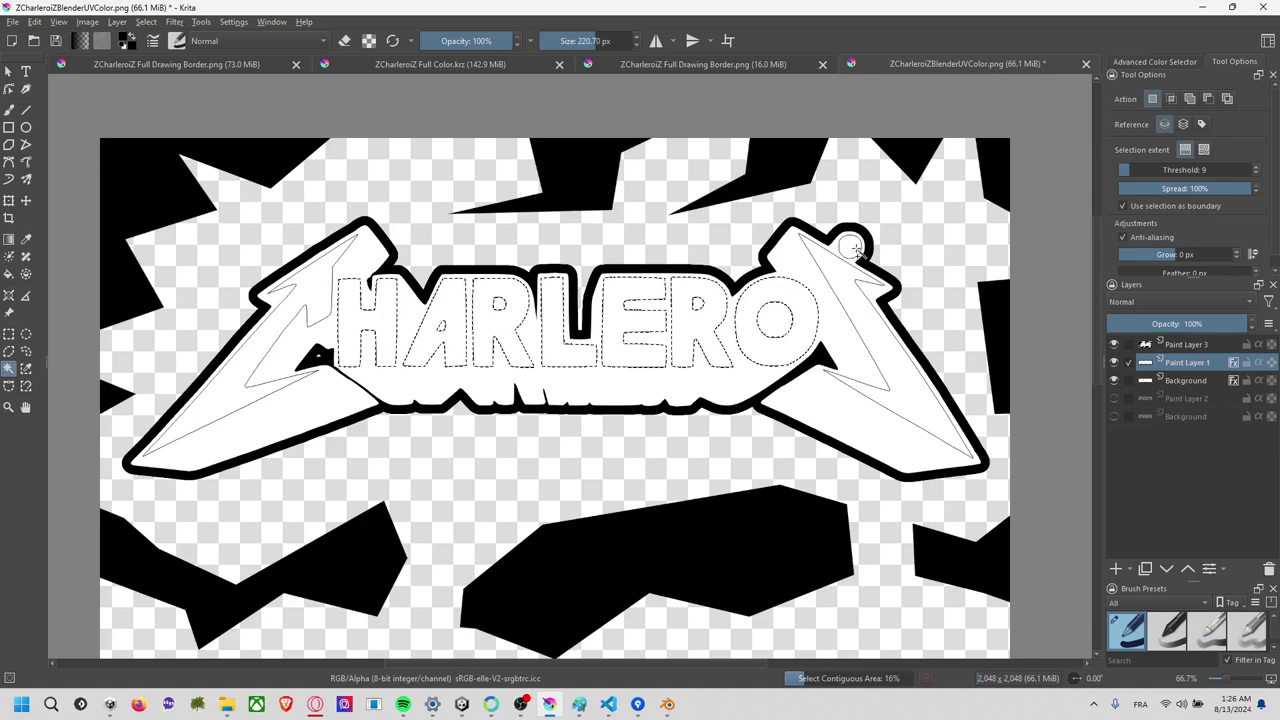
pyautogui.keyDown('shift'); pyautogui.click(857, 250); pyautogui.keyUp('shift')
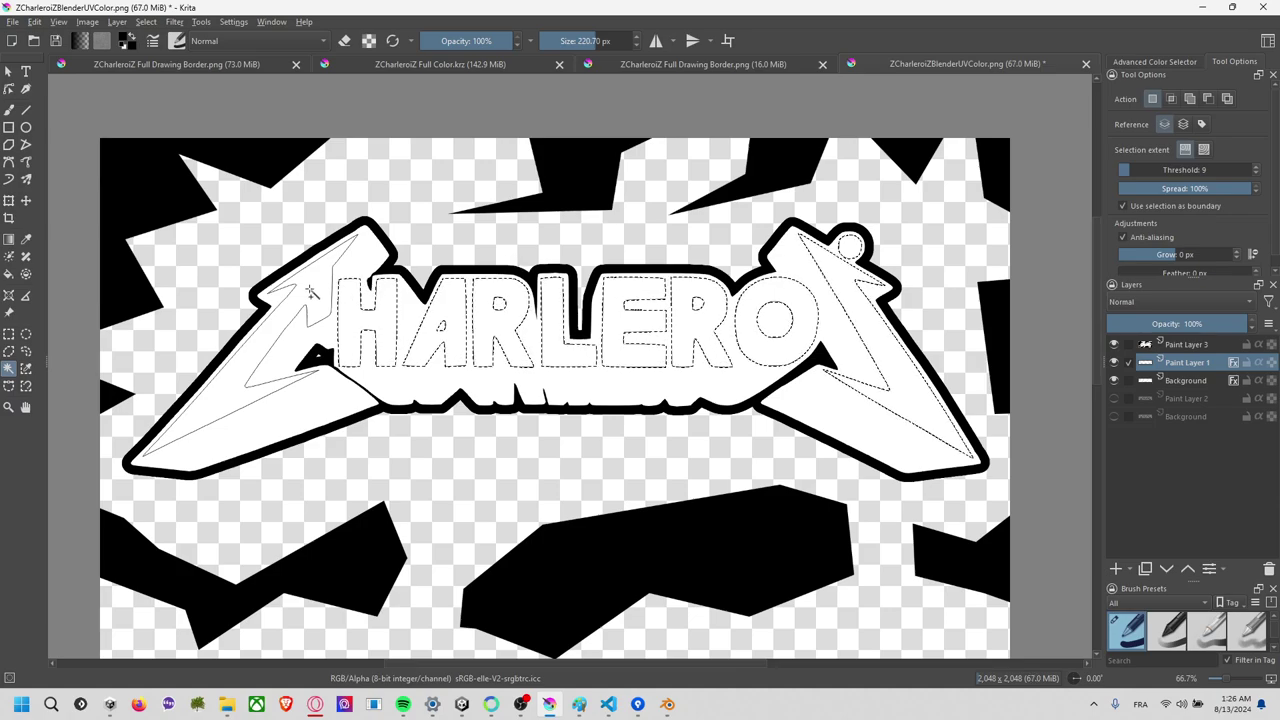
pyautogui.hotkey('alt', 'Tab')
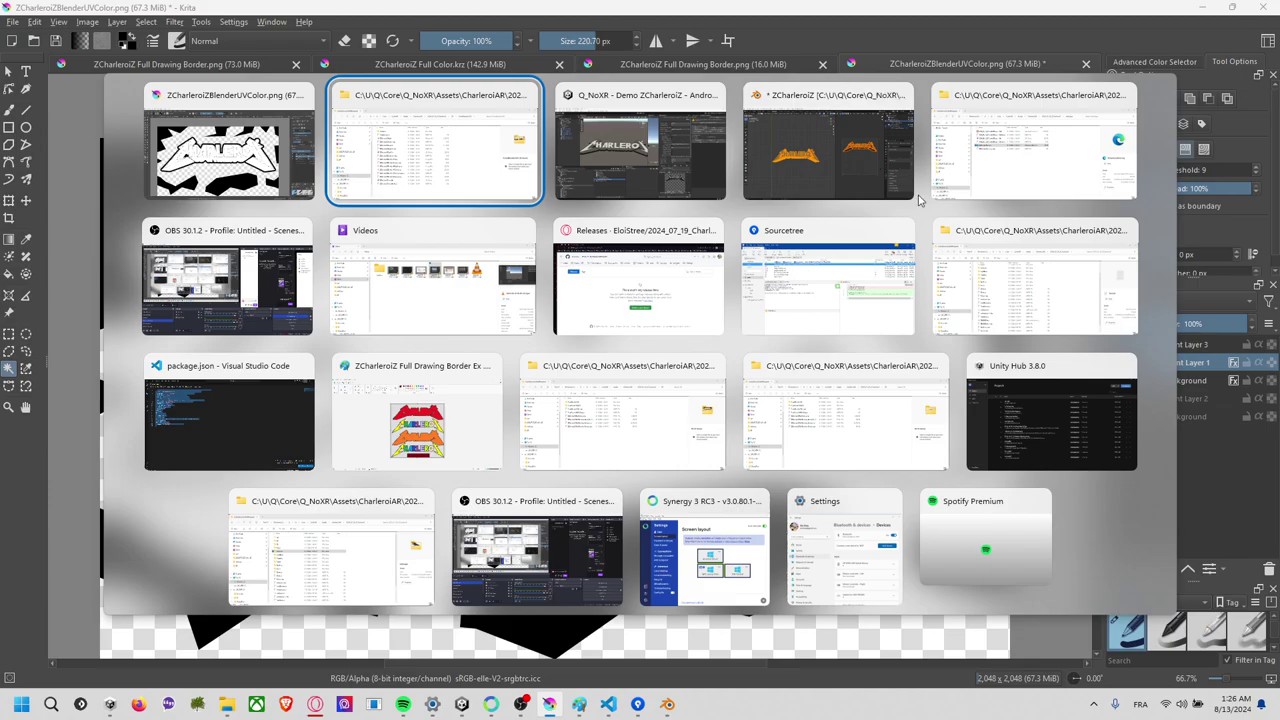
pyautogui.hotkey('alt', 'Tab')
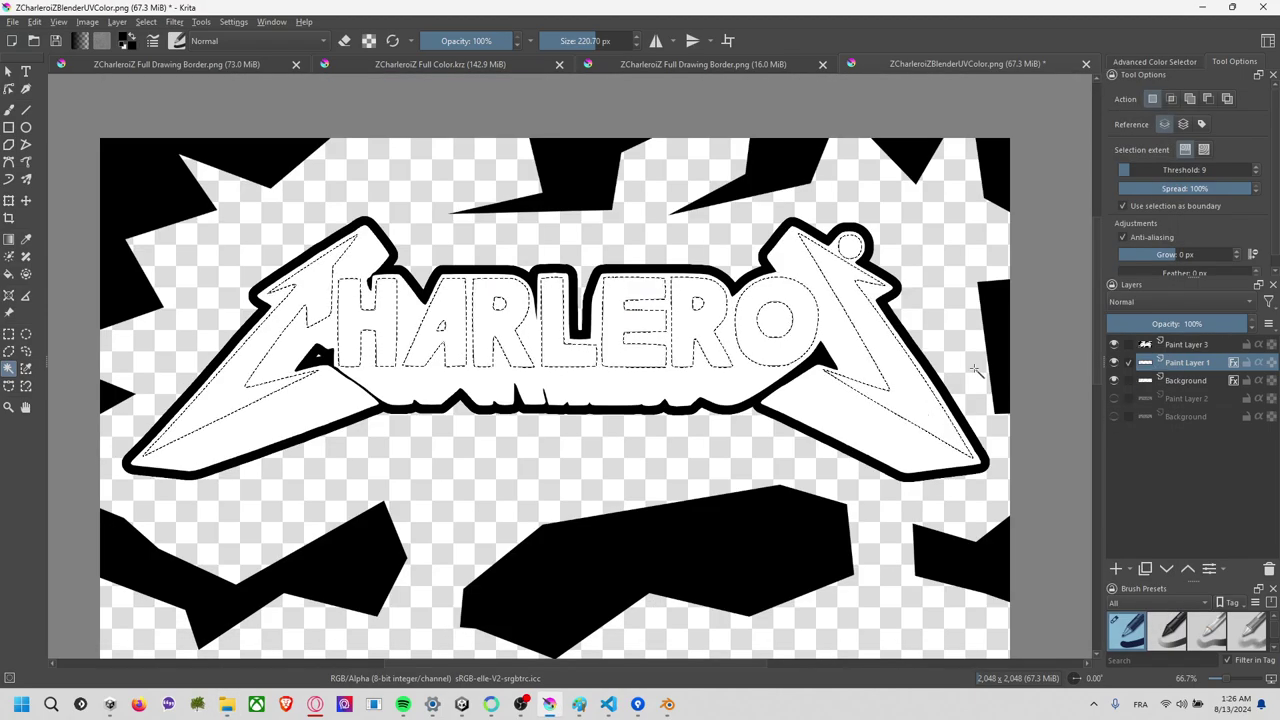
# Add a new paint layer and hide Paint Layer 3, Paint Layer 1 and Background.
pyautogui.click(1117, 568)
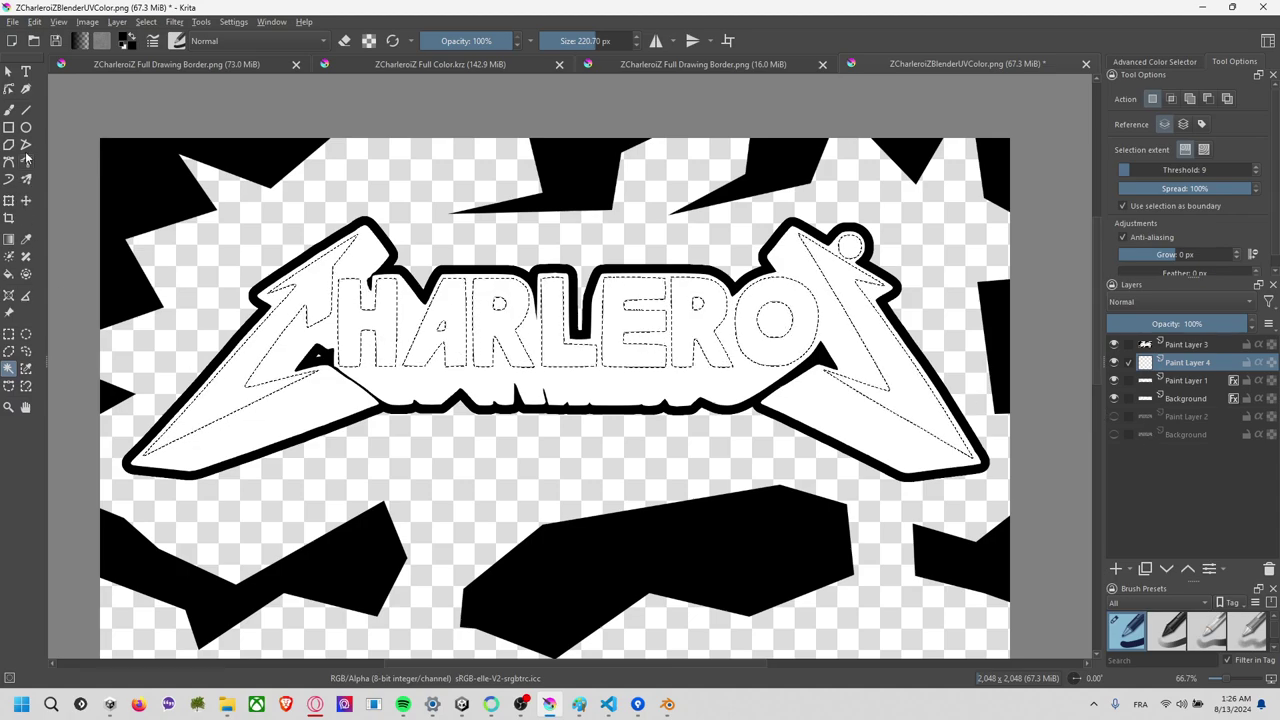
pyautogui.click(1114, 345)
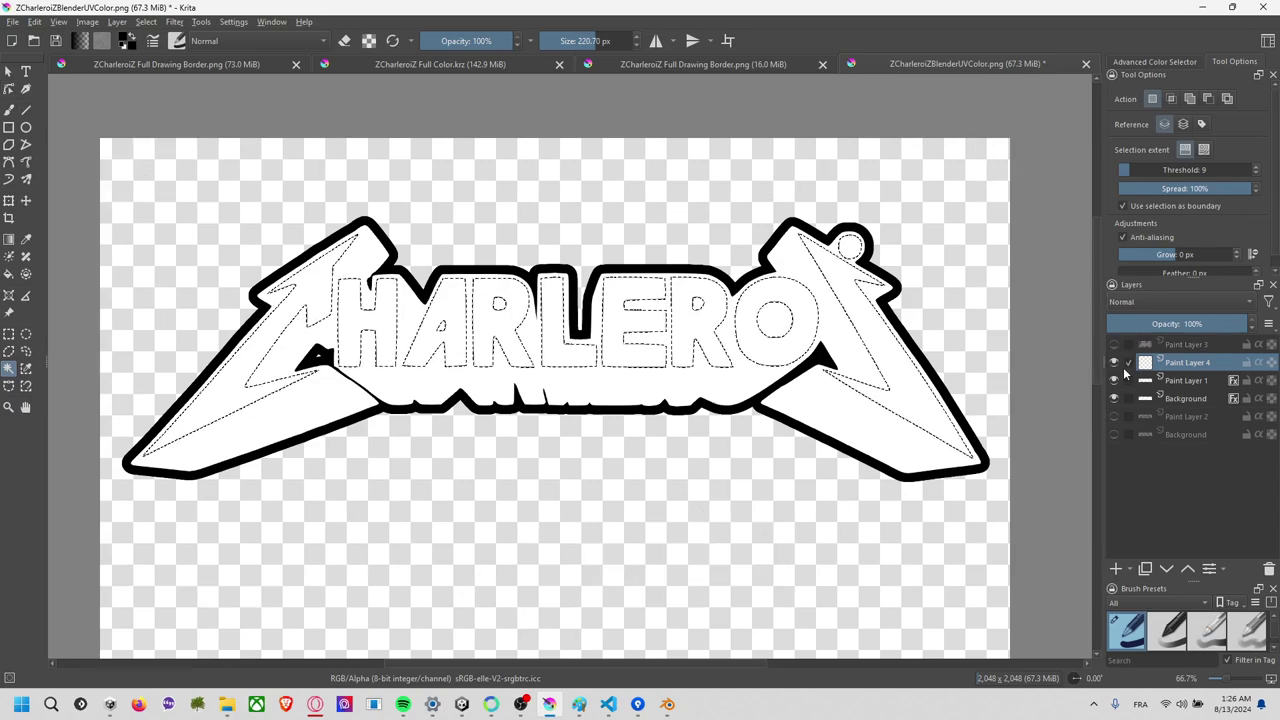
pyautogui.click(1114, 380)
pyautogui.click(1114, 398)
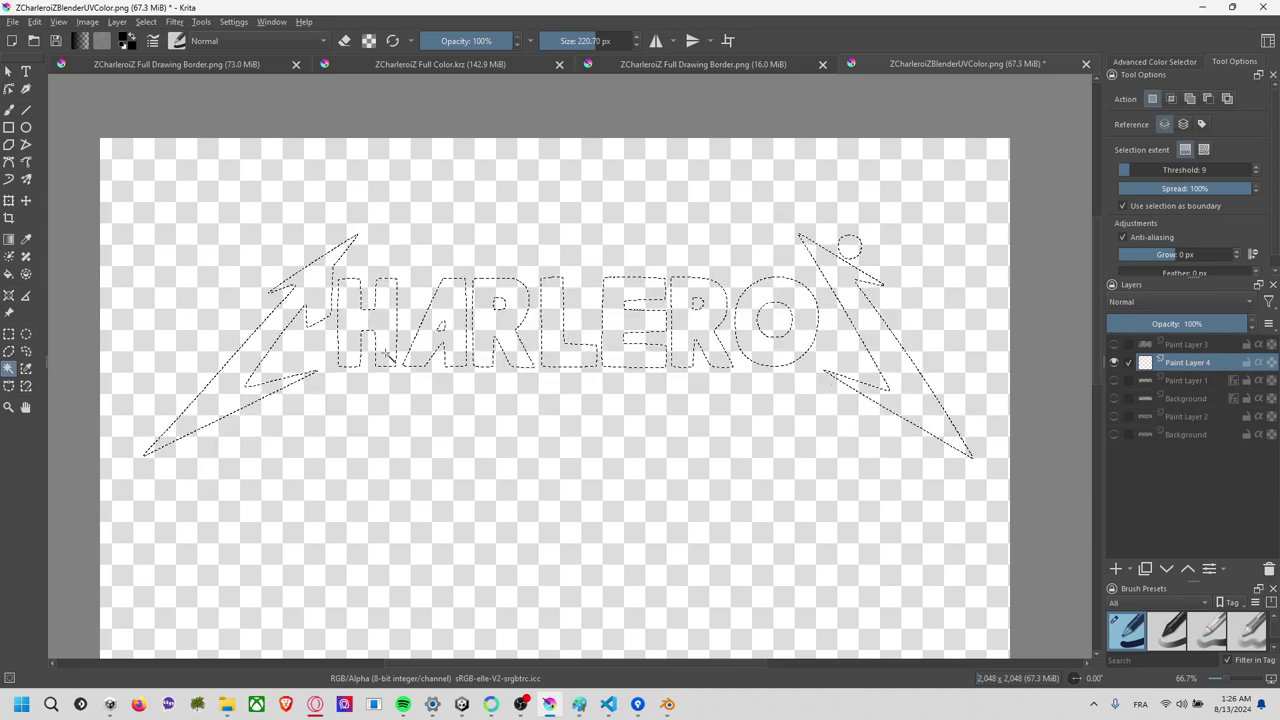
# Brush solid black over the selected letters and arrows, then clear the selection.
pyautogui.click(10, 108)
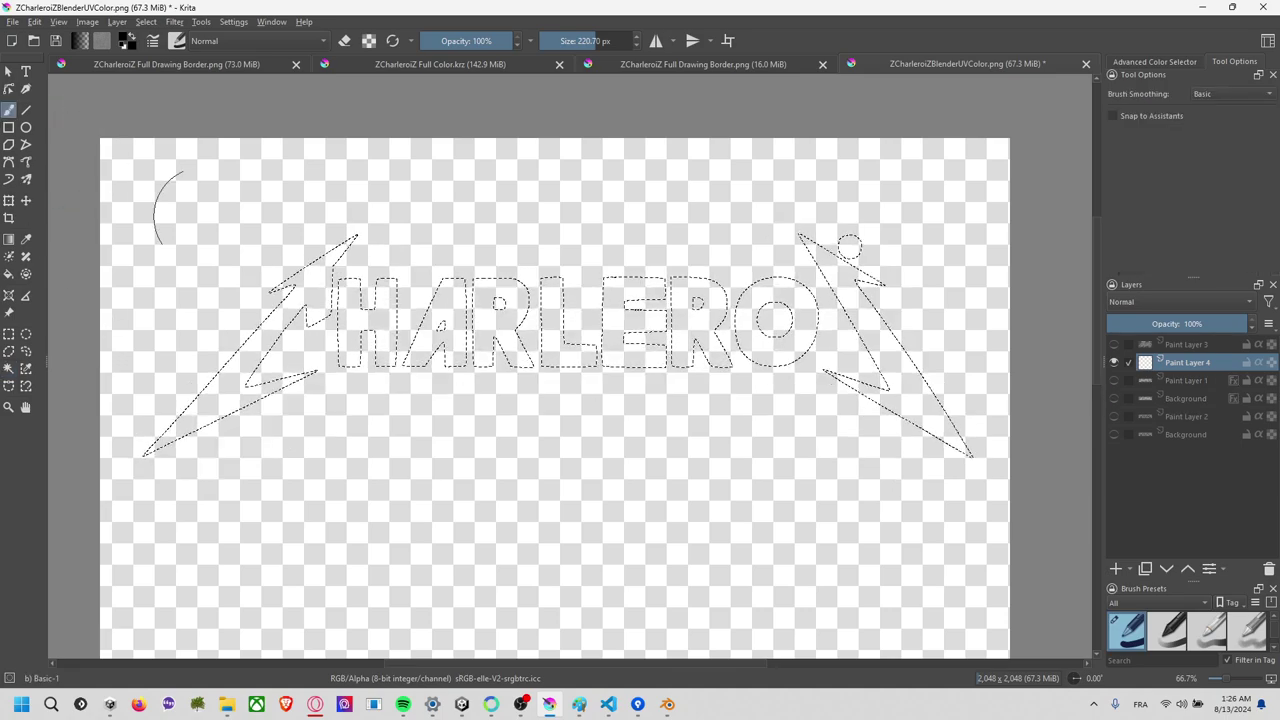
pyautogui.moveTo(171, 200)
pyautogui.mouseDown()
pyautogui.moveTo(386, 229)
pyautogui.moveTo(200, 463)
pyautogui.moveTo(545, 293)
pyautogui.mouseUp()
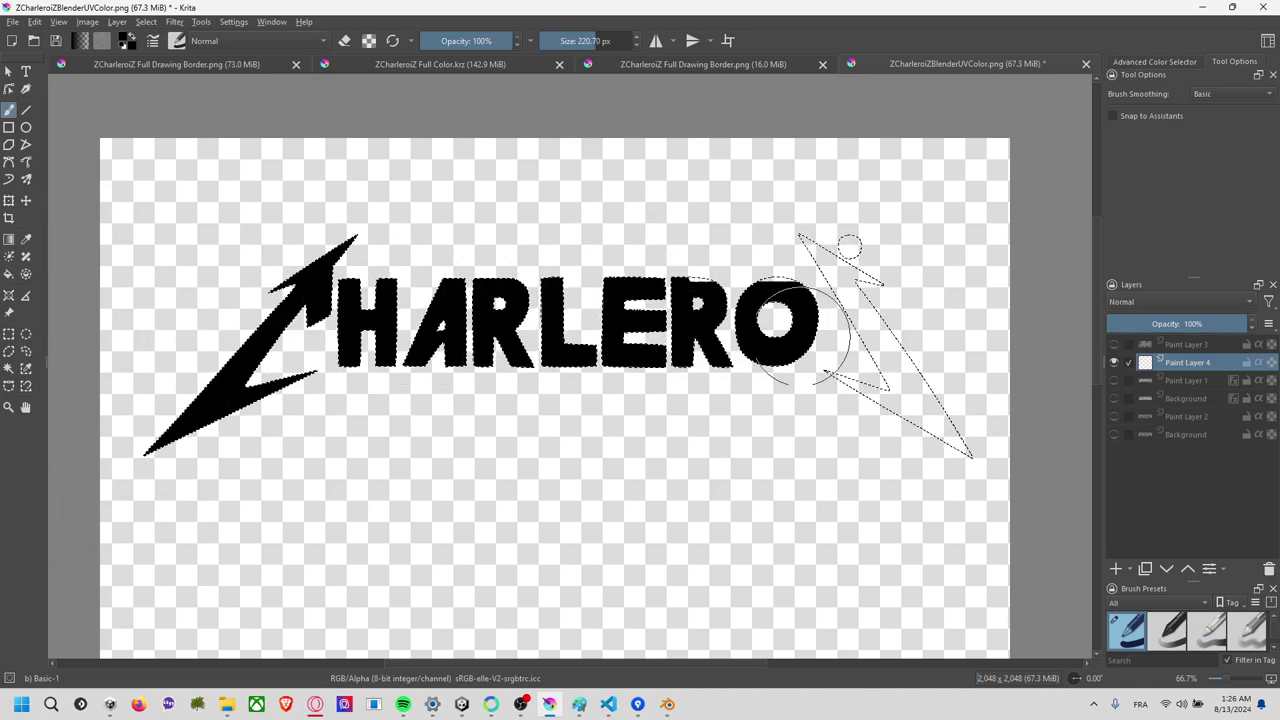
pyautogui.moveTo(804, 337)
pyautogui.mouseDown()
pyautogui.moveTo(850, 260)
pyautogui.moveTo(966, 491)
pyautogui.moveTo(818, 410)
pyautogui.mouseUp()
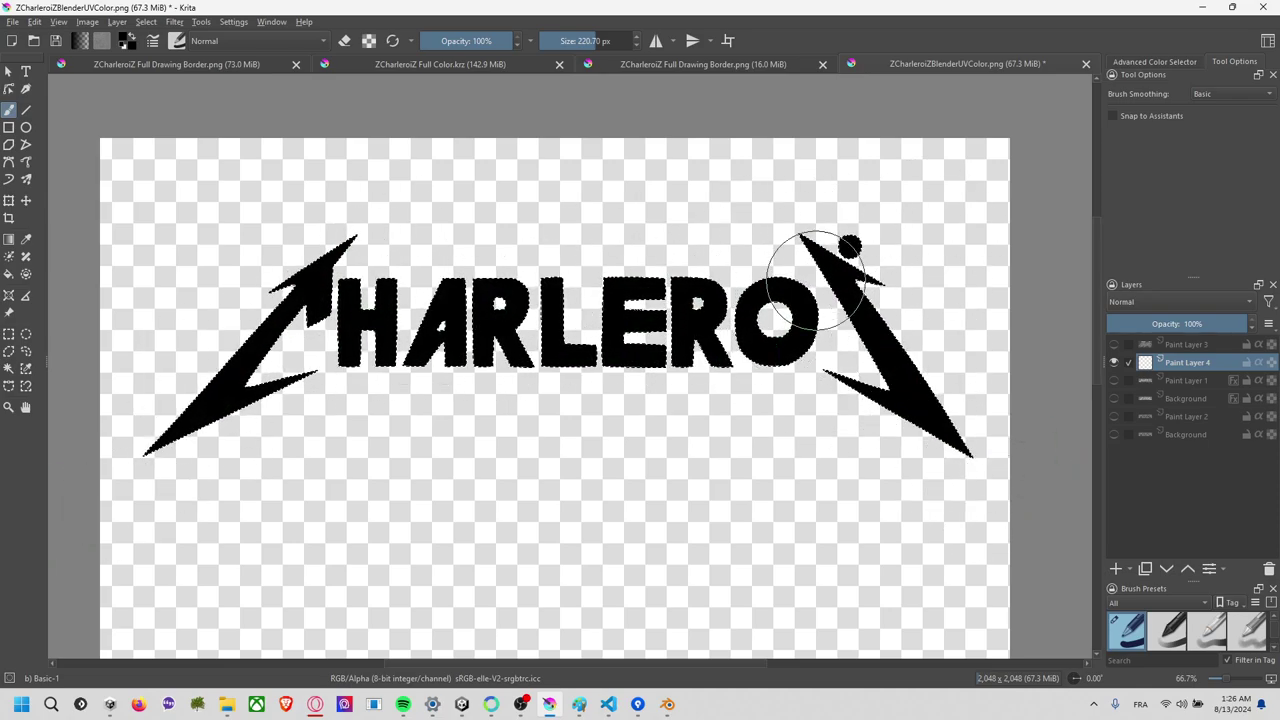
pyautogui.click(8, 334)
pyautogui.click(226, 436)
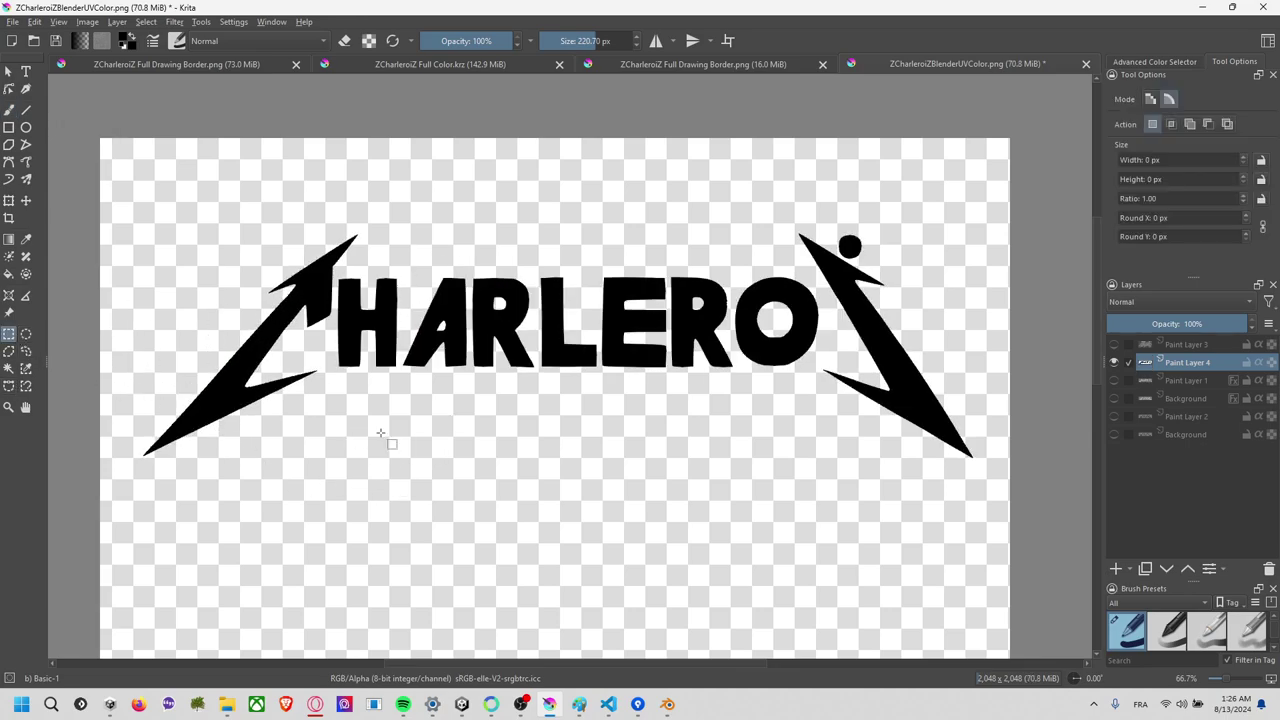
pyautogui.hotkey('alt', 'Tab')
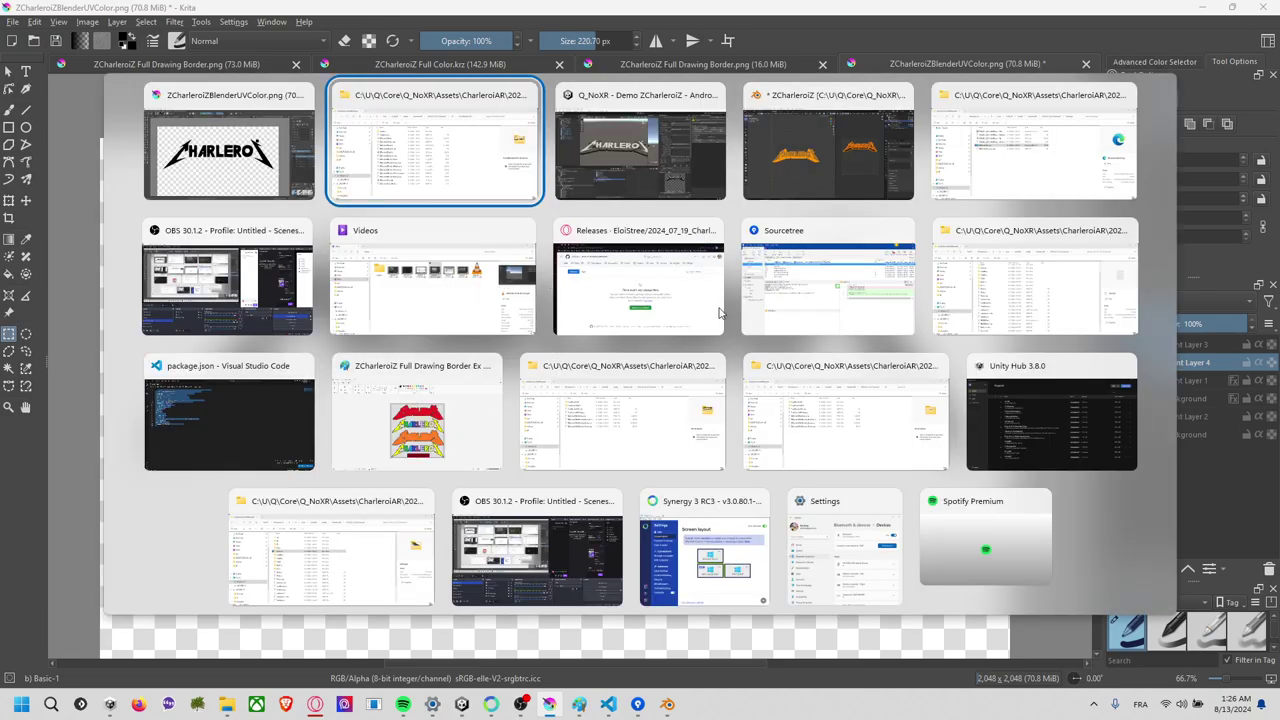
# In Opera GX, search Google Images for 'cat space galaxy'.
pyautogui.click(645, 262)
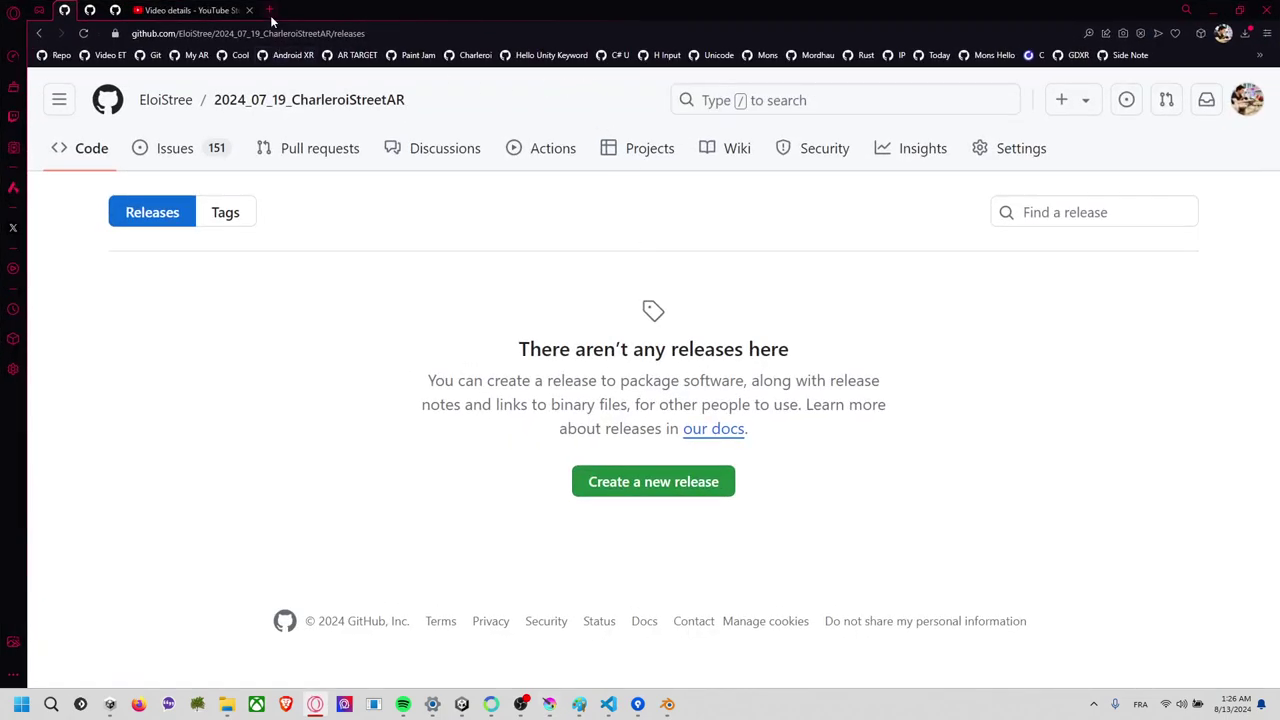
pyautogui.hotkey('ctrl', 't')
pyautogui.write('chat ')
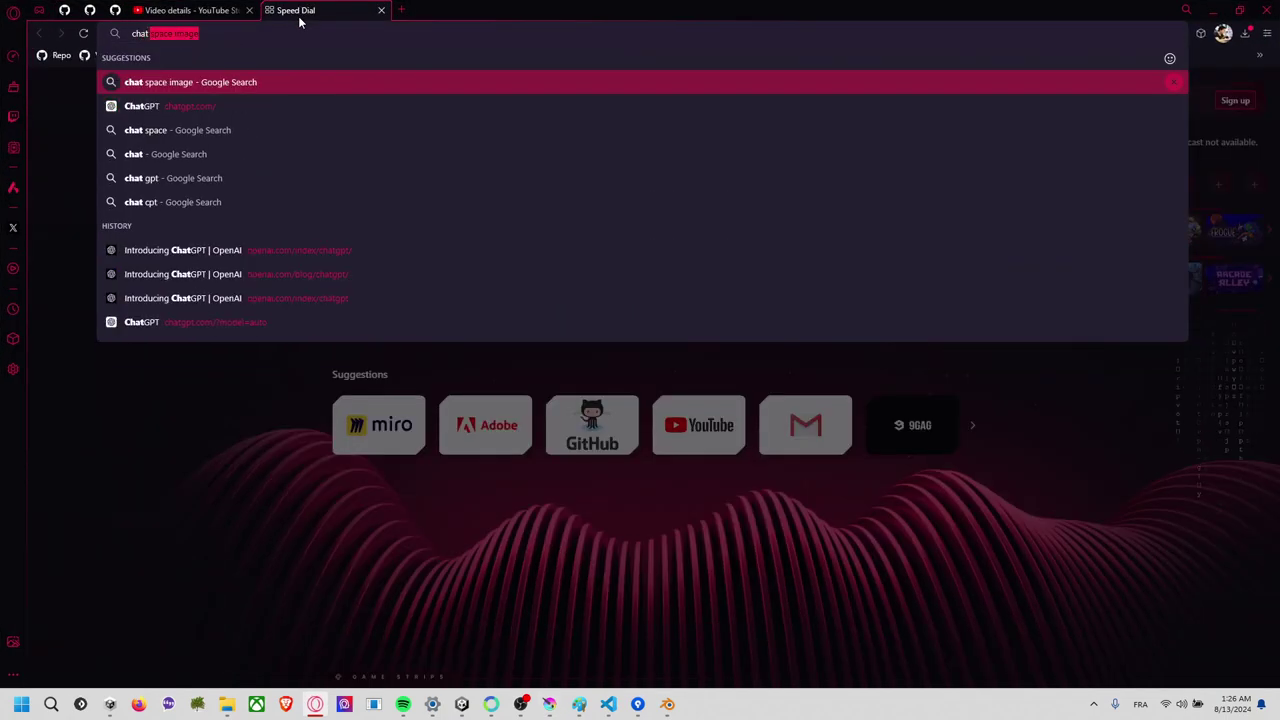
pyautogui.write('s')
pyautogui.press('BackSpace')
pyautogui.press('BackSpace')
pyautogui.press('BackSpace')
pyautogui.write('cat')
pyautogui.press('BackSpace')
pyautogui.press('BackSpace')
pyautogui.press('BackSpace')
pyautogui.write('cat')
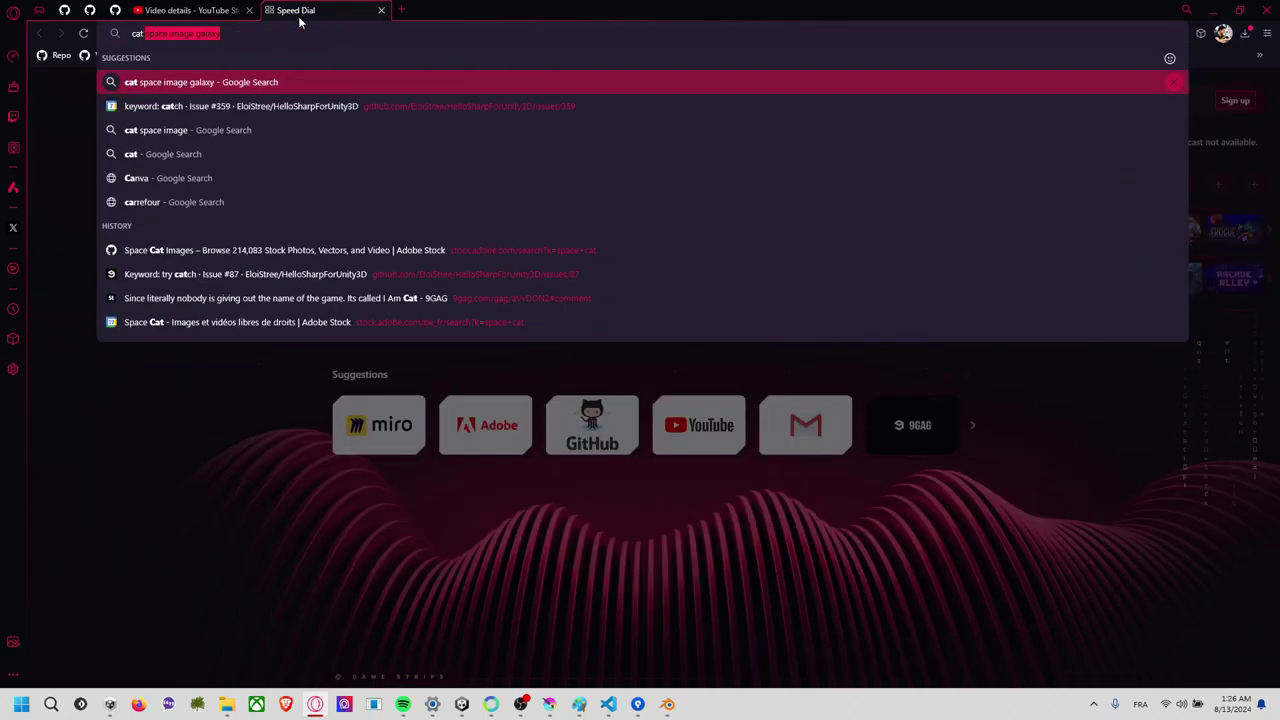
pyautogui.write(' space gala')
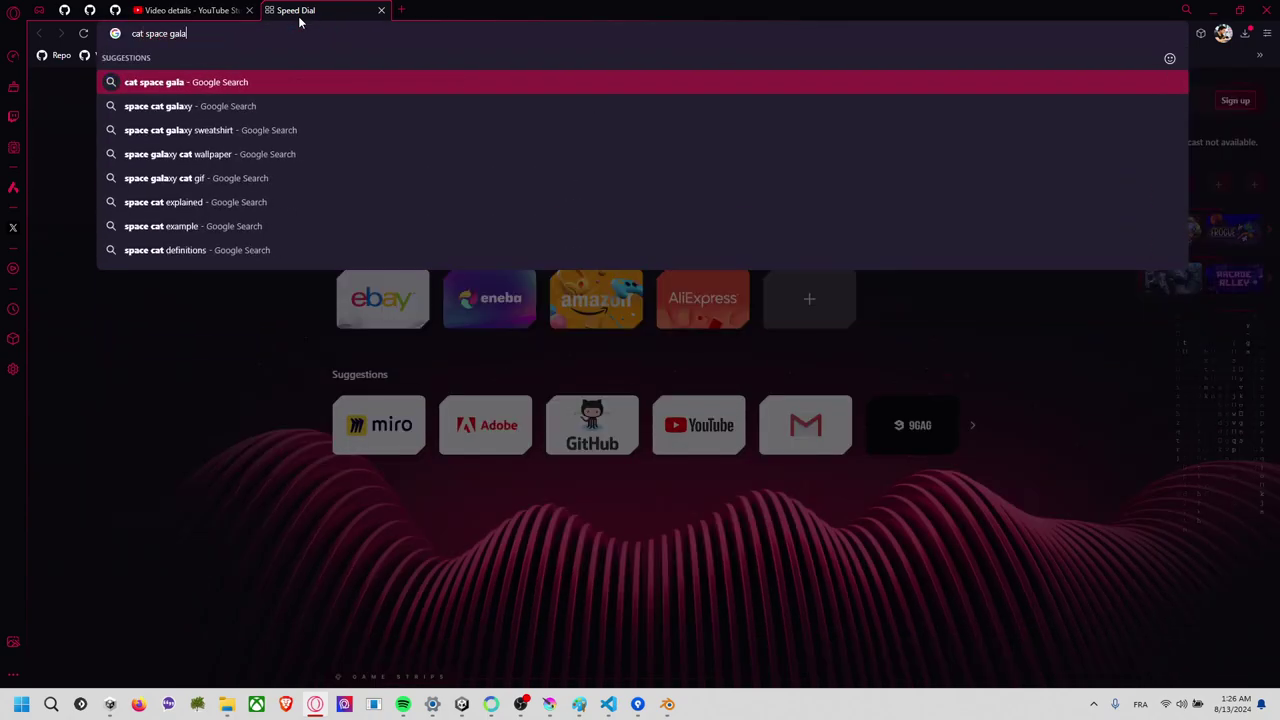
pyautogui.write('xy')
pyautogui.press('Return')
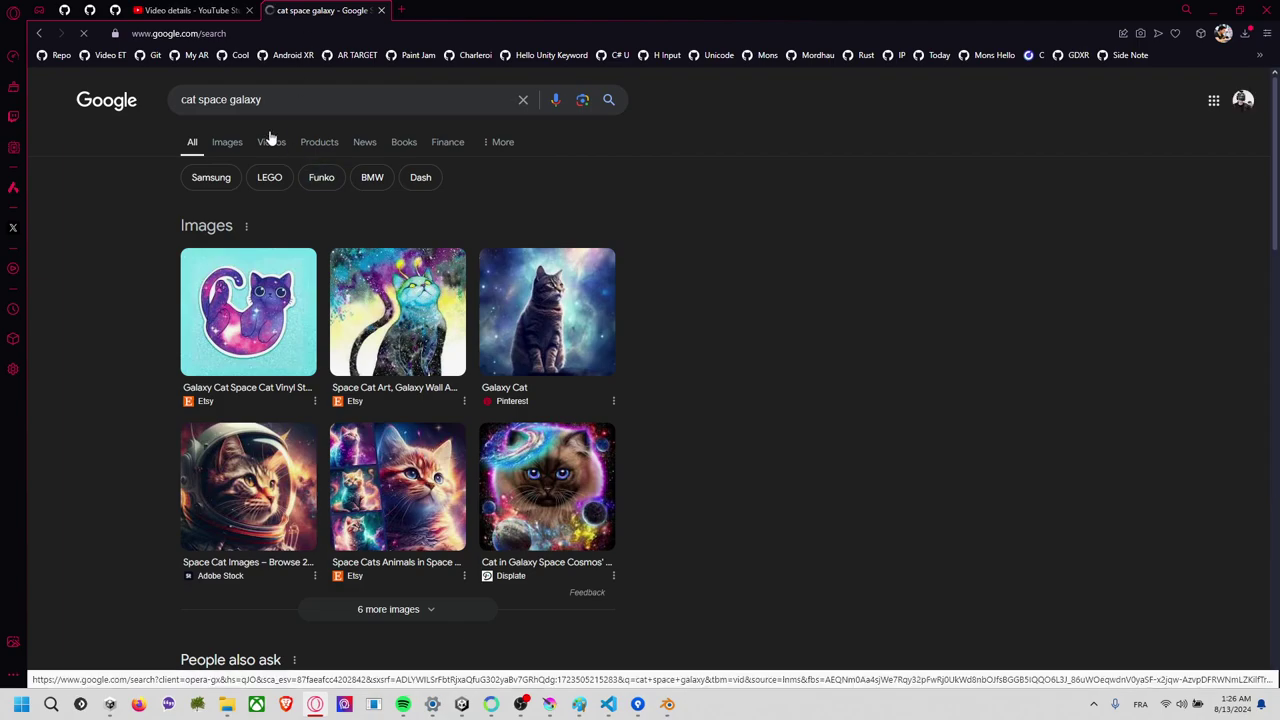
pyautogui.click(226, 143)
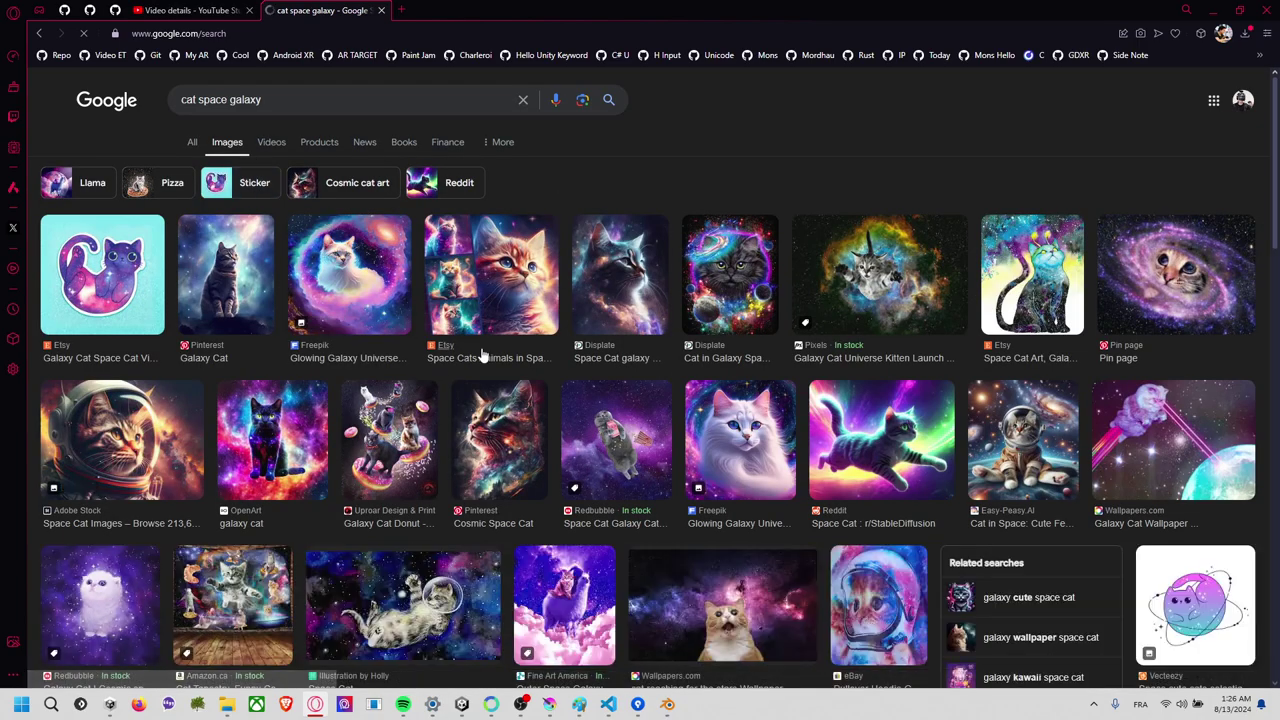
pyautogui.scroll(-2, 300, 360)
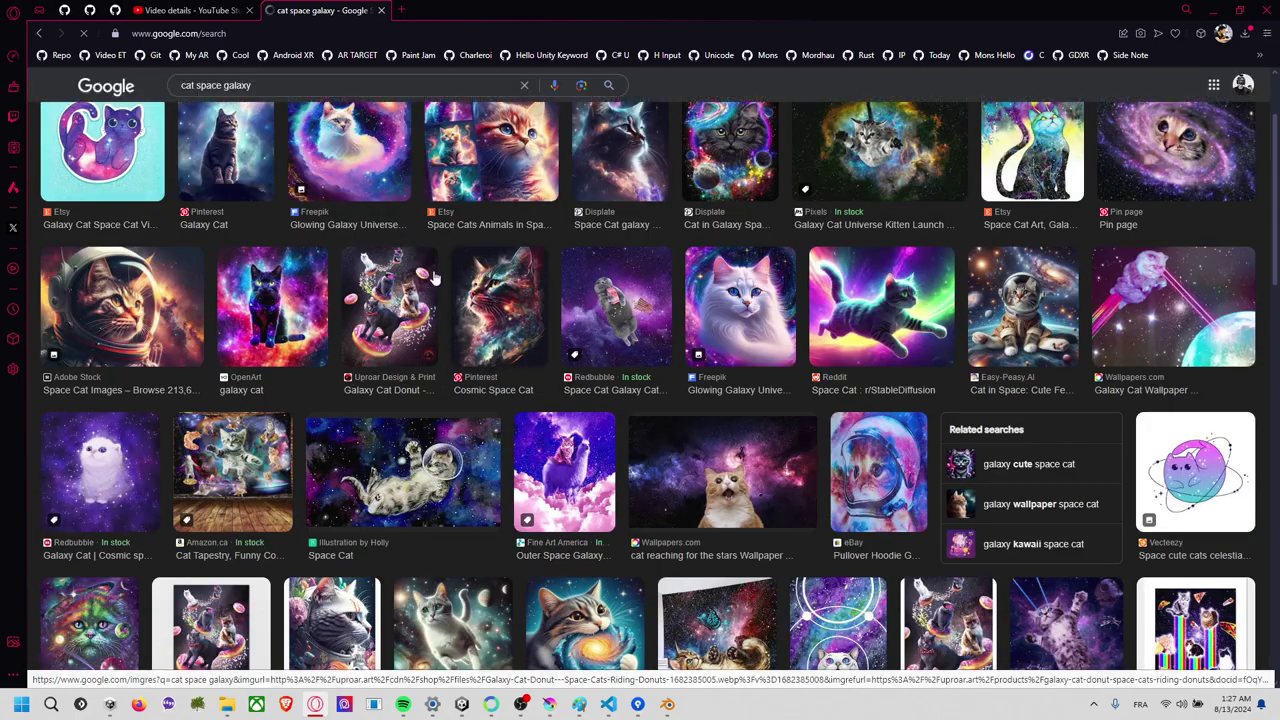
pyautogui.scroll(-3, 328, 385)
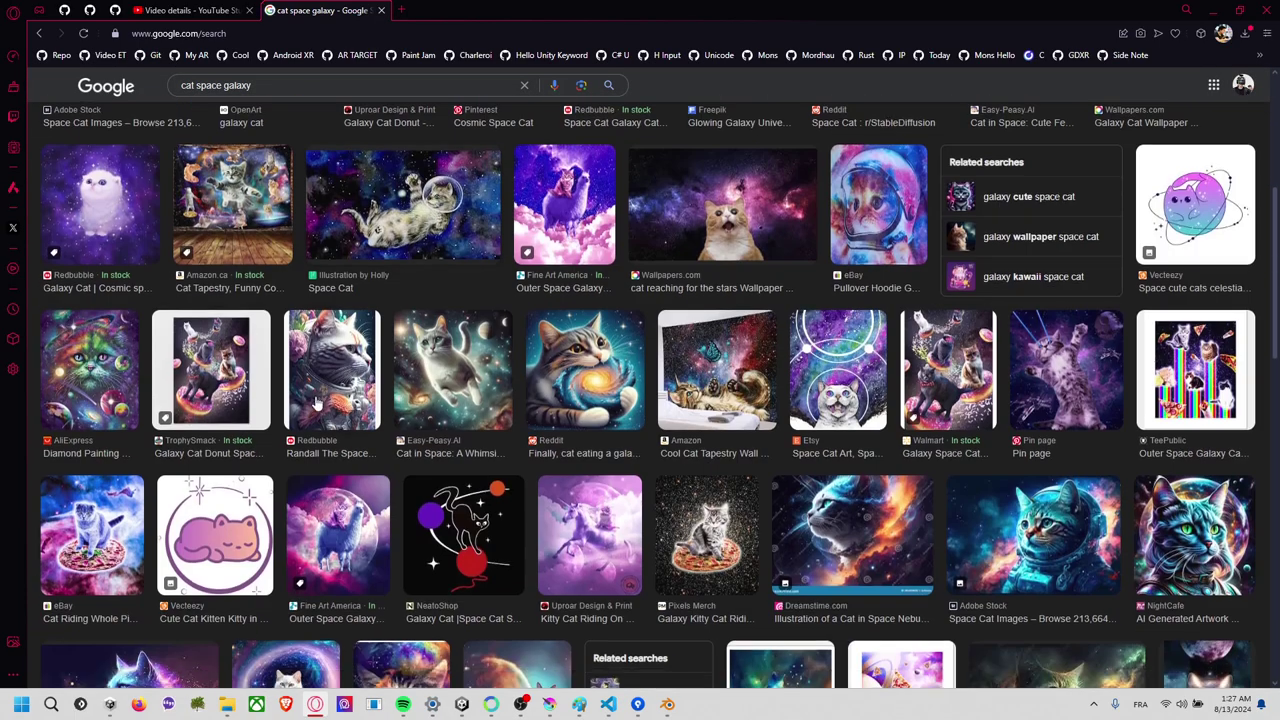
pyautogui.scroll(-1, 316, 395)
pyautogui.scroll(2, 316, 395)
pyautogui.scroll(3, 316, 395)
# Refine the search to 'cat space galaxy horizontal' and copy the cat-watching-planets image.
pyautogui.click(373, 109)
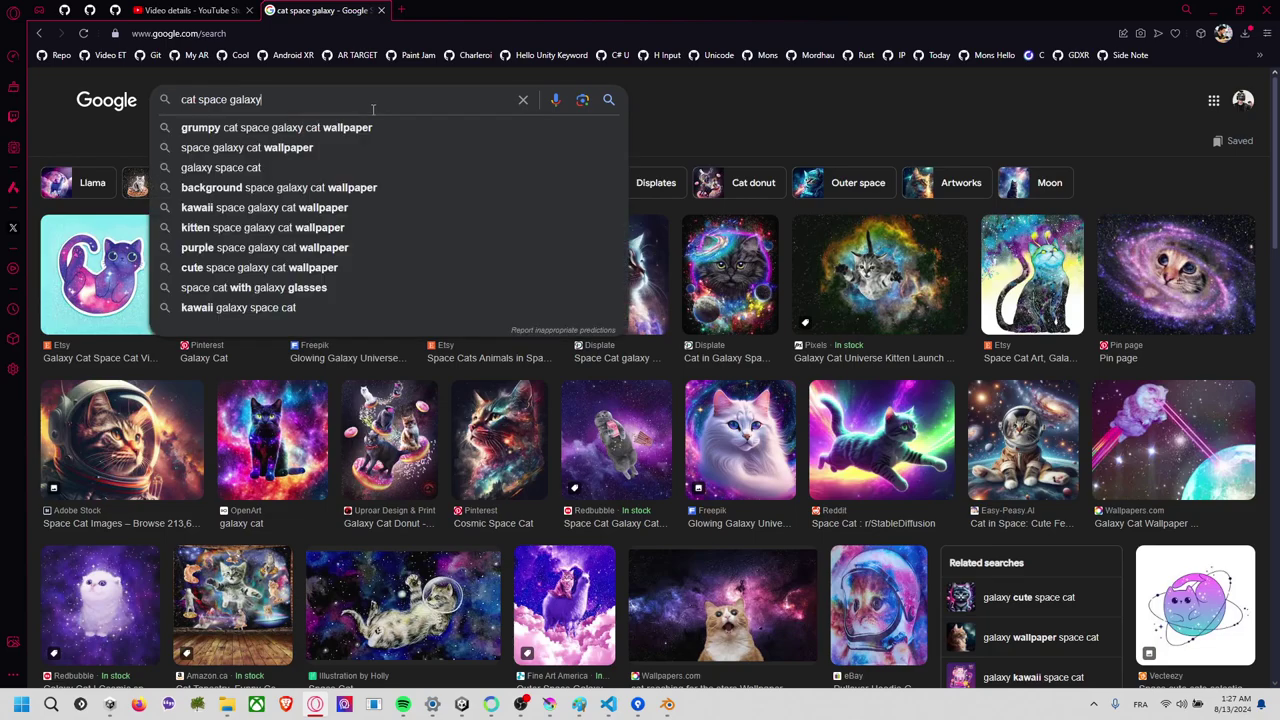
pyautogui.write(' horizontal')
pyautogui.press('Return')
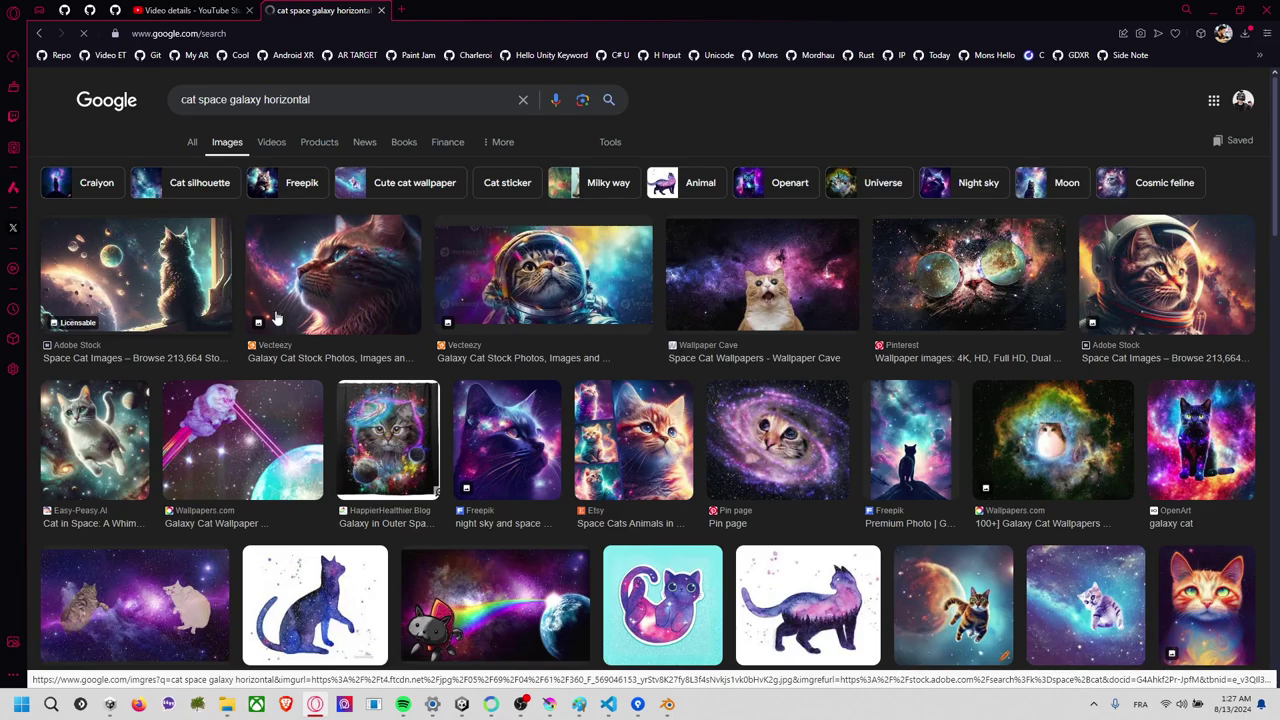
pyautogui.click(152, 283)
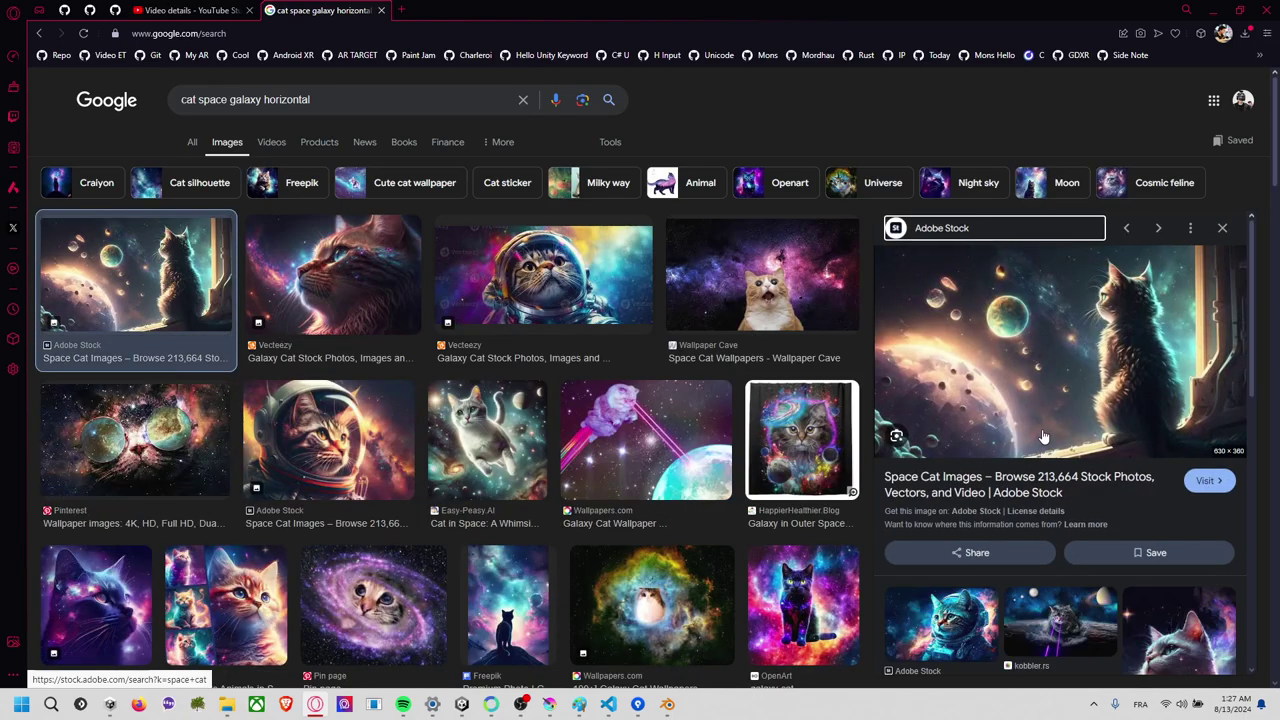
pyautogui.rightClick(1066, 398)
pyautogui.click(1104, 231)
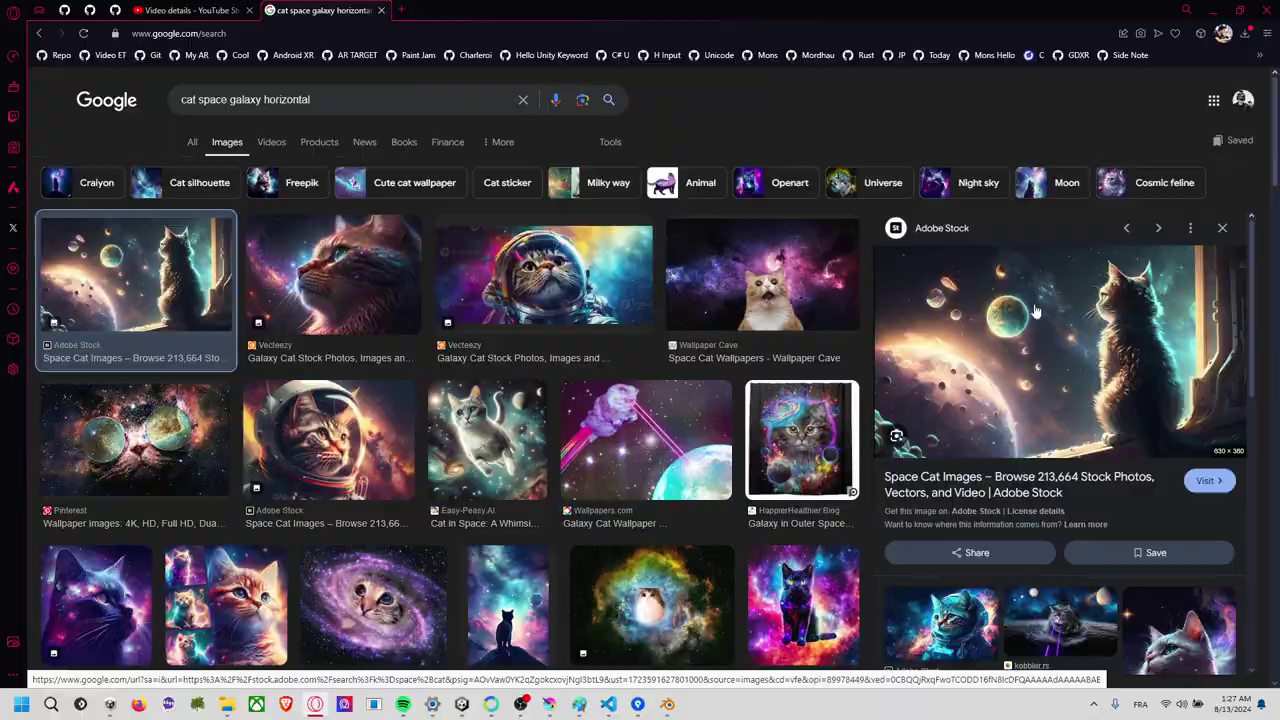
# Paste the image into Krita, choosing to download it from the remote source.
pyautogui.hotkey('alt', 'Tab')
pyautogui.hotkey('ctrl', 'v')
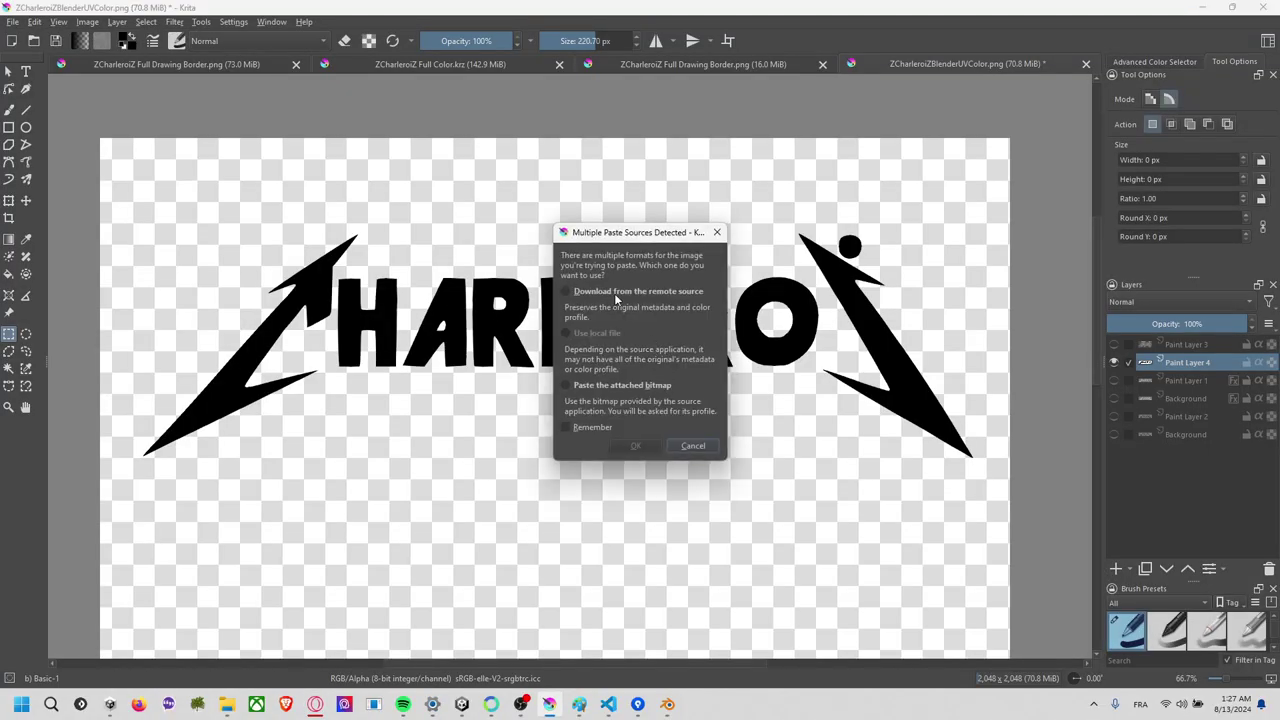
pyautogui.click(616, 294)
pyautogui.click(635, 445)
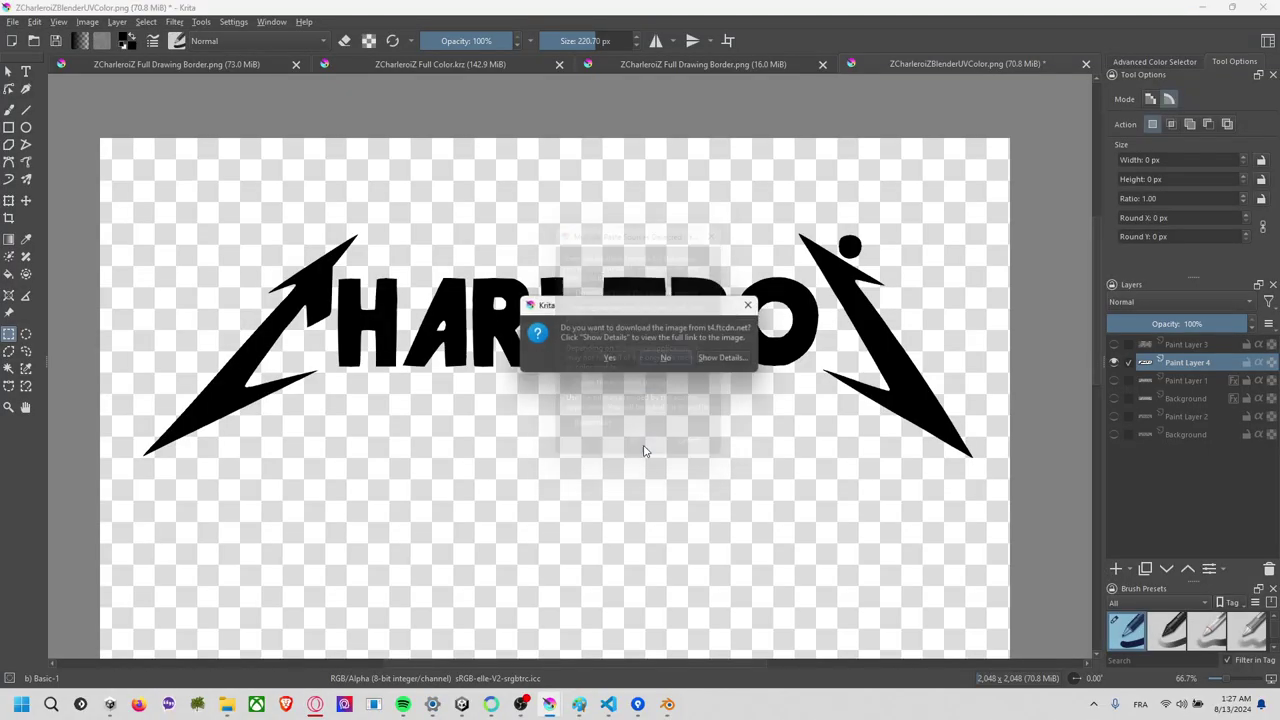
pyautogui.click(609, 358)
pyautogui.keyDown('ctrl'); pyautogui.scroll(-2, 609, 443); pyautogui.keyUp('ctrl')
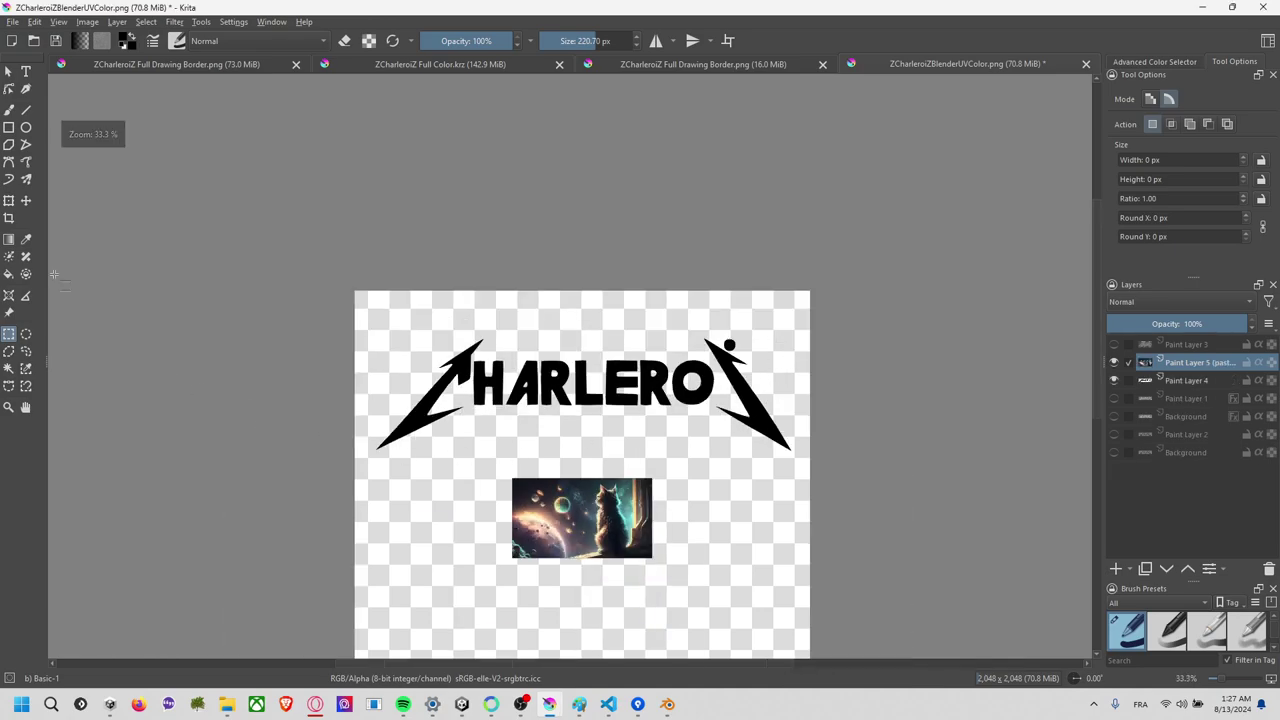
# Move and scale the galaxy cat image over the logo and set its layer opacity to 39%.
pyautogui.click(9, 200)
pyautogui.moveTo(580, 490); pyautogui.dragTo(429, 313)
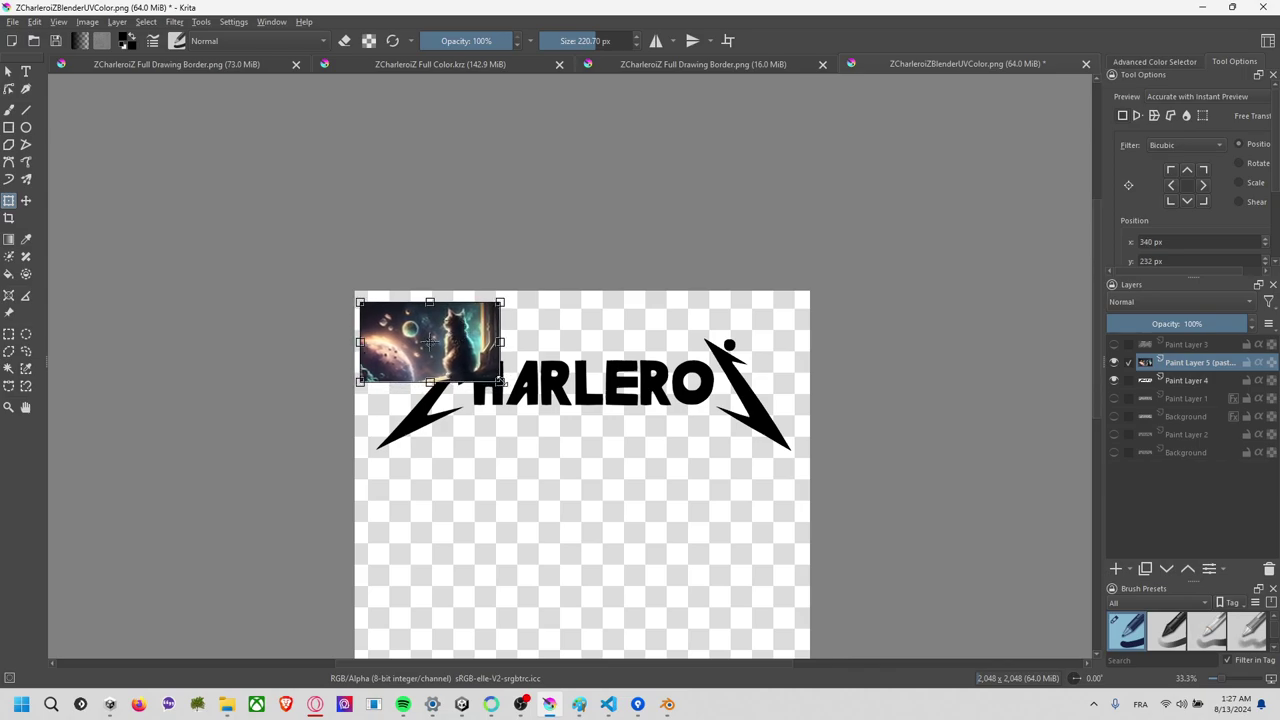
pyautogui.moveTo(500, 382); pyautogui.dragTo(821, 515)
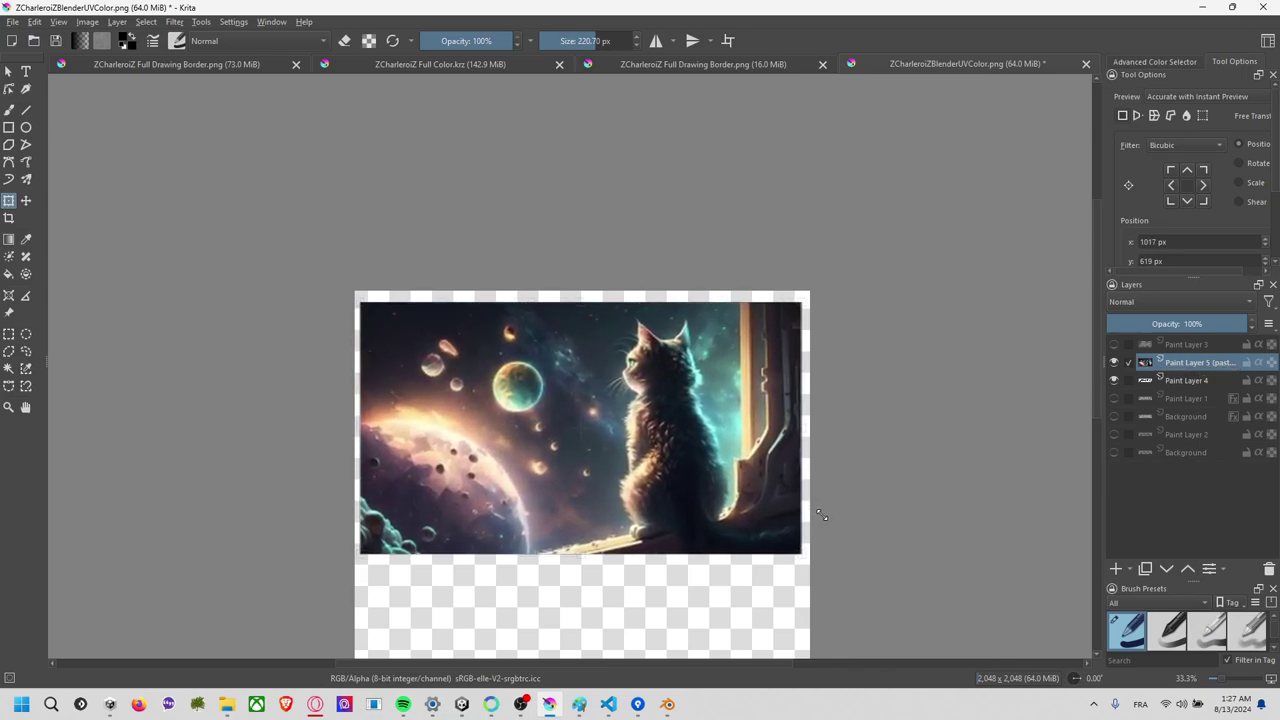
pyautogui.moveTo(724, 489); pyautogui.dragTo(711, 479)
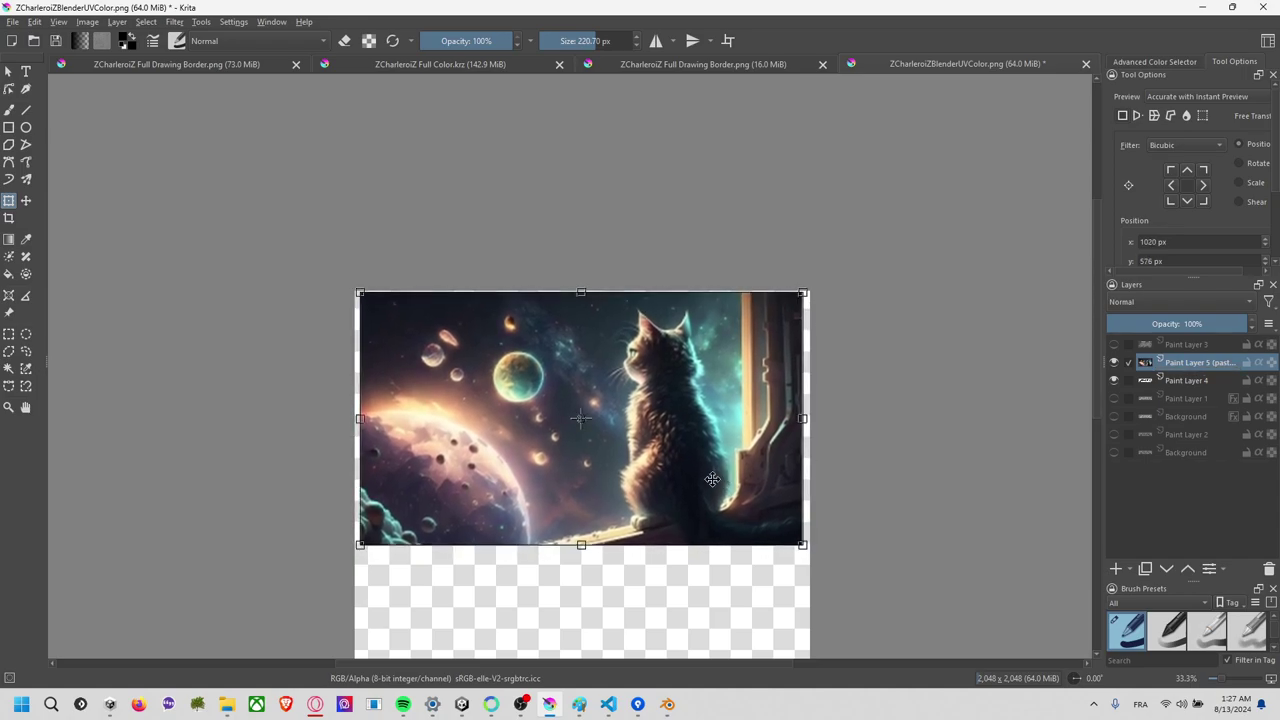
pyautogui.keyDown('ctrl'); pyautogui.scroll(2, 711, 479); pyautogui.keyUp('ctrl')
pyautogui.keyDown('ctrl'); pyautogui.scroll(-1, 643, 463); pyautogui.keyUp('ctrl')
pyautogui.moveTo(622, 394); pyautogui.dragTo(636, 416)
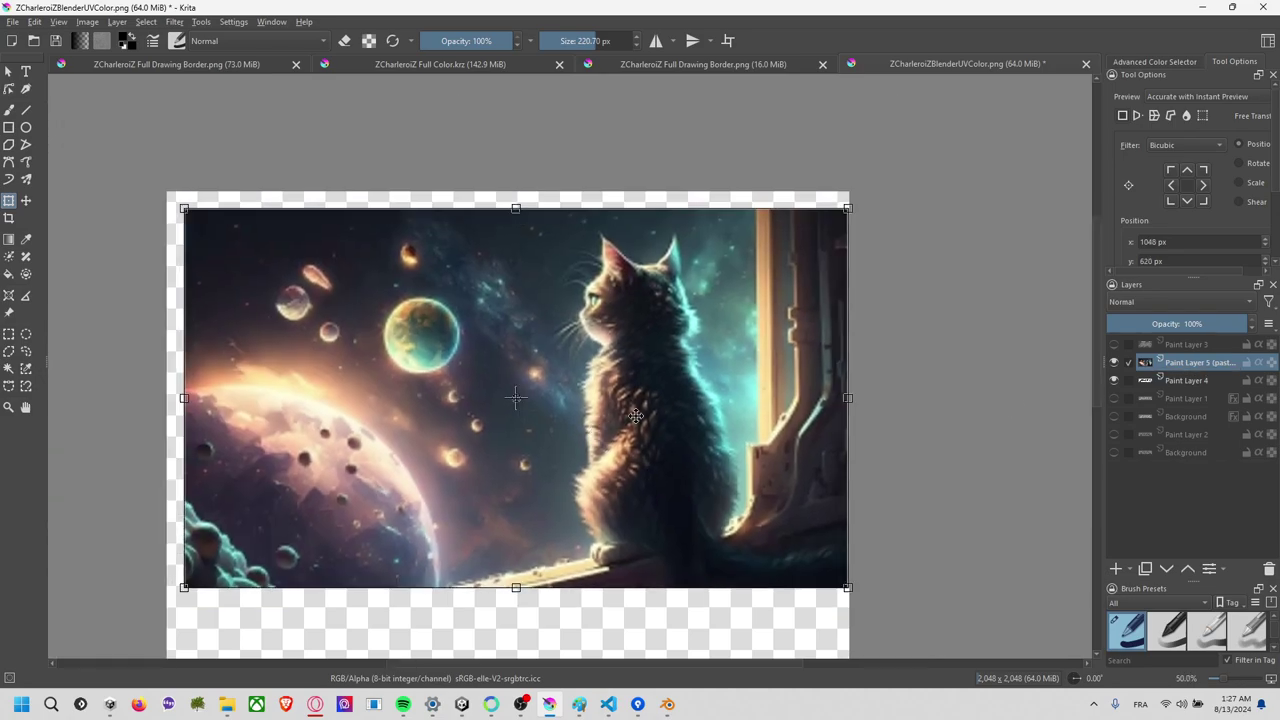
pyautogui.moveTo(1204, 327); pyautogui.dragTo(1160, 325)
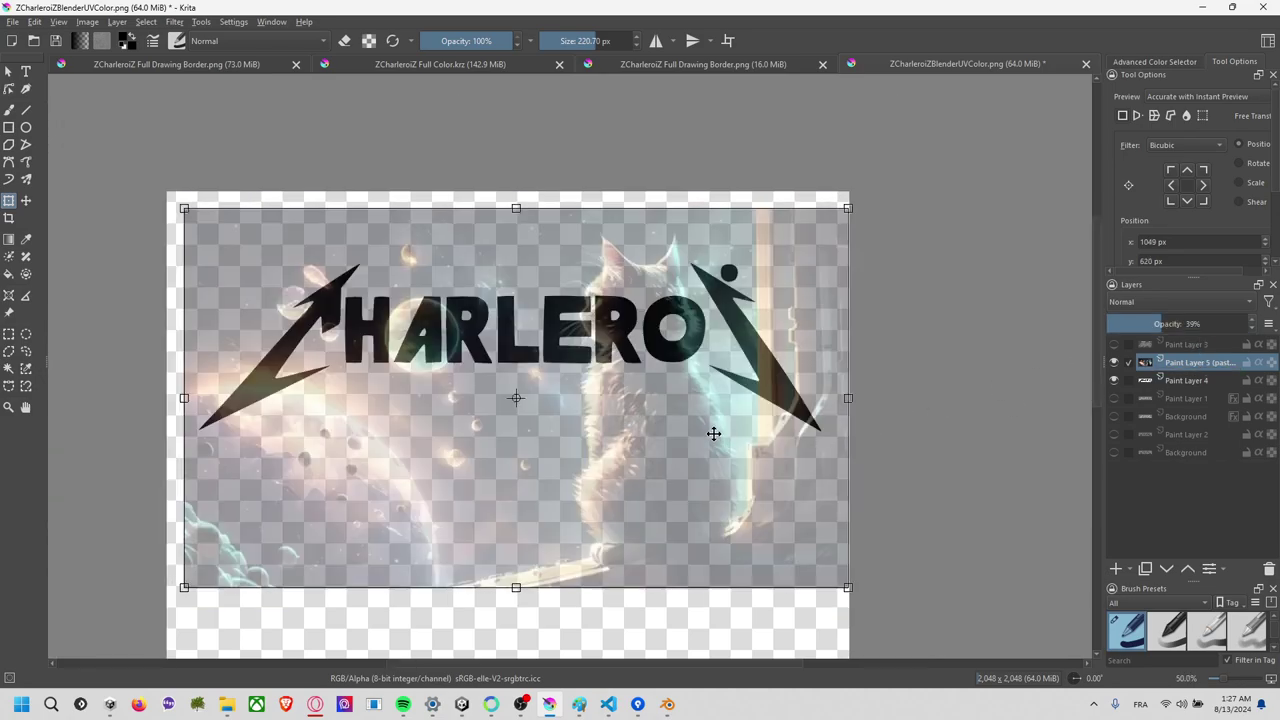
# Shift the cat image lower over the logo, apply the transform, and select Paint Layer 4.
pyautogui.moveTo(703, 431); pyautogui.dragTo(702, 483)
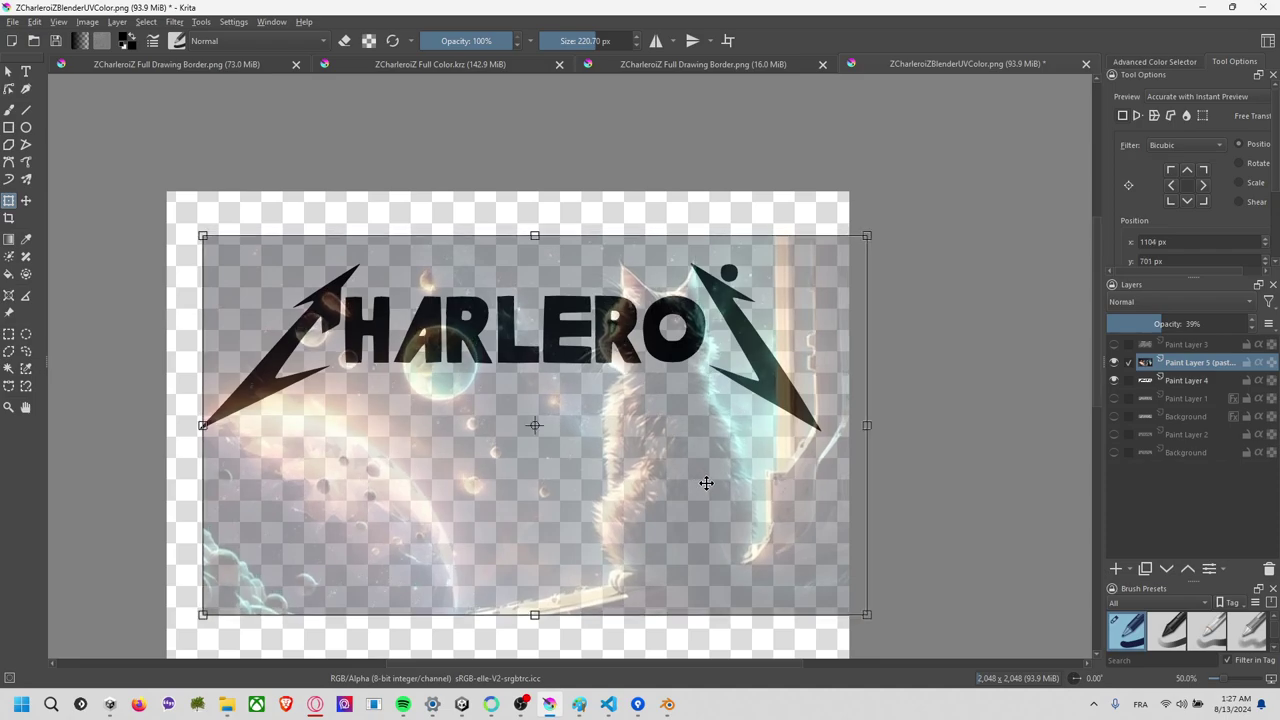
pyautogui.press('Return')
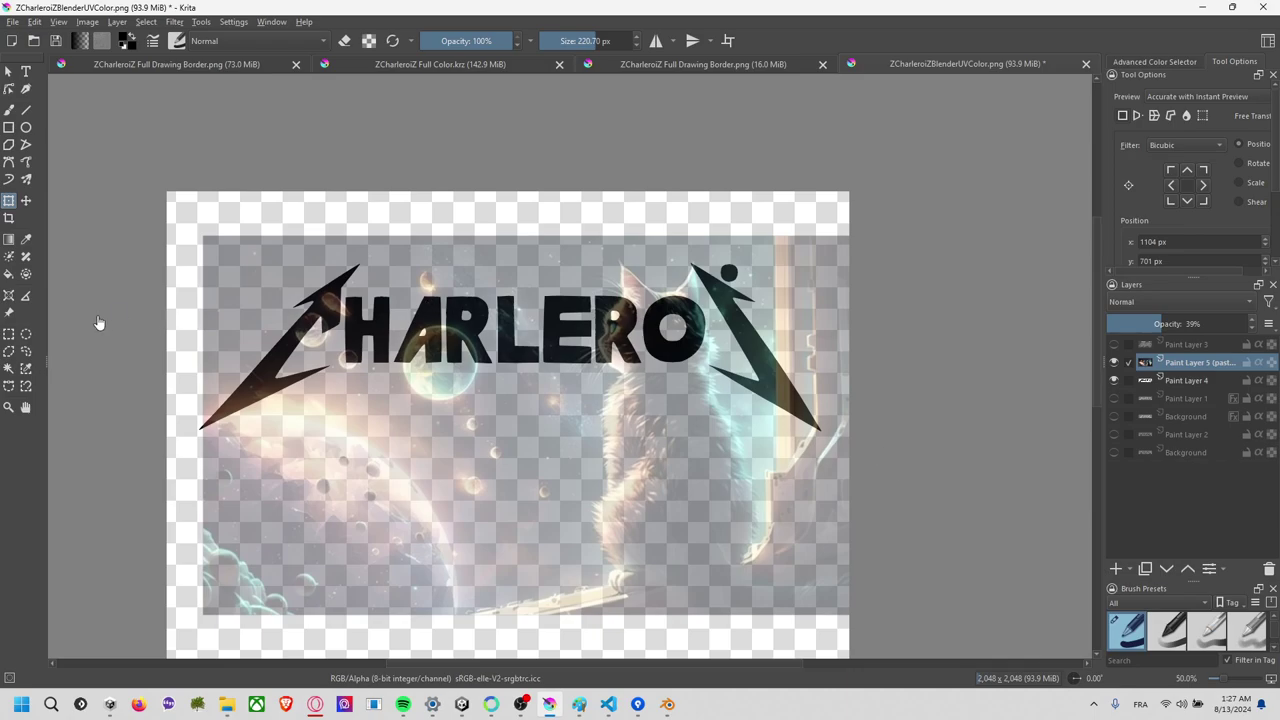
pyautogui.click(1177, 381)
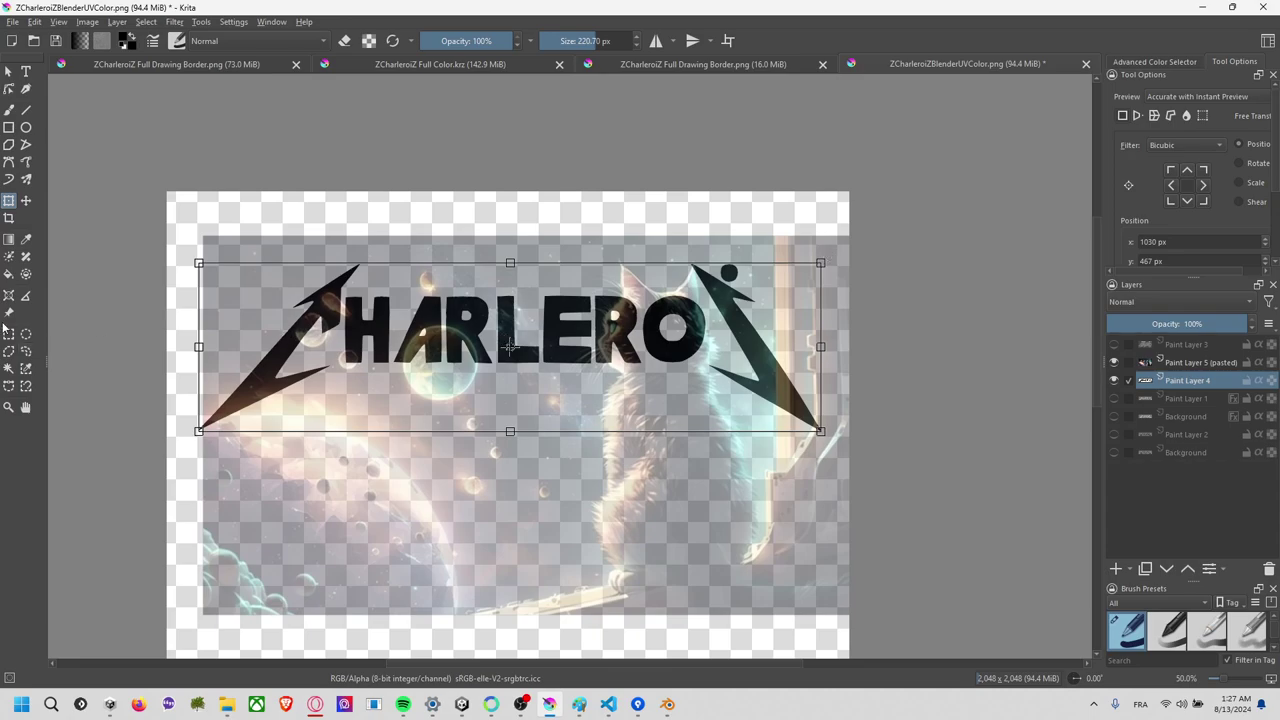
# Select the transparent area around the logo and clear it on the cat layer.
pyautogui.click(10, 368)
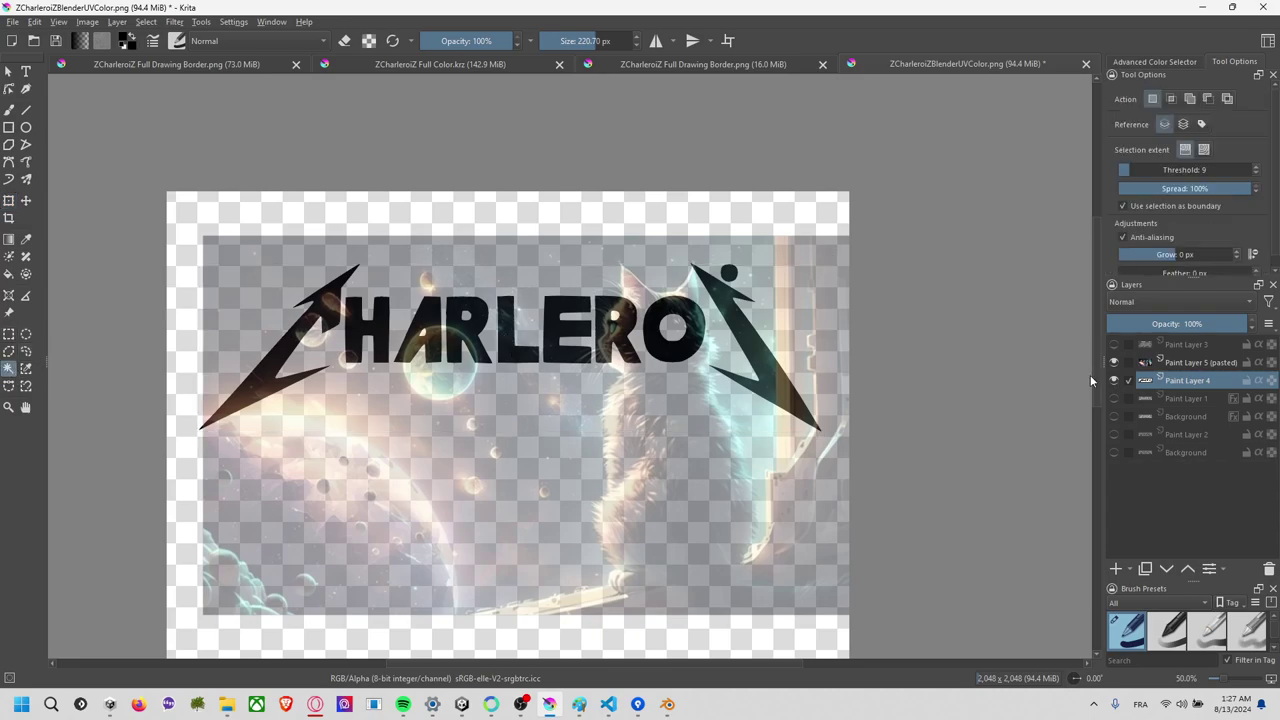
pyautogui.click(756, 210)
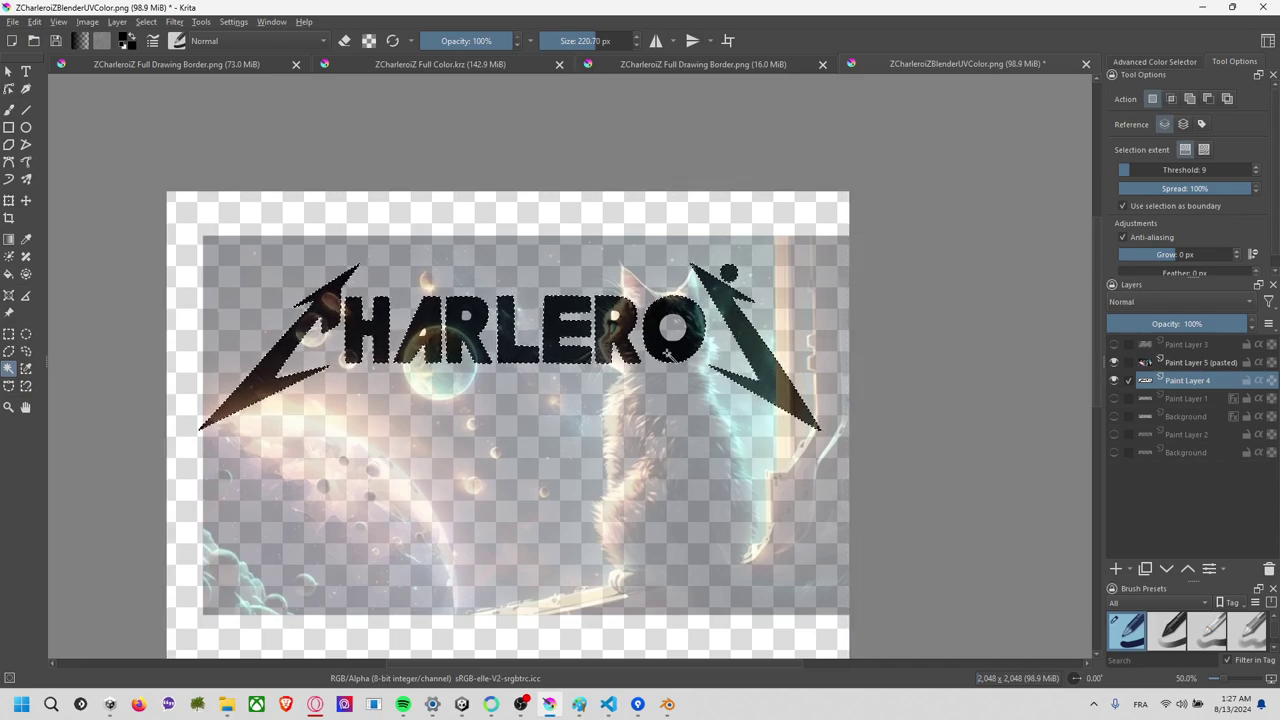
pyautogui.click(1190, 362)
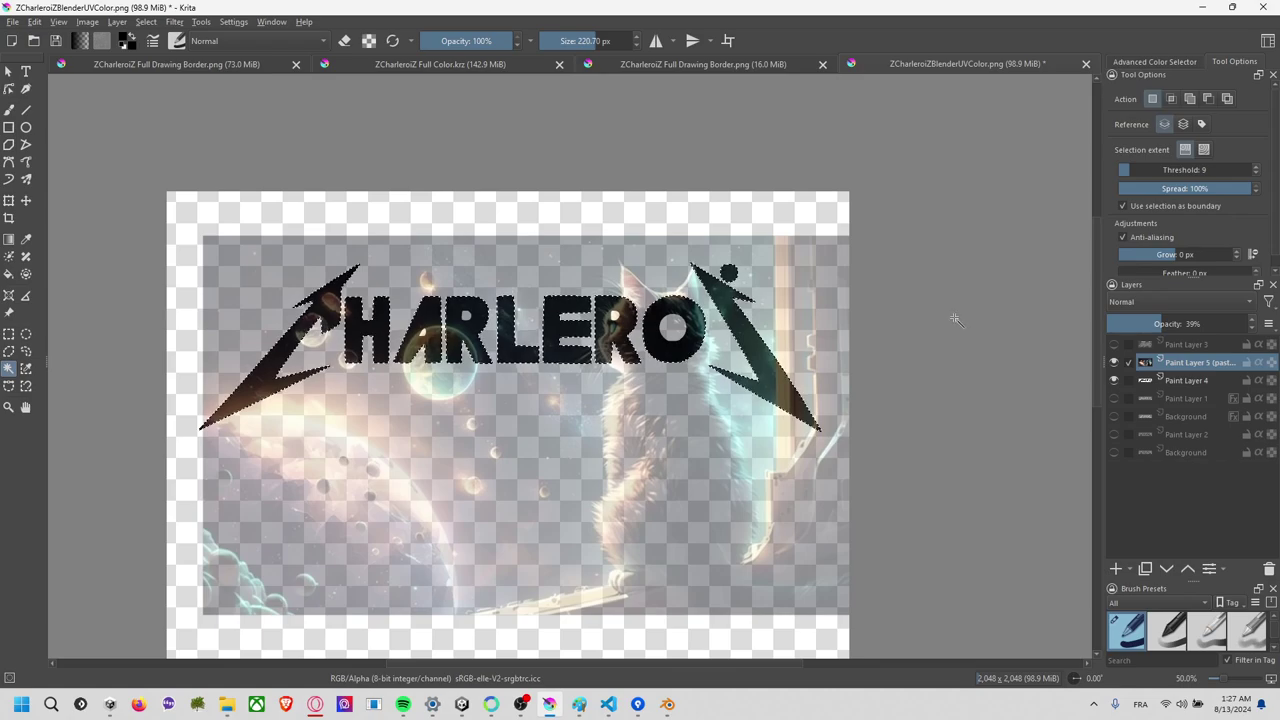
pyautogui.hotkey('shift', 'BackSpace')
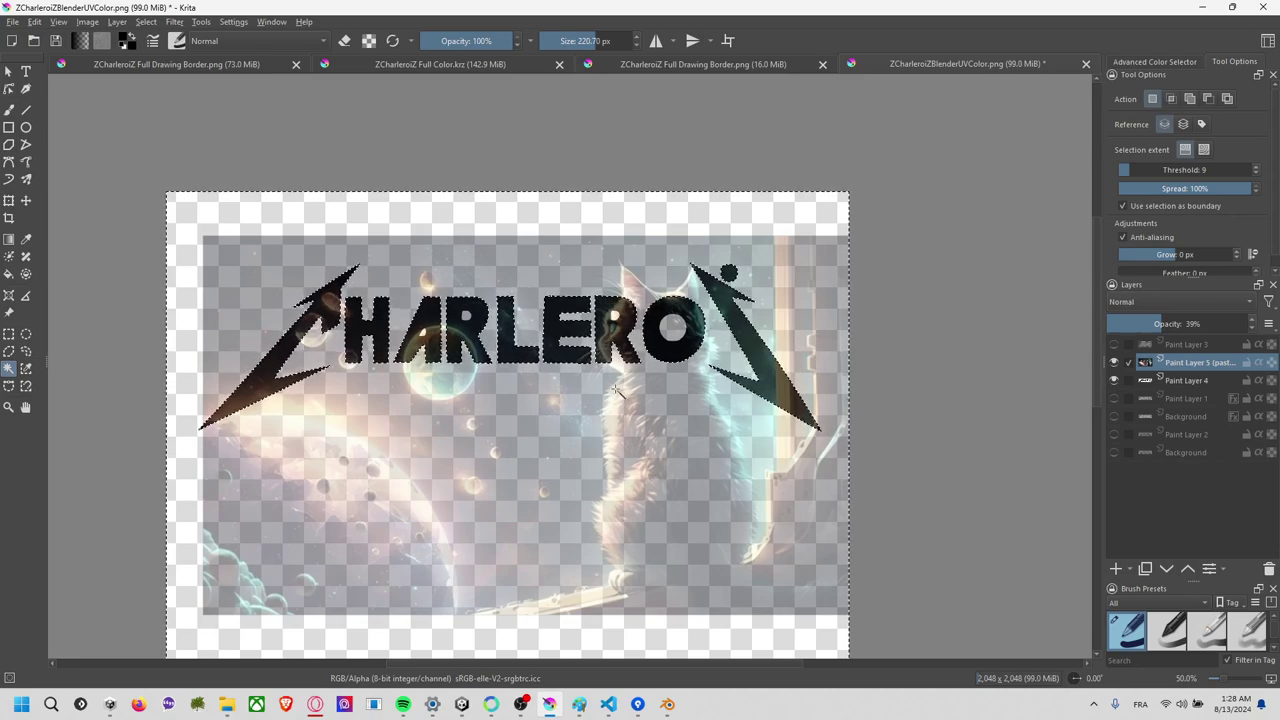
# Add the O's inner hole to the letter selection and switch to Paint Layer 4.
pyautogui.keyDown('shift'); pyautogui.click(668, 344); pyautogui.keyUp('shift')
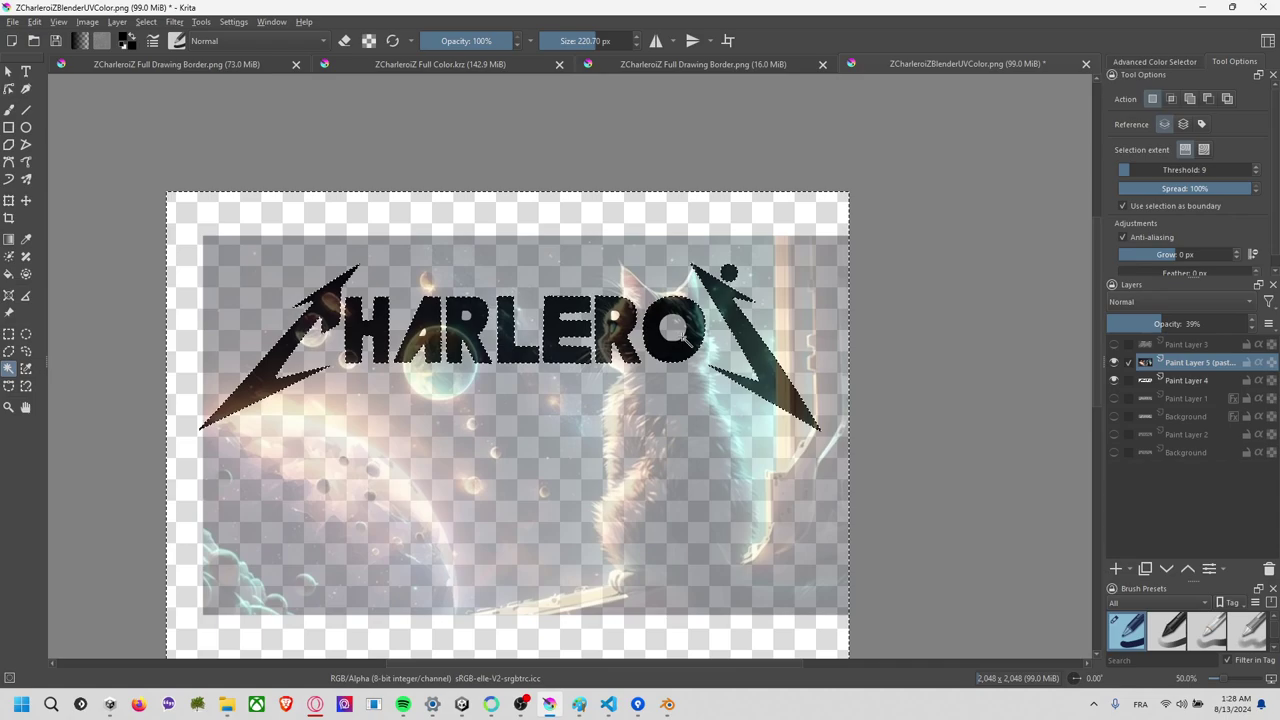
pyautogui.keyDown('ctrl'); pyautogui.scroll(2, 678, 362); pyautogui.keyUp('ctrl')
pyautogui.click(1203, 381)
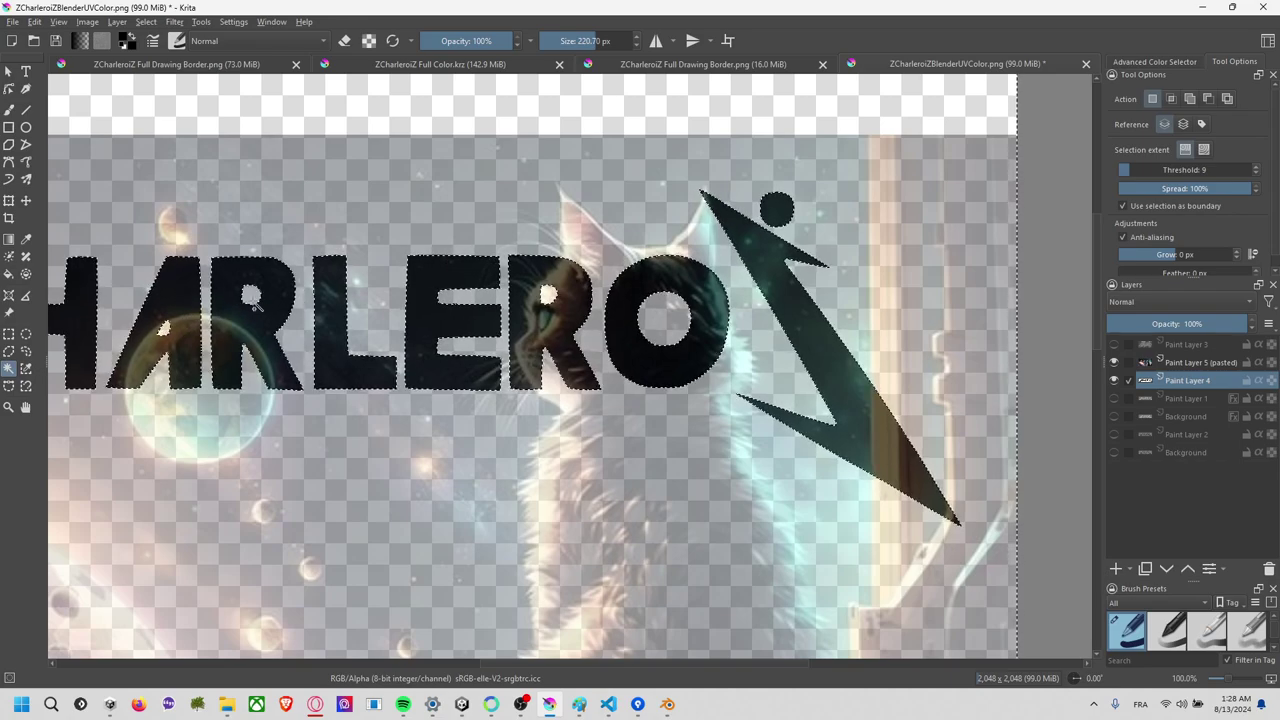
pyautogui.hscroll(-1, 523, 352)
pyautogui.hscroll(-3, 600, 360)
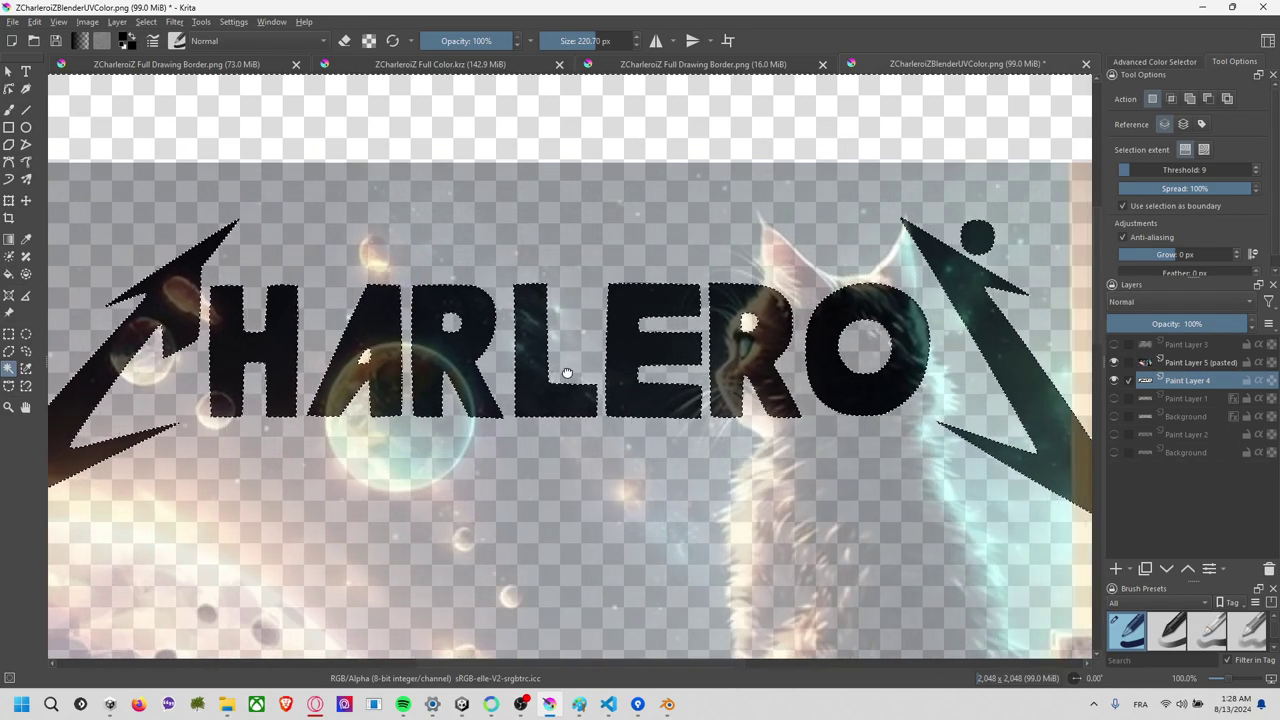
pyautogui.keyDown('ctrl'); pyautogui.scroll(-1, 568, 373); pyautogui.keyUp('ctrl')
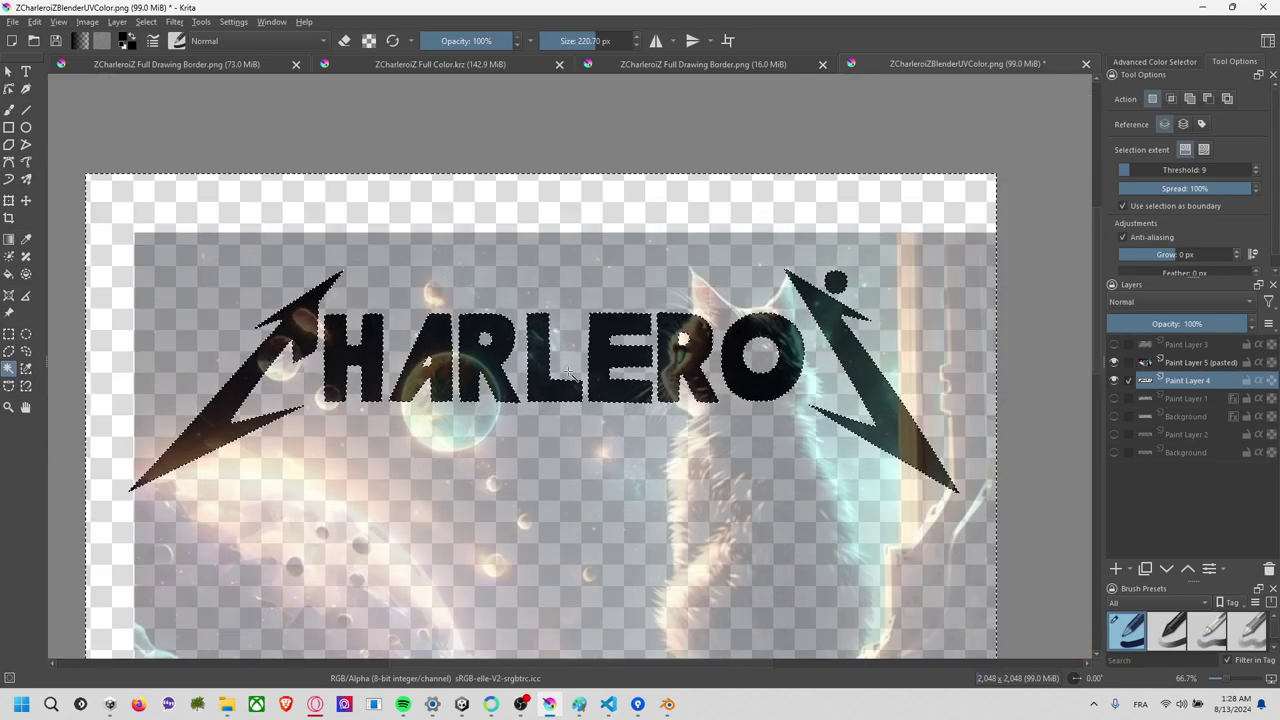
# Delete the cat image outside the letters on Paint Layer 5, set opacity to 100%, and deselect.
pyautogui.click(1188, 363)
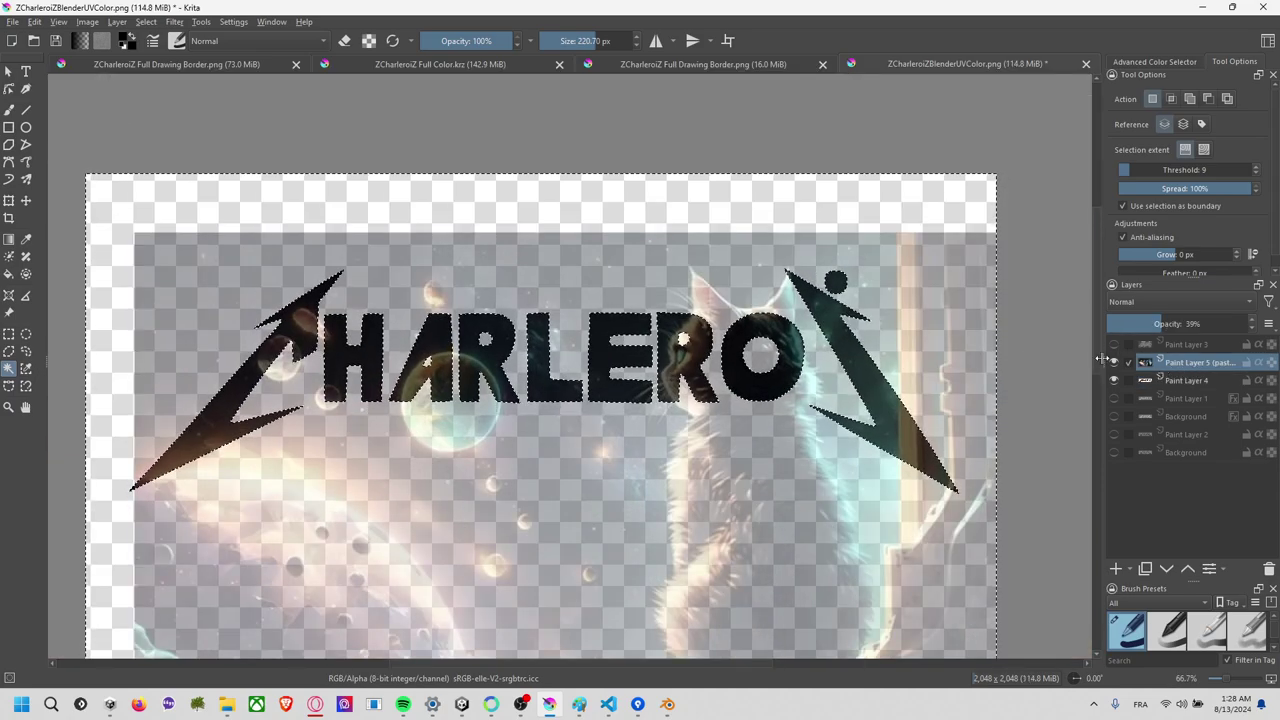
pyautogui.press('Delete')
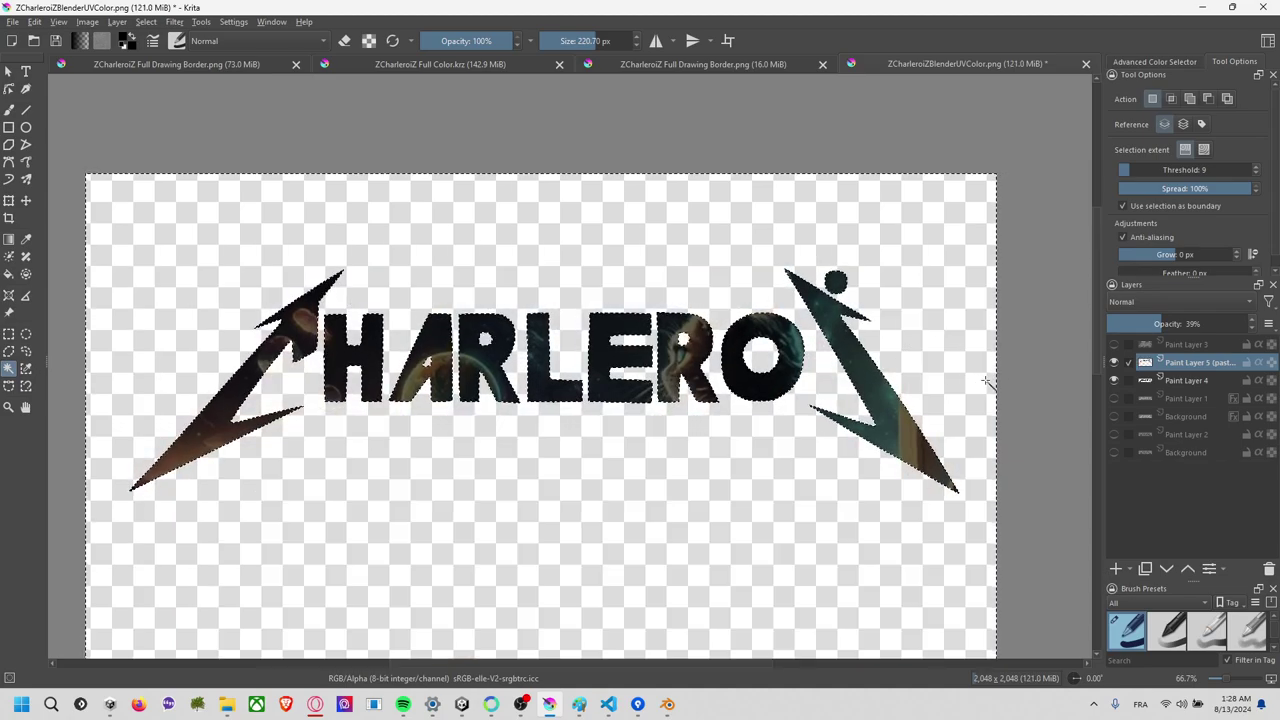
pyautogui.moveTo(1230, 324); pyautogui.dragTo(1272, 340)
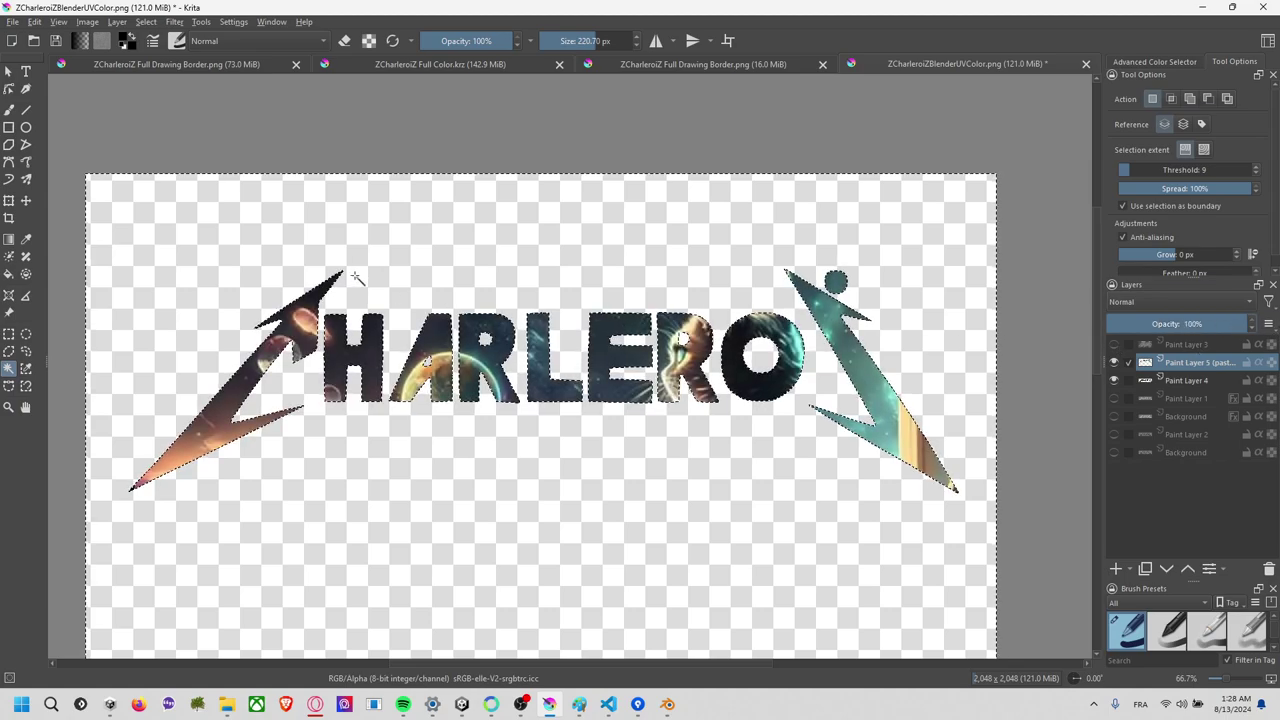
pyautogui.click(8, 334)
pyautogui.click(162, 287)
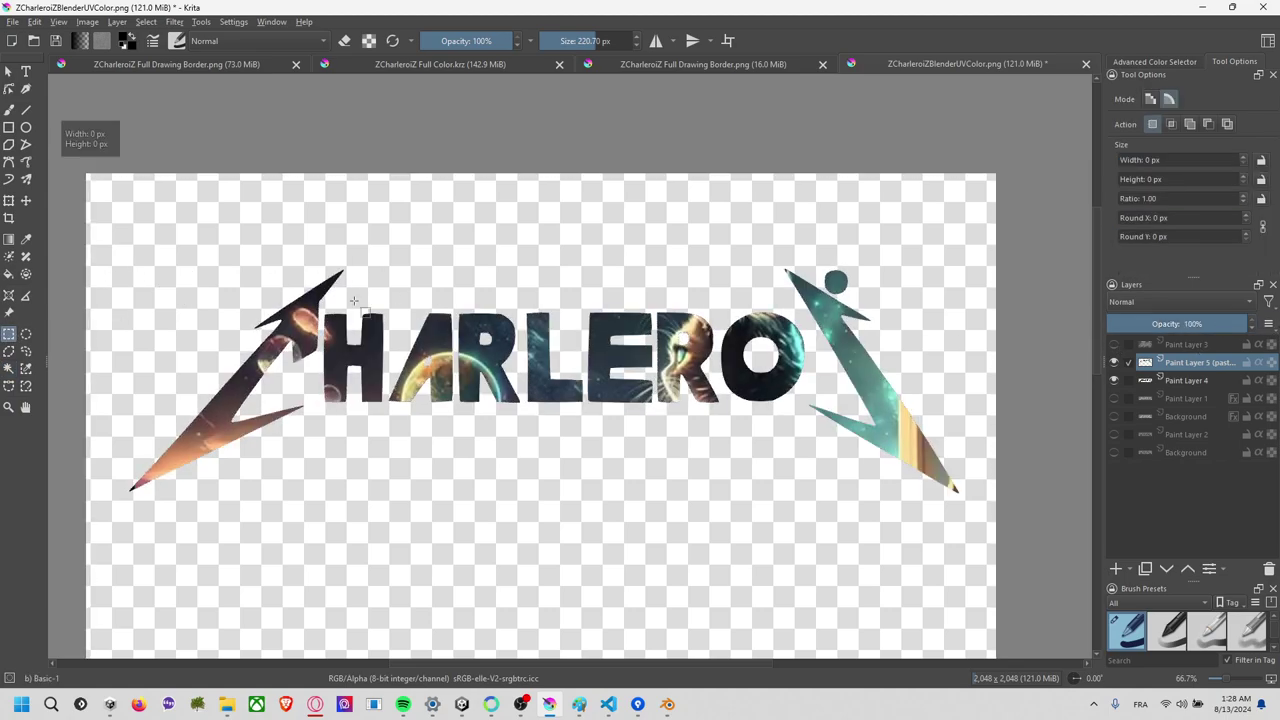
# Show Paint Layers 1, 5, 3 and Background while hiding Paint Layer 4.
pyautogui.click(1115, 362)
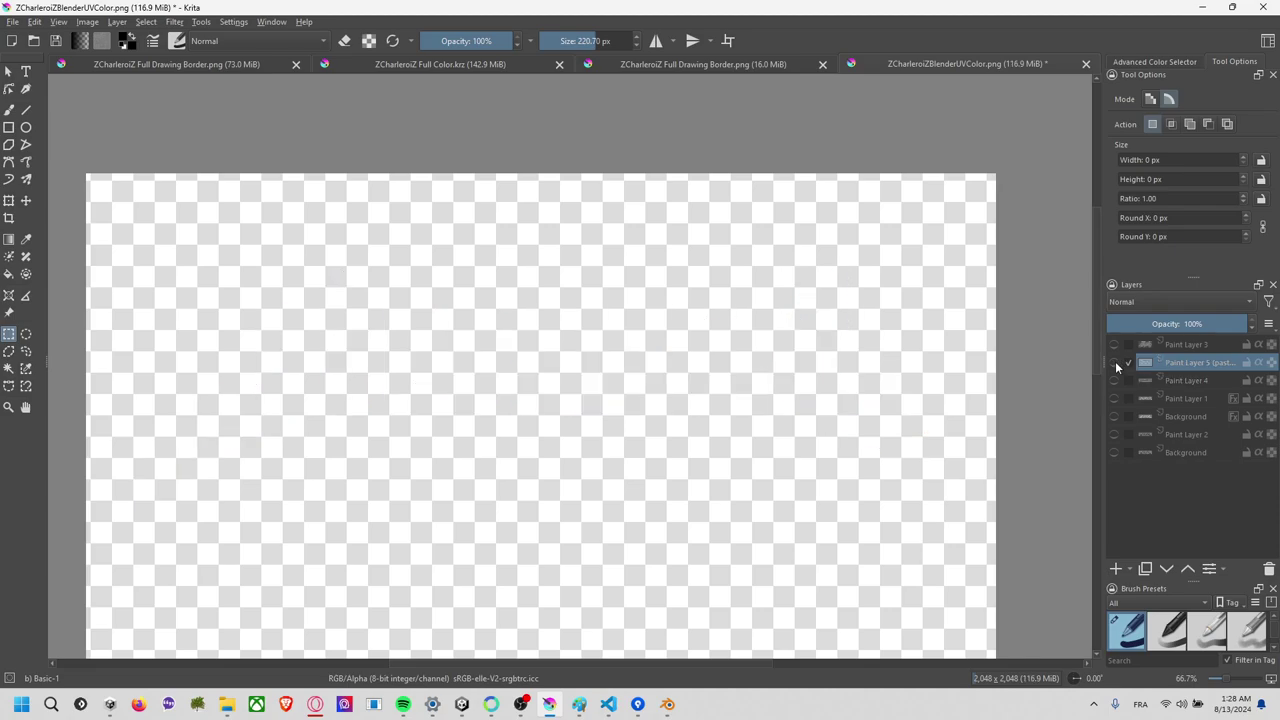
pyautogui.click(1115, 398)
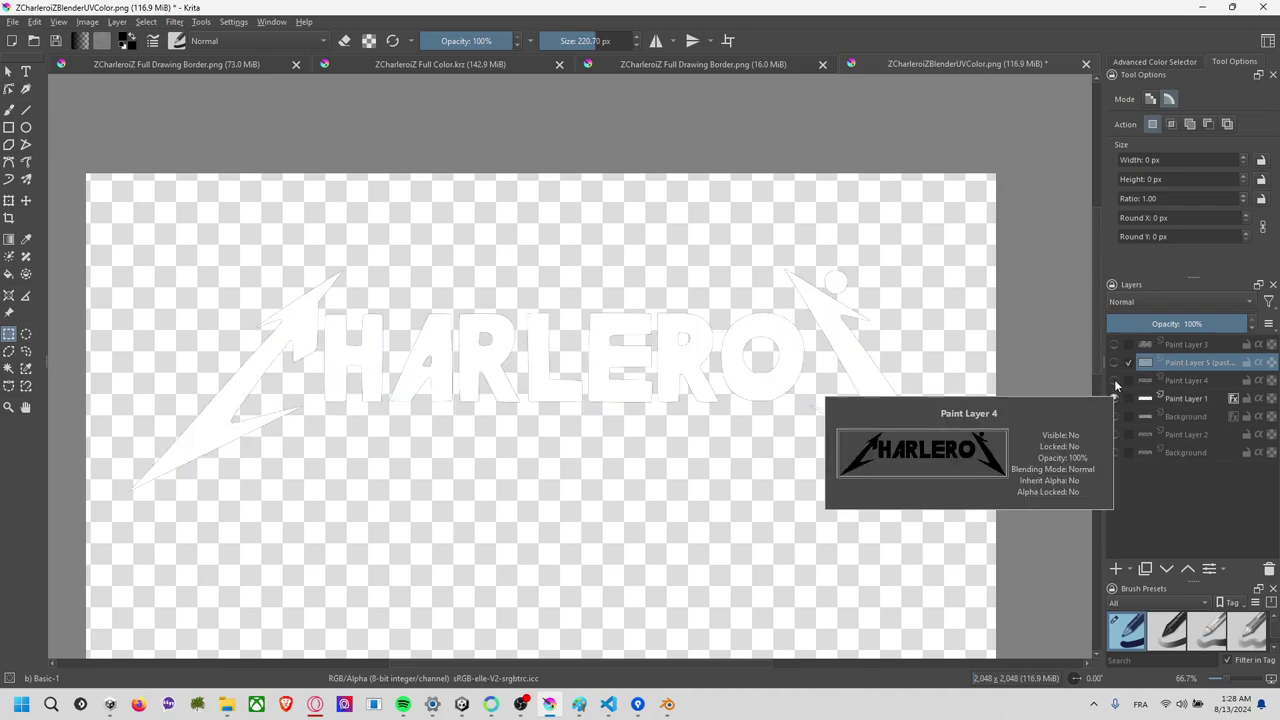
pyautogui.click(1115, 380)
pyautogui.click(1114, 362)
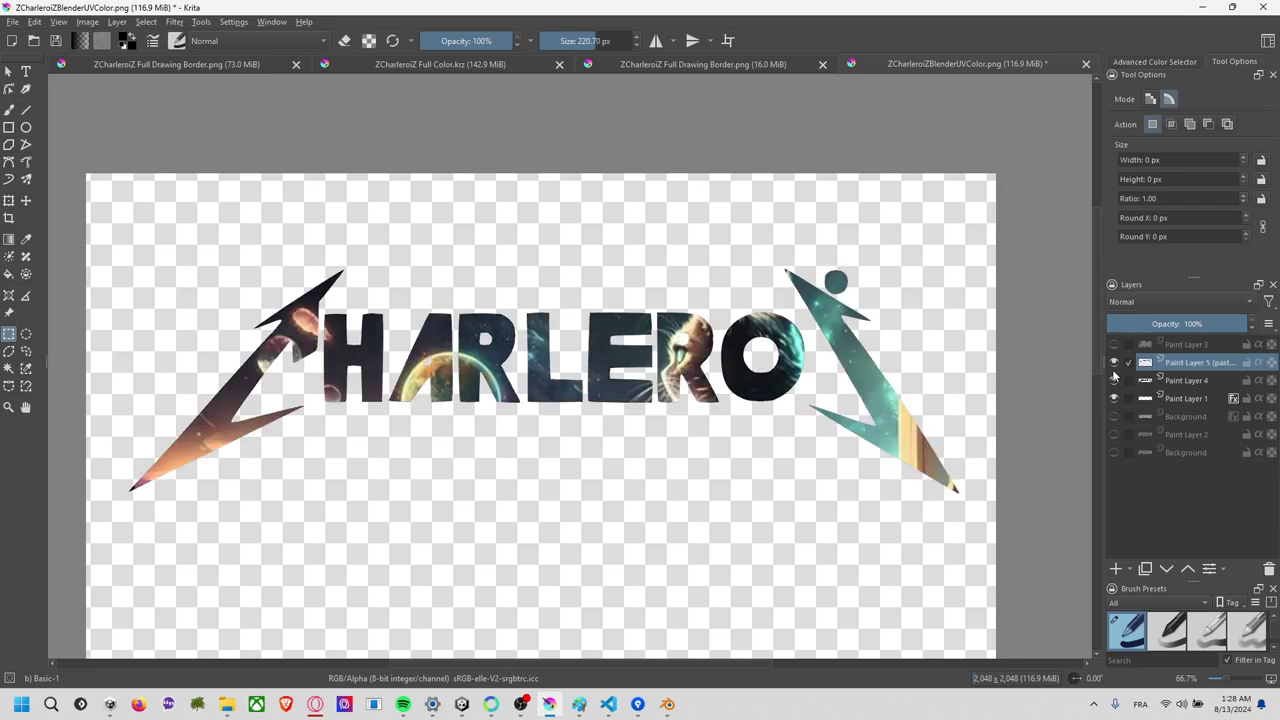
pyautogui.click(1115, 380)
pyautogui.click(1114, 344)
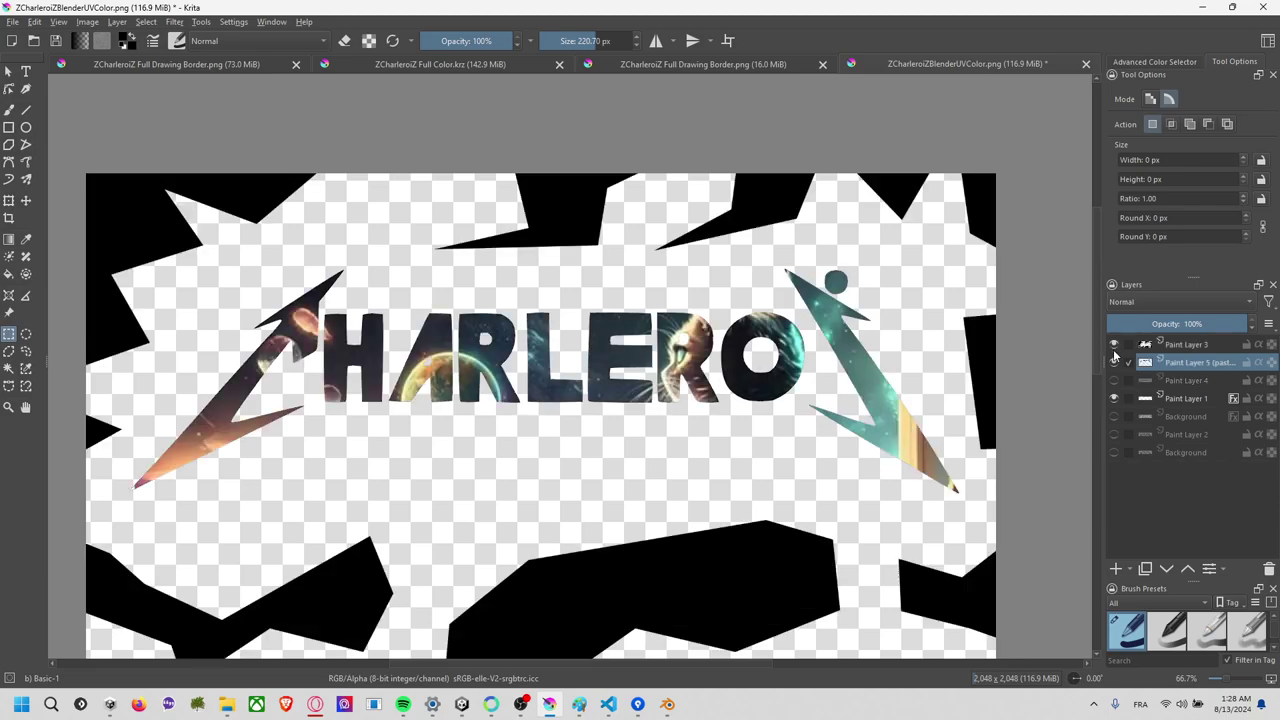
pyautogui.click(1114, 416)
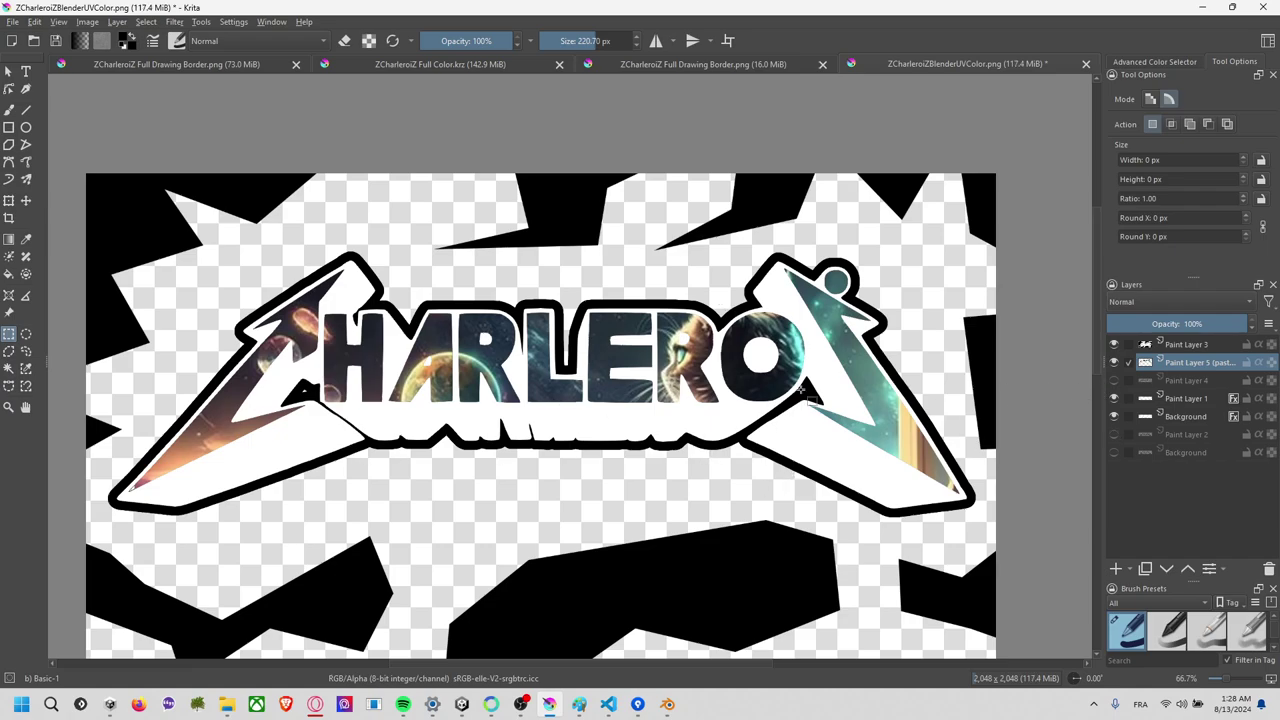
# Select a contiguous area of the logo with the Contiguous Selection tool.
pyautogui.click(8, 276)
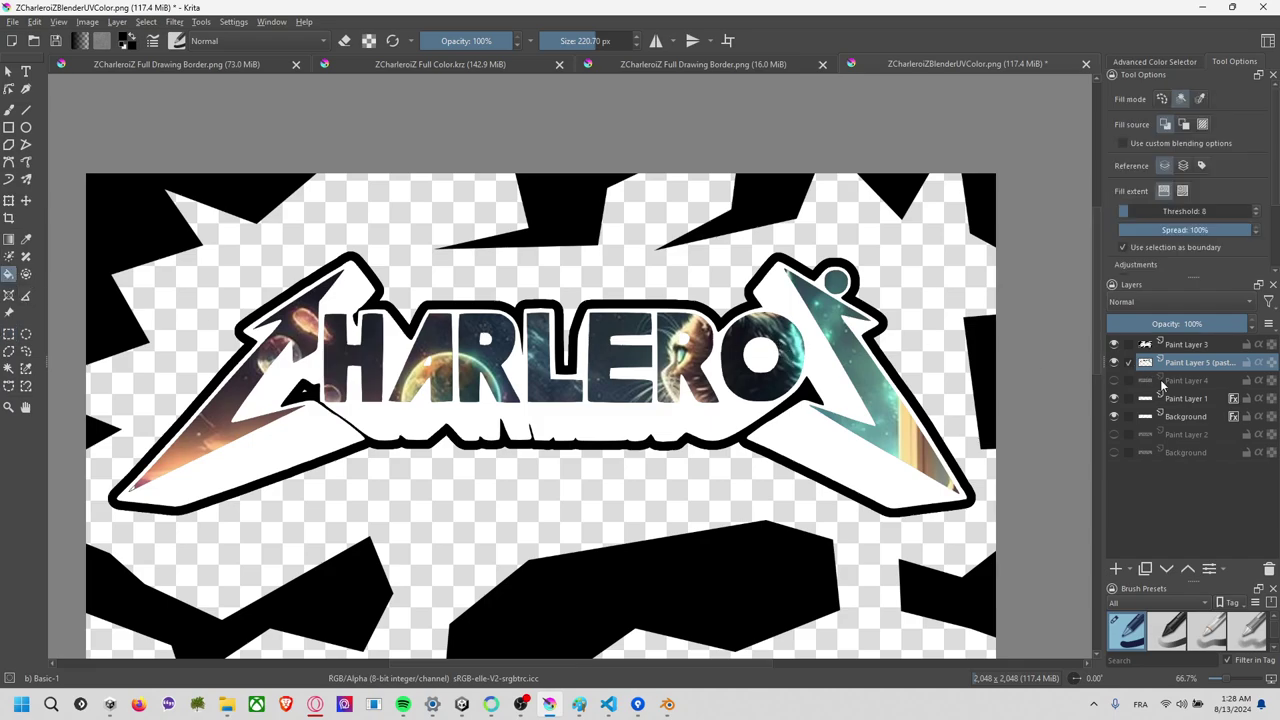
pyautogui.click(9, 368)
pyautogui.click(340, 428)
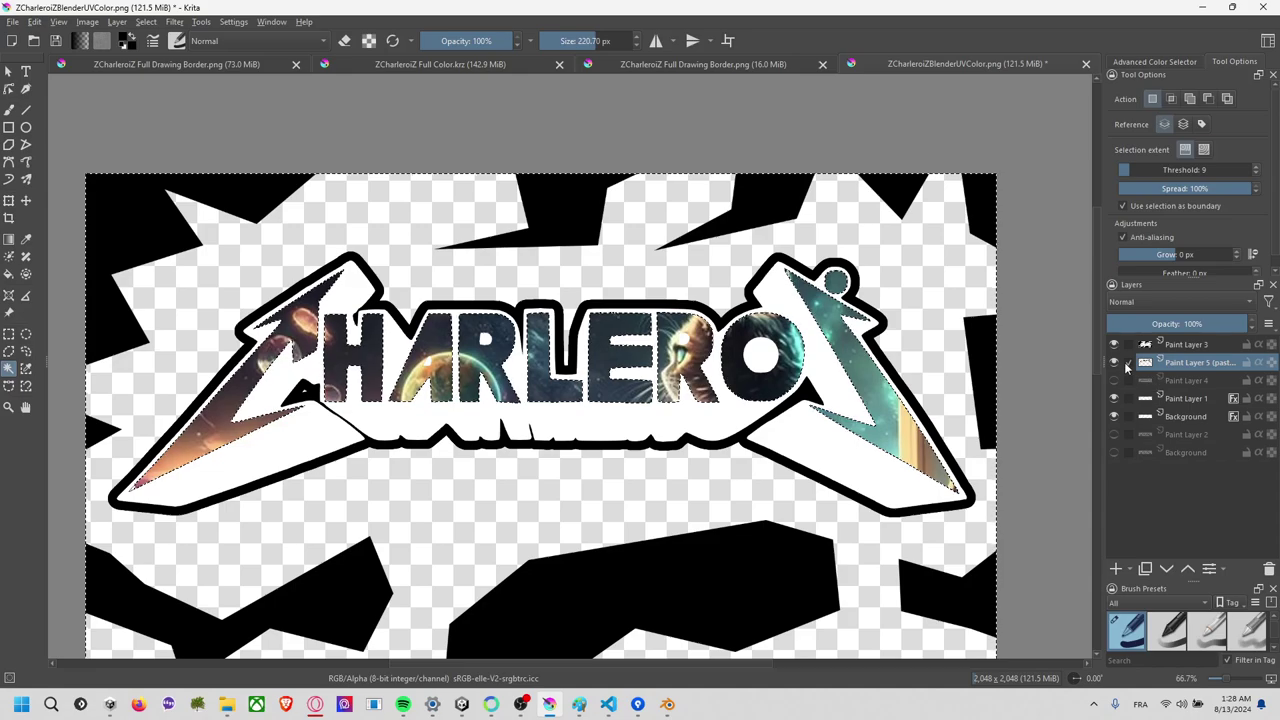
# Hide the cat layer and jagged shapes, make Paint Layer 1 active, keeping Background visible.
pyautogui.click(1116, 363)
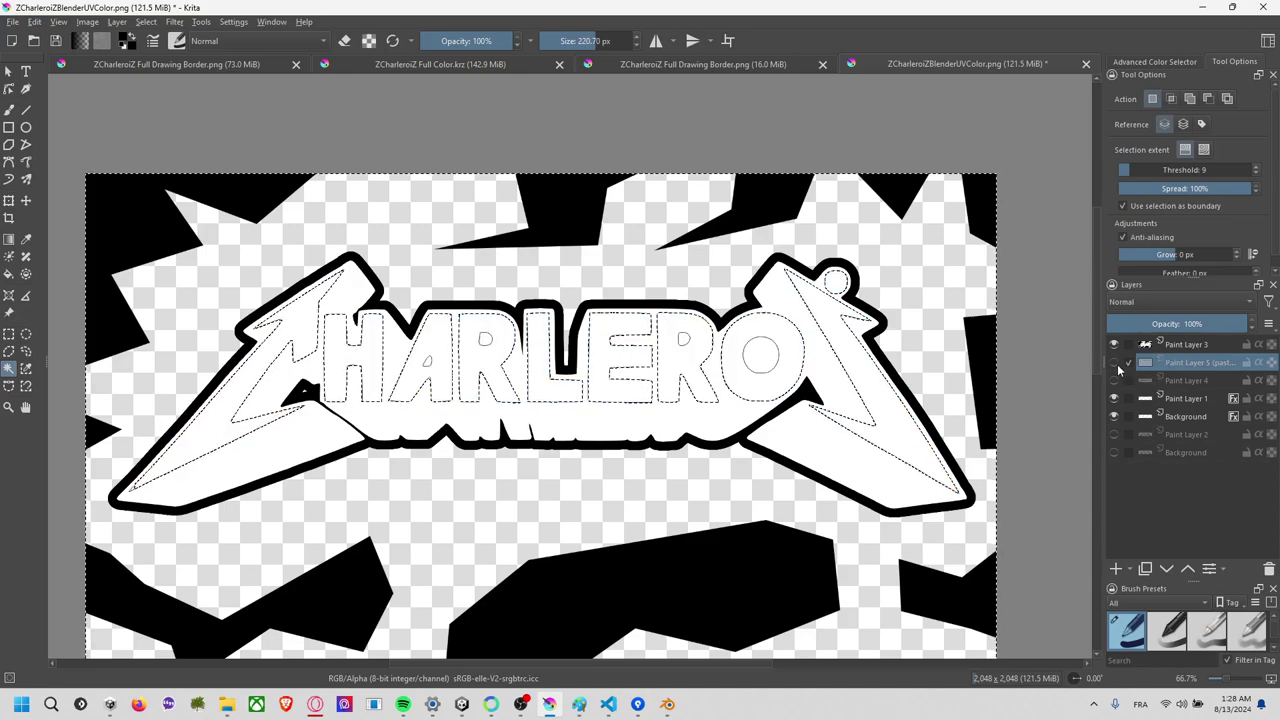
pyautogui.click(1115, 364)
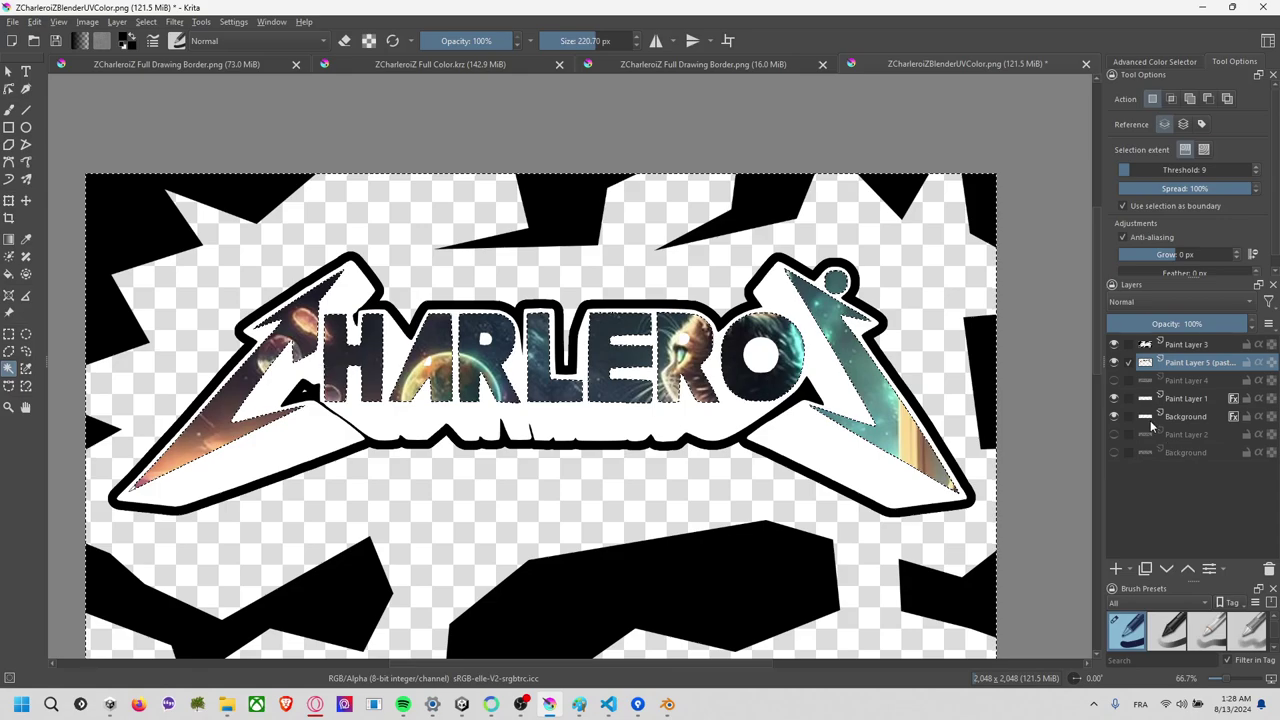
pyautogui.click(1116, 363)
pyautogui.click(1186, 399)
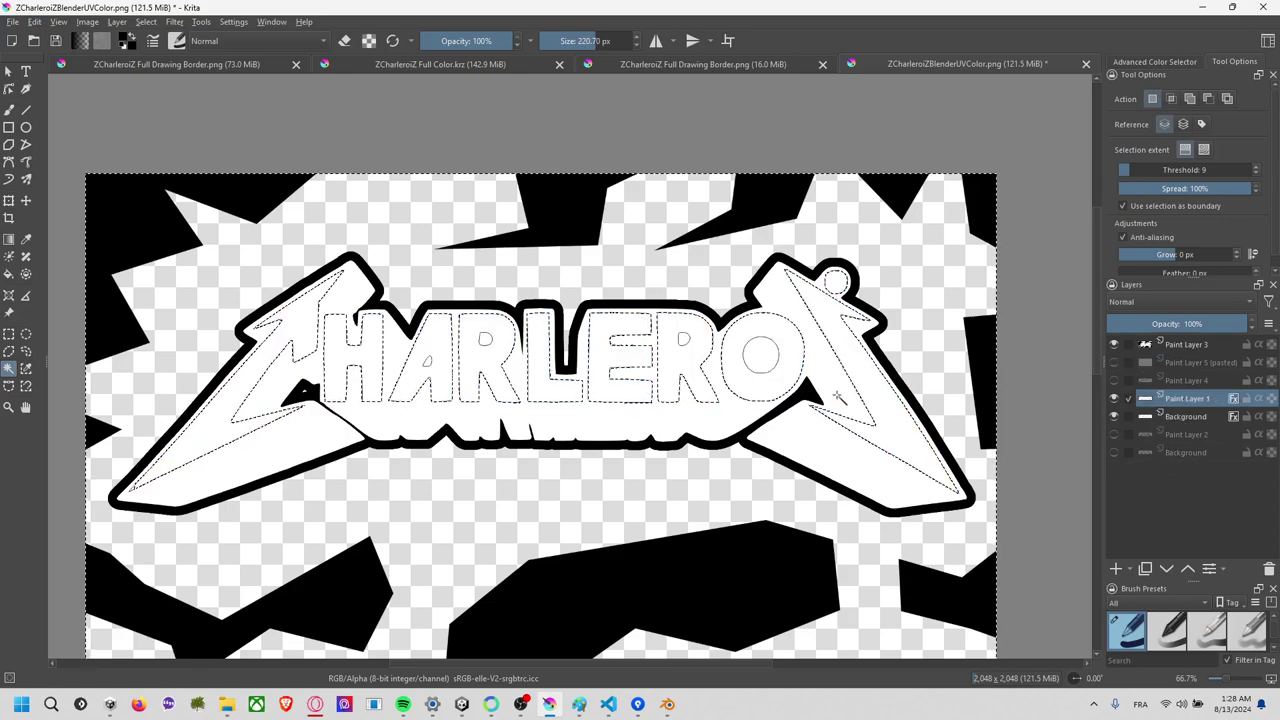
pyautogui.click(1026, 487)
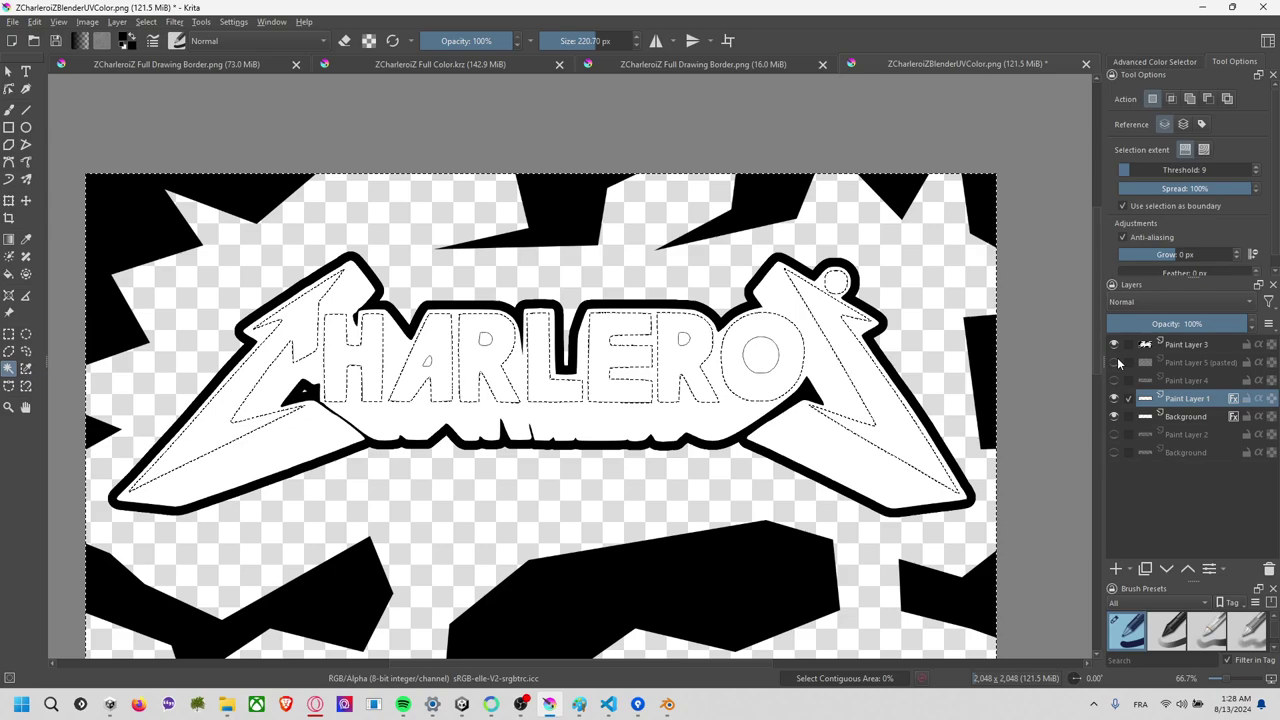
pyautogui.click(1114, 350)
pyautogui.click(1113, 416)
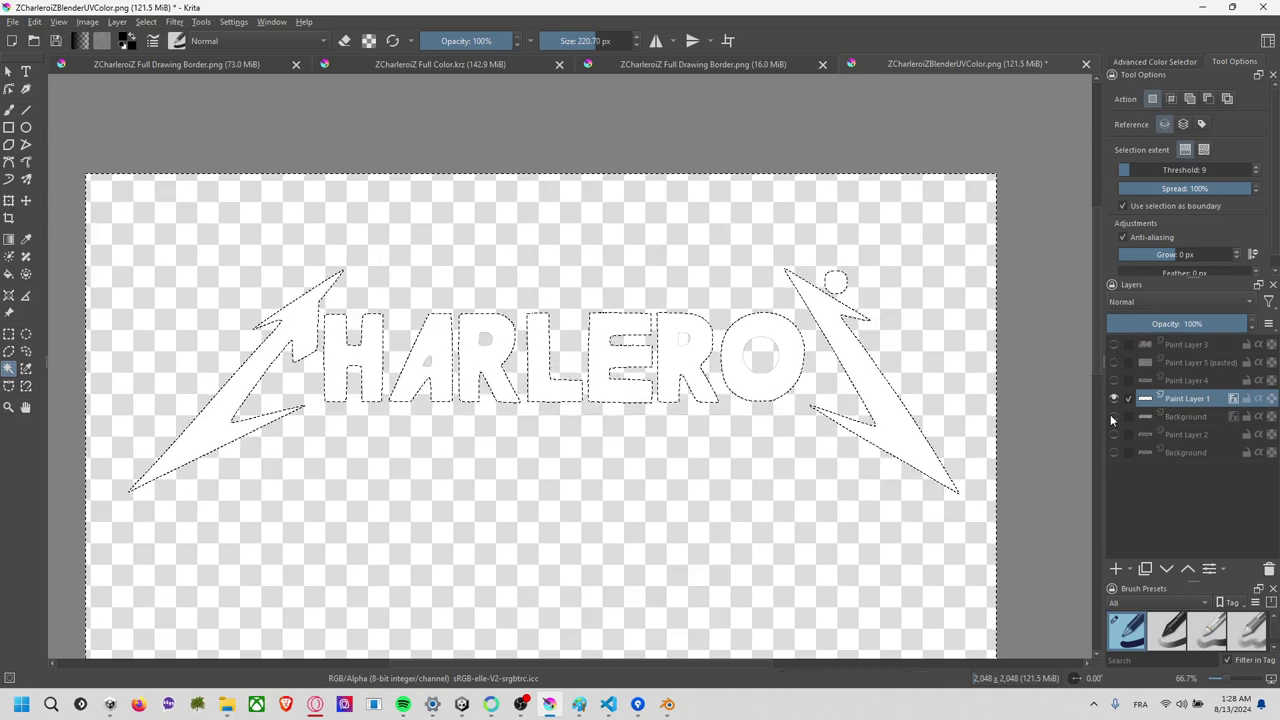
pyautogui.click(1113, 416)
pyautogui.click(1113, 416)
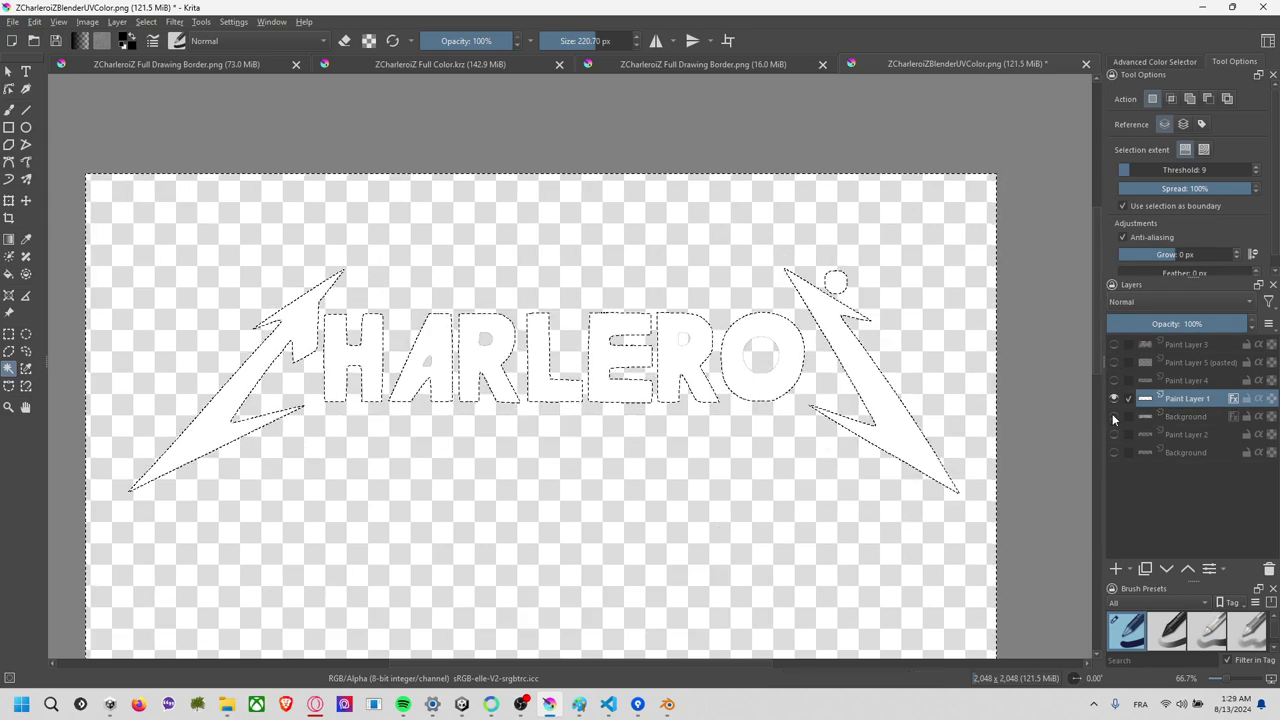
pyautogui.click(1113, 416)
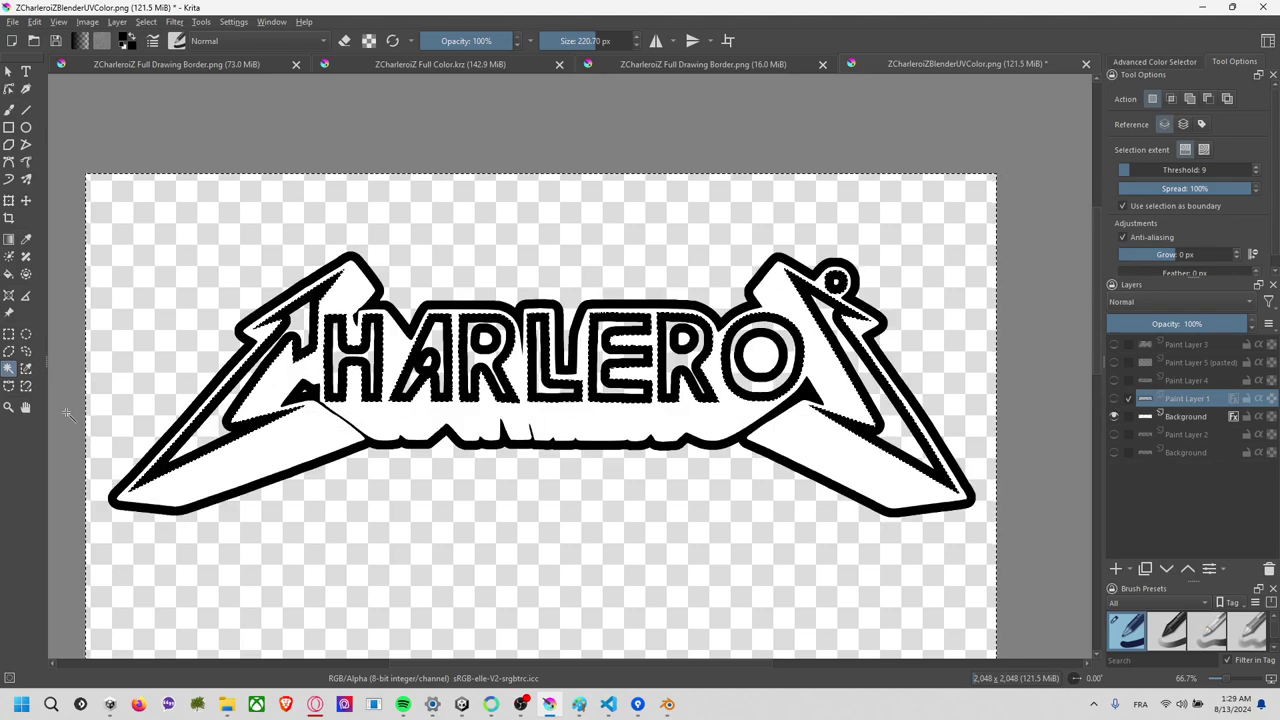
# Replace the logo selection with a tiny rectangle and return to the Contiguous Selection tool.
pyautogui.click(8, 334)
pyautogui.moveTo(93, 361); pyautogui.dragTo(135, 368)
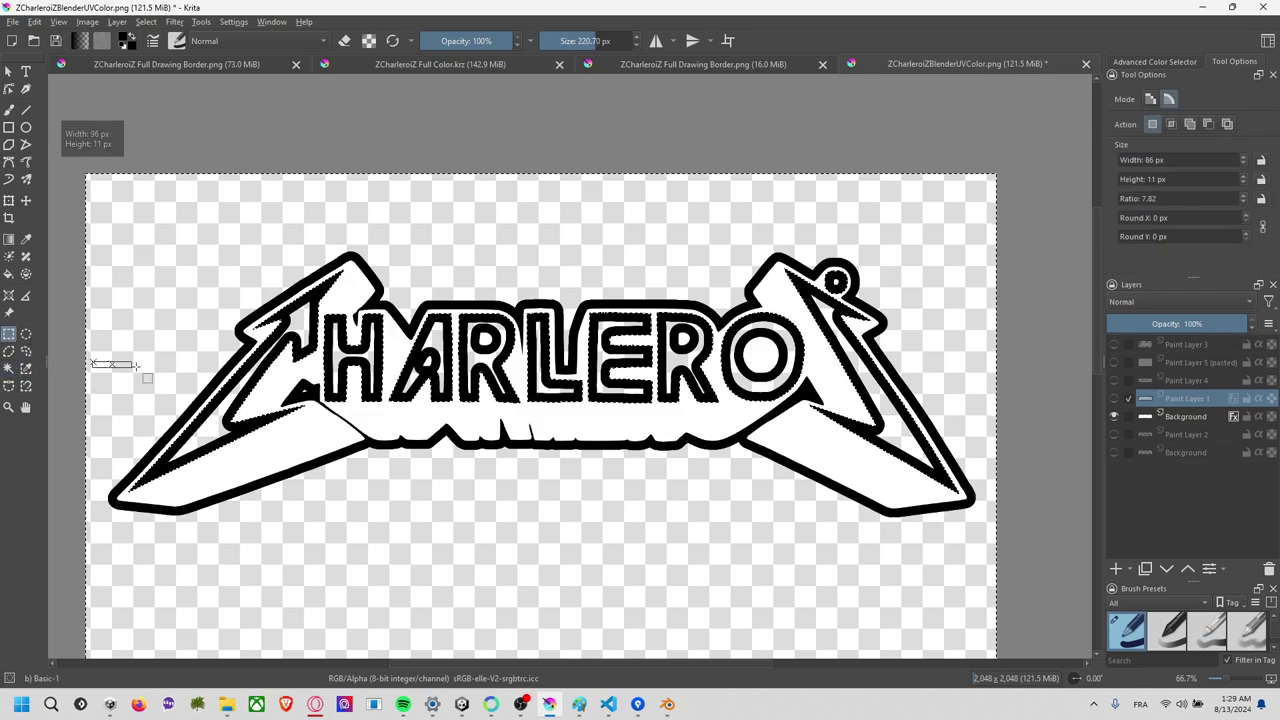
pyautogui.click(9, 368)
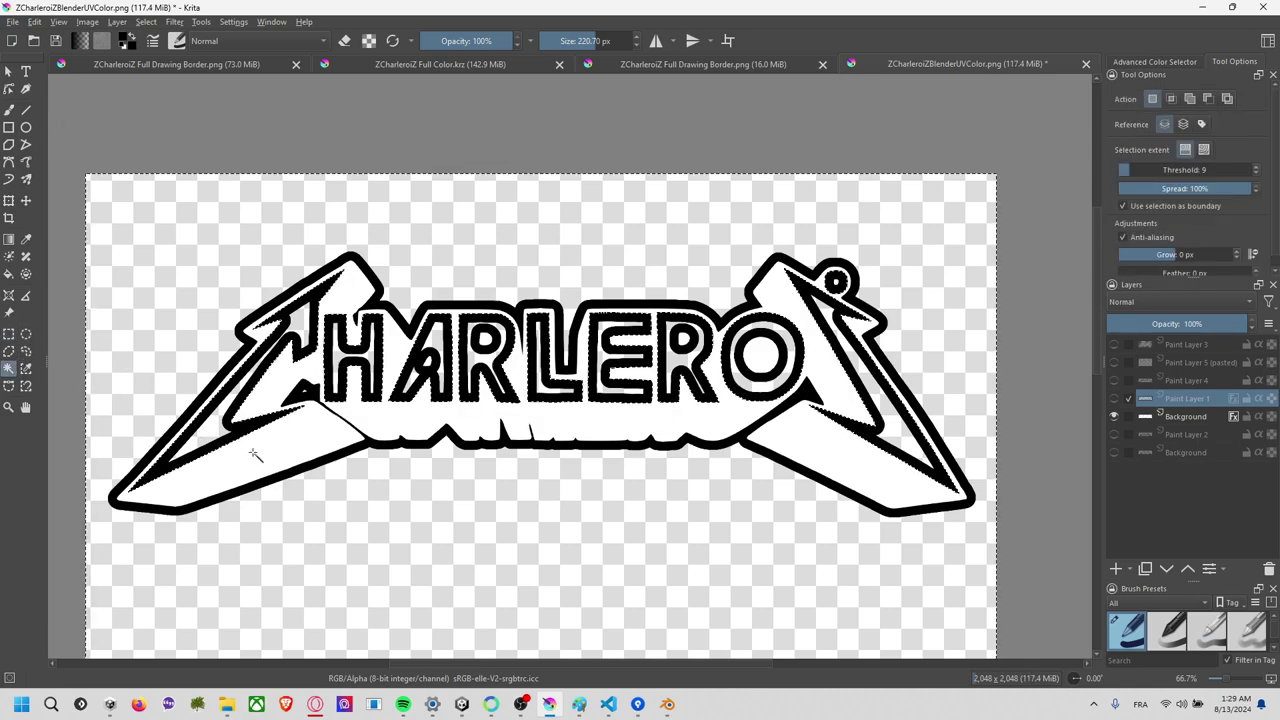
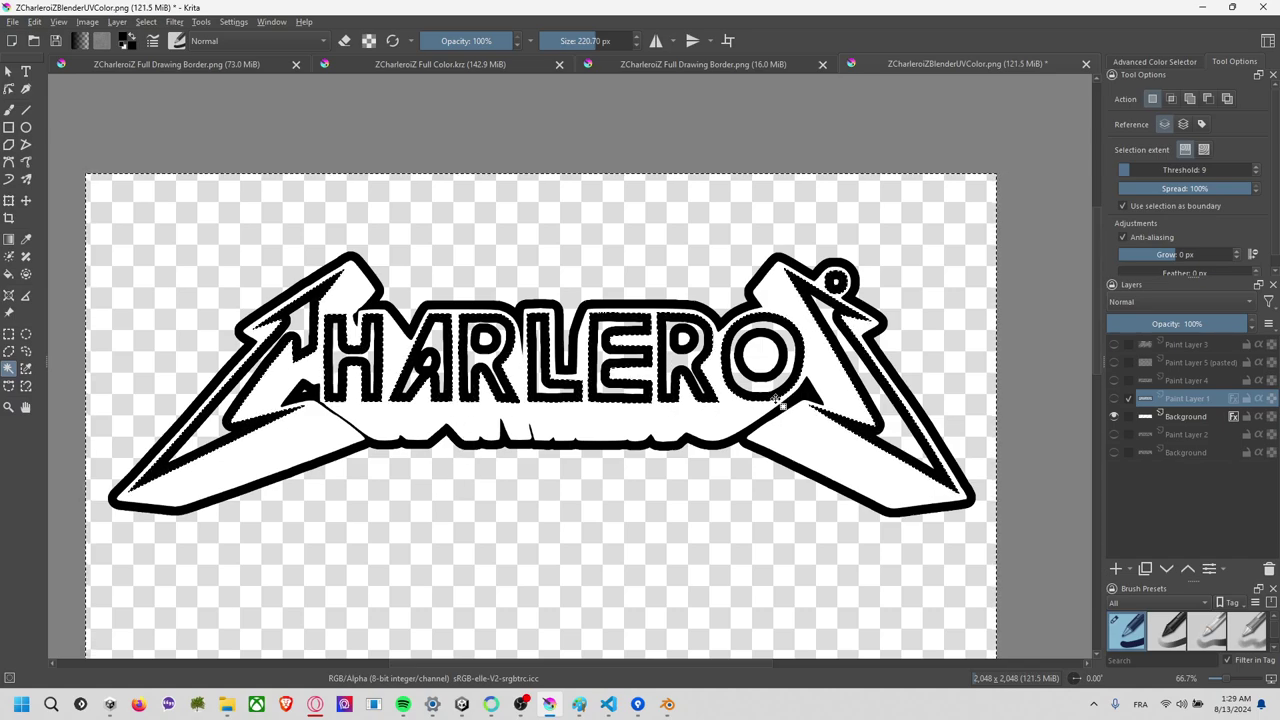
# Activate the Background layer, clear the selection and choose the Contiguous Selection tool.
pyautogui.click(1147, 418)
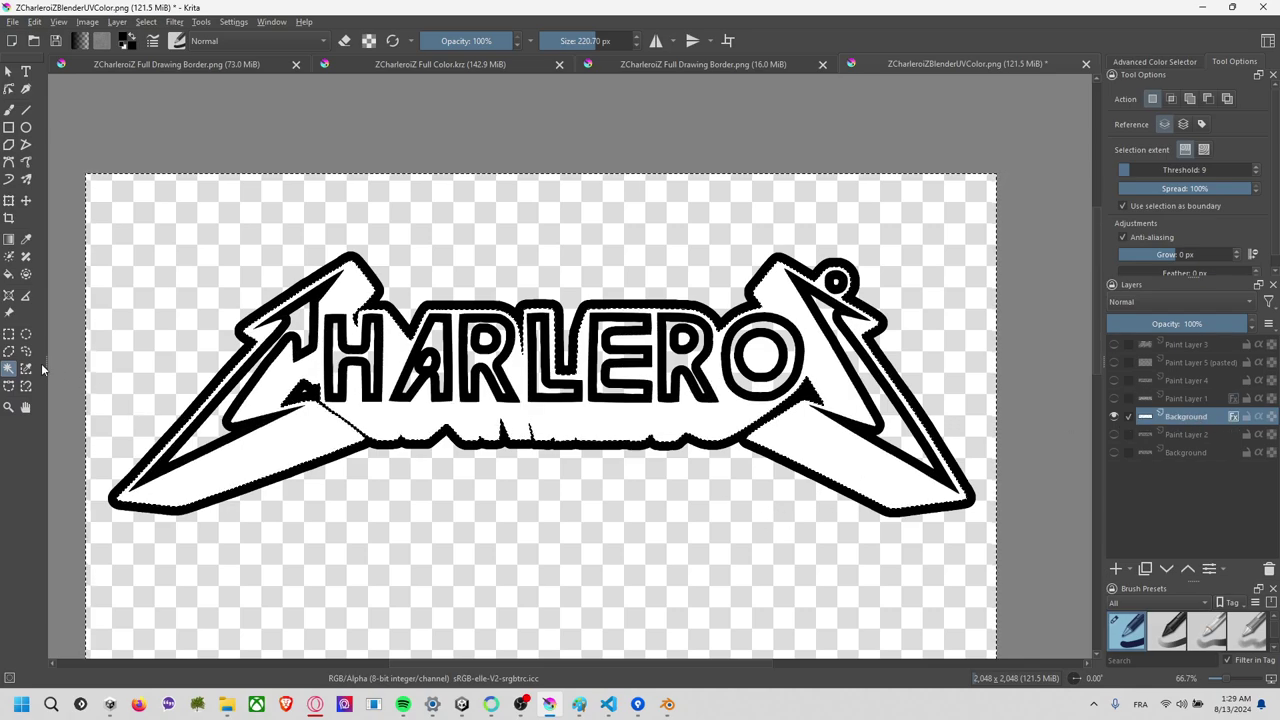
pyautogui.click(8, 334)
pyautogui.click(122, 321)
pyautogui.click(8, 368)
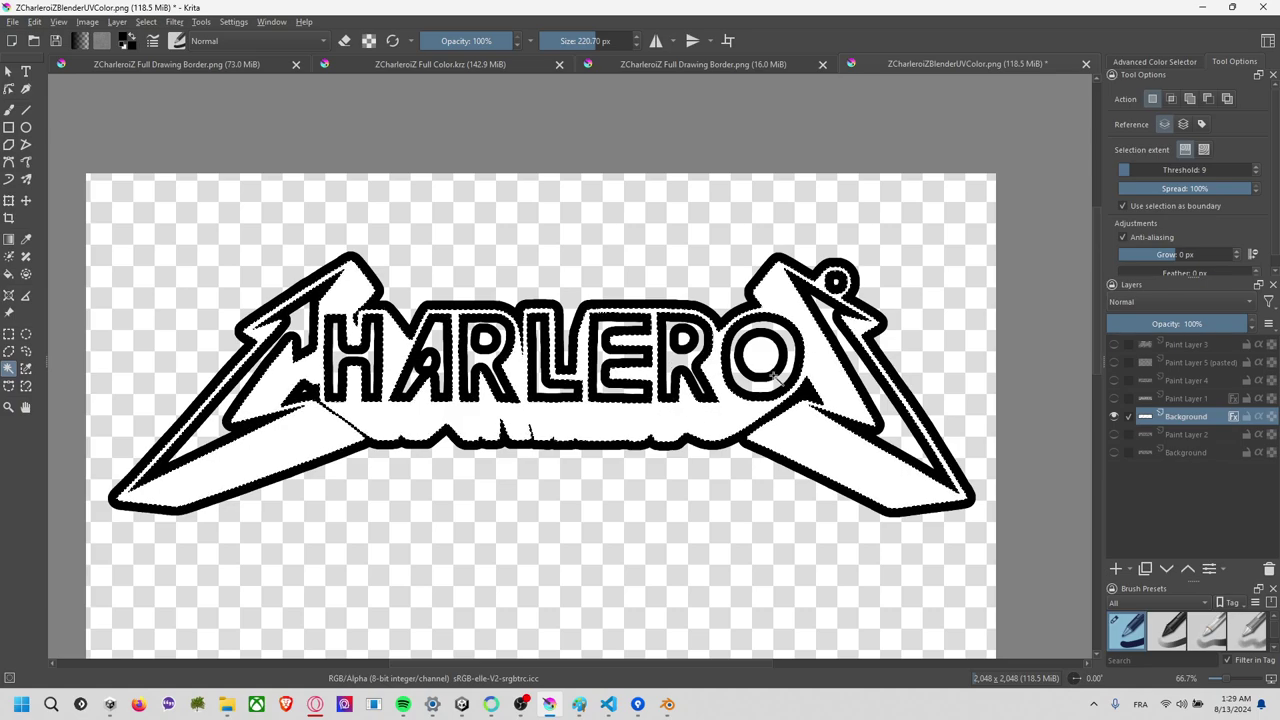
# Add a new paint layer at the top of the stack and fill the selected logo area black.
pyautogui.click(1116, 569)
pyautogui.moveTo(1177, 420); pyautogui.dragTo(1194, 342)
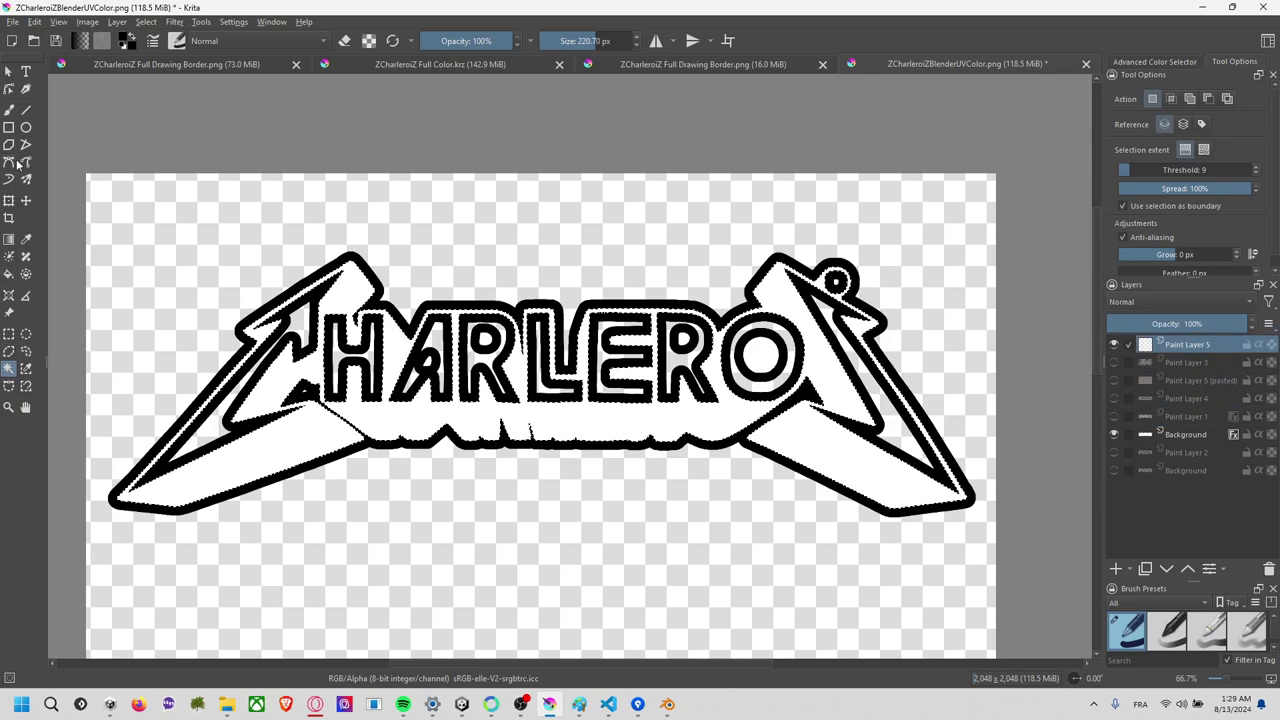
pyautogui.click(9, 273)
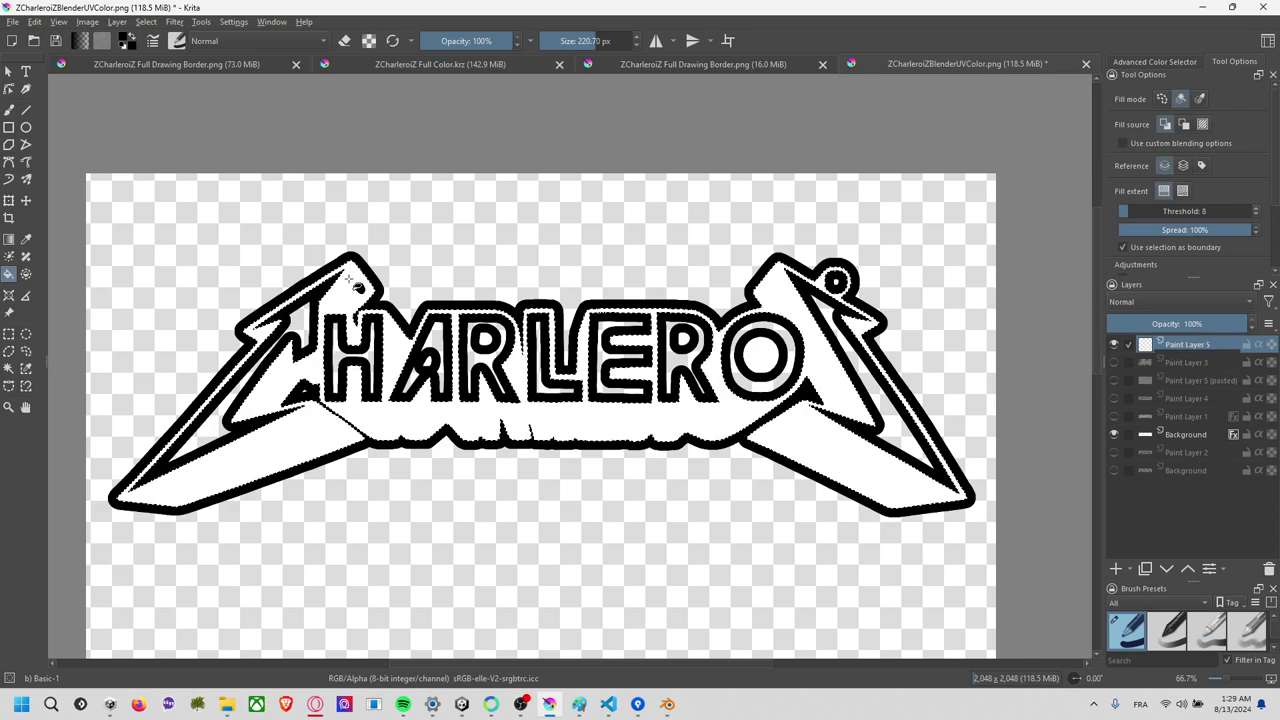
pyautogui.click(239, 304)
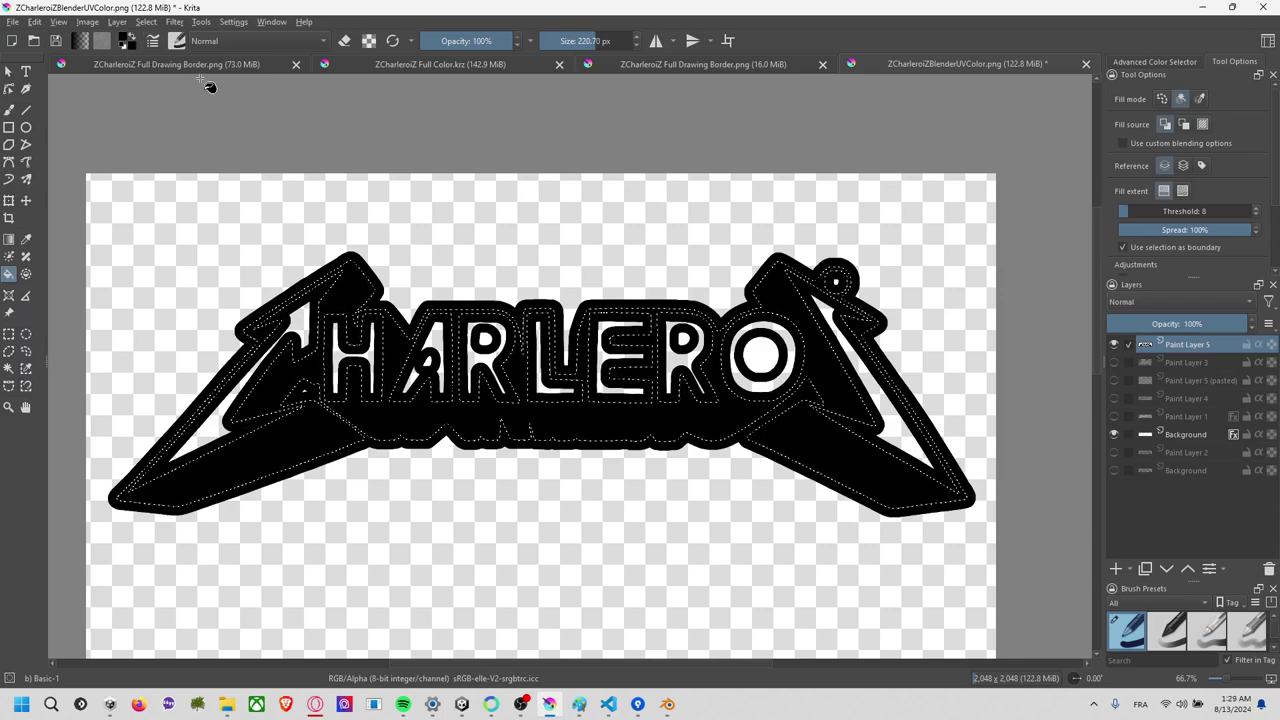
# Copy the Wallpaper Cave space-cat image from the 'cat space galaxy horizontal' image results.
pyautogui.hotkey('alt', 'Tab')
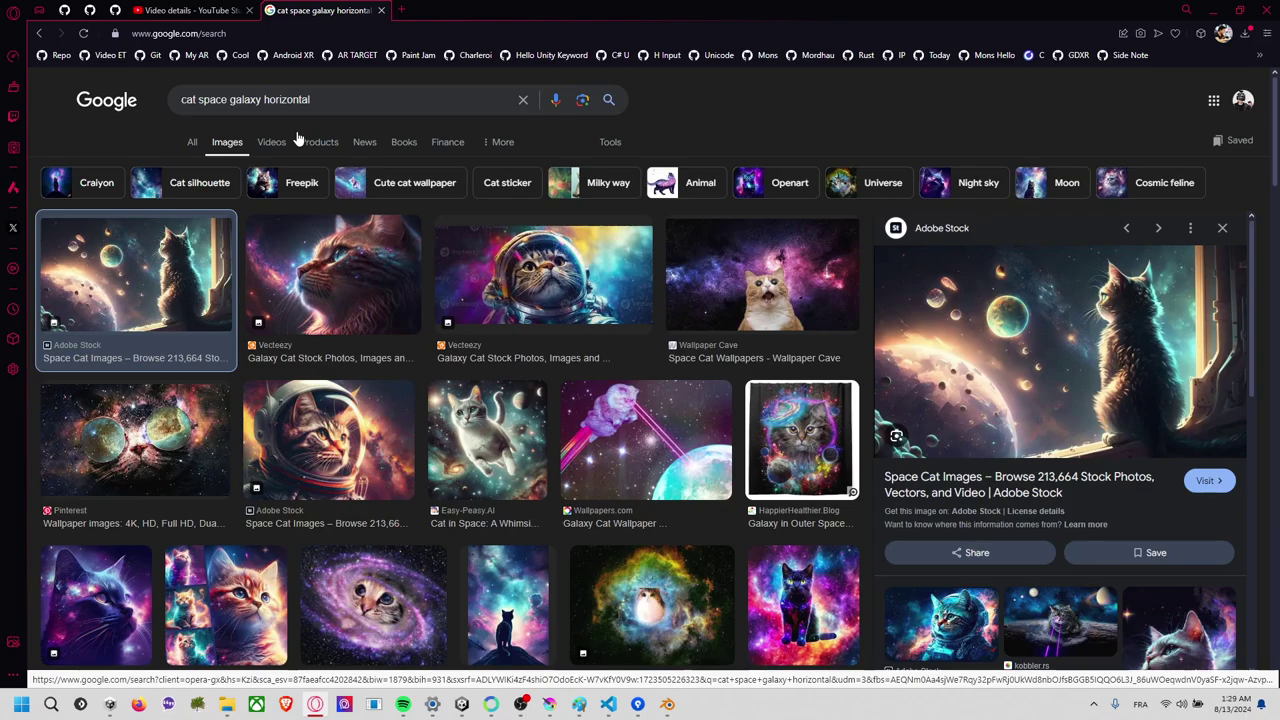
pyautogui.scroll(-2, 297, 238)
pyautogui.scroll(-1, 297, 238)
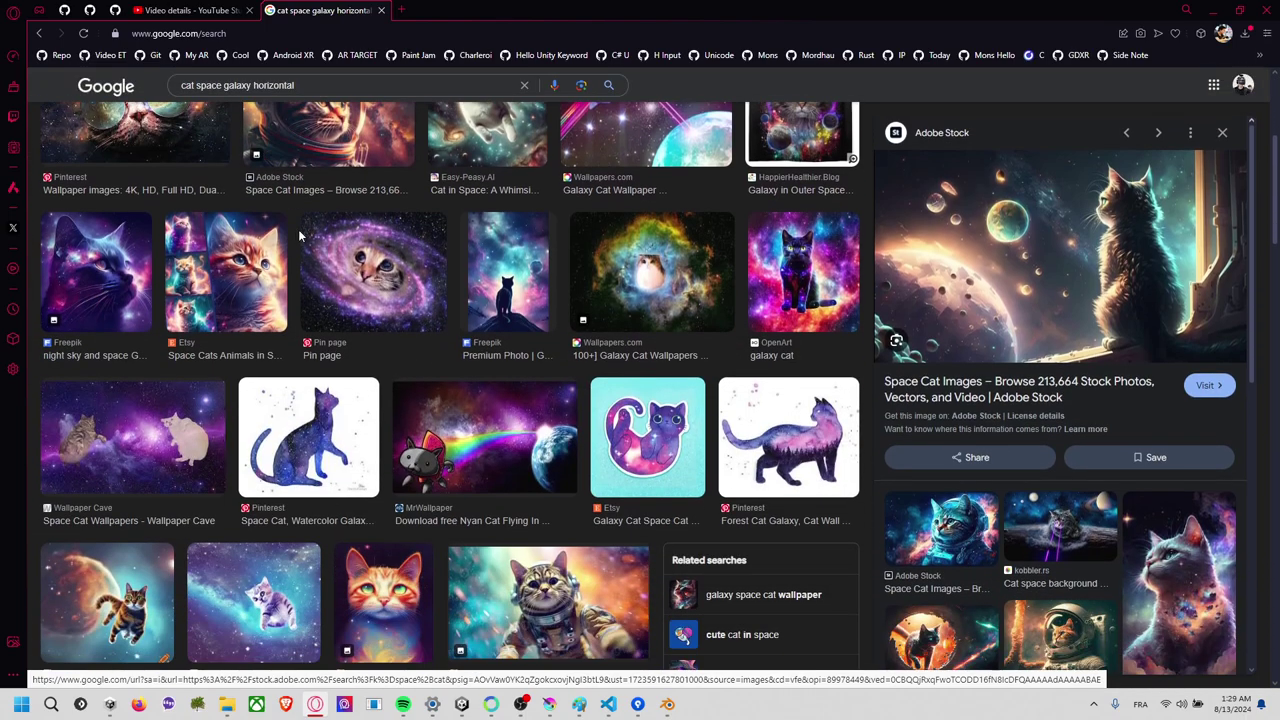
pyautogui.scroll(-2, 297, 238)
pyautogui.scroll(-3, 298, 237)
pyautogui.scroll(-3, 299, 235)
pyautogui.scroll(-4, 298, 235)
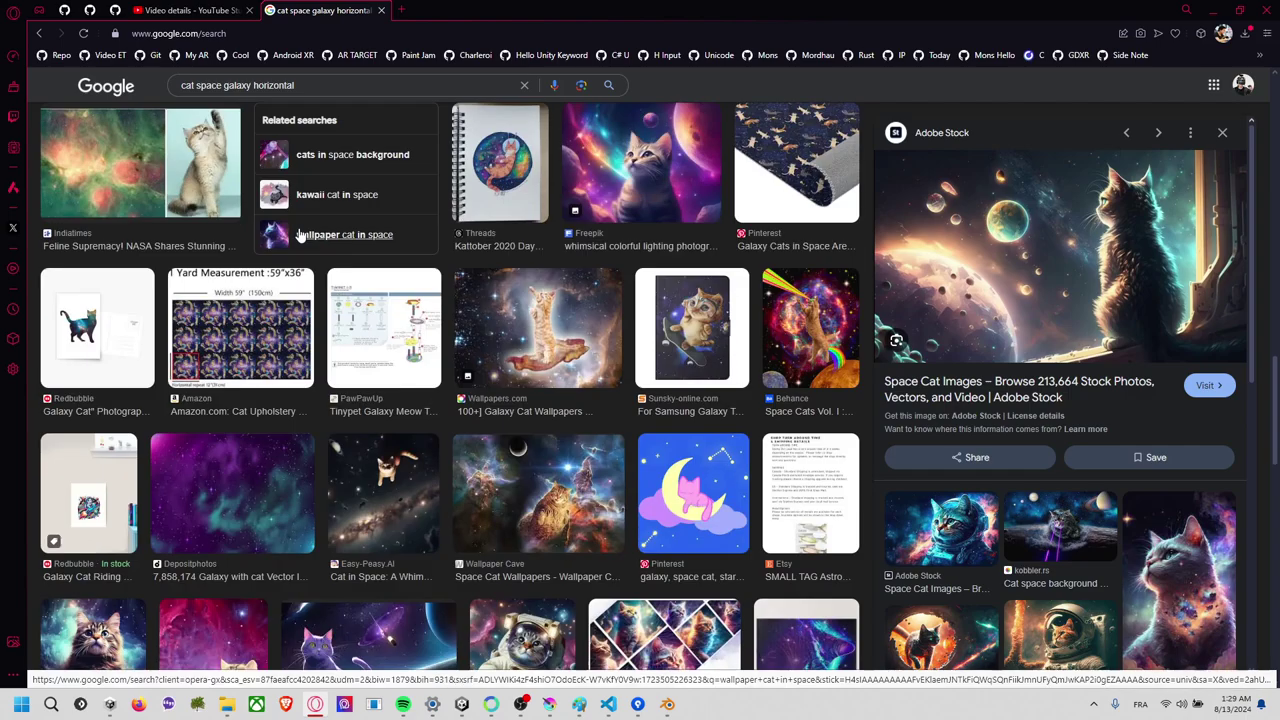
pyautogui.scroll(2, 300, 234)
pyautogui.scroll(-4, 300, 230)
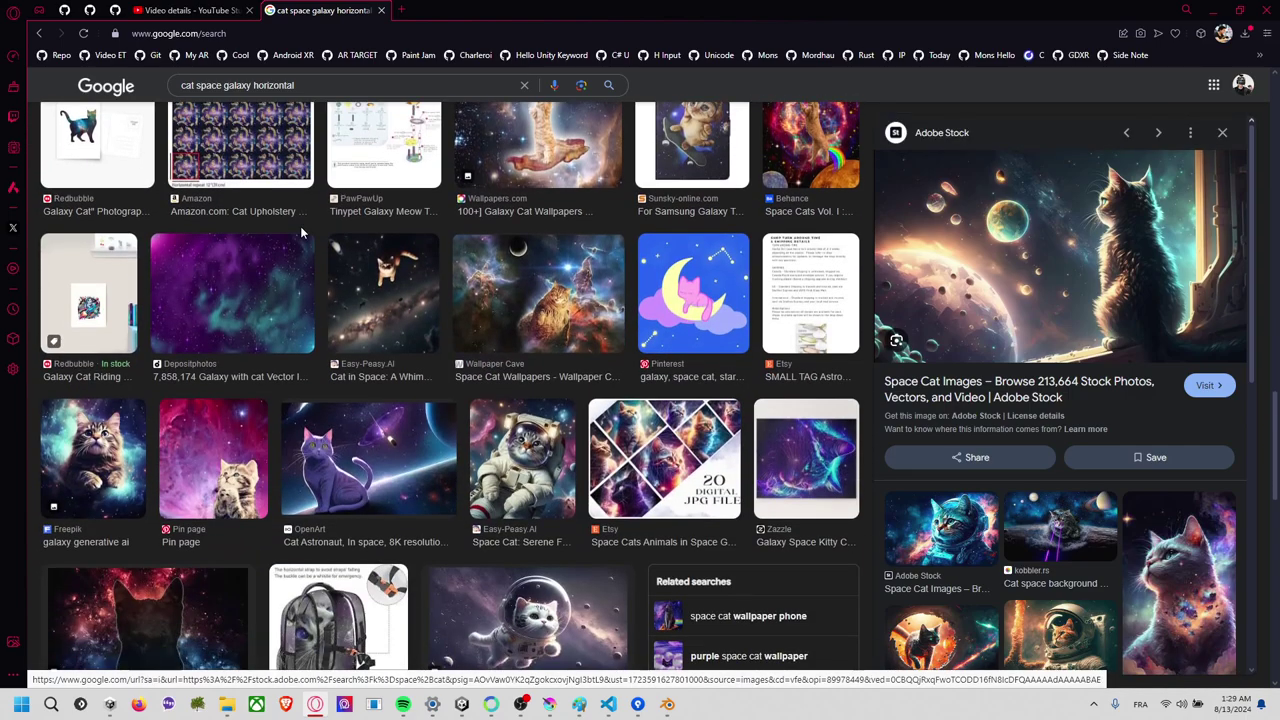
pyautogui.rightClick(530, 308)
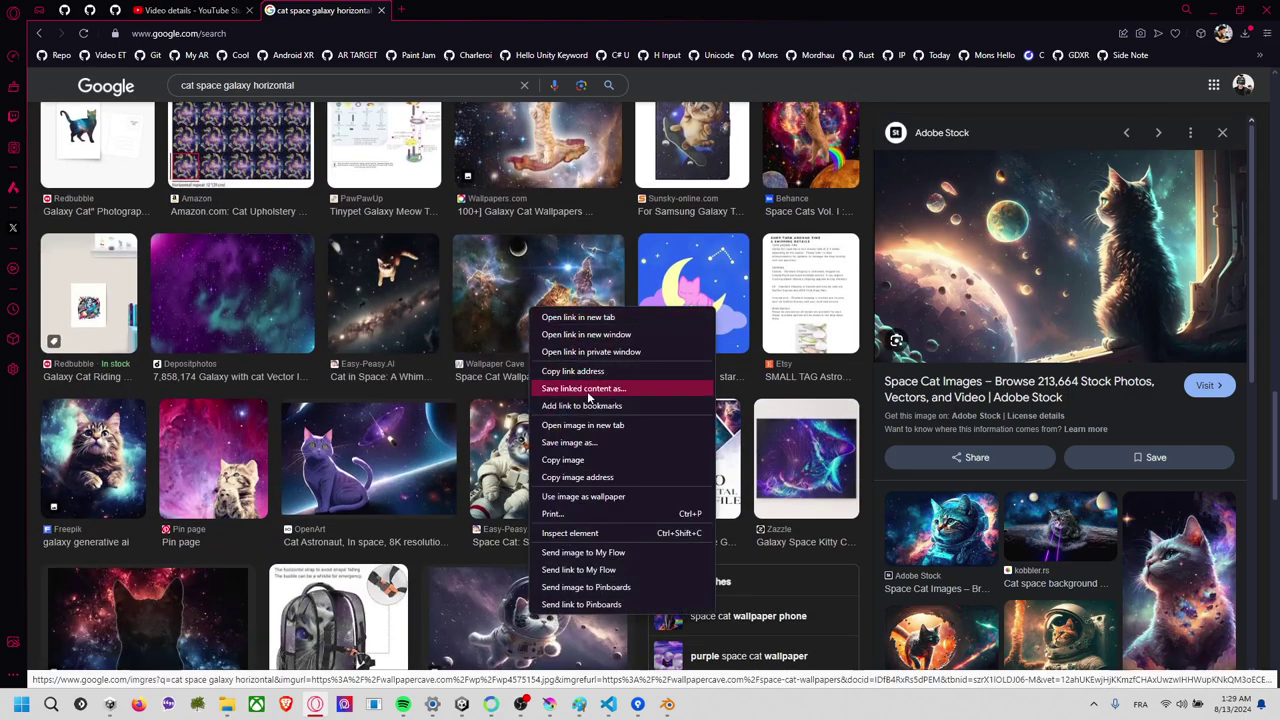
pyautogui.click(560, 460)
# Paste the space-cat image into Krita by downloading it from the remote source, then centre the canvas.
pyautogui.hotkey('alt', 'Tab')
pyautogui.hotkey('ctrl', 'v')
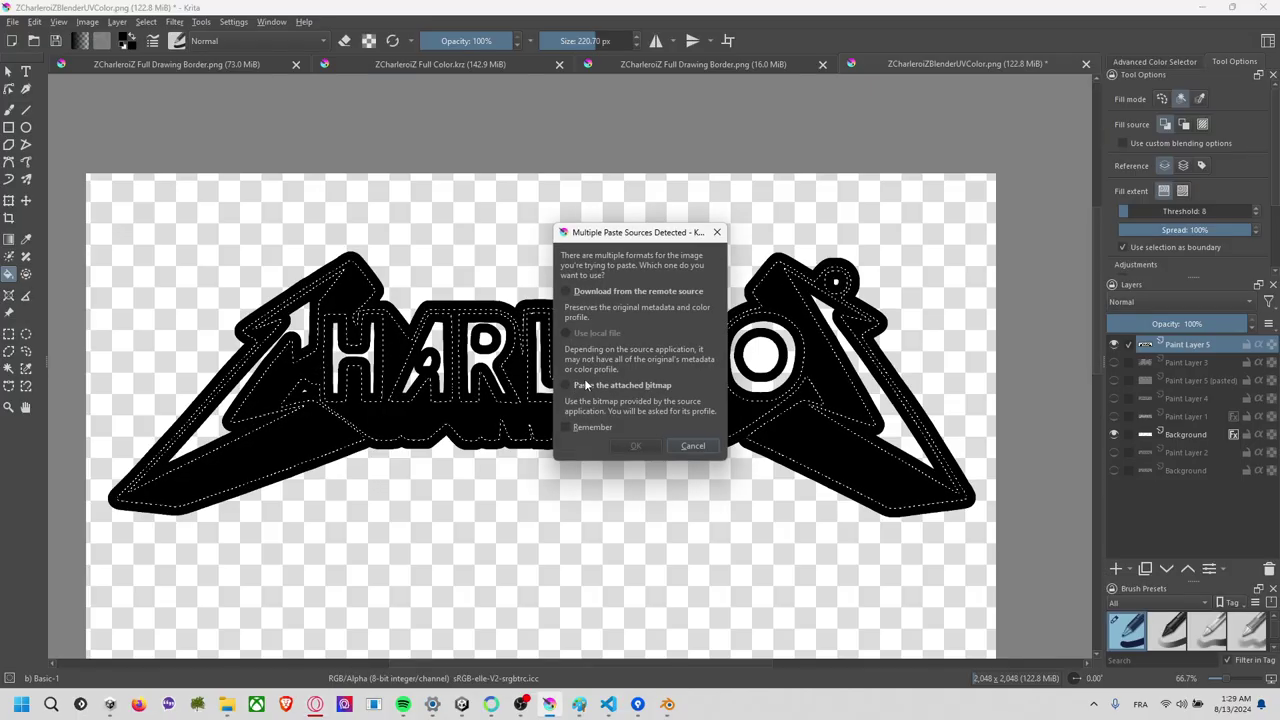
pyautogui.click(619, 289)
pyautogui.click(636, 445)
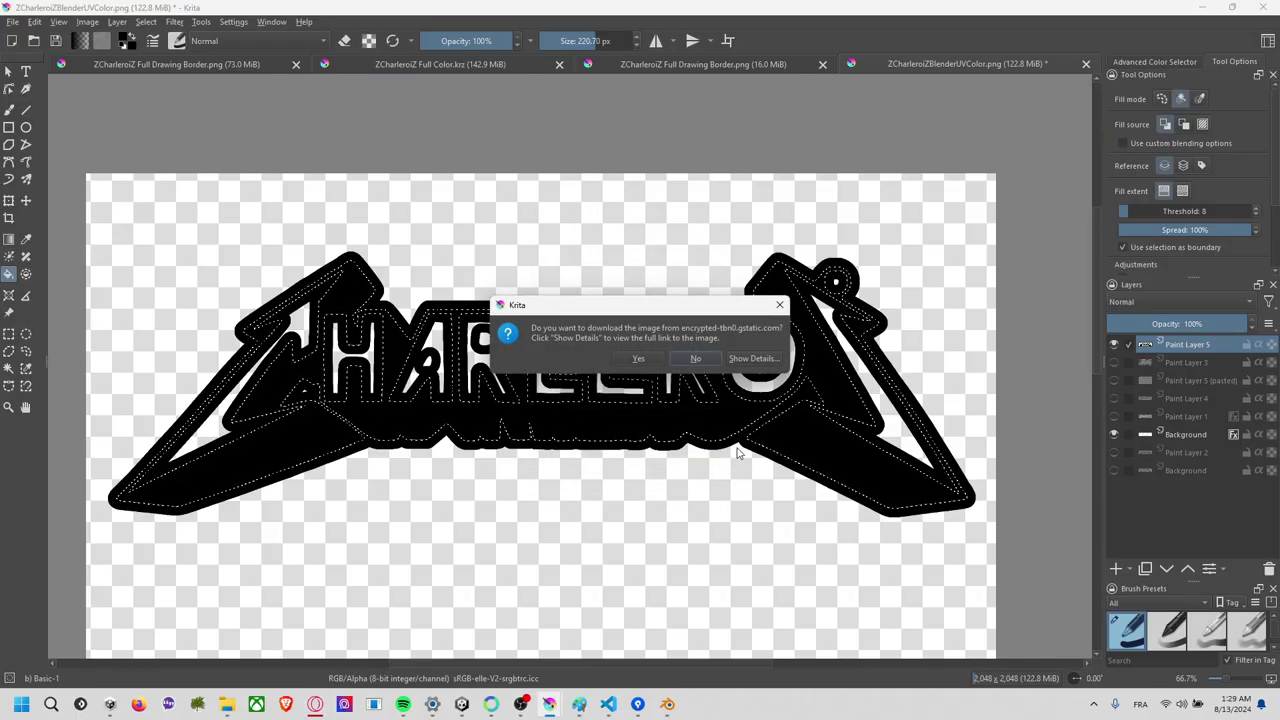
pyautogui.click(637, 358)
pyautogui.scroll(-3, 525, 410)
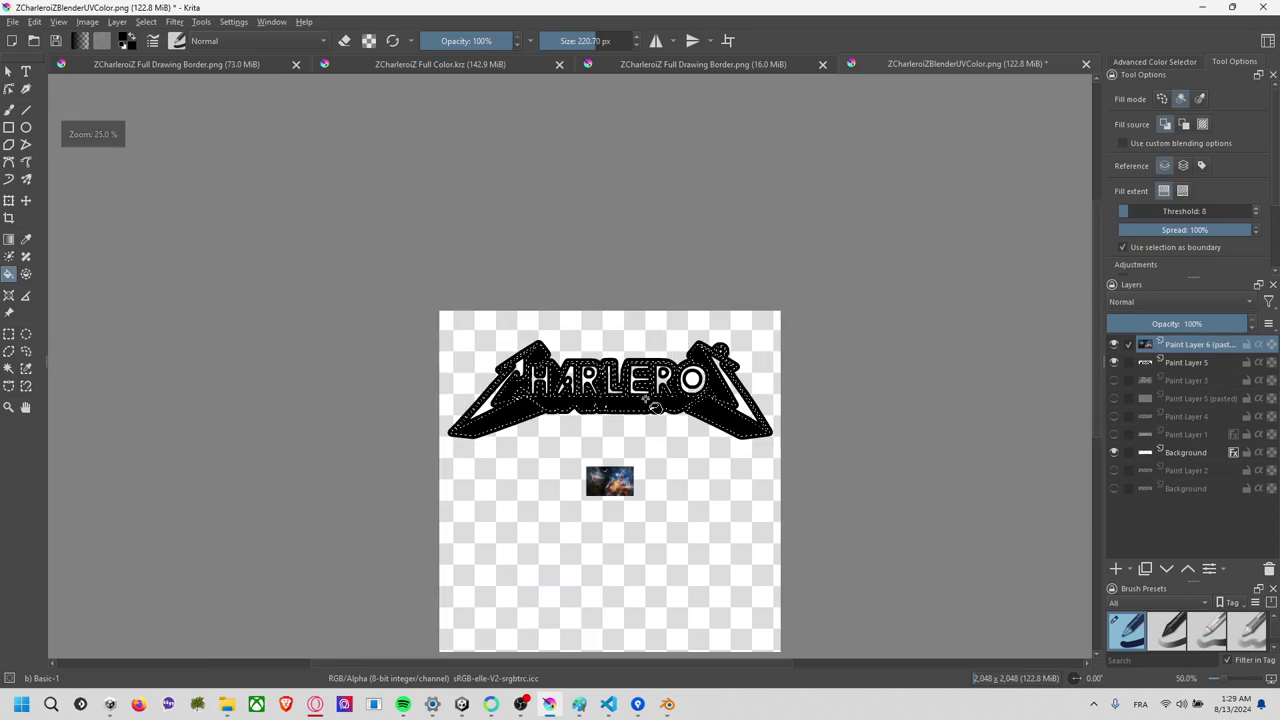
pyautogui.scroll(2, 522, 418)
pyautogui.scroll(1, 517, 412)
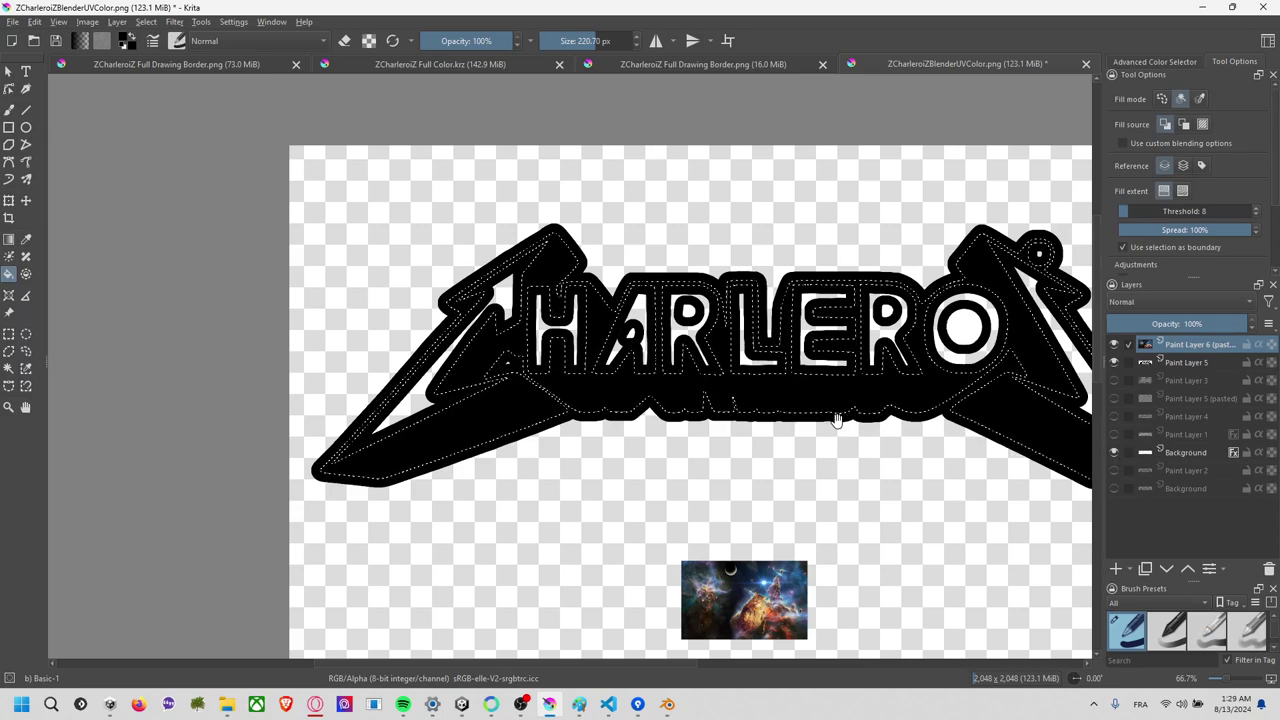
pyautogui.moveTo(805, 423)
pyautogui.mouseDown(button='middle')
pyautogui.moveTo(679, 386)
pyautogui.moveTo(668, 402)
pyautogui.mouseUp(button='middle')
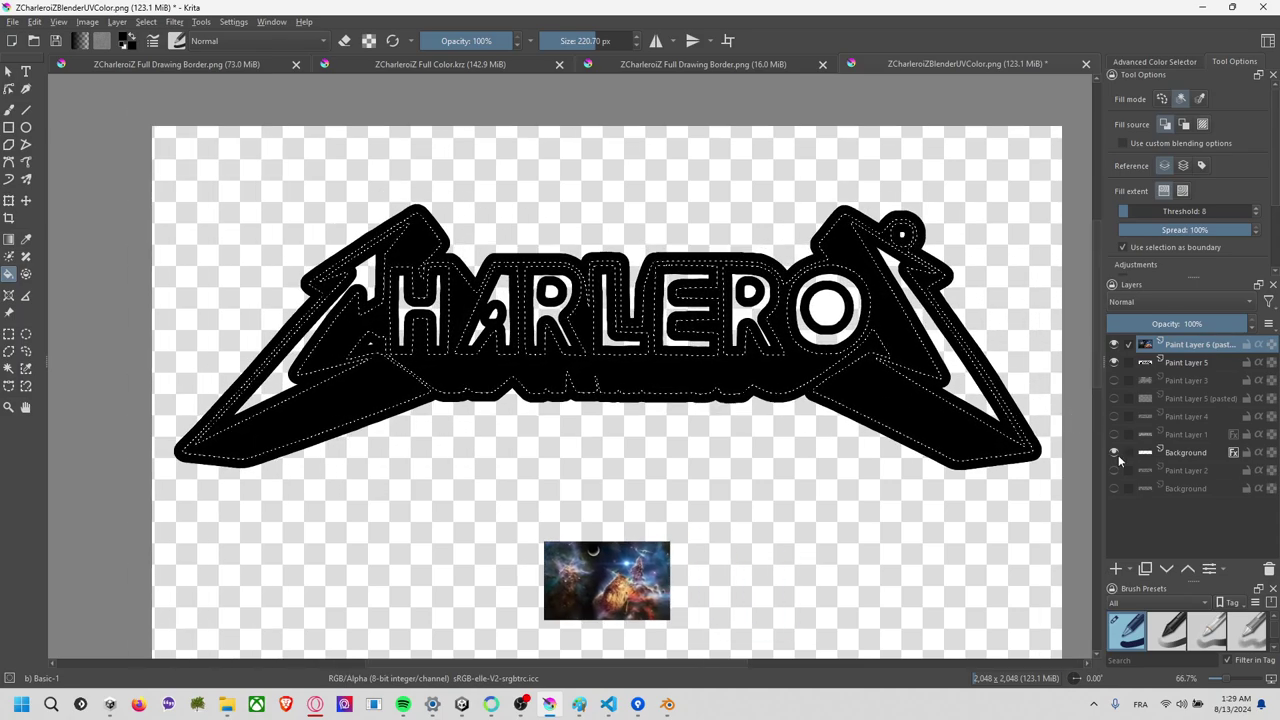
# Hide Background and Paint Layer 5, then brush the logo shape solid black, undoing the last stroke.
pyautogui.click(1114, 452)
pyautogui.click(1114, 362)
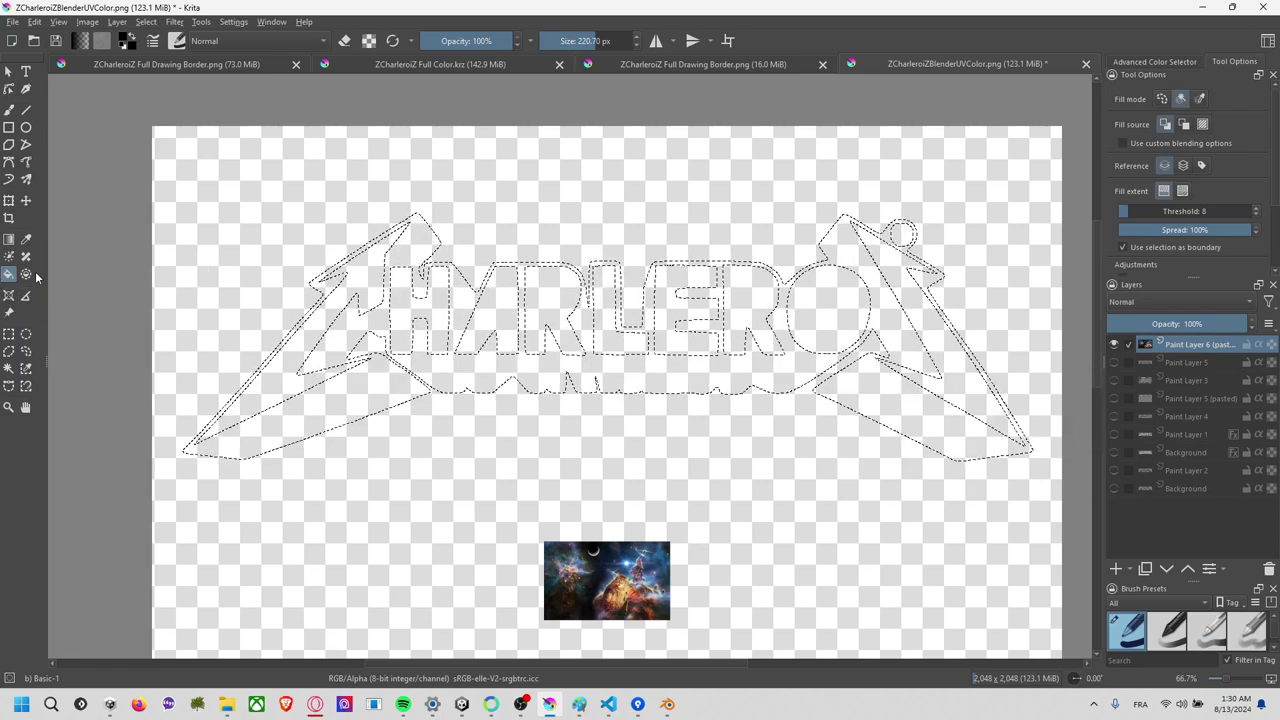
pyautogui.click(9, 109)
pyautogui.moveTo(510, 270)
pyautogui.mouseDown()
pyautogui.moveTo(335, 400)
pyautogui.moveTo(290, 348)
pyautogui.mouseUp()
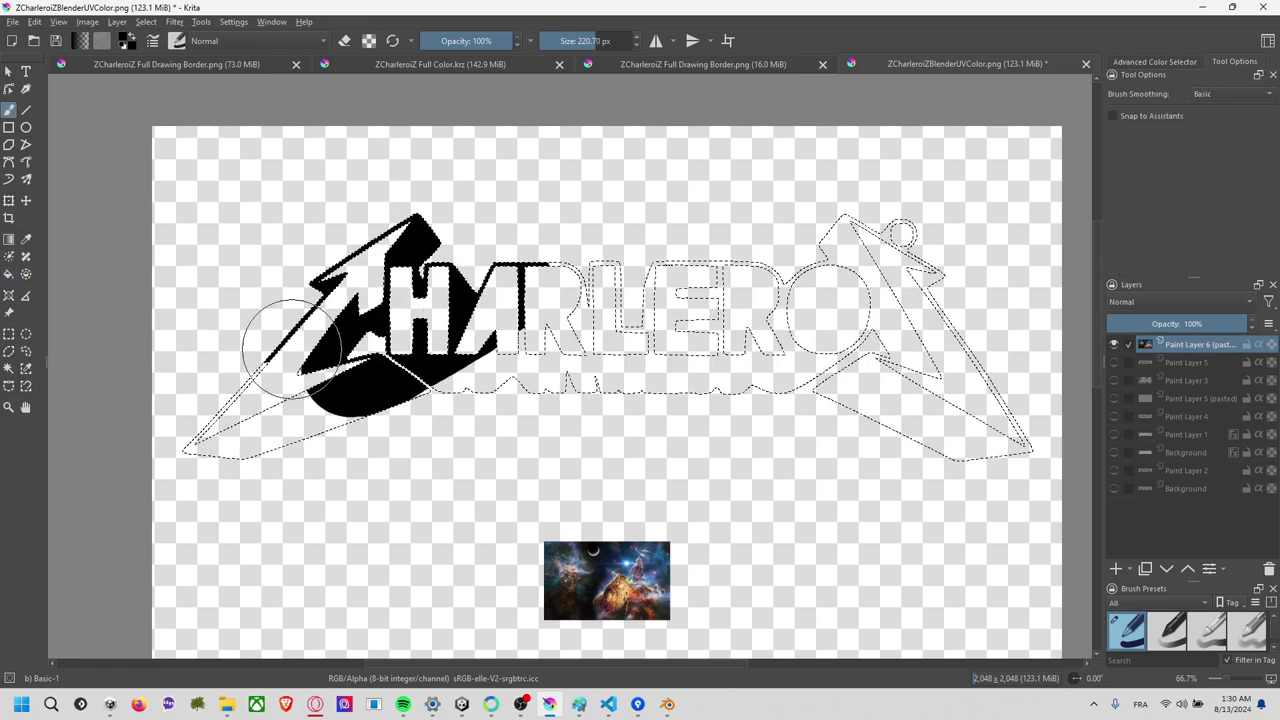
pyautogui.moveTo(354, 324)
pyautogui.mouseDown()
pyautogui.moveTo(560, 320)
pyautogui.moveTo(372, 317)
pyautogui.mouseUp()
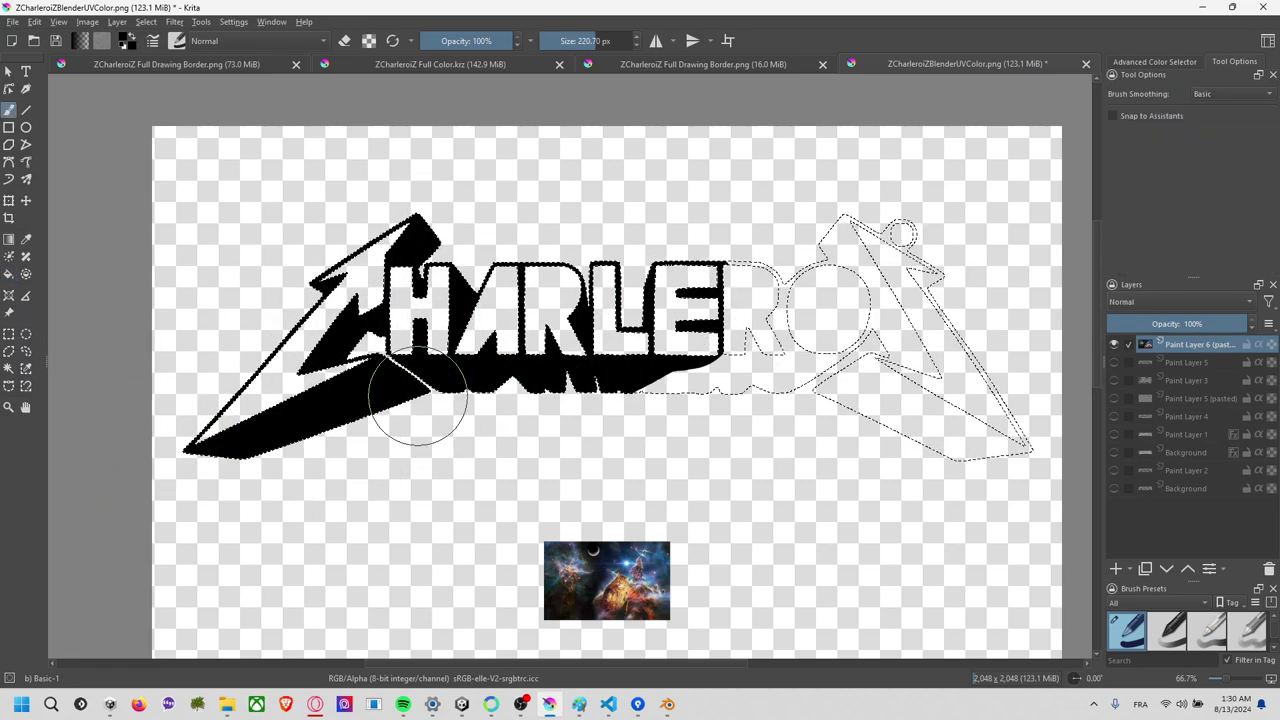
pyautogui.moveTo(712, 352)
pyautogui.mouseDown()
pyautogui.moveTo(880, 330)
pyautogui.moveTo(880, 218)
pyautogui.moveTo(857, 304)
pyautogui.moveTo(930, 357)
pyautogui.mouseUp()
pyautogui.hotkey('ctrl', 'z')
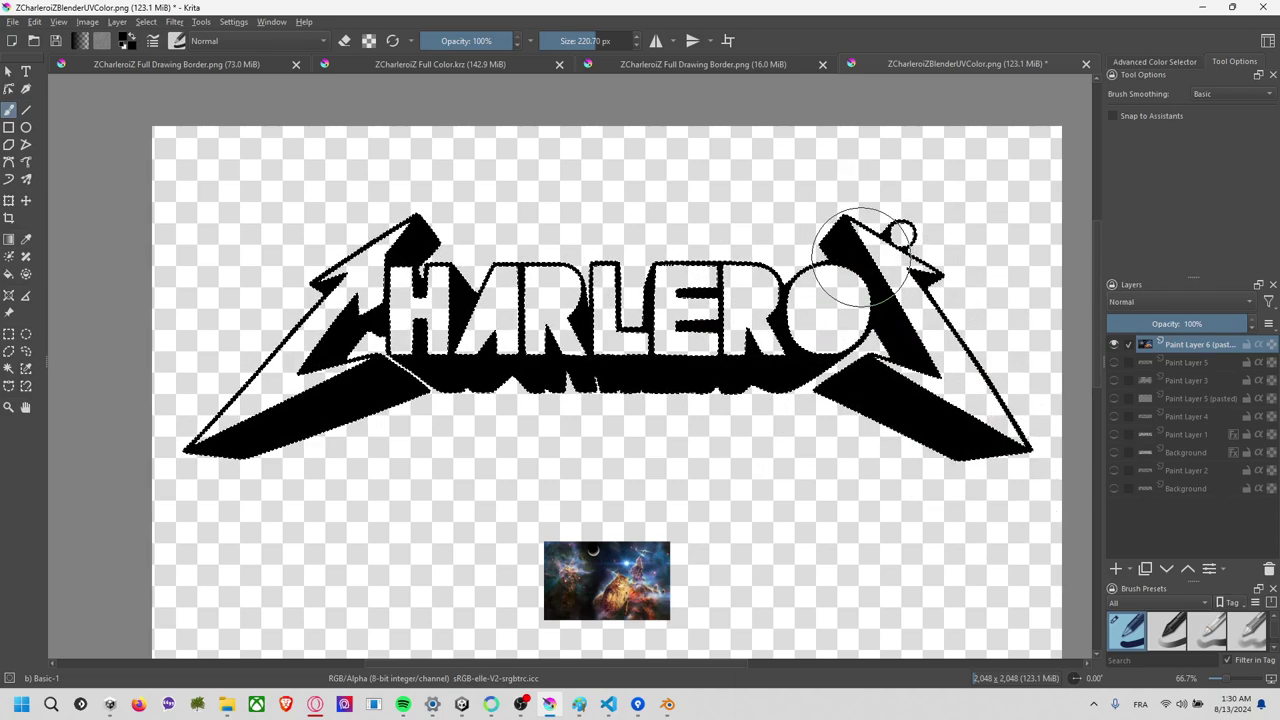
pyautogui.click(8, 334)
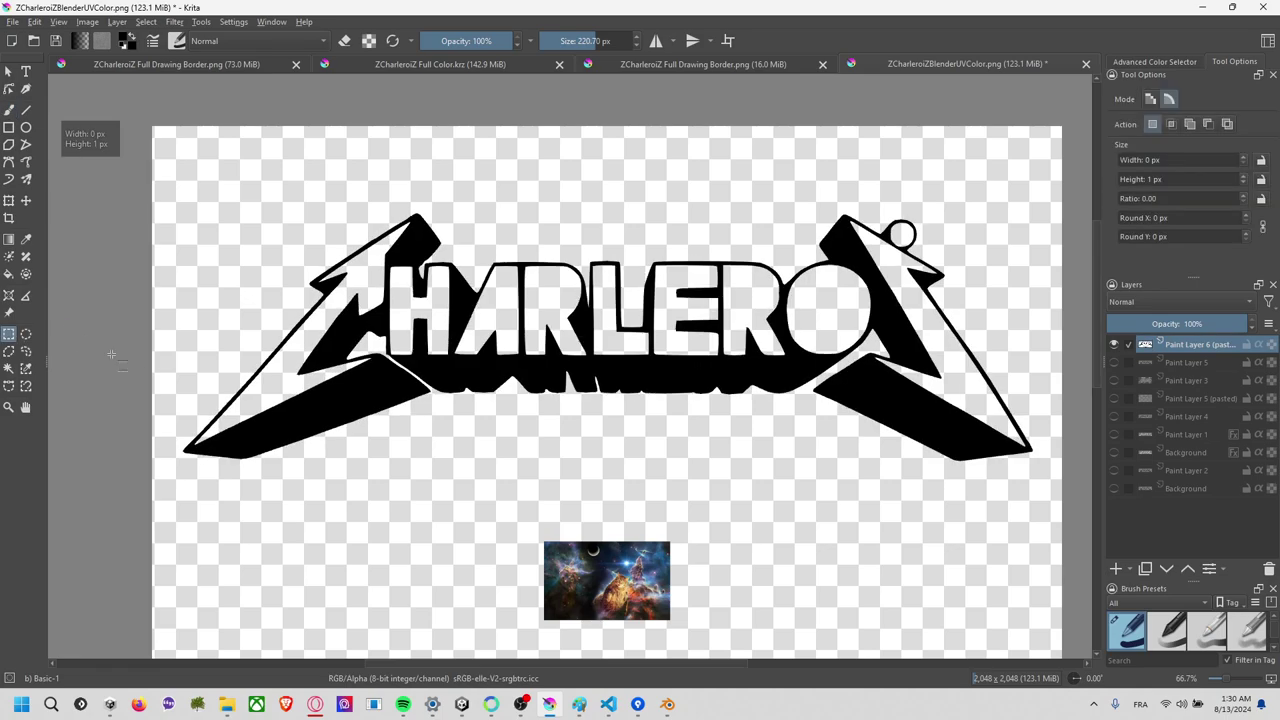
# Clear the selection and nudge Paint Layer 6 slightly with the Transform tool.
pyautogui.click(611, 458)
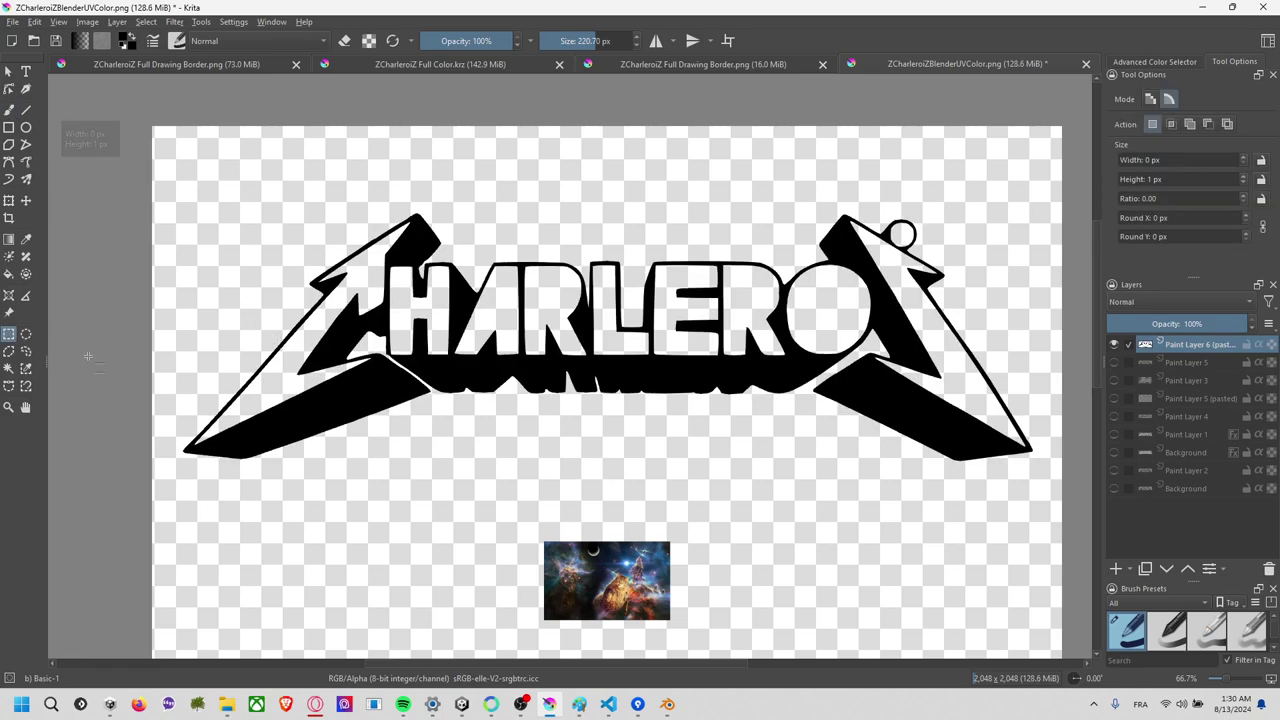
pyautogui.click(8, 202)
pyautogui.click(1180, 364)
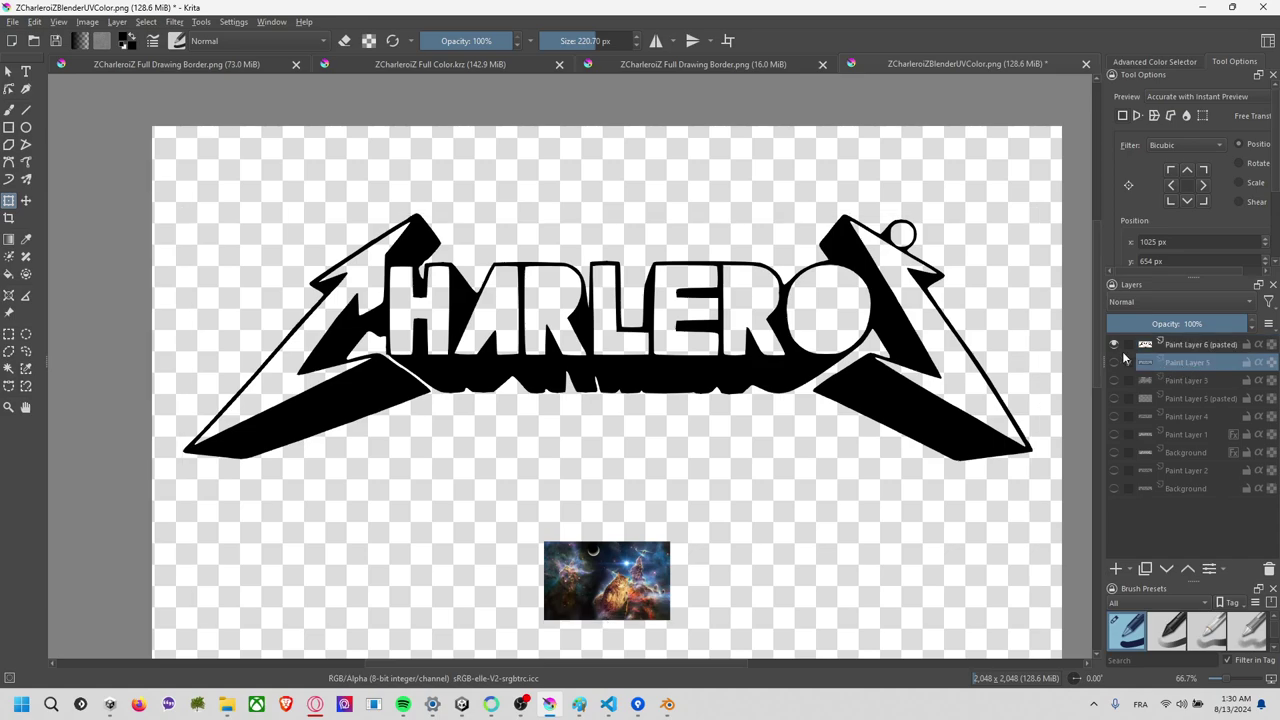
pyautogui.click(1208, 346)
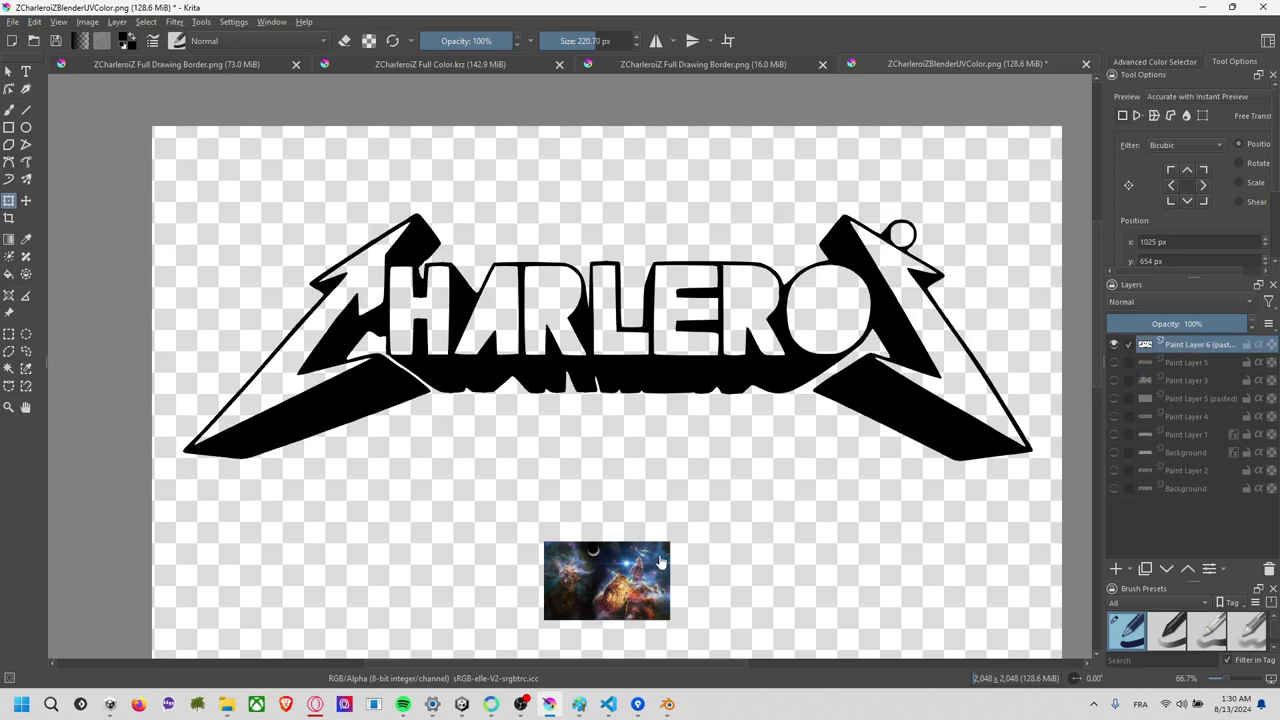
pyautogui.moveTo(646, 580); pyautogui.dragTo(645, 580)
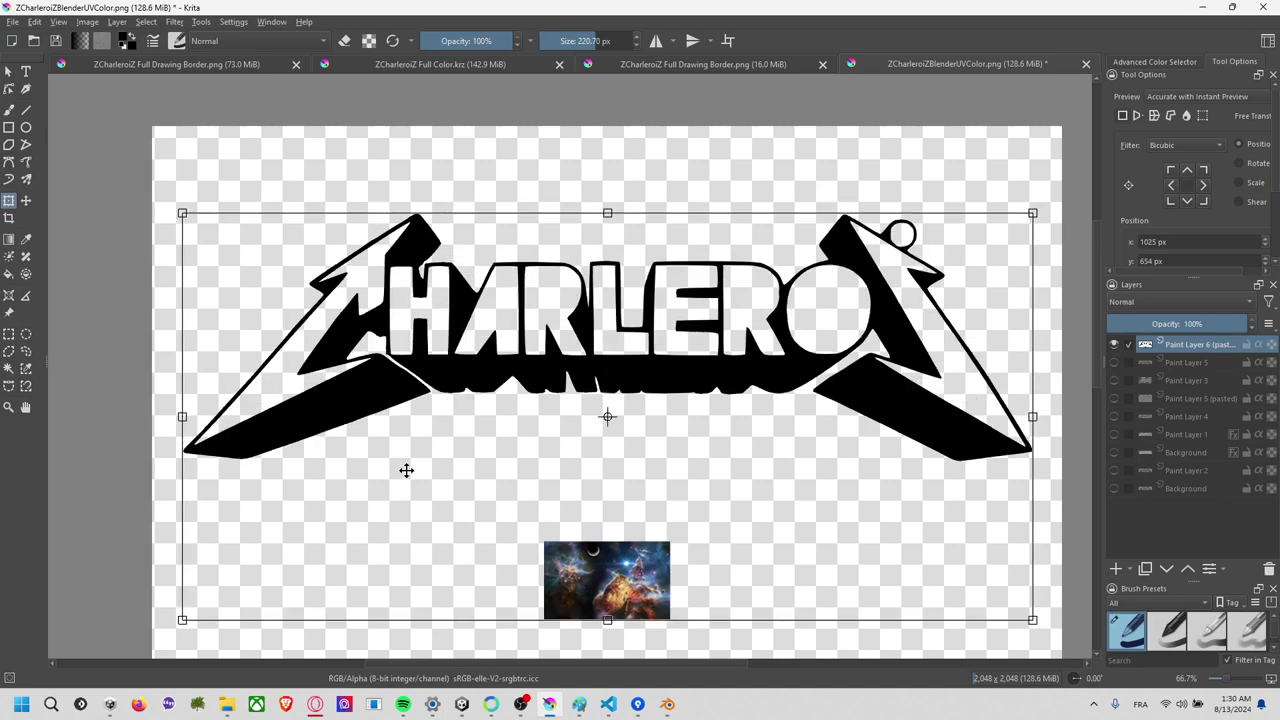
# Move and enlarge the nebula image across the canvas, lower its layer opacity, and apply the transform.
pyautogui.click(9, 334)
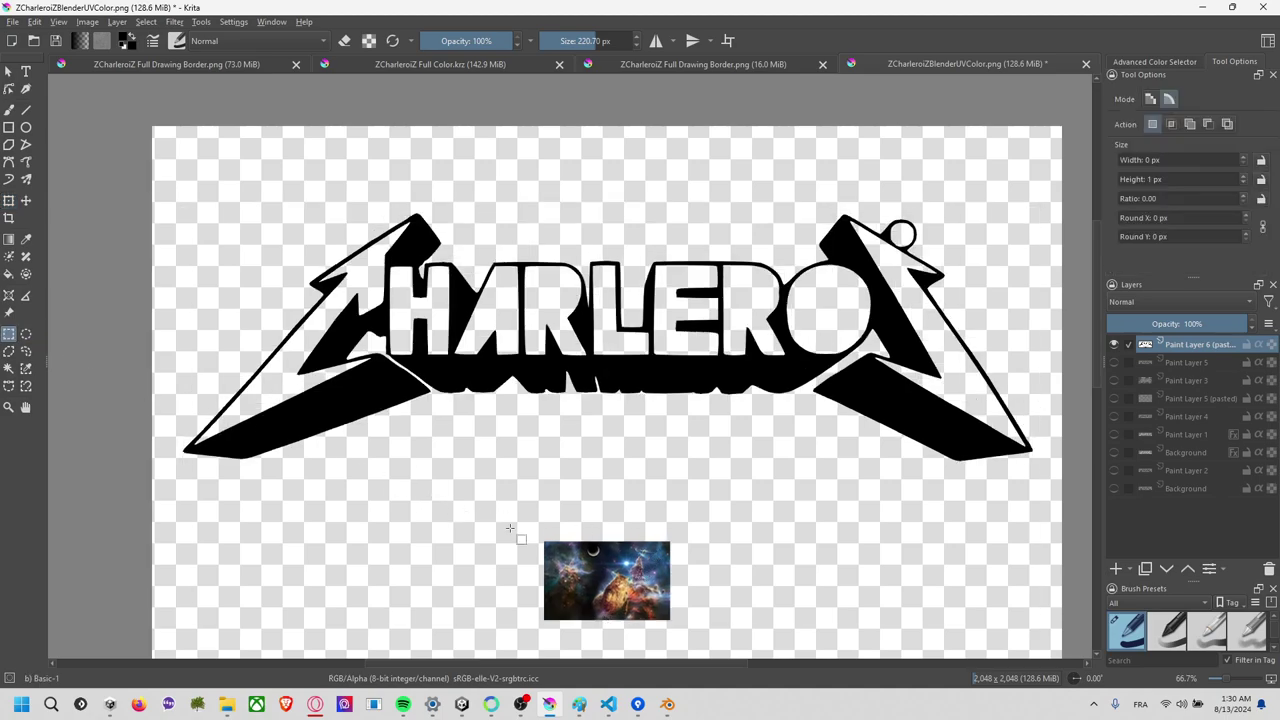
pyautogui.moveTo(505, 524); pyautogui.dragTo(704, 626)
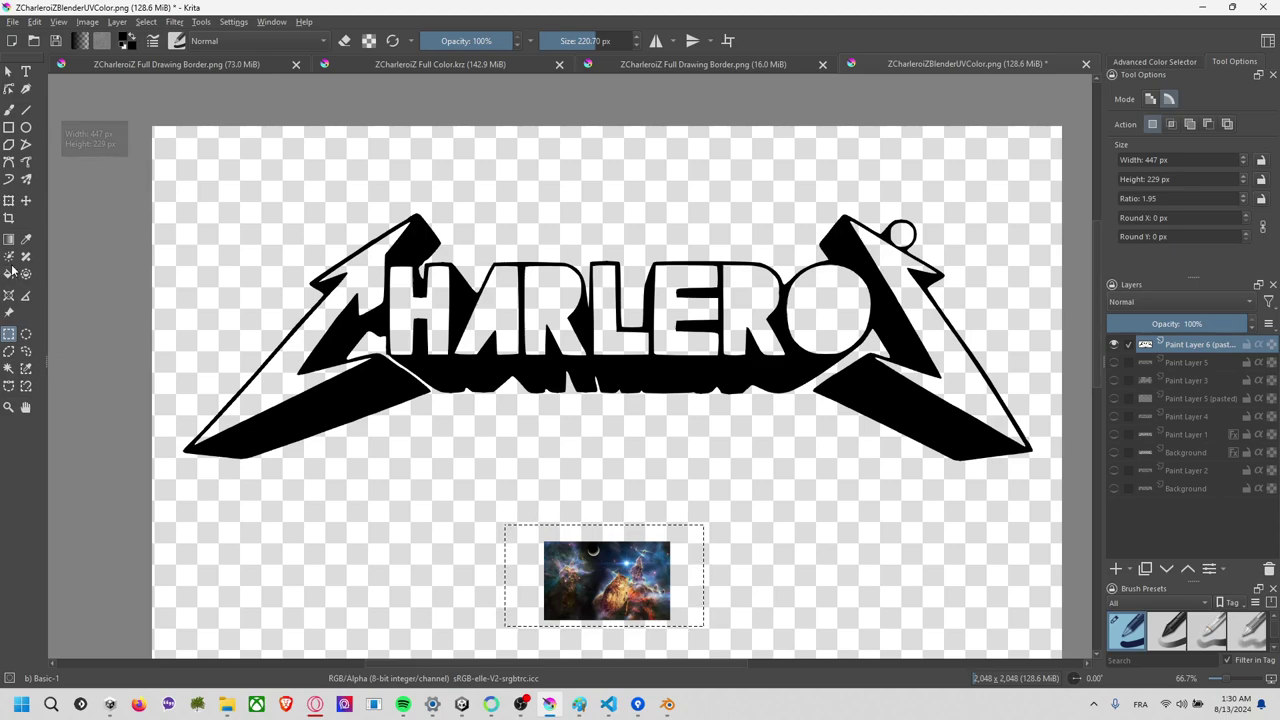
pyautogui.click(9, 200)
pyautogui.moveTo(636, 584); pyautogui.dragTo(217, 190)
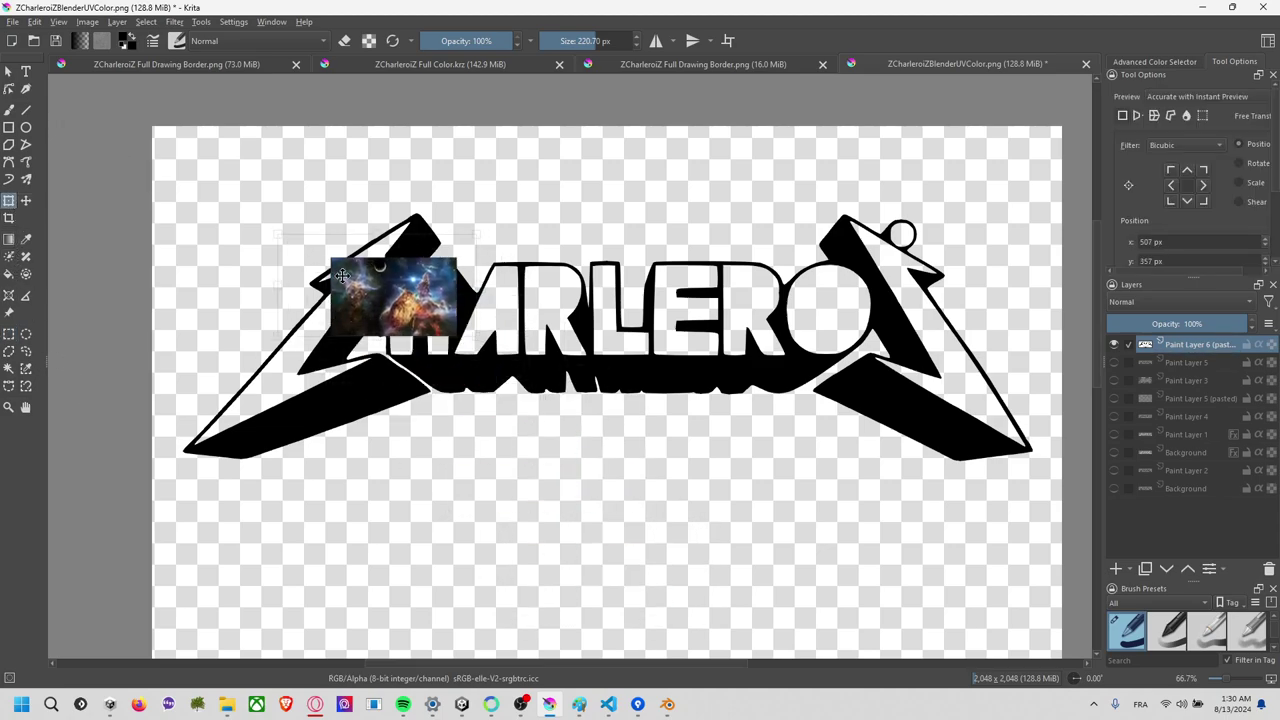
pyautogui.moveTo(285, 232)
pyautogui.mouseDown()
pyautogui.moveTo(935, 546)
pyautogui.moveTo(744, 380)
pyautogui.mouseUp()
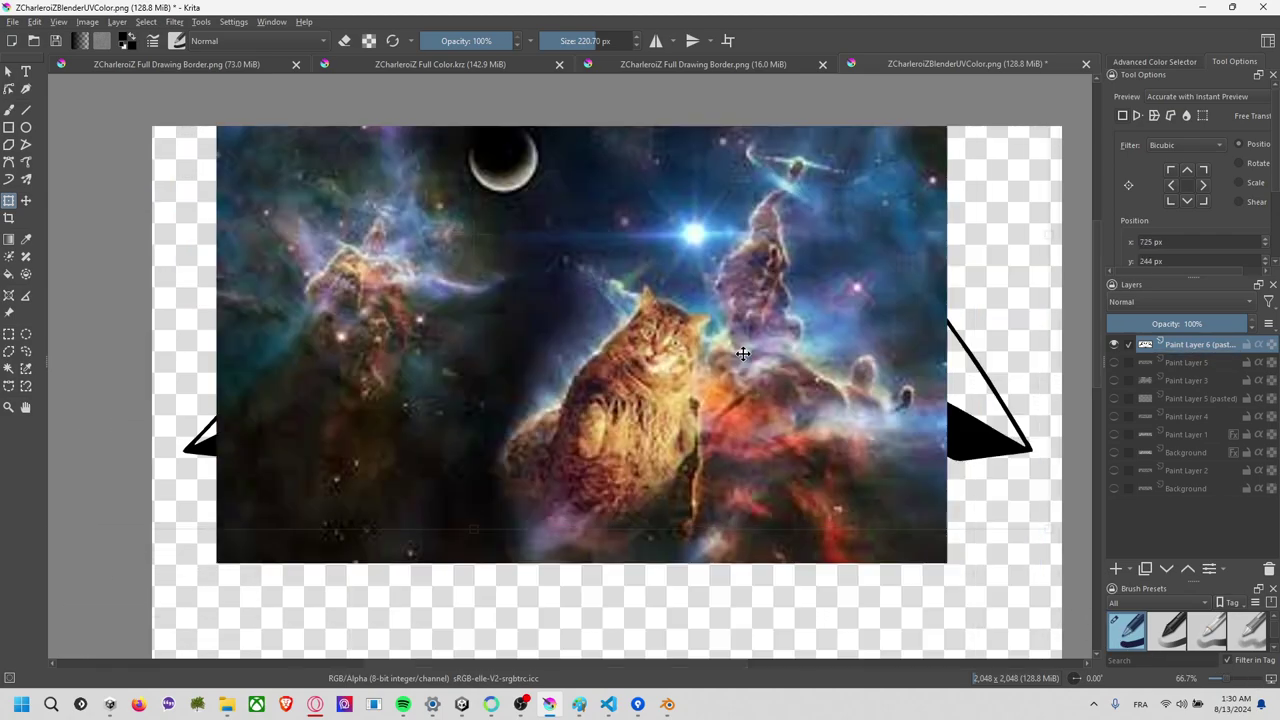
pyautogui.keyDown('ctrl'); pyautogui.scroll(-3, 873, 514); pyautogui.keyUp('ctrl')
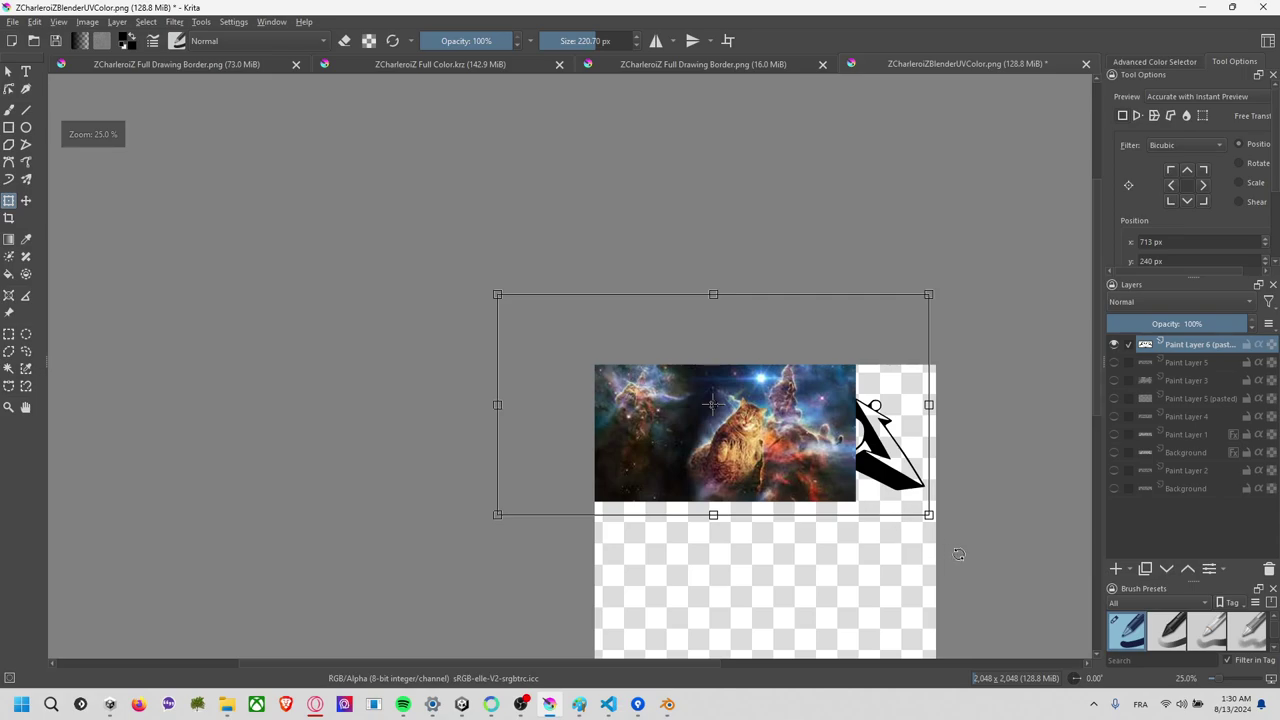
pyautogui.moveTo(712, 404)
pyautogui.mouseDown()
pyautogui.moveTo(836, 502)
pyautogui.moveTo(816, 519)
pyautogui.moveTo(827, 501)
pyautogui.mouseUp()
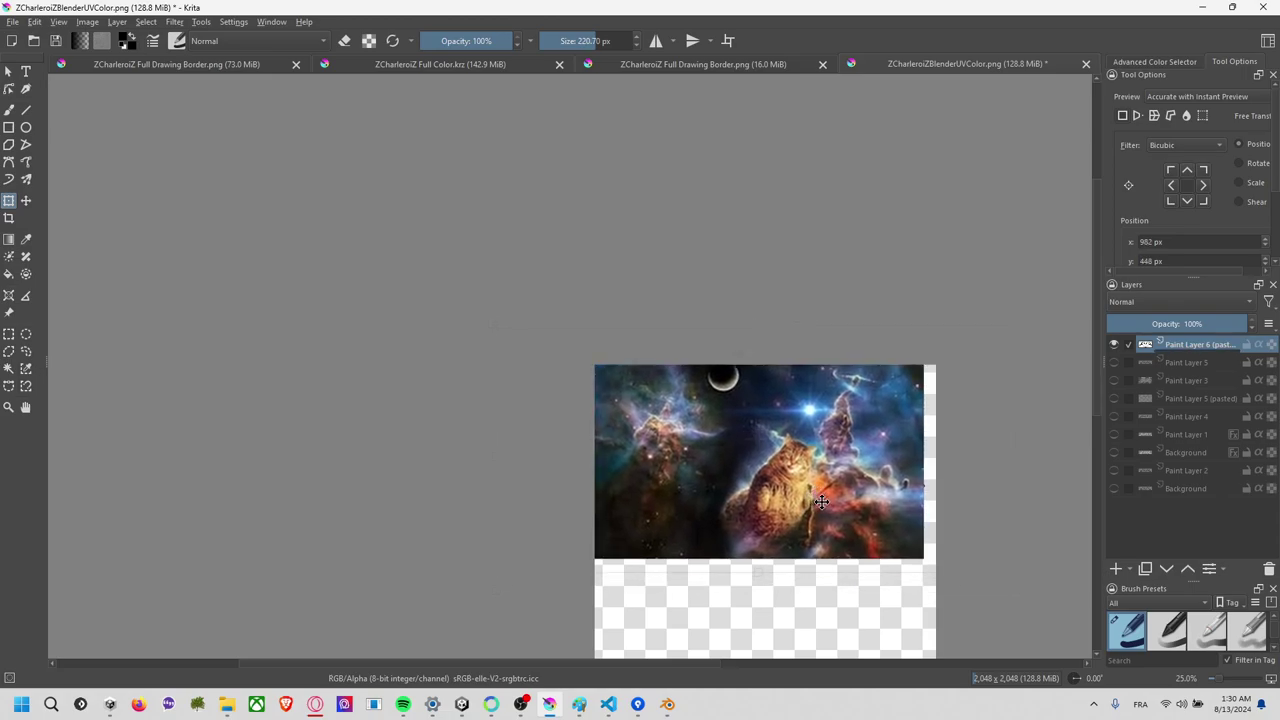
pyautogui.moveTo(1181, 324)
pyautogui.mouseDown()
pyautogui.moveTo(1168, 324)
pyautogui.moveTo(1250, 323)
pyautogui.mouseUp()
pyautogui.keyDown('ctrl'); pyautogui.scroll(2, 875, 470); pyautogui.keyUp('ctrl')
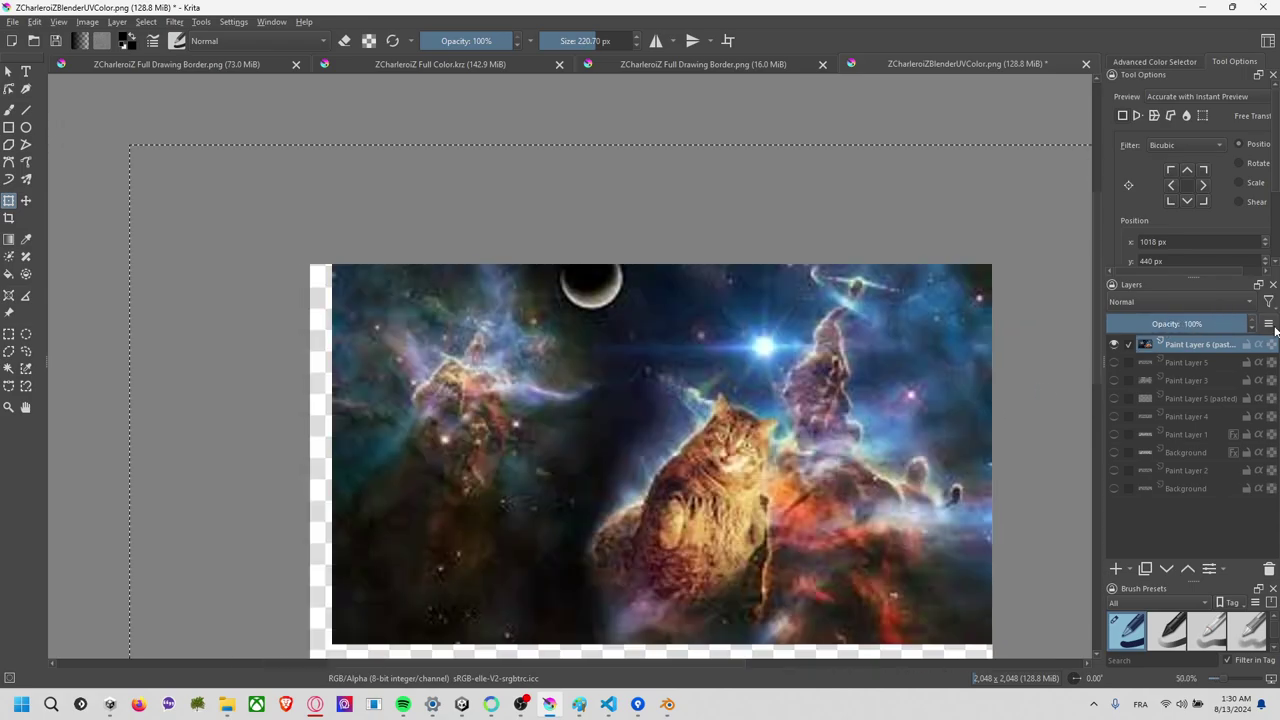
pyautogui.click(763, 425)
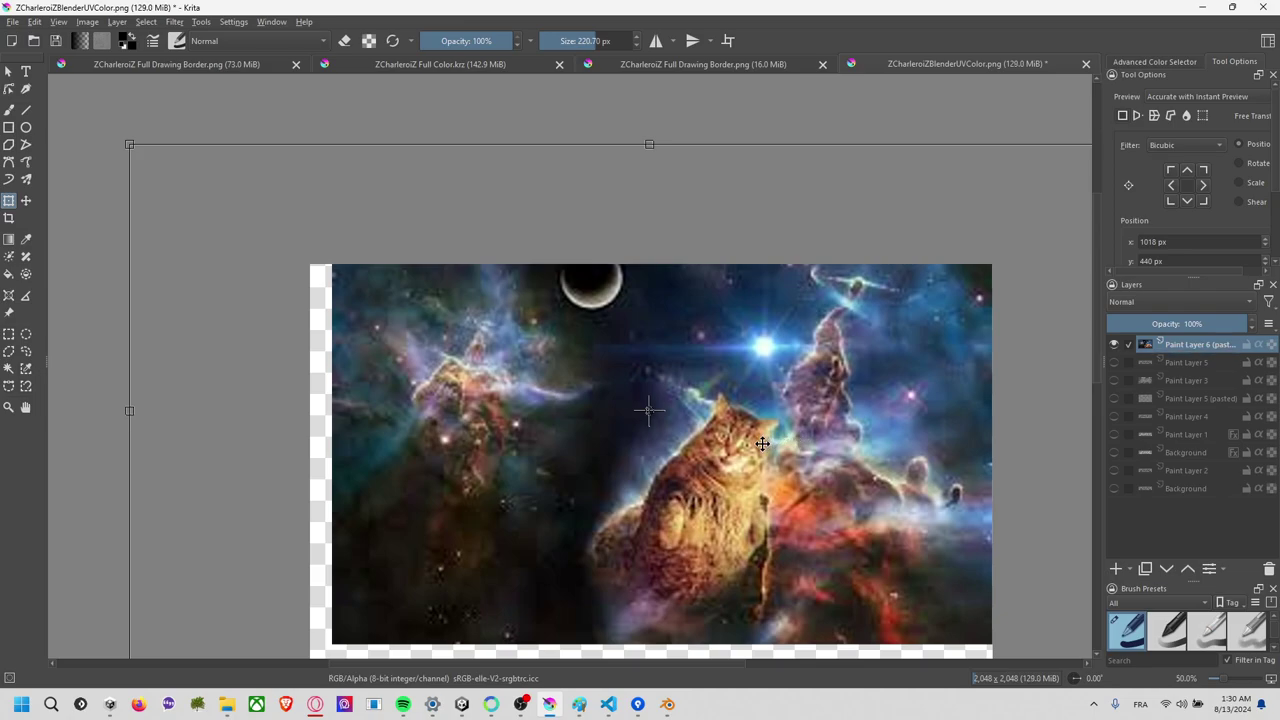
pyautogui.moveTo(763, 444); pyautogui.dragTo(948, 465)
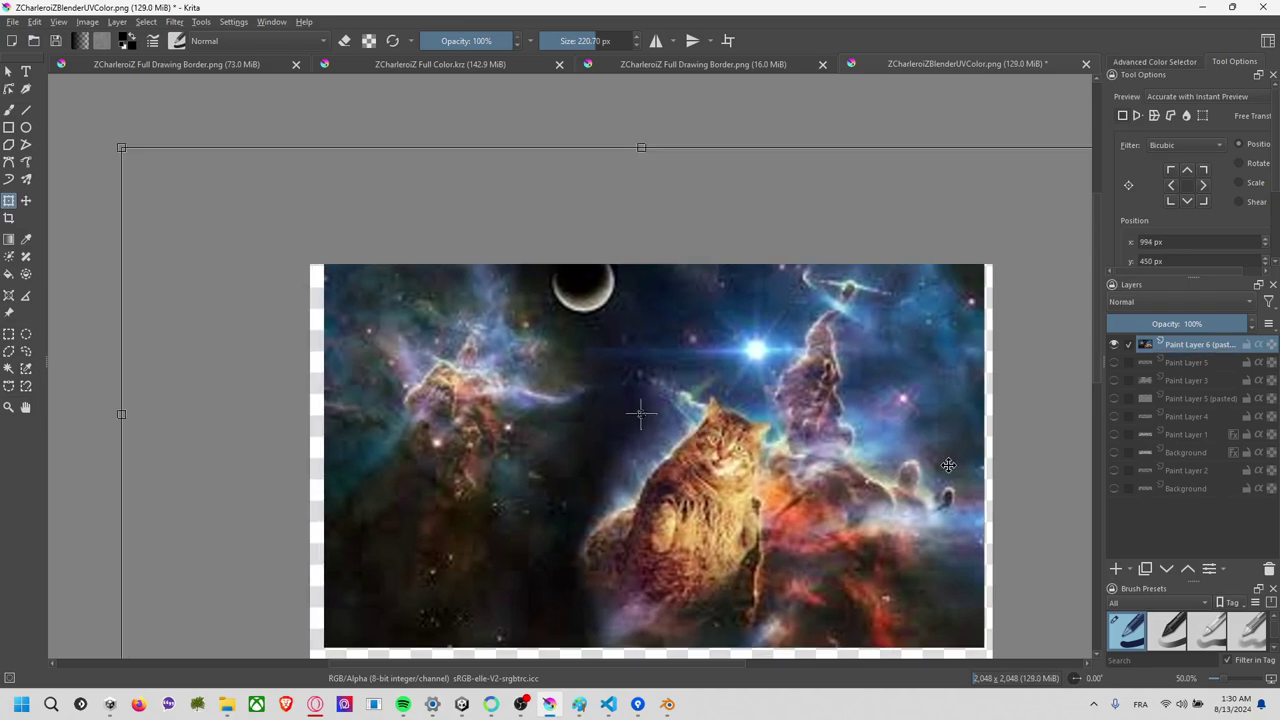
pyautogui.press('Return')
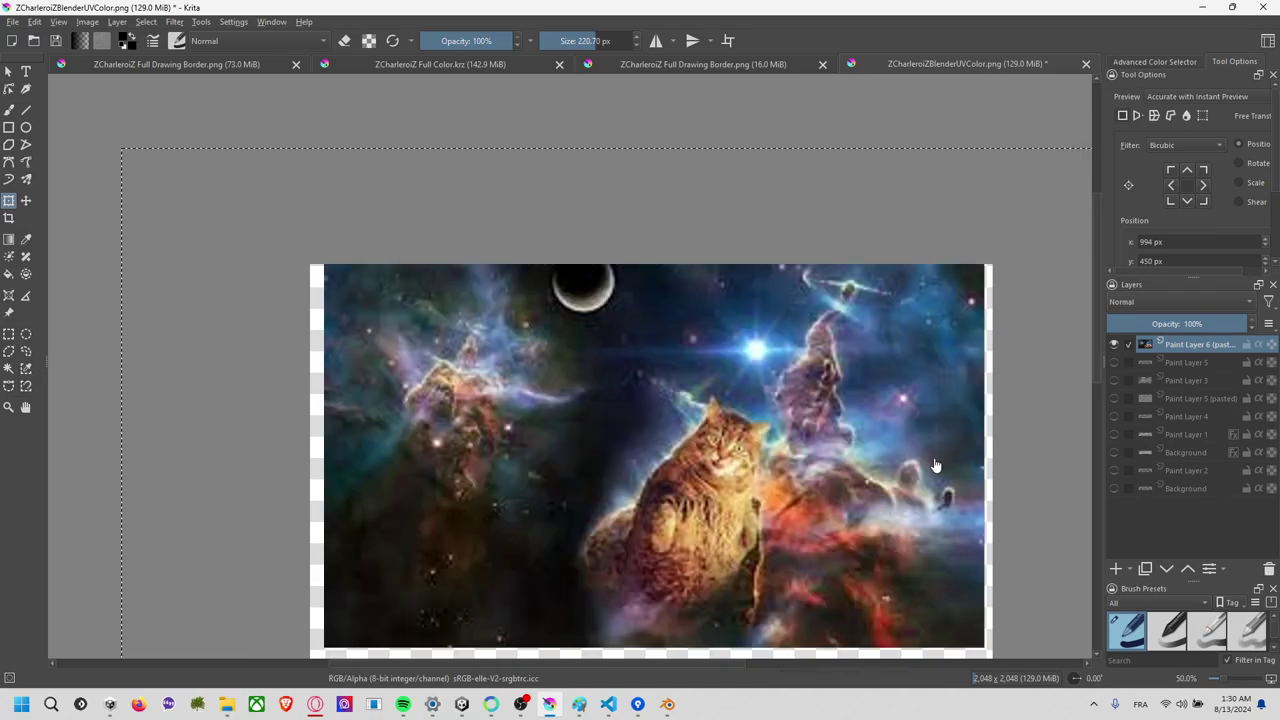
# Select and delete the nebula image, deselect, and switch back to the browser.
pyautogui.scroll(-2, 848, 458)
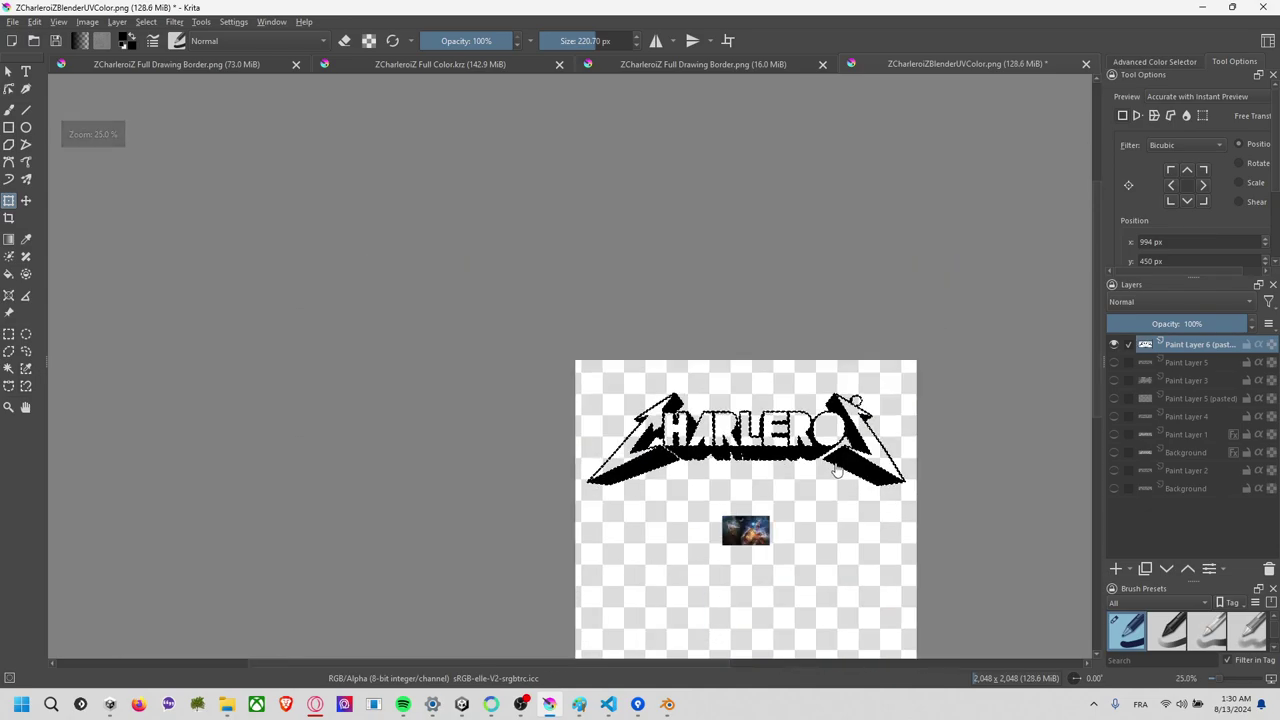
pyautogui.scroll(2, 833, 525)
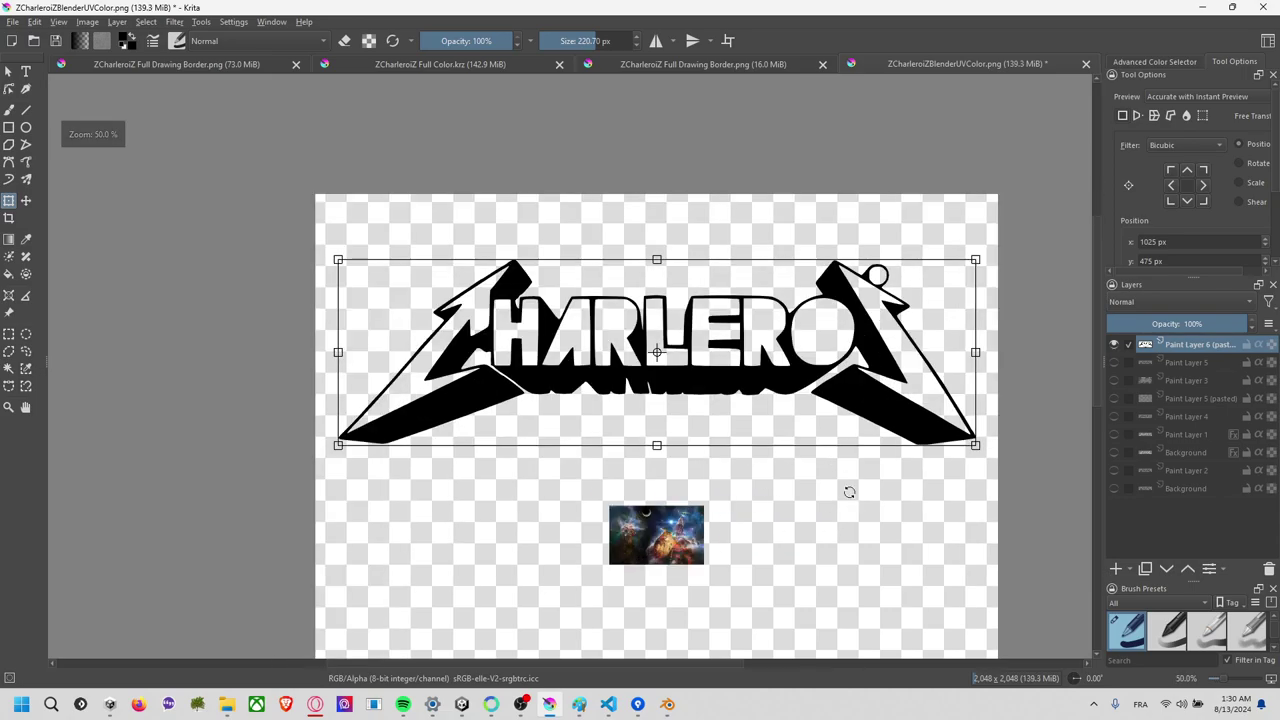
pyautogui.click(8, 334)
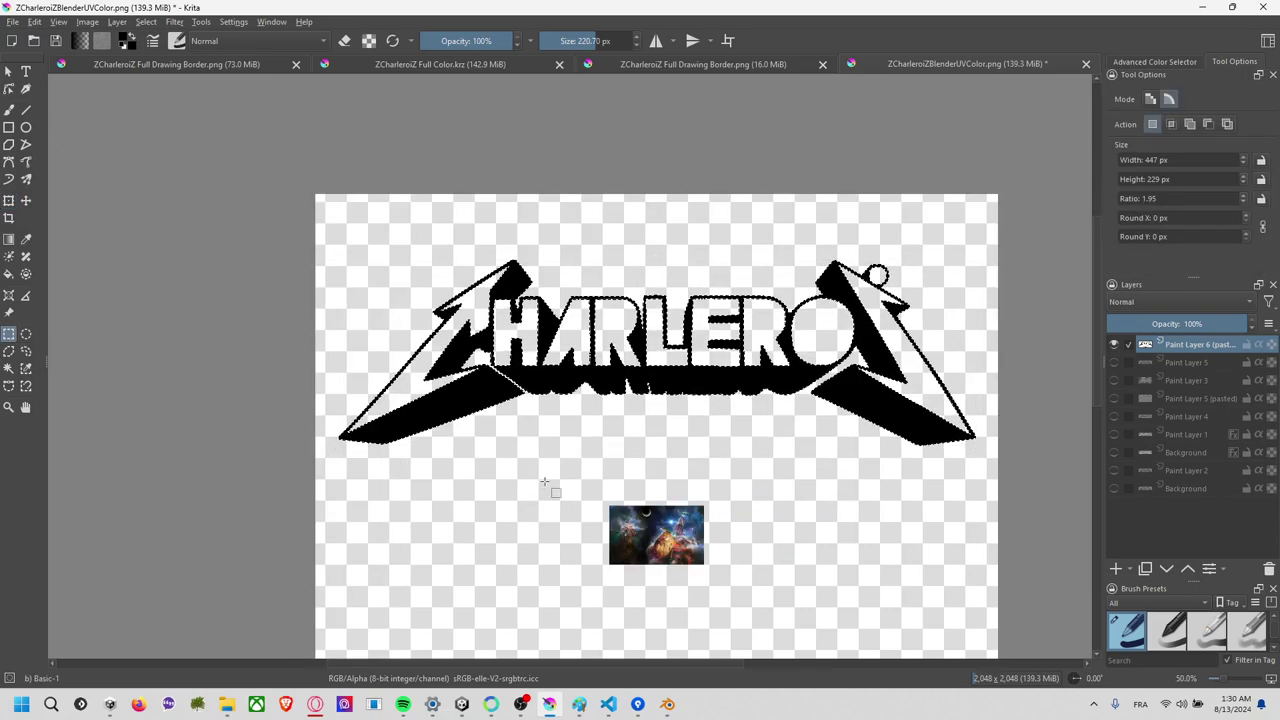
pyautogui.moveTo(531, 473); pyautogui.dragTo(759, 579)
pyautogui.press('Delete')
pyautogui.click(737, 526)
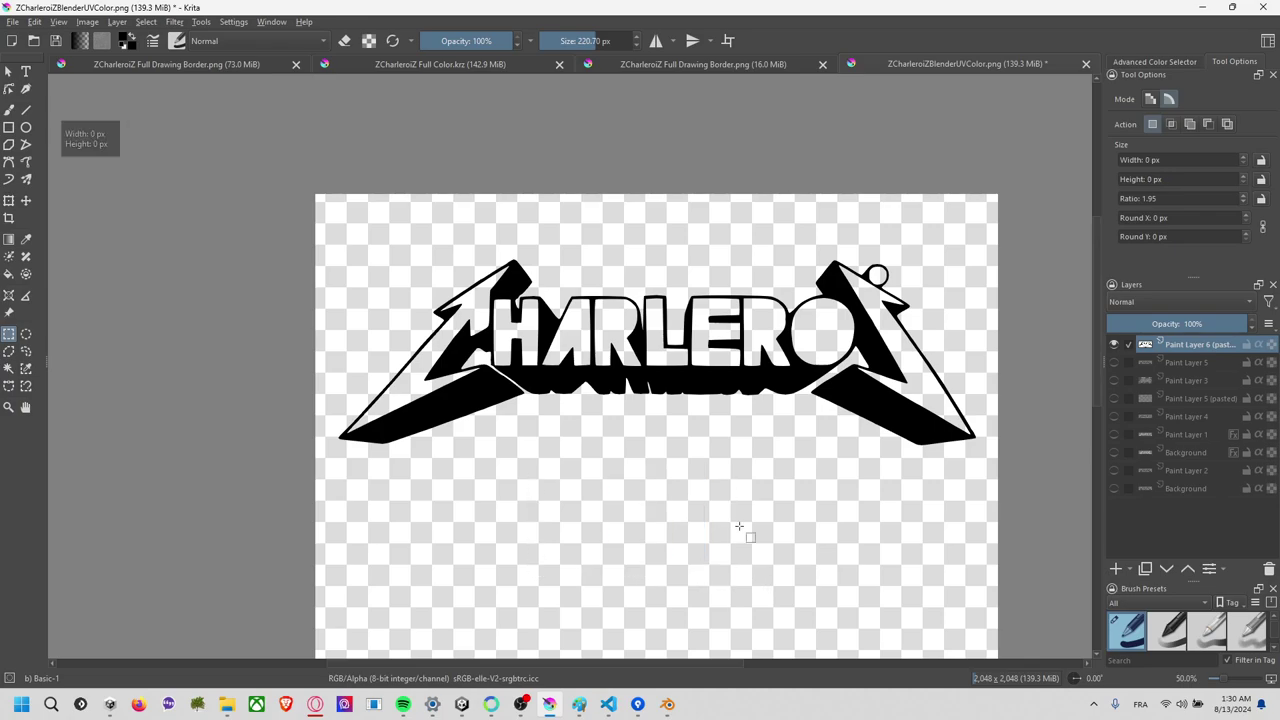
pyautogui.press('super+Tab')
pyautogui.press('Return')
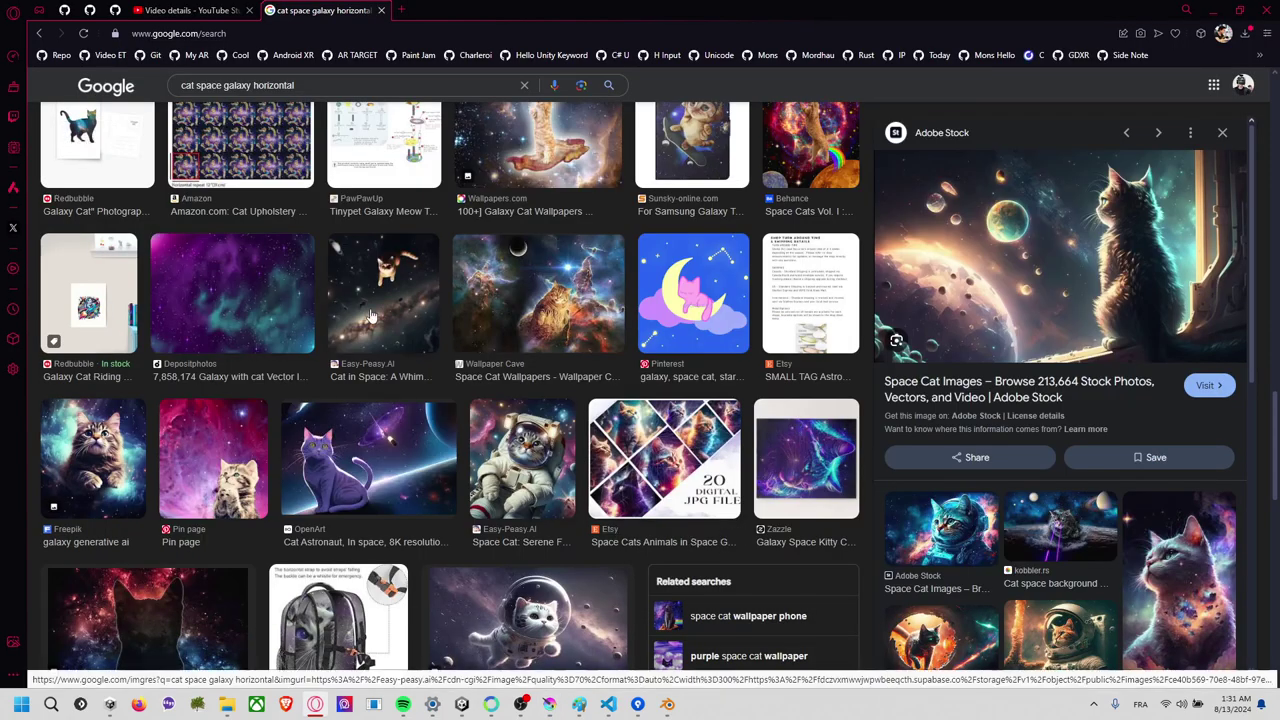
# Search Google Images for 'space galaxy horizontal' by removing 'cat' from the query.
pyautogui.scroll(-4, 197, 85)
pyautogui.click(197, 85)
pyautogui.press('BackSpace')
pyautogui.press('BackSpace')
pyautogui.press('BackSpace')
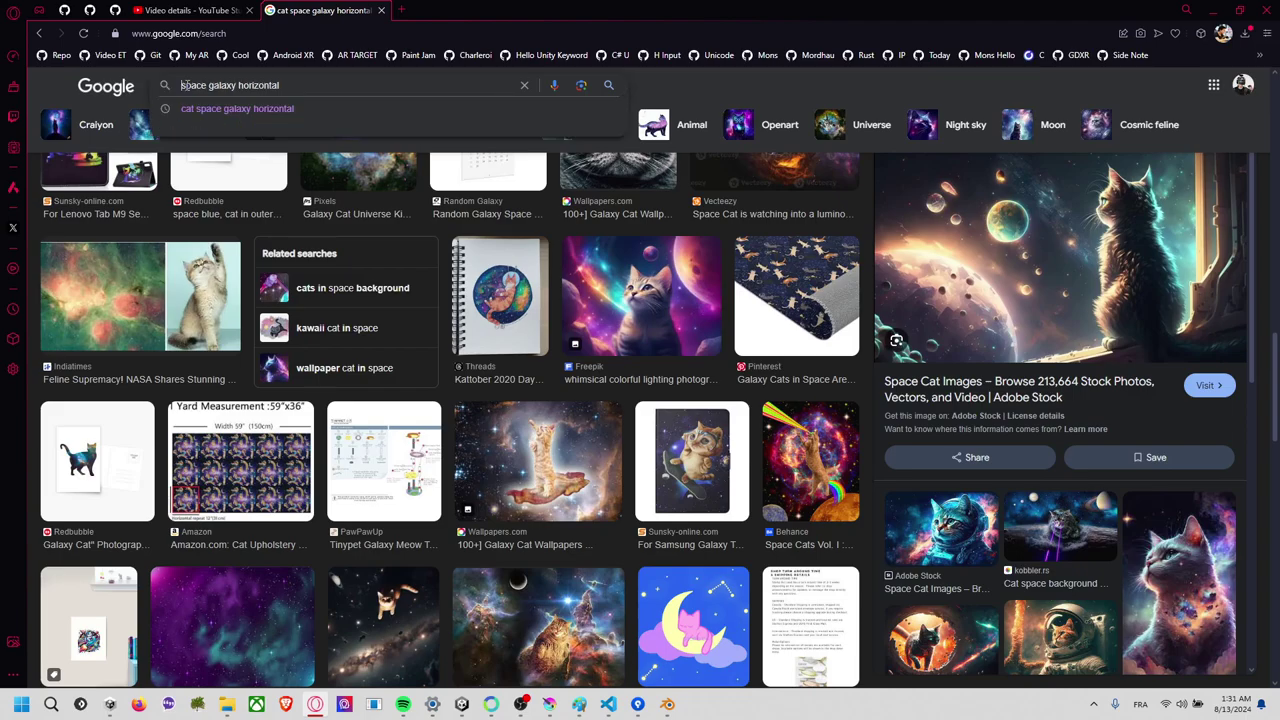
pyautogui.press('Return')
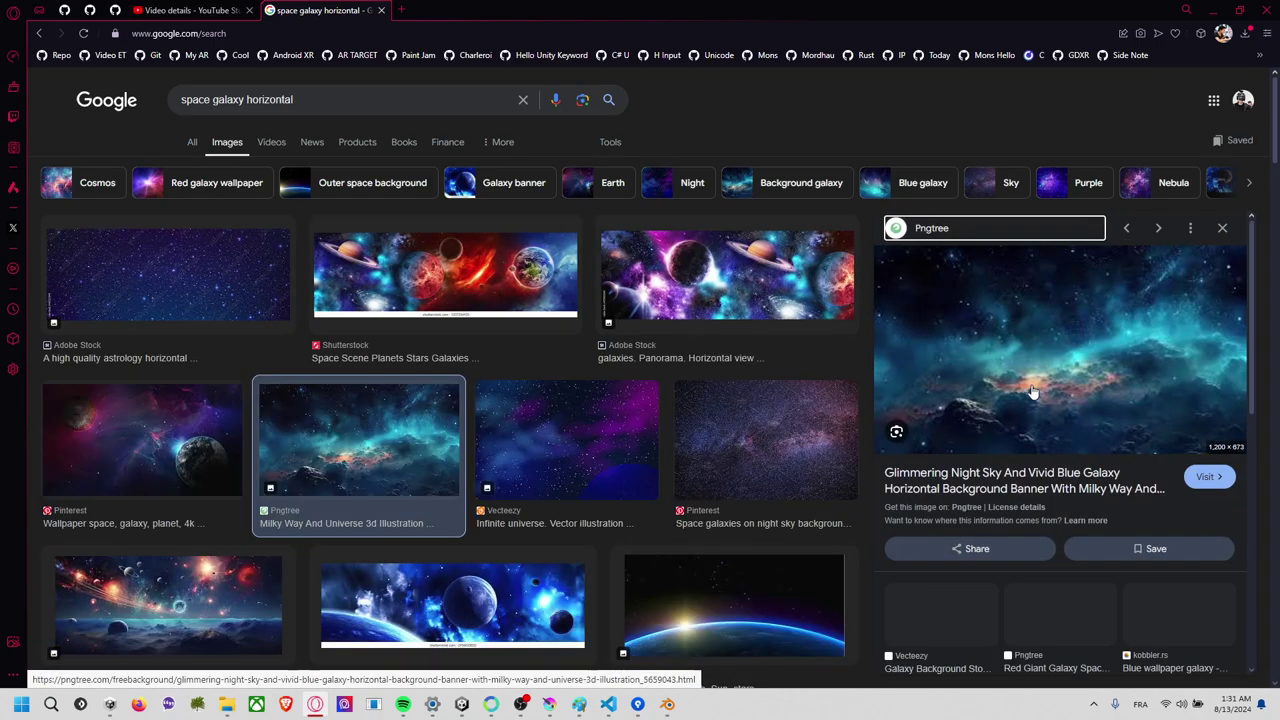
# Copy the Pngtree blue galaxy banner image and paste it into Krita.
pyautogui.rightClick(1024, 378)
pyautogui.click(1060, 229)
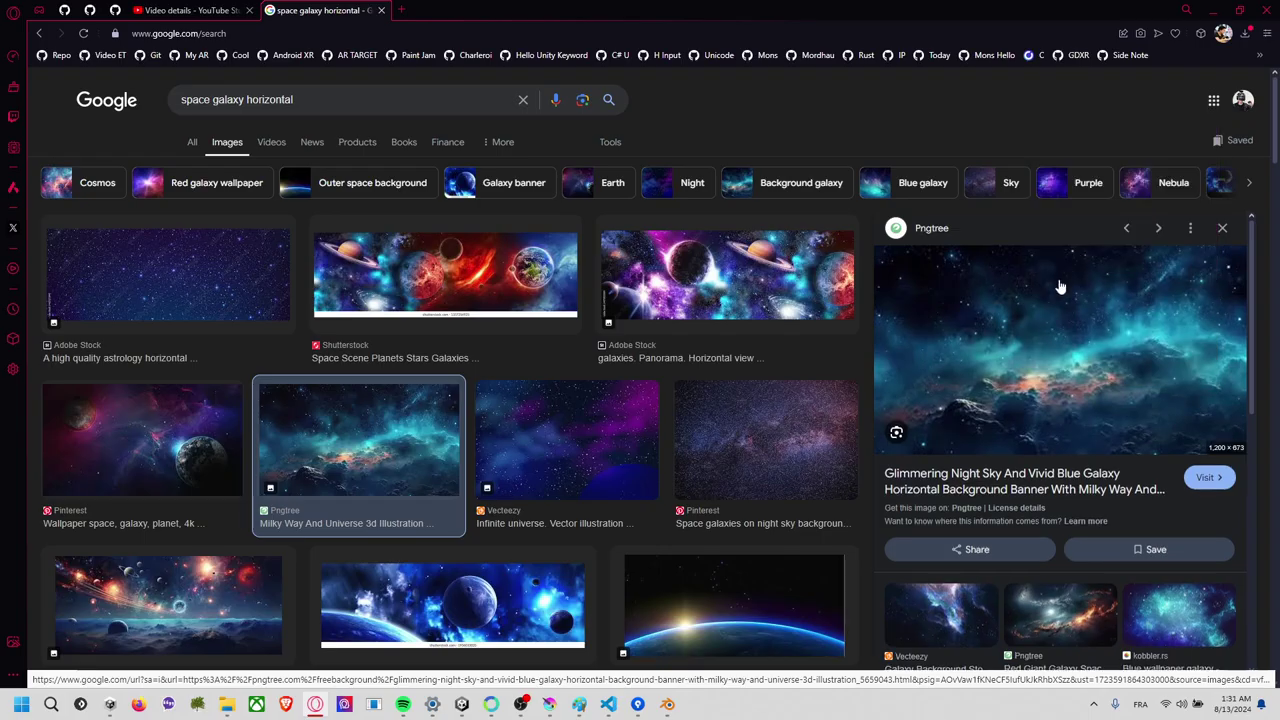
pyautogui.hotkey('alt', 'Tab')
pyautogui.hotkey('ctrl', 'v')
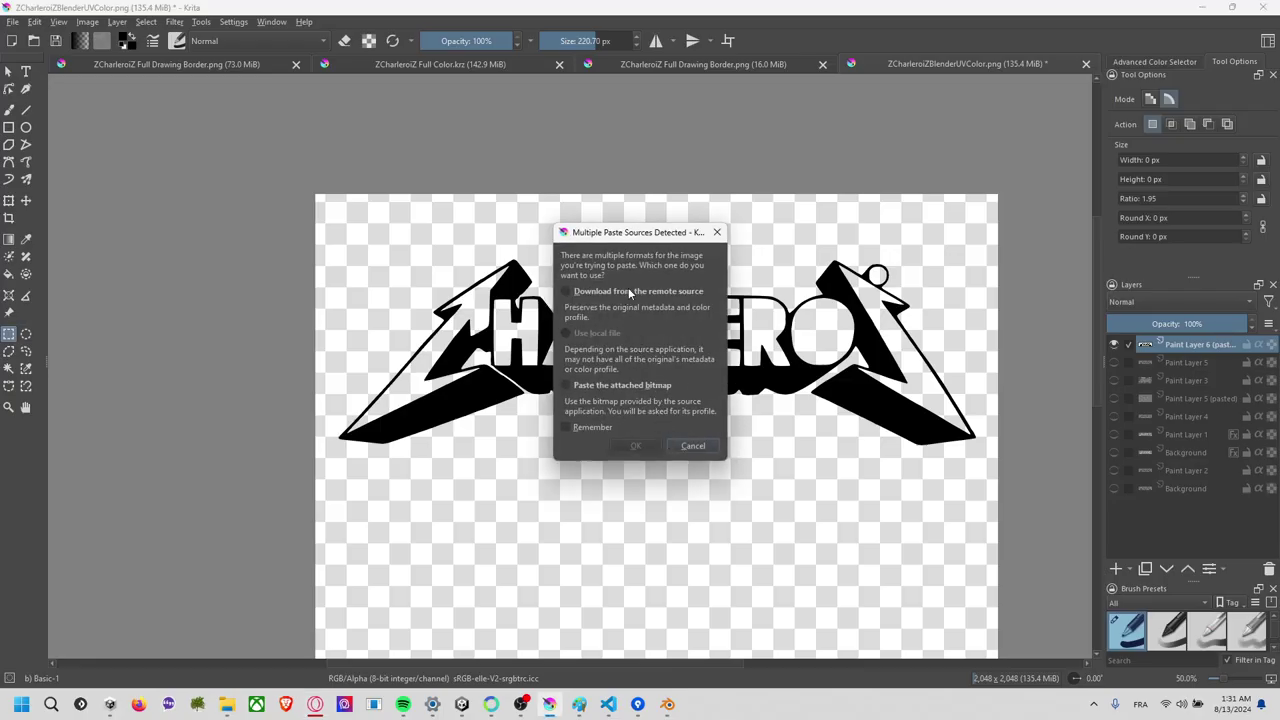
# Paste the galaxy image downloaded from the remote source and stretch it across the canvas top.
pyautogui.click(629, 291)
pyautogui.click(640, 446)
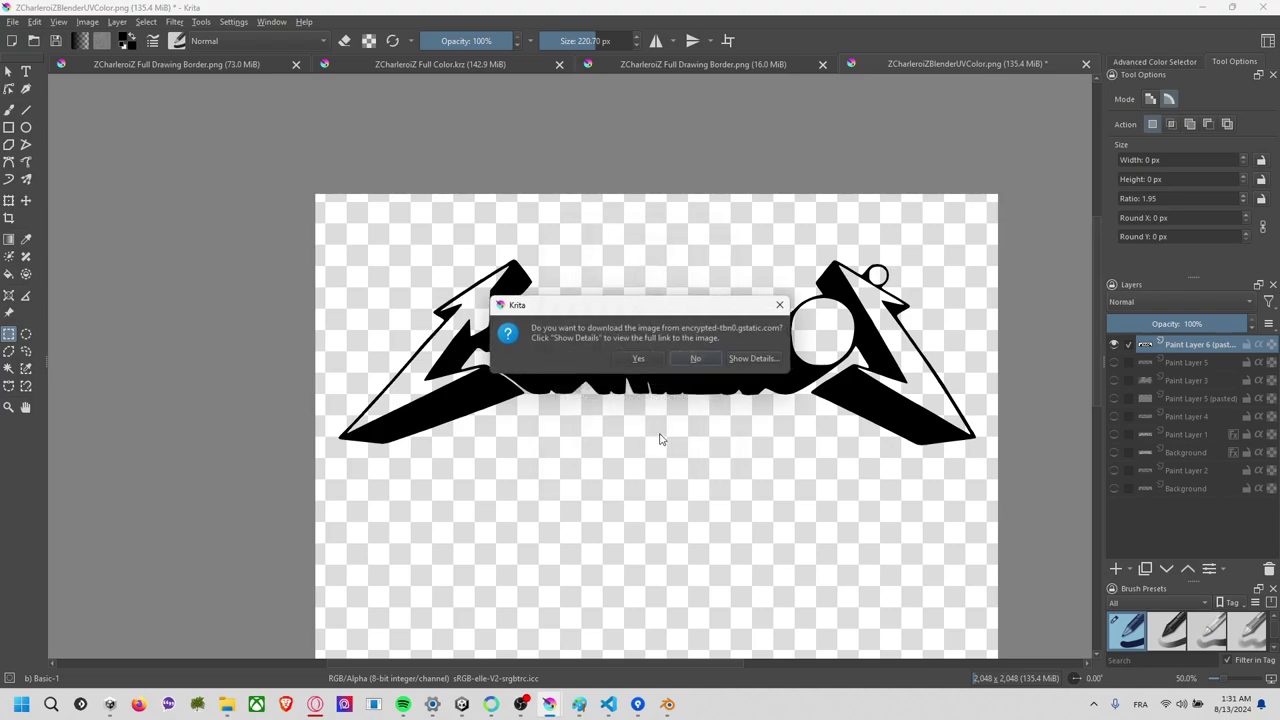
pyautogui.click(687, 358)
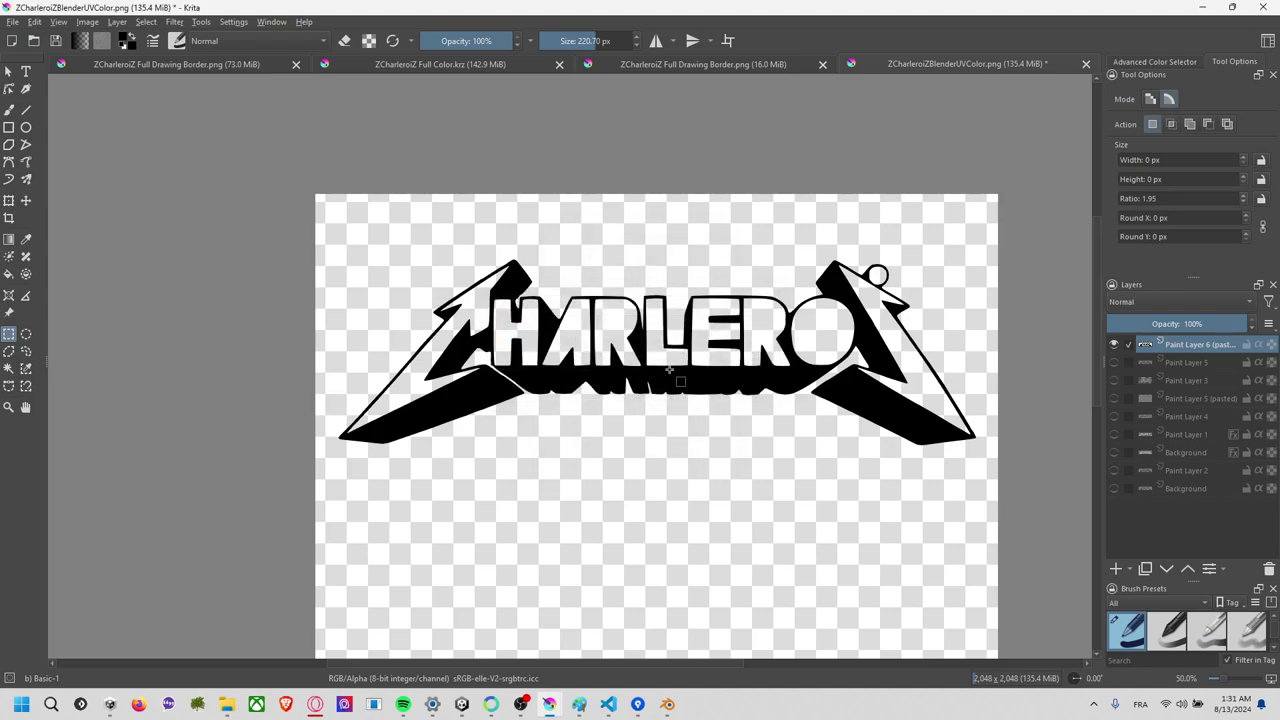
pyautogui.hotkey('ctrl', 'v')
pyautogui.click(605, 293)
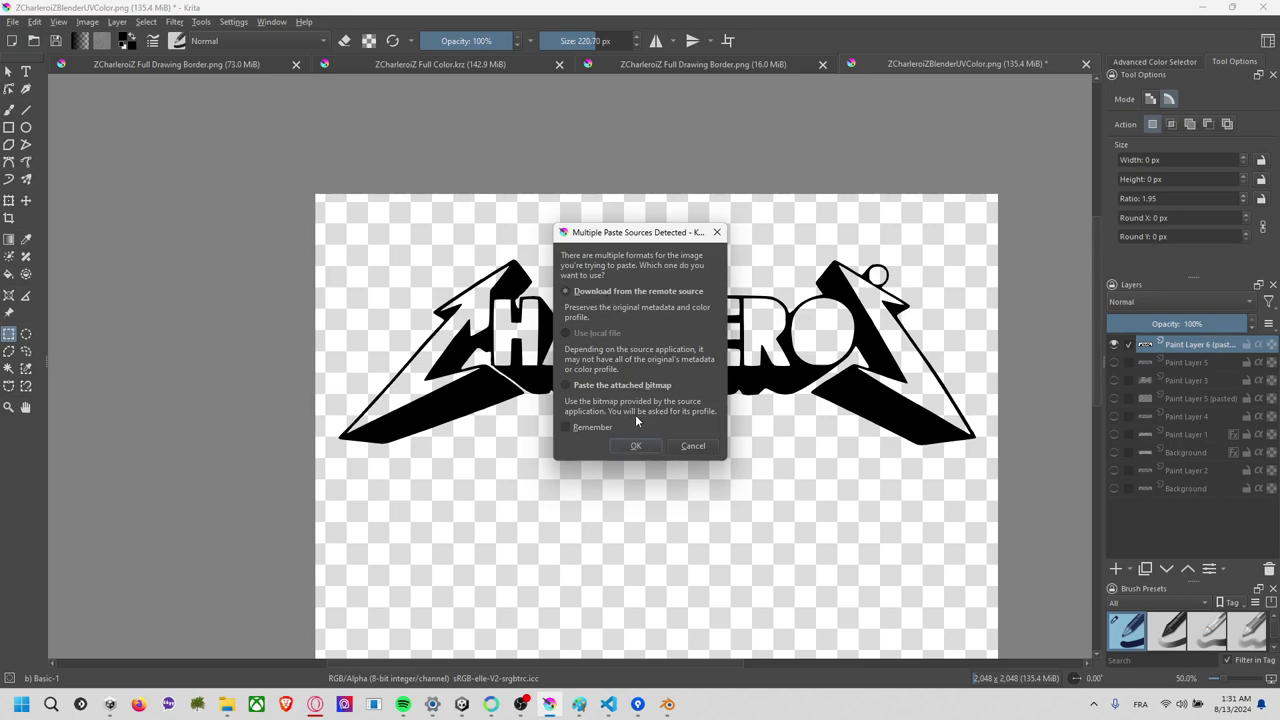
pyautogui.click(636, 445)
pyautogui.click(631, 357)
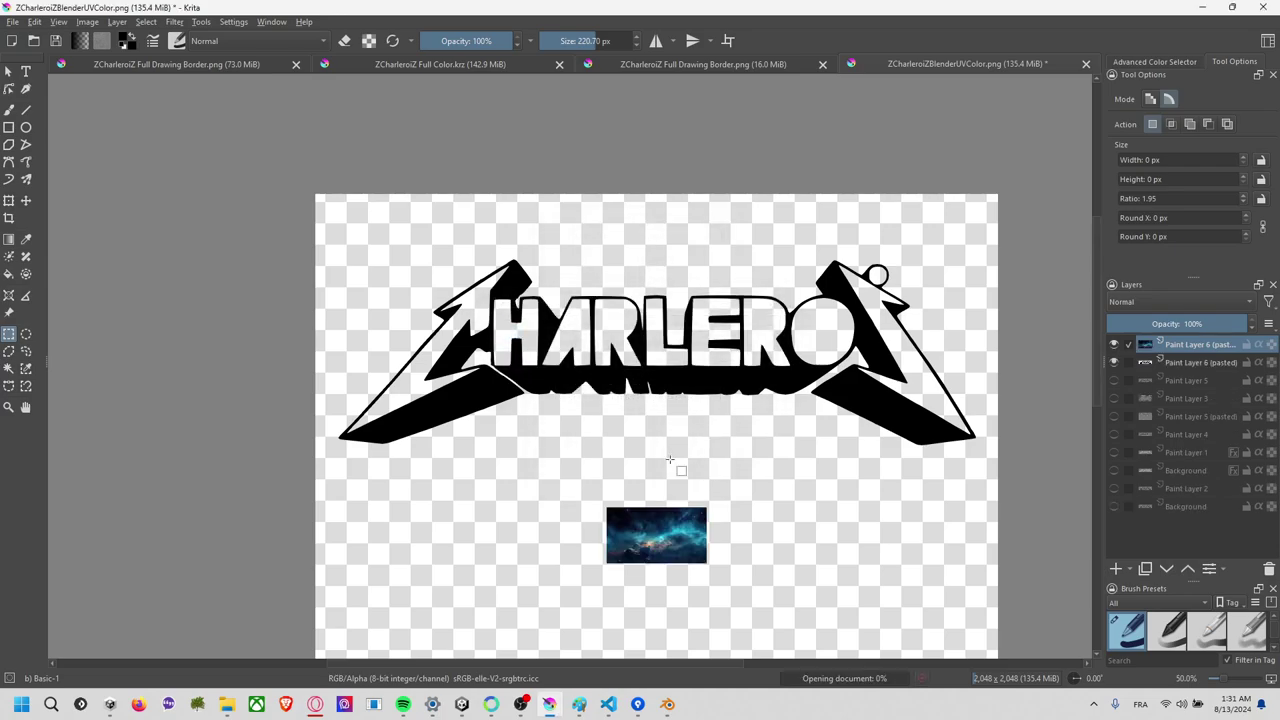
pyautogui.click(9, 203)
pyautogui.moveTo(686, 535)
pyautogui.mouseDown()
pyautogui.moveTo(397, 224)
pyautogui.moveTo(1017, 578)
pyautogui.moveTo(996, 557)
pyautogui.mouseUp()
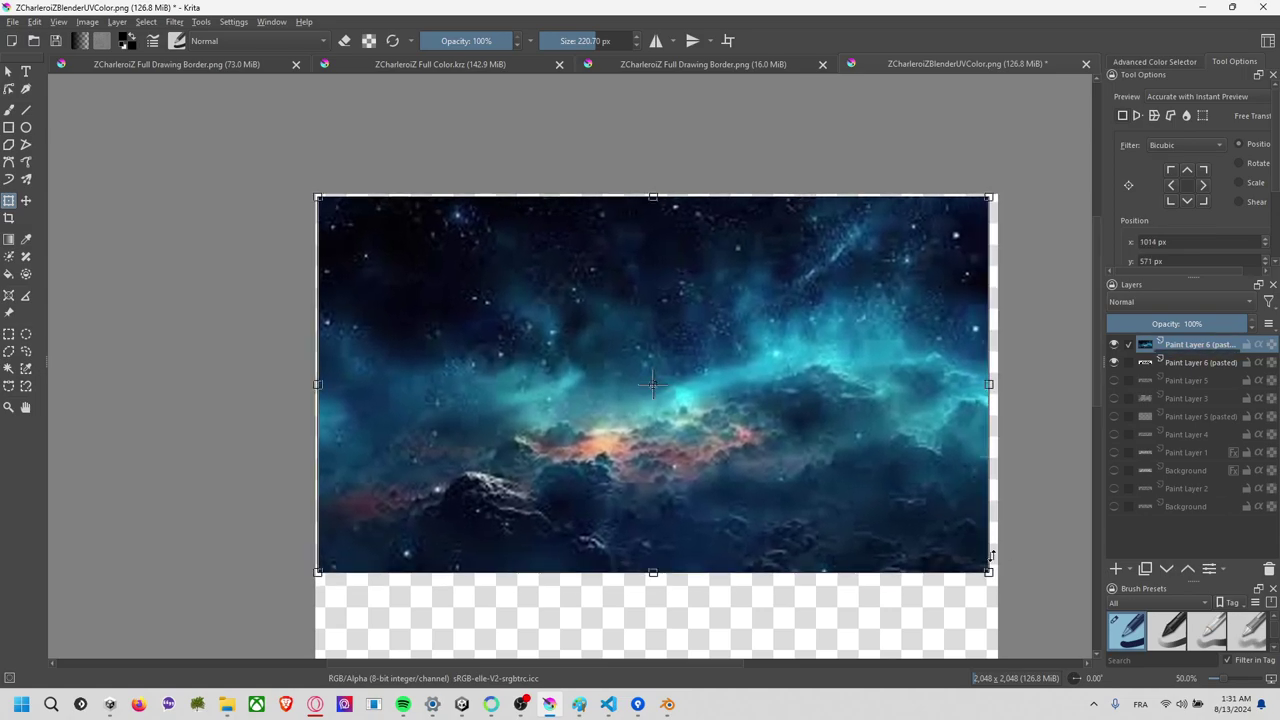
# Select the empty area around the logo on its layer and delete the galaxy outside it.
pyautogui.click(1176, 364)
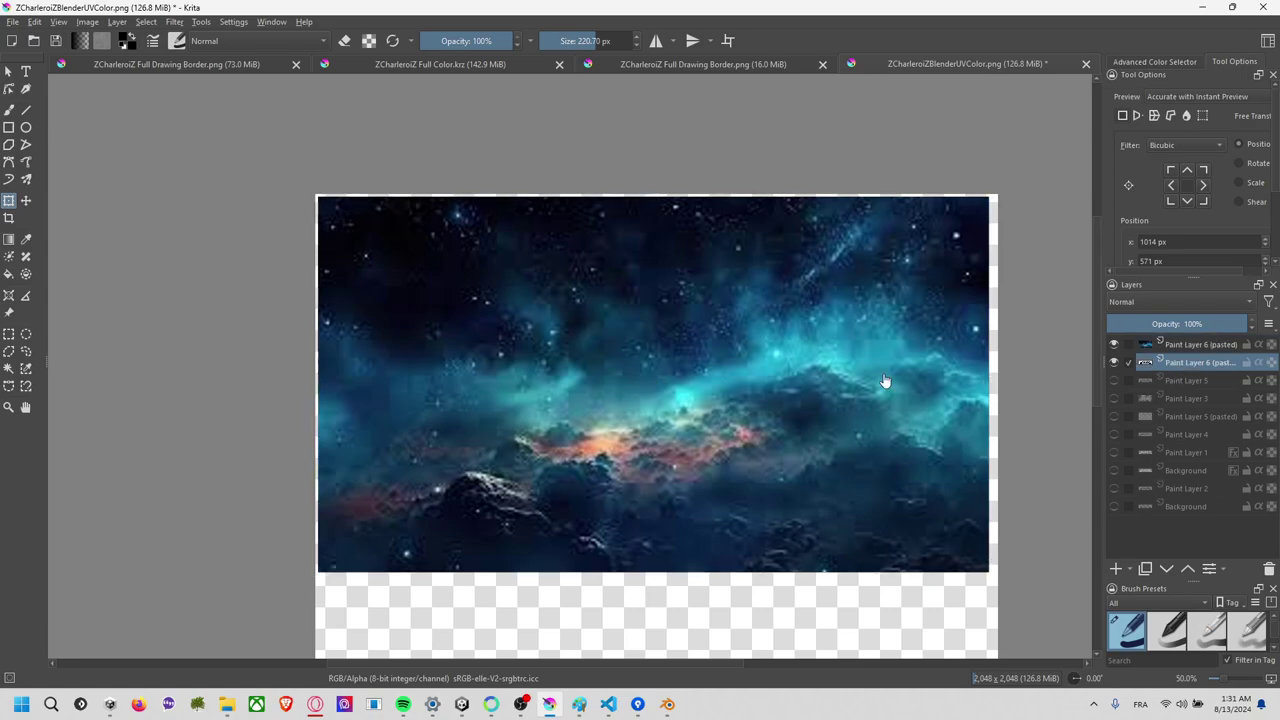
pyautogui.click(9, 368)
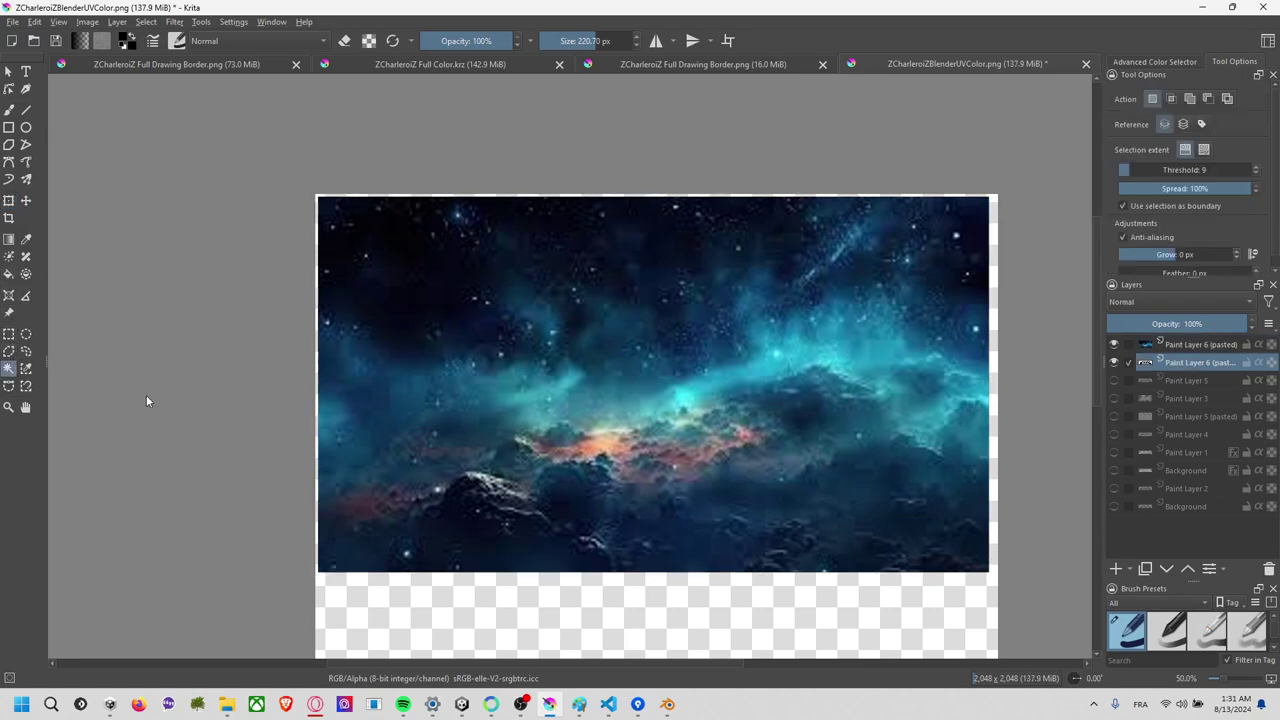
pyautogui.click(615, 490)
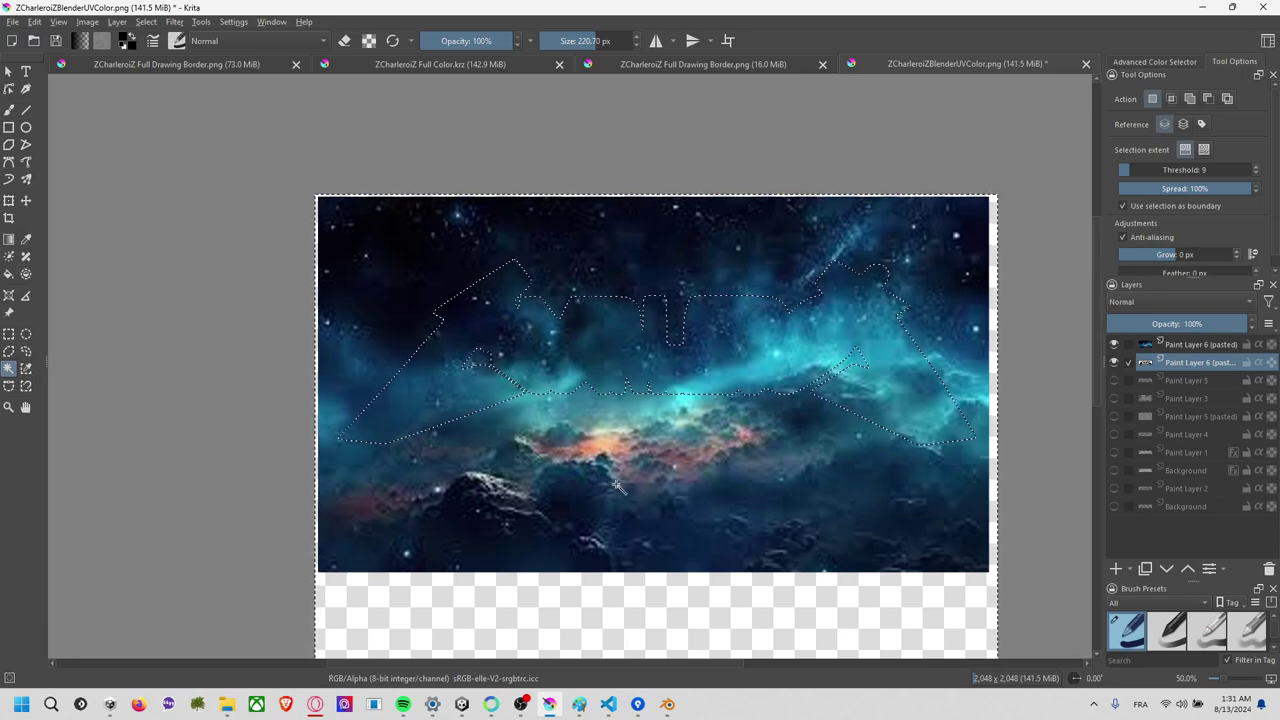
pyautogui.click(1176, 345)
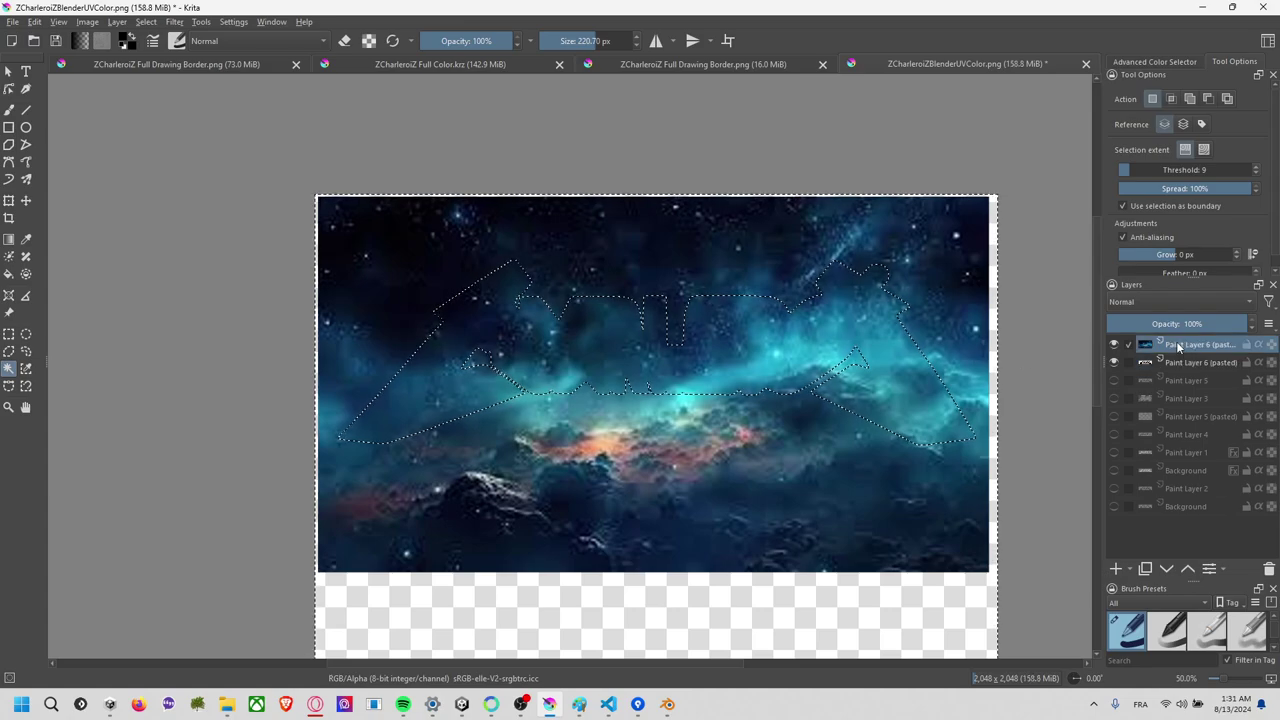
pyautogui.press('Delete')
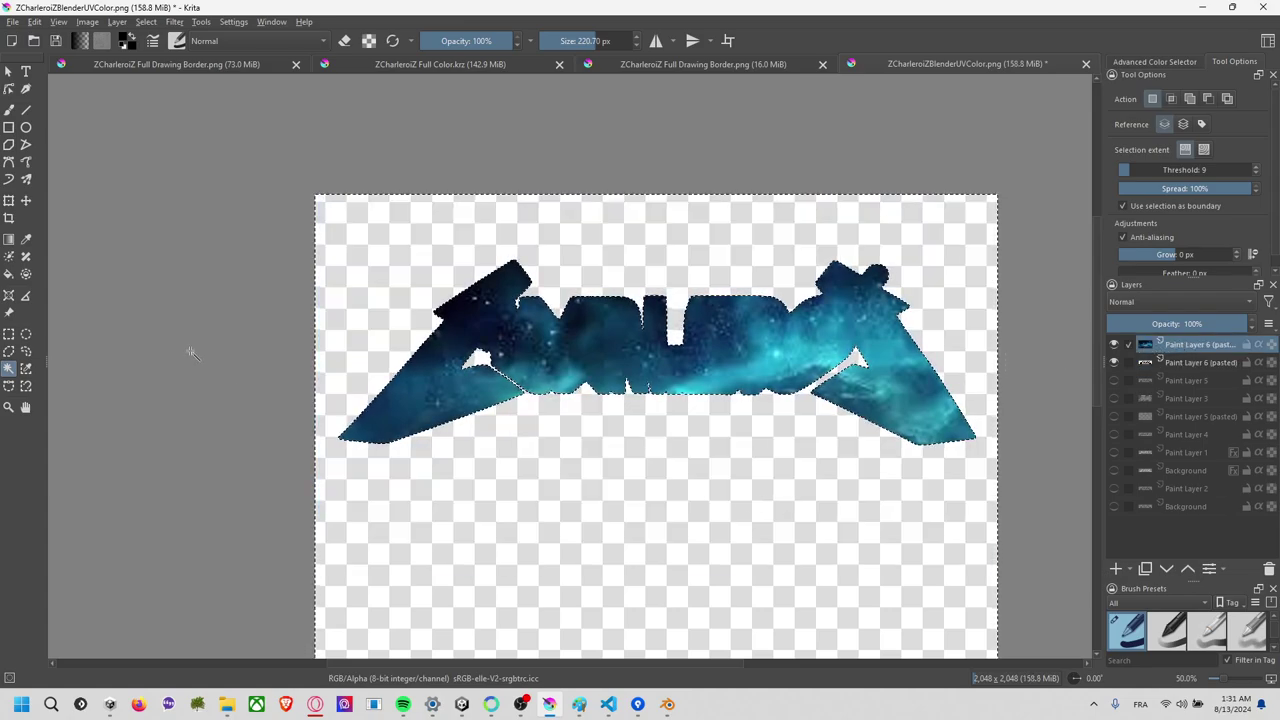
pyautogui.click(8, 333)
pyautogui.click(160, 345)
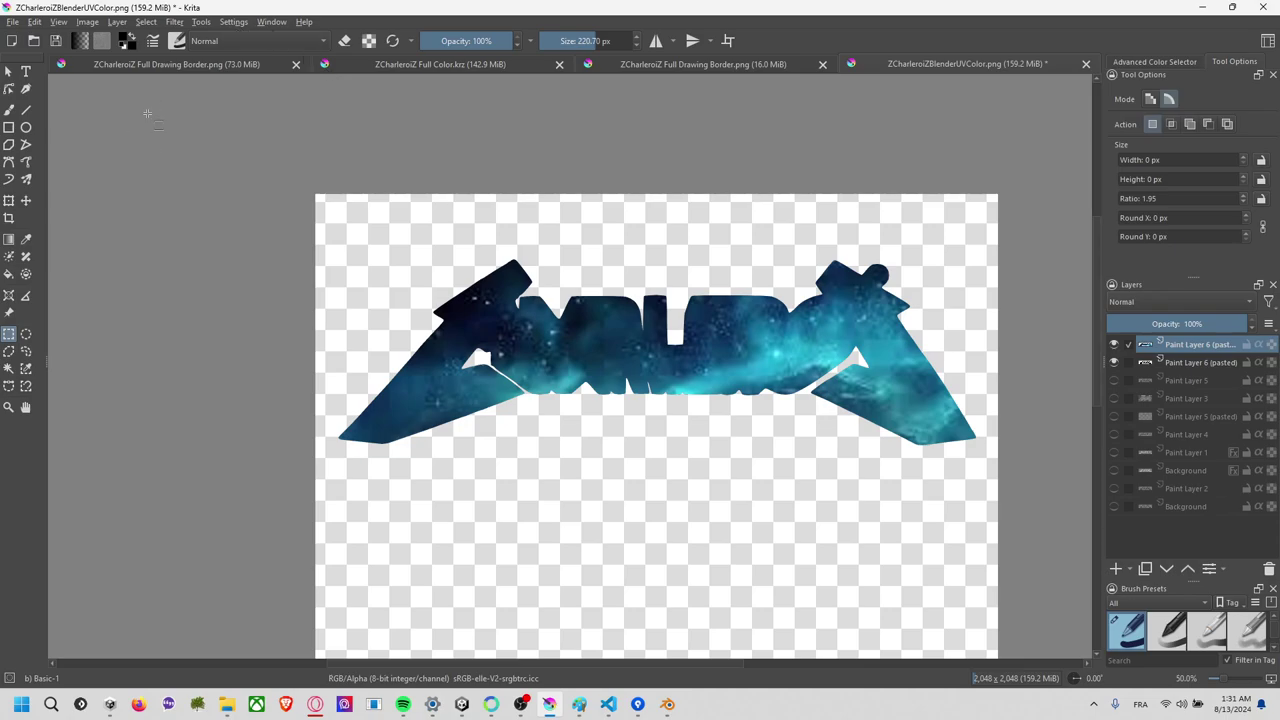
# Patch away the stray mark near the top-left letters with the Smart Patch tool.
pyautogui.click(9, 257)
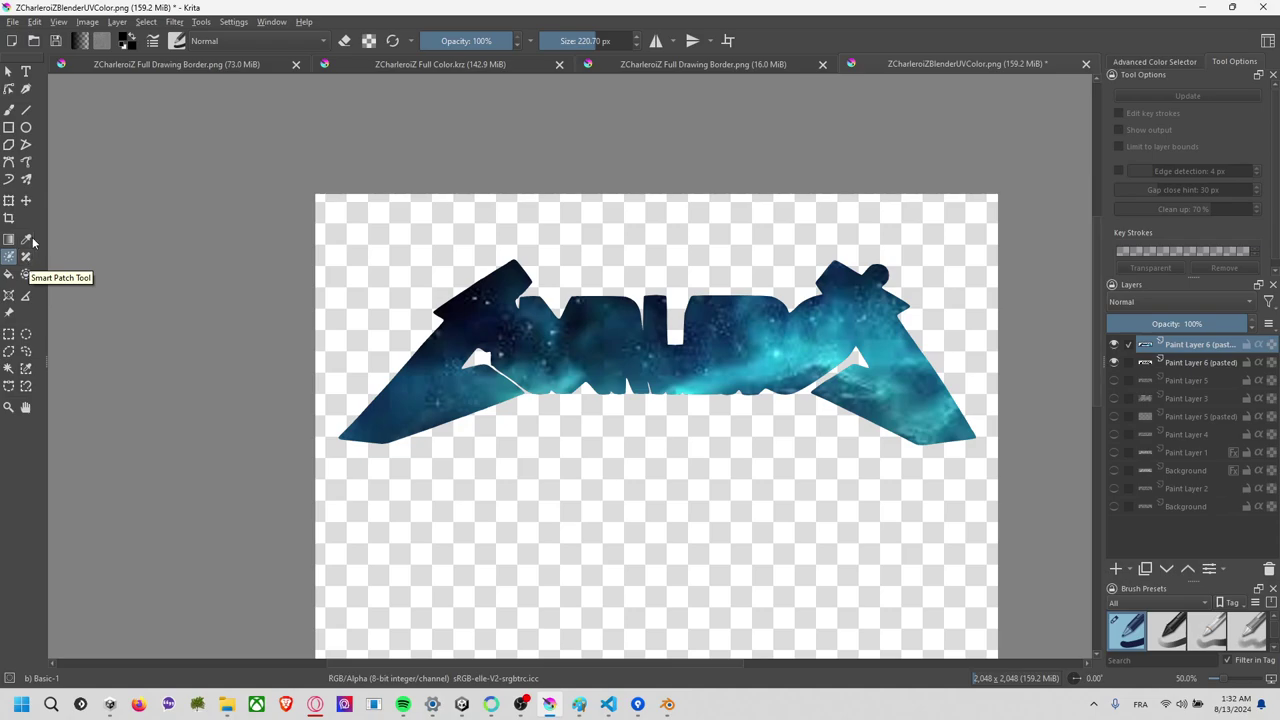
pyautogui.click(26, 258)
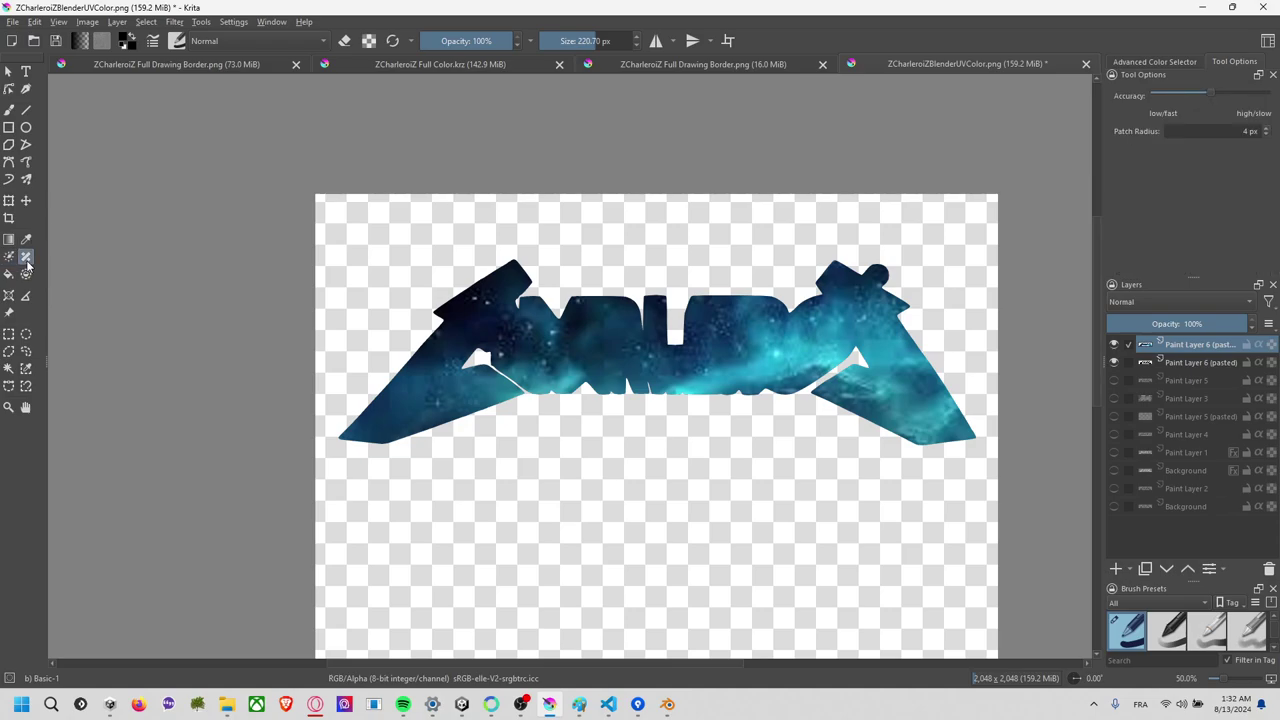
pyautogui.click(557, 343)
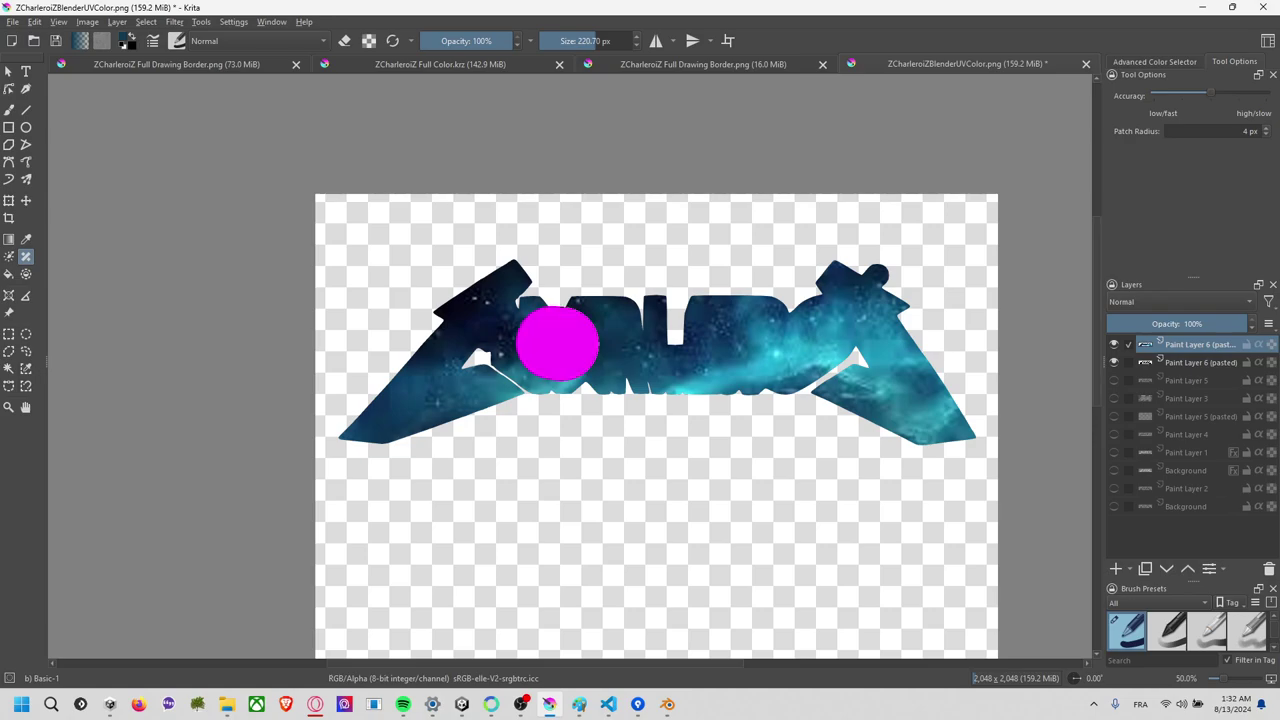
pyautogui.moveTo(557, 343)
pyautogui.mouseDown()
pyautogui.moveTo(535, 337)
pyautogui.moveTo(594, 356)
pyautogui.mouseUp()
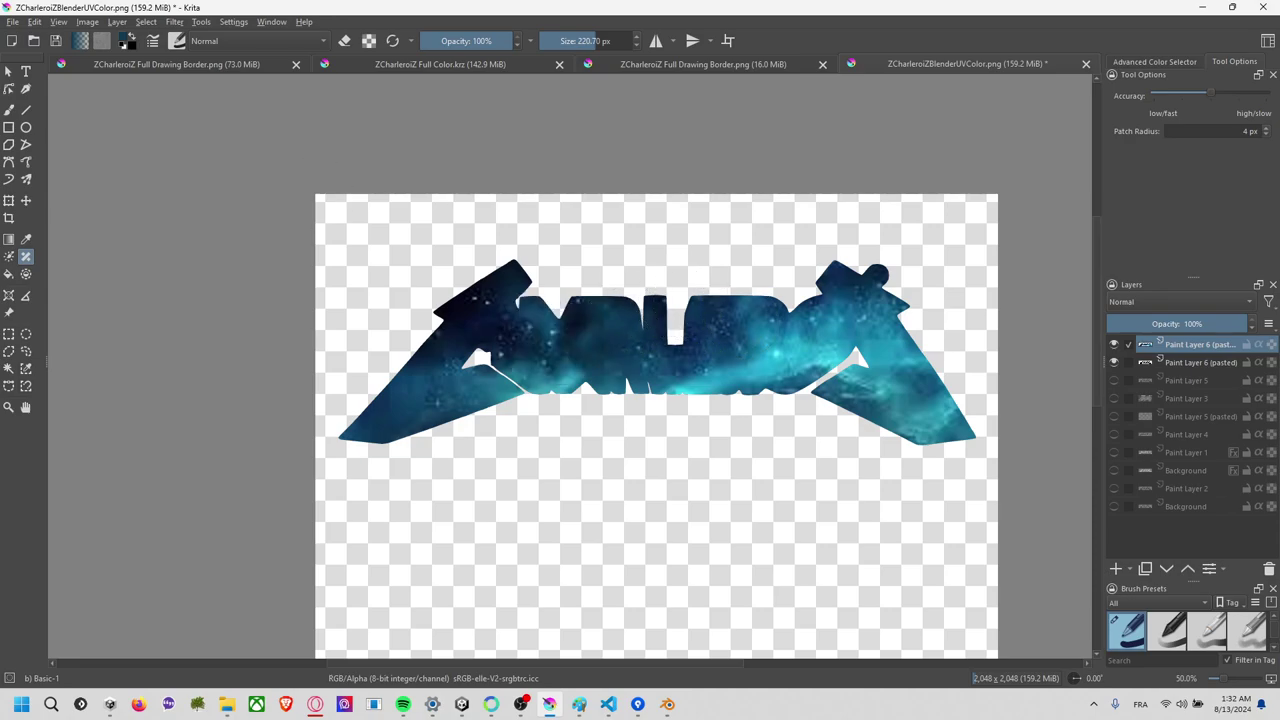
pyautogui.click(9, 335)
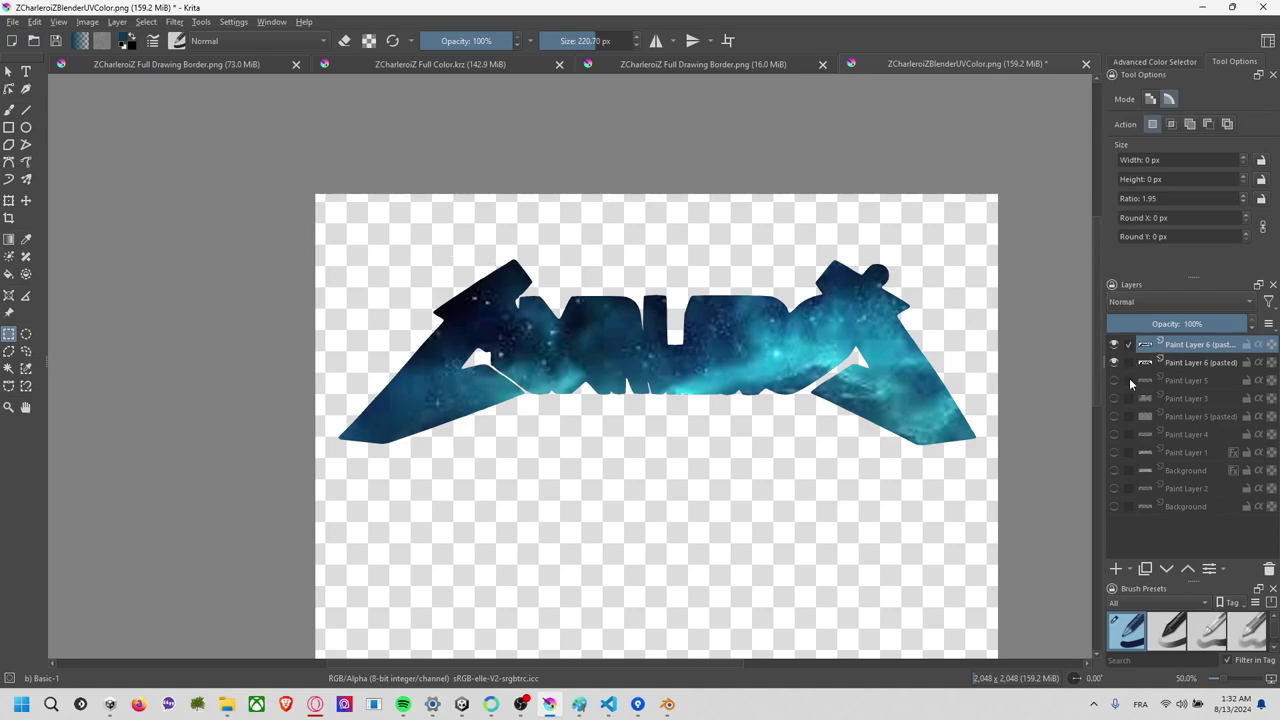
# Show the lower layers and move the pasted galaxy layer below Paint Layer 5.
pyautogui.click(1129, 398)
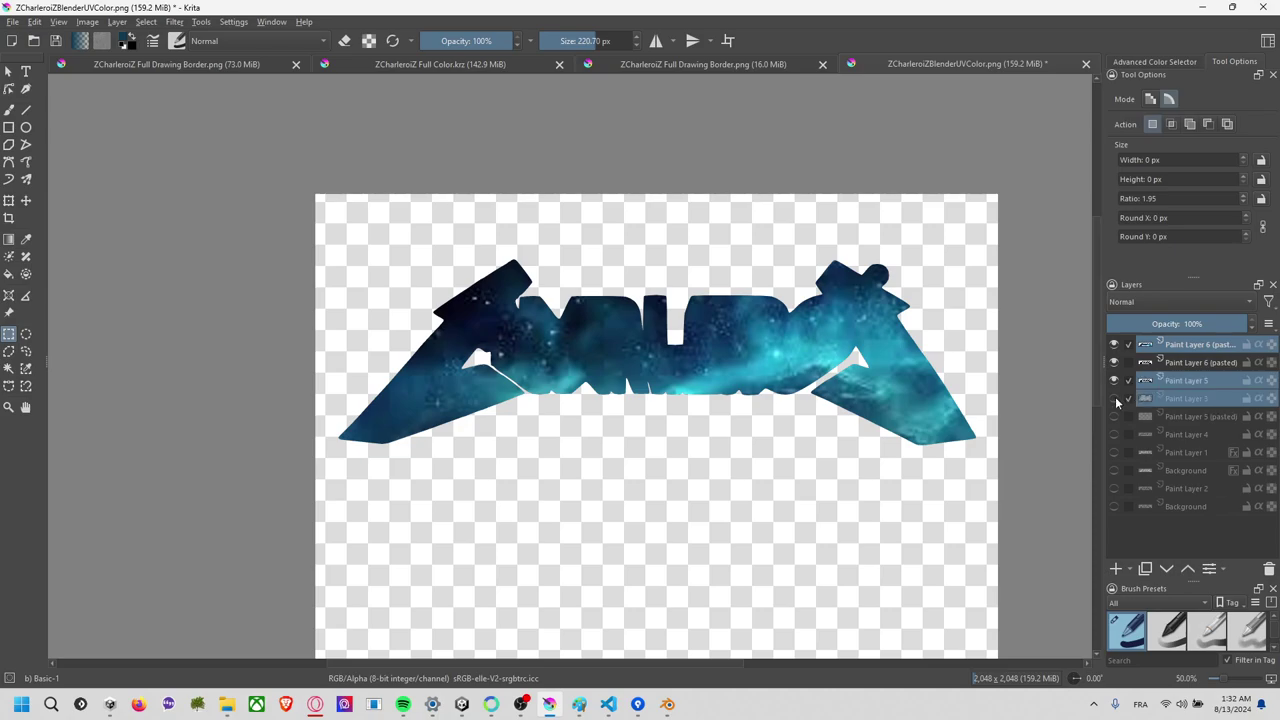
pyautogui.moveTo(1115, 398); pyautogui.dragTo(1115, 506)
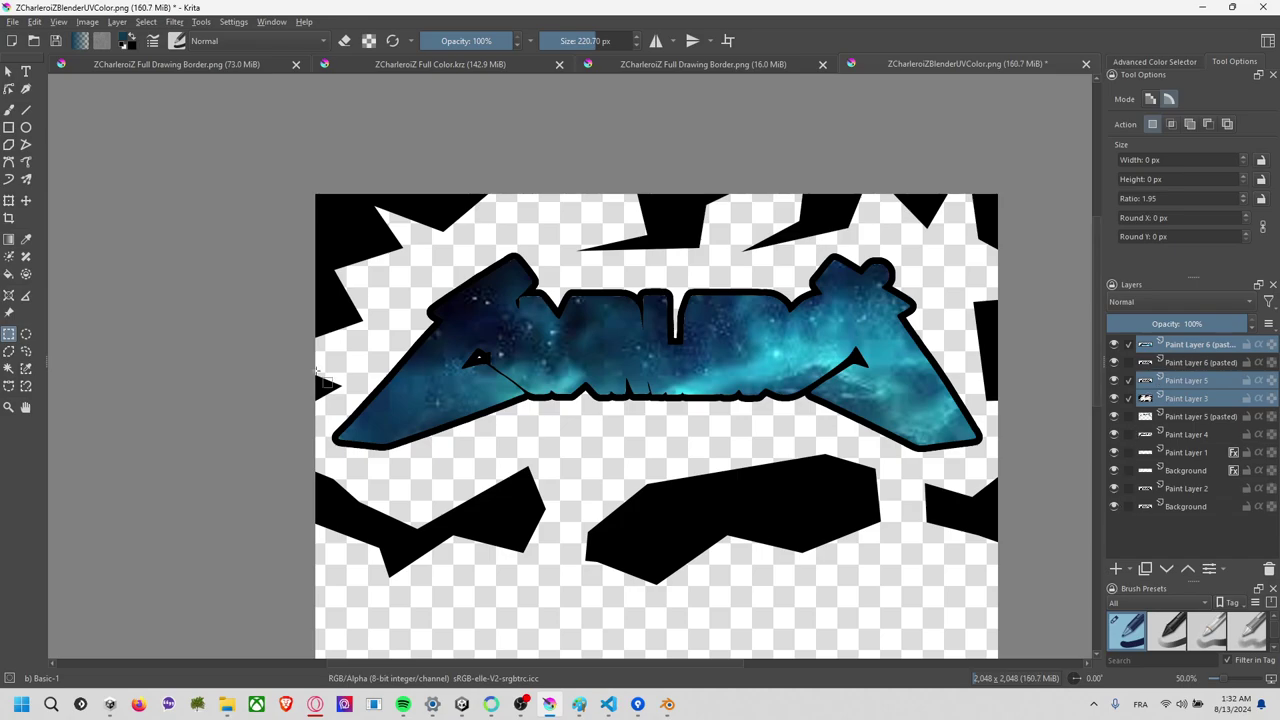
pyautogui.click(25, 353)
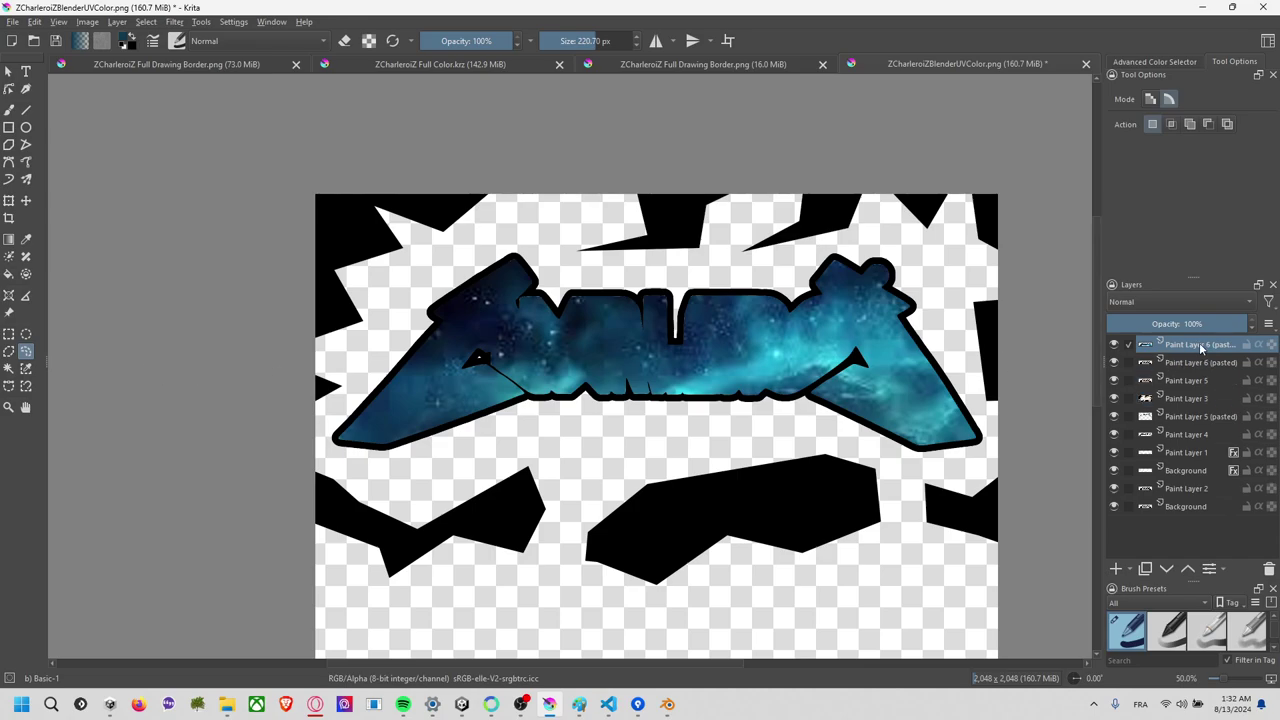
pyautogui.moveTo(1201, 348); pyautogui.dragTo(1207, 373)
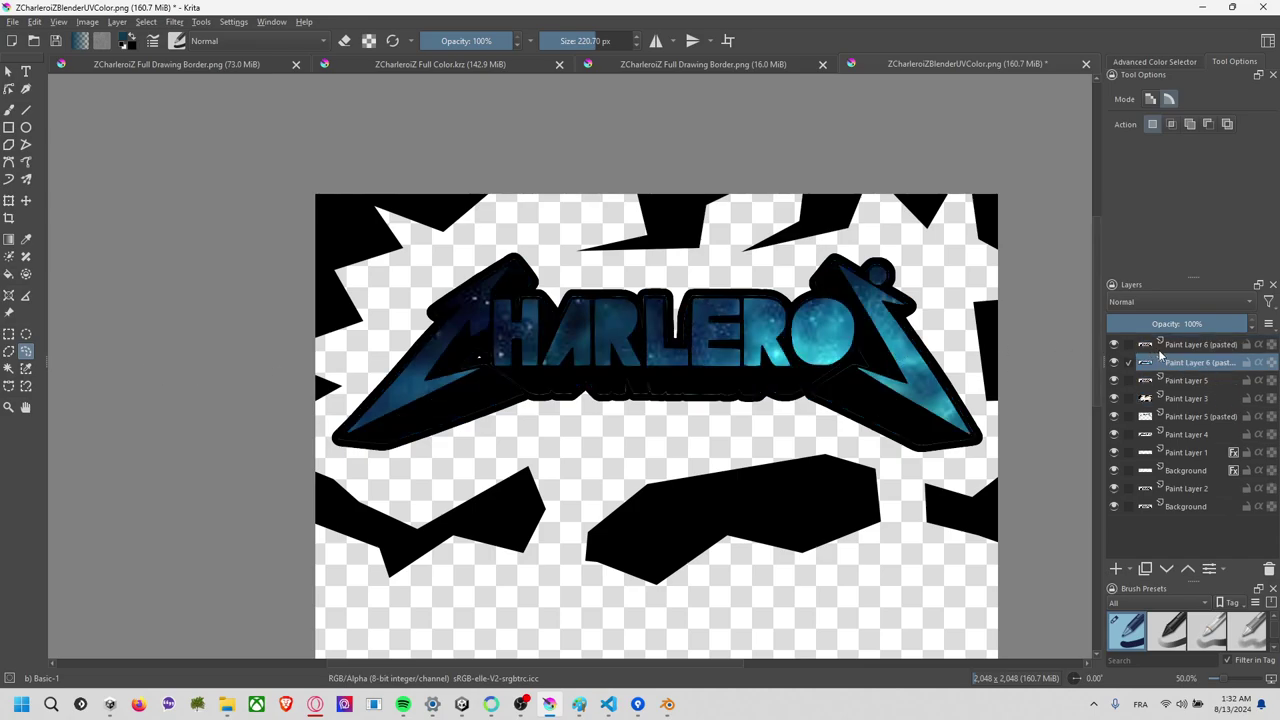
pyautogui.moveTo(1192, 370); pyautogui.dragTo(1196, 390)
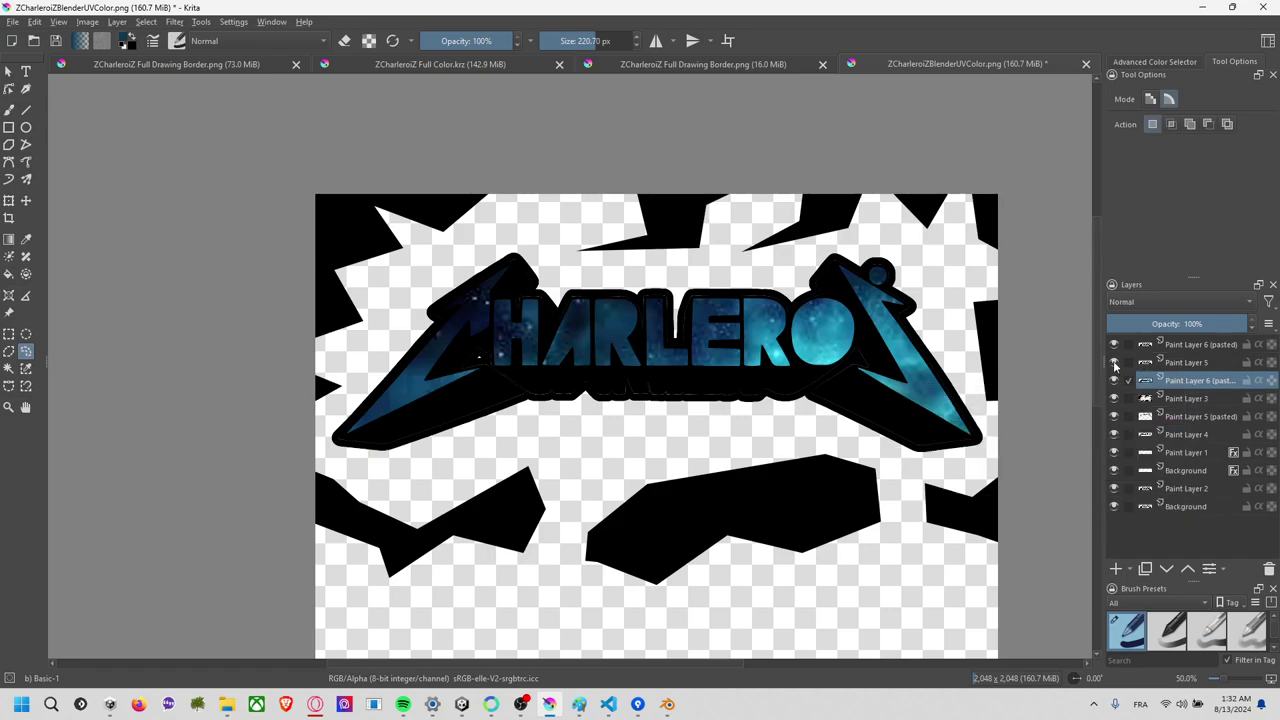
pyautogui.moveTo(1116, 362); pyautogui.dragTo(1117, 352)
# Toggle Paint Layer 3 and Paint Layer 5 visibility to check the white logo body and black shapes.
pyautogui.click(1114, 381)
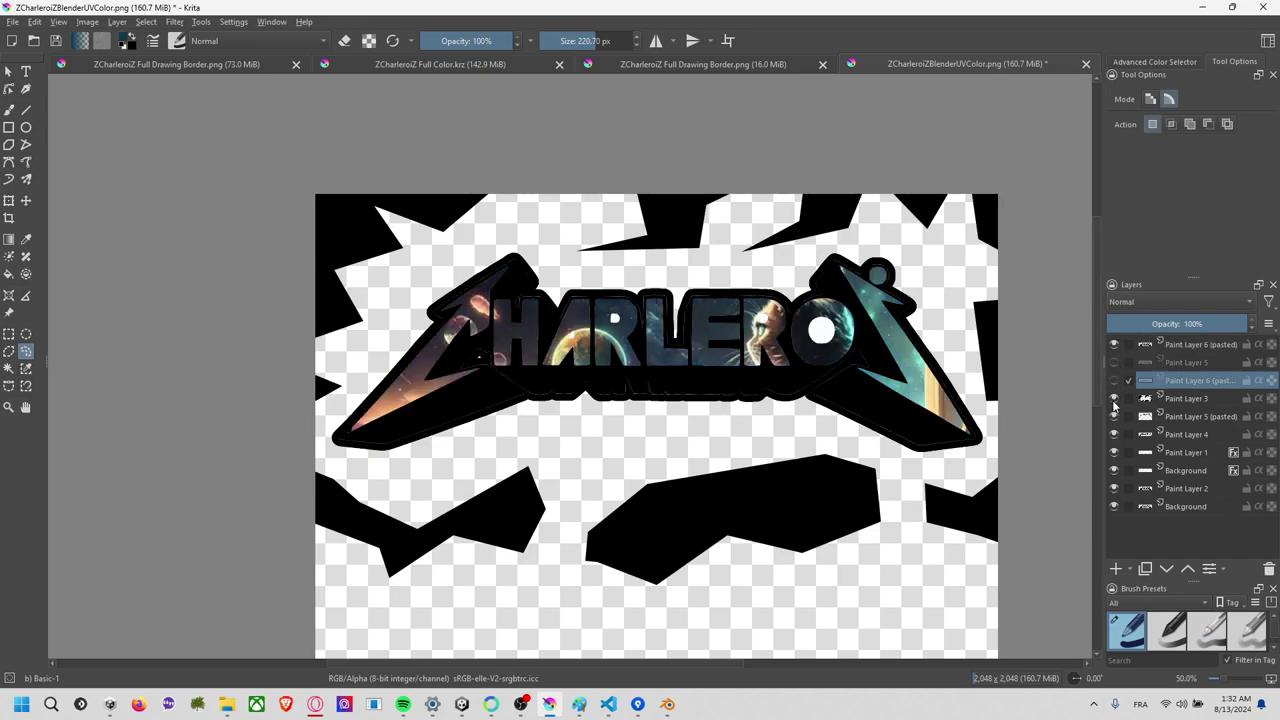
pyautogui.click(1114, 399)
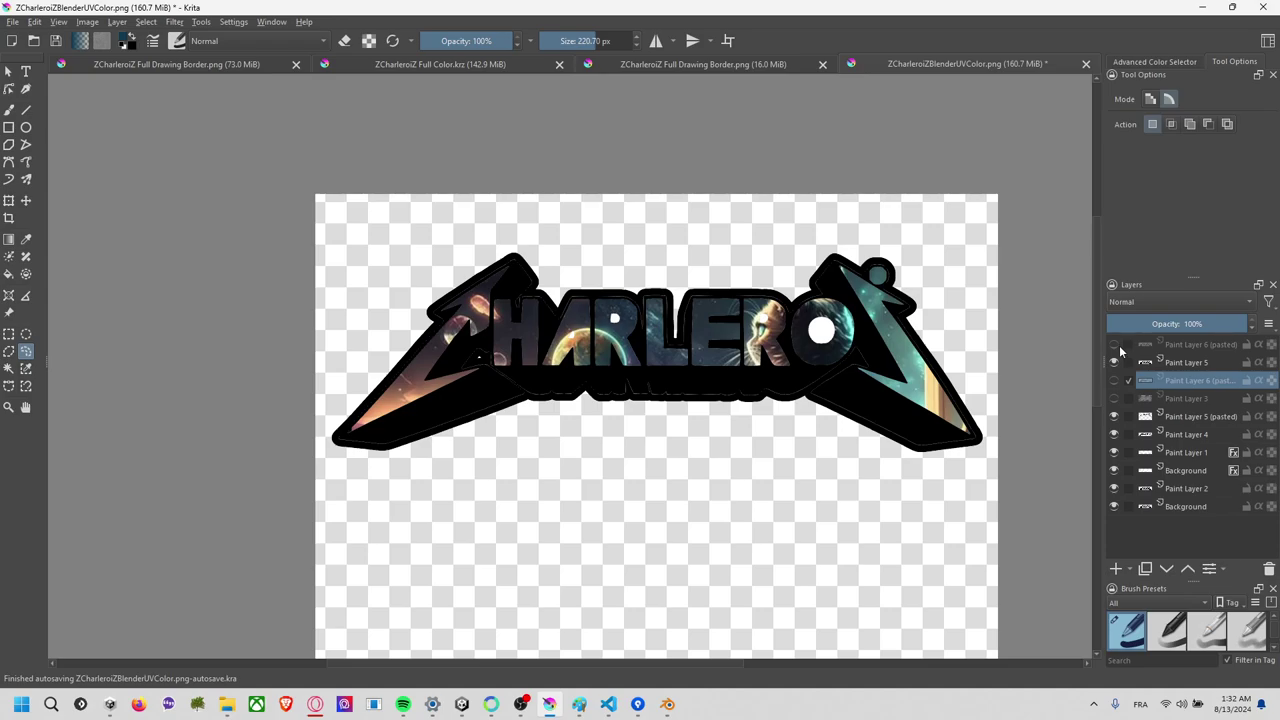
pyautogui.click(1114, 362)
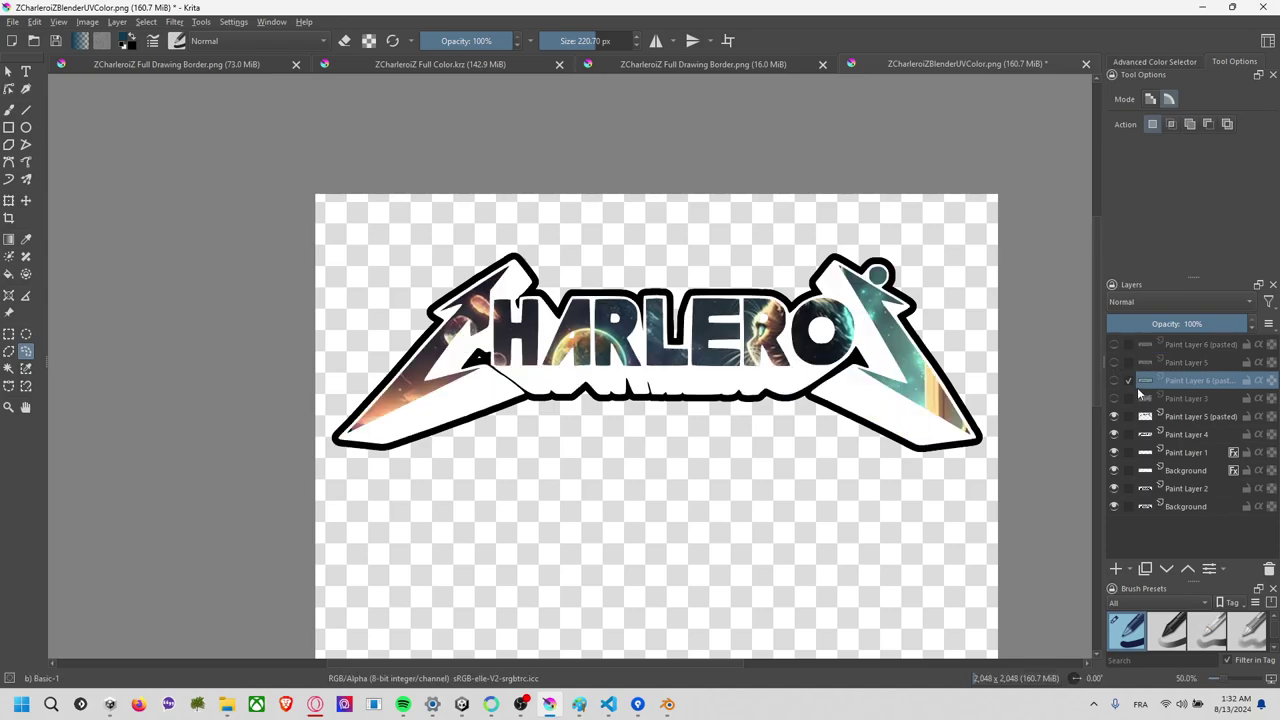
pyautogui.click(1114, 399)
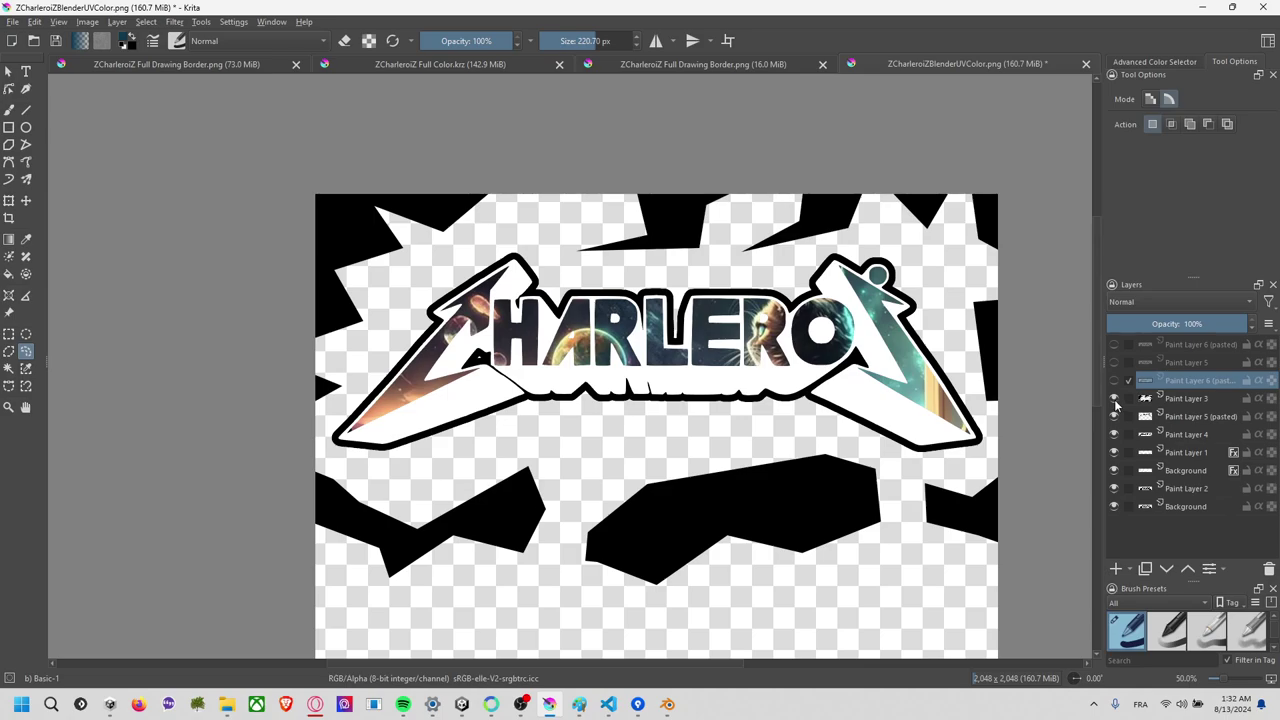
pyautogui.click(1114, 398)
pyautogui.click(1113, 416)
pyautogui.click(1113, 416)
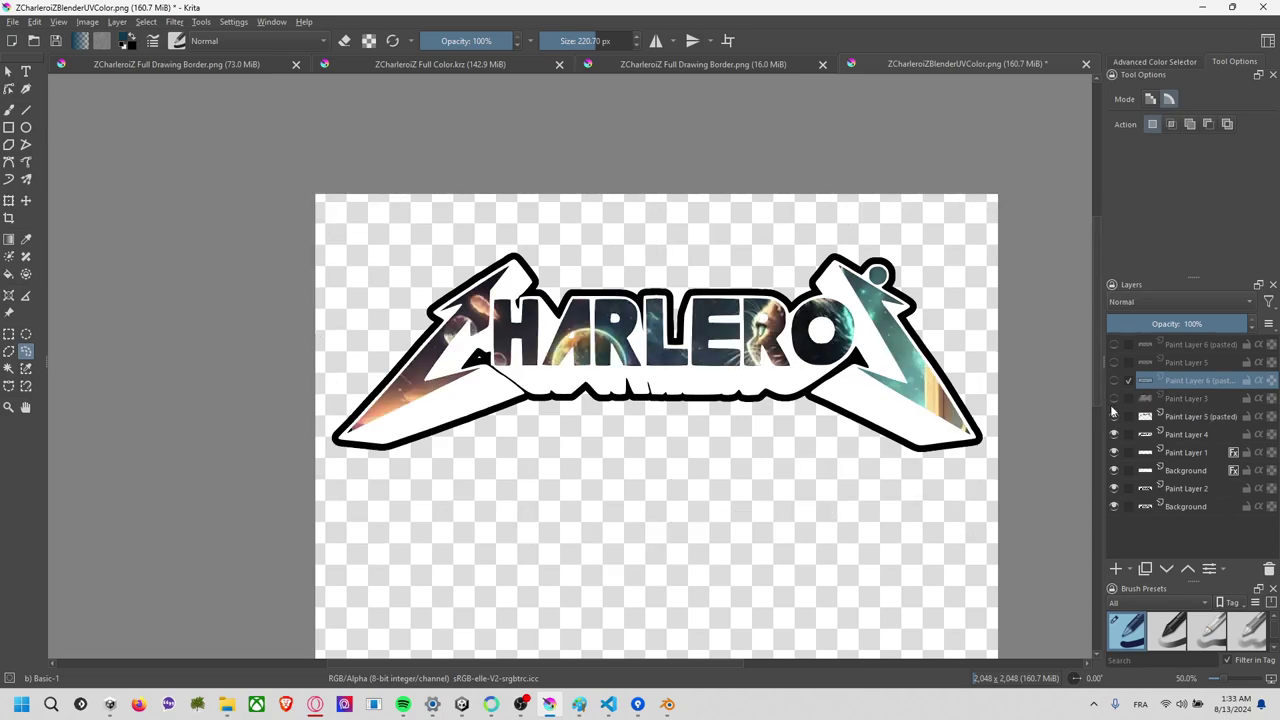
pyautogui.click(1114, 362)
pyautogui.click(1114, 344)
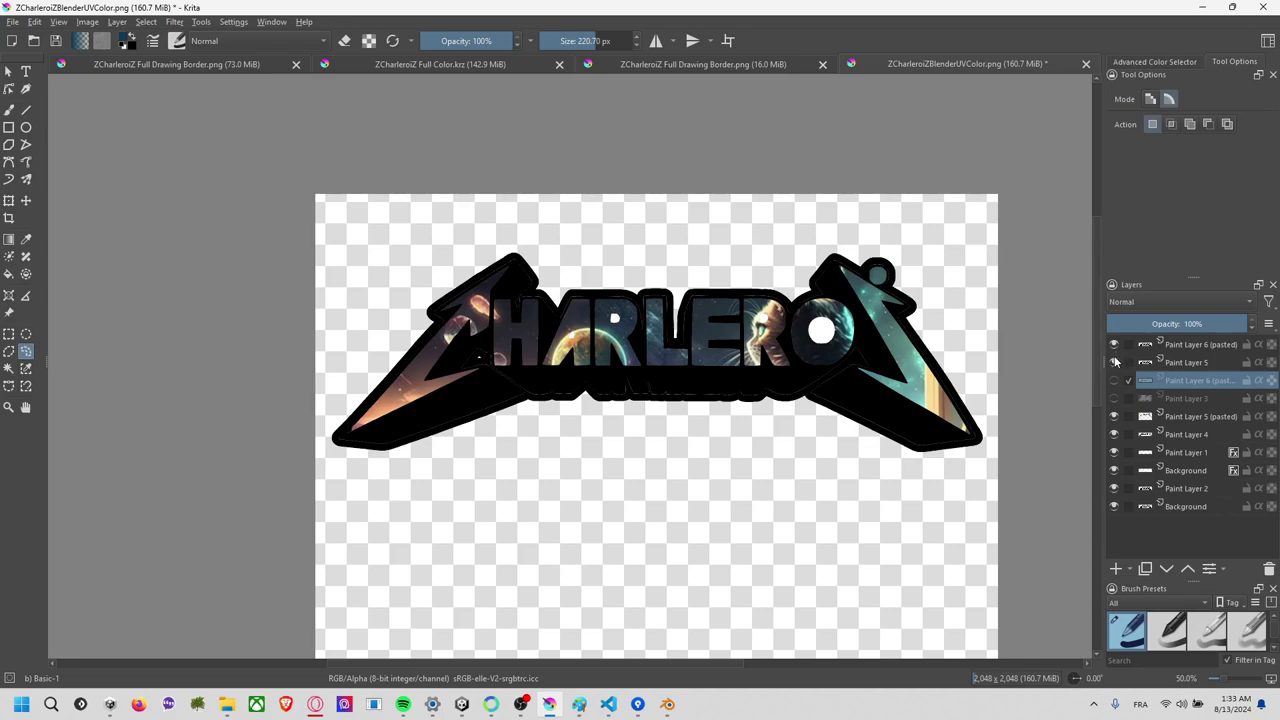
pyautogui.click(1114, 362)
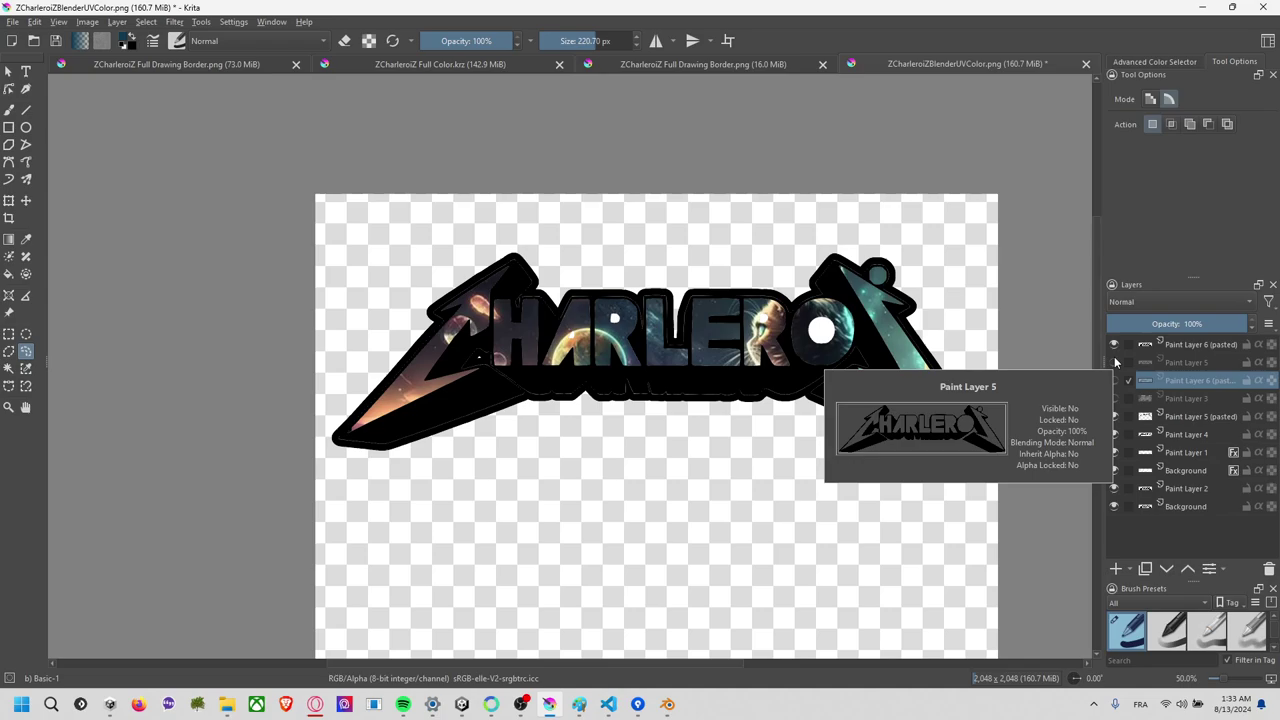
# Compare the blue and colourful galaxy textures, hide both pasted layers, and select Paint Layer 5 (pasted).
pyautogui.click(1114, 381)
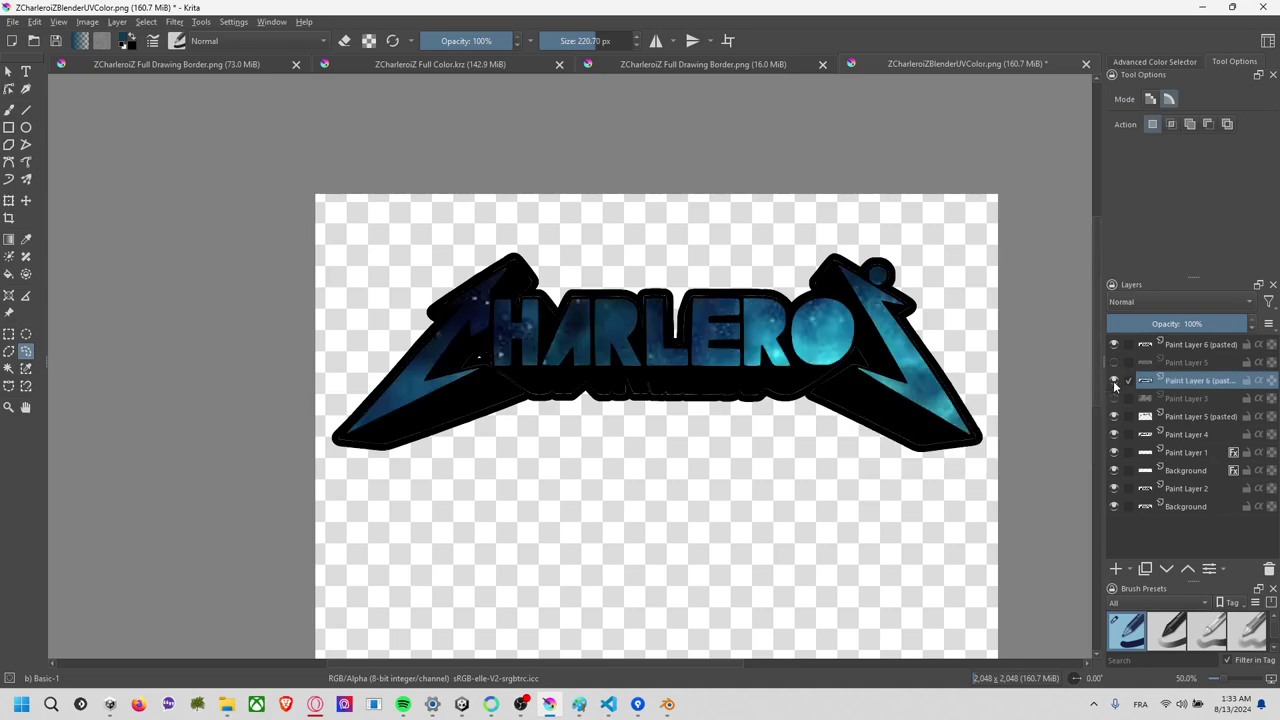
pyautogui.click(1114, 381)
pyautogui.click(1114, 381)
pyautogui.click(1114, 381)
pyautogui.click(1114, 381)
pyautogui.click(1114, 381)
pyautogui.click(1114, 381)
pyautogui.click(1114, 381)
pyautogui.click(1114, 381)
pyautogui.click(1114, 381)
pyautogui.click(1114, 381)
pyautogui.click(1113, 380)
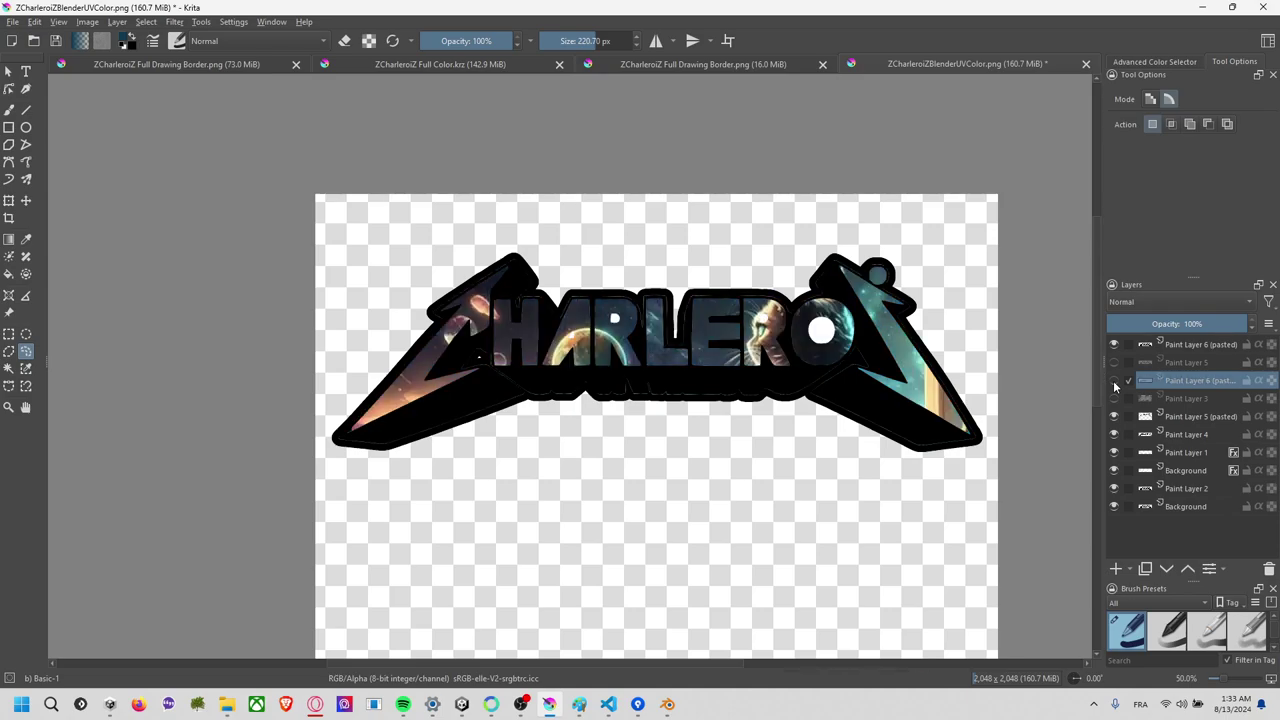
pyautogui.click(1115, 344)
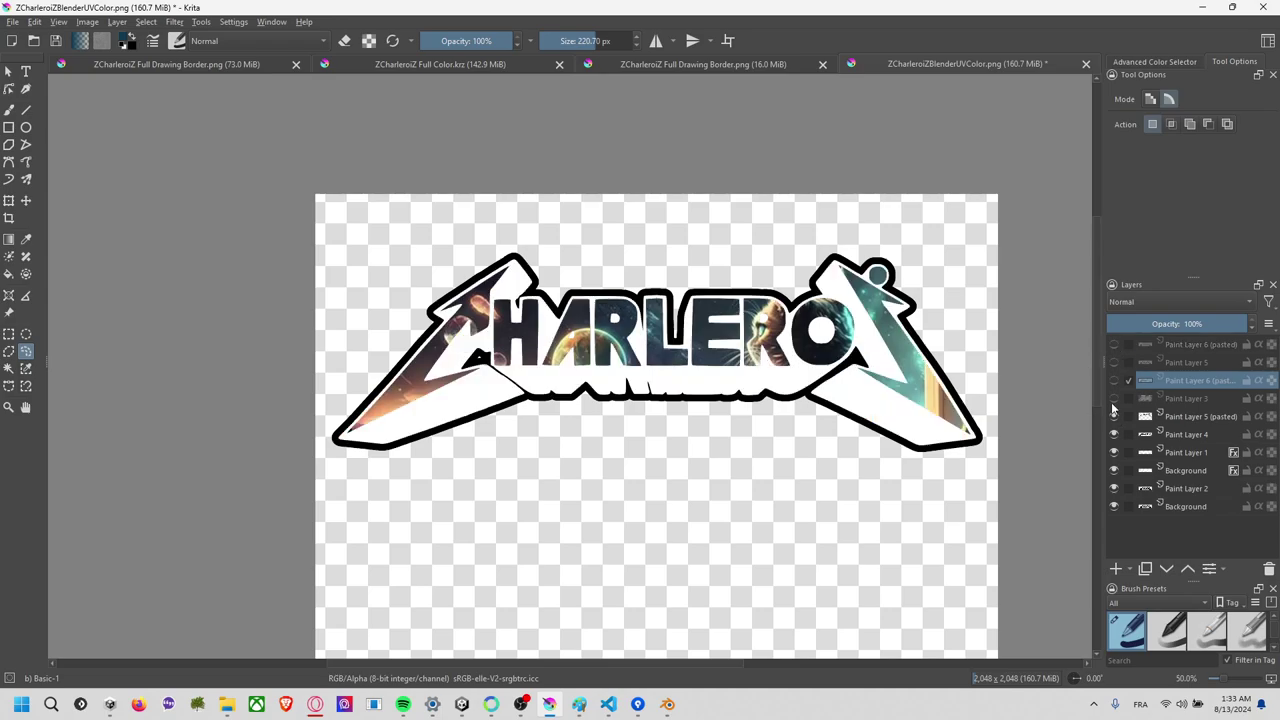
pyautogui.click(1175, 417)
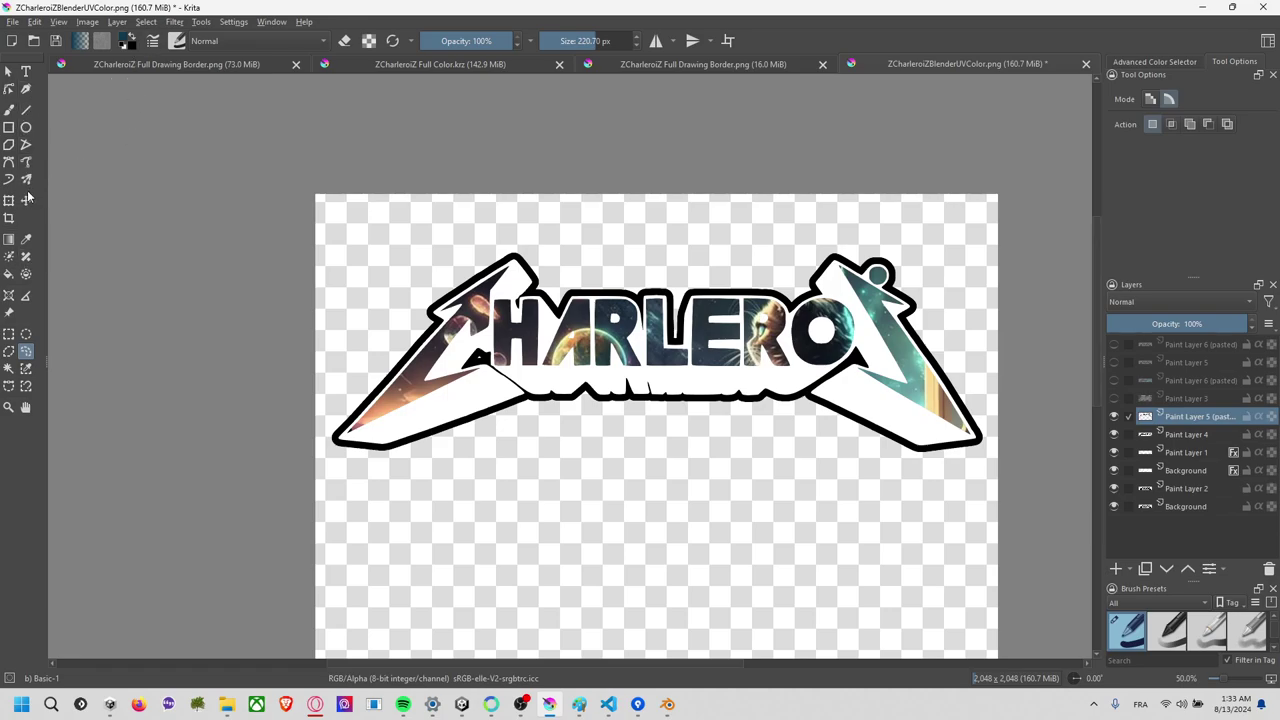
# Test a dark teal fill on Paint Layer 1, undo it, and toggle the layer's visibility.
pyautogui.click(8, 275)
pyautogui.click(1184, 452)
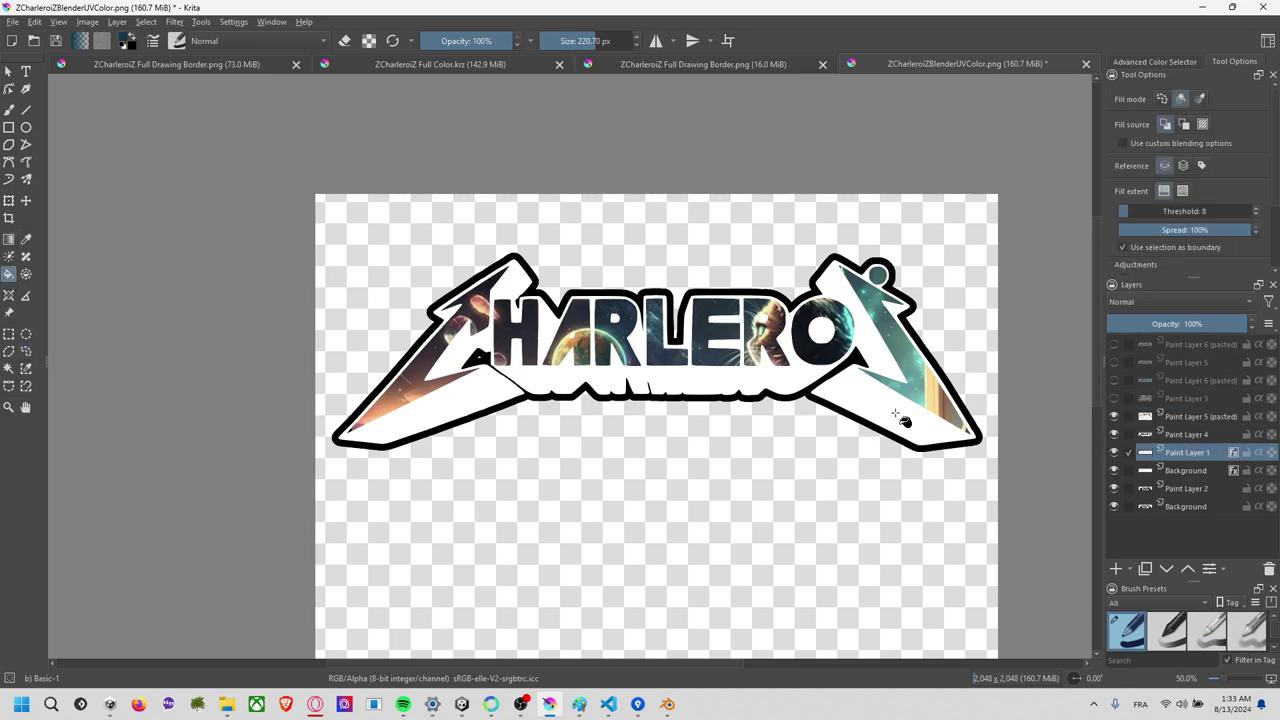
pyautogui.click(790, 377)
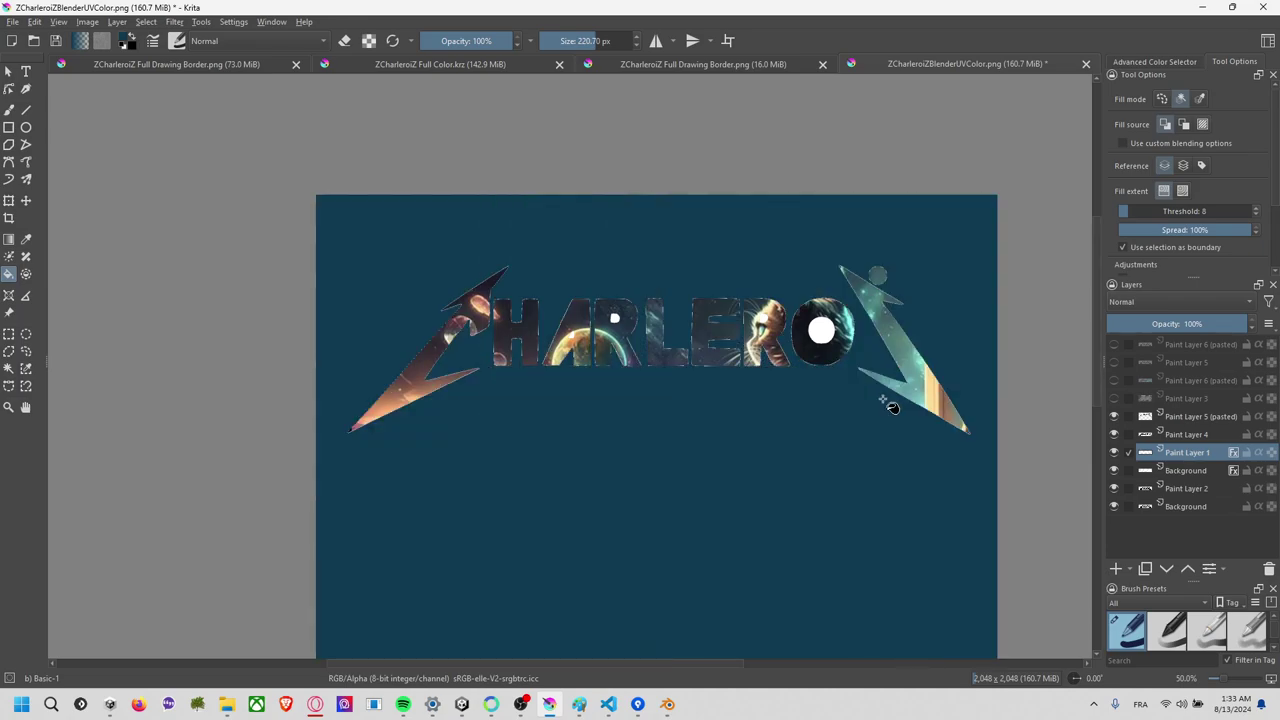
pyautogui.hotkey('ctrl', 'z')
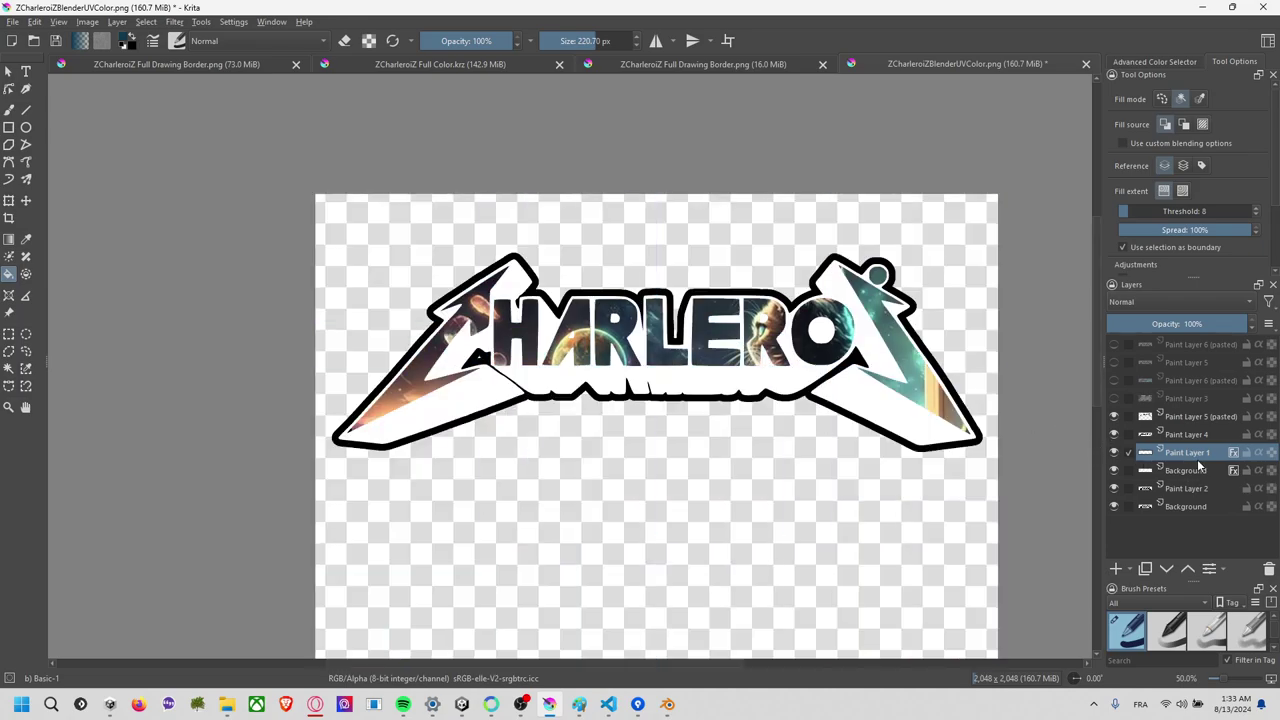
pyautogui.click(1114, 452)
pyautogui.click(1114, 453)
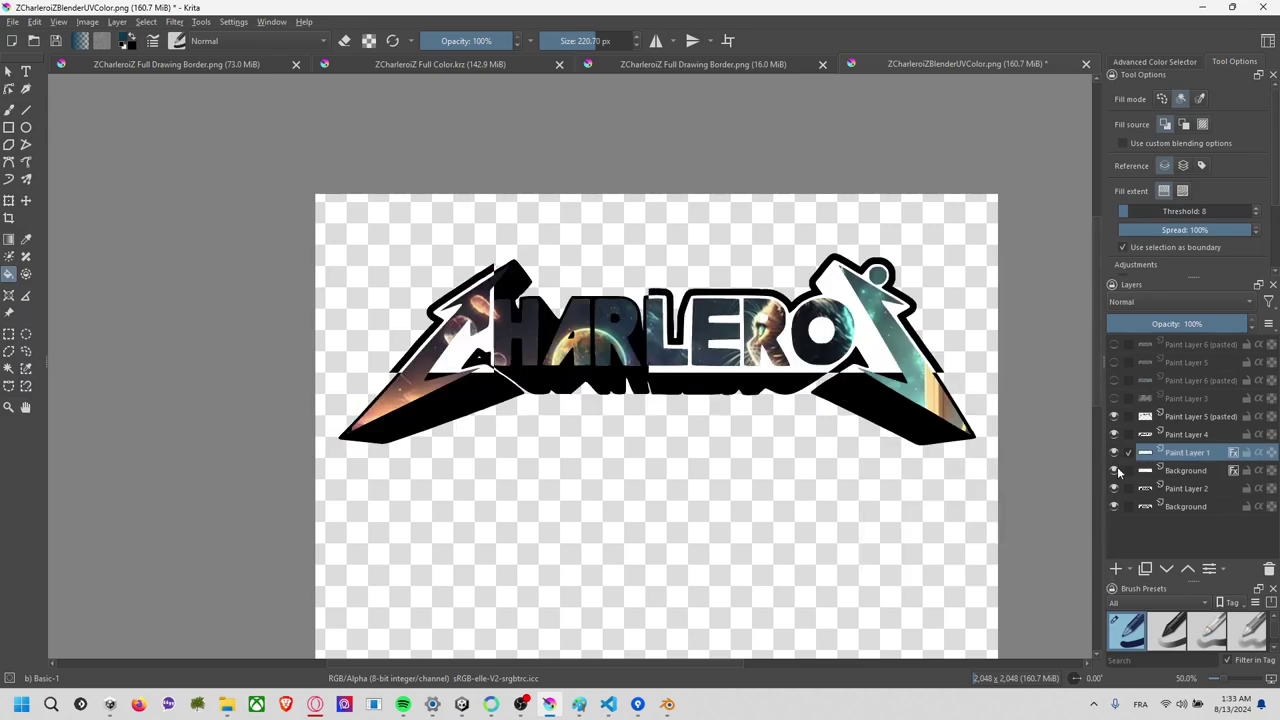
pyautogui.click(1115, 470)
# Open the Background layer's Layer Style and set the Color Overlay colour to dark grey #272727.
pyautogui.rightClick(1180, 469)
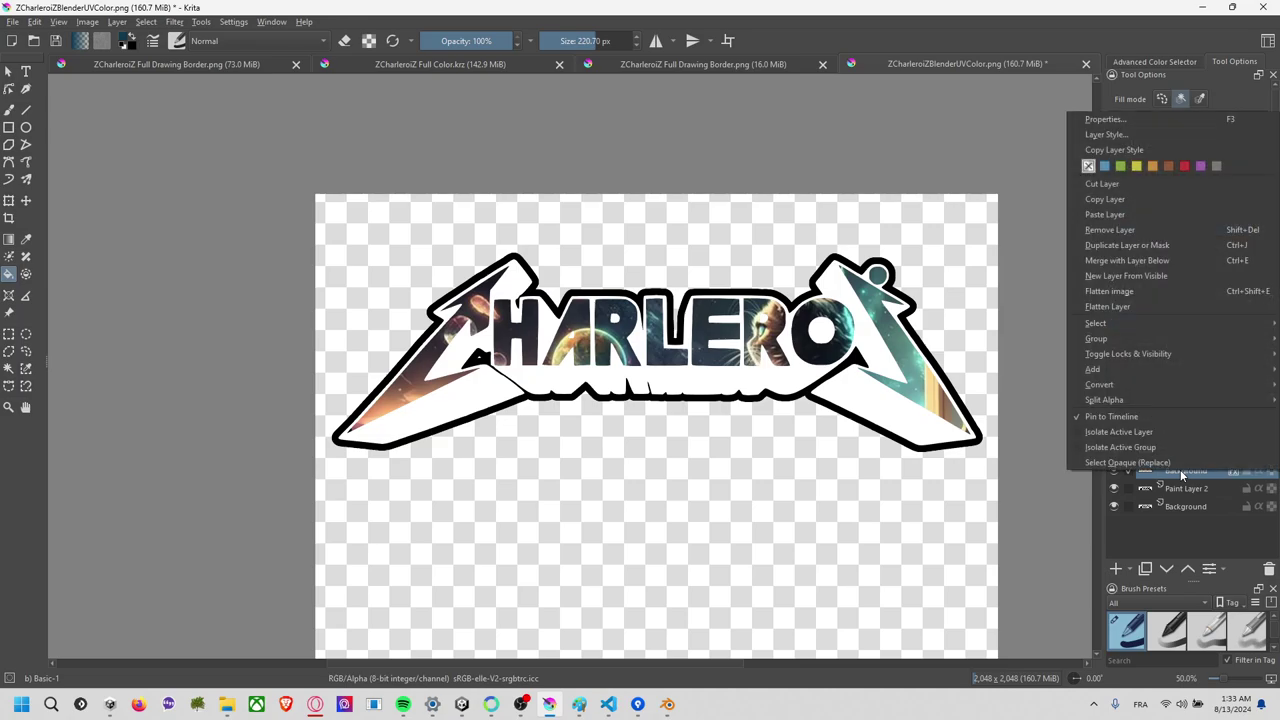
pyautogui.click(1117, 134)
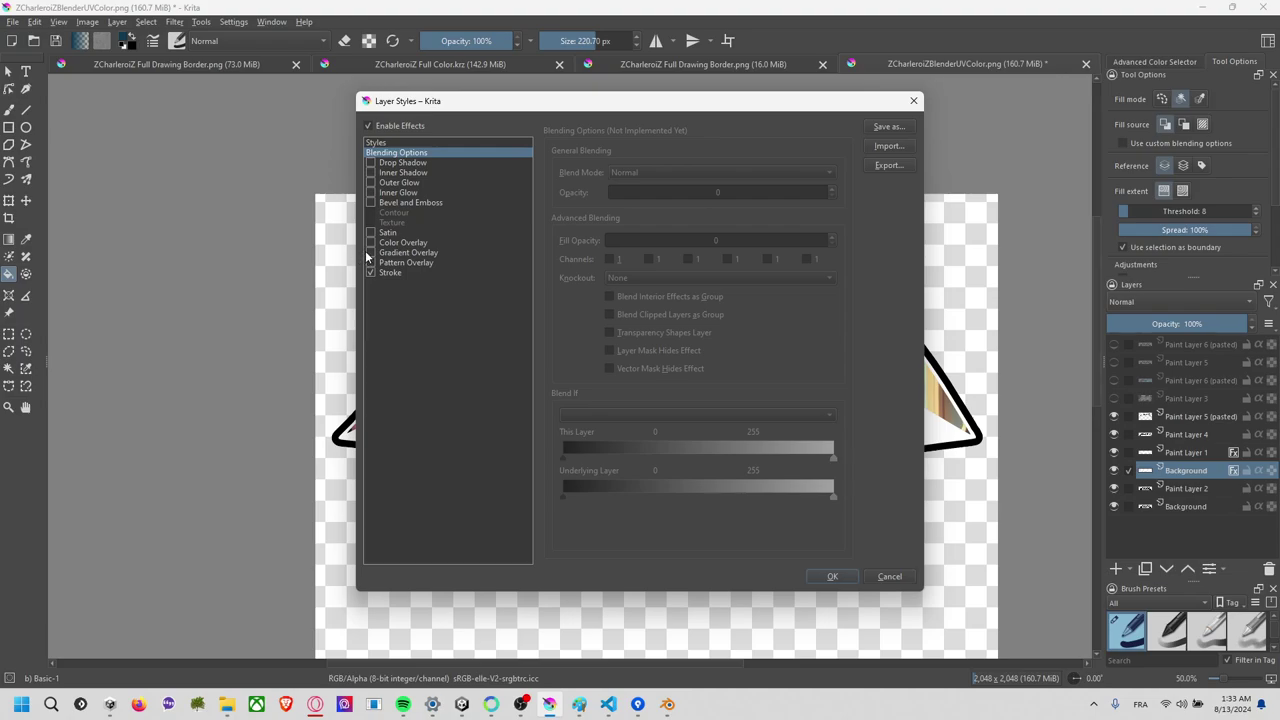
pyautogui.moveTo(536, 102)
pyautogui.mouseDown()
pyautogui.moveTo(655, 429)
pyautogui.moveTo(709, 402)
pyautogui.mouseUp()
pyautogui.click(583, 540)
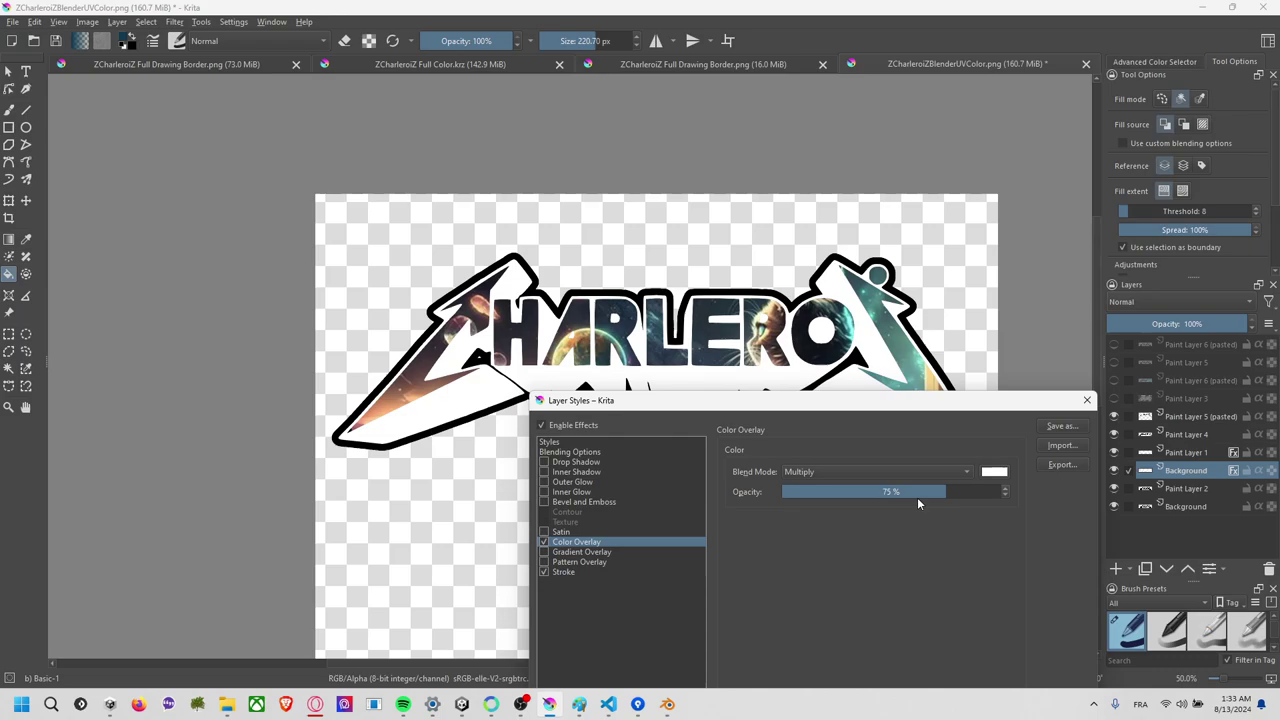
pyautogui.click(993, 472)
pyautogui.click(713, 436)
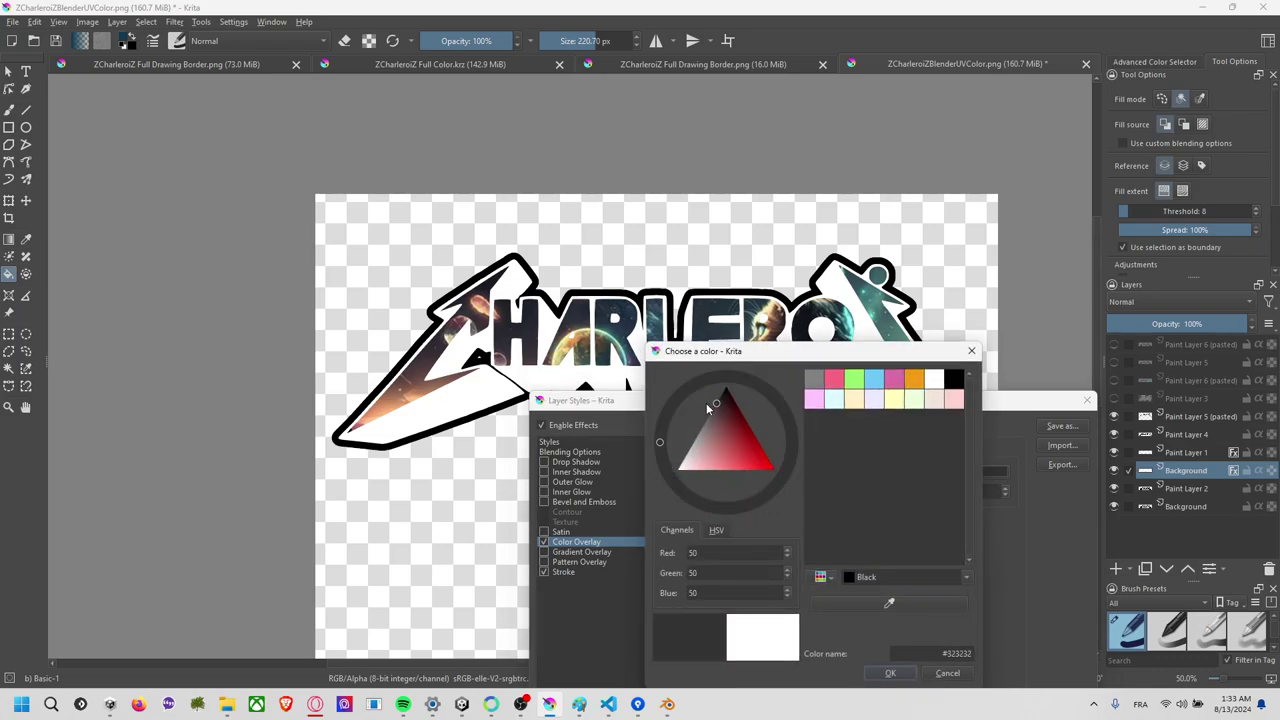
pyautogui.click(706, 403)
pyautogui.moveTo(702, 410); pyautogui.dragTo(704, 399)
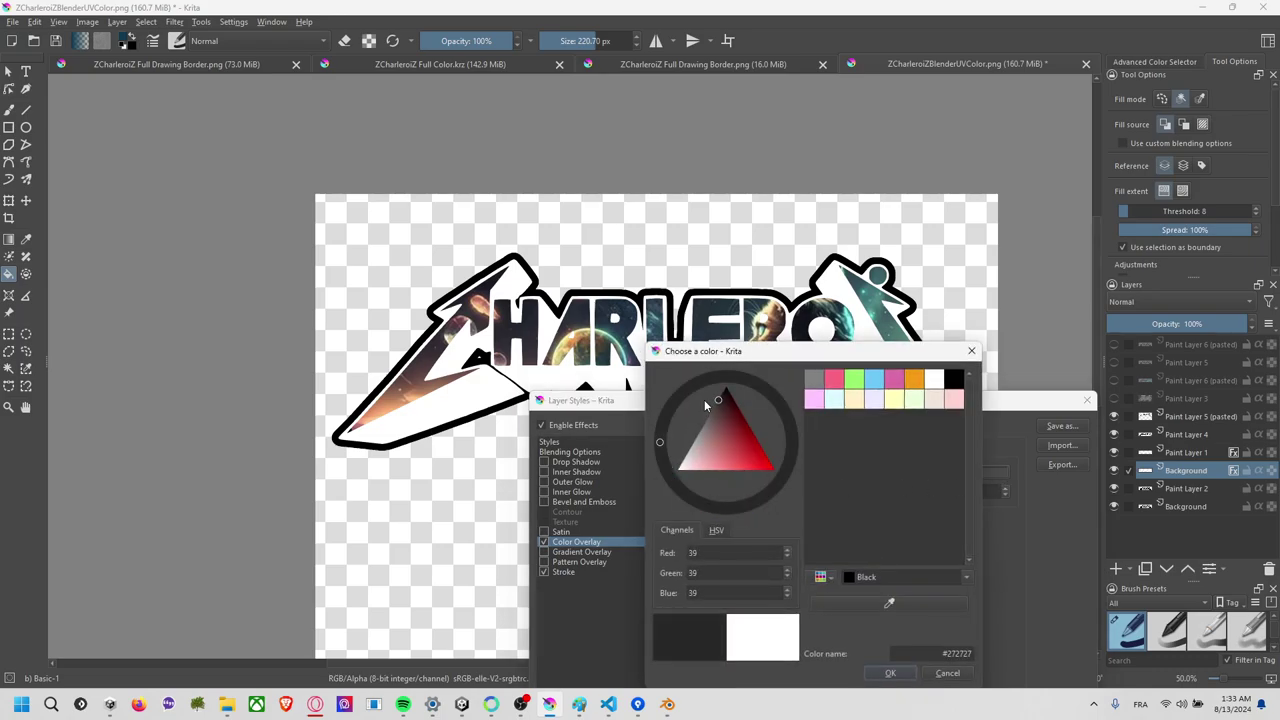
pyautogui.click(908, 678)
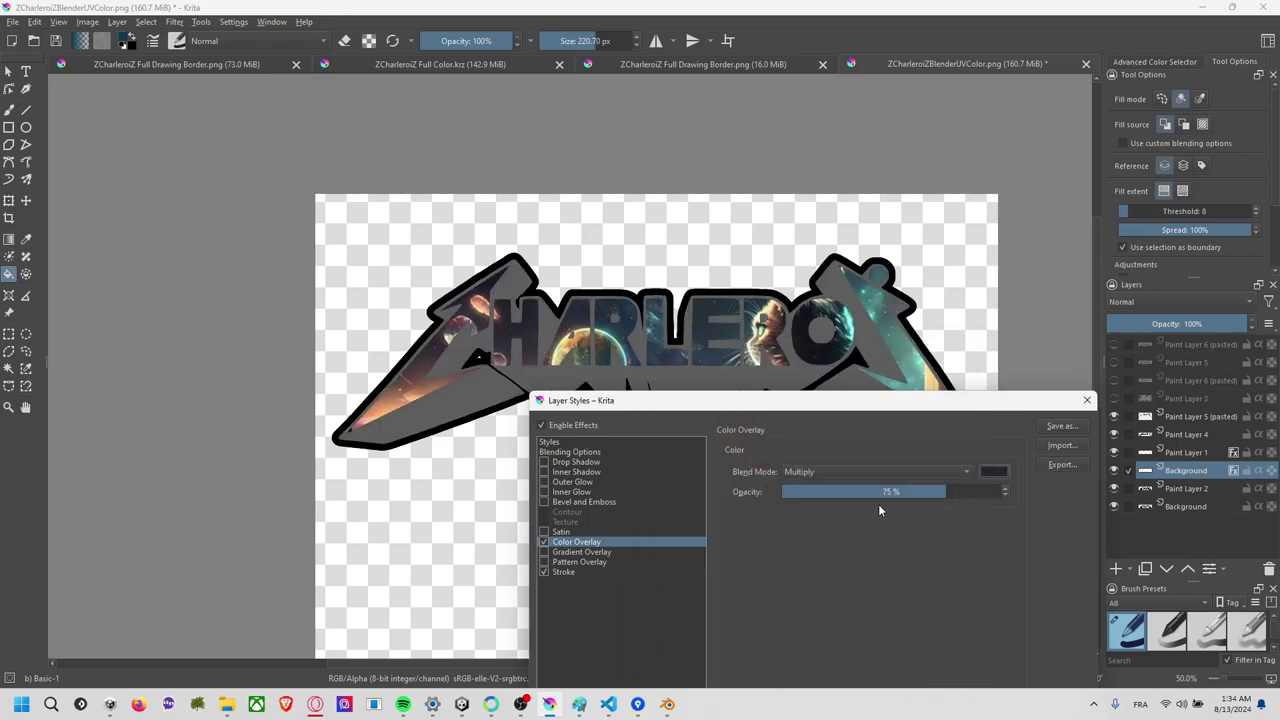
# Try the Lighter Color and Lighten overlay blend modes, then settle on Multiply.
pyautogui.click(881, 476)
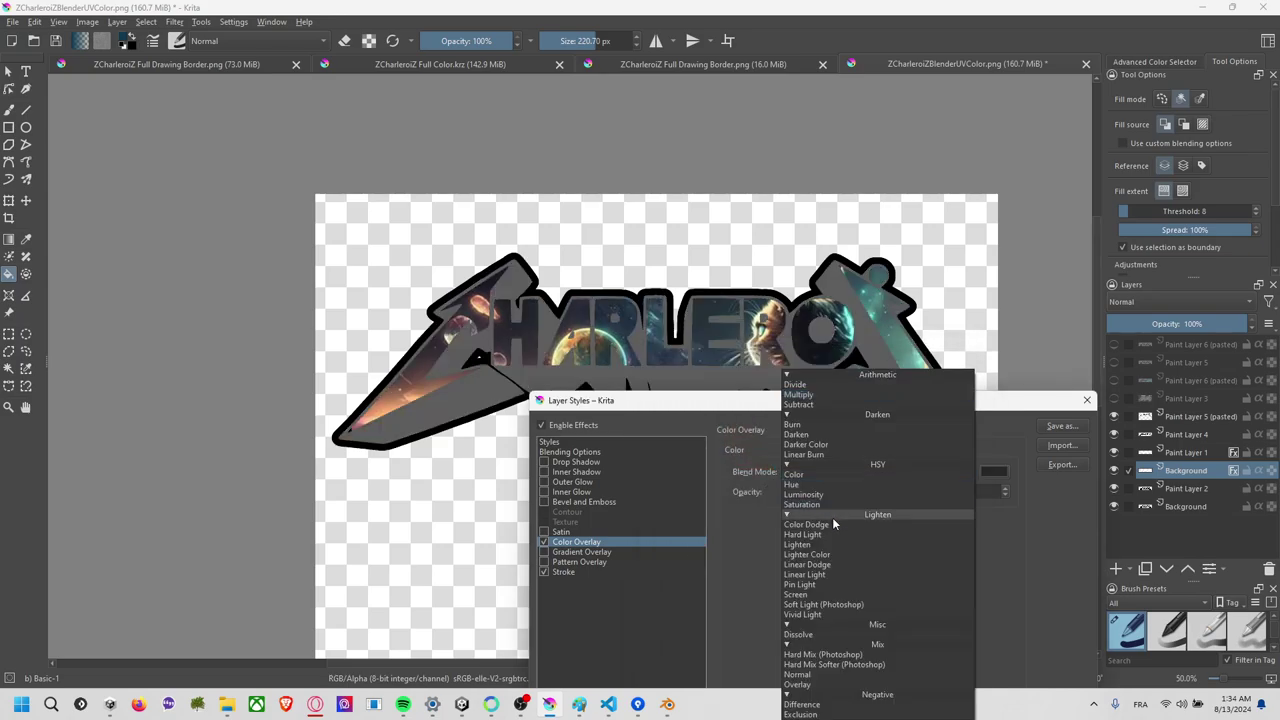
pyautogui.click(833, 553)
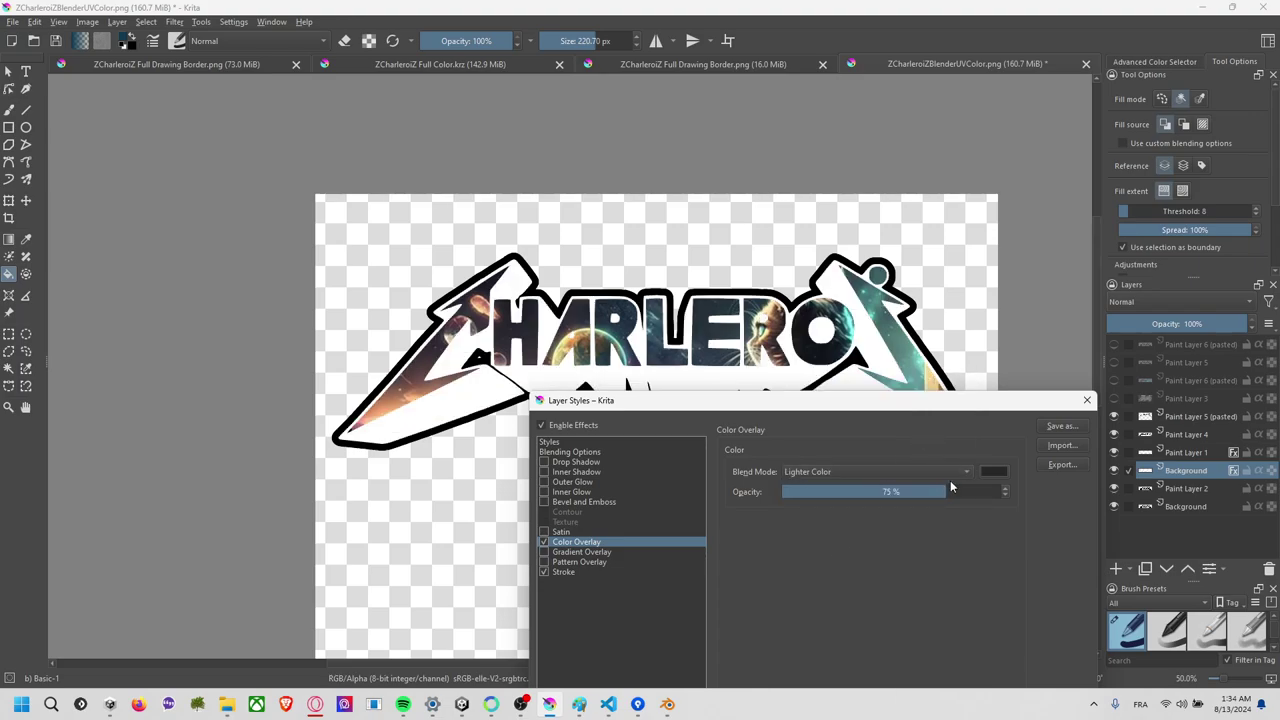
pyautogui.click(864, 471)
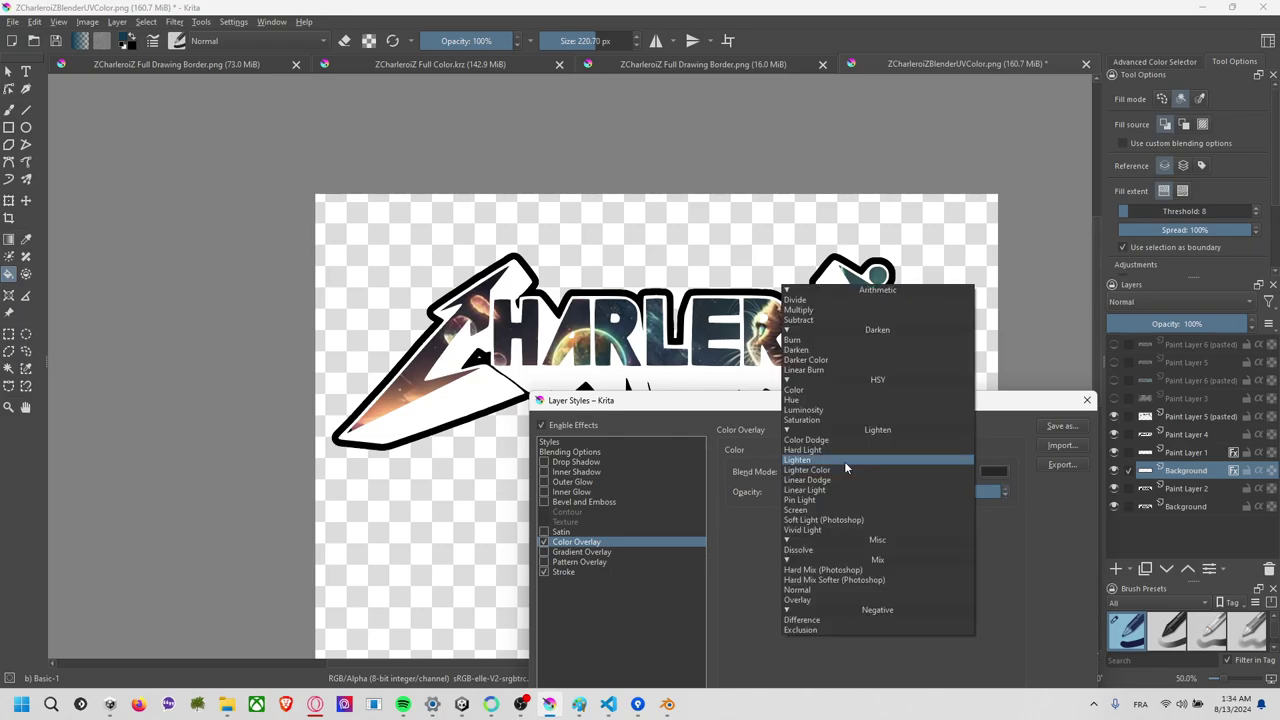
pyautogui.click(844, 460)
pyautogui.click(855, 471)
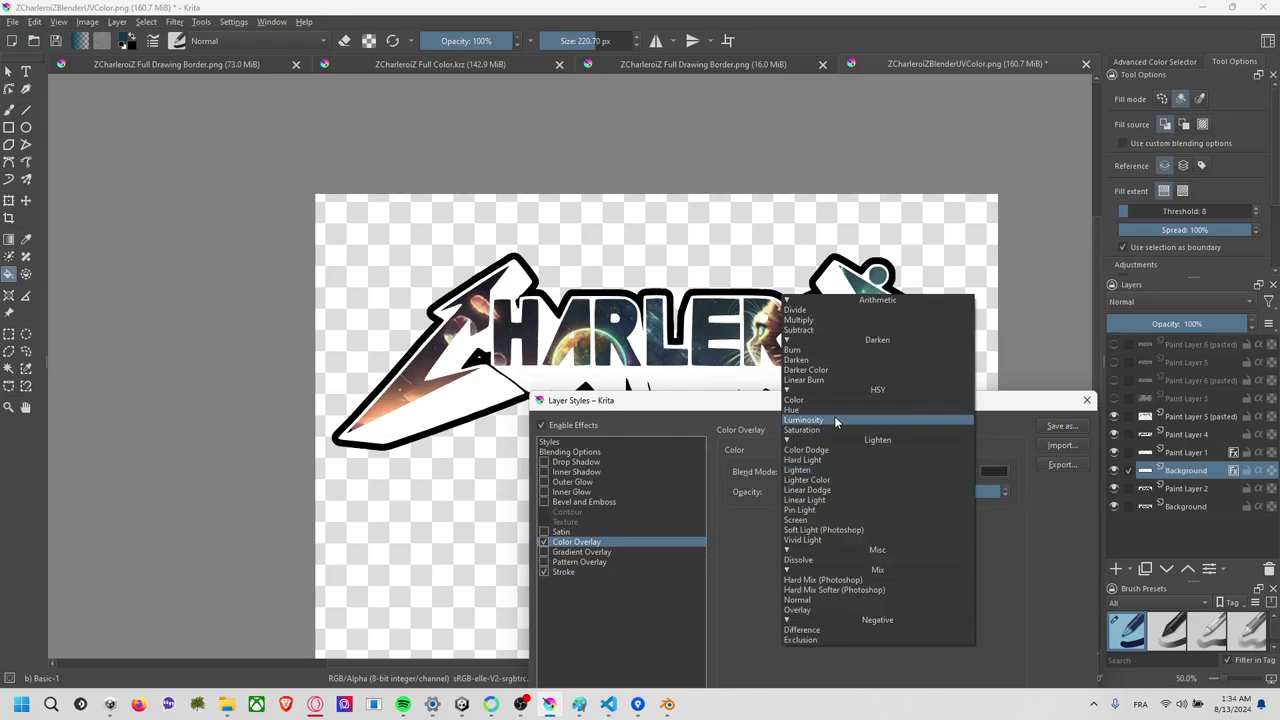
pyautogui.click(840, 320)
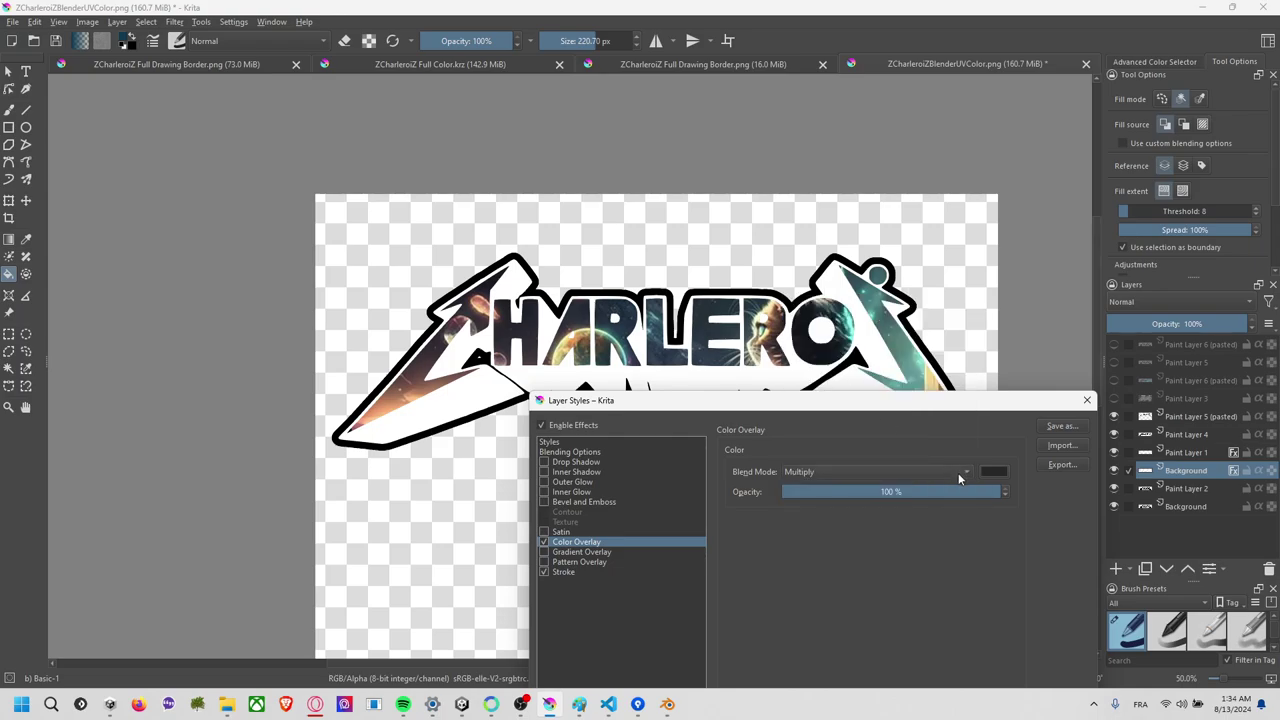
# Try red, yellow, pale yellow and mid grey as the Color Overlay colour.
pyautogui.click(992, 476)
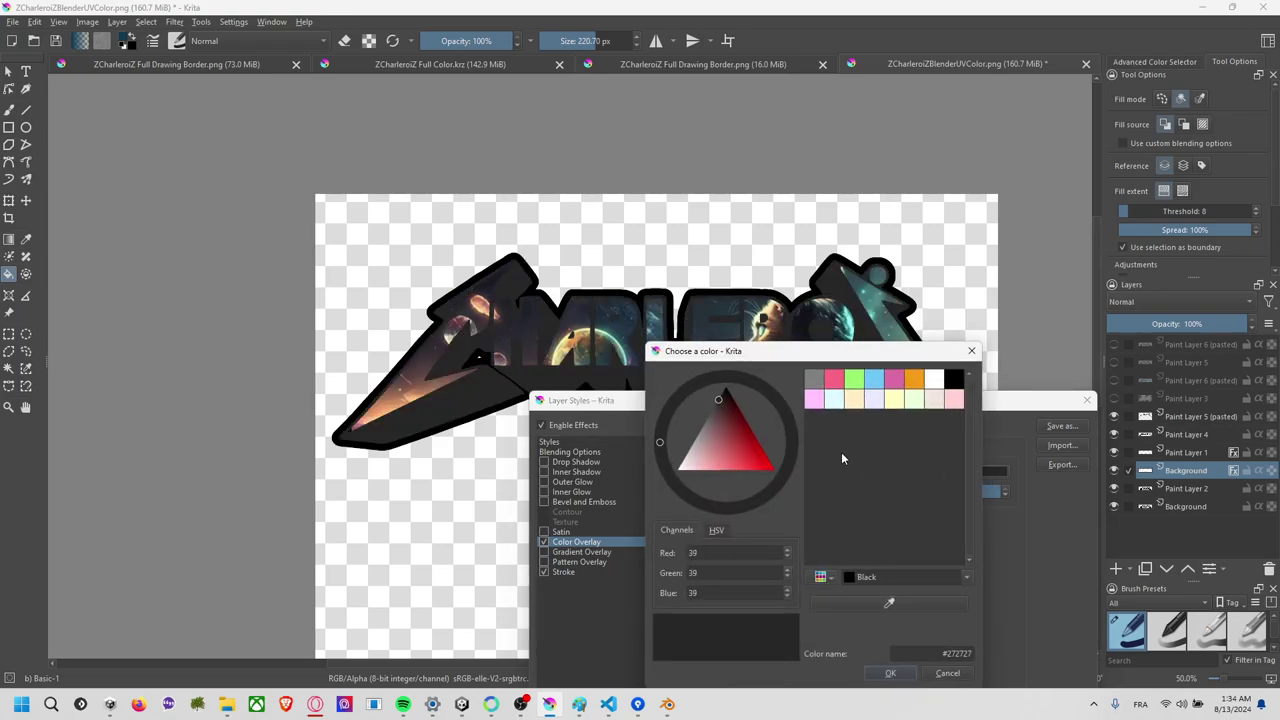
pyautogui.moveTo(728, 450); pyautogui.dragTo(801, 456)
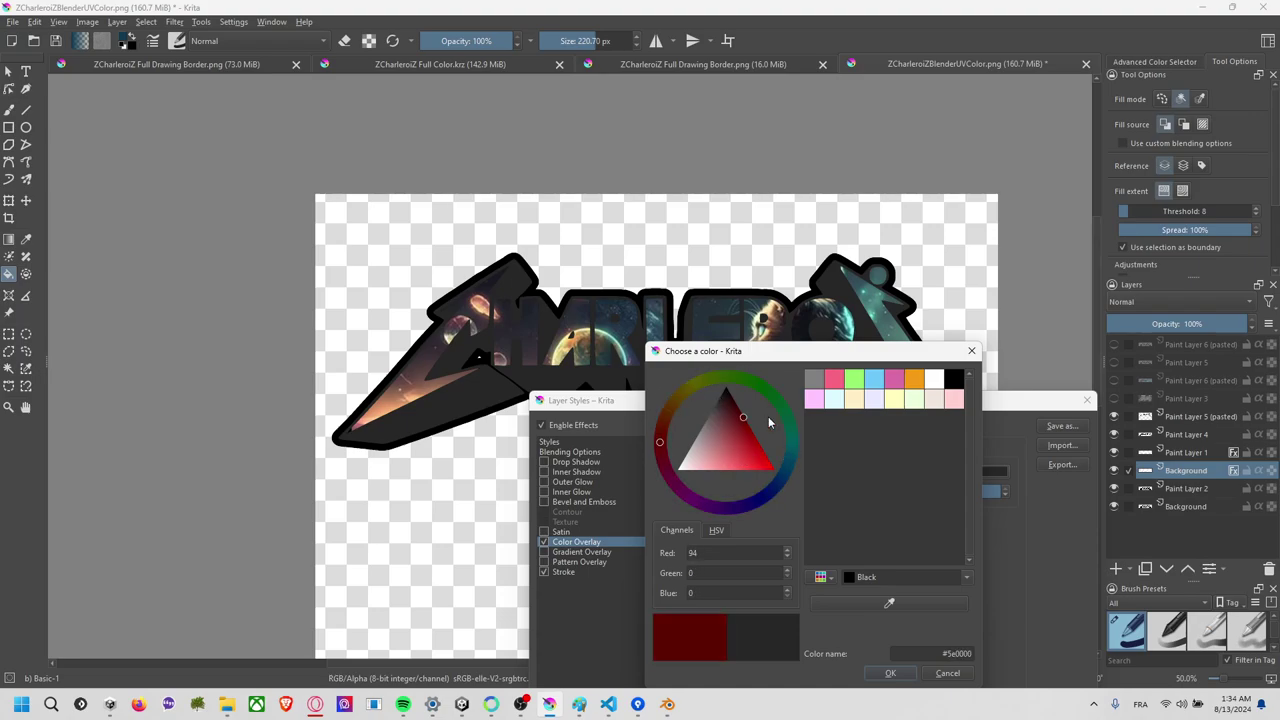
pyautogui.moveTo(700, 386); pyautogui.dragTo(694, 384)
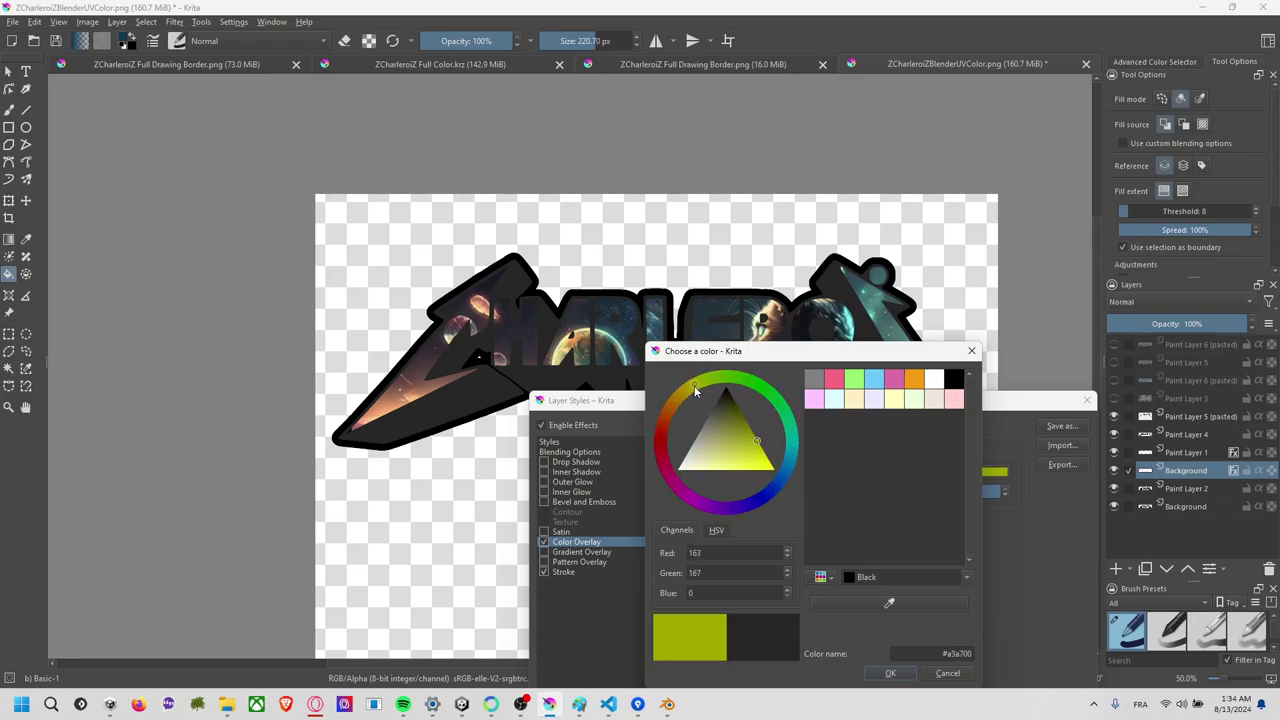
pyautogui.click(776, 469)
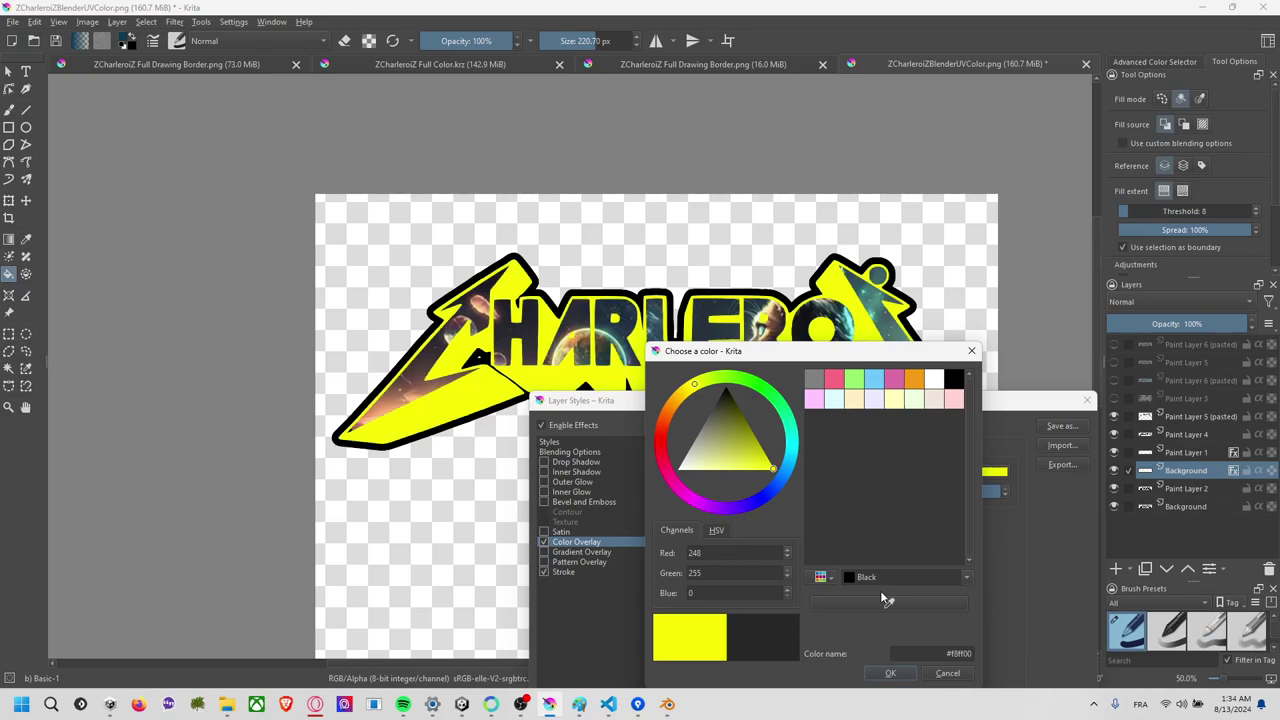
pyautogui.moveTo(758, 478)
pyautogui.mouseDown()
pyautogui.moveTo(708, 470)
pyautogui.moveTo(708, 486)
pyautogui.mouseUp()
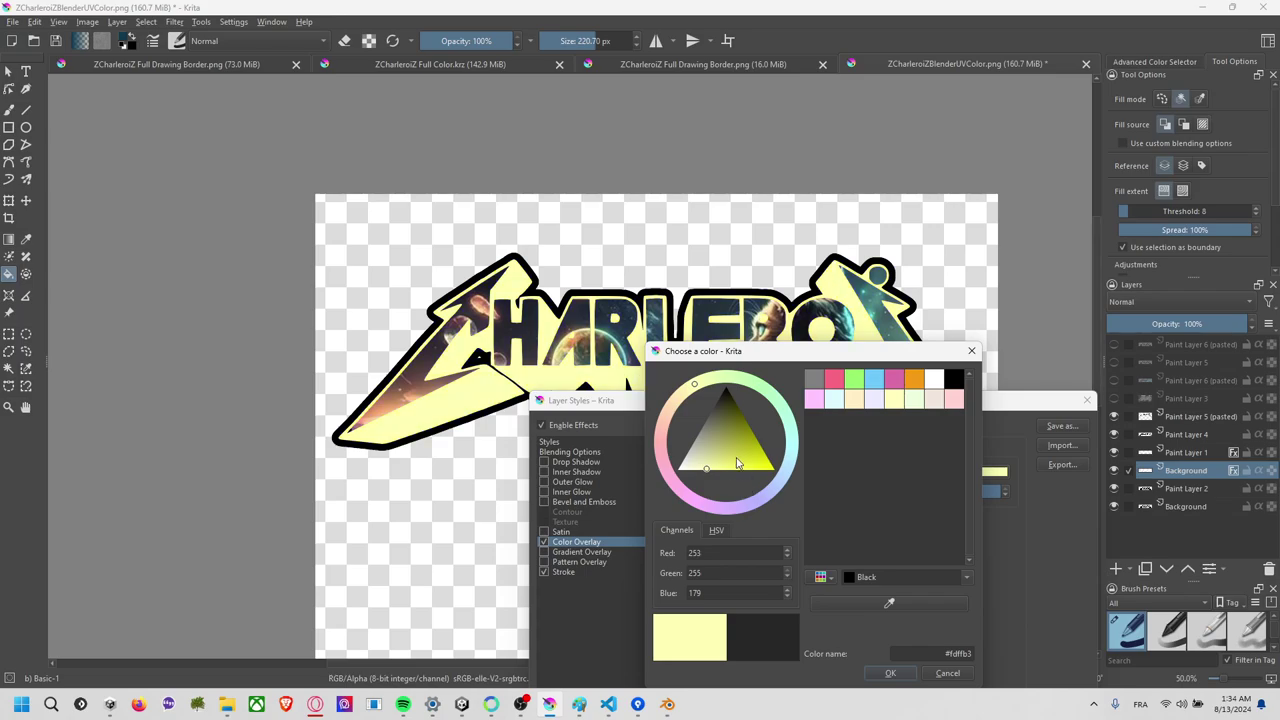
pyautogui.click(710, 423)
pyautogui.moveTo(710, 424); pyautogui.dragTo(702, 423)
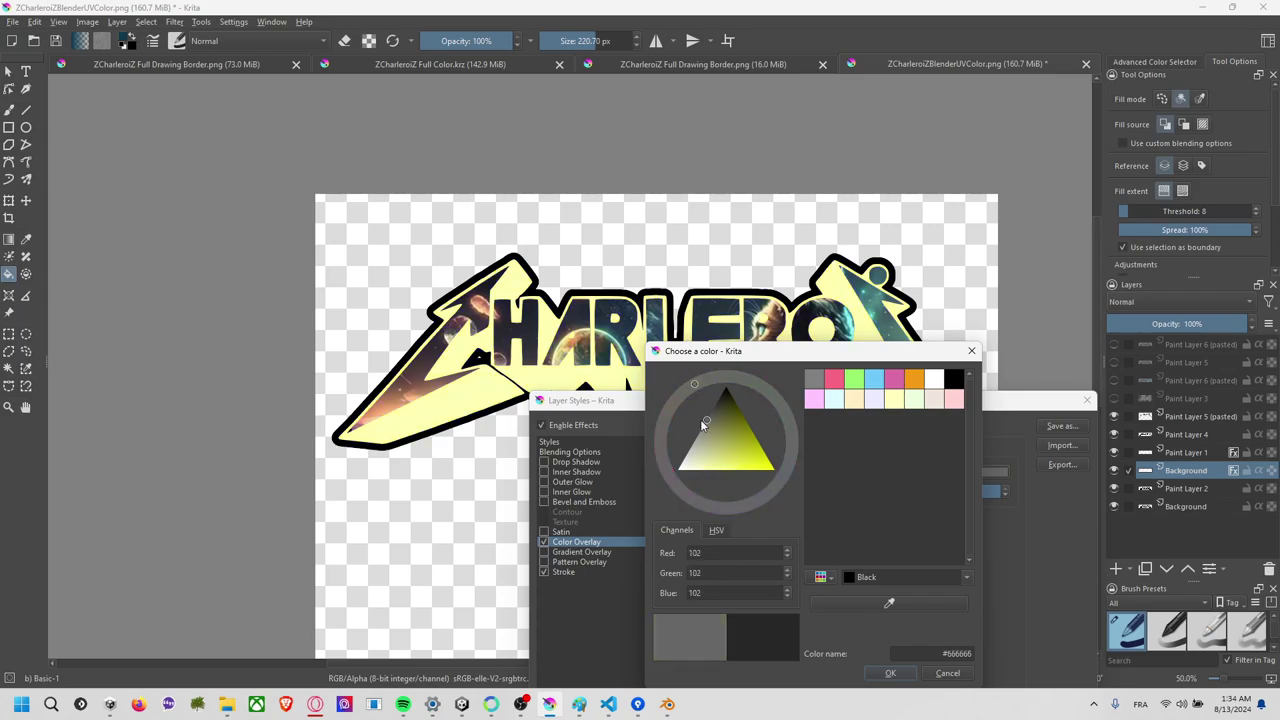
# Set the overlay to near-black #060604 after trying a light grey, then close Layer Styles.
pyautogui.click(699, 455)
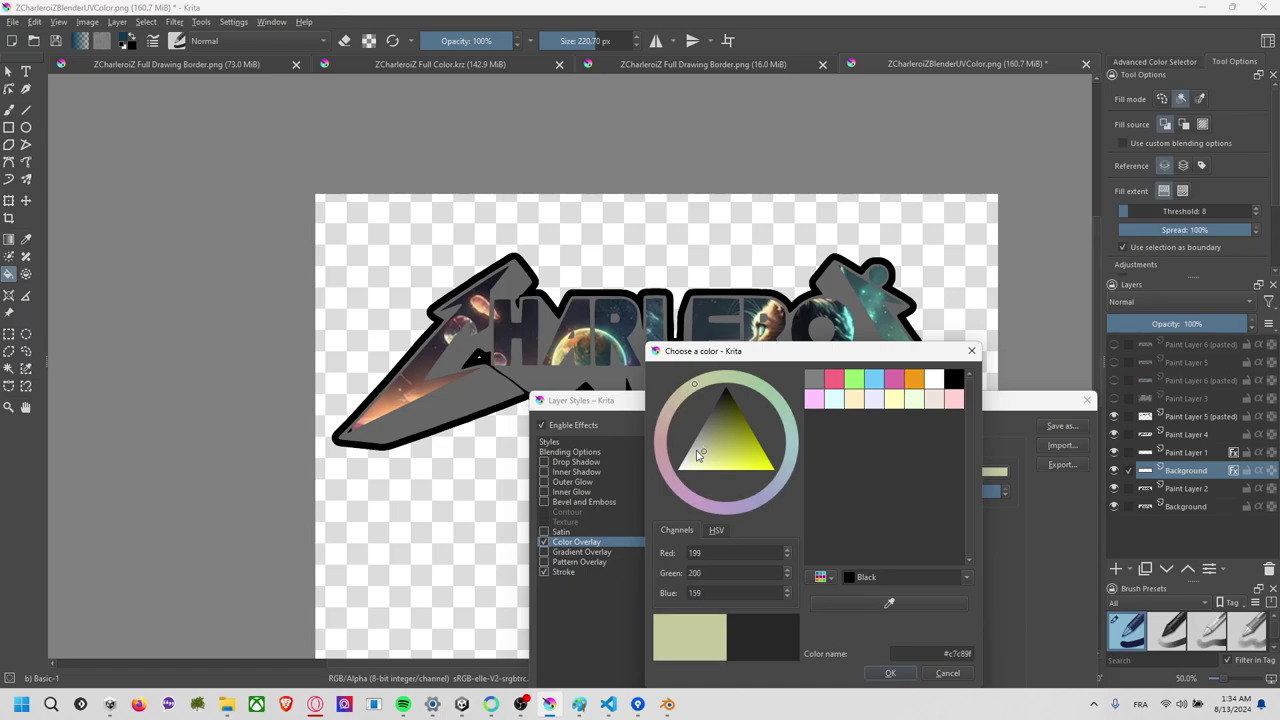
pyautogui.moveTo(697, 449); pyautogui.dragTo(691, 447)
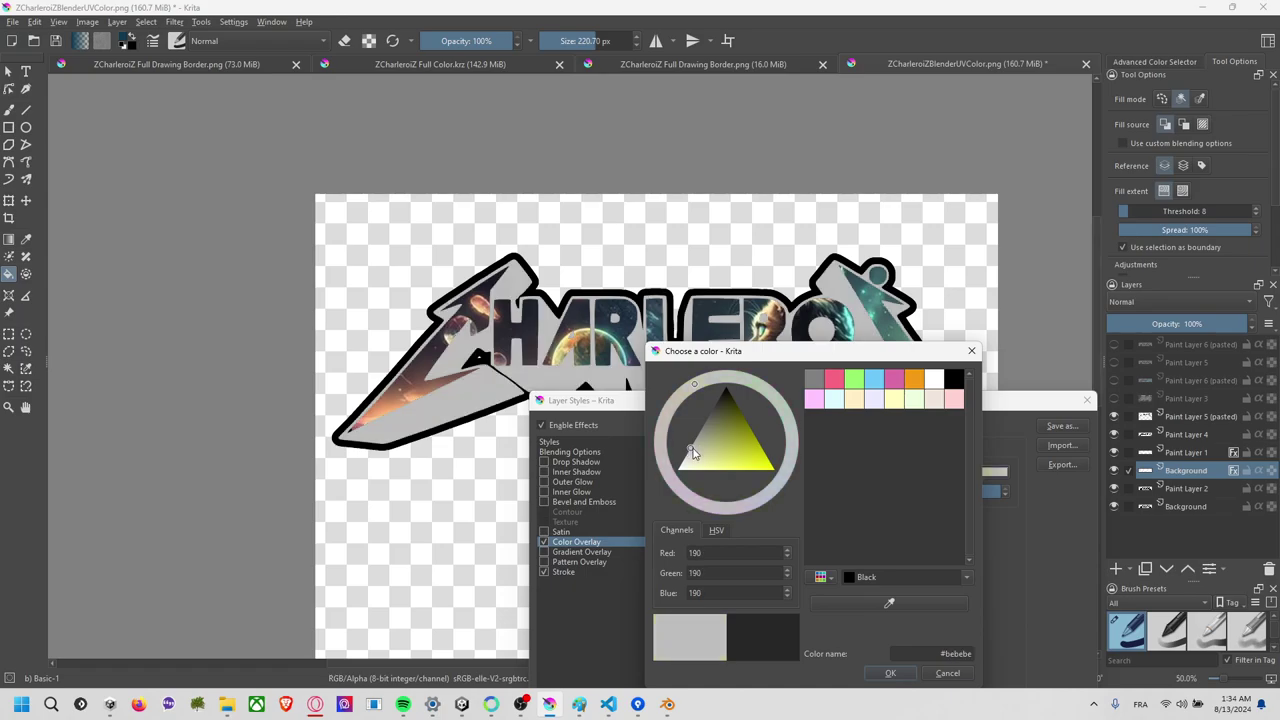
pyautogui.click(727, 396)
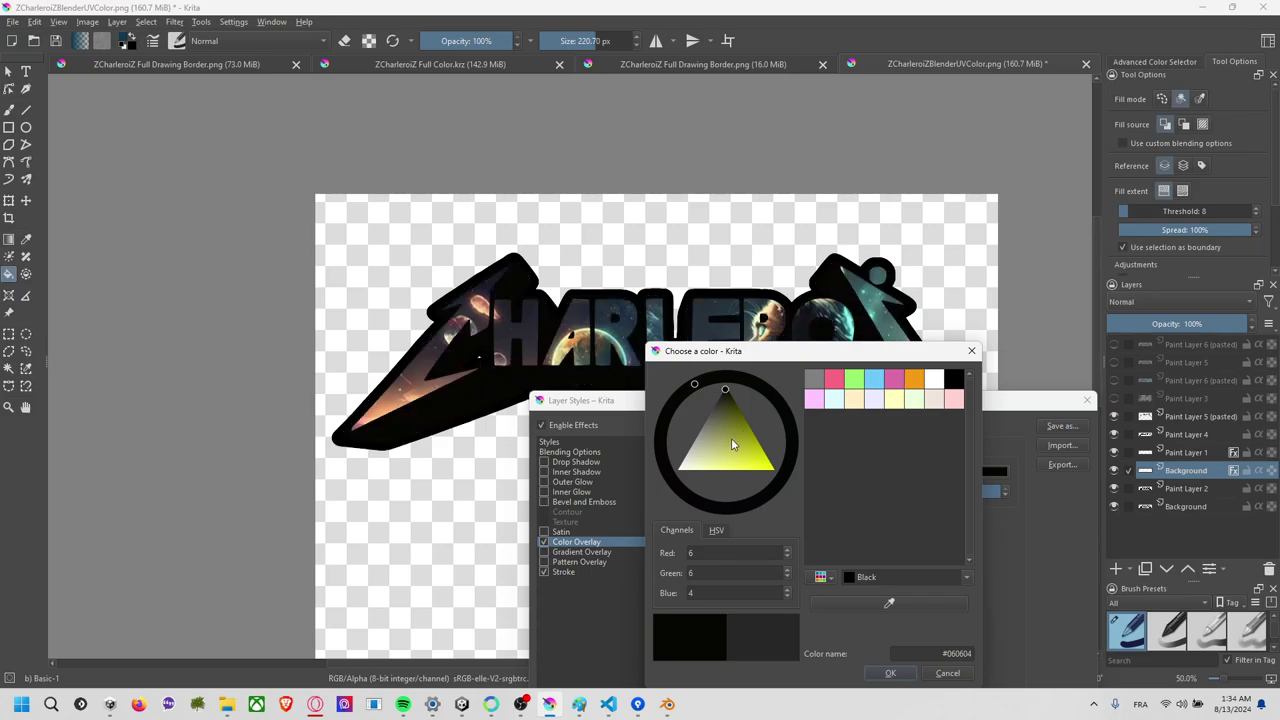
pyautogui.click(890, 673)
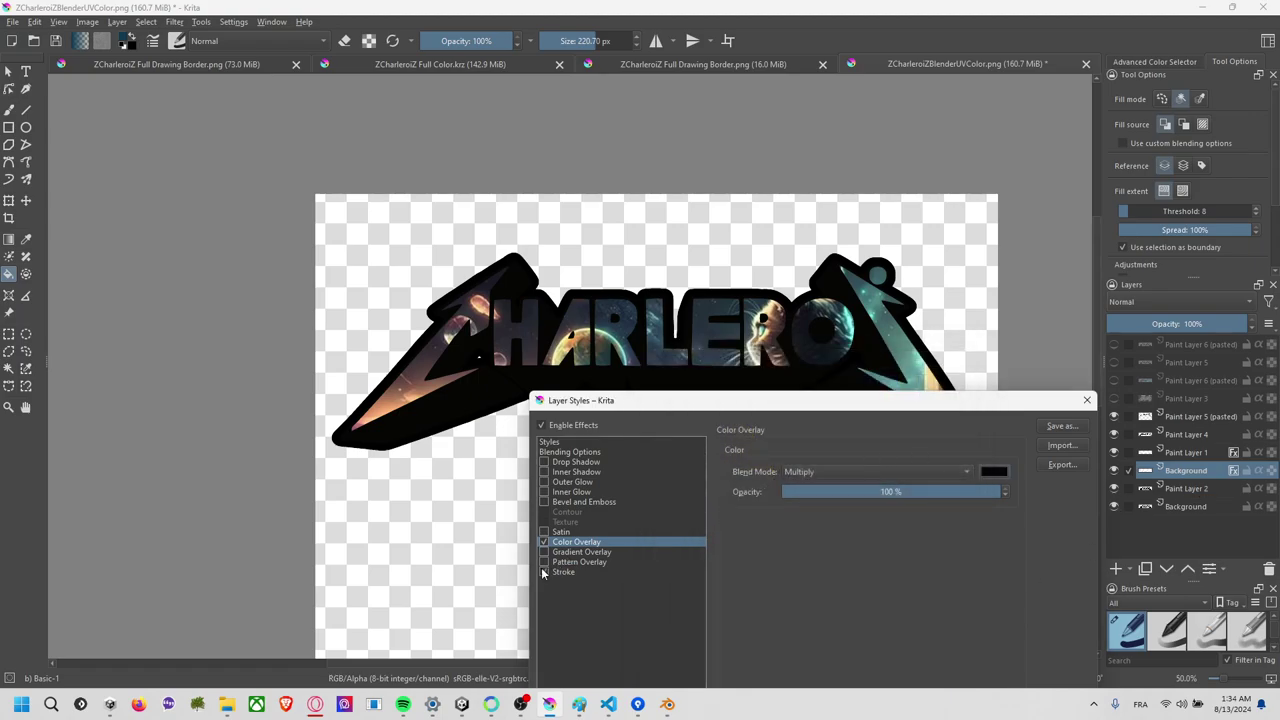
pyautogui.click(1087, 400)
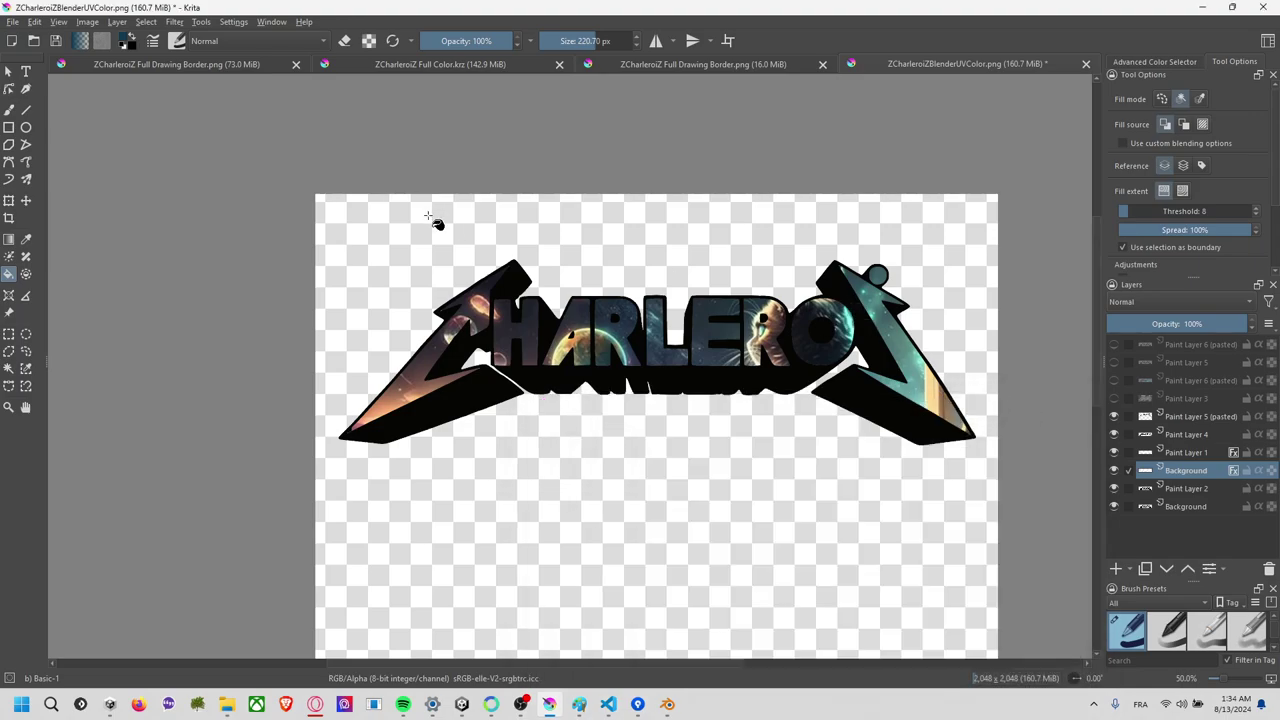
# Save ZCharleroiZBlenderUVColor.png with the default PNG options and switch over to Unity.
pyautogui.hotkey('ctrl', 's')
pyautogui.click(715, 501)
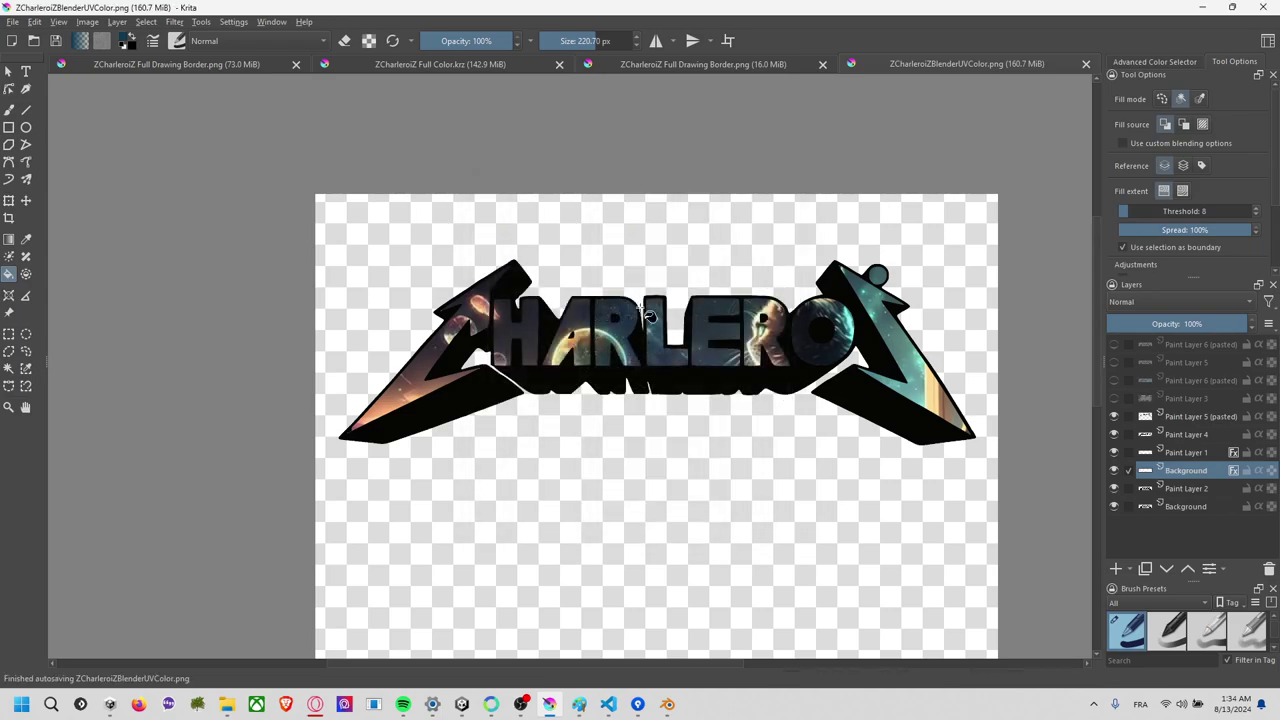
pyautogui.click(745, 64)
pyautogui.click(955, 66)
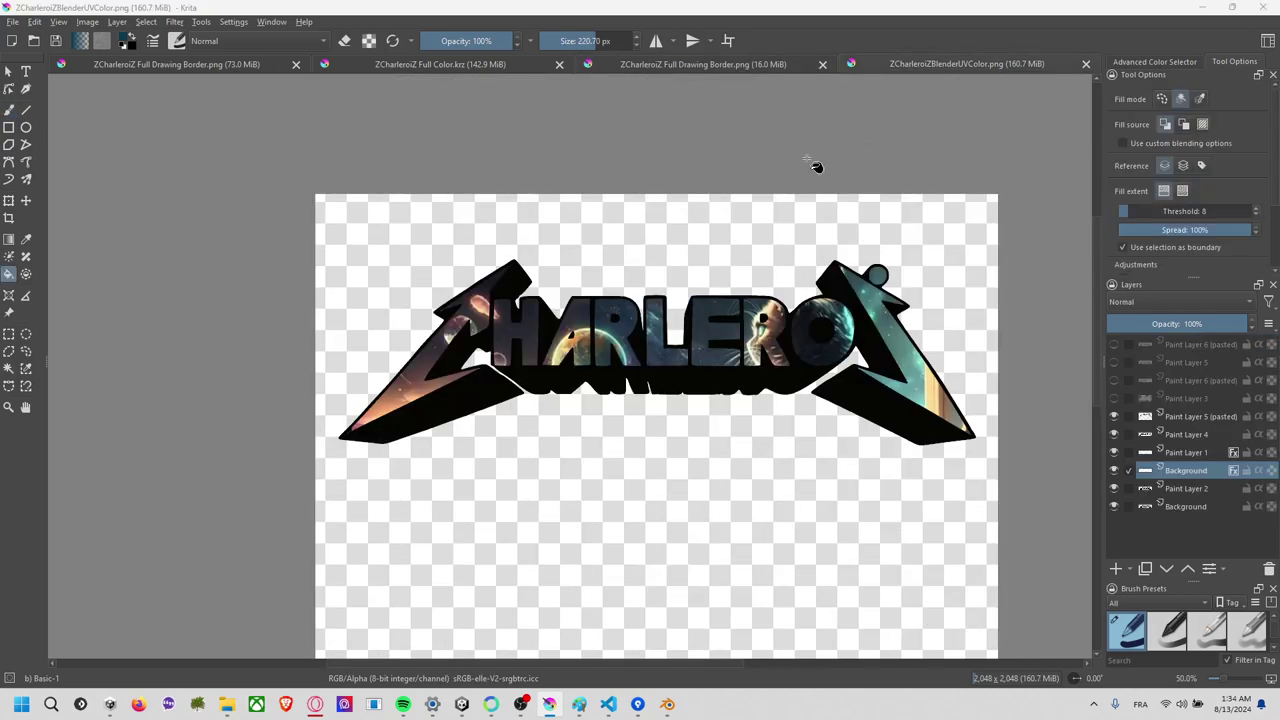
pyautogui.hotkey('alt', 'Tab')
pyautogui.hotkey('alt', 'Tab')
pyautogui.press('Tab')
pyautogui.press('Tab')
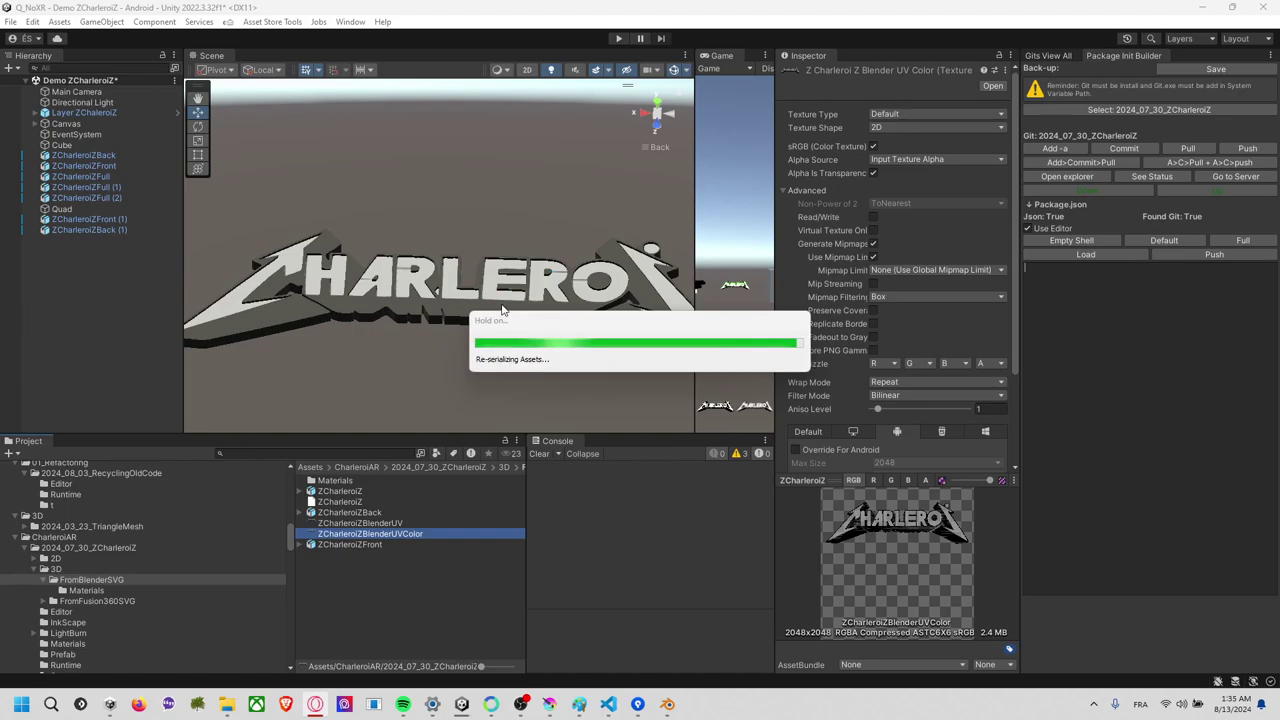
# Select both the ZCharleroiZFront and ZCharleroiZBack logo meshes in the Scene view.
pyautogui.click(557, 248)
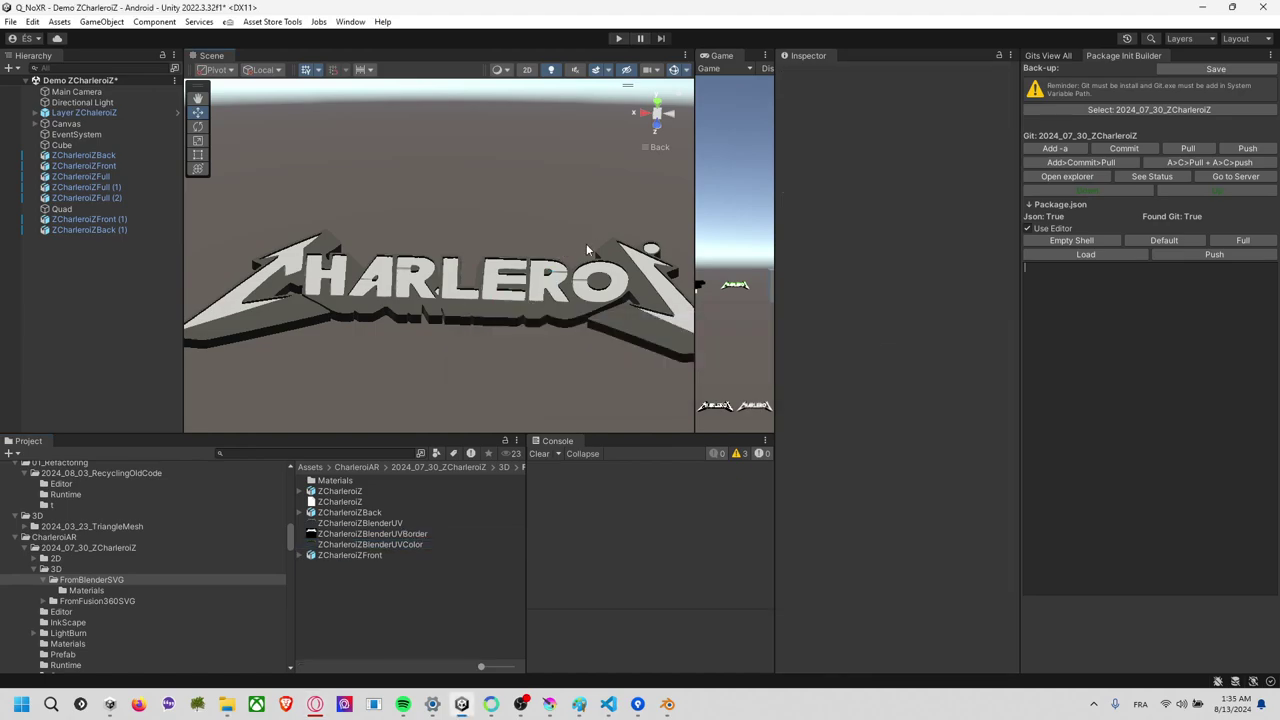
pyautogui.moveTo(589, 251)
pyautogui.mouseDown(button='middle')
pyautogui.moveTo(546, 234)
pyautogui.moveTo(606, 233)
pyautogui.mouseUp(button='middle')
pyautogui.click(543, 262)
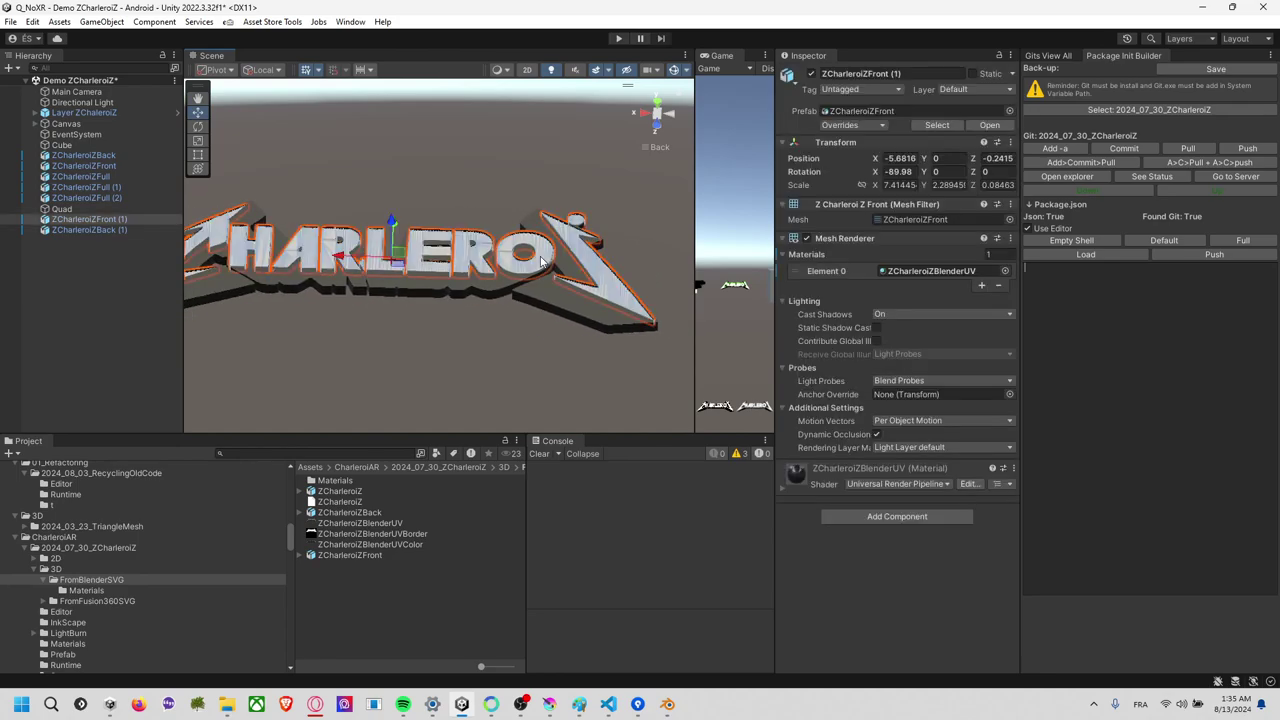
pyautogui.moveTo(454, 188); pyautogui.dragTo(519, 188, button='middle')
pyautogui.keyDown('alt'); pyautogui.moveTo(497, 257); pyautogui.dragTo(491, 285); pyautogui.keyUp('alt')
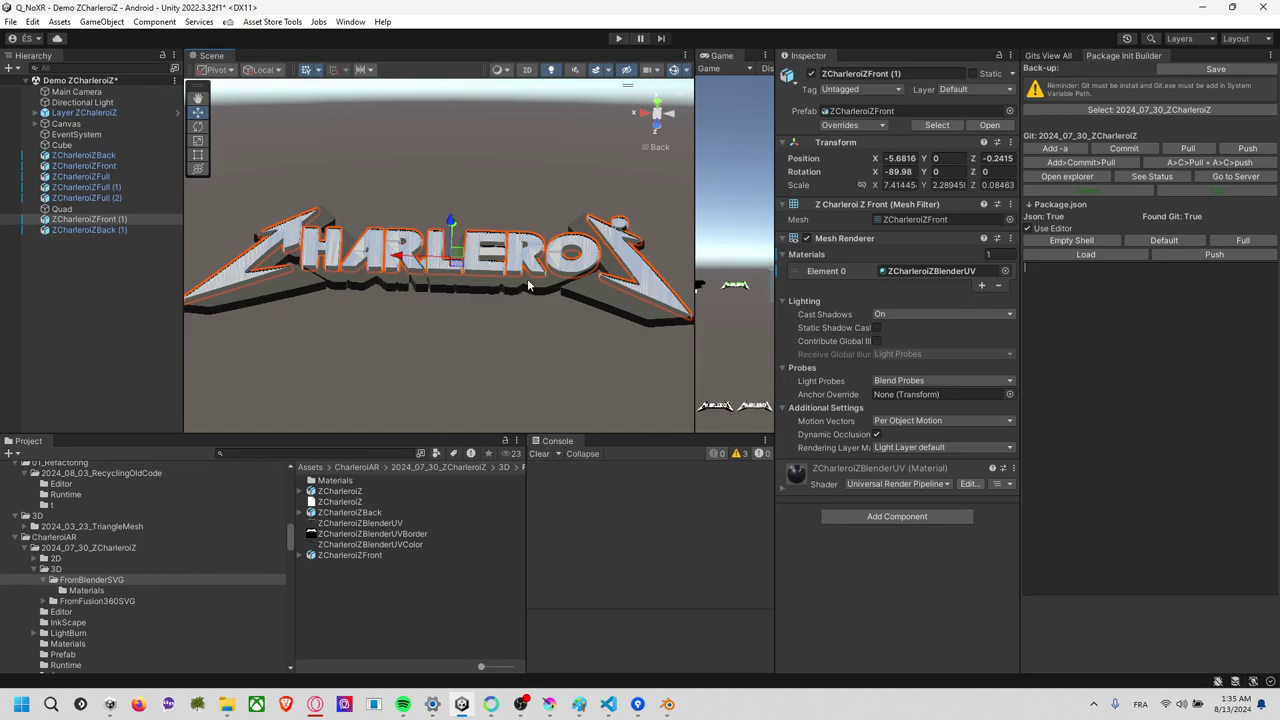
pyautogui.keyDown('shift'); pyautogui.click(528, 286); pyautogui.keyUp('shift')
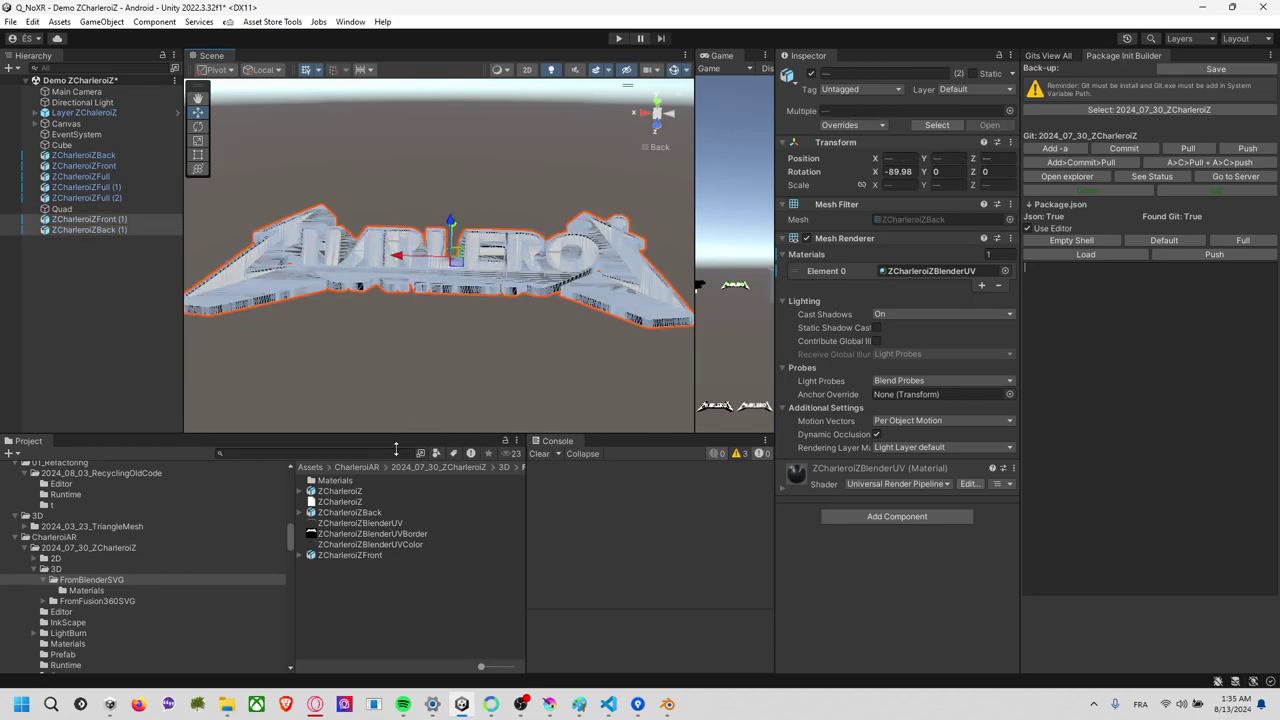
pyautogui.click(346, 481)
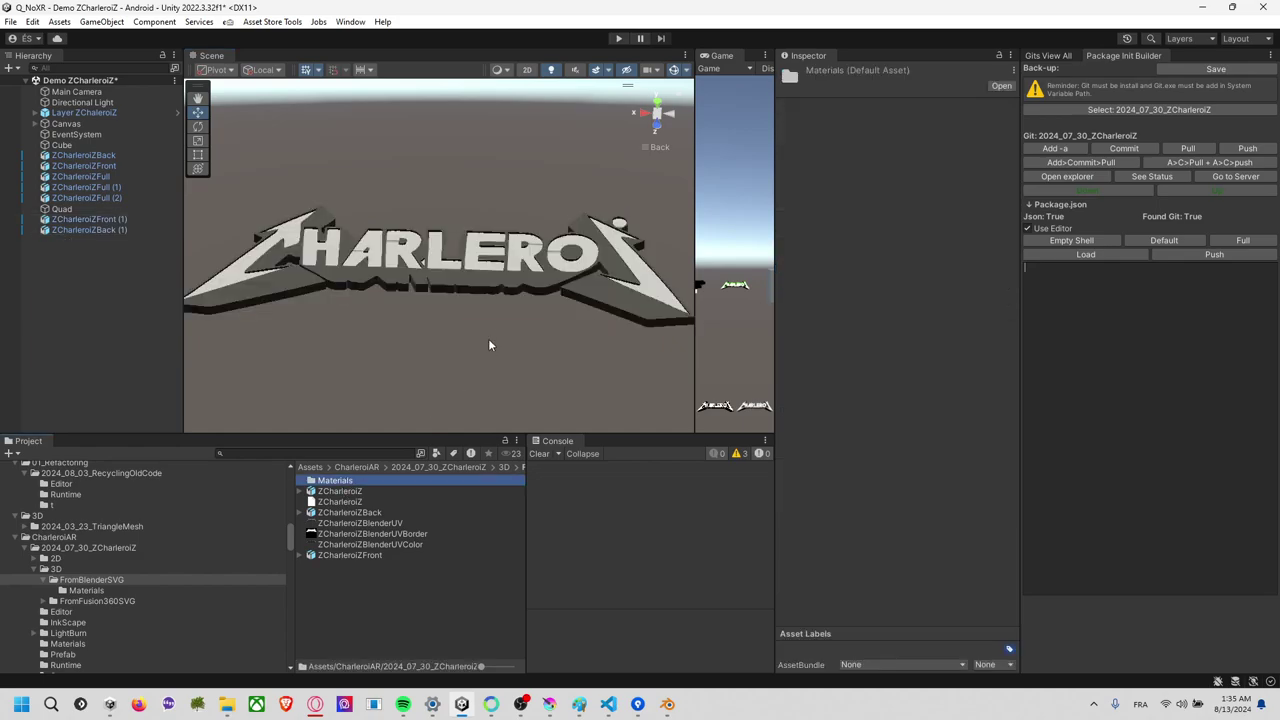
pyautogui.moveTo(454, 218); pyautogui.dragTo(546, 298)
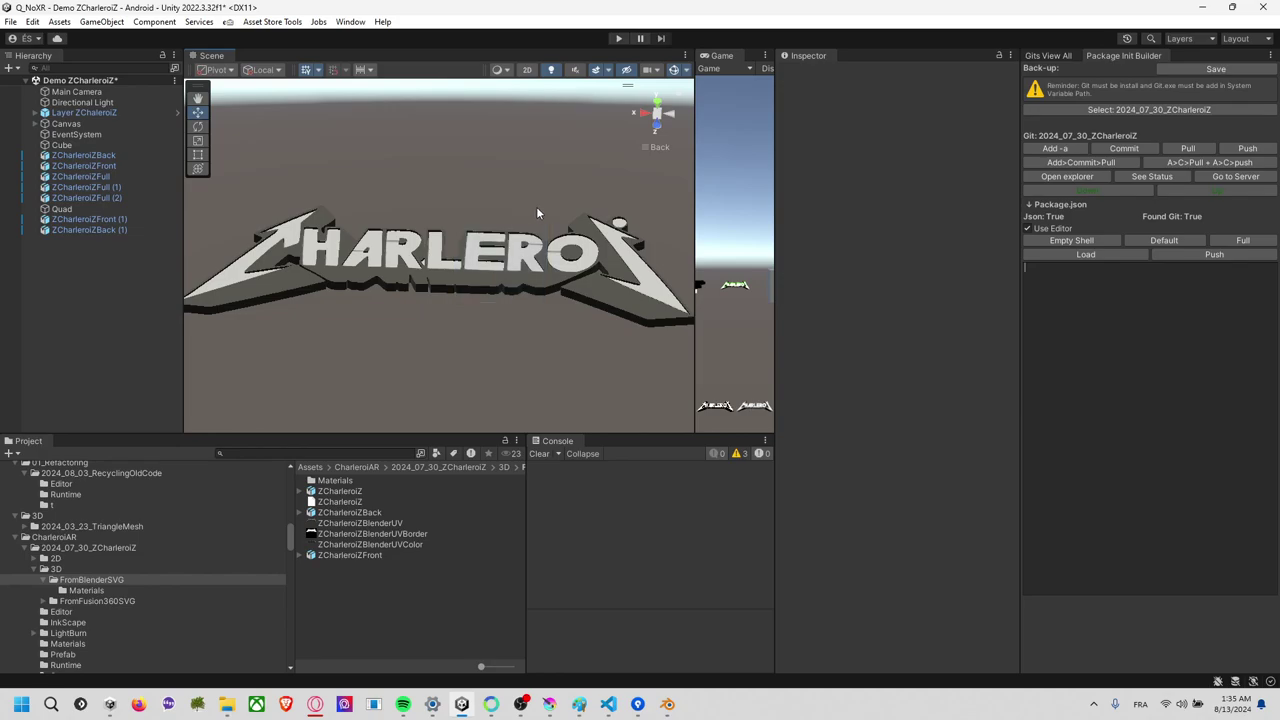
pyautogui.keyDown('alt'); pyautogui.moveTo(536, 206); pyautogui.dragTo(386, 197); pyautogui.keyUp('alt')
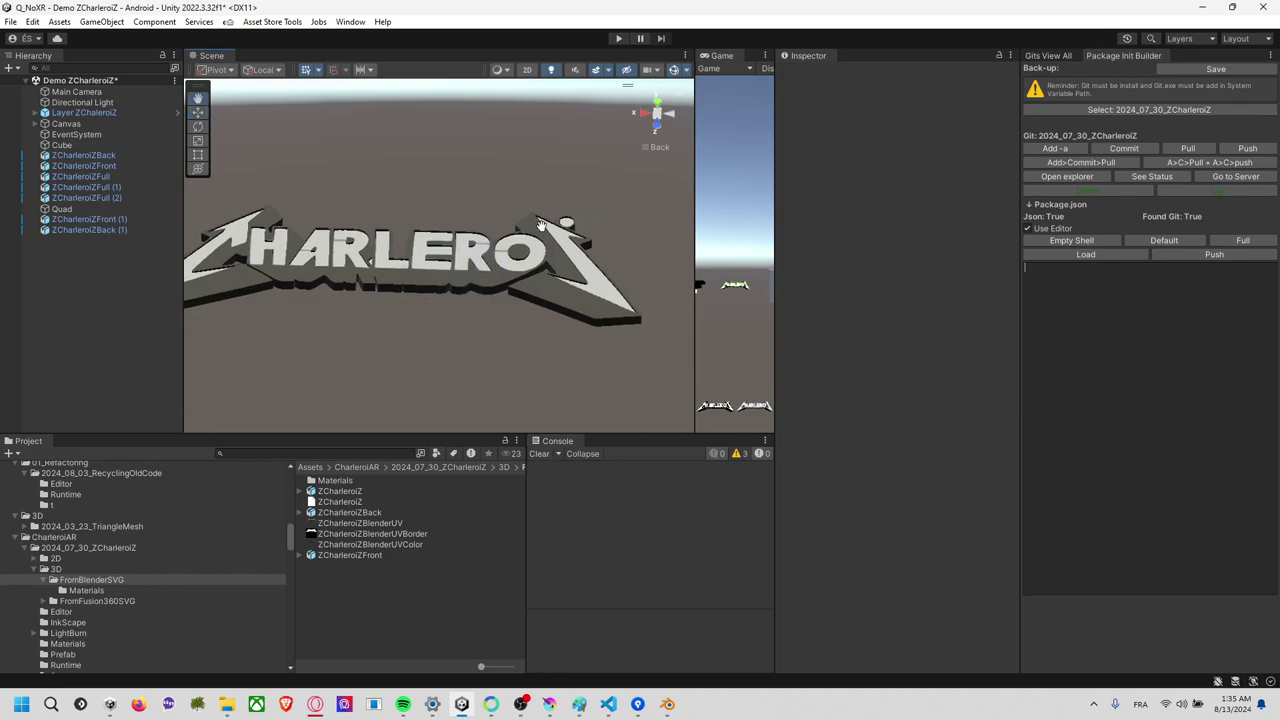
pyautogui.click(412, 228)
pyautogui.keyDown('shift'); pyautogui.click(418, 247); pyautogui.keyUp('shift')
# Duplicate the front and back logo pair twice, moving the first copy beside the original.
pyautogui.hotkey('ctrl', 'd')
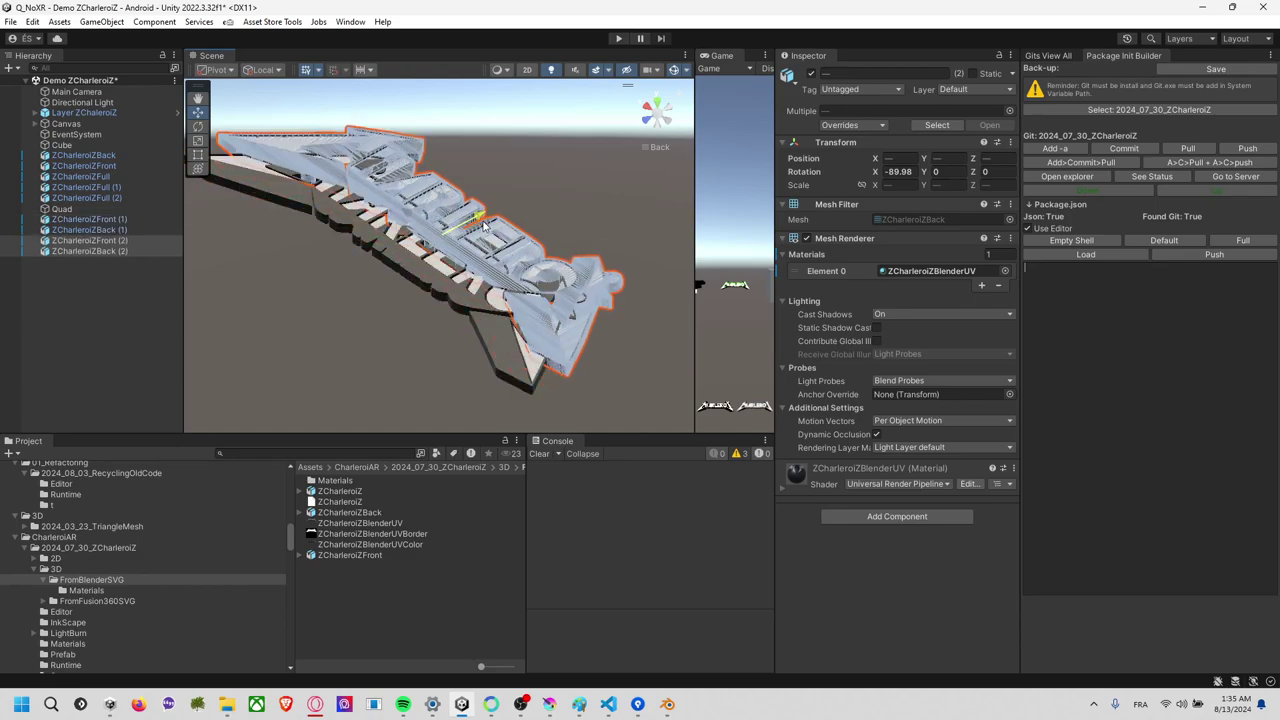
pyautogui.moveTo(420, 247); pyautogui.dragTo(576, 192)
pyautogui.hotkey('ctrl', 'd')
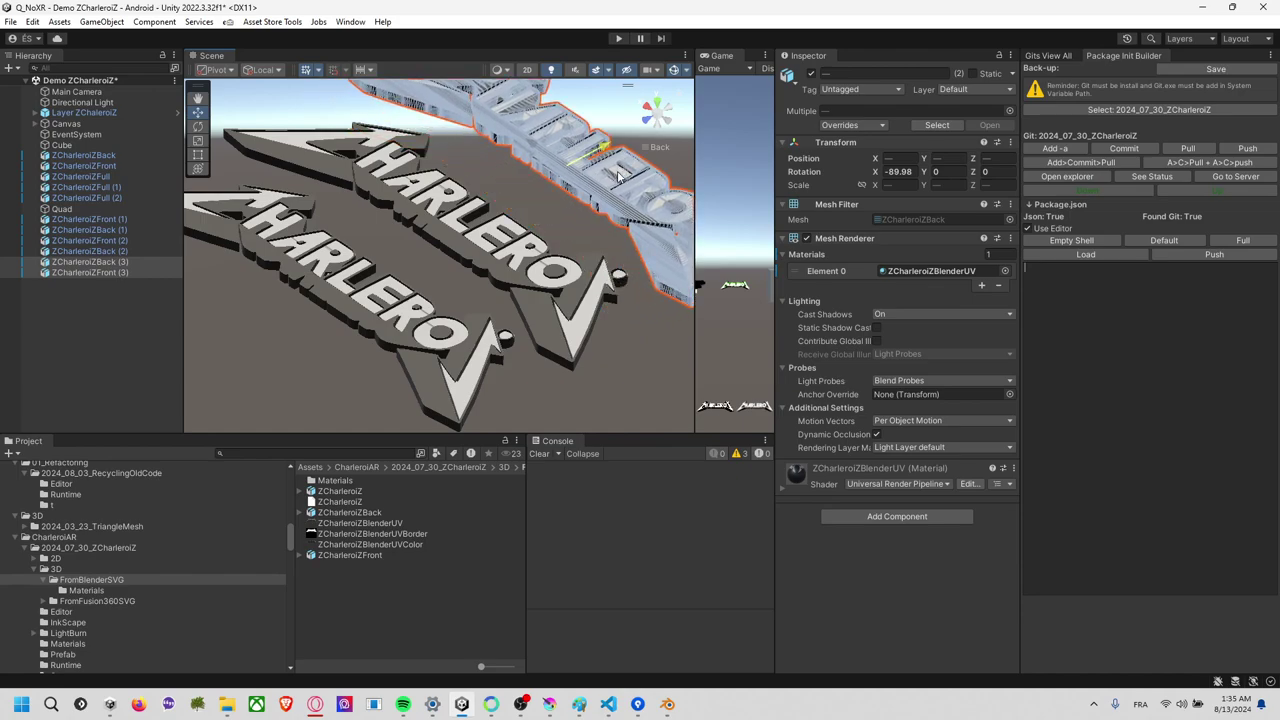
pyautogui.click(468, 212)
pyautogui.moveTo(468, 212)
pyautogui.keyDown('alt'); pyautogui.mouseDown()
pyautogui.moveTo(479, 247)
pyautogui.moveTo(385, 421)
pyautogui.mouseUp(); pyautogui.keyUp('alt')
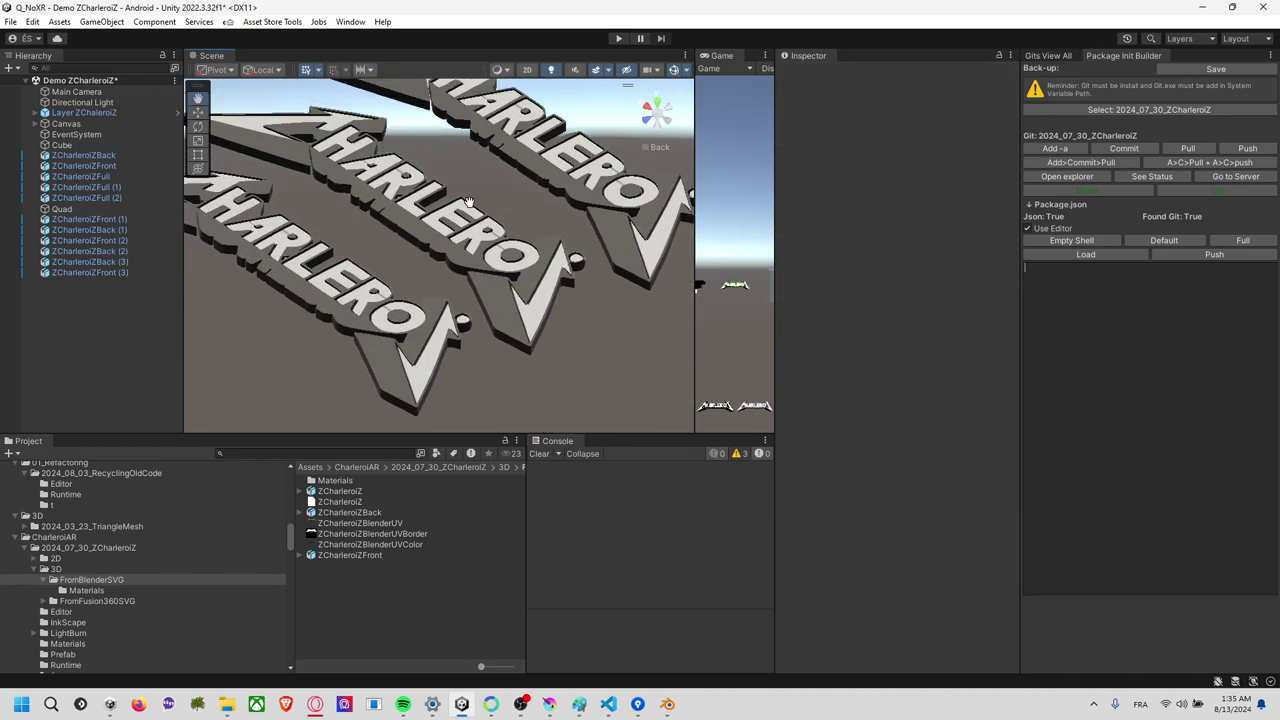
pyautogui.click(369, 525)
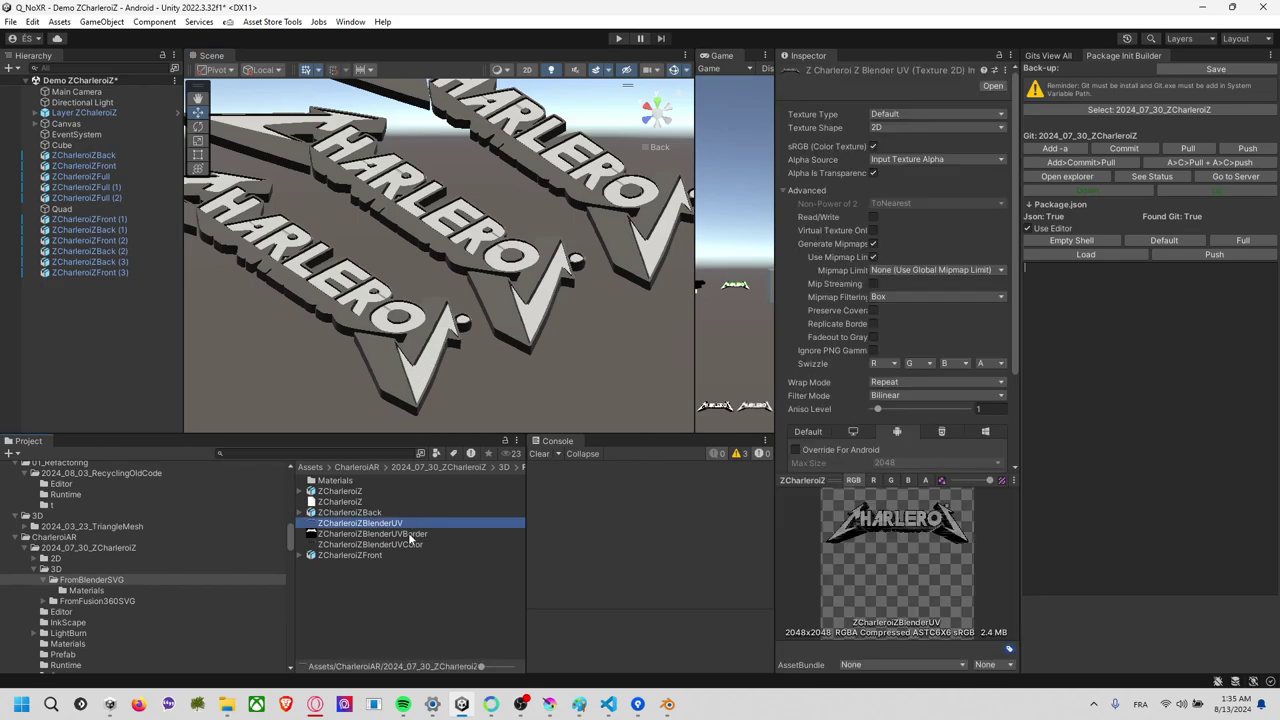
# Try dragging the BlenderUV texture onto the logo meshes in the Scene.
pyautogui.moveTo(410, 537); pyautogui.dragTo(510, 350)
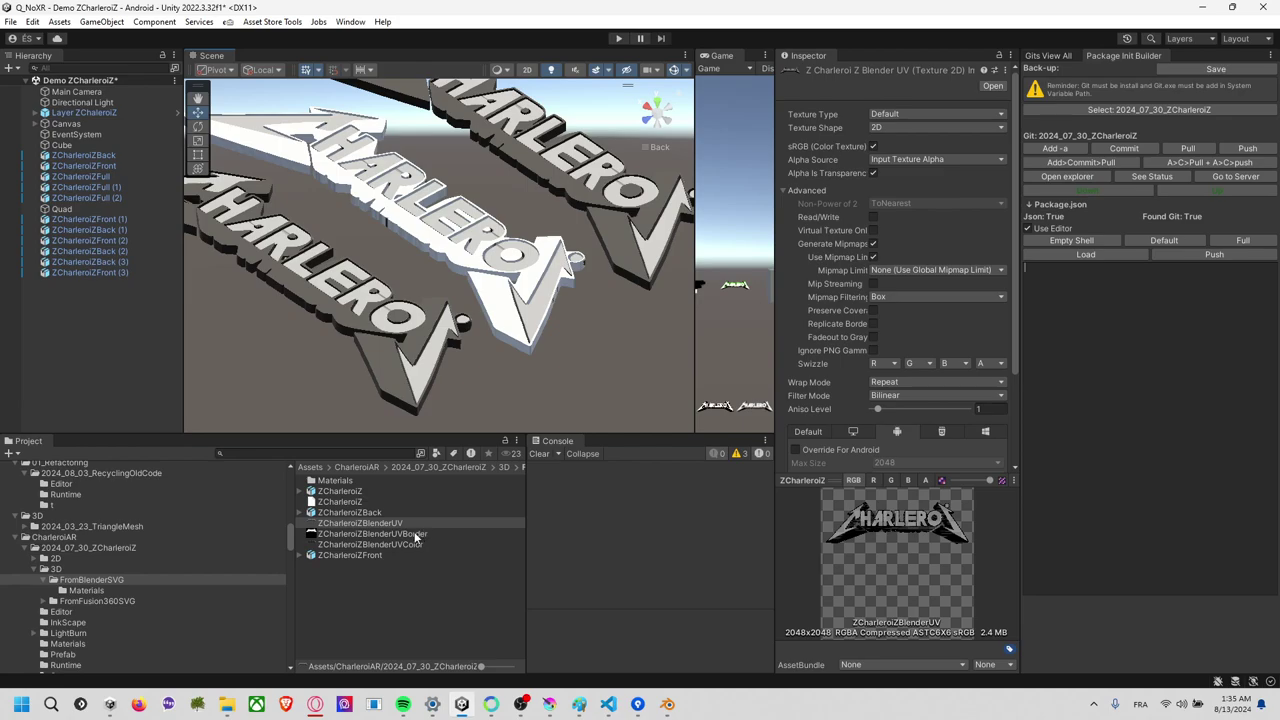
pyautogui.moveTo(415, 537); pyautogui.dragTo(566, 347)
pyautogui.moveTo(402, 544)
pyautogui.mouseDown()
pyautogui.moveTo(619, 260)
pyautogui.moveTo(614, 286)
pyautogui.mouseUp()
pyautogui.moveTo(610, 299); pyautogui.dragTo(588, 321, button='right')
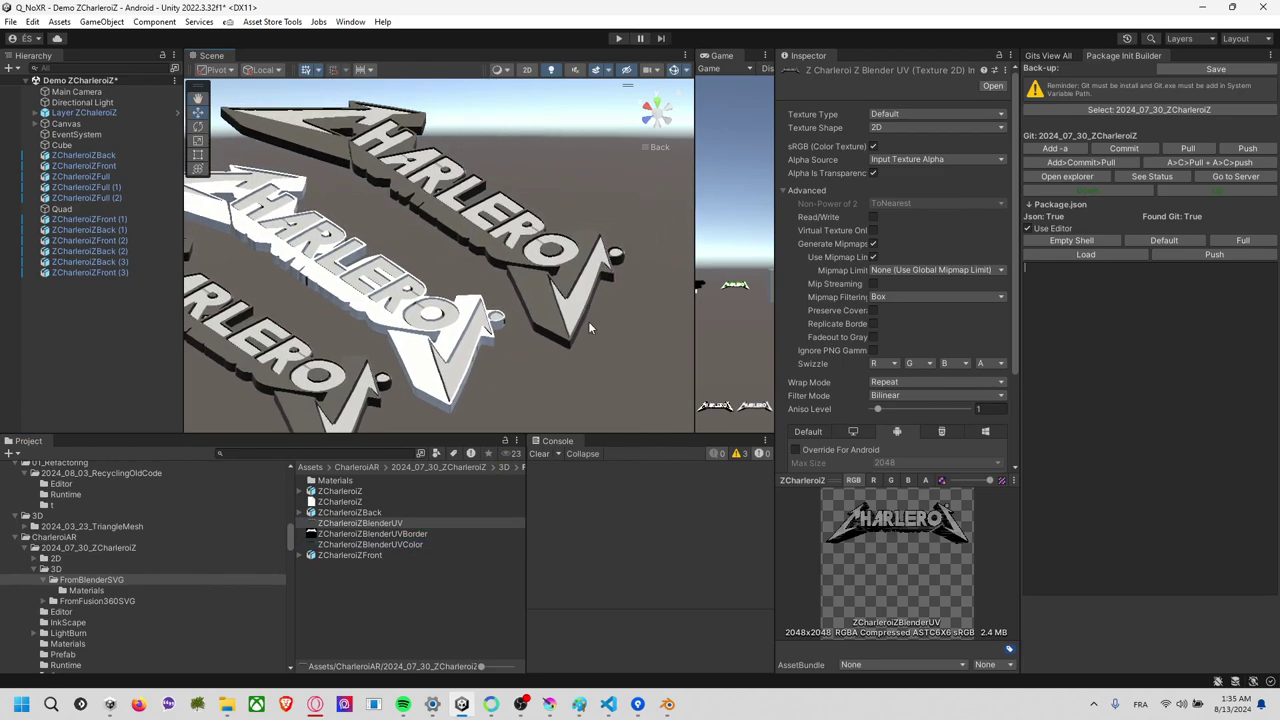
# Apply UVColor to the top logo and UVBorder to the middle logo, then select all three materials.
pyautogui.doubleClick(366, 481)
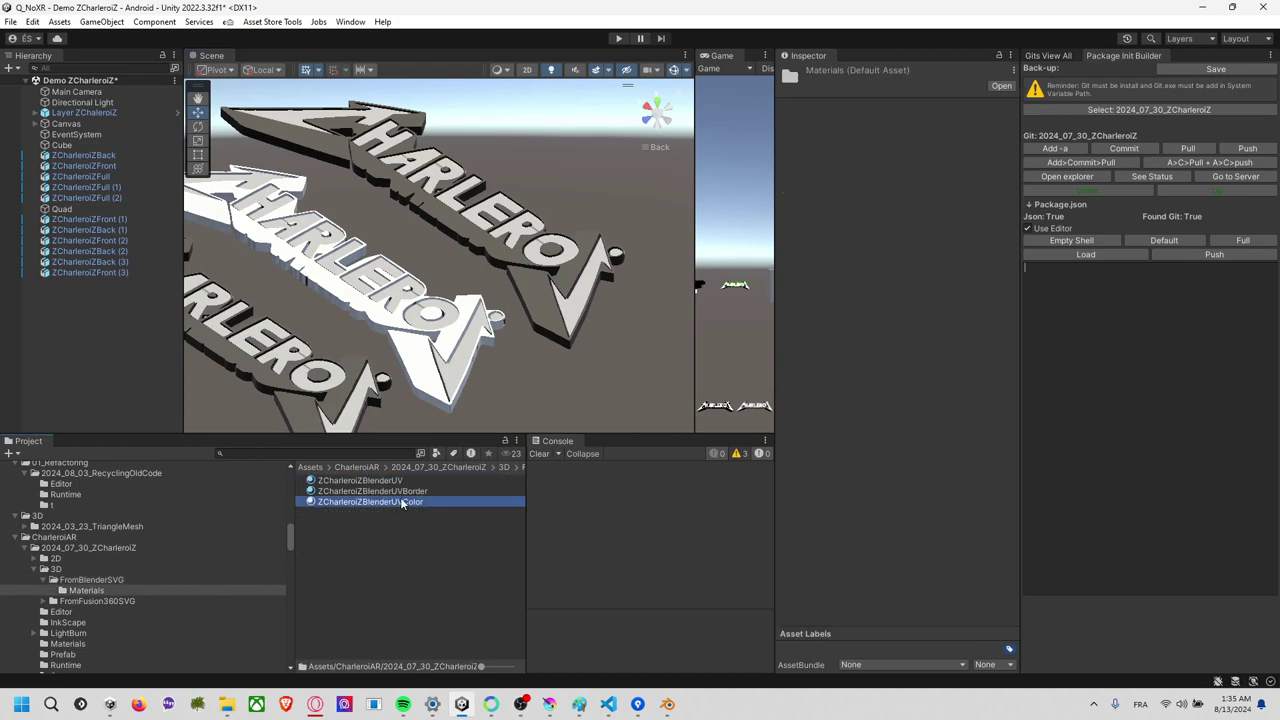
pyautogui.moveTo(372, 501); pyautogui.dragTo(590, 270)
pyautogui.moveTo(407, 497); pyautogui.dragTo(445, 378)
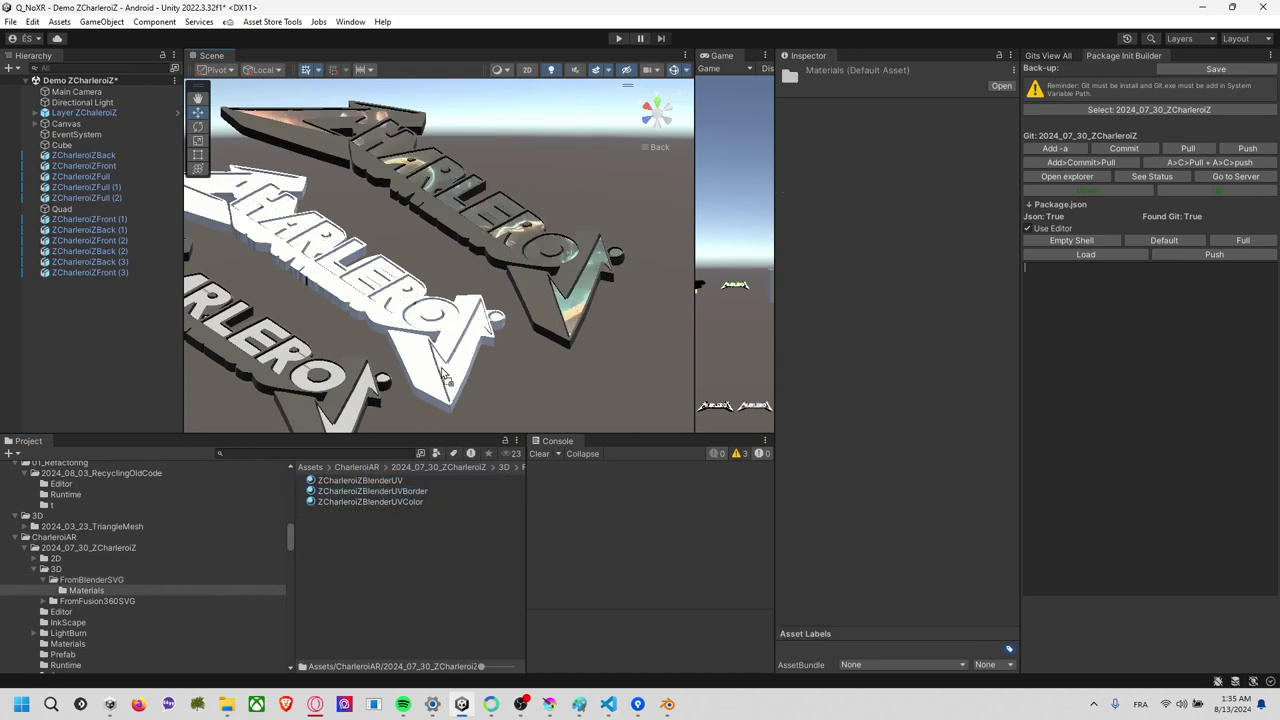
pyautogui.moveTo(445, 378); pyautogui.dragTo(445, 348, button='right')
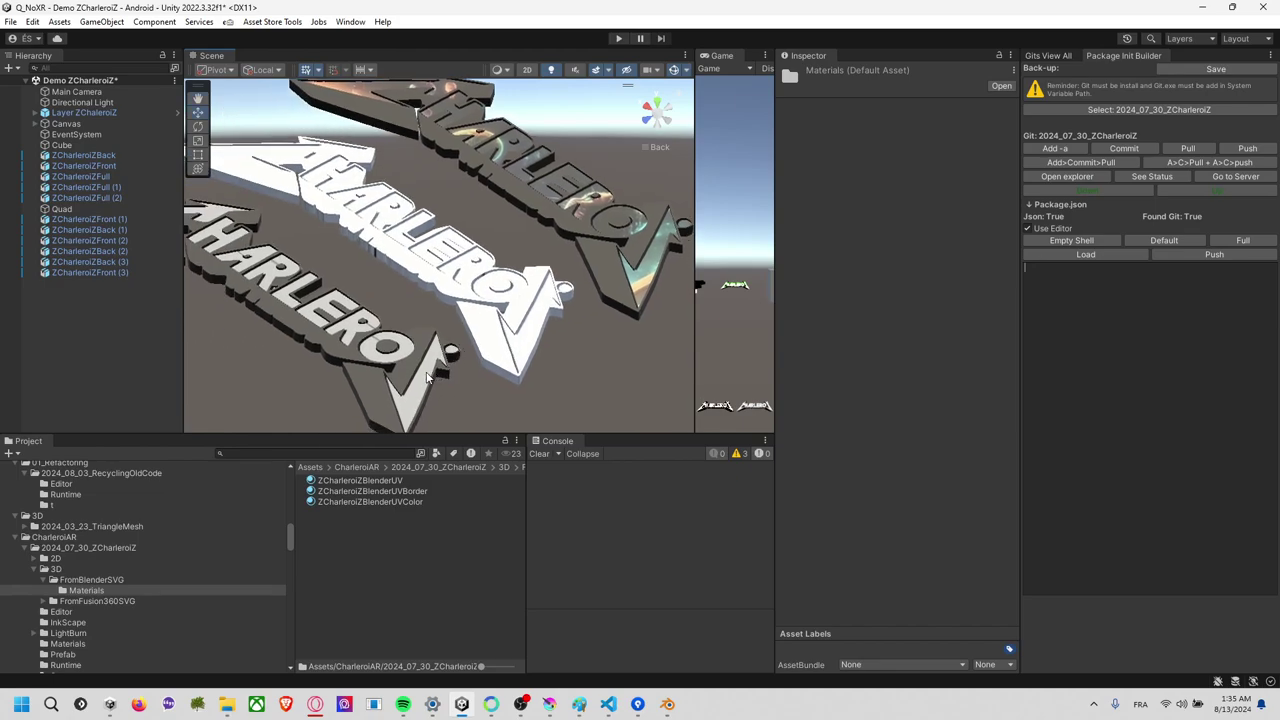
pyautogui.click(388, 501)
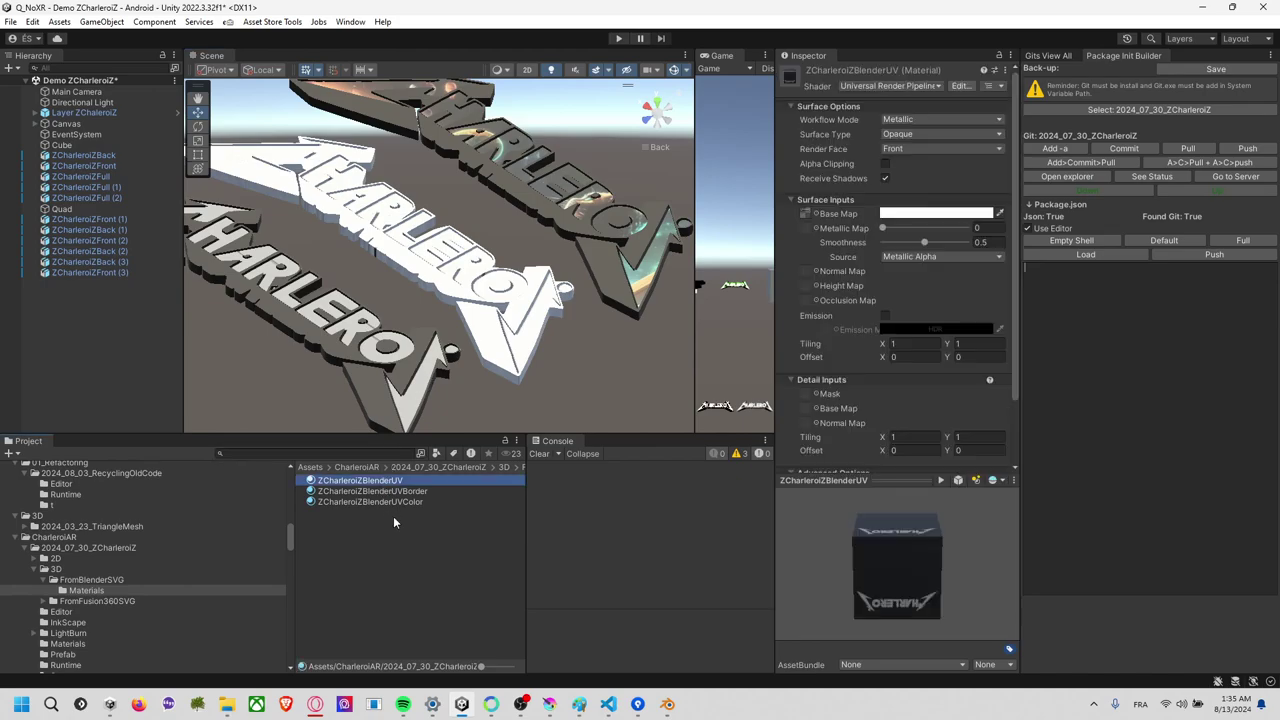
pyautogui.keyDown('shift'); pyautogui.click(402, 481); pyautogui.keyUp('shift')
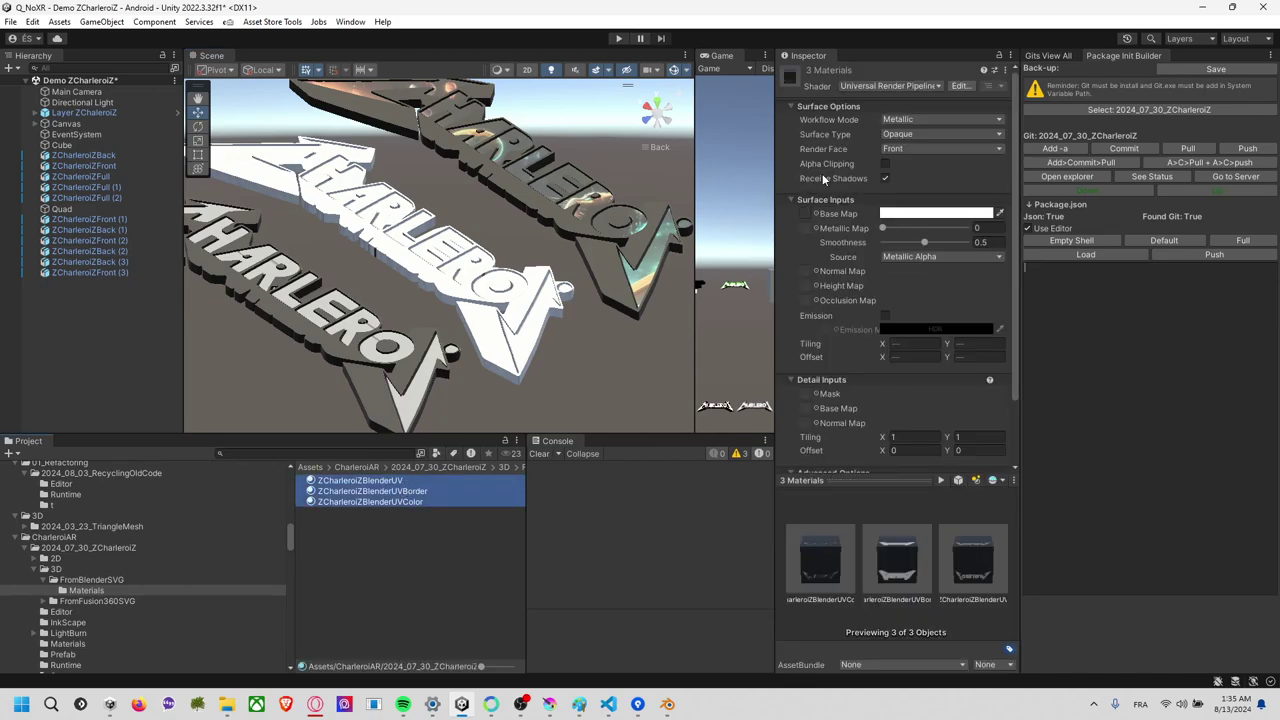
pyautogui.click(914, 87)
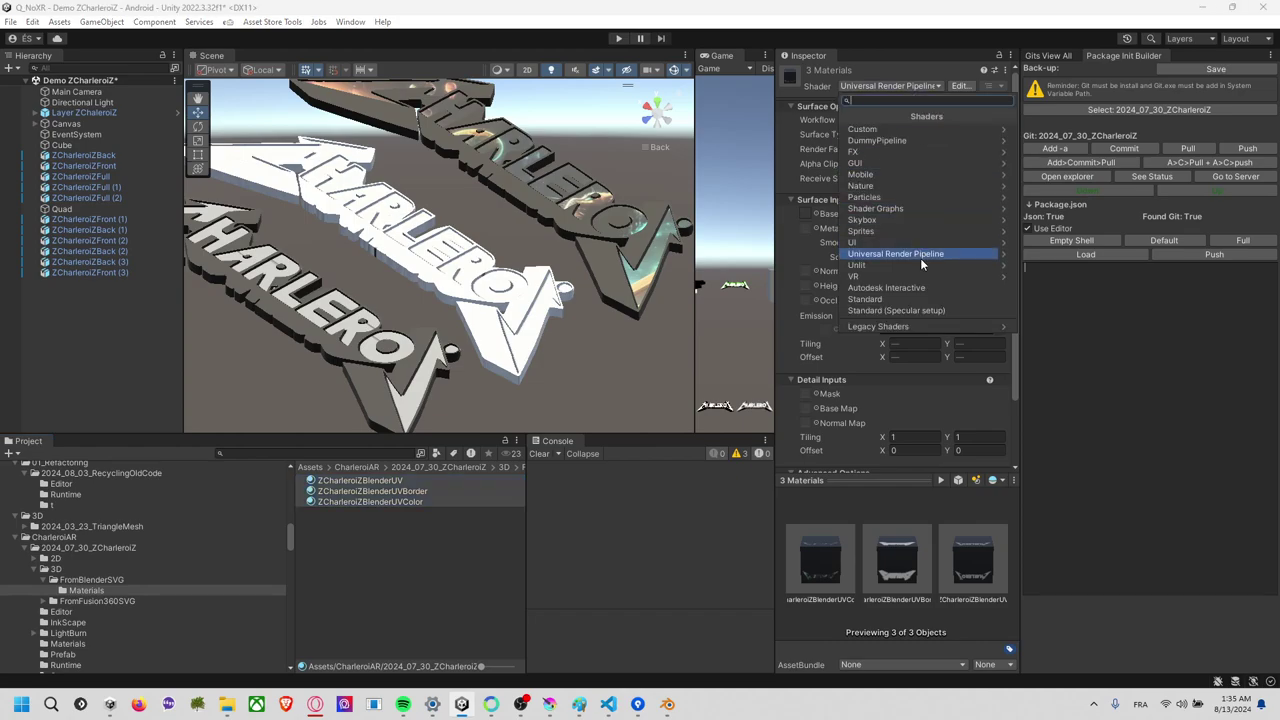
pyautogui.moveTo(926, 116)
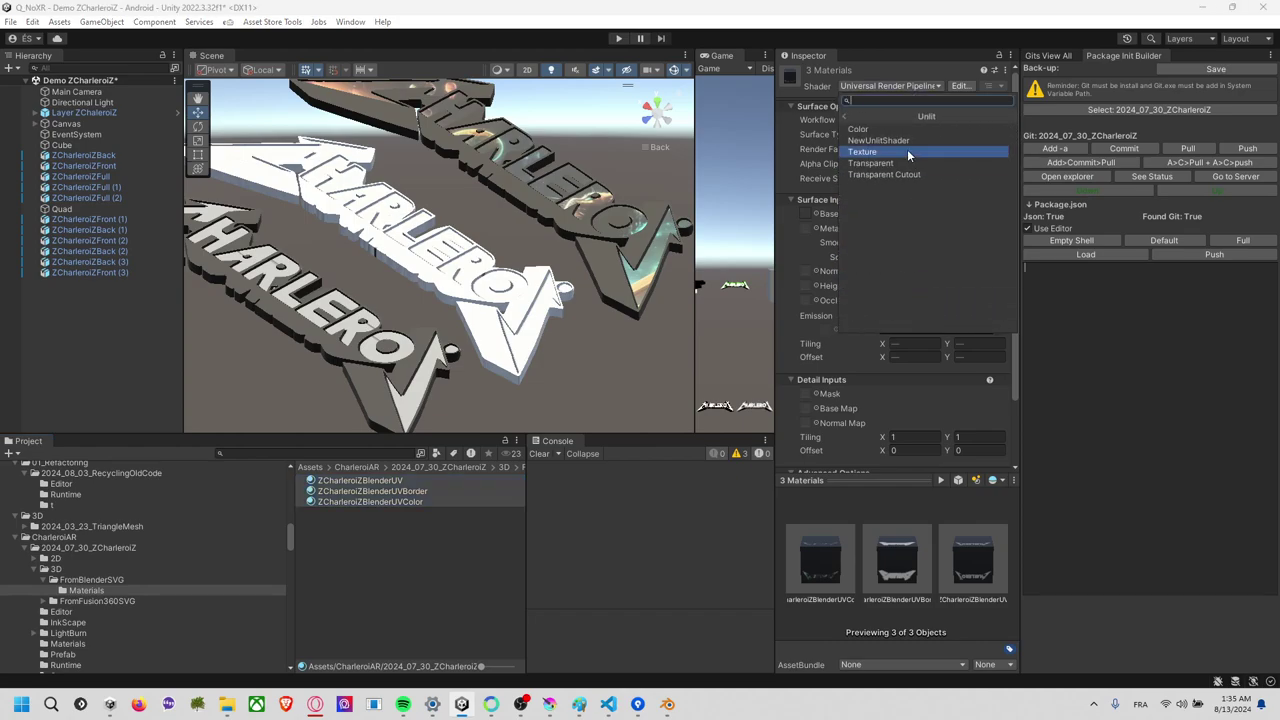
# Switch the three BlenderUV materials to Unlit/Texture and orbit around the logos to inspect them.
pyautogui.click(905, 147)
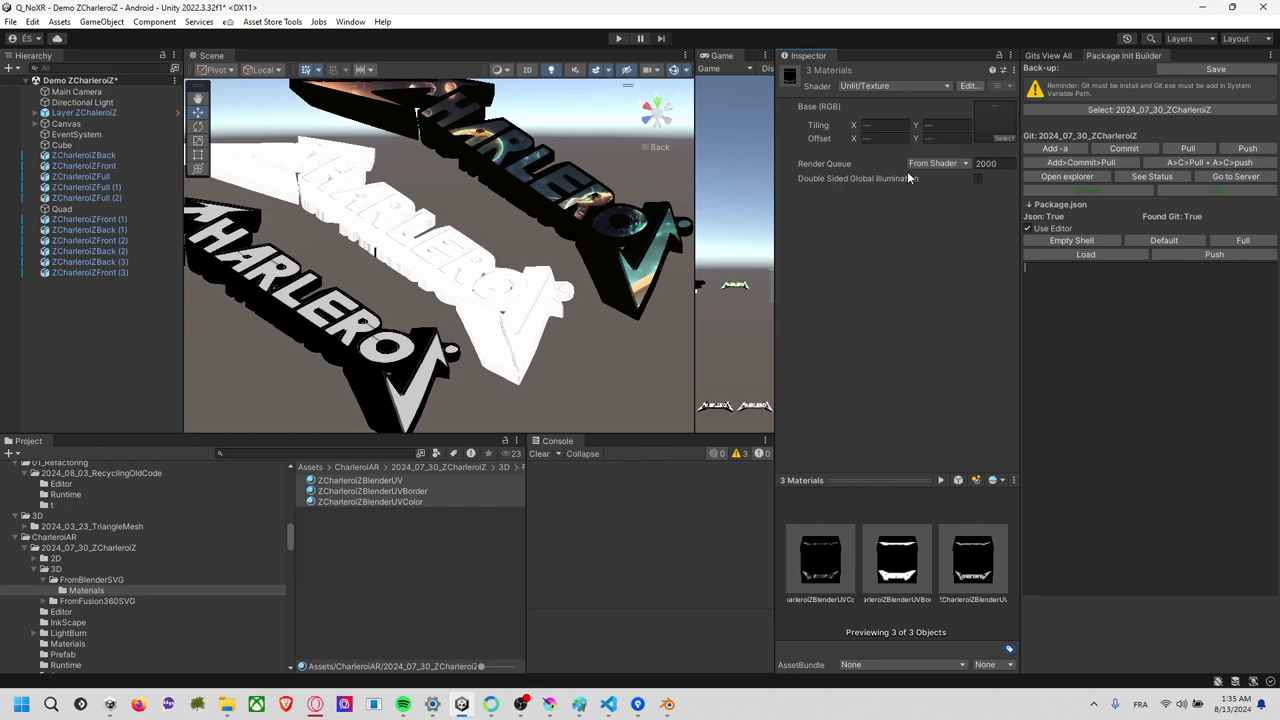
pyautogui.click(600, 350)
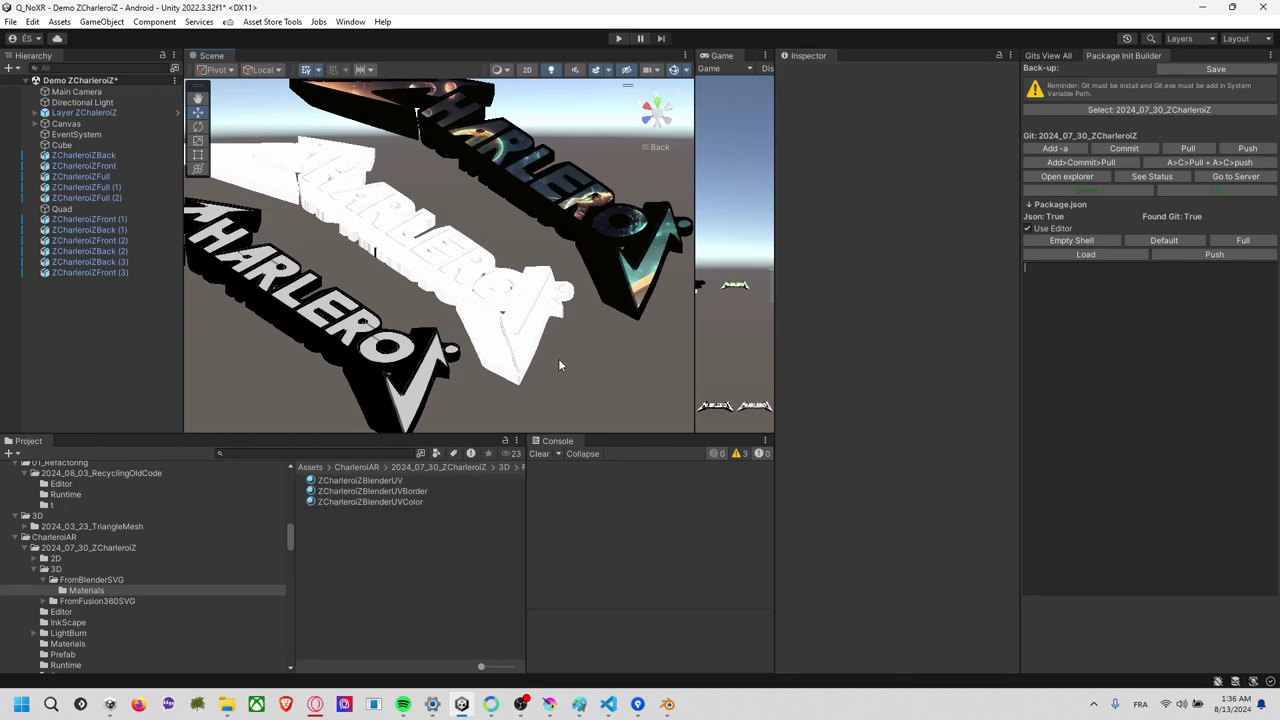
pyautogui.moveTo(558, 358)
pyautogui.keyDown('alt'); pyautogui.mouseDown()
pyautogui.moveTo(622, 245)
pyautogui.moveTo(408, 237)
pyautogui.moveTo(560, 326)
pyautogui.mouseUp(); pyautogui.keyUp('alt')
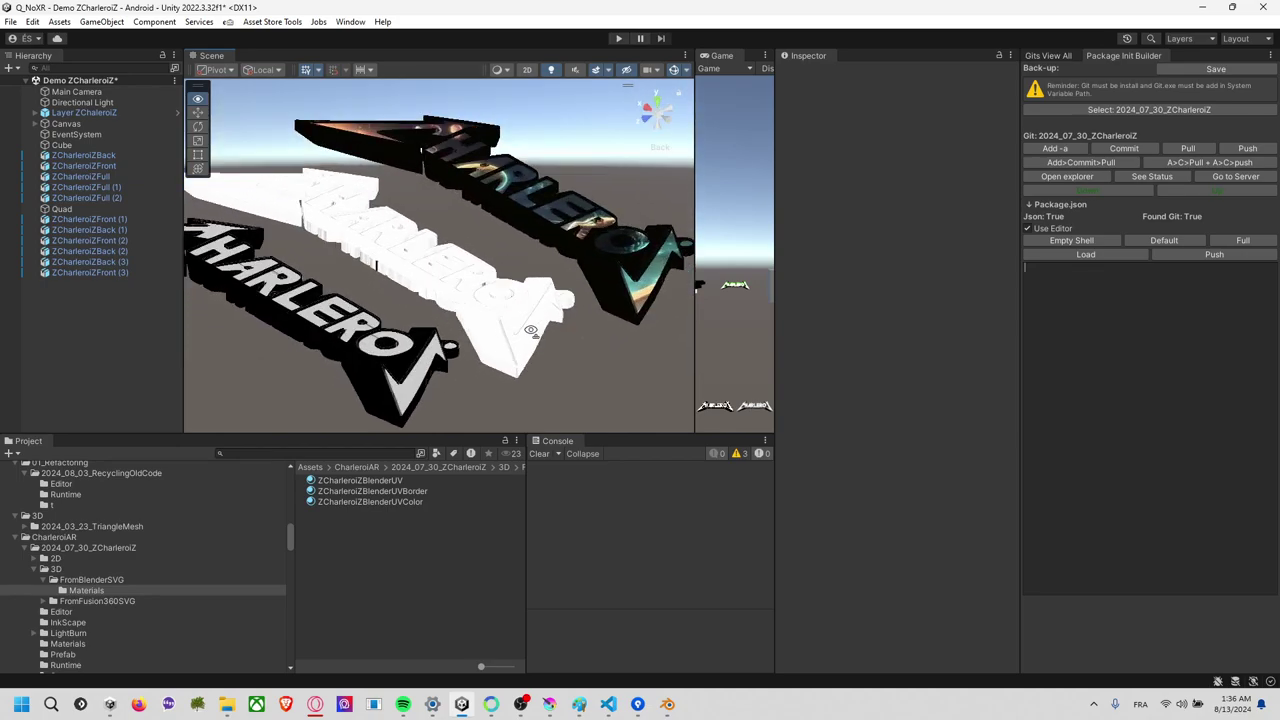
pyautogui.click(622, 285)
pyautogui.keyDown('alt'); pyautogui.moveTo(622, 285); pyautogui.dragTo(568, 158); pyautogui.keyUp('alt')
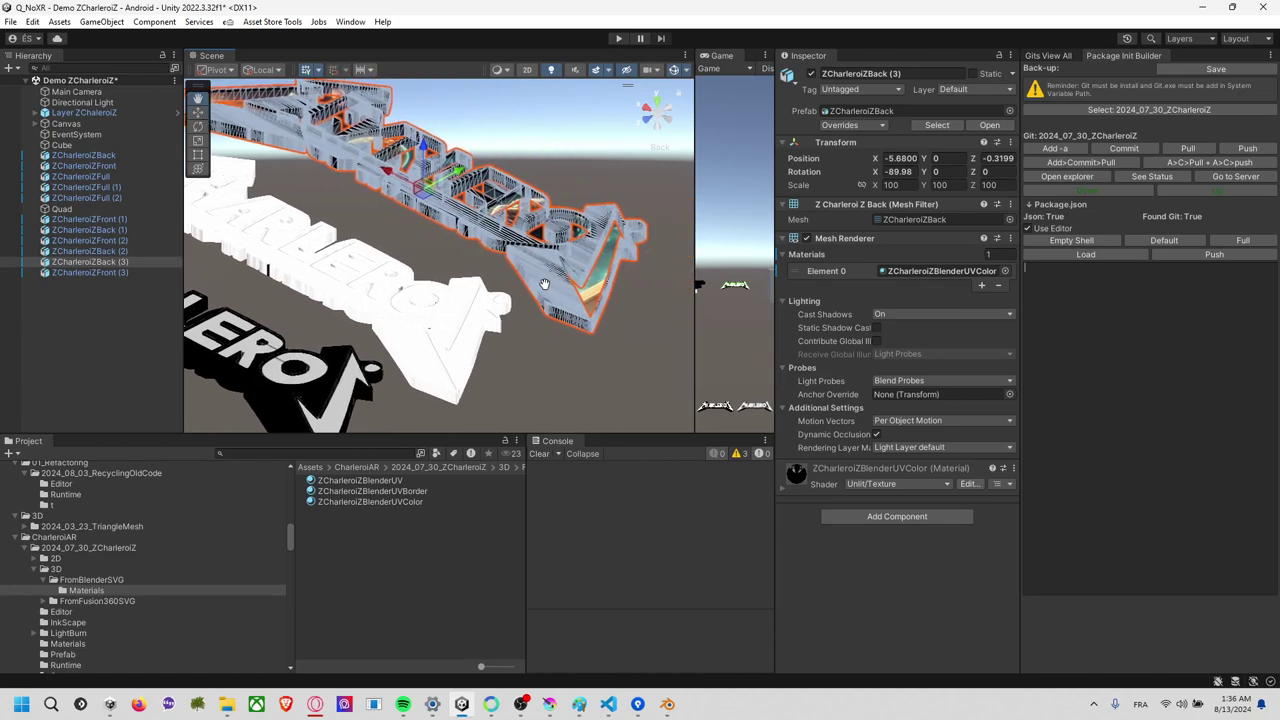
pyautogui.click(553, 190)
# Zoom in and out on the logos, then reselect all three materials.
pyautogui.scroll(3, 553, 190)
pyautogui.scroll(3, 520, 197)
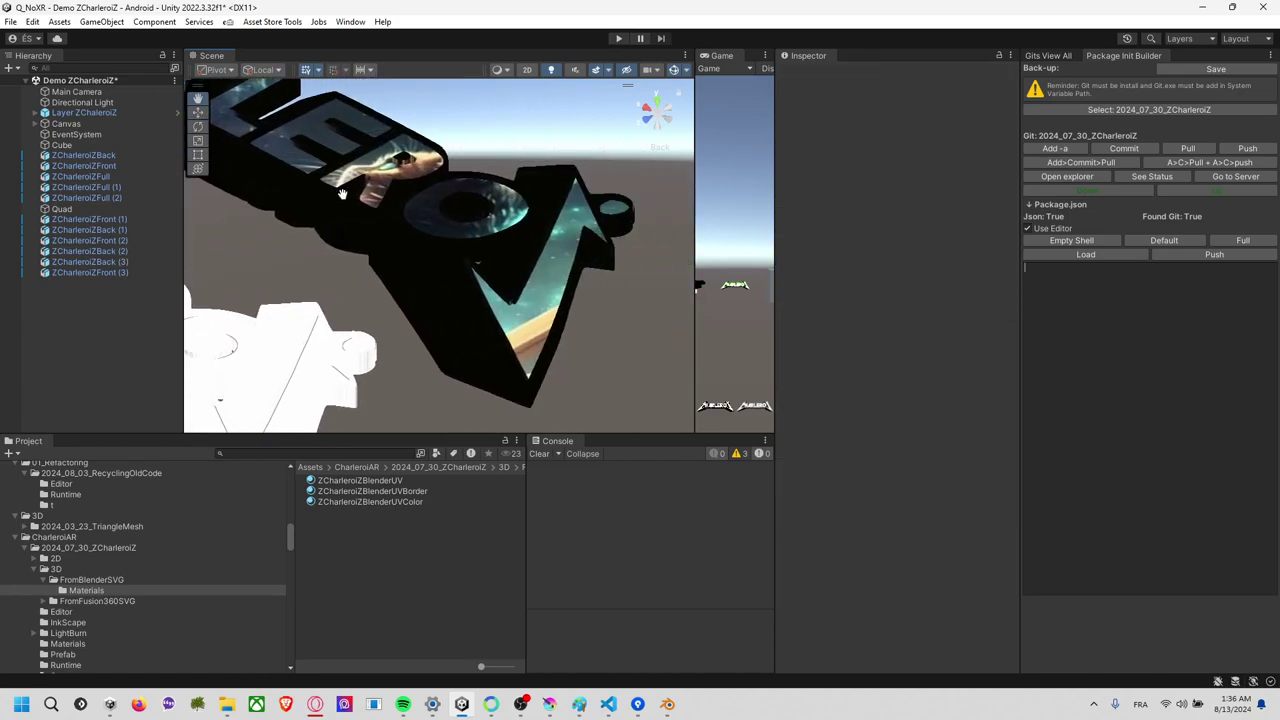
pyautogui.scroll(2, 480, 205)
pyautogui.scroll(-3, 560, 280)
pyautogui.scroll(-2, 596, 308)
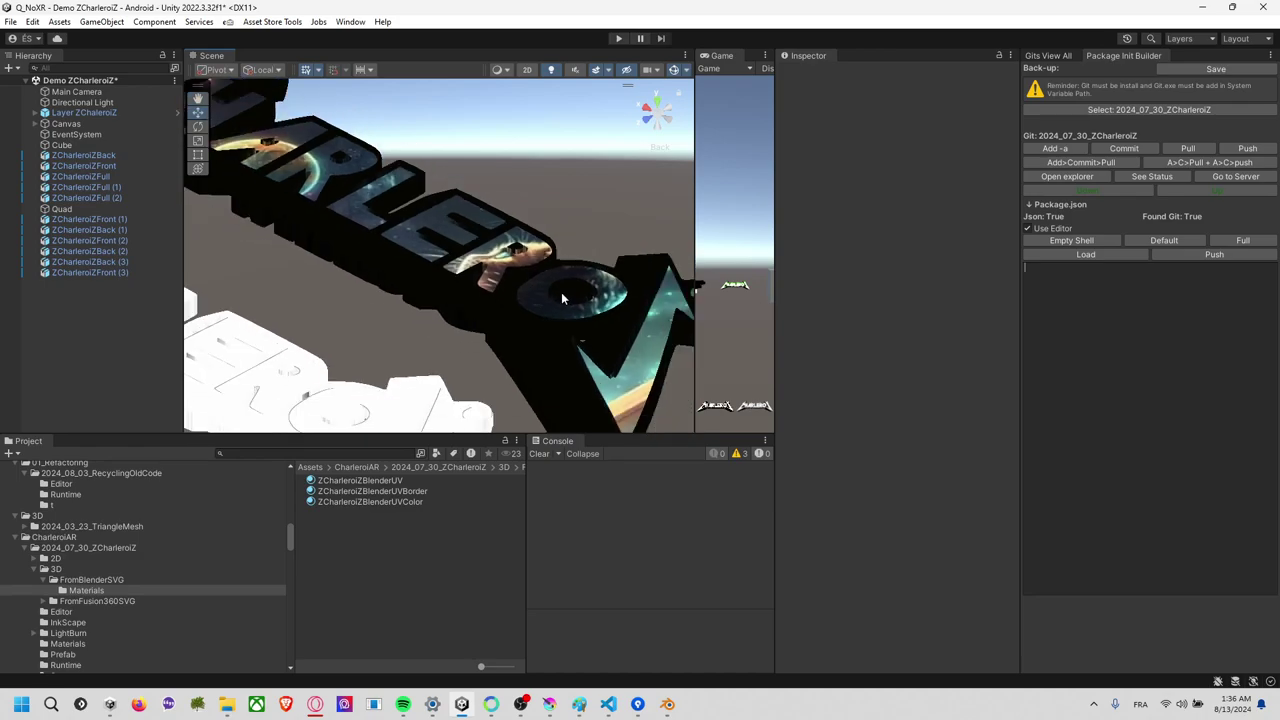
pyautogui.scroll(-2, 560, 300)
pyautogui.scroll(-2, 522, 293)
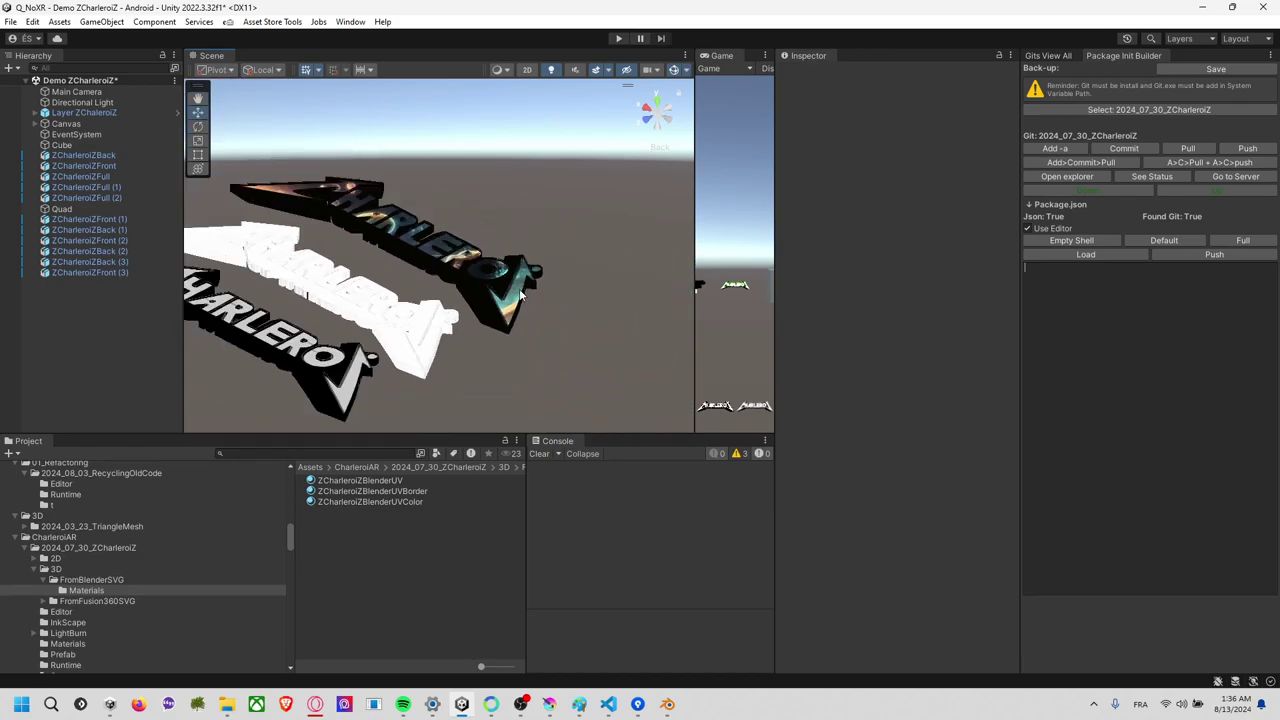
pyautogui.keyDown('shift'); pyautogui.click(436, 500); pyautogui.keyUp('shift')
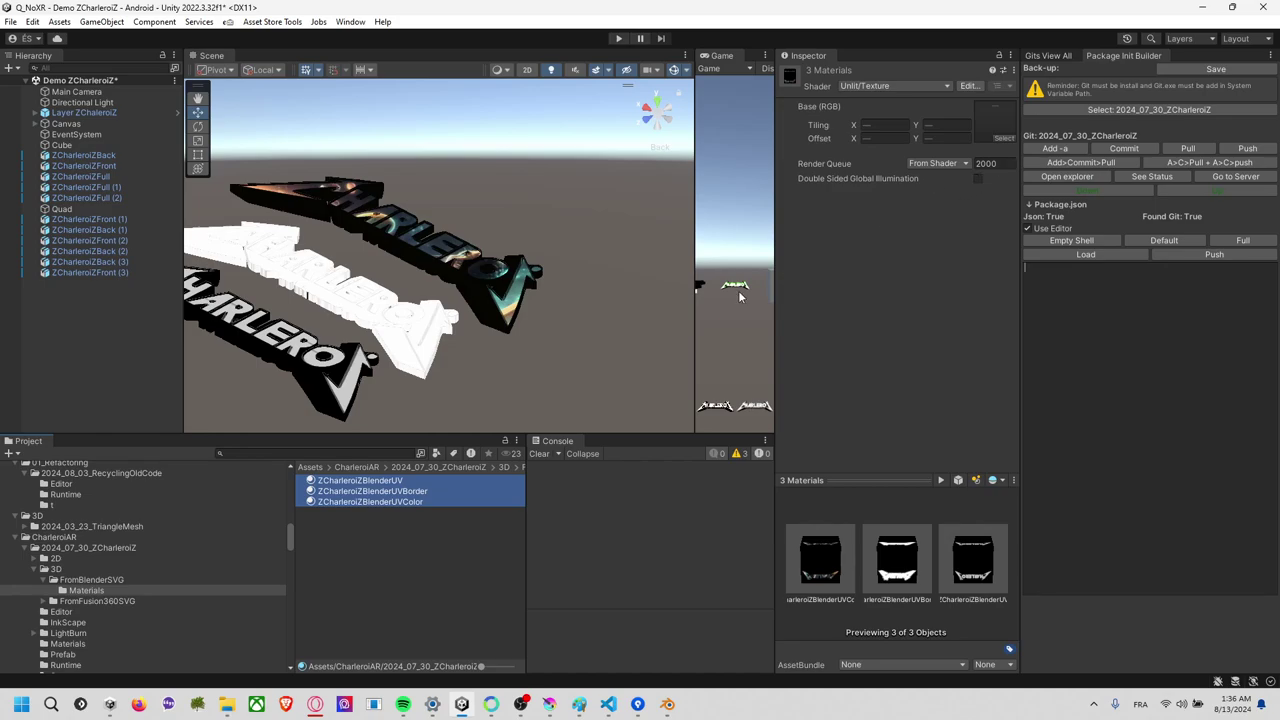
# Select the BlenderUV, UVBorder and UVColor materials together in the Project panel.
pyautogui.click(410, 500)
pyautogui.keyDown('shift'); pyautogui.click(411, 480); pyautogui.keyUp('shift')
pyautogui.click(418, 492)
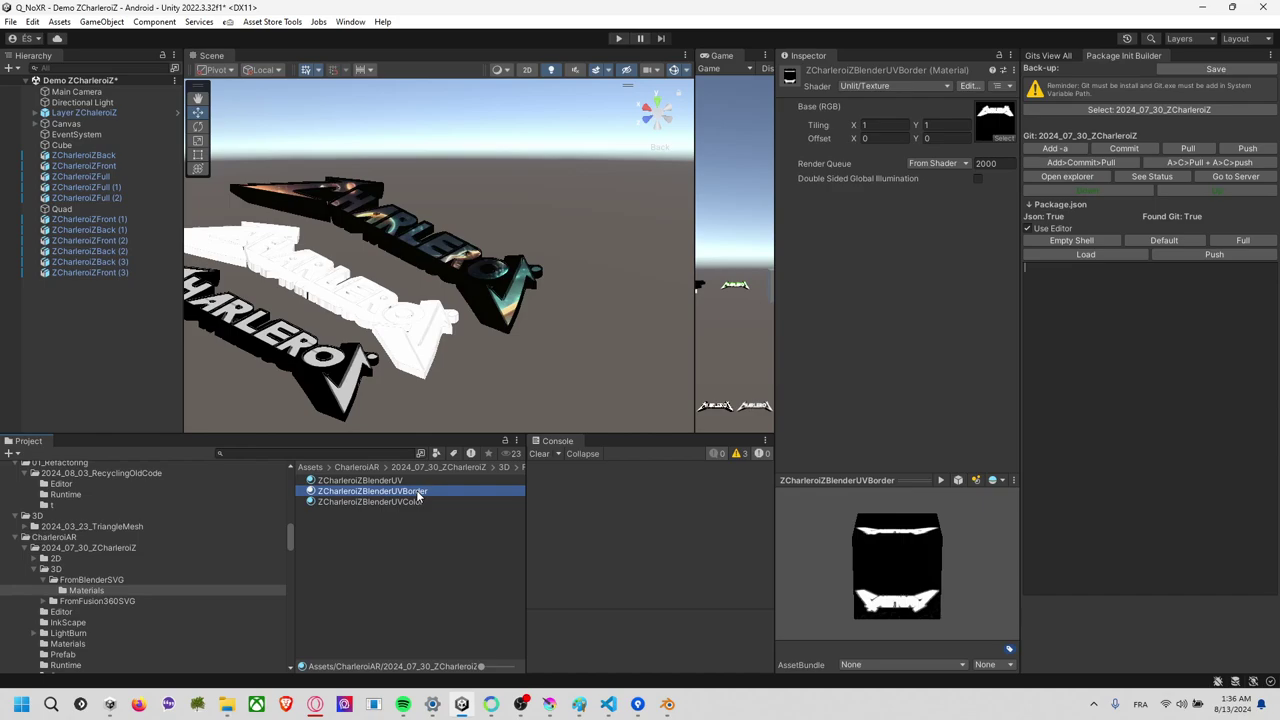
pyautogui.click(408, 502)
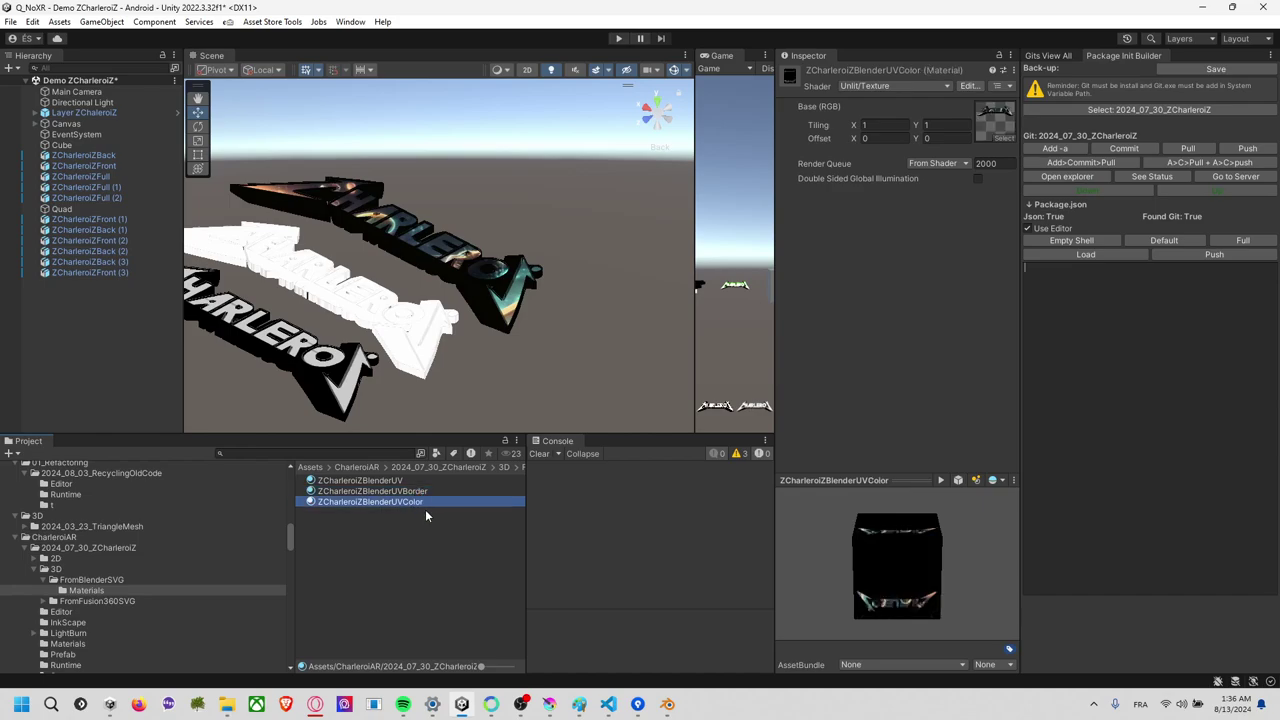
pyautogui.keyDown('shift'); pyautogui.click(405, 482); pyautogui.keyUp('shift')
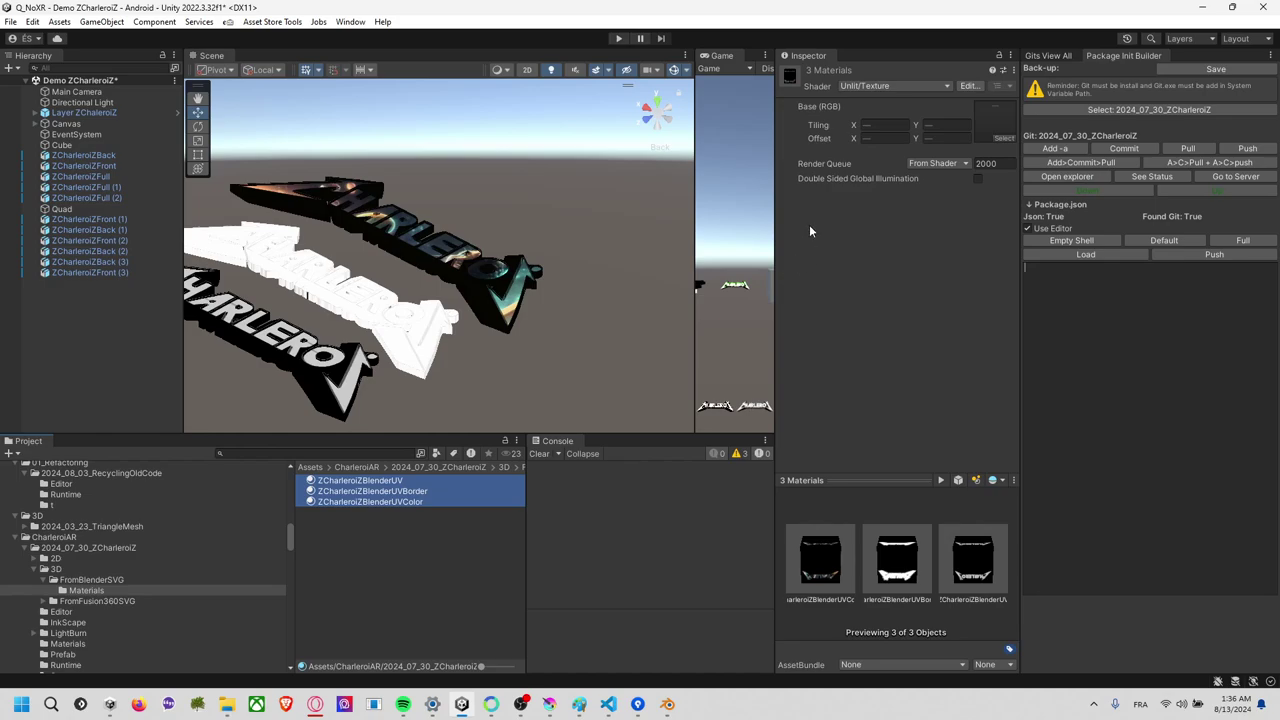
# Give the materials the URP Unlit shader, Render Face Both, and Alpha Clipping at 0.5.
pyautogui.click(888, 87)
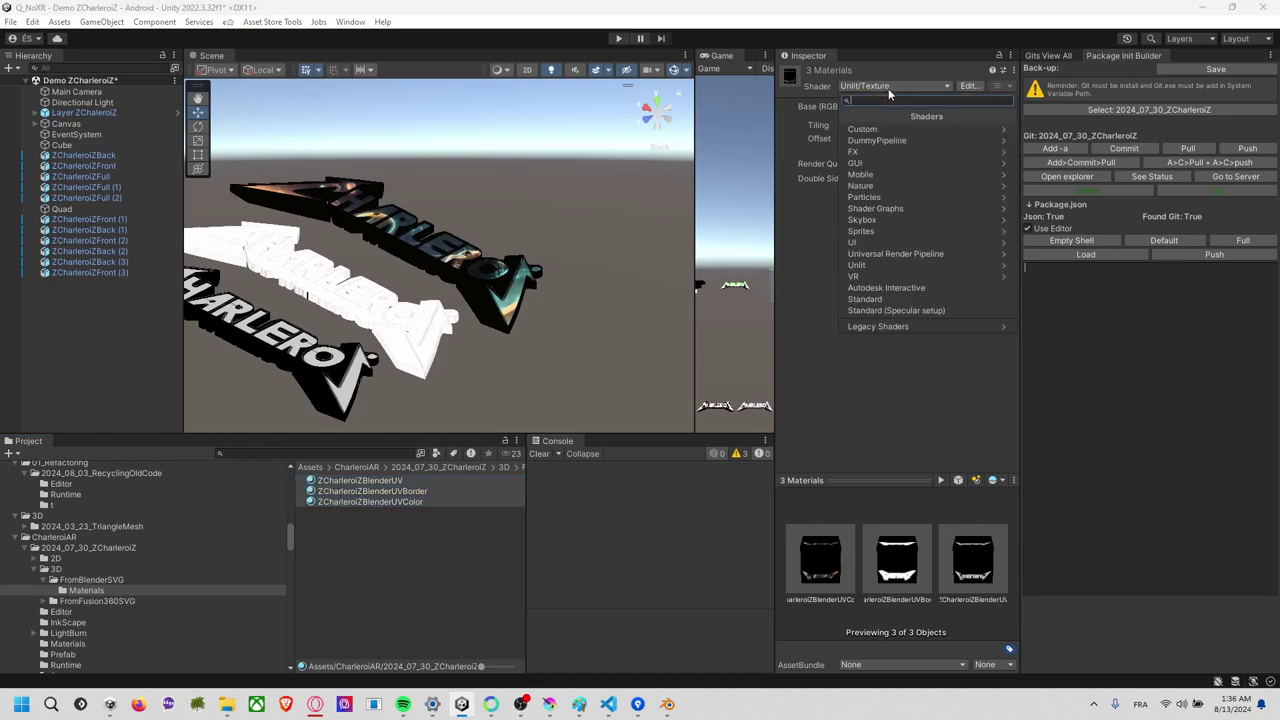
pyautogui.click(919, 256)
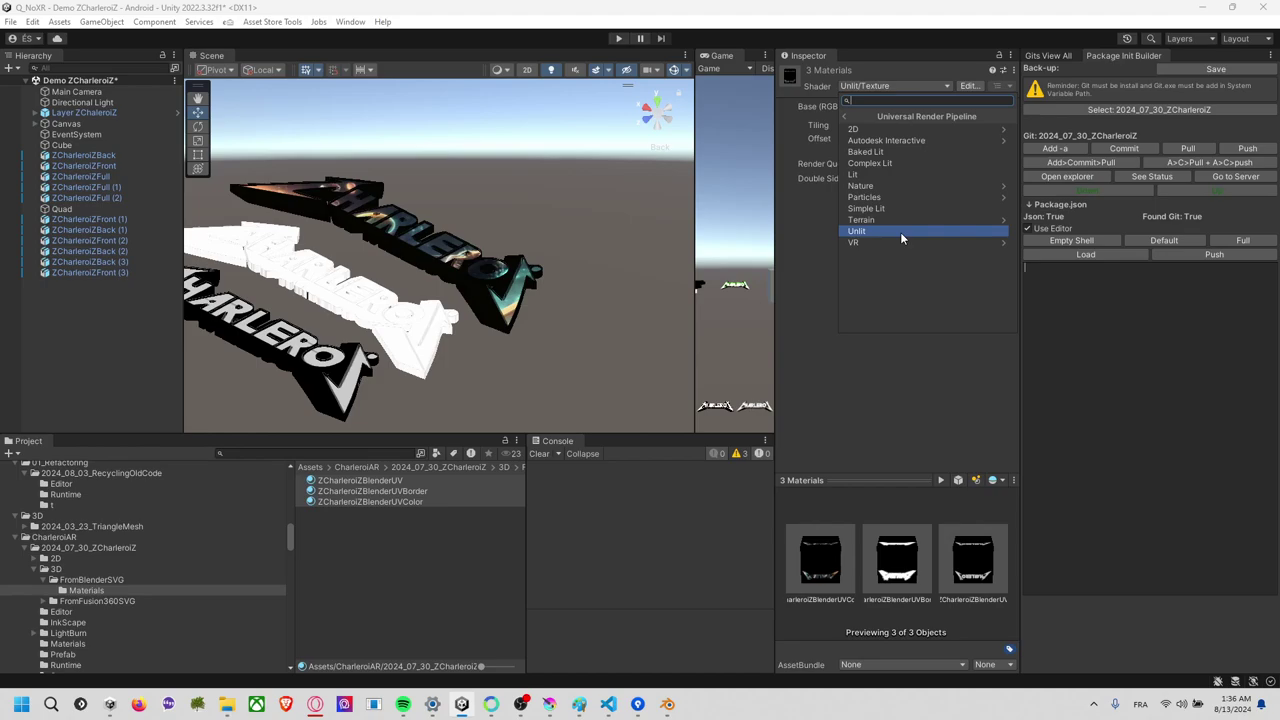
pyautogui.click(900, 232)
pyautogui.click(906, 134)
pyautogui.click(912, 148)
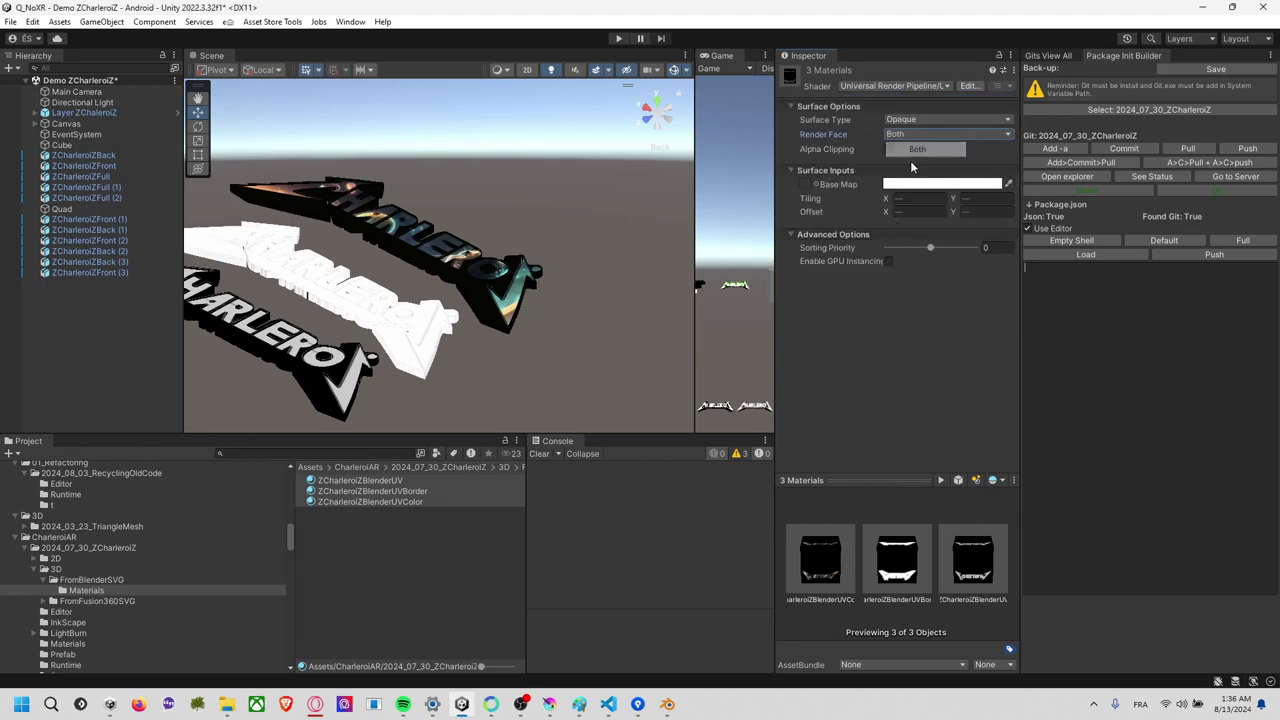
pyautogui.click(890, 149)
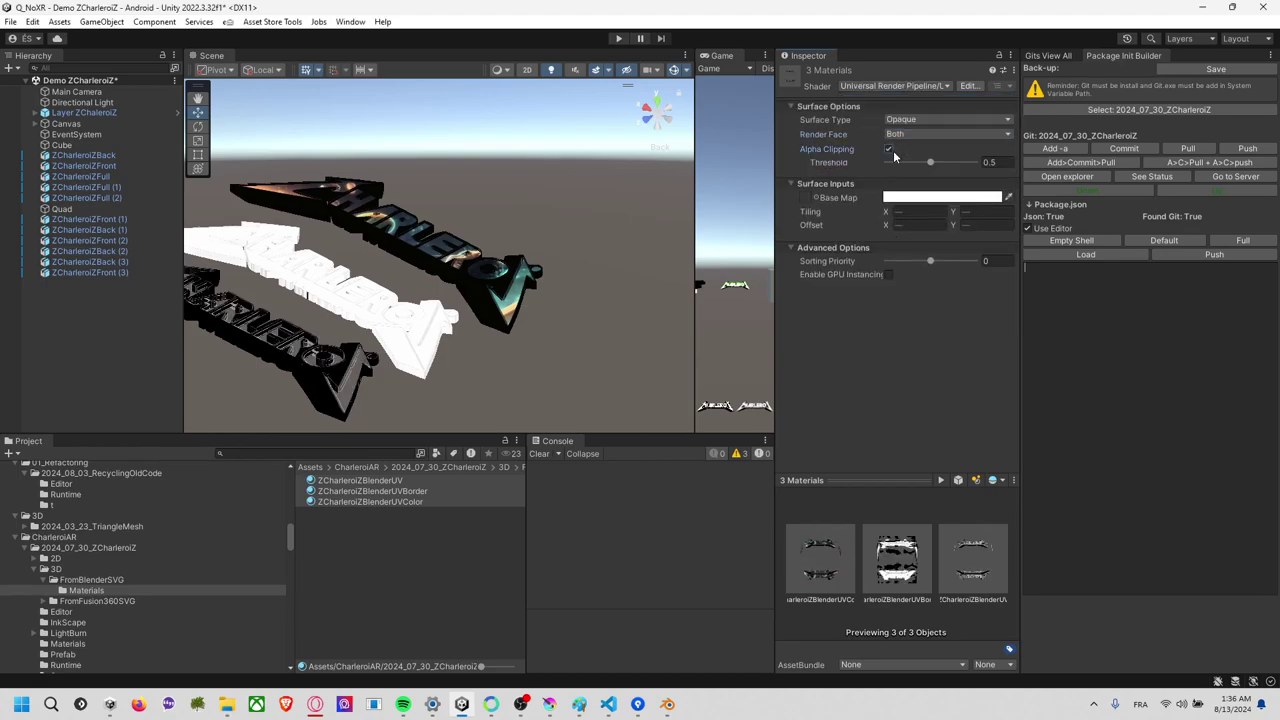
pyautogui.click(509, 370)
pyautogui.keyDown('alt'); pyautogui.moveTo(443, 372); pyautogui.dragTo(547, 294); pyautogui.keyUp('alt')
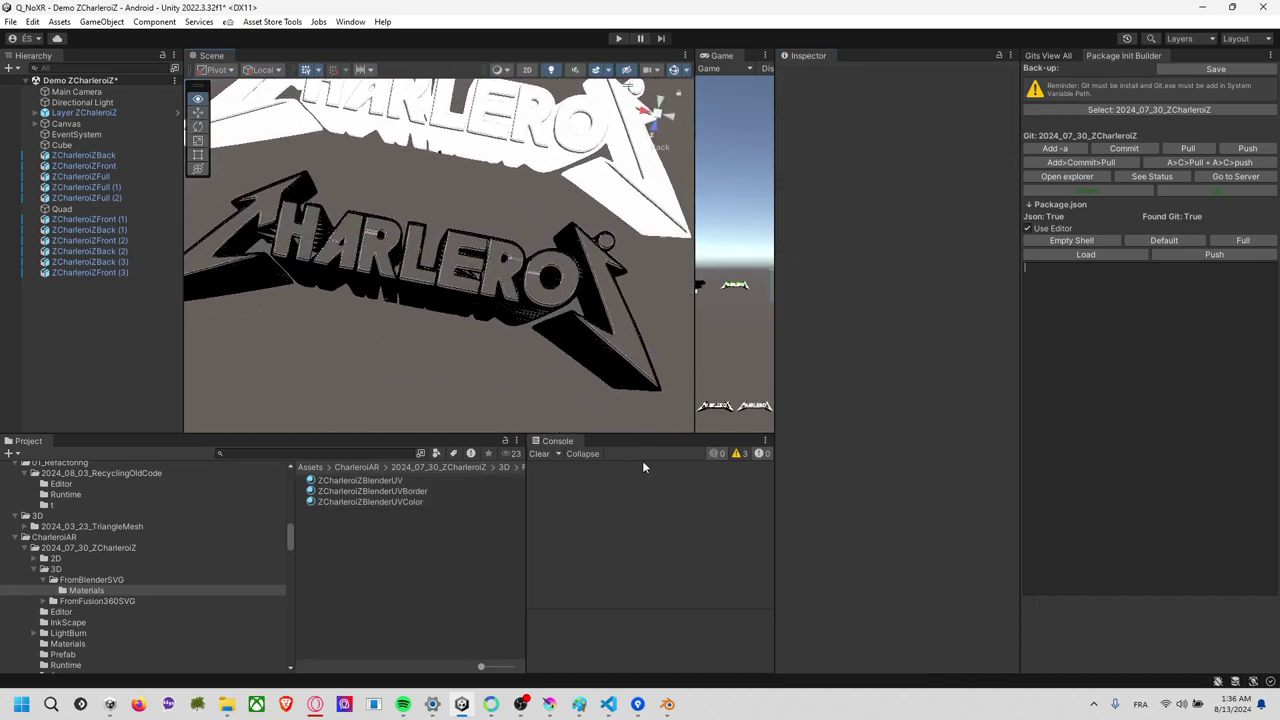
# Orbit and zoom in around the black CHARLEROI logo.
pyautogui.moveTo(547, 294)
pyautogui.keyDown('alt'); pyautogui.mouseDown()
pyautogui.moveTo(663, 387)
pyautogui.moveTo(575, 346)
pyautogui.mouseUp(); pyautogui.keyUp('alt')
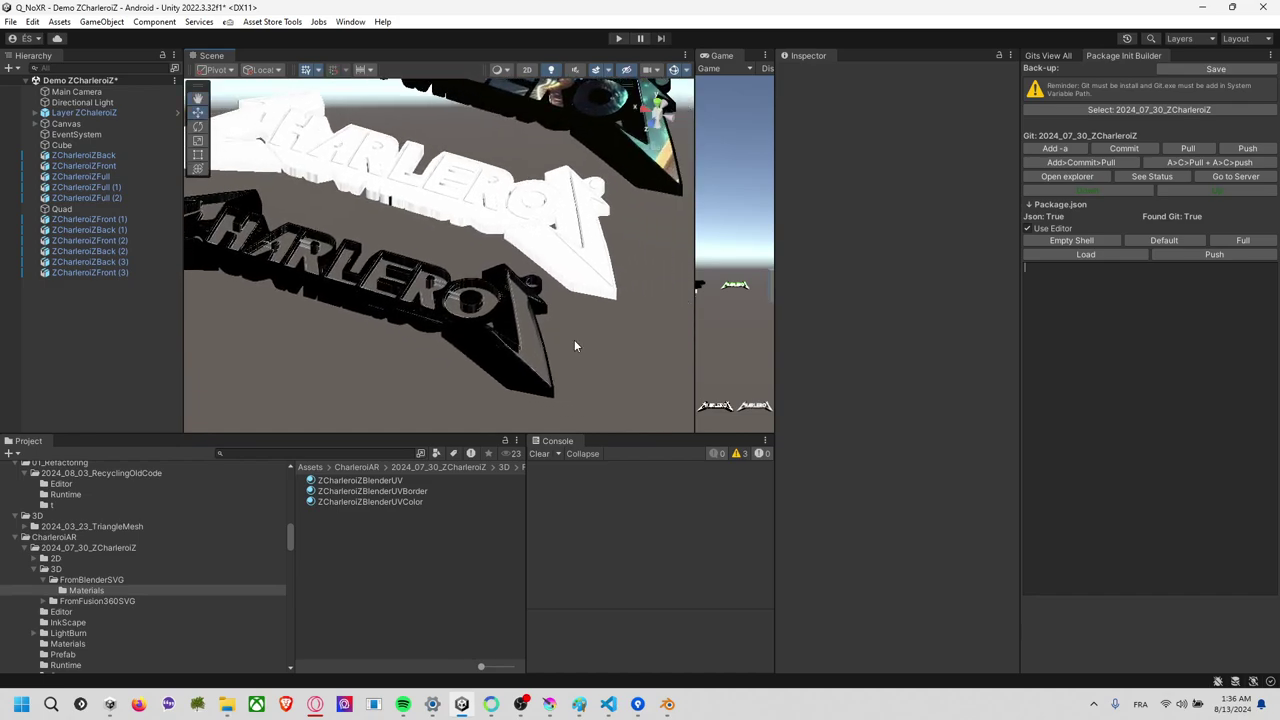
pyautogui.click(488, 281)
pyautogui.click(610, 374)
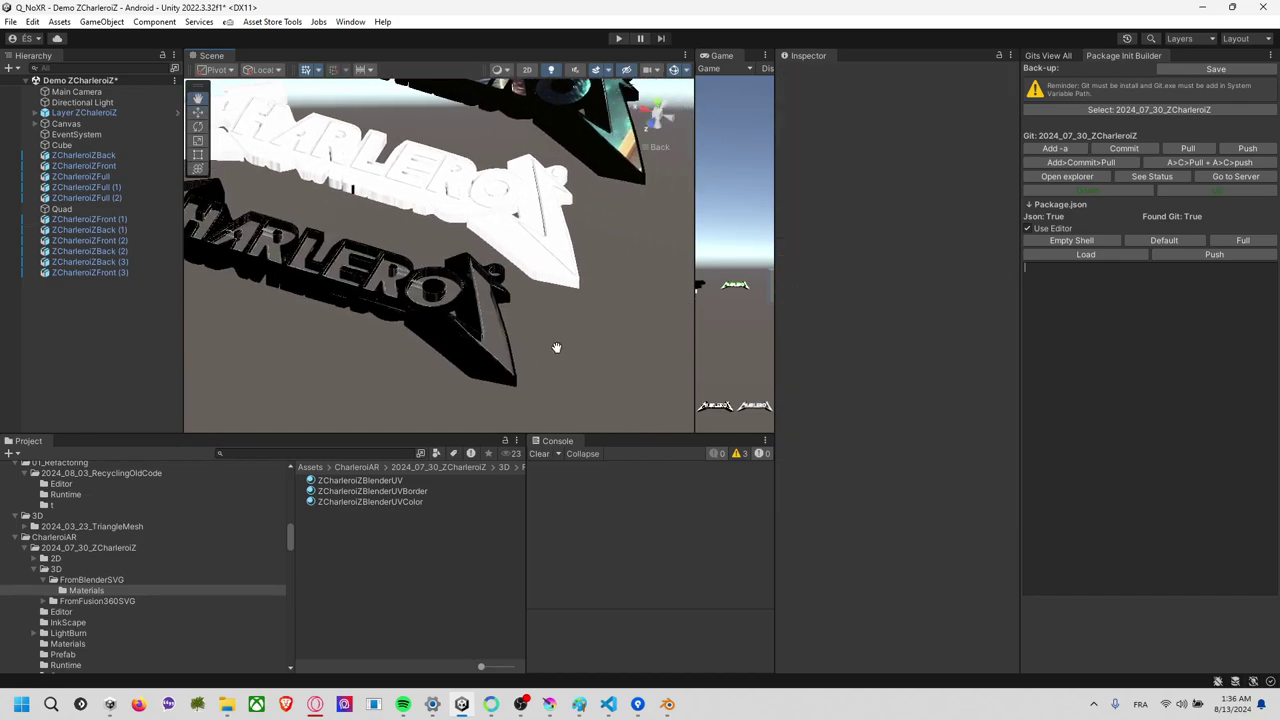
pyautogui.moveTo(610, 374)
pyautogui.keyDown('alt'); pyautogui.mouseDown()
pyautogui.moveTo(535, 332)
pyautogui.moveTo(487, 284)
pyautogui.mouseUp(); pyautogui.keyUp('alt')
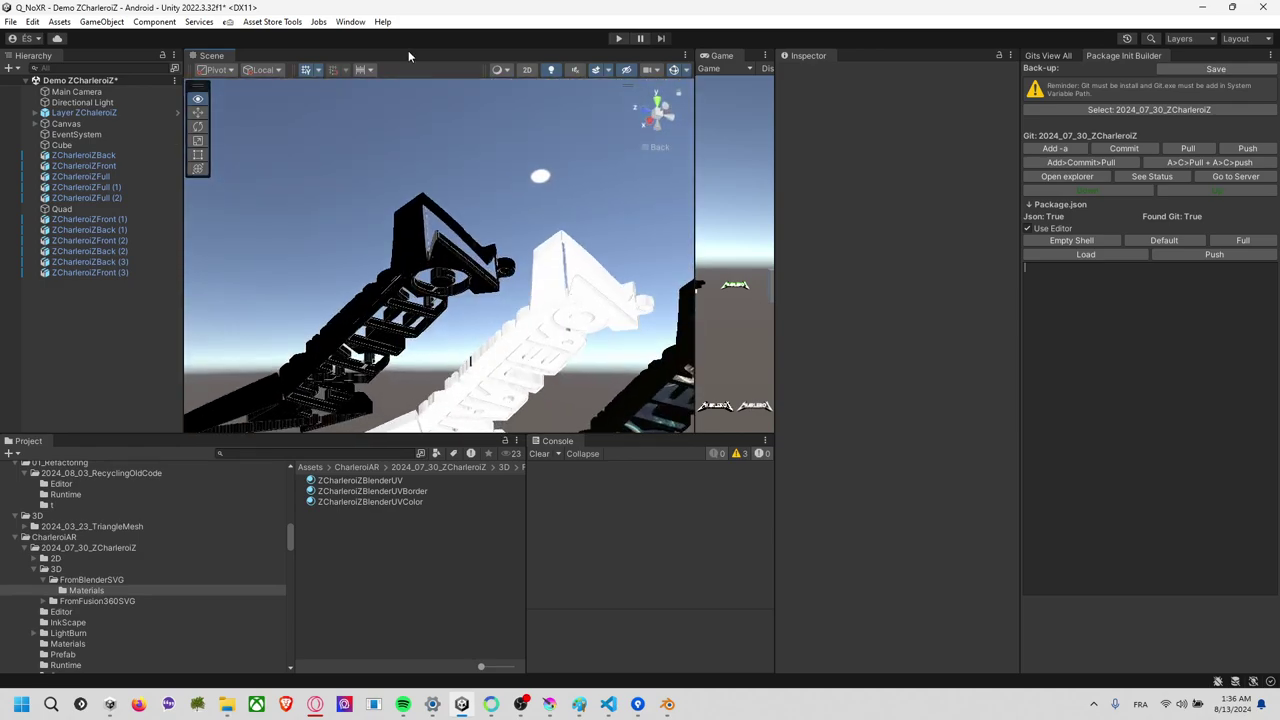
pyautogui.keyDown('alt'); pyautogui.moveTo(487, 284); pyautogui.dragTo(490, 374, button='right'); pyautogui.keyUp('alt')
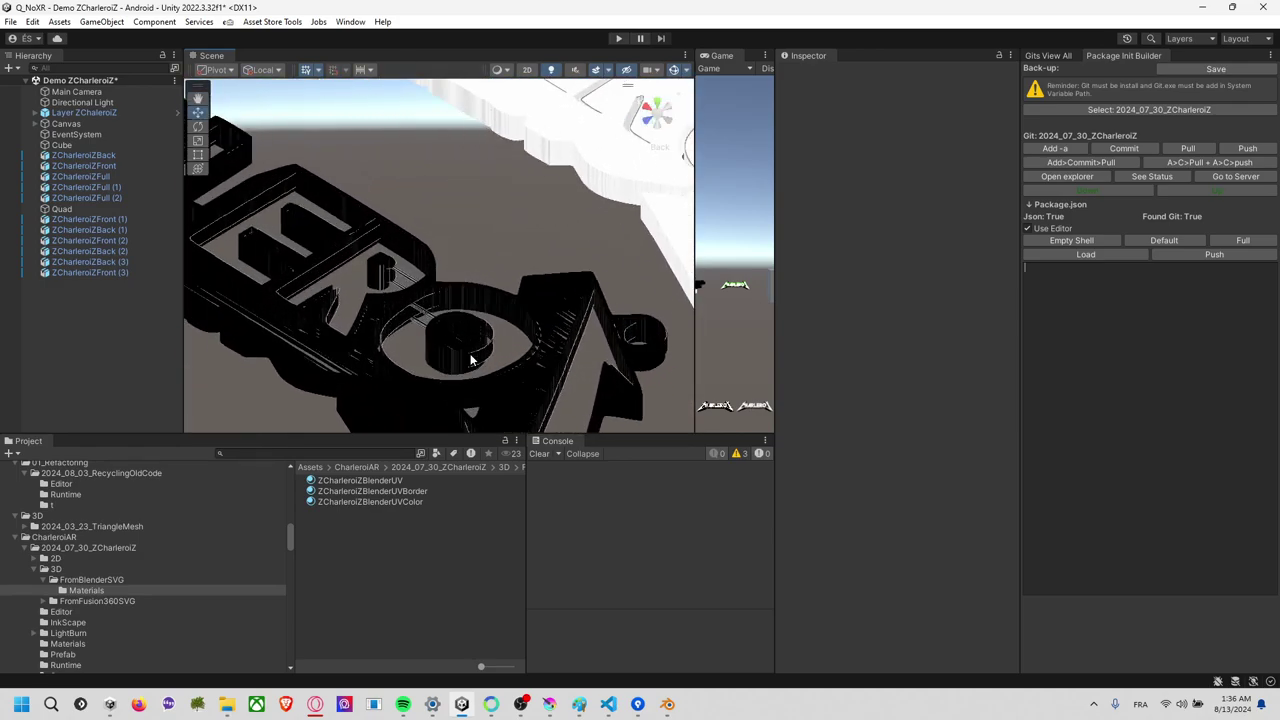
pyautogui.scroll(1, 510, 350)
pyautogui.scroll(1, 530, 300)
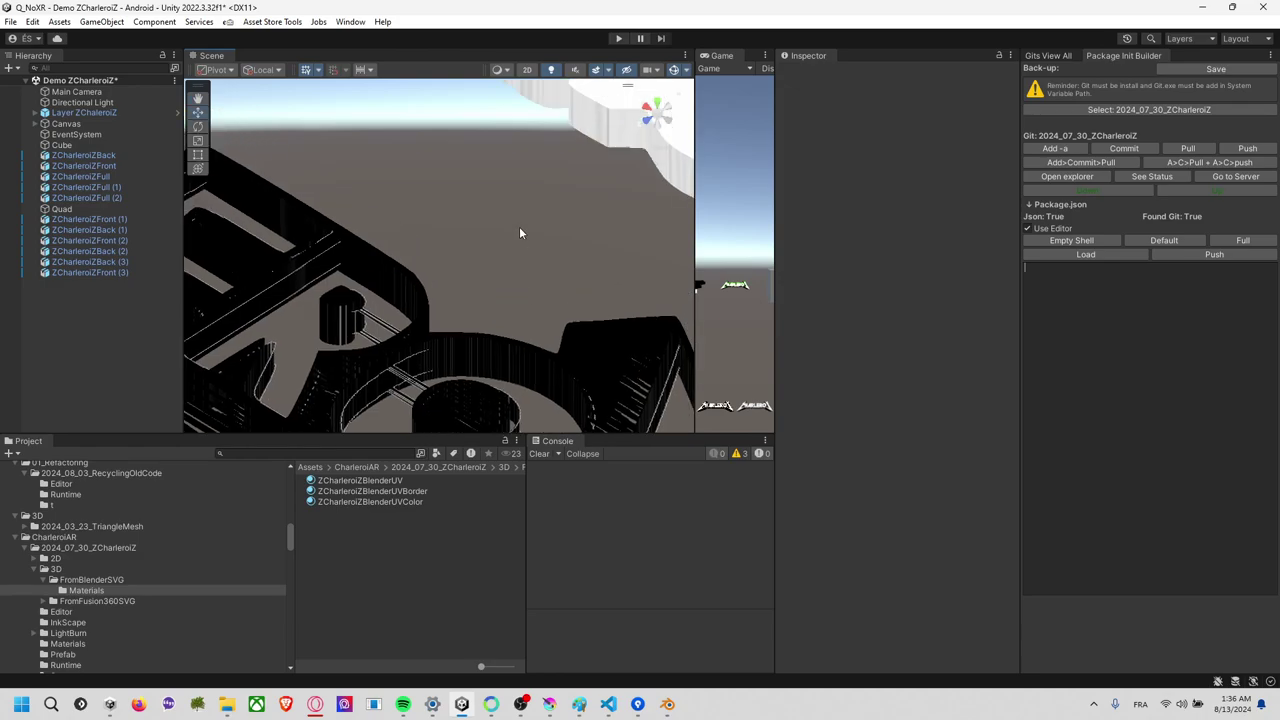
pyautogui.scroll(1, 505, 235)
pyautogui.moveTo(497, 246)
pyautogui.keyDown('alt'); pyautogui.mouseDown()
pyautogui.moveTo(402, 281)
pyautogui.moveTo(427, 433)
pyautogui.mouseUp(); pyautogui.keyUp('alt')
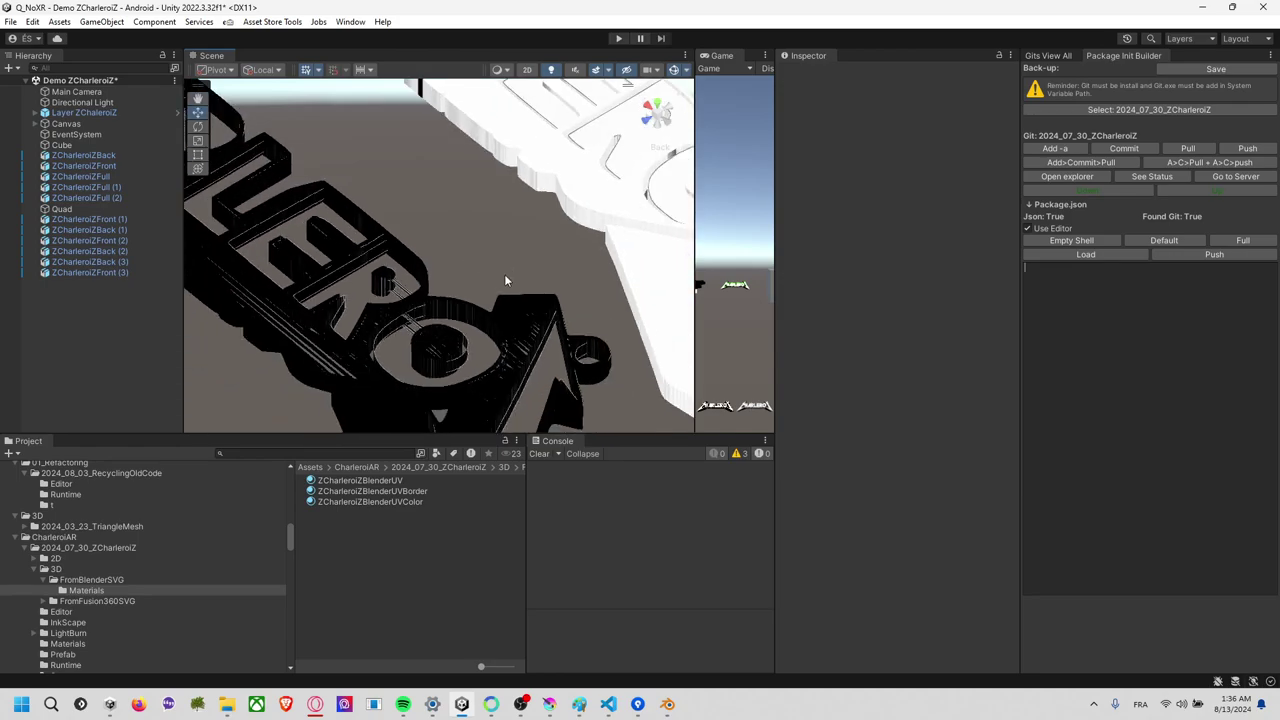
# Toggle Alpha Clipping on ZCharleroiZBlenderUV and orbit to check the letter cut-outs.
pyautogui.click(414, 482)
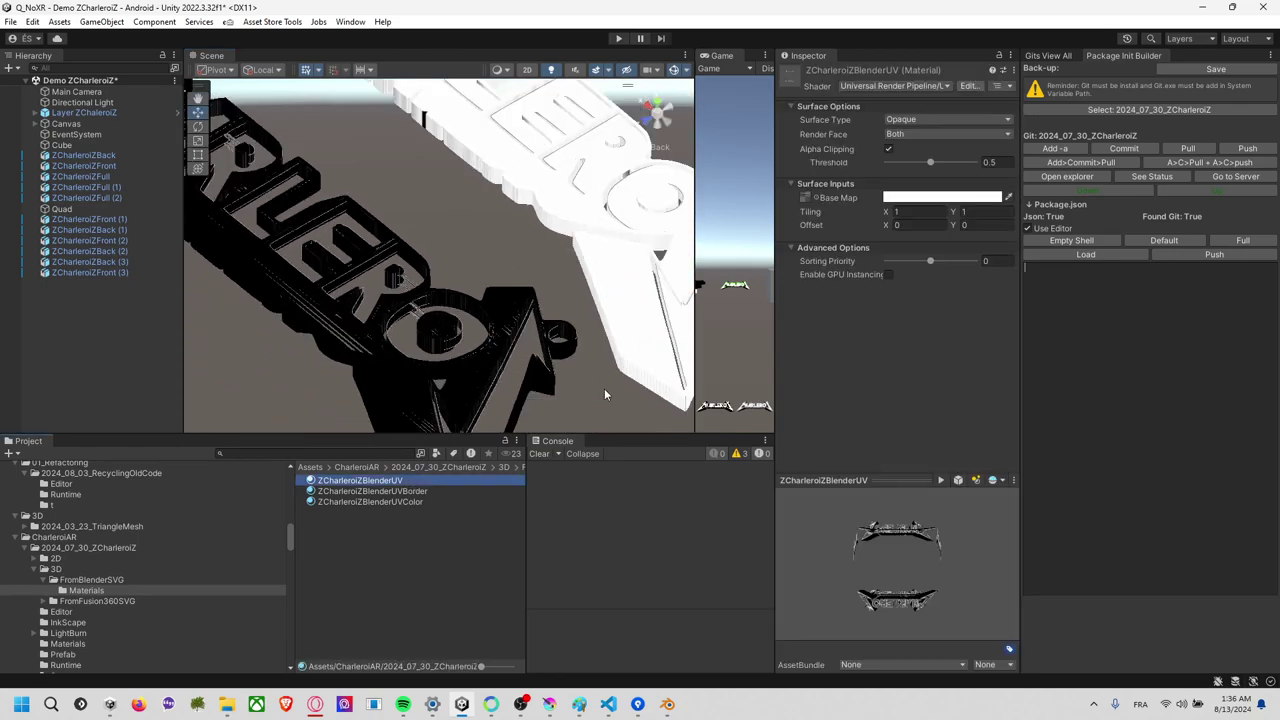
pyautogui.click(888, 148)
pyautogui.click(562, 240)
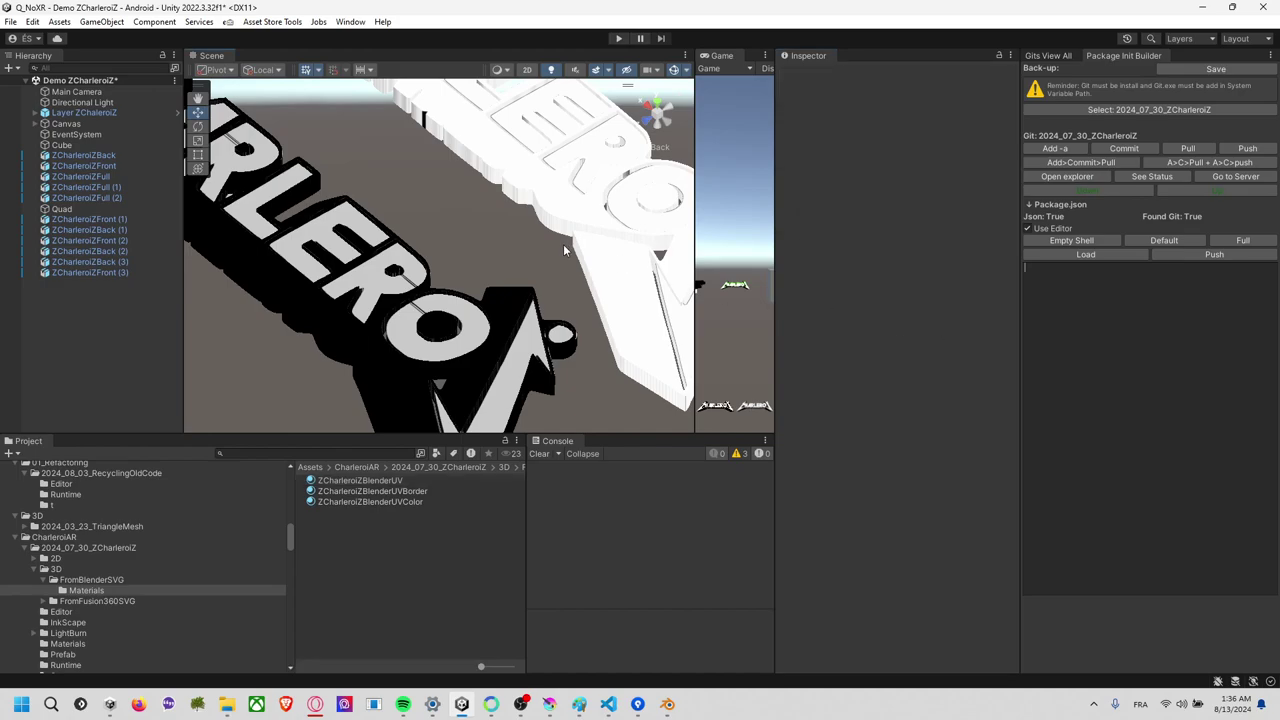
pyautogui.moveTo(563, 244)
pyautogui.keyDown('alt'); pyautogui.mouseDown()
pyautogui.moveTo(497, 283)
pyautogui.moveTo(517, 275)
pyautogui.moveTo(452, 516)
pyautogui.moveTo(477, 280)
pyautogui.moveTo(392, 260)
pyautogui.moveTo(495, 275)
pyautogui.mouseUp(); pyautogui.keyUp('alt')
pyautogui.click(535, 211)
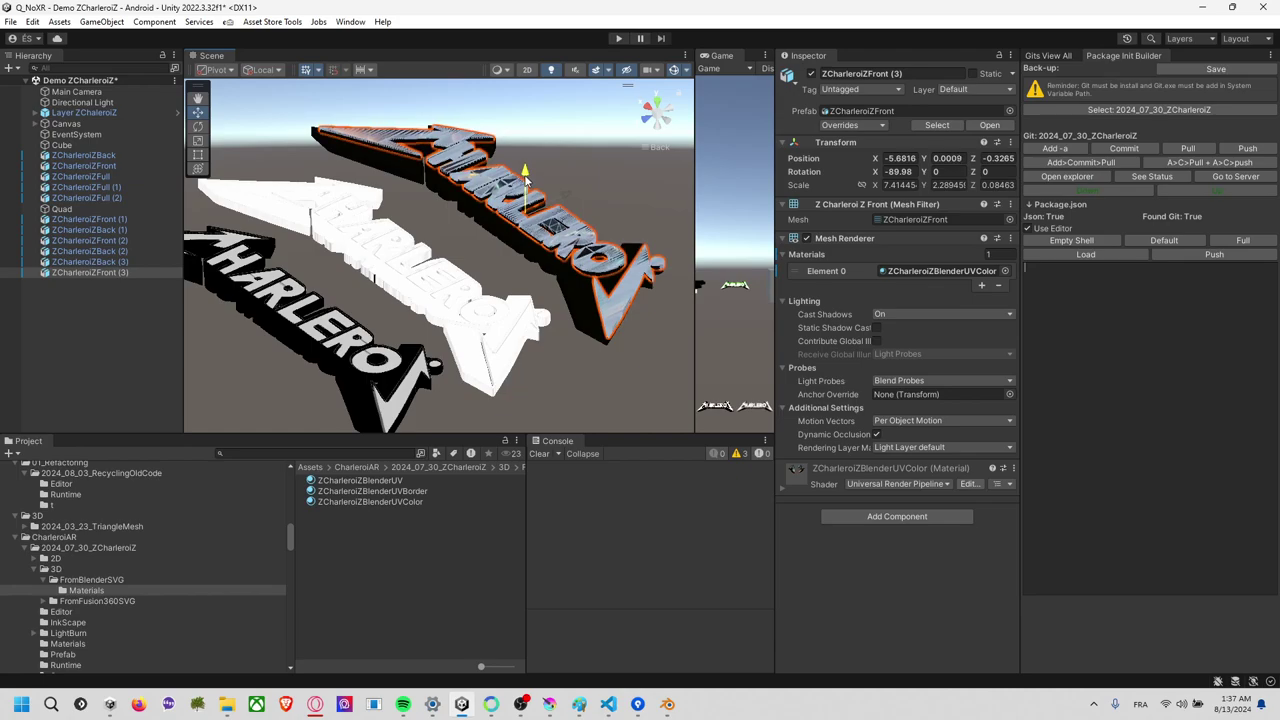
pyautogui.click(572, 173)
pyautogui.moveTo(572, 173)
pyautogui.keyDown('alt'); pyautogui.mouseDown()
pyautogui.moveTo(531, 249)
pyautogui.moveTo(430, 312)
pyautogui.mouseUp(); pyautogui.keyUp('alt')
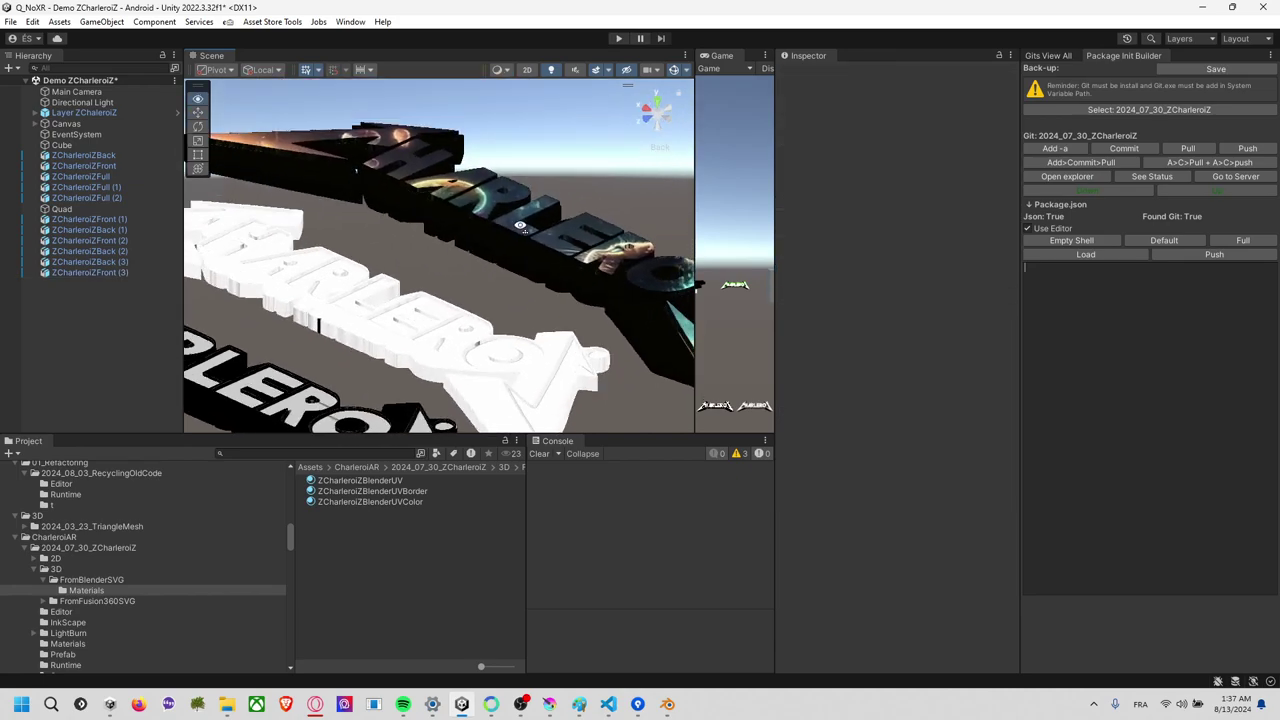
pyautogui.click(430, 312)
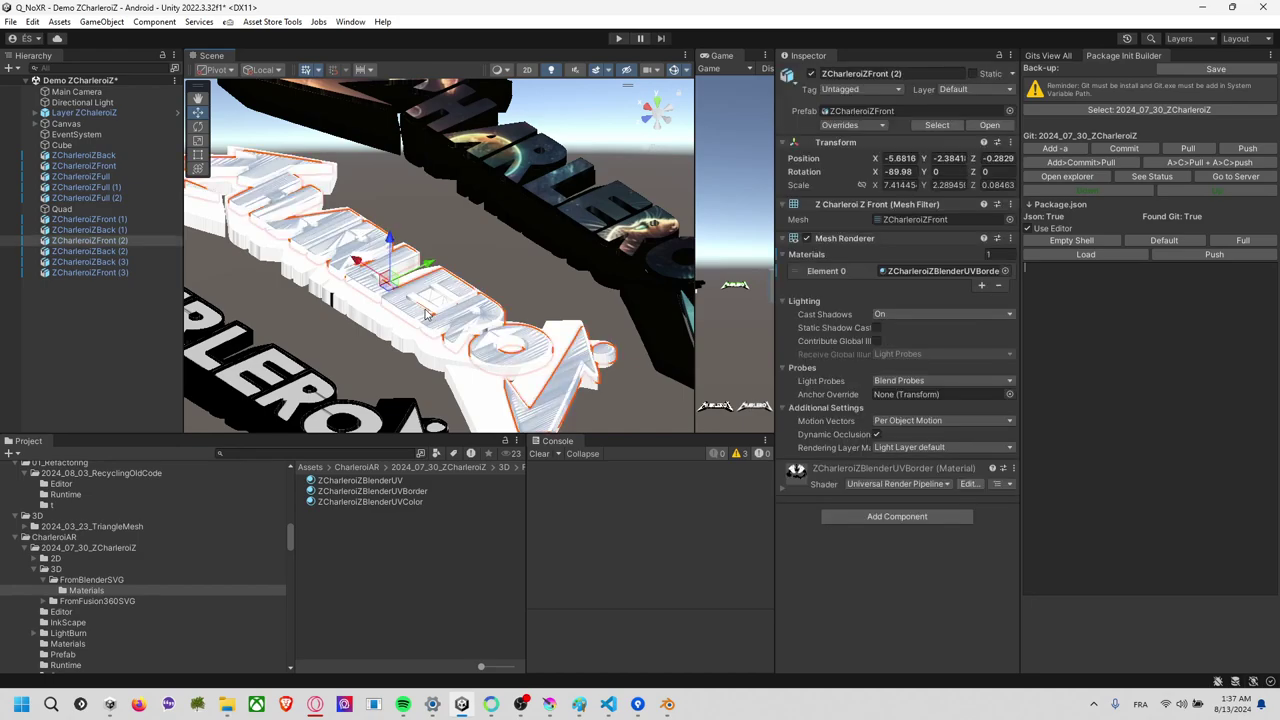
pyautogui.click(389, 226)
pyautogui.keyDown('alt'); pyautogui.moveTo(389, 226); pyautogui.dragTo(399, 316); pyautogui.keyUp('alt')
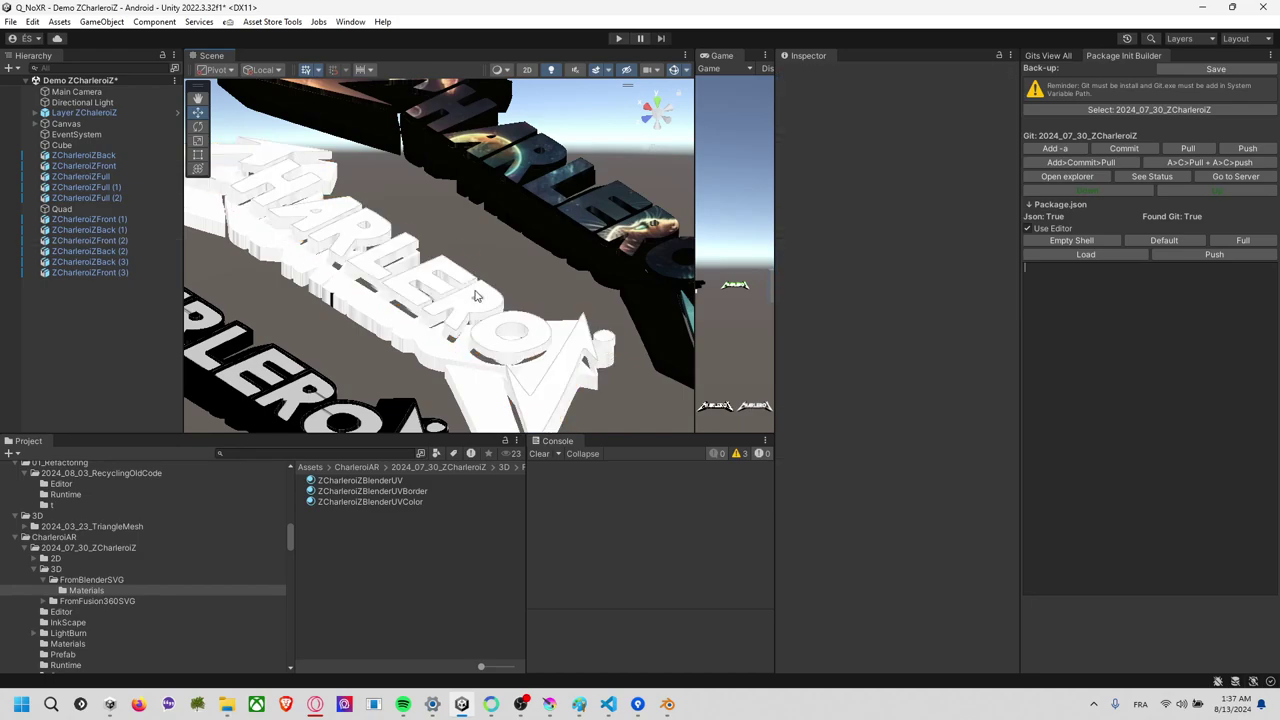
pyautogui.click(399, 316)
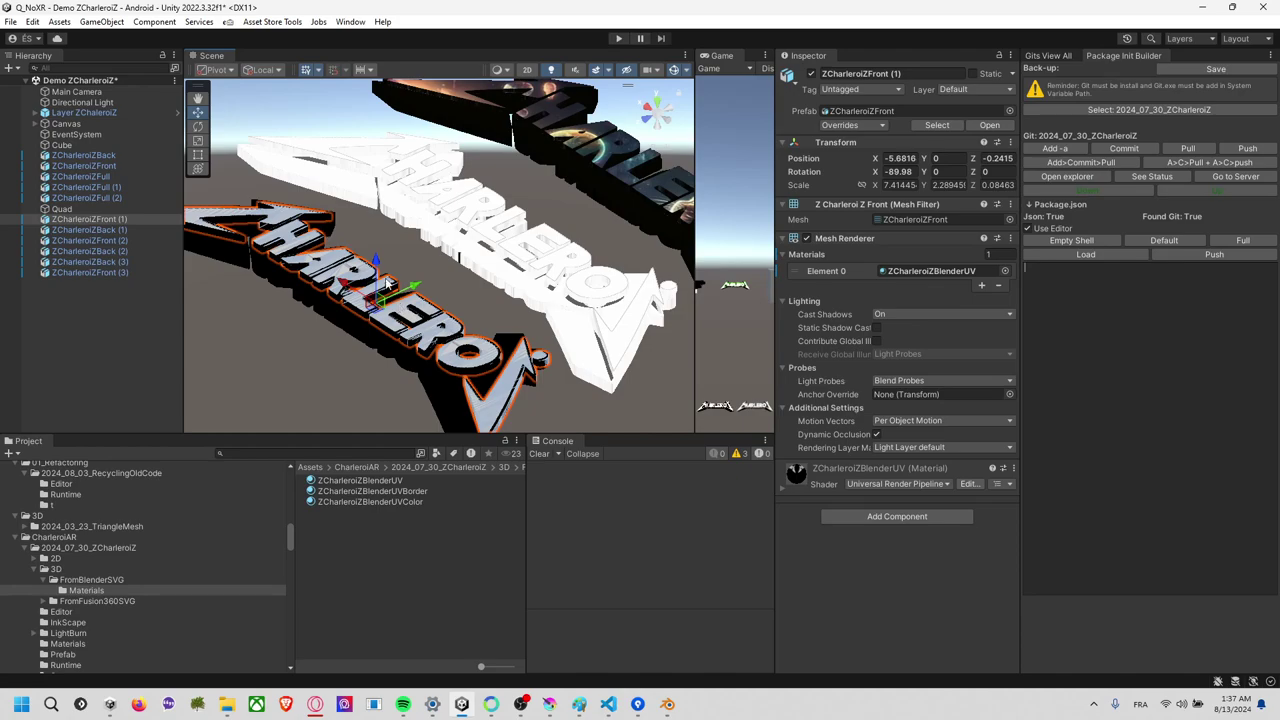
pyautogui.click(640, 390)
pyautogui.keyDown('alt'); pyautogui.moveTo(646, 409); pyautogui.dragTo(542, 328); pyautogui.keyUp('alt')
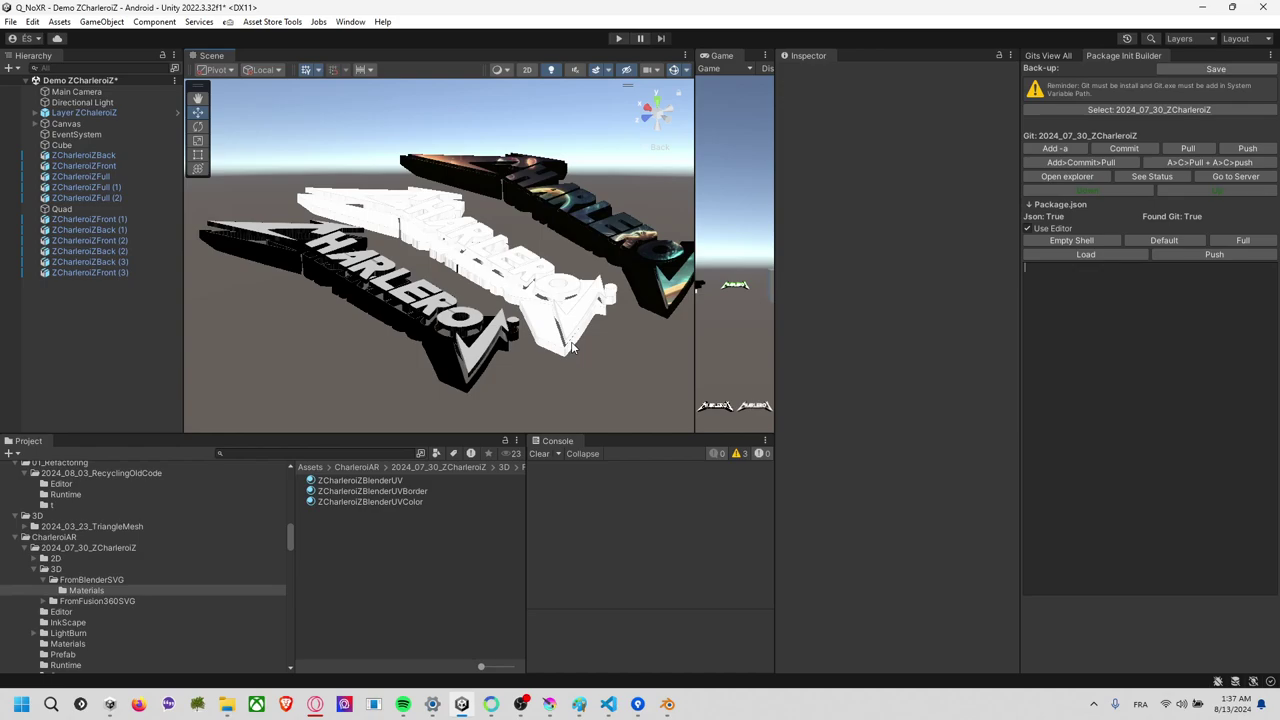
# Zoom out to find the small distant logos and select ZCharleroiZFront (1).
pyautogui.scroll(-3, 508, 340)
pyautogui.scroll(-2, 480, 349)
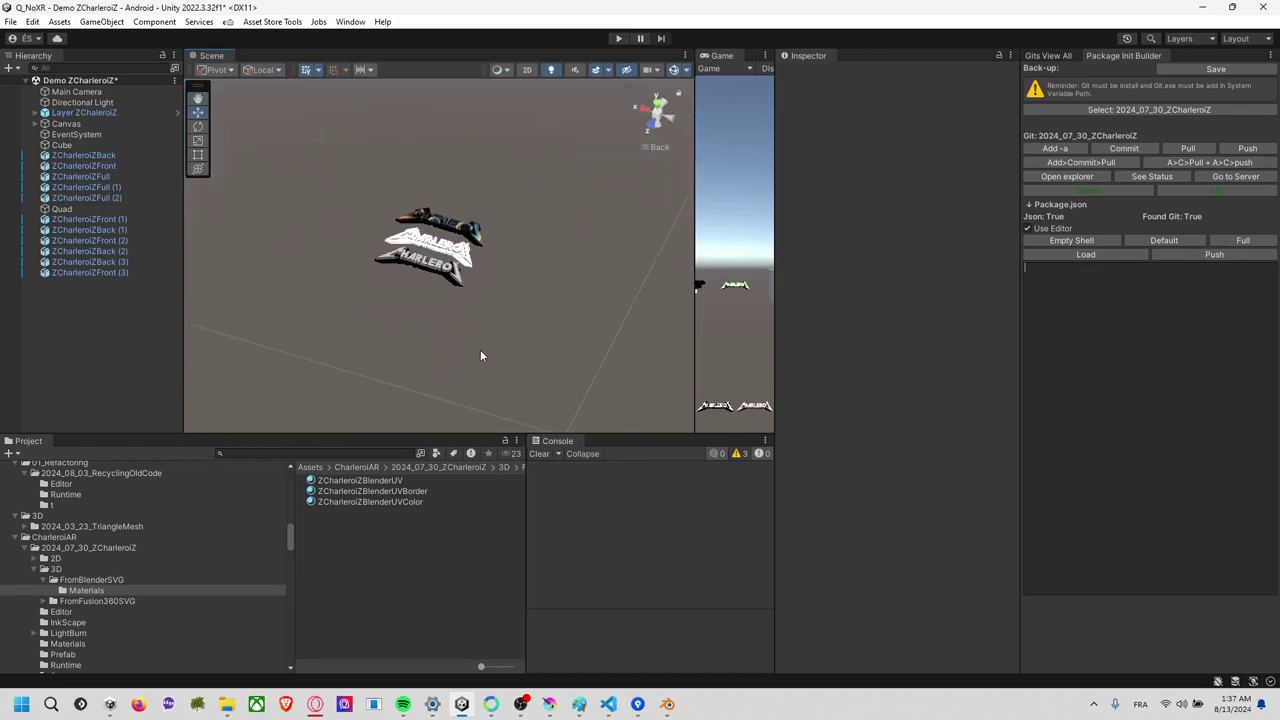
pyautogui.scroll(-2, 476, 351)
pyautogui.scroll(-2, 470, 345)
pyautogui.scroll(-2, 400, 310)
pyautogui.scroll(2, 471, 329)
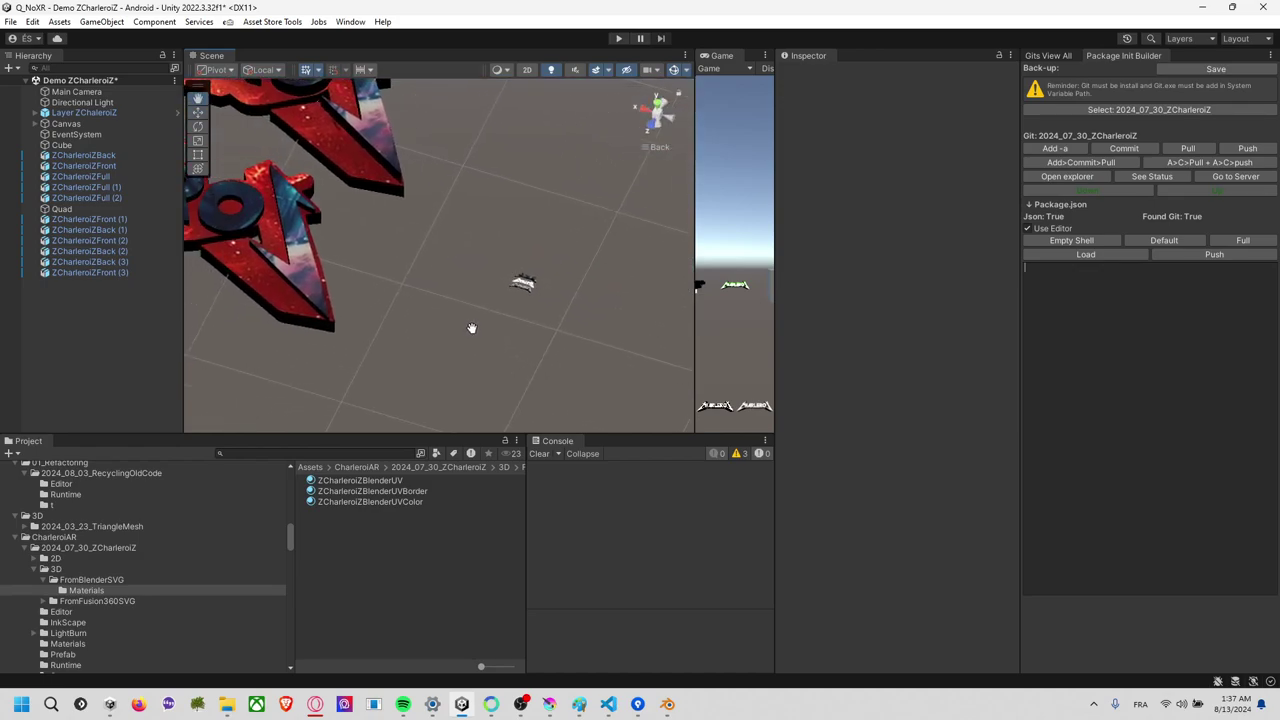
pyautogui.scroll(2, 477, 354)
pyautogui.scroll(2, 471, 340)
pyautogui.moveTo(487, 283); pyautogui.dragTo(559, 357)
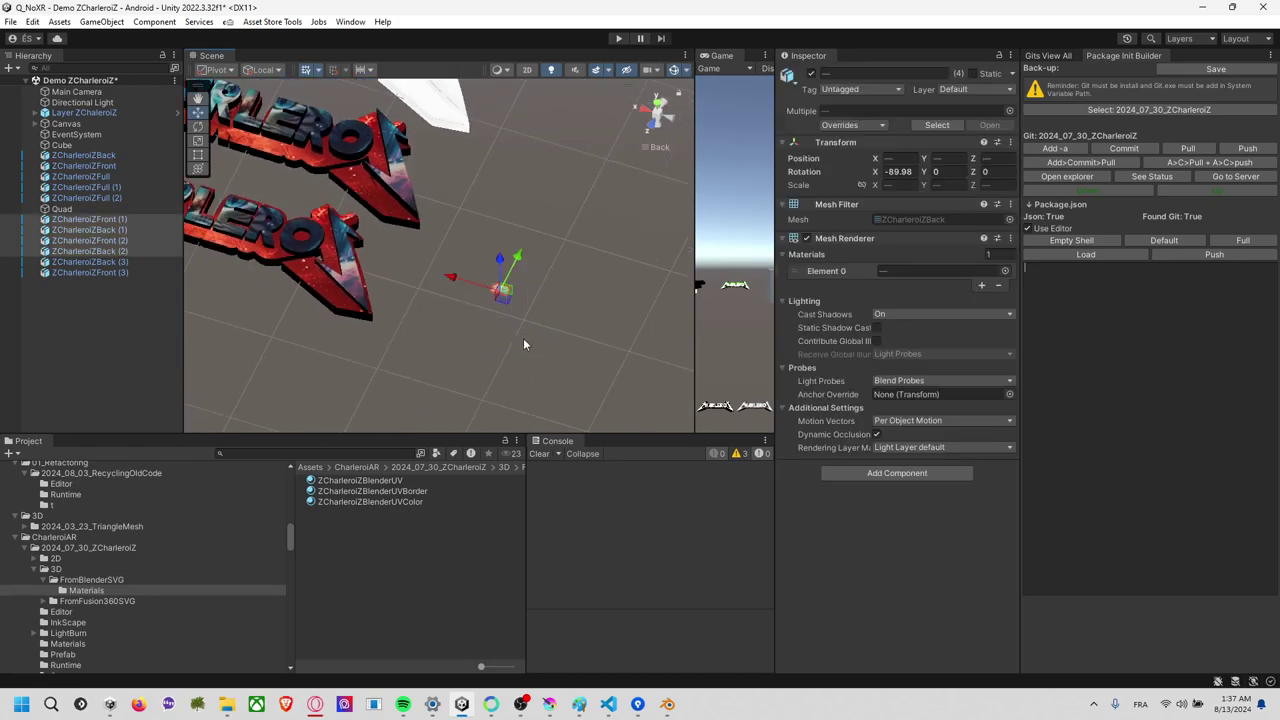
pyautogui.click(480, 312)
pyautogui.click(500, 293)
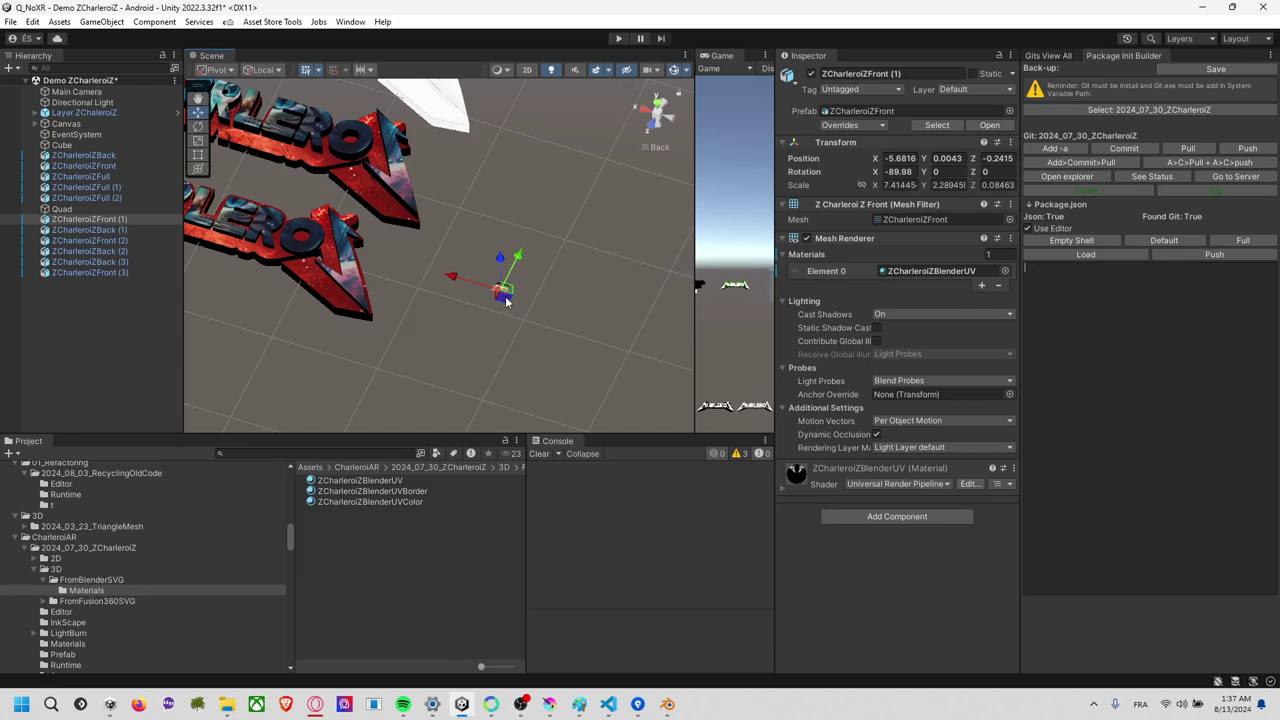
# Extend the selection to ZCharleroiZFront (3), then select and frame ZCharleroiZBack (3).
pyautogui.keyDown('alt'); pyautogui.moveTo(602, 287); pyautogui.dragTo(612, 292); pyautogui.keyUp('alt')
pyautogui.keyDown('shift'); pyautogui.click(141, 272); pyautogui.keyUp('shift')
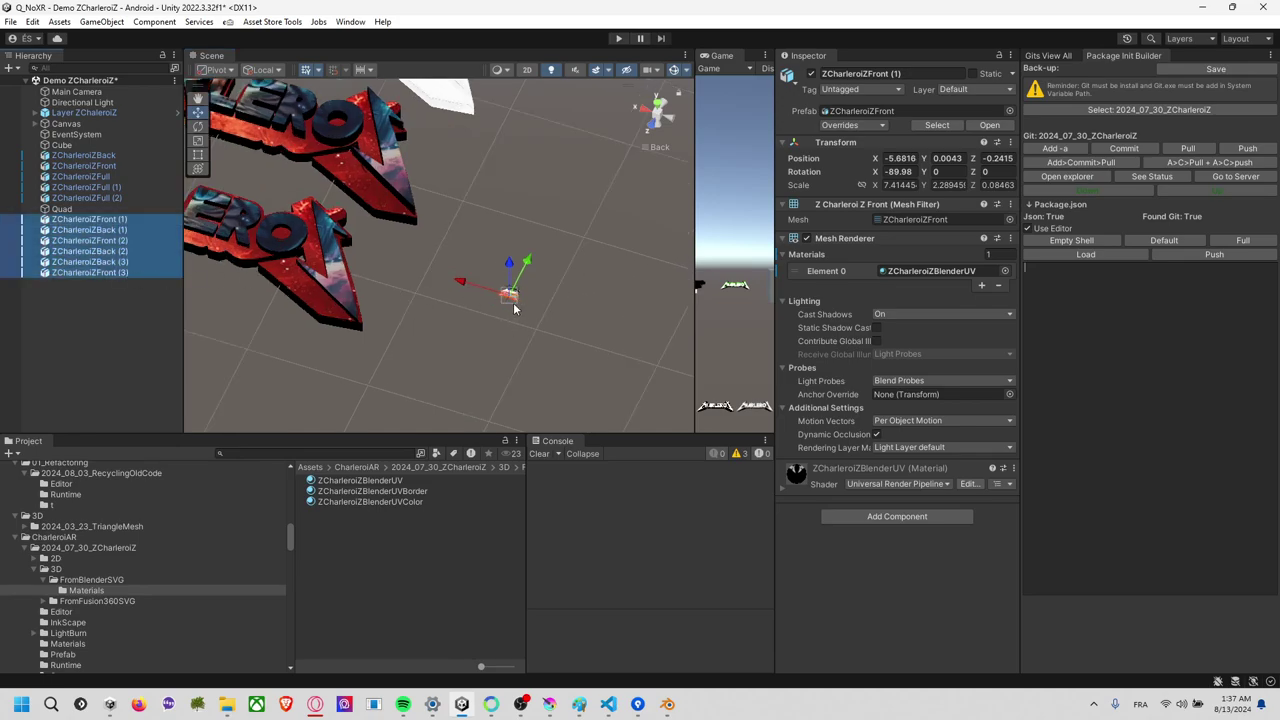
pyautogui.moveTo(664, 240)
pyautogui.keyDown('alt'); pyautogui.mouseDown()
pyautogui.moveTo(584, 300)
pyautogui.moveTo(558, 338)
pyautogui.mouseUp(); pyautogui.keyUp('alt')
pyautogui.click(604, 288)
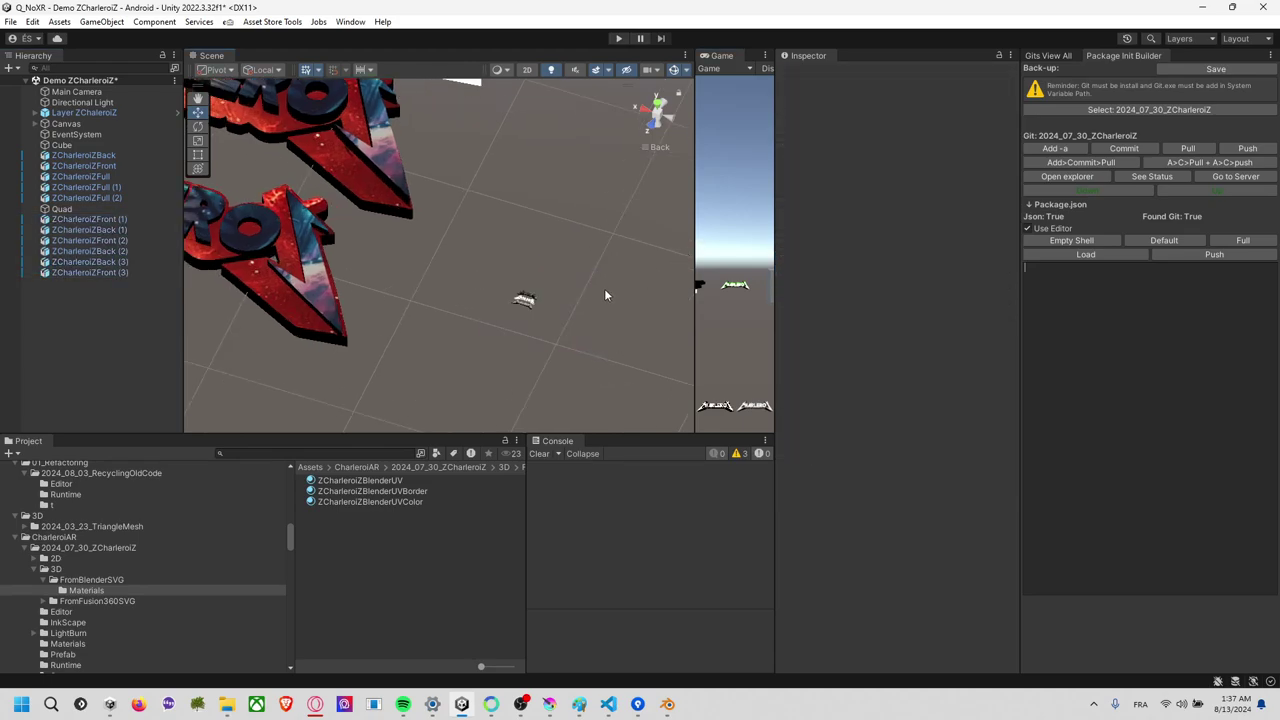
pyautogui.press('f')
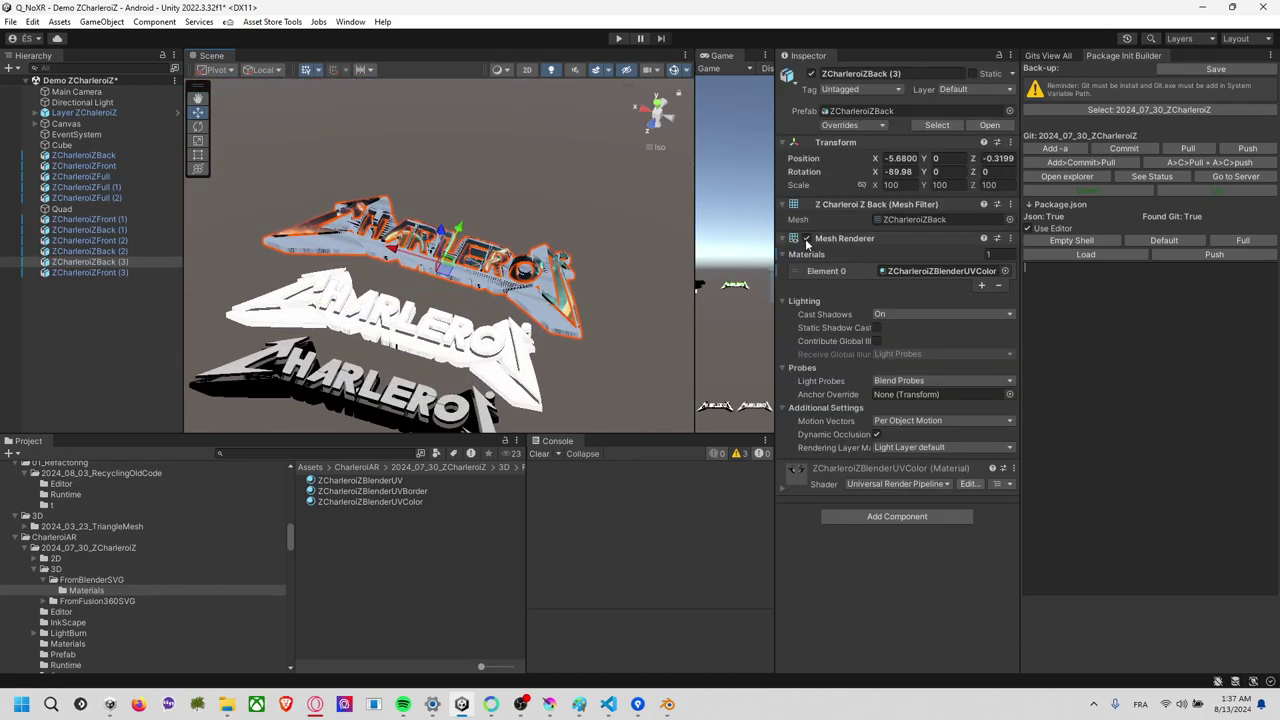
# Select ZCharleroiZFront (1) and ZCharleroiZBack (1) and set Scale X, Y and Z to 100.
pyautogui.click(507, 338)
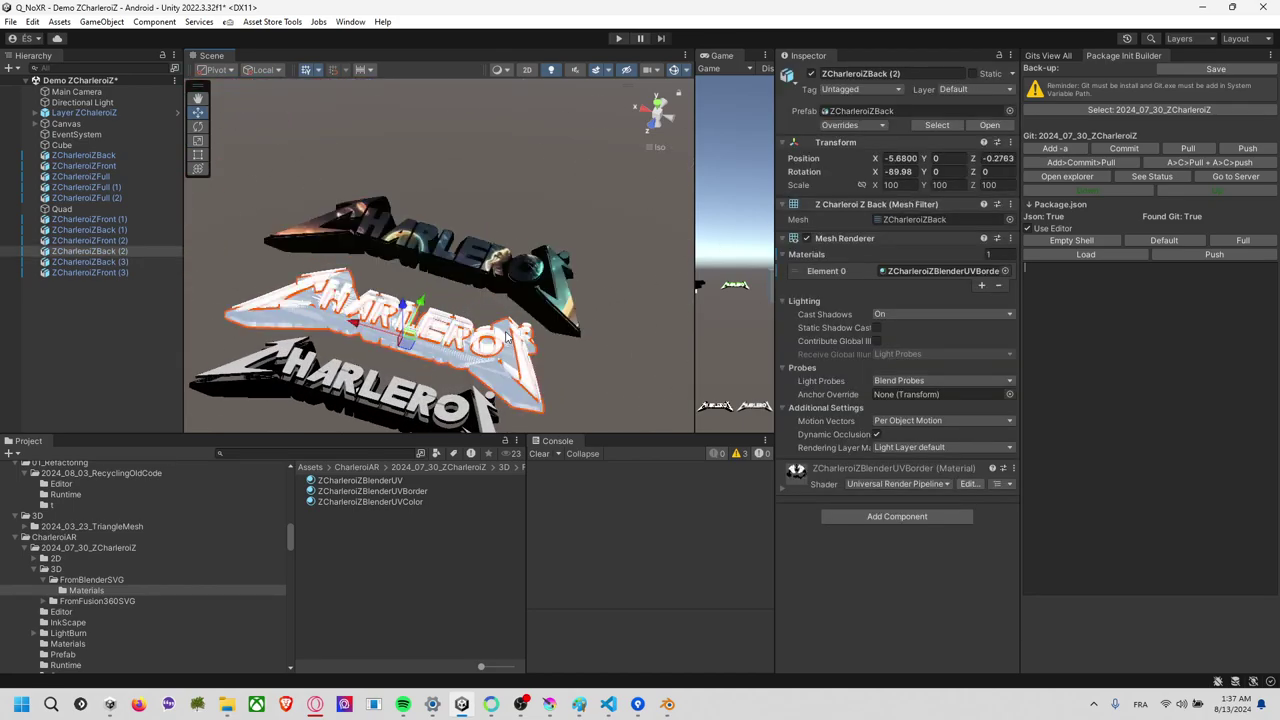
pyautogui.click(453, 408)
pyautogui.scroll(-2, 455, 408)
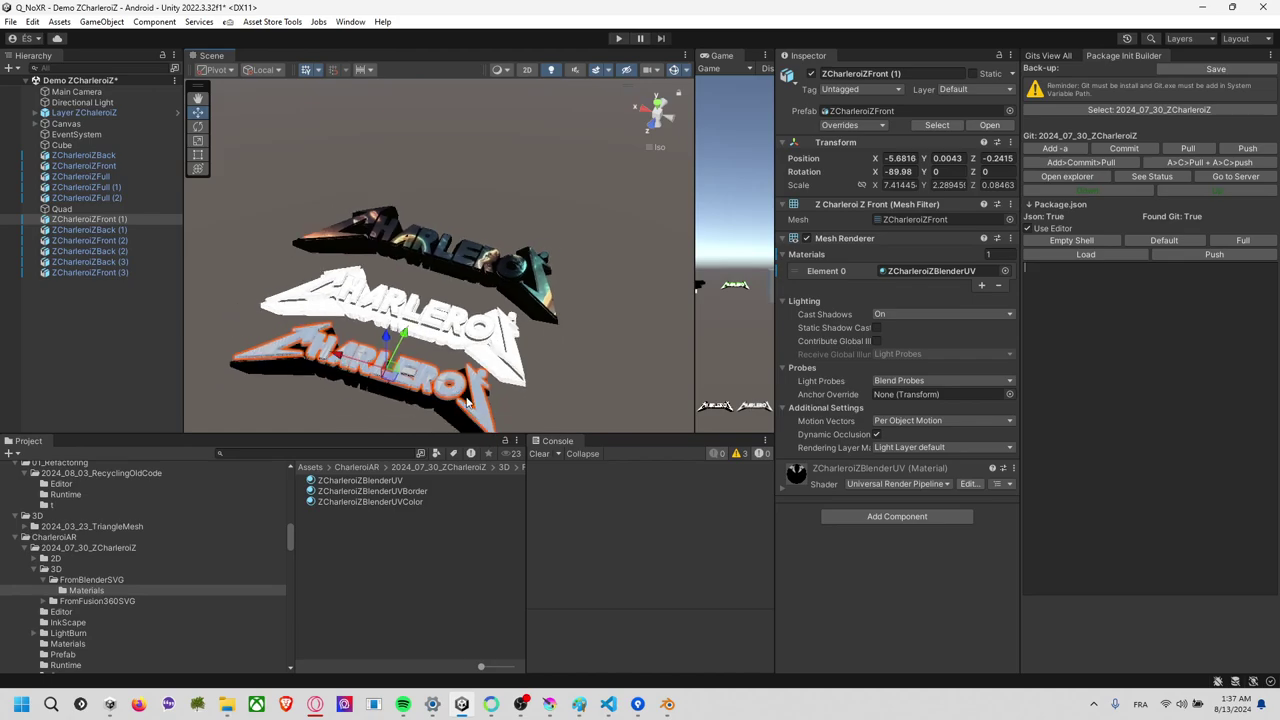
pyautogui.moveTo(492, 388)
pyautogui.keyDown('alt'); pyautogui.mouseDown()
pyautogui.moveTo(457, 322)
pyautogui.moveTo(438, 385)
pyautogui.mouseUp(); pyautogui.keyUp('alt')
pyautogui.keyDown('shift'); pyautogui.click(433, 393); pyautogui.keyUp('shift')
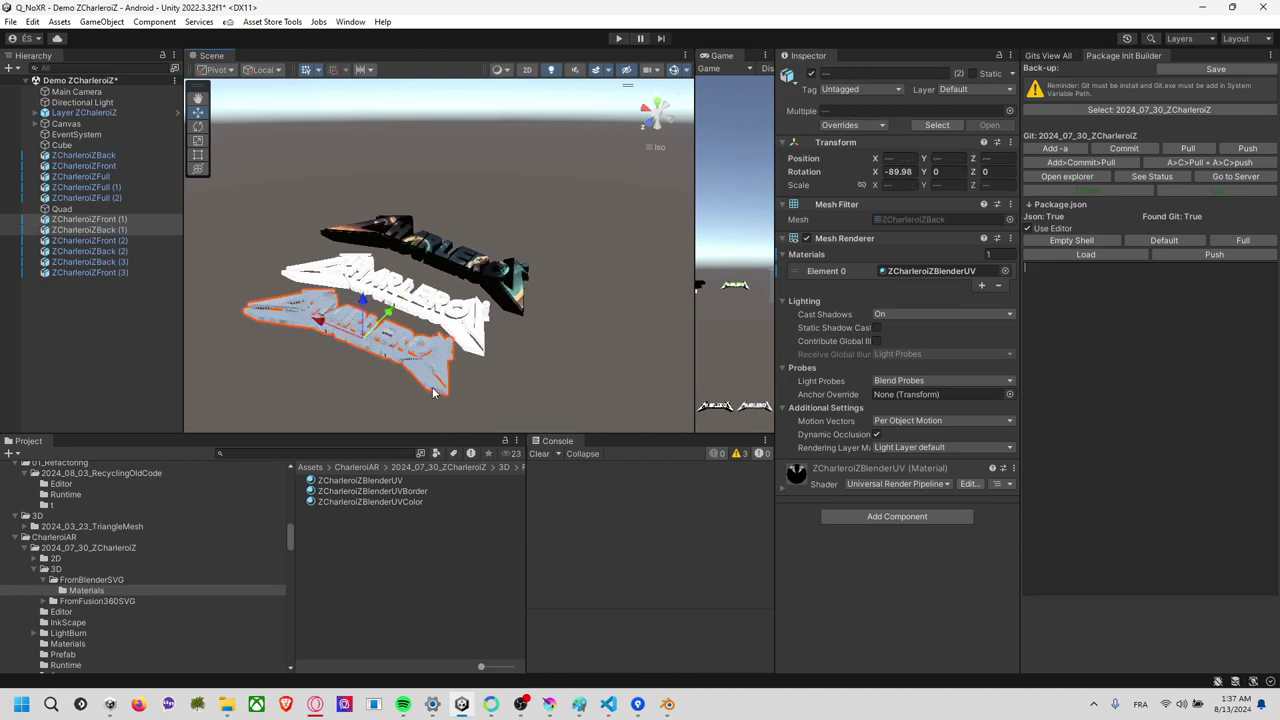
pyautogui.click(900, 185)
pyautogui.write('100')
pyautogui.click(938, 185)
pyautogui.write('100')
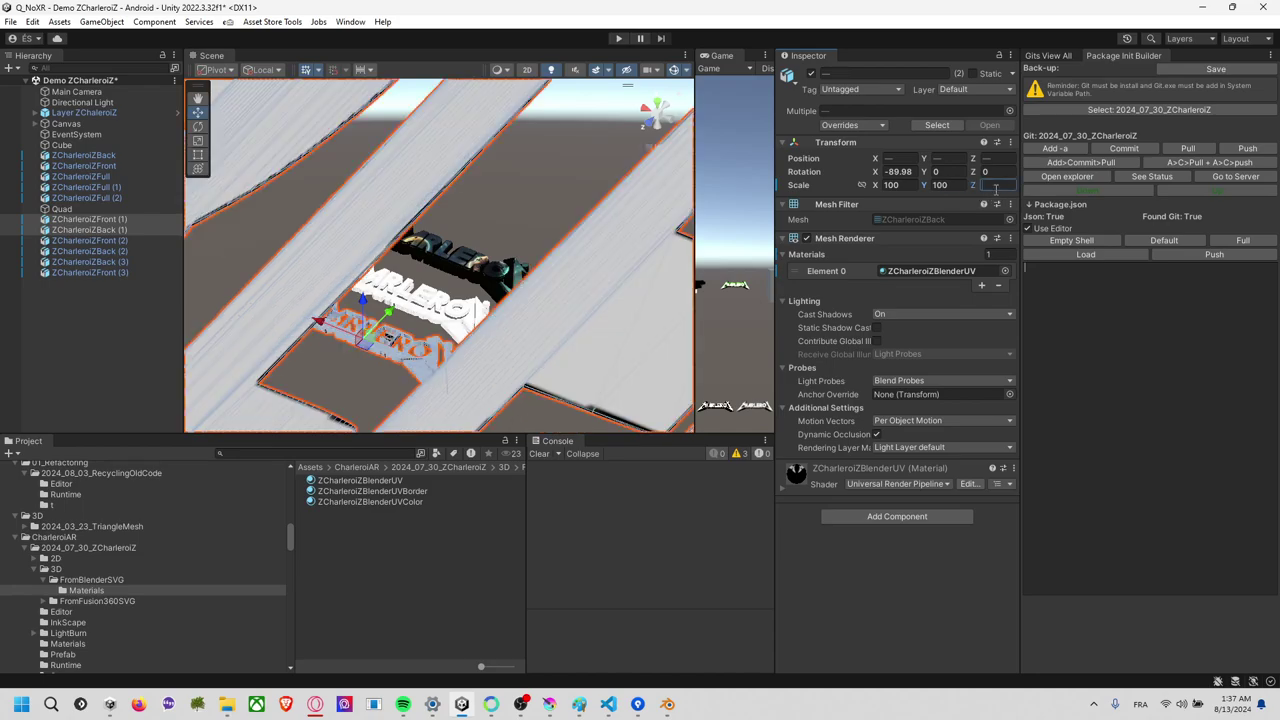
pyautogui.write('100')
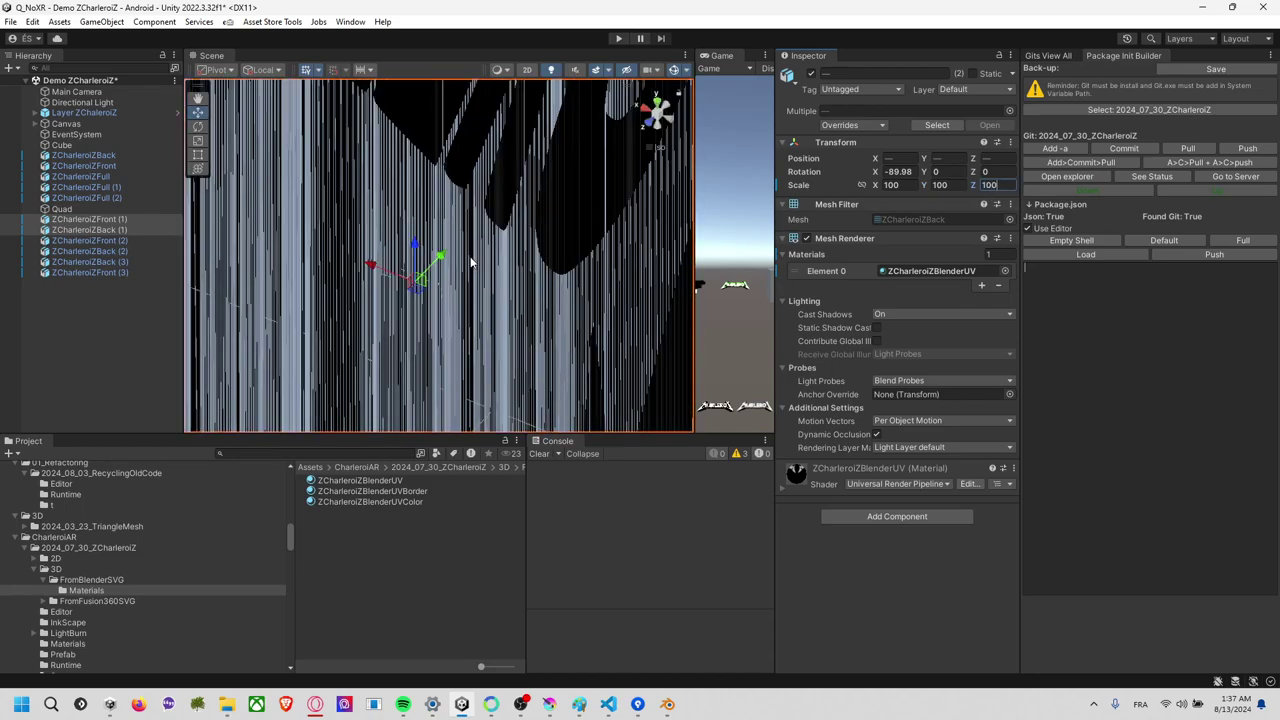
pyautogui.press('Return')
# Zoom and orbit out from the enlarged logo, undoing an accidental box selection.
pyautogui.scroll(-3, 472, 262)
pyautogui.scroll(-3, 520, 258)
pyautogui.scroll(-2, 580, 255)
pyautogui.scroll(-2, 620, 252)
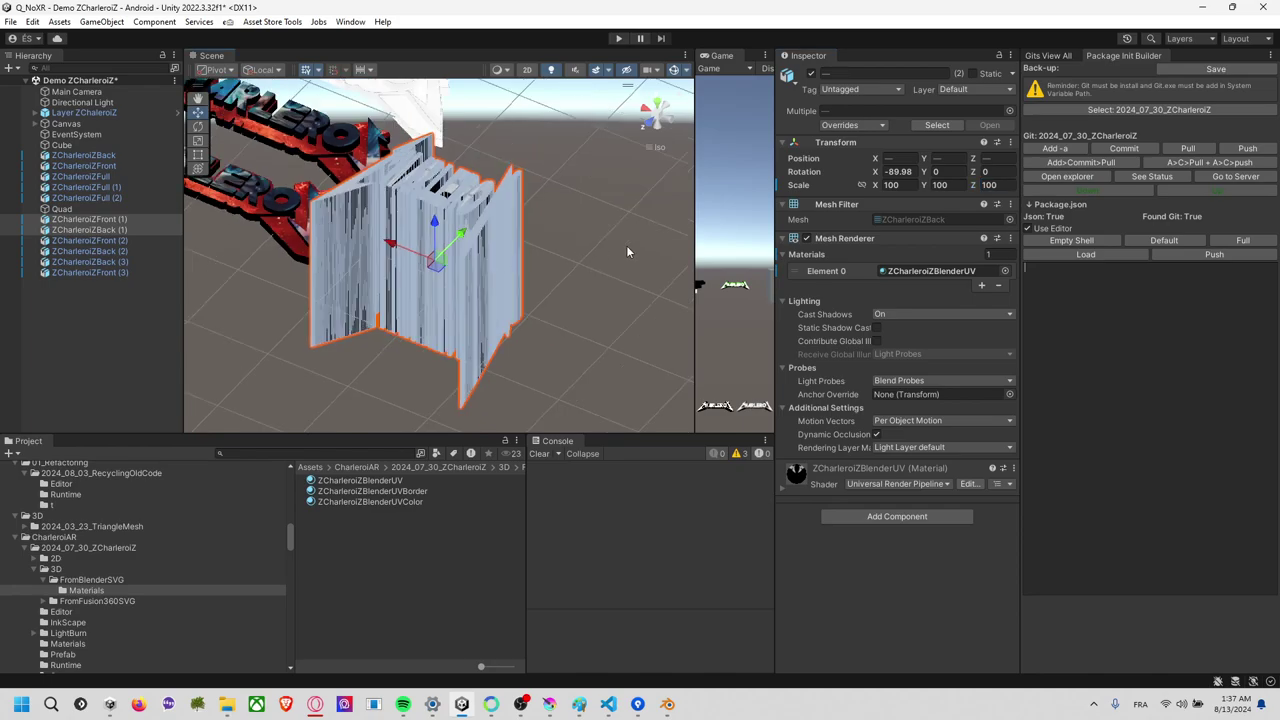
pyautogui.click(605, 283)
pyautogui.moveTo(567, 257)
pyautogui.keyDown('alt'); pyautogui.mouseDown()
pyautogui.moveTo(649, 453)
pyautogui.moveTo(608, 121)
pyautogui.moveTo(600, 190)
pyautogui.mouseUp(); pyautogui.keyUp('alt')
pyautogui.moveTo(400, 400); pyautogui.dragTo(614, 202)
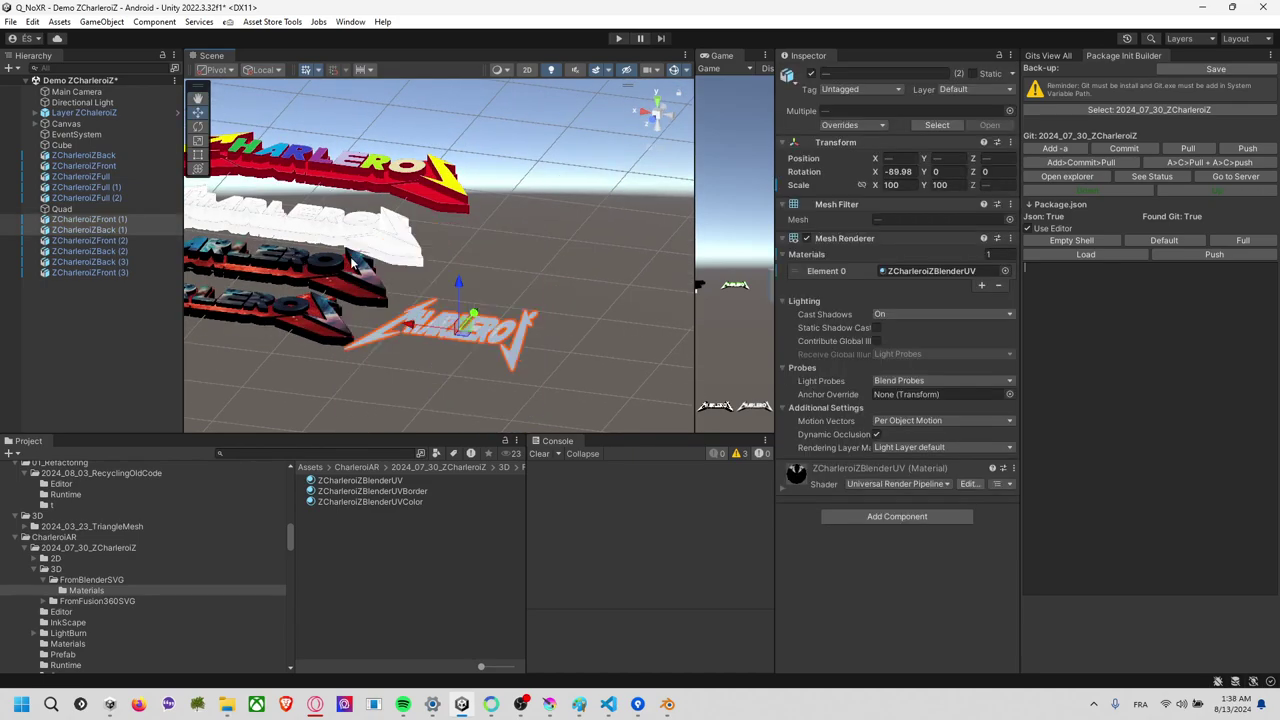
pyautogui.hotkey('ctrl', 'z')
# Orbit to the small distant logos, select all six pieces and frame them with F.
pyautogui.click(547, 338)
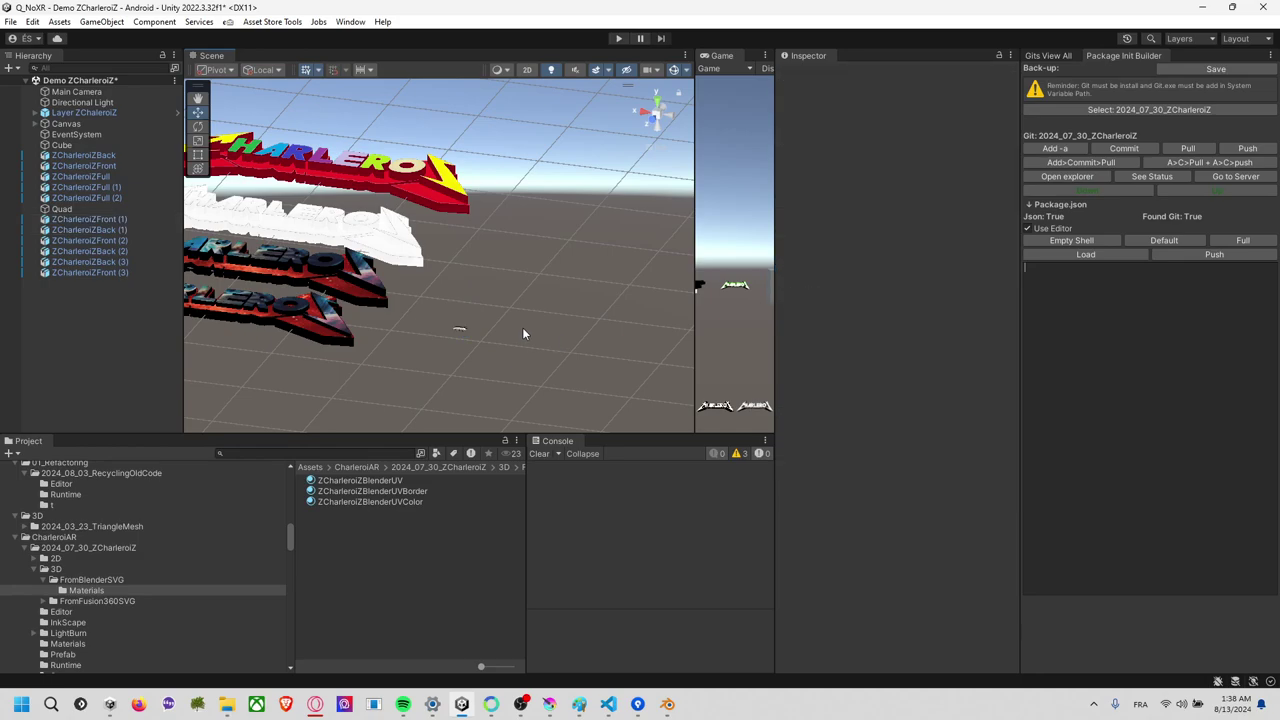
pyautogui.keyDown('alt'); pyautogui.moveTo(522, 327); pyautogui.dragTo(520, 352); pyautogui.keyUp('alt')
pyautogui.moveTo(520, 352)
pyautogui.mouseDown(button='middle')
pyautogui.moveTo(492, 285)
pyautogui.moveTo(445, 240)
pyautogui.mouseUp(button='middle')
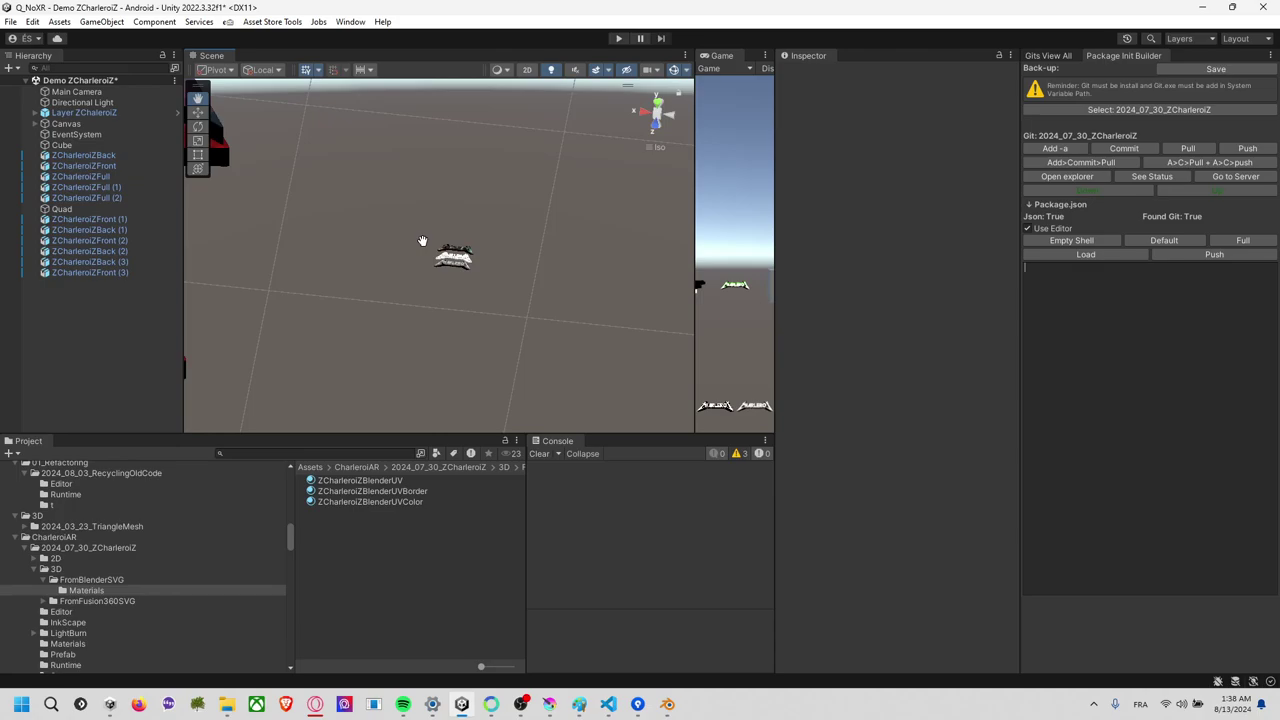
pyautogui.moveTo(423, 243); pyautogui.dragTo(254, 316, button='right')
pyautogui.click(254, 316)
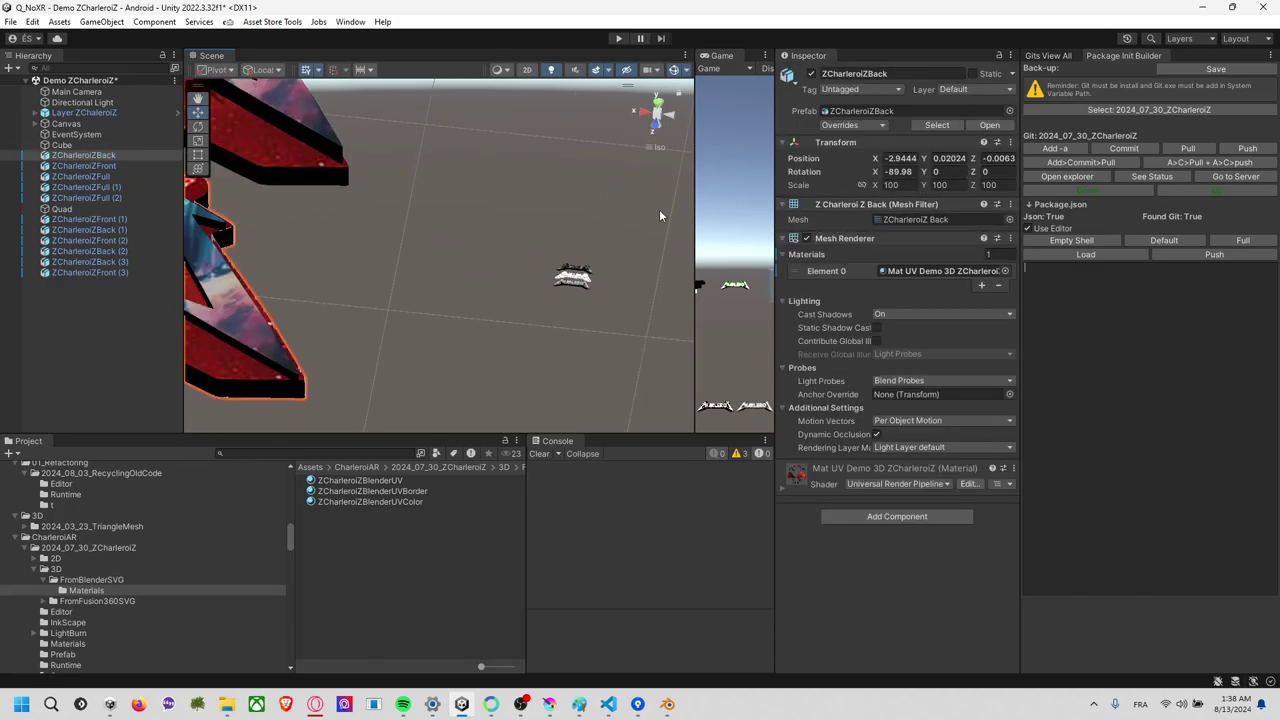
pyautogui.keyDown('alt'); pyautogui.moveTo(659, 209); pyautogui.dragTo(360, 257); pyautogui.keyUp('alt')
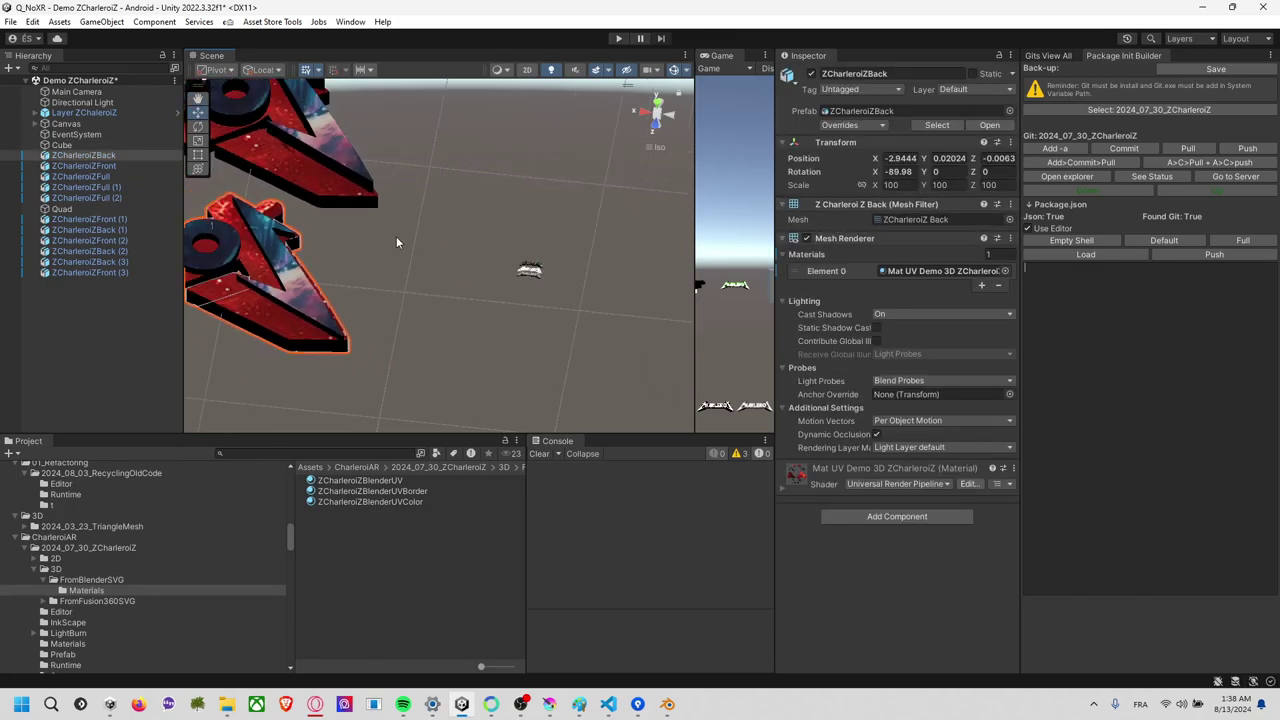
pyautogui.moveTo(481, 240); pyautogui.dragTo(586, 341)
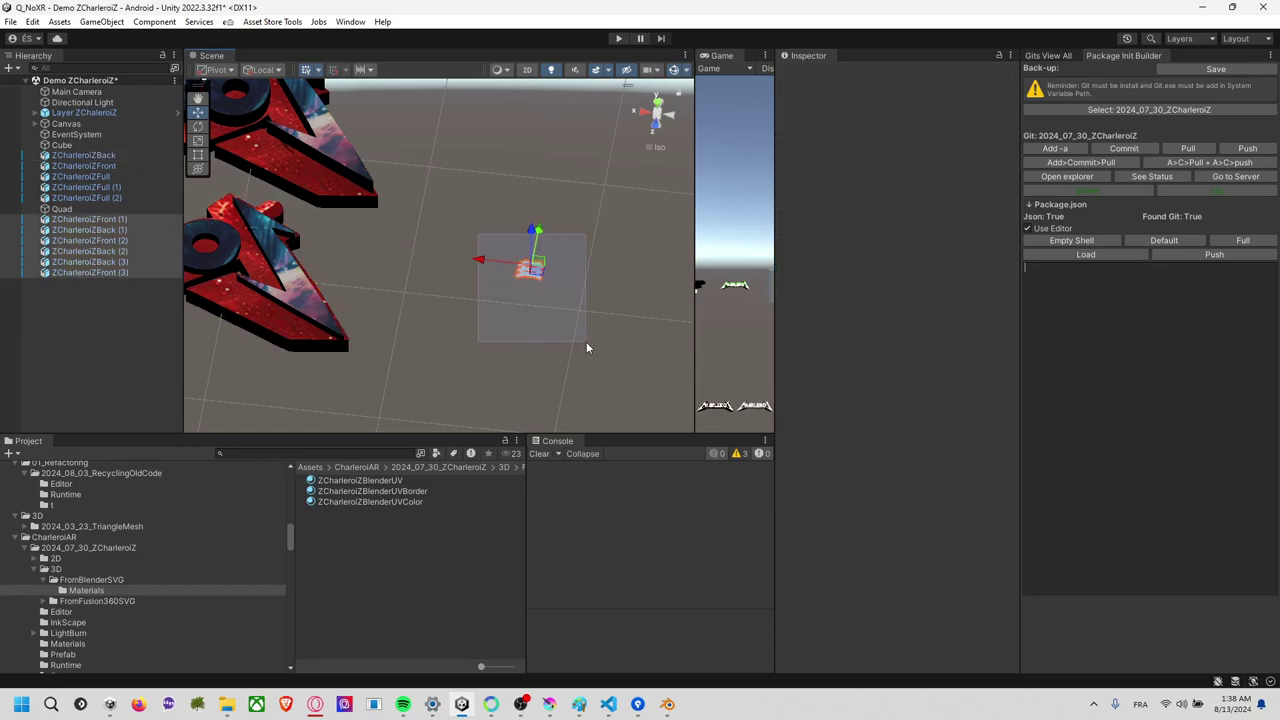
pyautogui.press('f')
pyautogui.click(629, 268)
pyautogui.moveTo(629, 268)
pyautogui.keyDown('alt'); pyautogui.mouseDown()
pyautogui.moveTo(573, 214)
pyautogui.moveTo(403, 176)
pyautogui.moveTo(519, 296)
pyautogui.mouseUp(); pyautogui.keyUp('alt')
pyautogui.hotkey('alt', 'Tab')
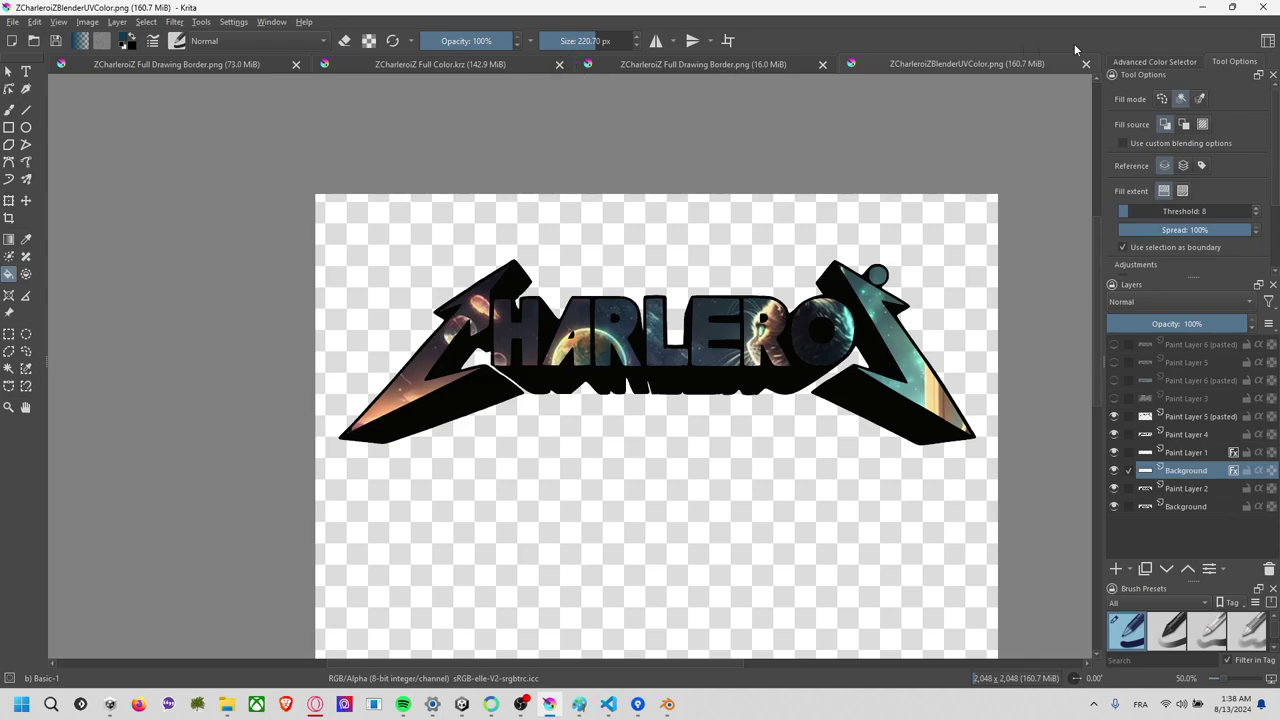
pyautogui.hotkey('alt', 'Tab')
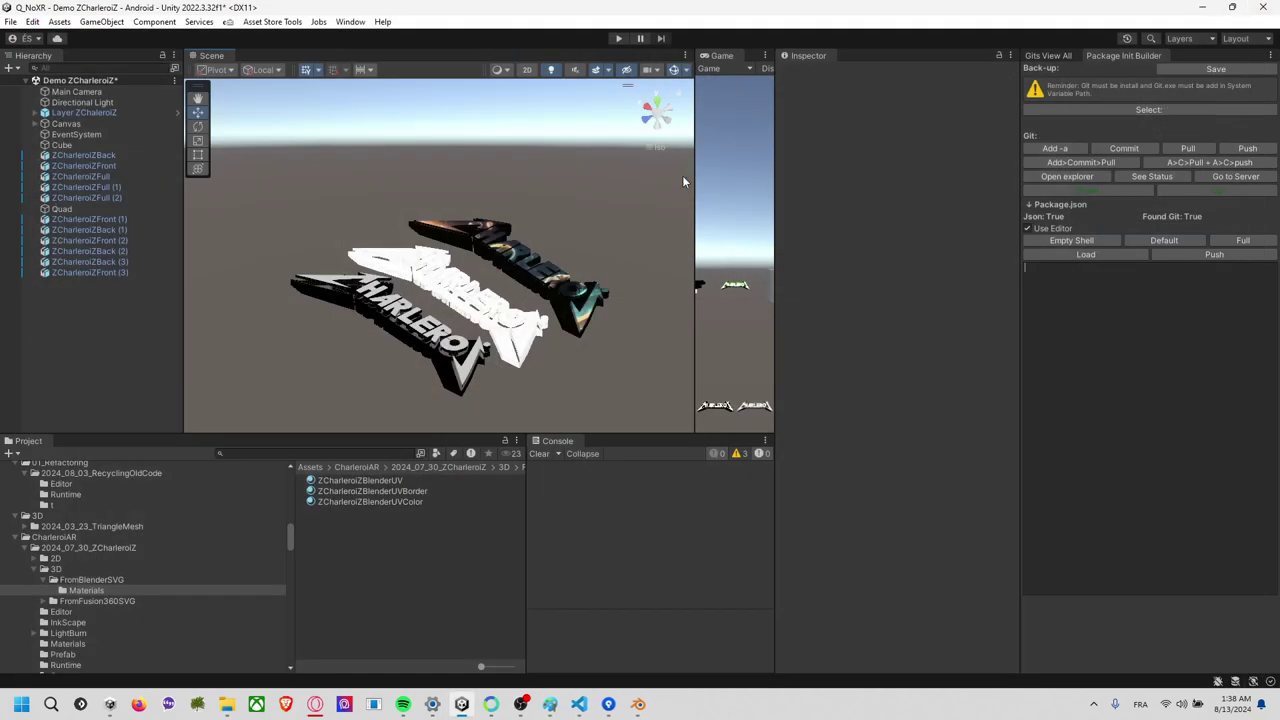
# Browse the FromBlenderSVG folder and compare the BlenderUV, UVBorder and UVColor texture import settings.
pyautogui.click(120, 579)
pyautogui.click(103, 591)
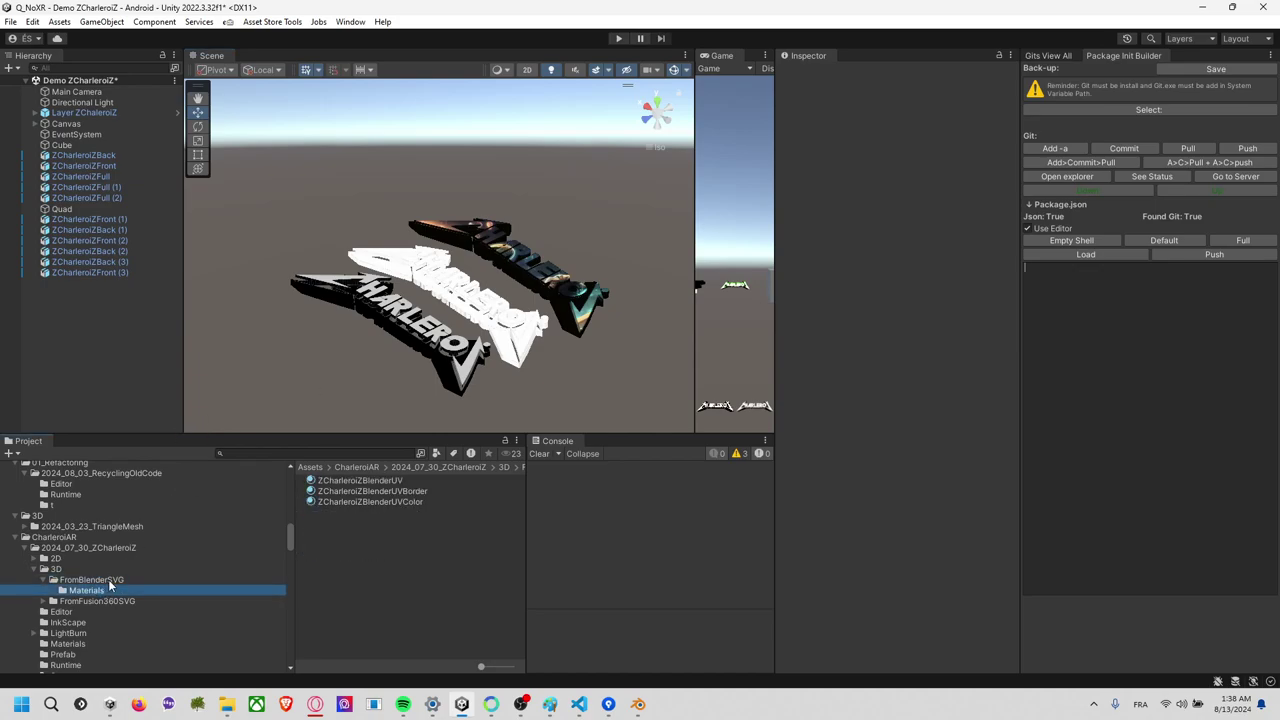
pyautogui.click(110, 580)
pyautogui.click(385, 524)
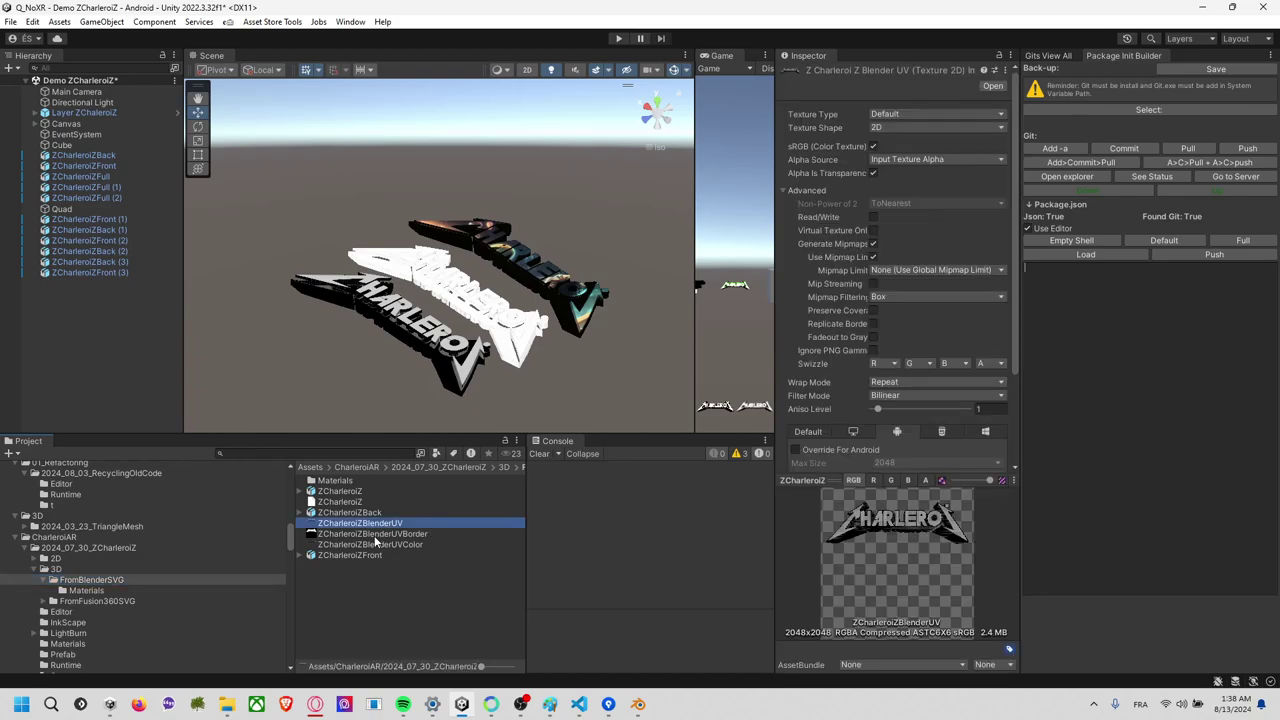
pyautogui.click(379, 536)
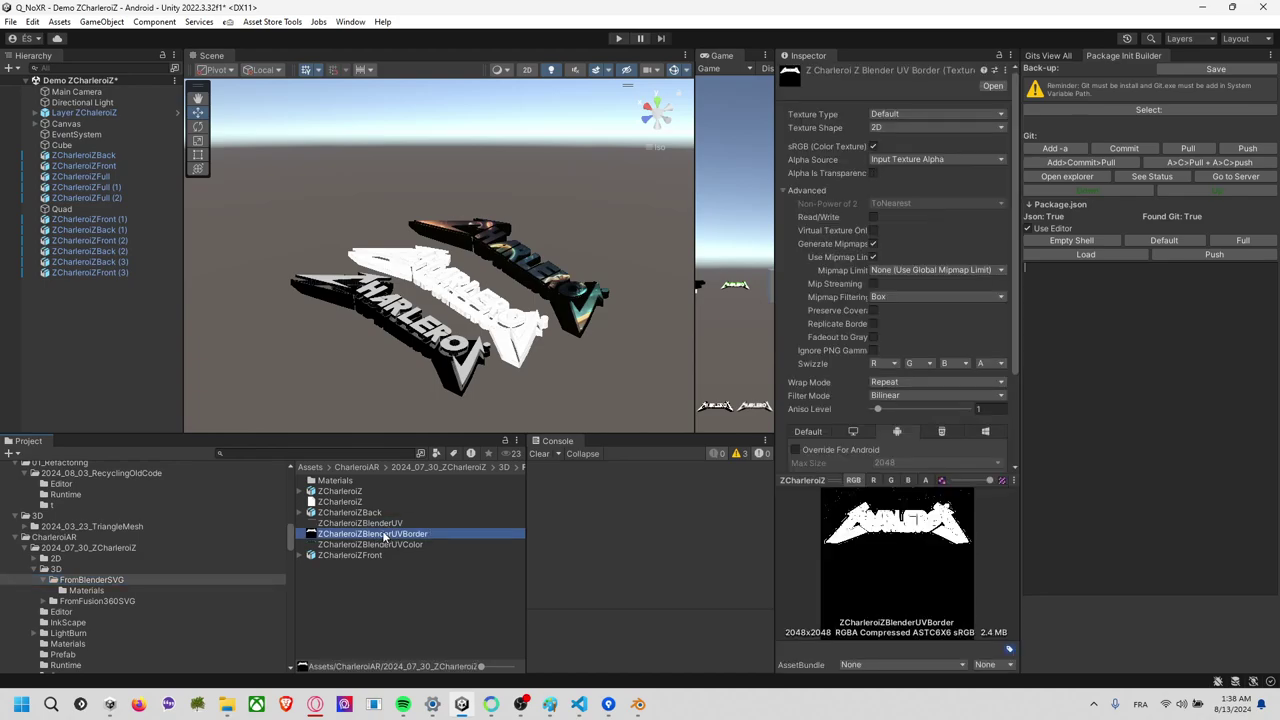
pyautogui.click(387, 523)
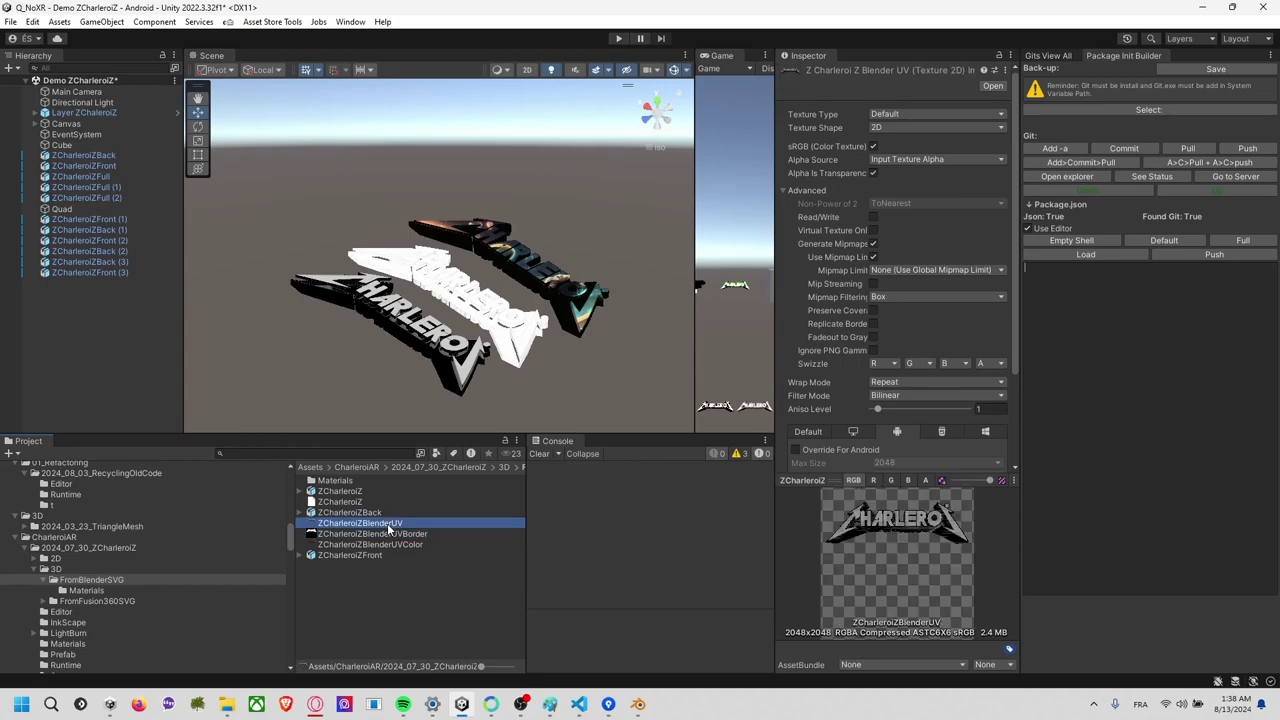
pyautogui.click(390, 534)
pyautogui.click(393, 545)
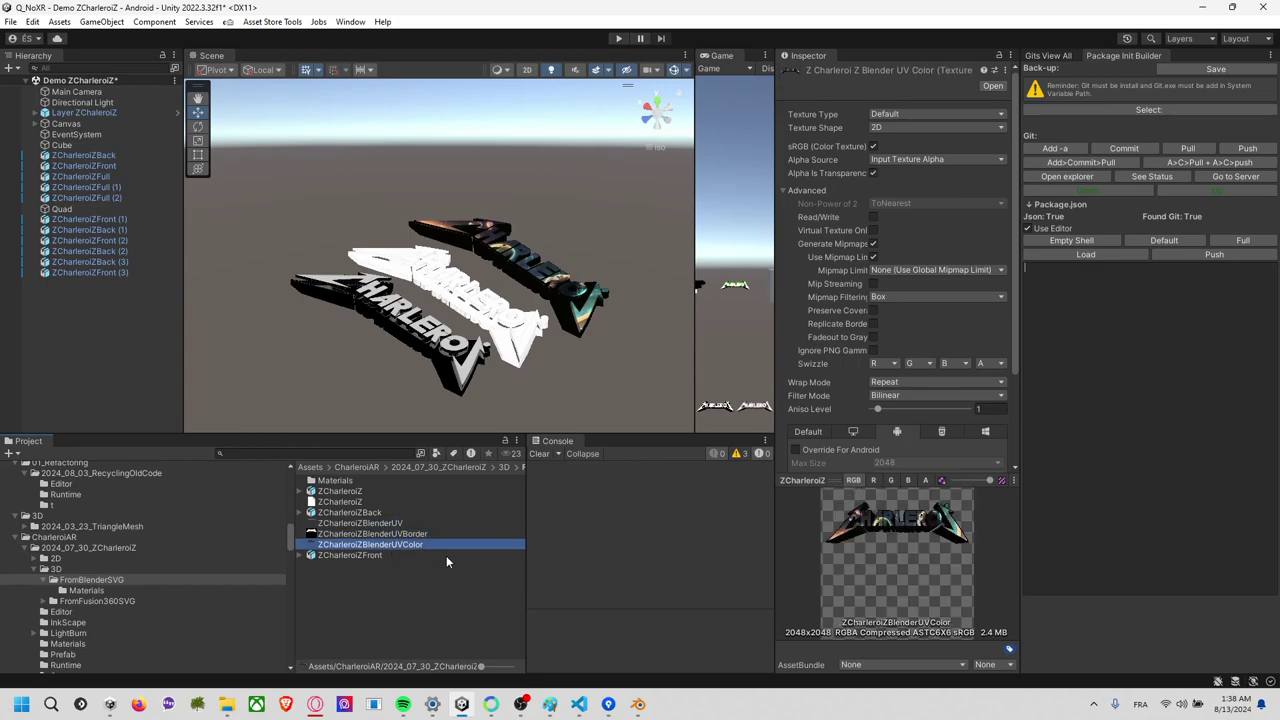
pyautogui.click(425, 536)
pyautogui.press('Up')
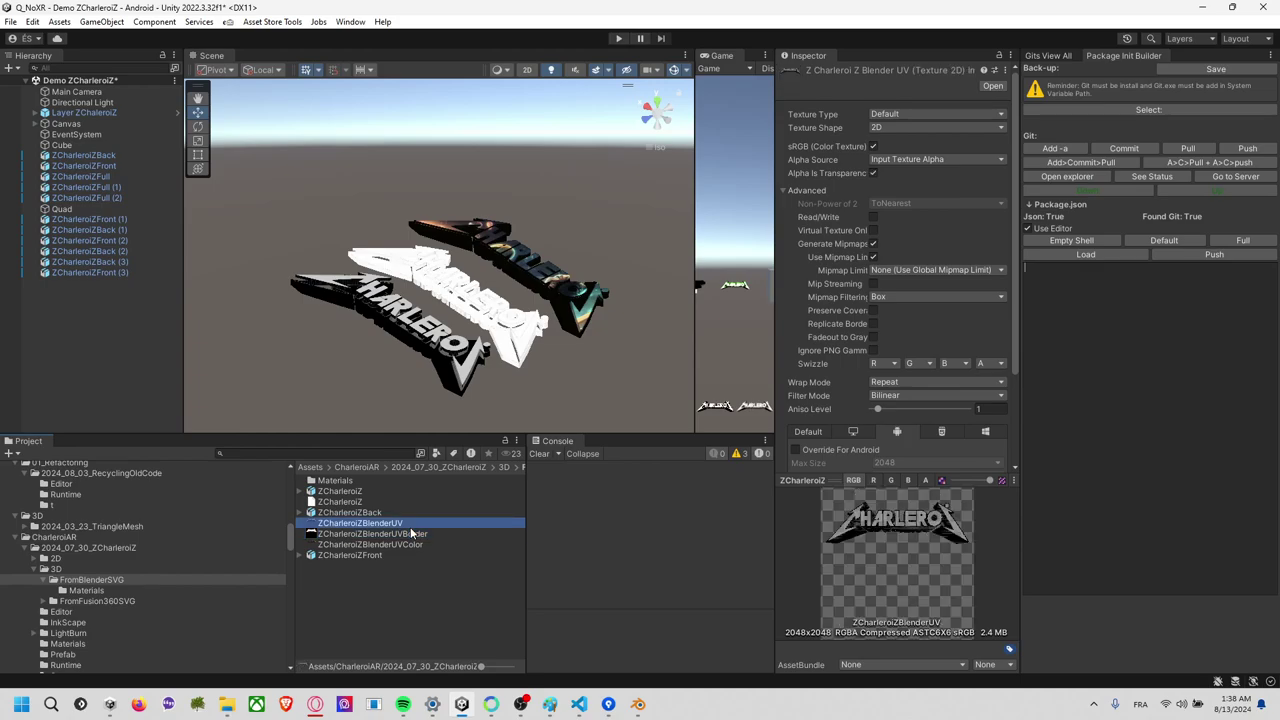
pyautogui.click(417, 537)
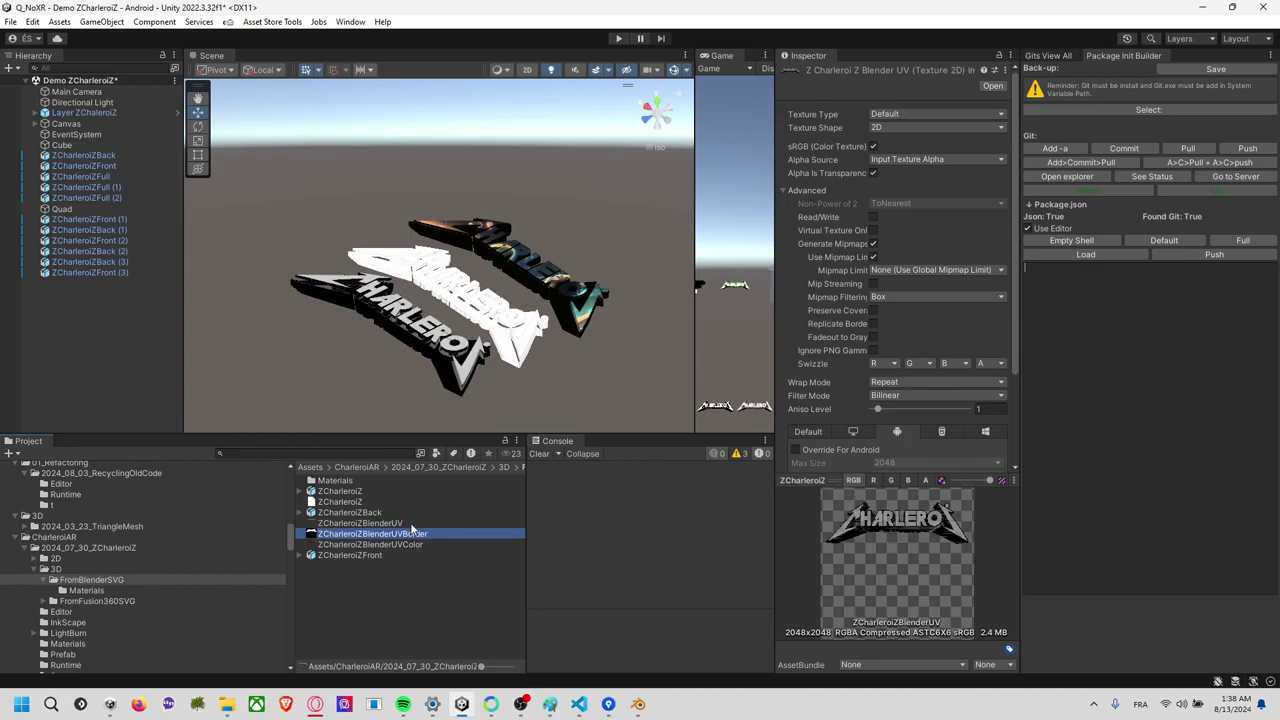
pyautogui.press('Up')
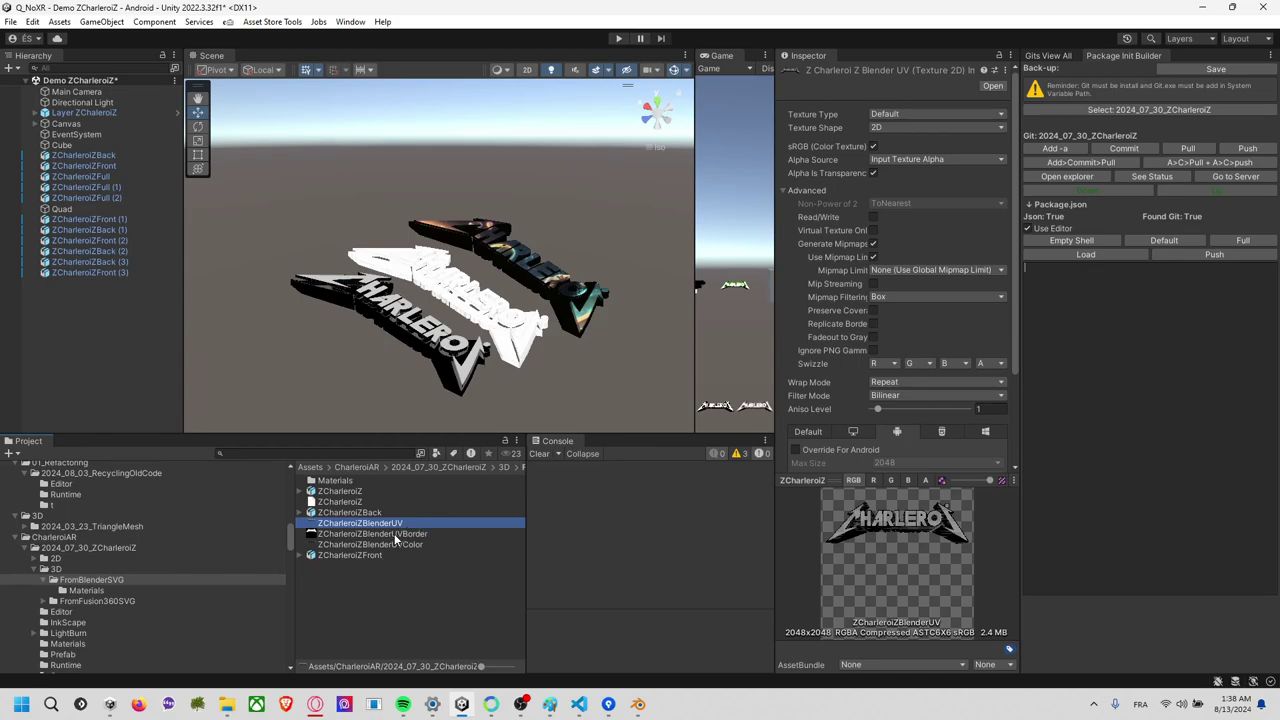
# Multi-select ZCharleroiZBlenderUVBorder and ZCharleroiZBlenderUVColor, tick Alpha Is Transparency, and Apply.
pyautogui.click(402, 536)
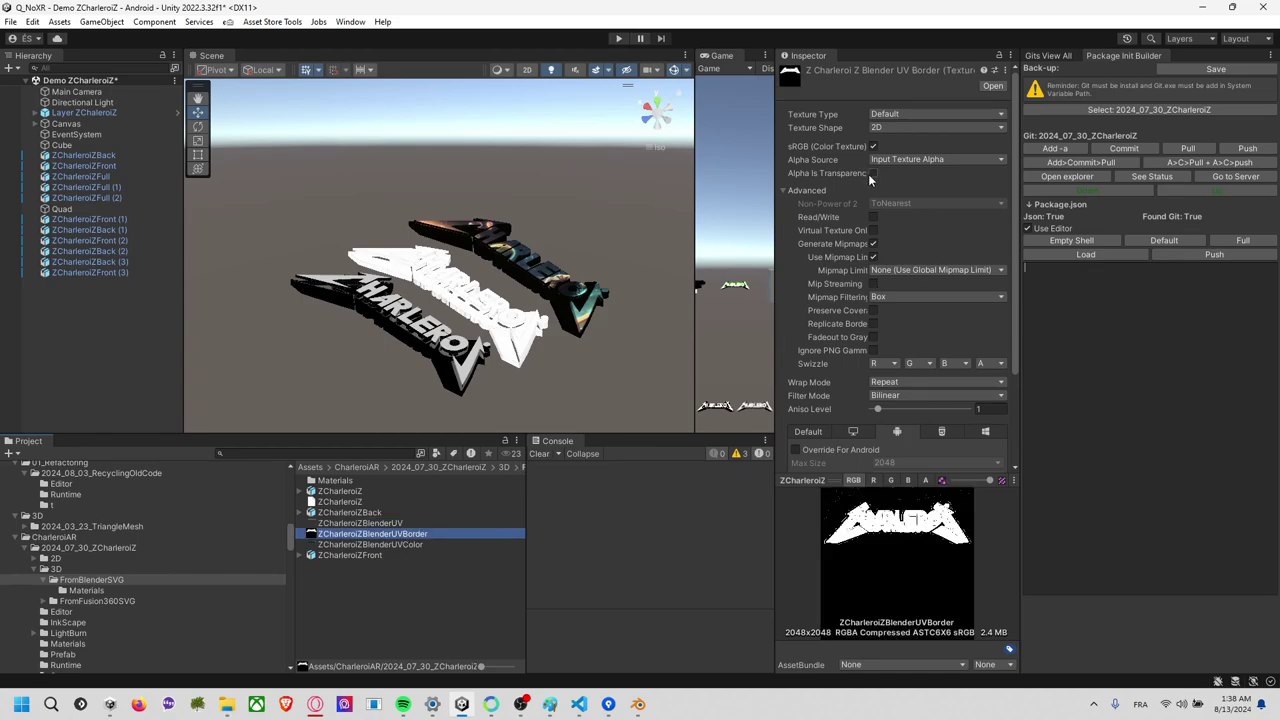
pyautogui.keyDown('ctrl'); pyautogui.click(388, 545); pyautogui.keyUp('ctrl')
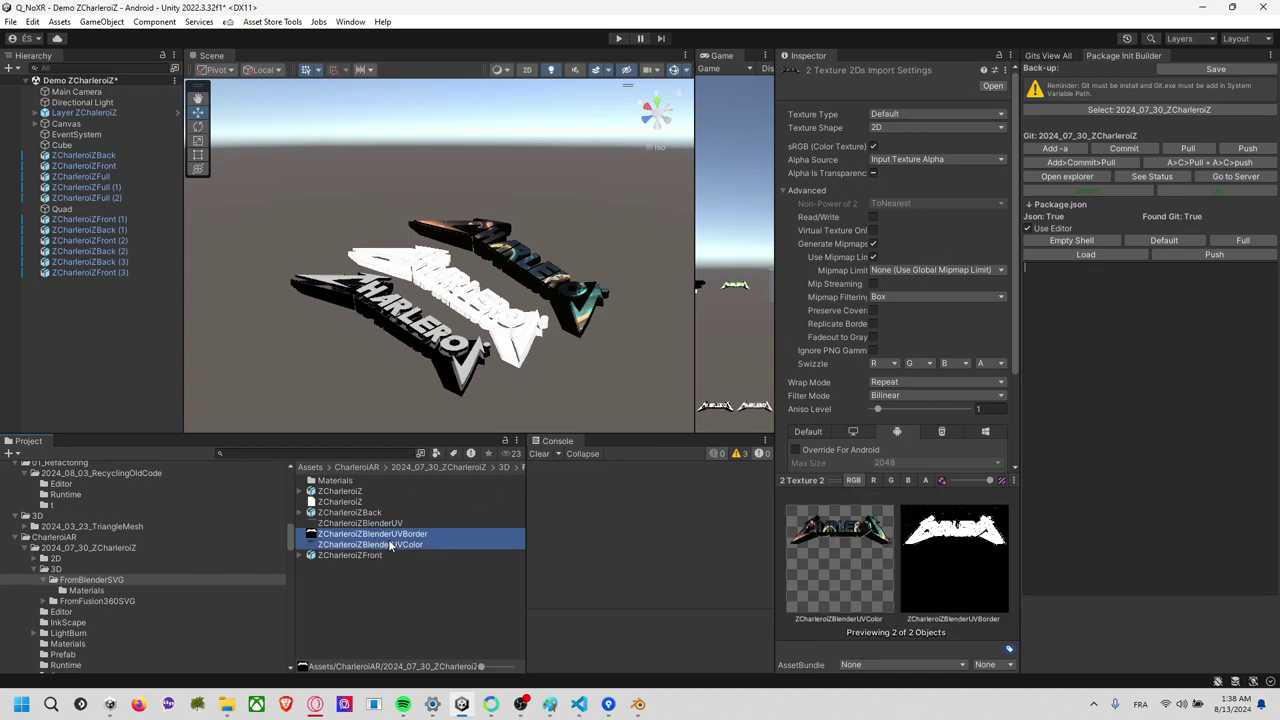
pyautogui.click(874, 174)
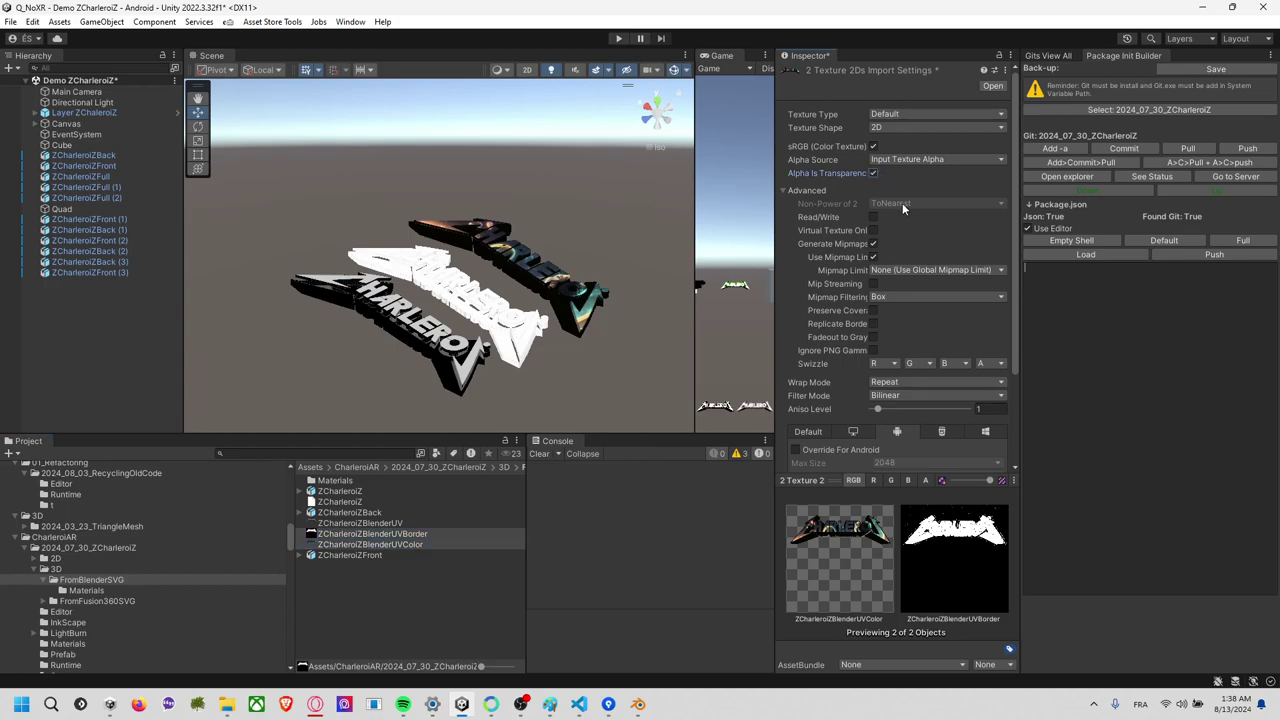
pyautogui.scroll(-3, 973, 349)
pyautogui.click(992, 422)
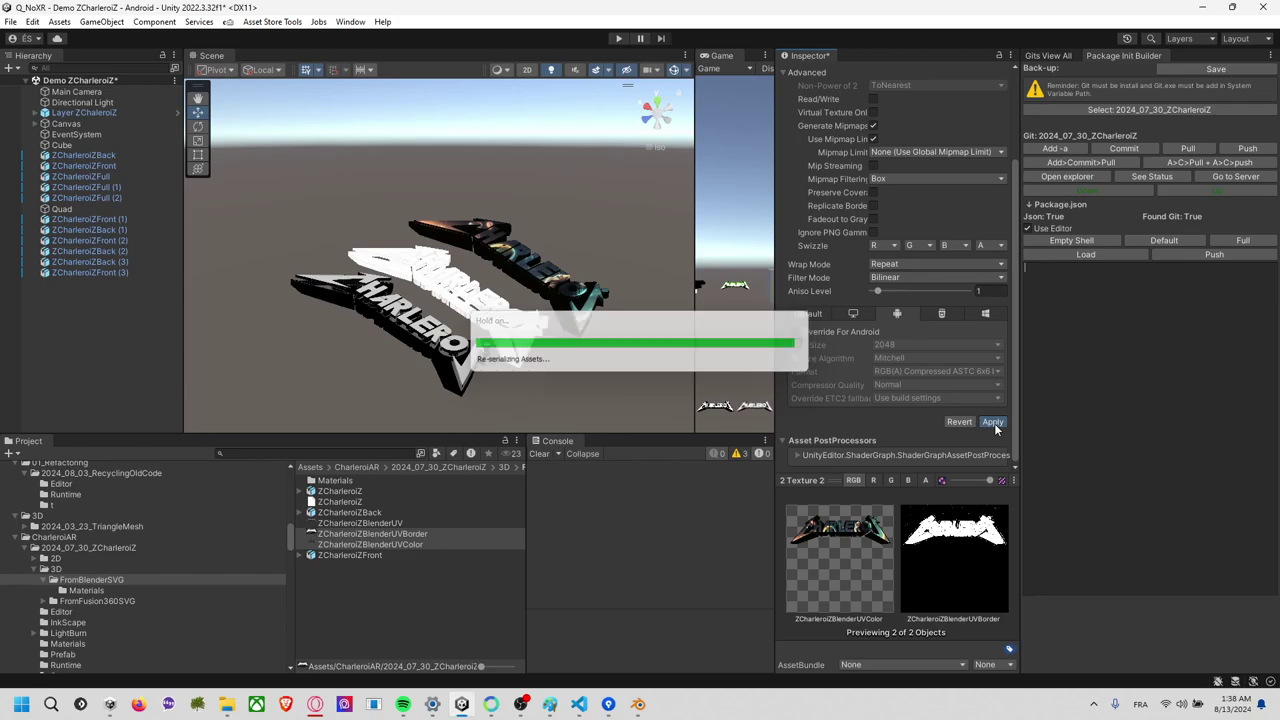
pyautogui.click(409, 534)
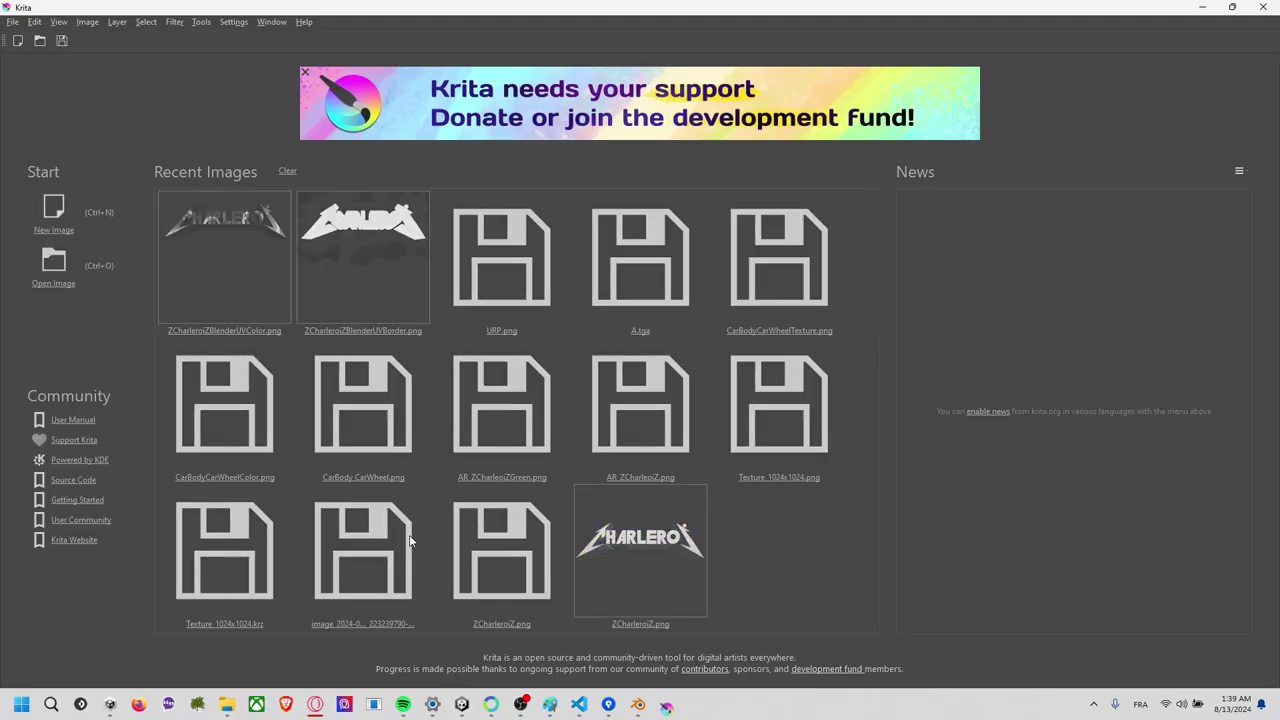
# Open ZCharleroiZBlenderUVBorder.png and paint a dark blue stroke across the logo, redrawing it once.
pyautogui.click(328, 307)
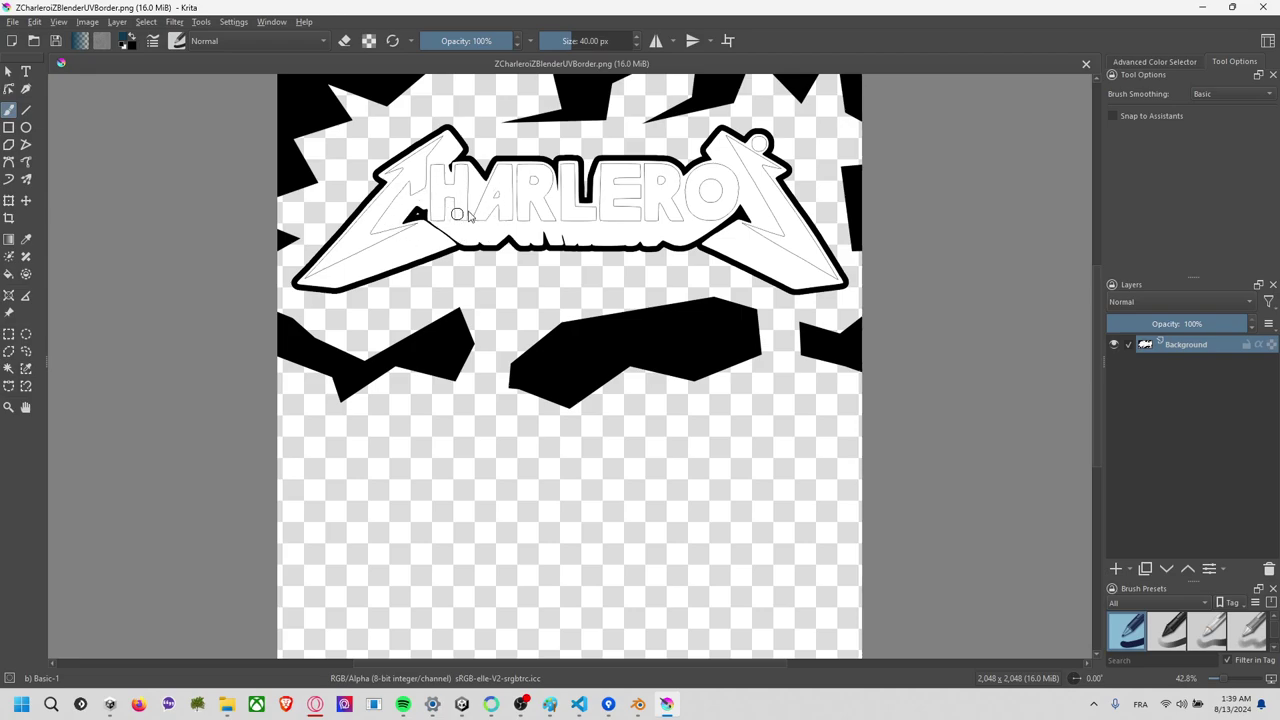
pyautogui.moveTo(400, 192); pyautogui.dragTo(805, 267)
pyautogui.hotkey('ctrl', 'z')
pyautogui.moveTo(395, 188)
pyautogui.mouseDown()
pyautogui.moveTo(661, 196)
pyautogui.moveTo(843, 296)
pyautogui.mouseUp()
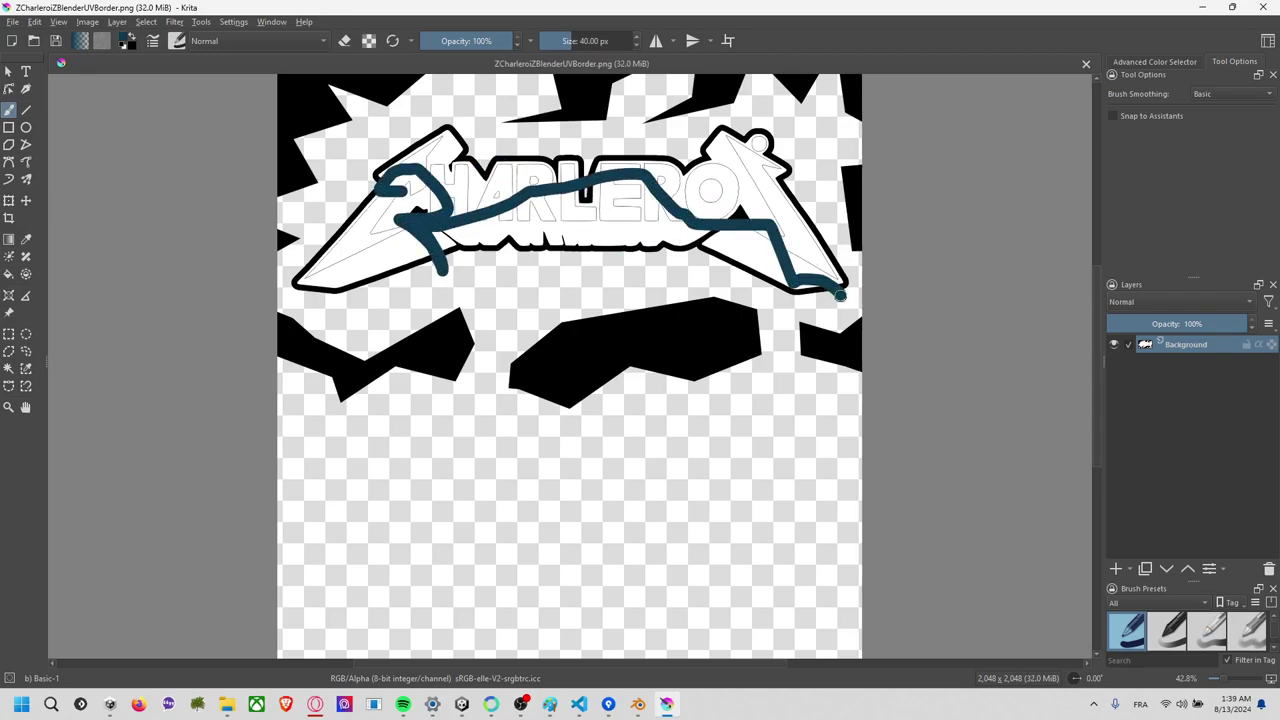
# Save the painted image as a new ZCharleroiZBlenderUVDraw PNG, then return to Unity.
pyautogui.click(13, 21)
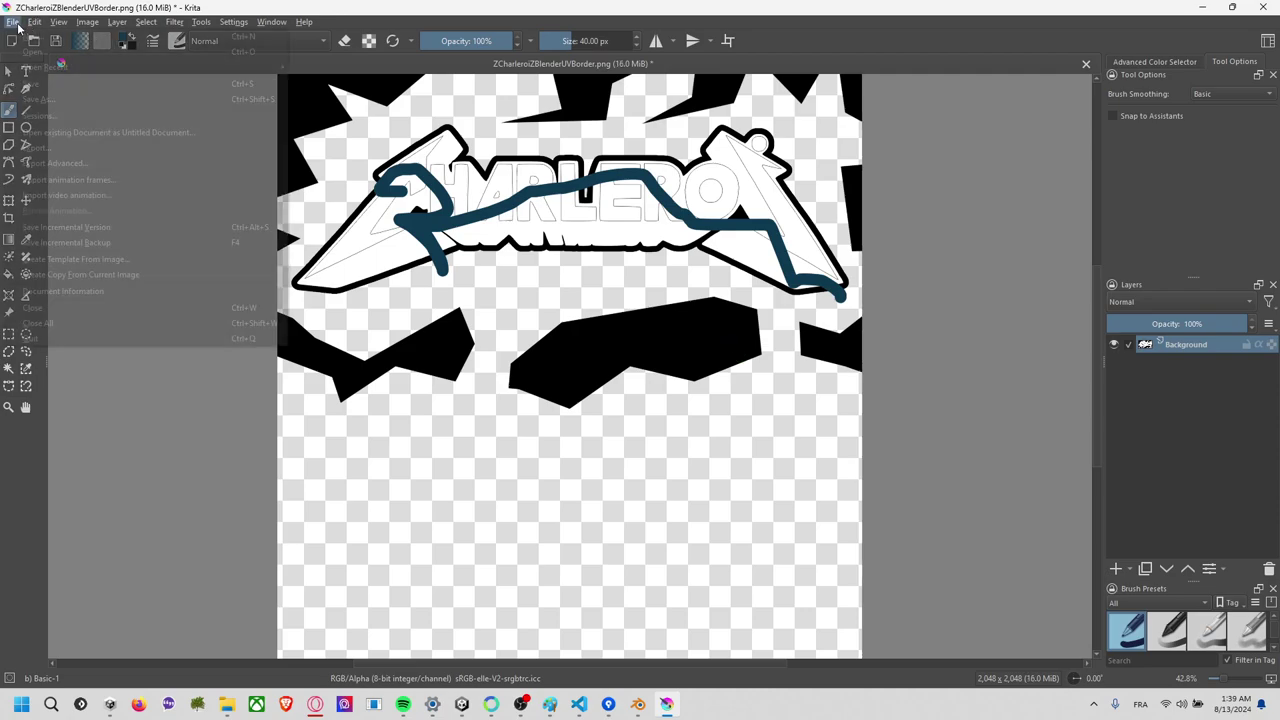
pyautogui.click(166, 100)
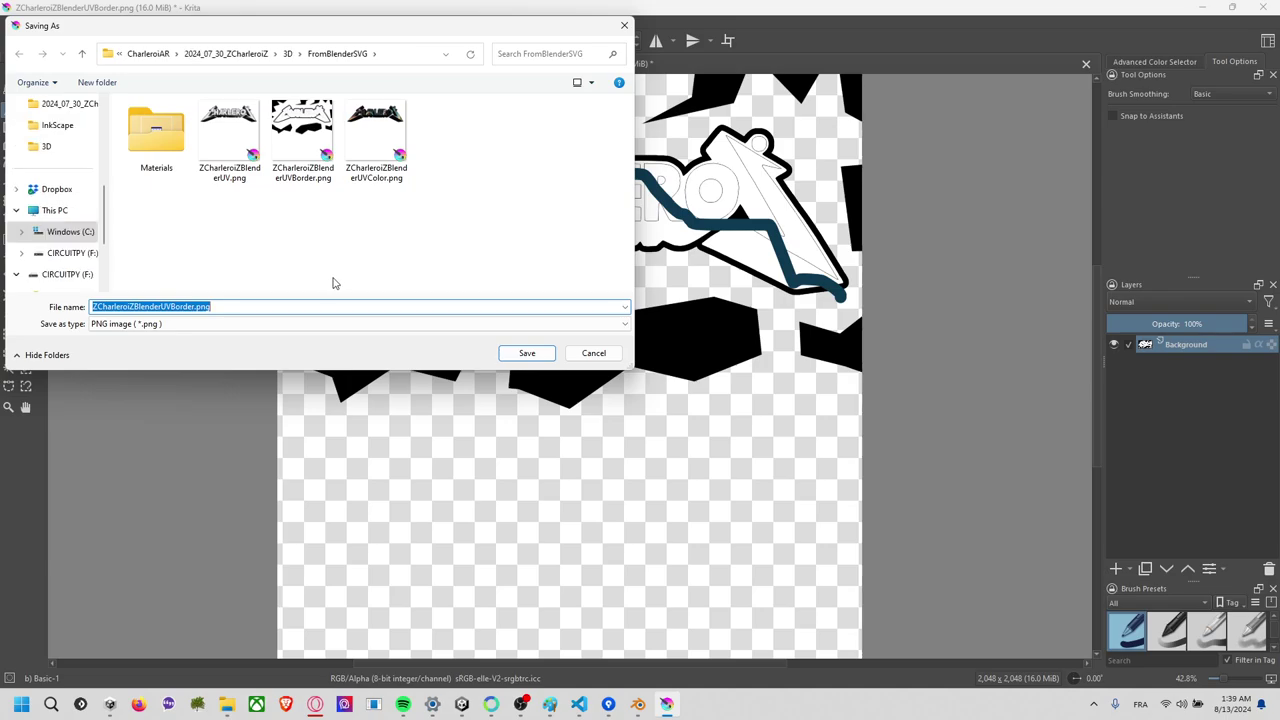
pyautogui.press('End')
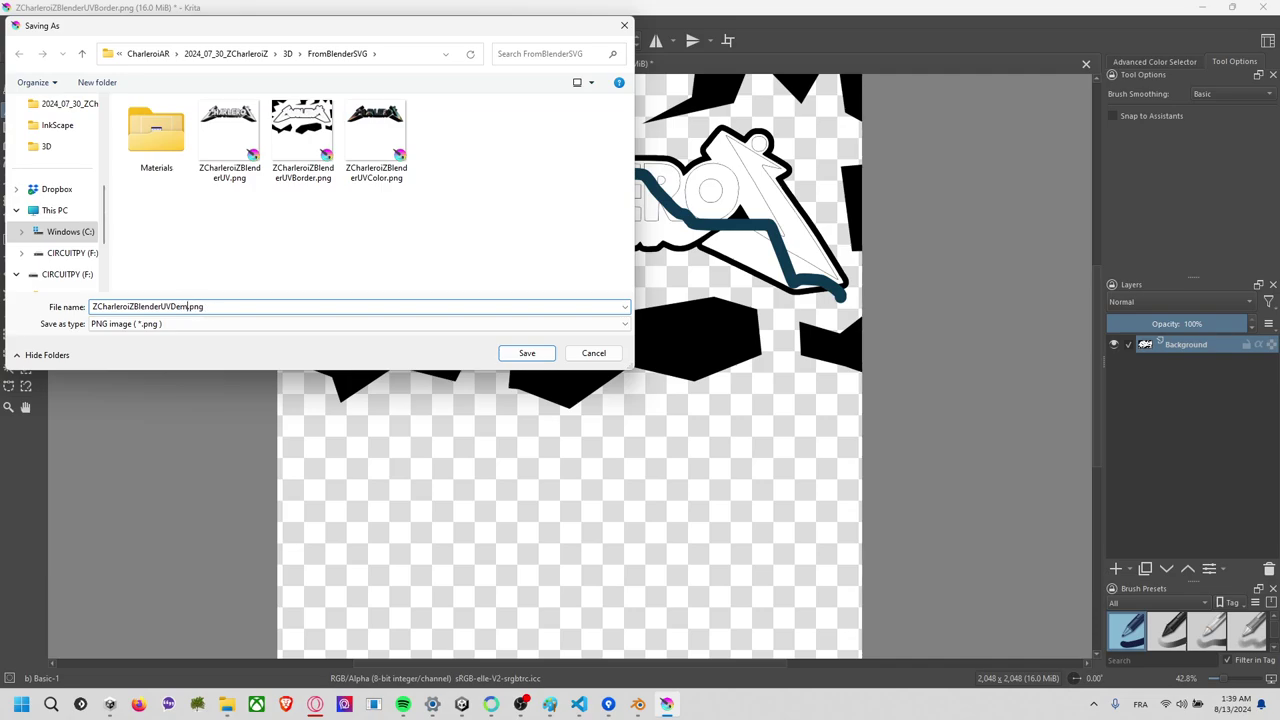
pyautogui.press('BackSpace')
pyautogui.press('BackSpace')
pyautogui.write('ra')
pyautogui.press('Return')
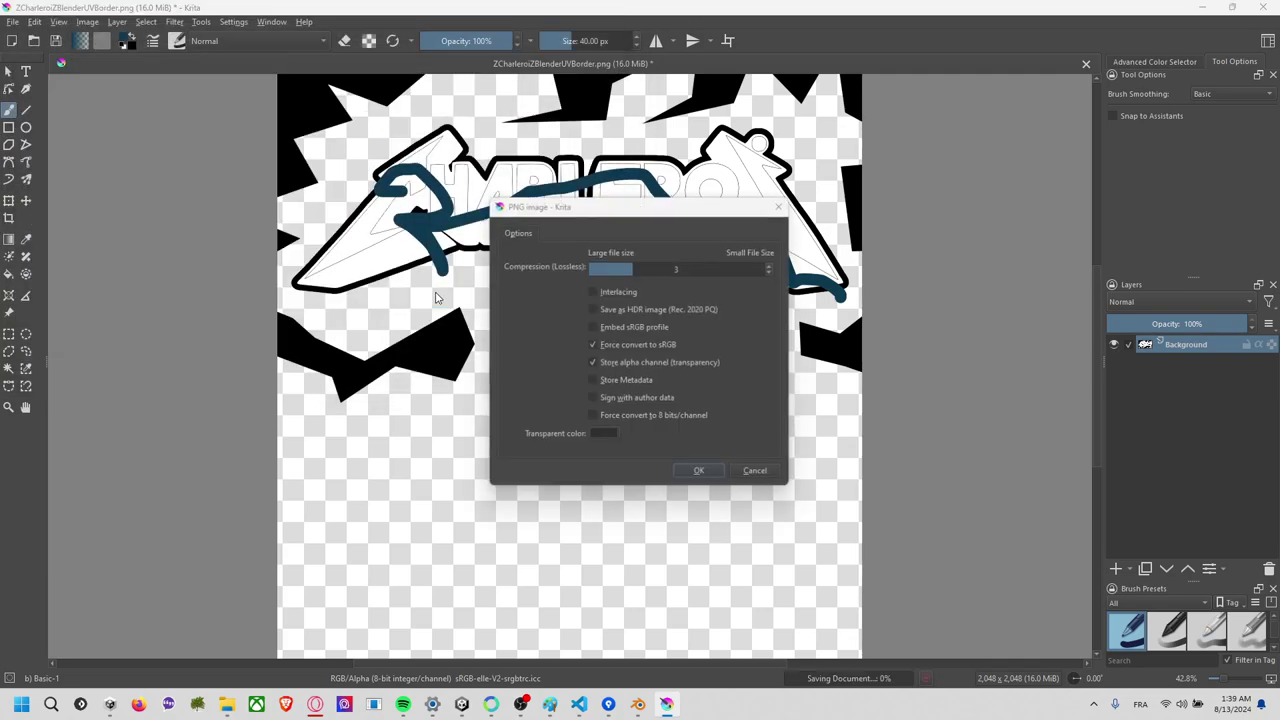
pyautogui.hotkey('alt', 'Tab')
pyautogui.click(432, 157)
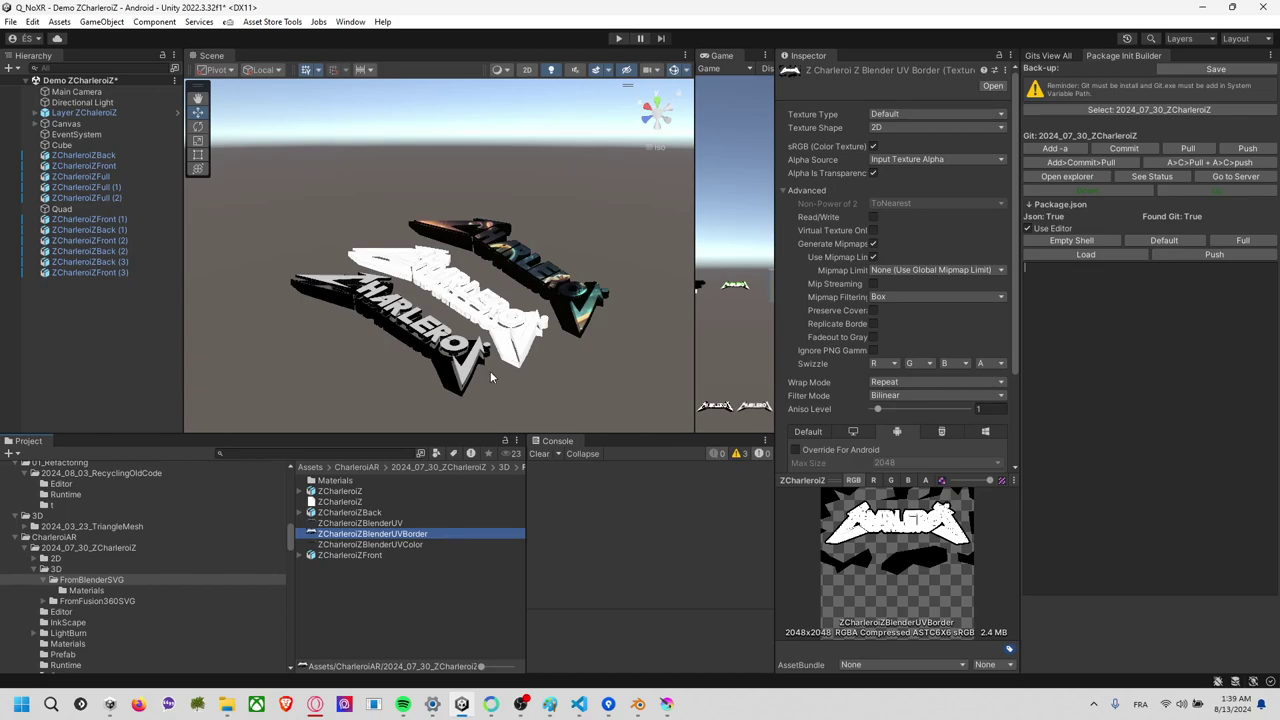
# Confirm Krita's PNG export options so the new texture reaches Unity.
pyautogui.click(415, 564)
pyautogui.hotkey('alt', 'Tab')
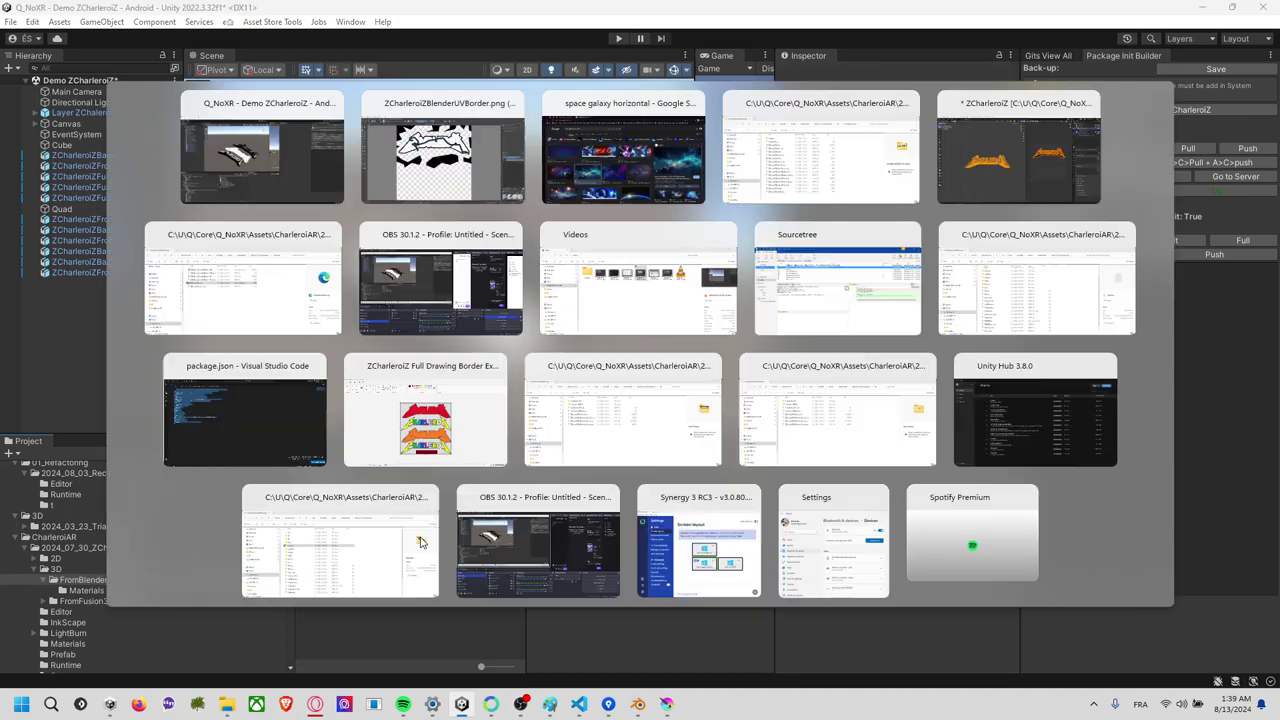
pyautogui.click(701, 473)
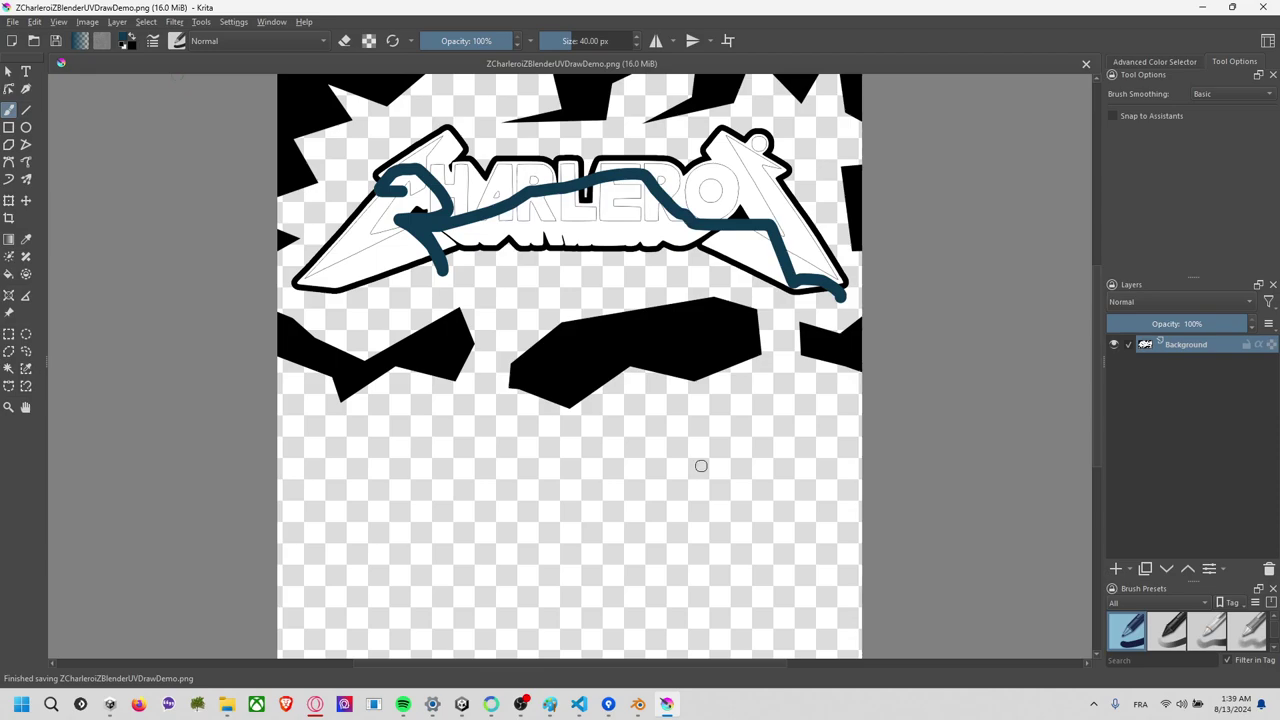
pyautogui.hotkey('alt', 'Tab')
# Set ZCharleroiZBlenderUVDrawDemo as Base Map on ZCharleroiZFront (2)'s material and orbit to view it.
pyautogui.click(421, 554)
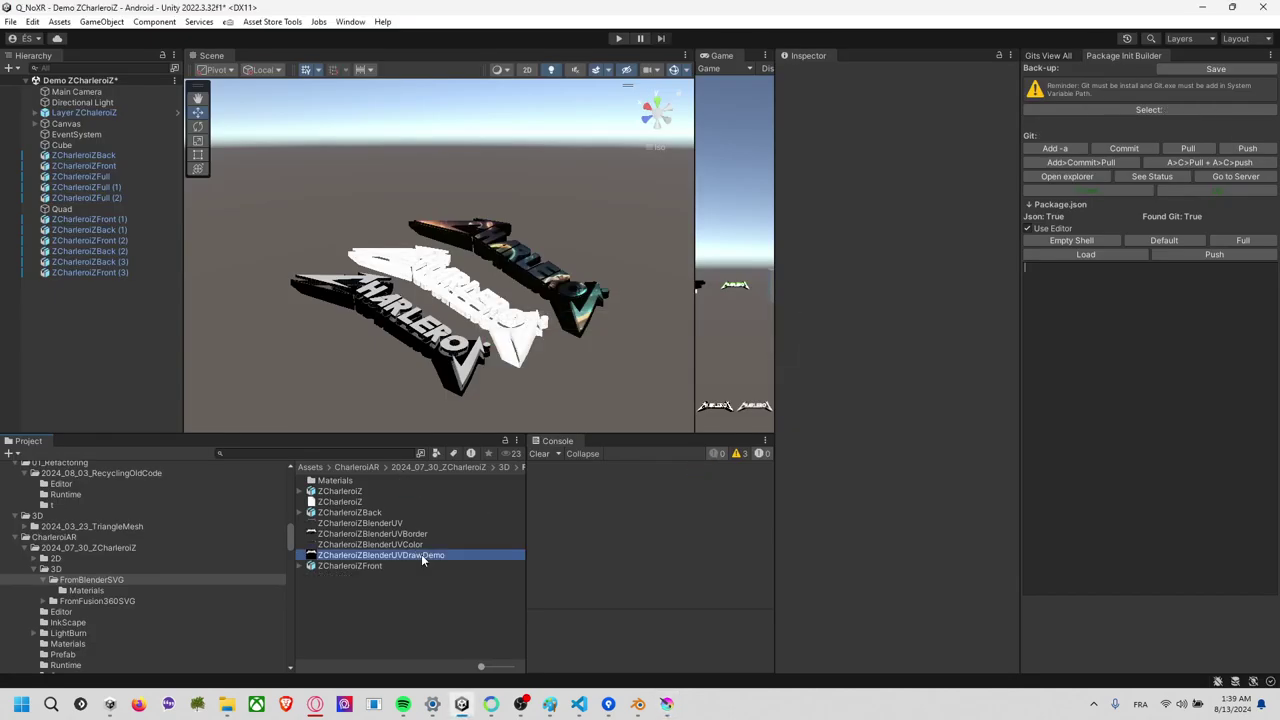
pyautogui.click(512, 357)
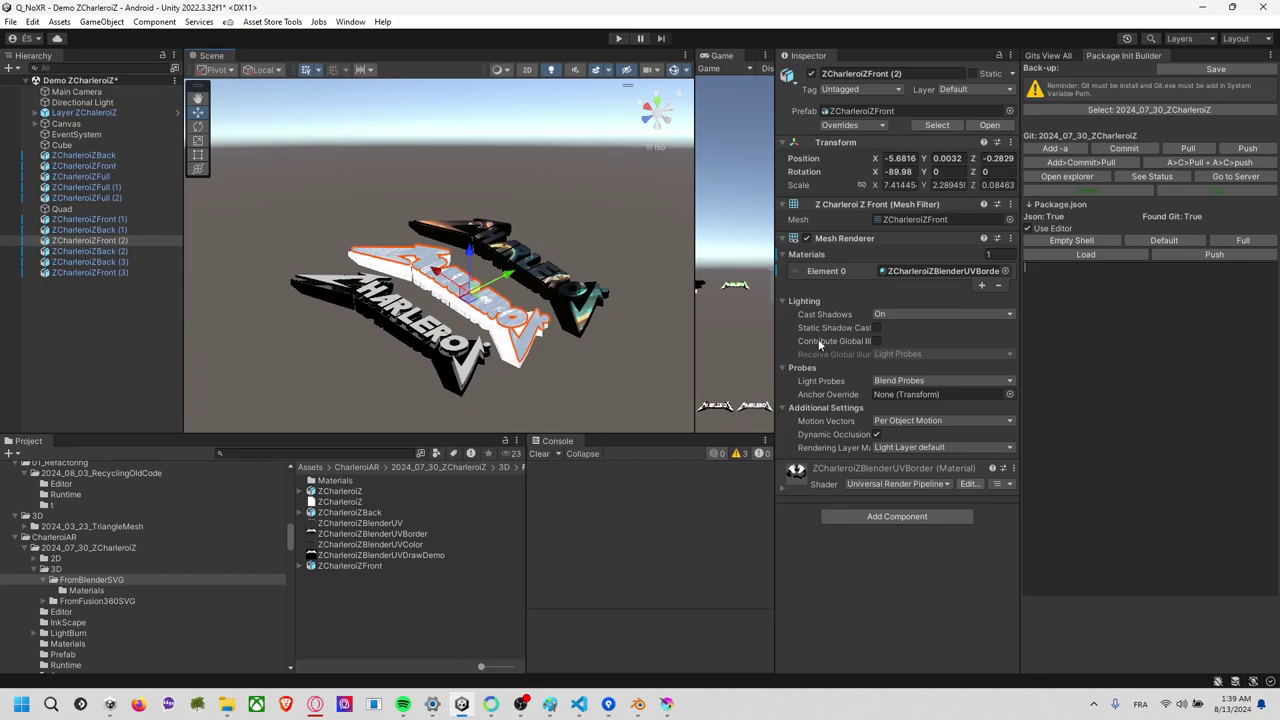
pyautogui.click(783, 486)
pyautogui.scroll(-2, 782, 487)
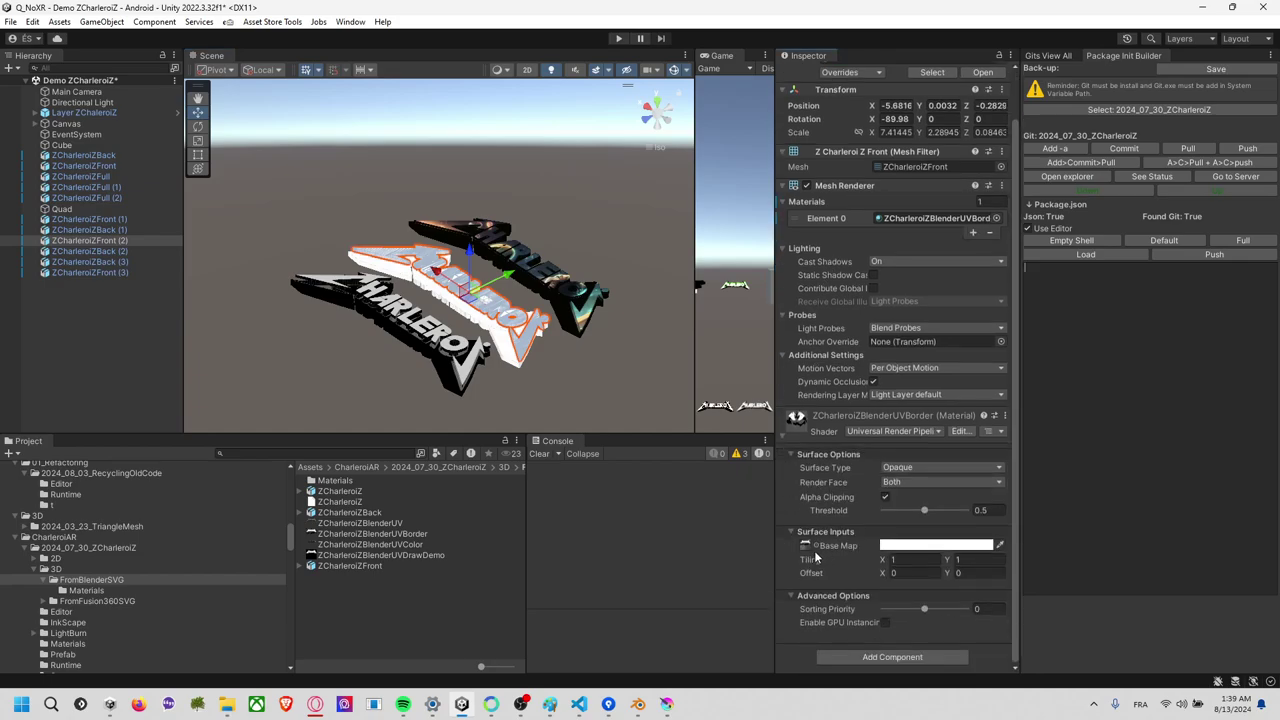
pyautogui.moveTo(430, 555); pyautogui.dragTo(806, 546)
pyautogui.click(601, 344)
pyautogui.moveTo(601, 344)
pyautogui.mouseDown(button='right')
pyautogui.moveTo(512, 343)
pyautogui.moveTo(702, 58)
pyautogui.moveTo(694, 504)
pyautogui.moveTo(840, 159)
pyautogui.moveTo(538, 254)
pyautogui.moveTo(516, 234)
pyautogui.mouseUp(button='right')
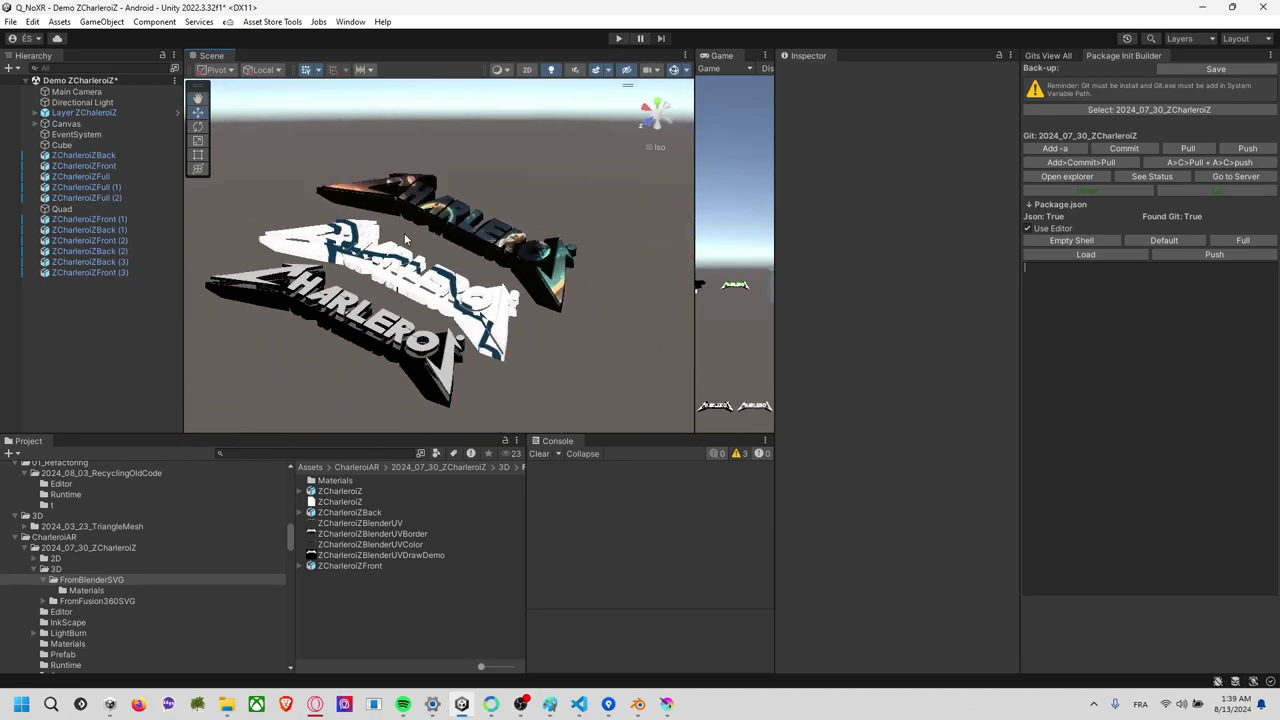
pyautogui.scroll(-3, 516, 234)
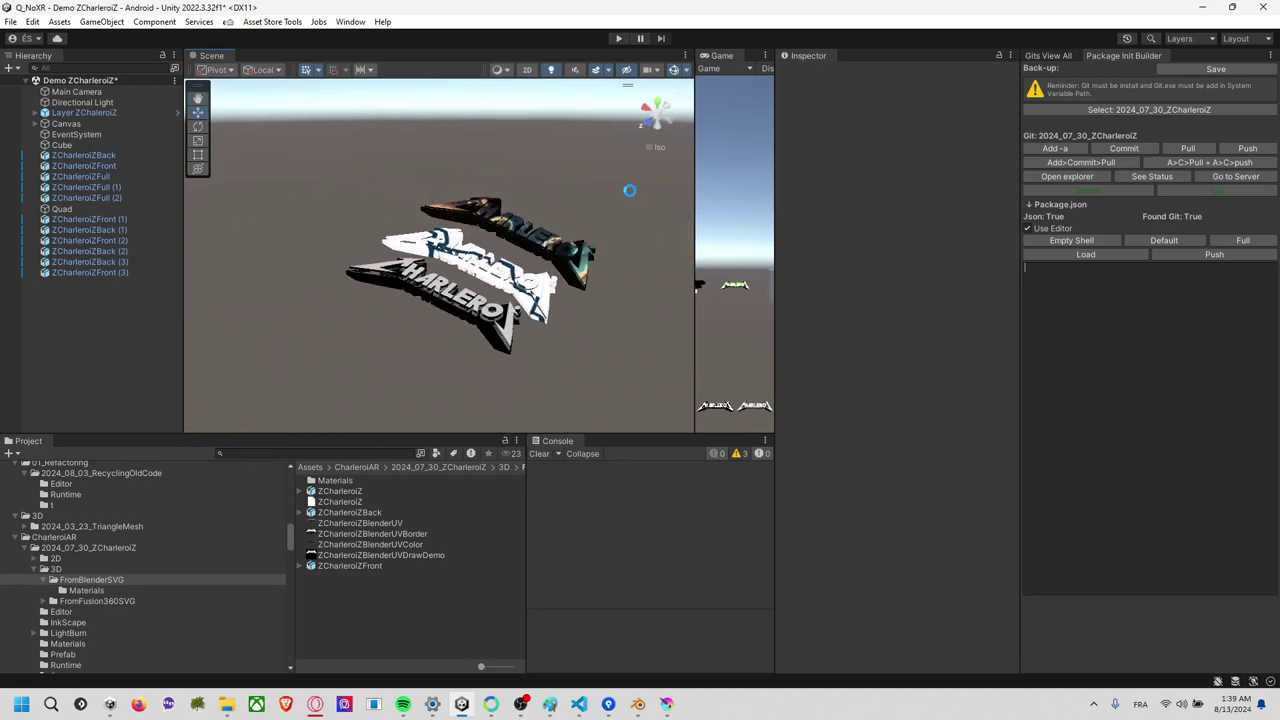